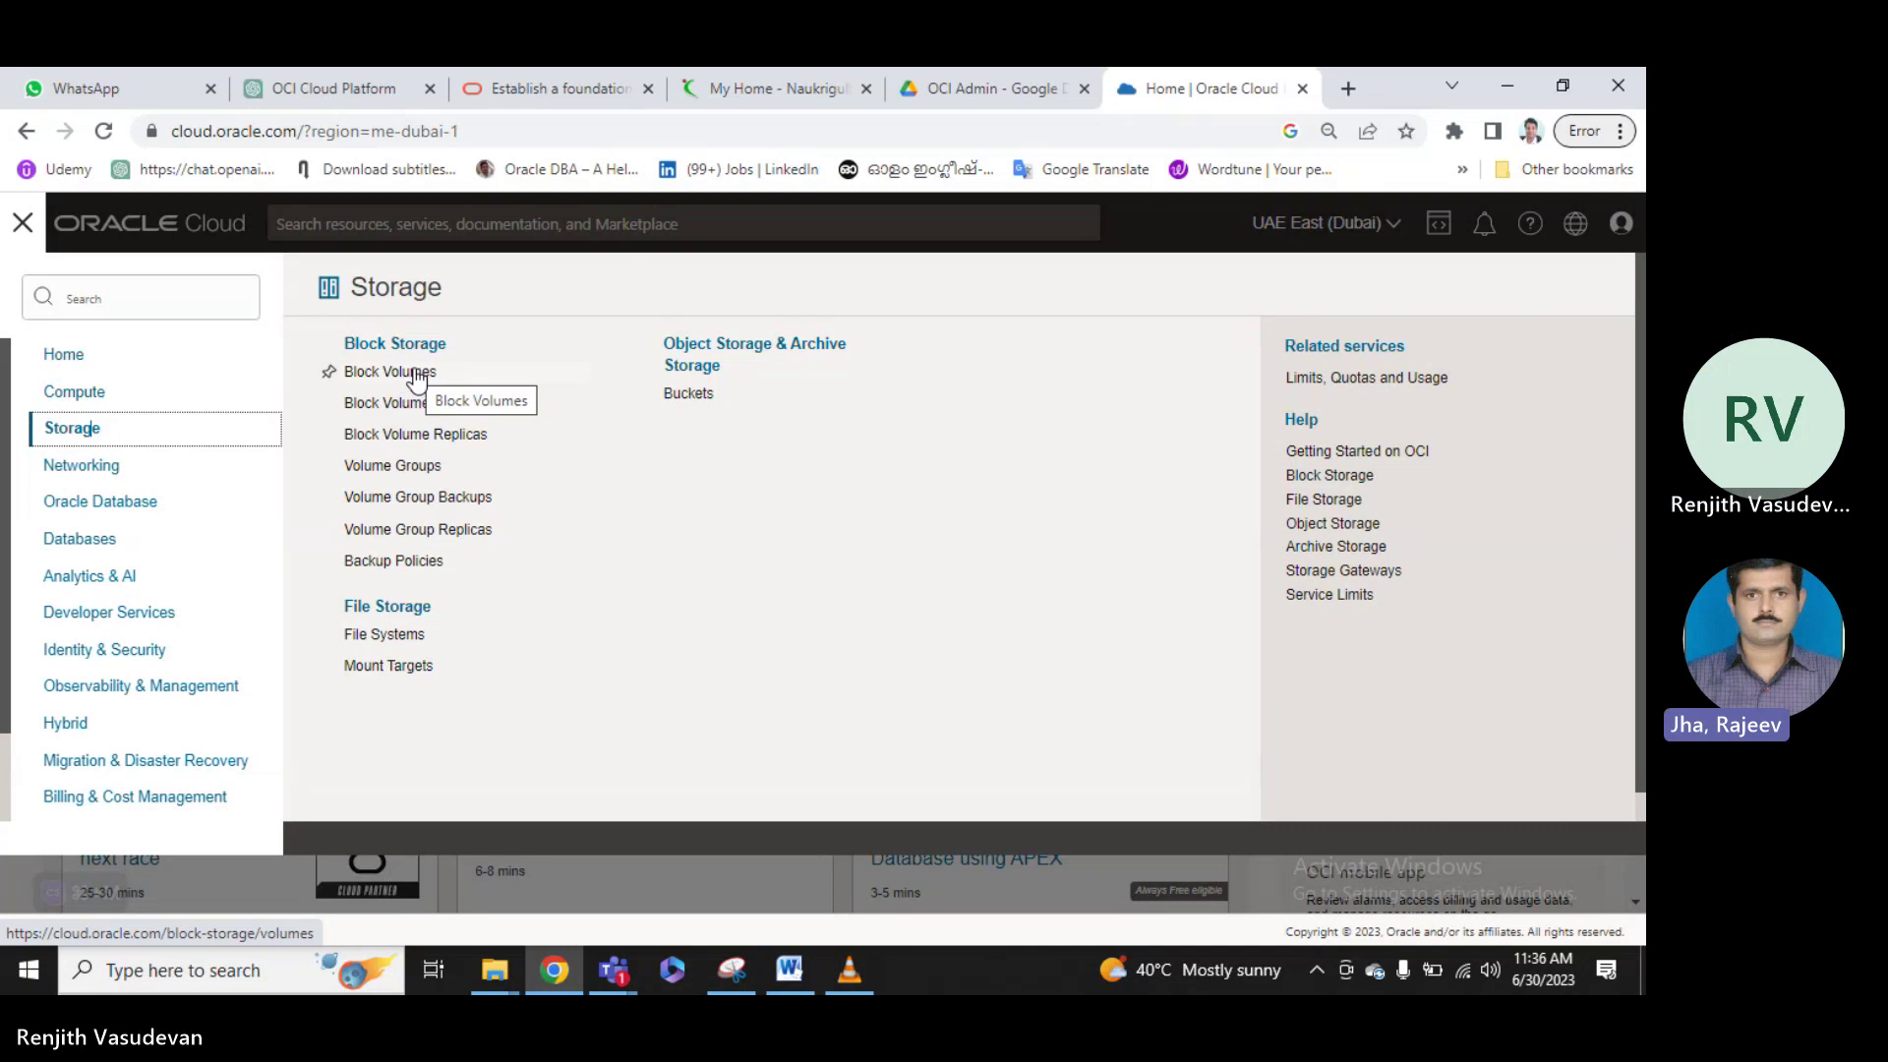
Go to Object Storage & Archive Storage > Buckets for compartment1 from the Storage menu.
scroll(1390, 409, down, 1)
scroll(712, 590, up, 1)
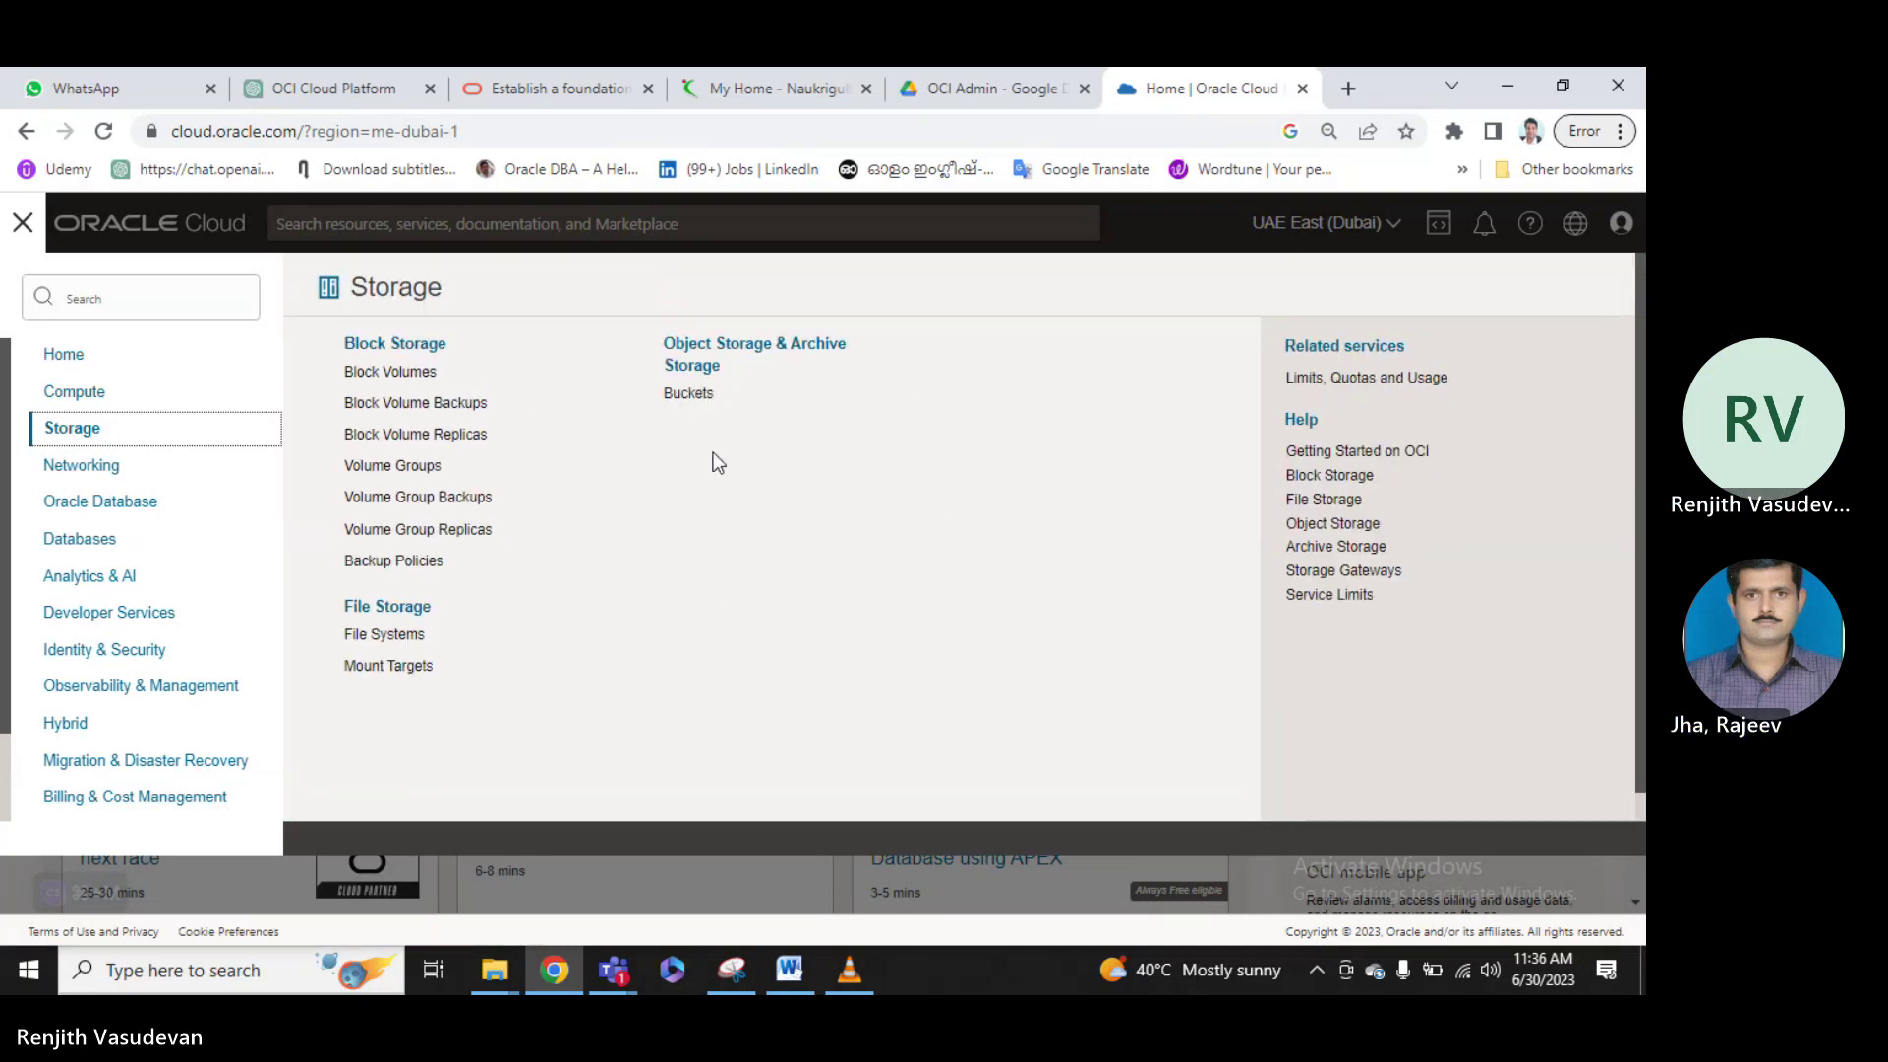
click(699, 395)
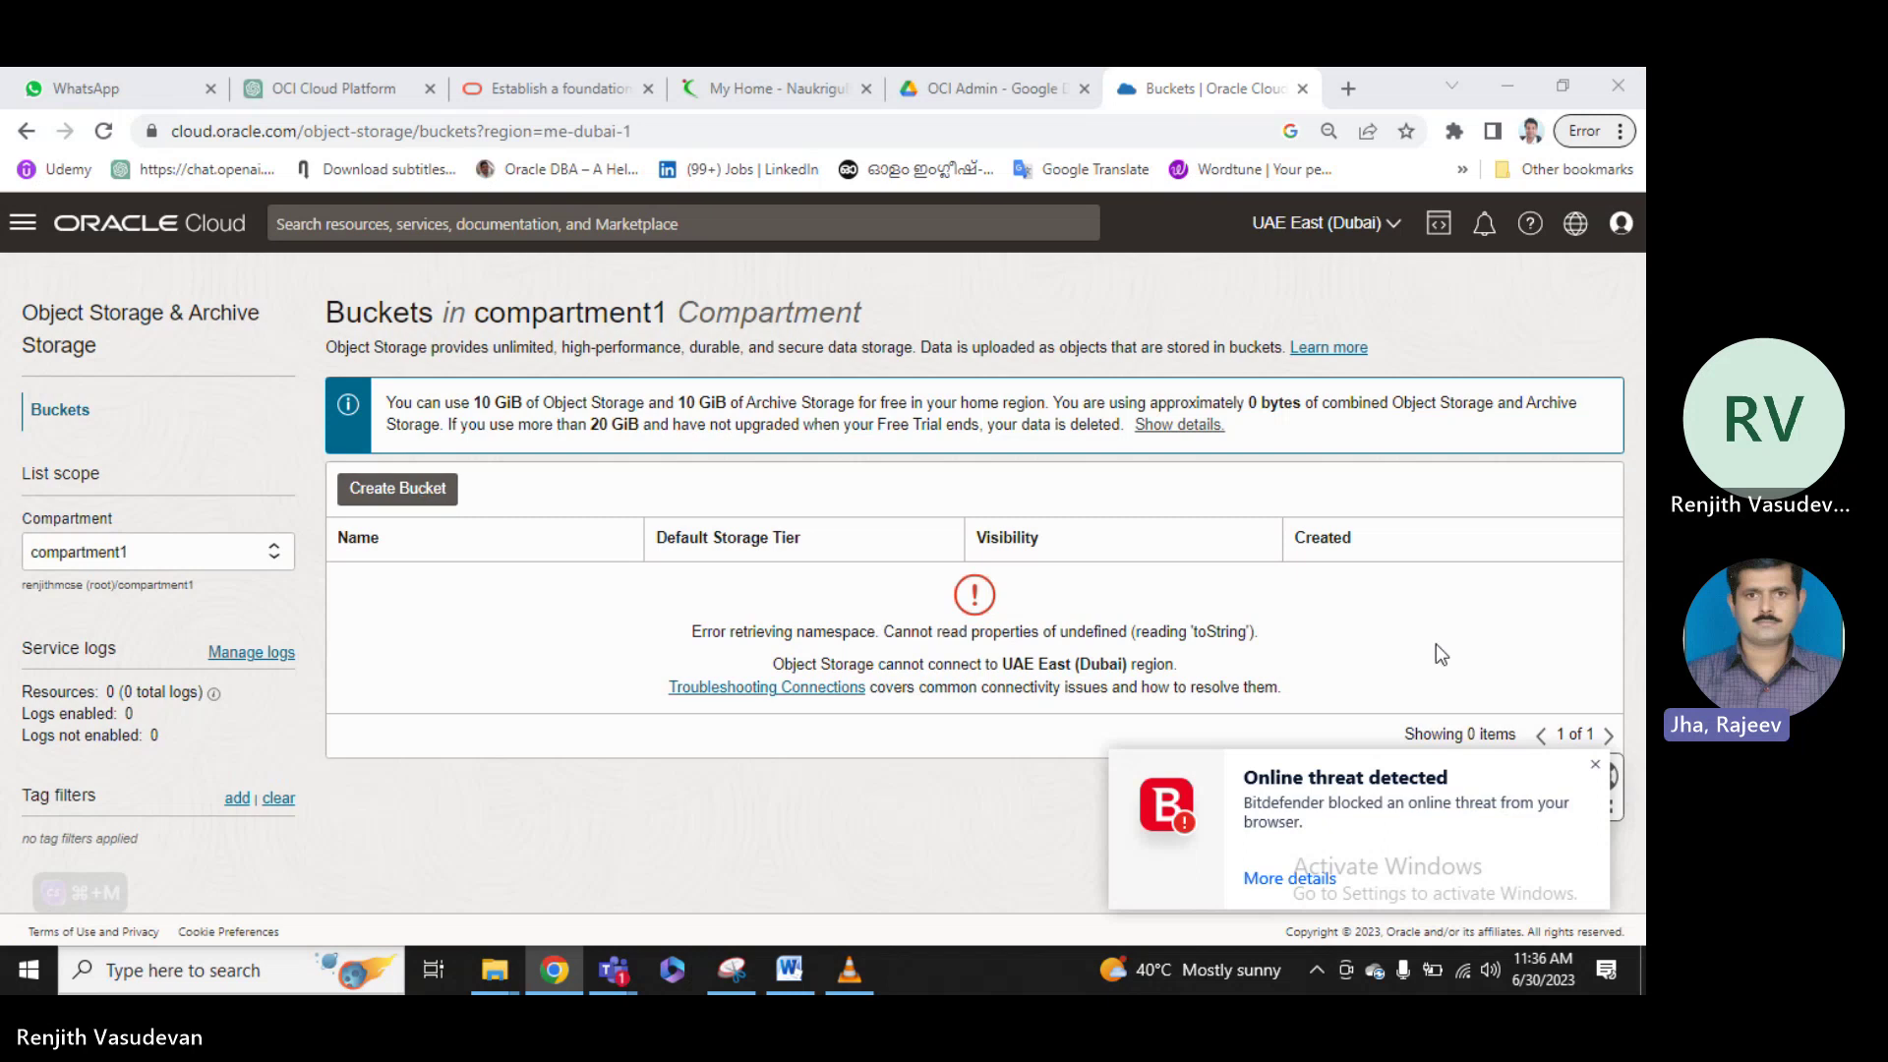
Dismiss the Bitdefender threat popup and view the buckets in compartment2.
click(1596, 768)
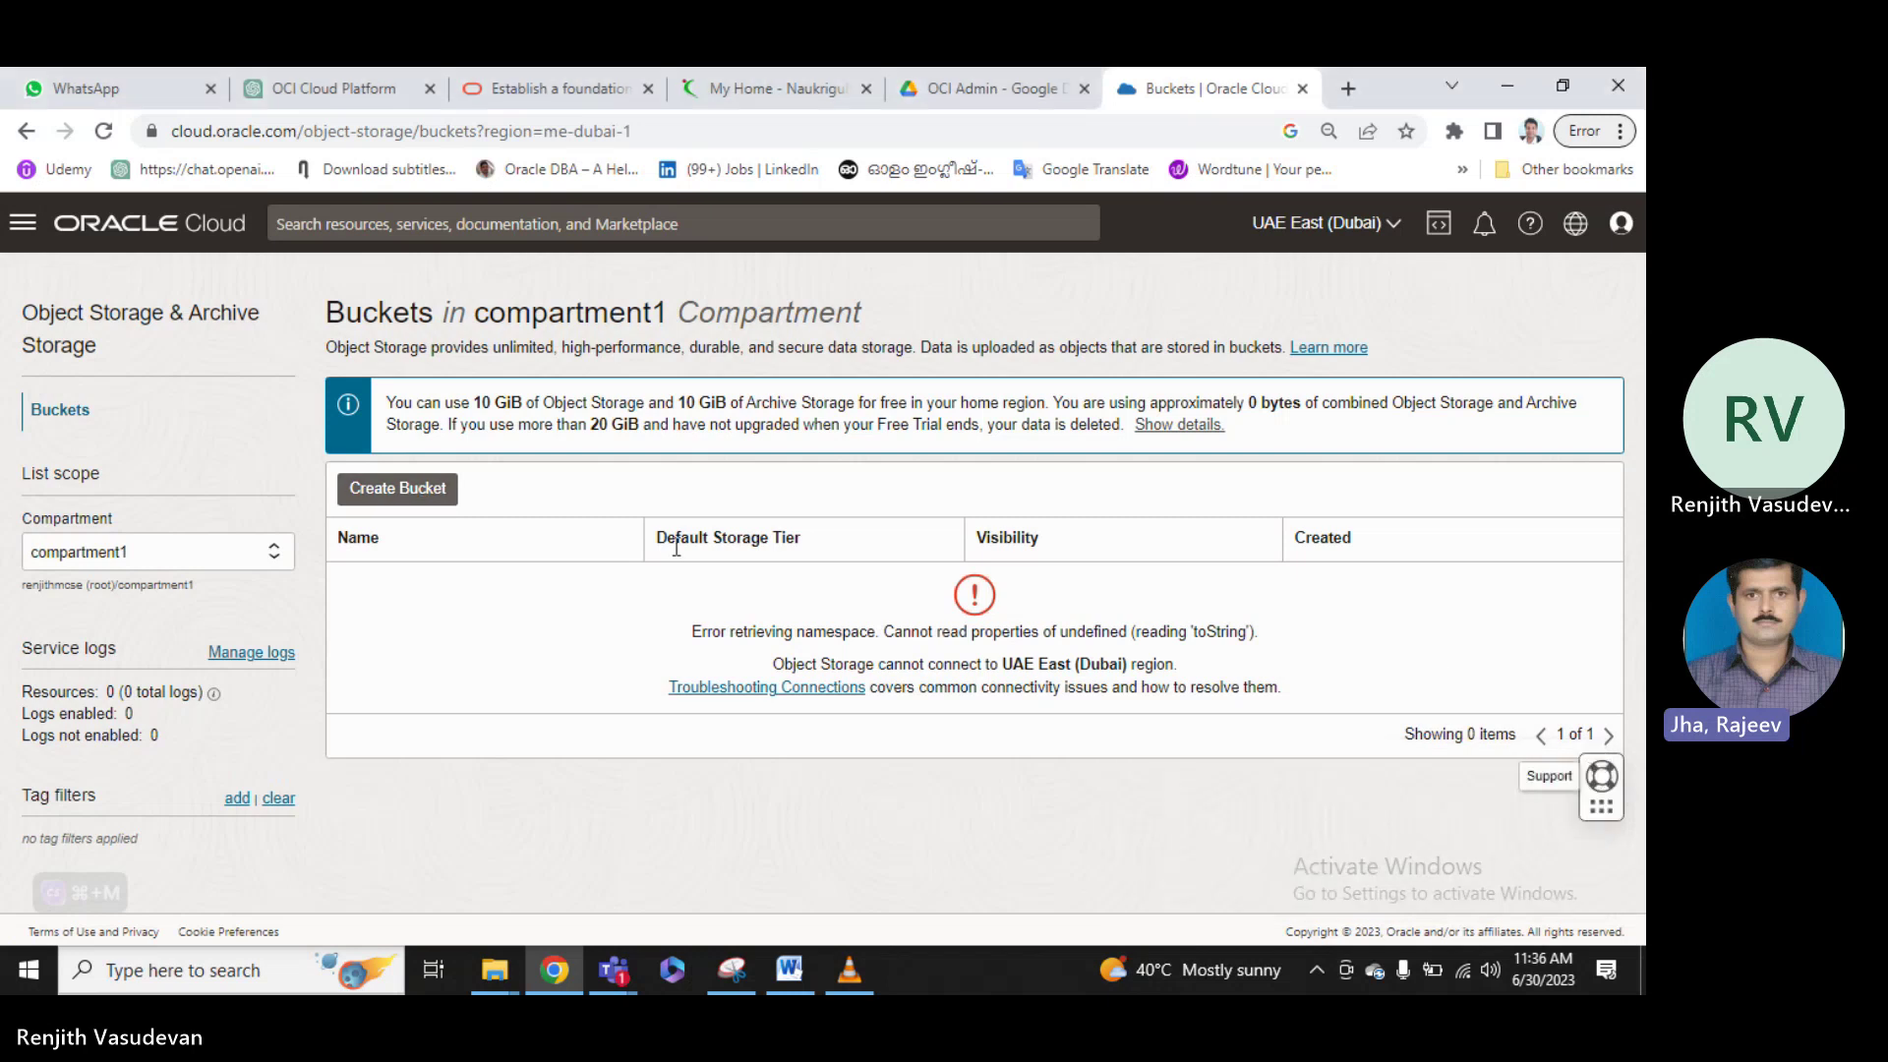
click(277, 558)
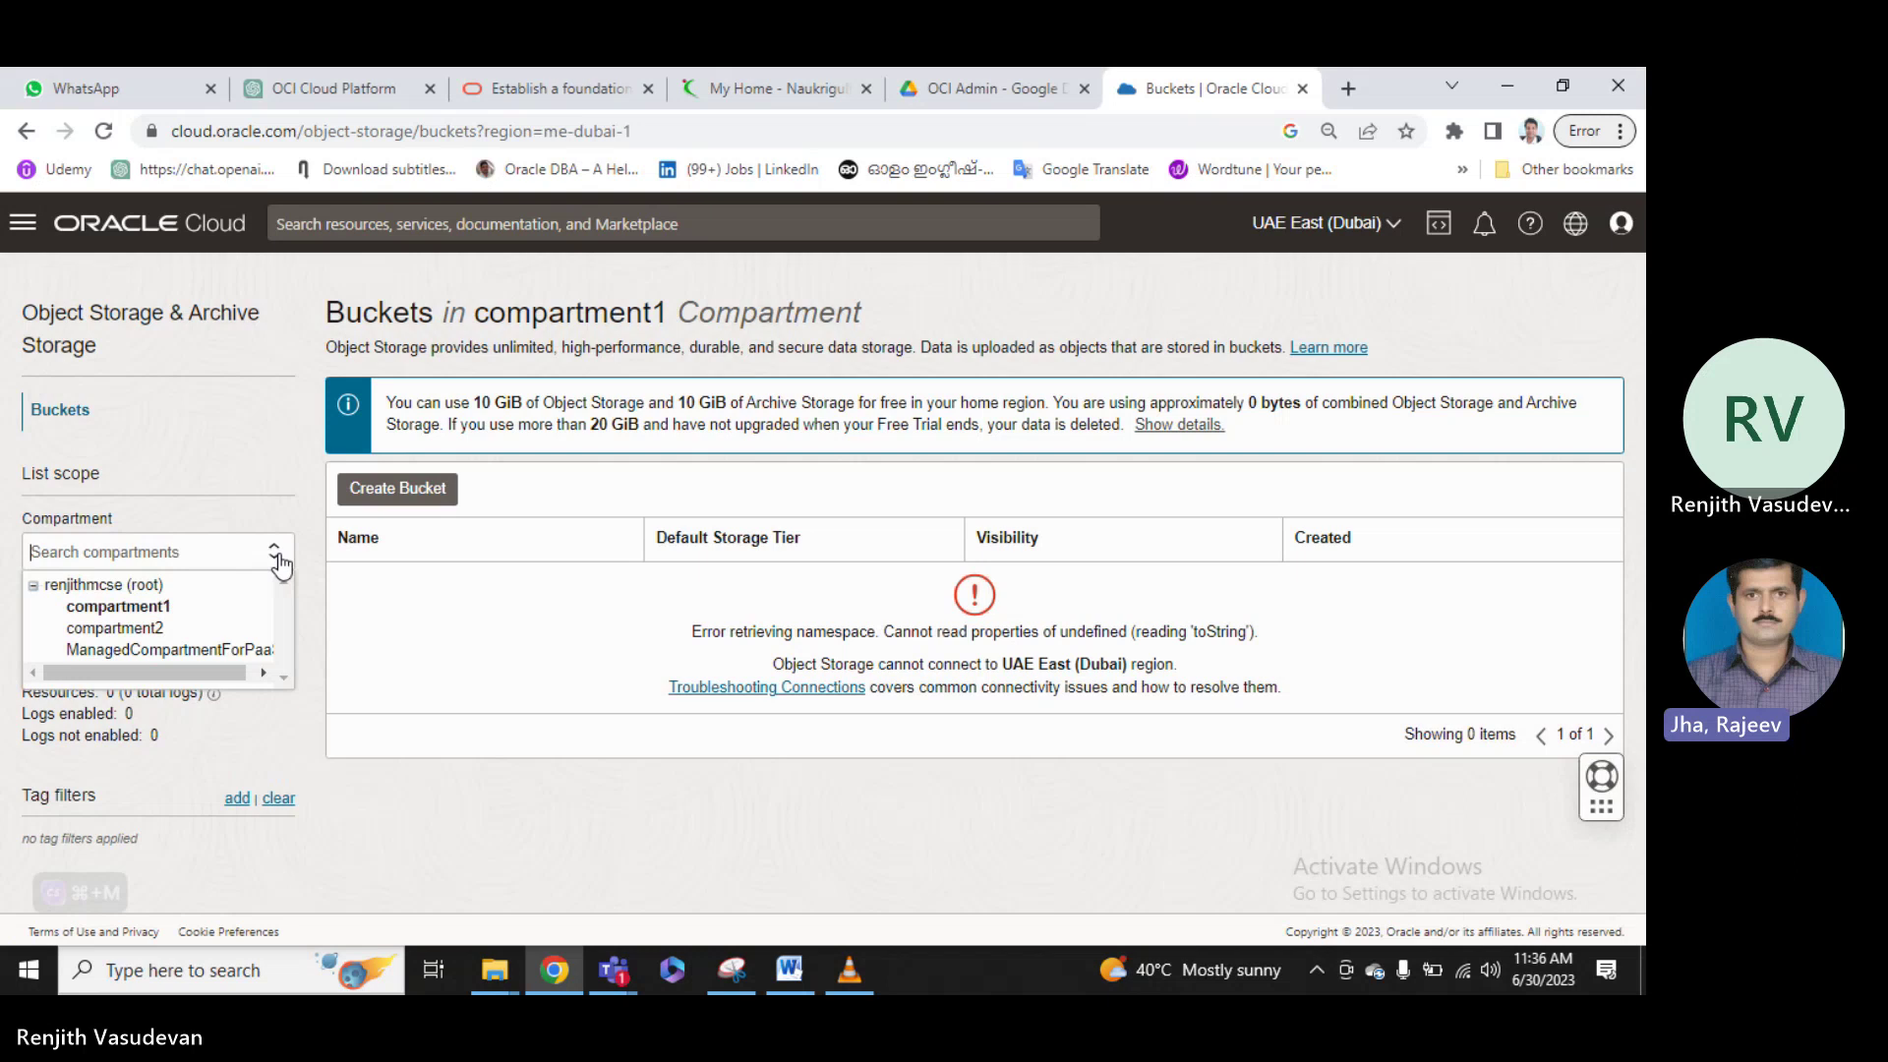
click(148, 629)
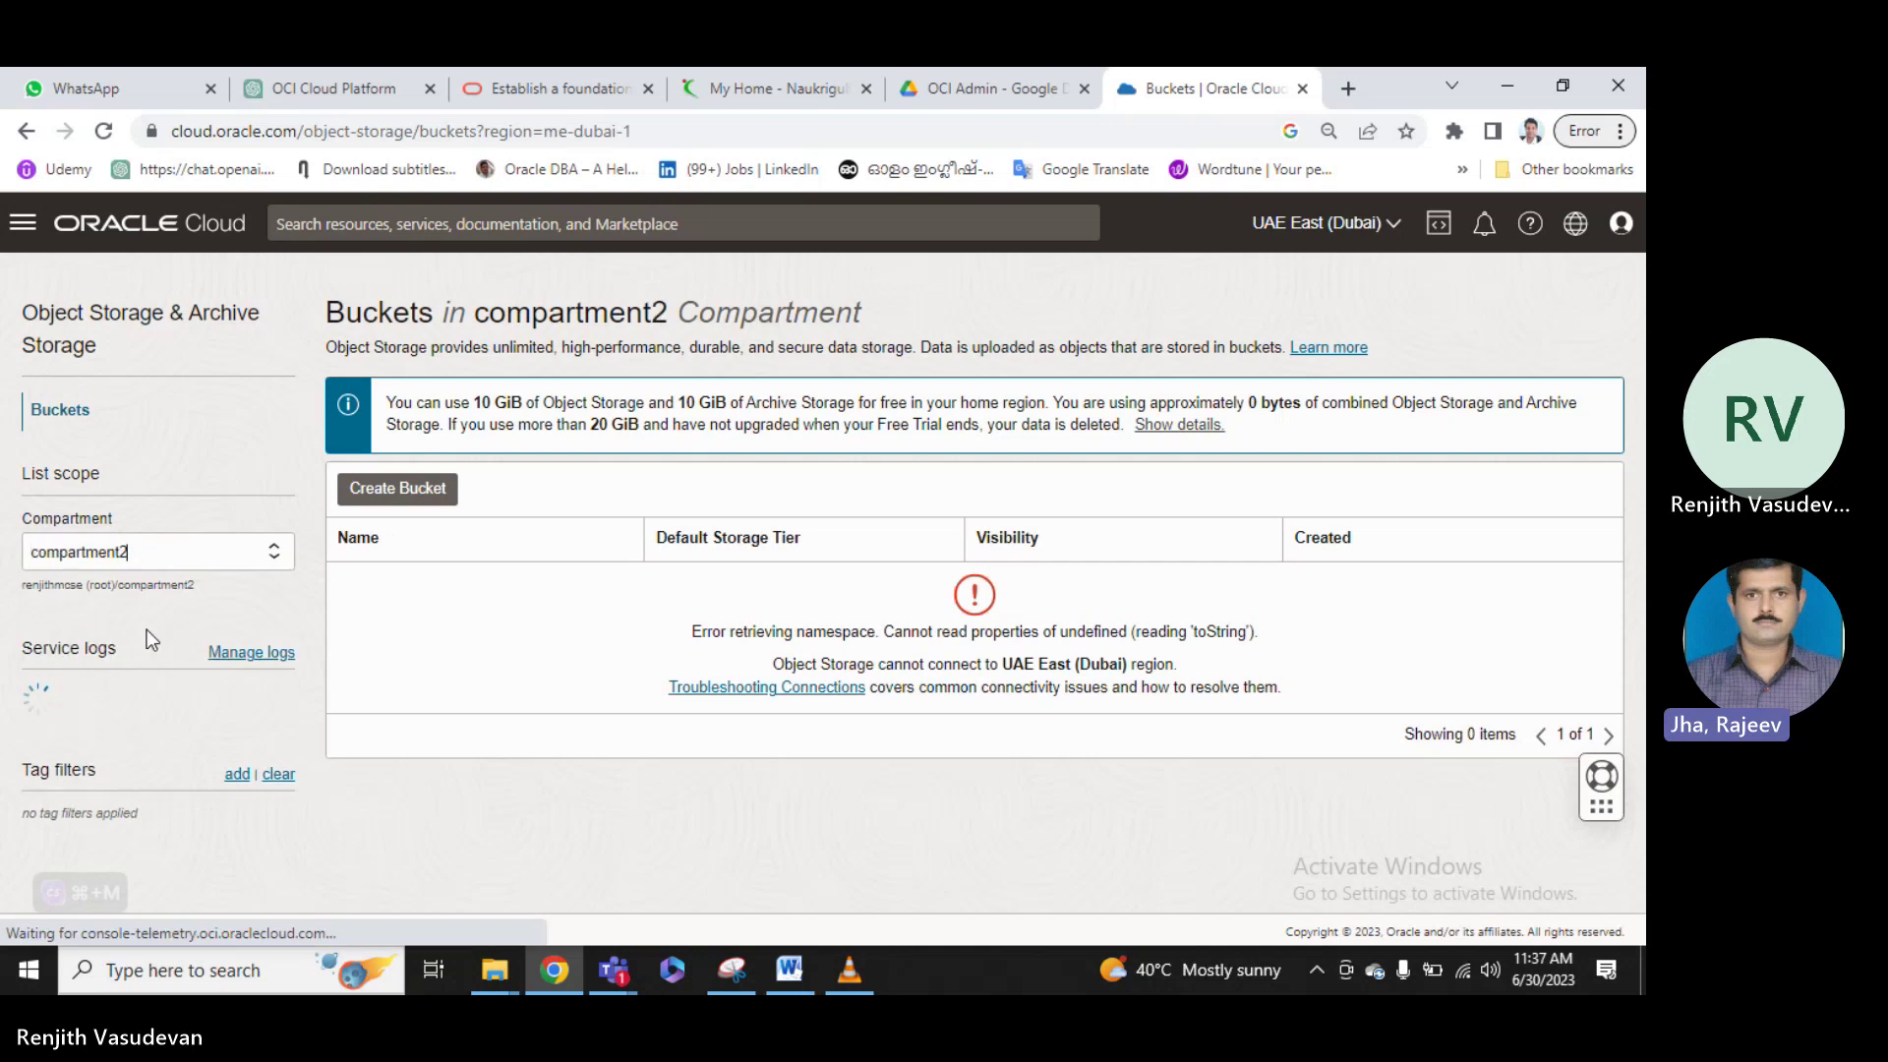
Switch the Compartment back to compartment1 and bring the Teams meeting window forward.
click(274, 553)
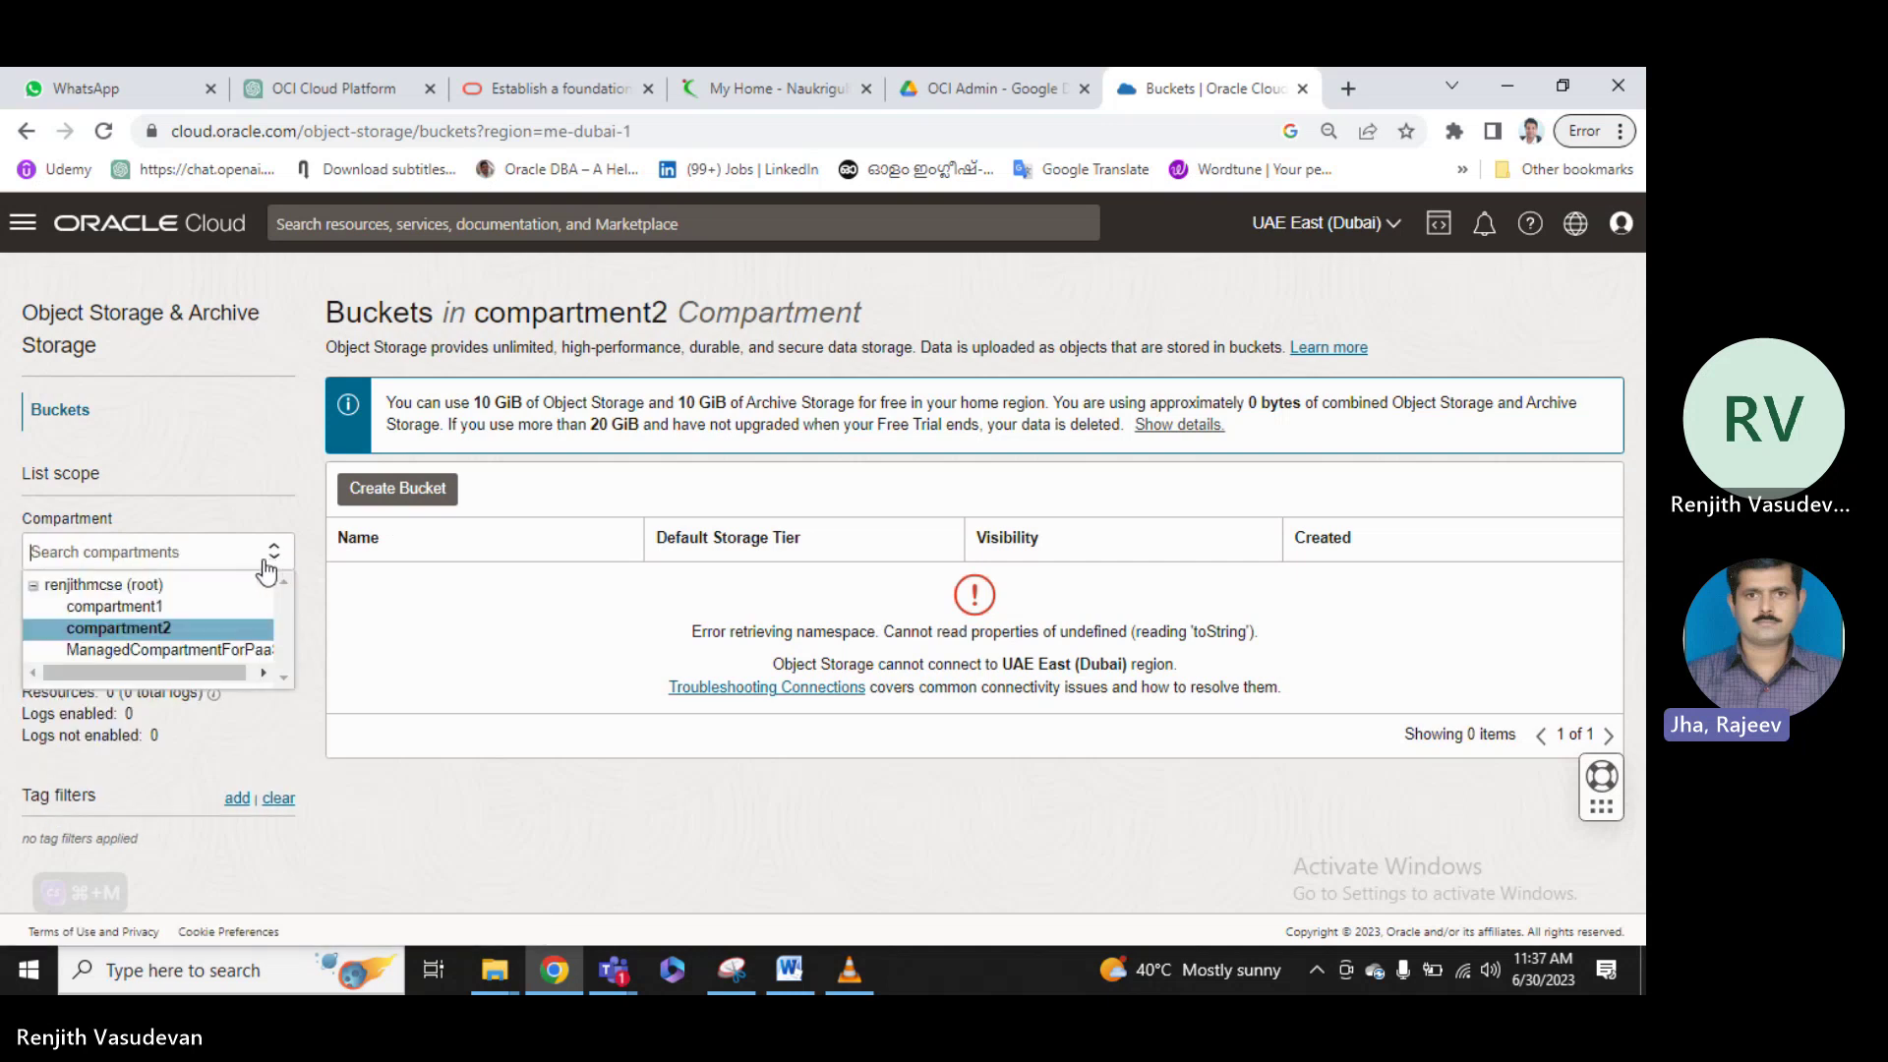
click(123, 606)
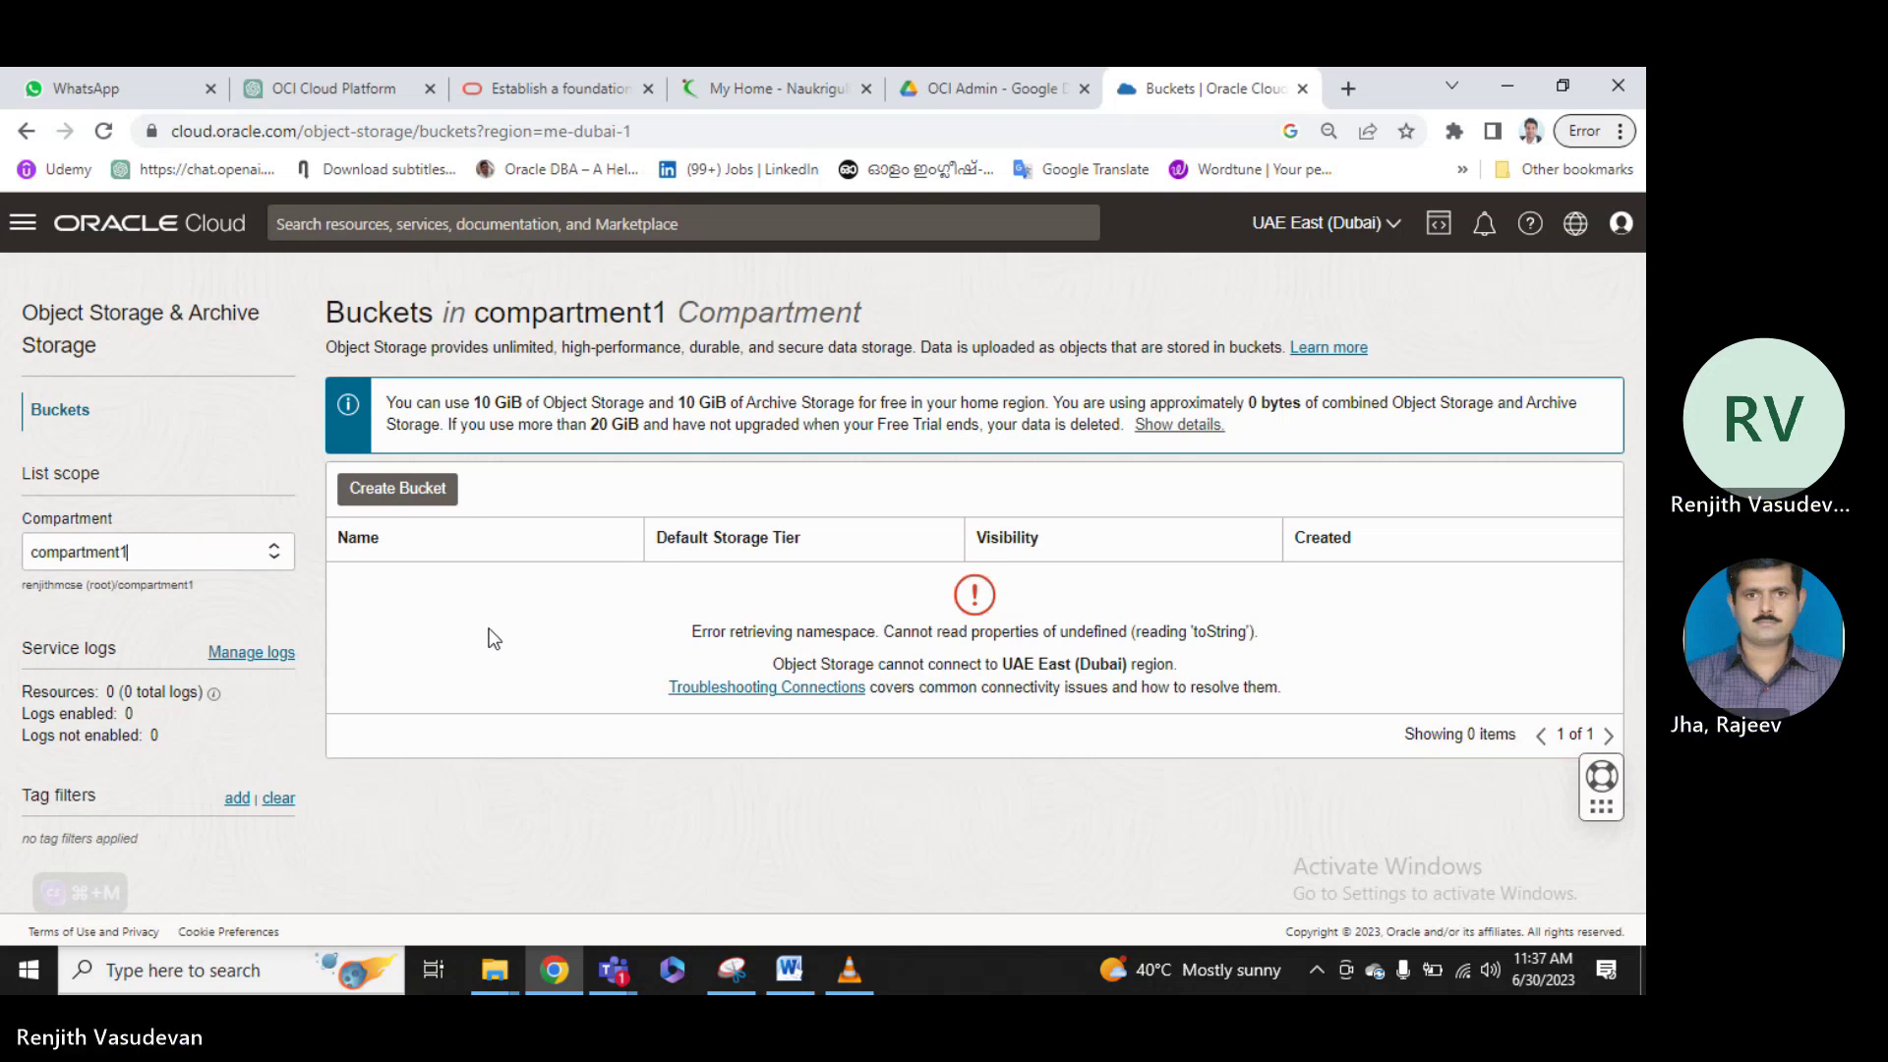
click(616, 972)
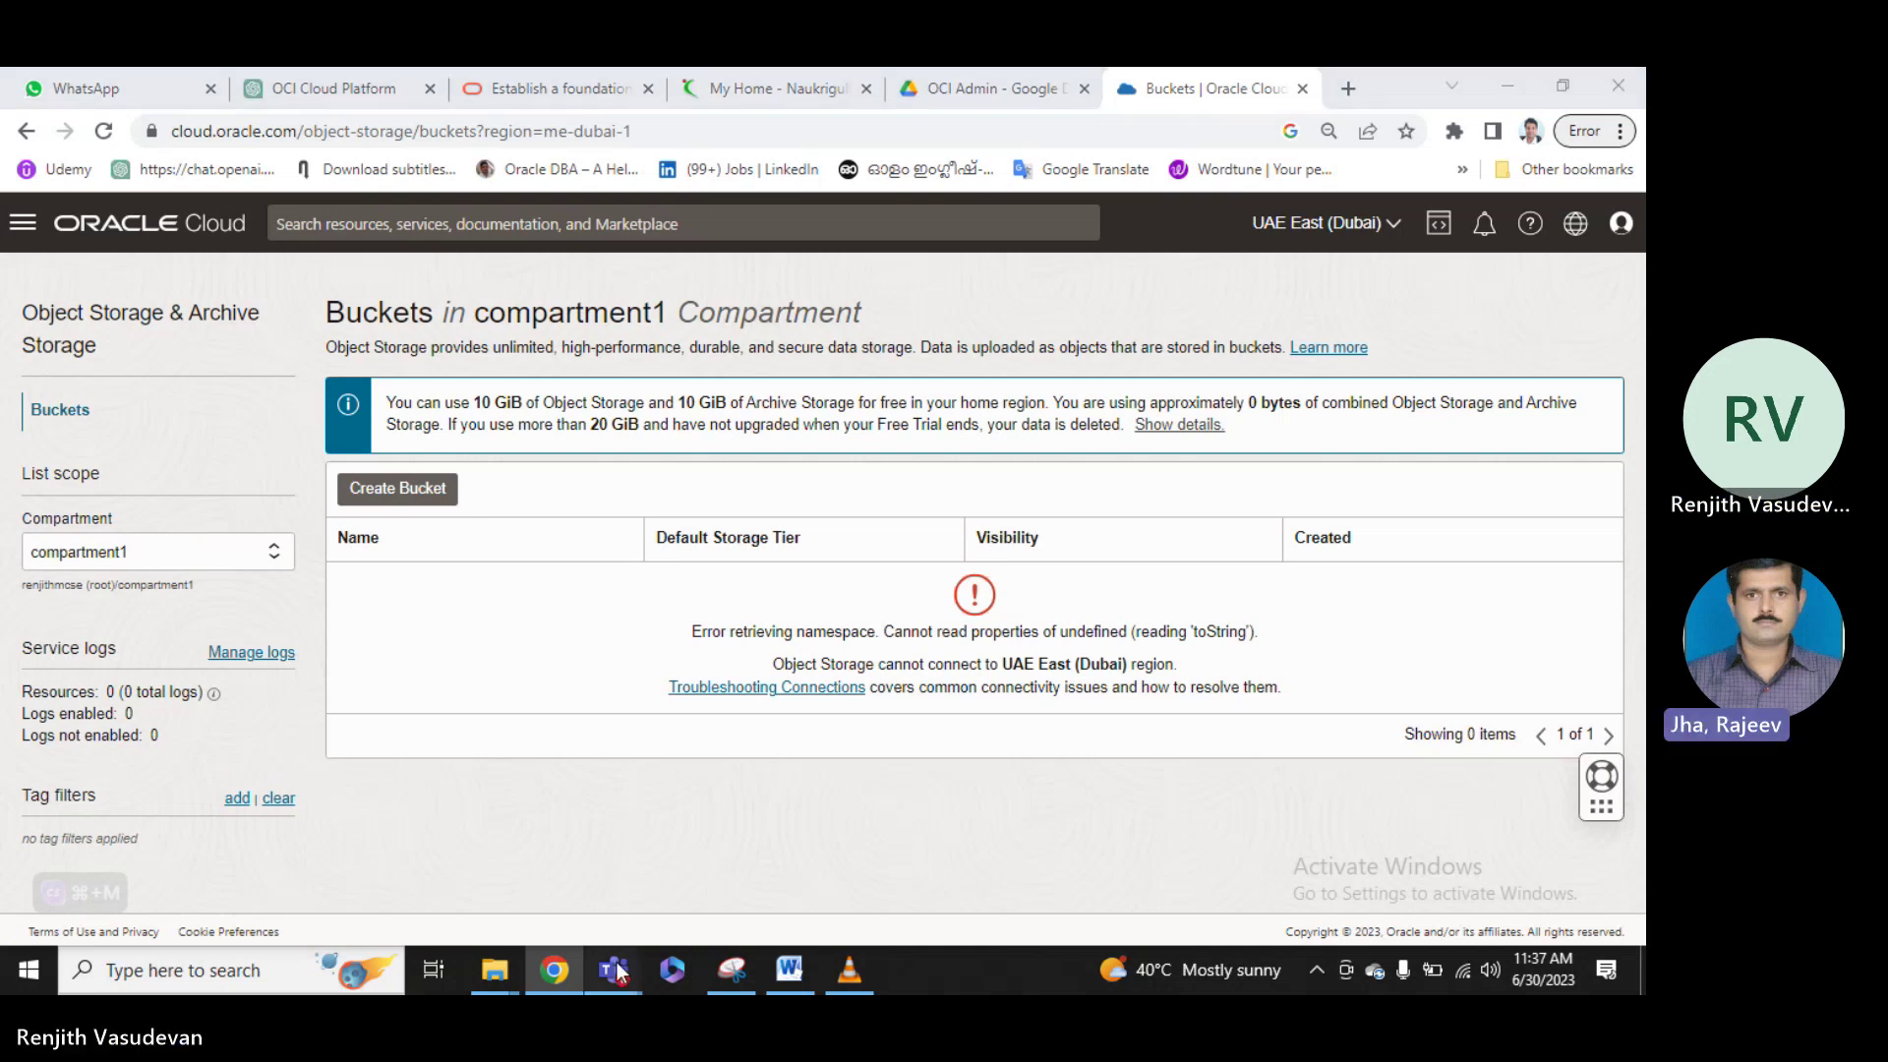
click(714, 848)
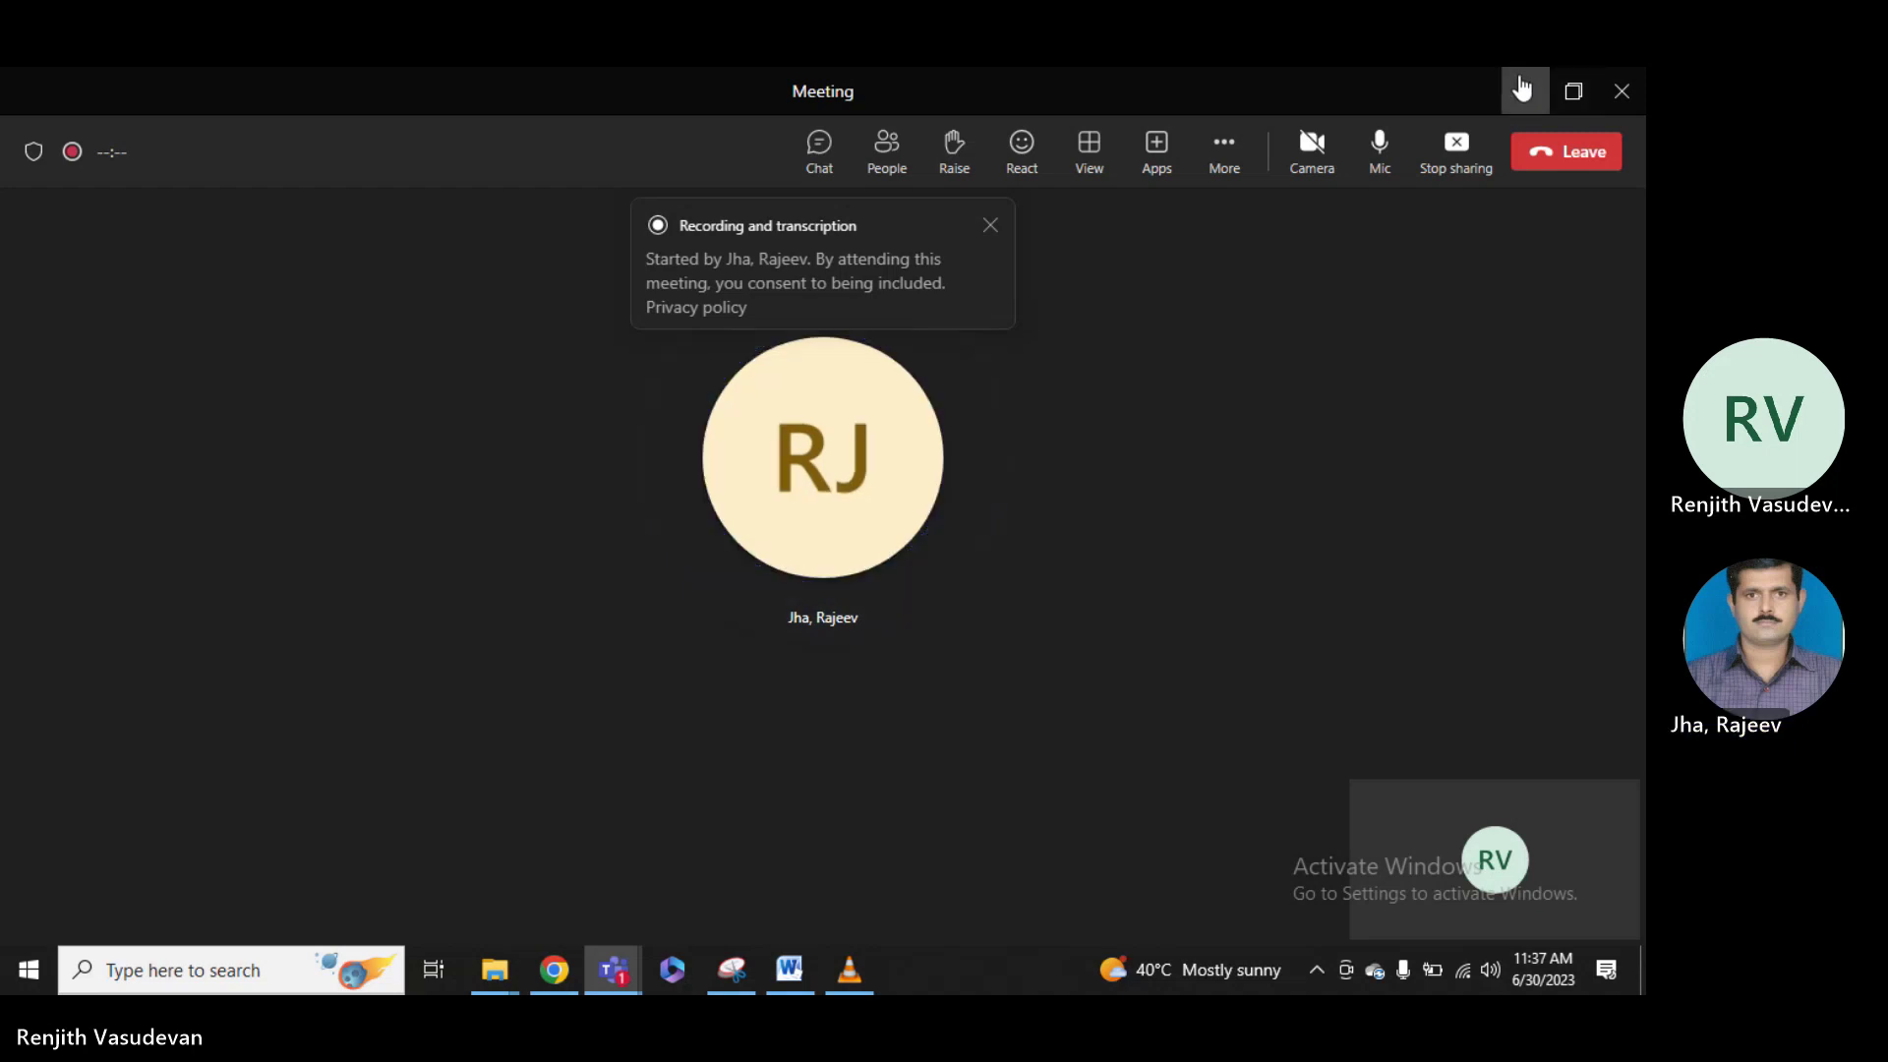
Minimize the Teams meeting window to reveal the compartment1 Buckets page.
click(1521, 89)
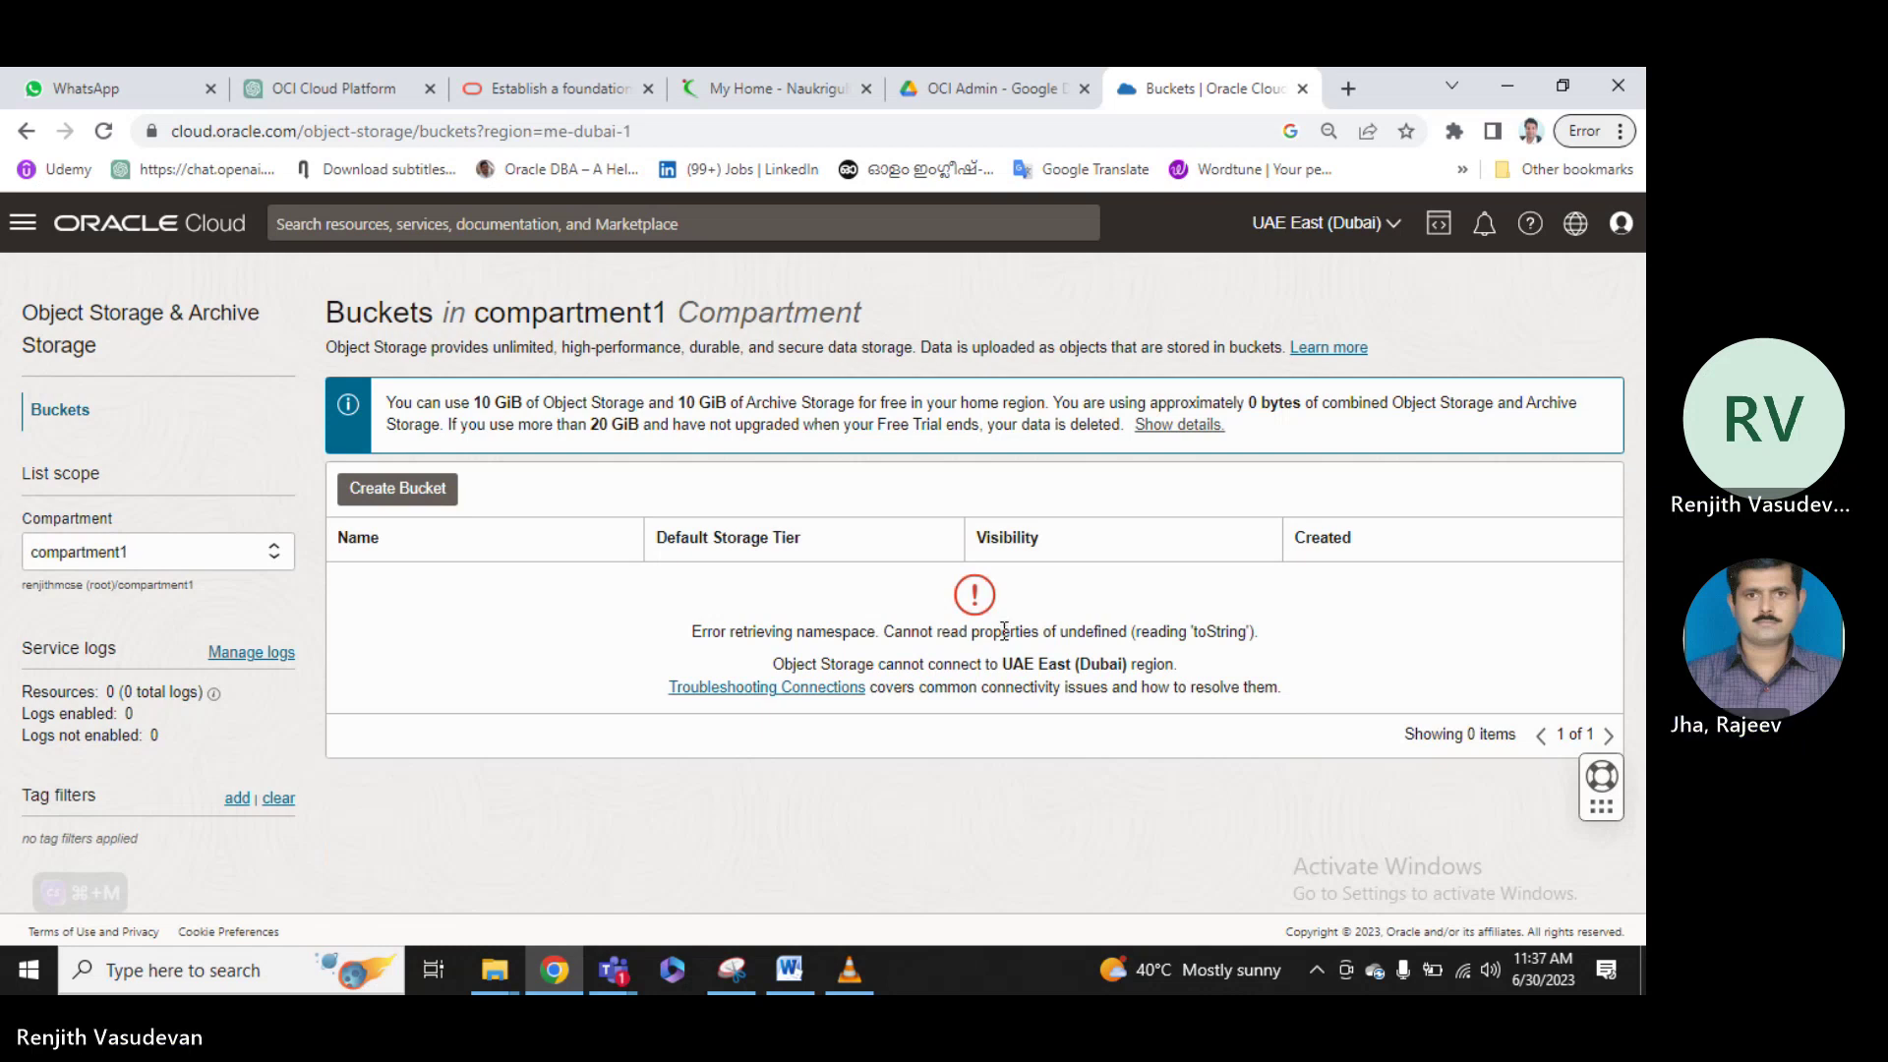
Start a new bucket and replace the default name with objectstoragebucket1.
click(381, 492)
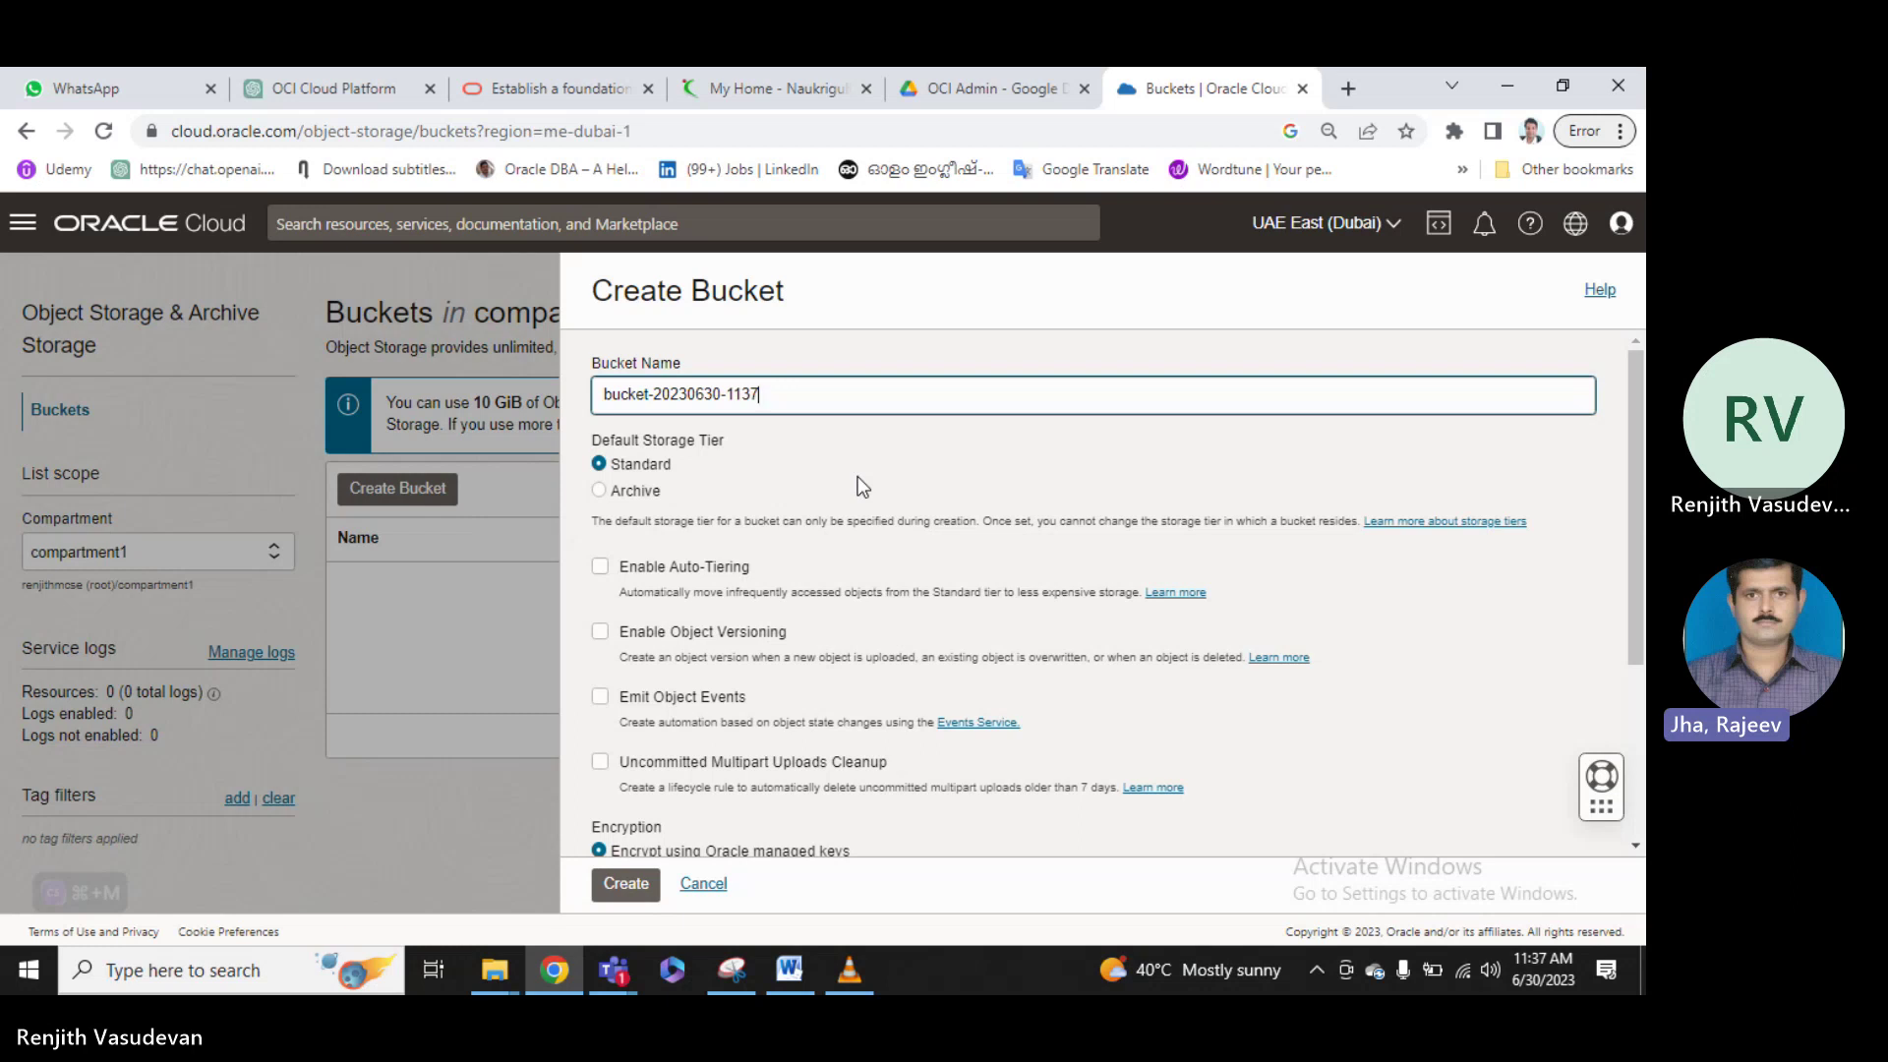
drag(785, 395, 626, 414)
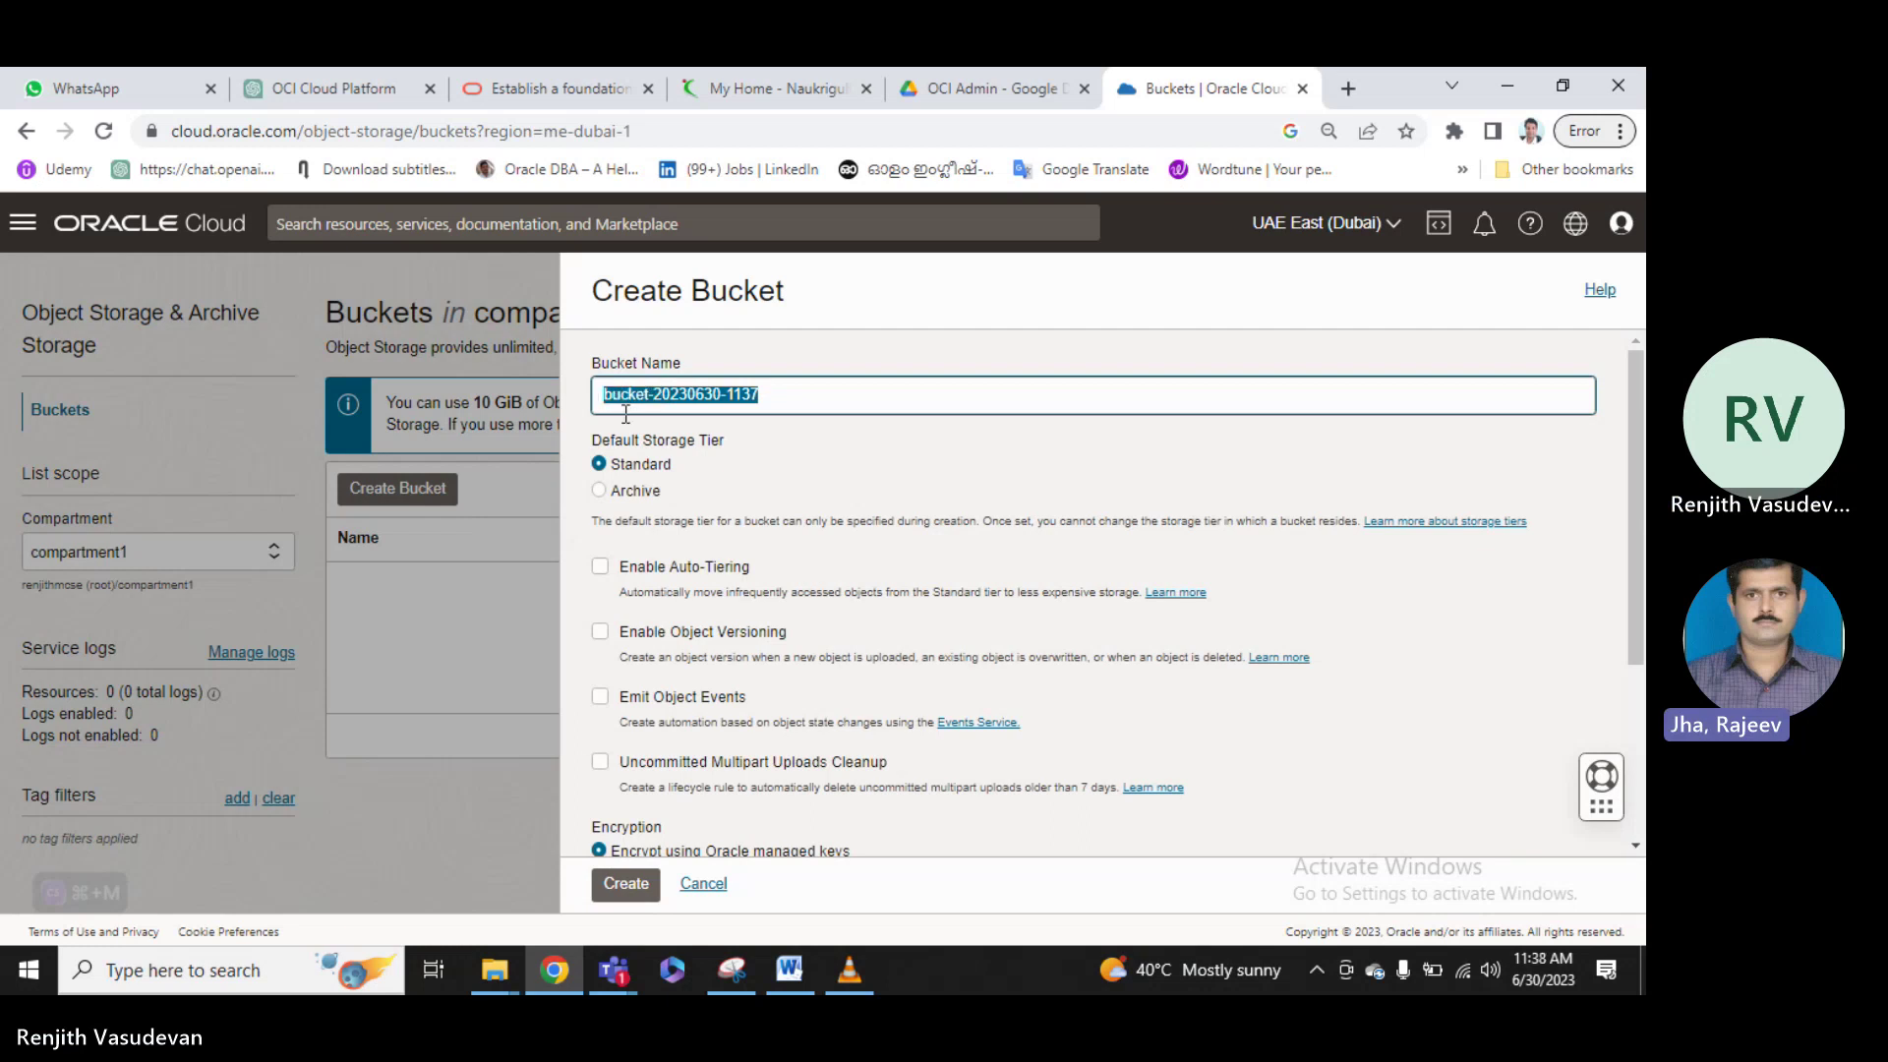
text(obje)
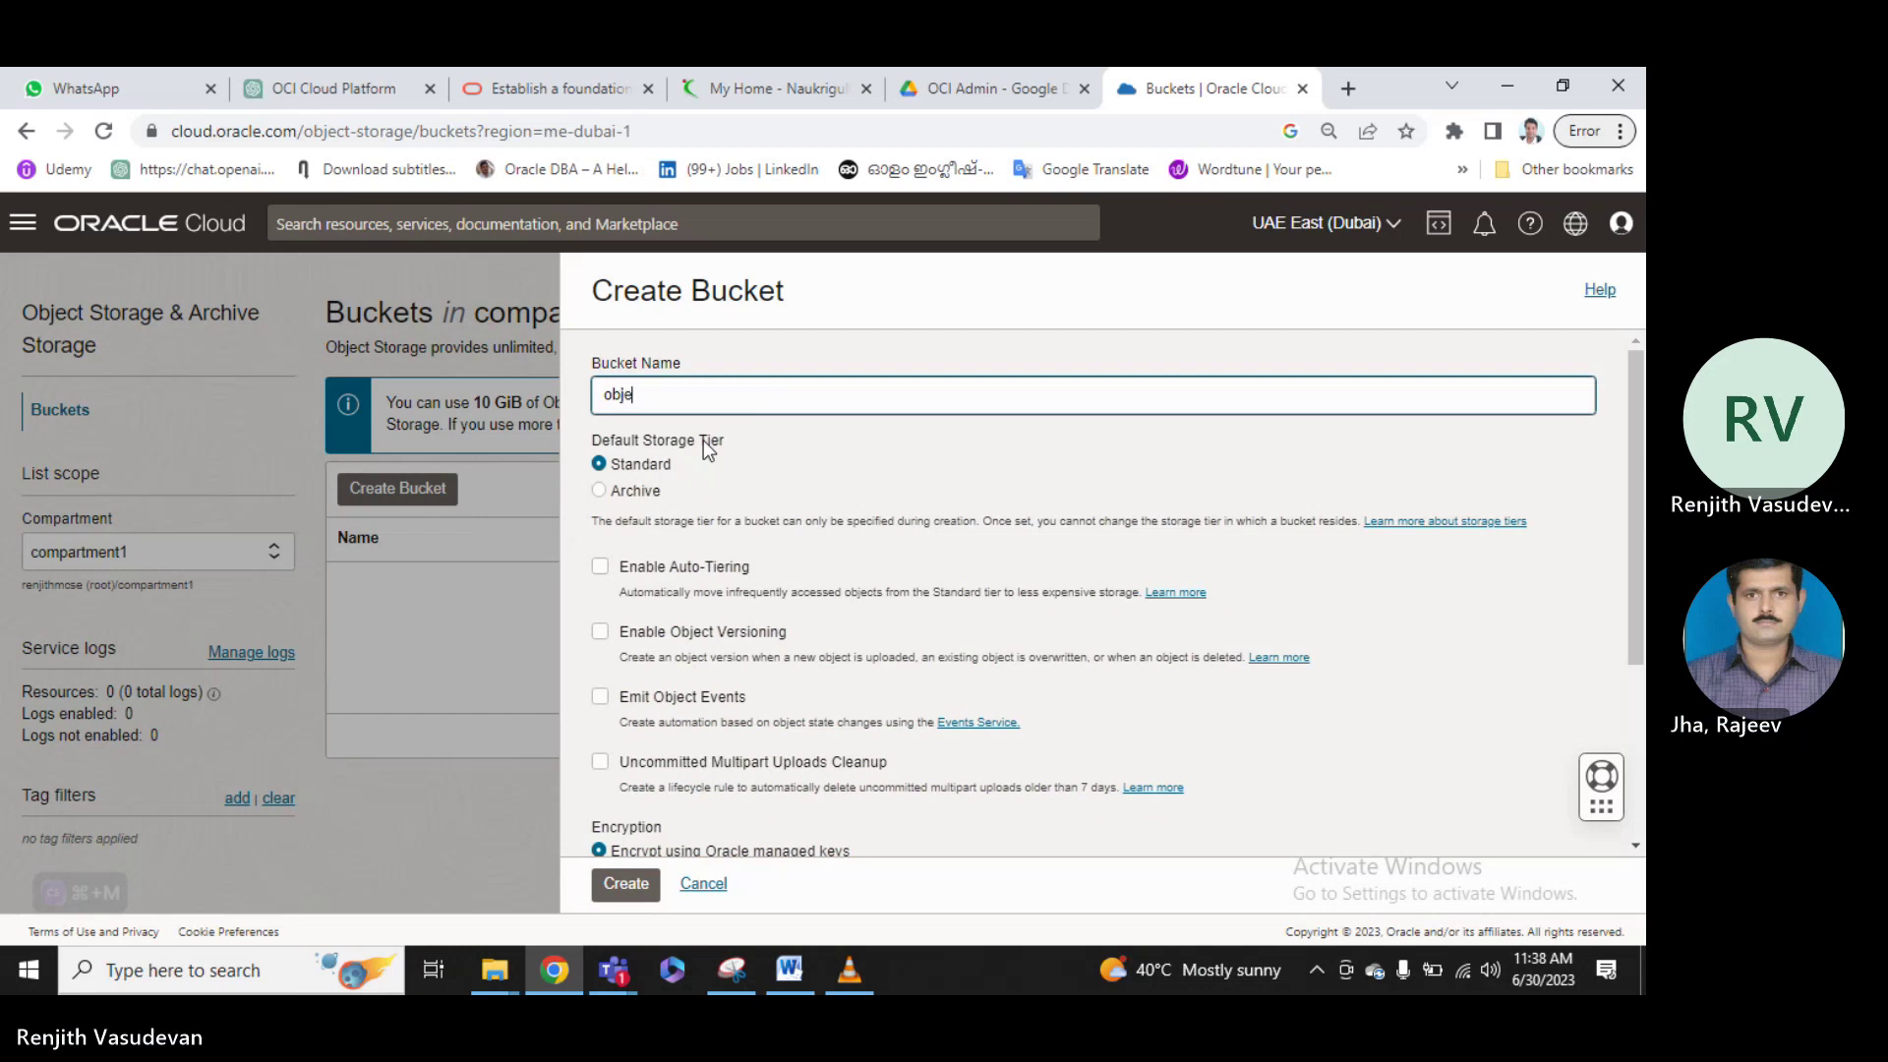
text(ct)
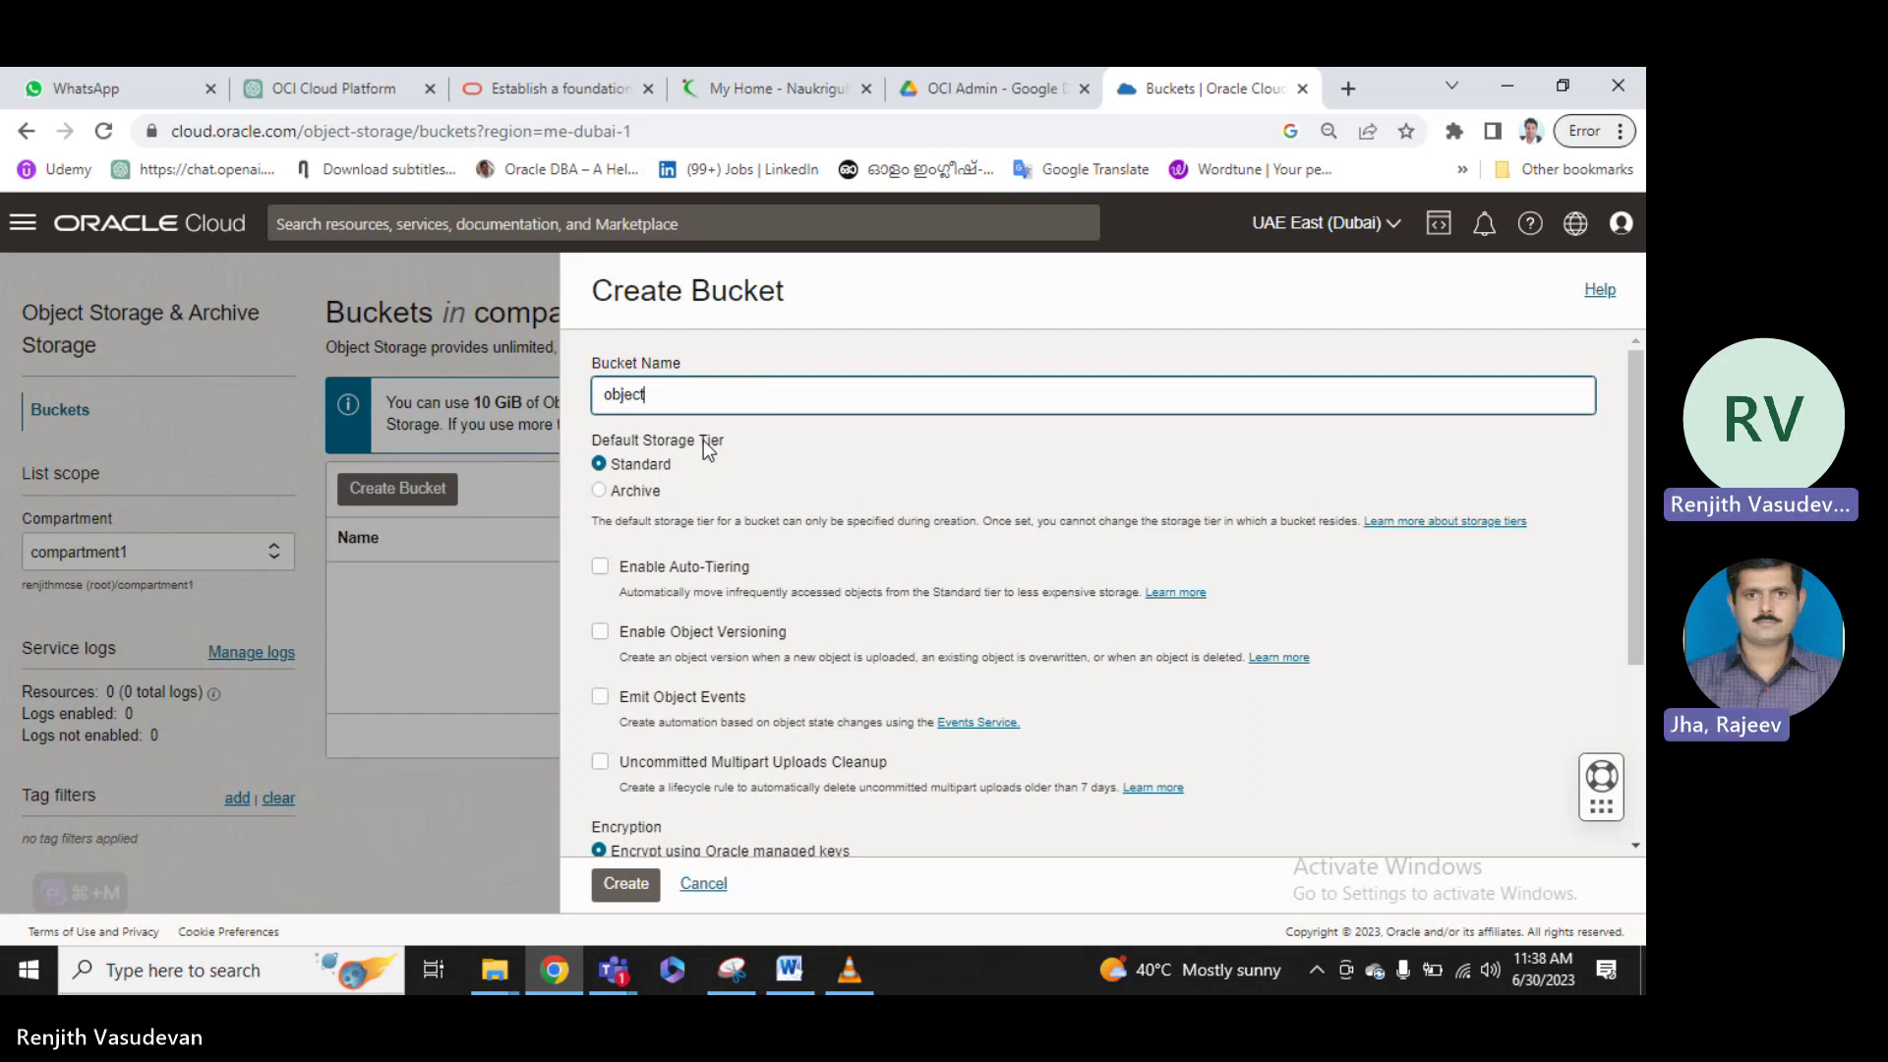
text(storage1)
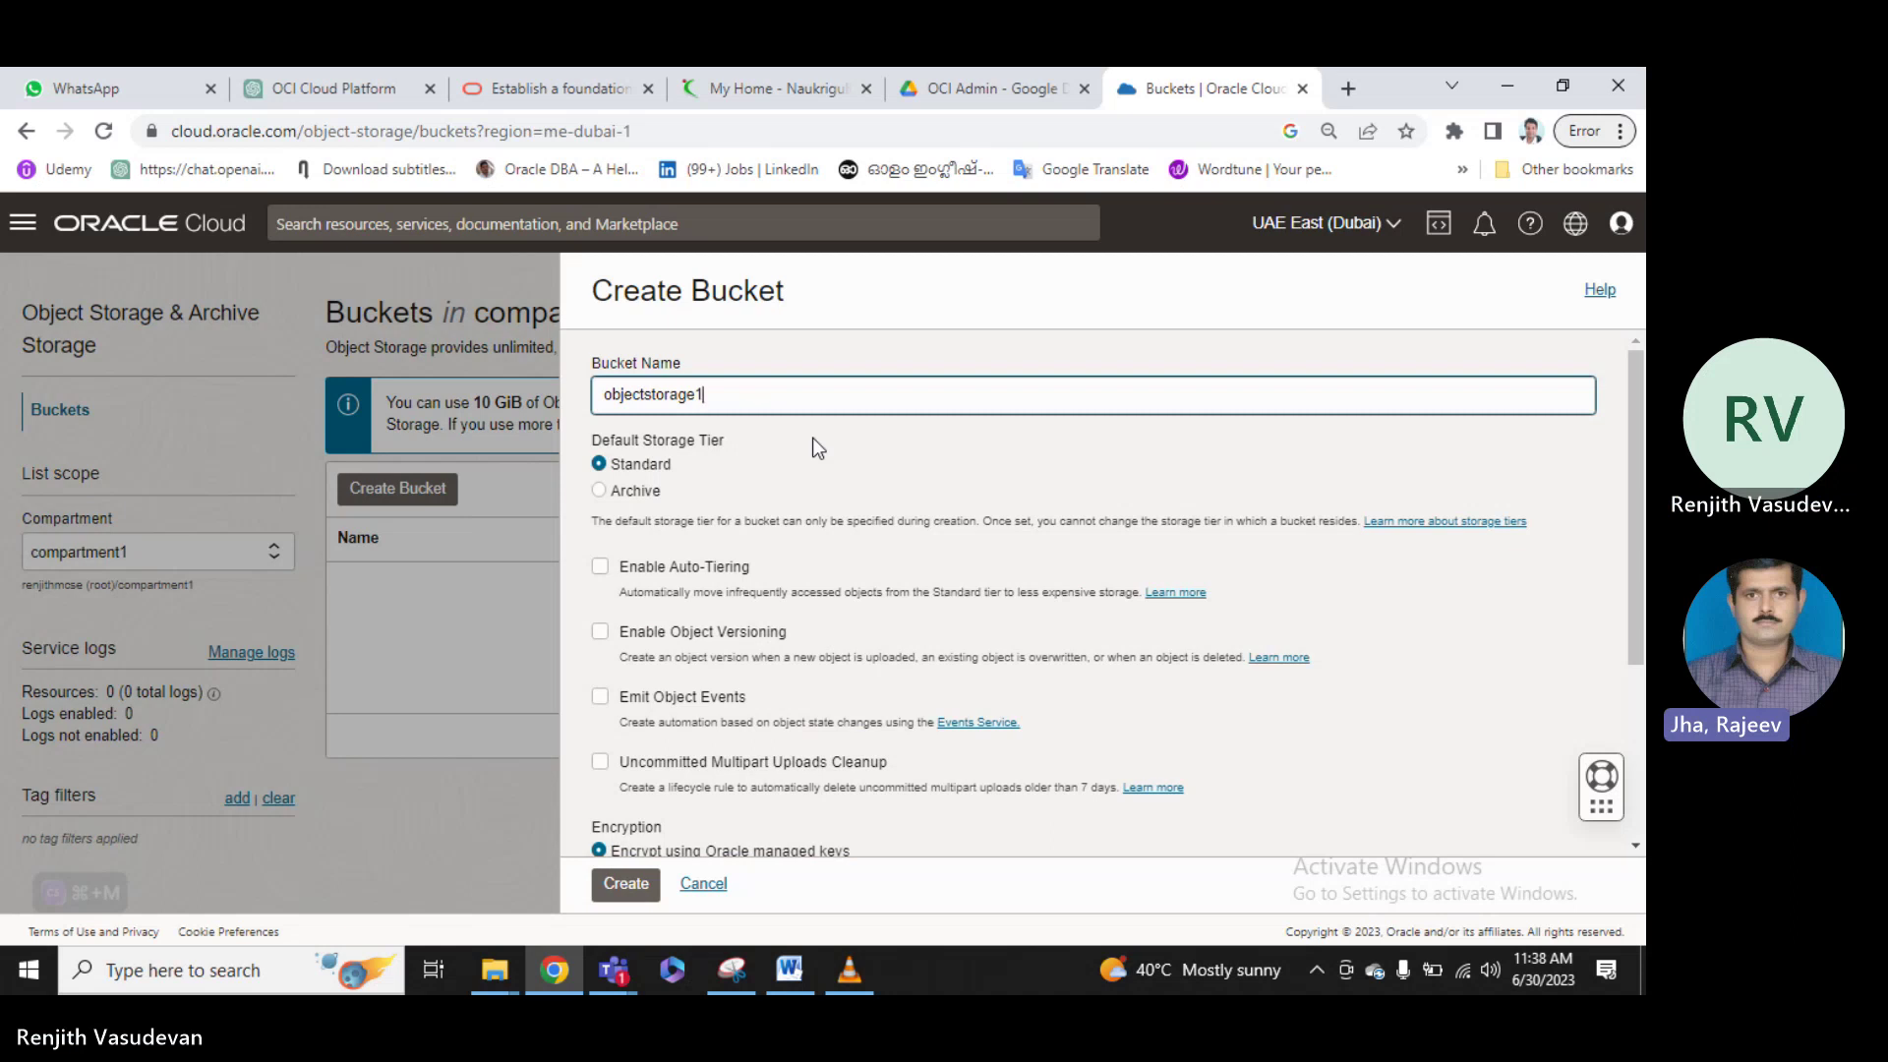
key(BackSpace)
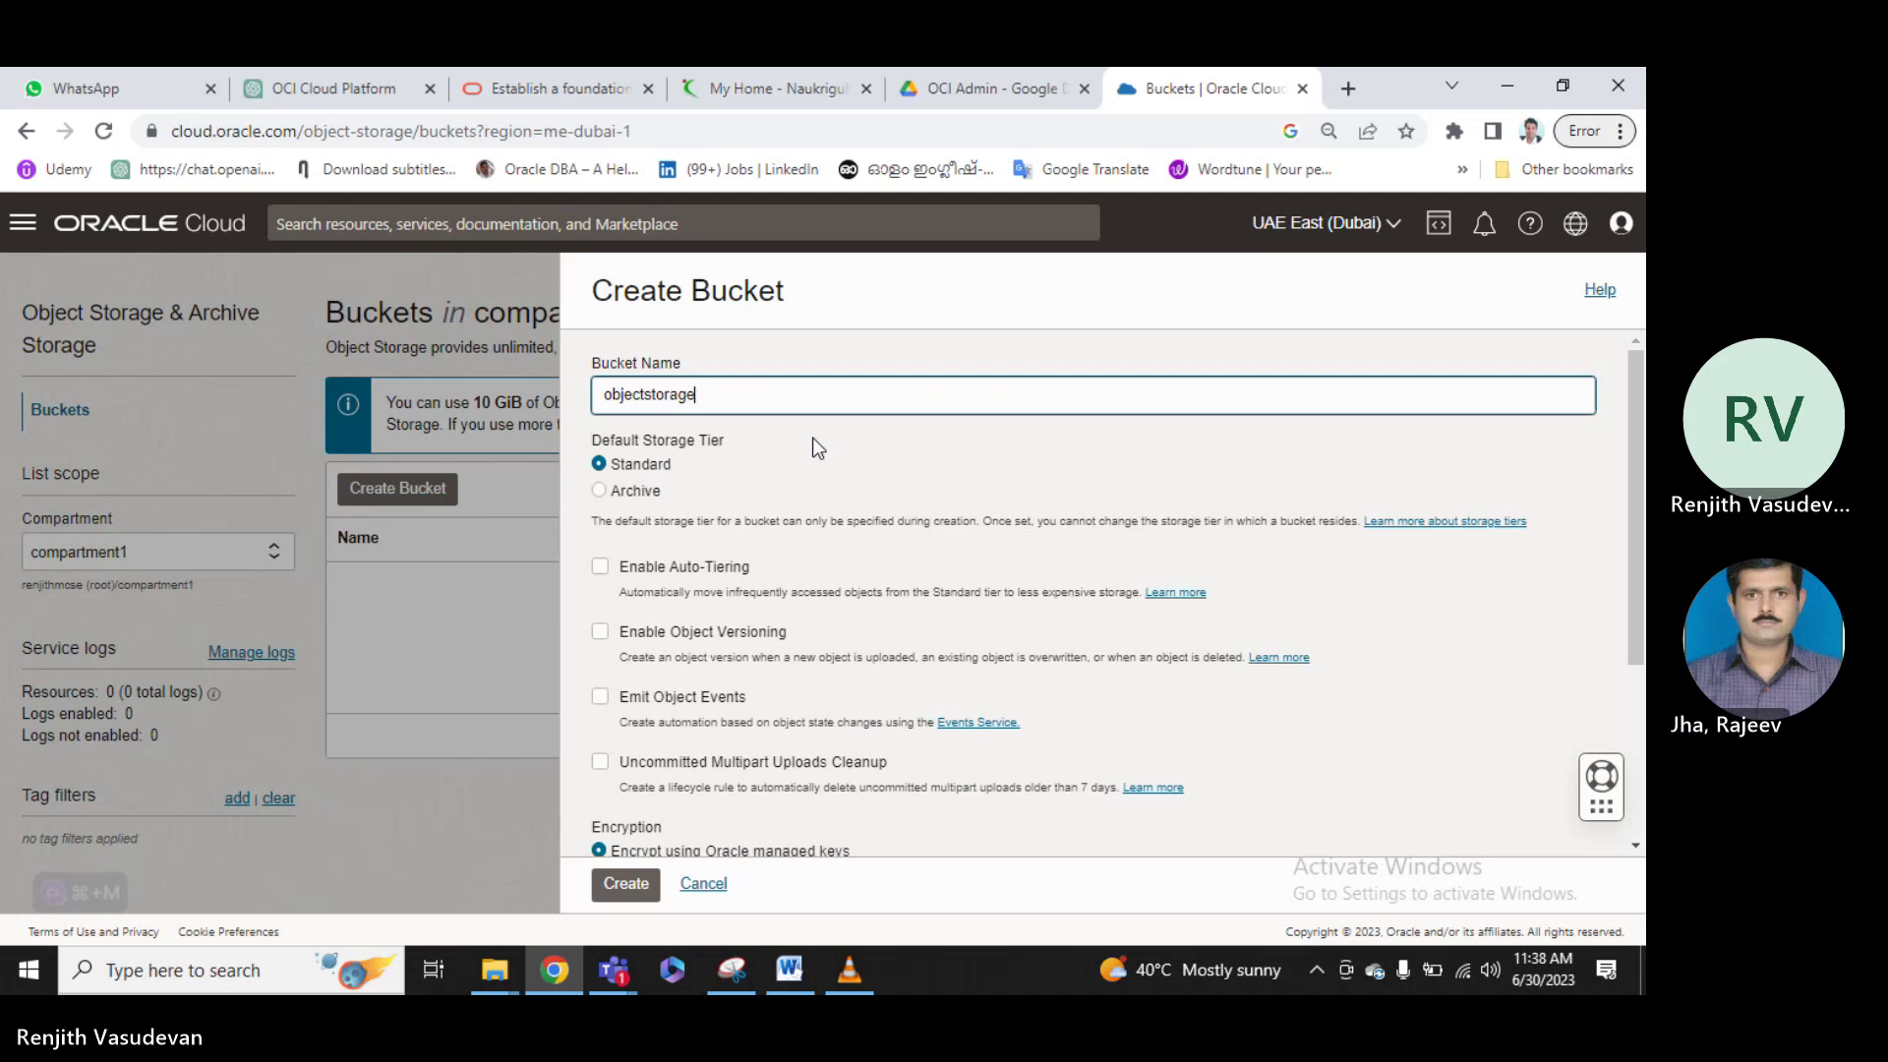
text(buc)
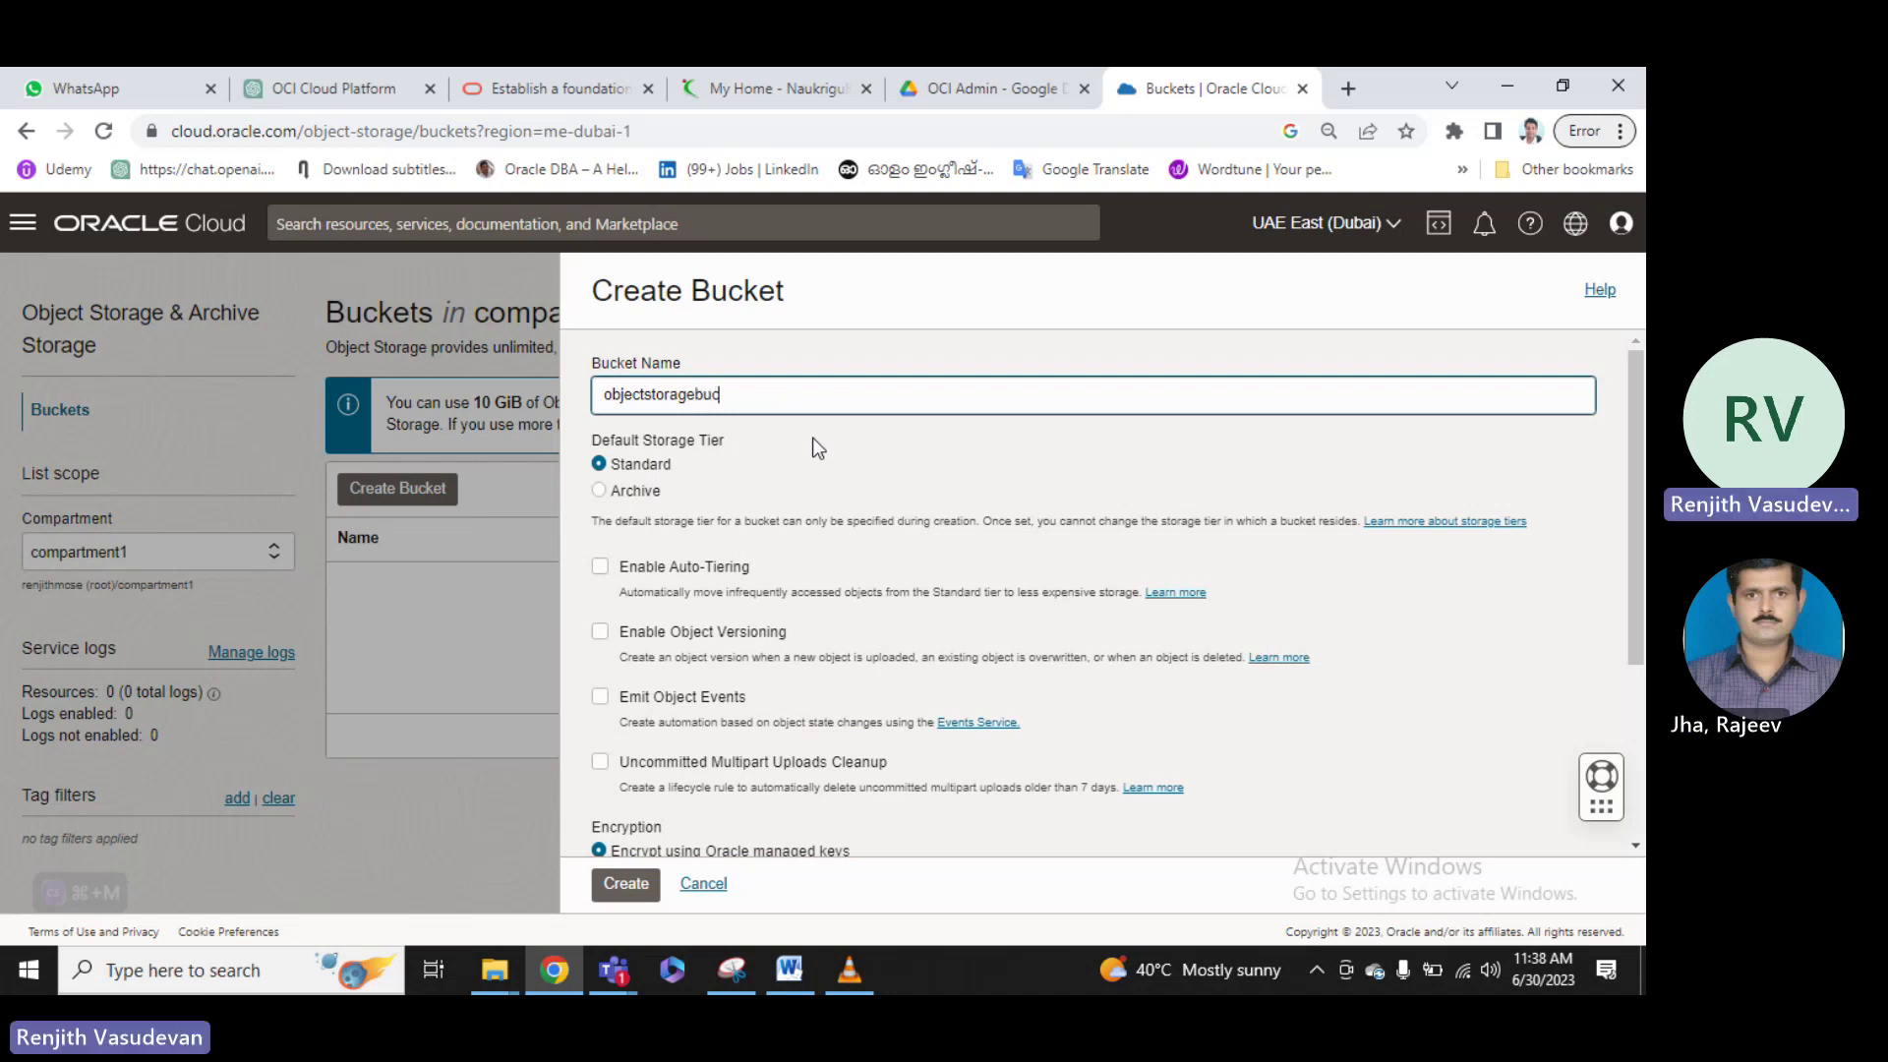
text(ket1)
scroll(812, 438, down, 2)
scroll(758, 527, up, 2)
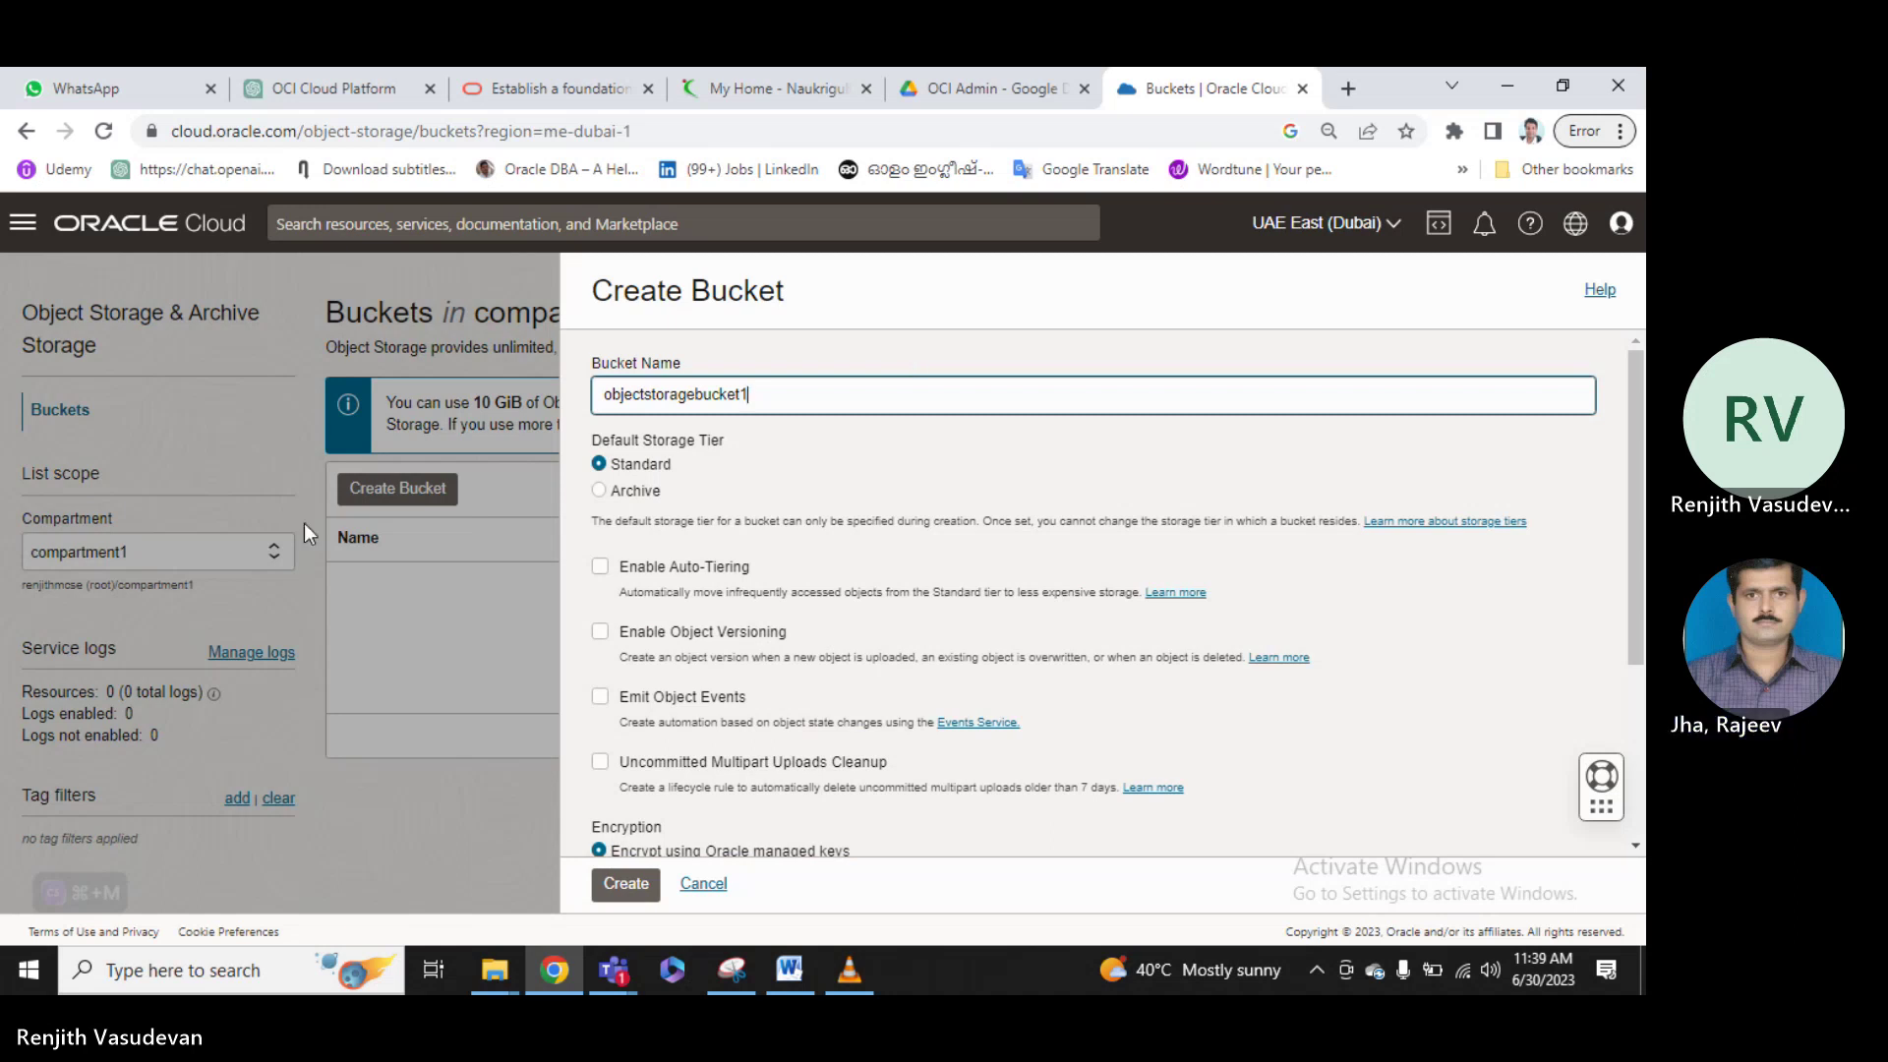
click(599, 491)
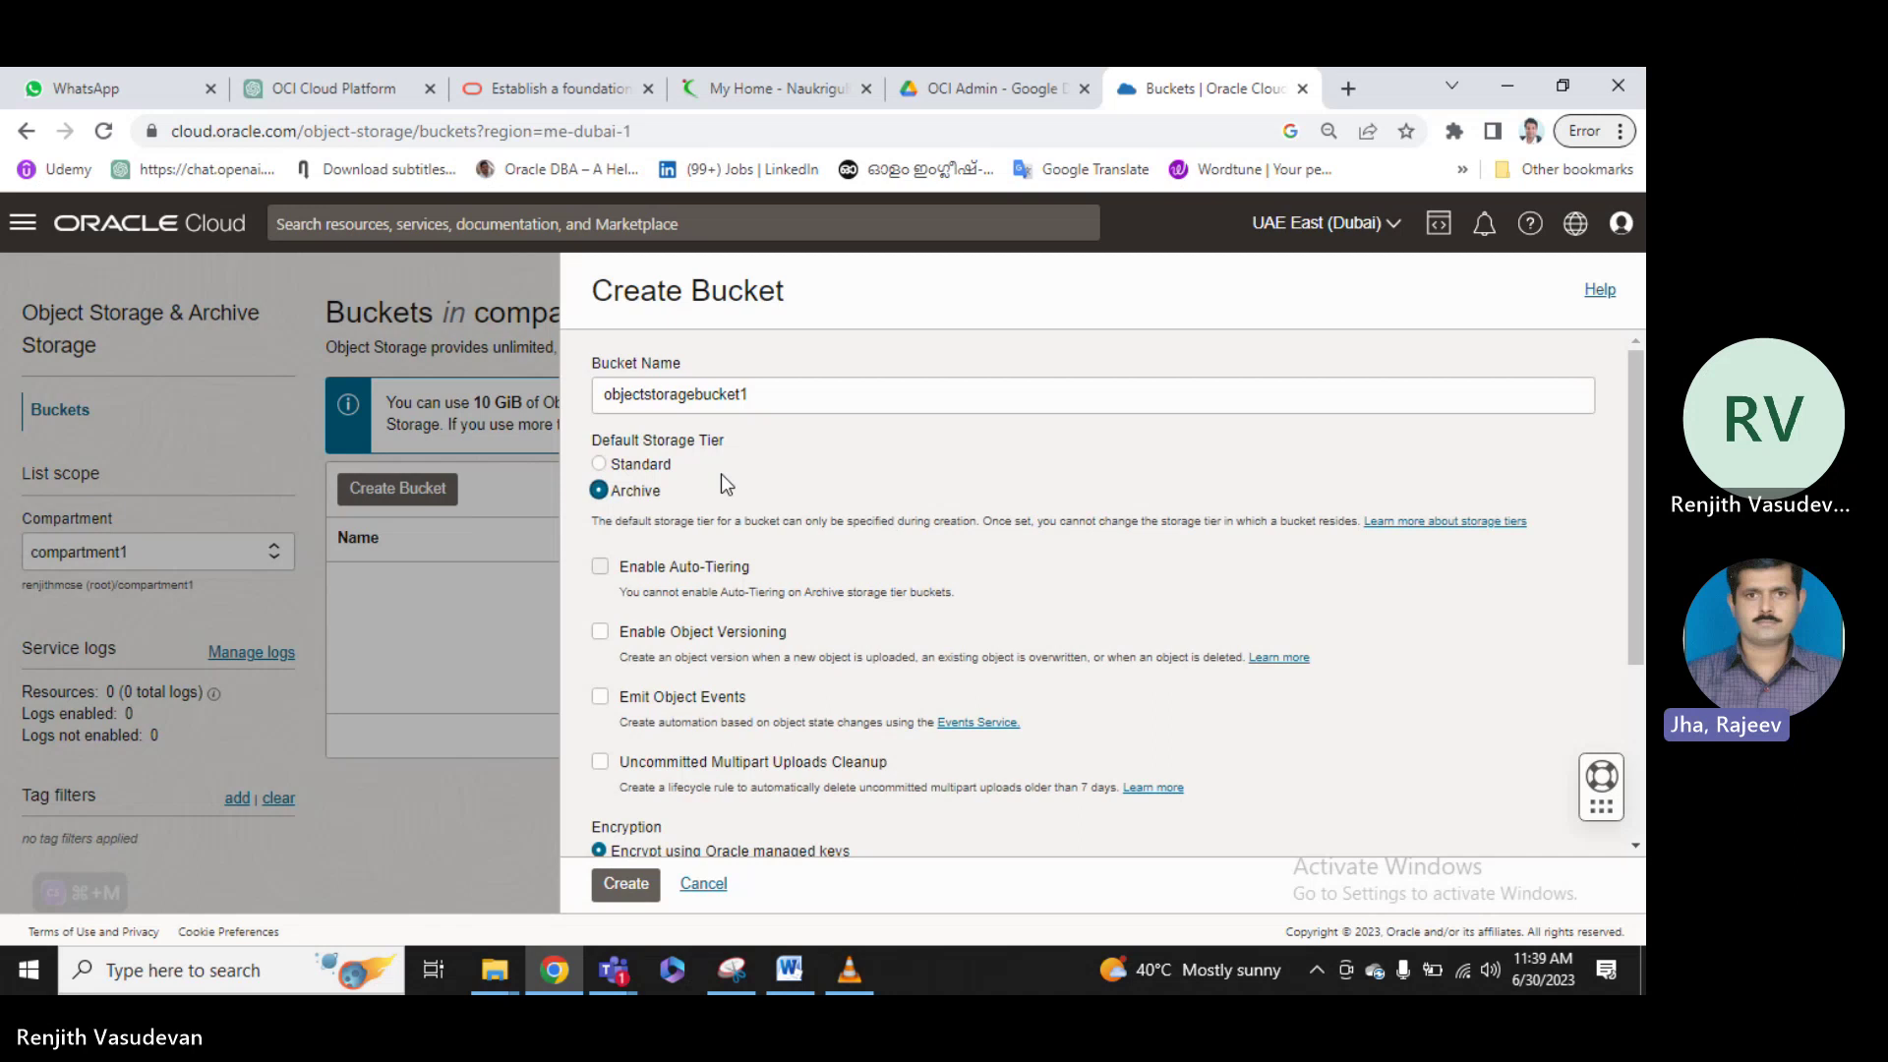
scroll(721, 474, down, 3)
scroll(722, 474, up, 3)
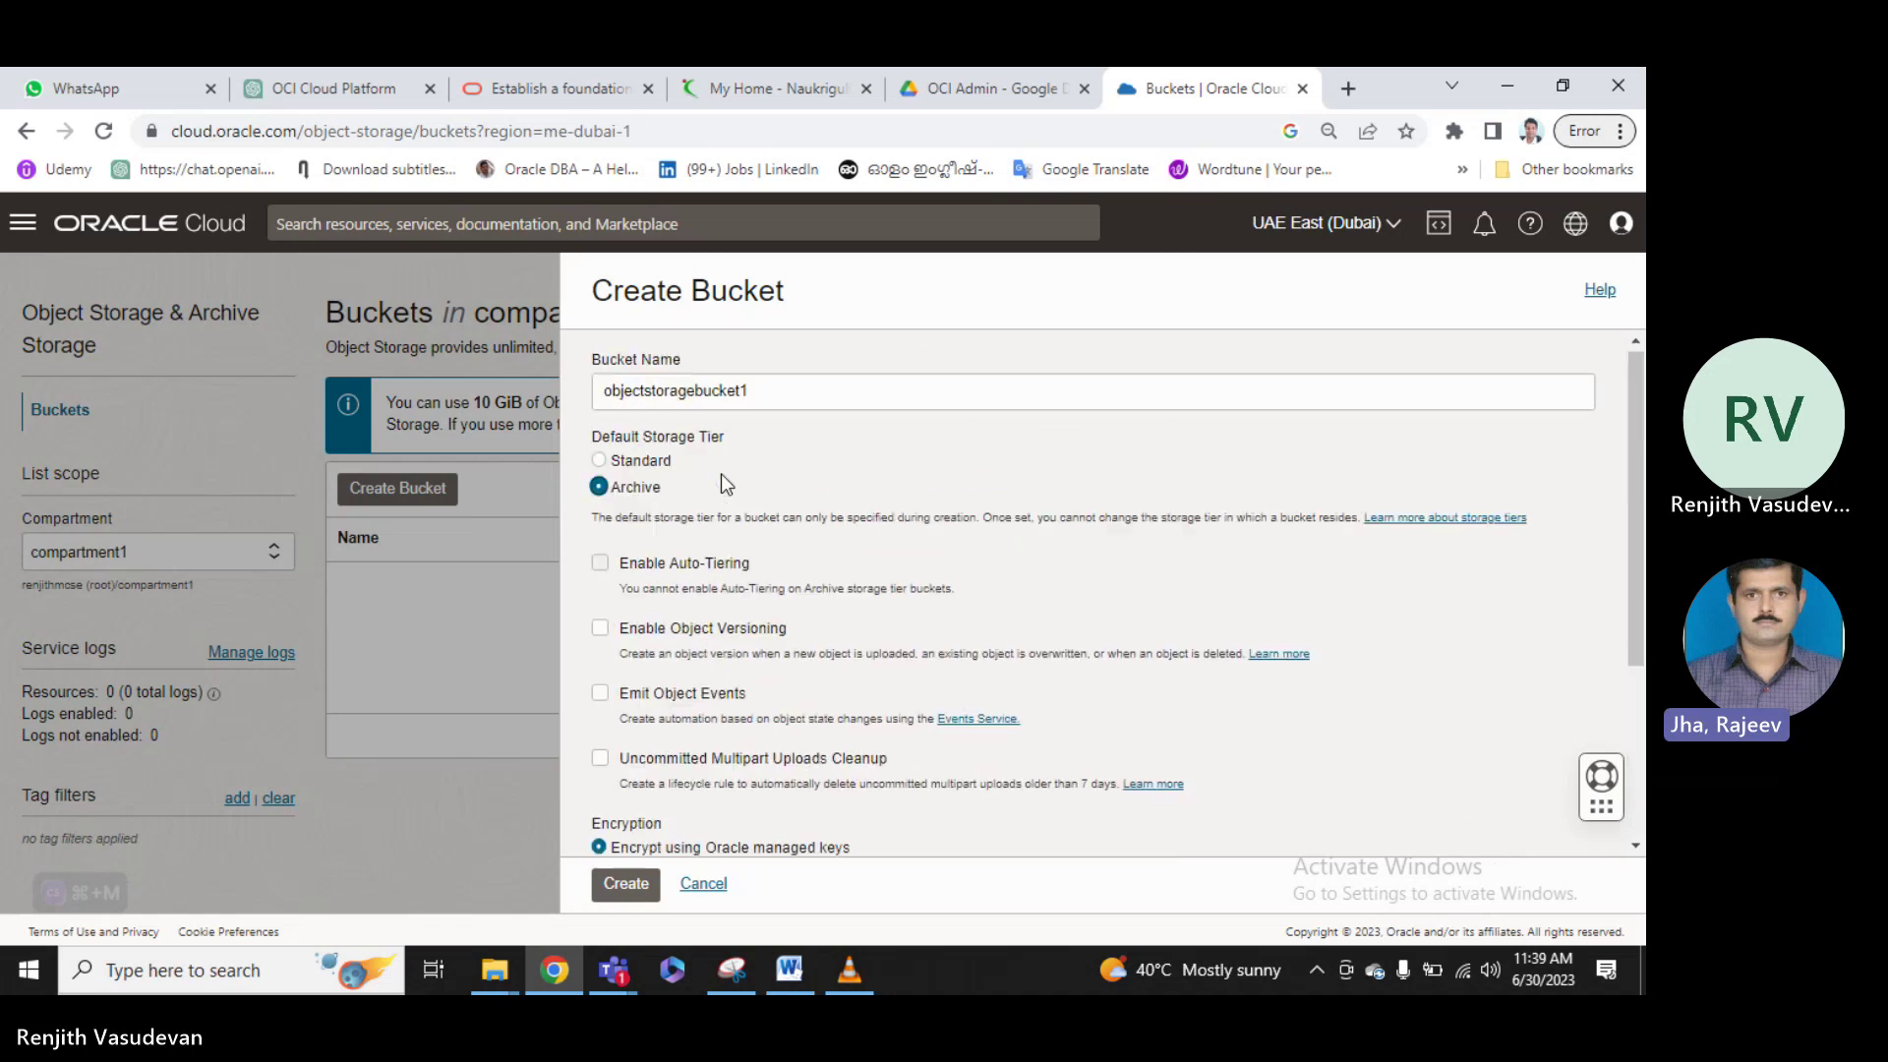
click(601, 465)
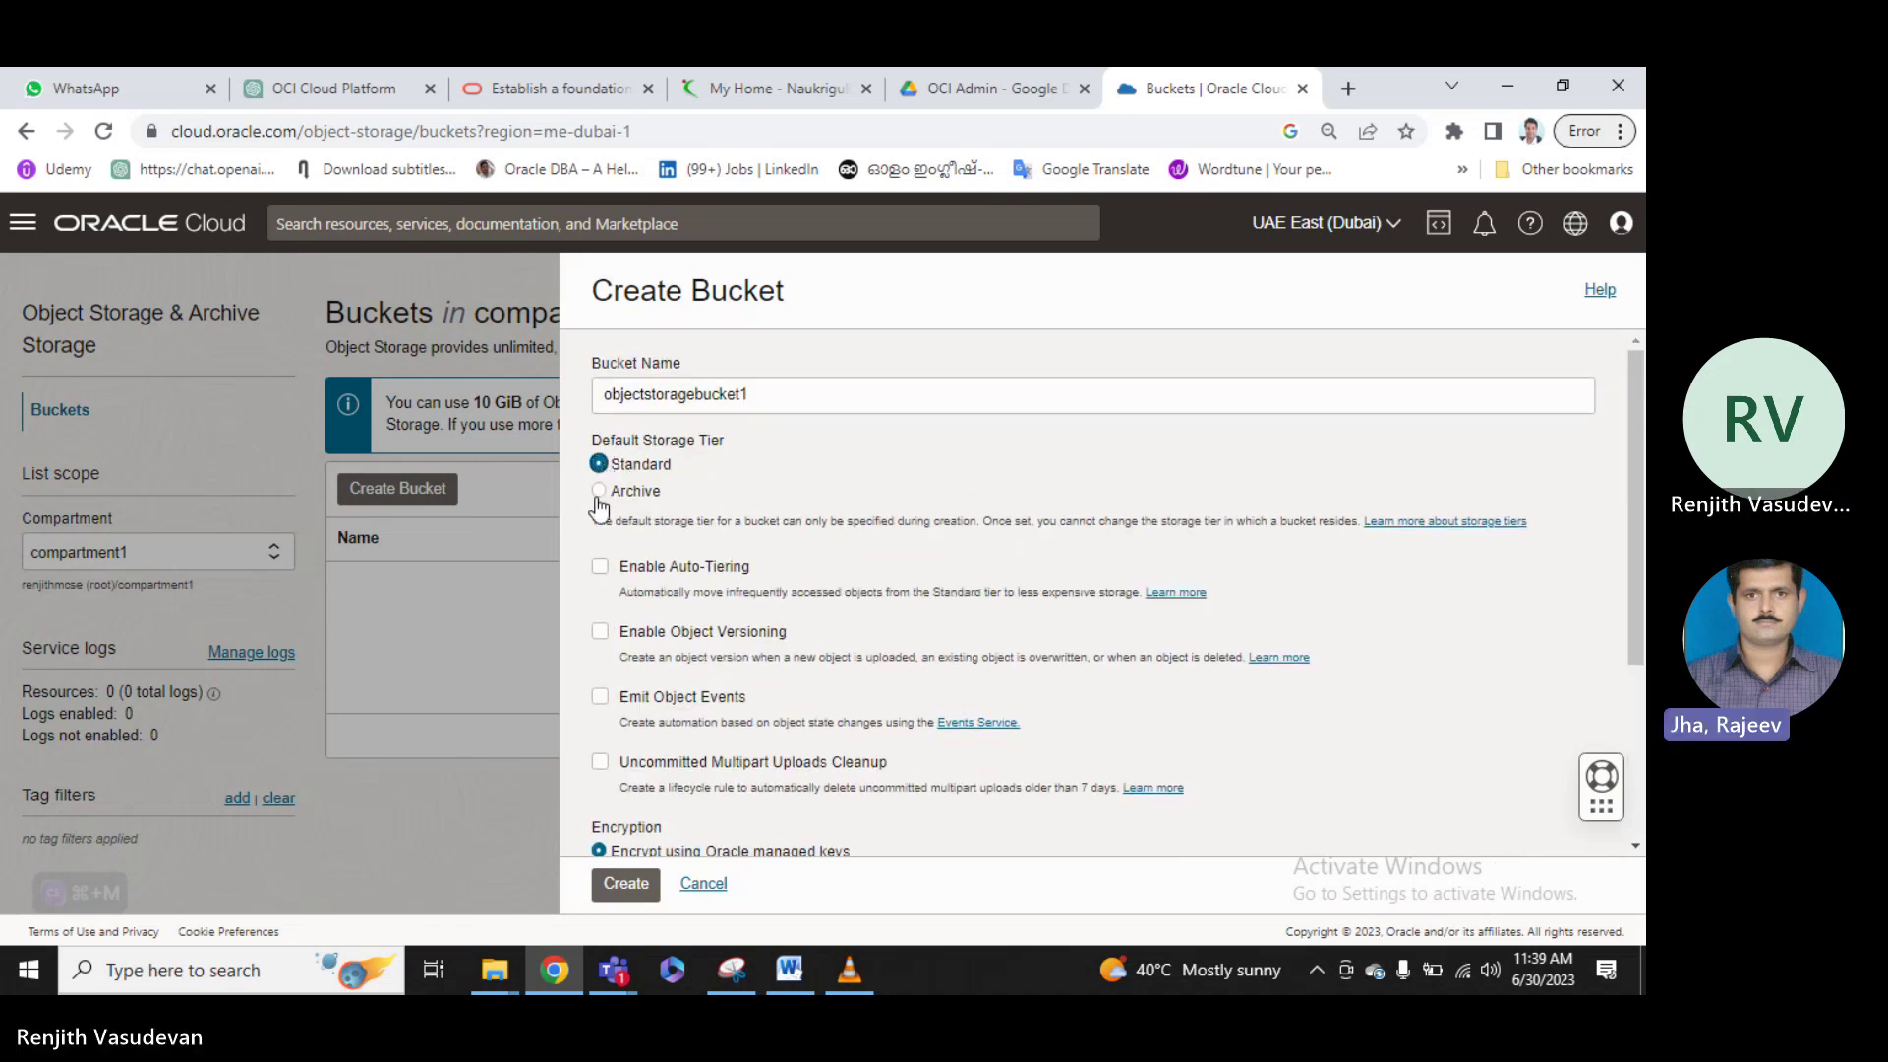
click(601, 492)
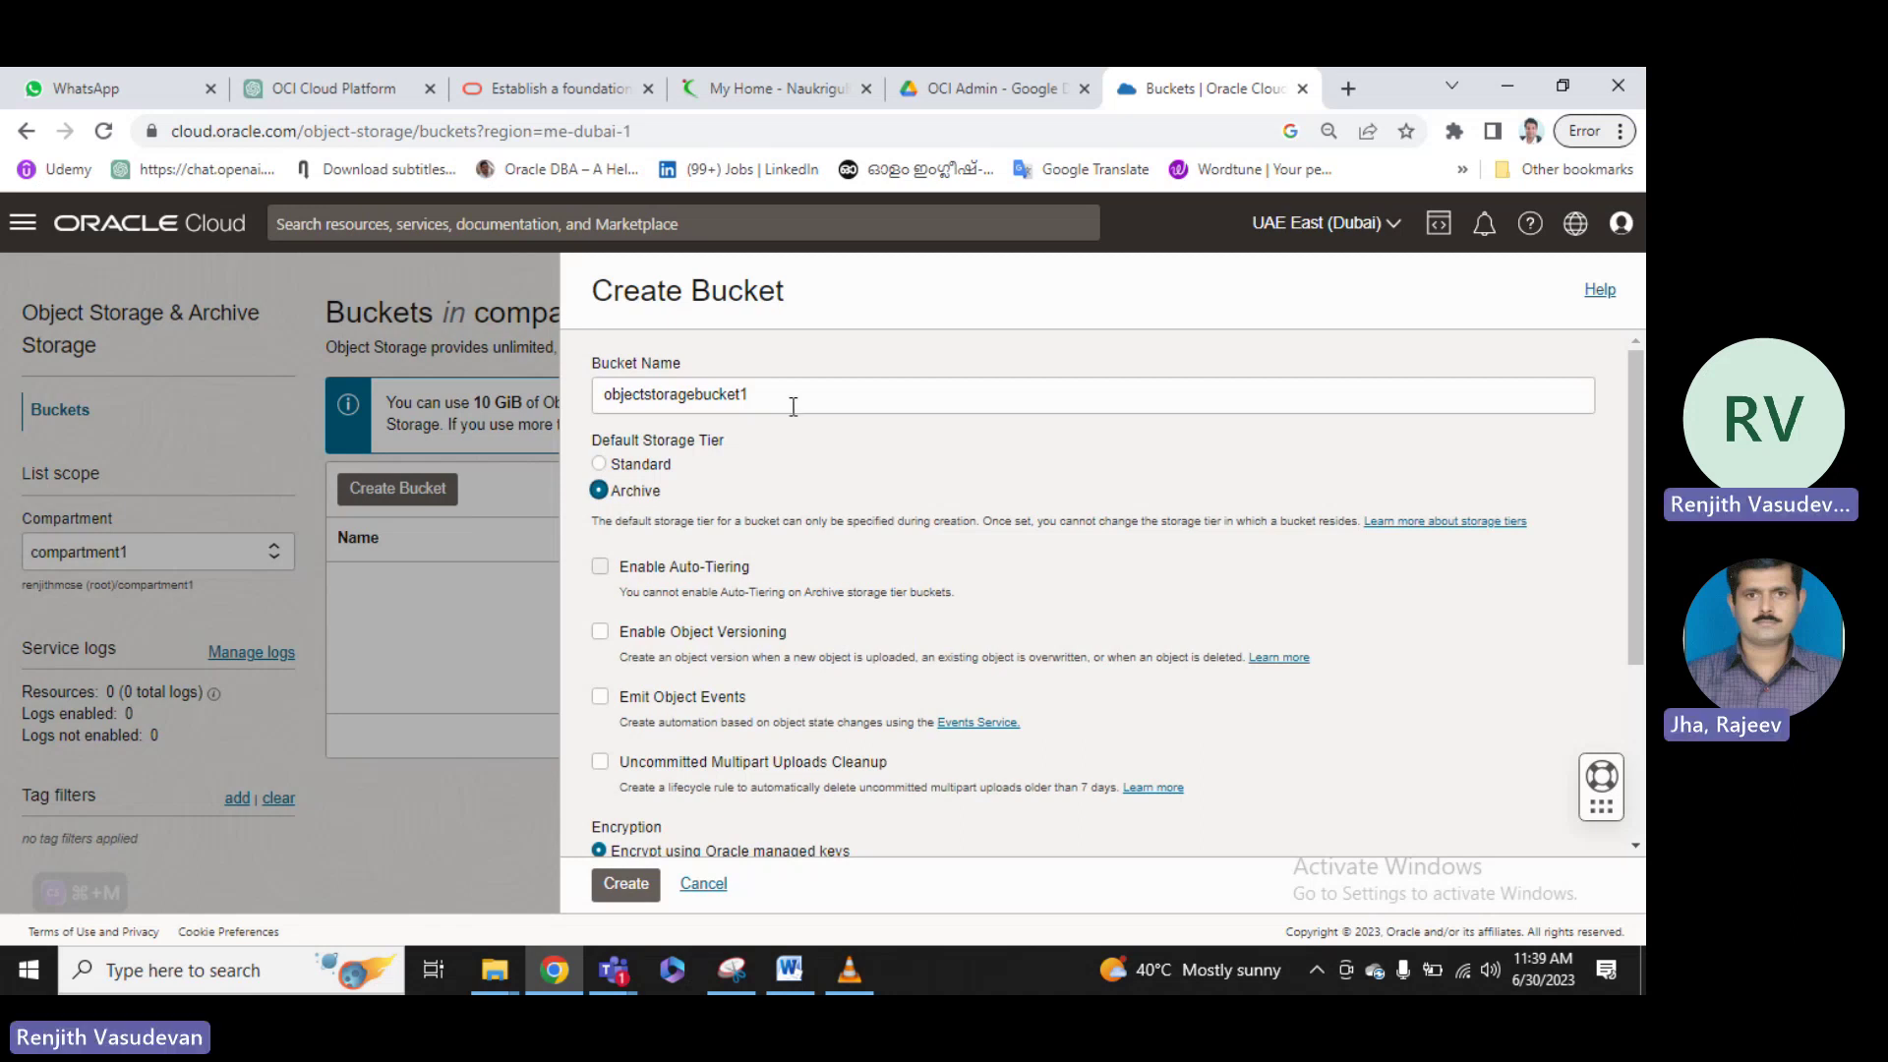
click(600, 465)
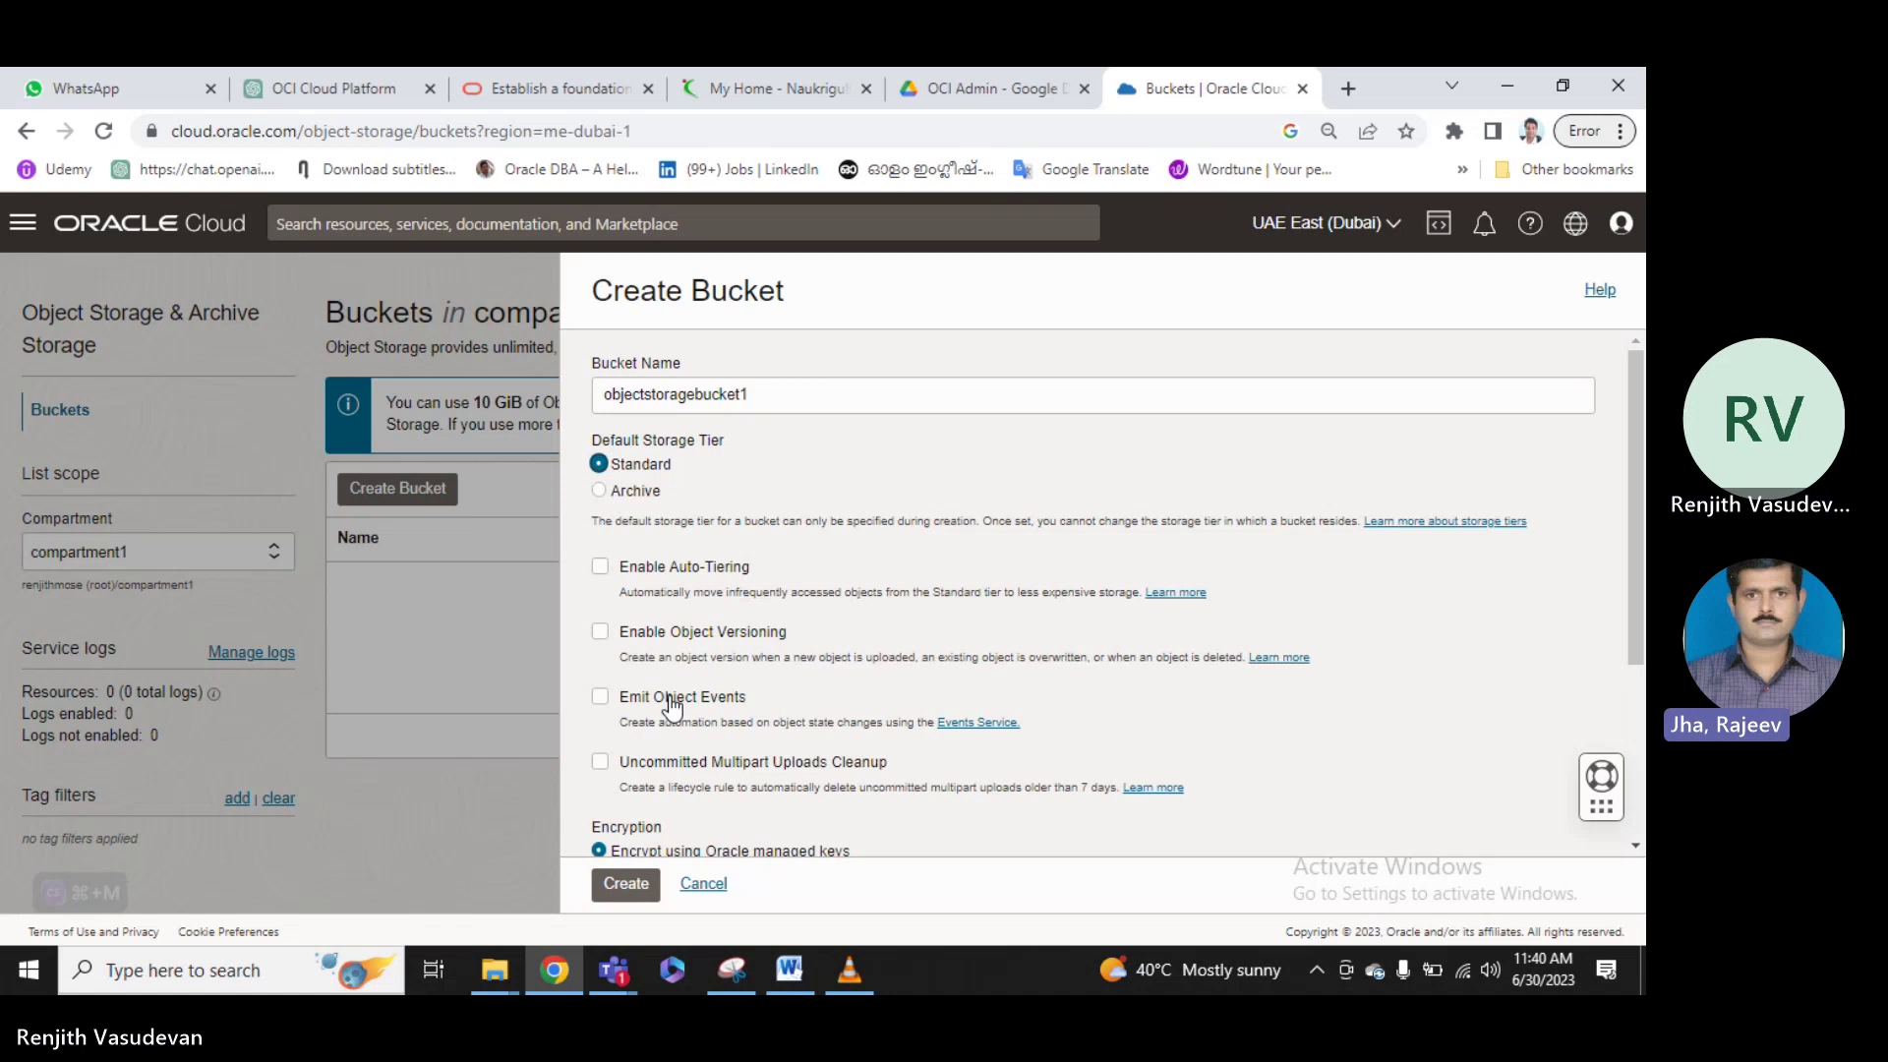
Try the Oracle-Tags tag namespace on the bucket, then set the namespace back to None.
scroll(934, 591, down, 3)
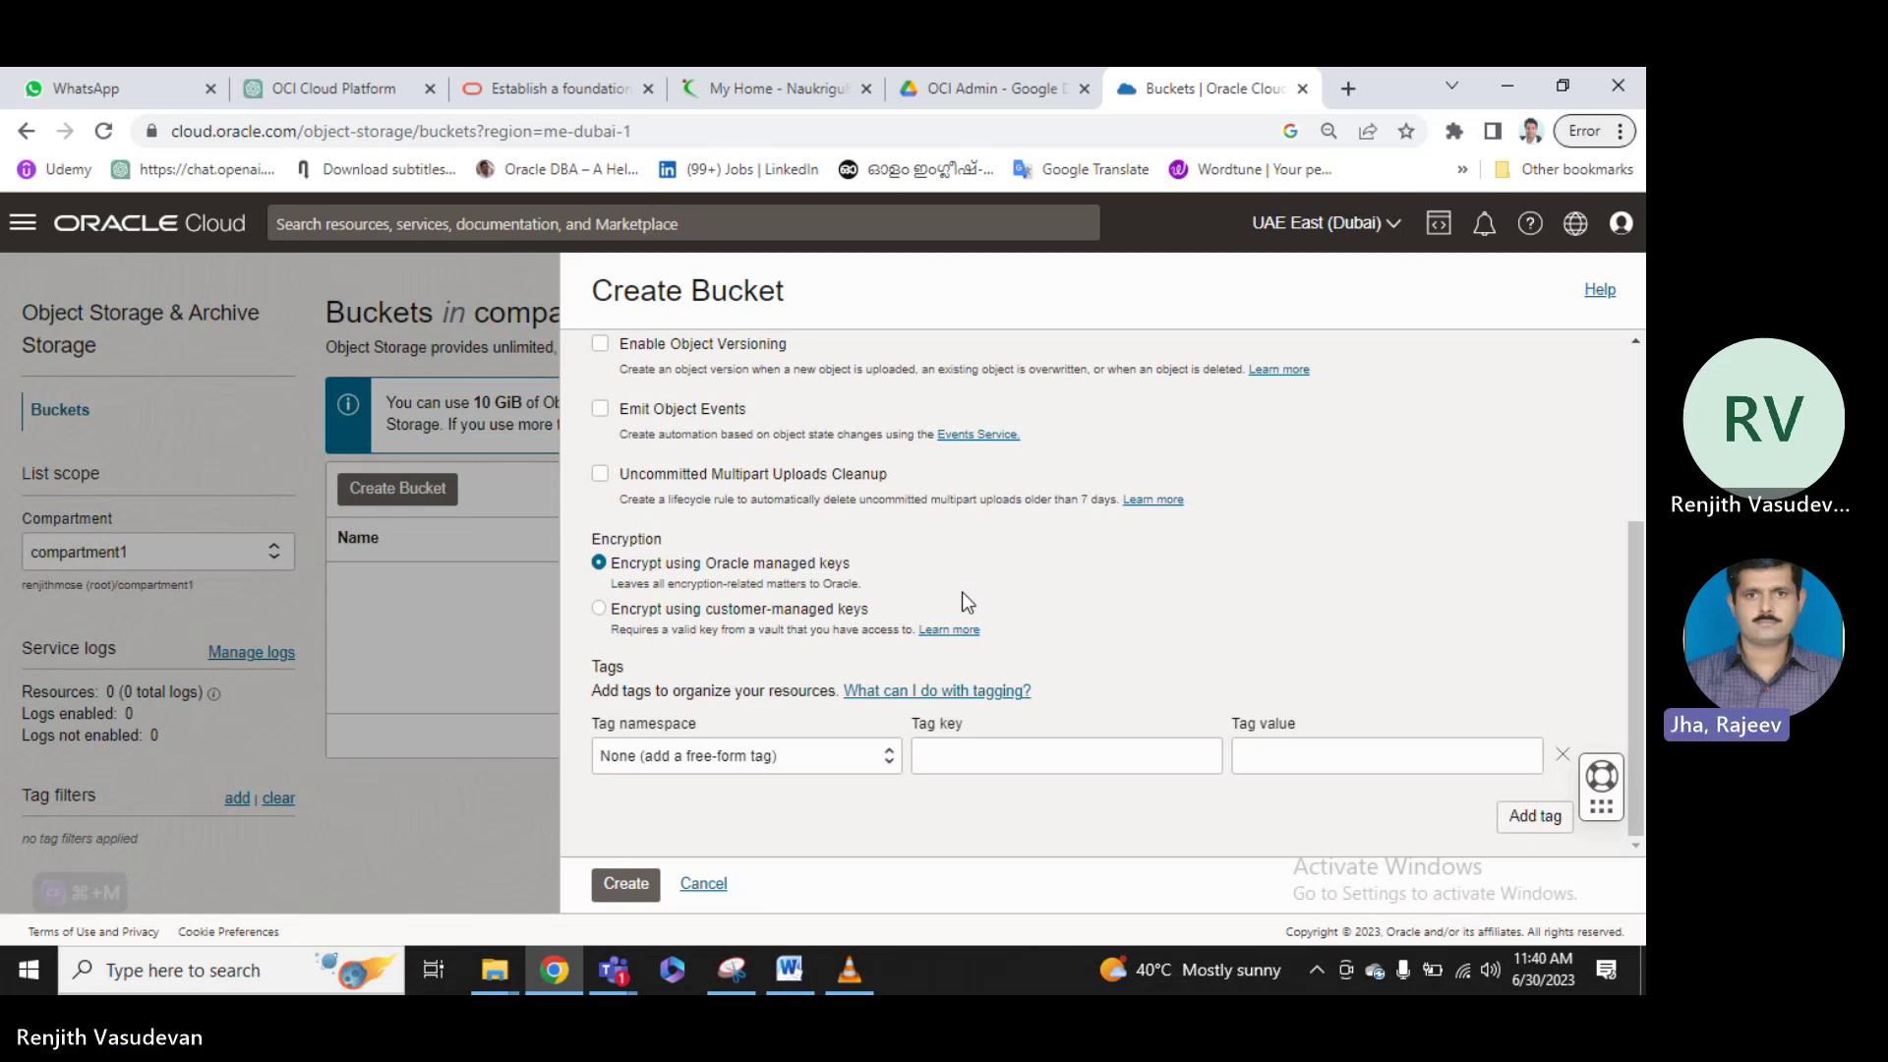
scroll(961, 592, up, 1)
scroll(962, 592, down, 1)
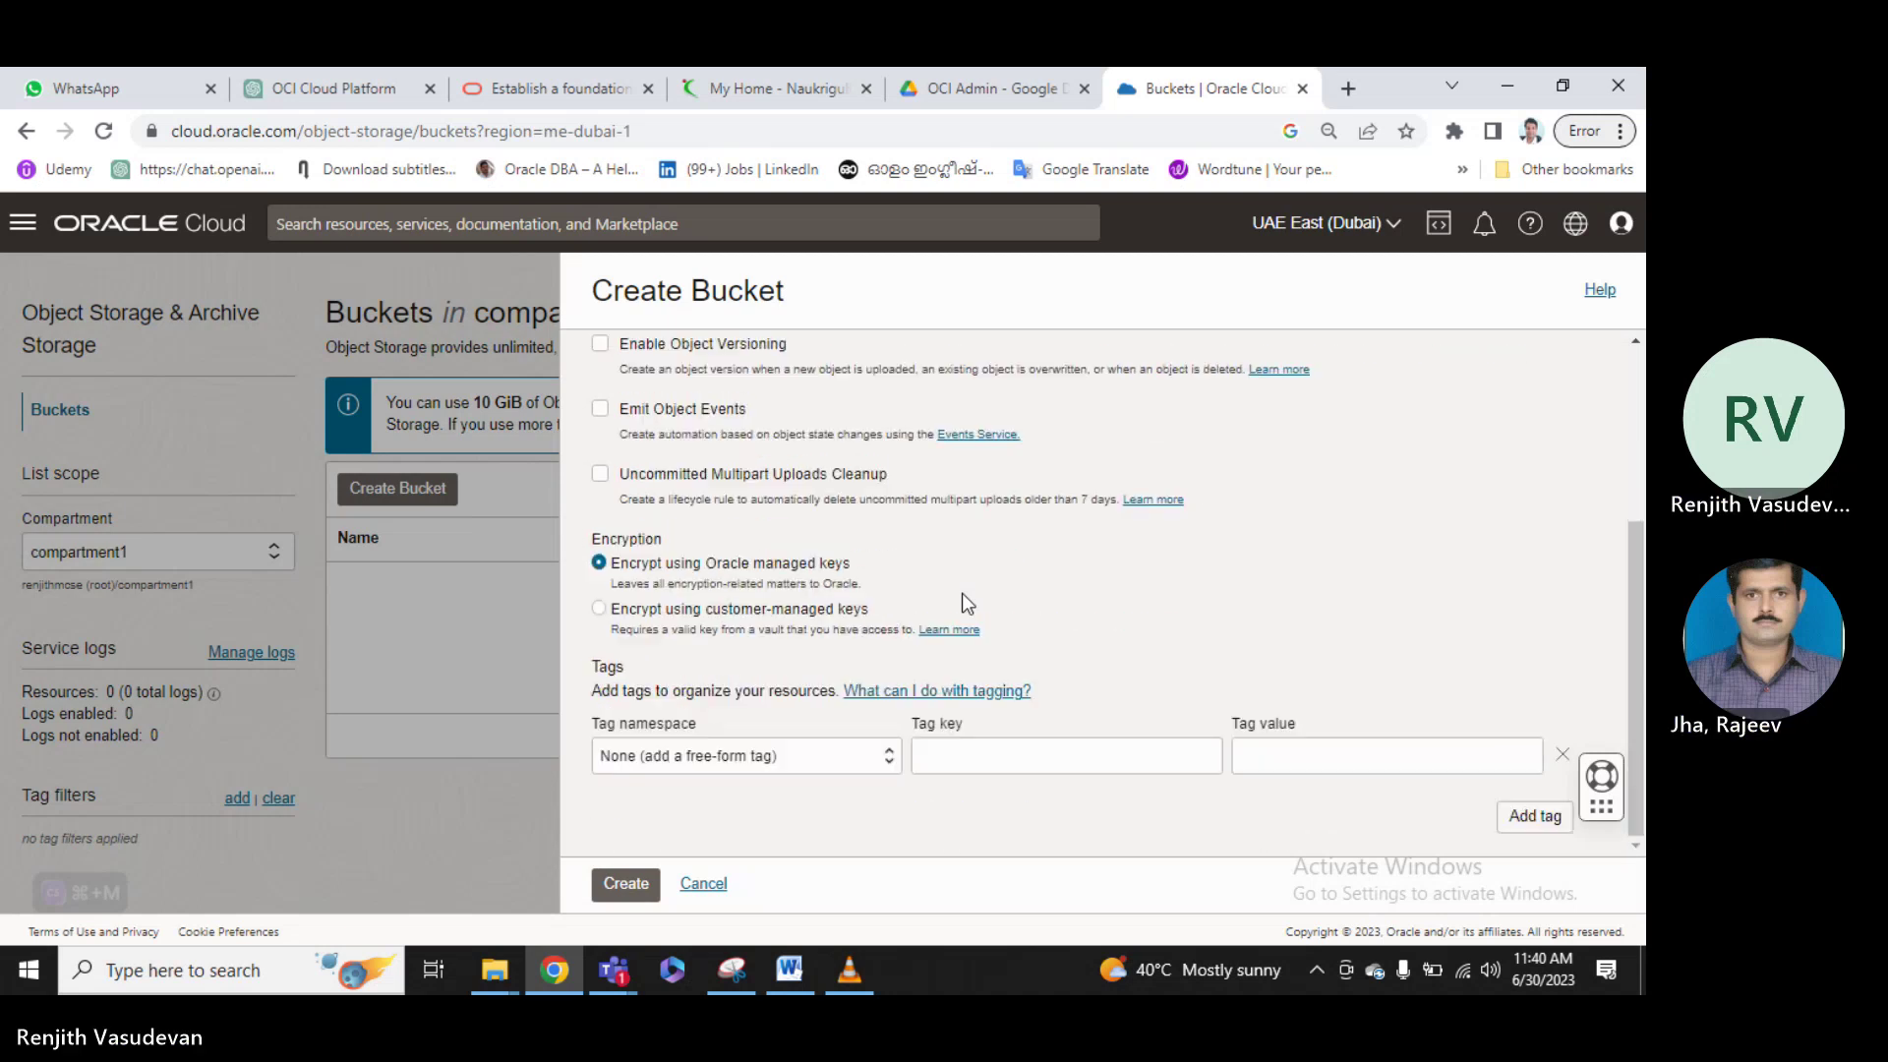
scroll(962, 593, up, 3)
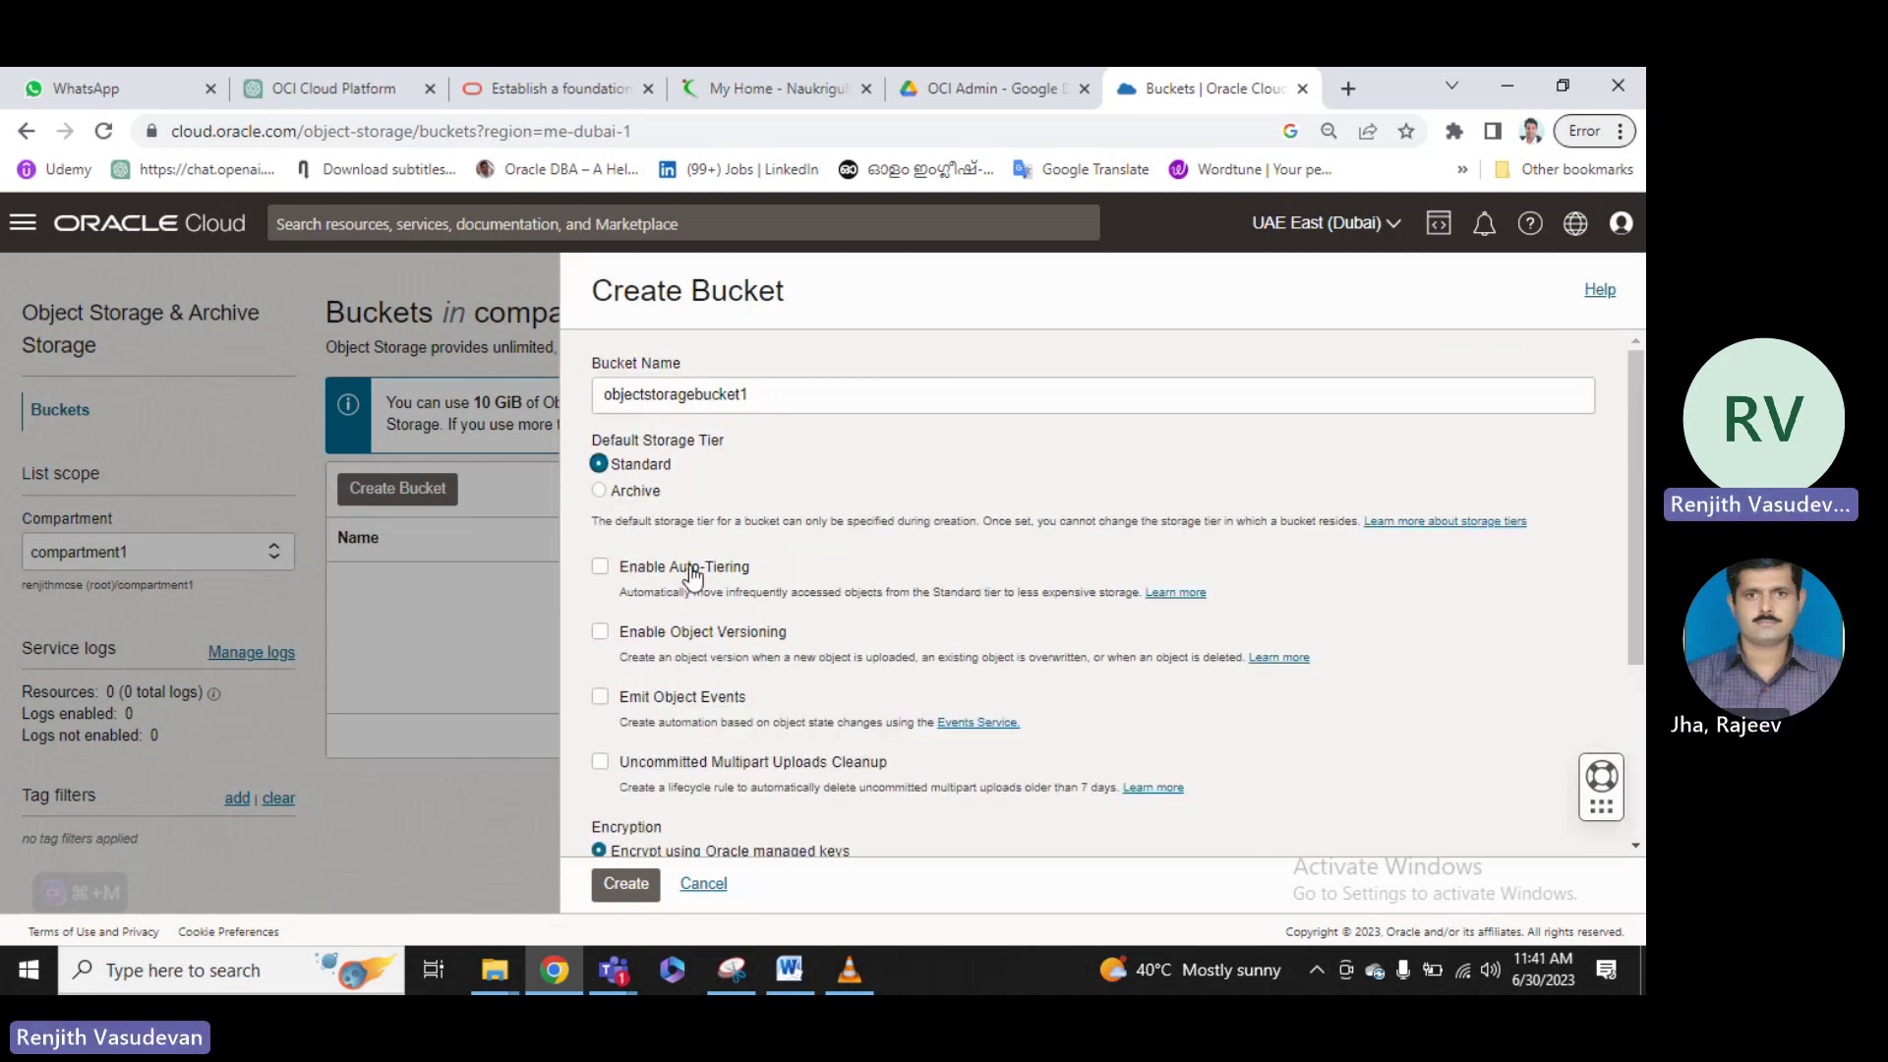
scroll(687, 639, down, 2)
scroll(688, 649, down, 1)
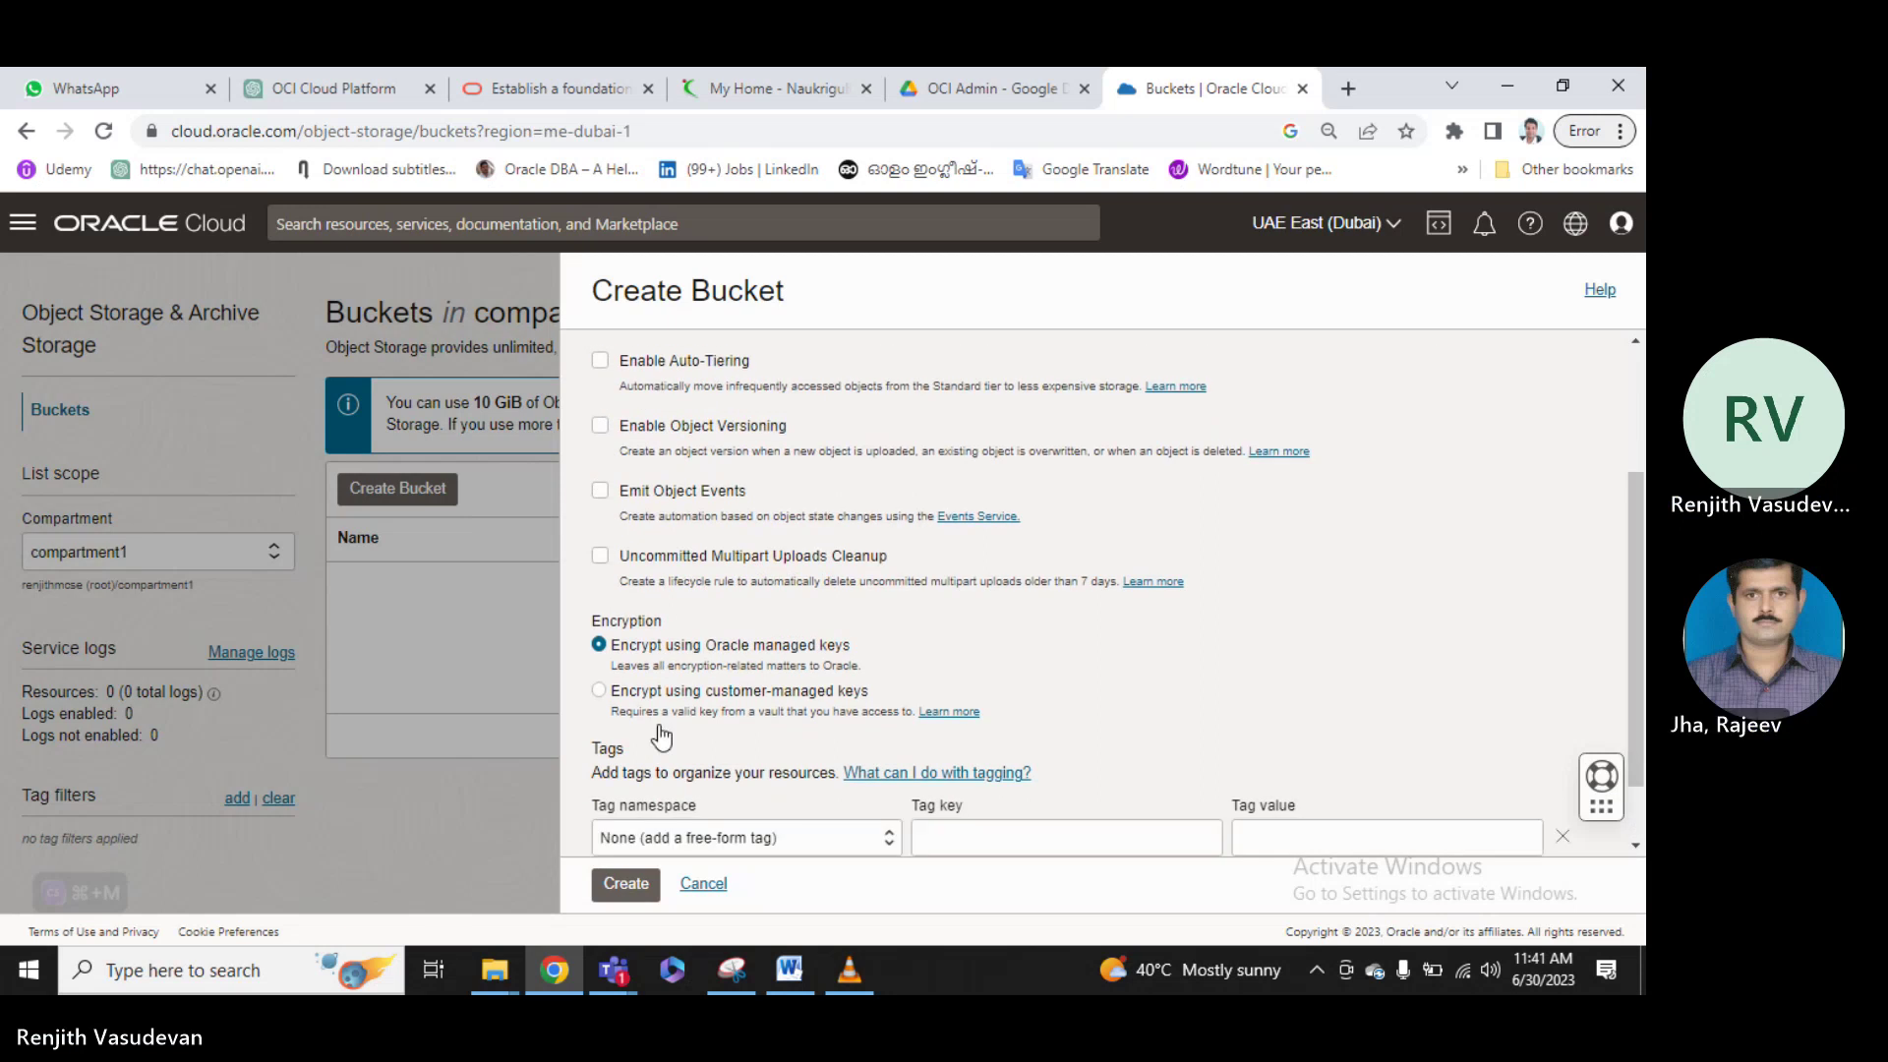
click(889, 760)
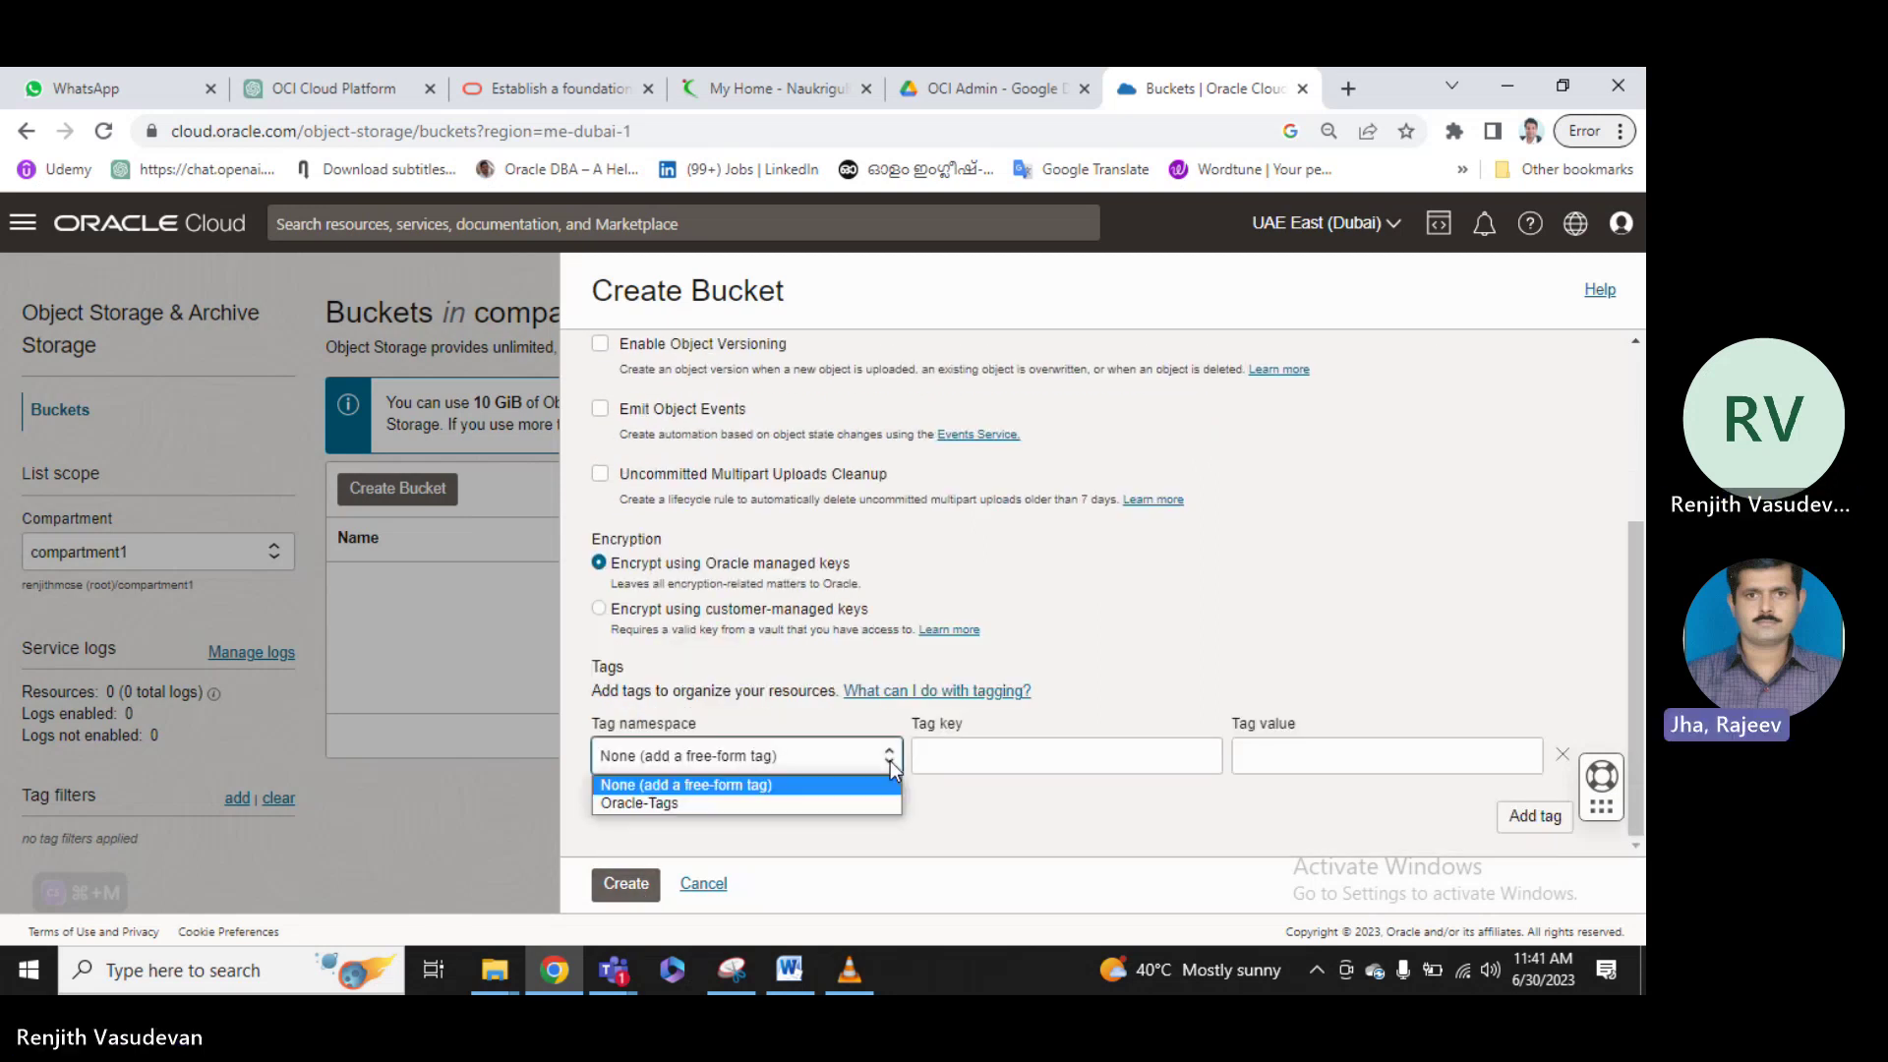
click(771, 799)
click(1296, 751)
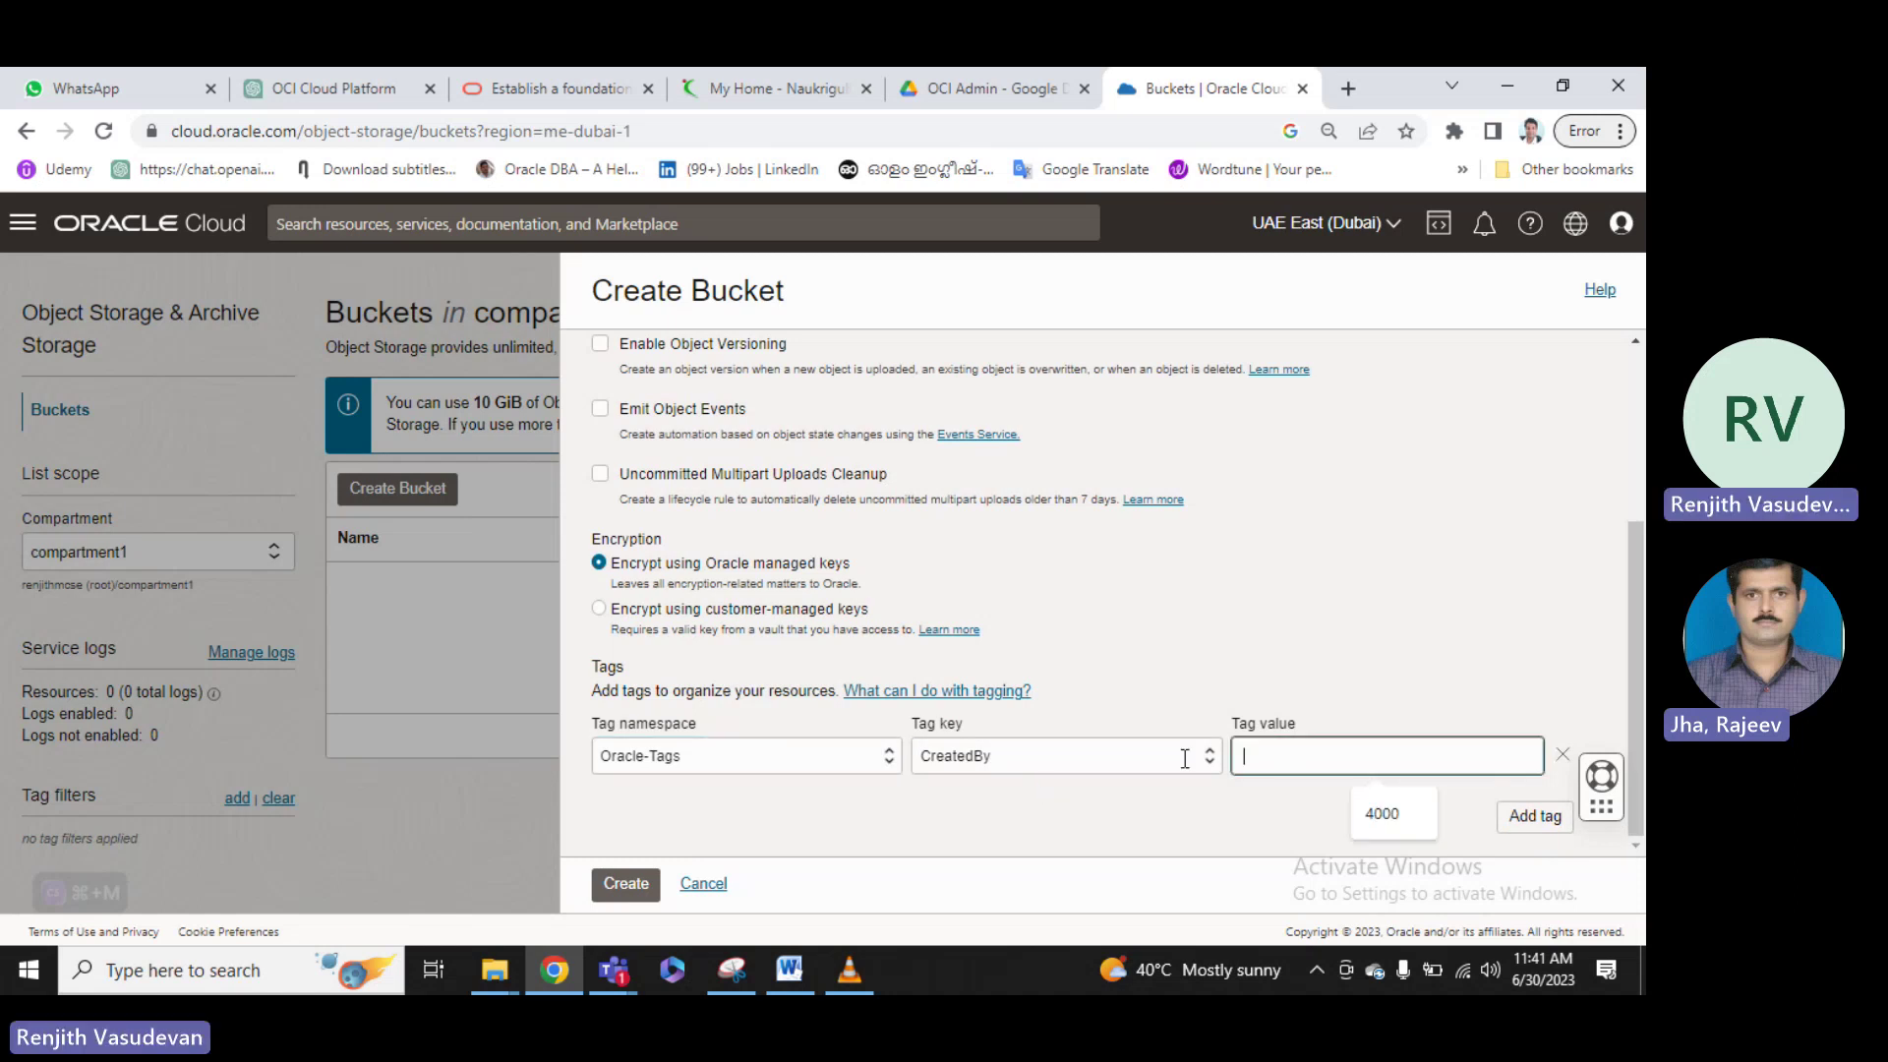
click(878, 764)
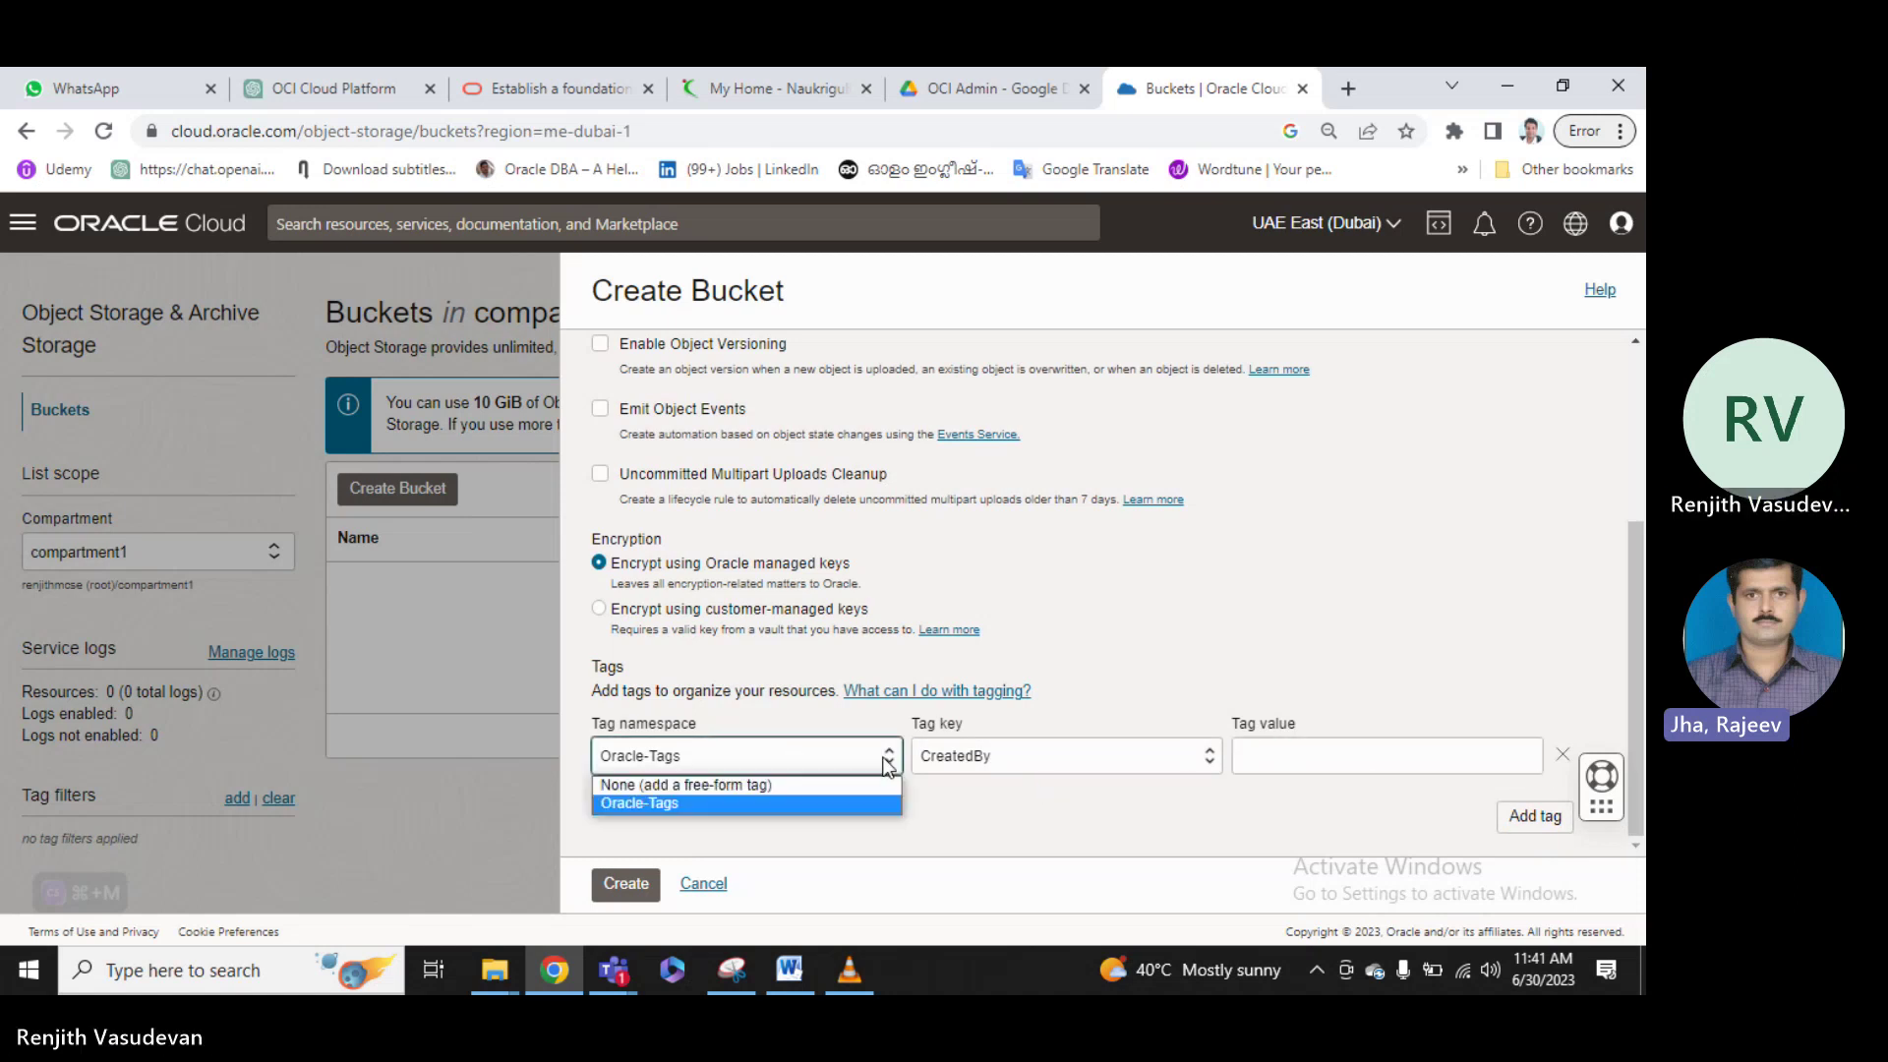
click(736, 782)
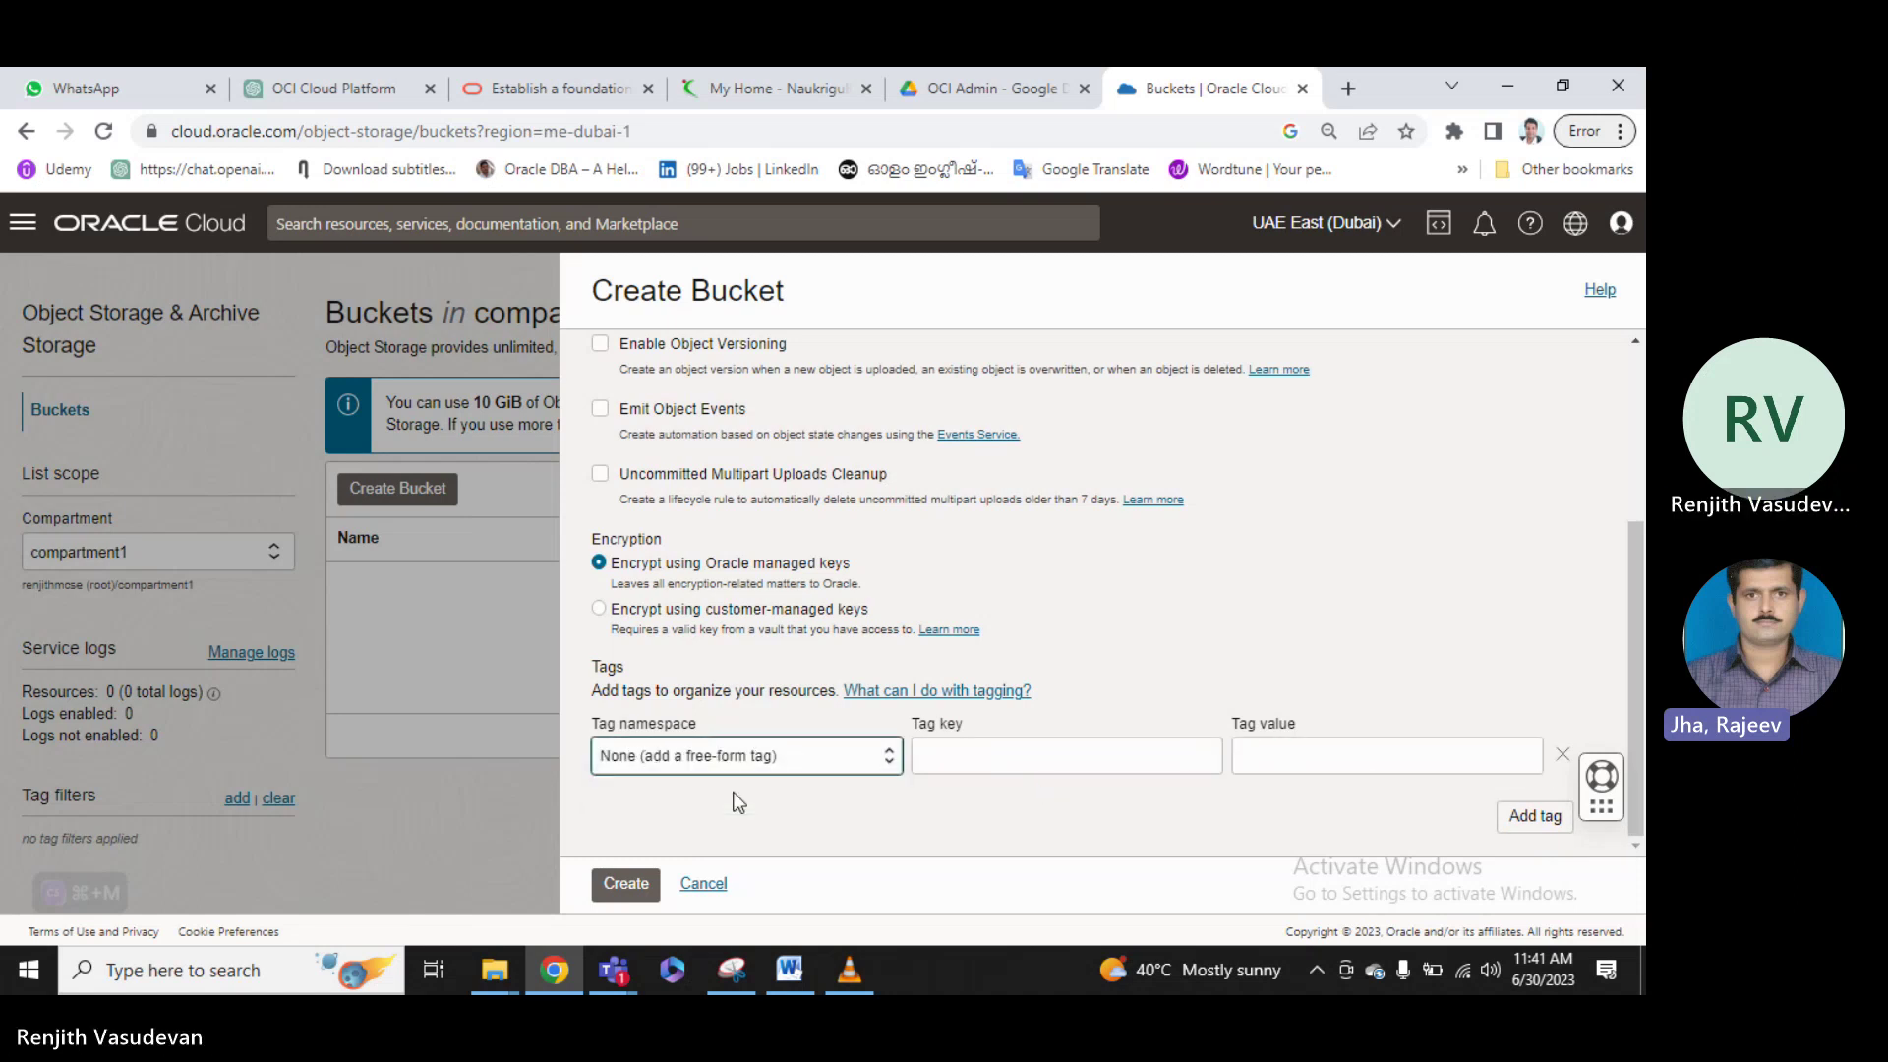
Attempt twice to create the bucket, which fails with a Not Found error.
click(627, 888)
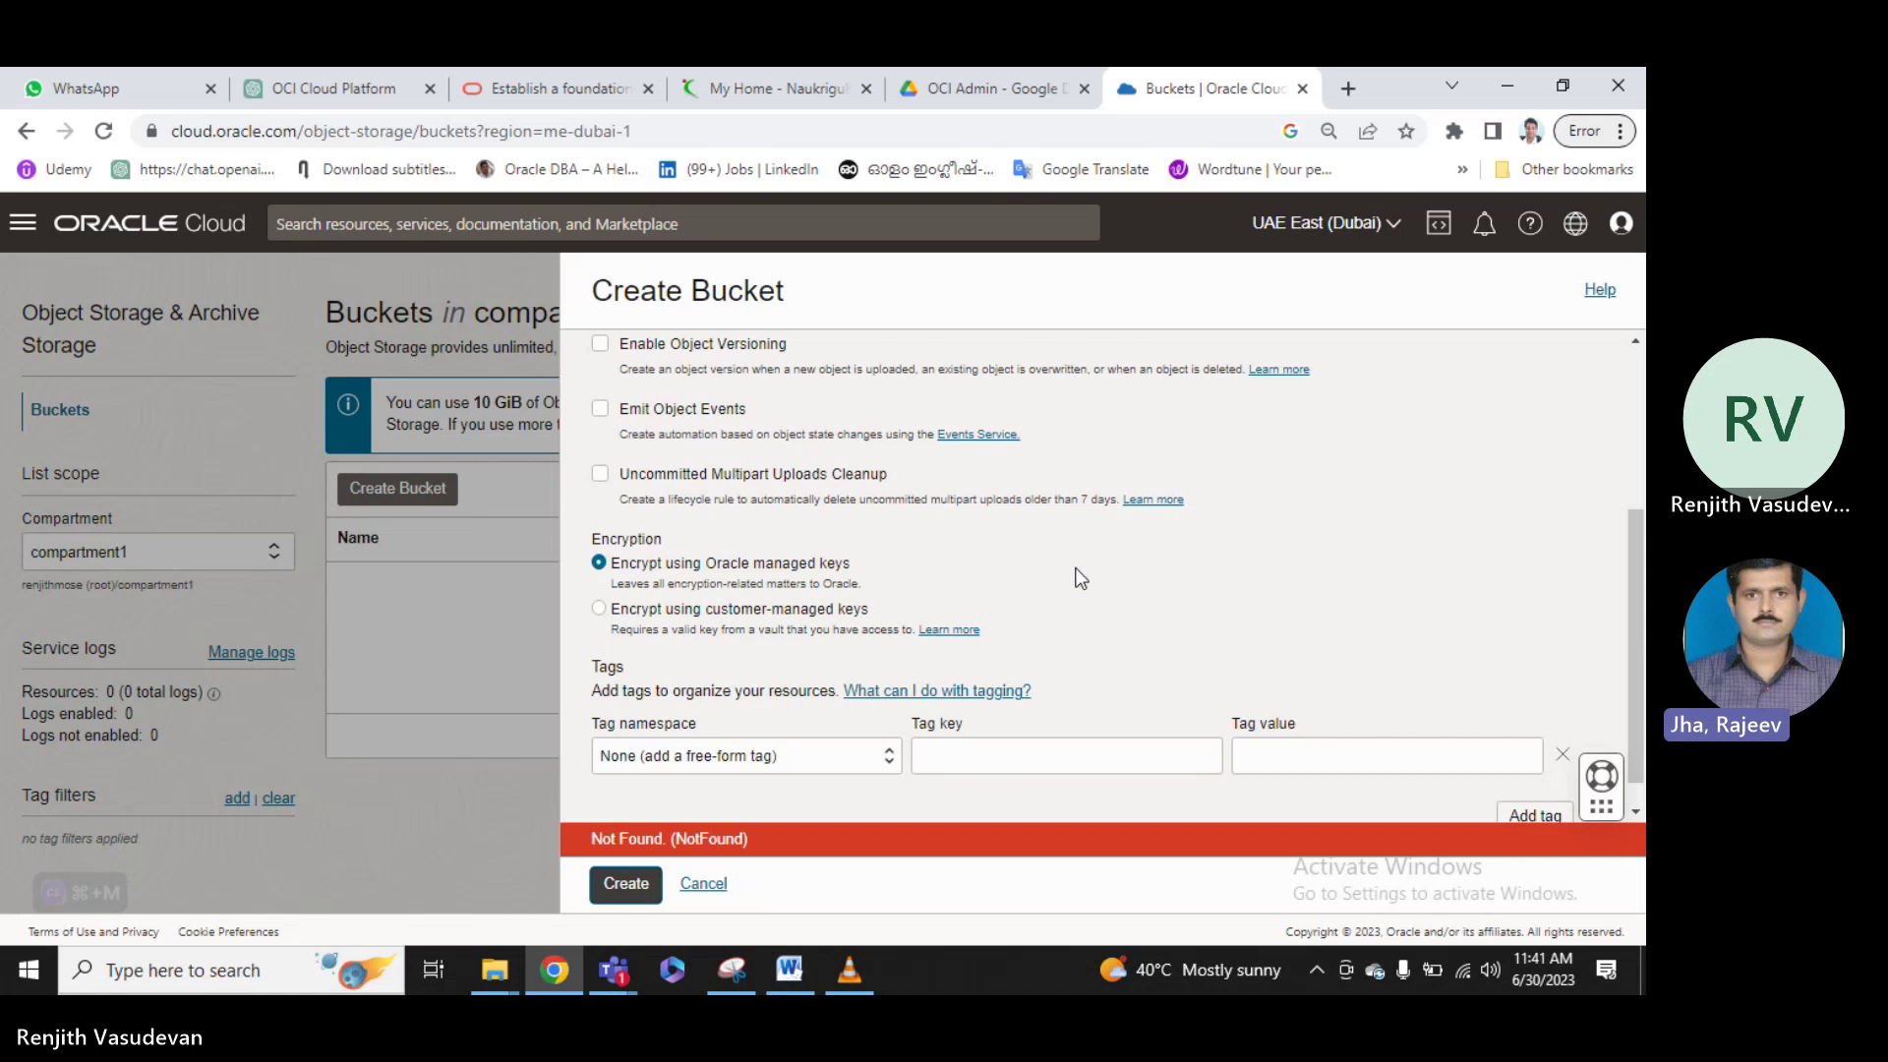
scroll(1081, 579, down, 1)
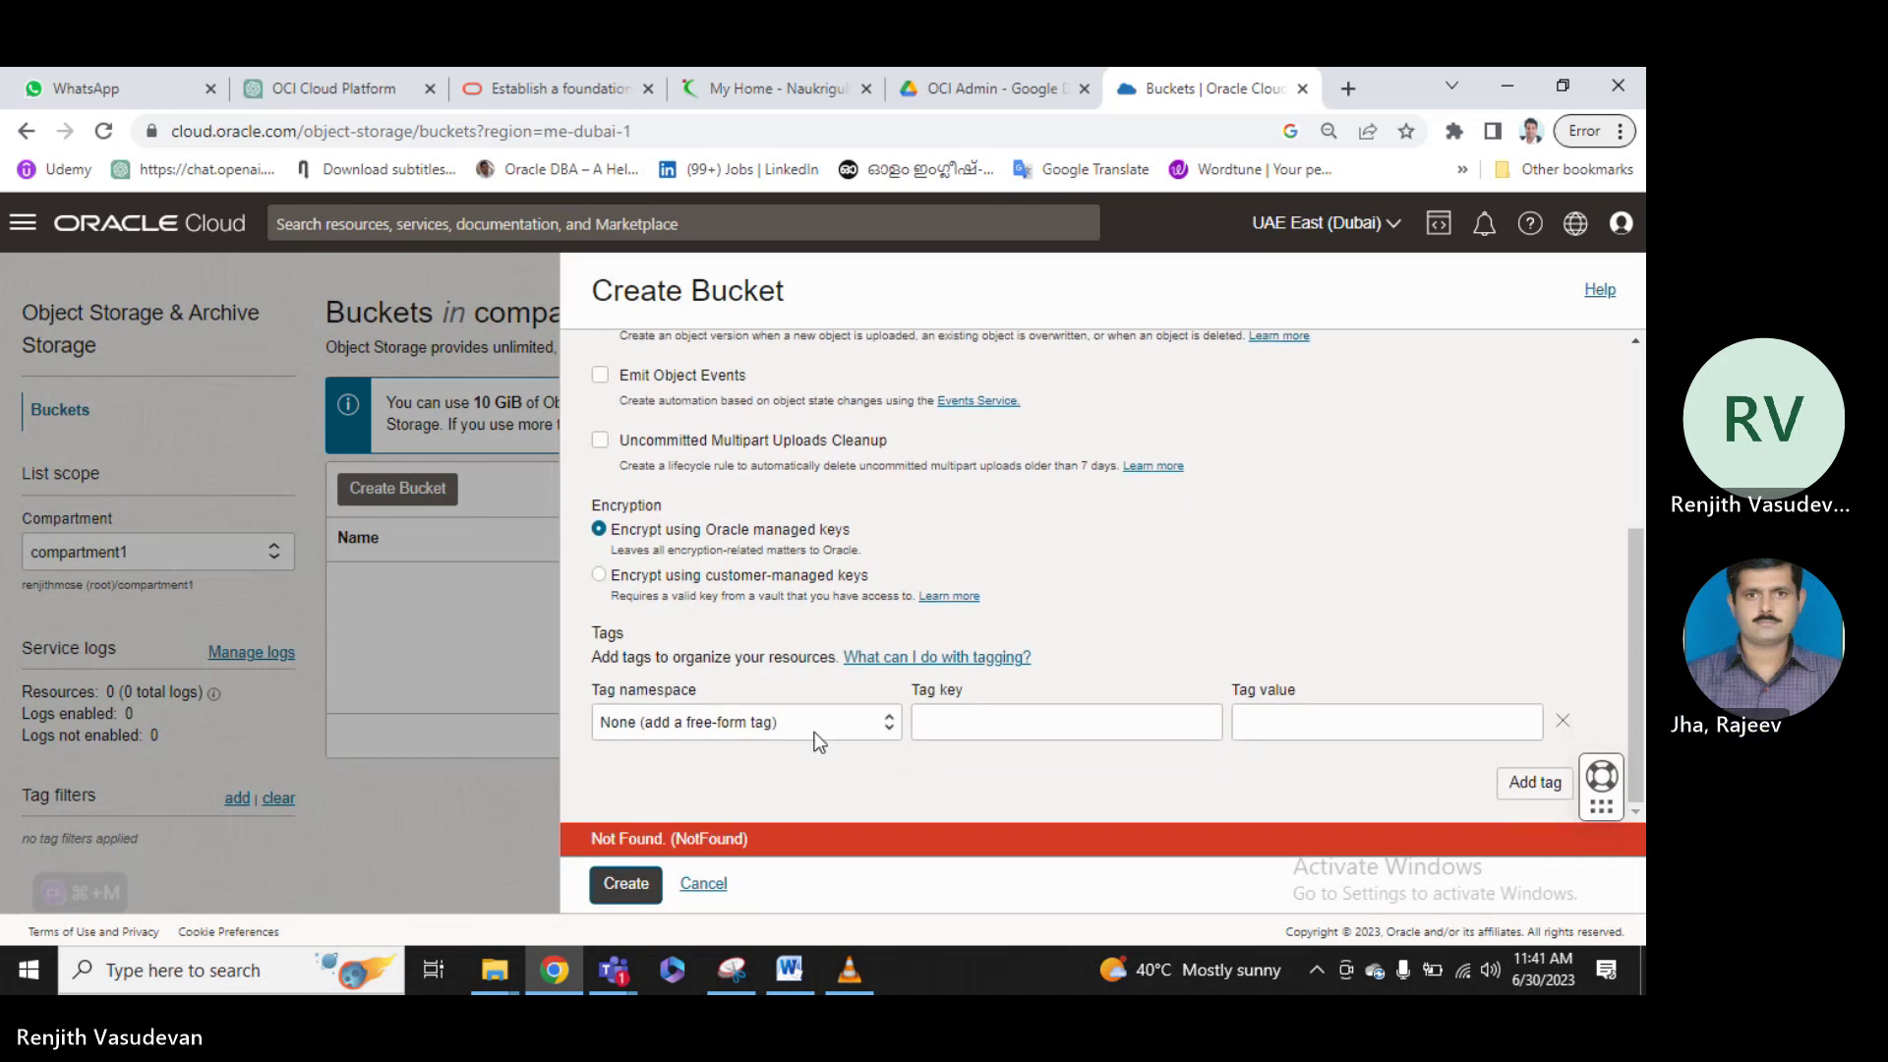
scroll(855, 635, up, 4)
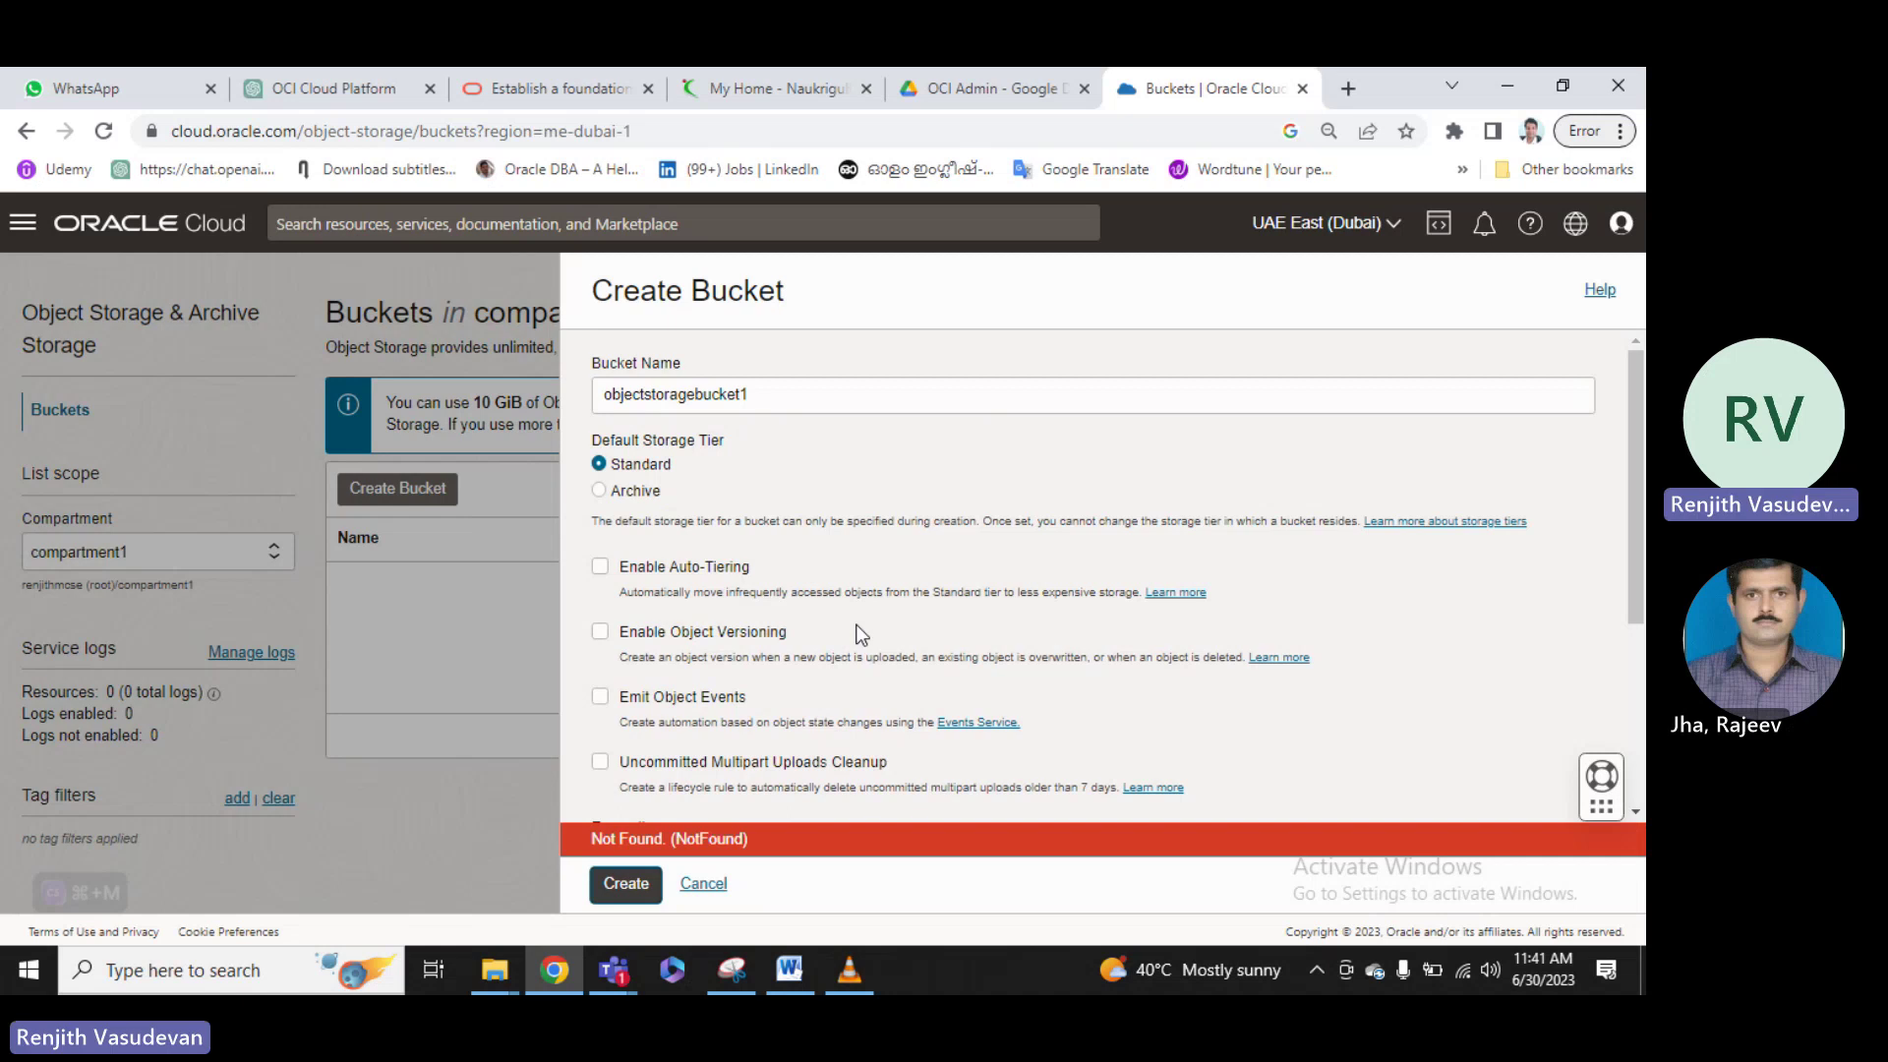
click(625, 885)
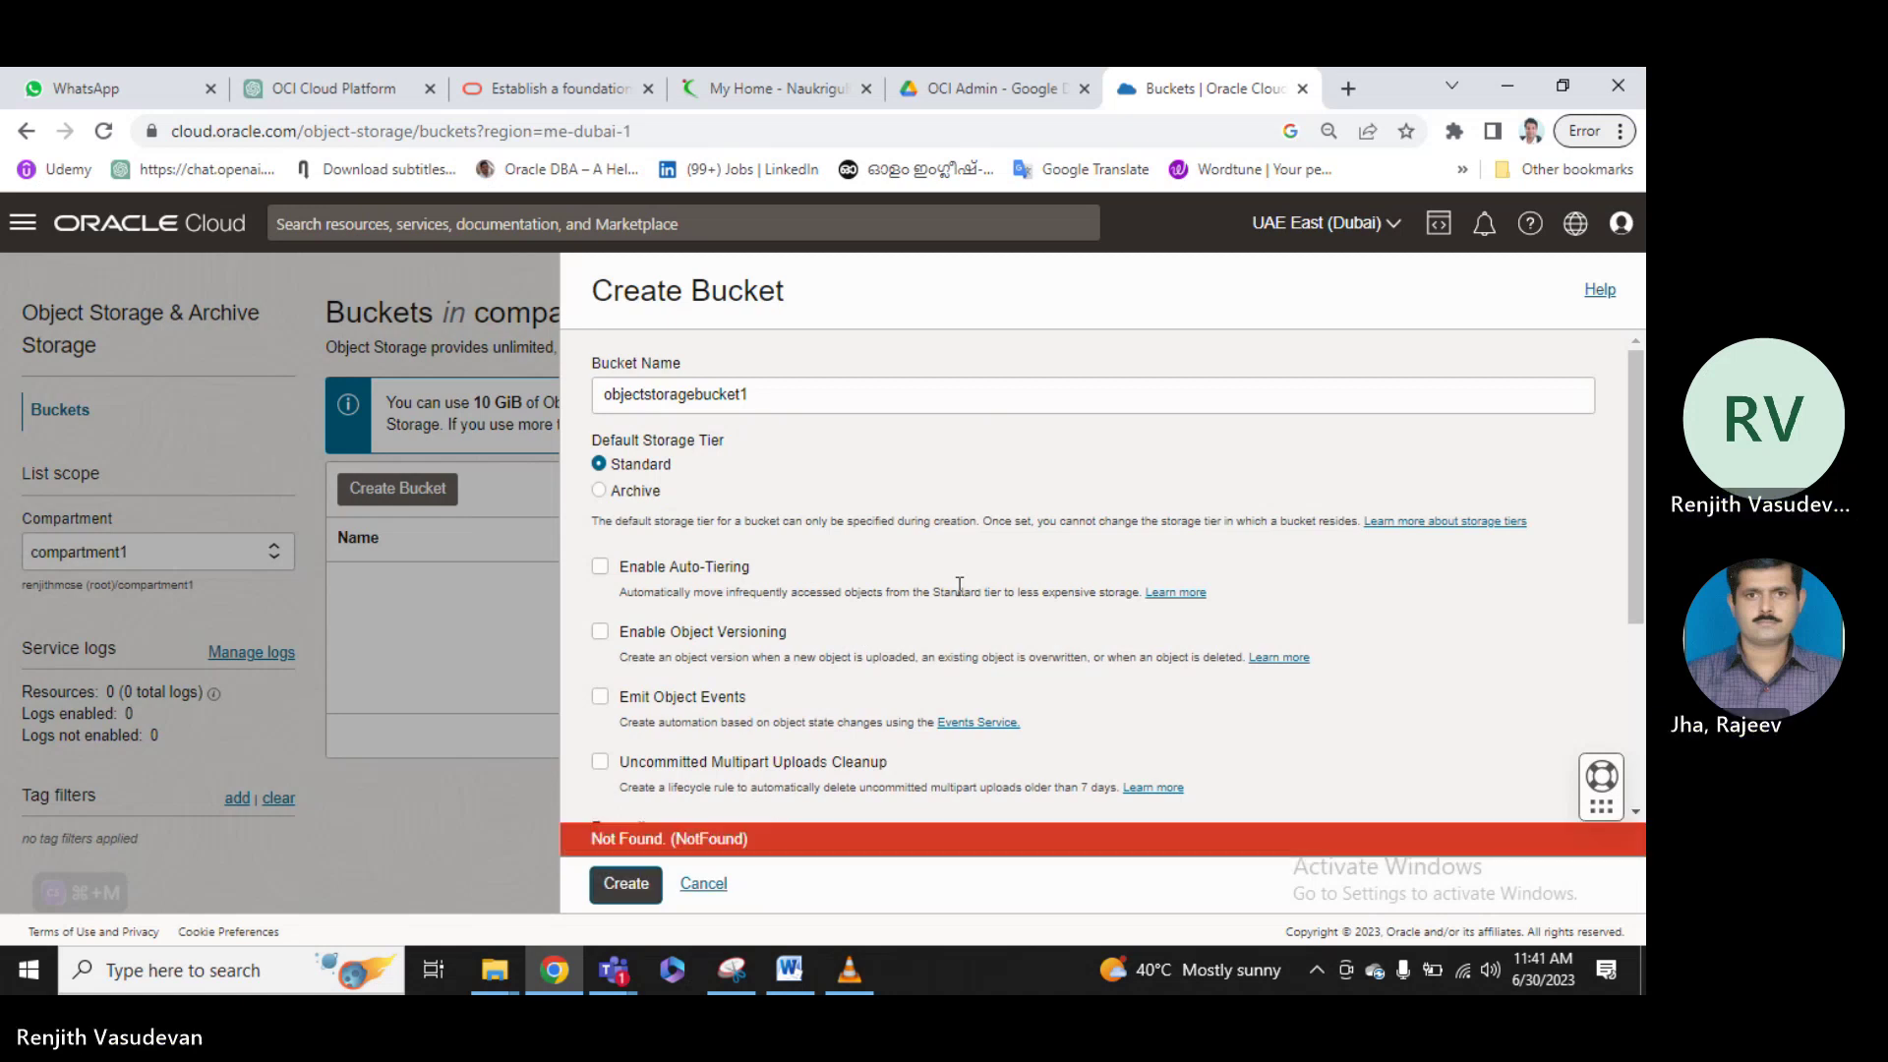
Cancel the Create Bucket form, reopen it, and cancel it again.
scroll(960, 583, down, 3)
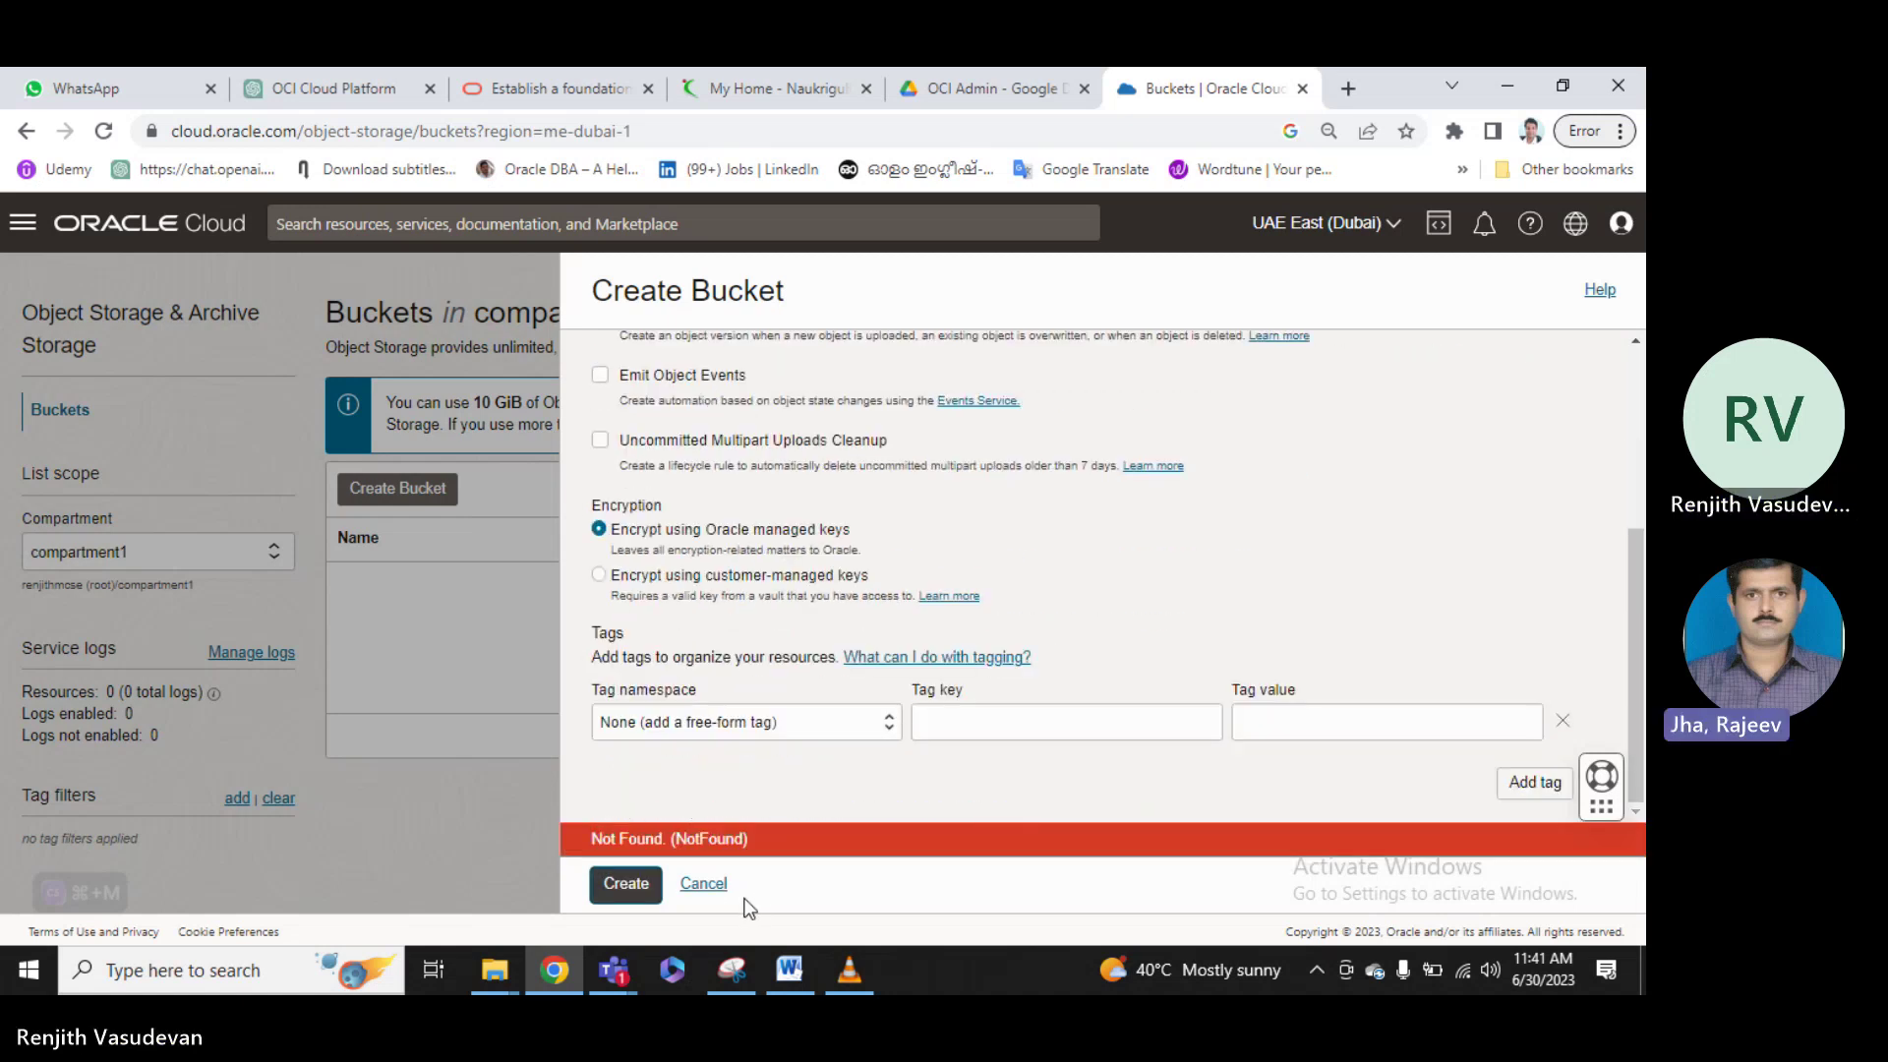
click(706, 886)
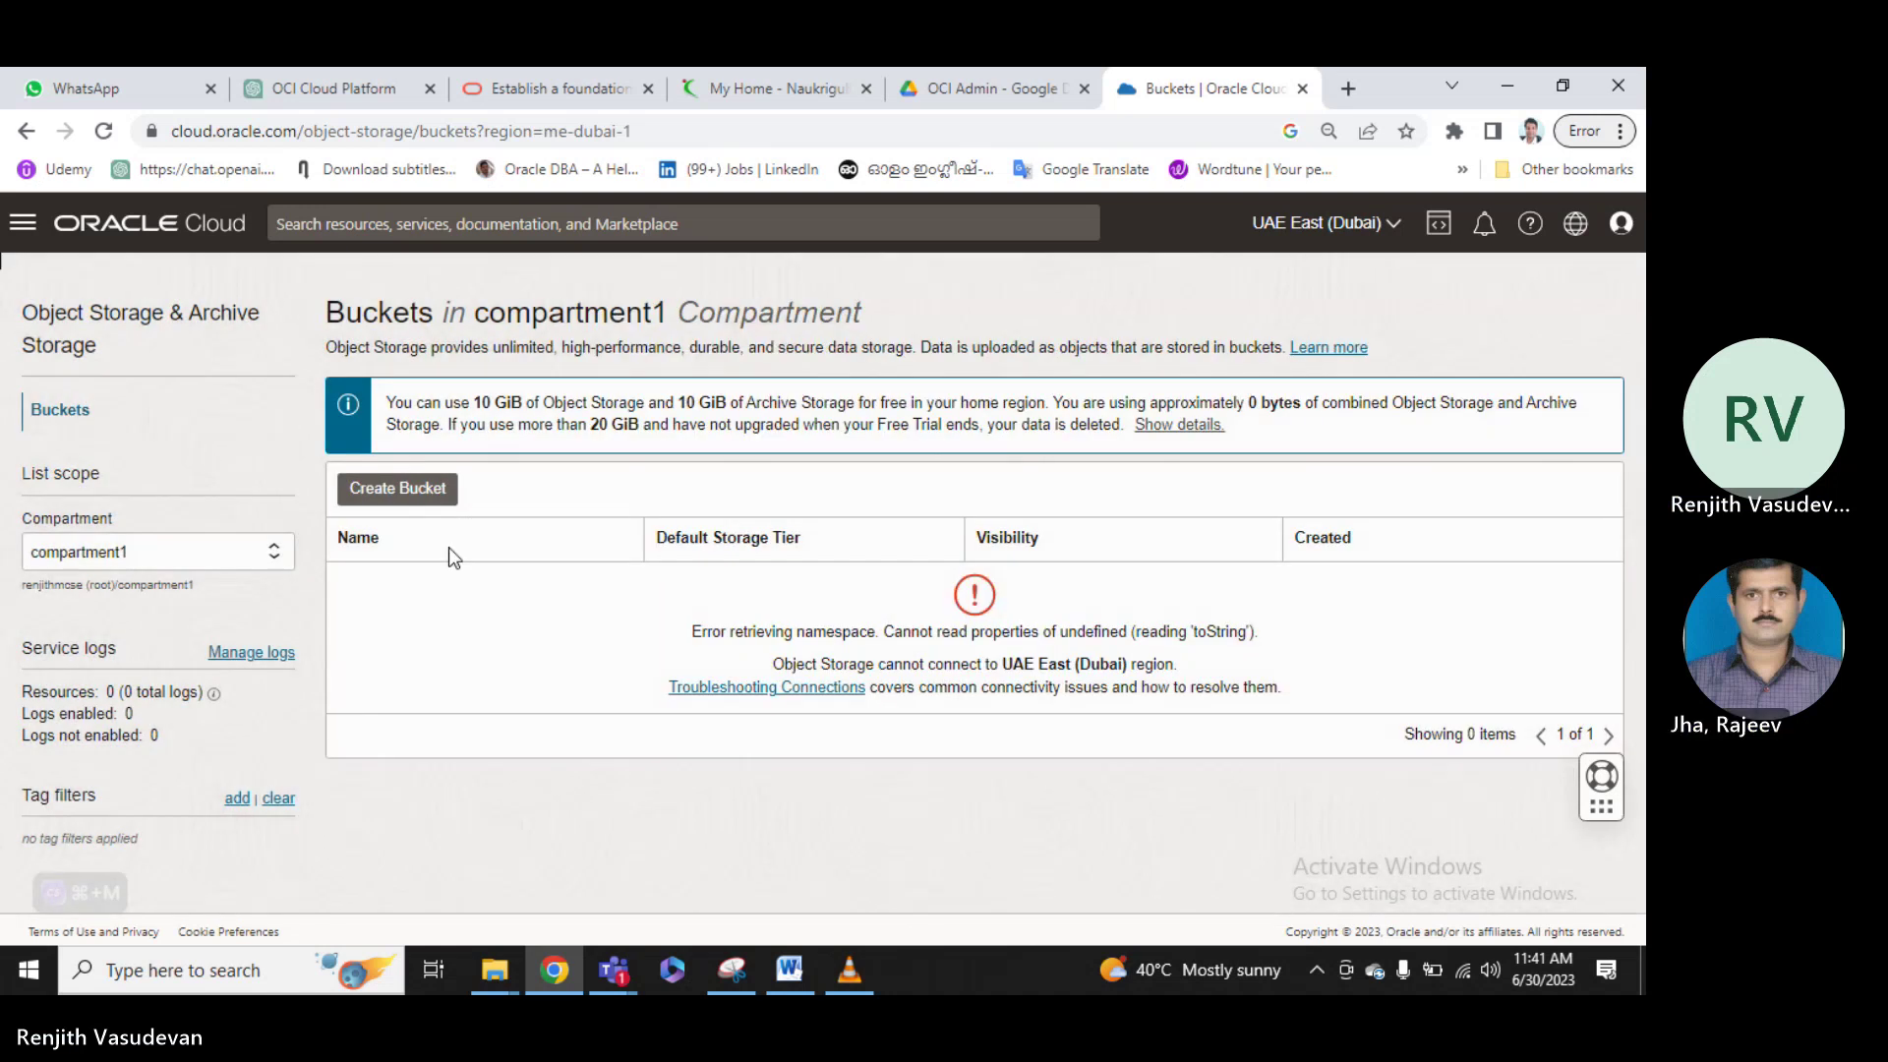
click(417, 492)
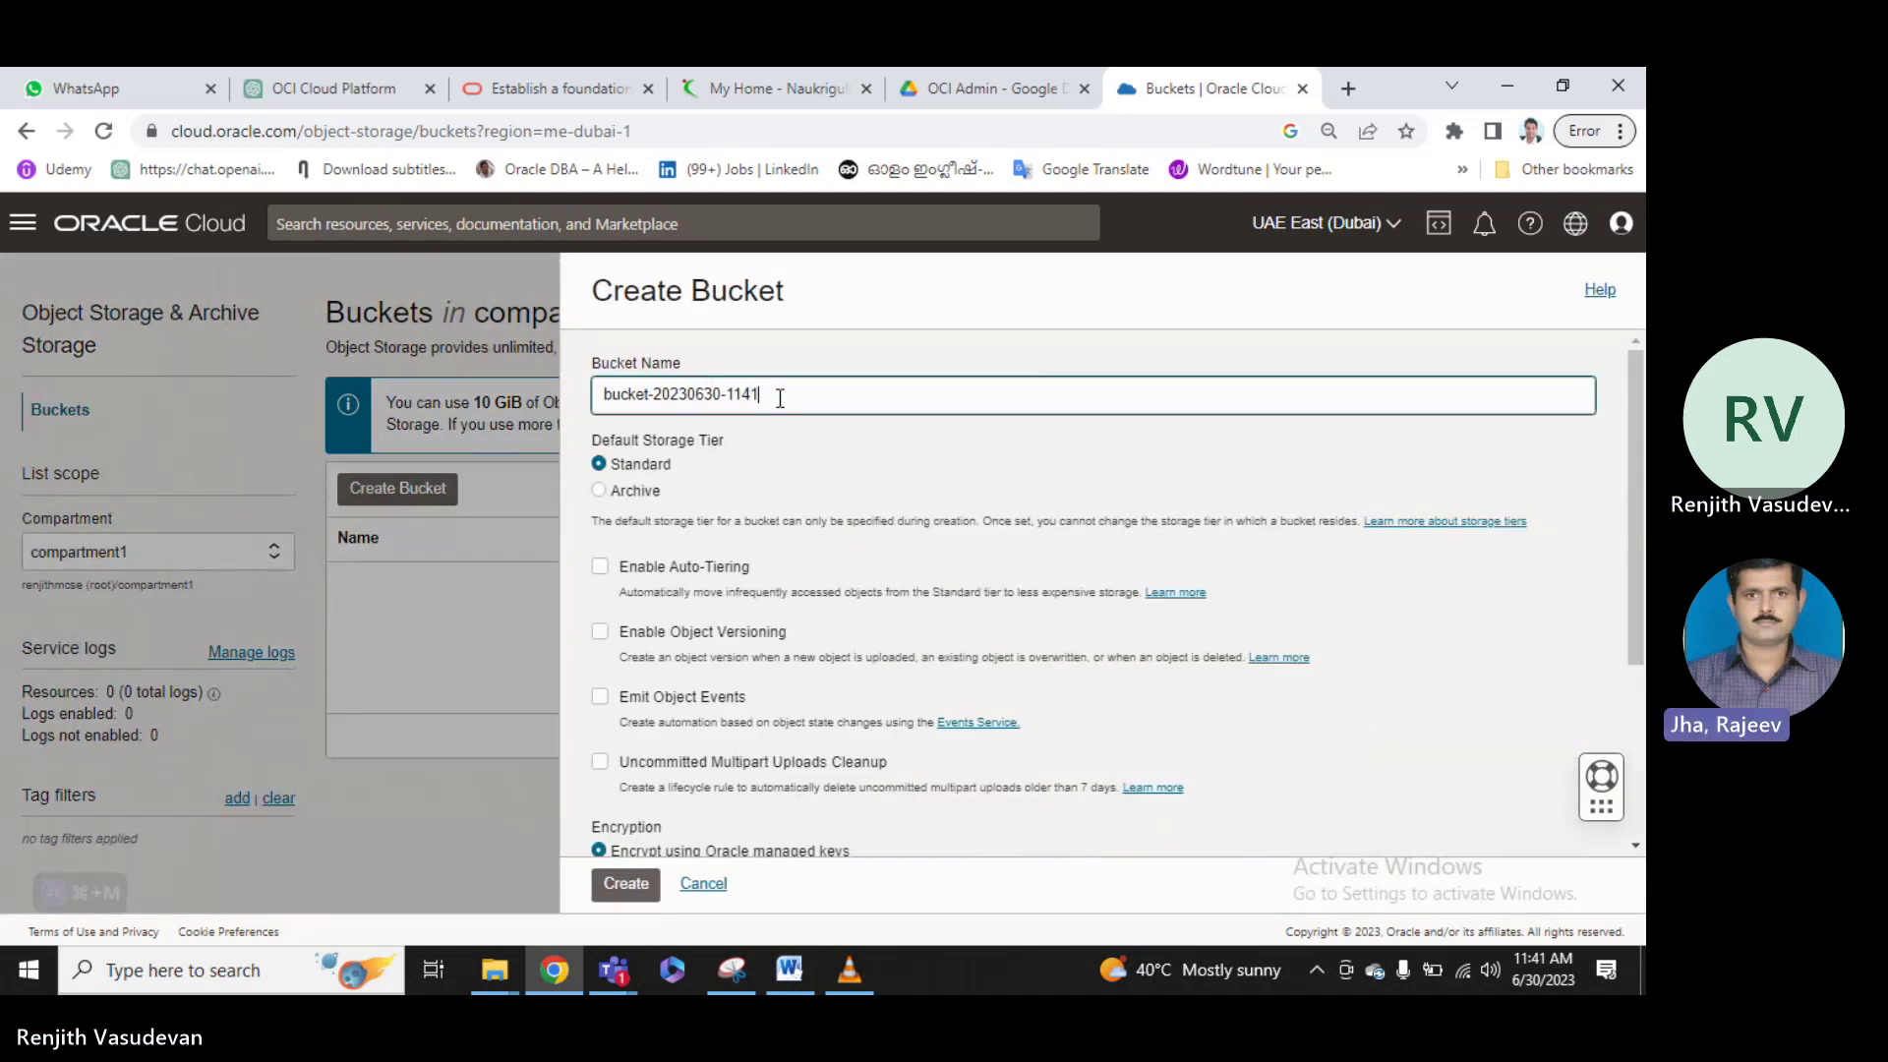
click(713, 887)
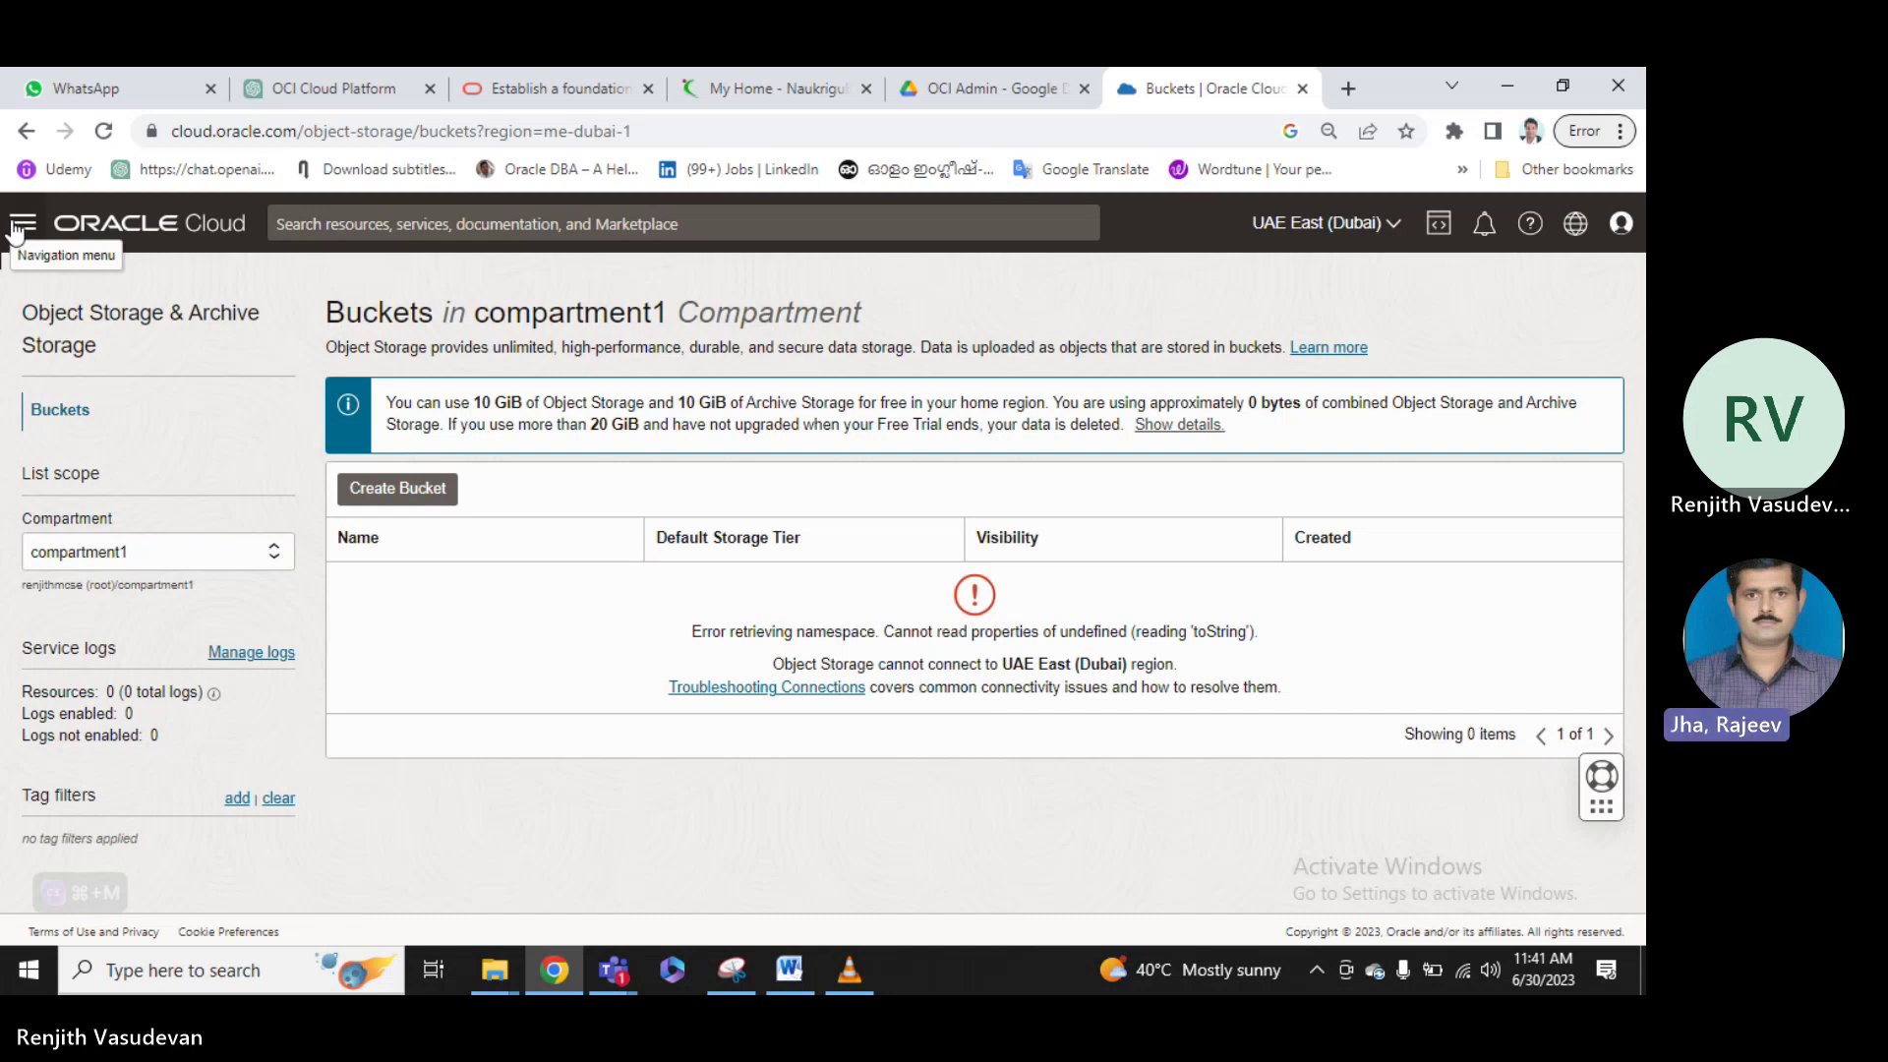
click(1623, 228)
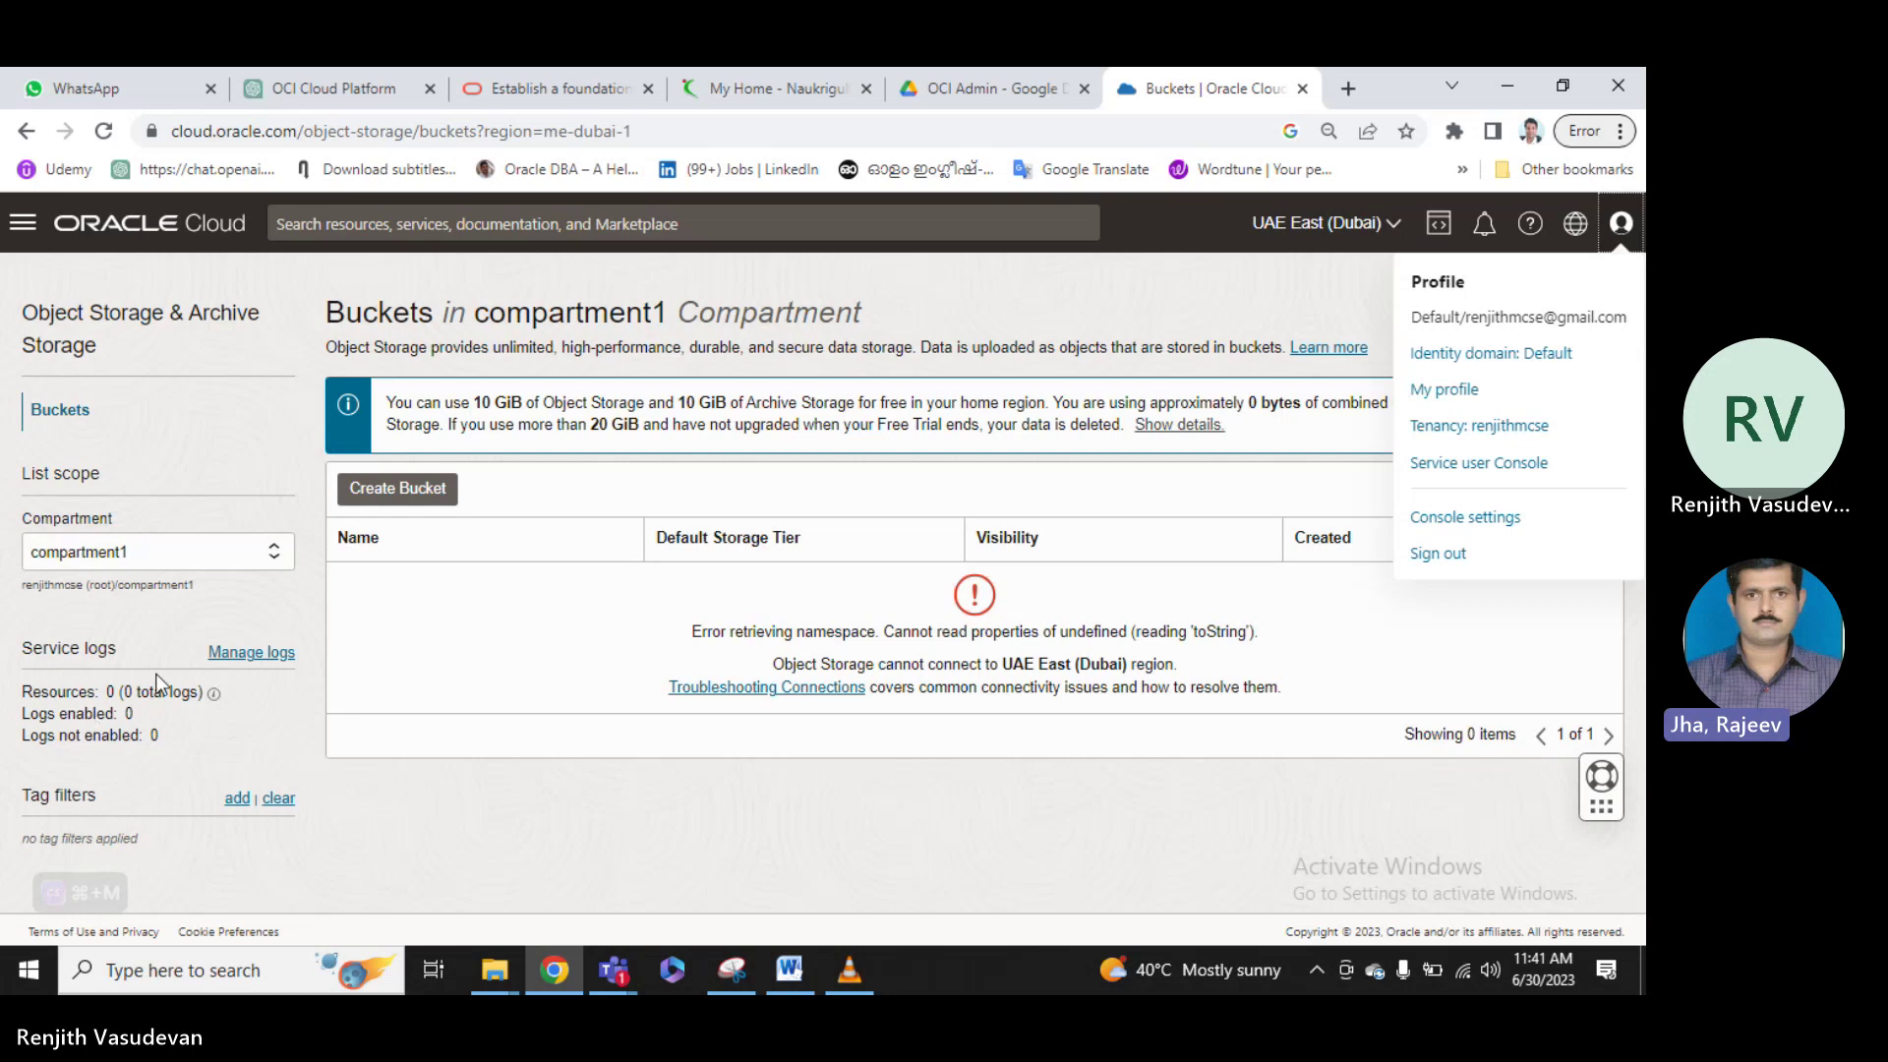
click(244, 737)
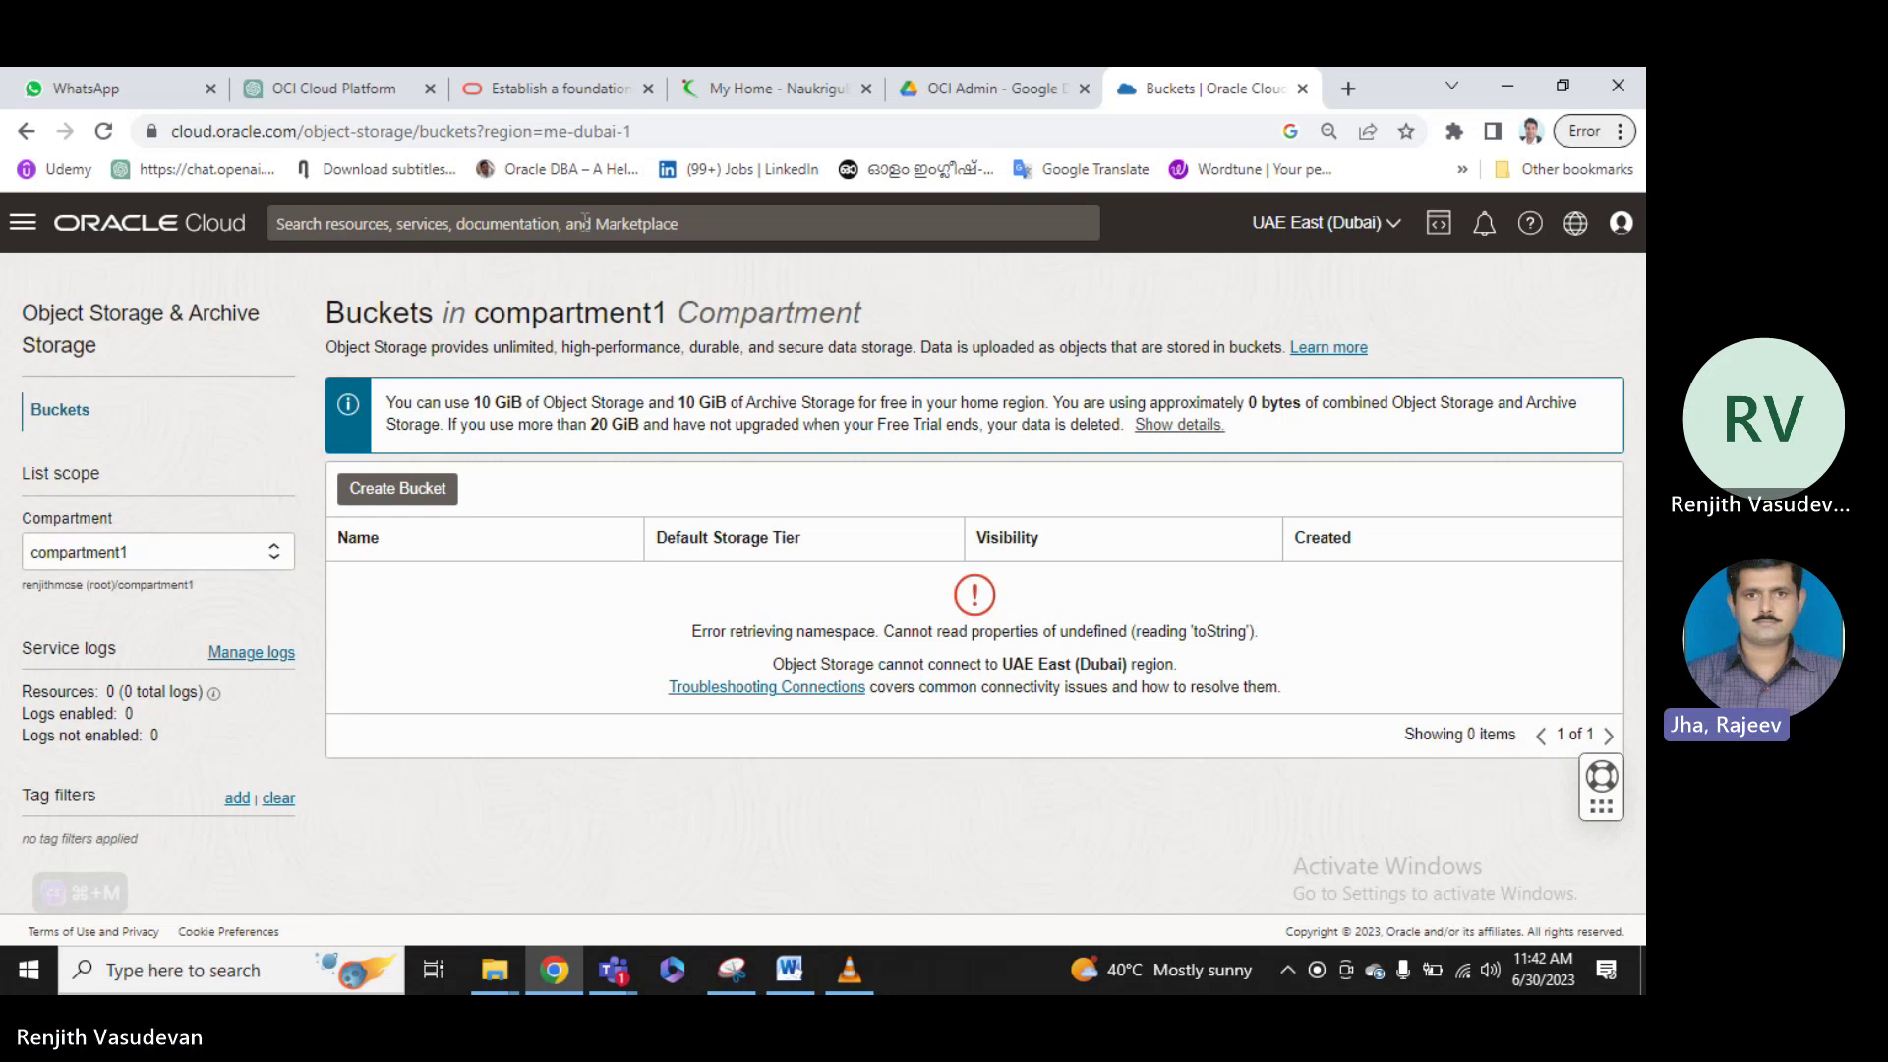
Open the Infrastructure Regions page via Manage regions in the region selector.
click(1401, 225)
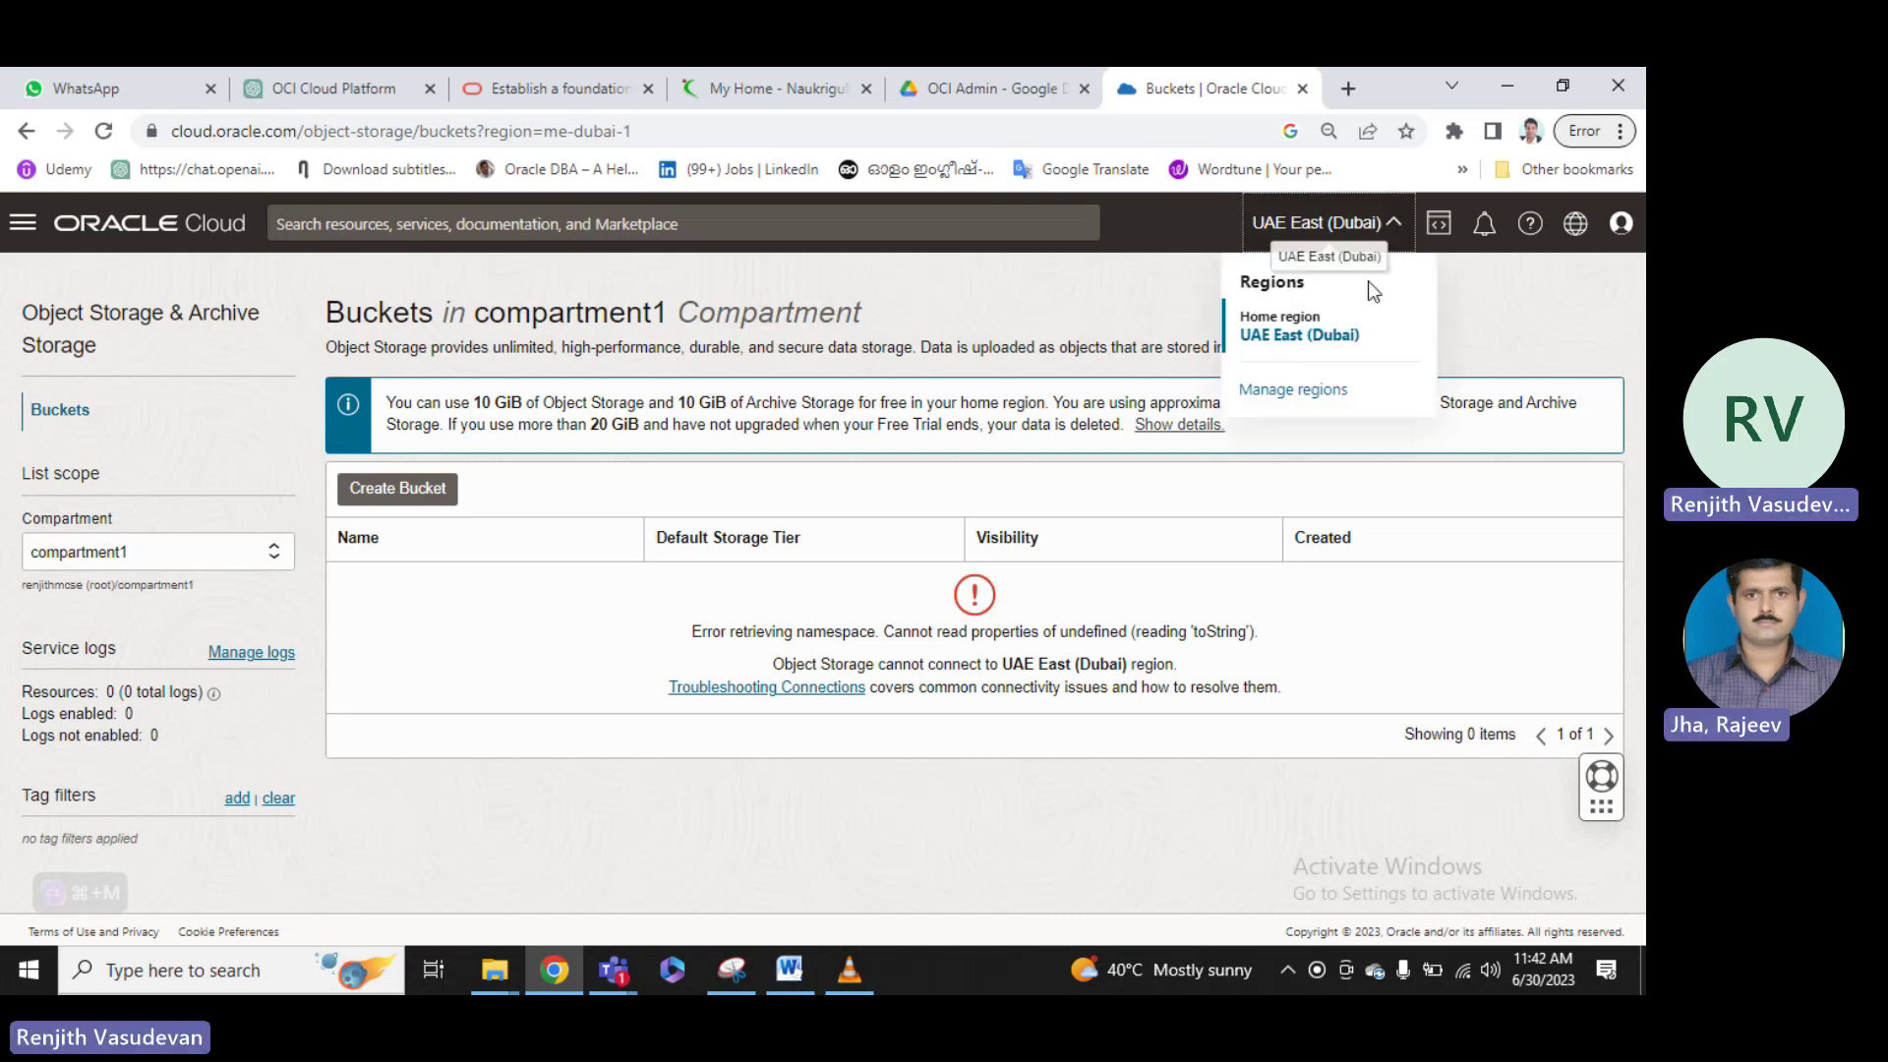
click(1309, 391)
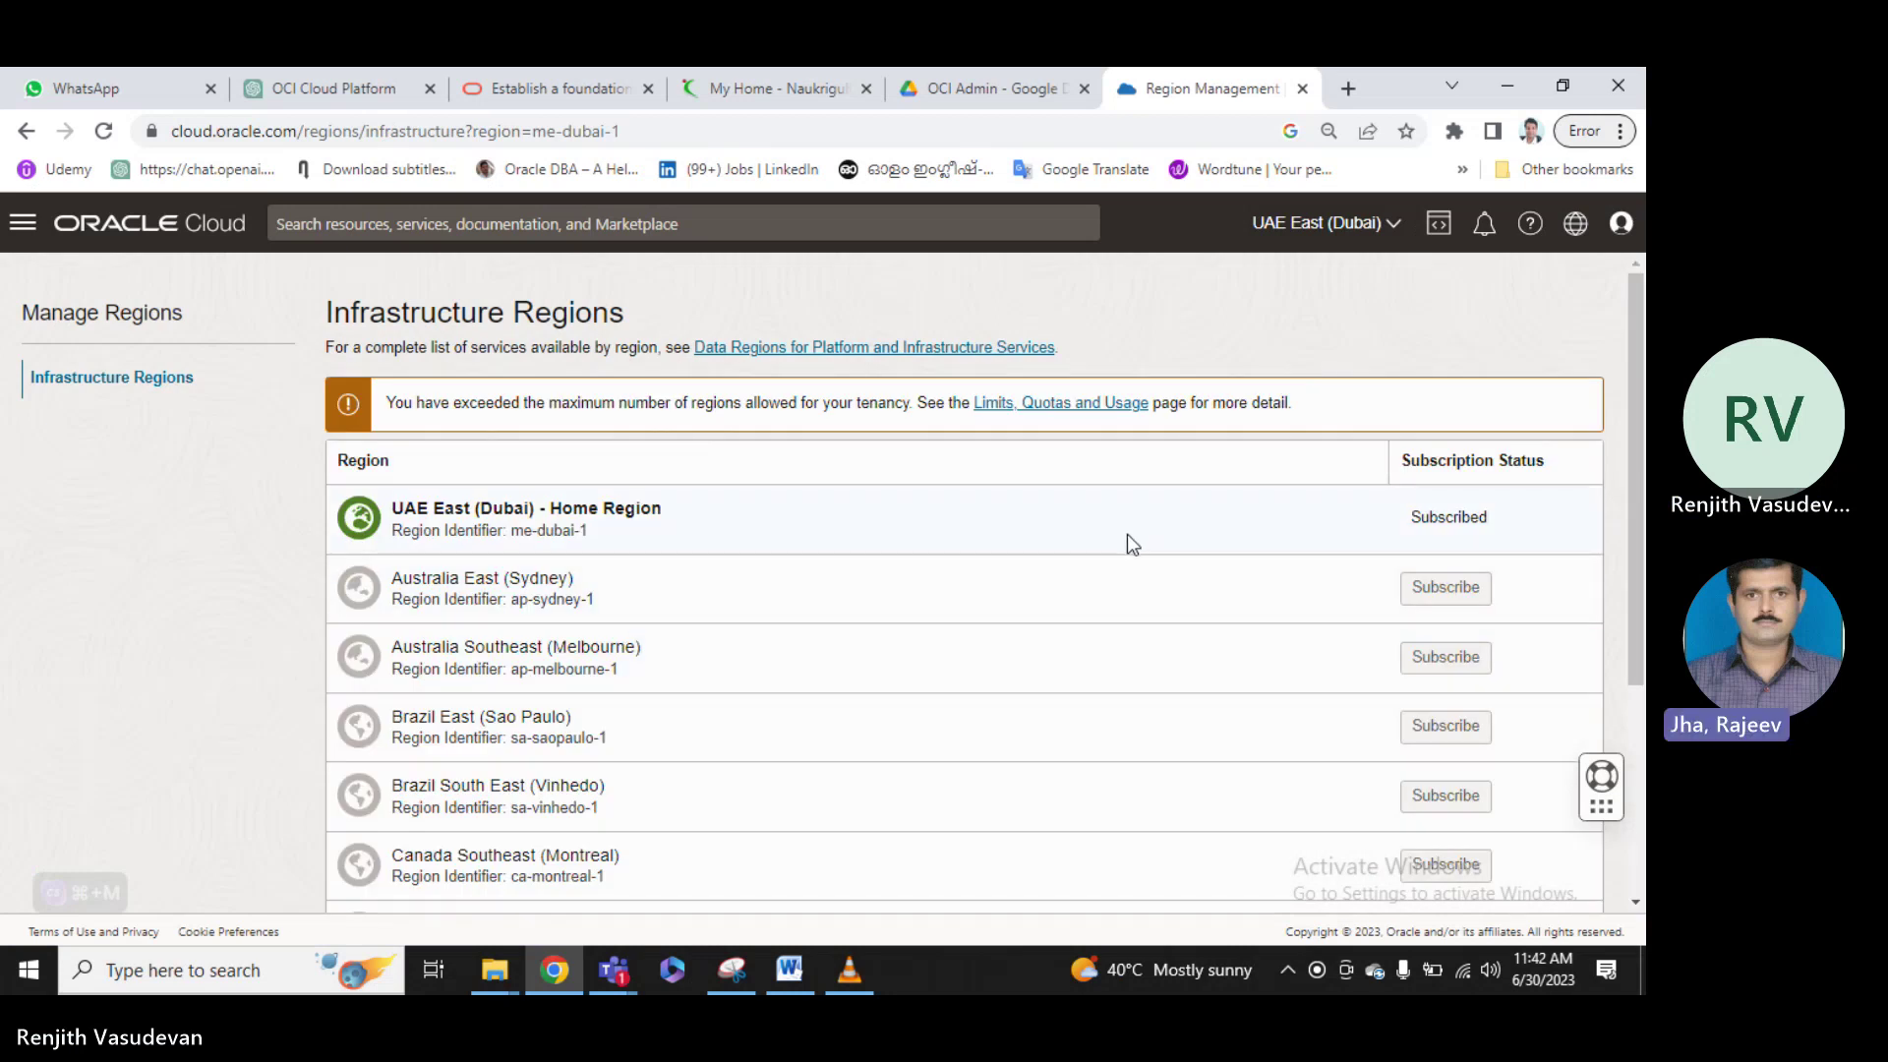
scroll(1128, 536, down, 2)
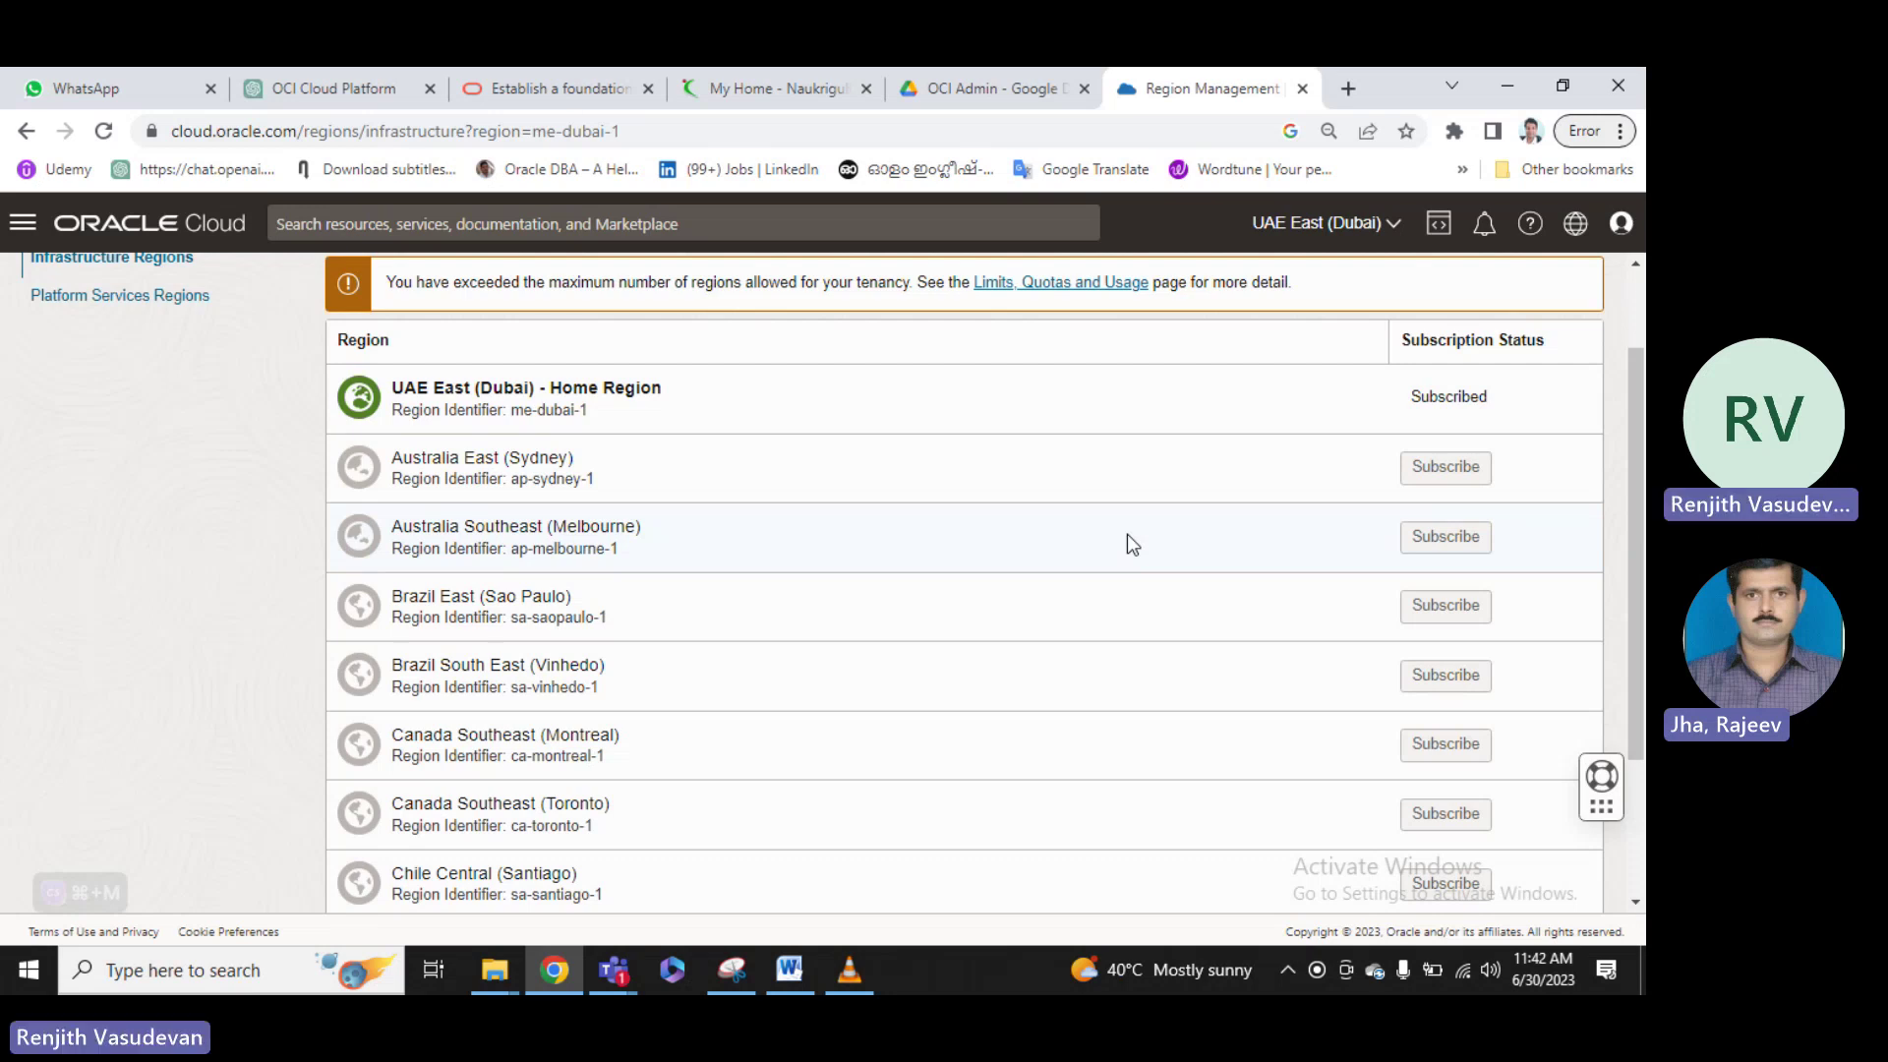
scroll(1059, 436, up, 1)
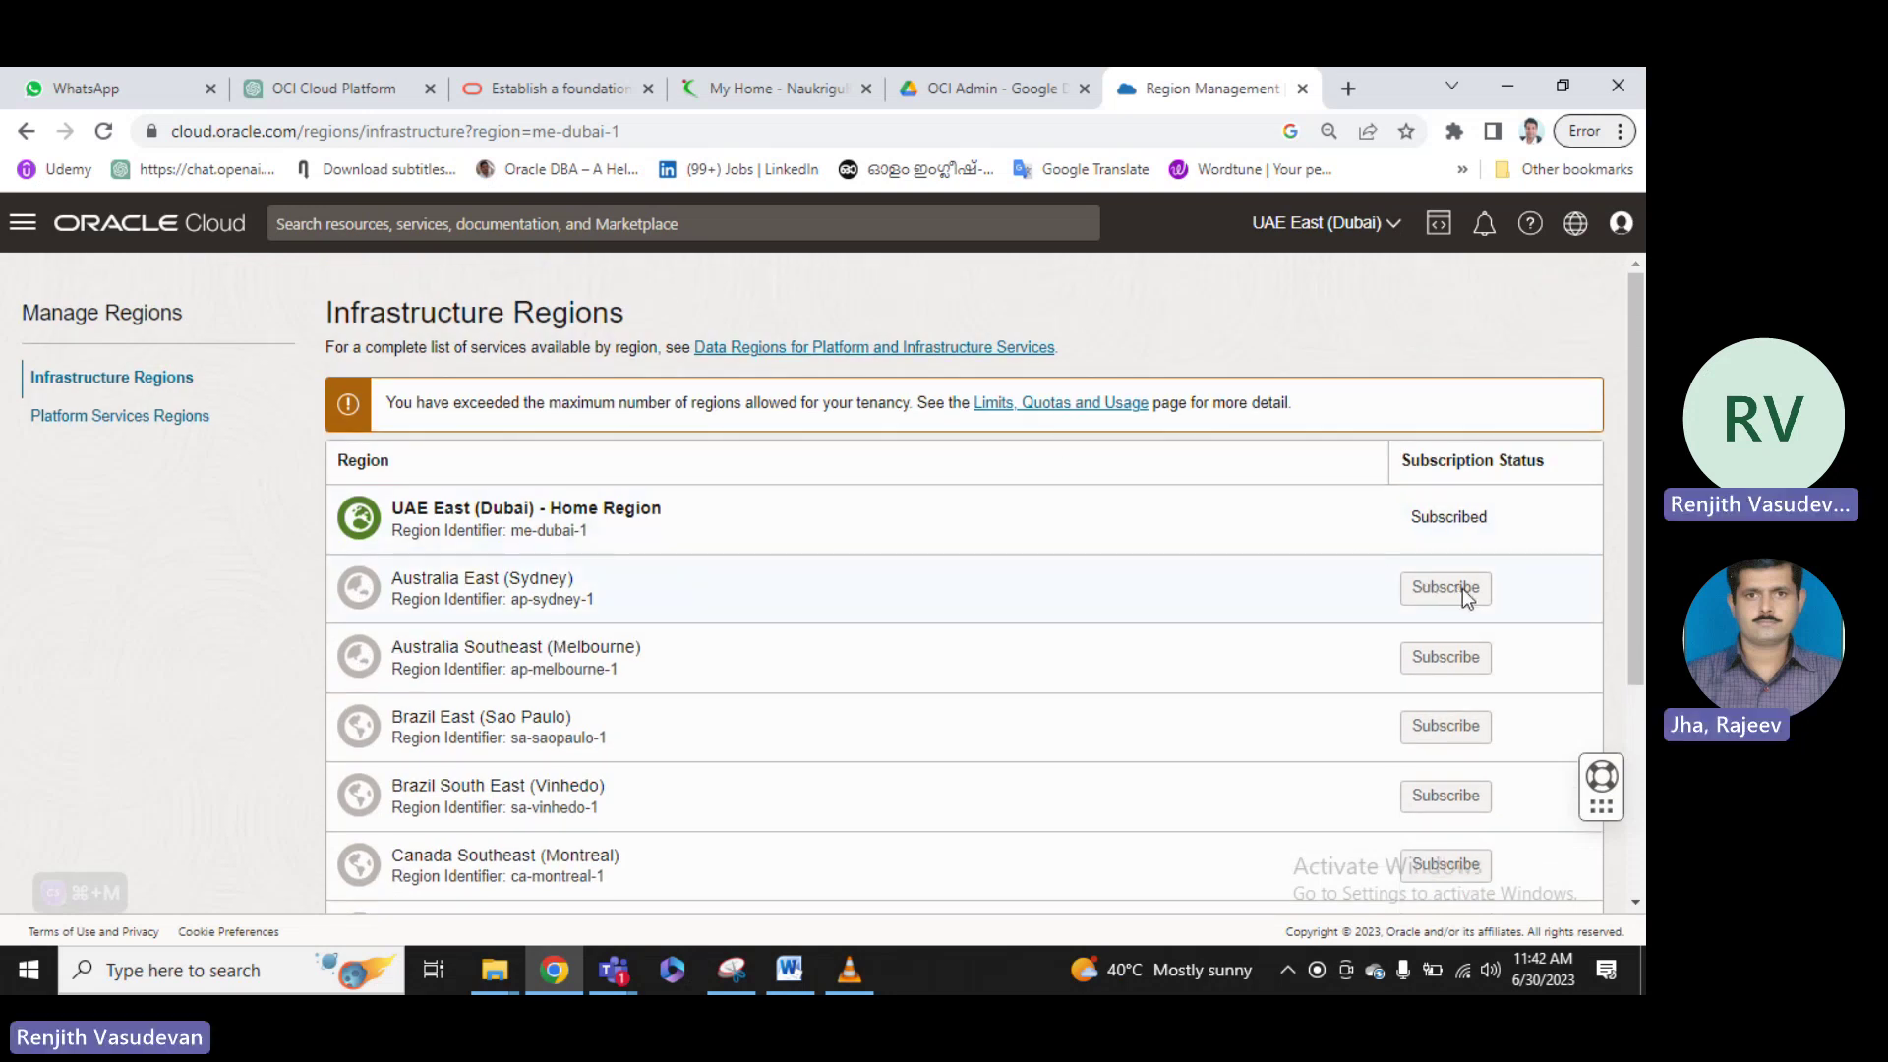
scroll(1407, 551, down, 3)
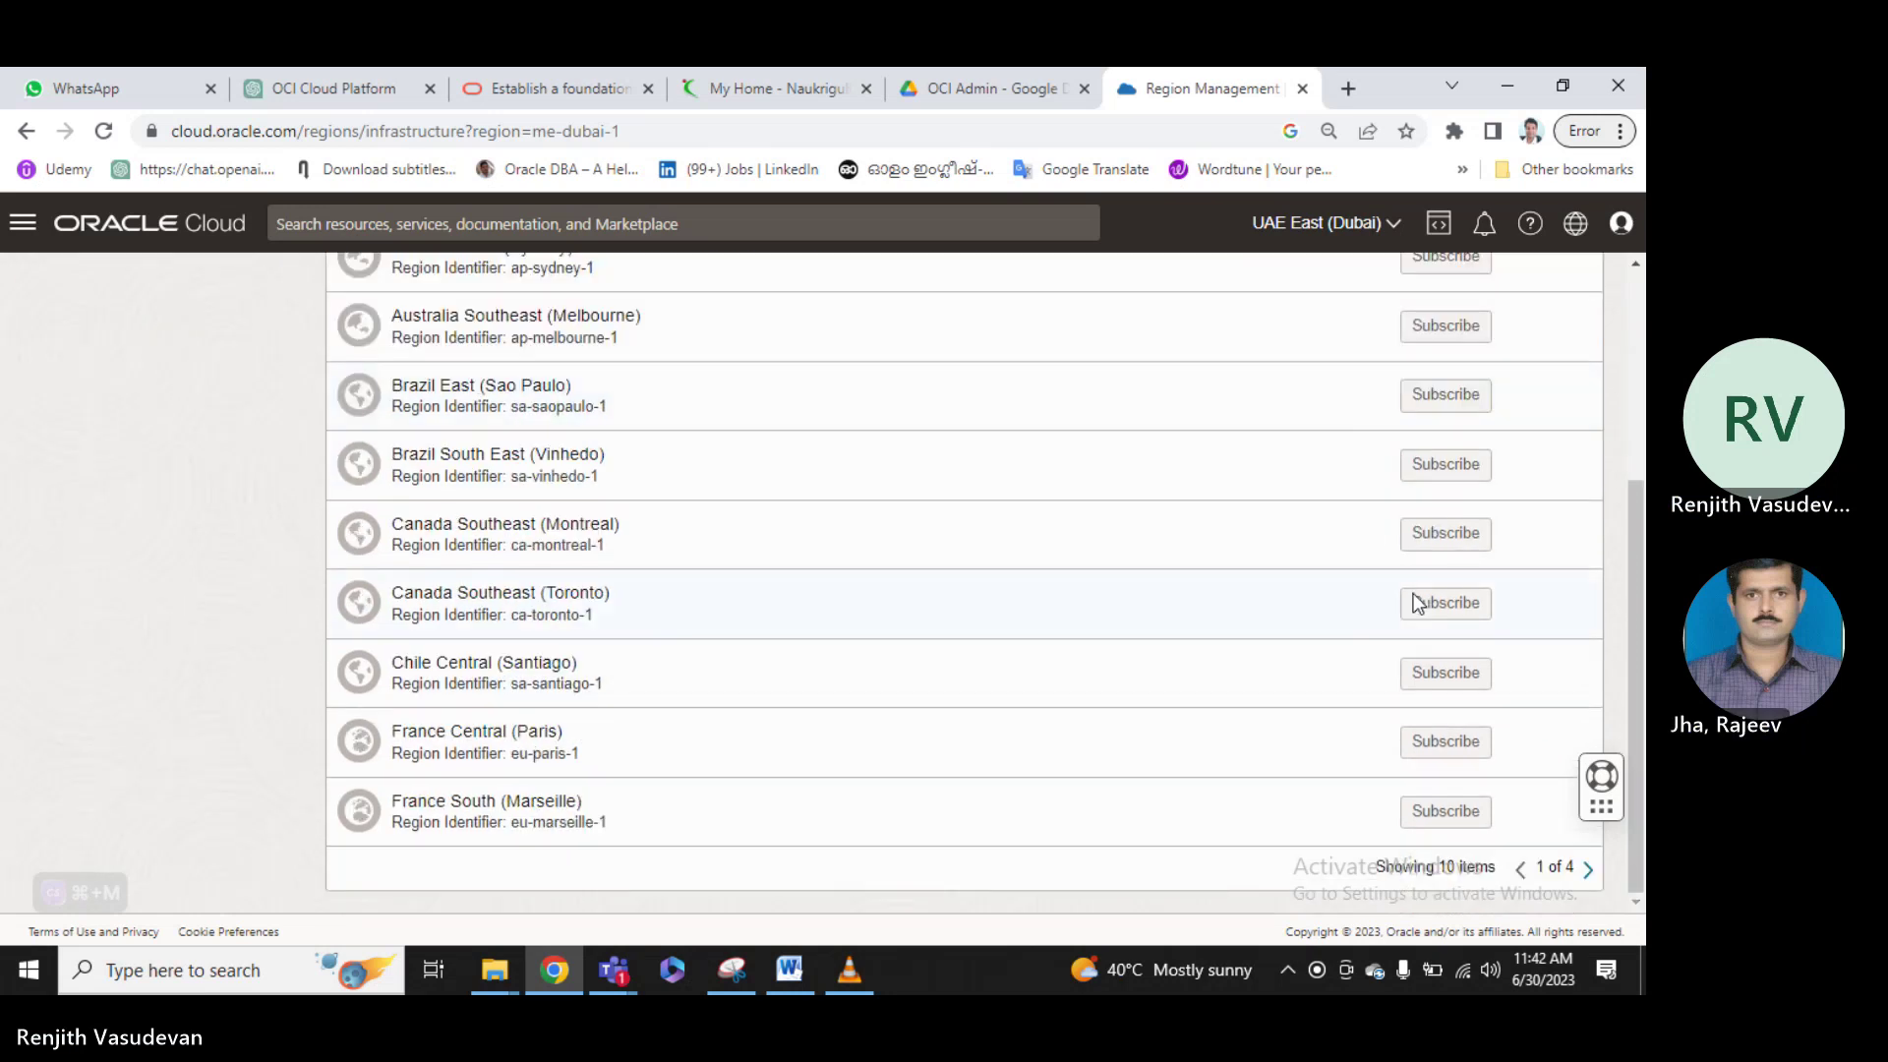
scroll(1585, 865, up, 1)
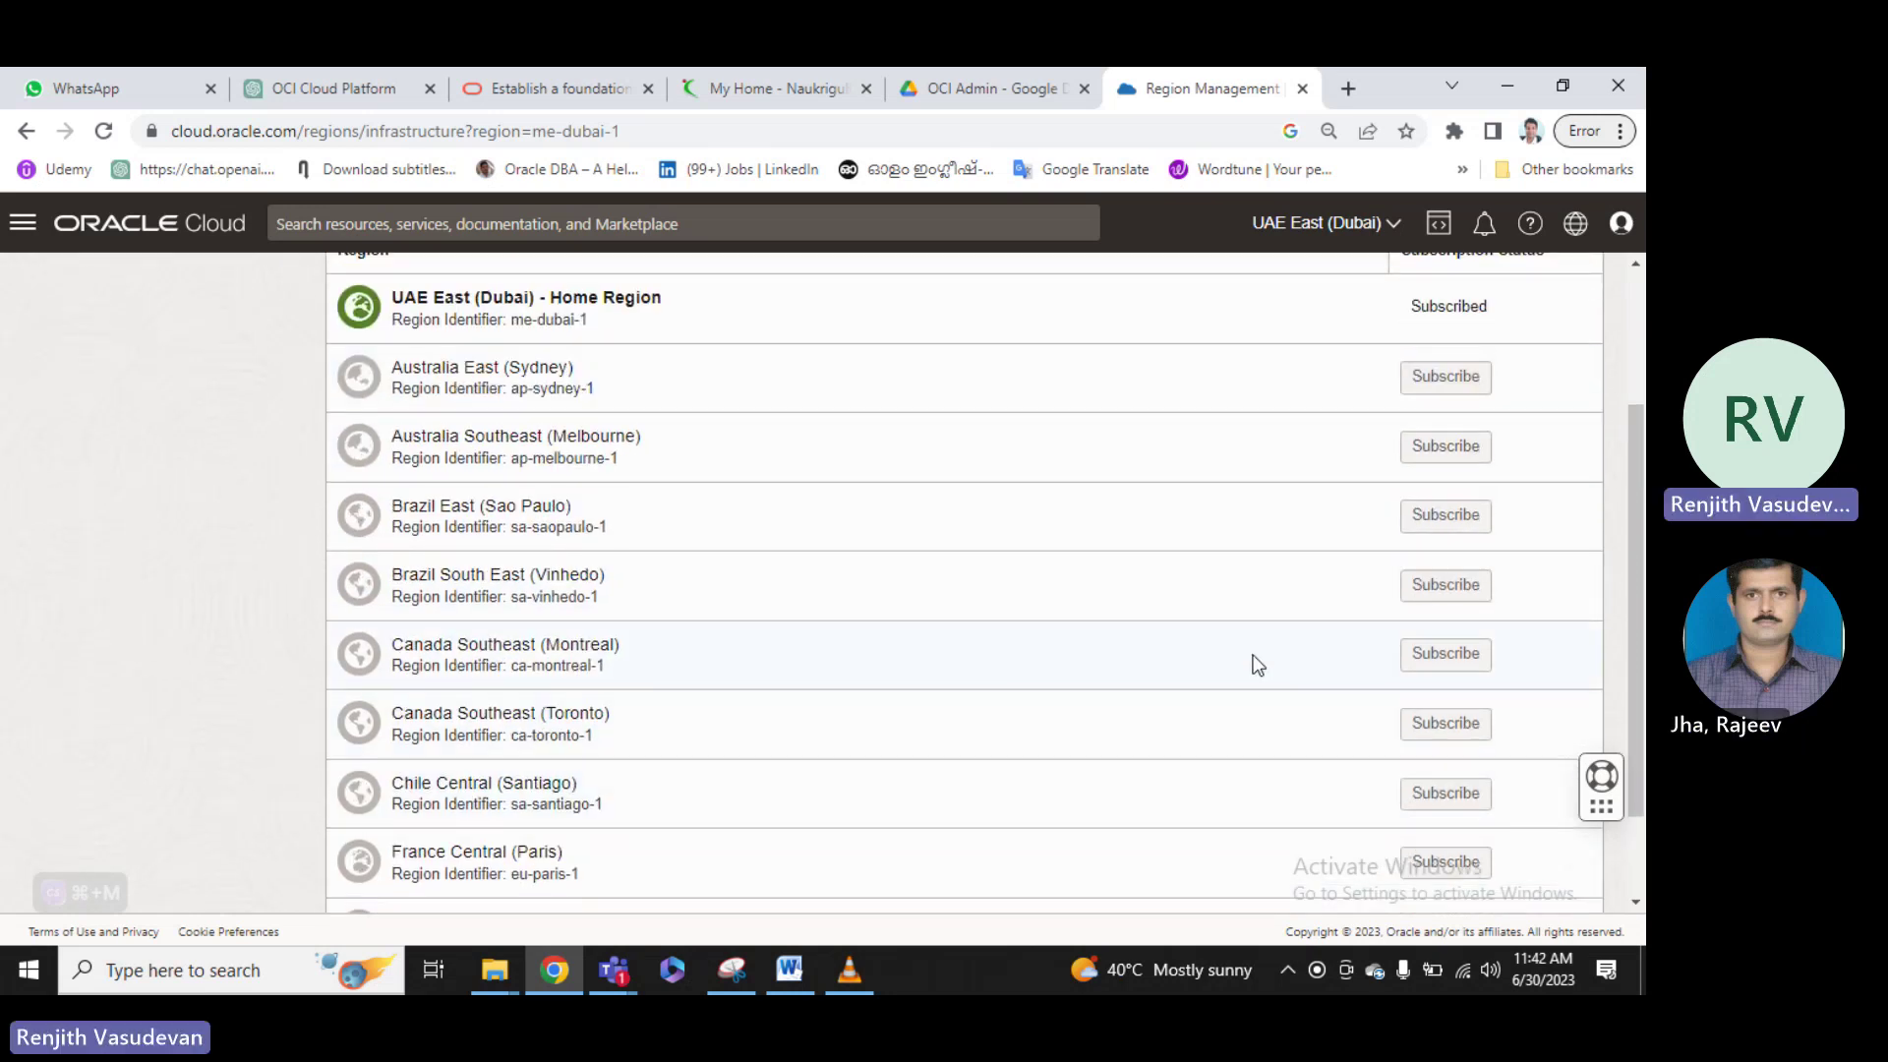
scroll(1082, 579, down, 2)
scroll(1079, 578, up, 5)
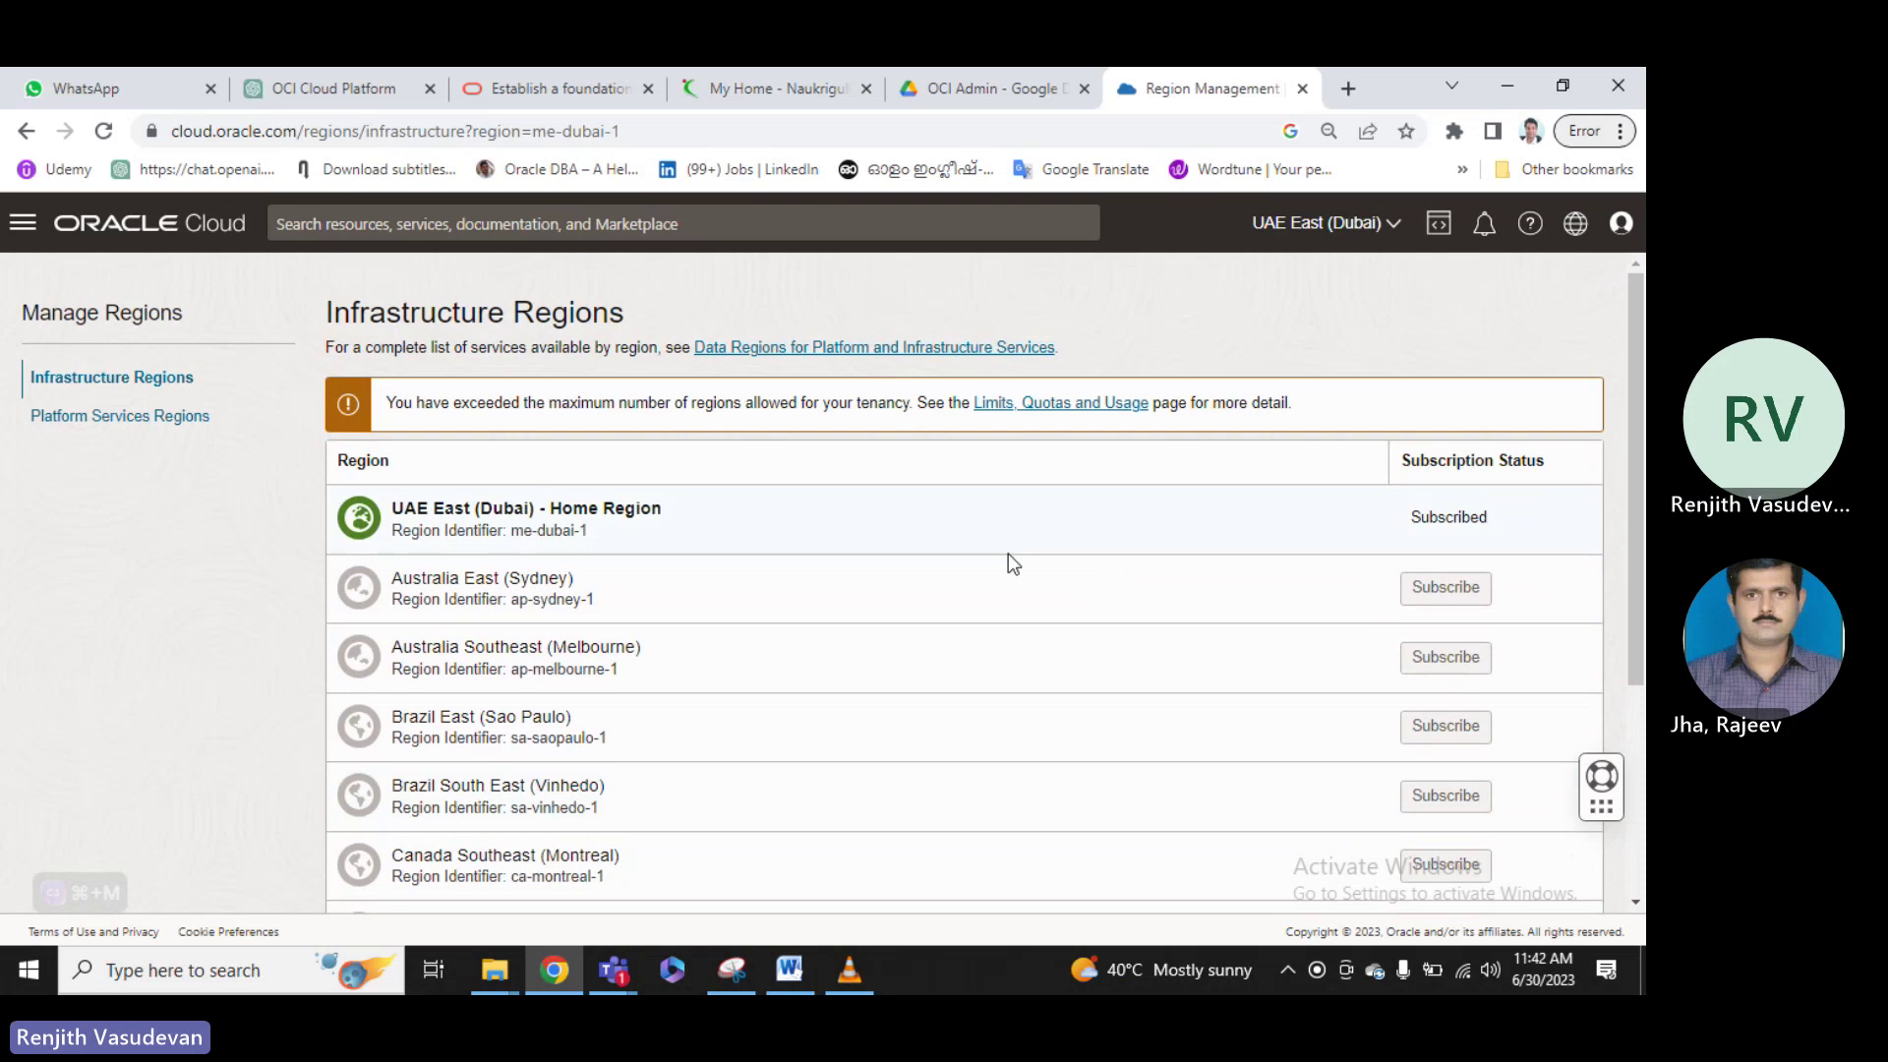
scroll(1479, 587, down, 4)
scroll(1505, 689, up, 4)
scroll(1523, 806, down, 1)
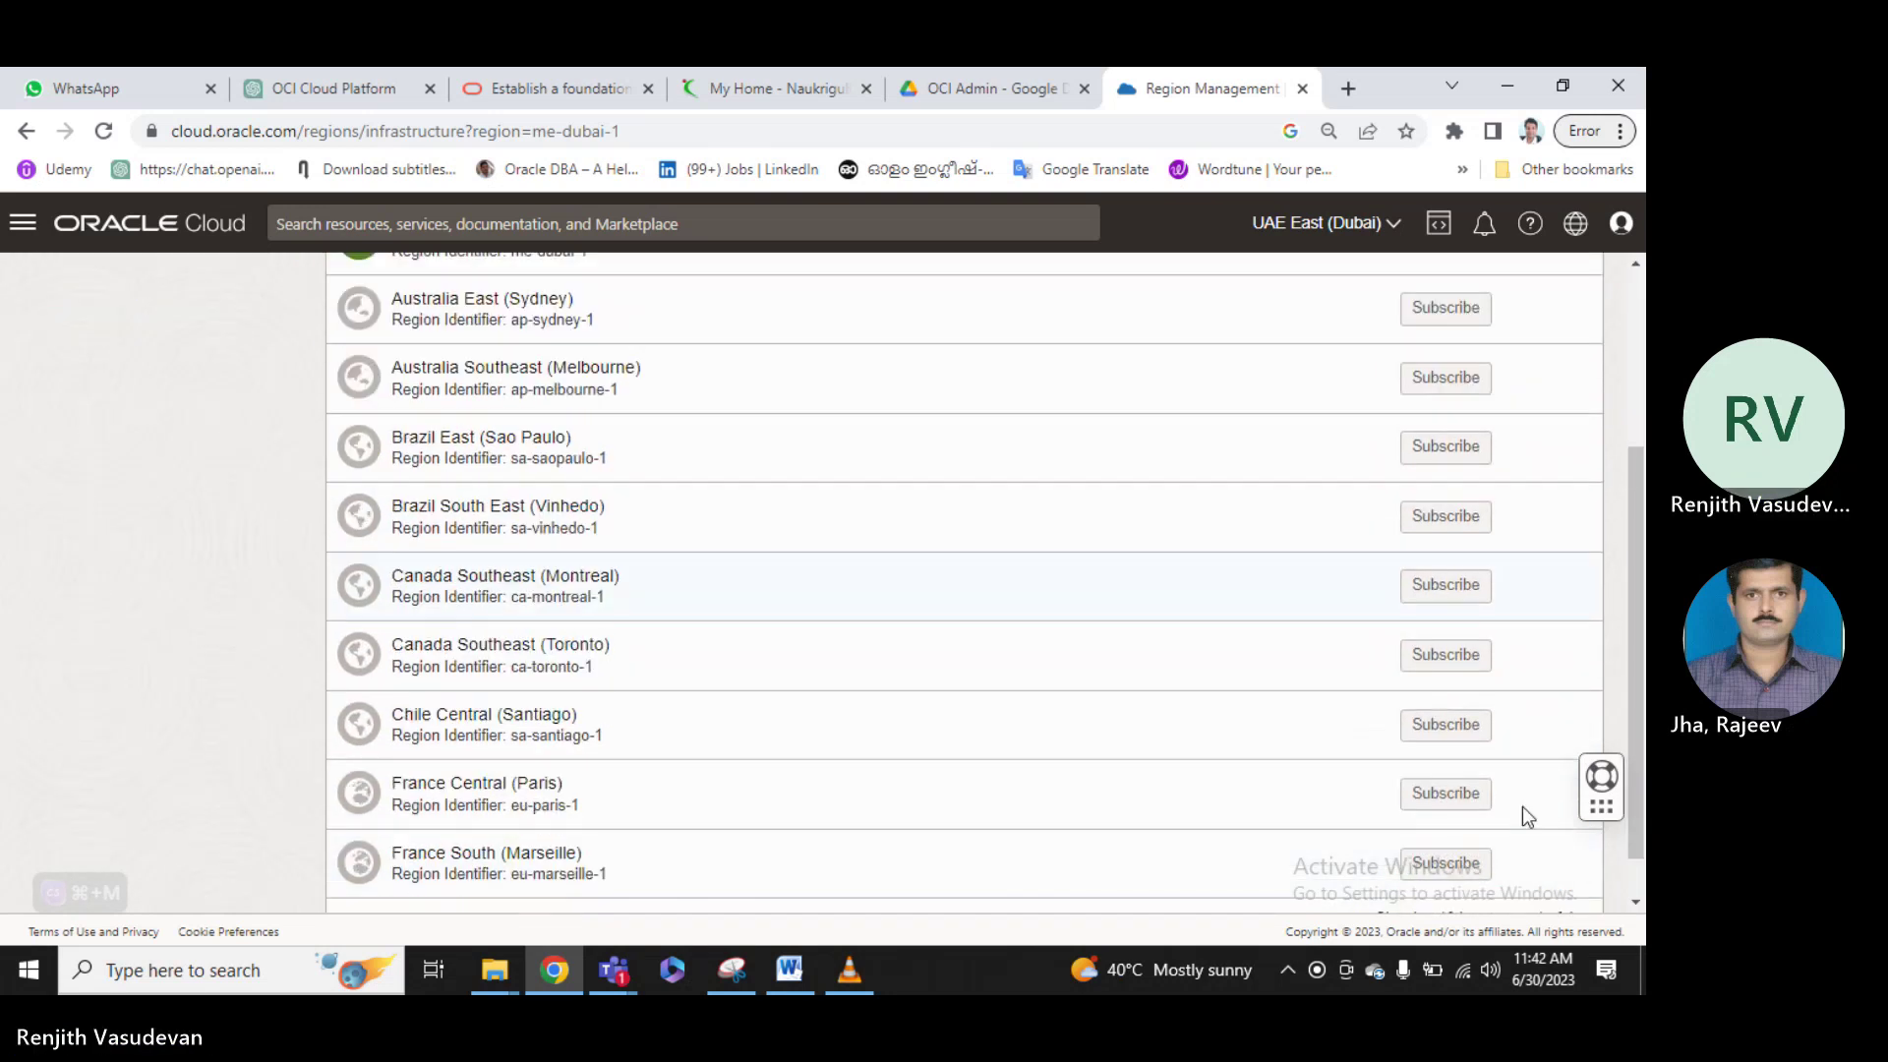
scroll(1523, 816, down, 1)
Show page 2 of the regions list and select the ap-hyderabad-1 region identifier.
click(1589, 869)
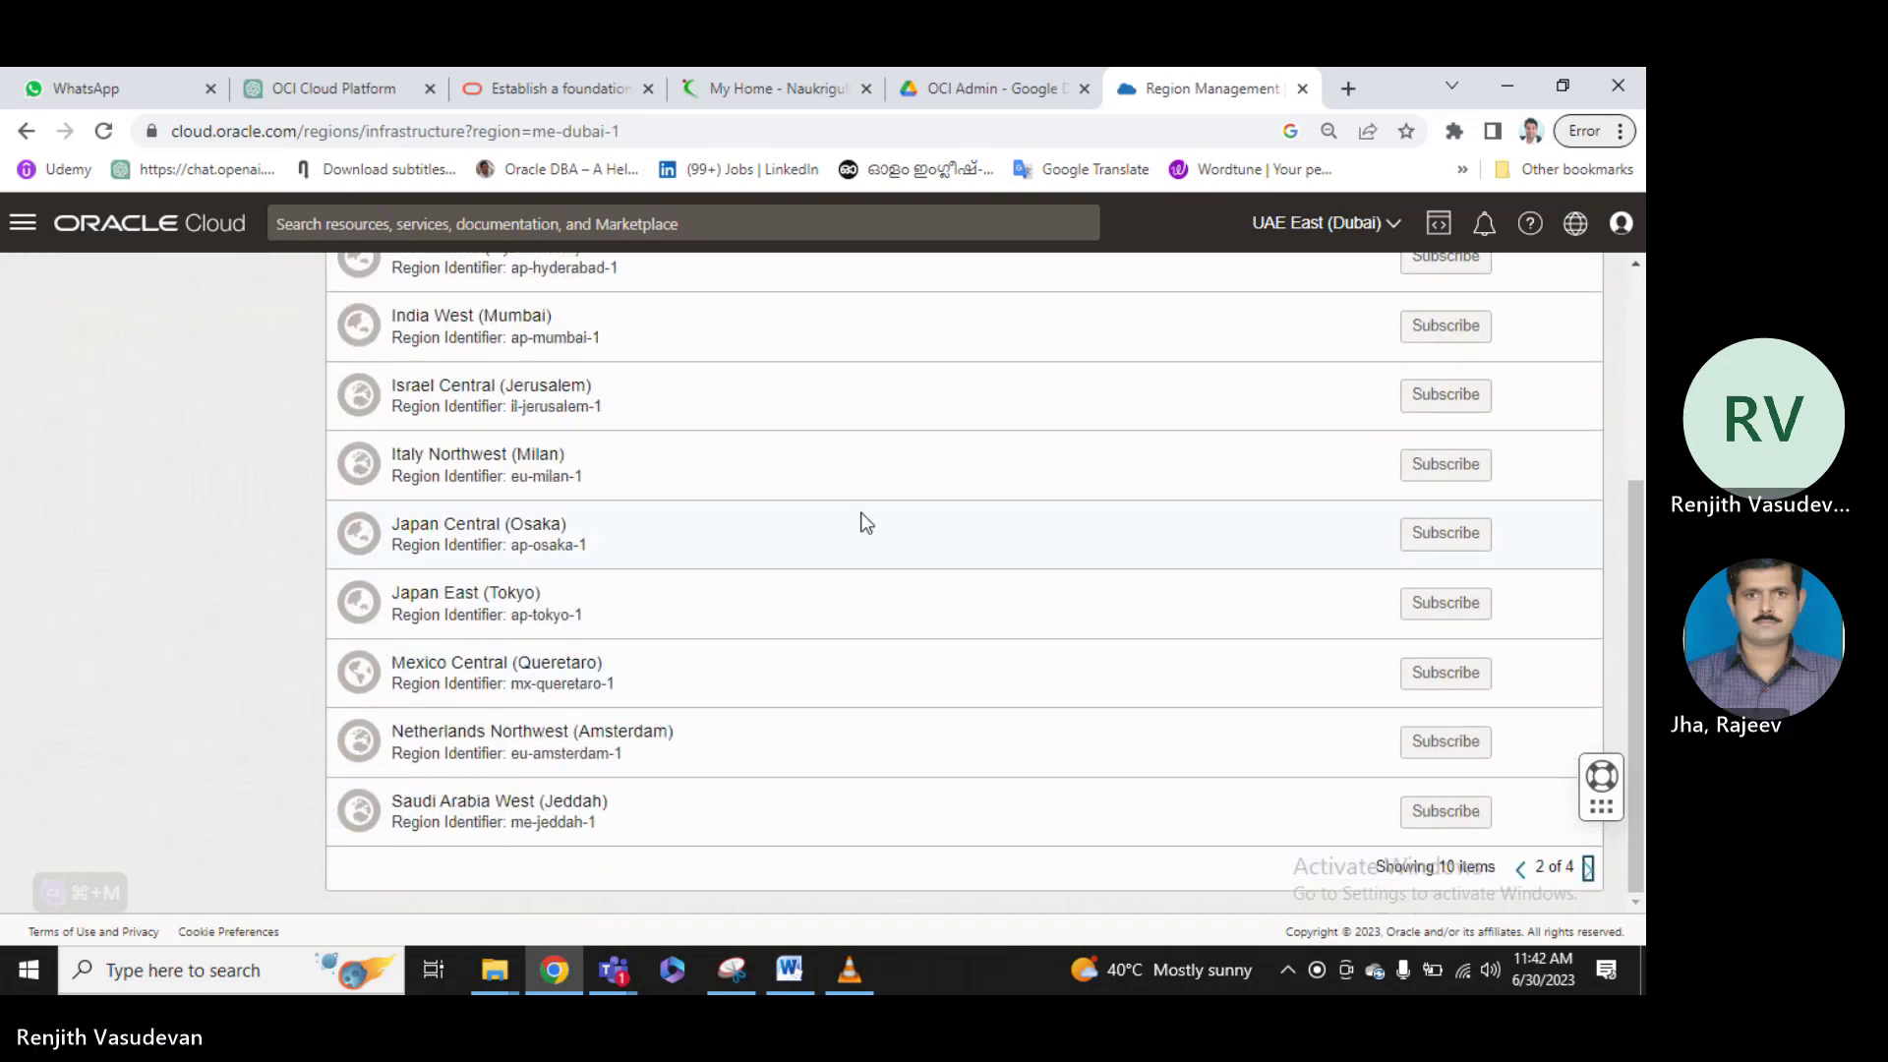
scroll(866, 521, up, 5)
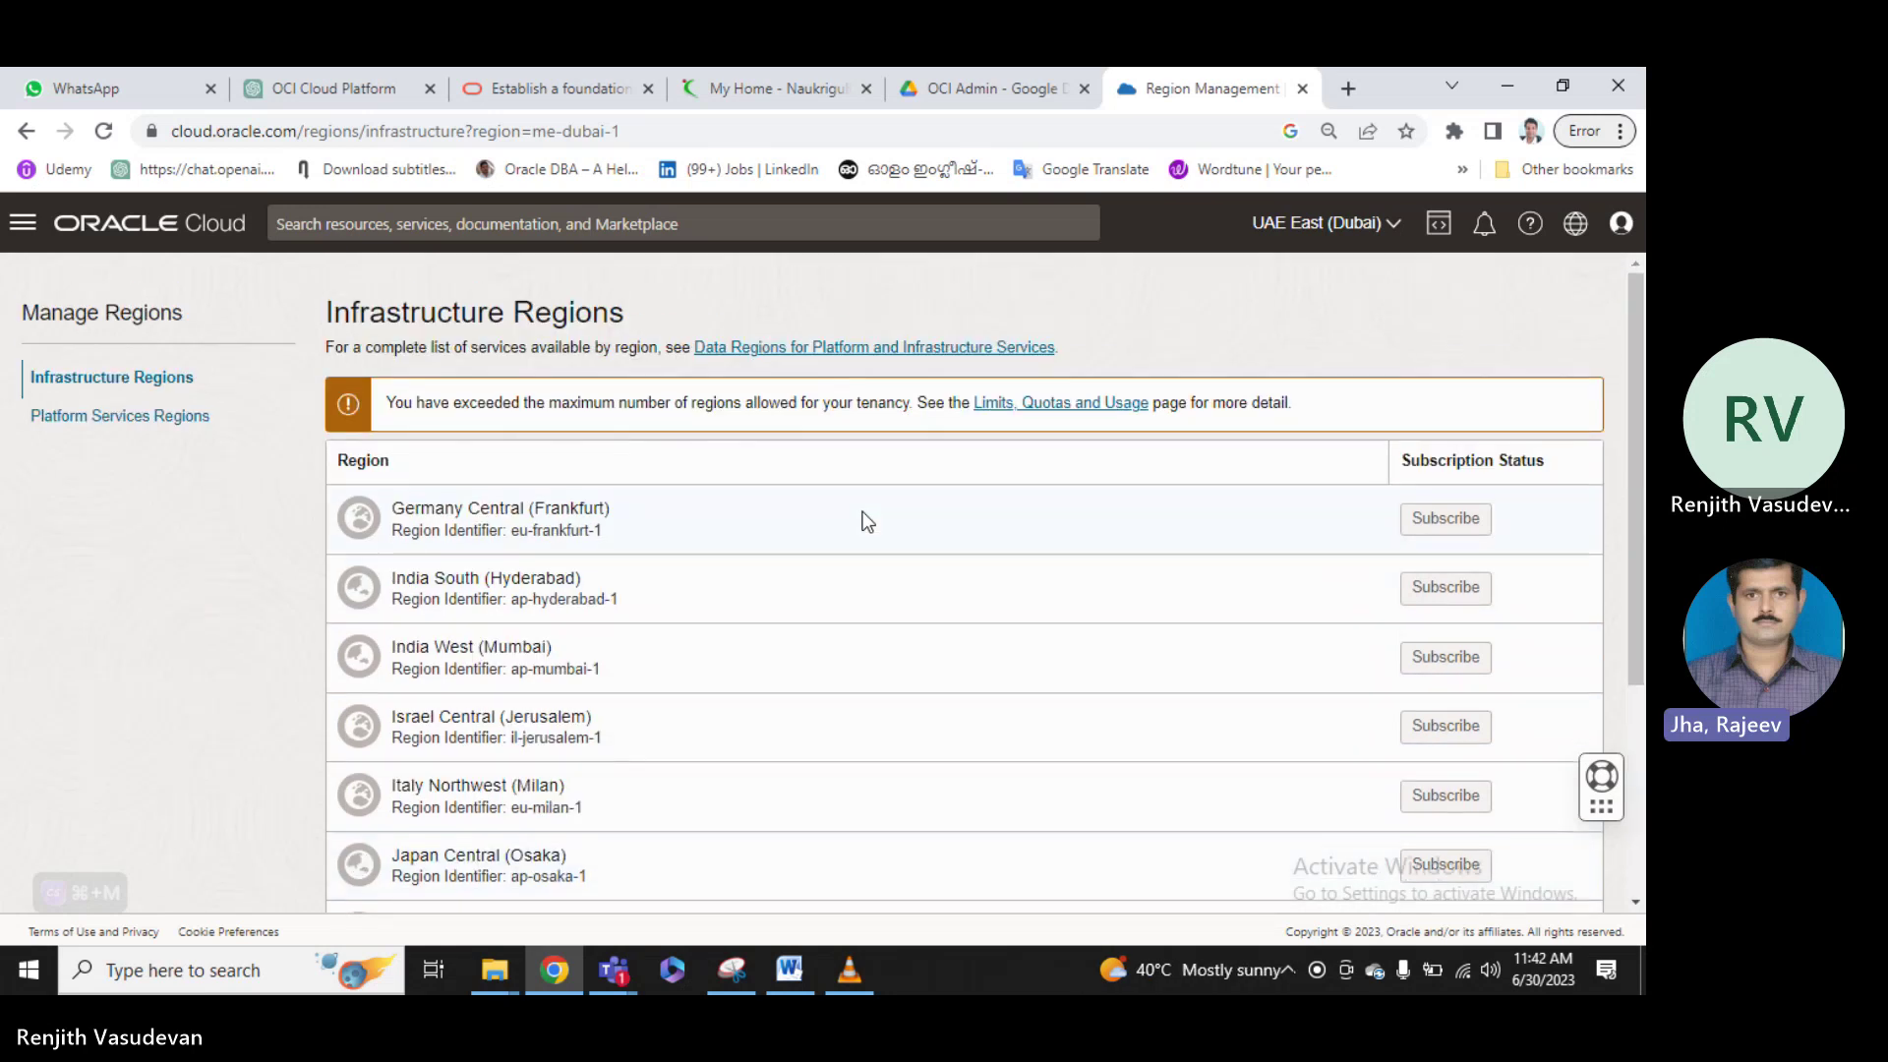
scroll(866, 522, down, 5)
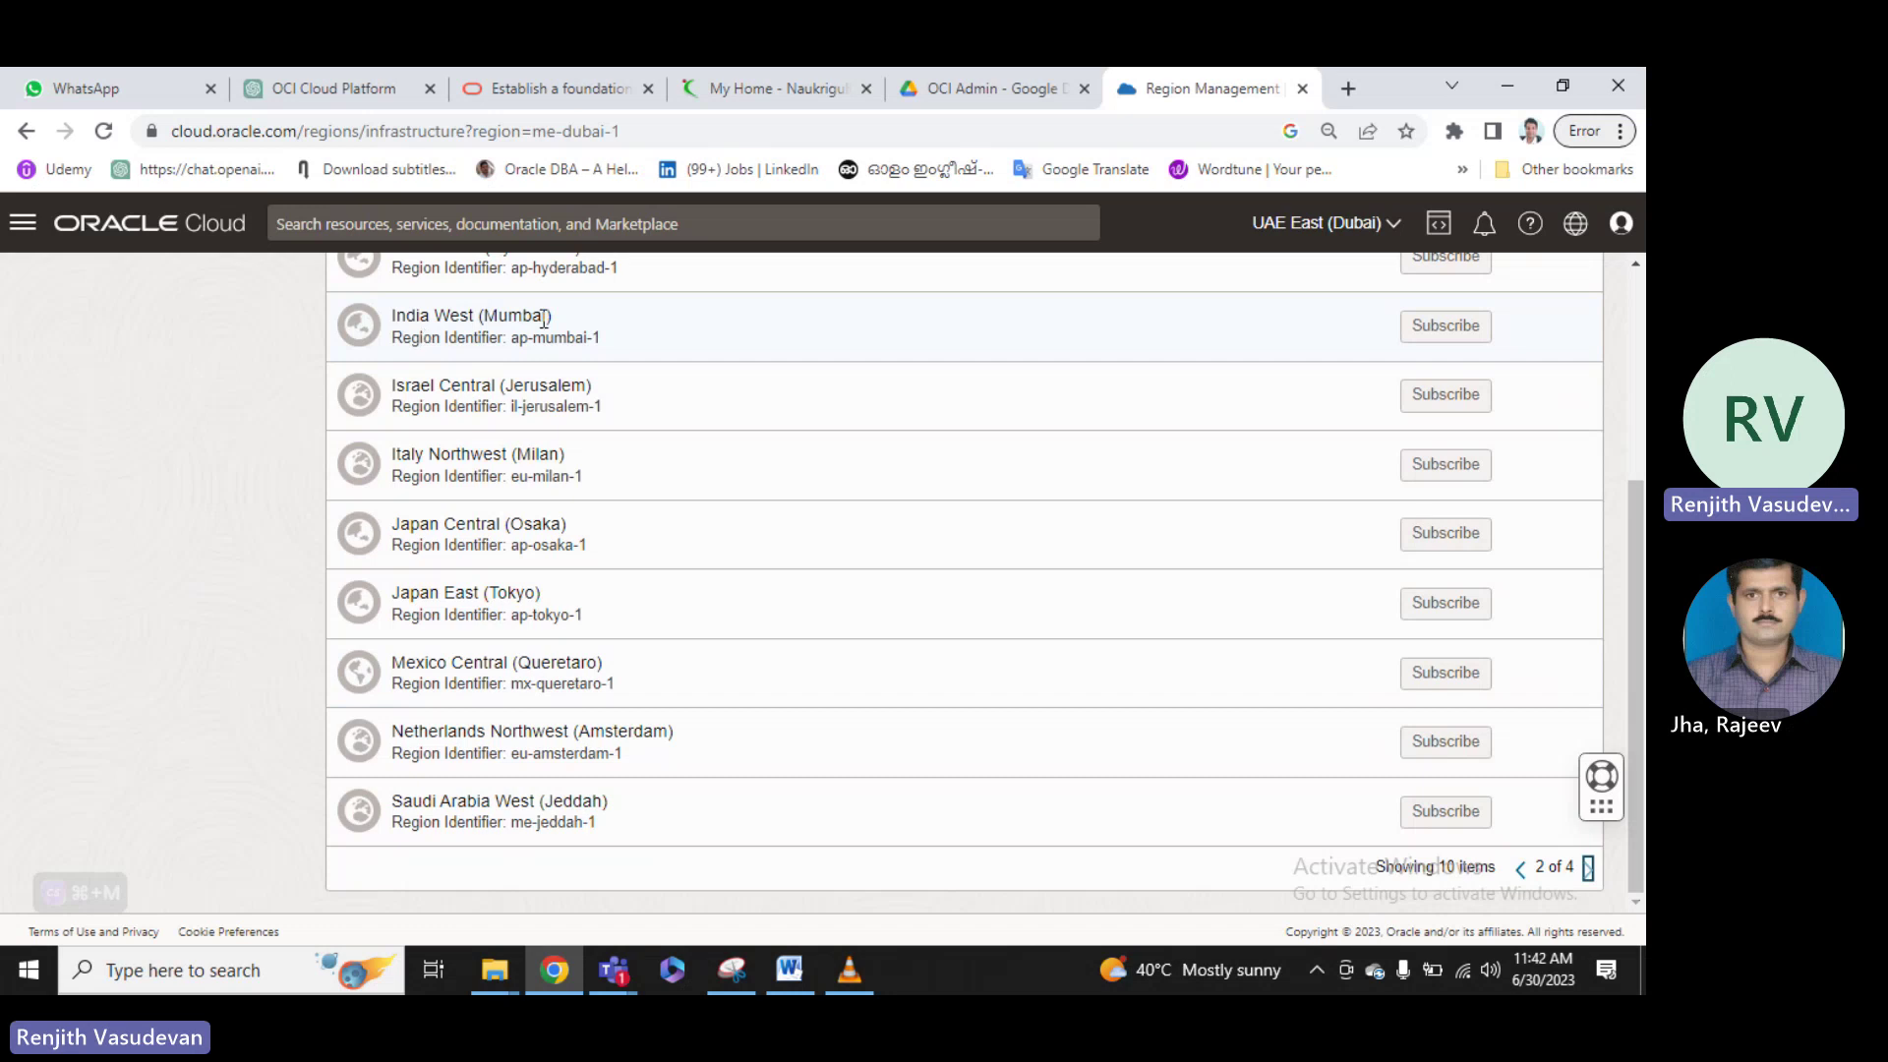
scroll(1277, 393, up, 1)
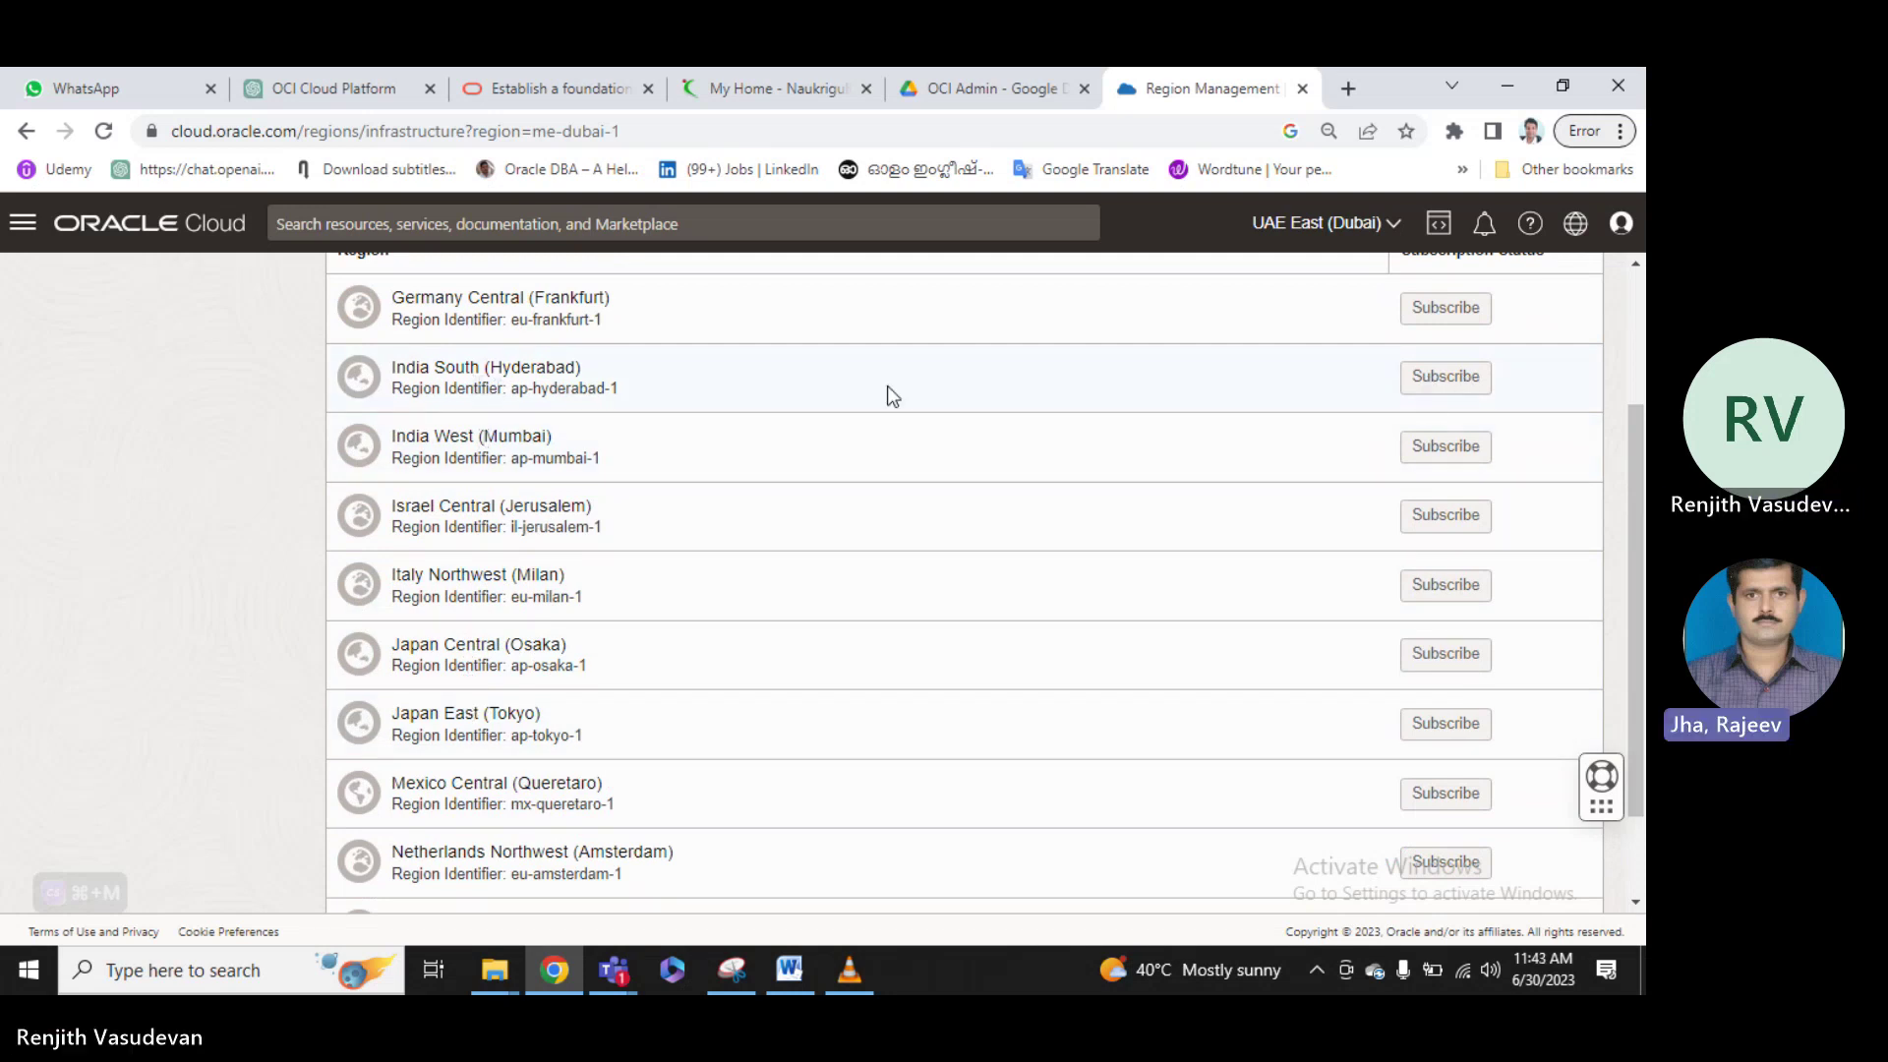
triple_click(512, 387)
scroll(590, 394, down, 1)
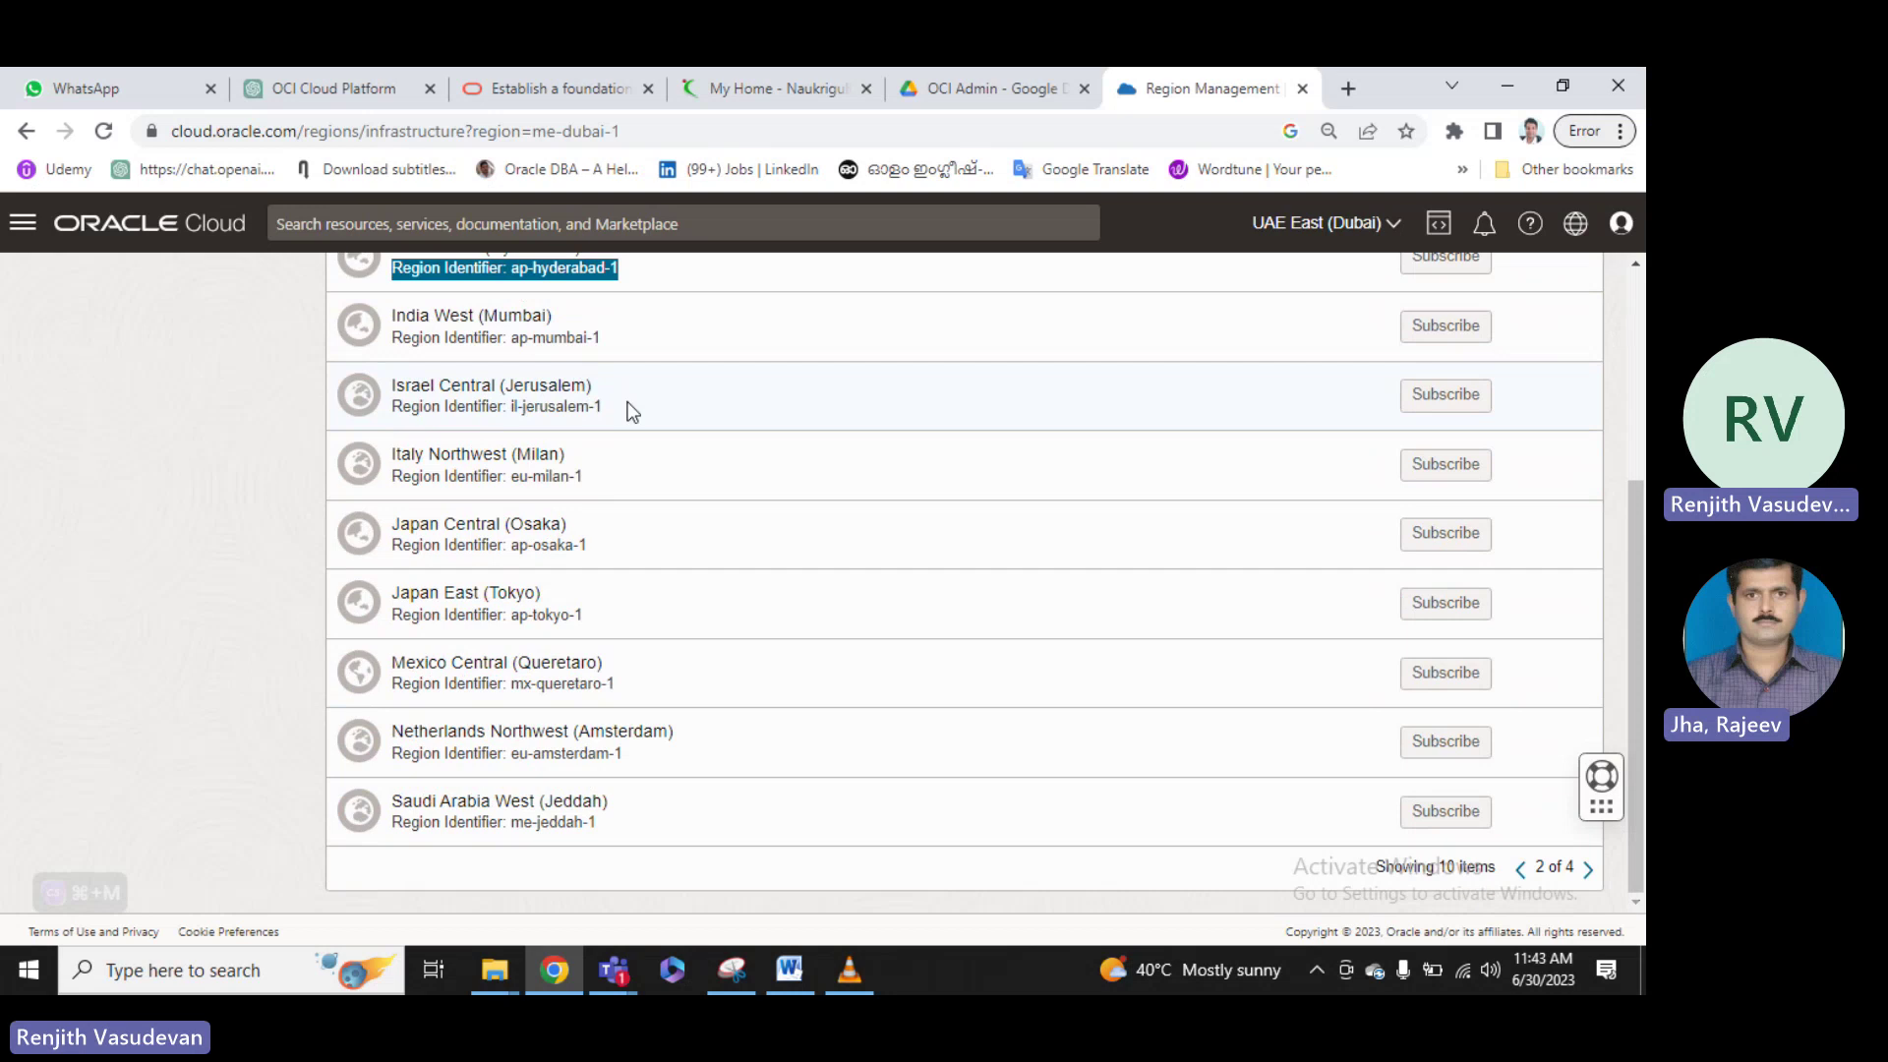
scroll(629, 412, up, 2)
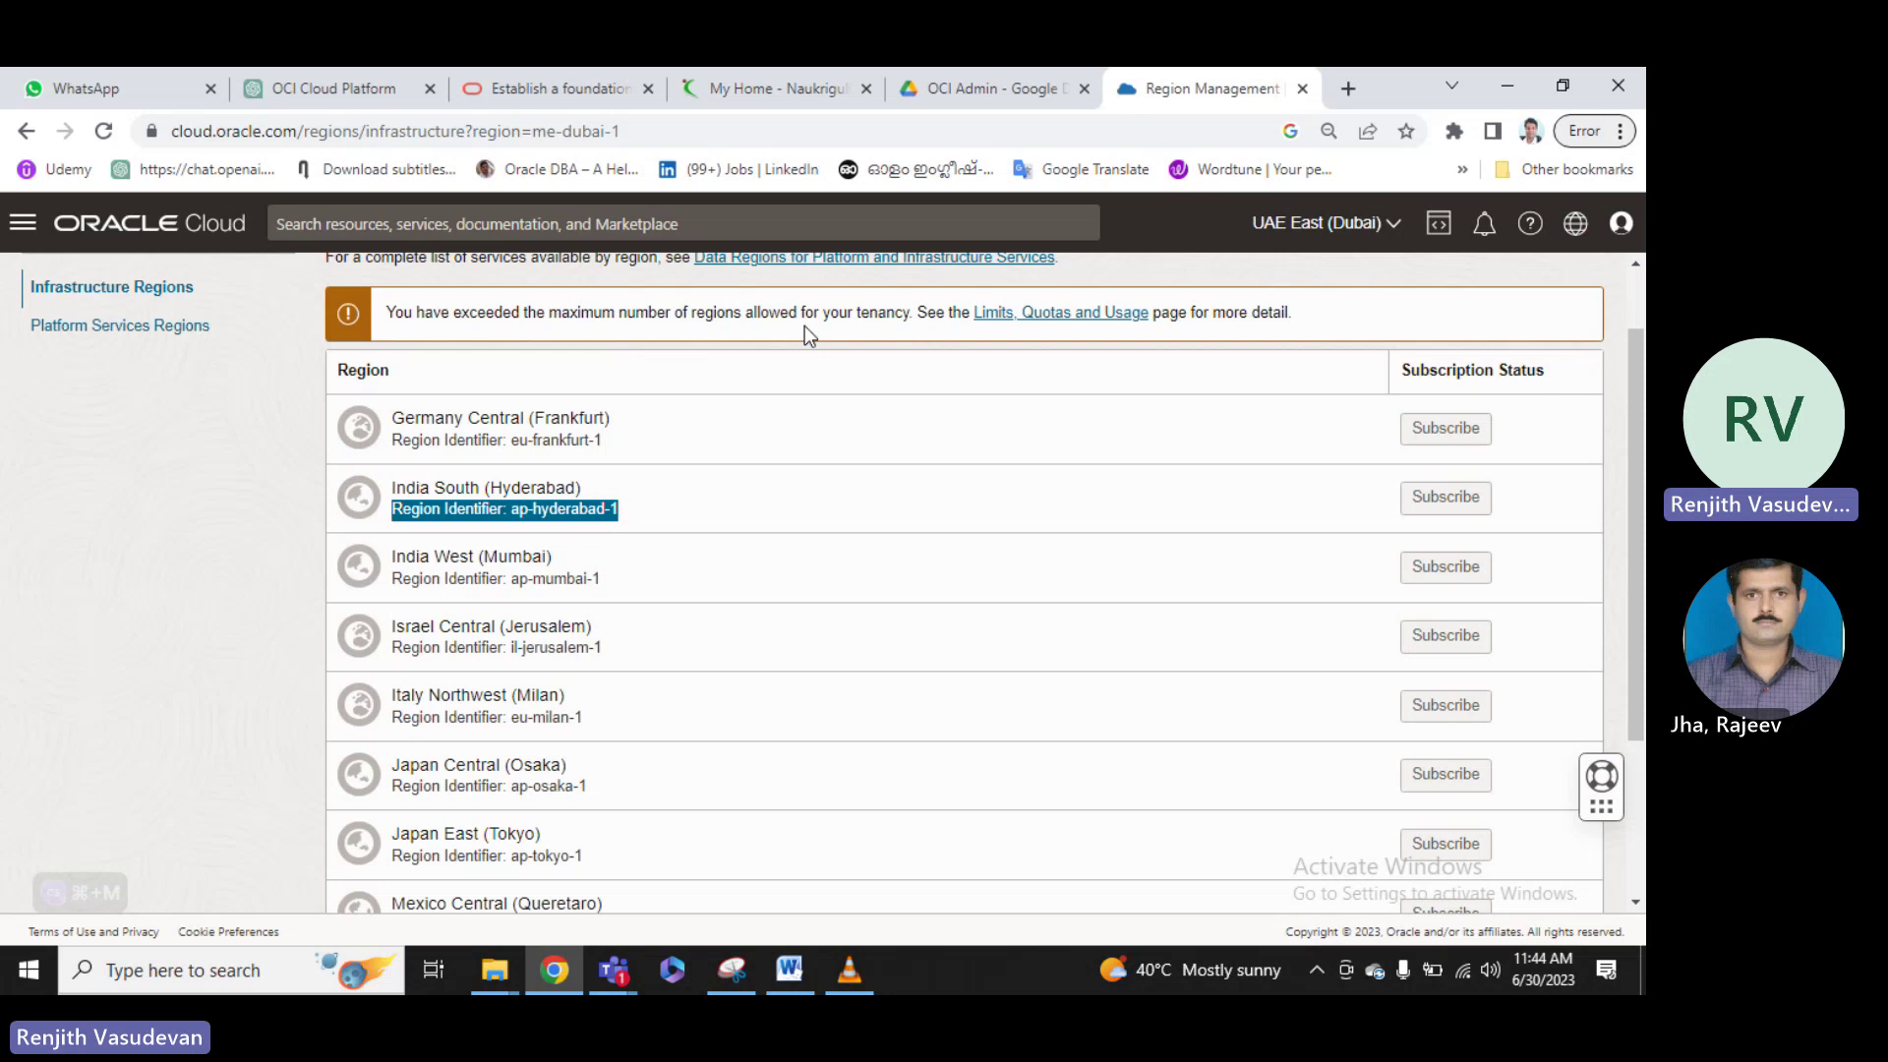
scroll(1105, 379, up, 1)
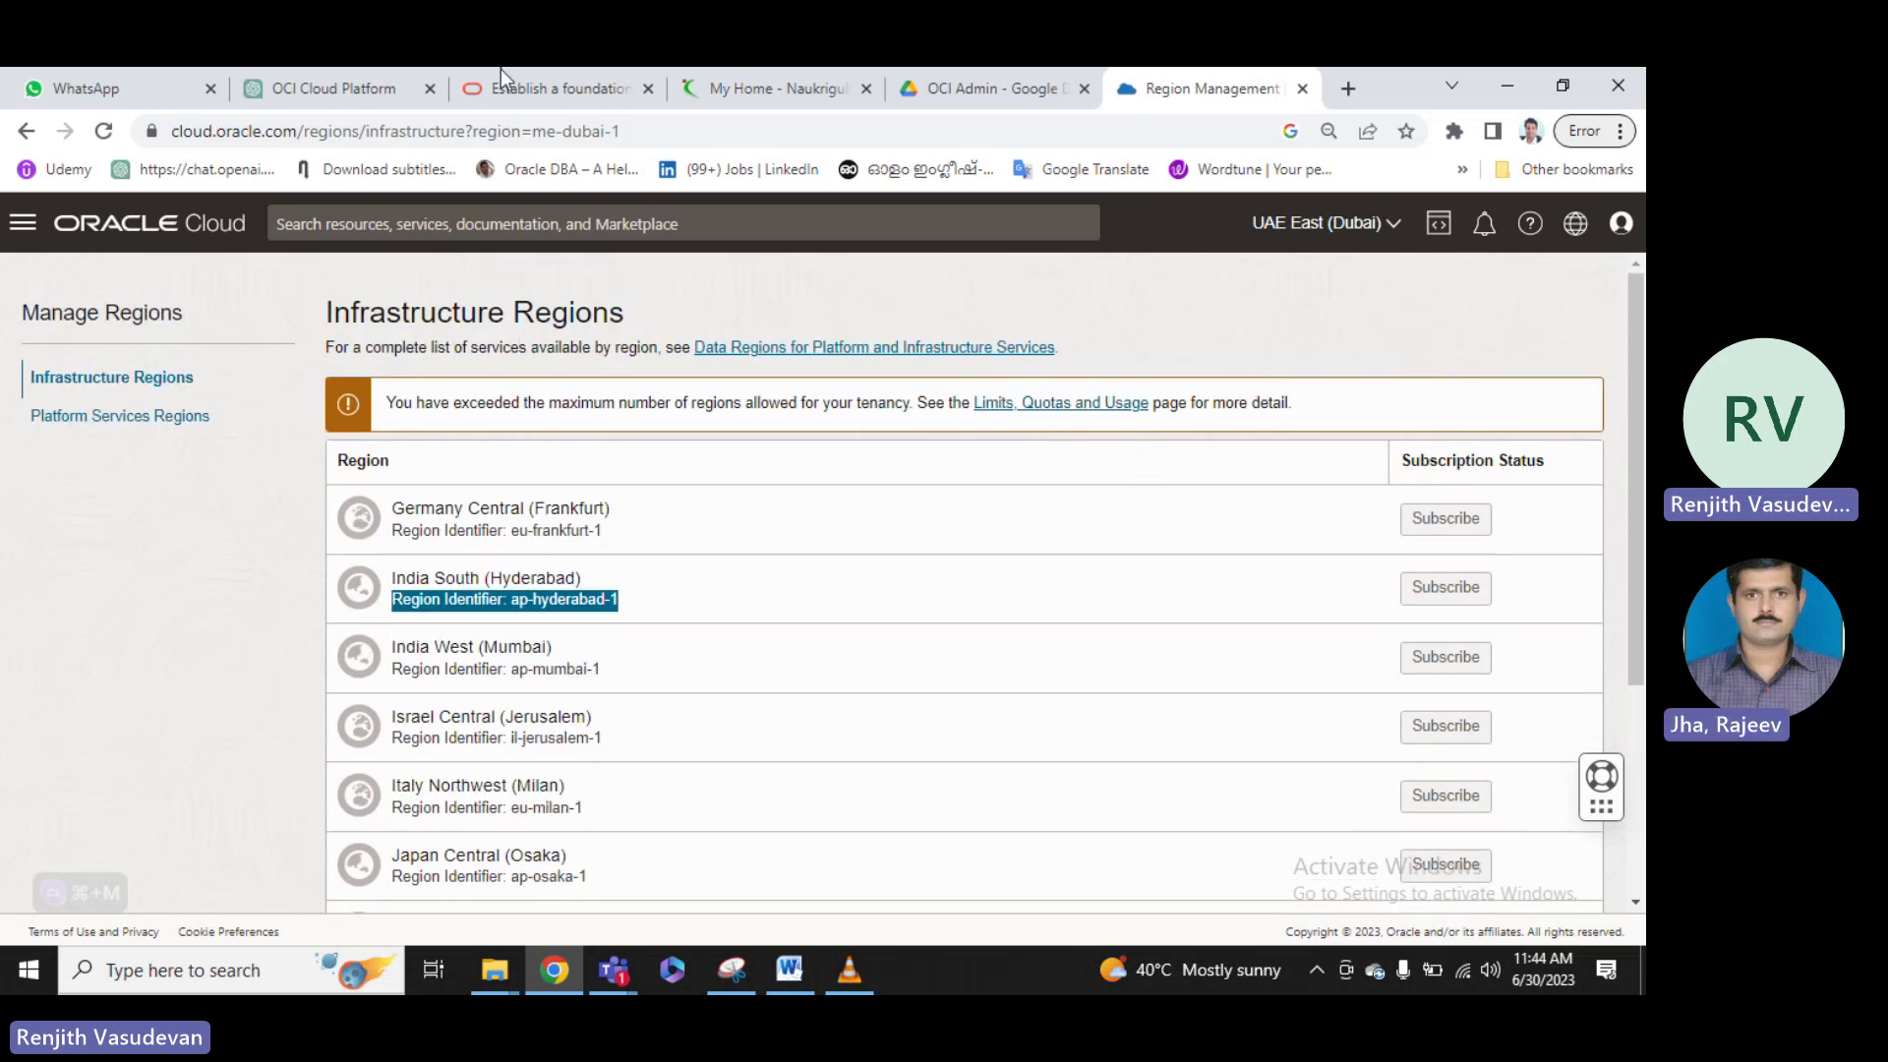
Sign out of the console immediately from the Profile menu.
click(1620, 230)
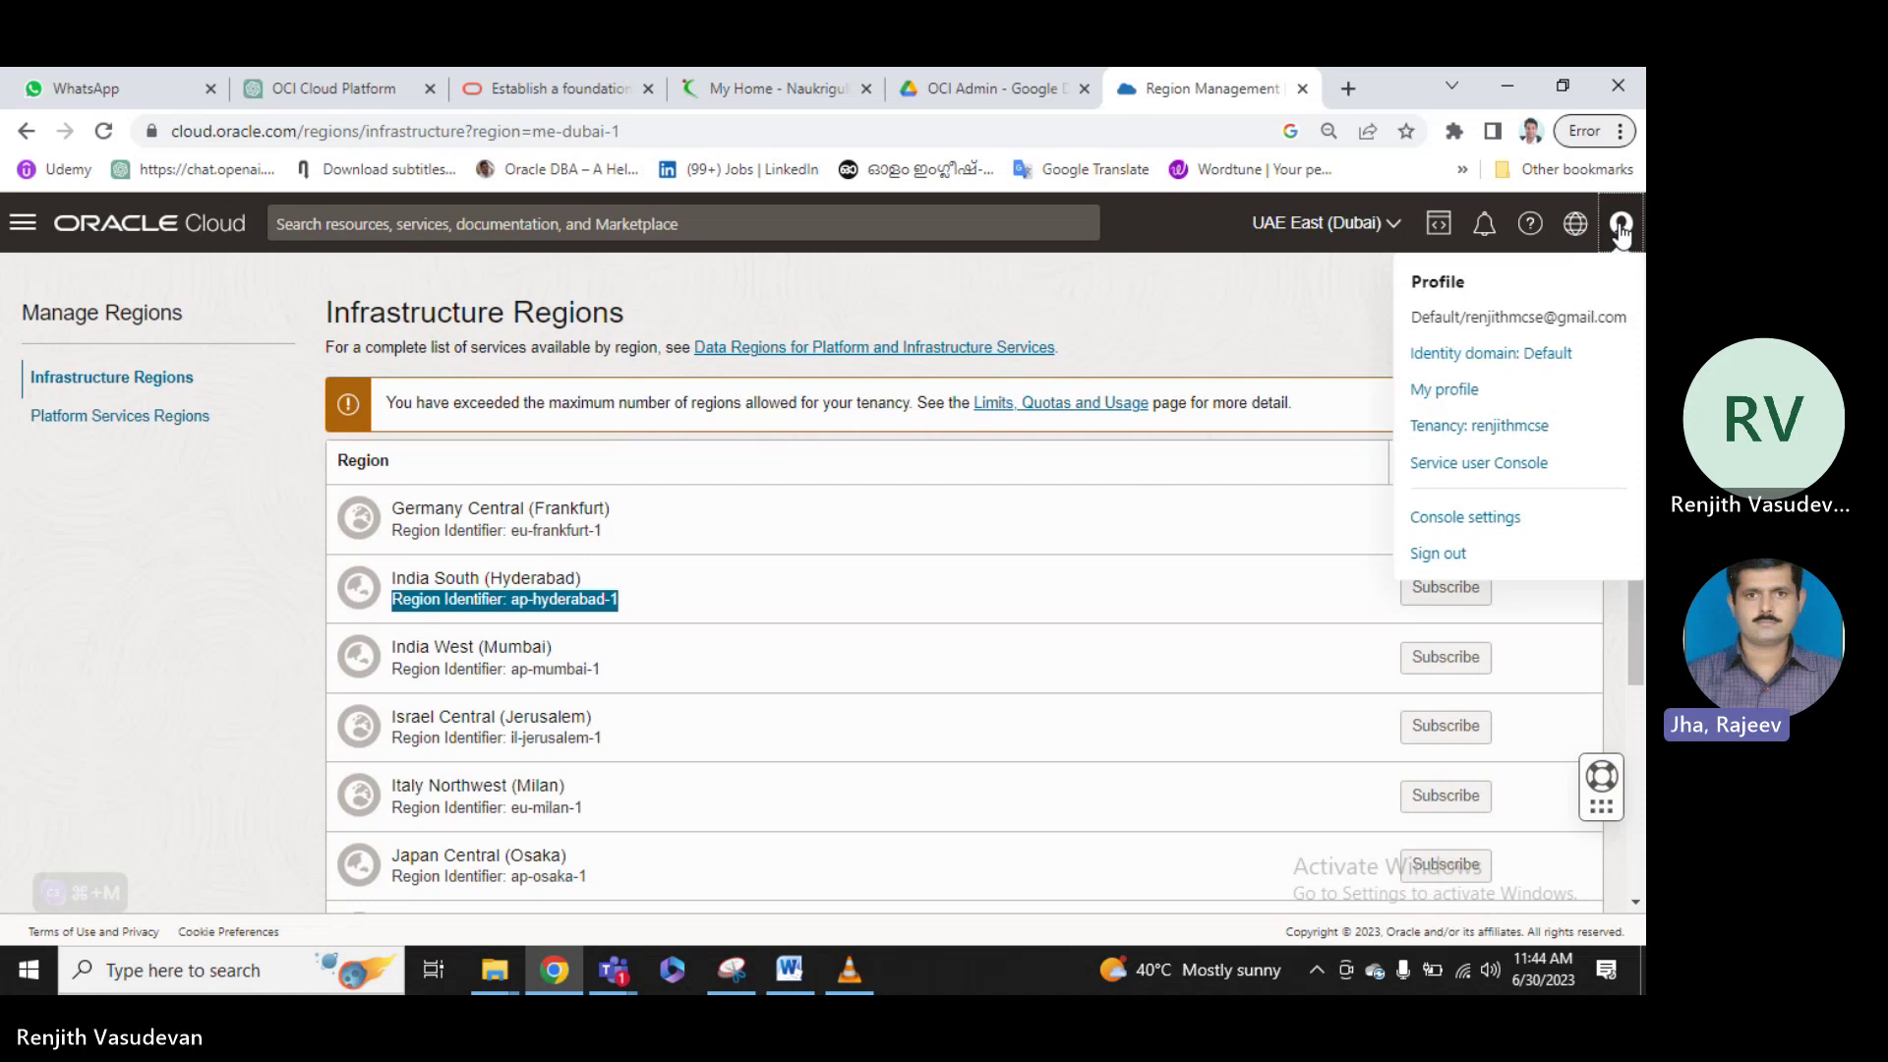
click(1459, 555)
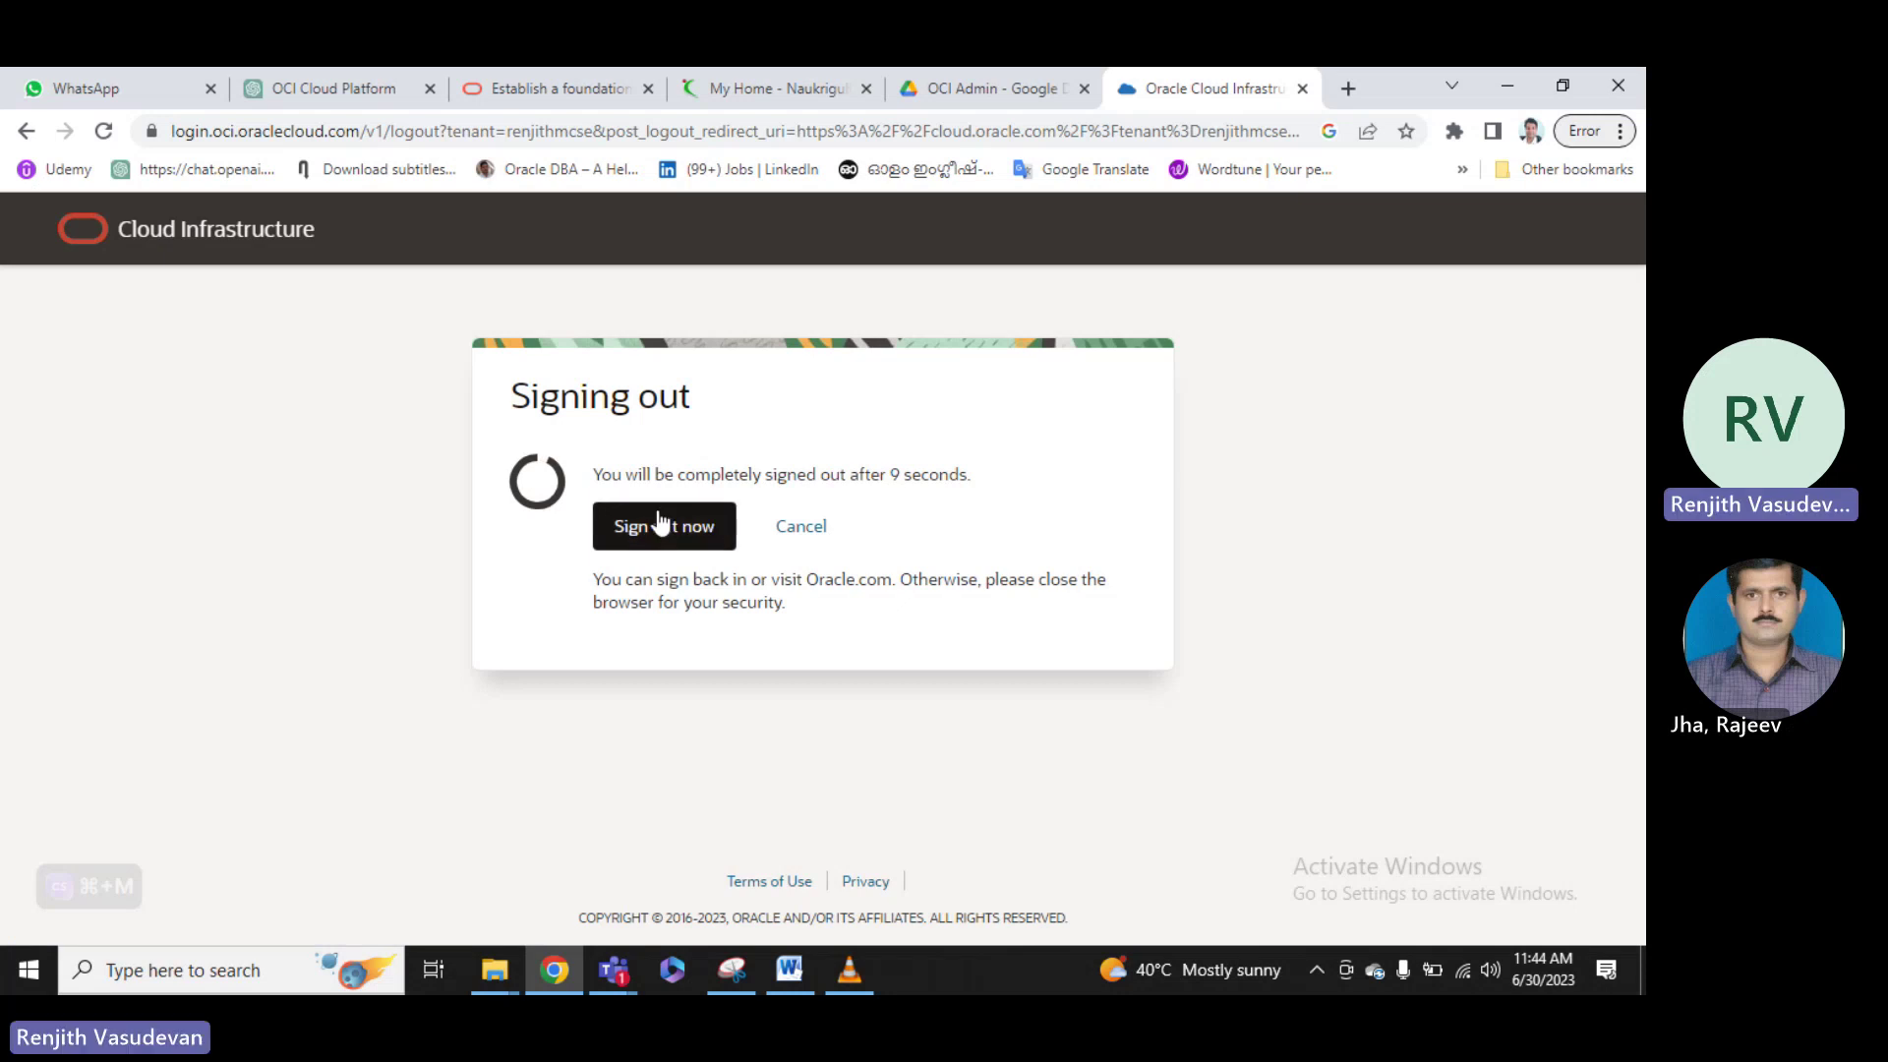
click(686, 532)
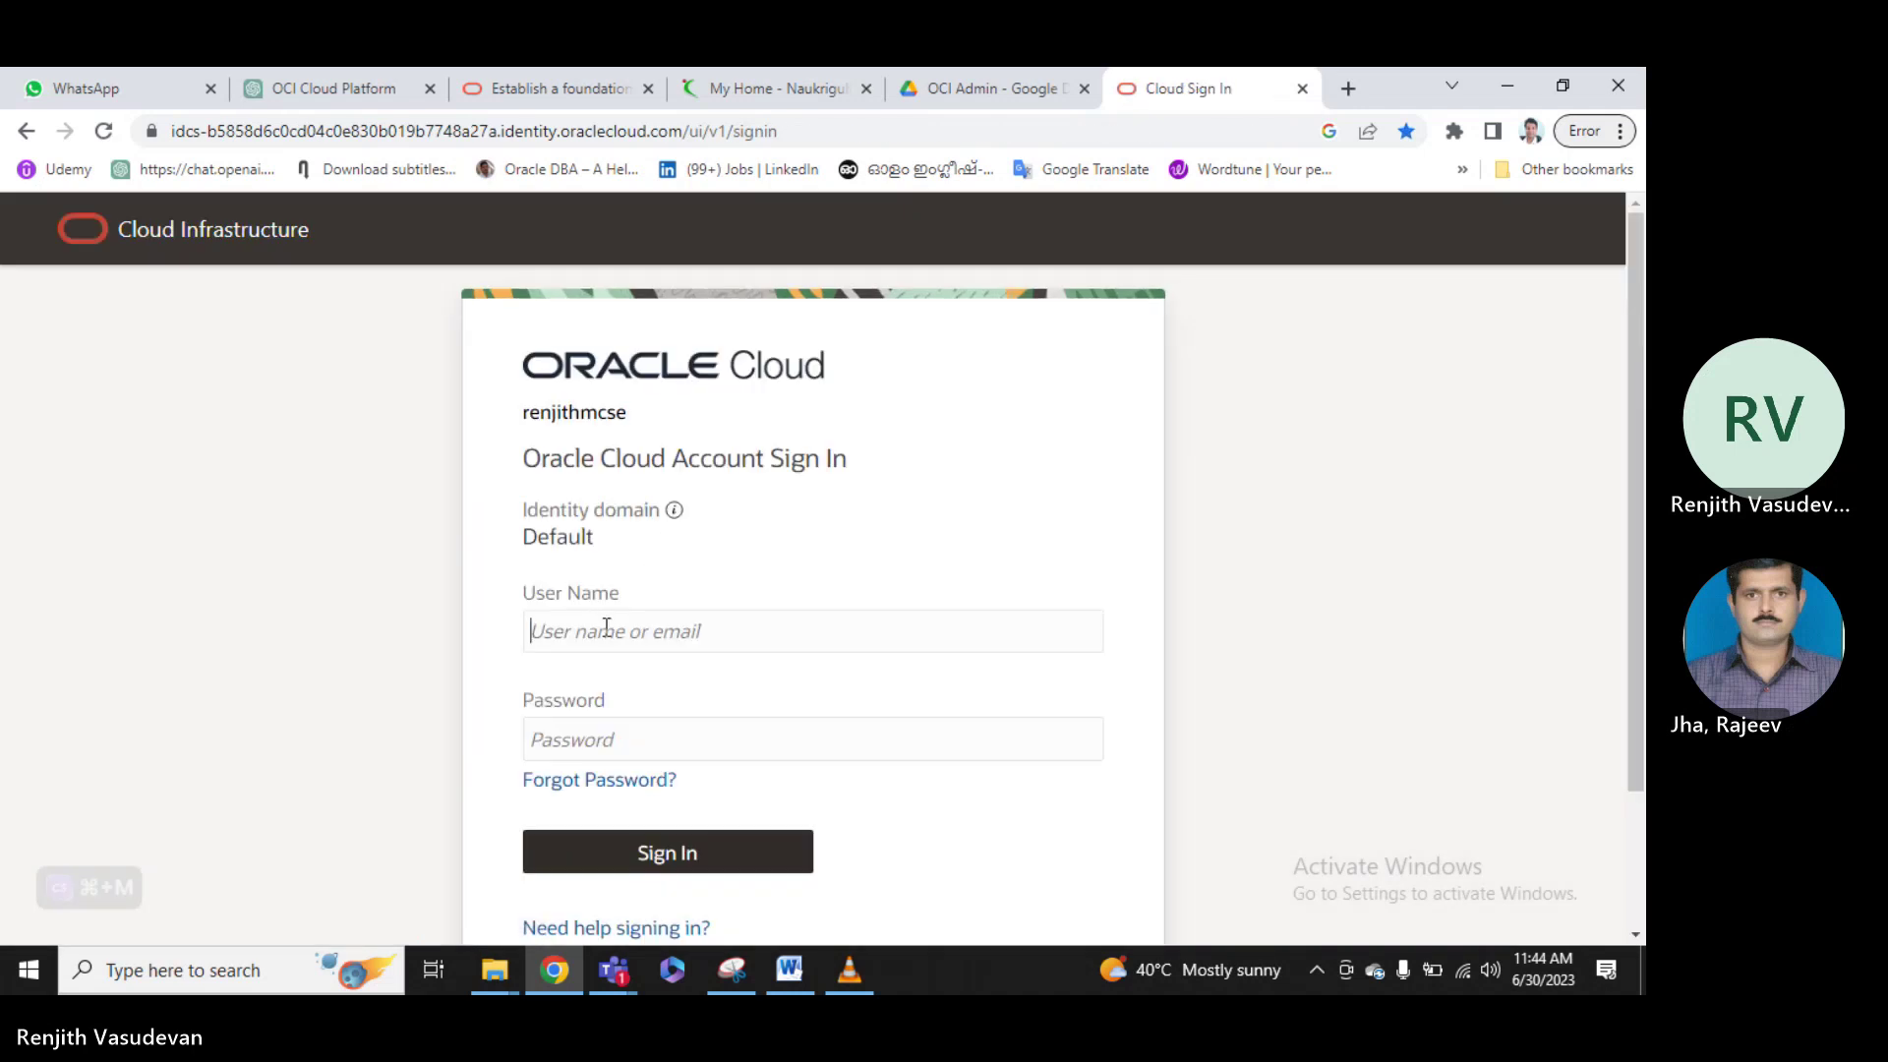
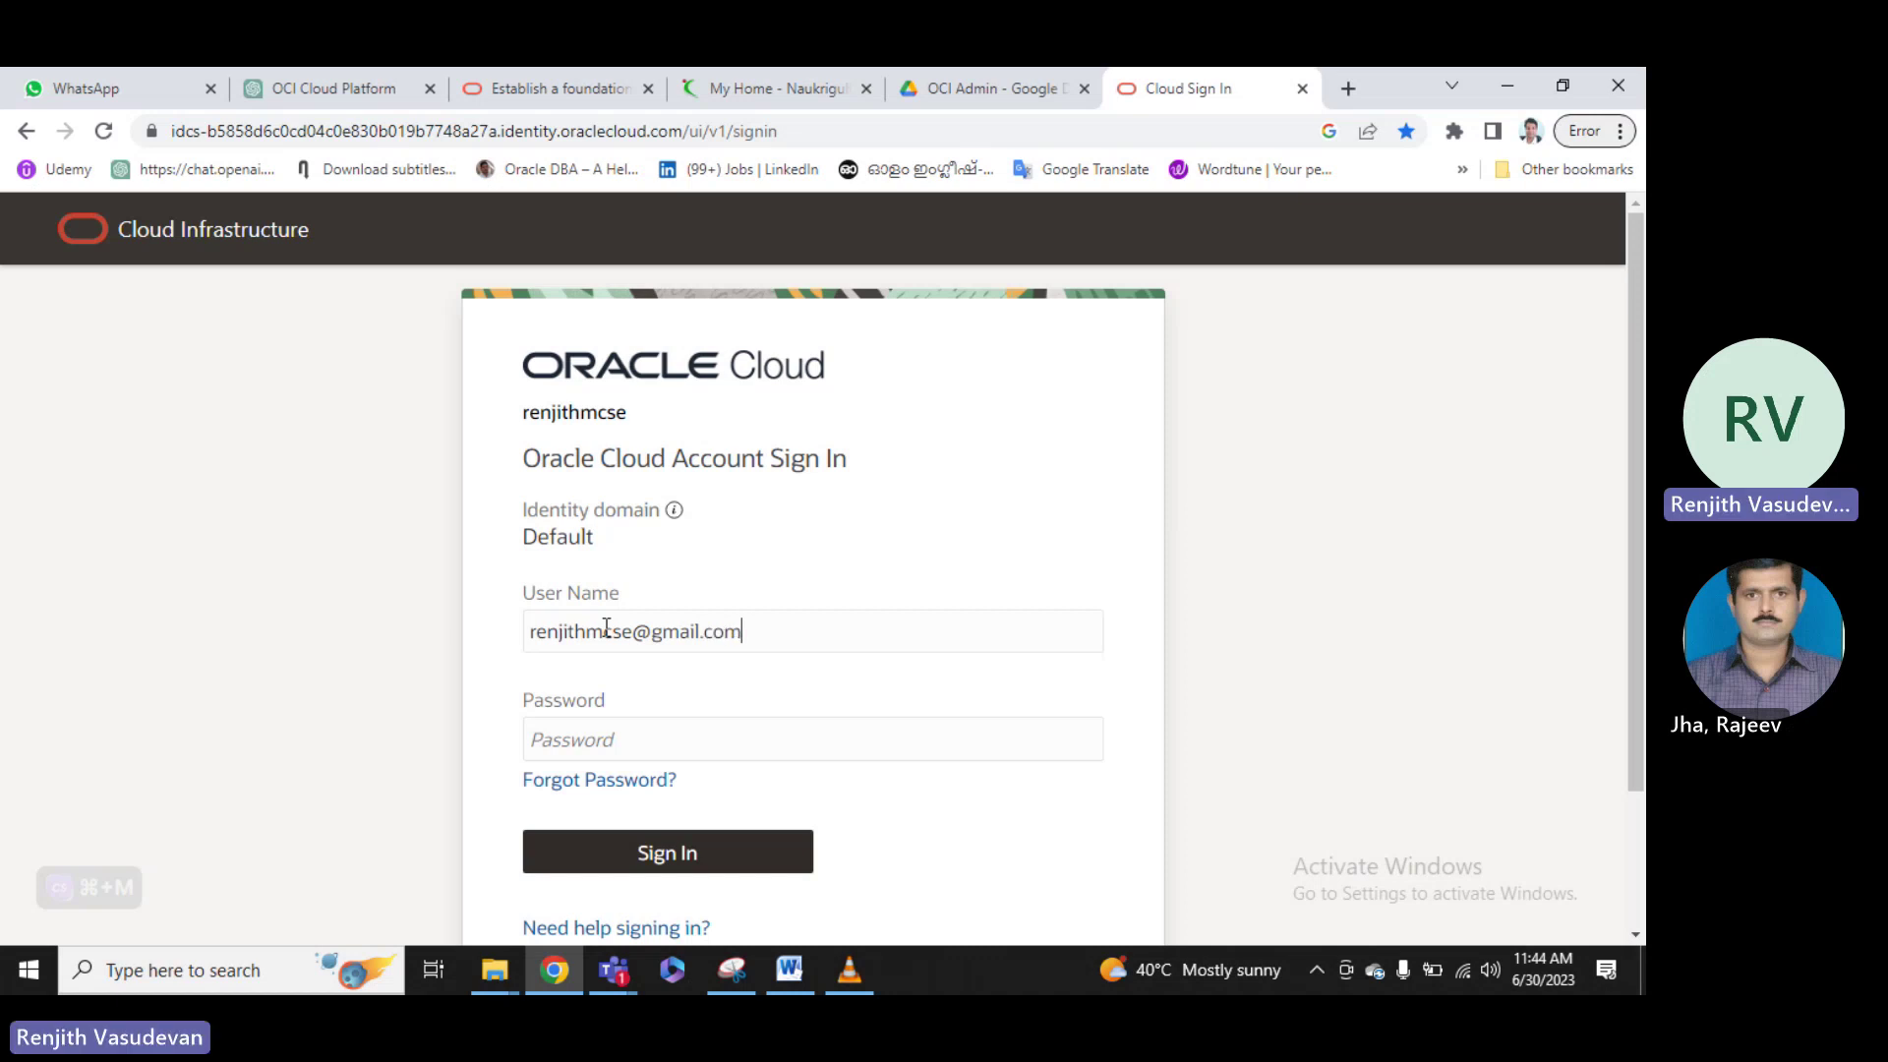
Sign back in with the account e-mail and password.
key(Tab)
text(r)
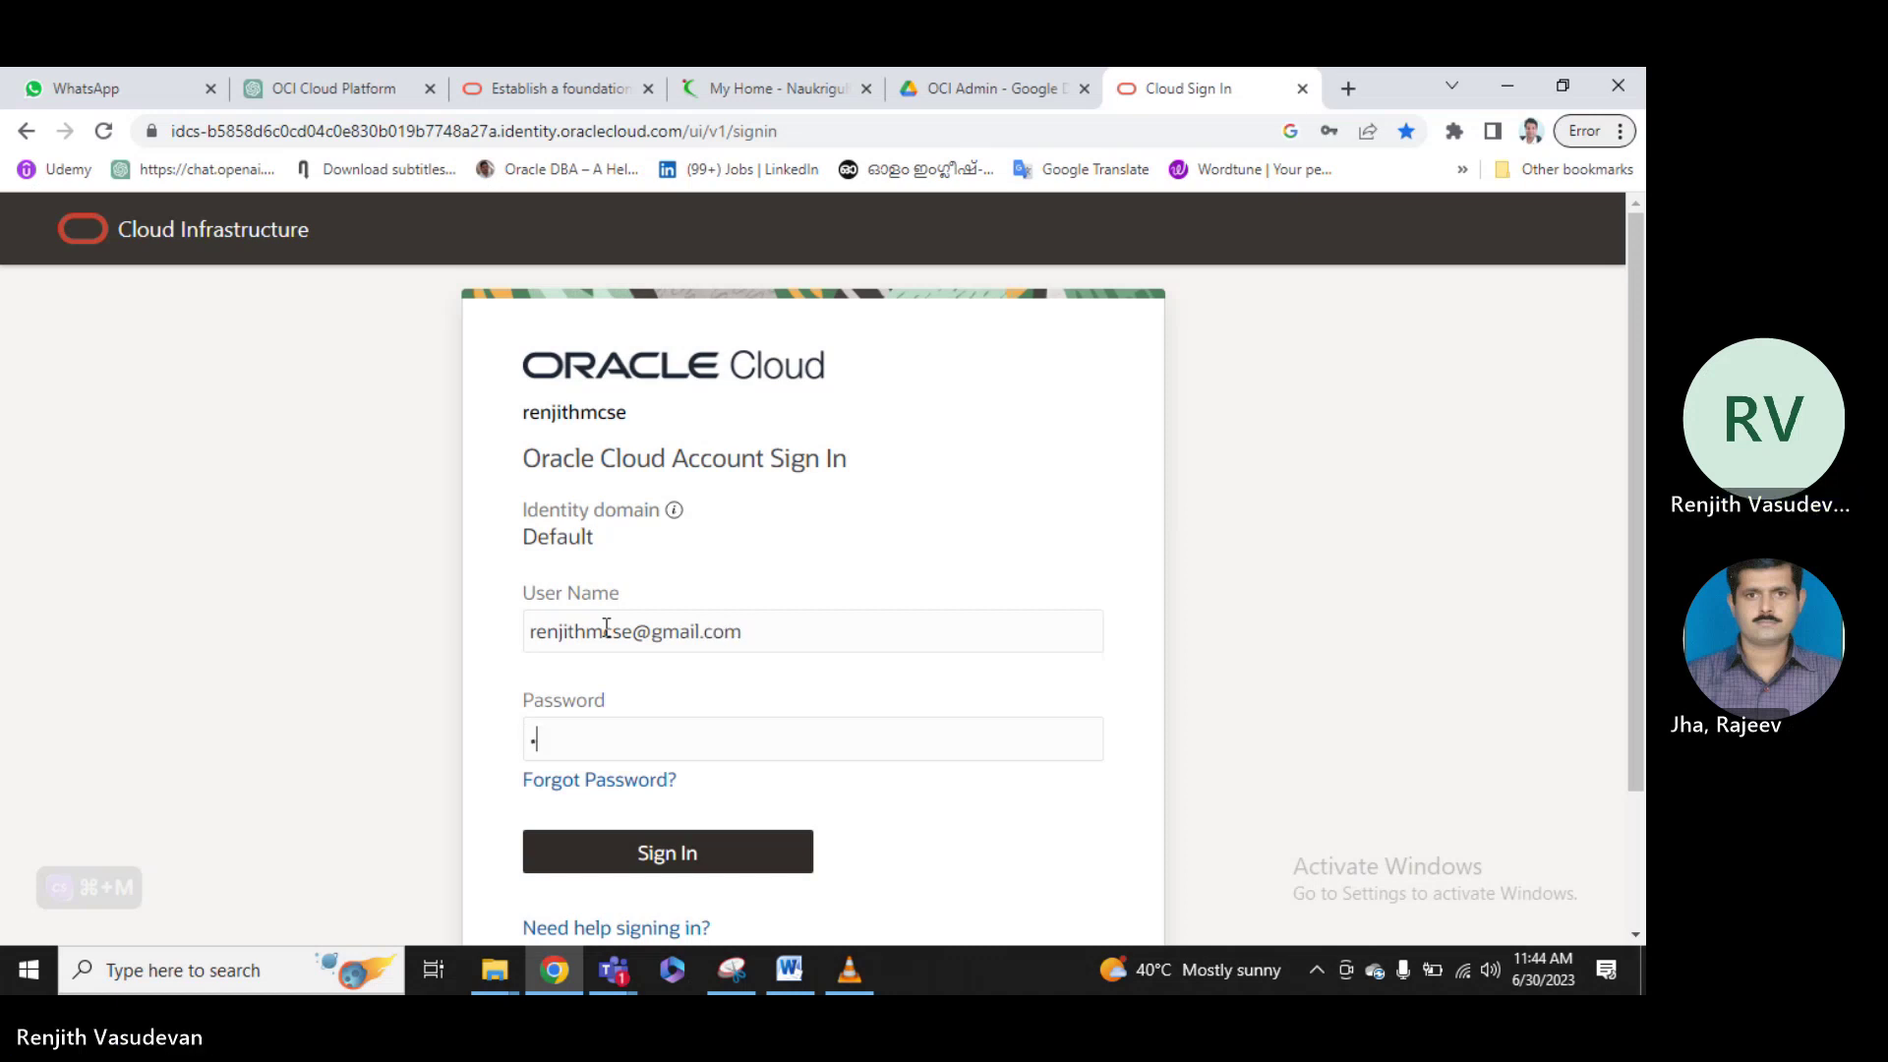
text(********)
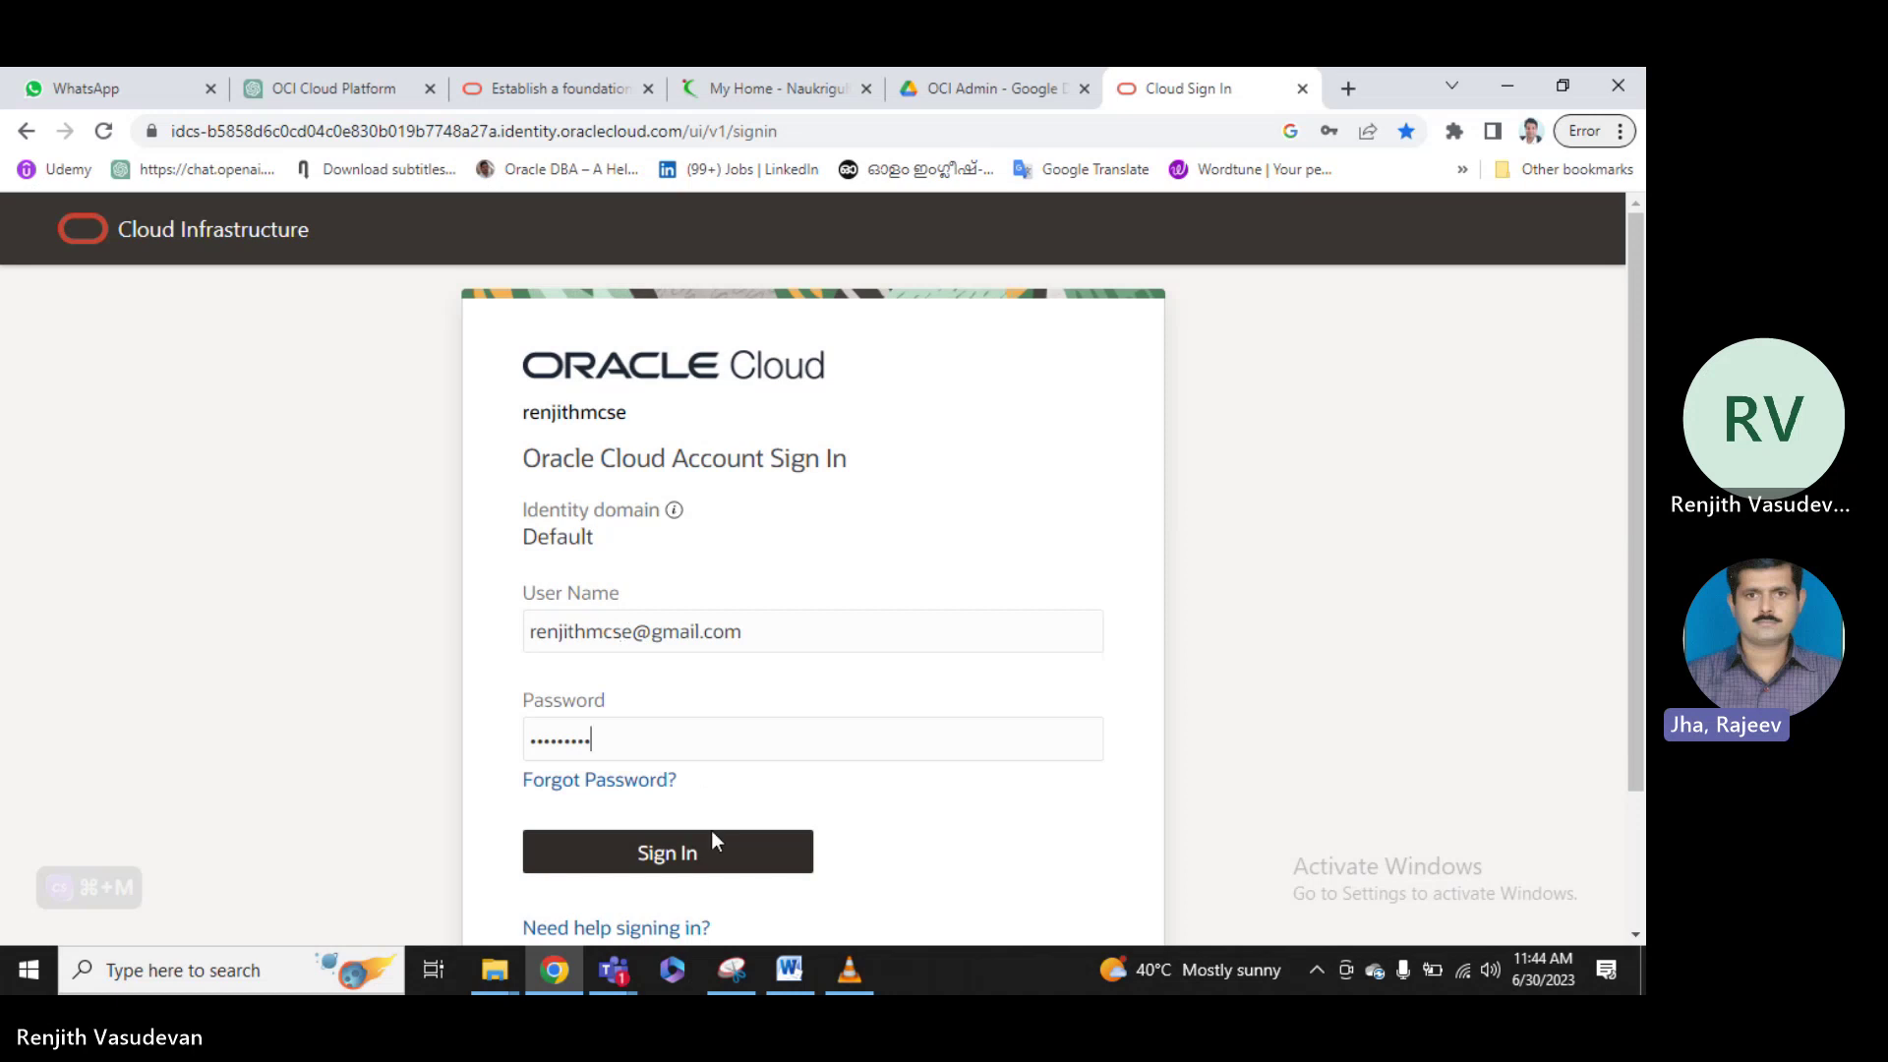
click(712, 842)
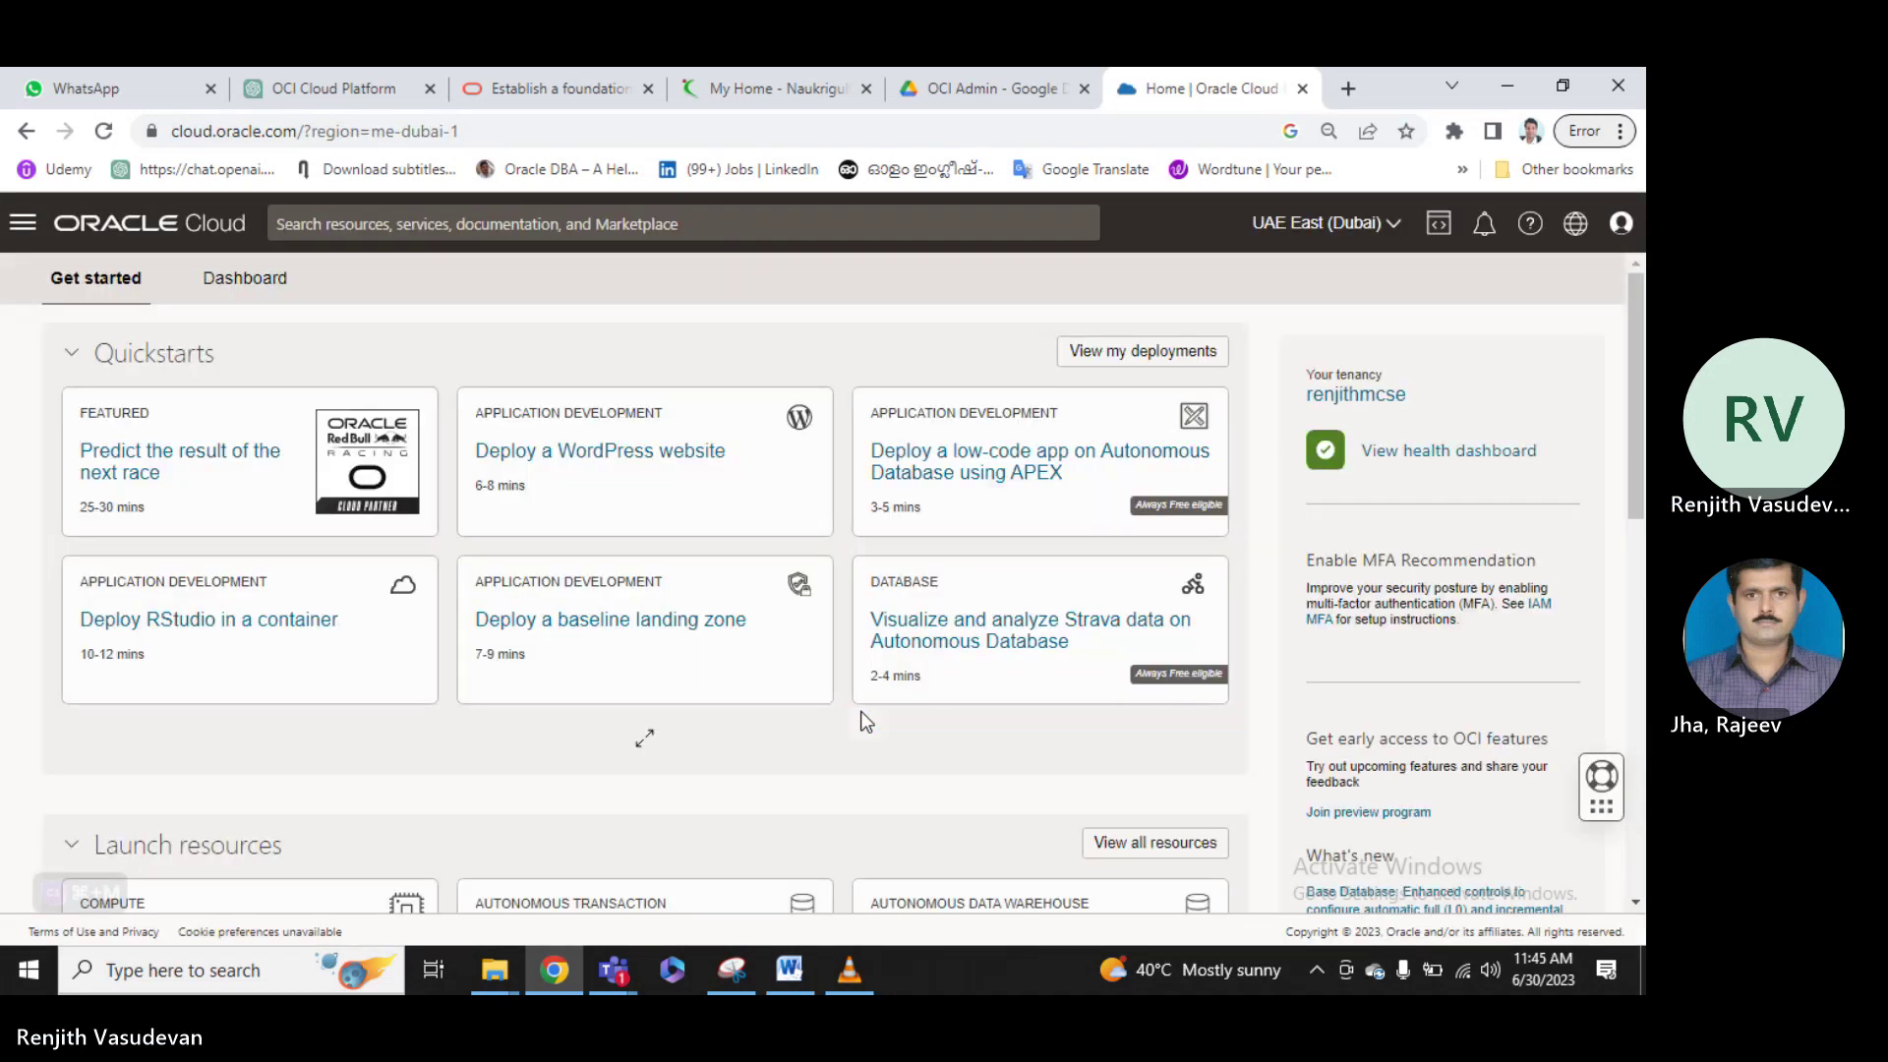
Dismiss the free-trial notice and open Storage > Buckets.
click(26, 226)
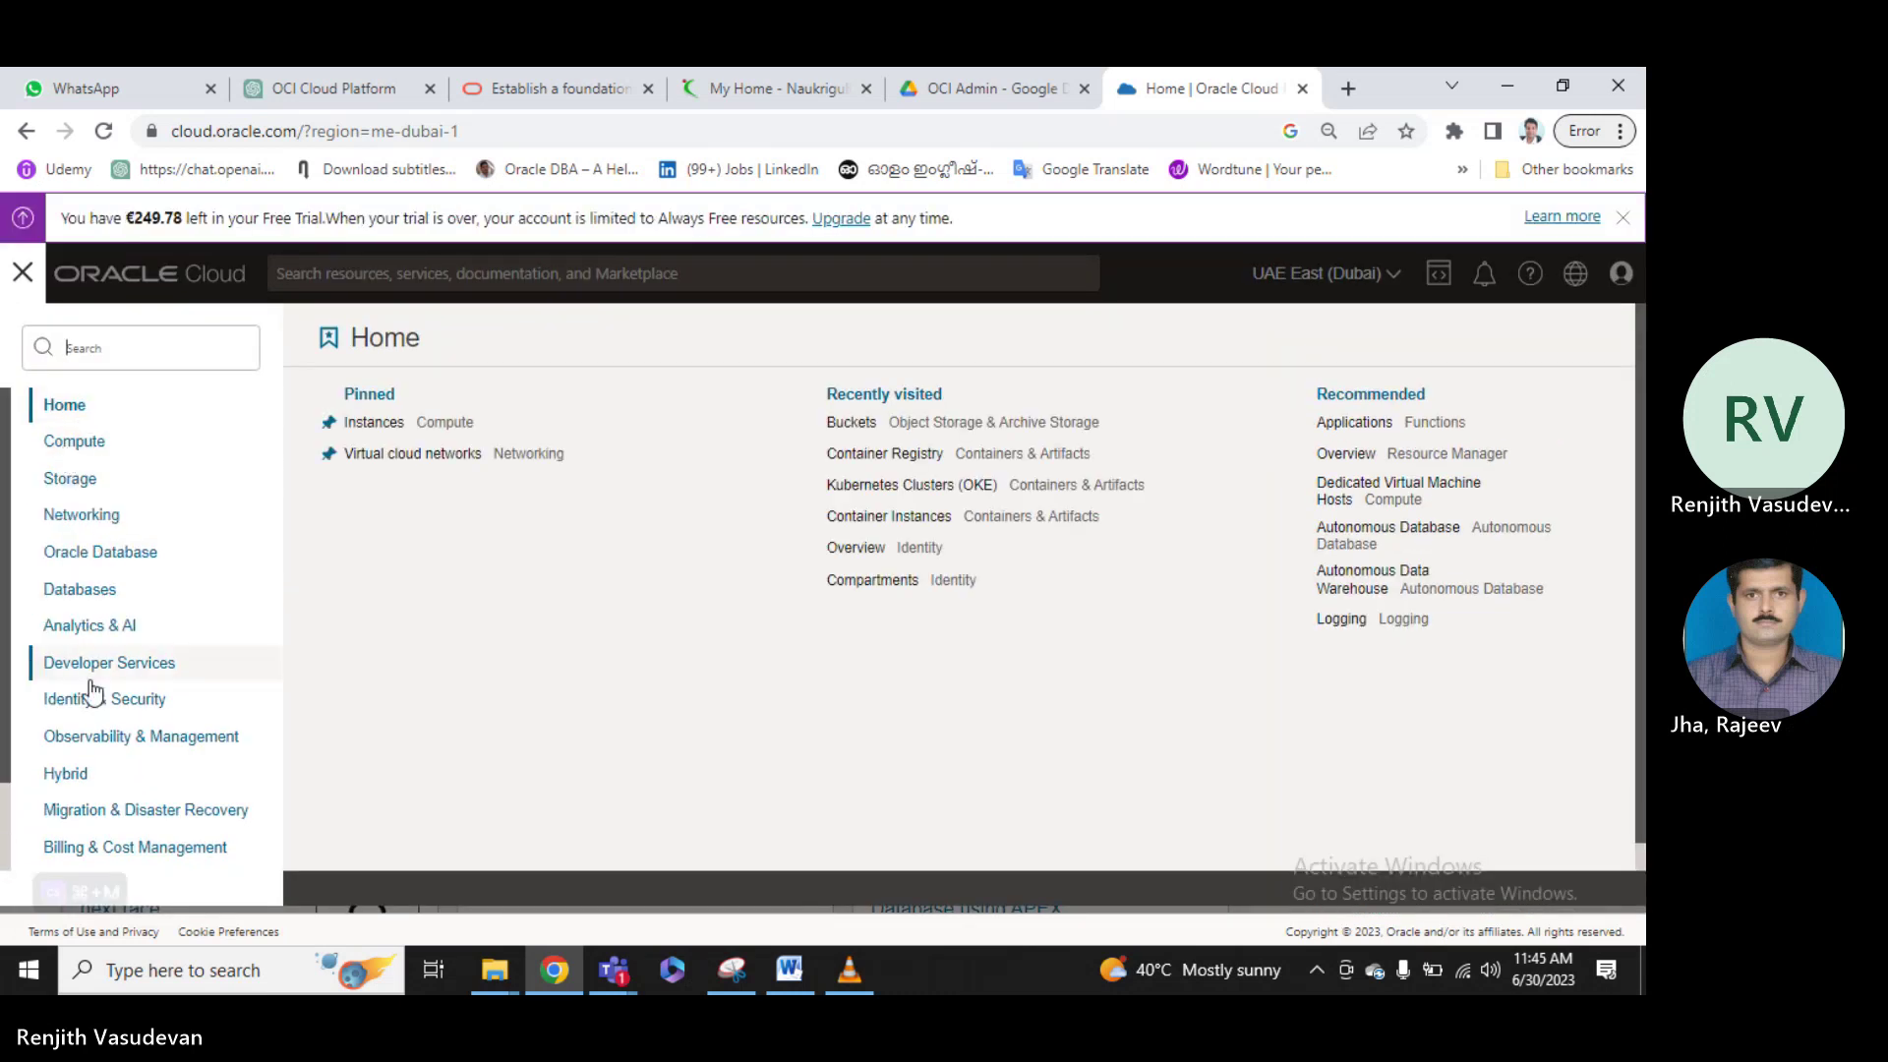
click(85, 490)
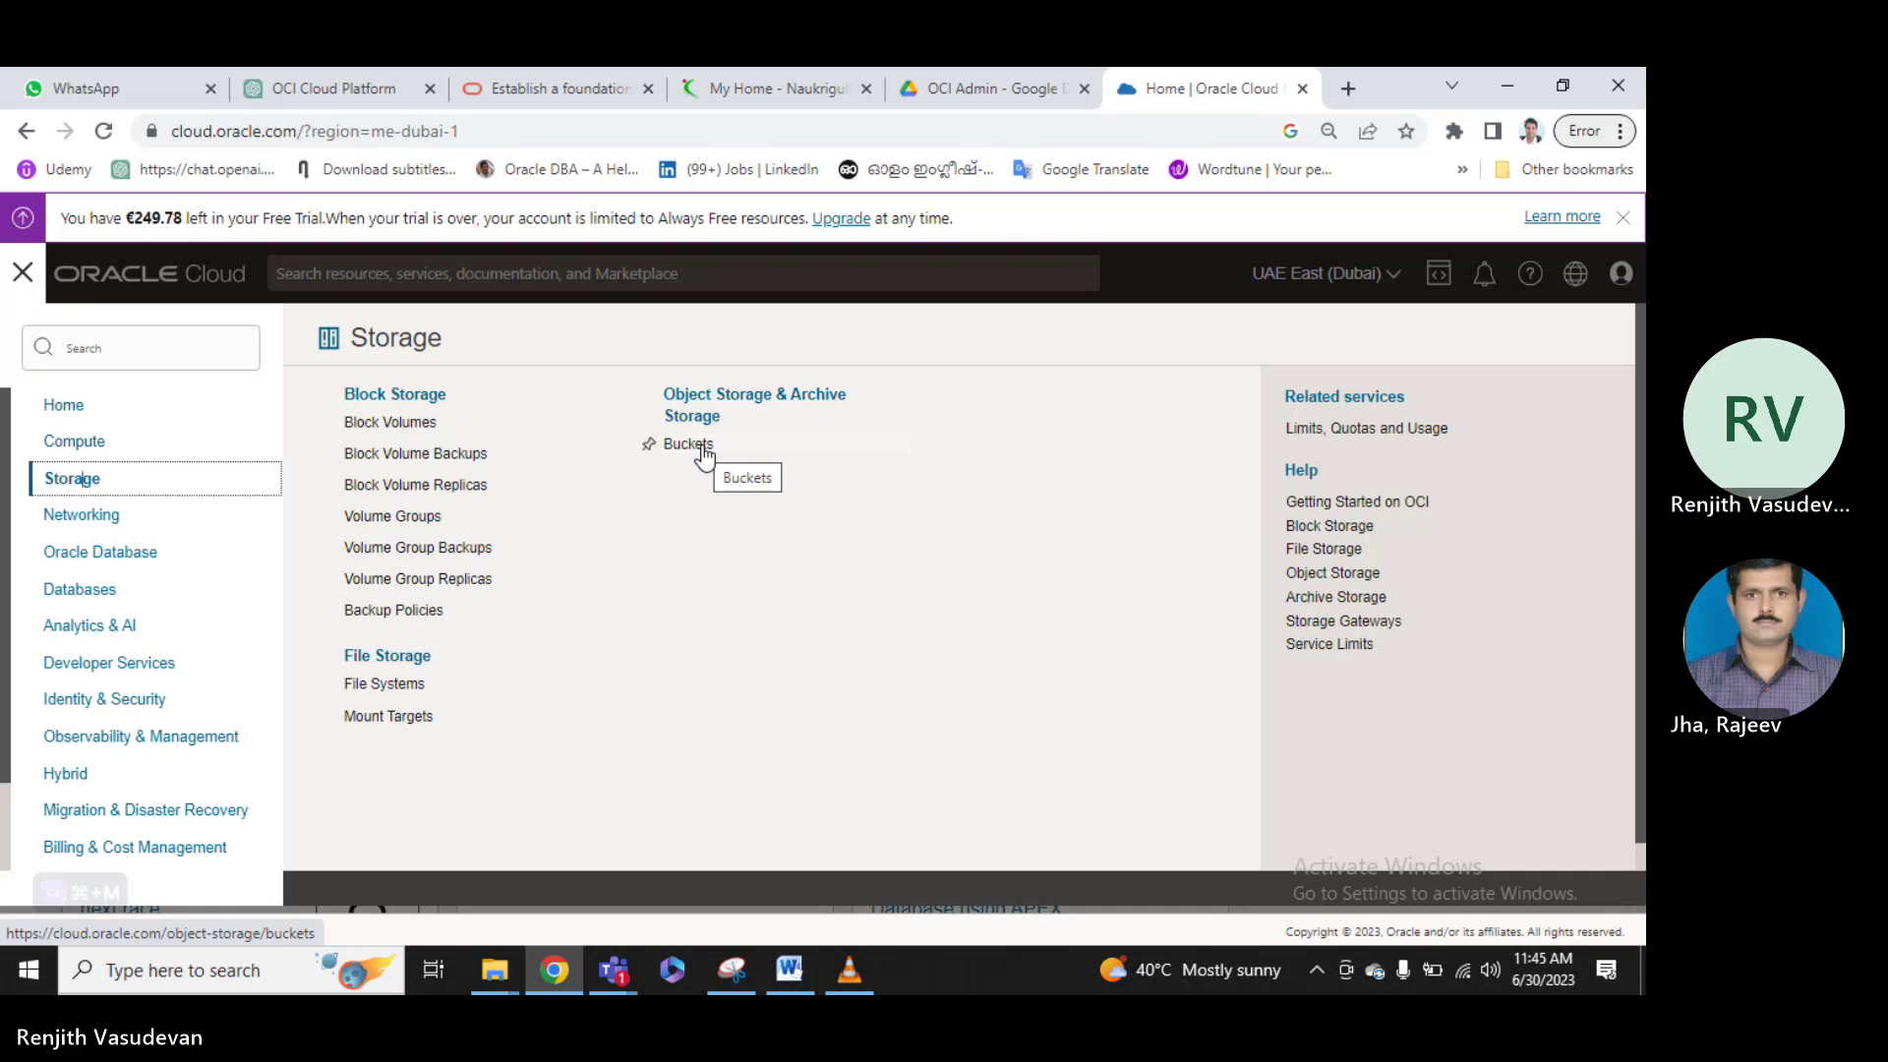
click(1623, 217)
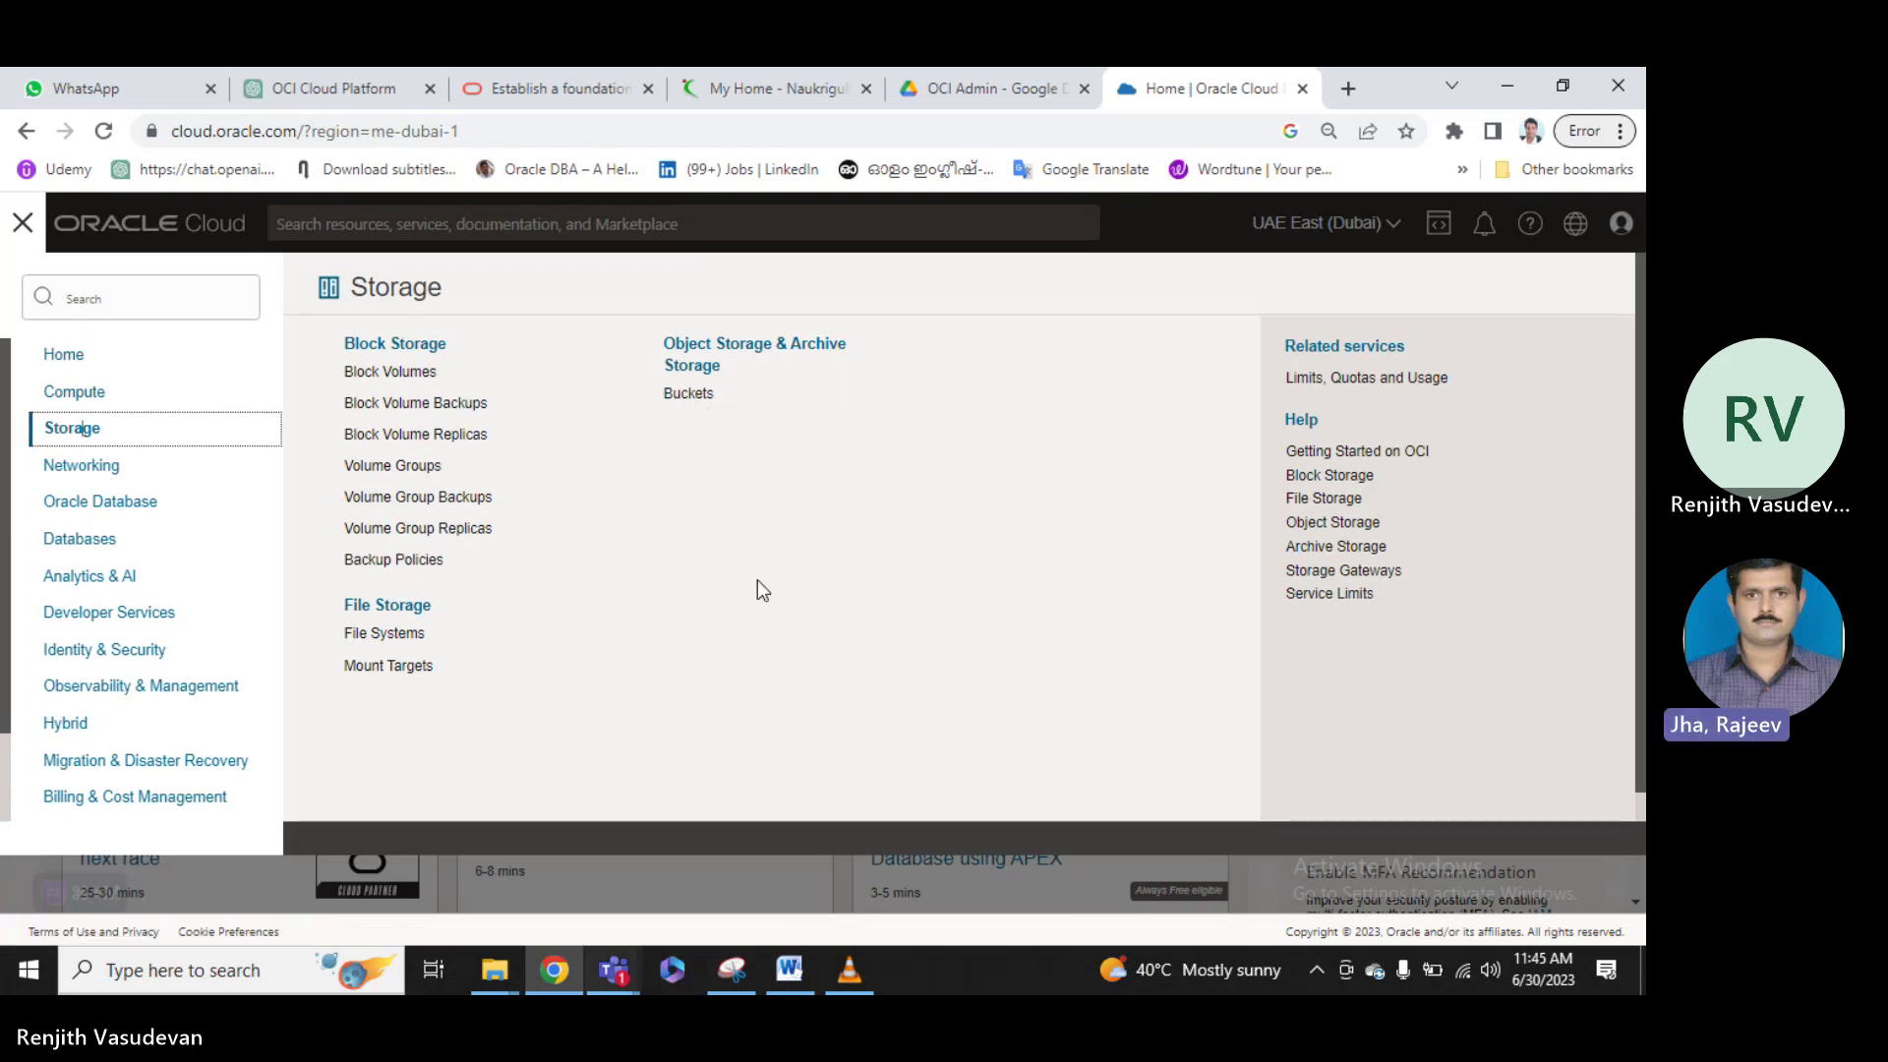
click(688, 394)
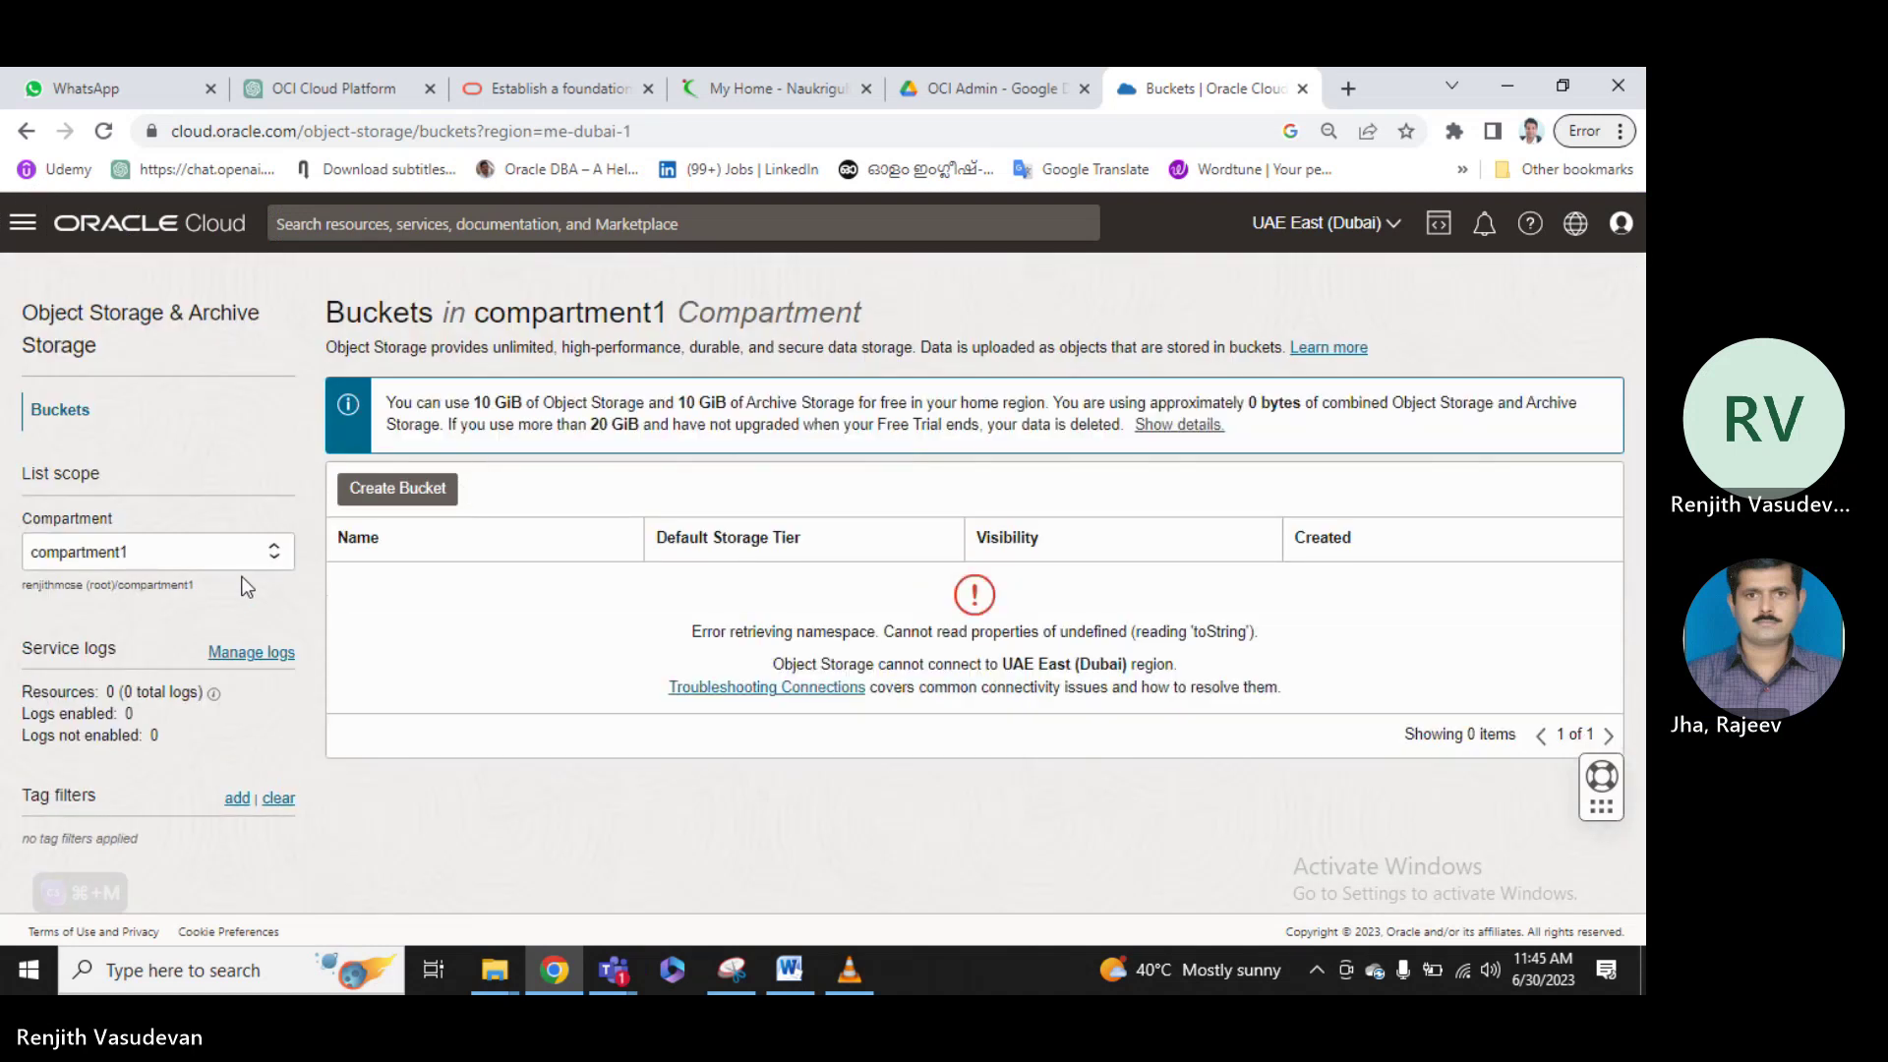
Switch to compartment2, dismiss the security notification, and open Troubleshooting Connections.
click(274, 556)
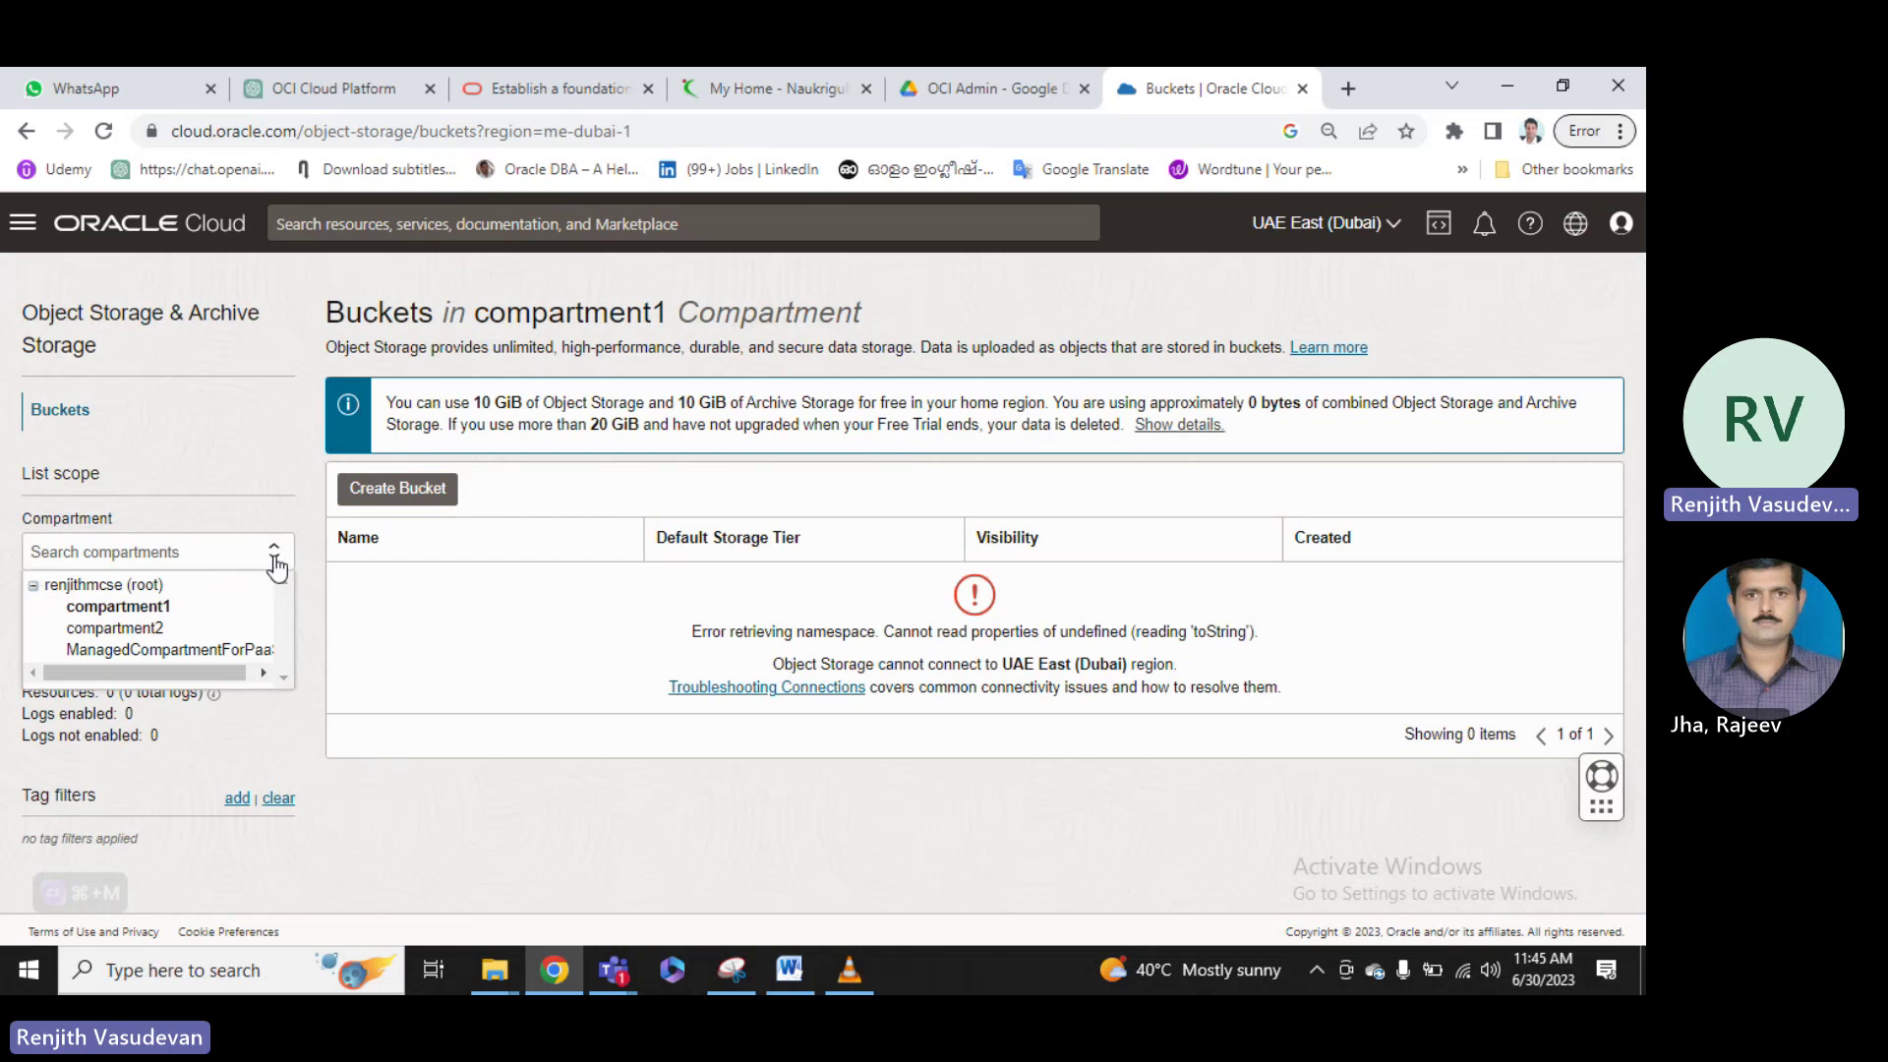
click(149, 628)
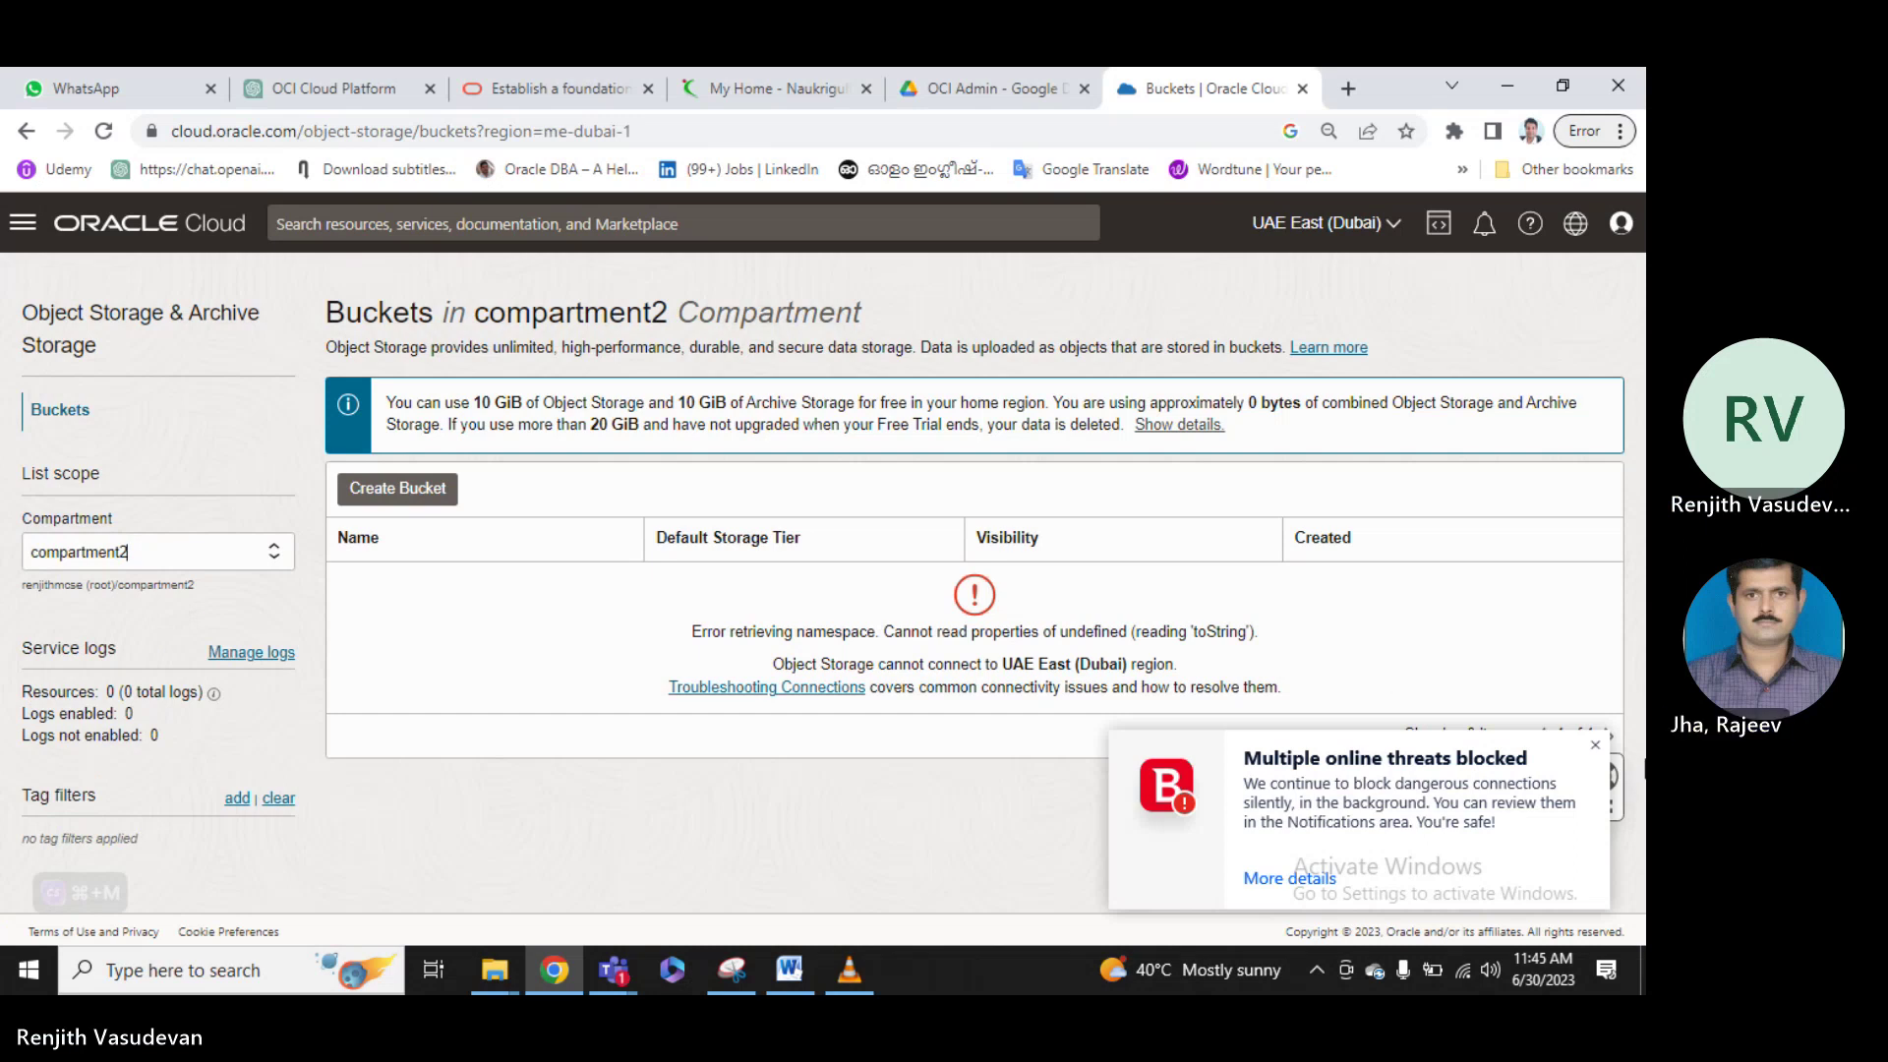
click(1595, 745)
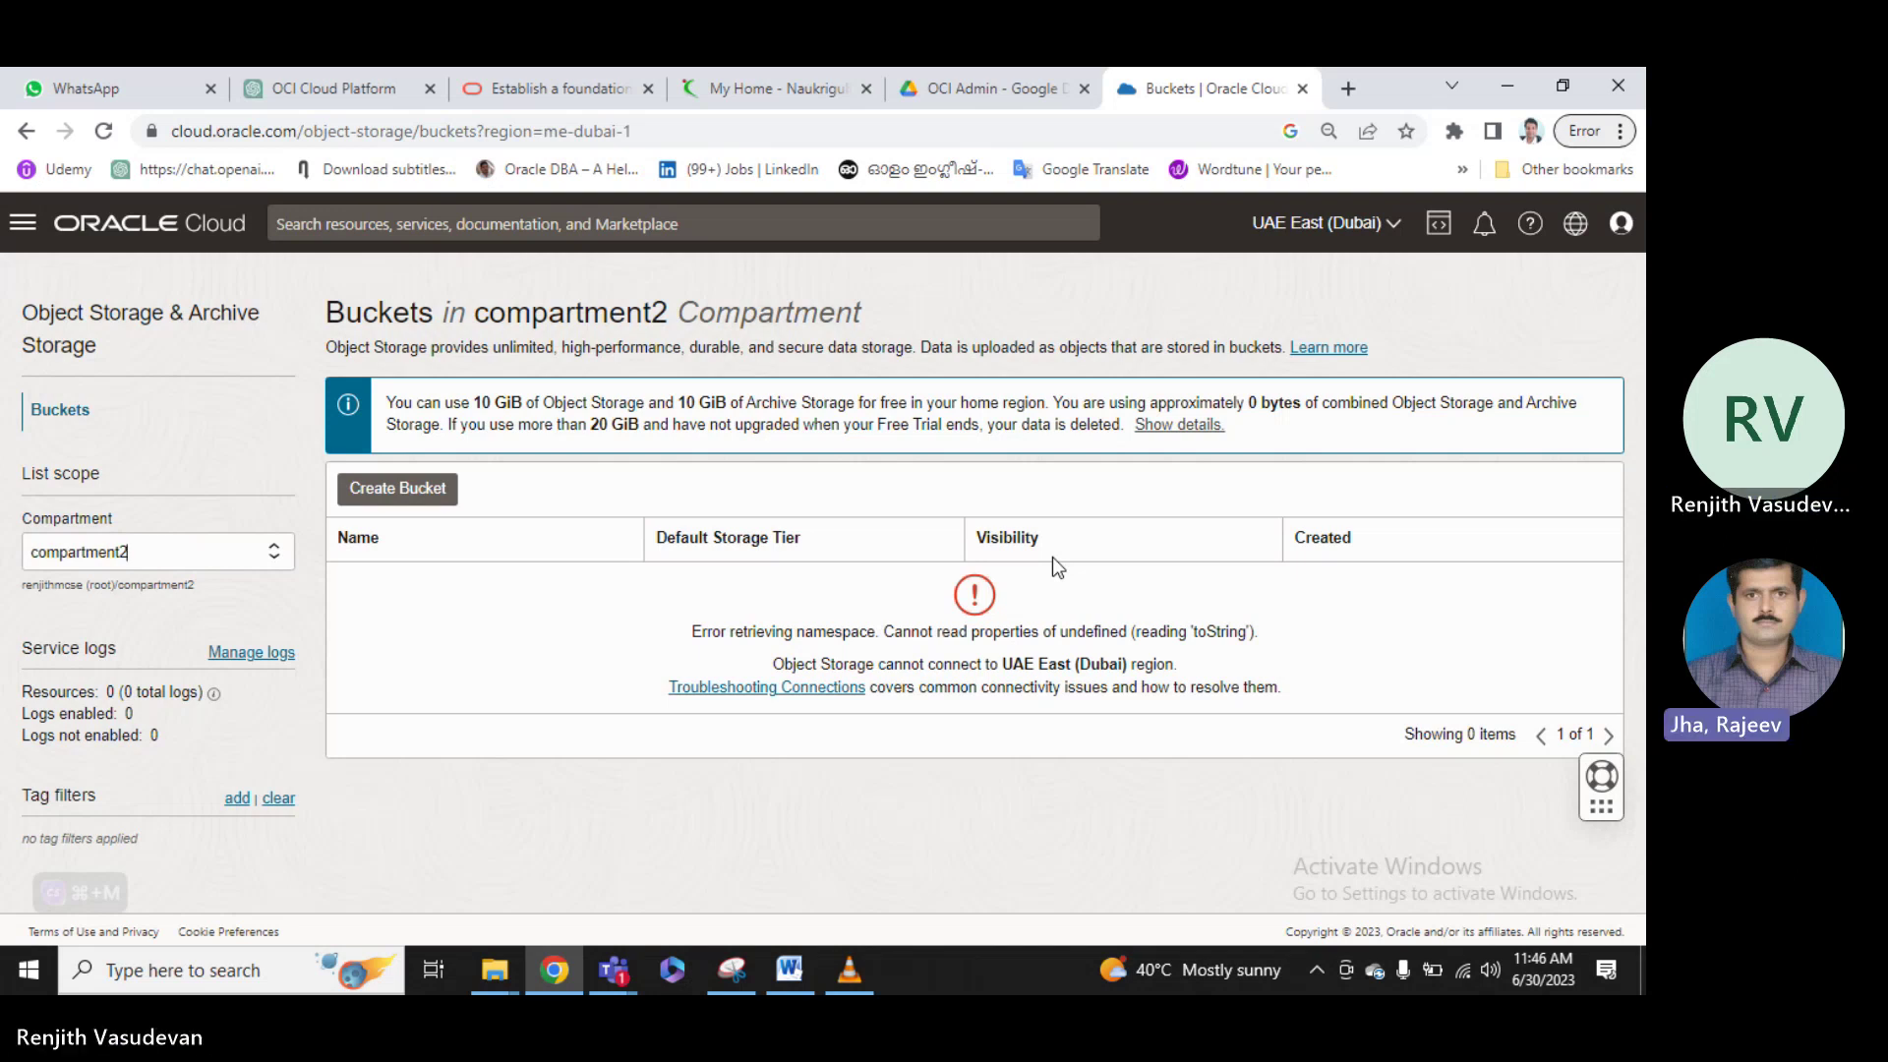
click(834, 688)
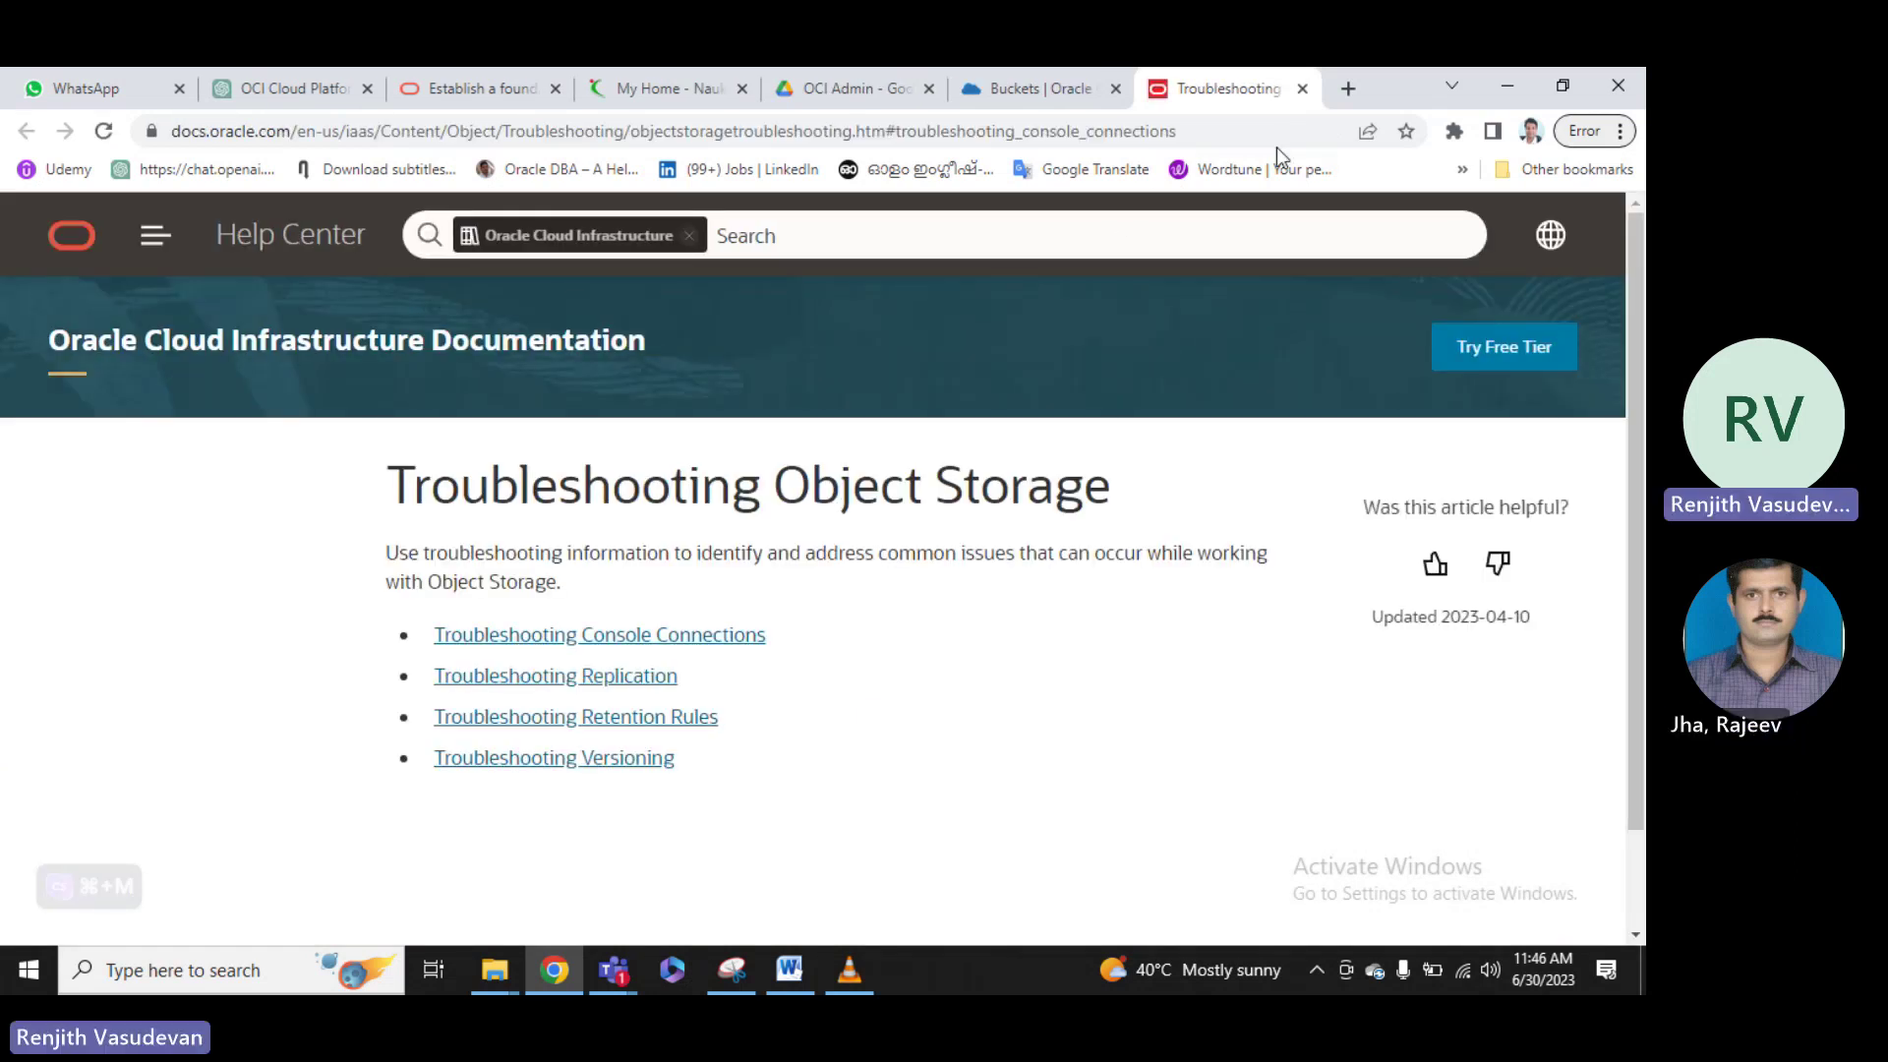
Close the Troubleshooting tab and bring the Teams meeting window back to the front.
click(1300, 89)
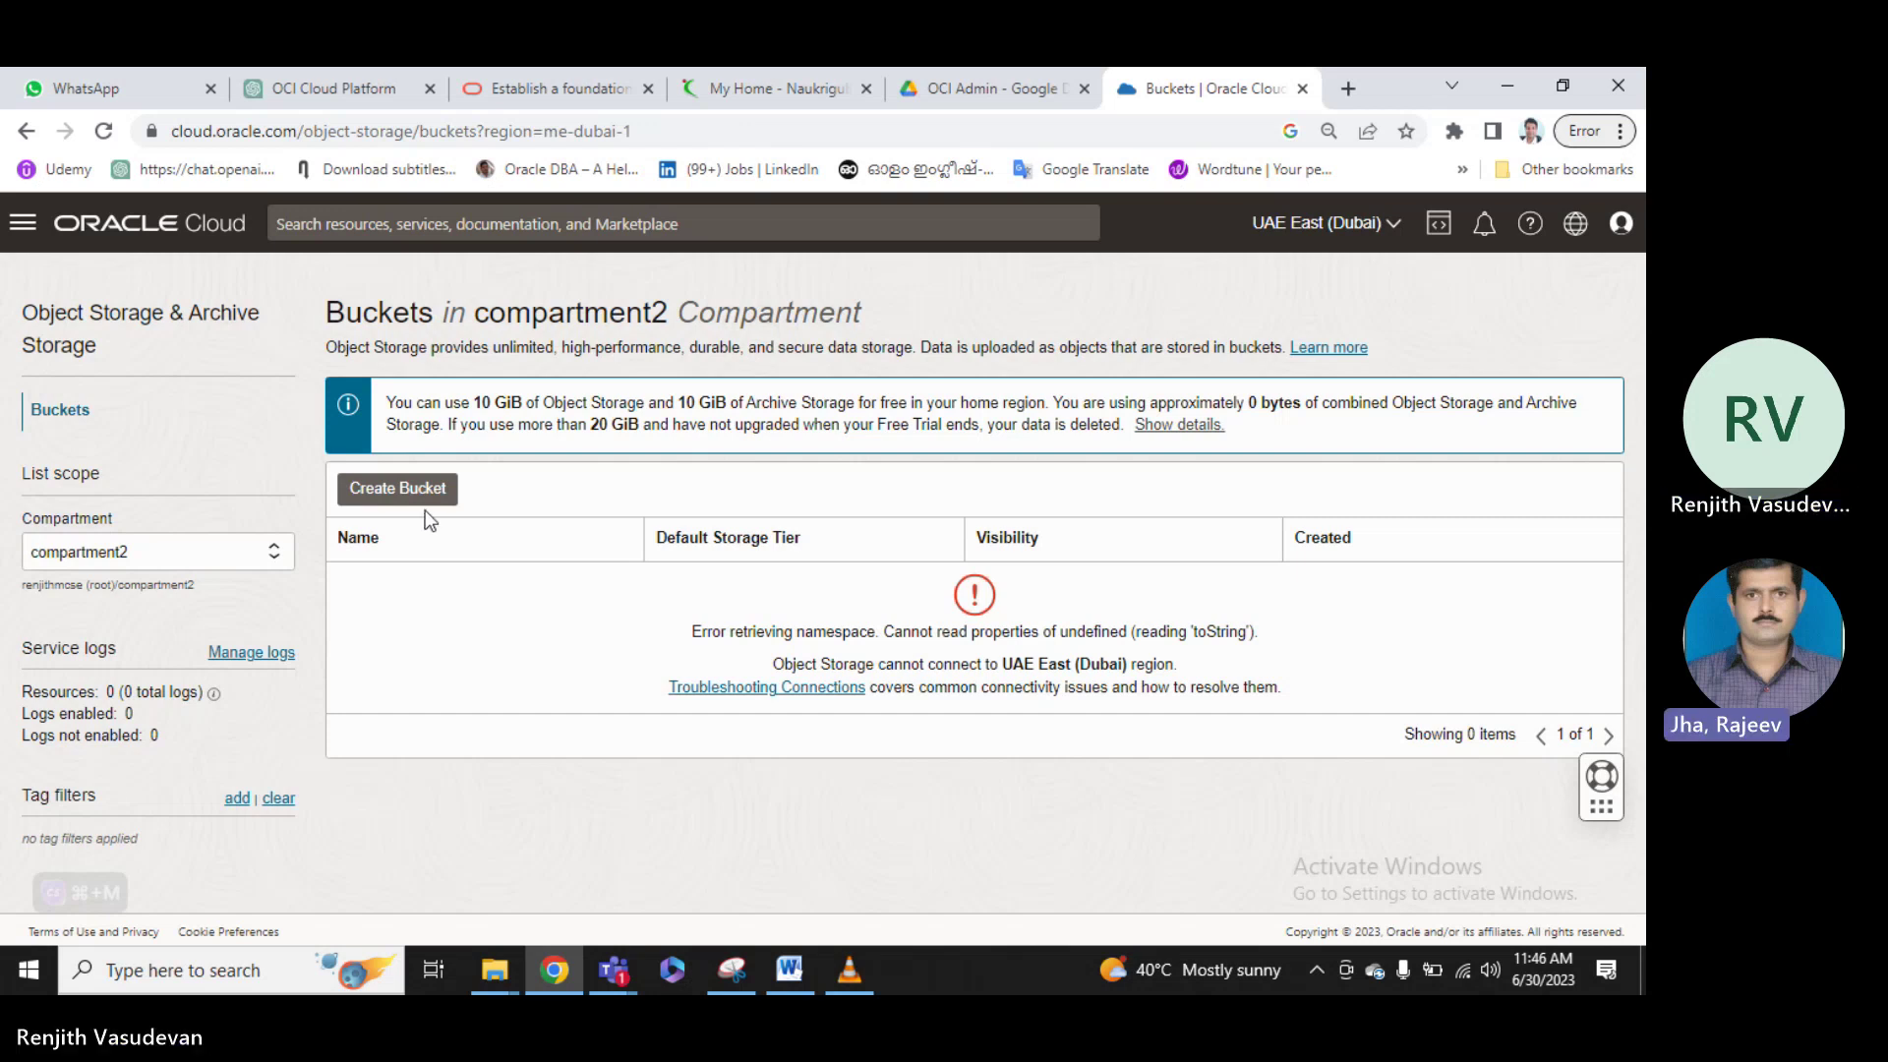
mouse_move(599, 946)
click(693, 818)
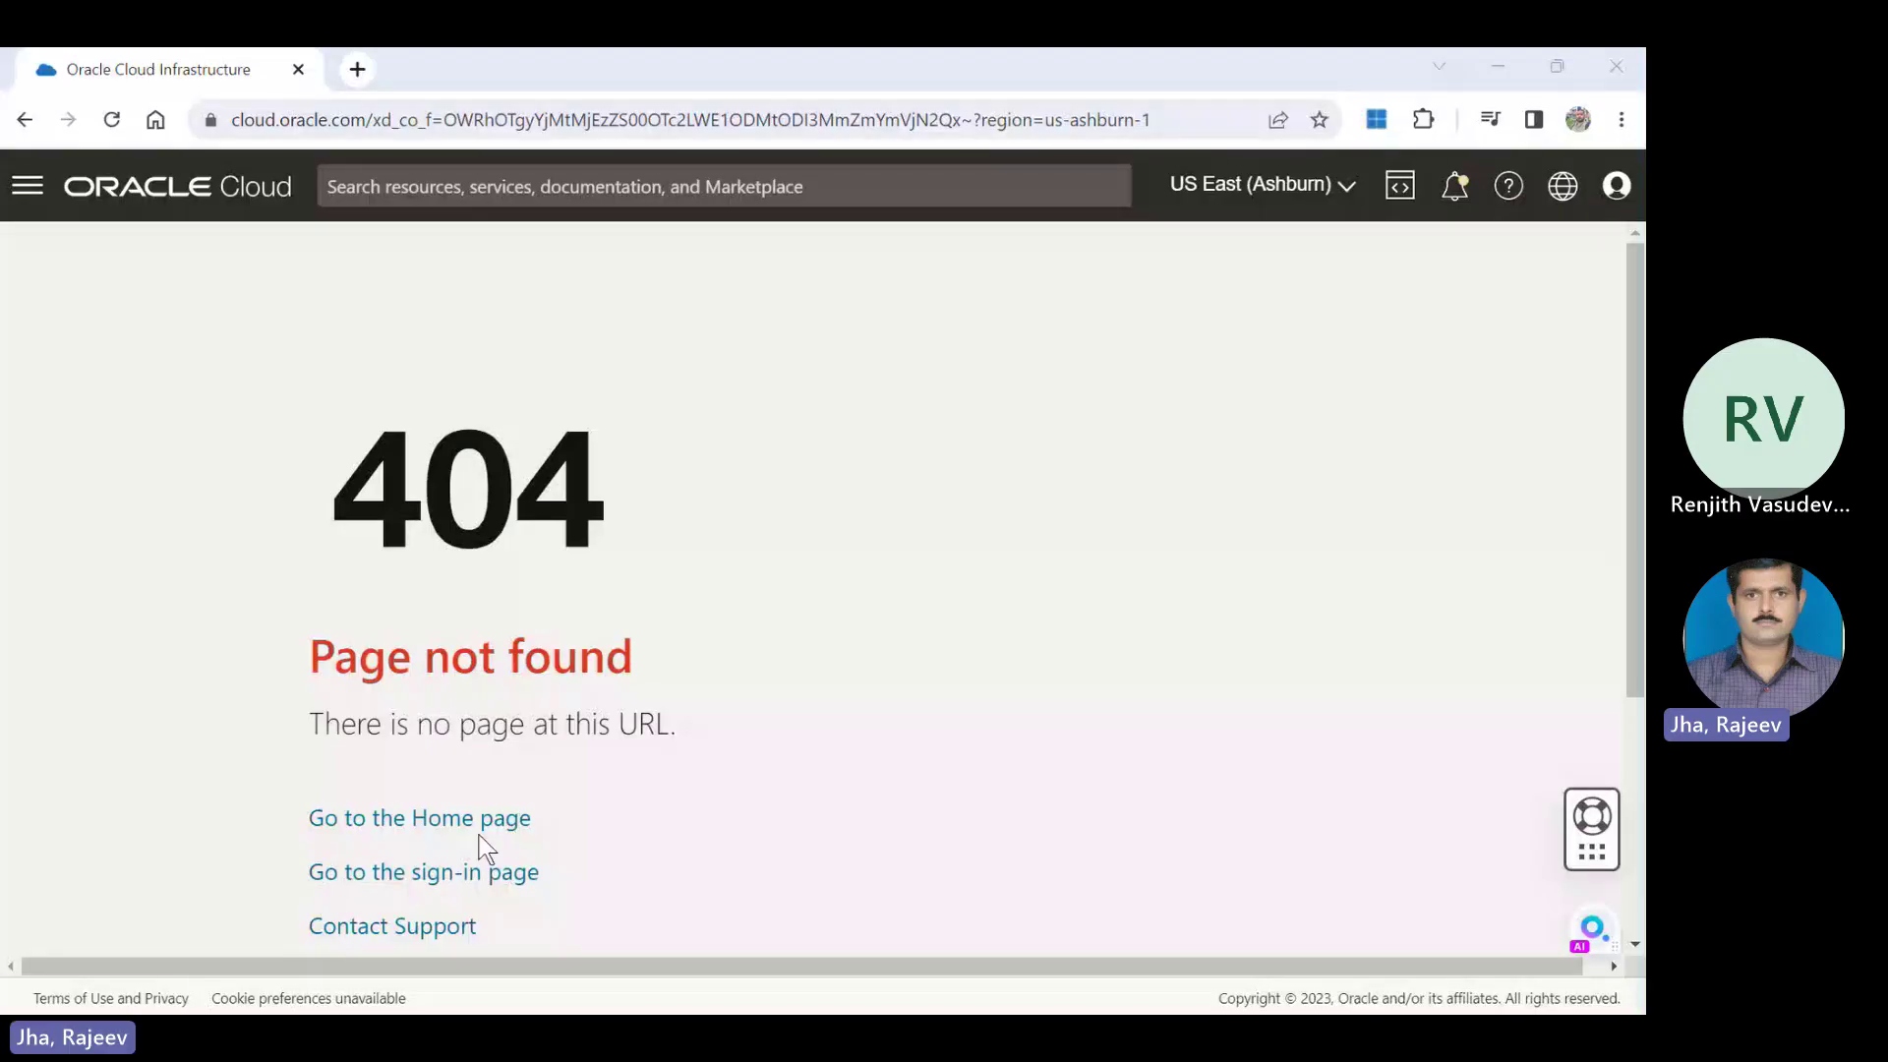
Go to the console Home page, skipping profile customization and the guided tour.
click(478, 828)
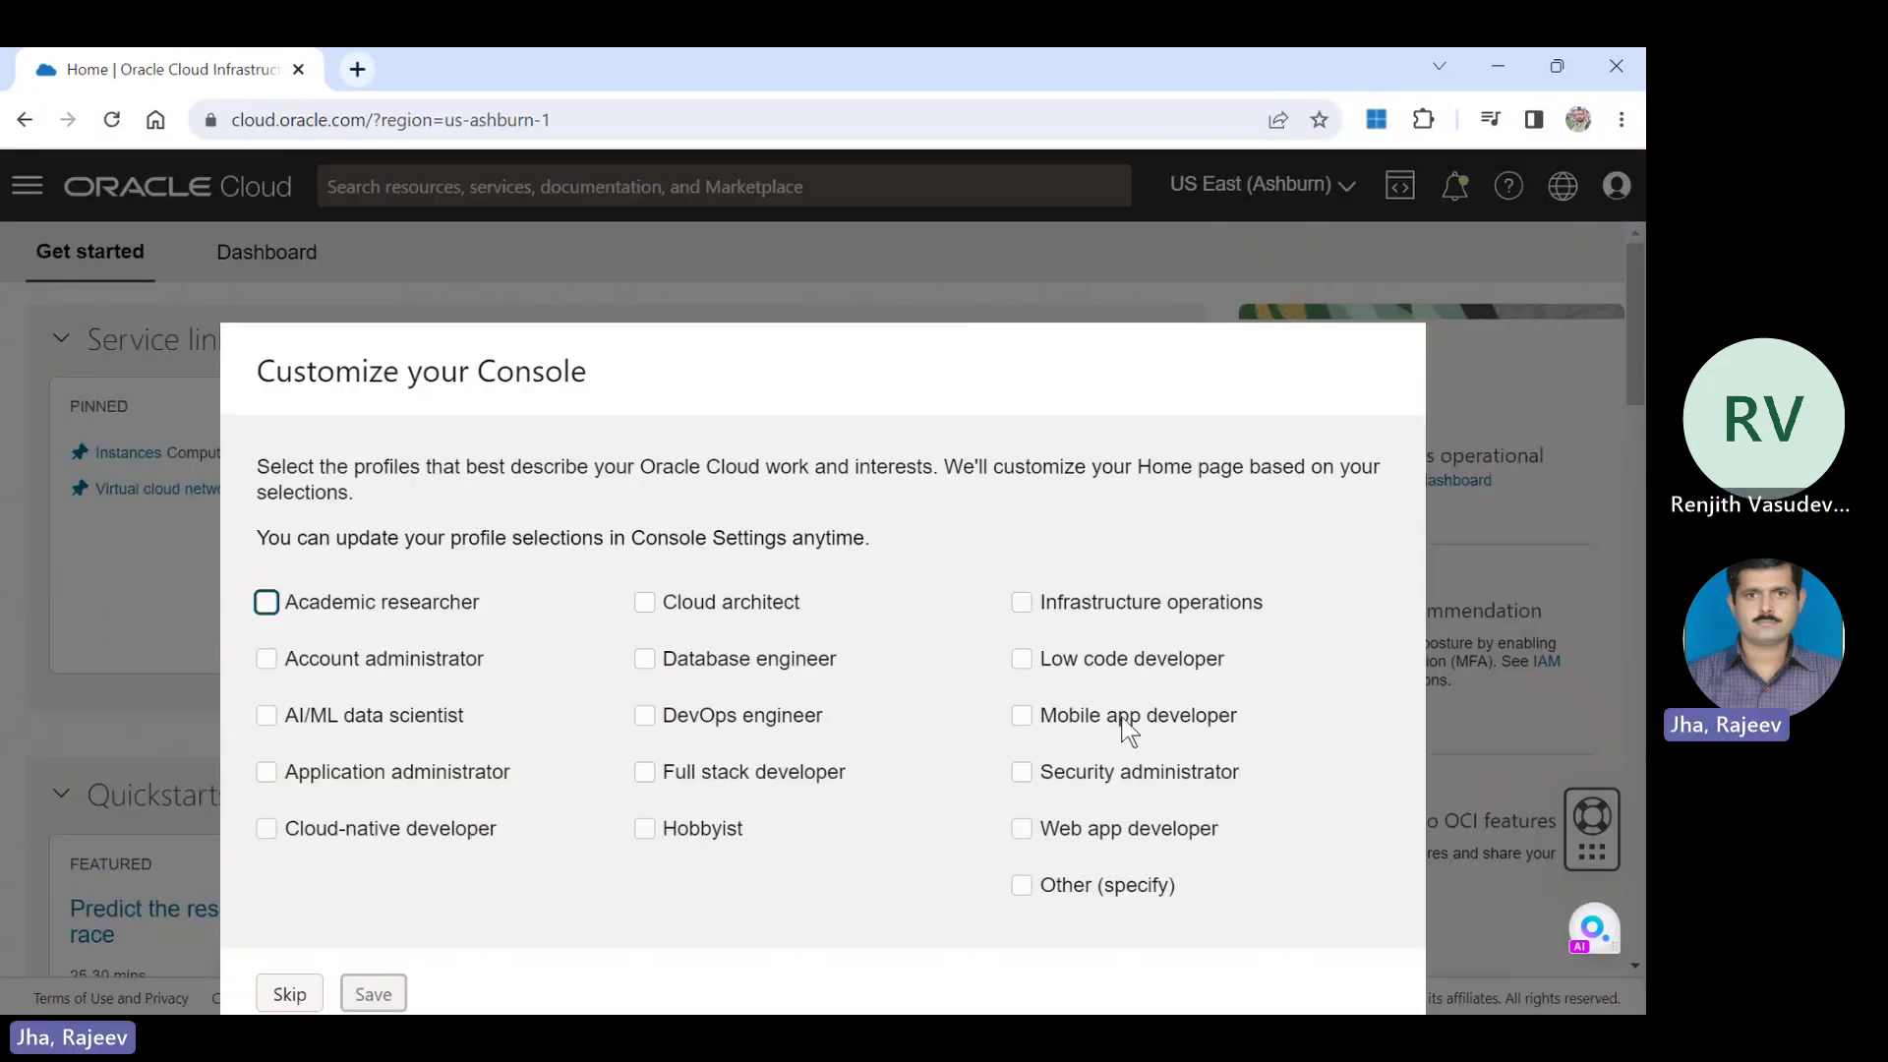
click(298, 993)
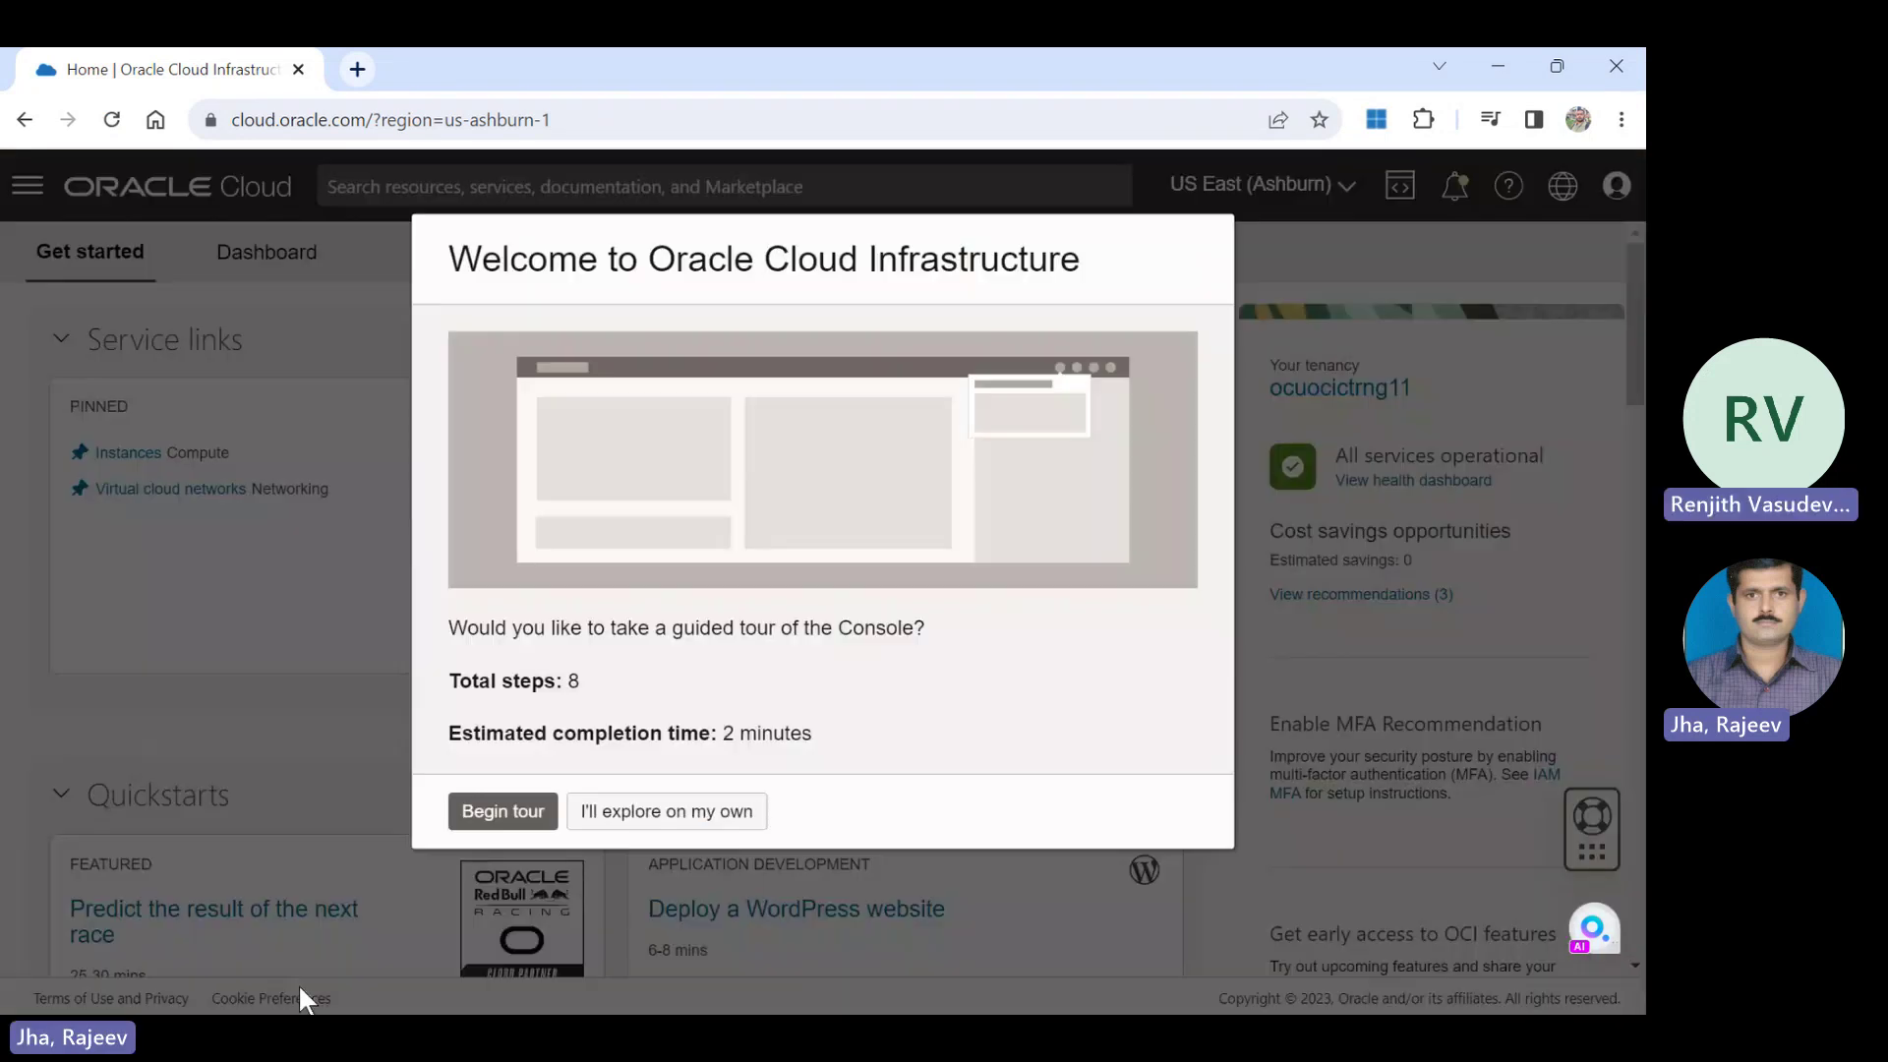
click(668, 819)
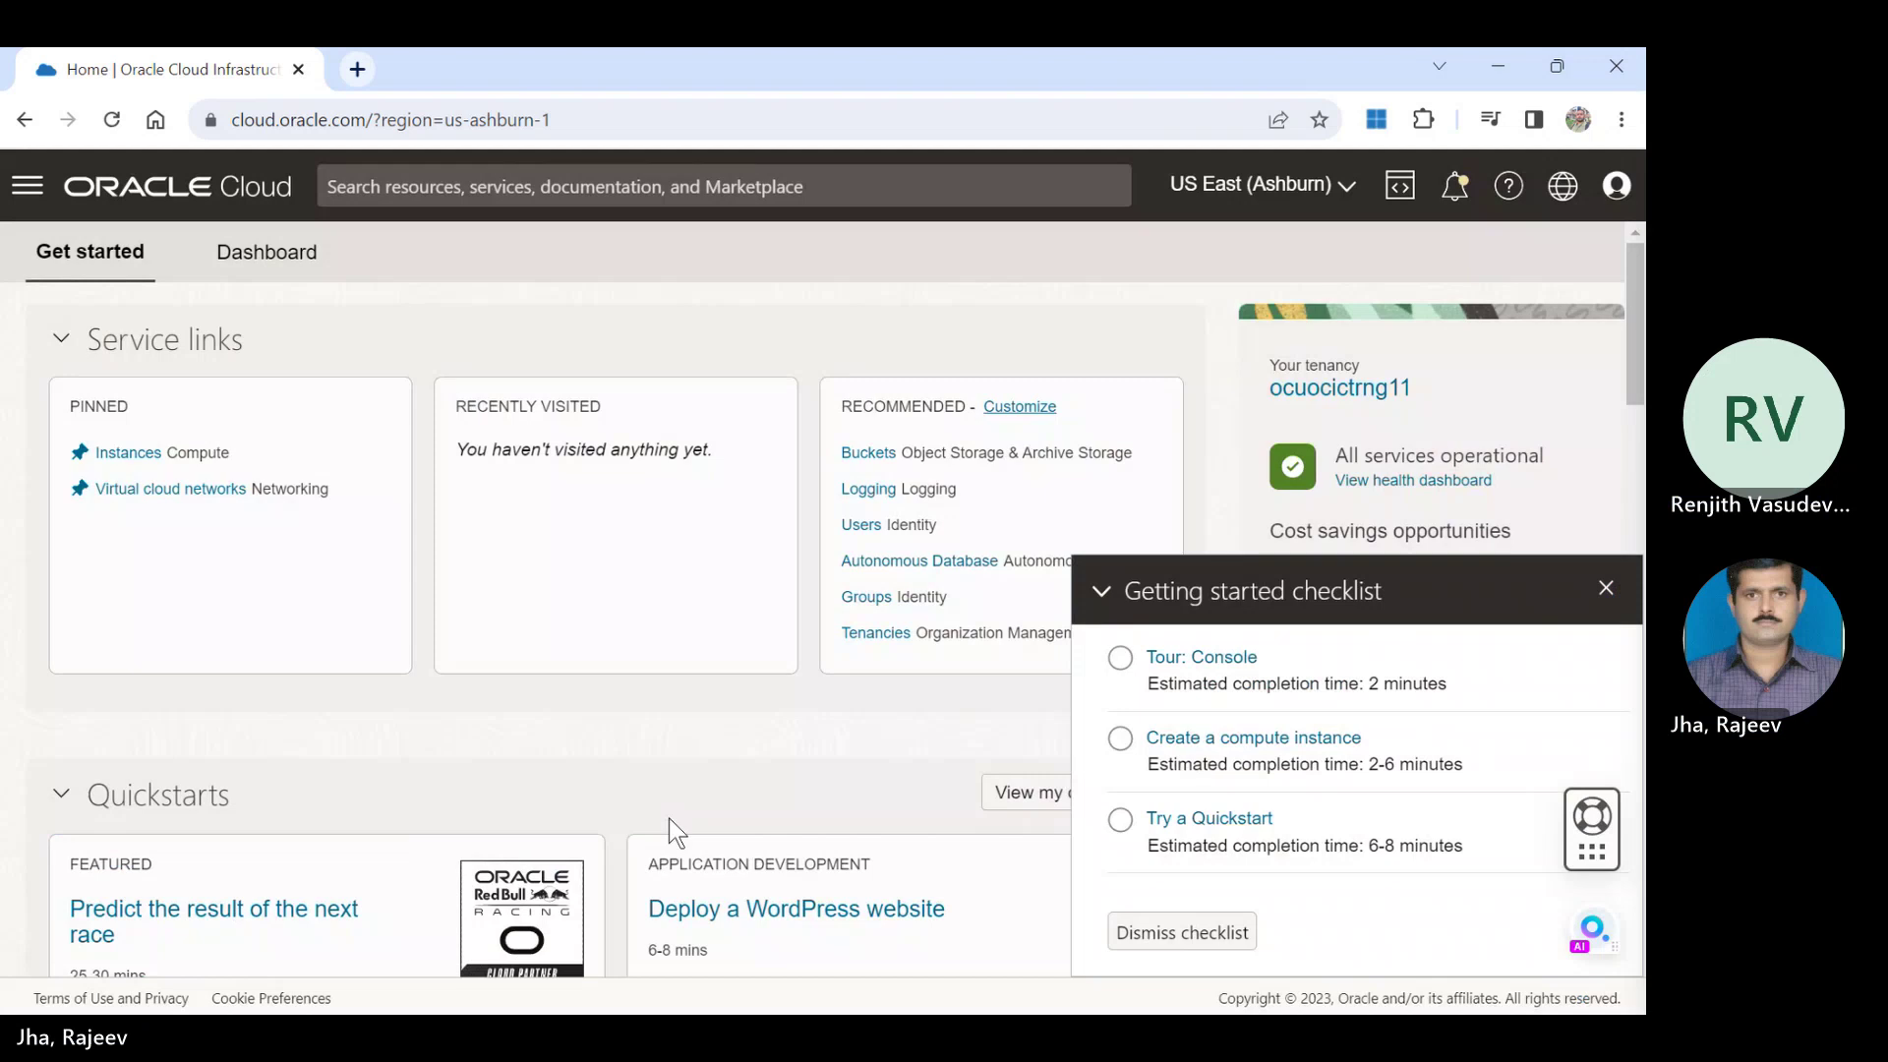
Close the Regions list without switching and dismiss the Getting started checklist.
click(1354, 205)
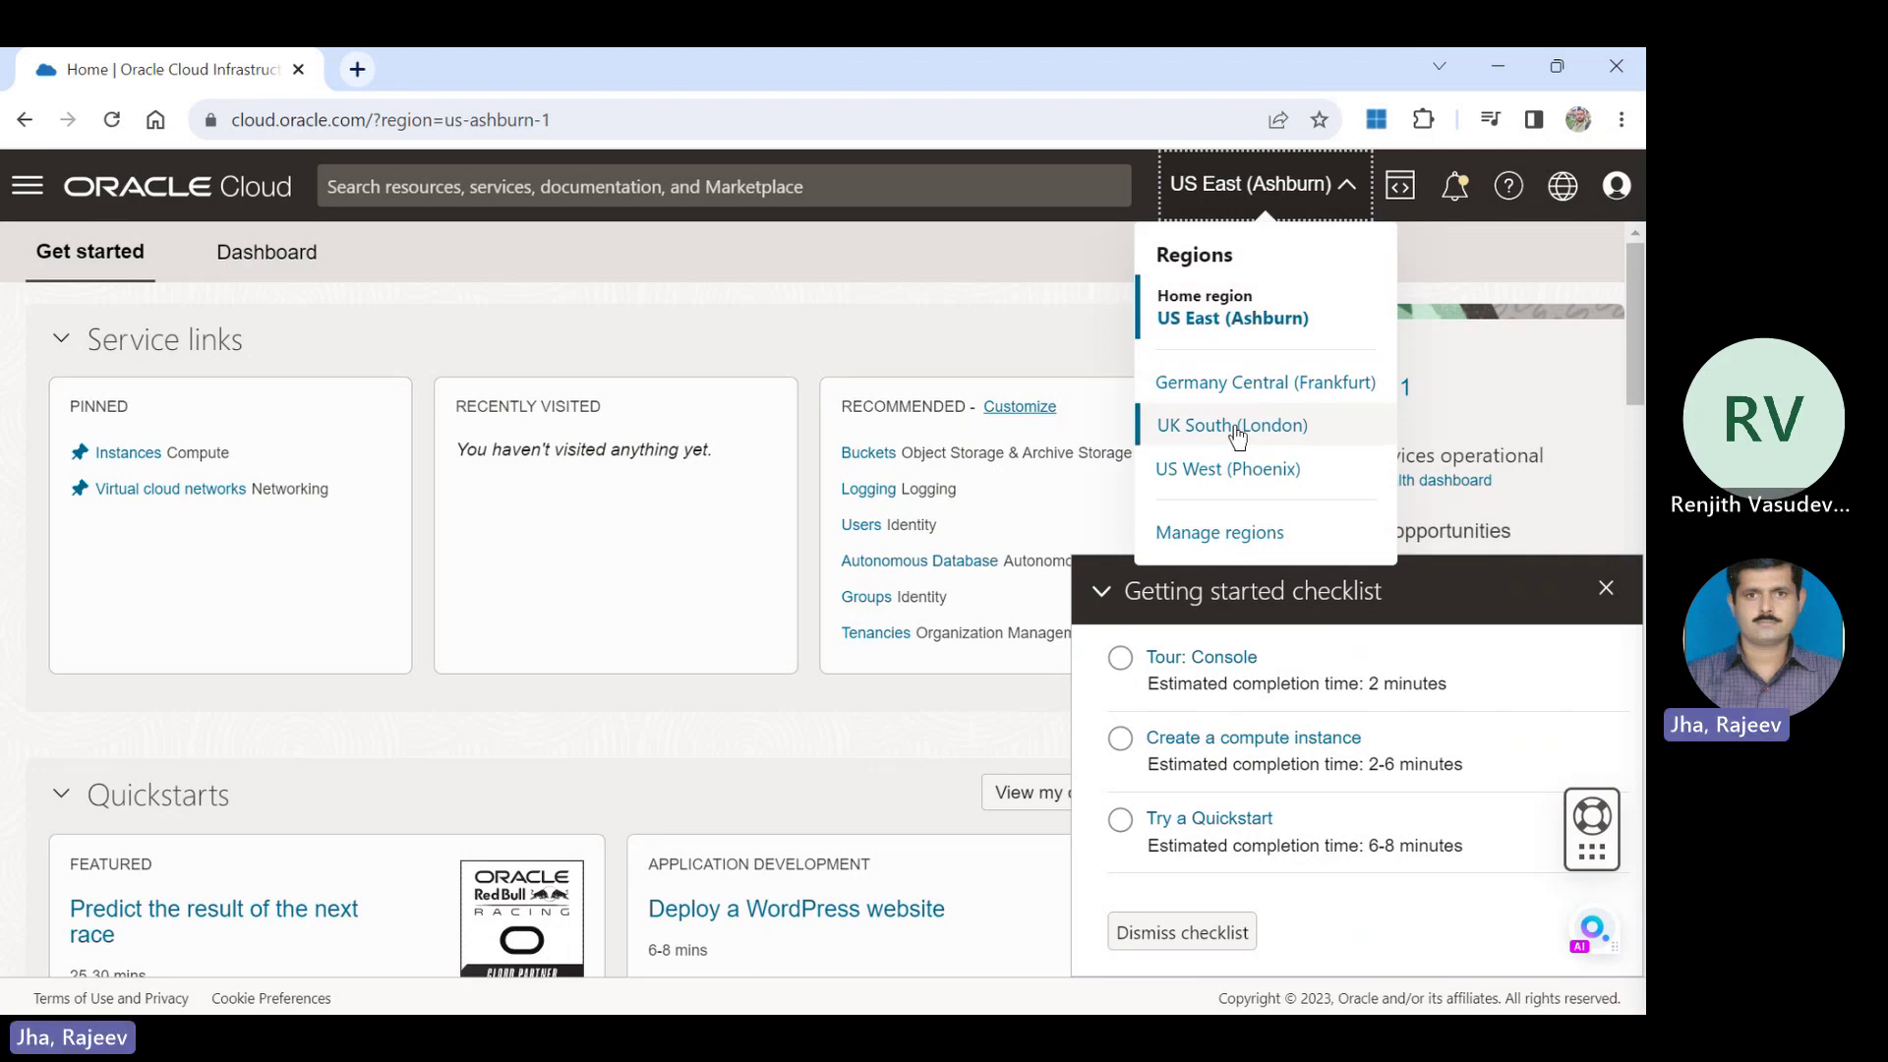
click(1601, 589)
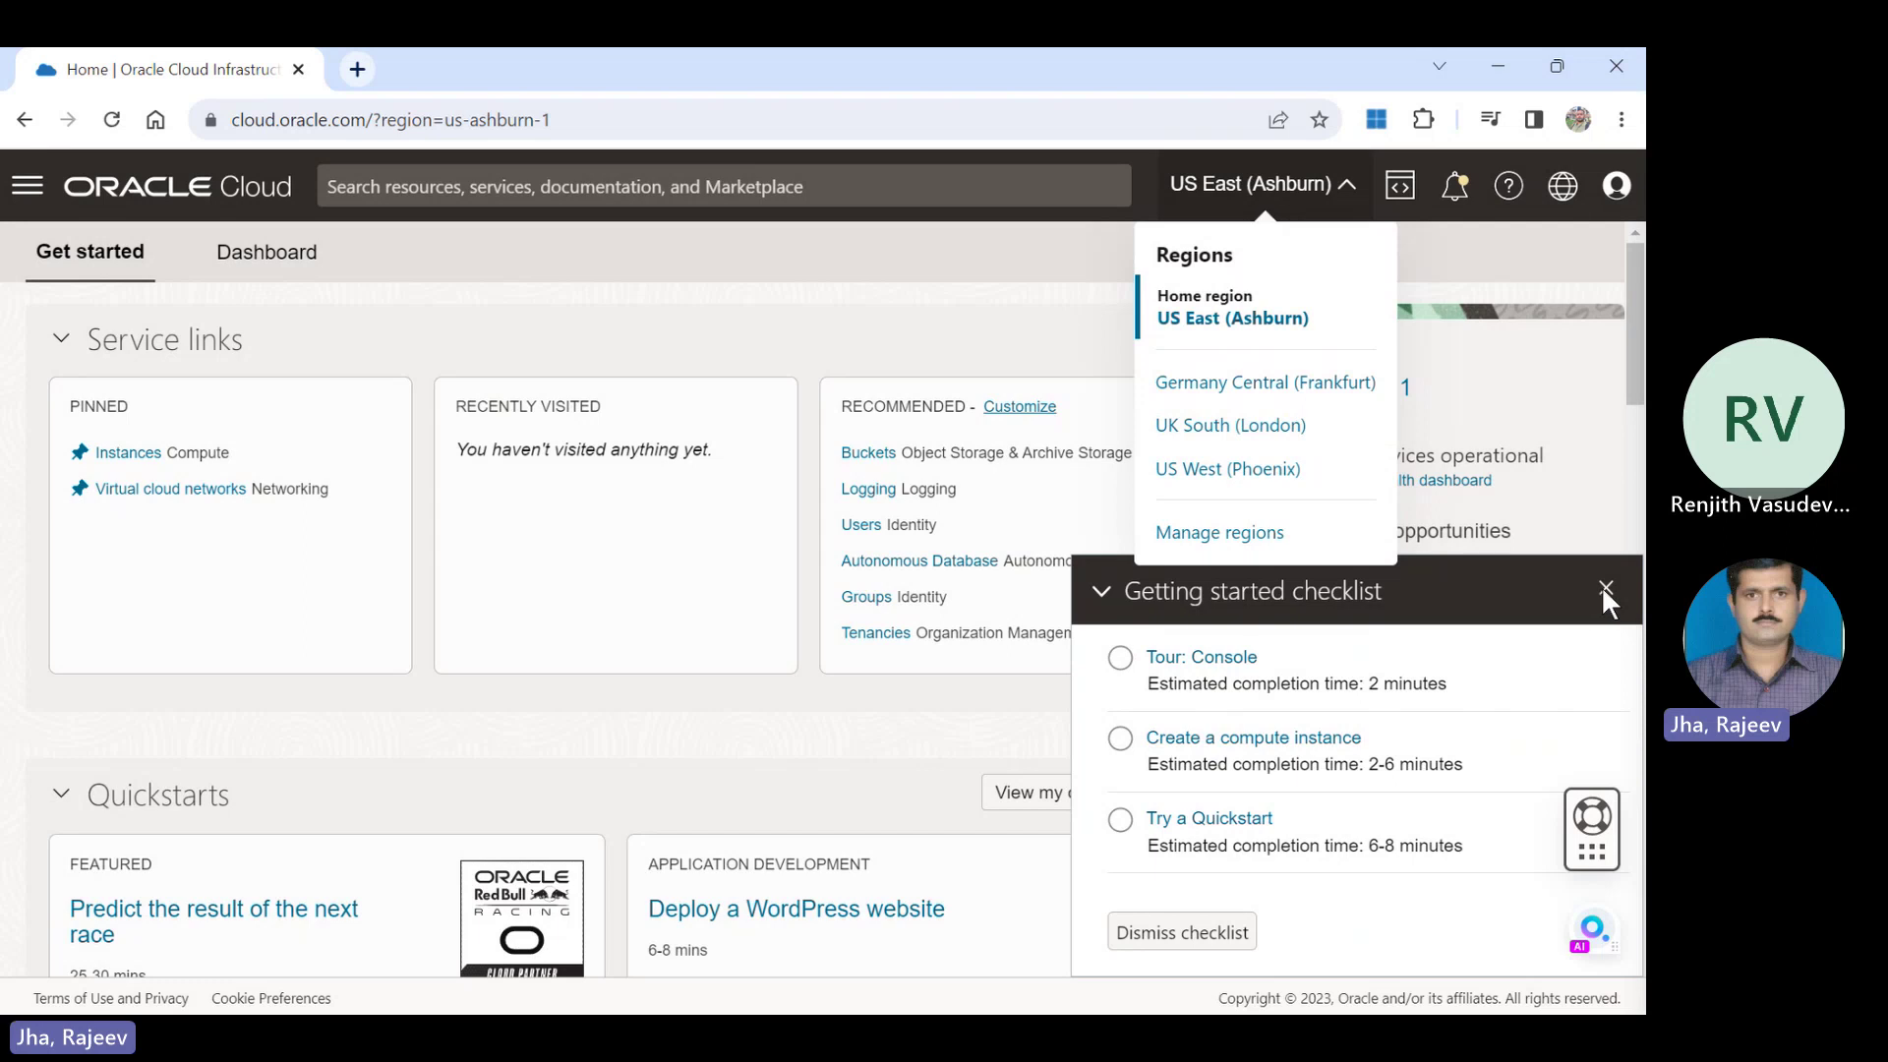
click(1605, 591)
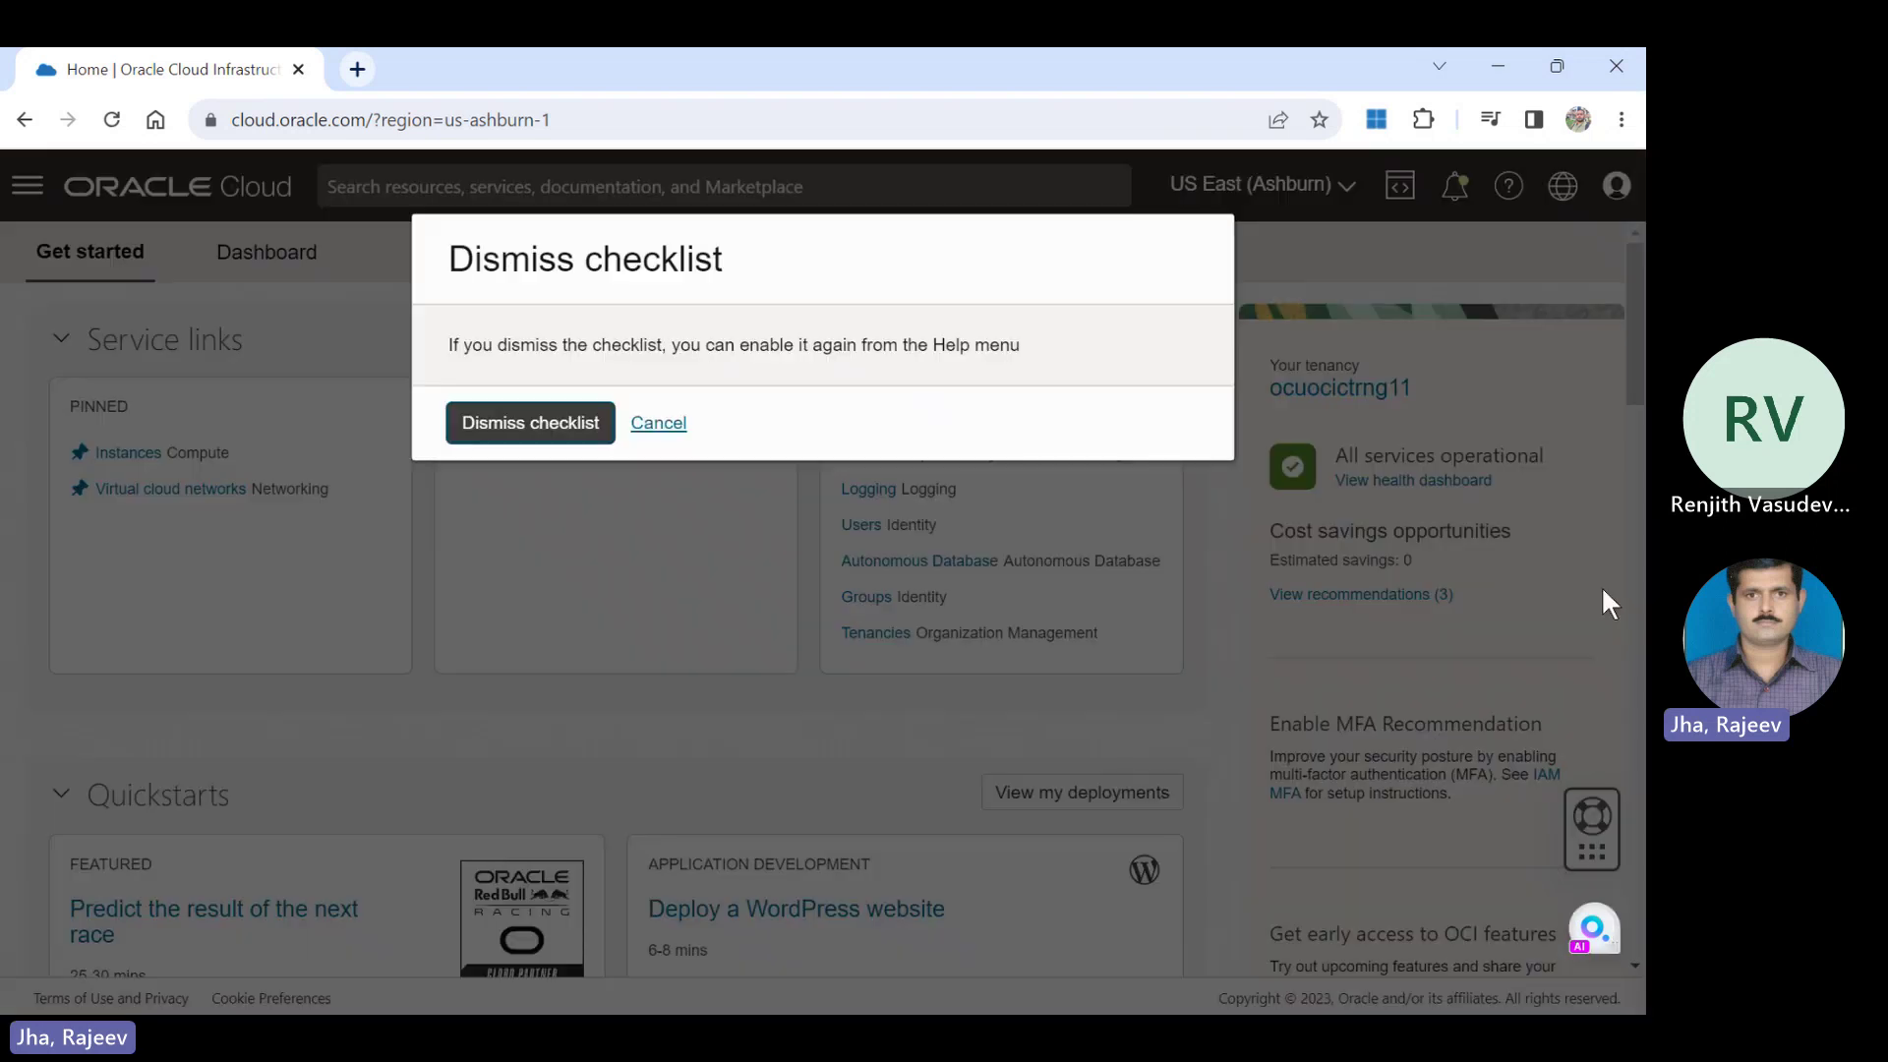
click(577, 433)
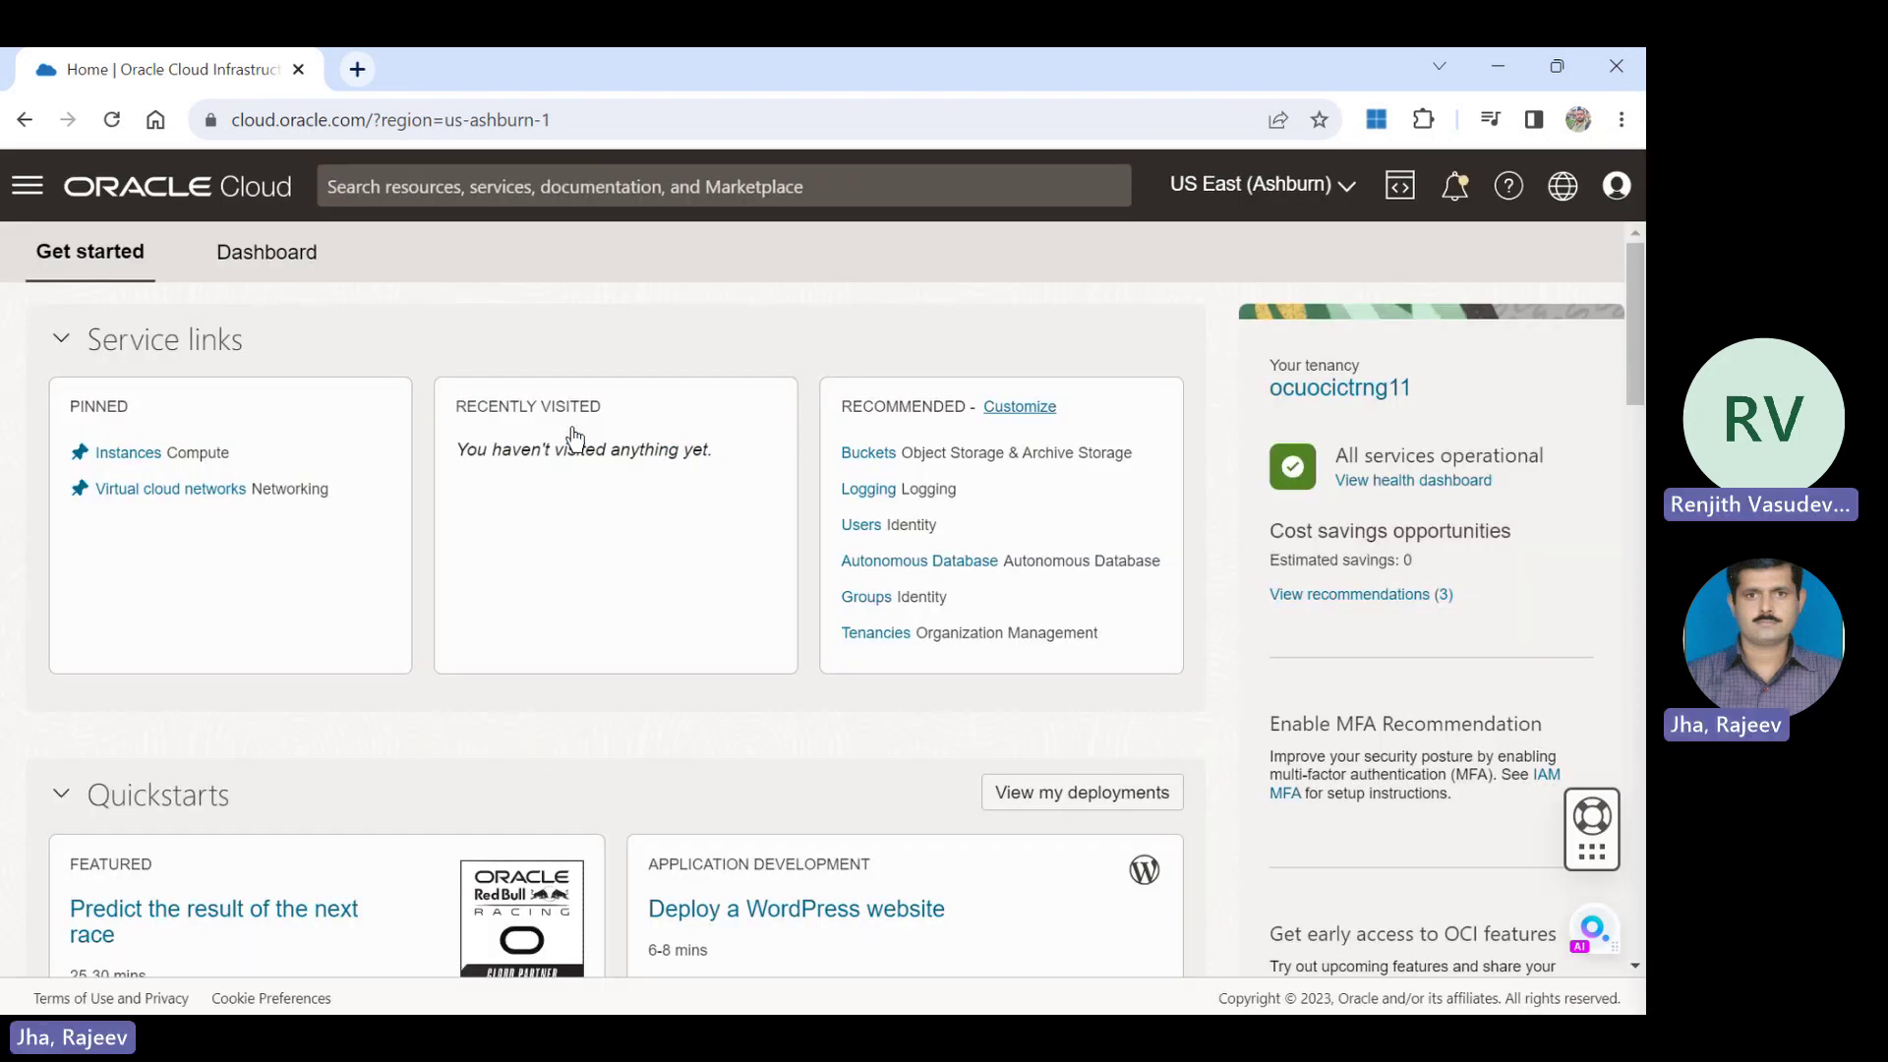
mouse_move(34, 201)
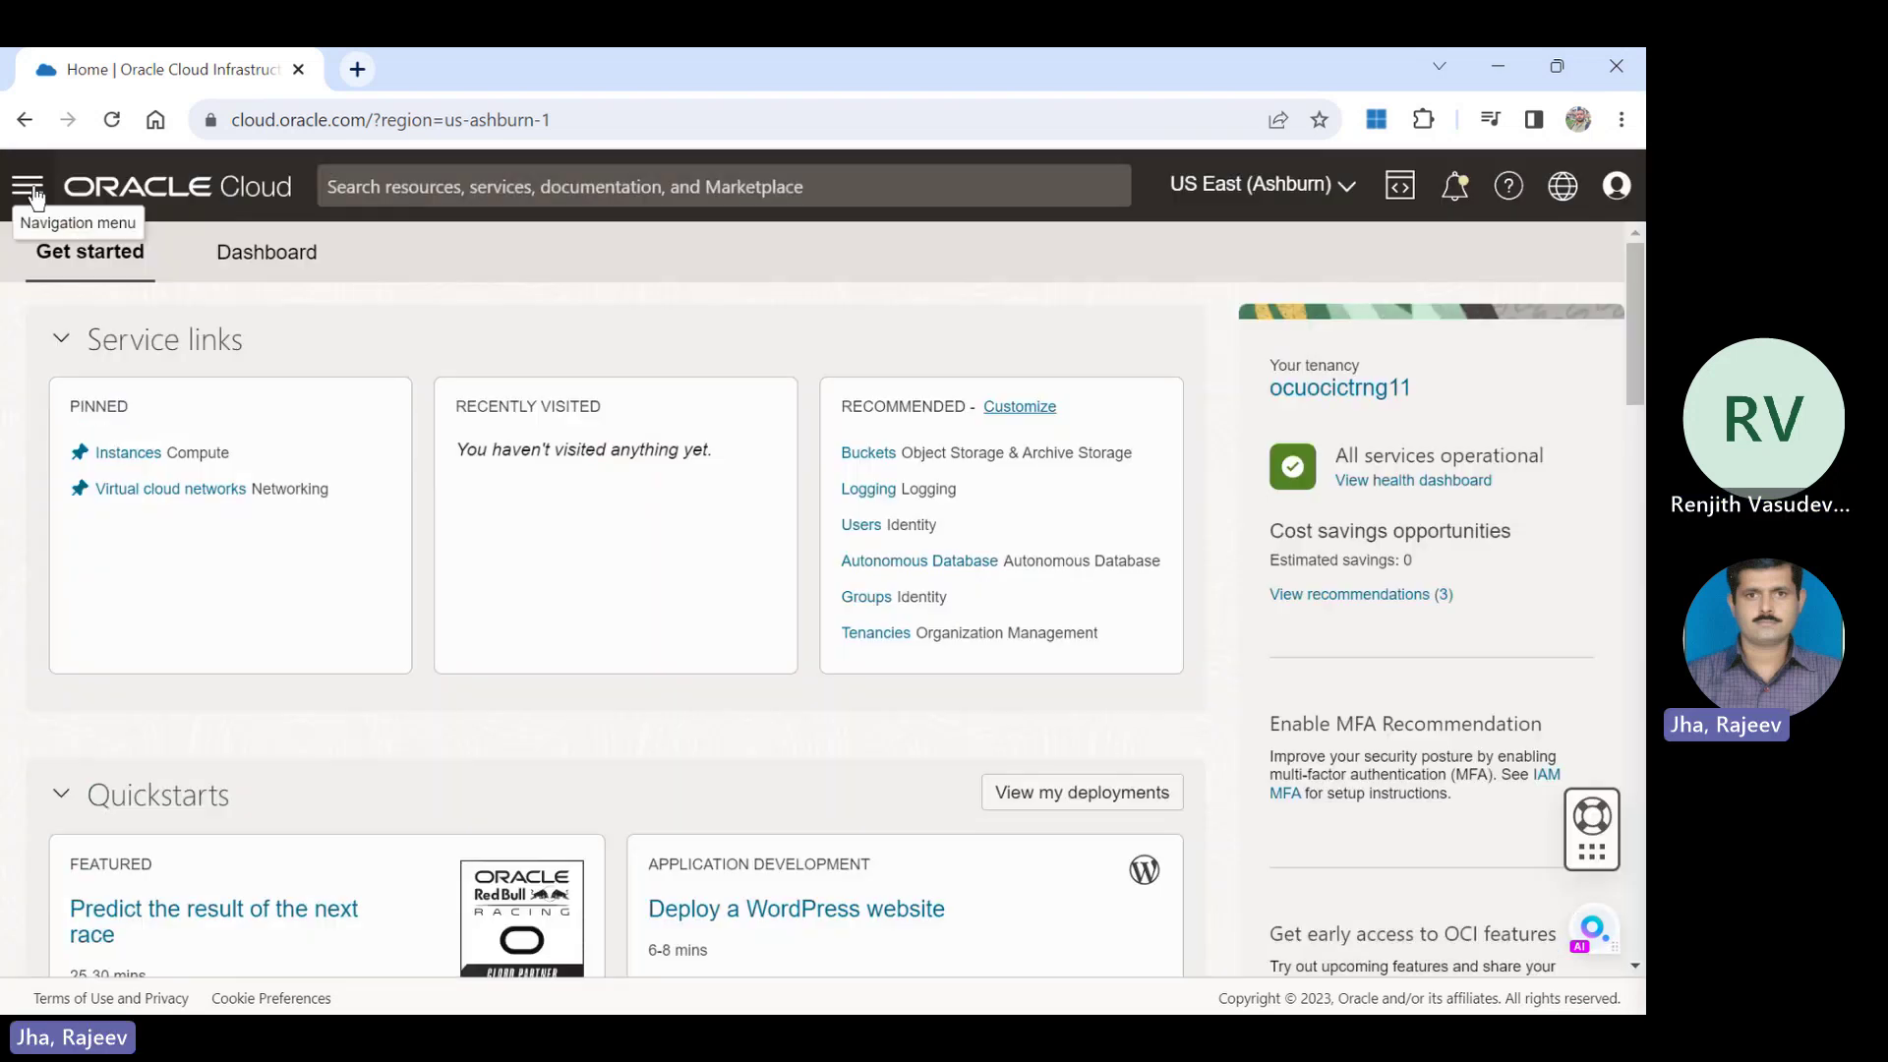
Use the main navigation's Networking section to reach the Networking Overview page.
click(30, 186)
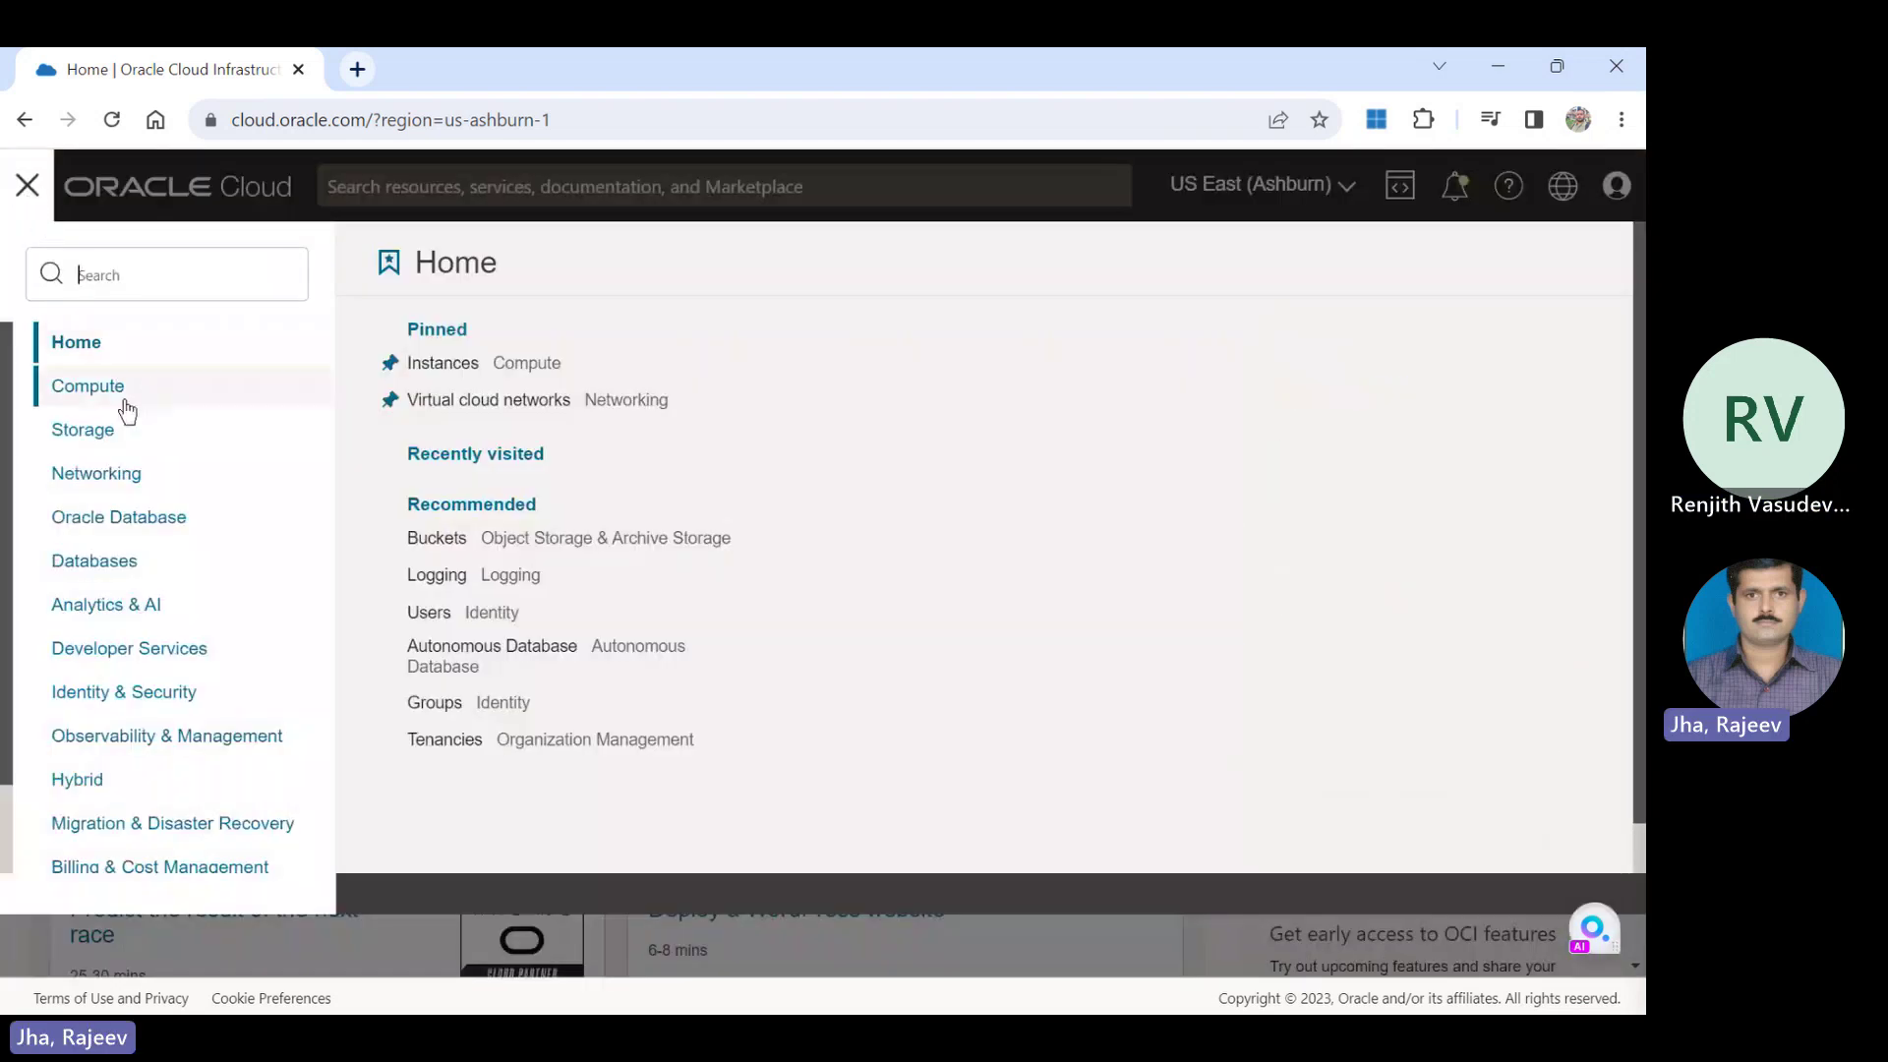
double_click(131, 475)
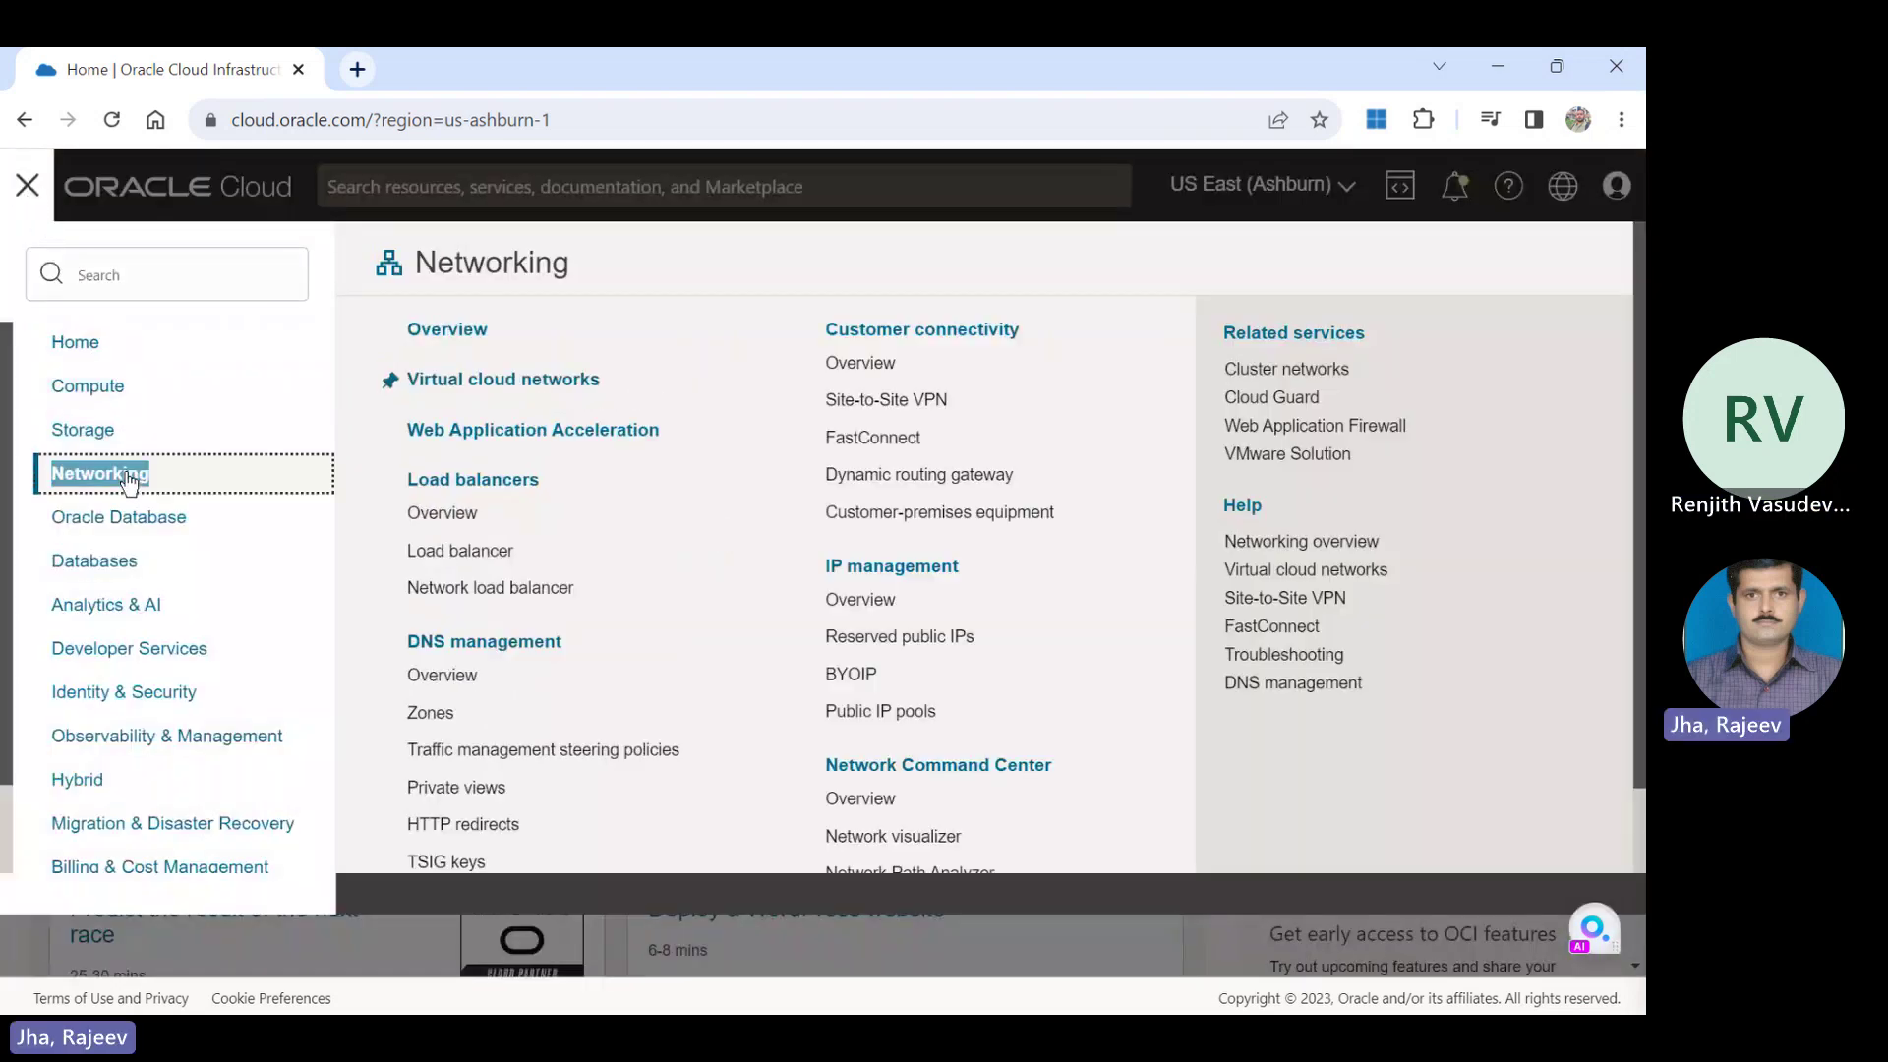
click(502, 394)
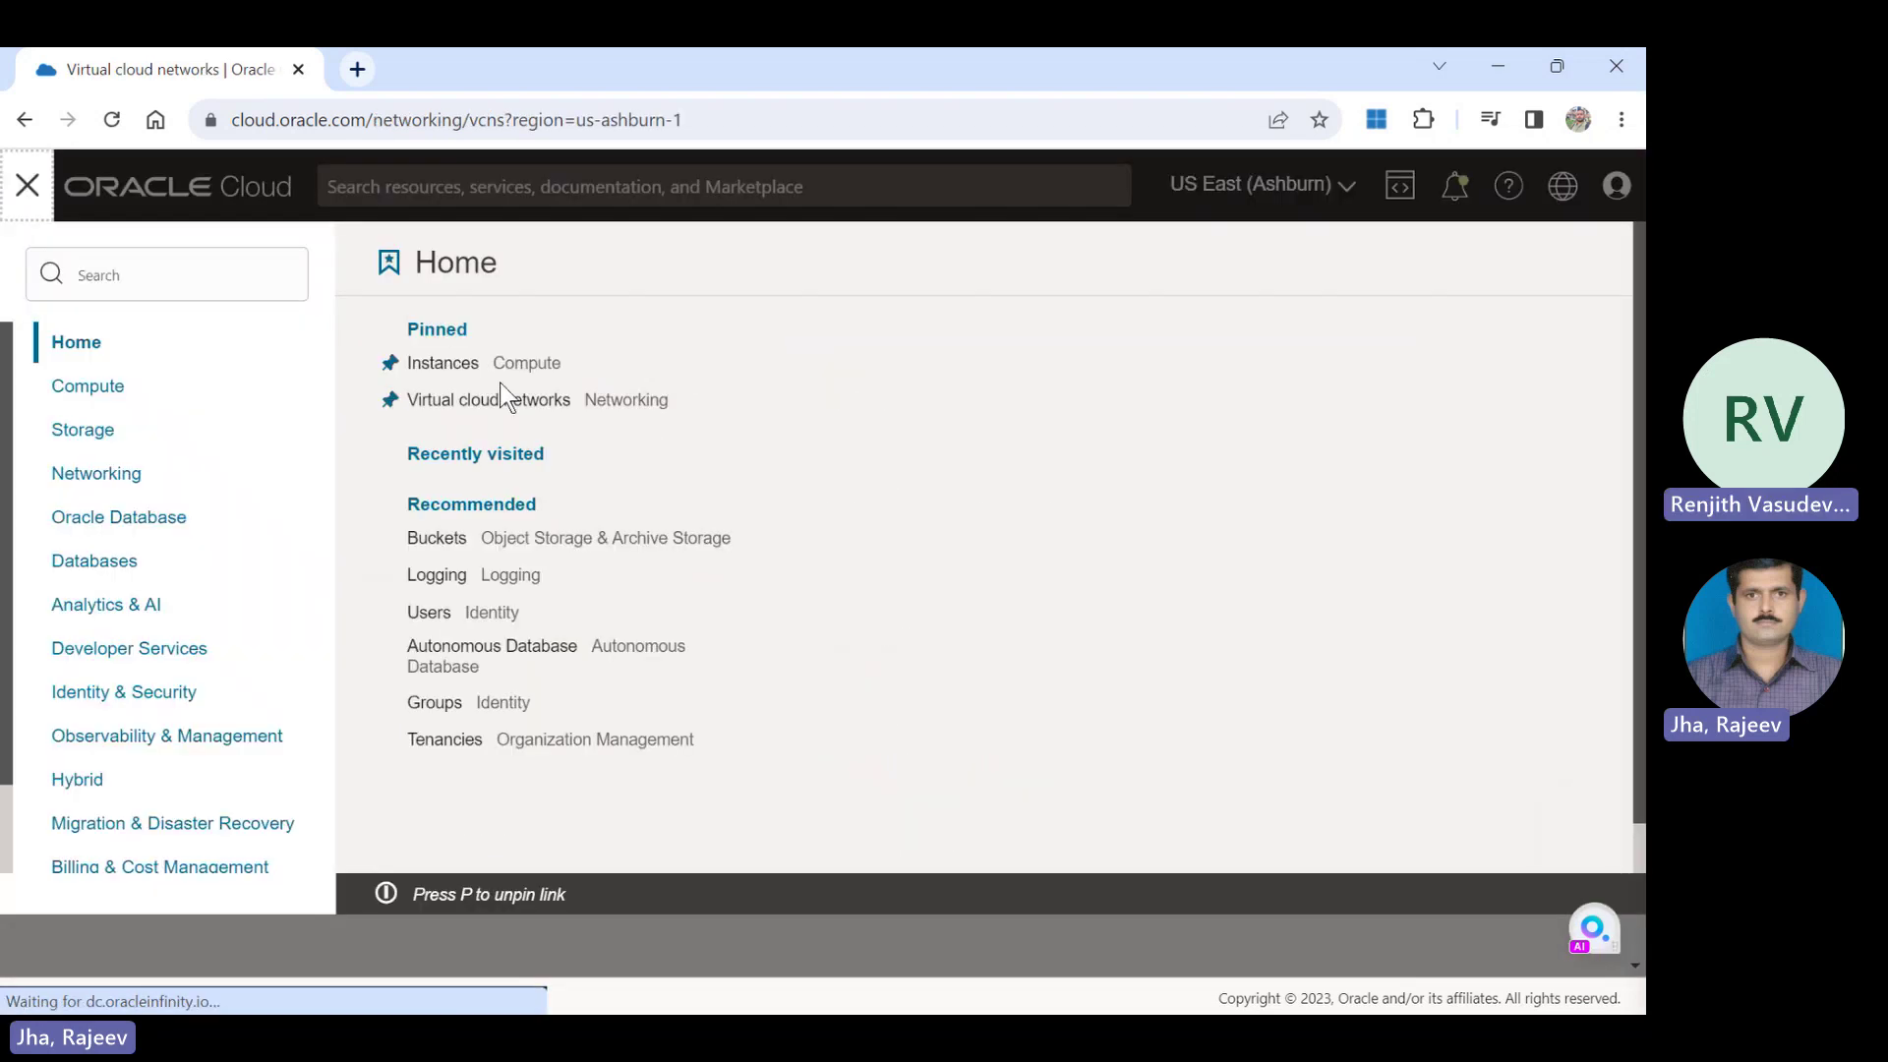
double_click(107, 482)
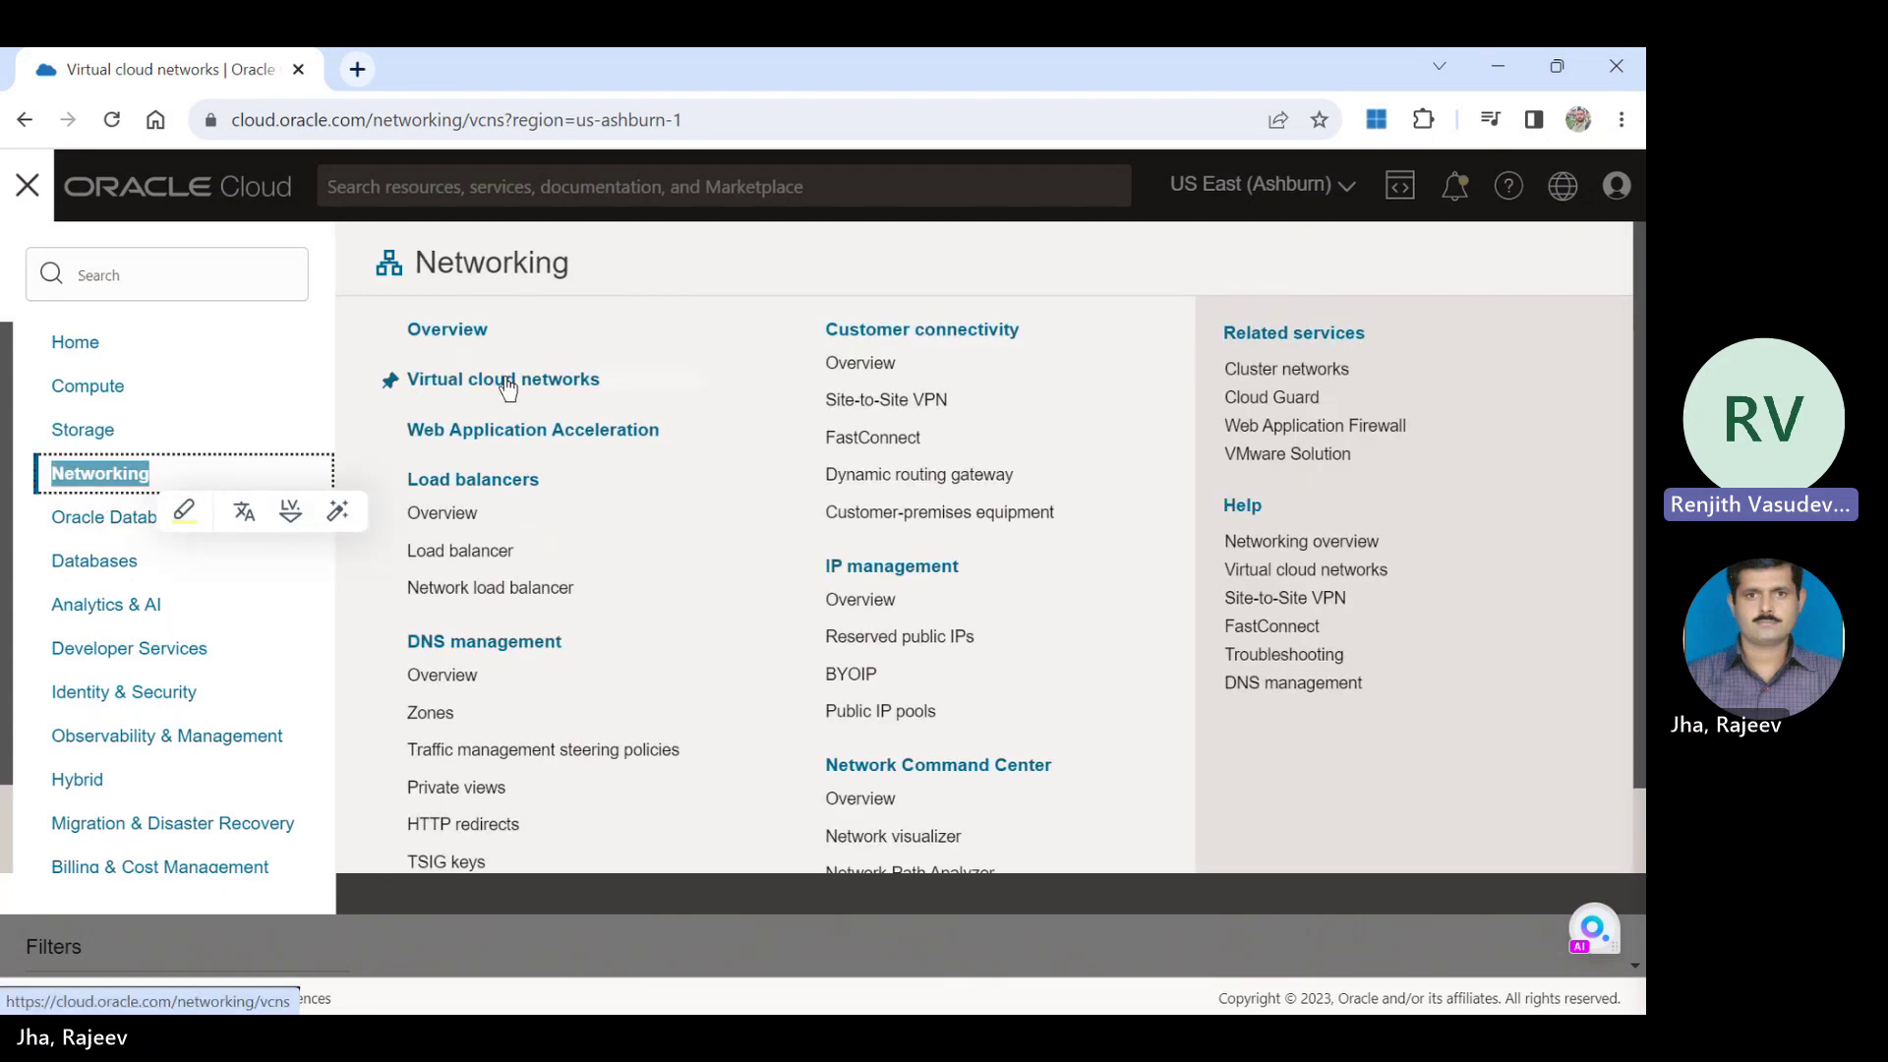
key(p)
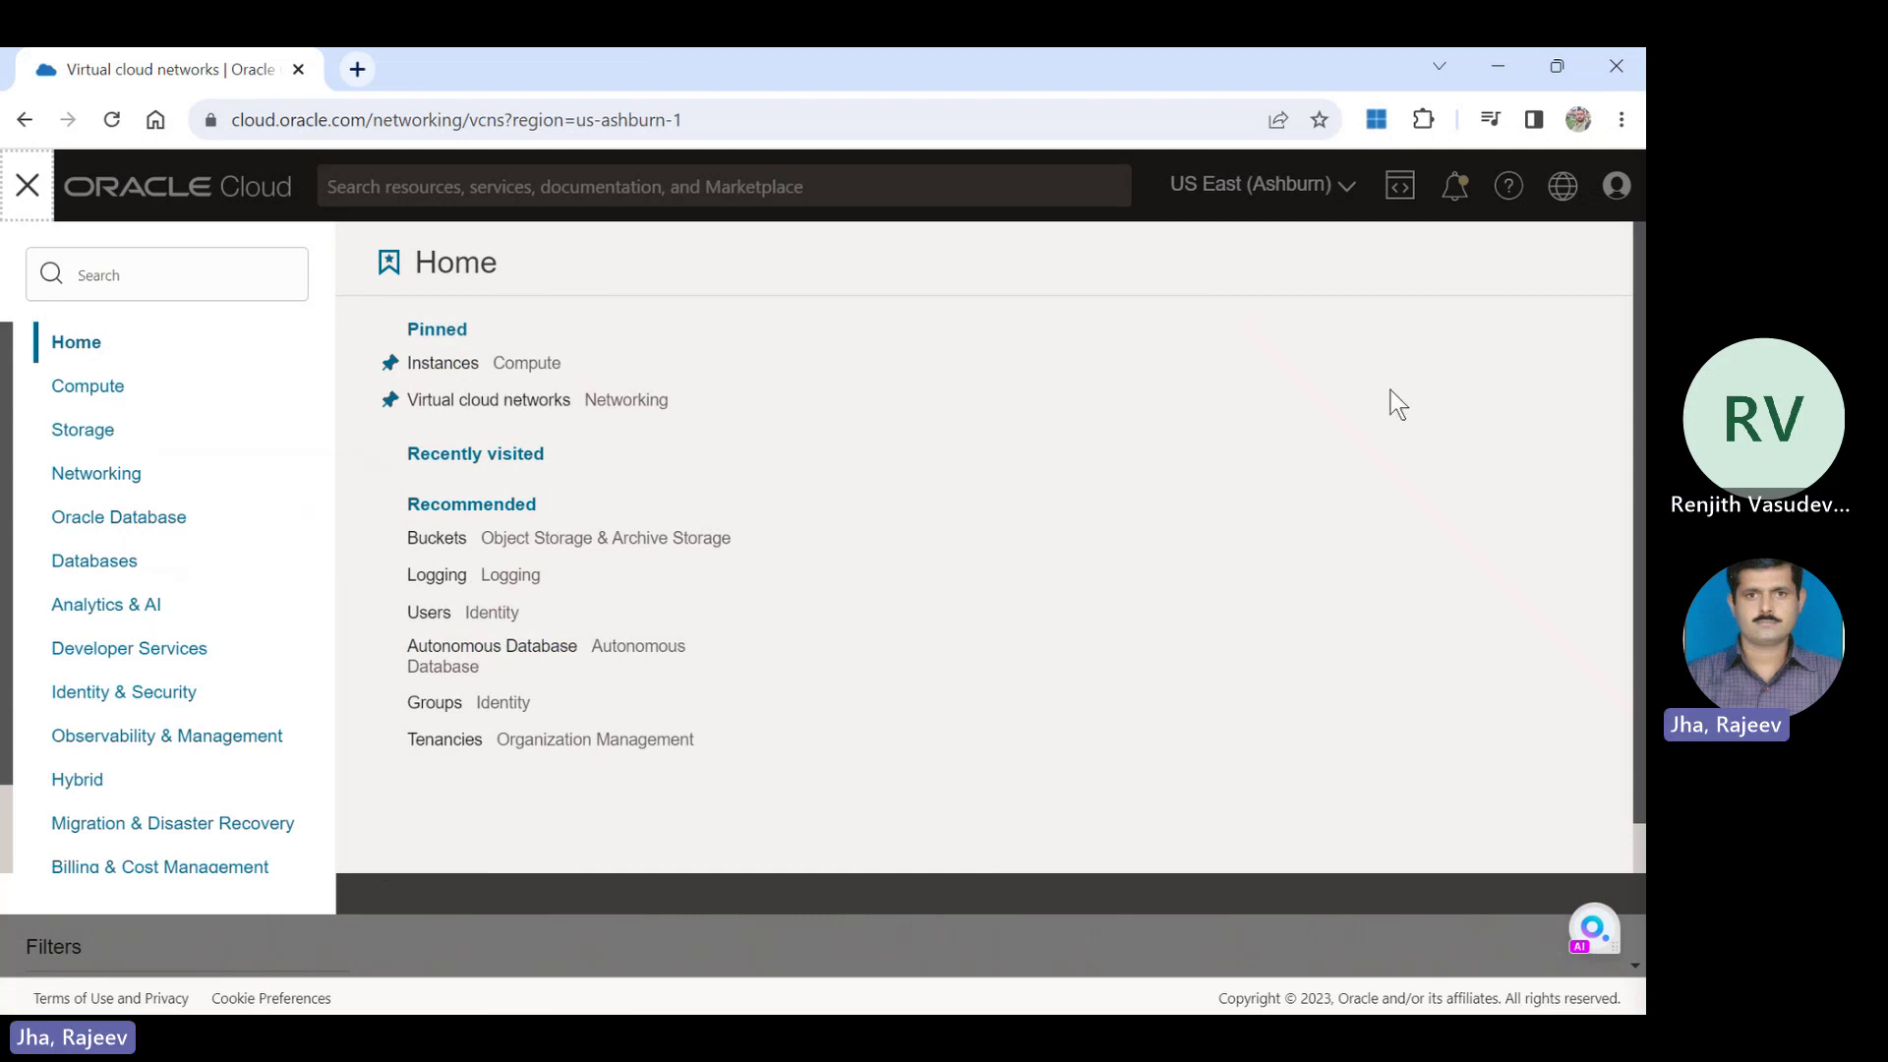
double_click(96, 482)
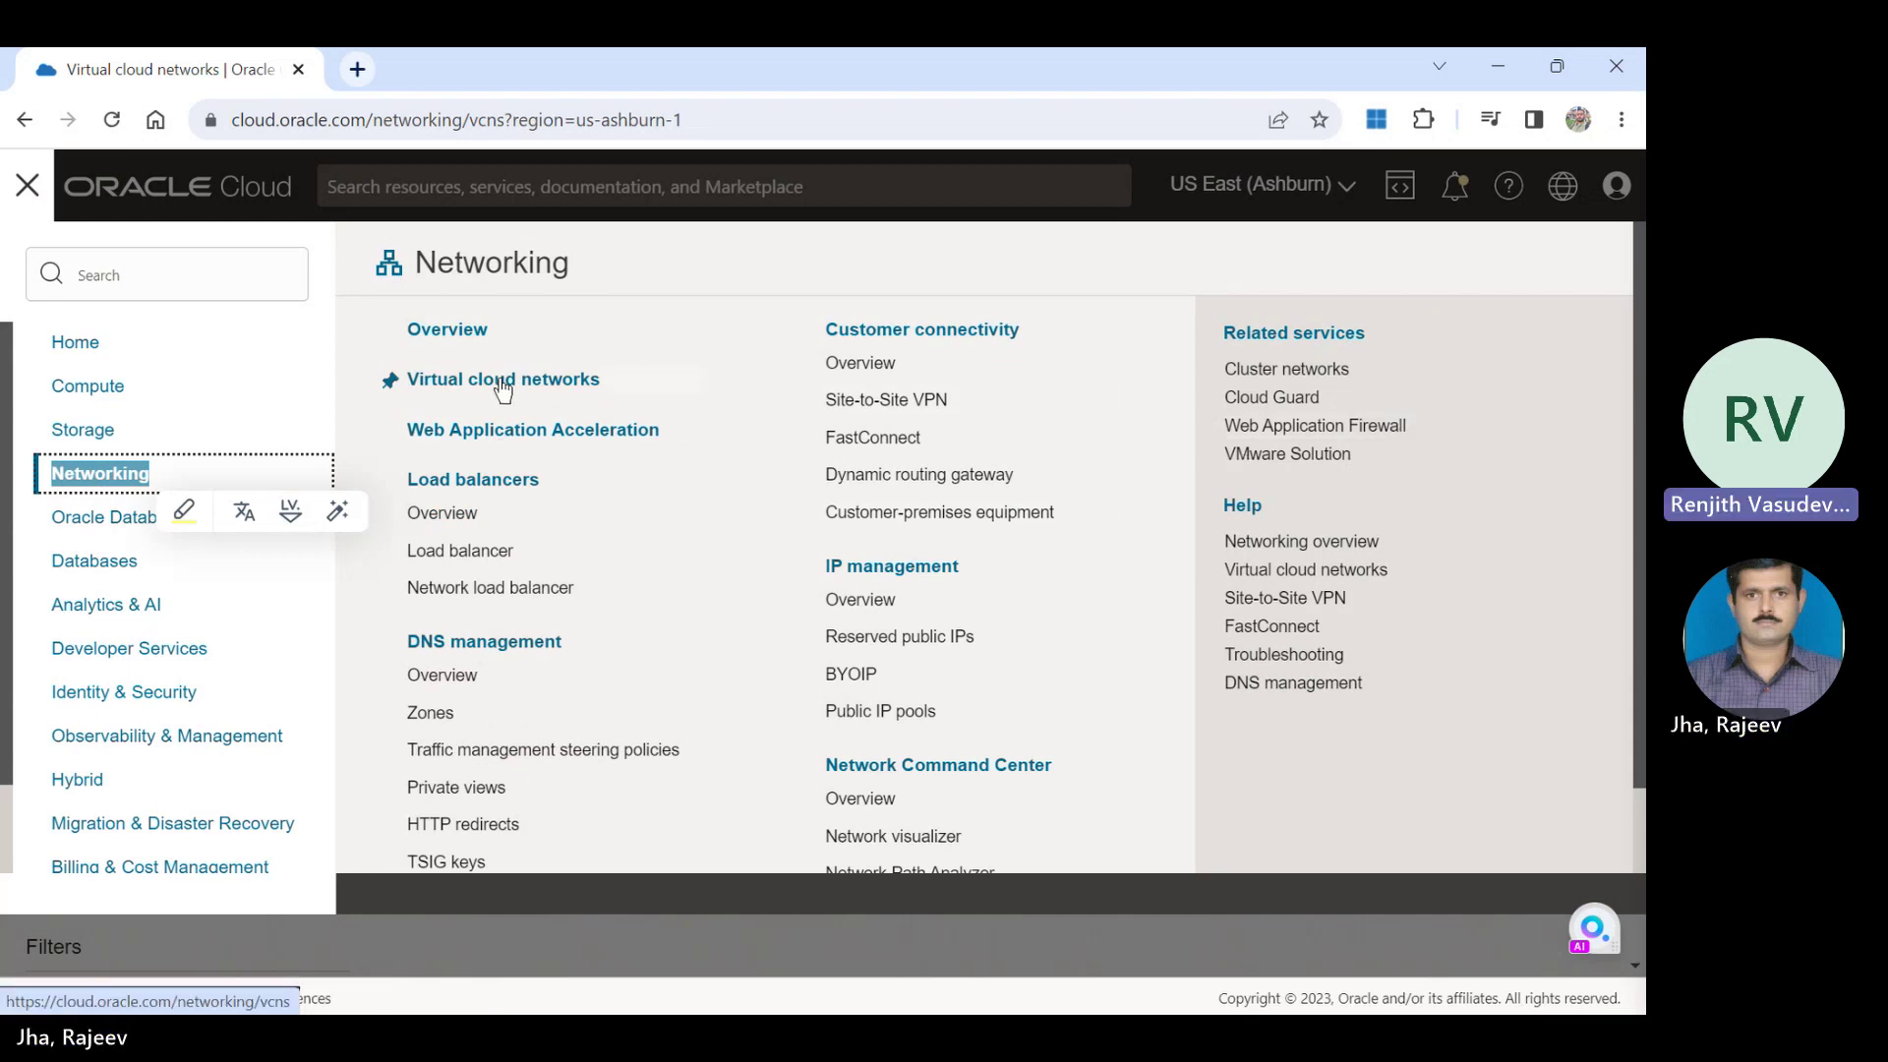
click(451, 328)
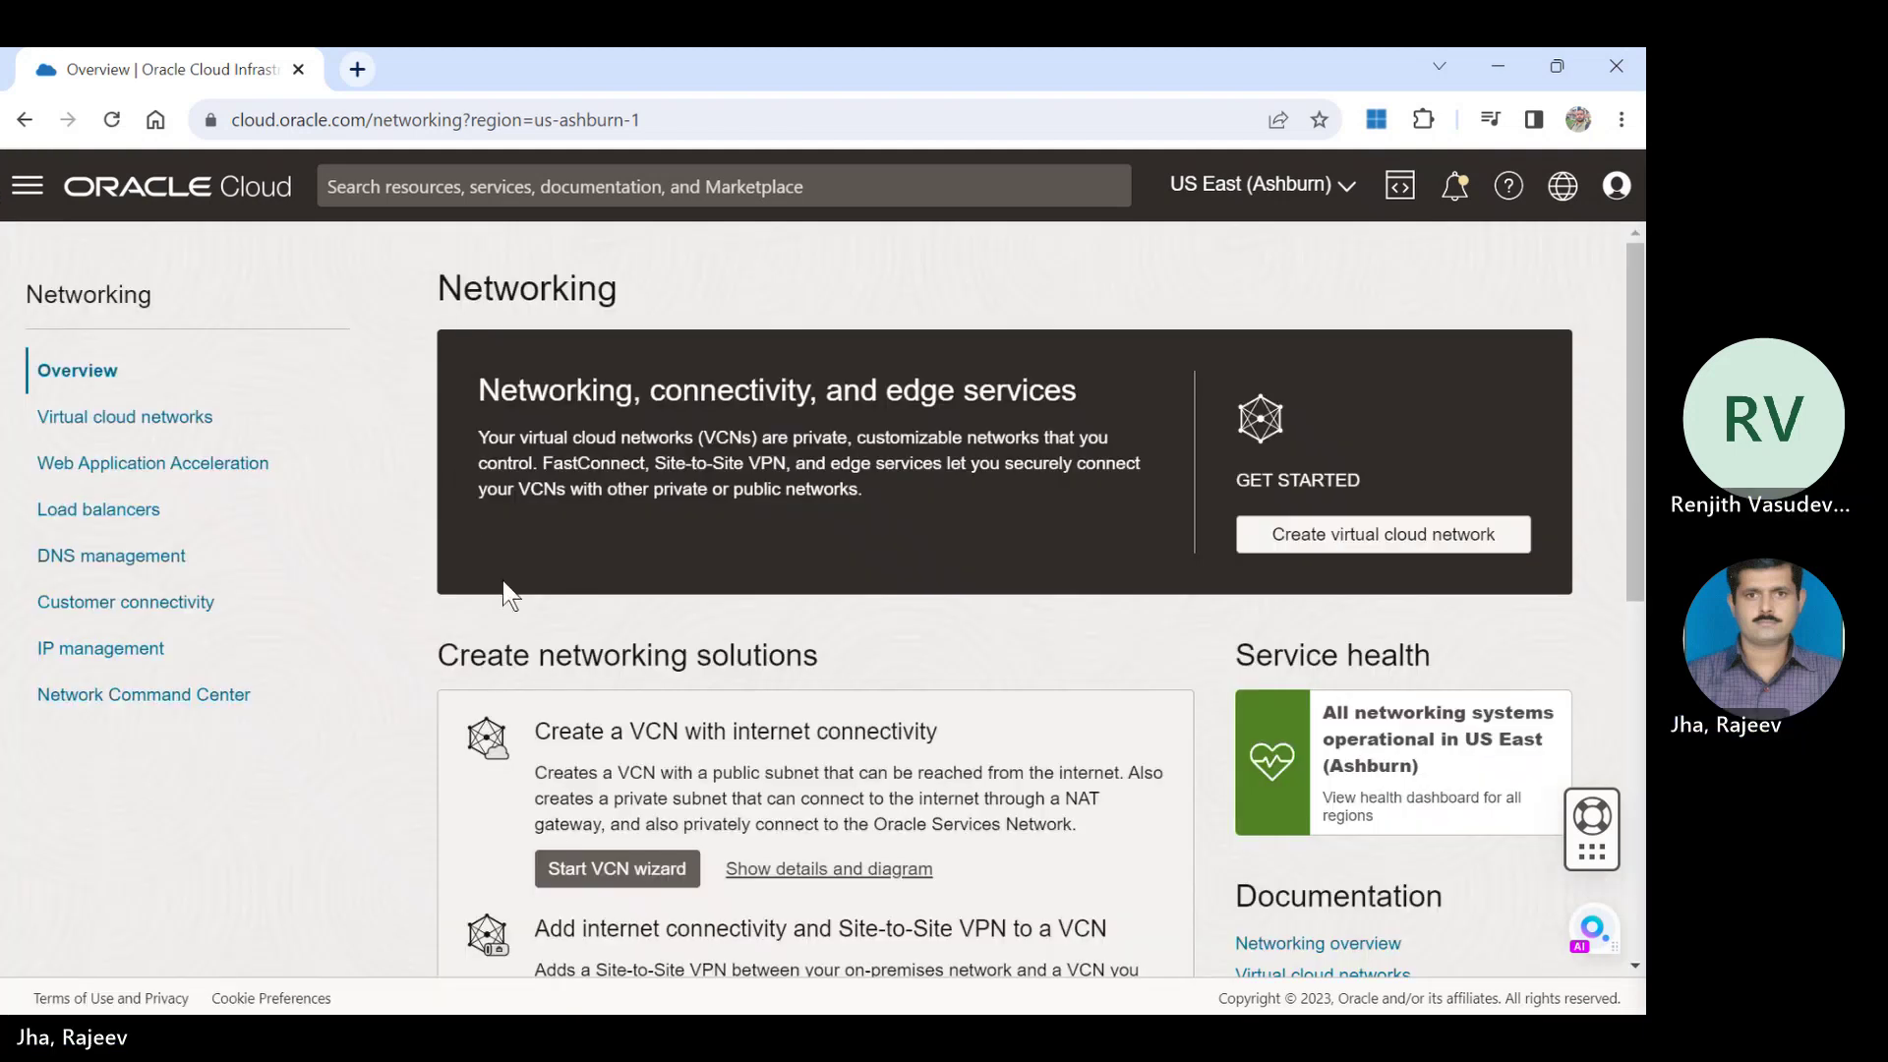
Launch the VCN with internet connectivity wizard and name the VCN myvcn.
click(630, 880)
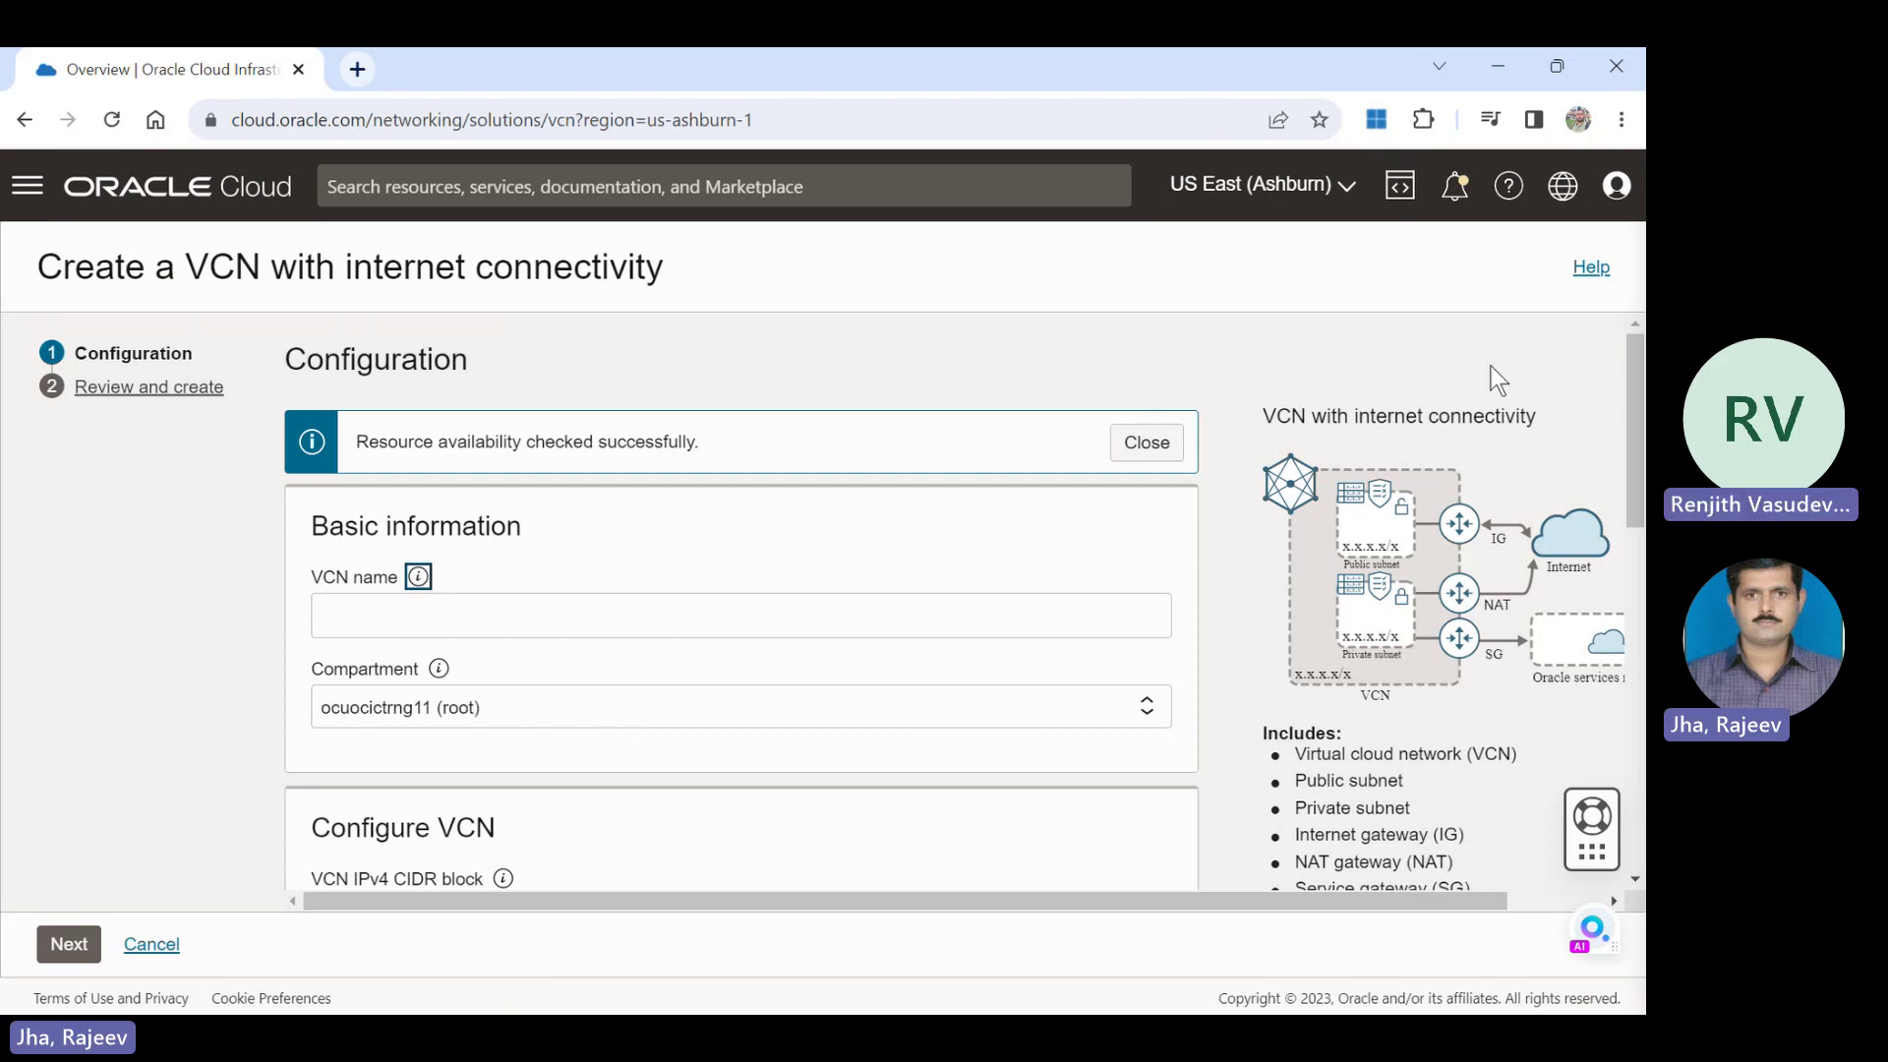
scroll(1639, 373, down, 2)
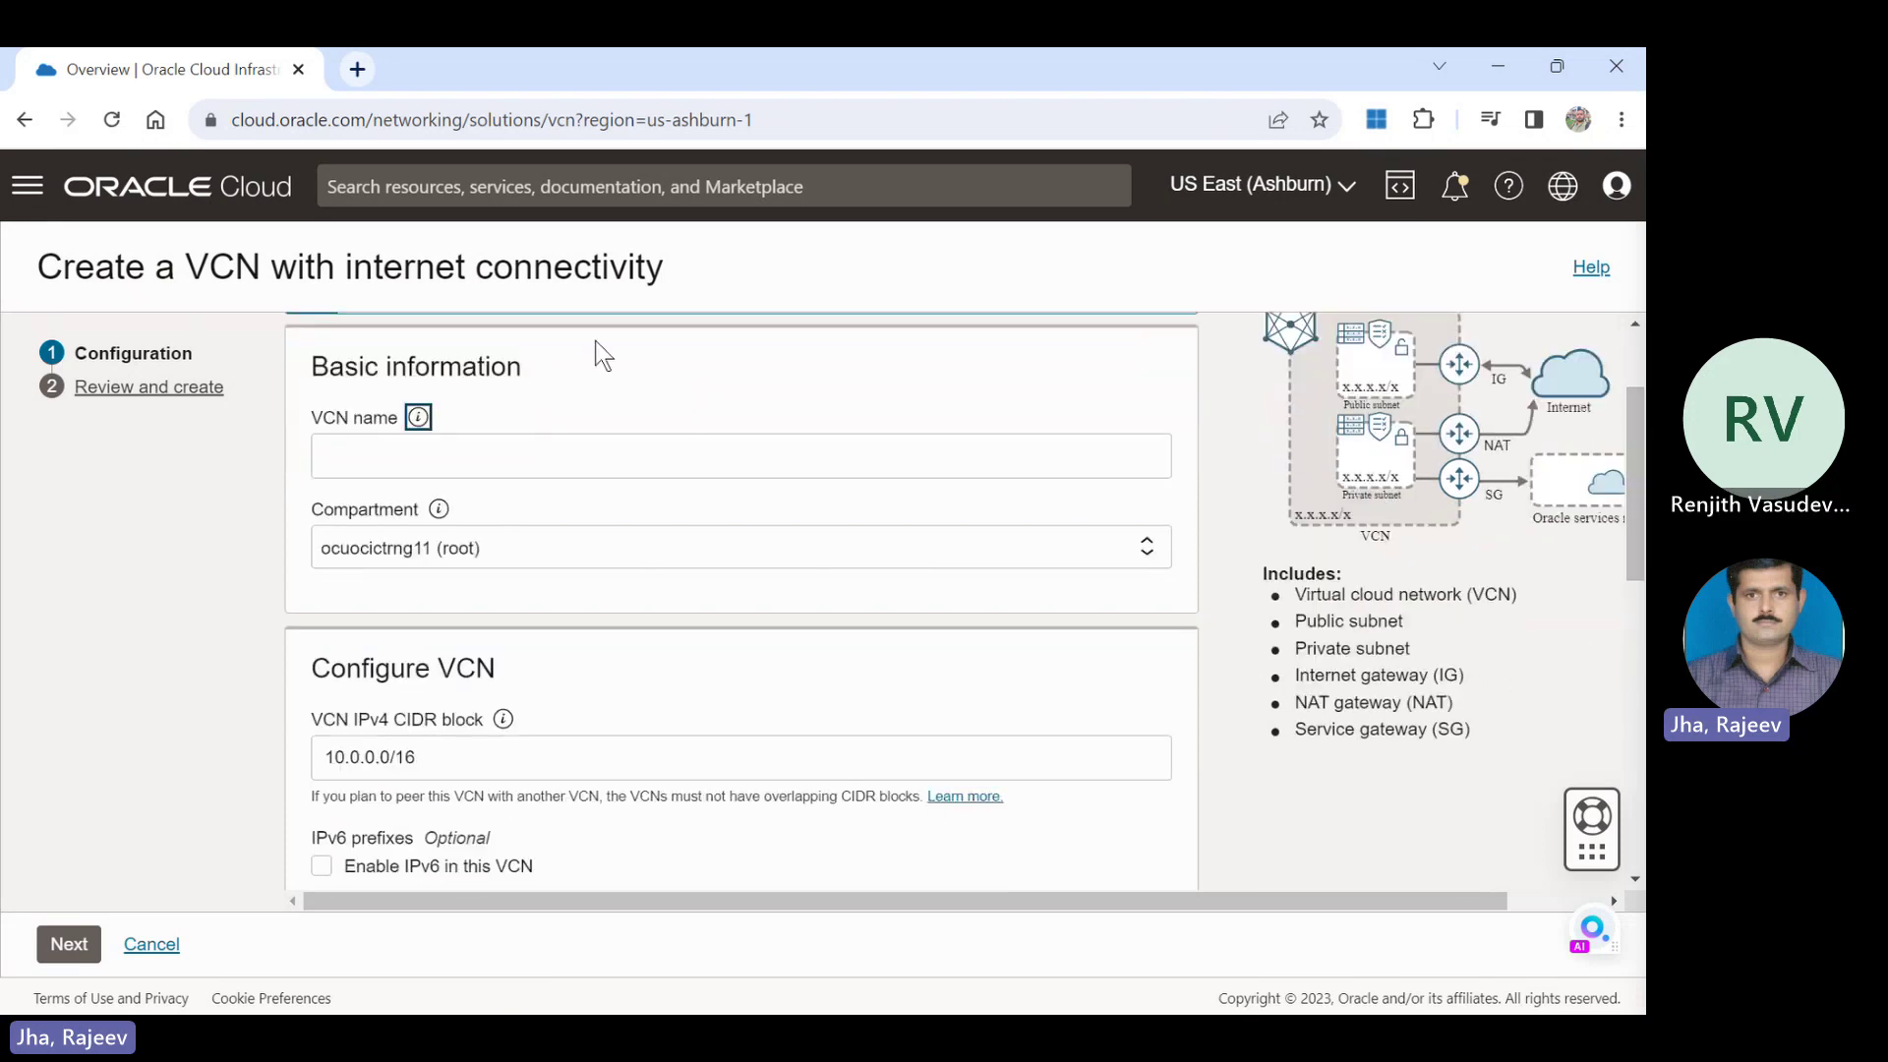
click(466, 465)
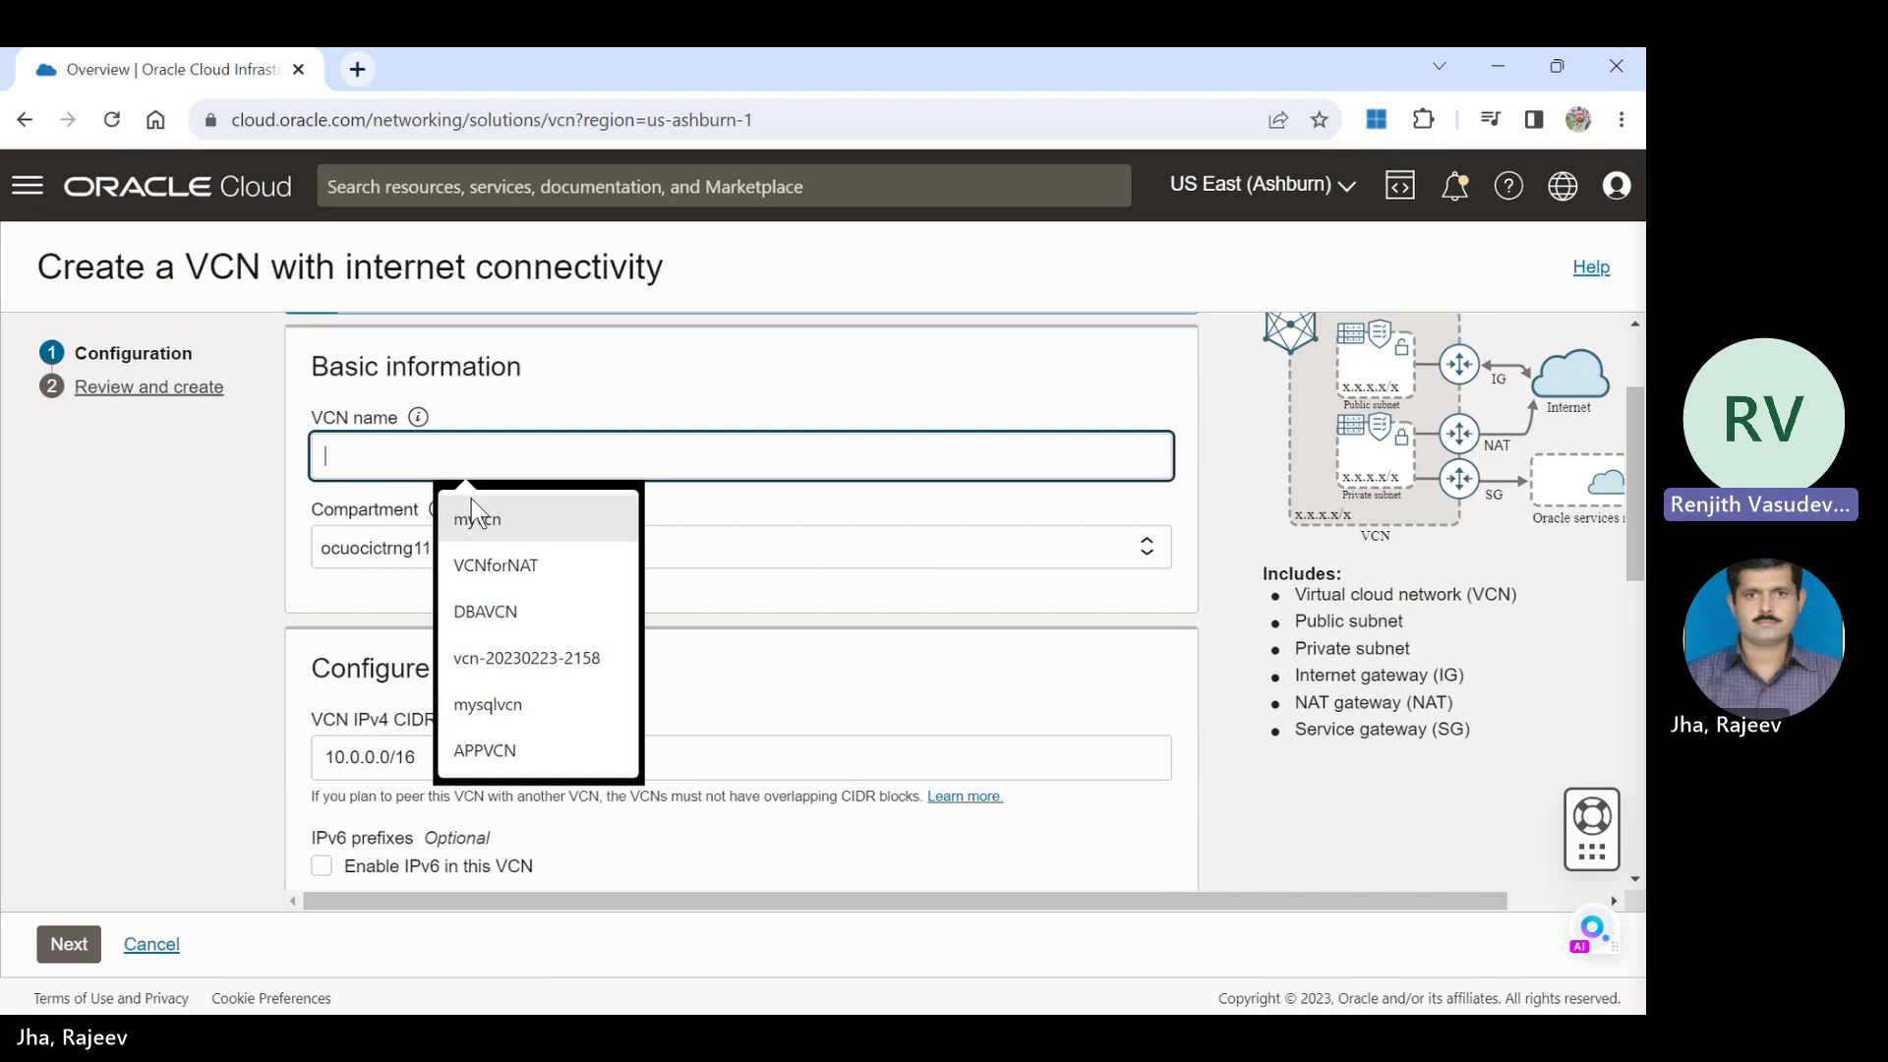
click(508, 521)
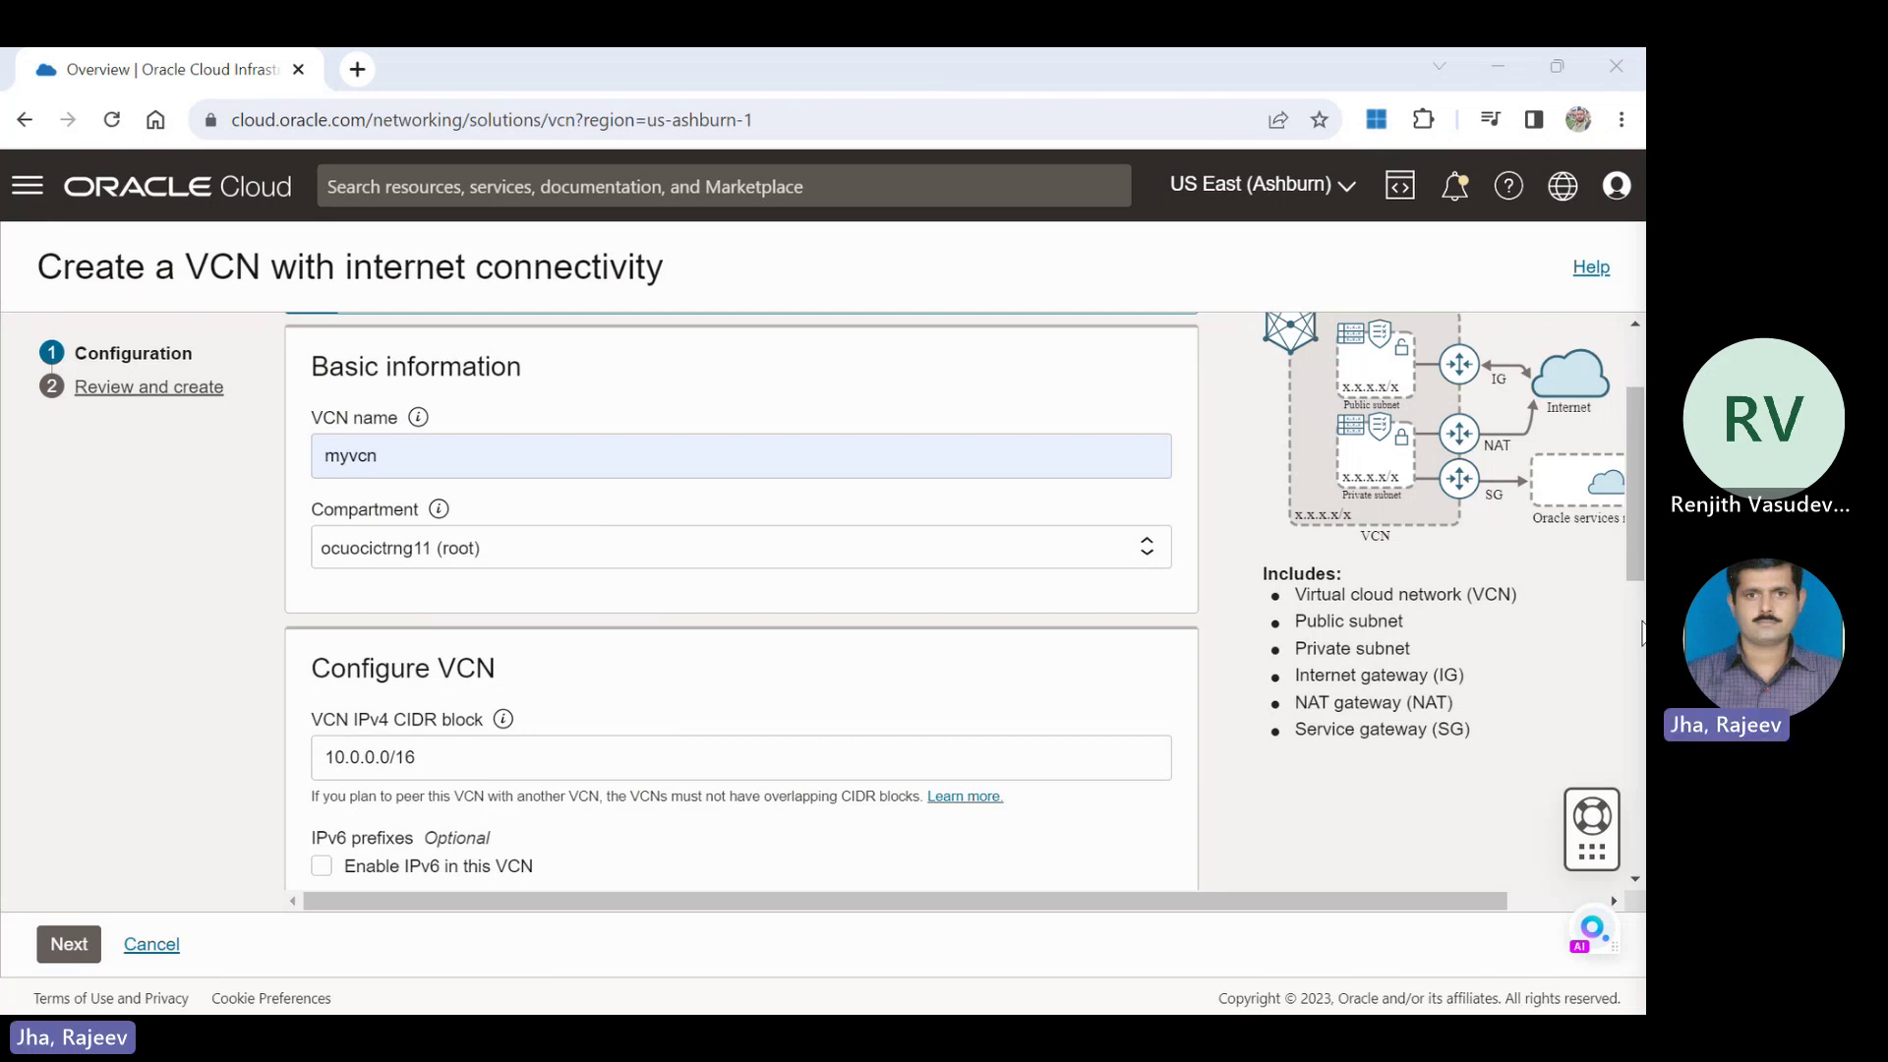
Place myvcn in compartment 99244203-C01 and step to review and back to check availability.
click(626, 548)
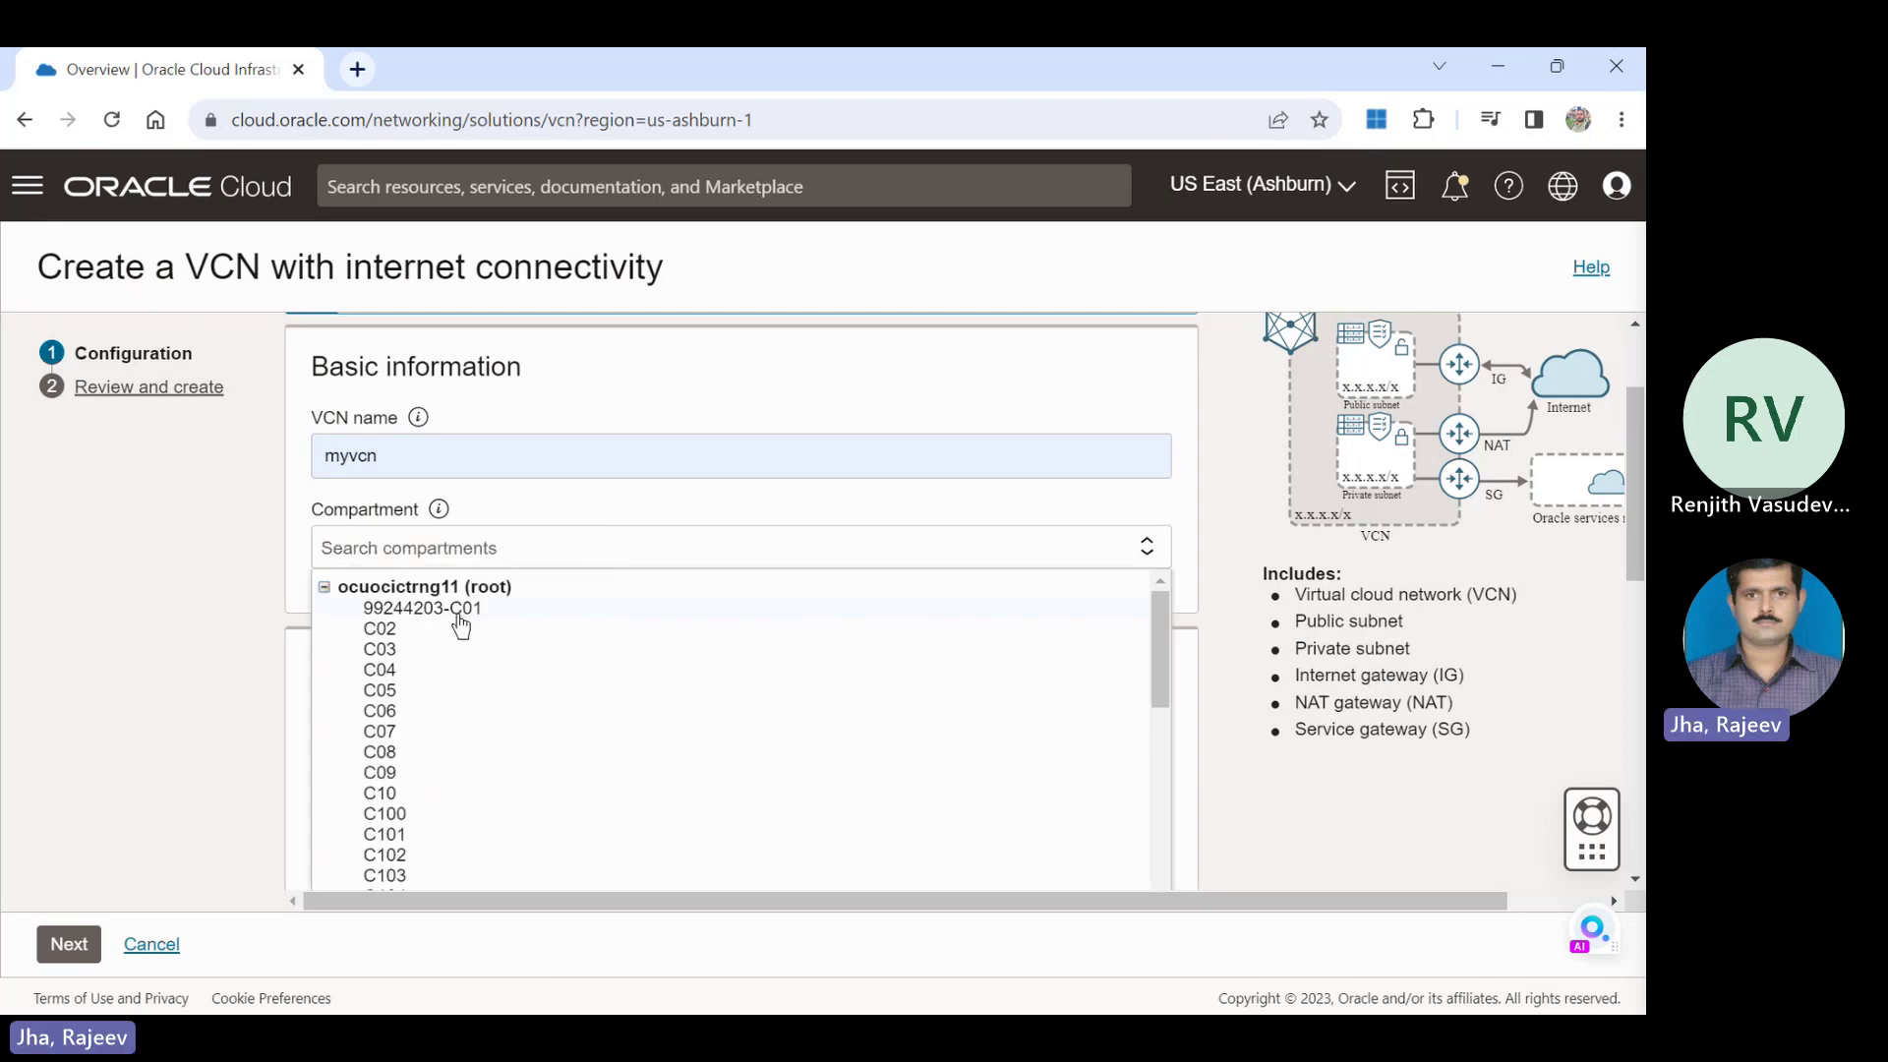
click(459, 610)
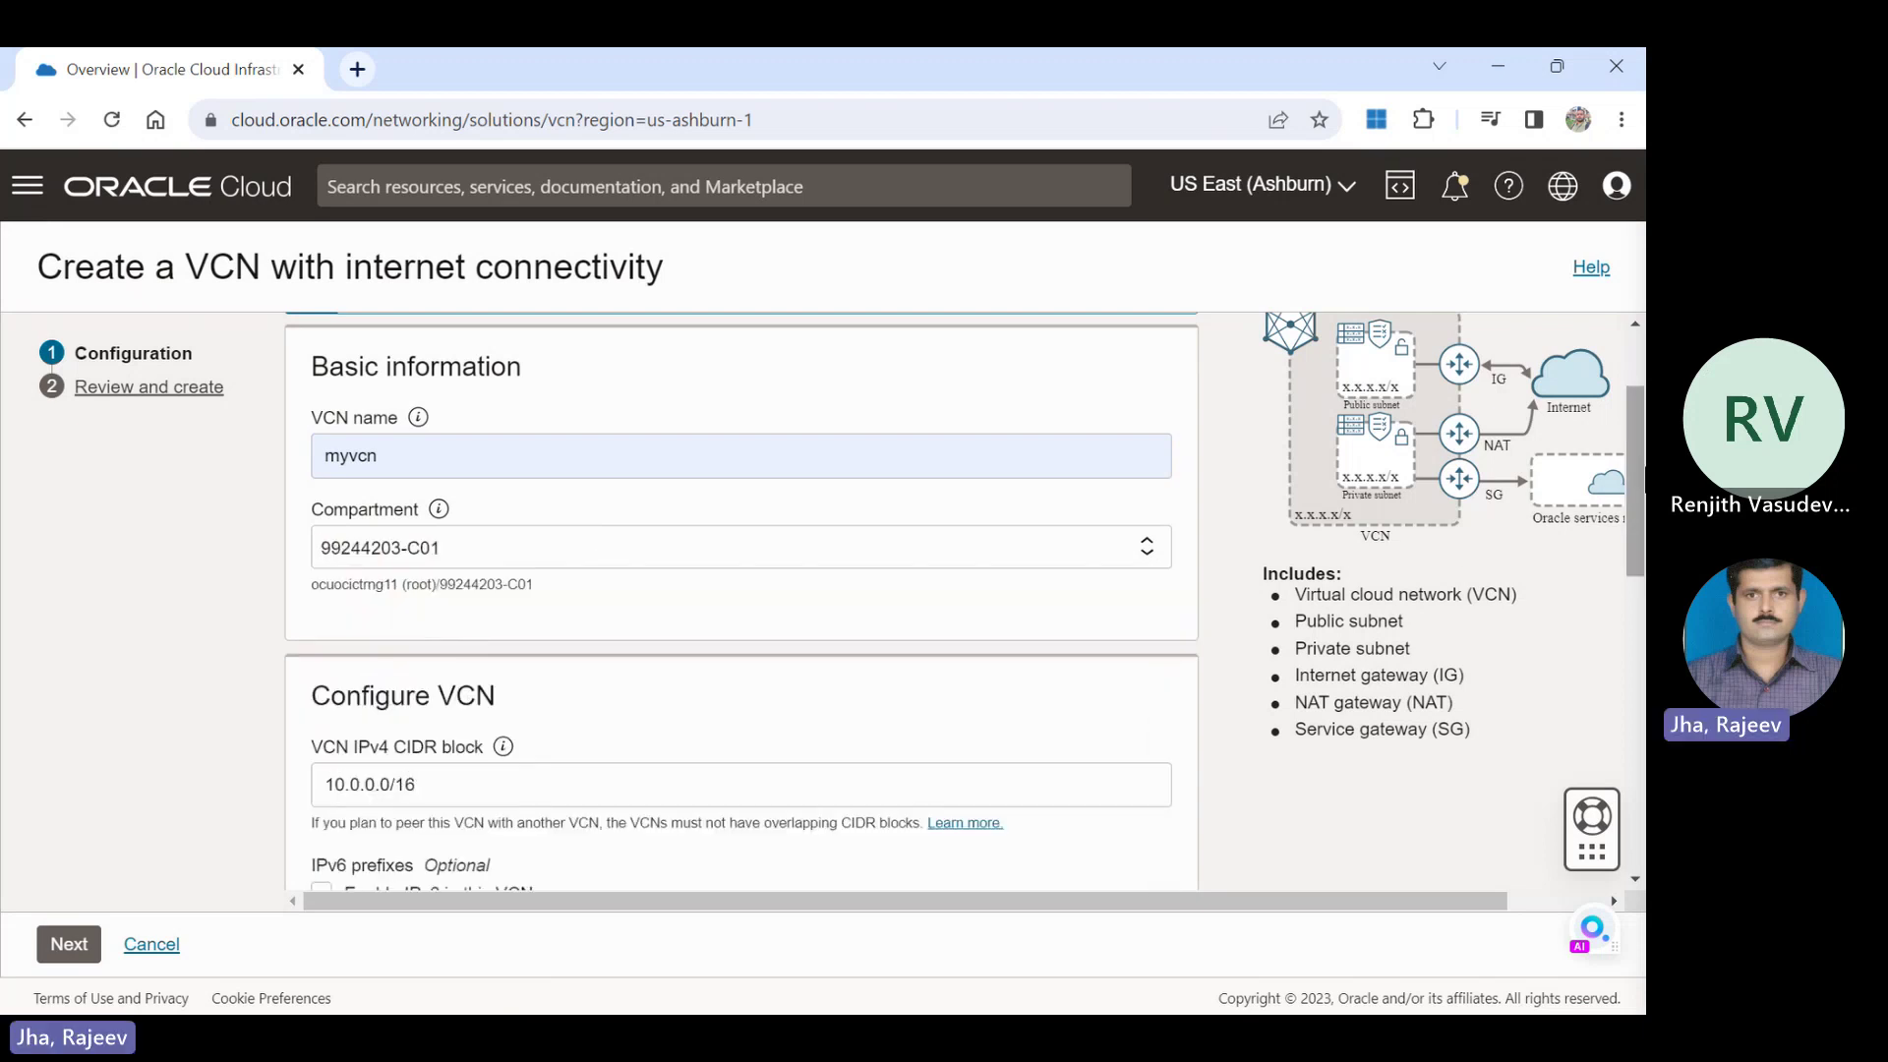
scroll(459, 621, down, 5)
scroll(748, 600, down, 3)
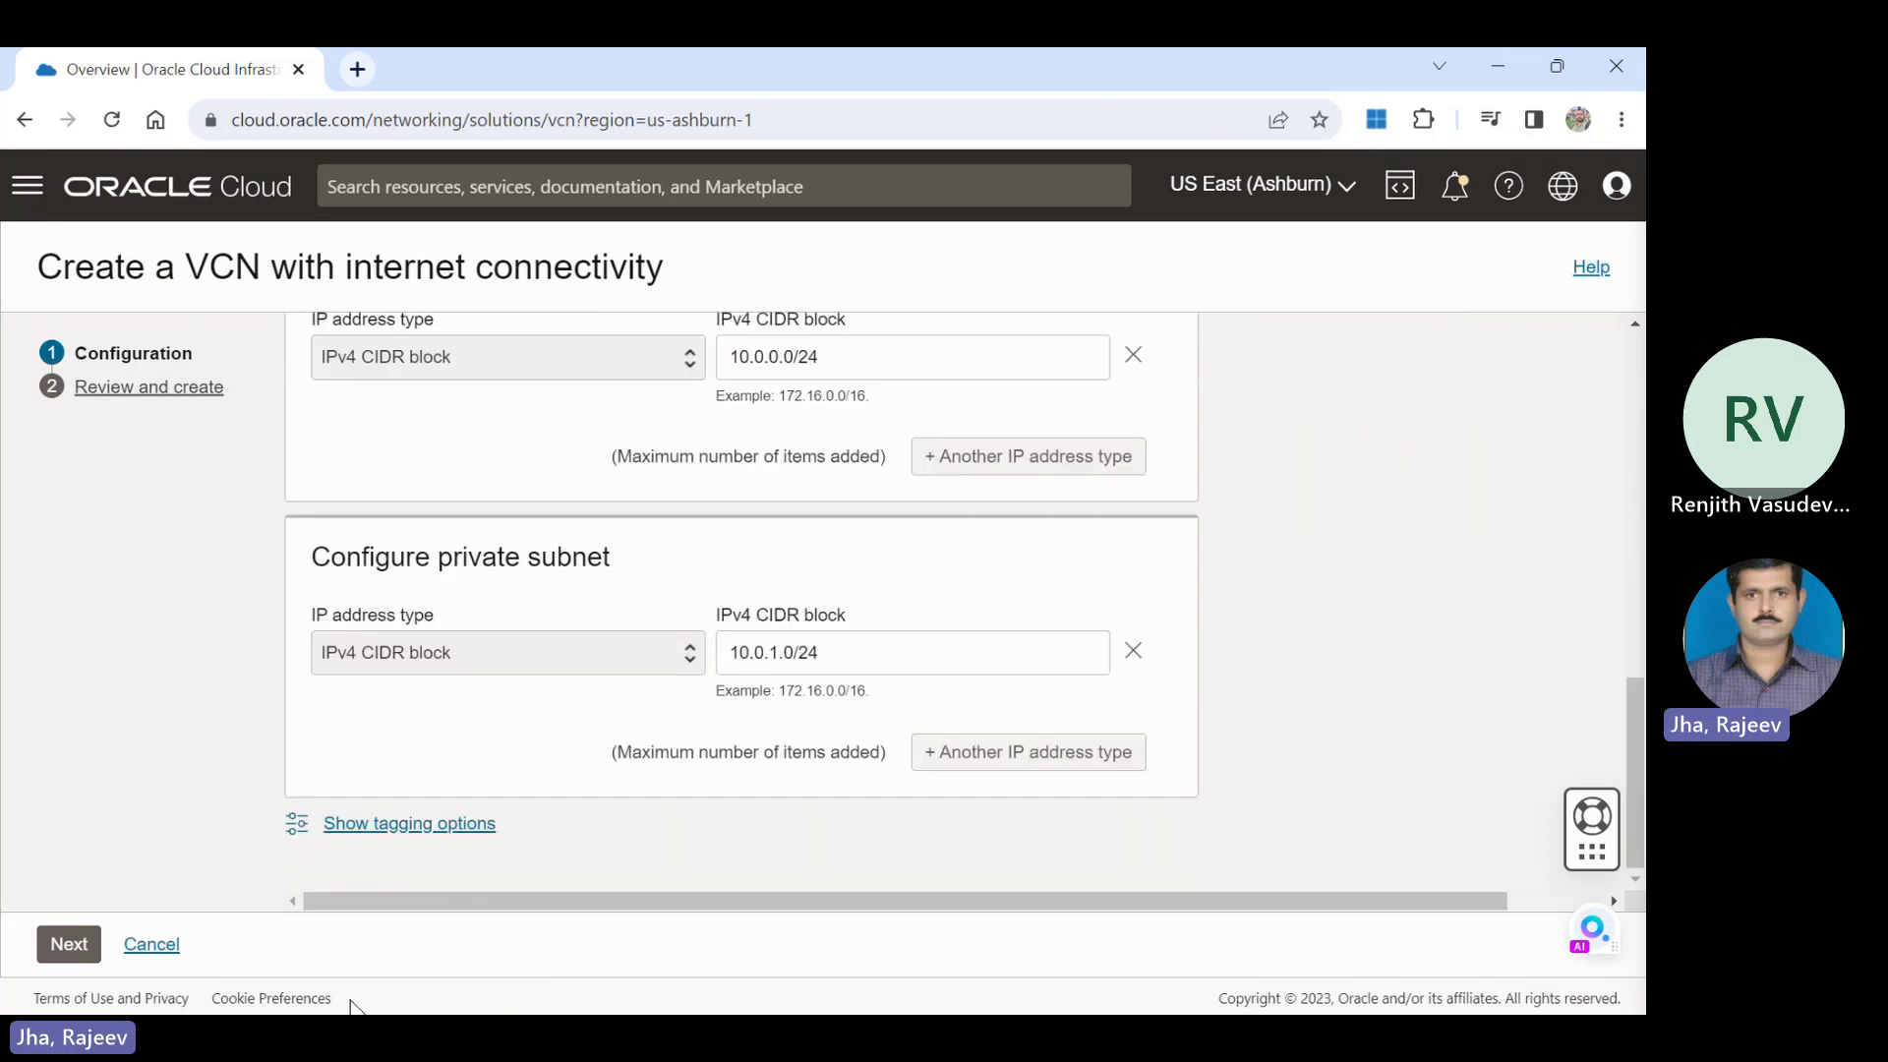
click(67, 945)
click(65, 950)
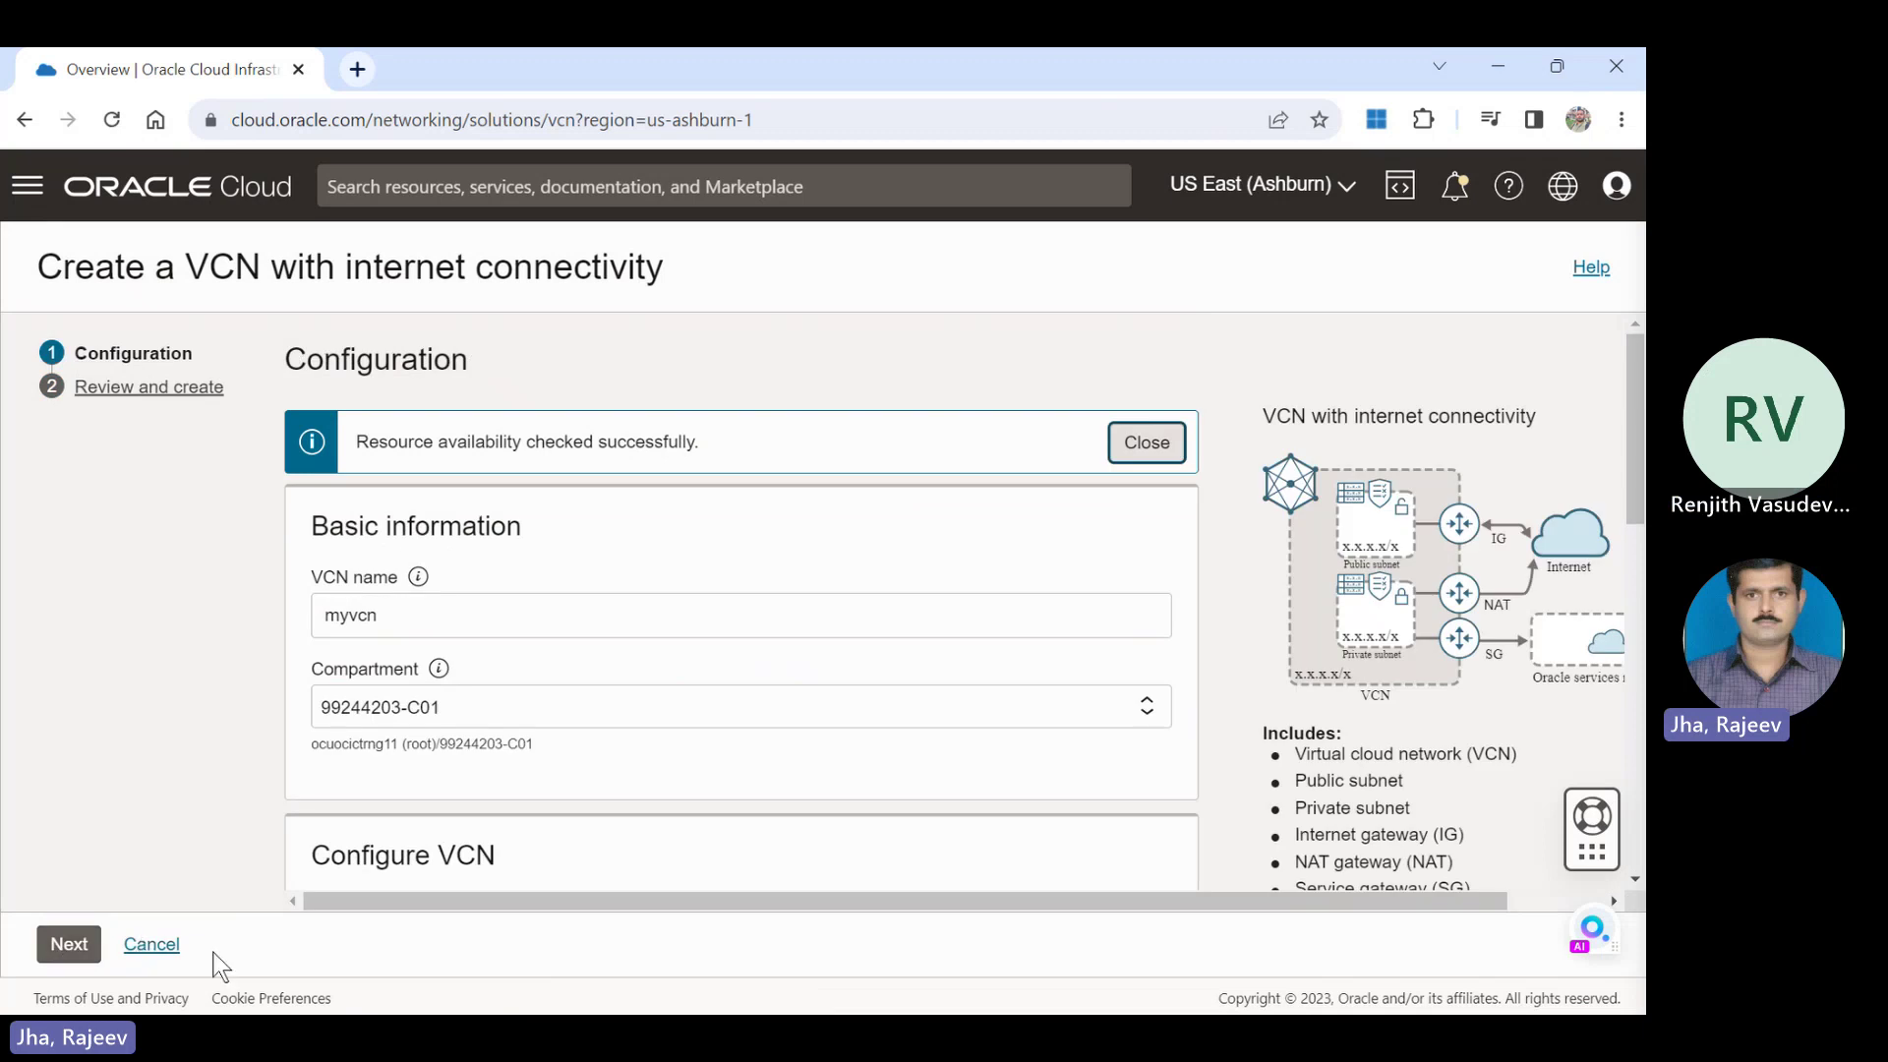
Move between the configuration and review steps, then dismiss the resource availability message.
click(69, 944)
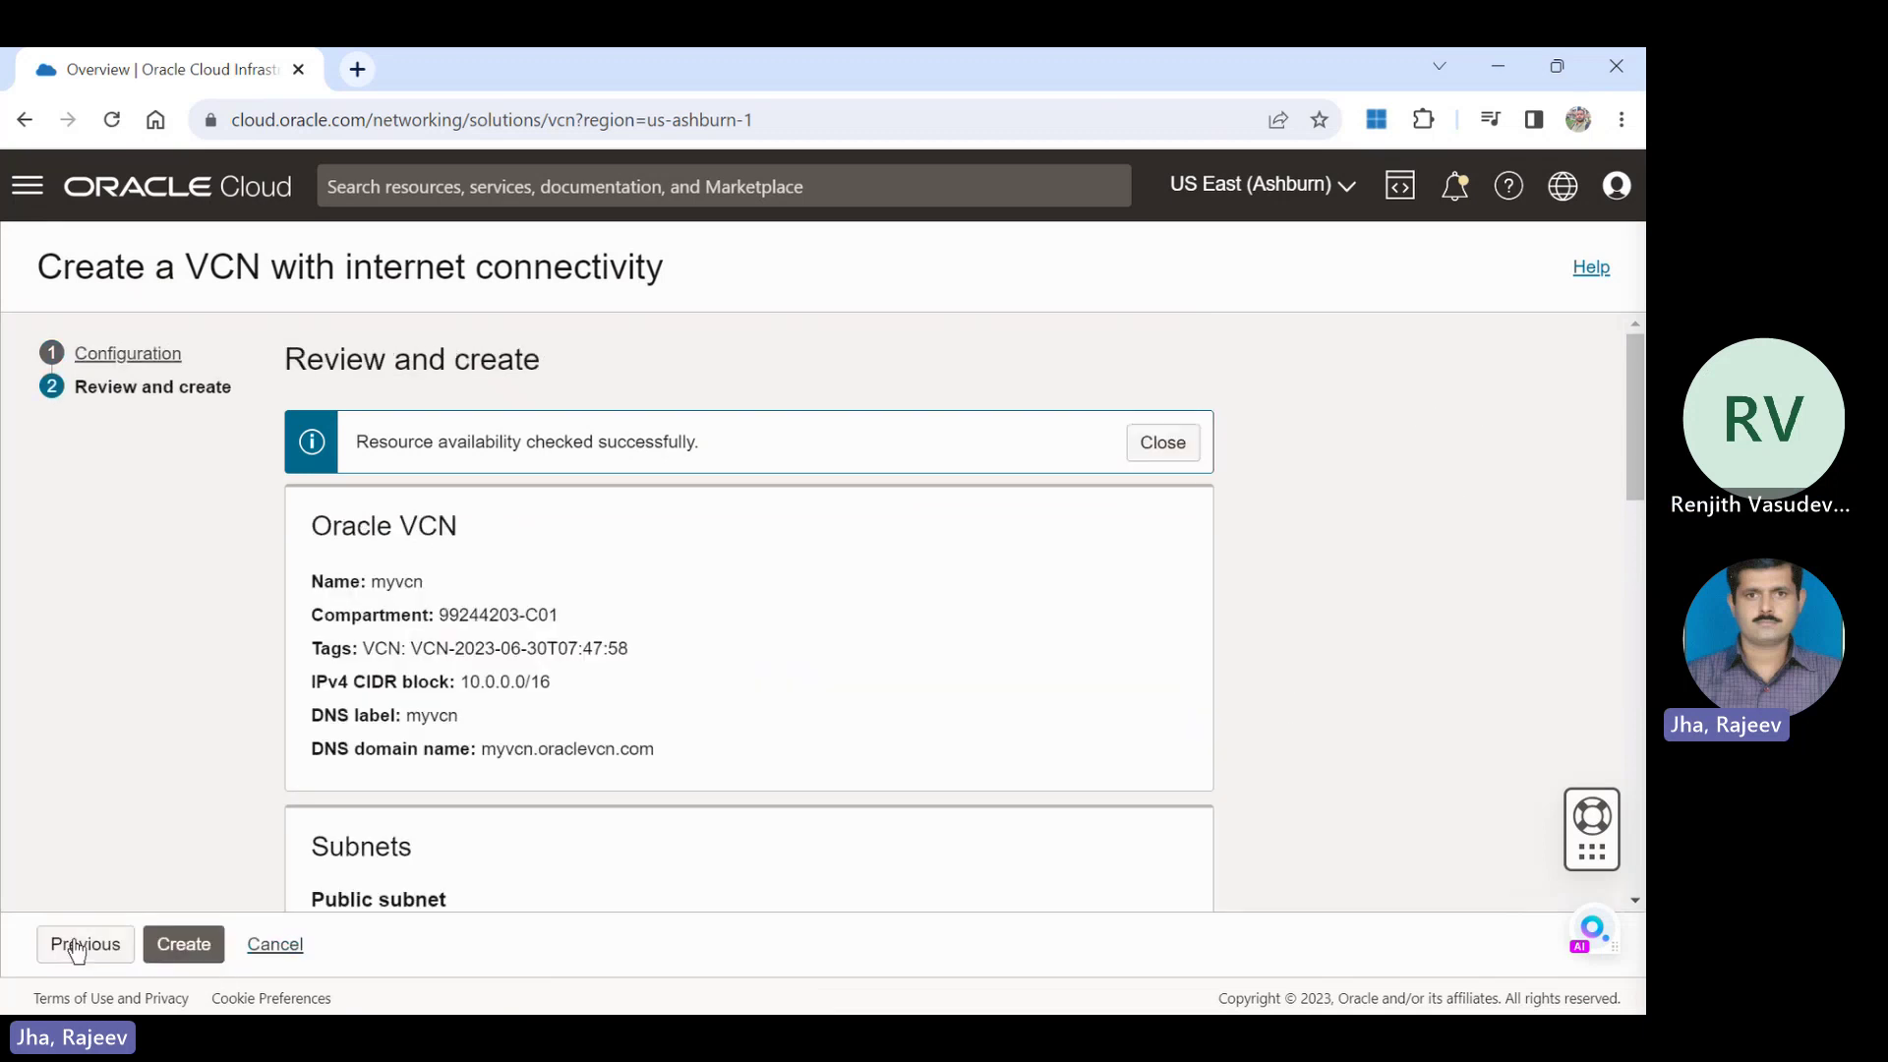
click(69, 946)
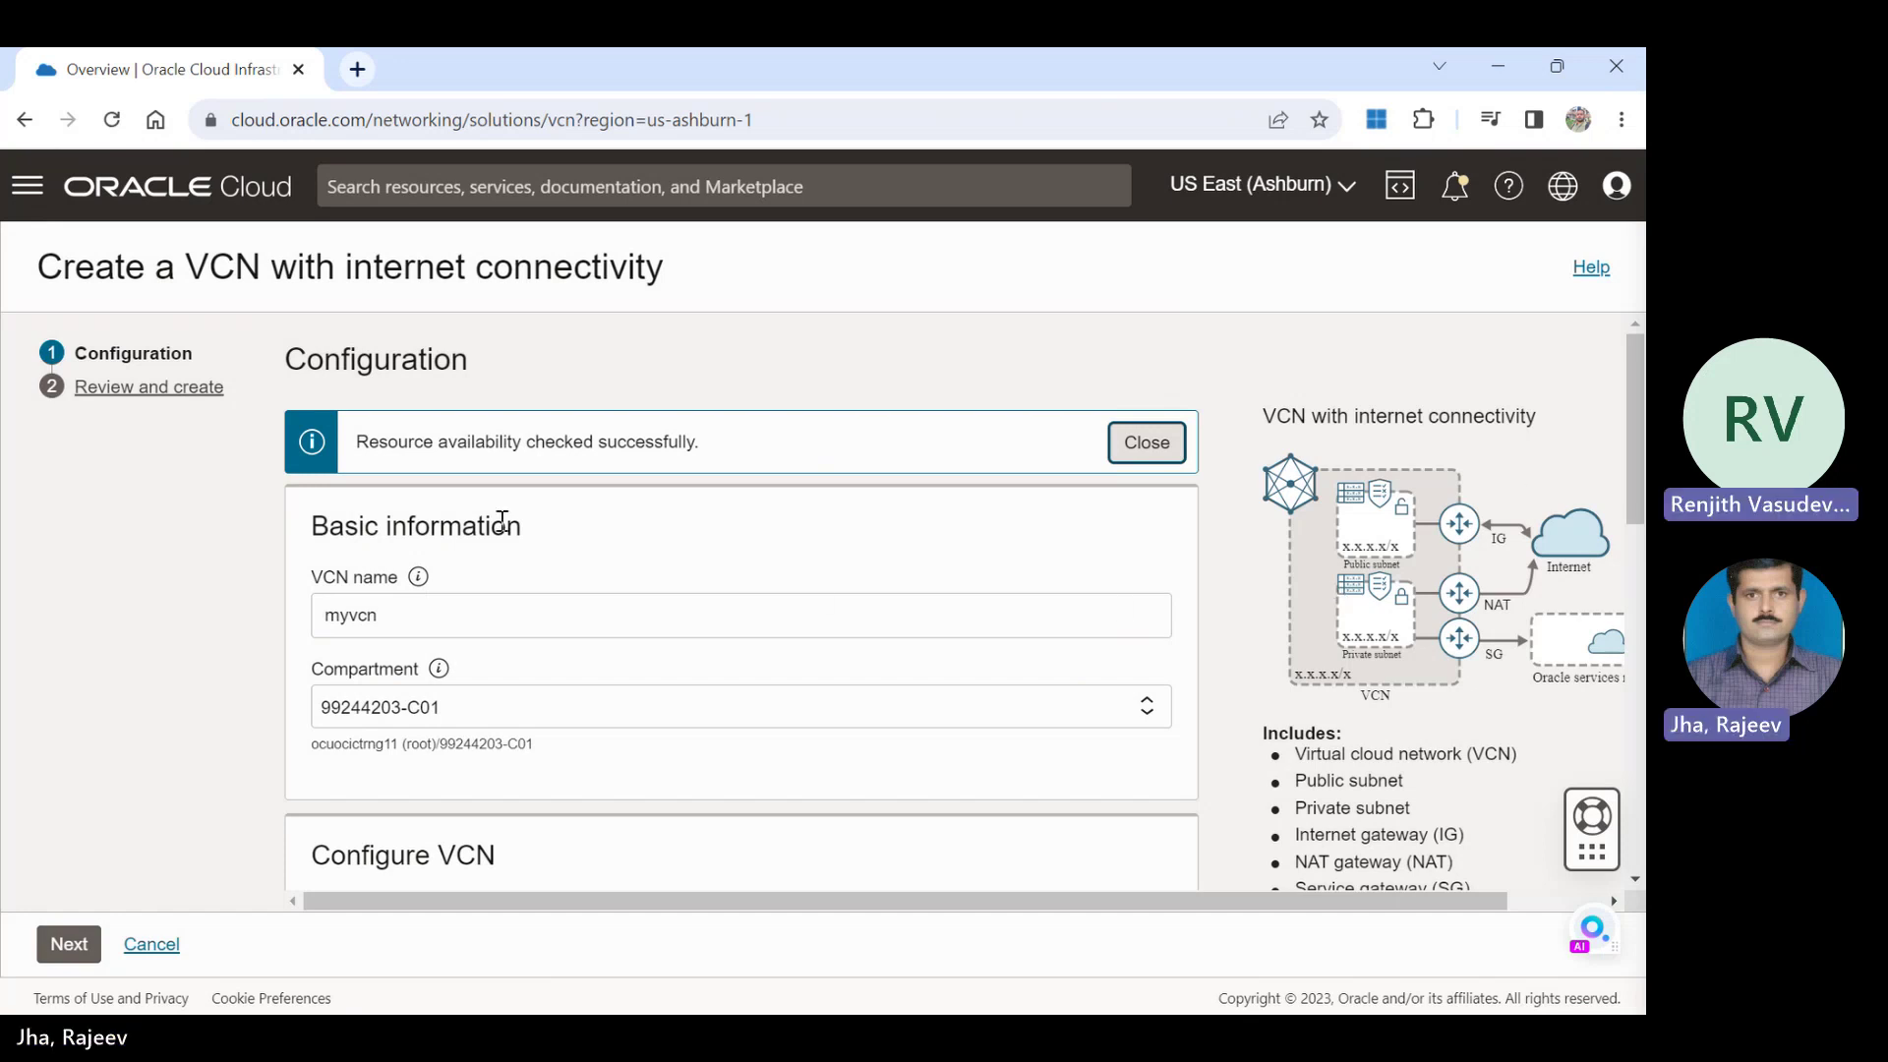
drag(696, 442, 370, 442)
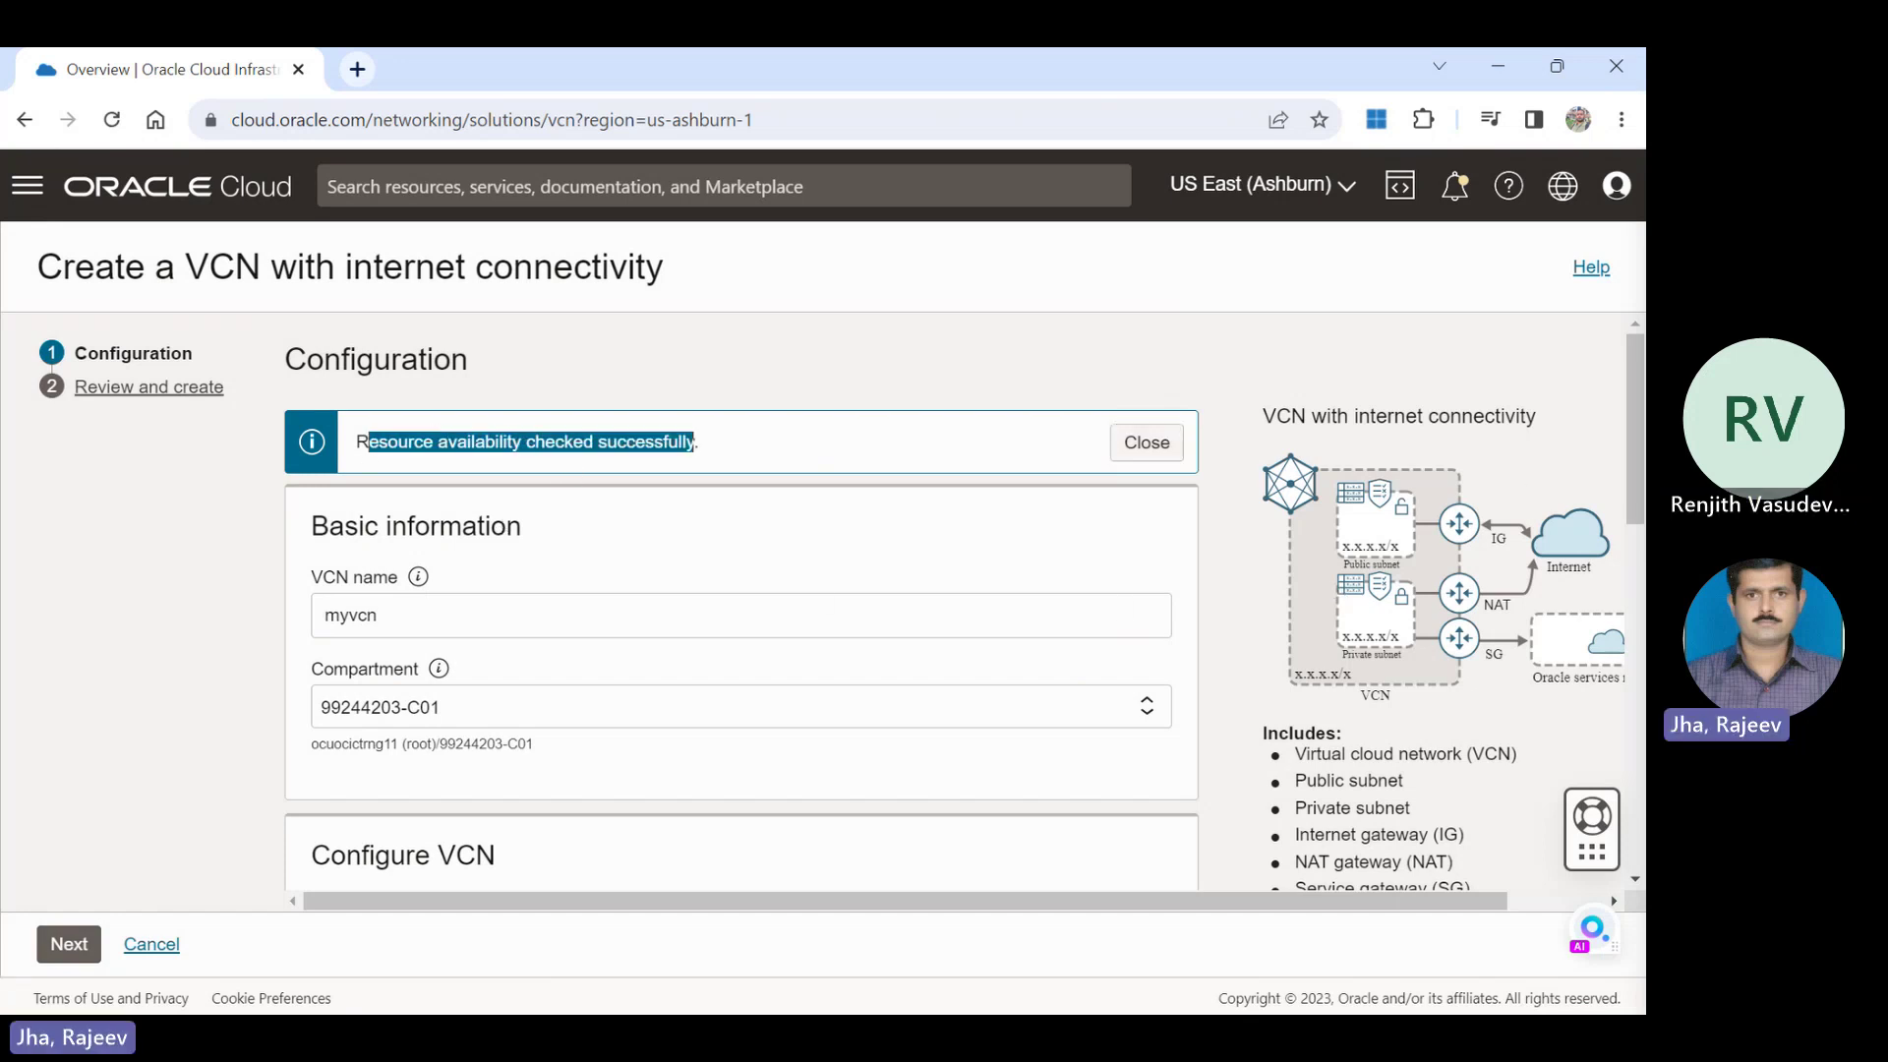
click(68, 944)
click(68, 946)
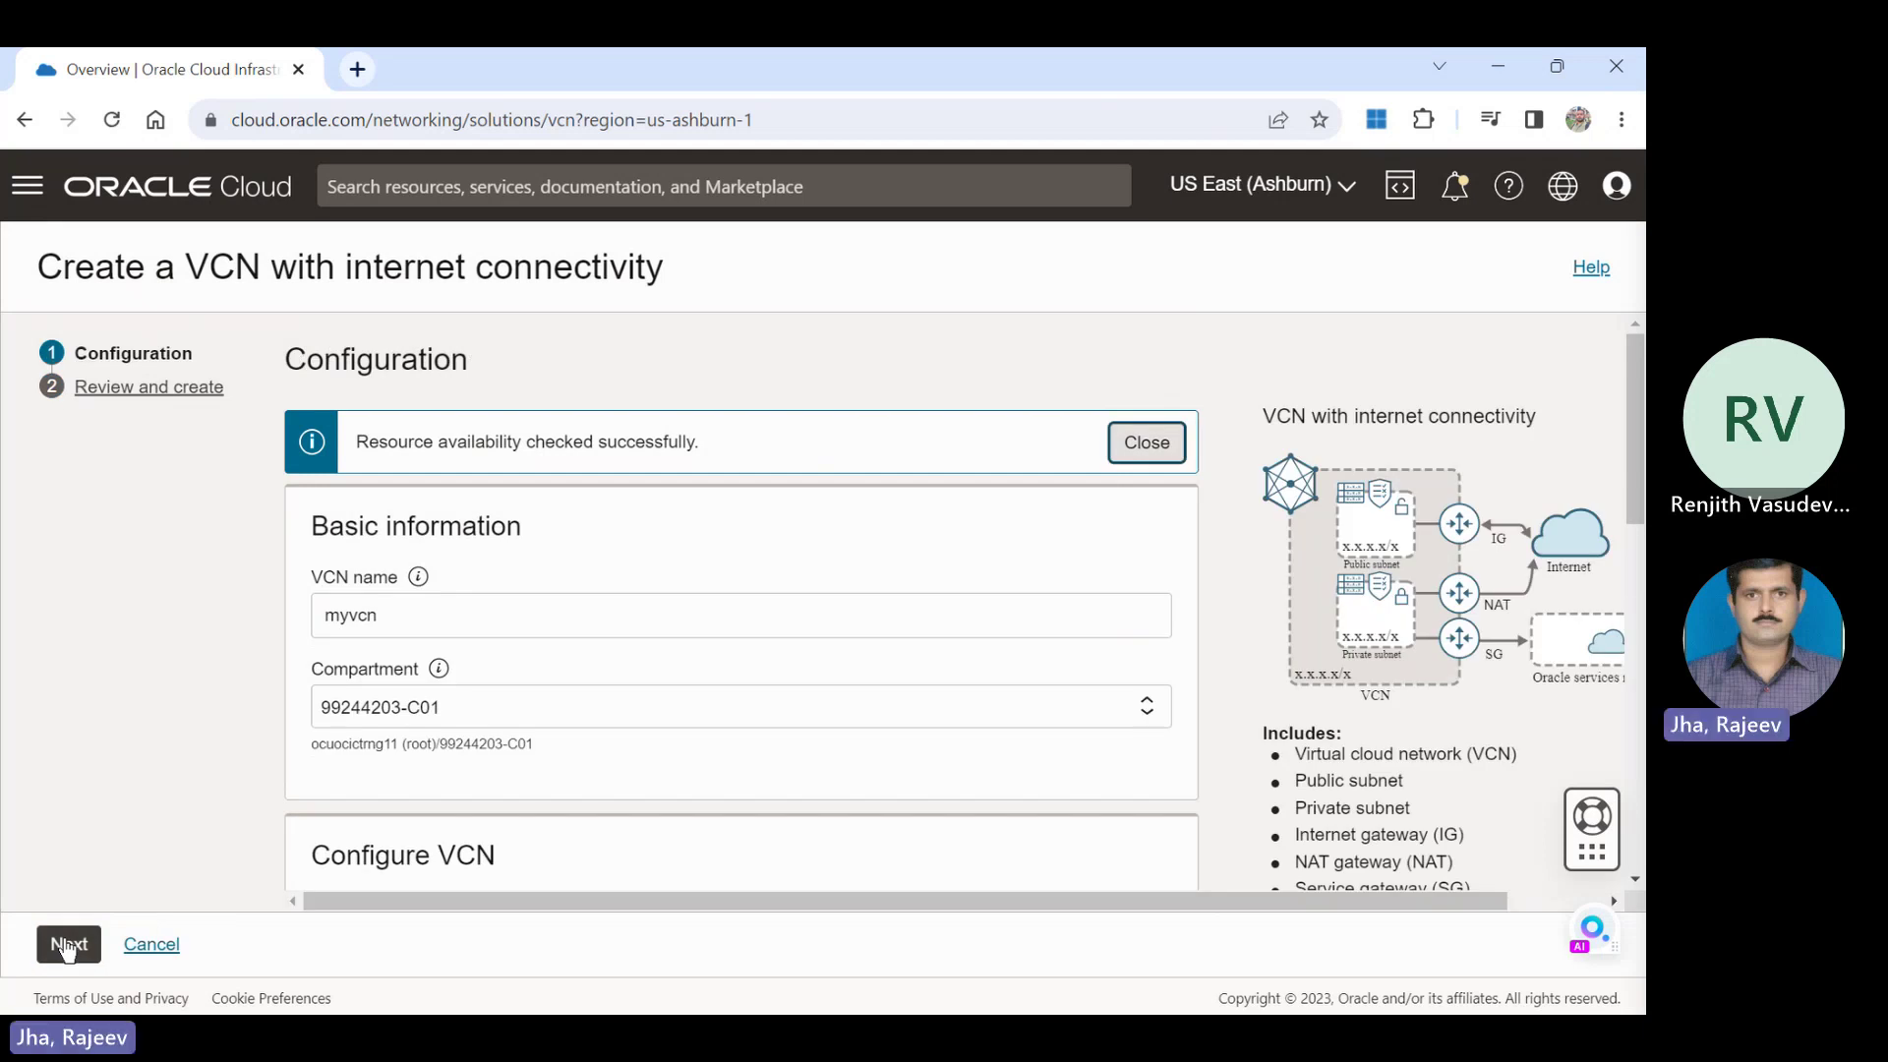
drag(1631, 367, 1640, 816)
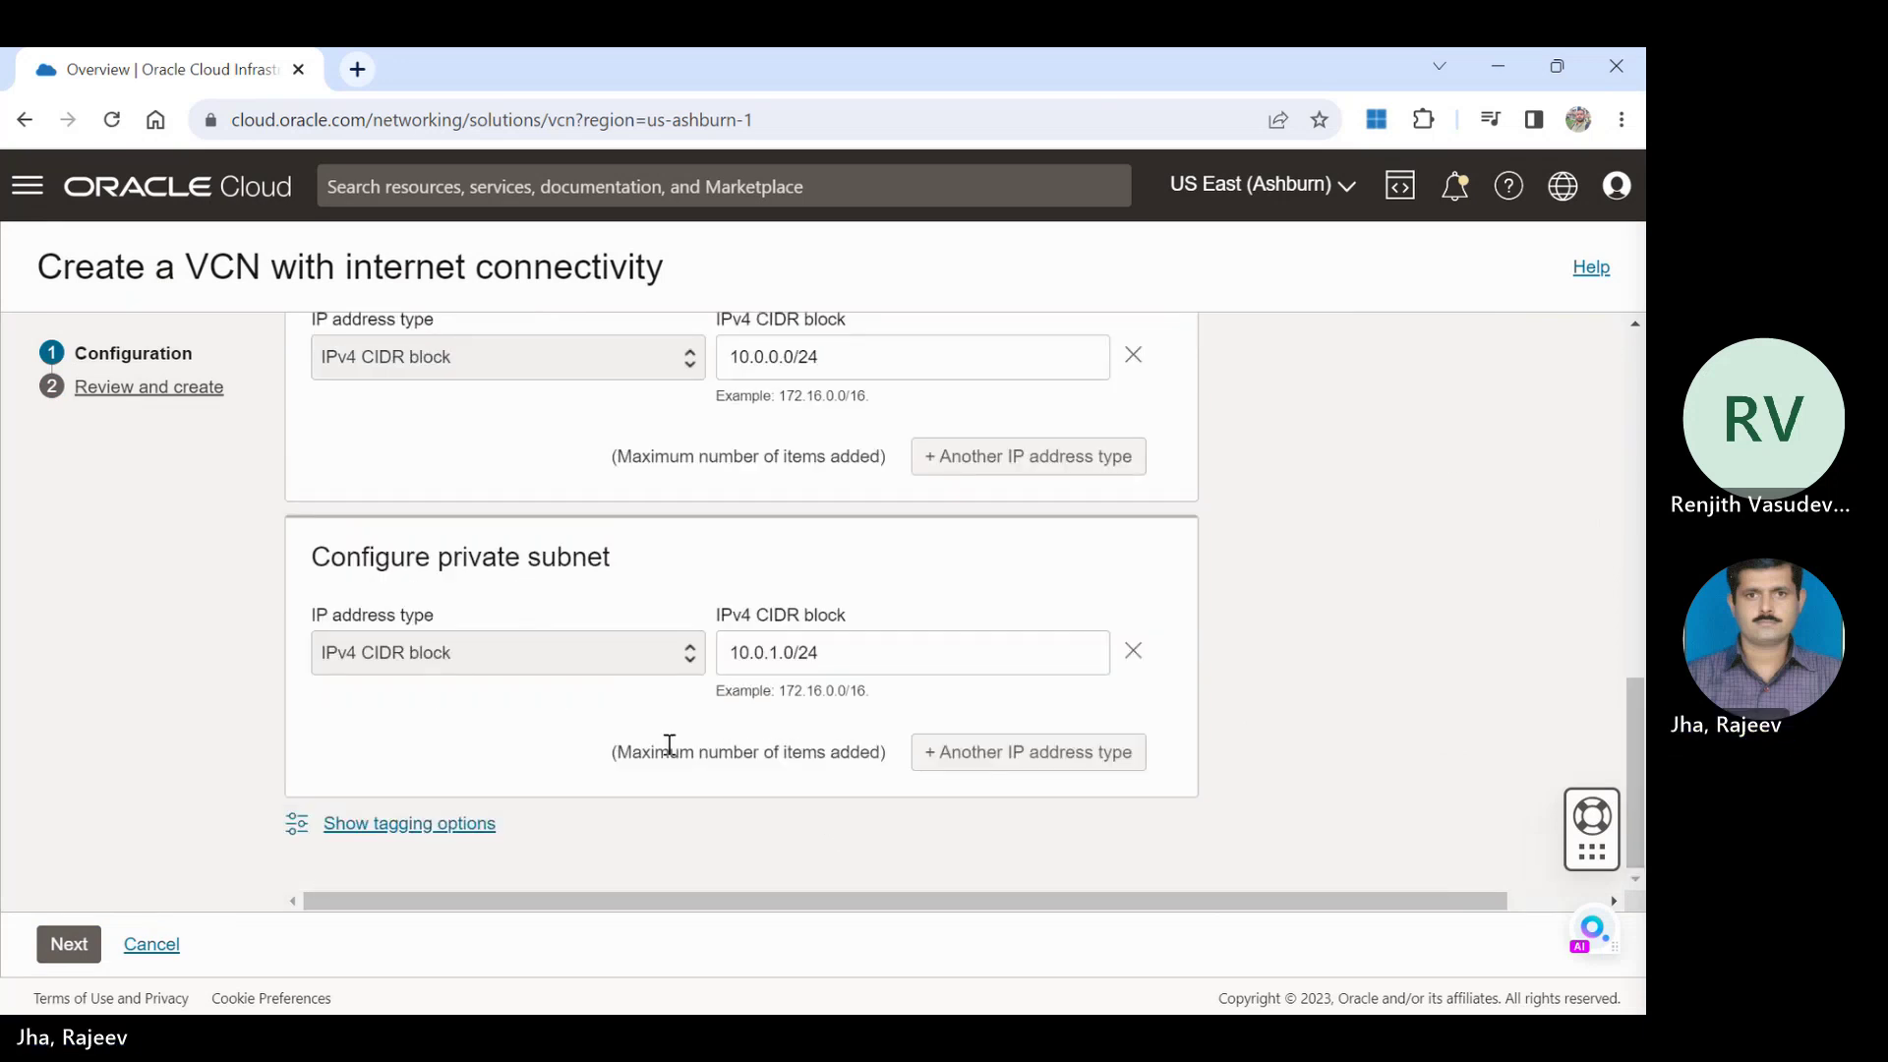
click(71, 944)
click(67, 950)
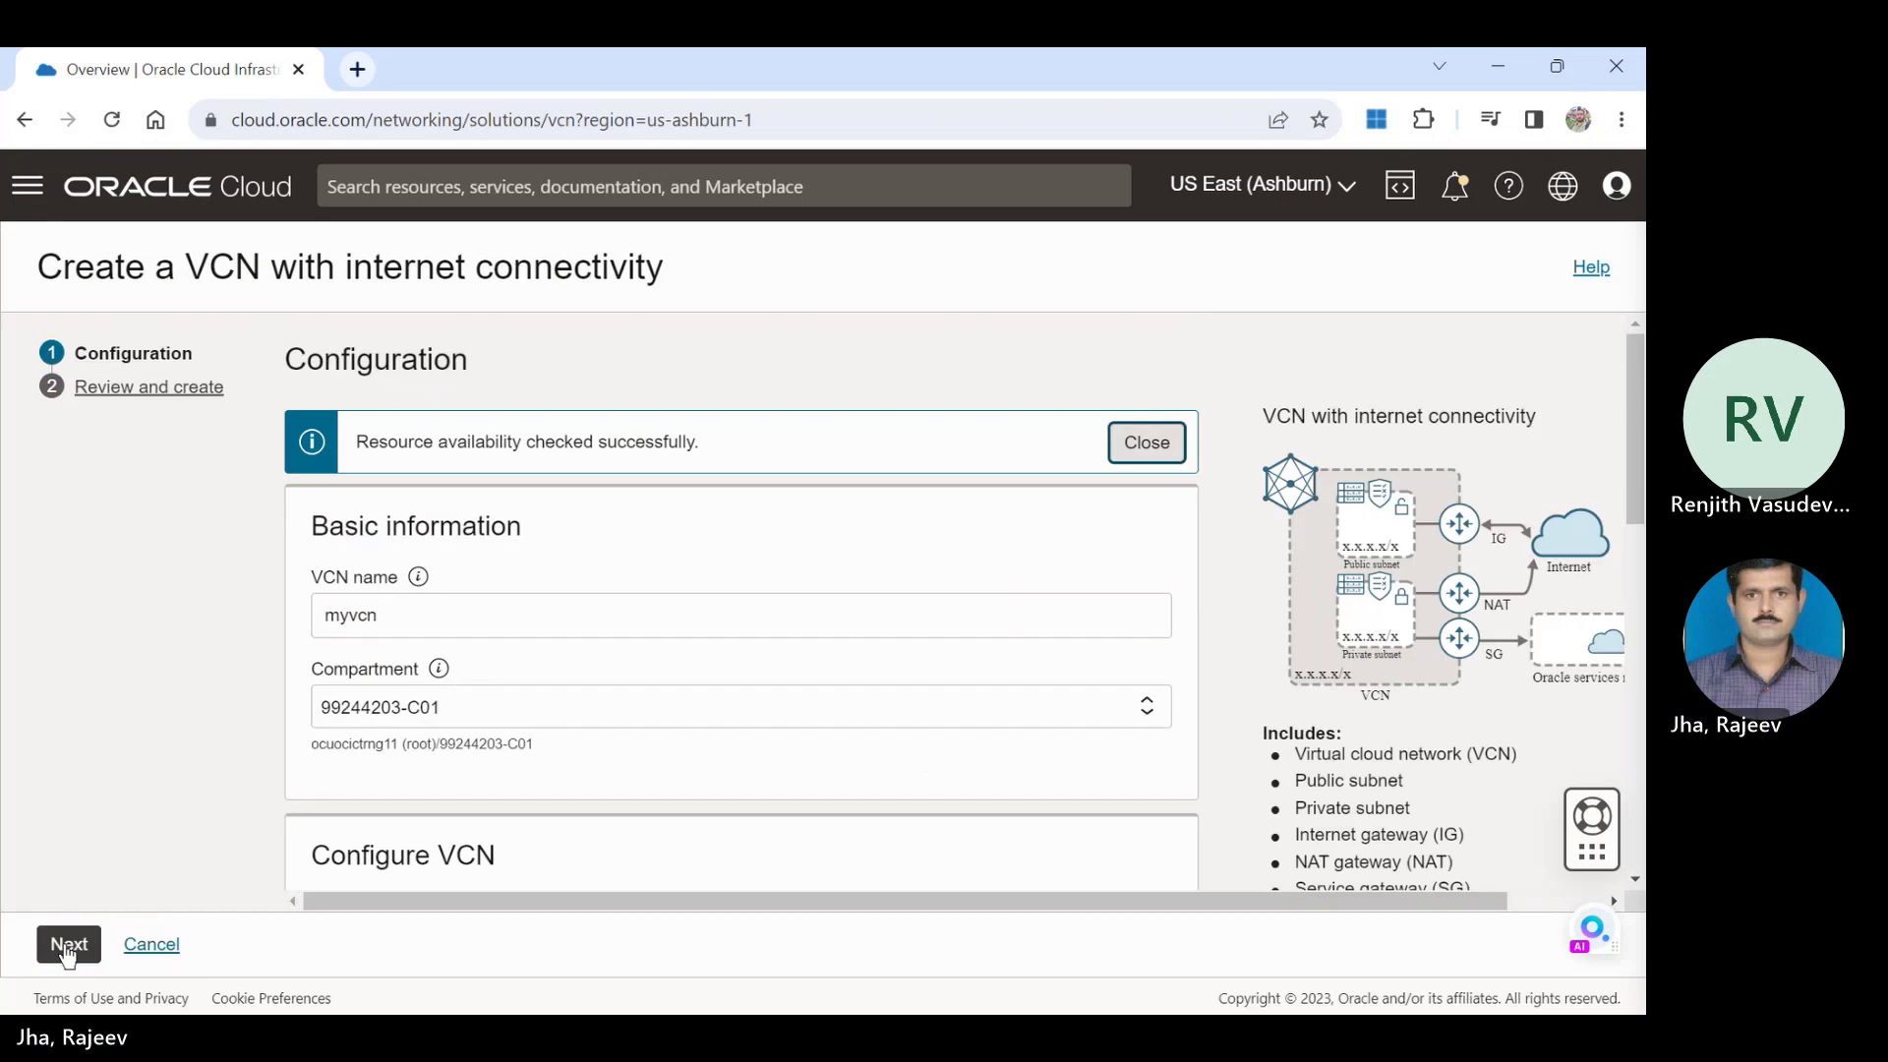
click(1147, 446)
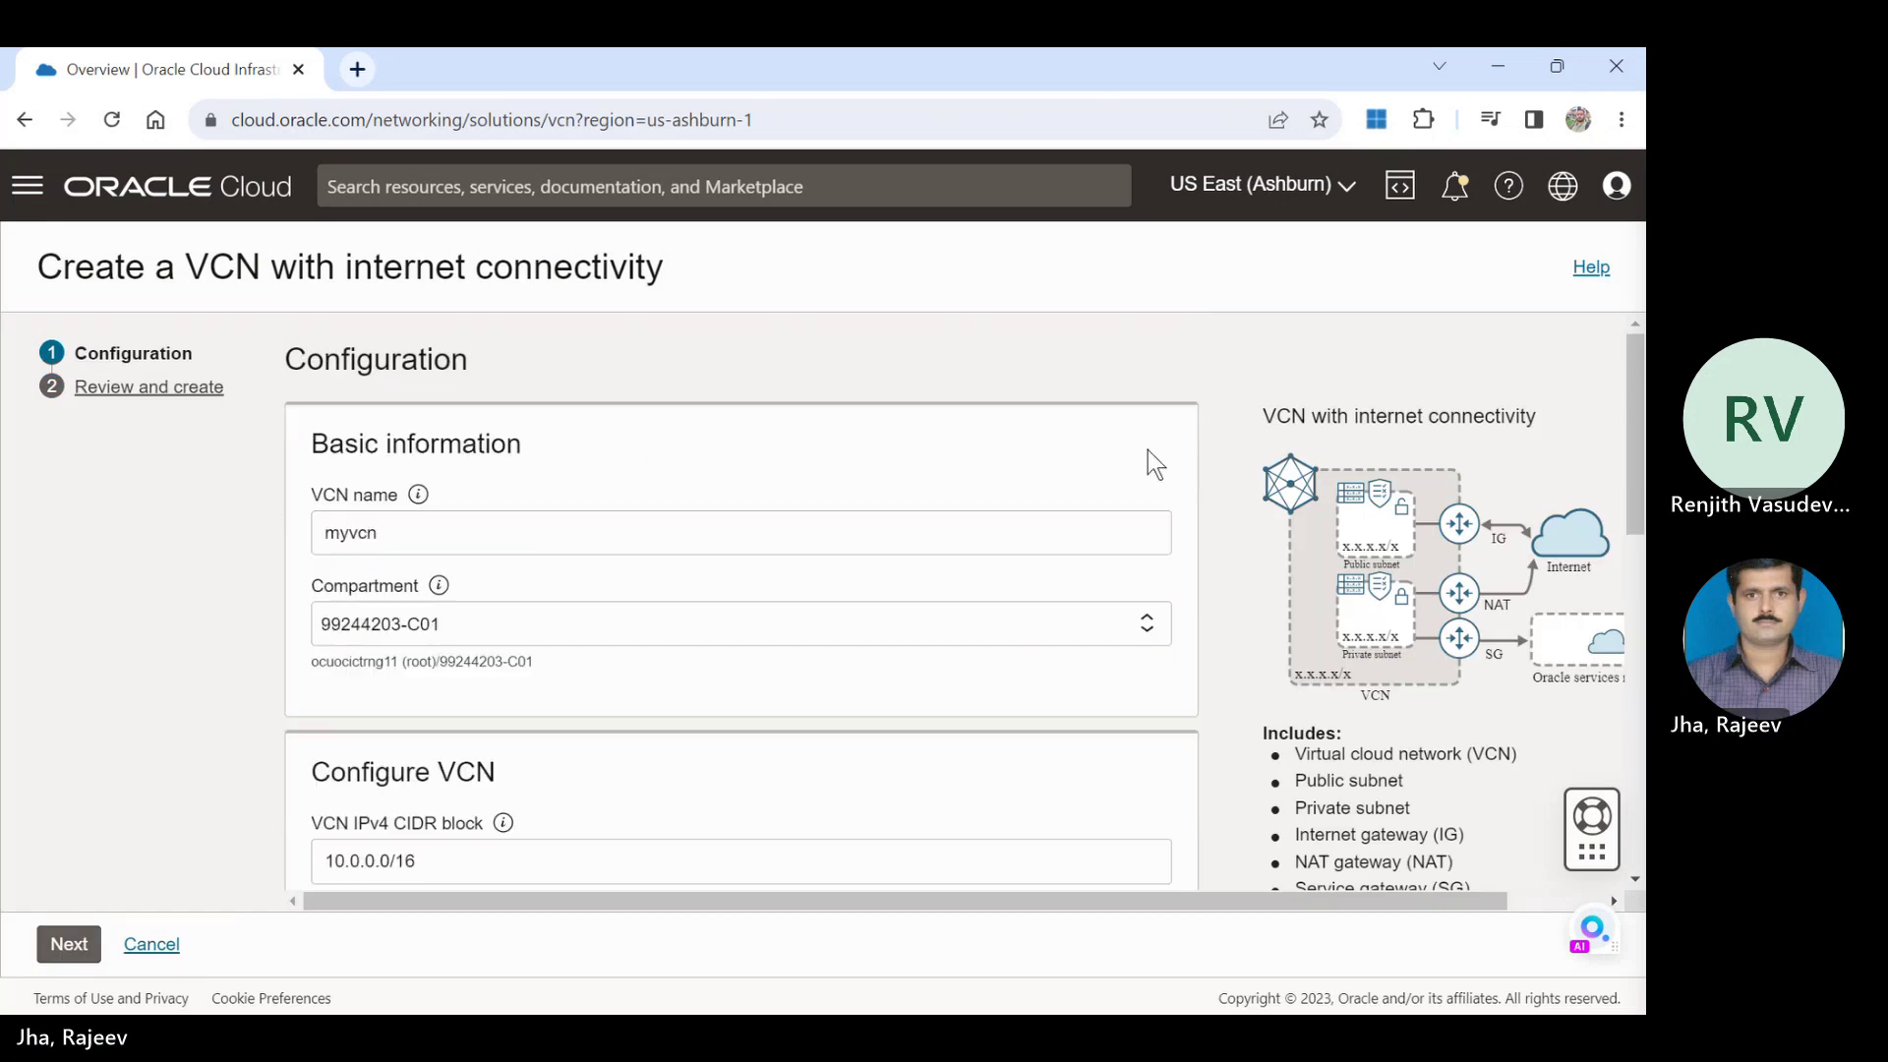
Review the settings, create myvcn with its subnets and gateways, and view the VCN.
click(67, 946)
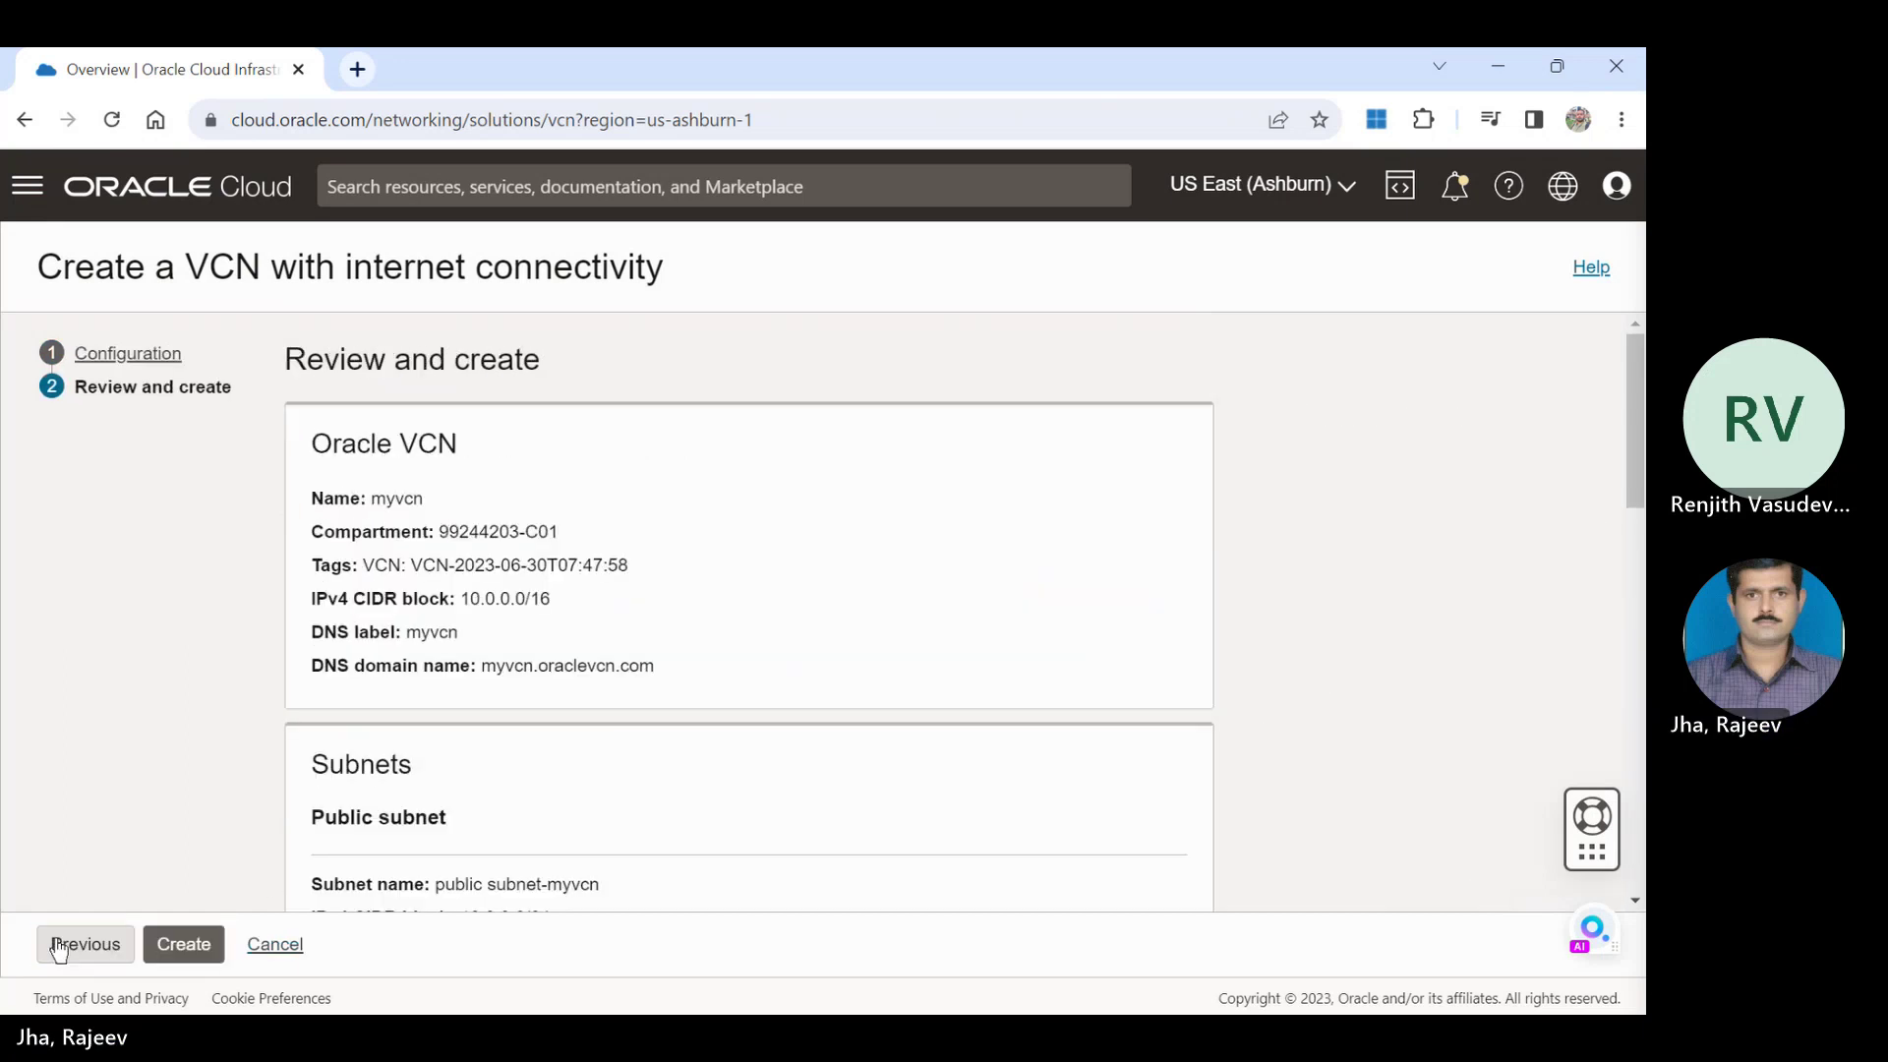
click(205, 944)
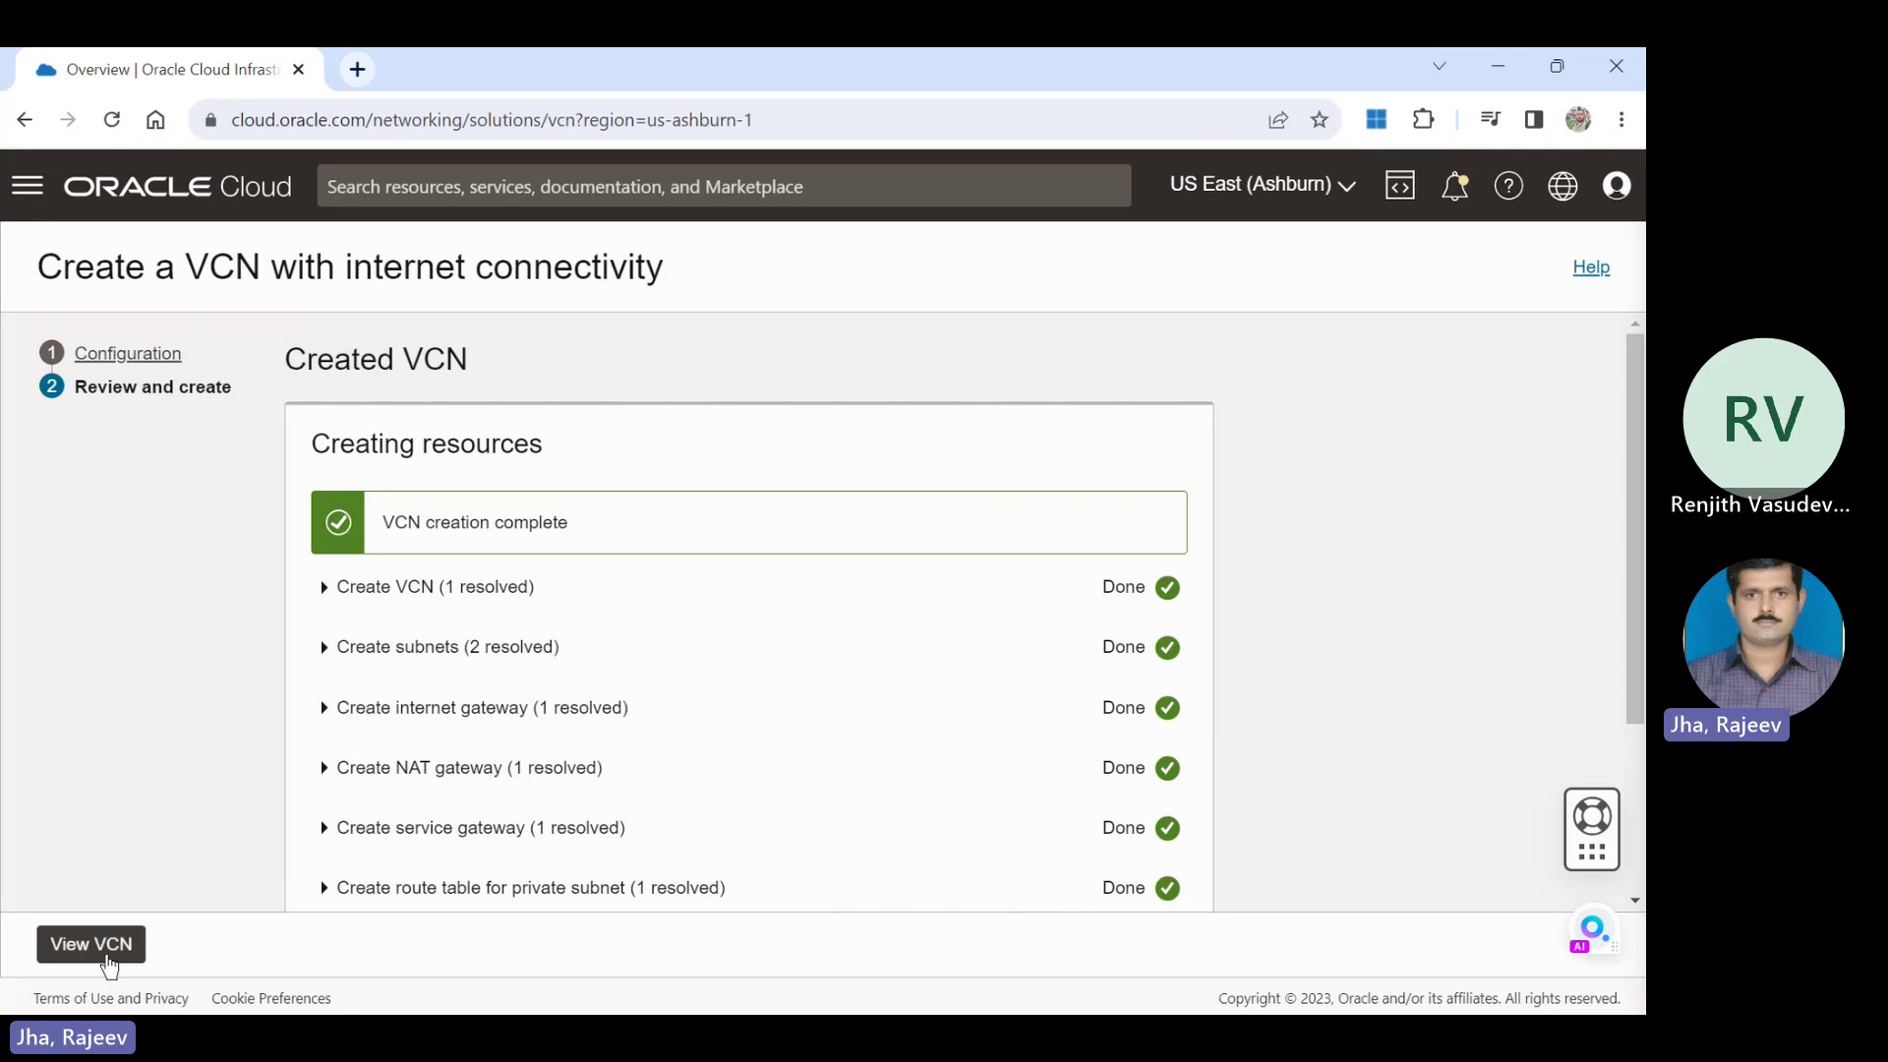
click(100, 945)
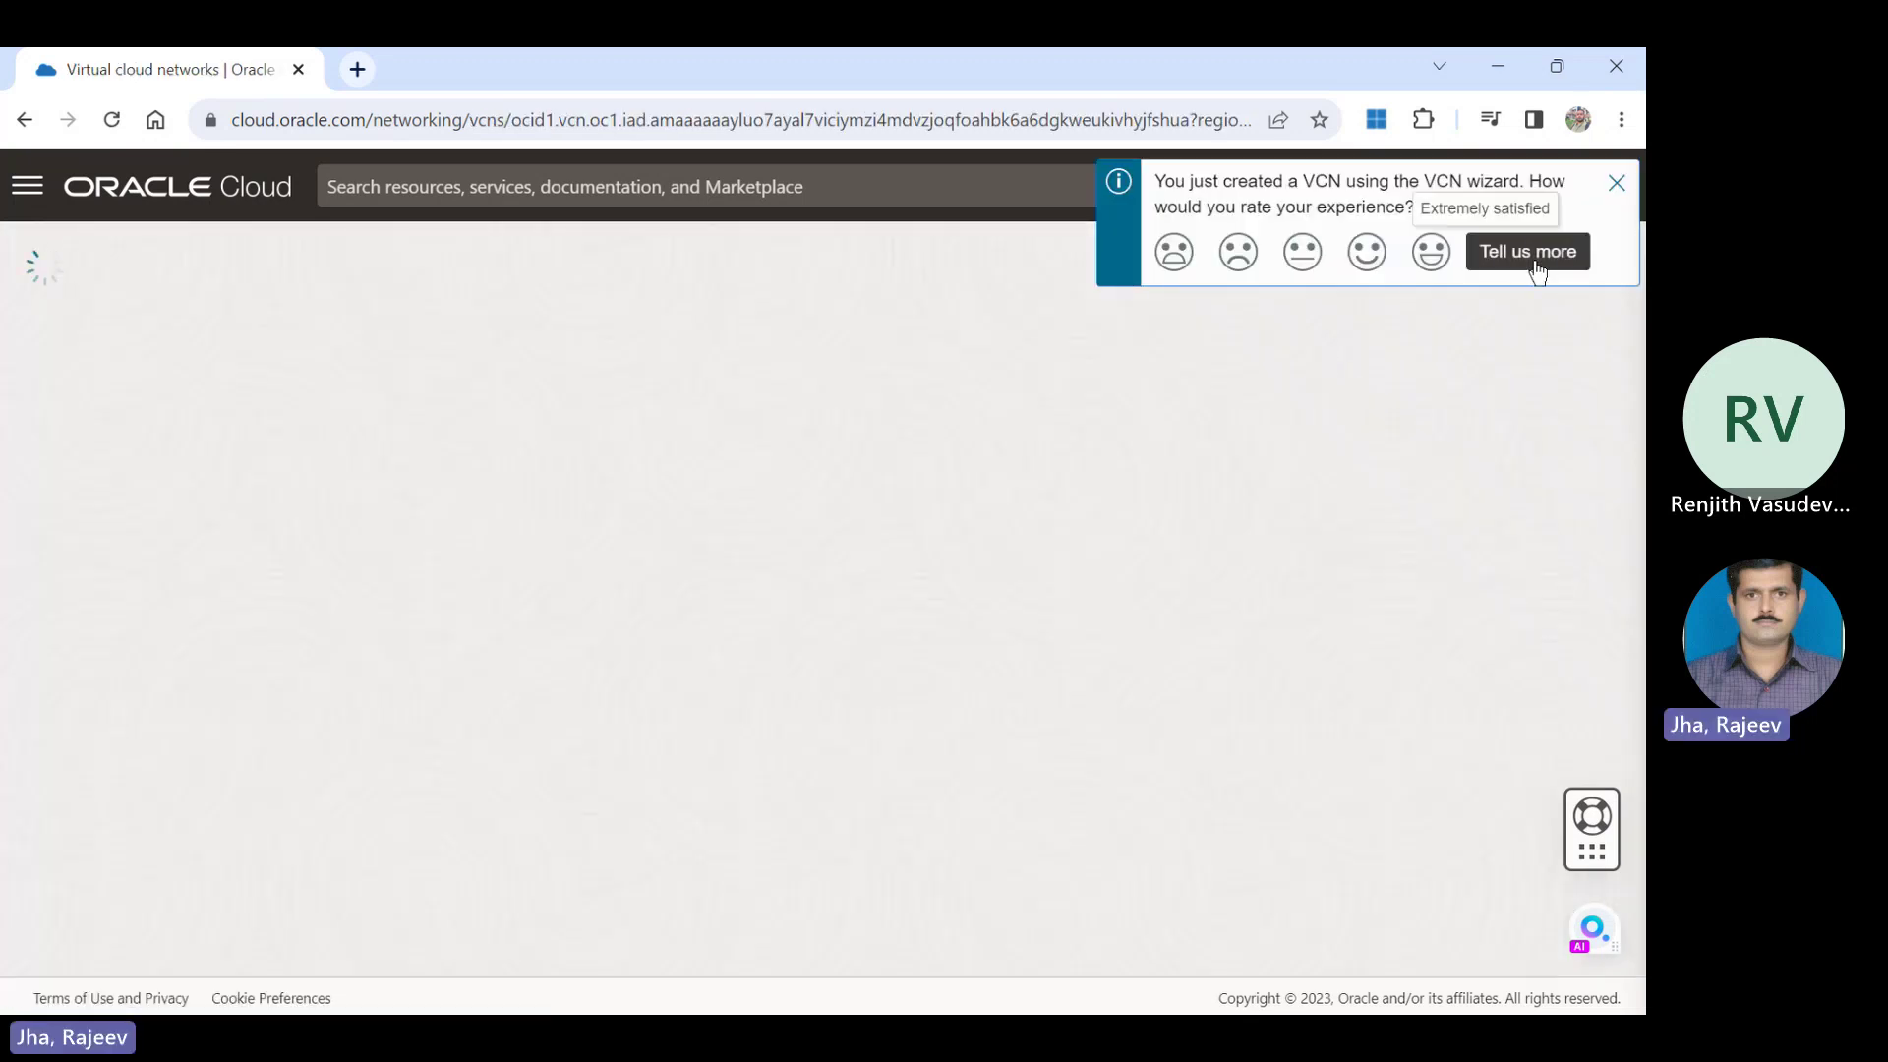
Close the rating prompt and open Storage > Buckets, showing no buckets in 99244203-C01.
click(1617, 185)
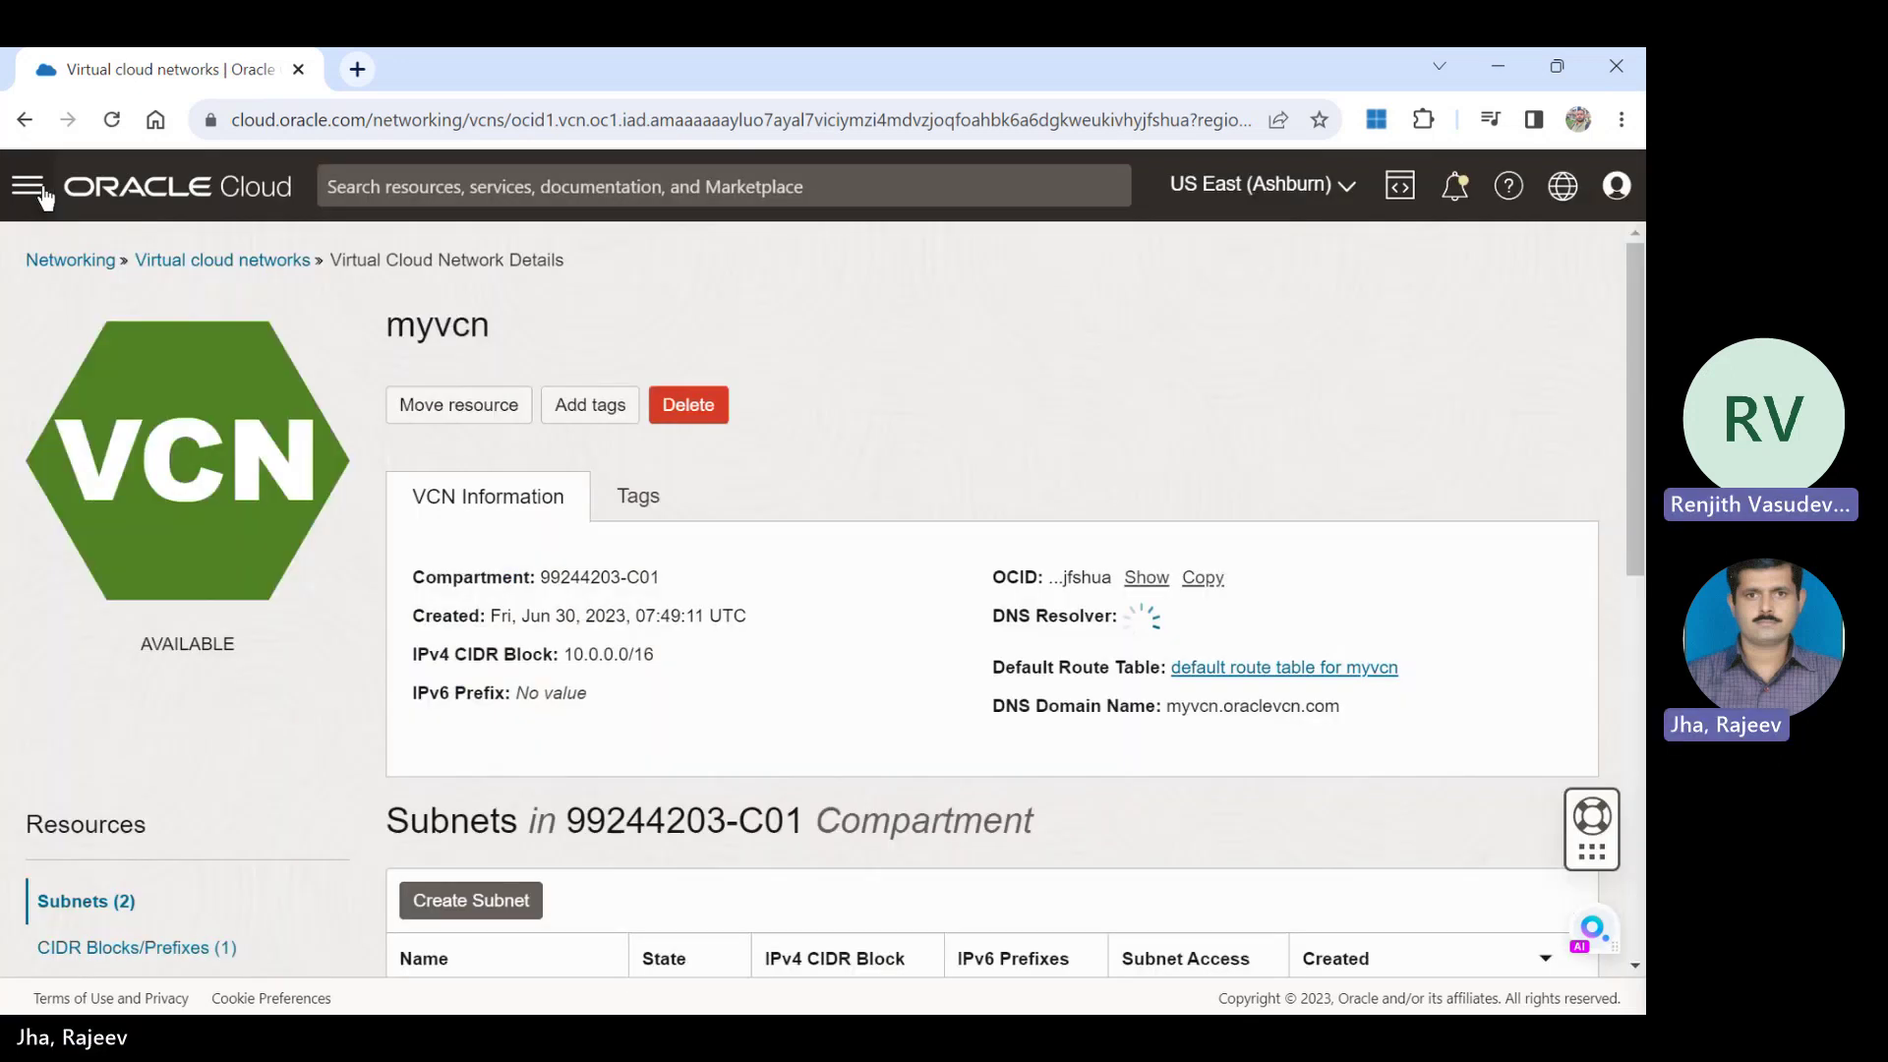
click(45, 195)
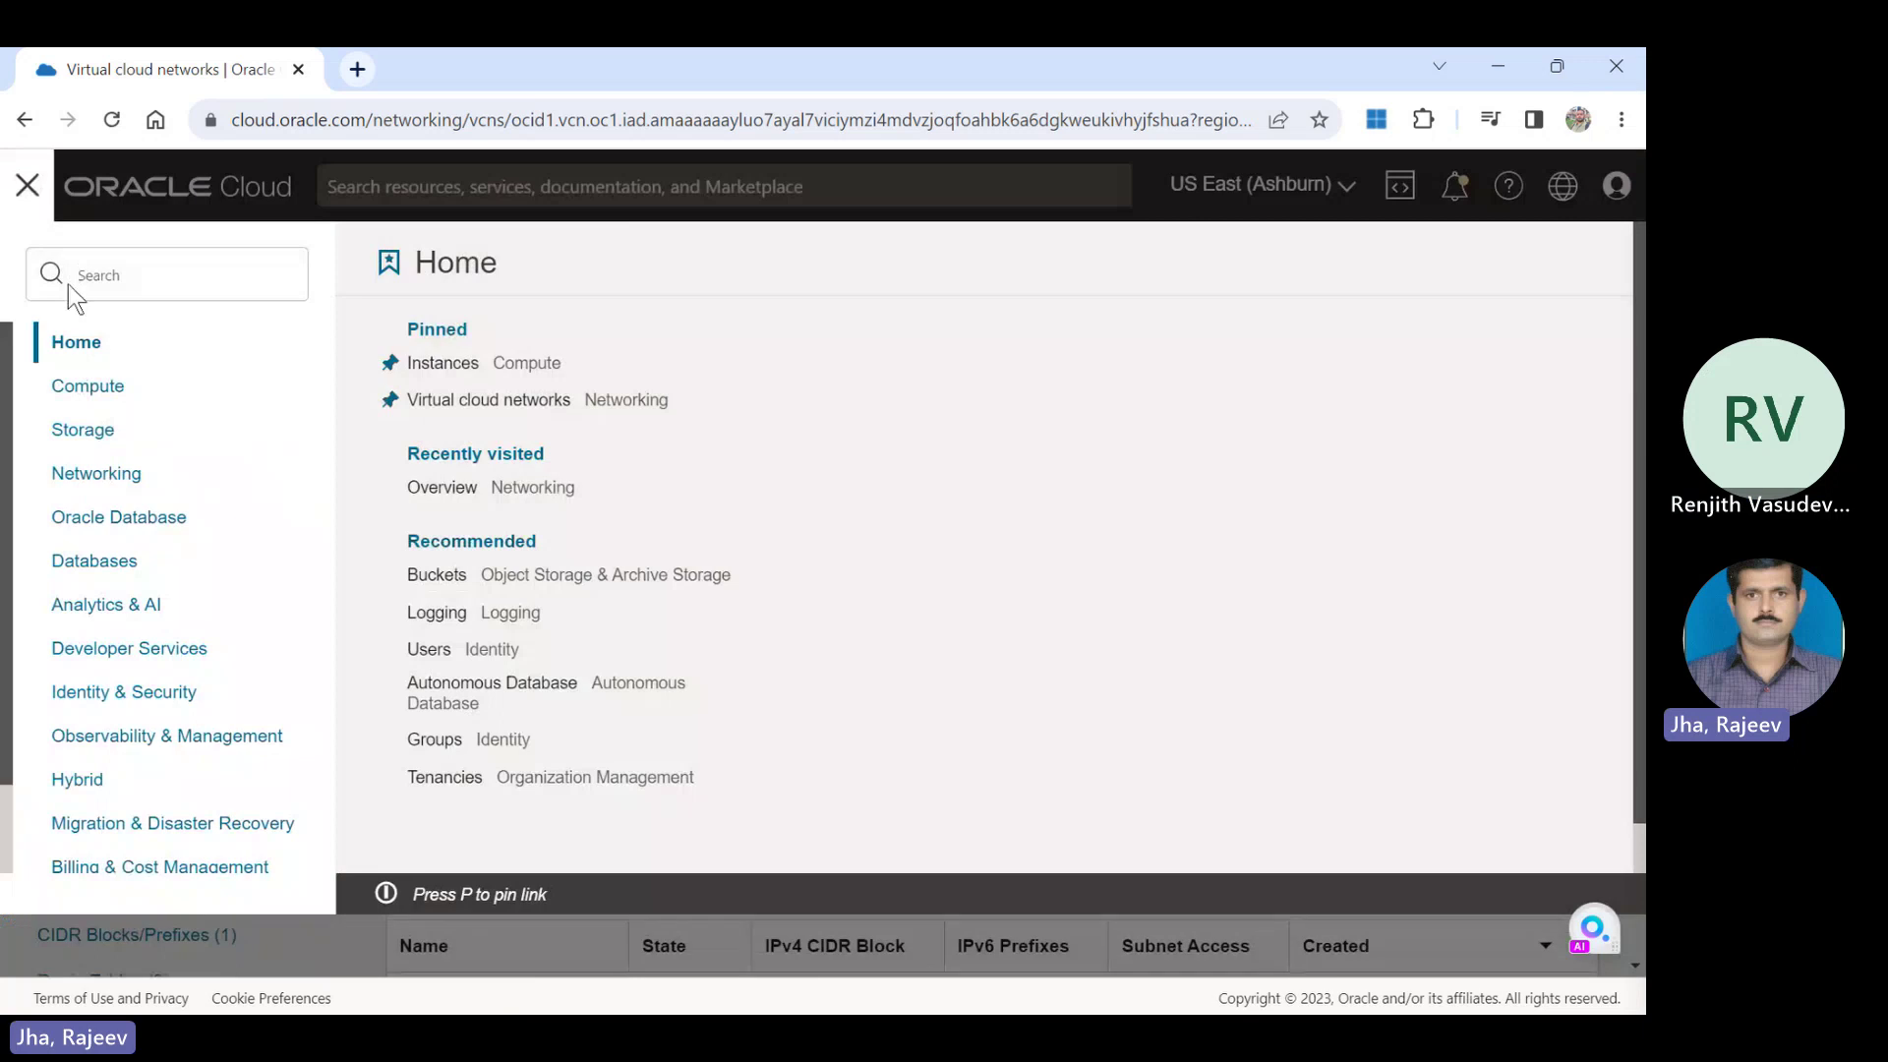
click(82, 441)
double_click(81, 440)
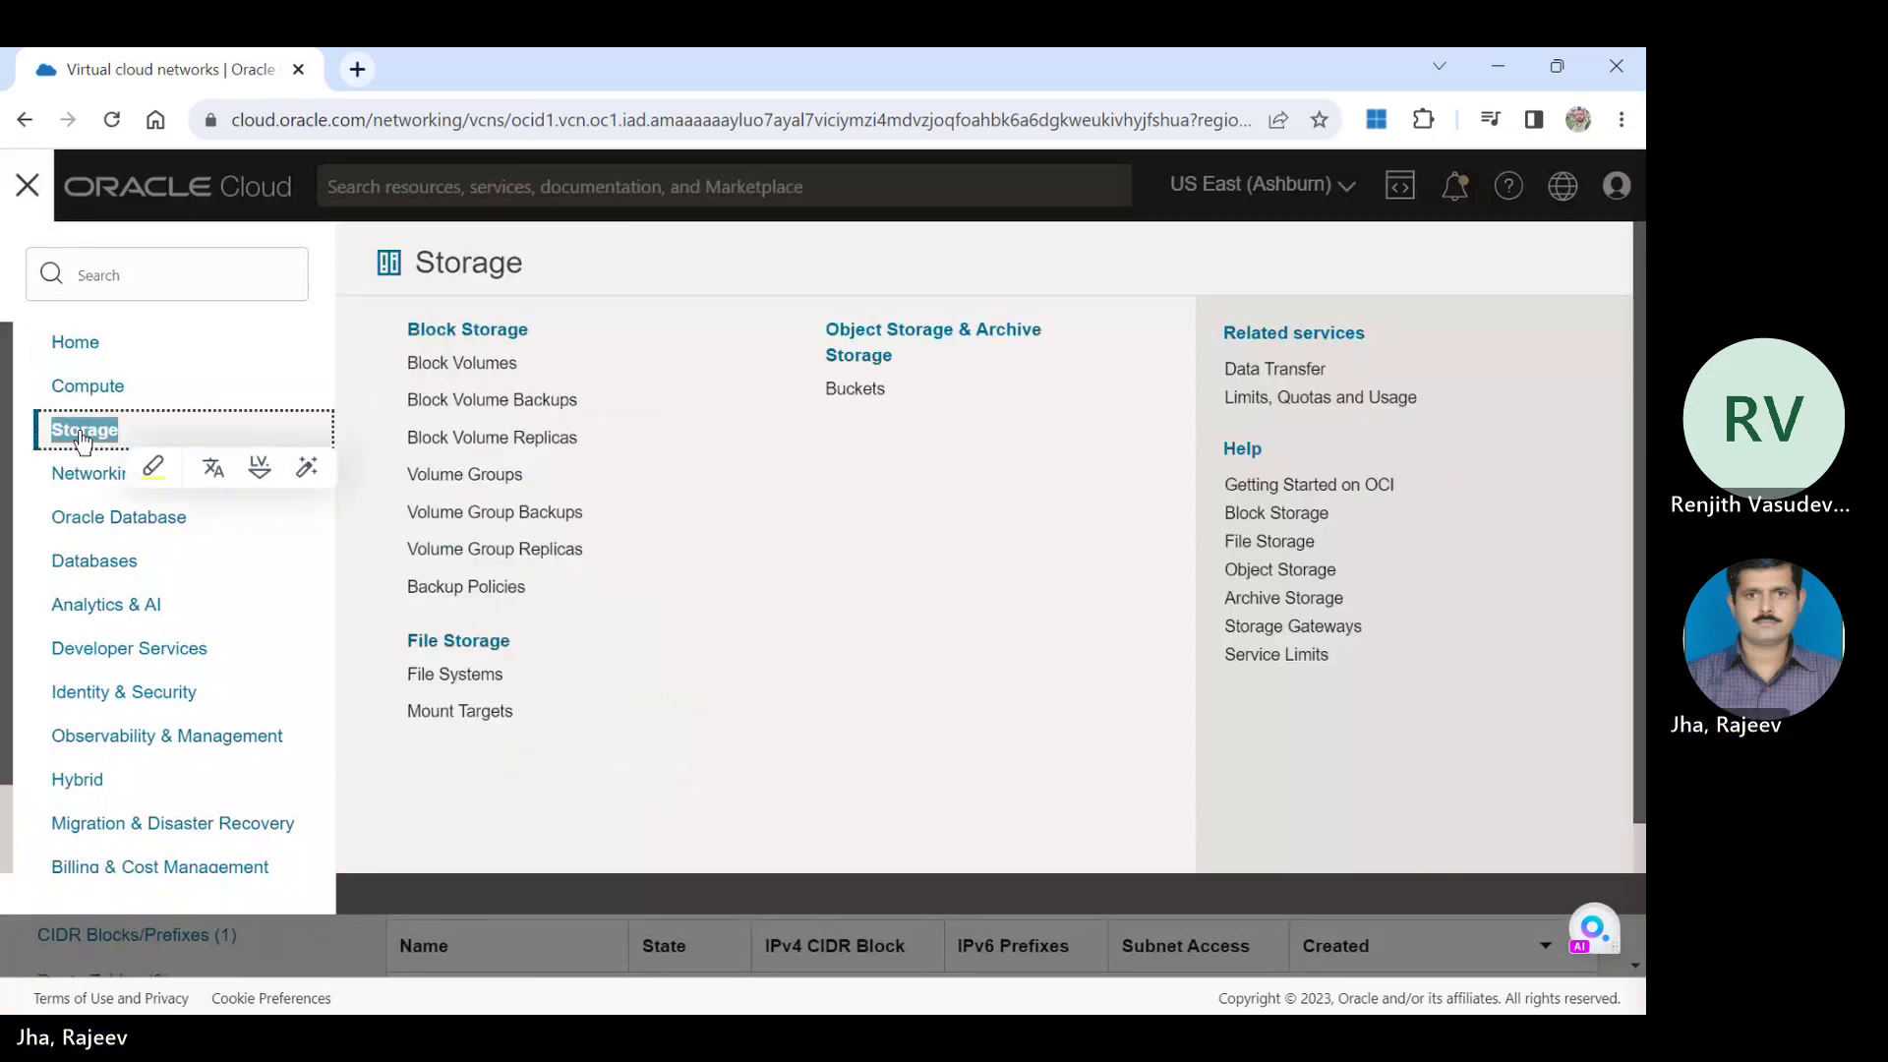
click(861, 394)
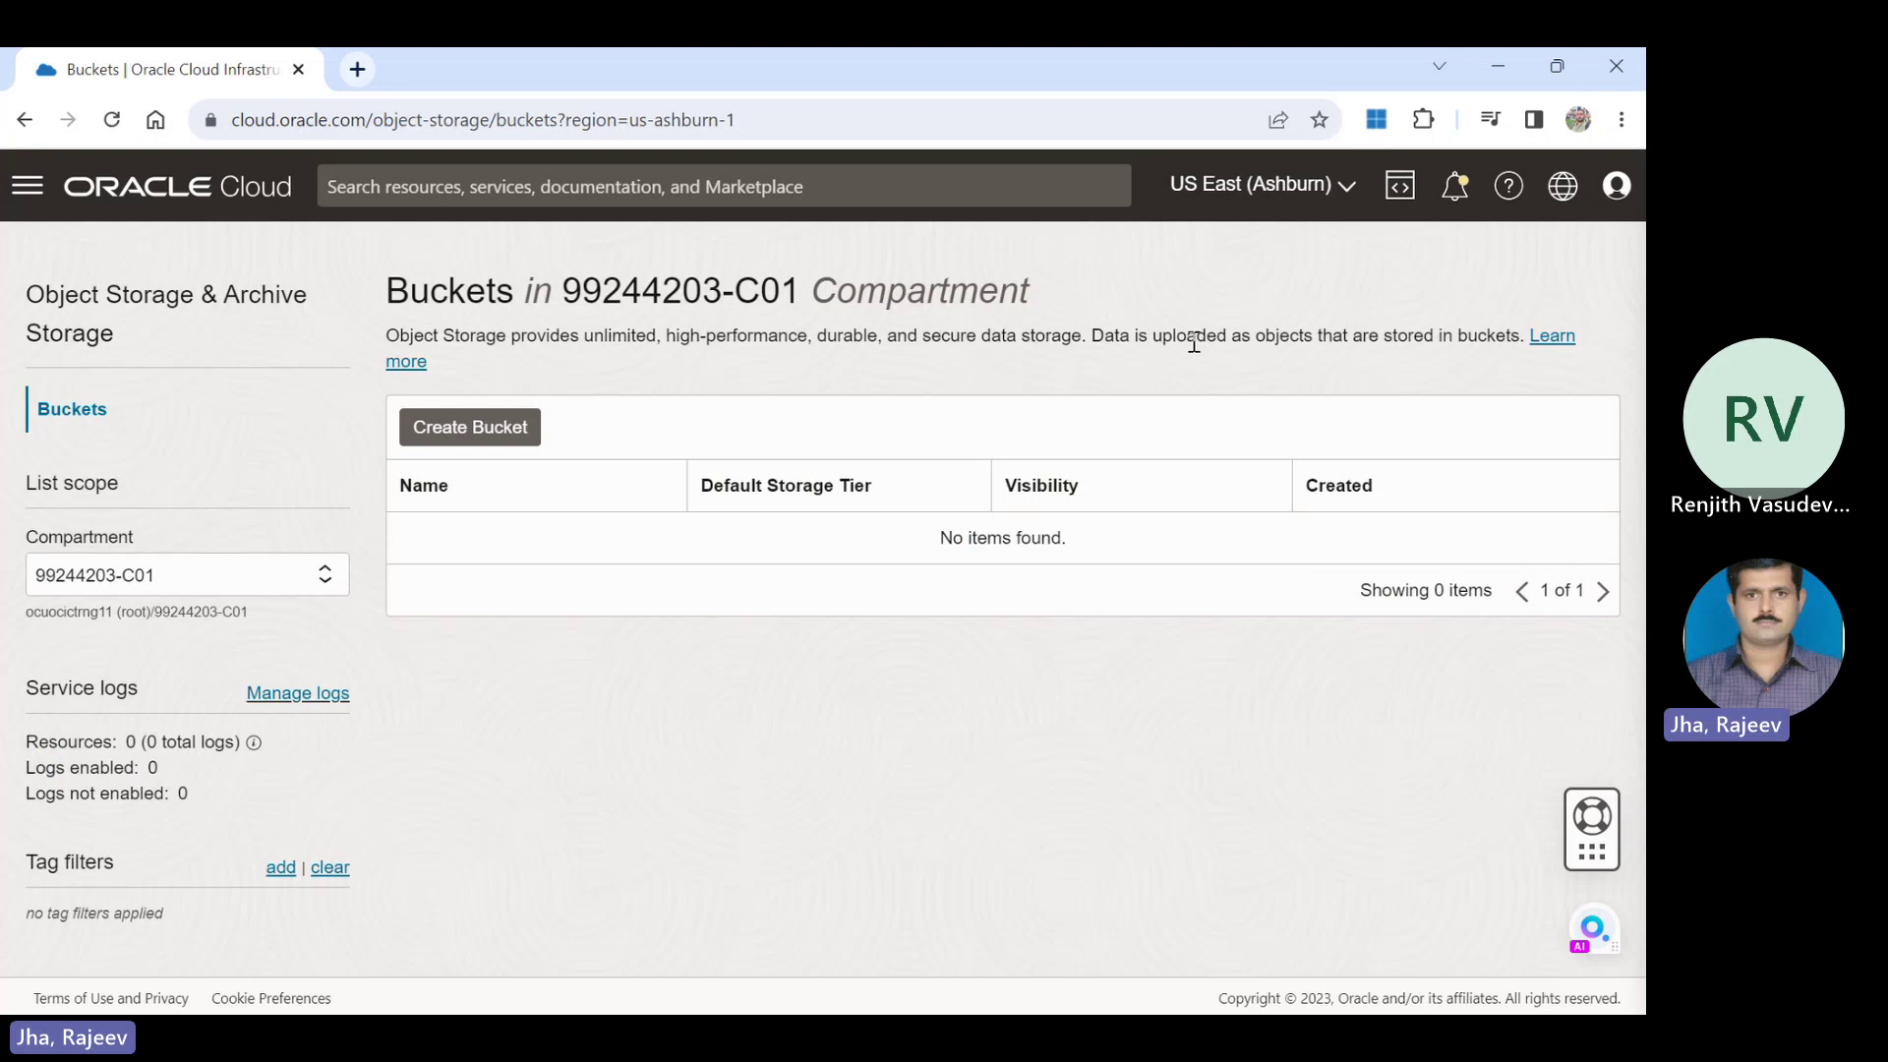
drag(1028, 539, 925, 541)
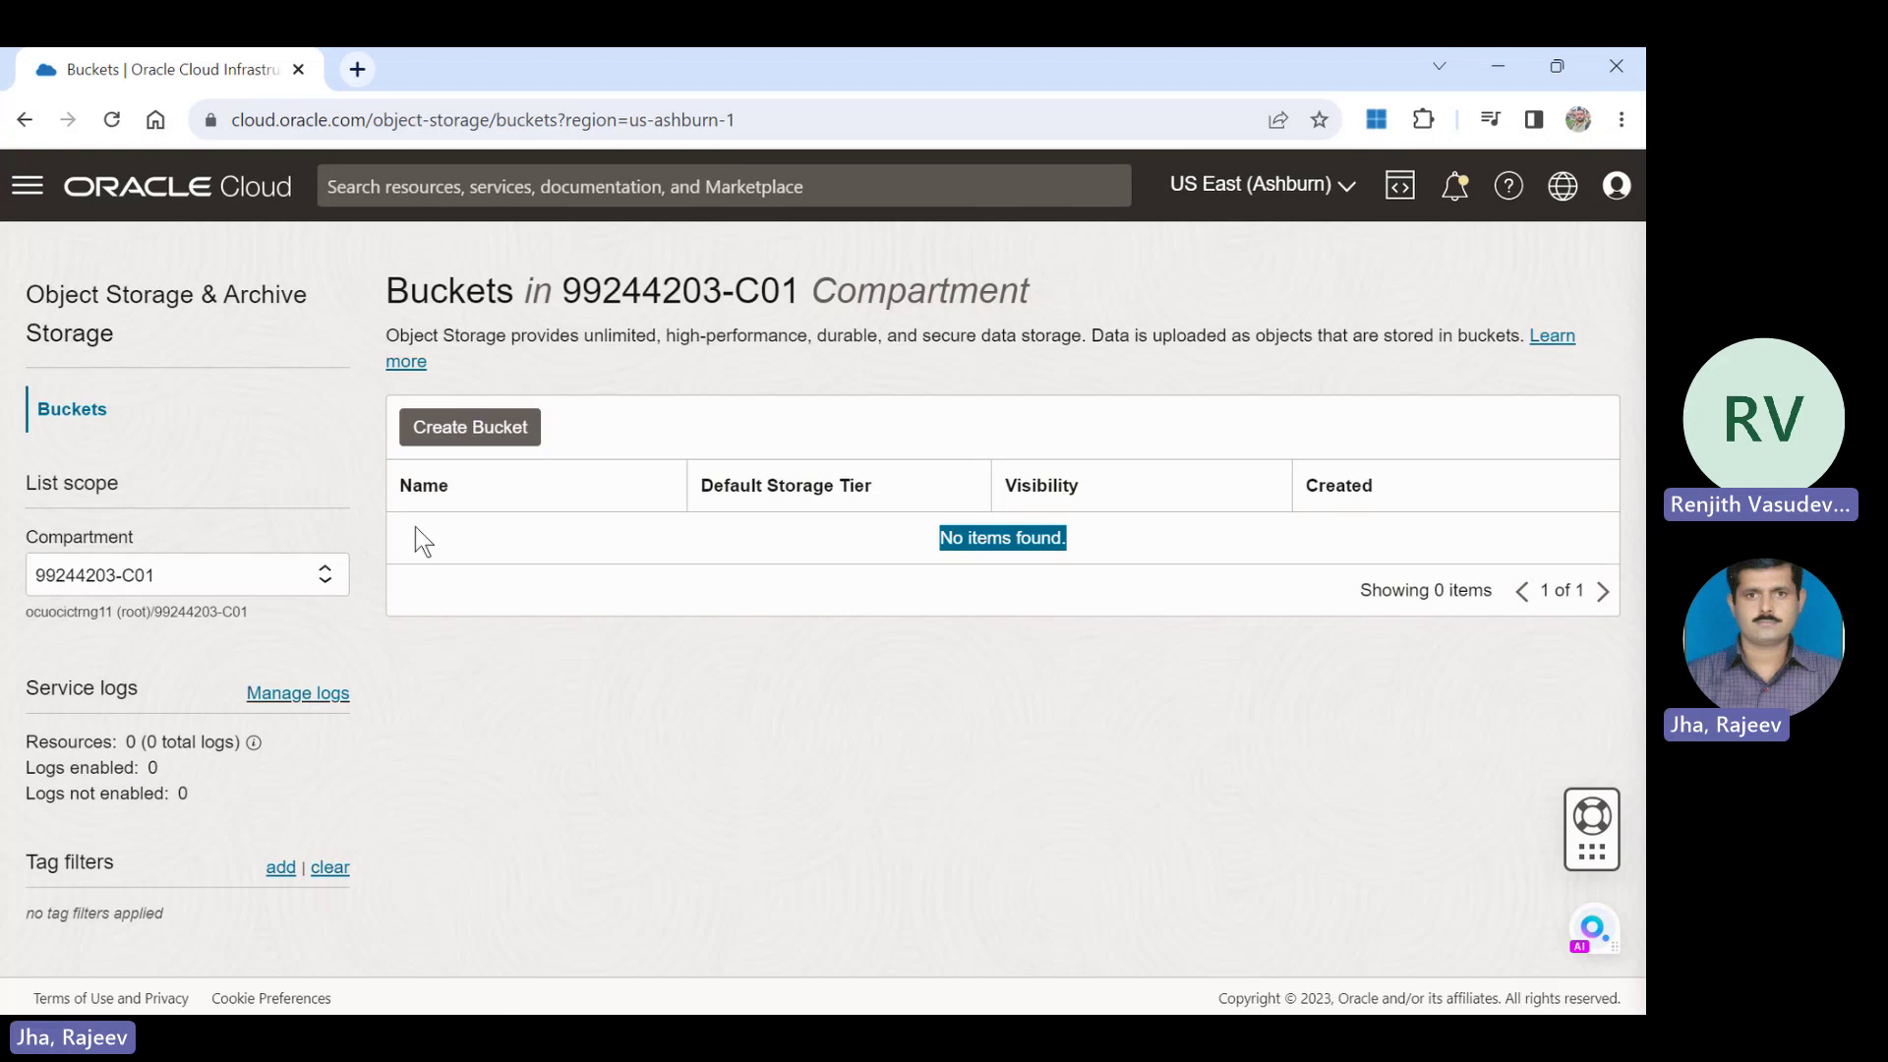
Open Create Bucket, replace the default name with mybucket, and keep the Standard tier.
click(463, 429)
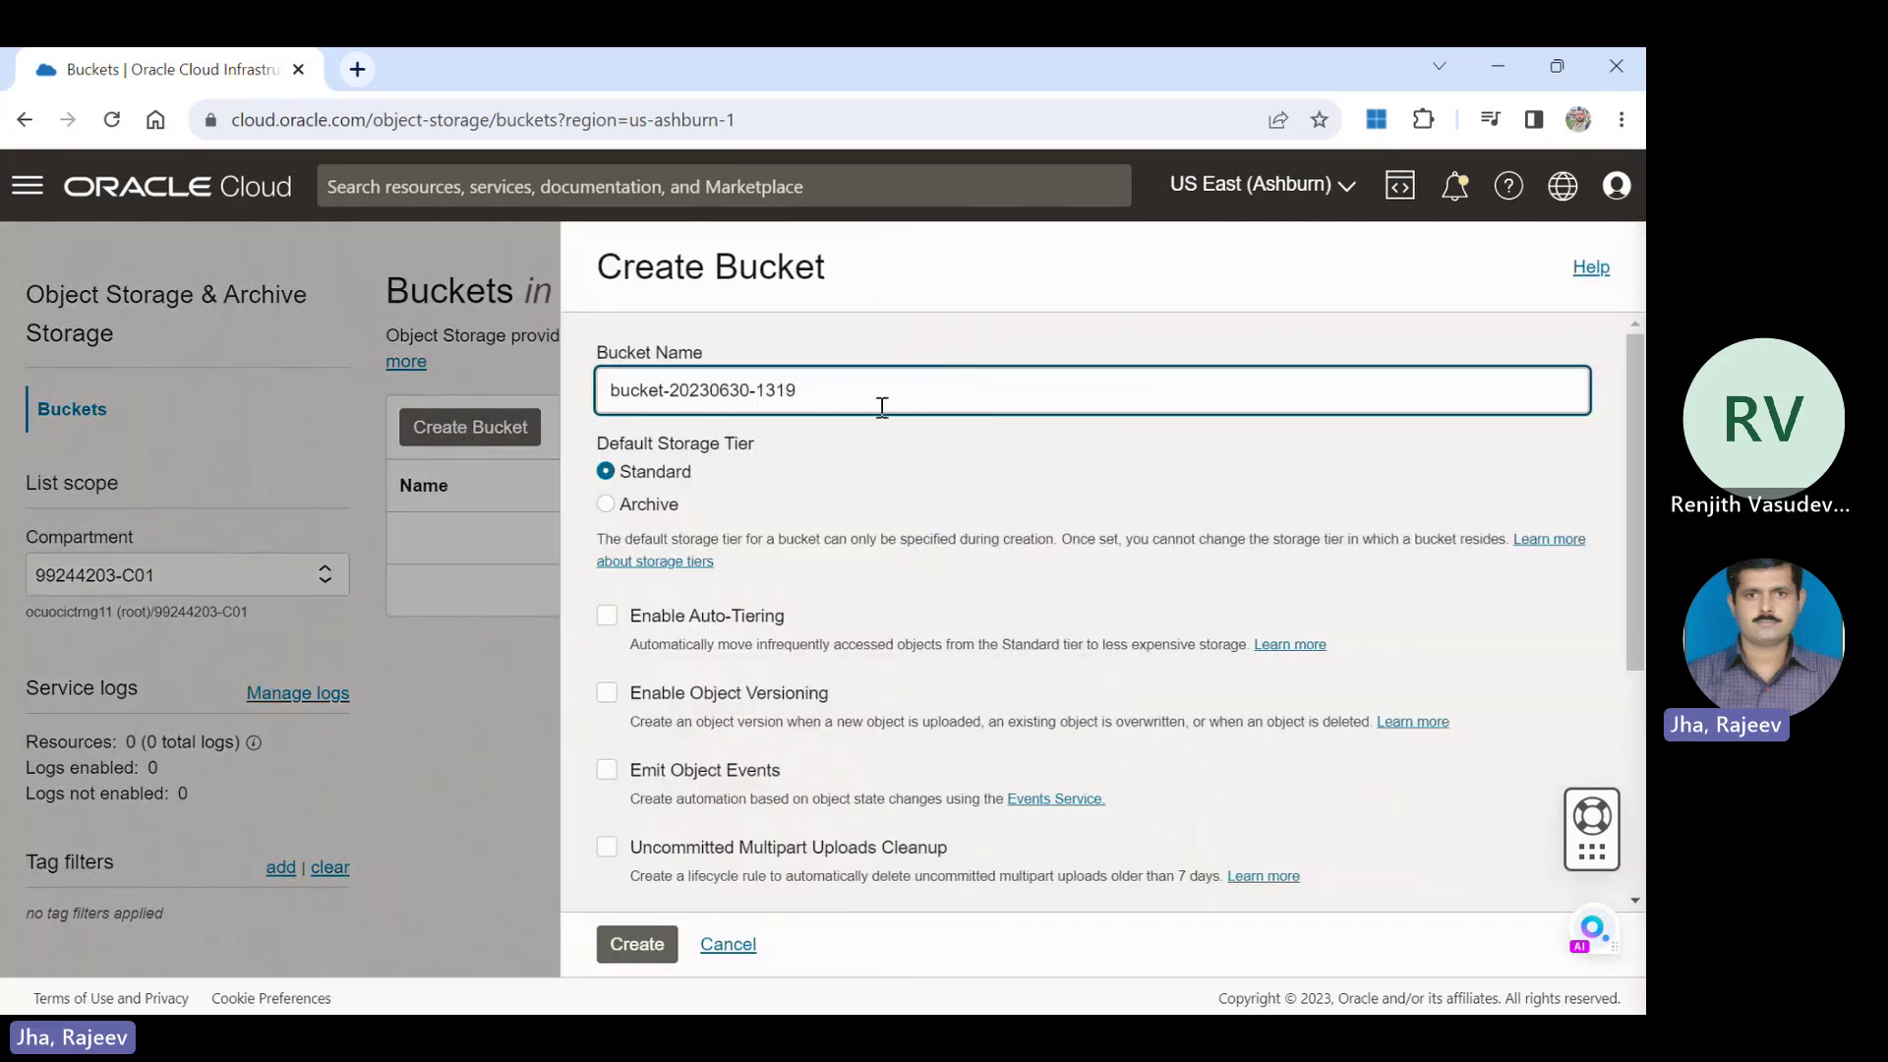
drag(830, 393, 457, 381)
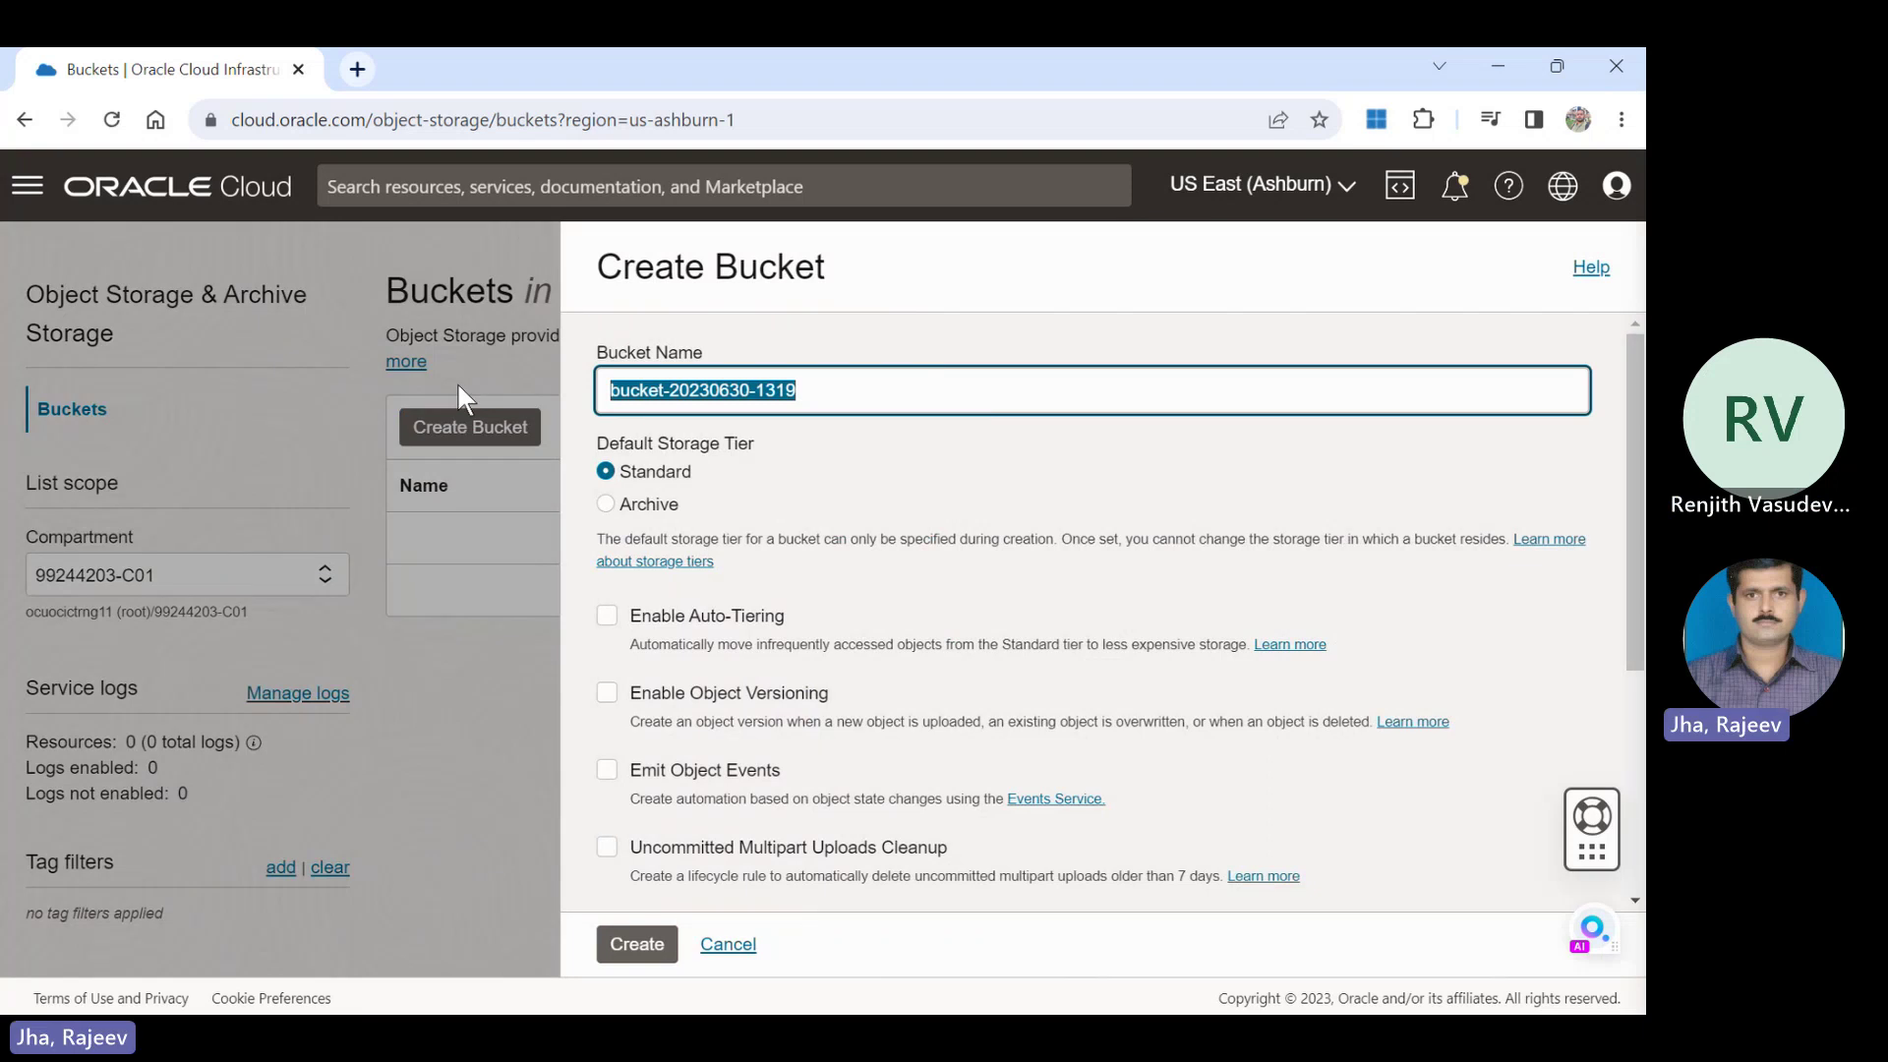
text(mybucket)
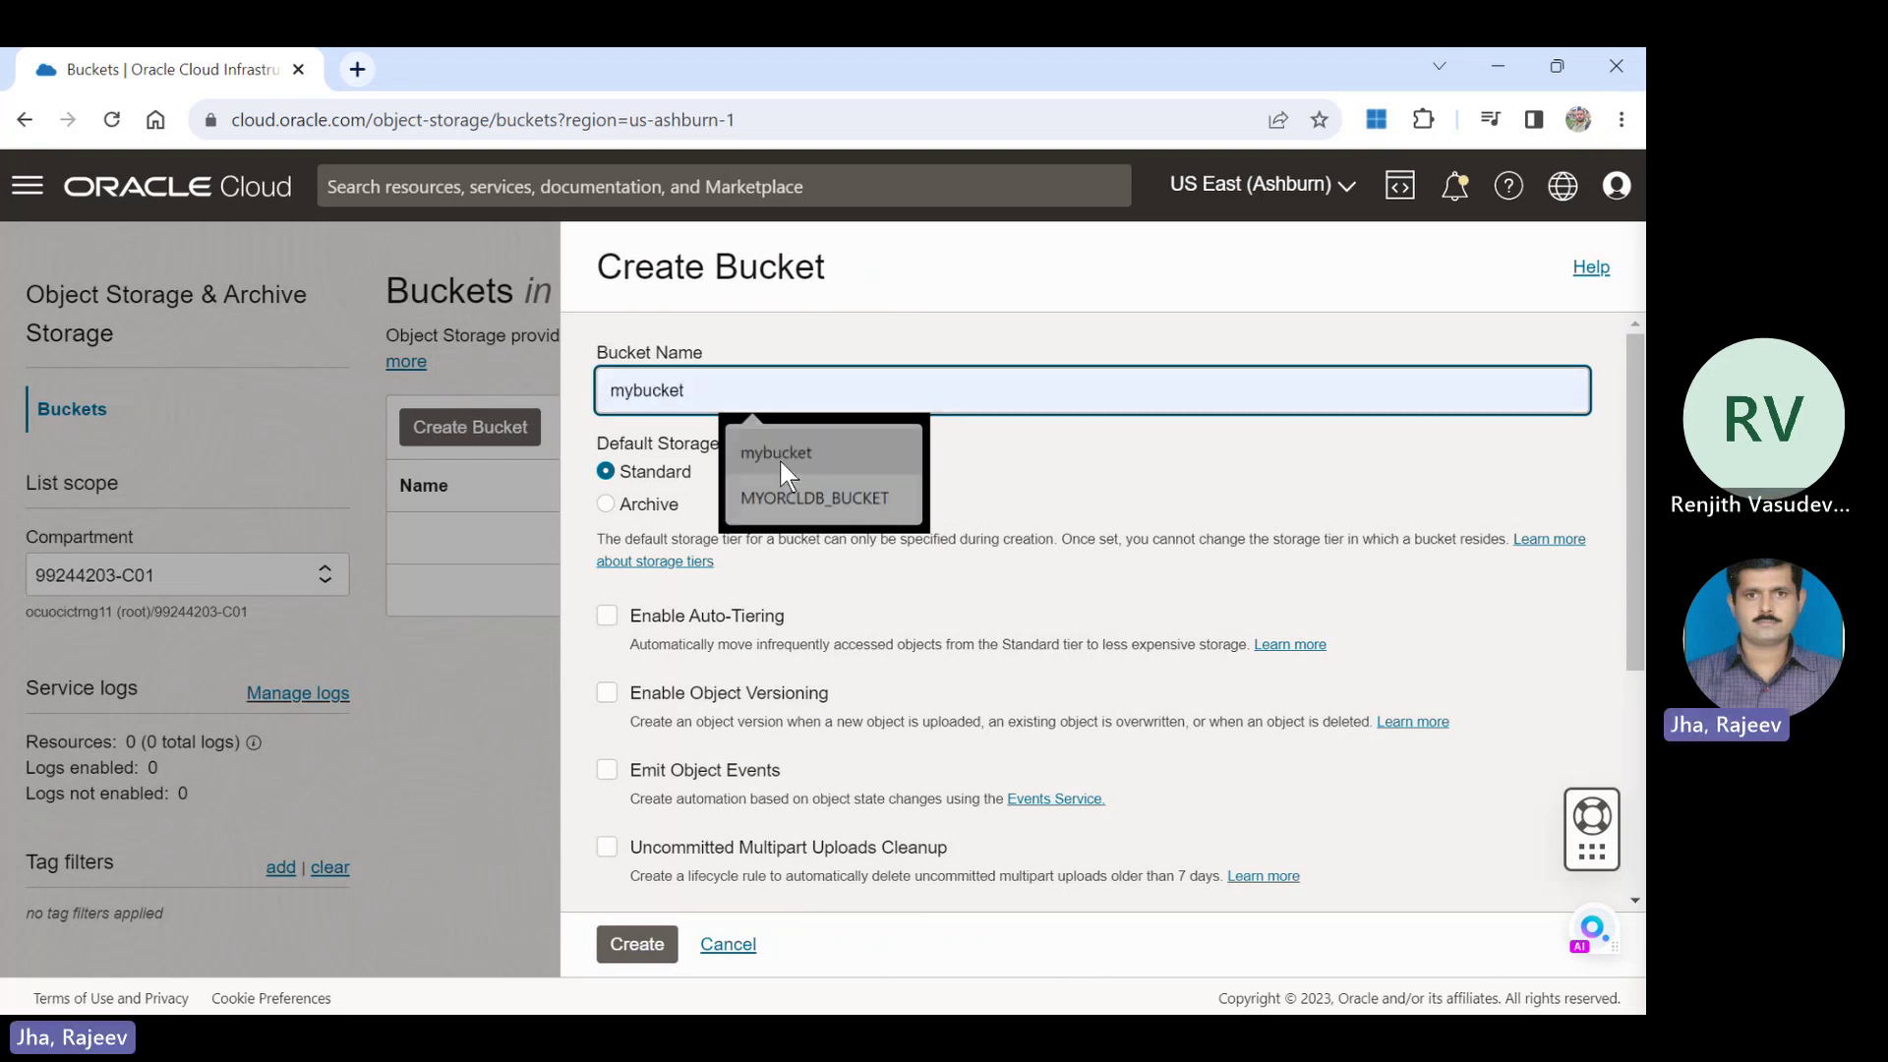
click(784, 470)
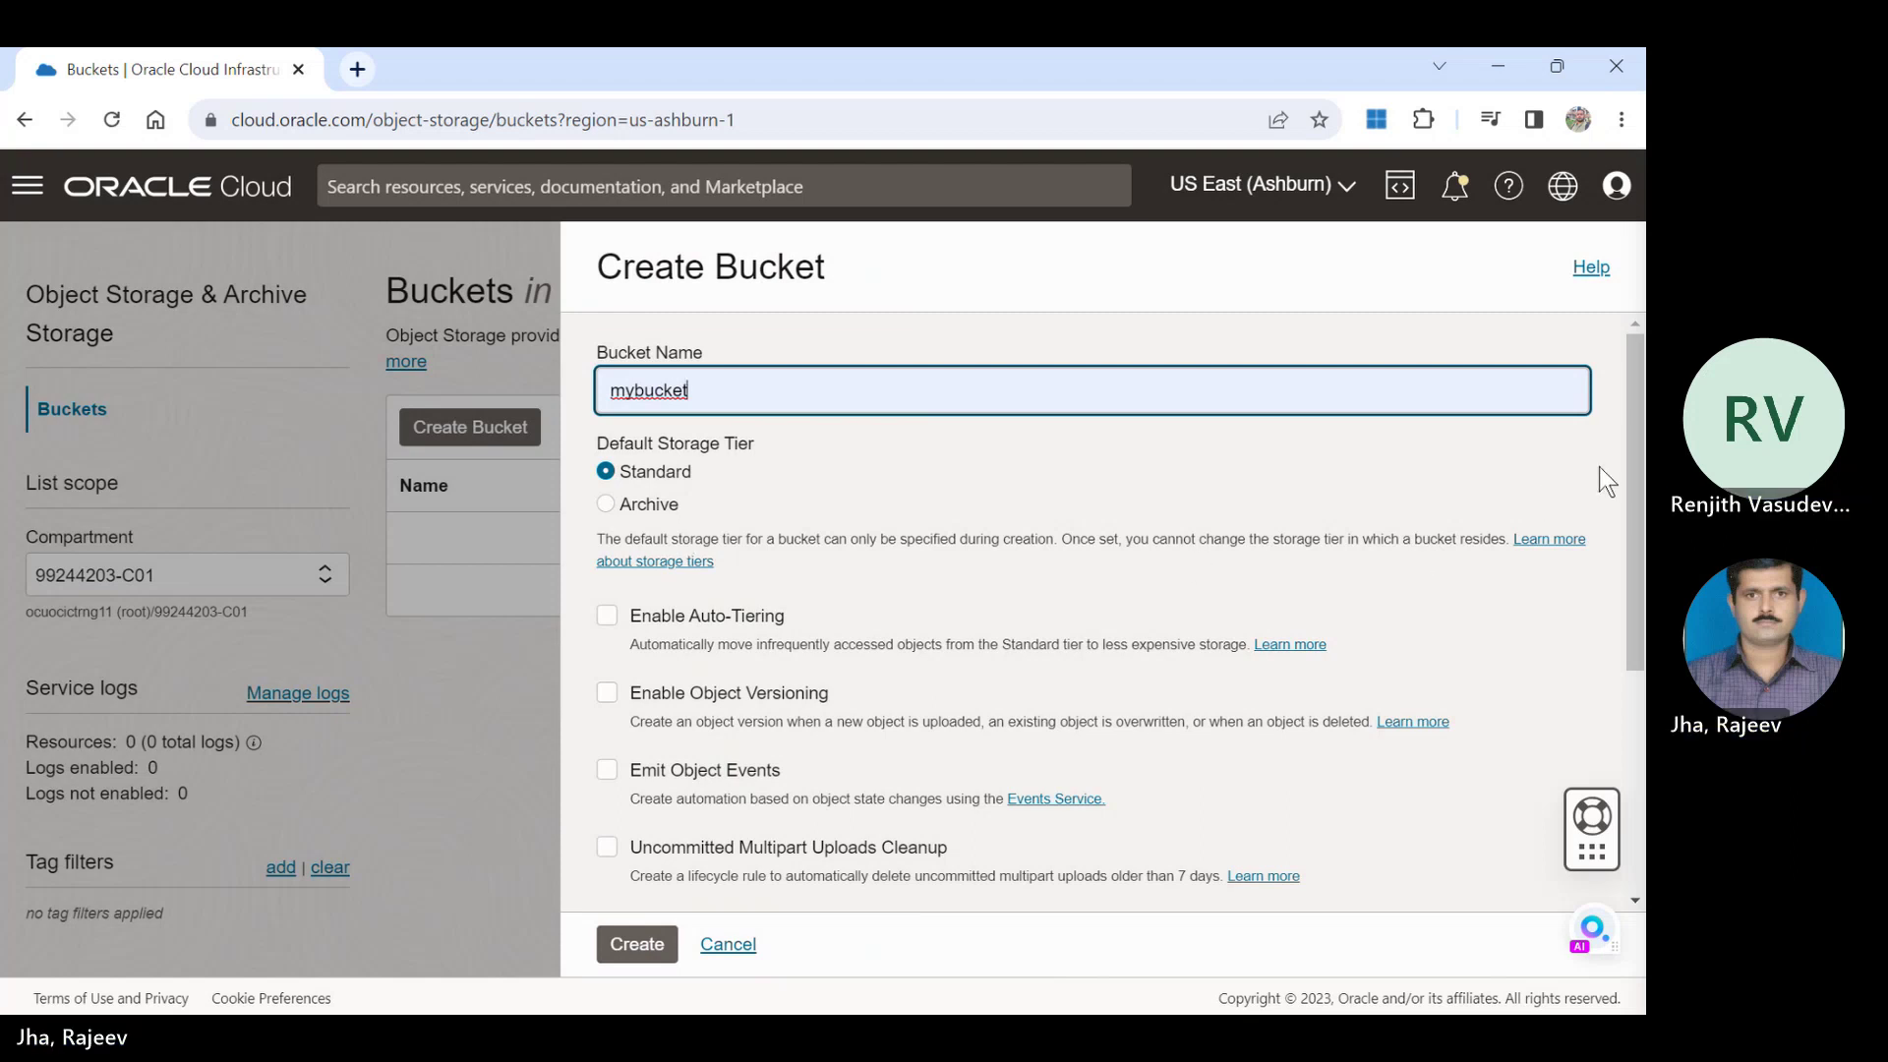
drag(1638, 438, 1639, 466)
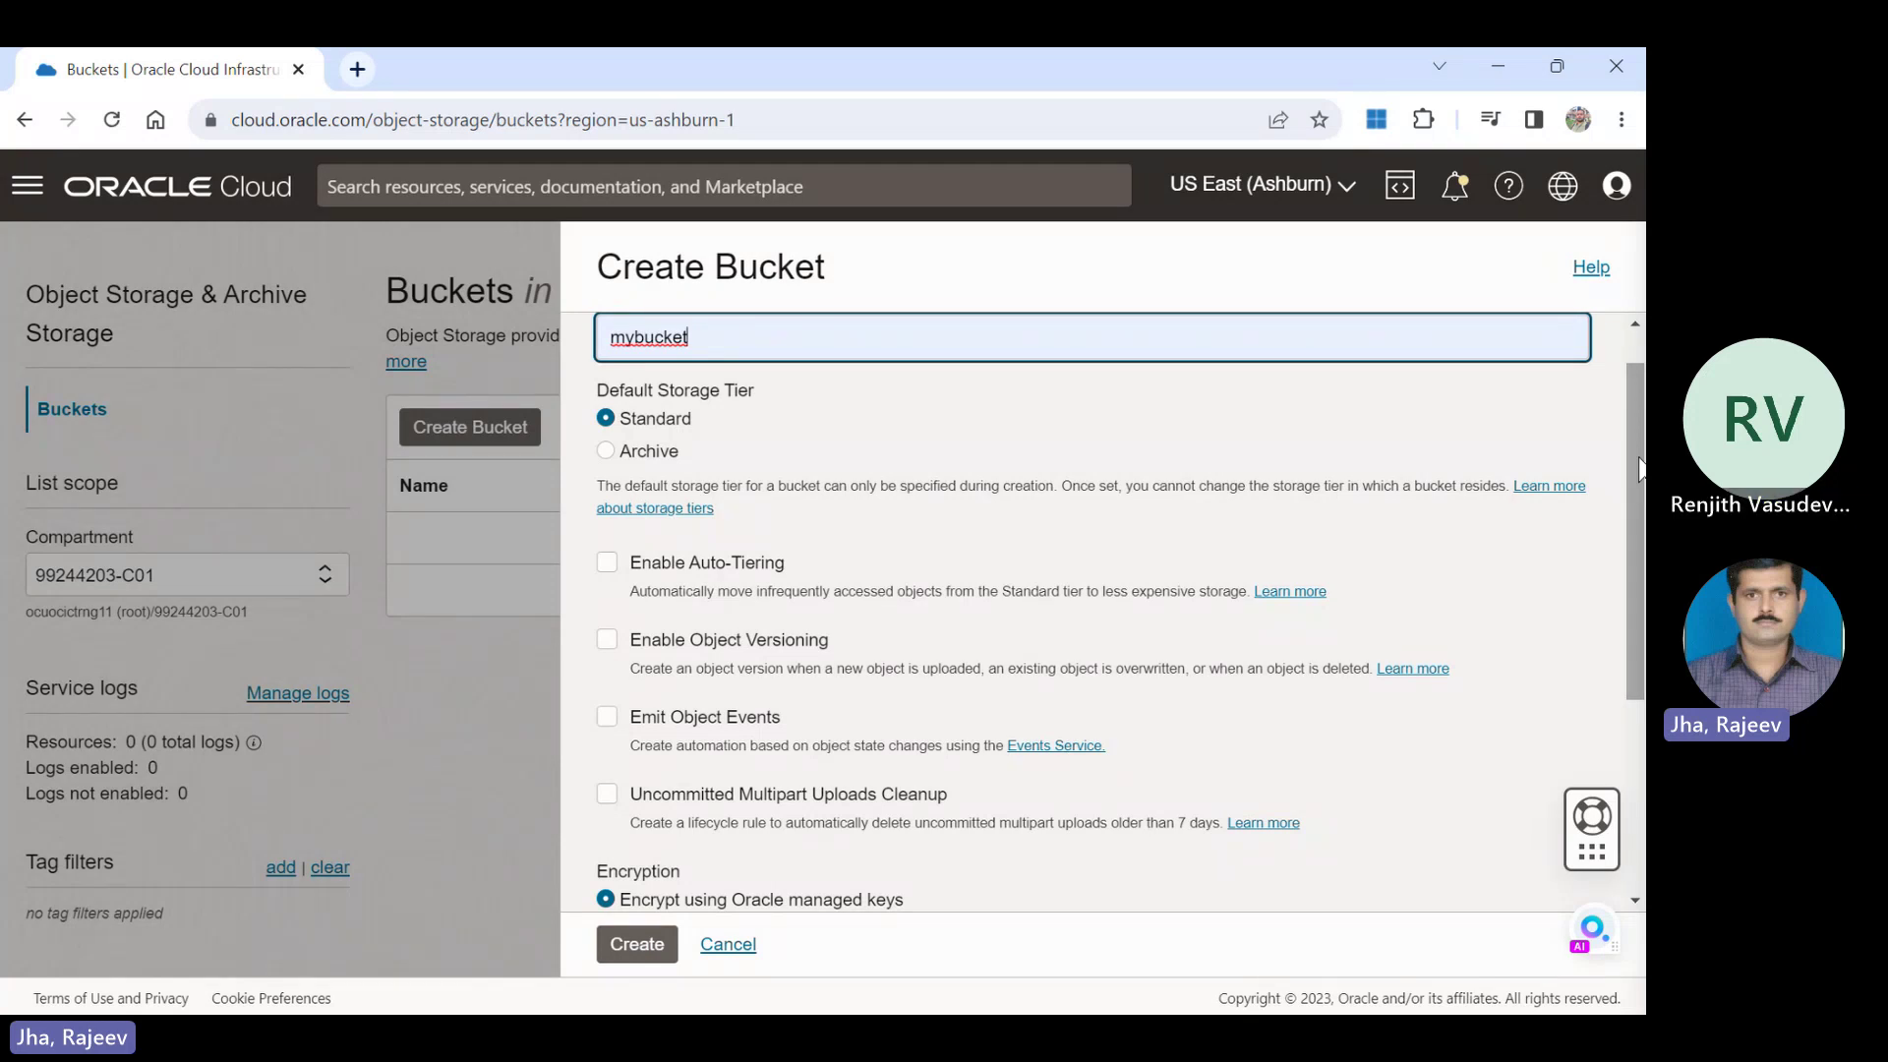
drag(1640, 470, 1643, 484)
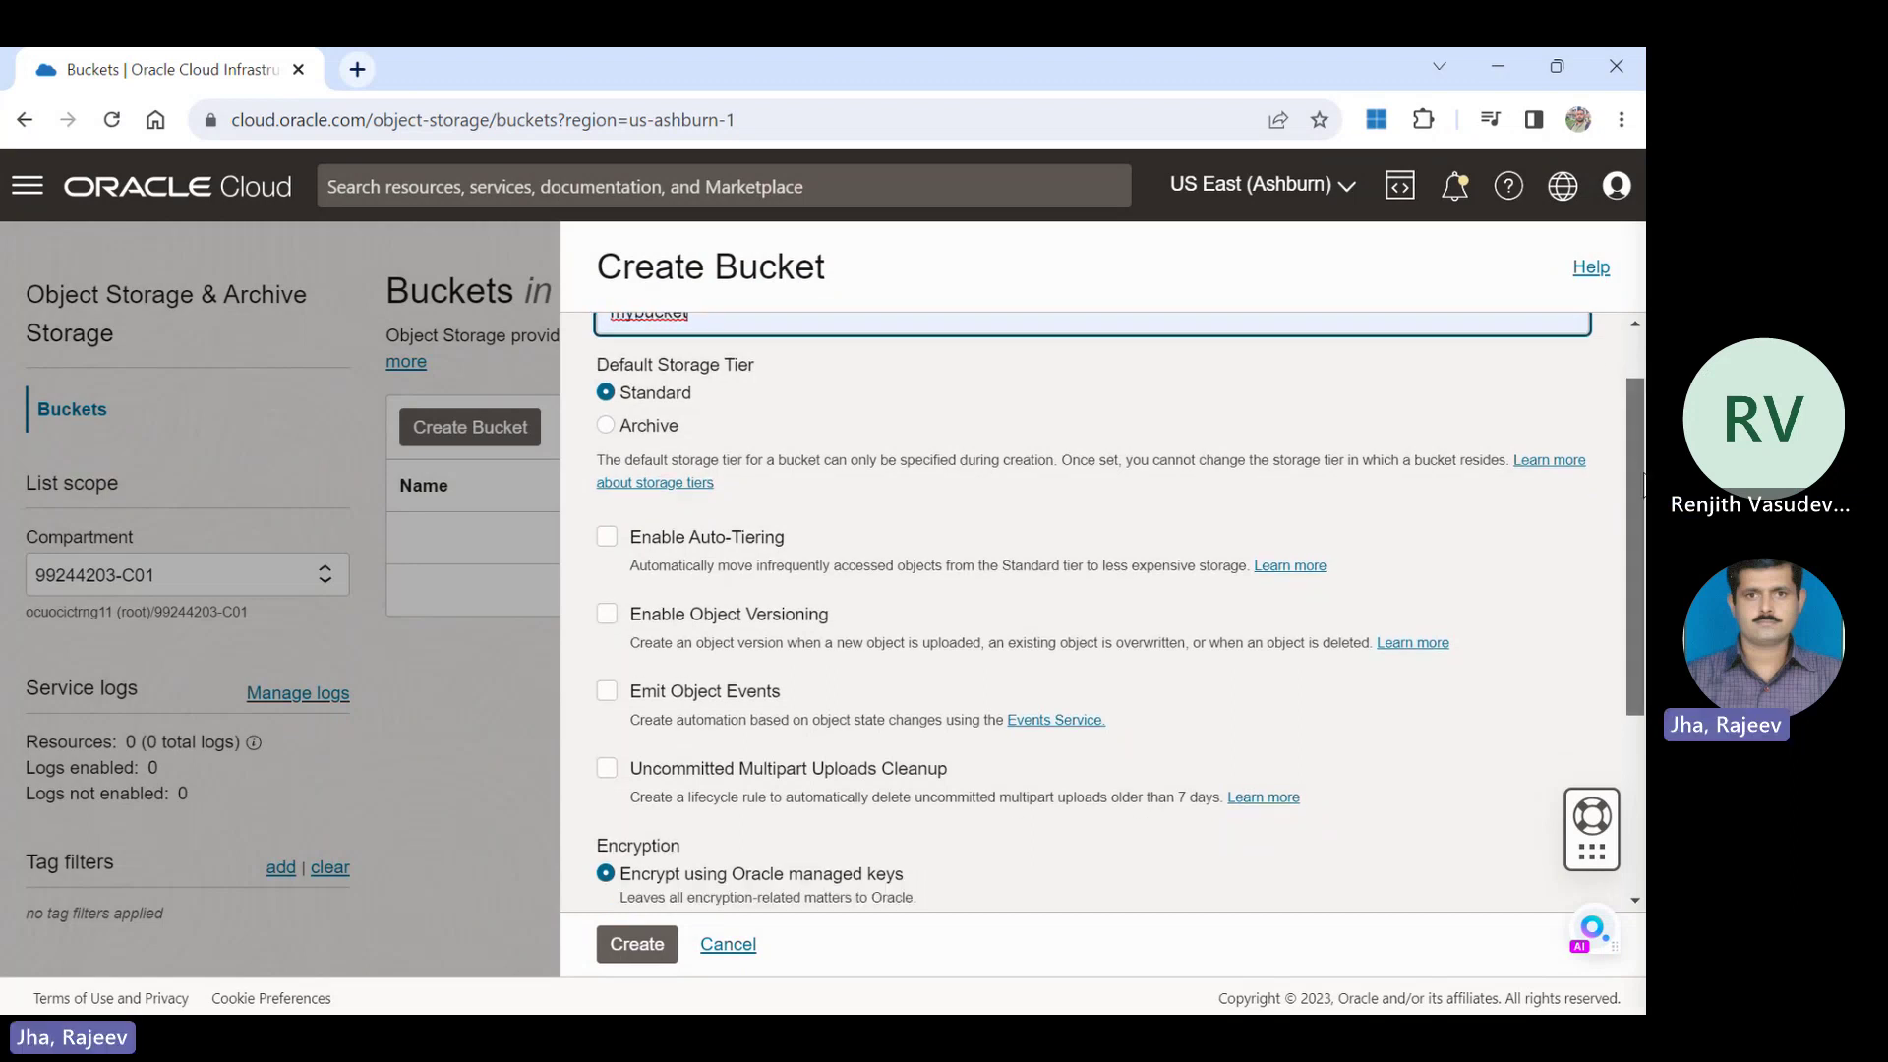
Keep the remaining bucket defaults and create mybucket as a Private, Standard bucket.
scroll(566, 551, down, 1)
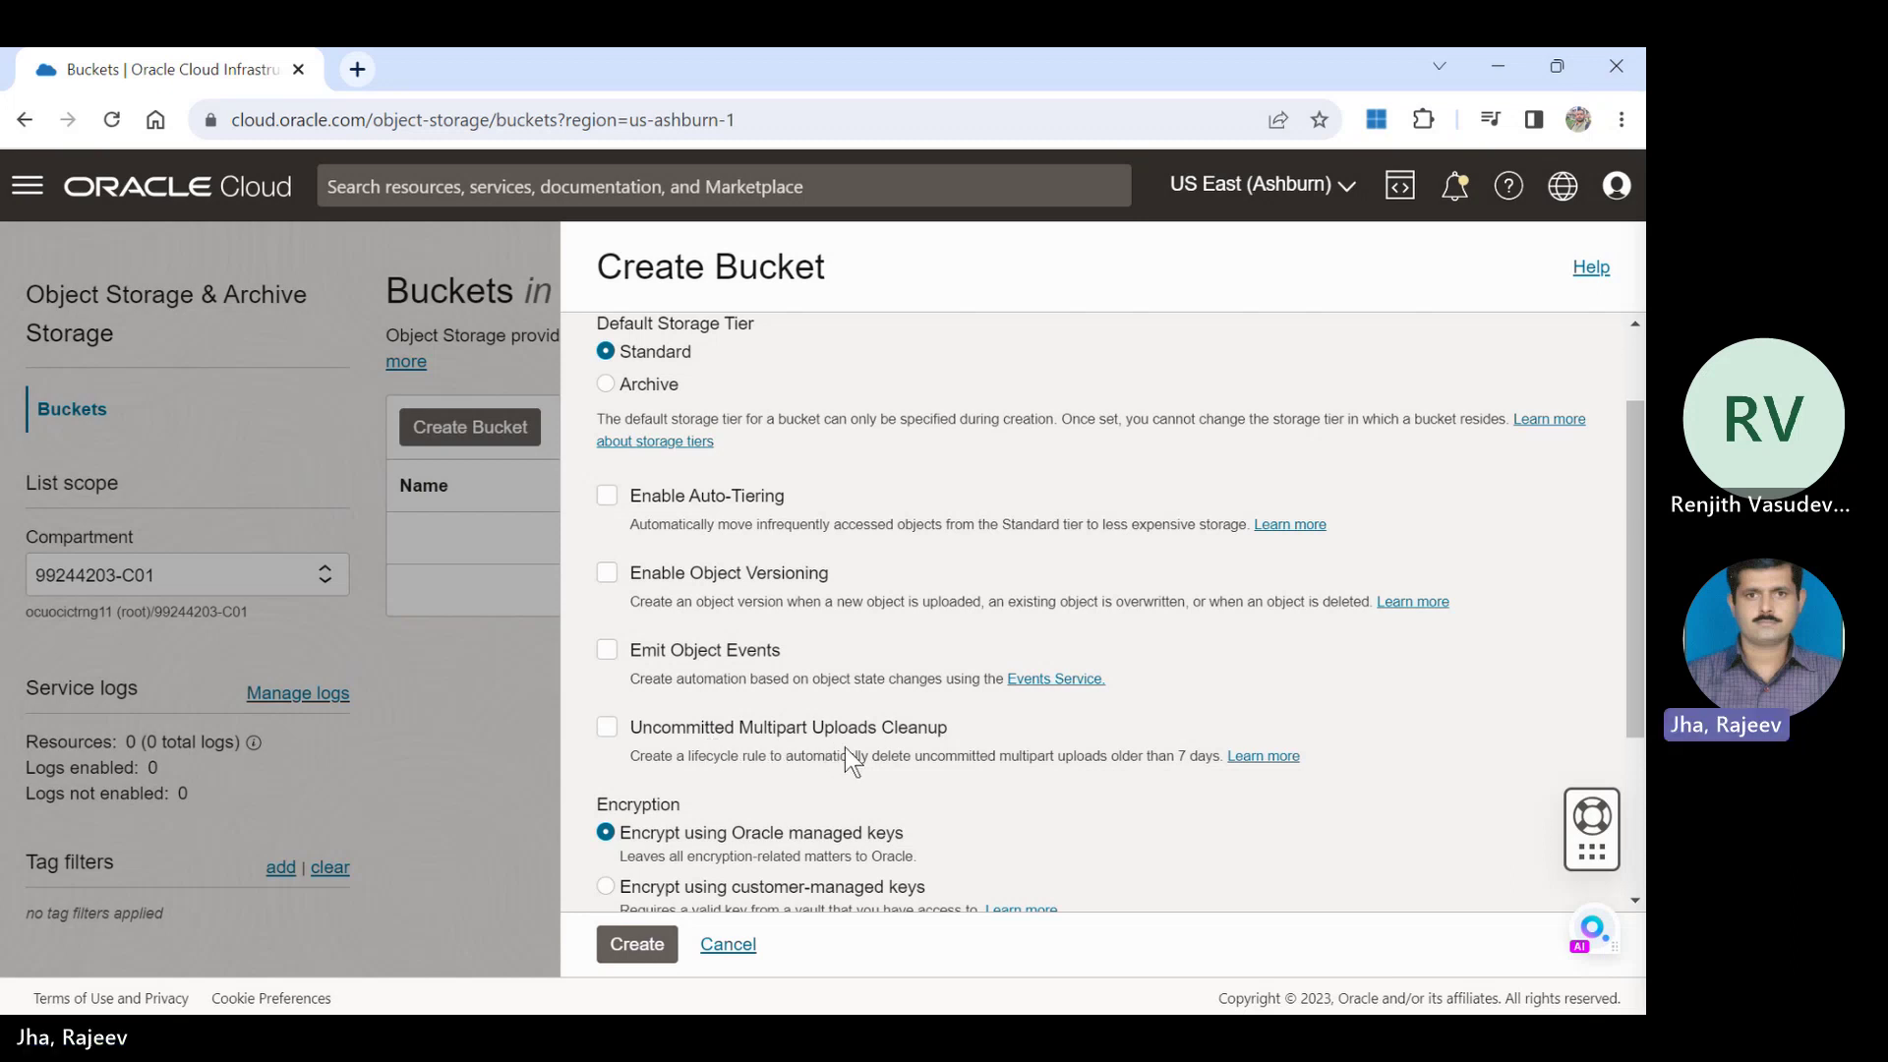
drag(1643, 568, 1643, 721)
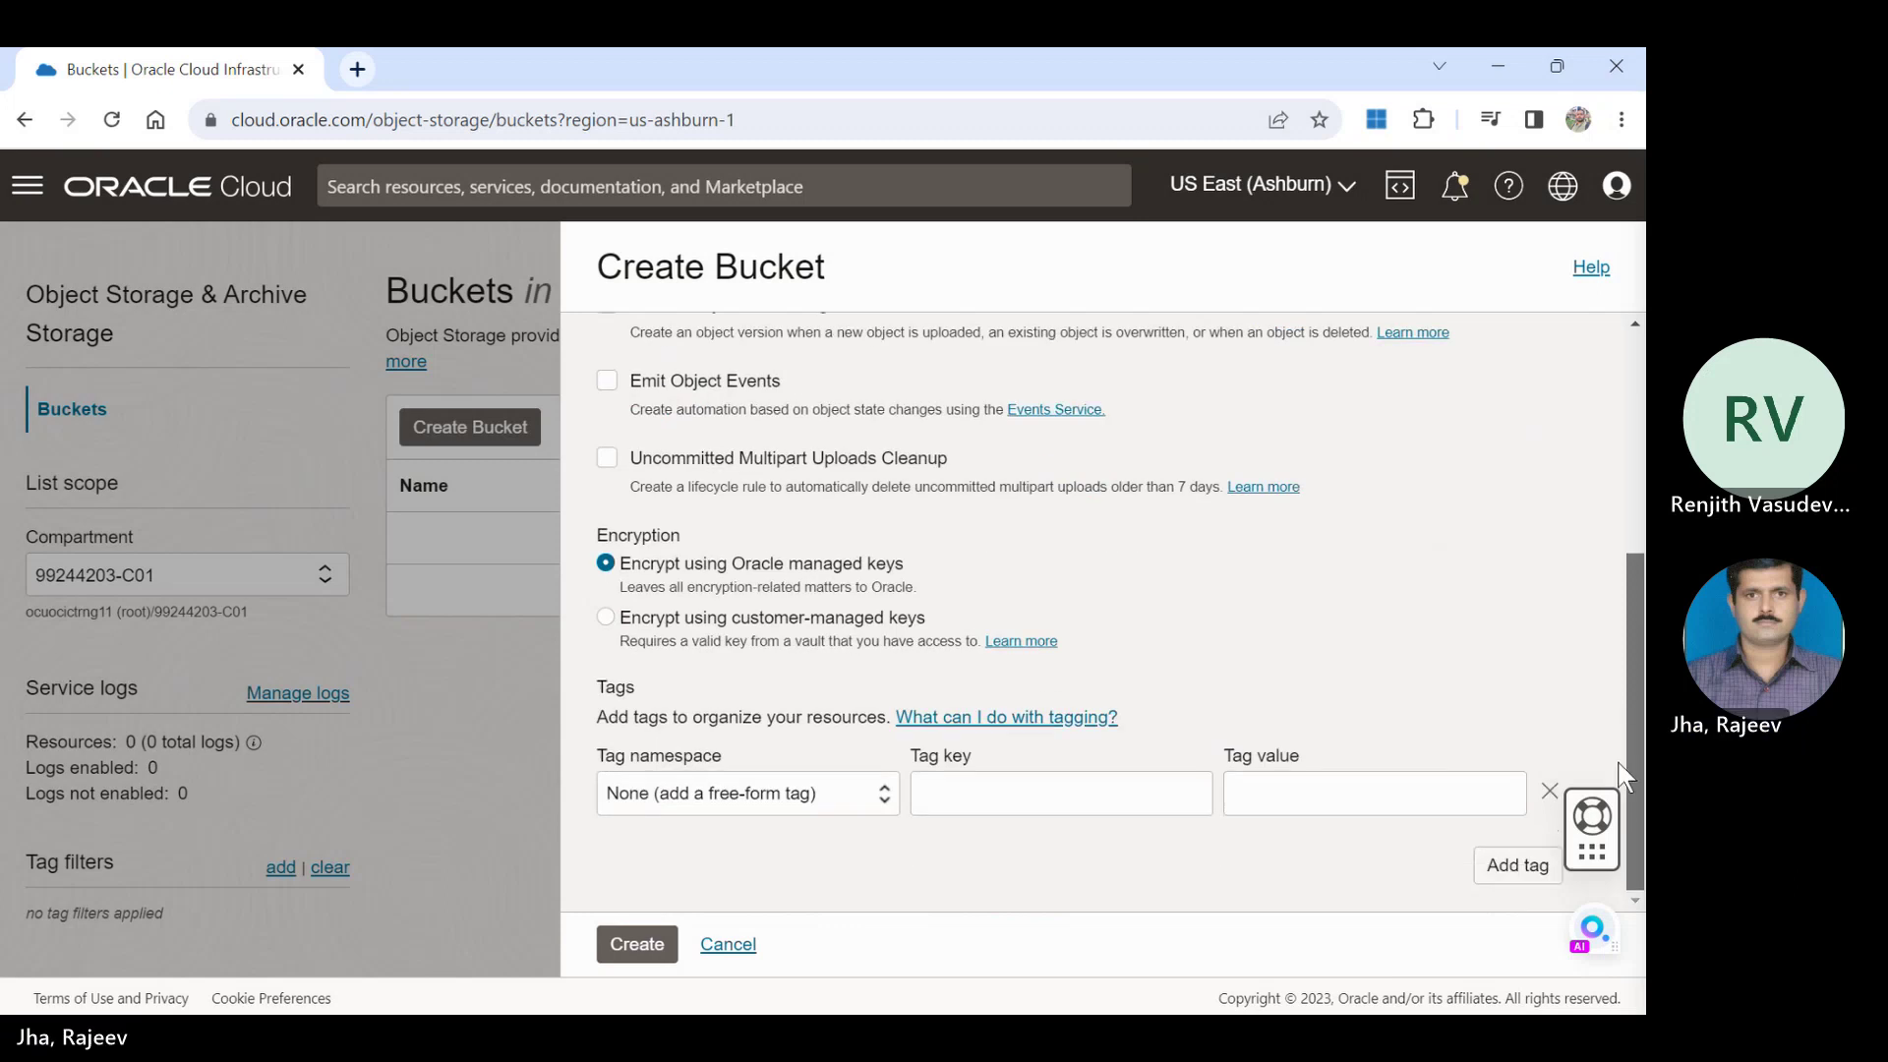
click(635, 942)
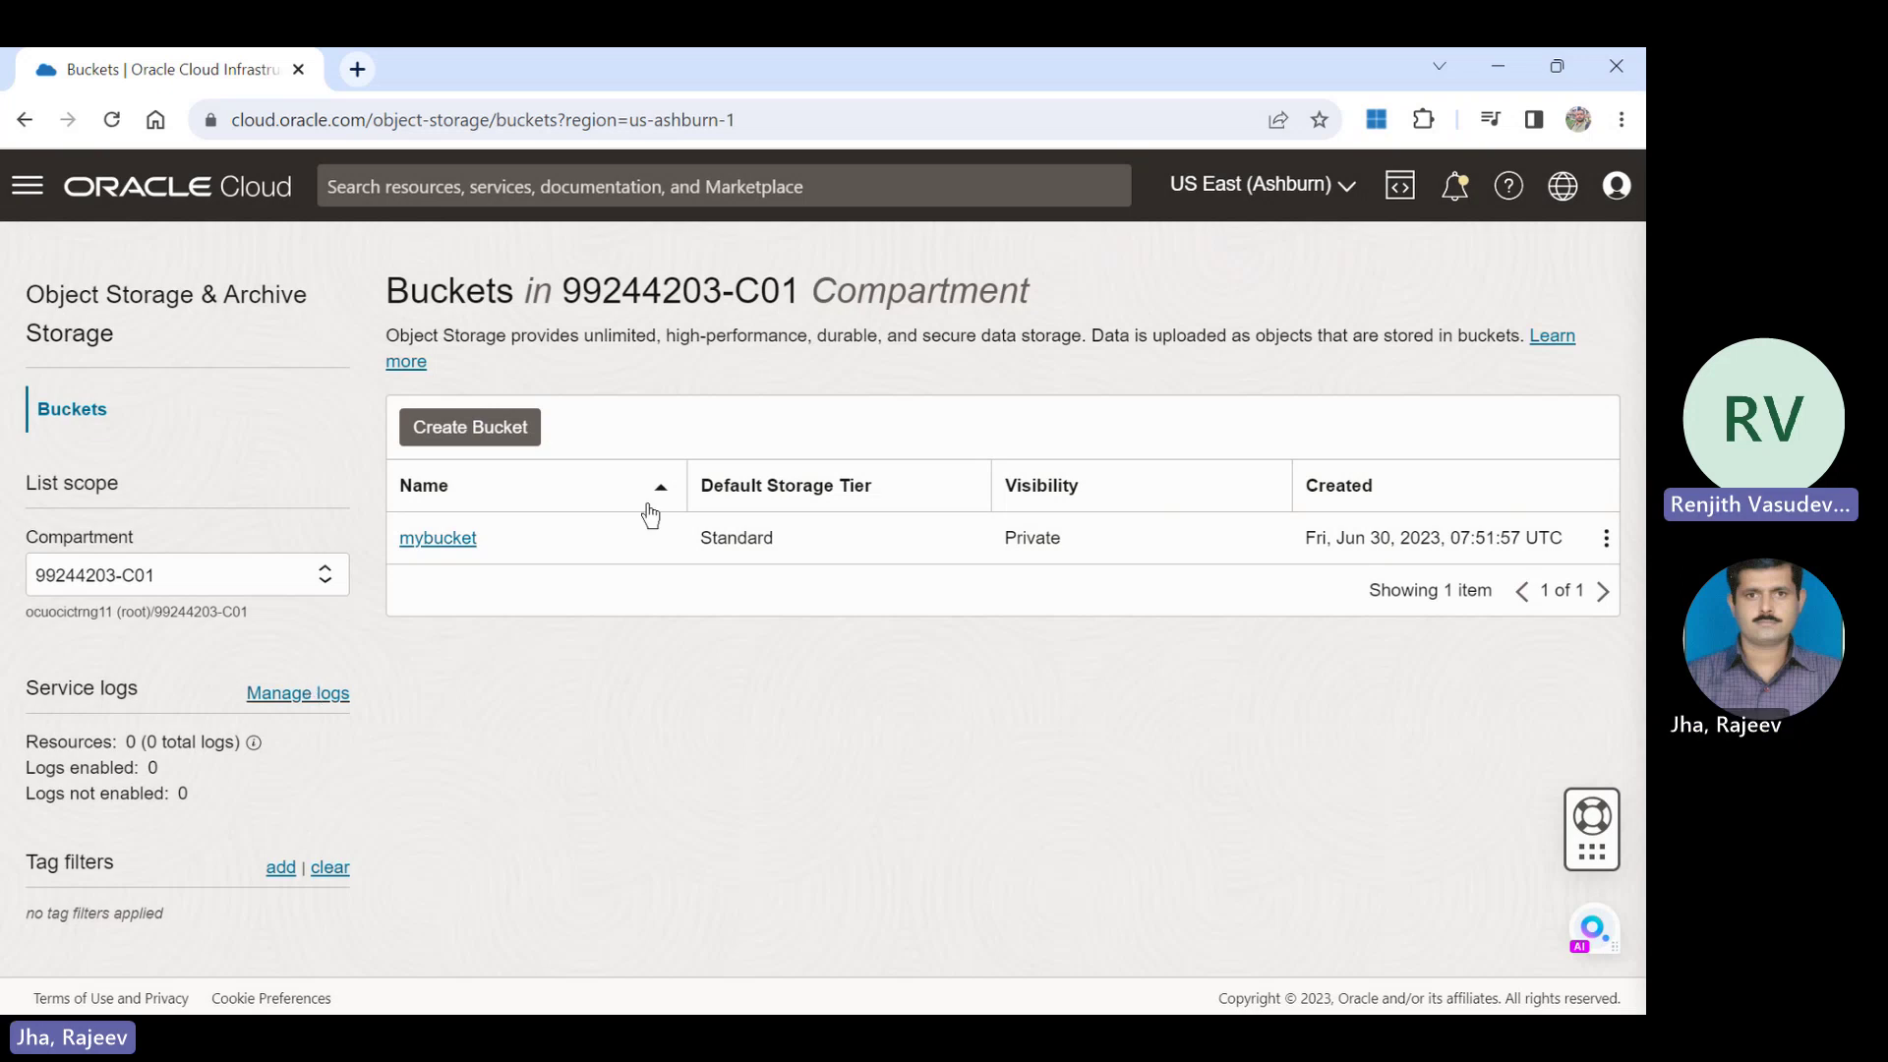
Open mybucket, start an object upload, and enter myfile as the name prefix.
click(442, 537)
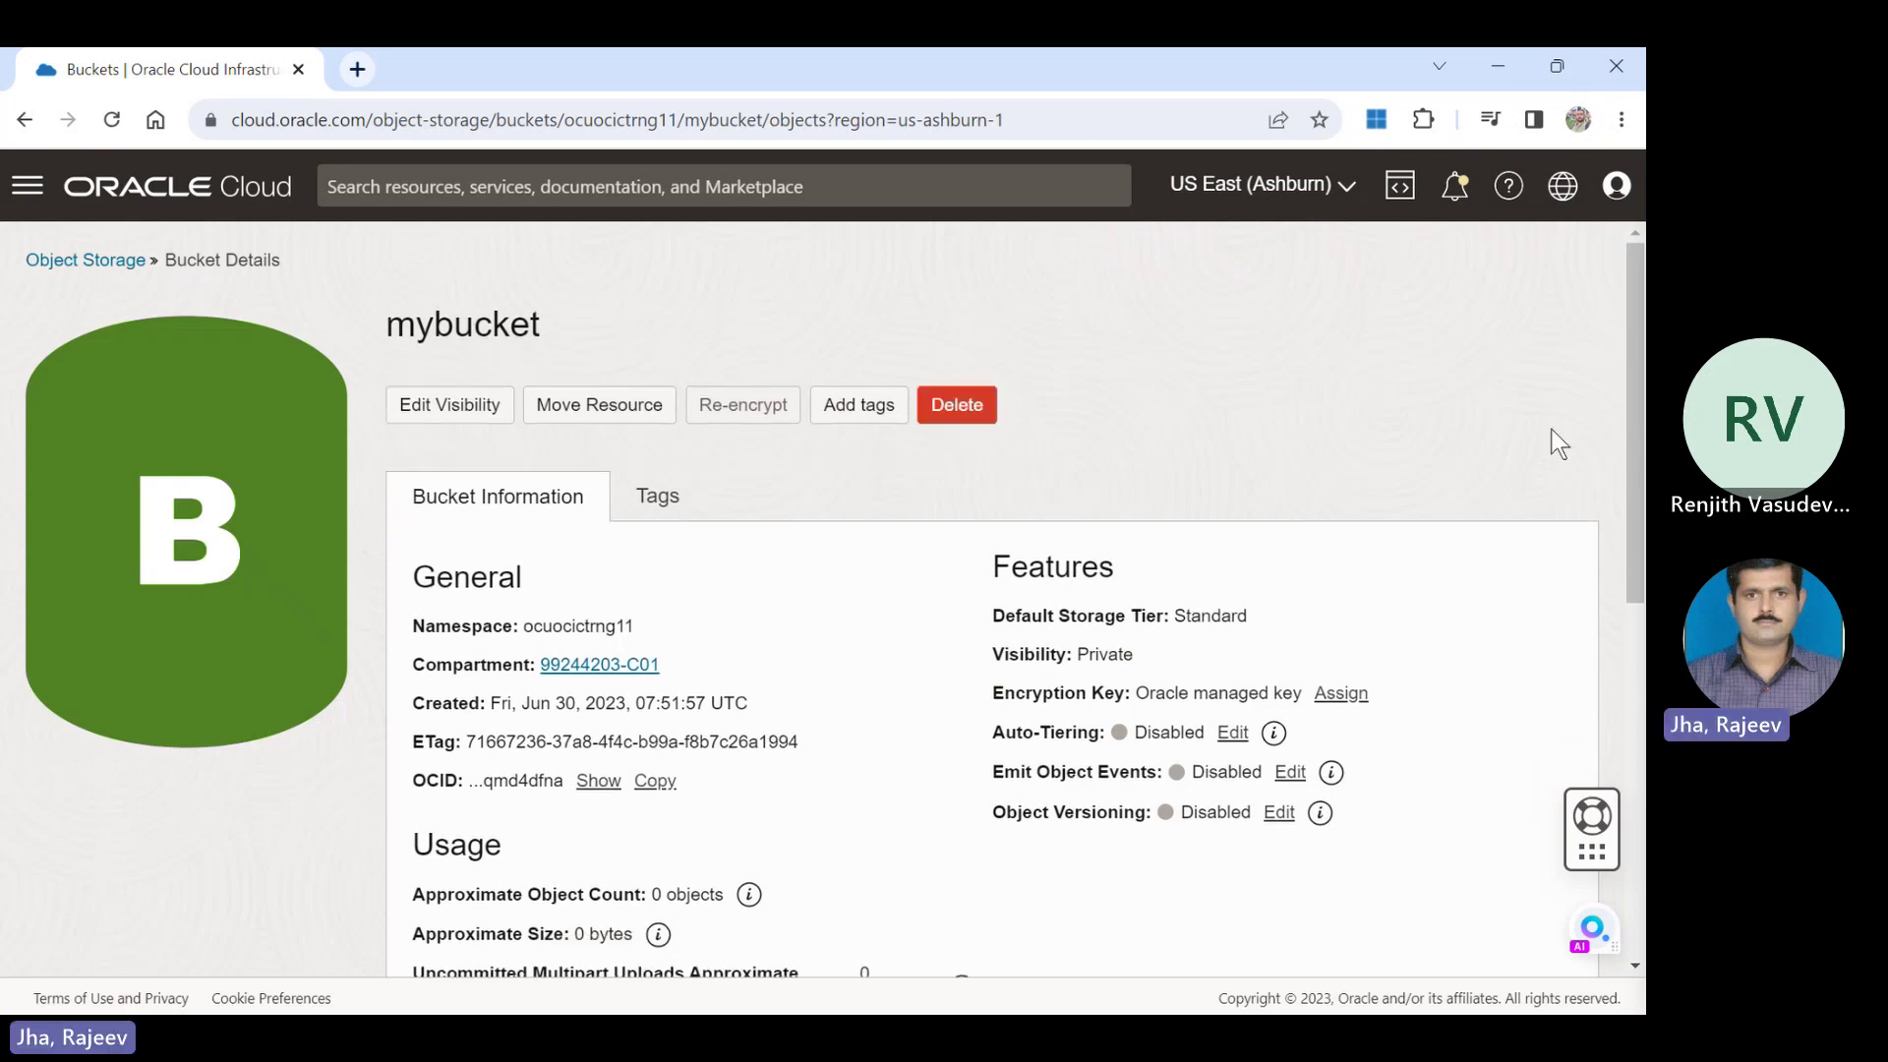
drag(1634, 330, 1641, 585)
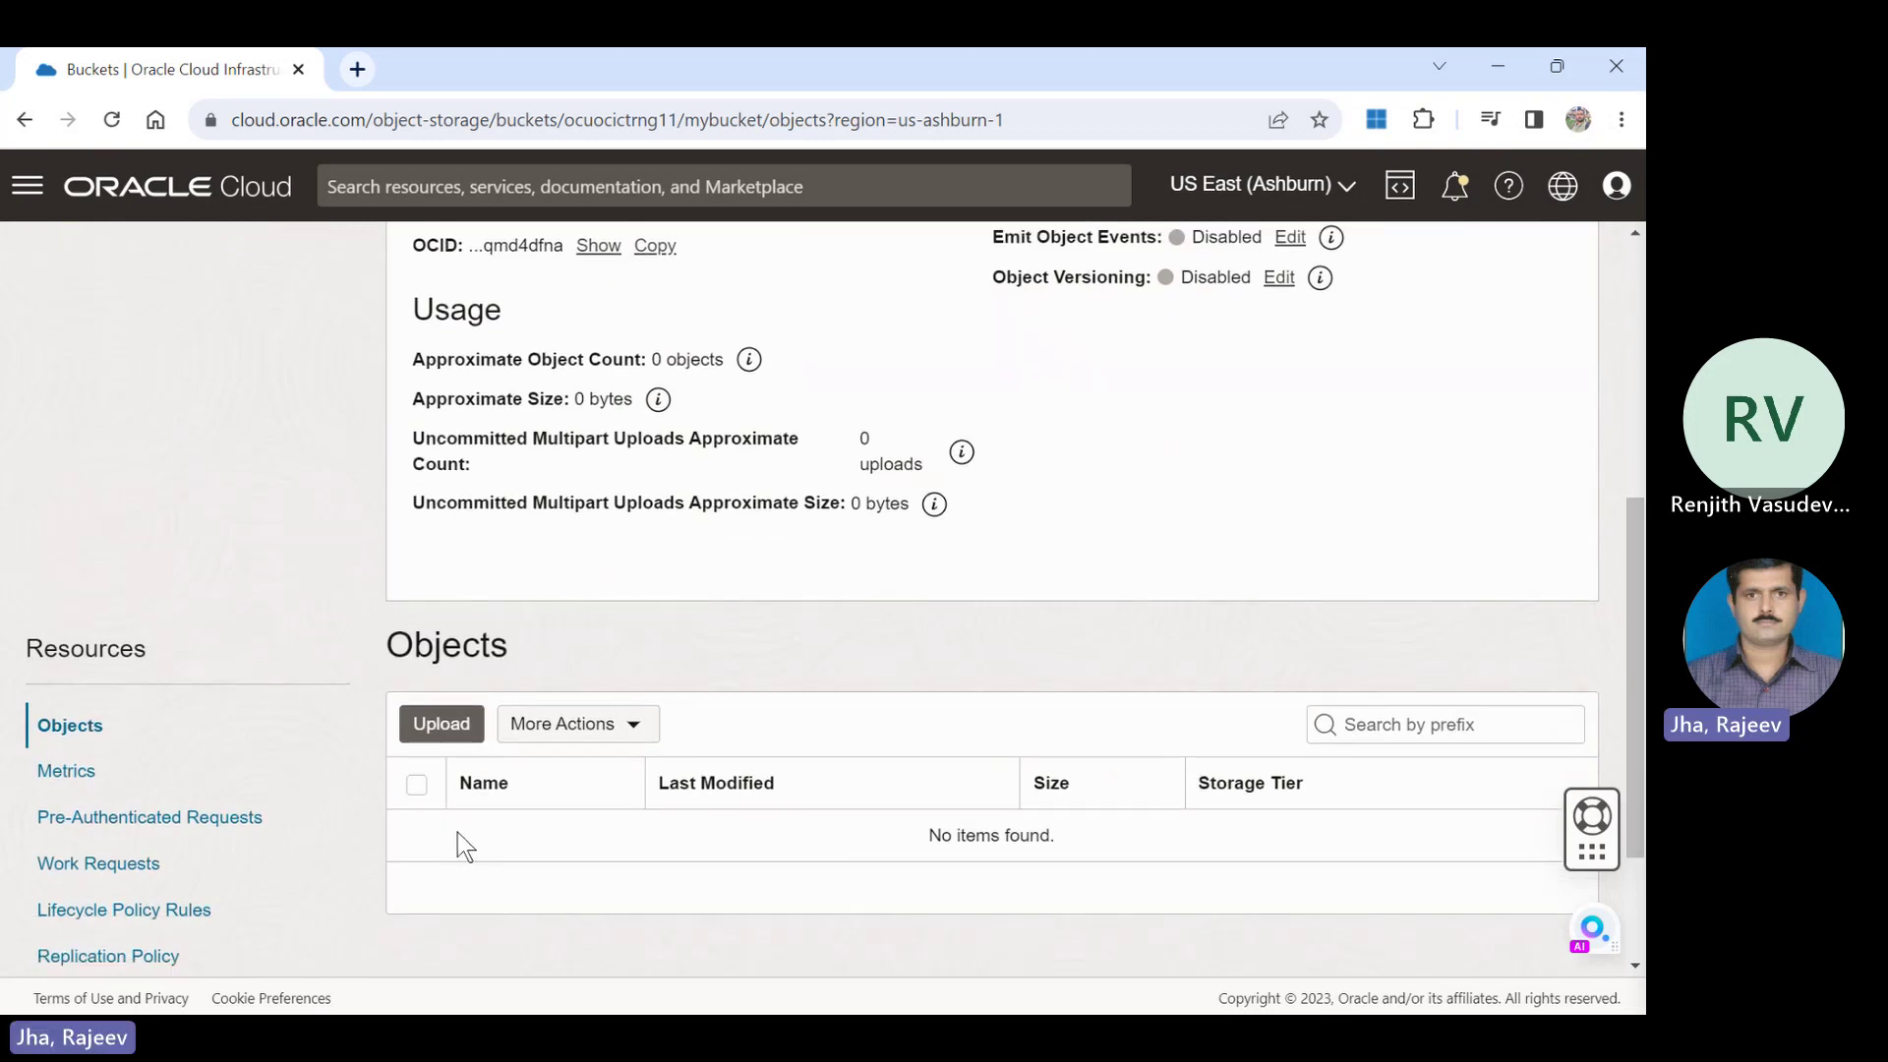
click(435, 728)
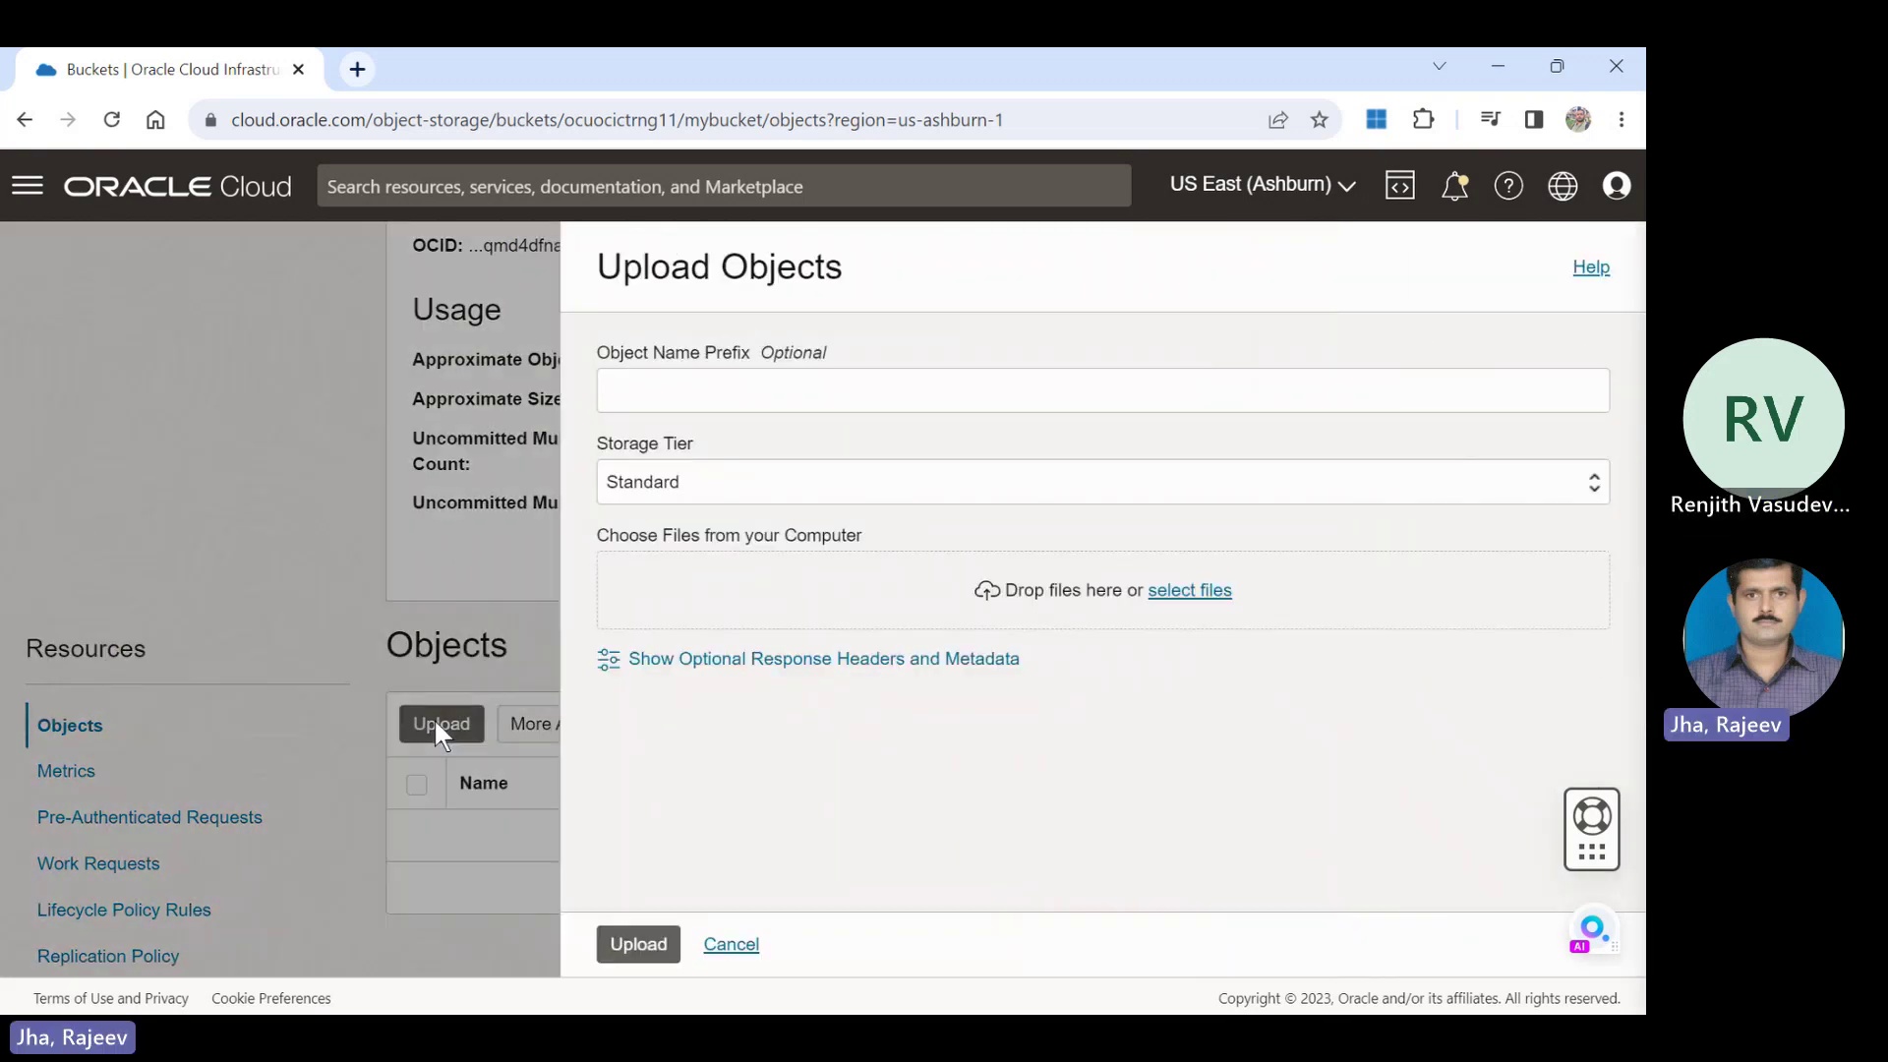
click(737, 389)
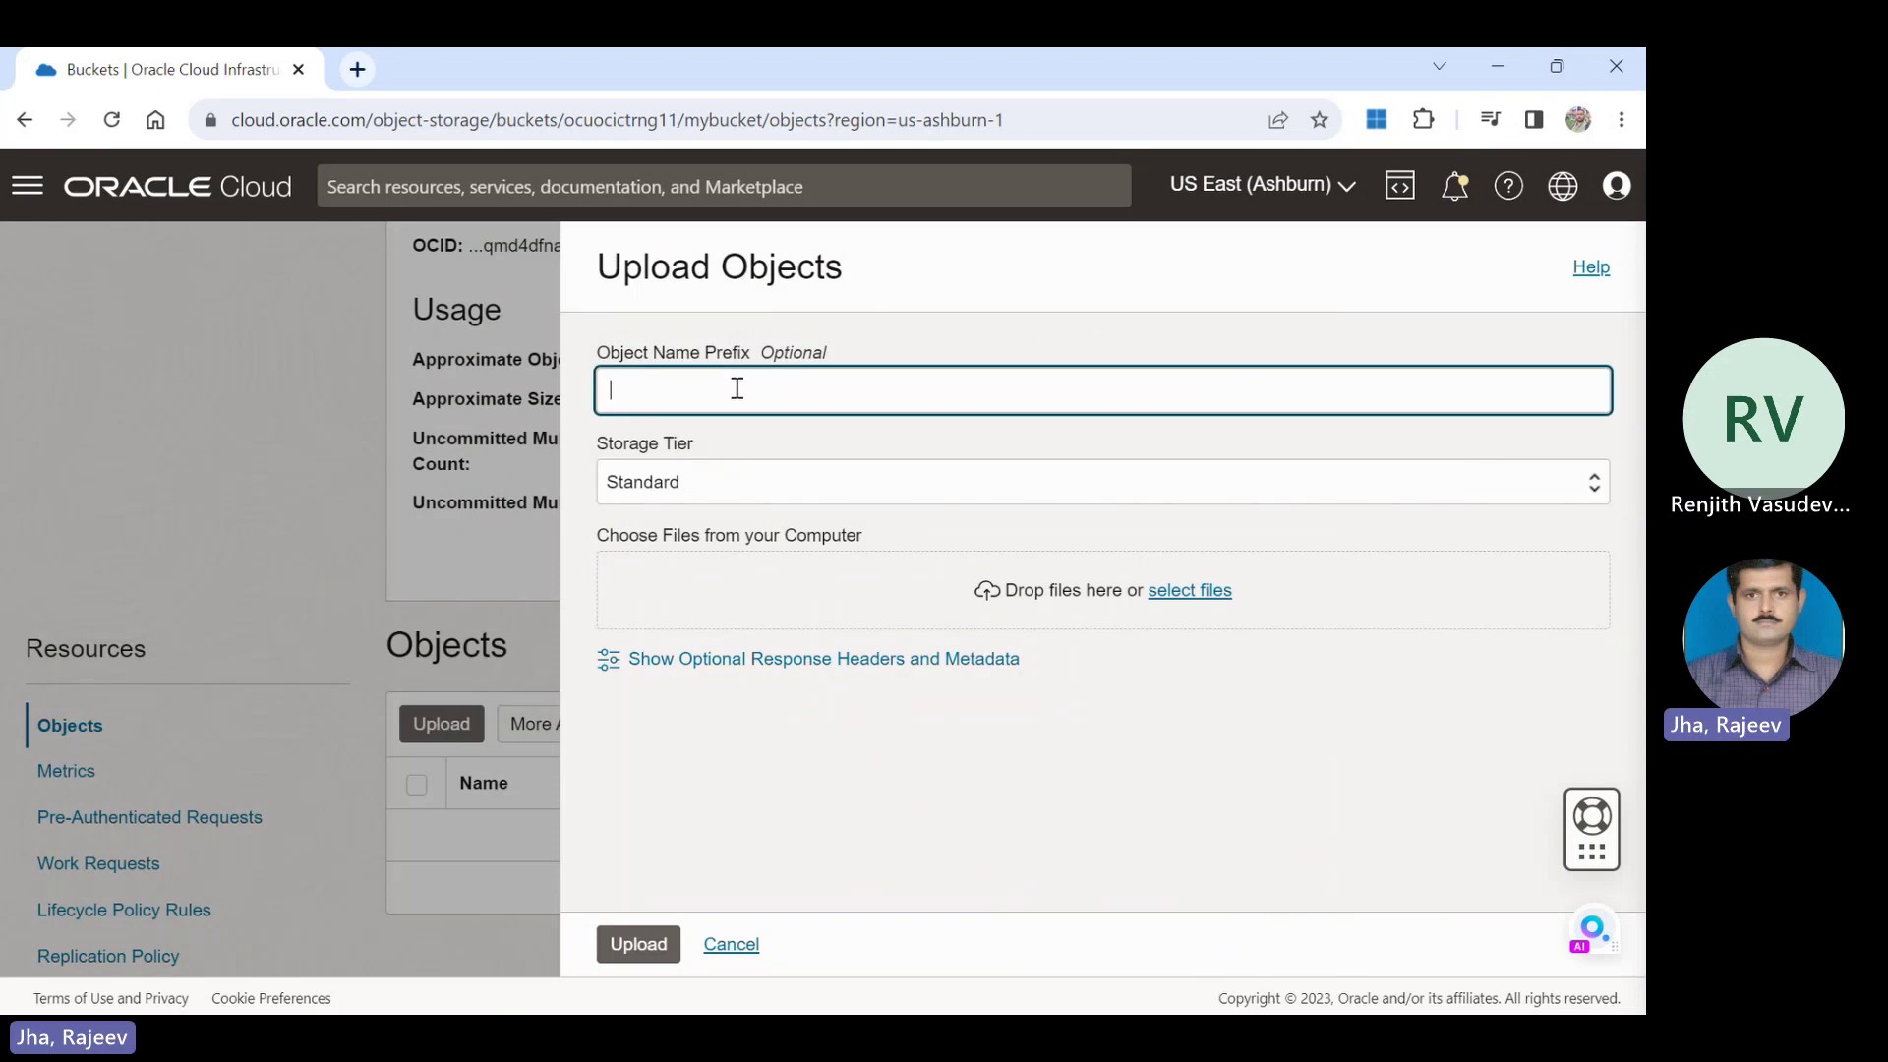
text(myfile)
click(761, 495)
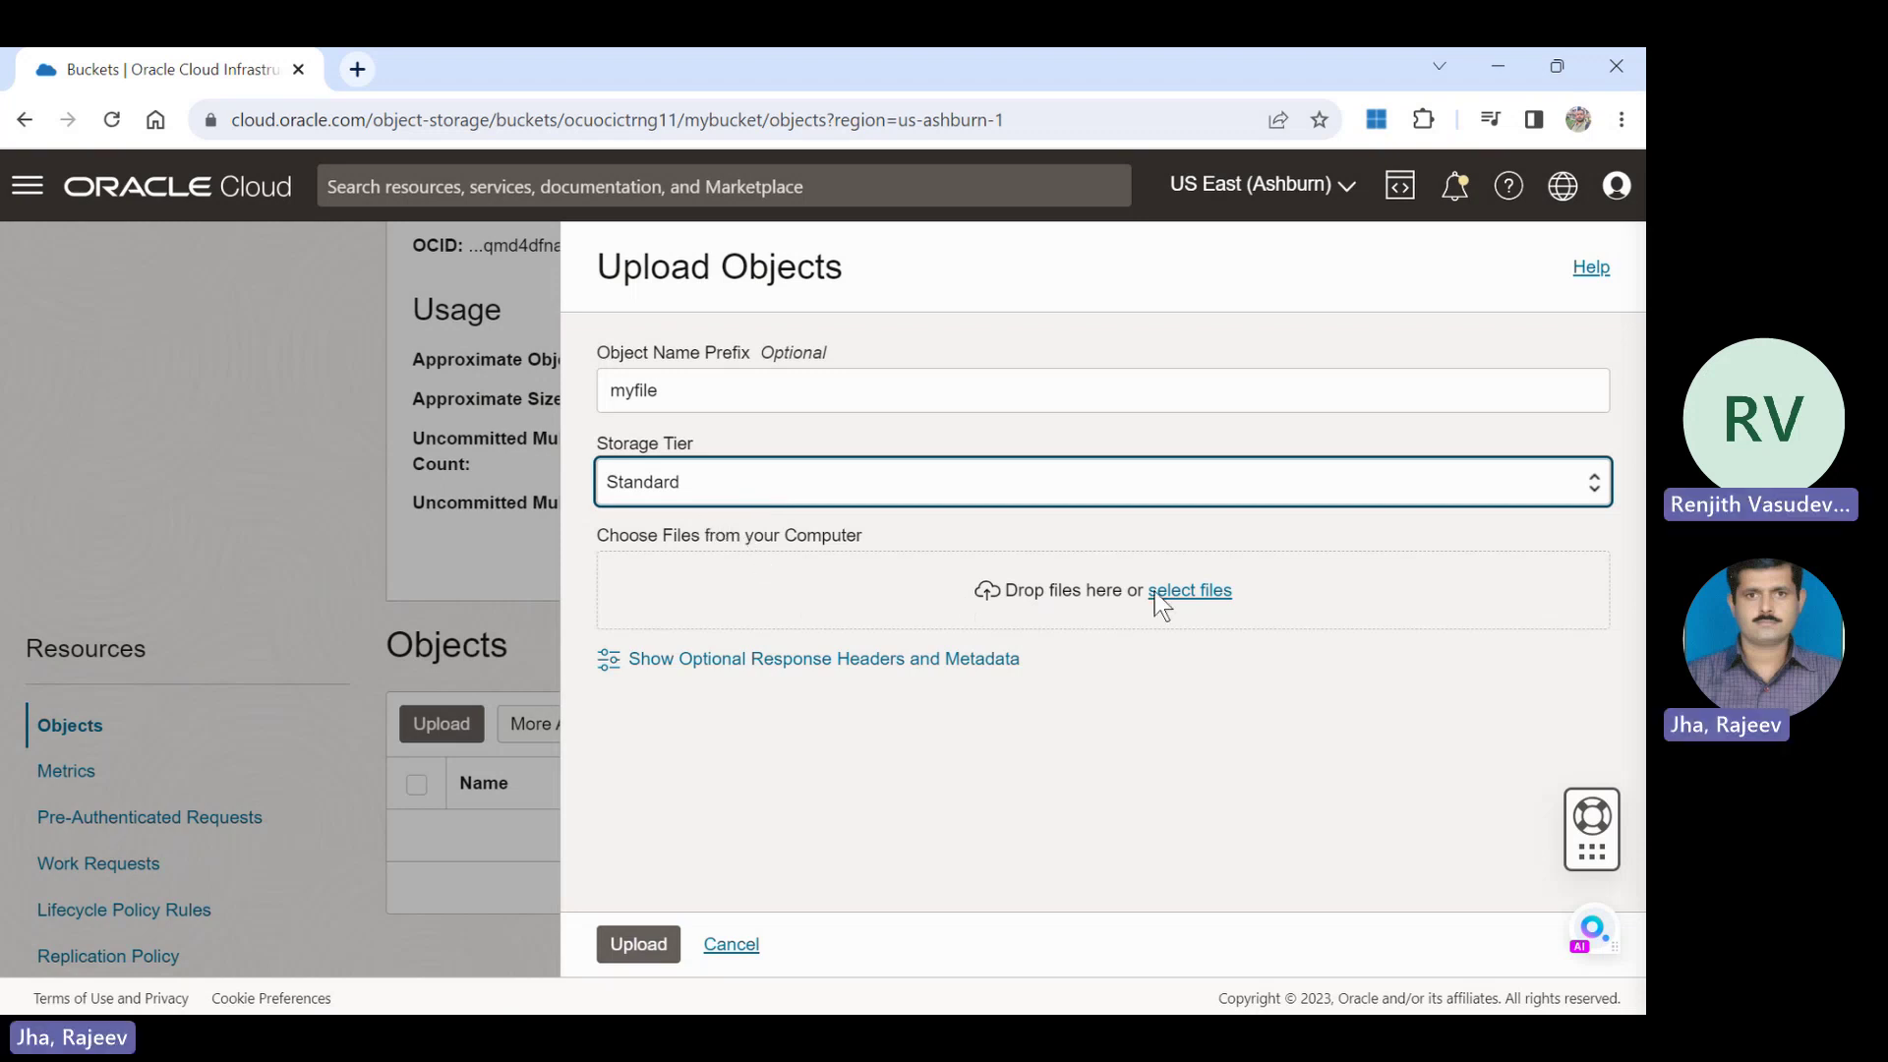
Choose Capture.PNG DBA TRAINIG.PNG from the Pictures folder for upload.
click(1187, 595)
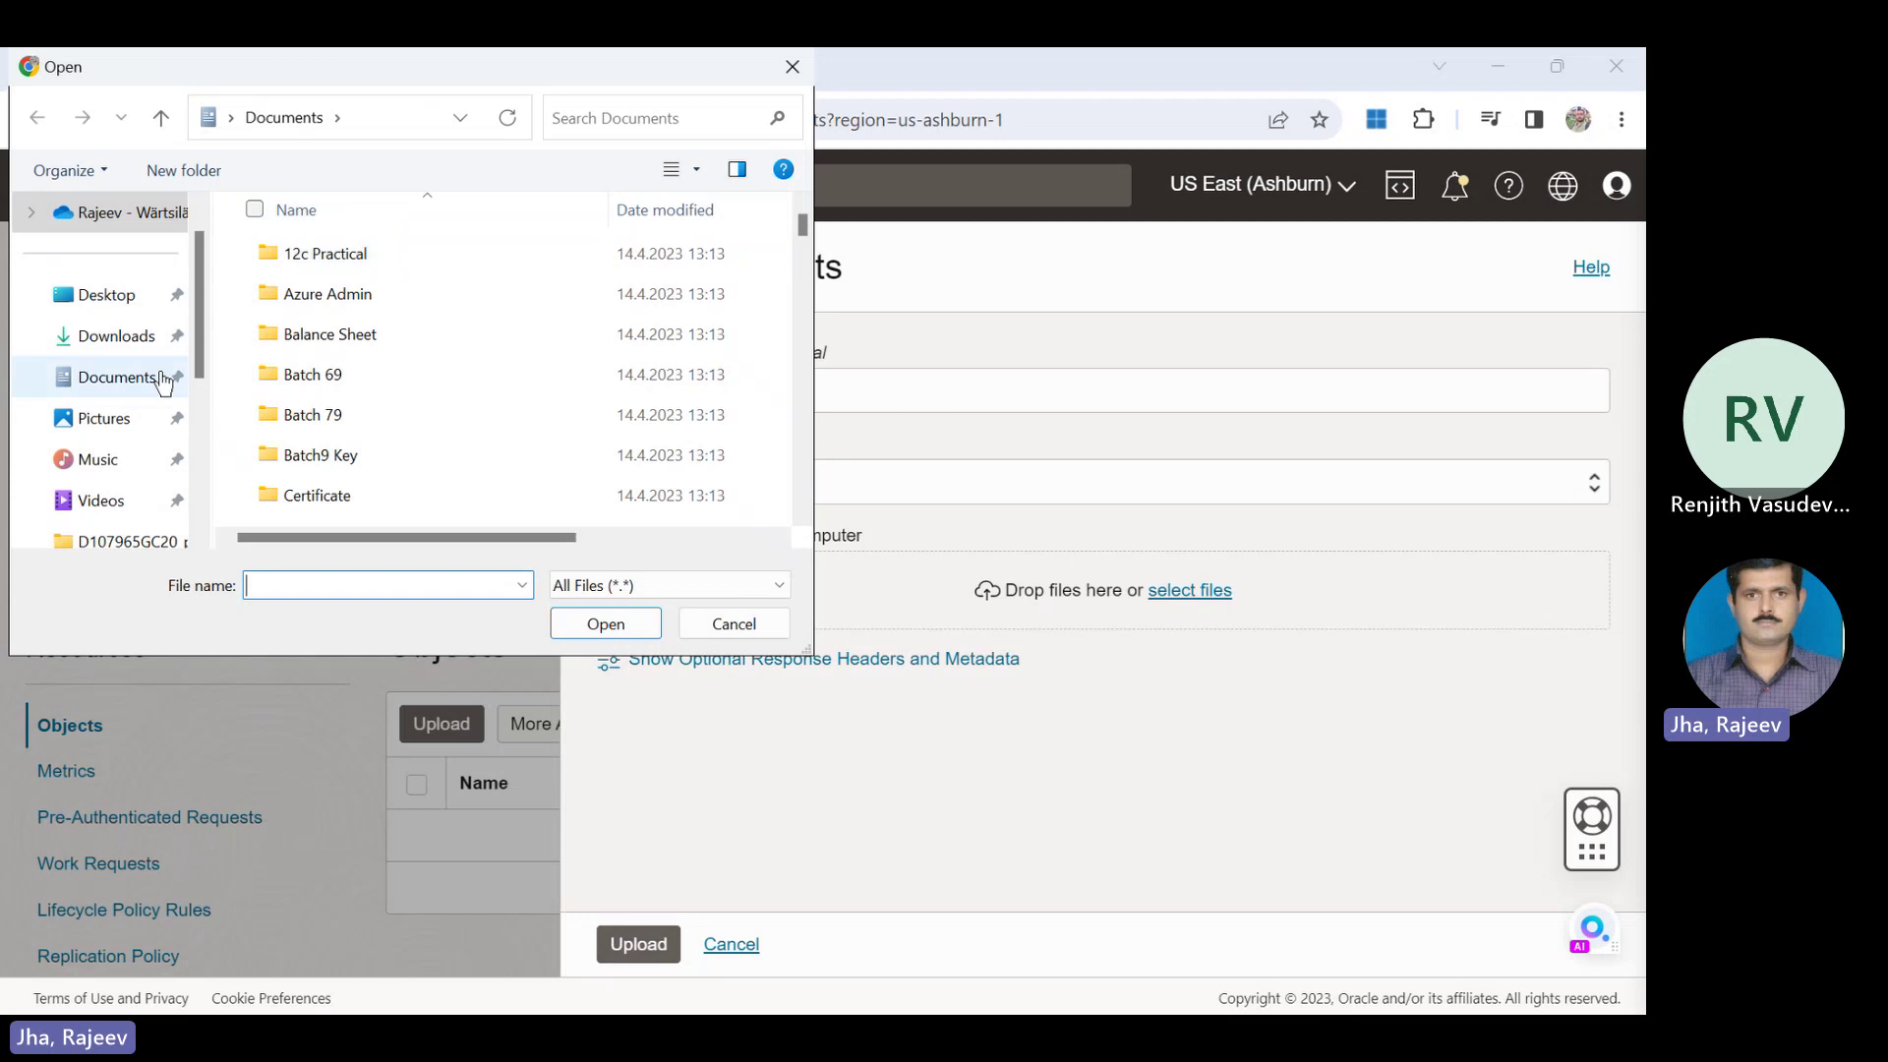
click(126, 424)
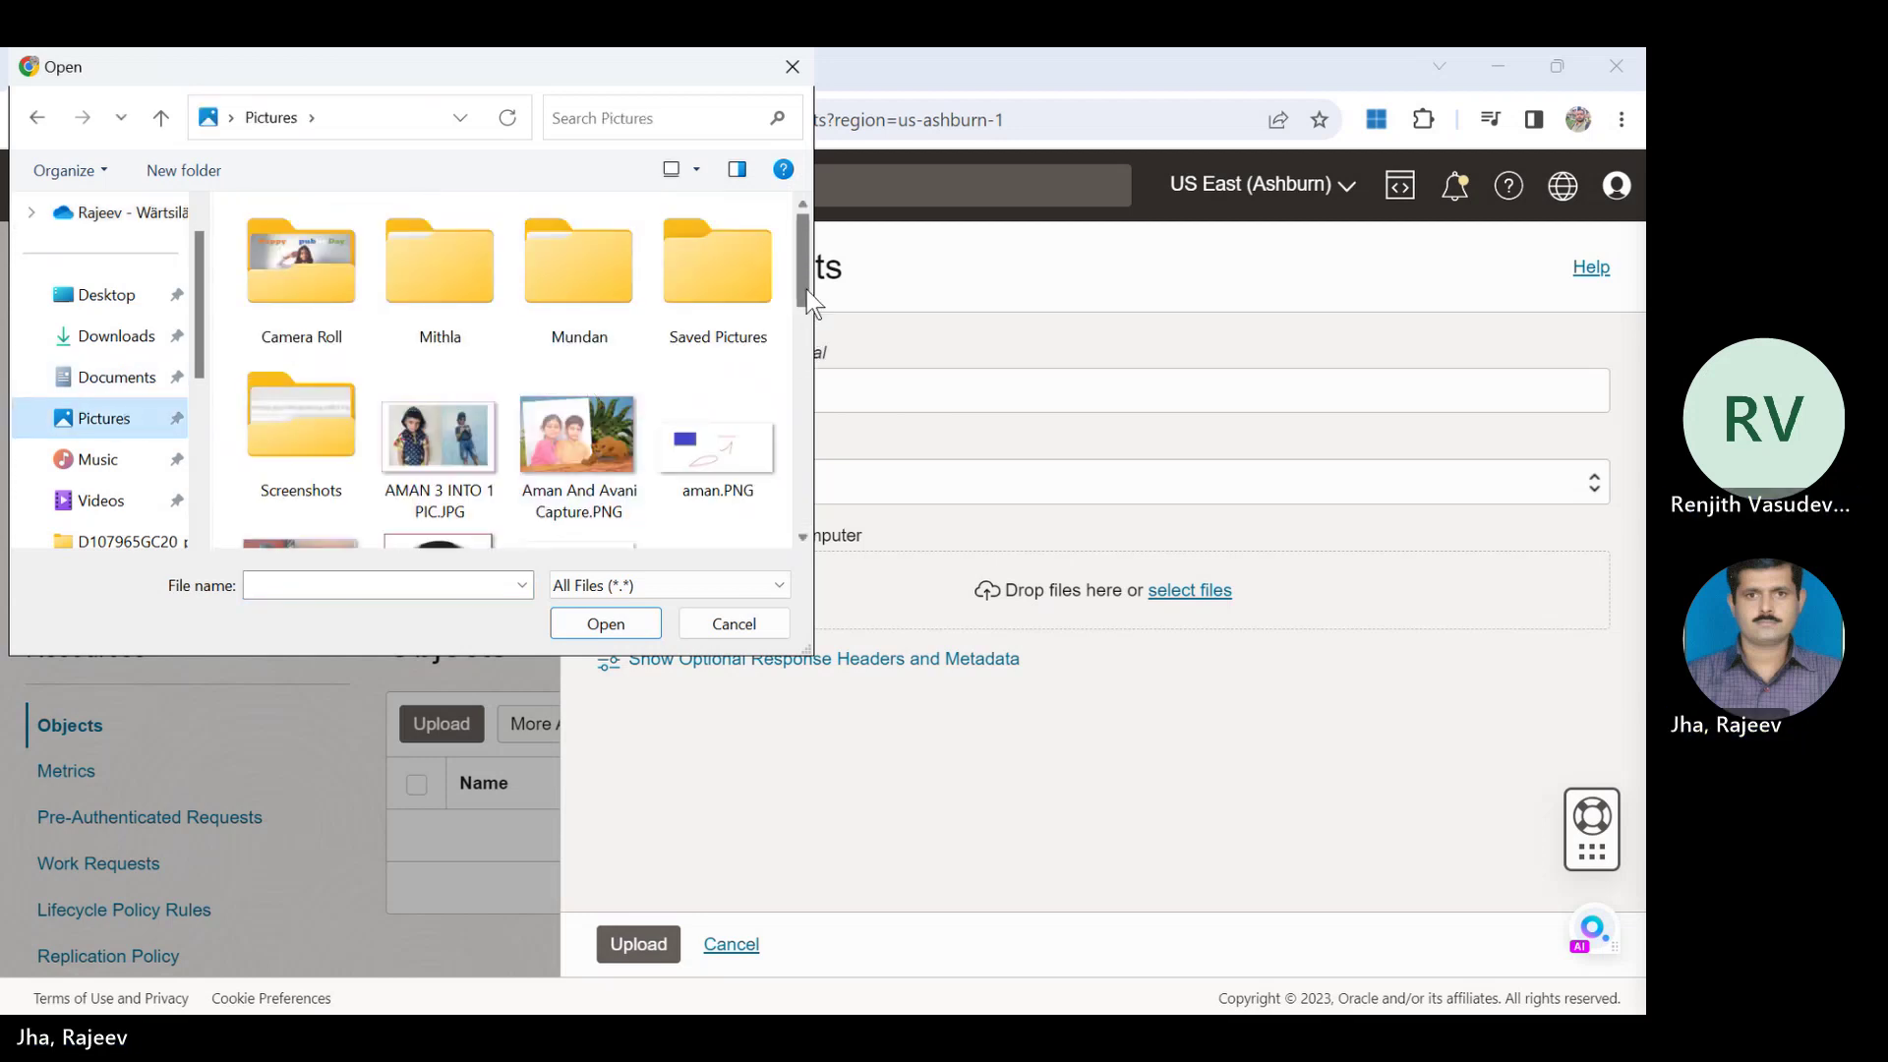
drag(807, 291, 782, 330)
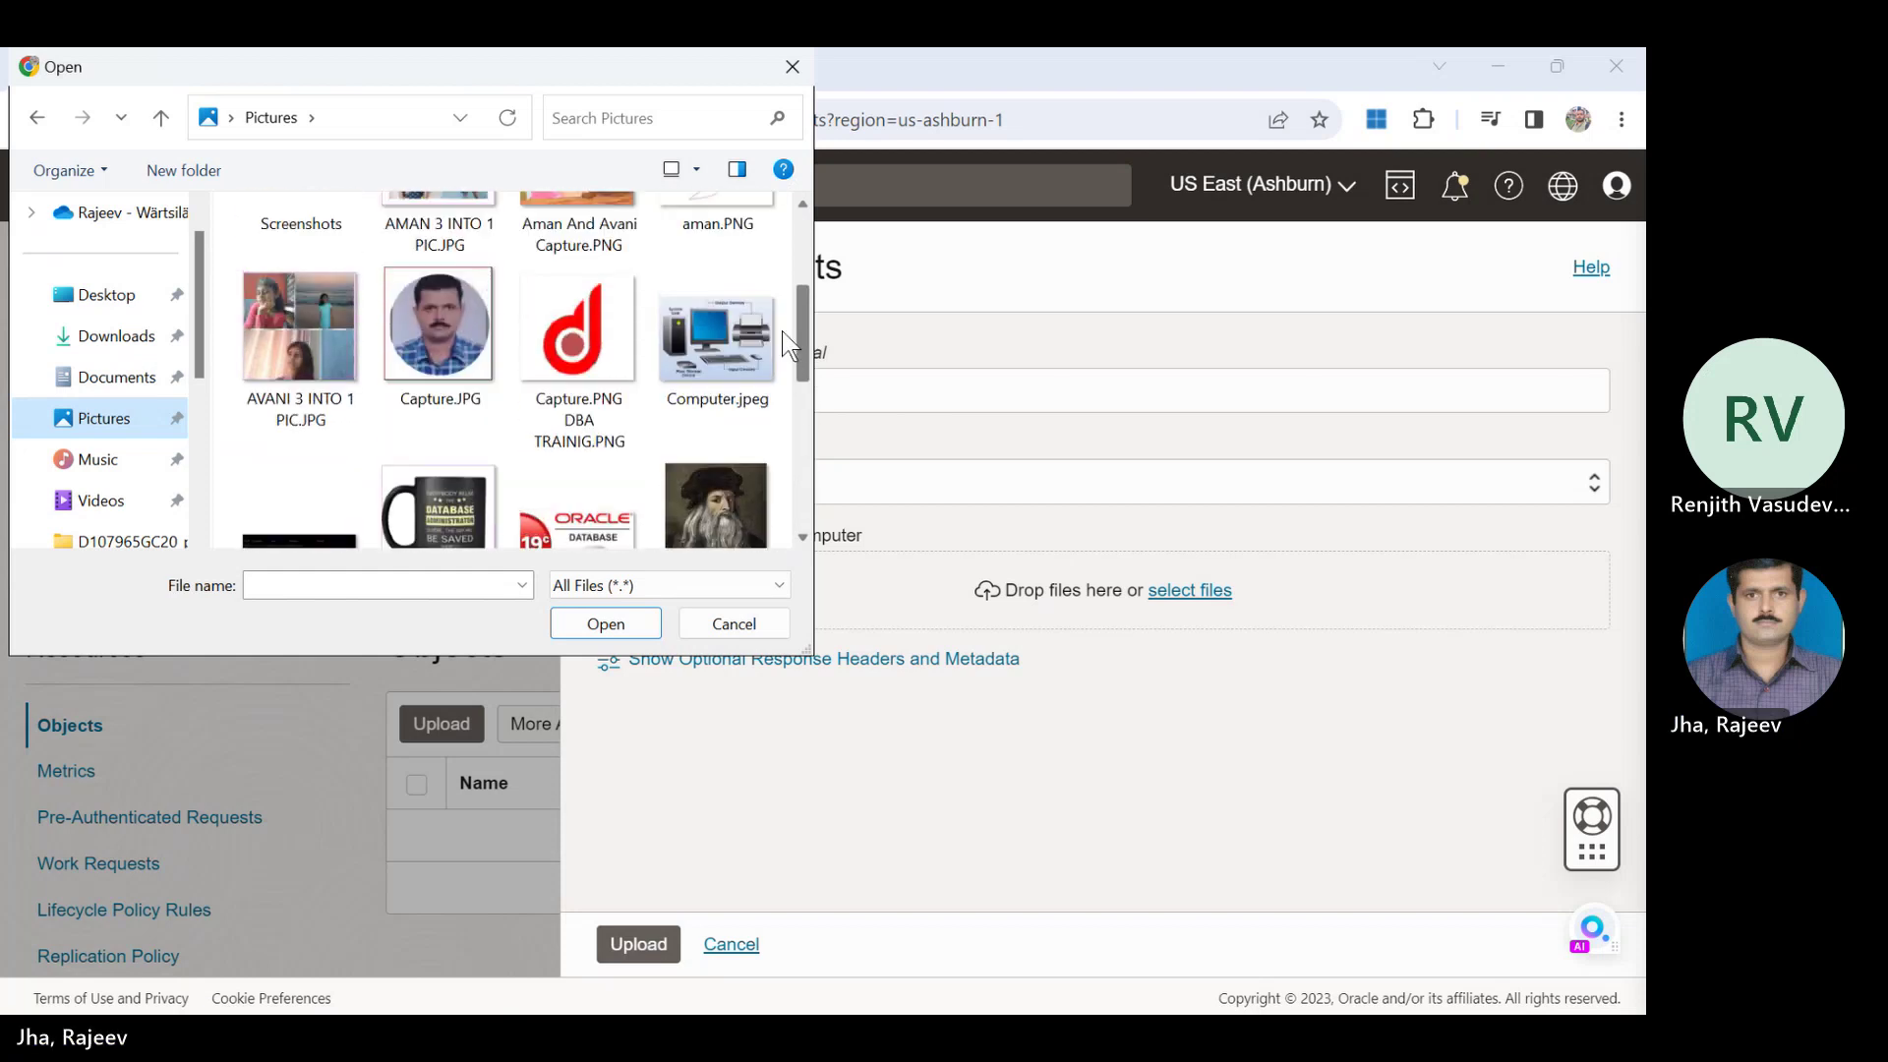
double_click(588, 336)
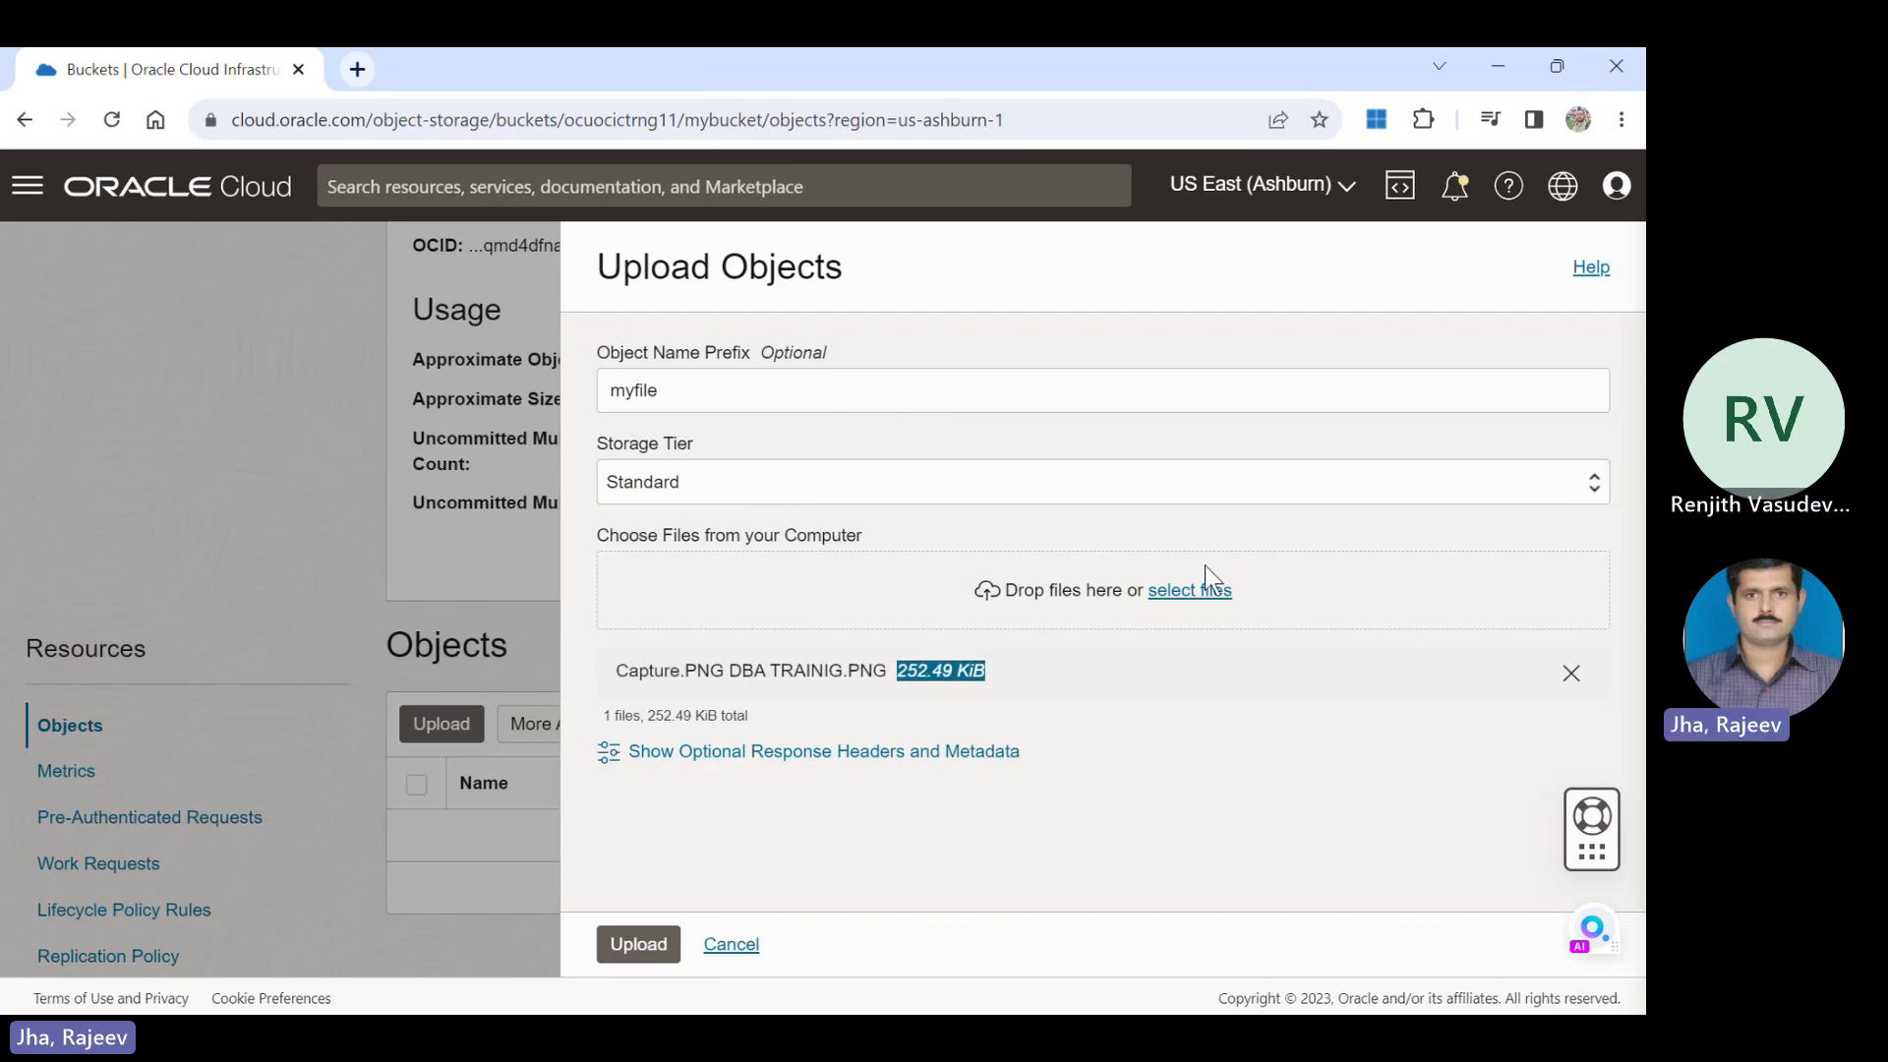
Add DBA.PNG and upload both images, 471.86 KiB total, to mybucket.
click(1204, 591)
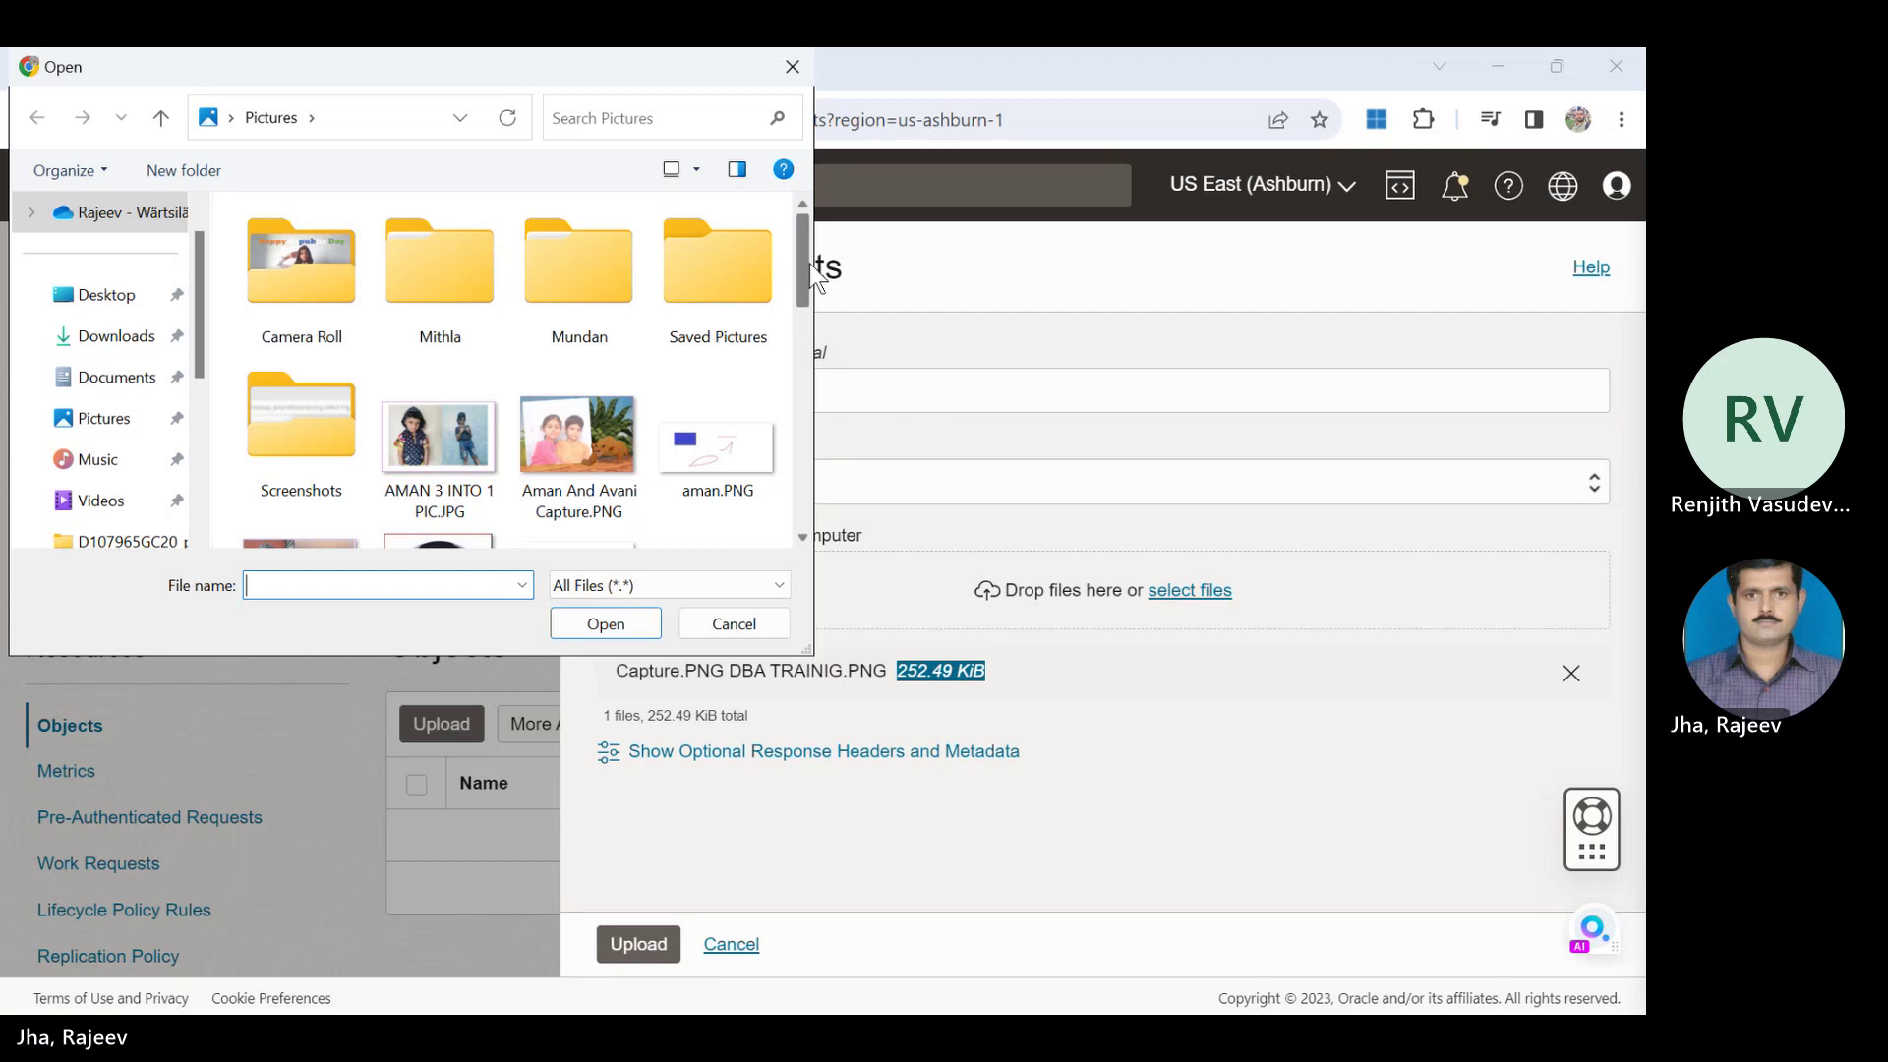
drag(811, 265, 822, 342)
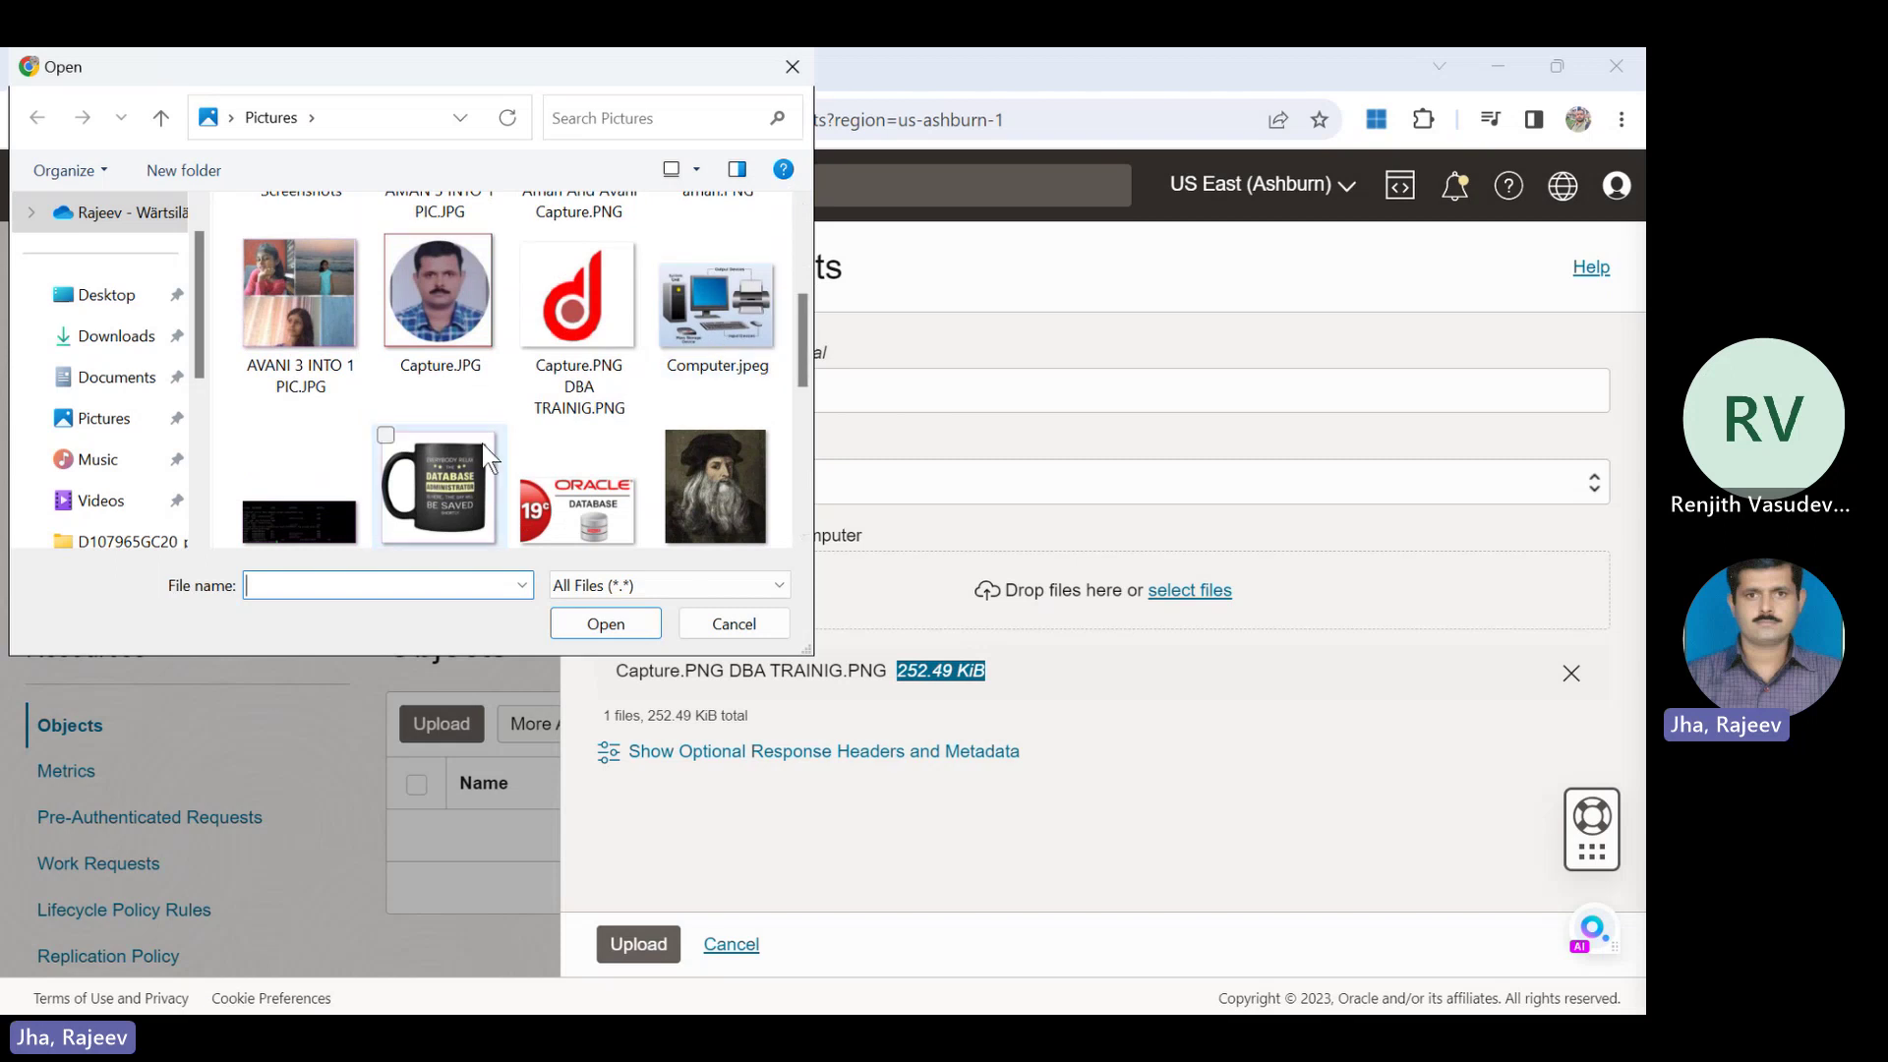
click(443, 456)
double_click(443, 457)
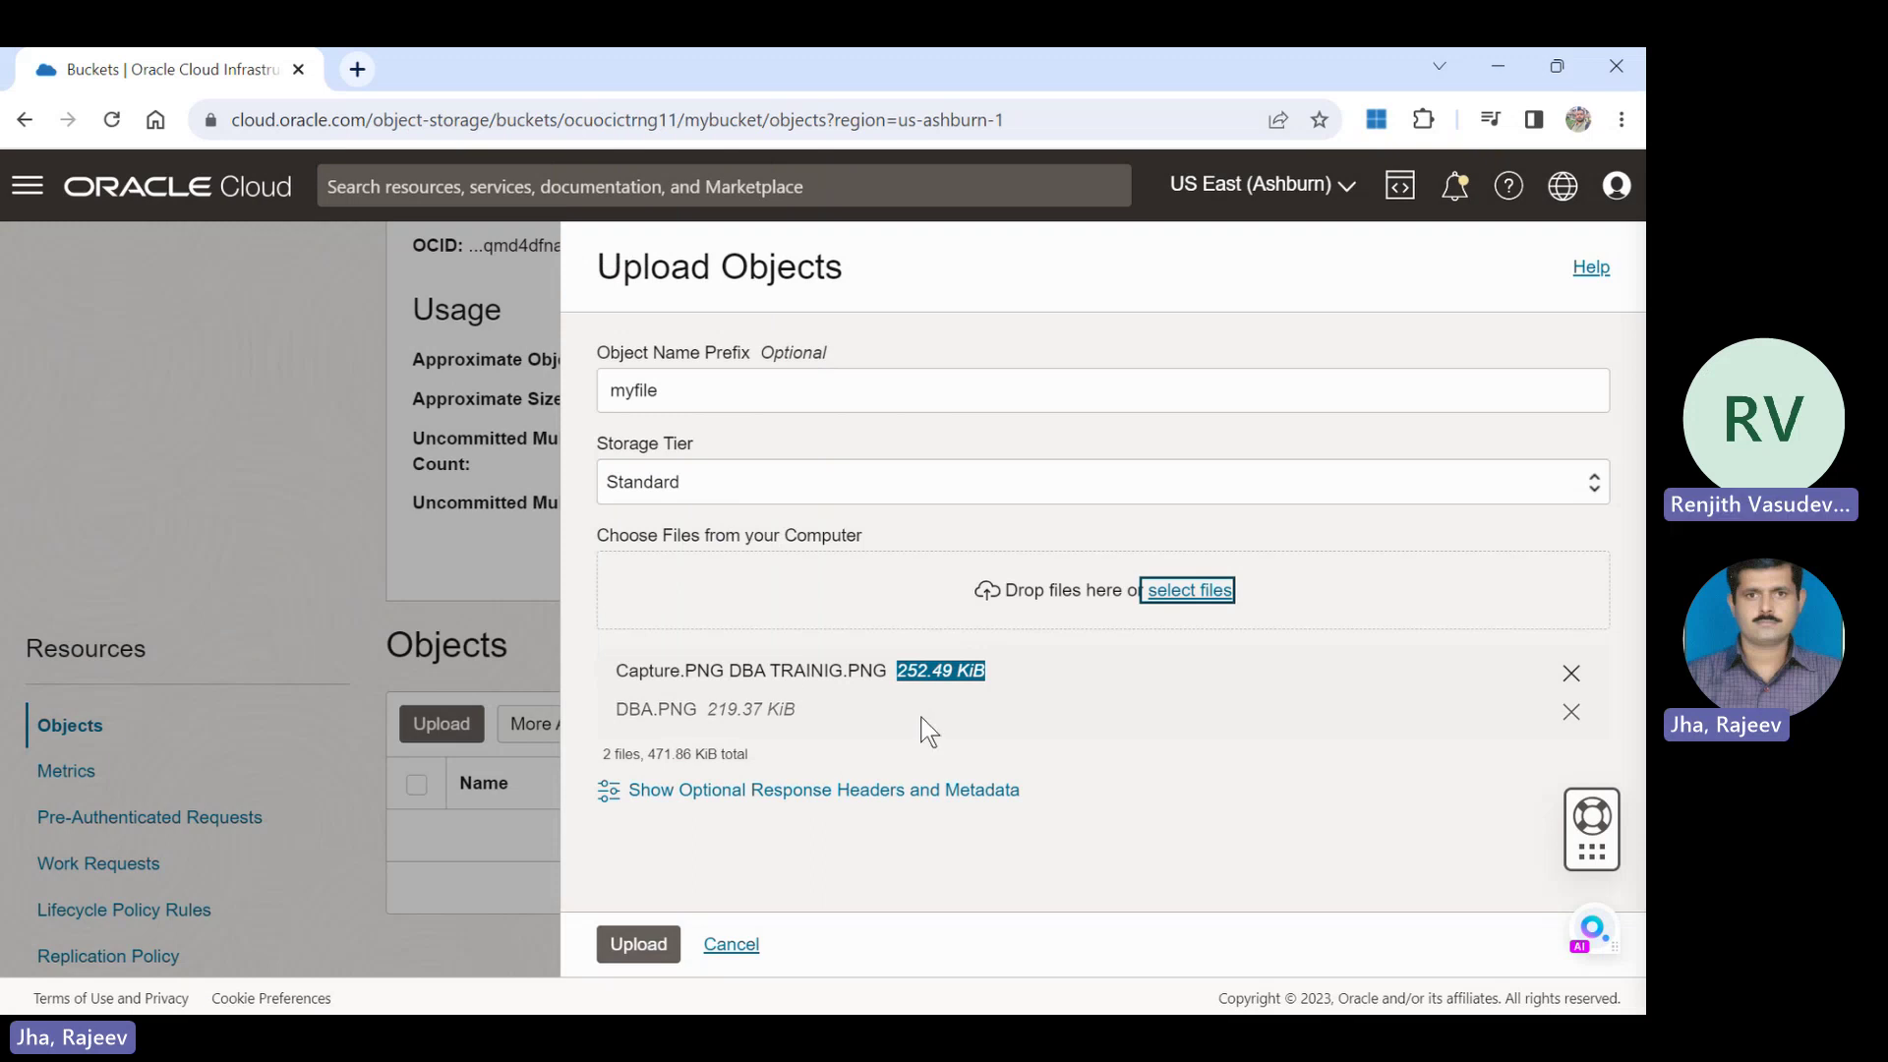
click(629, 944)
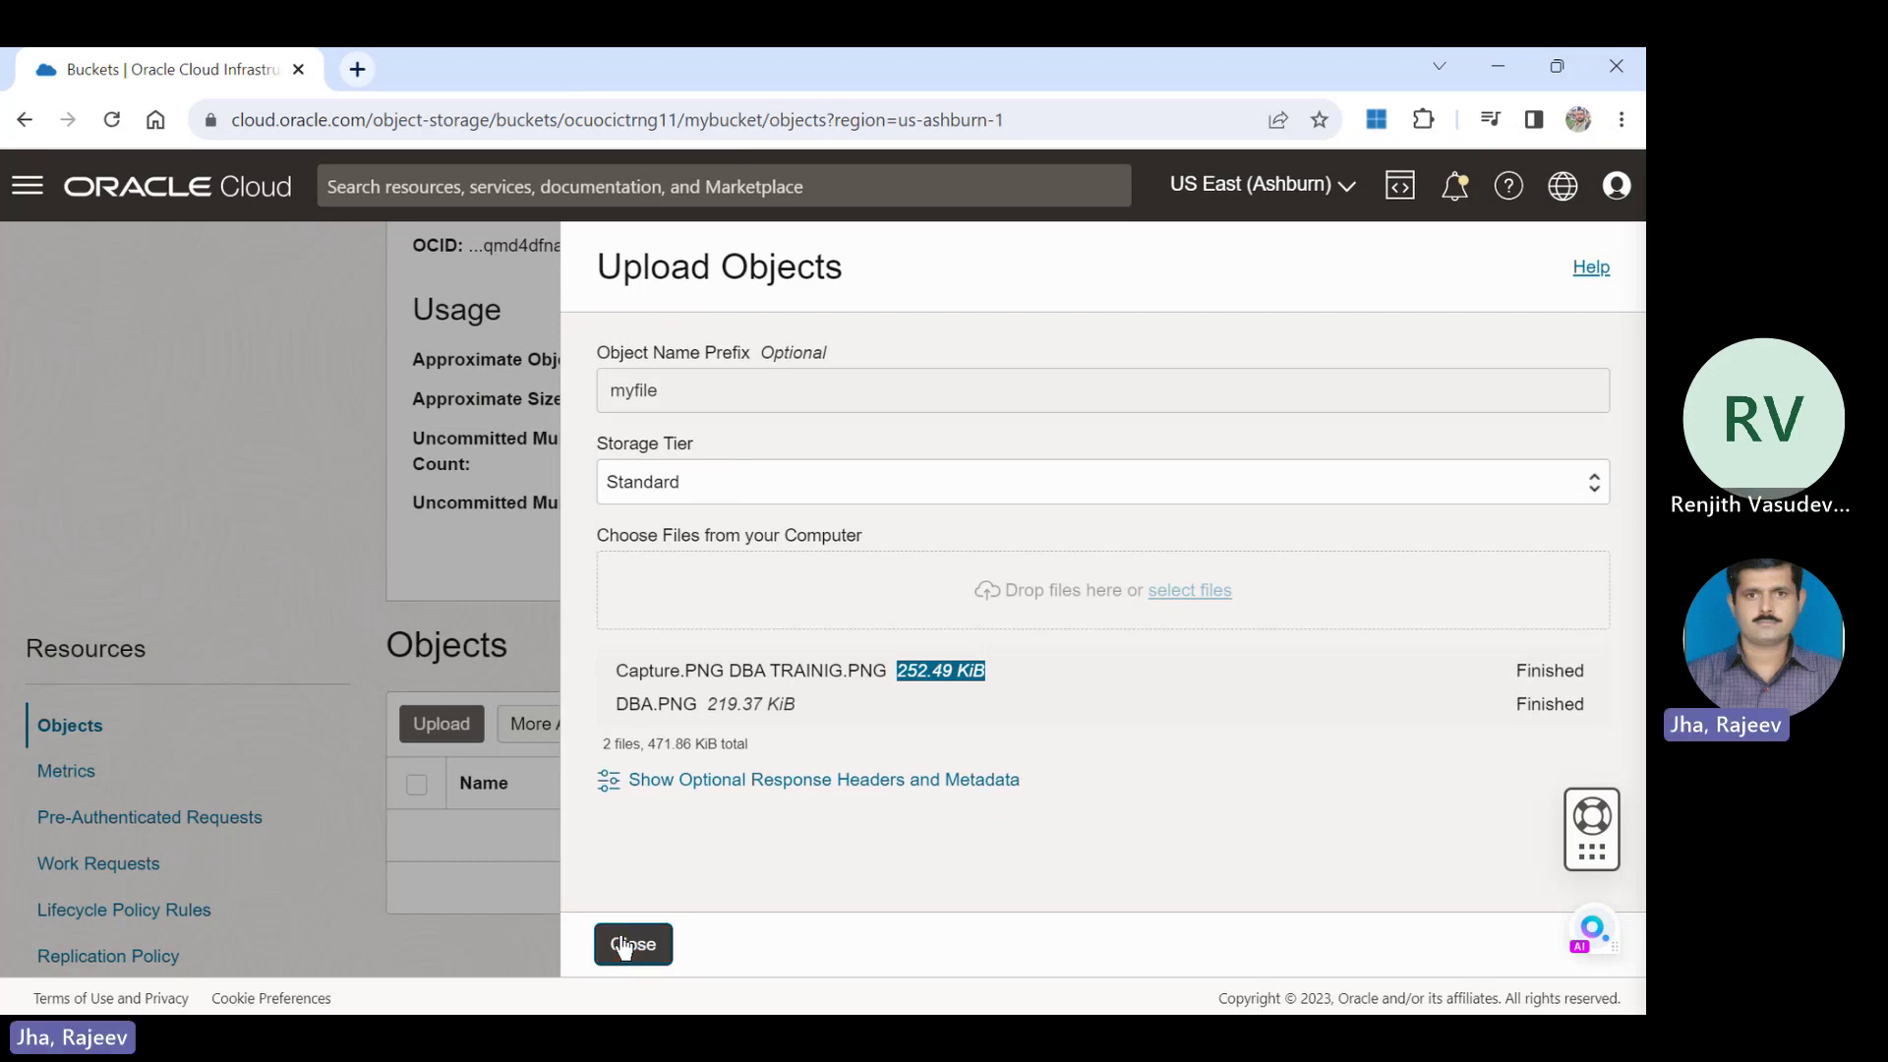
Close the upload panel and open the actions menu for myfileCapture.PNG DBA TRAINIG.PNG.
click(632, 944)
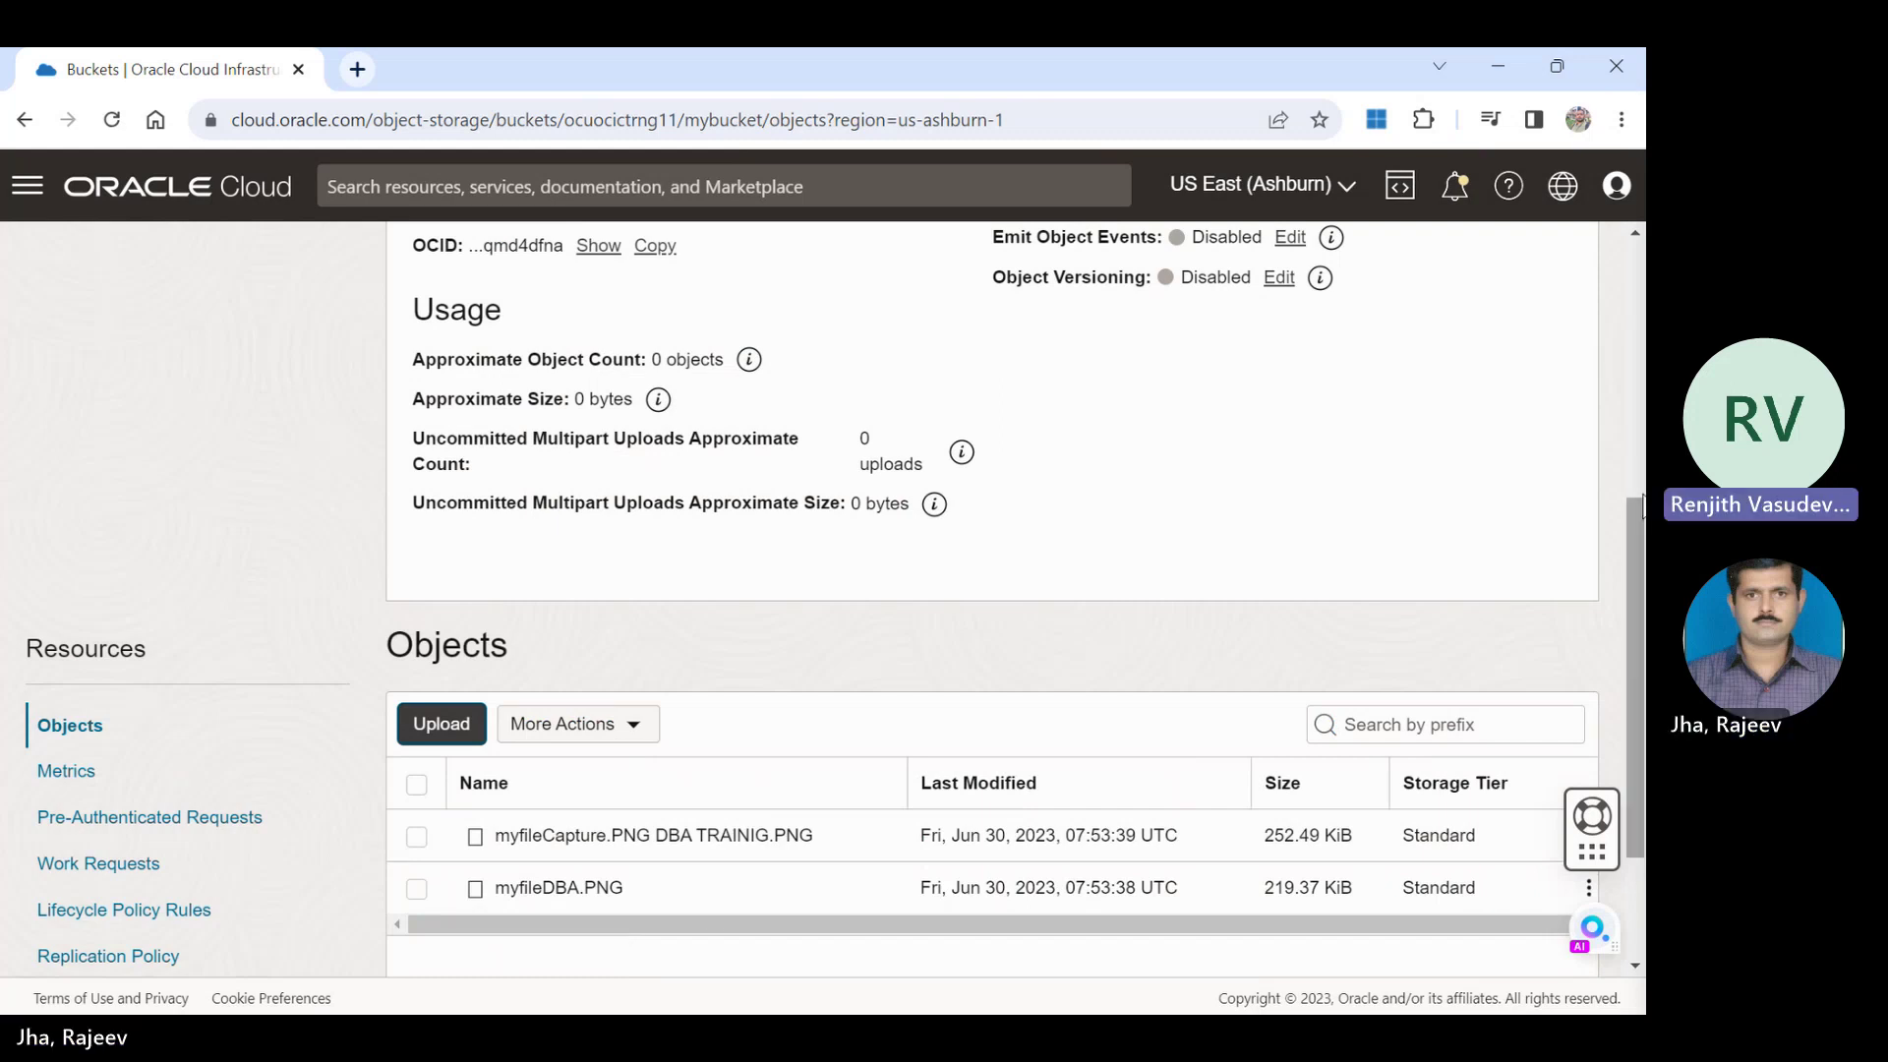
scroll(1640, 639, down, 1)
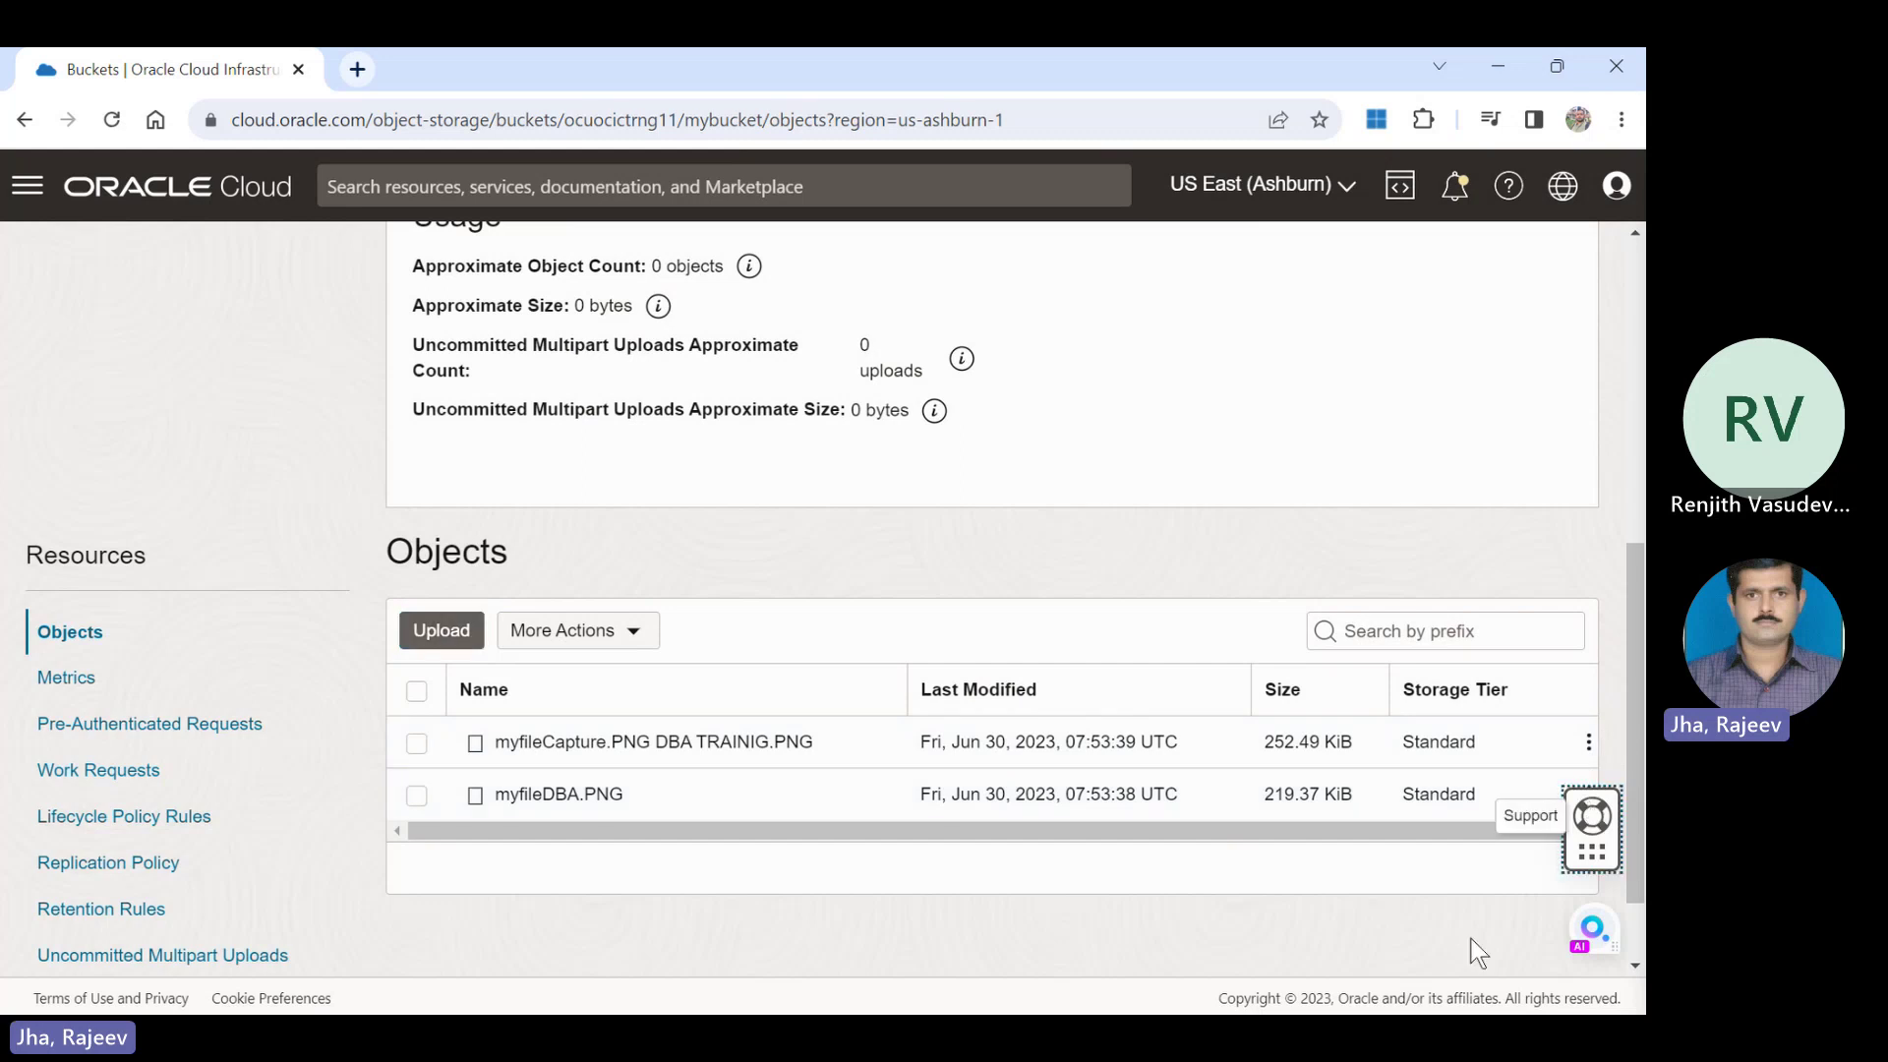
click(1588, 743)
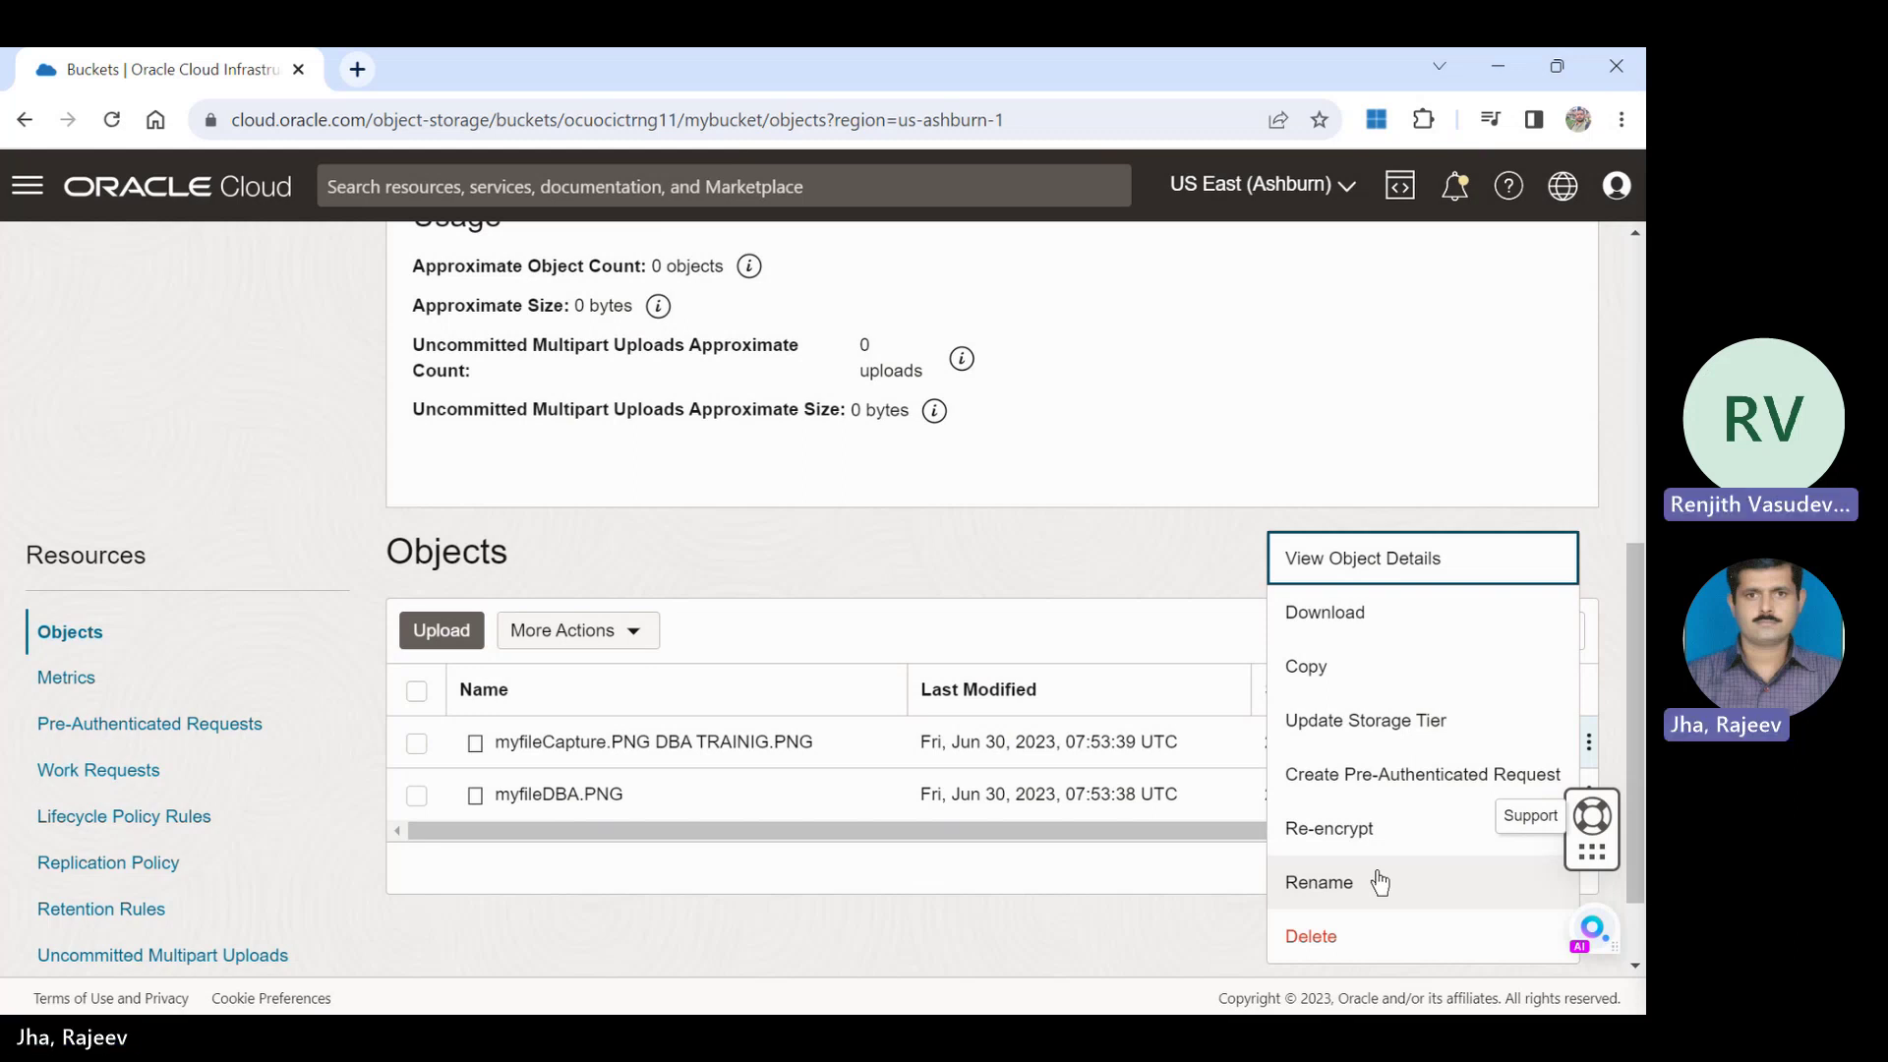
Start a pre-authenticated request for myfileCapture.PNG DBA TRAINIG.PNG from its actions menu.
click(1409, 779)
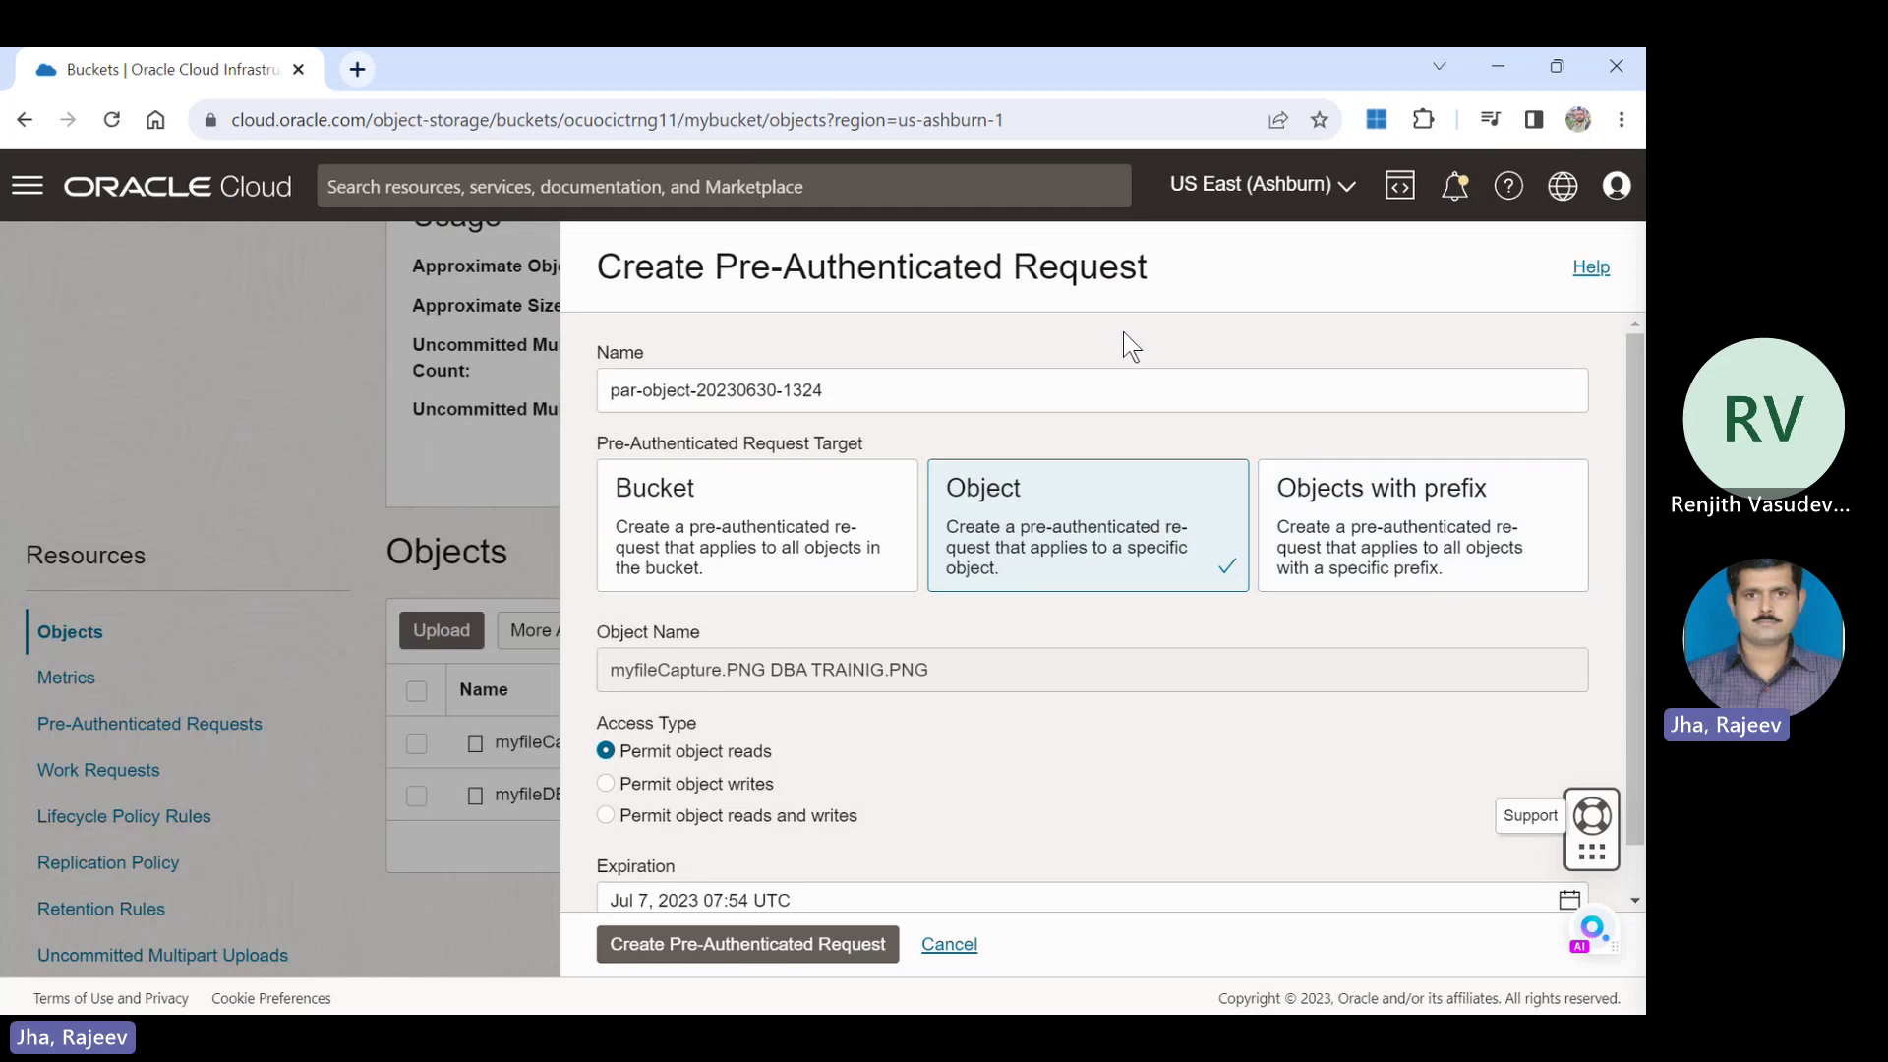
Create the pre-authenticated request 'pre-auth' permitting object reads and writes on the first file.
click(948, 385)
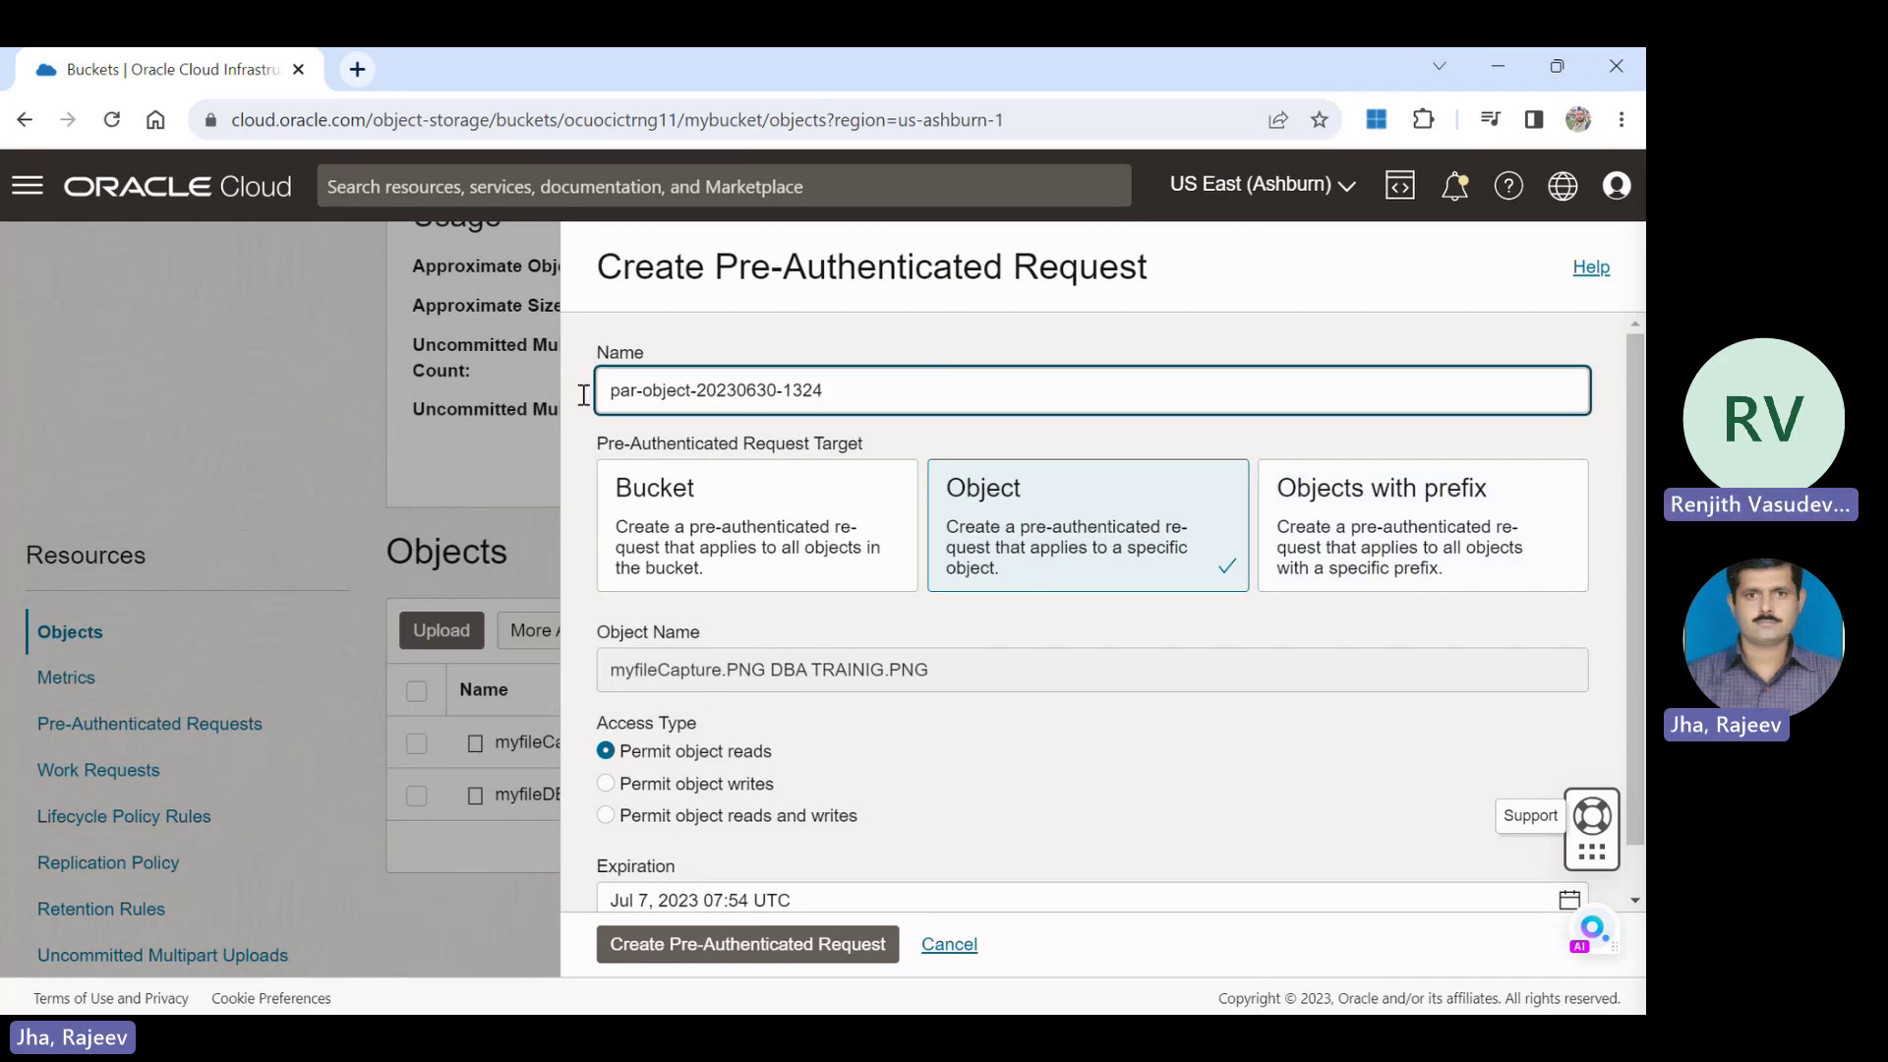
key(ctrl+a)
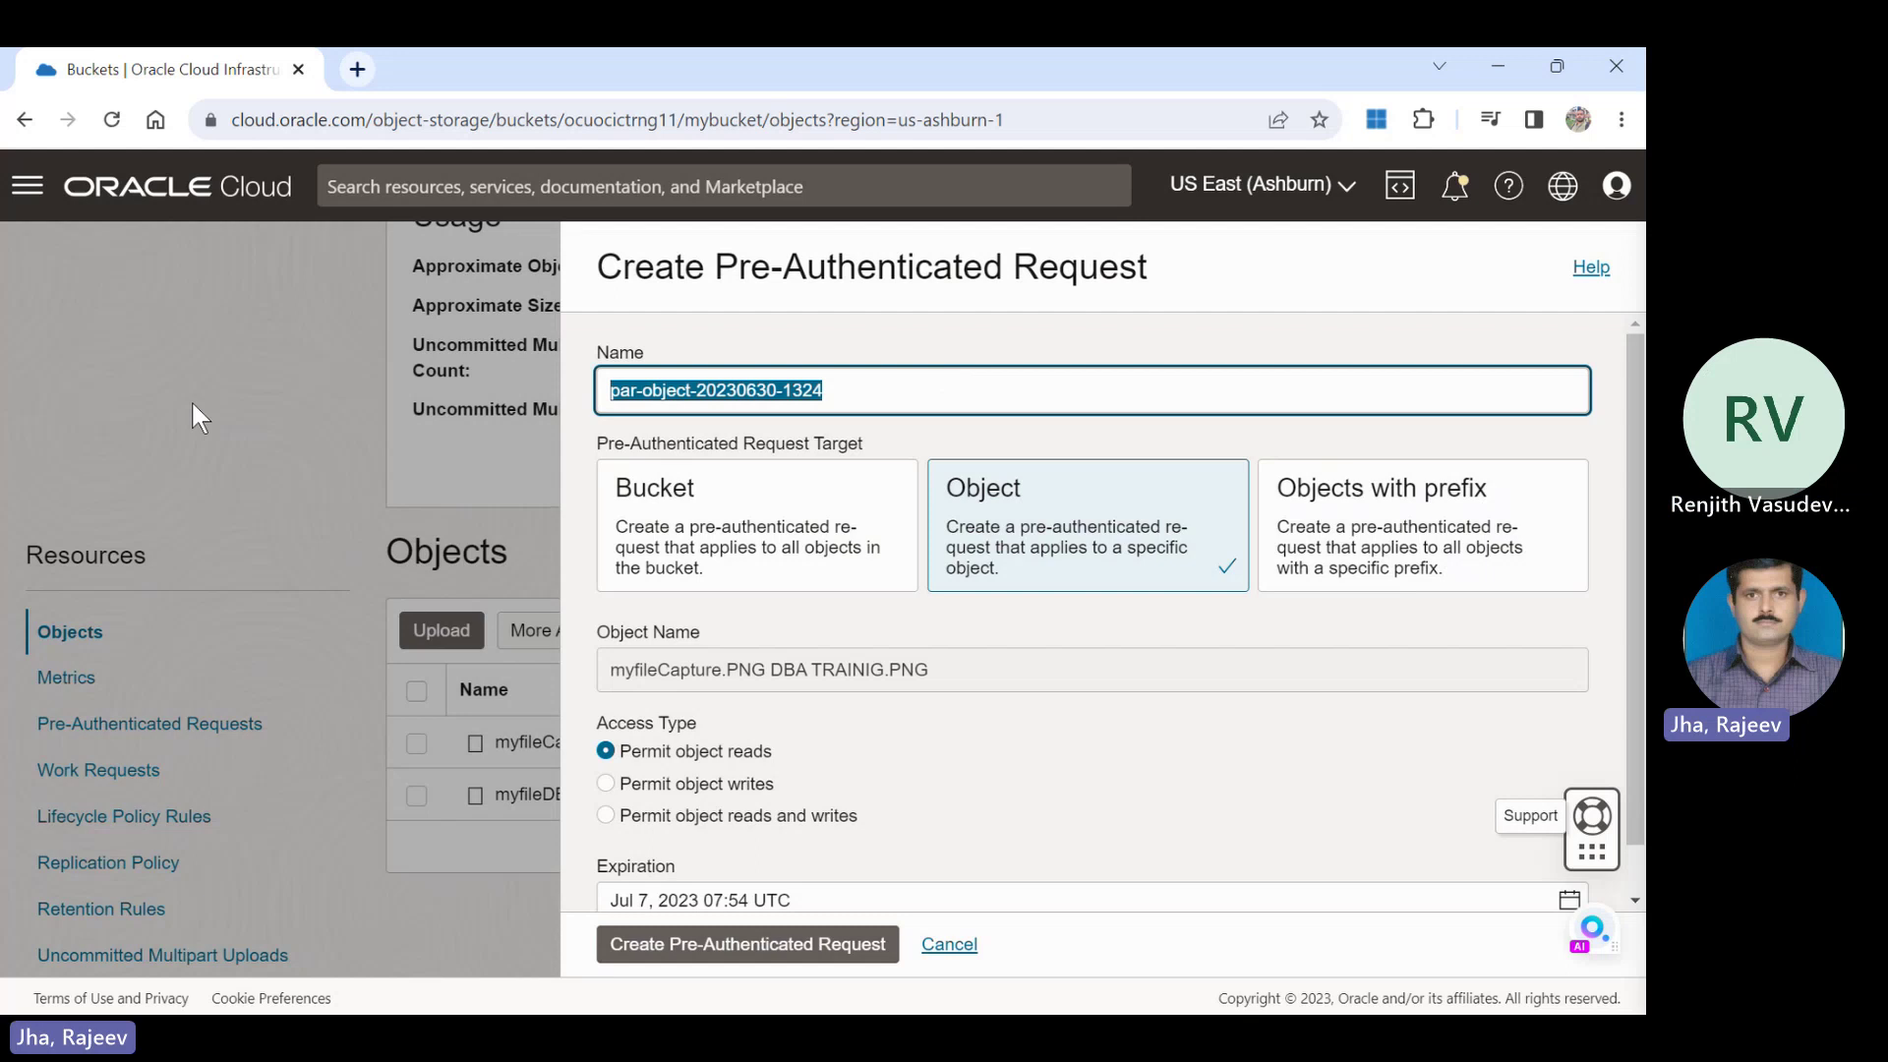
text(pre)
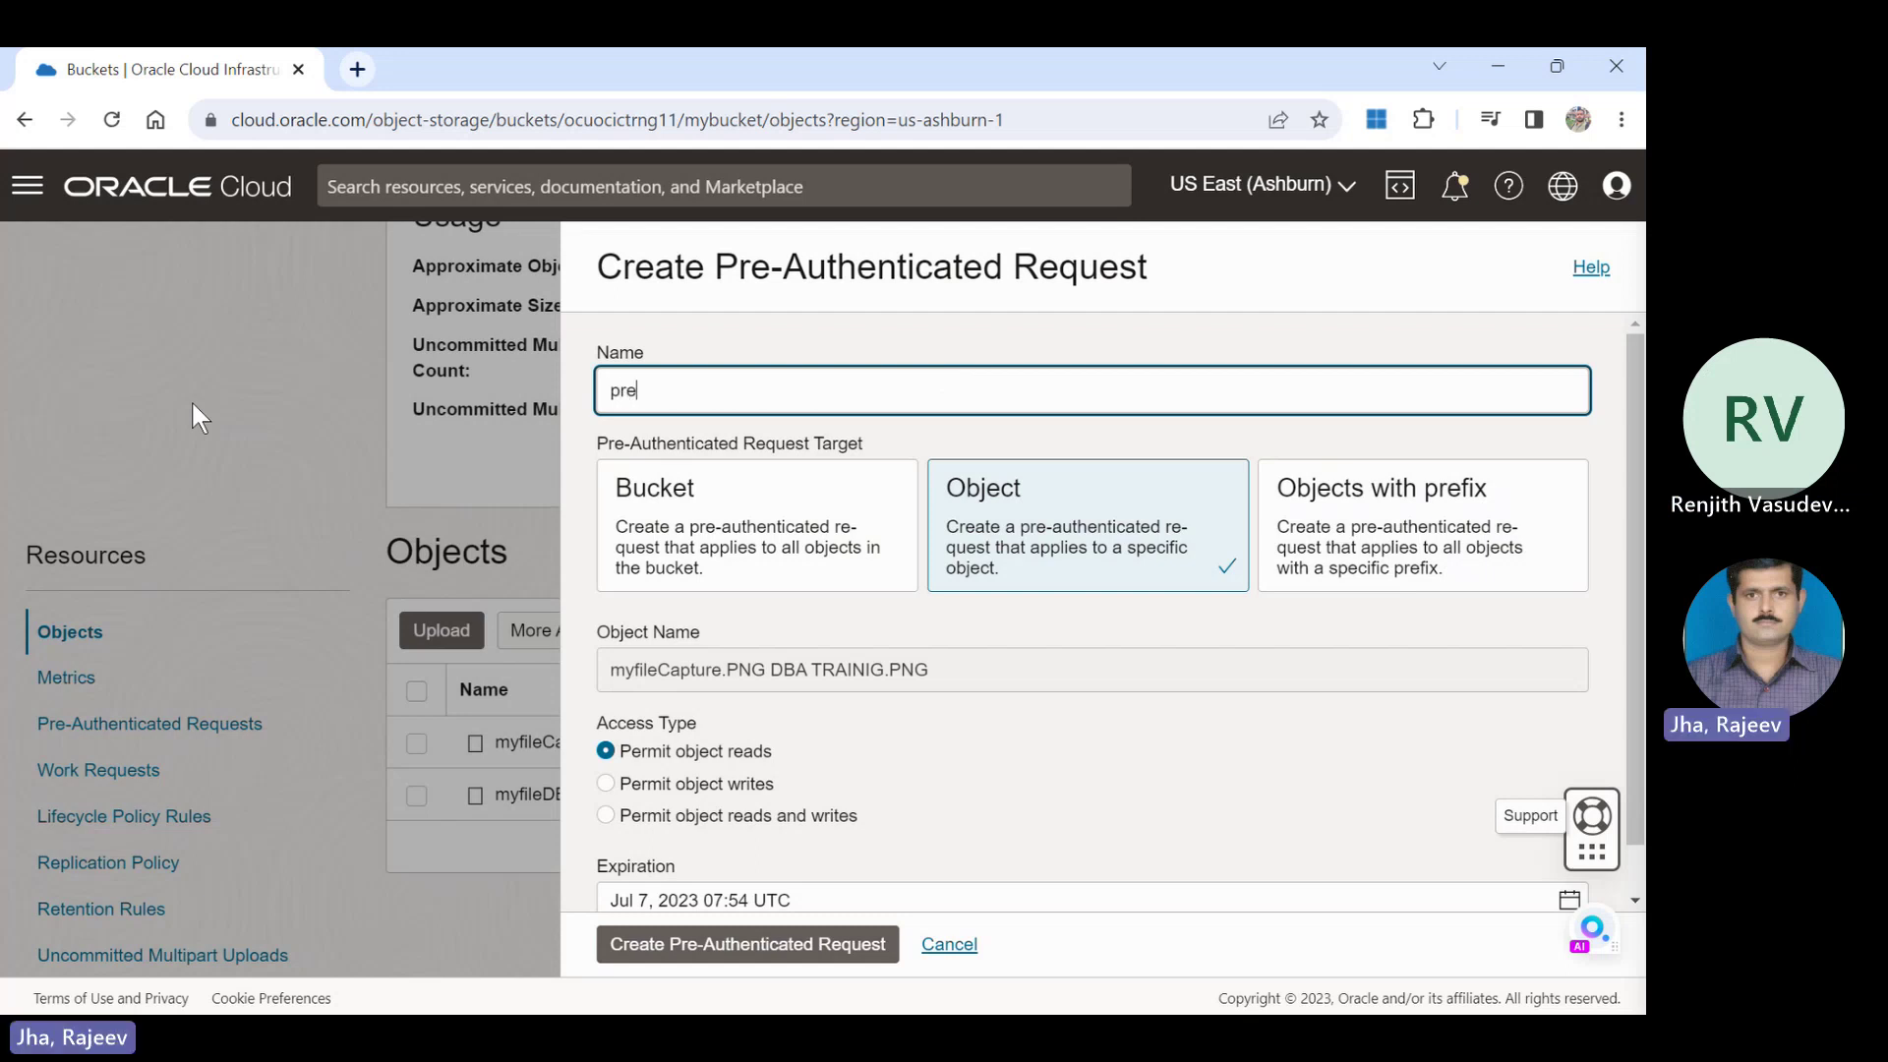
text(-aut)
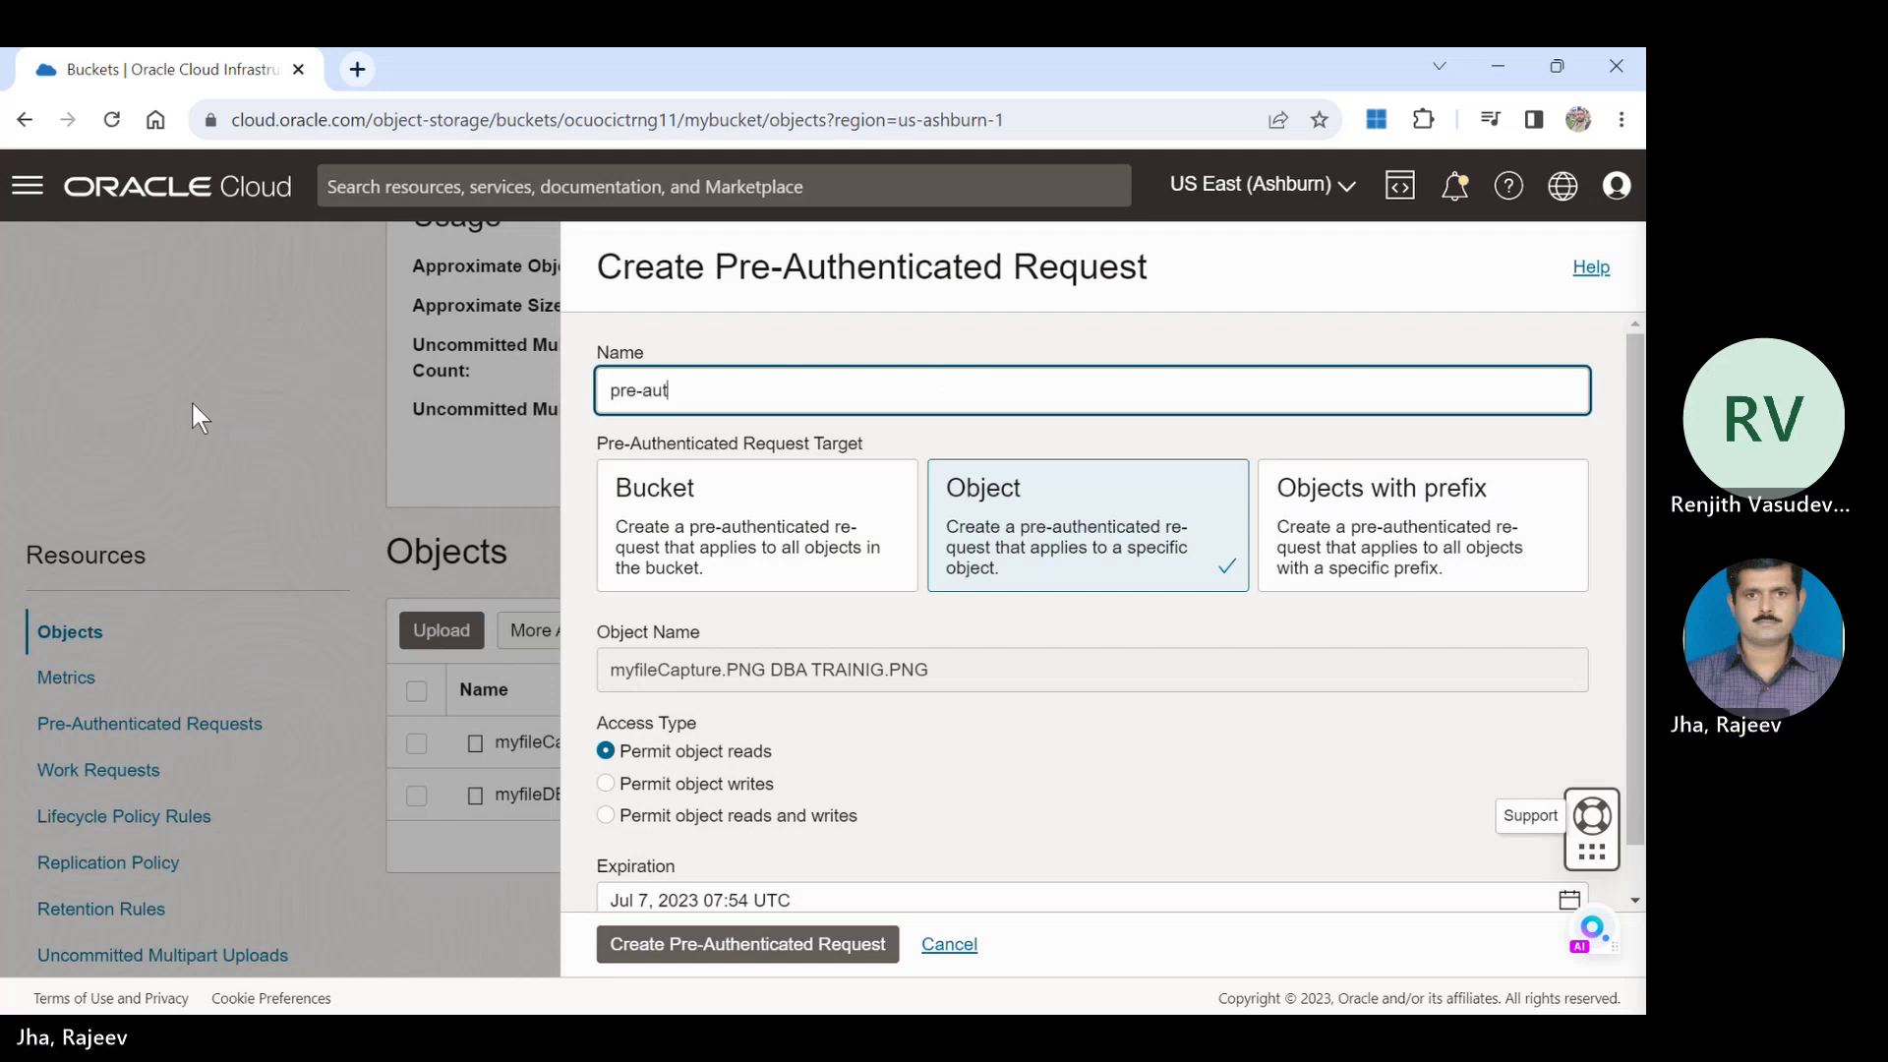
text(h)
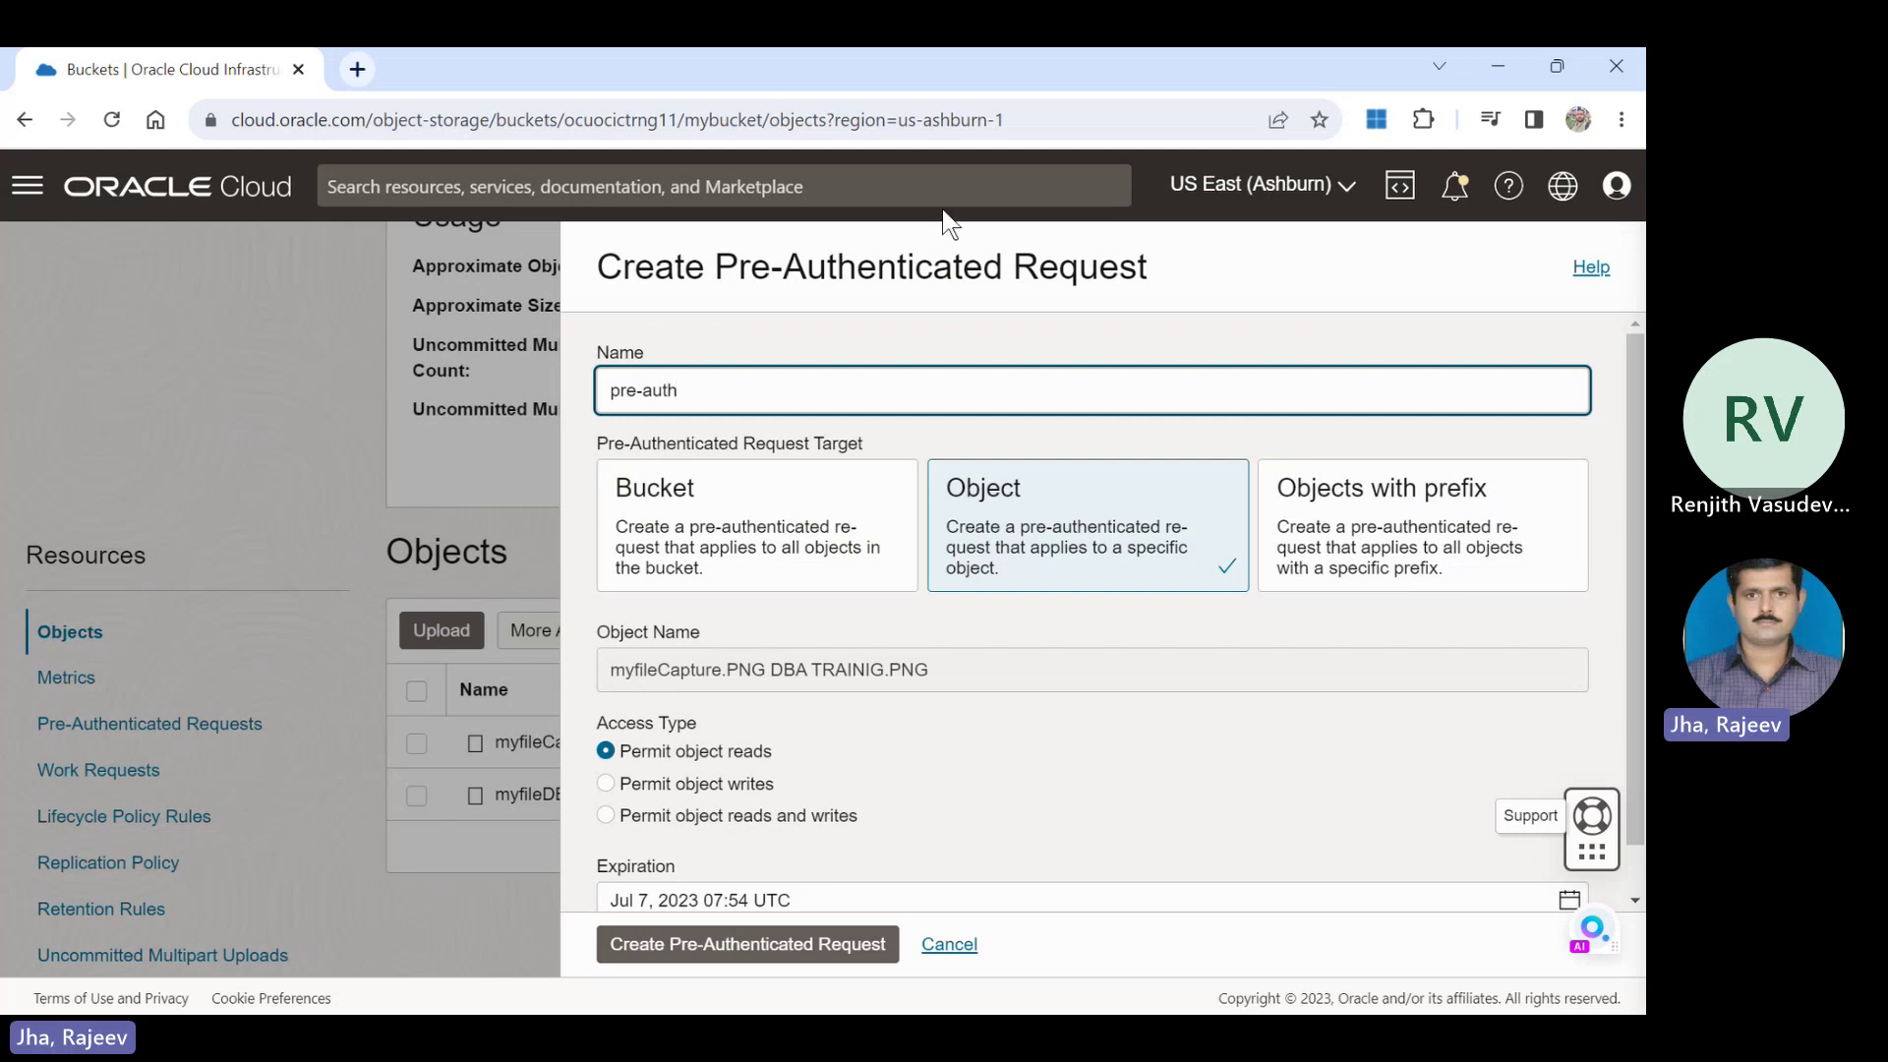
scroll(1640, 404, down, 1)
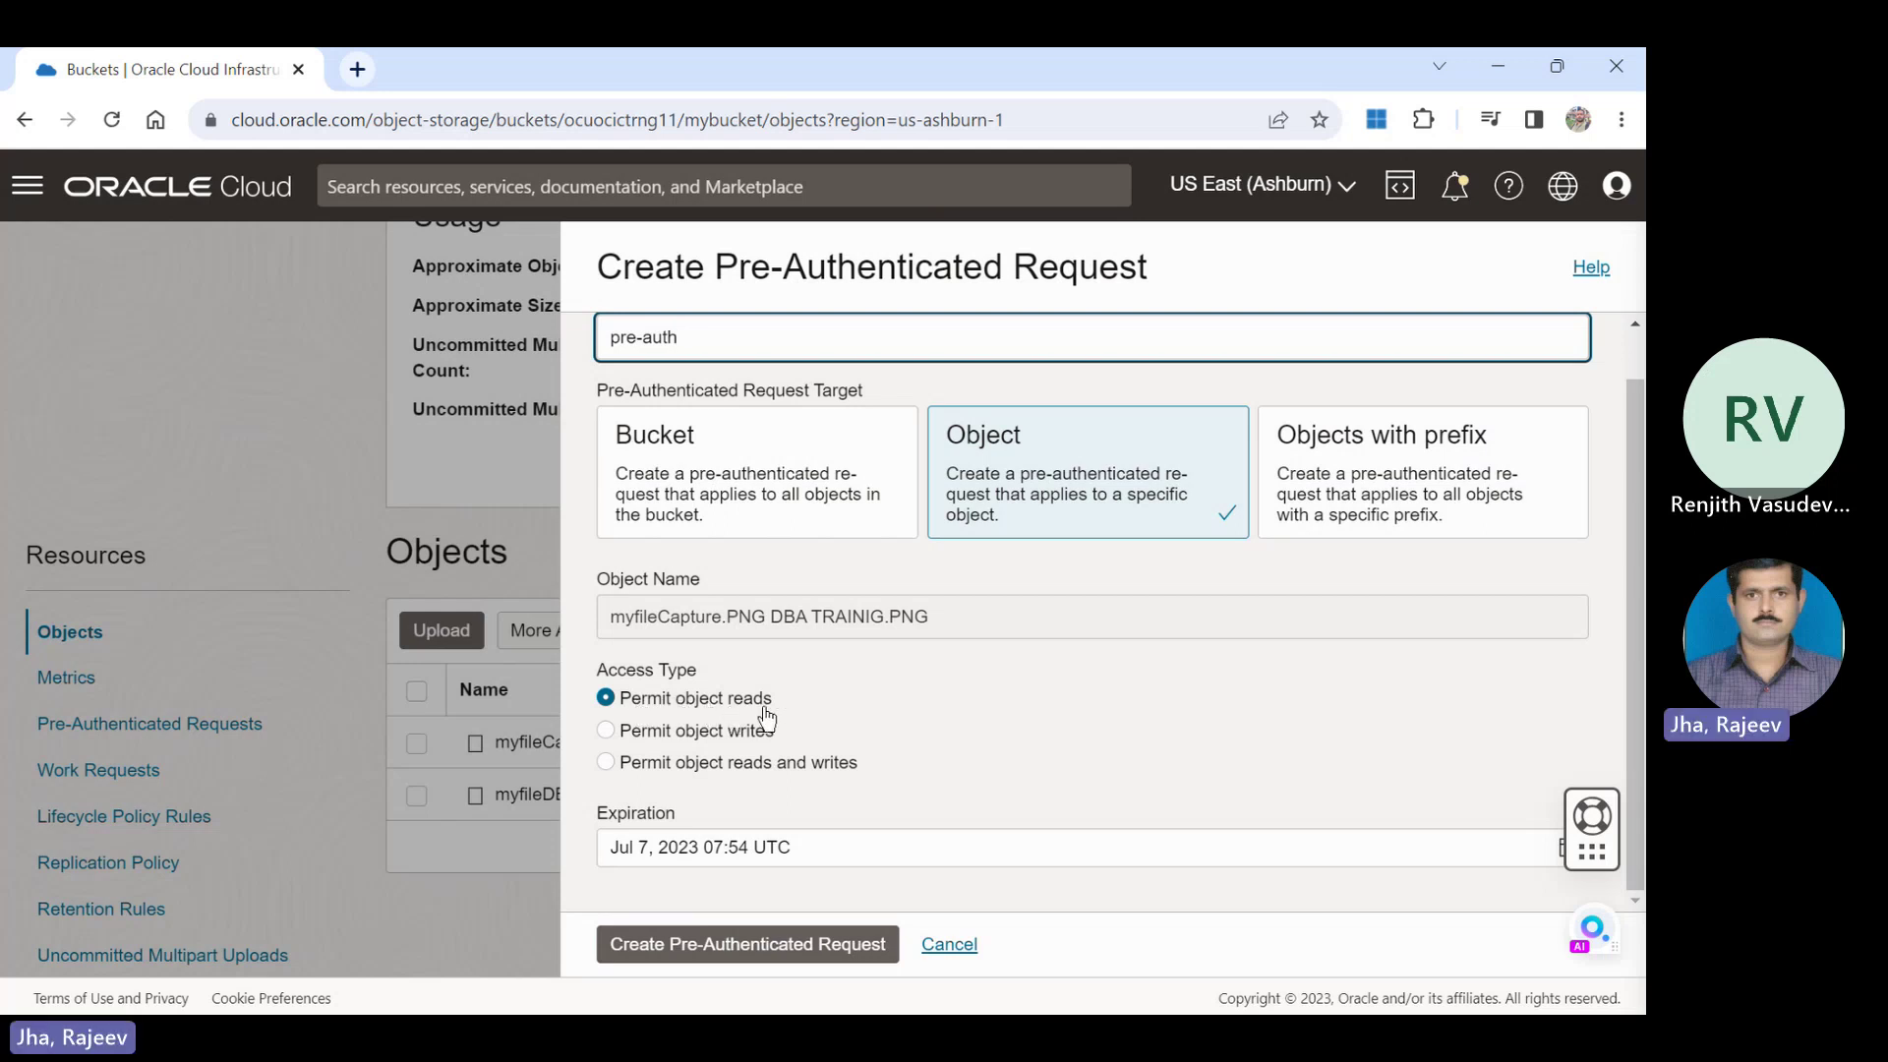
click(699, 767)
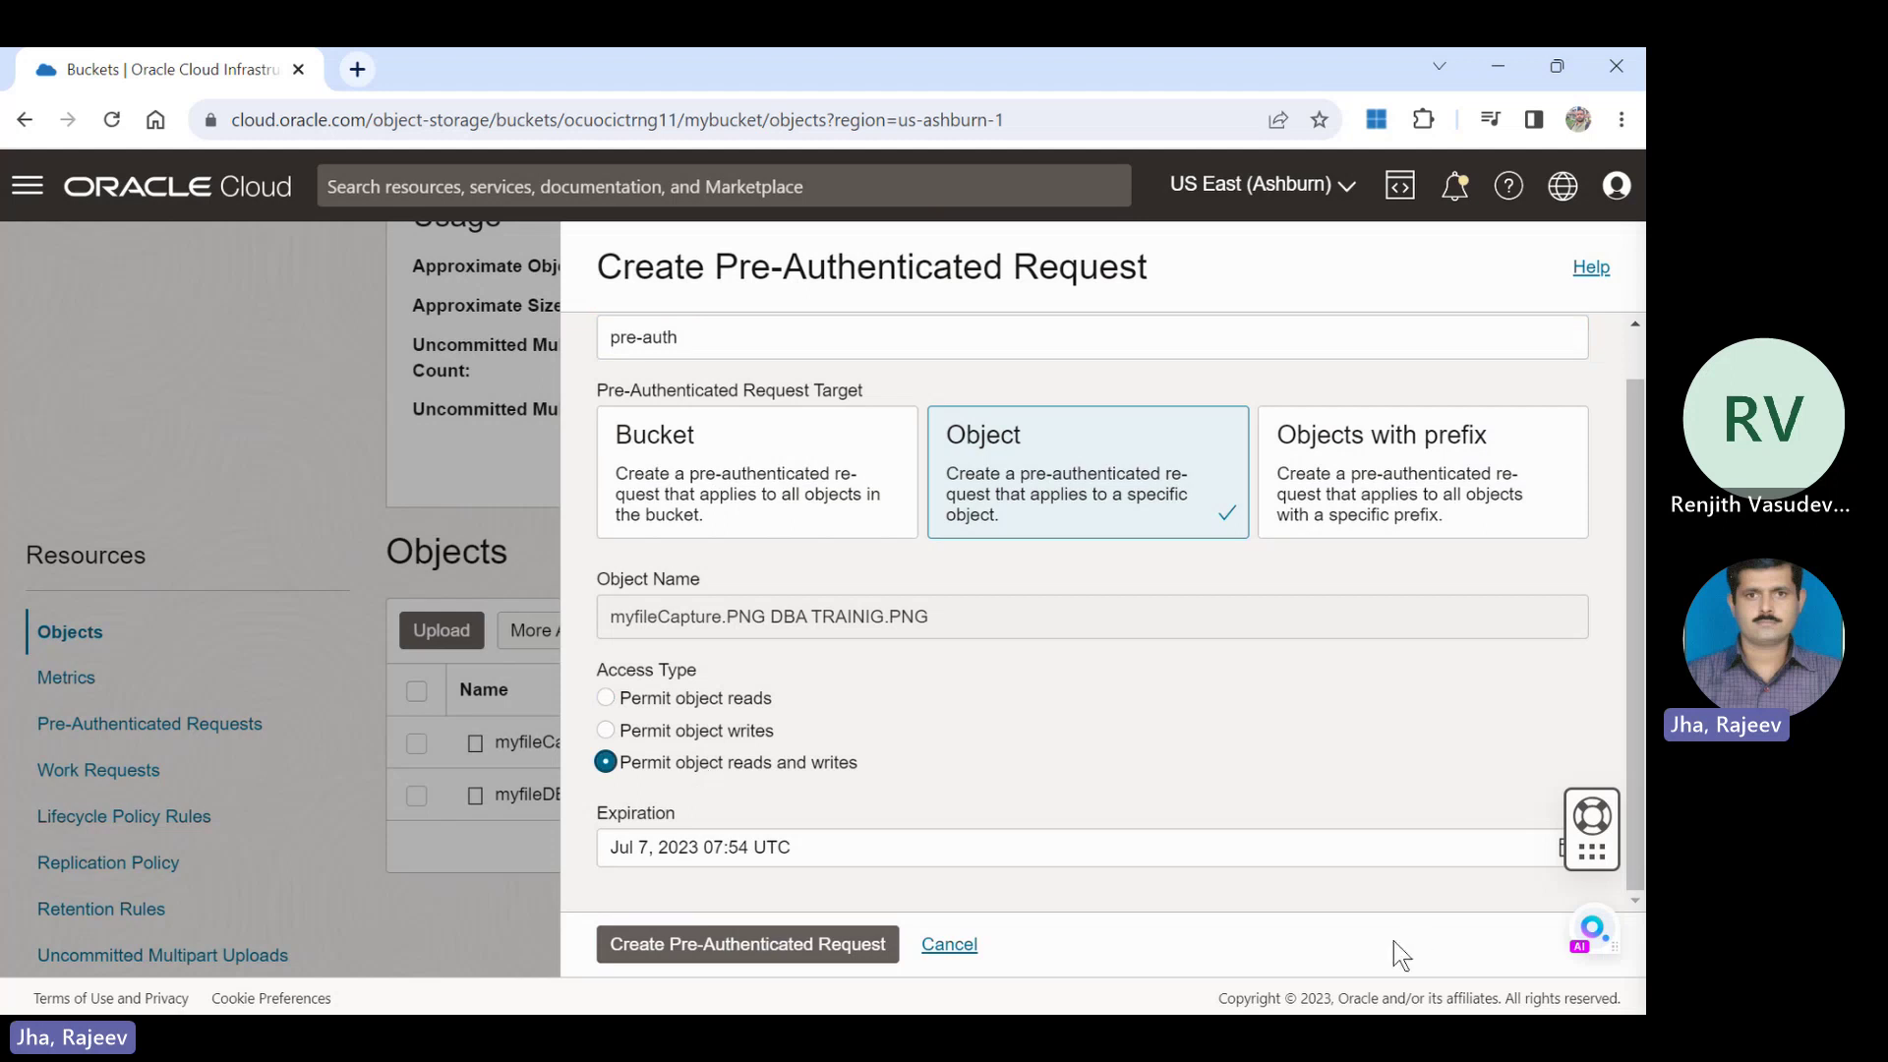
click(828, 946)
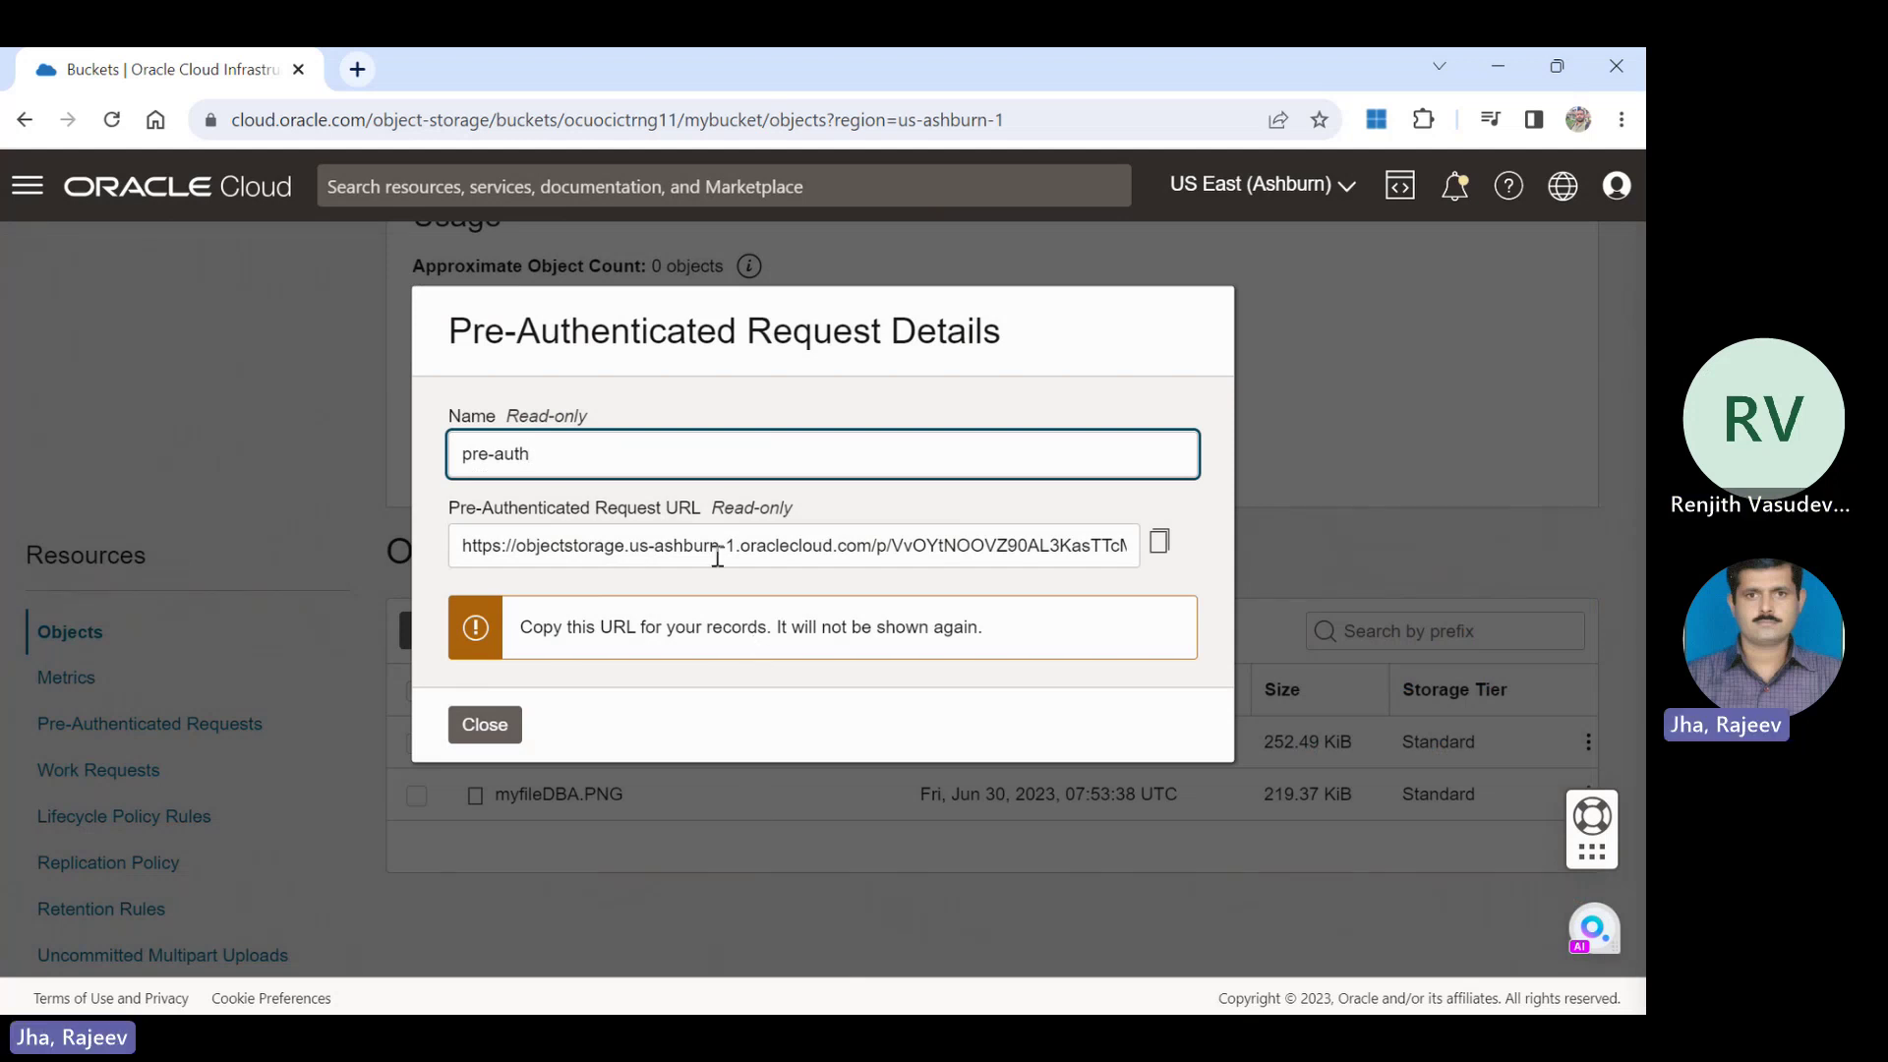
Copy the pre-auth request URL and close its details dialog.
click(1160, 556)
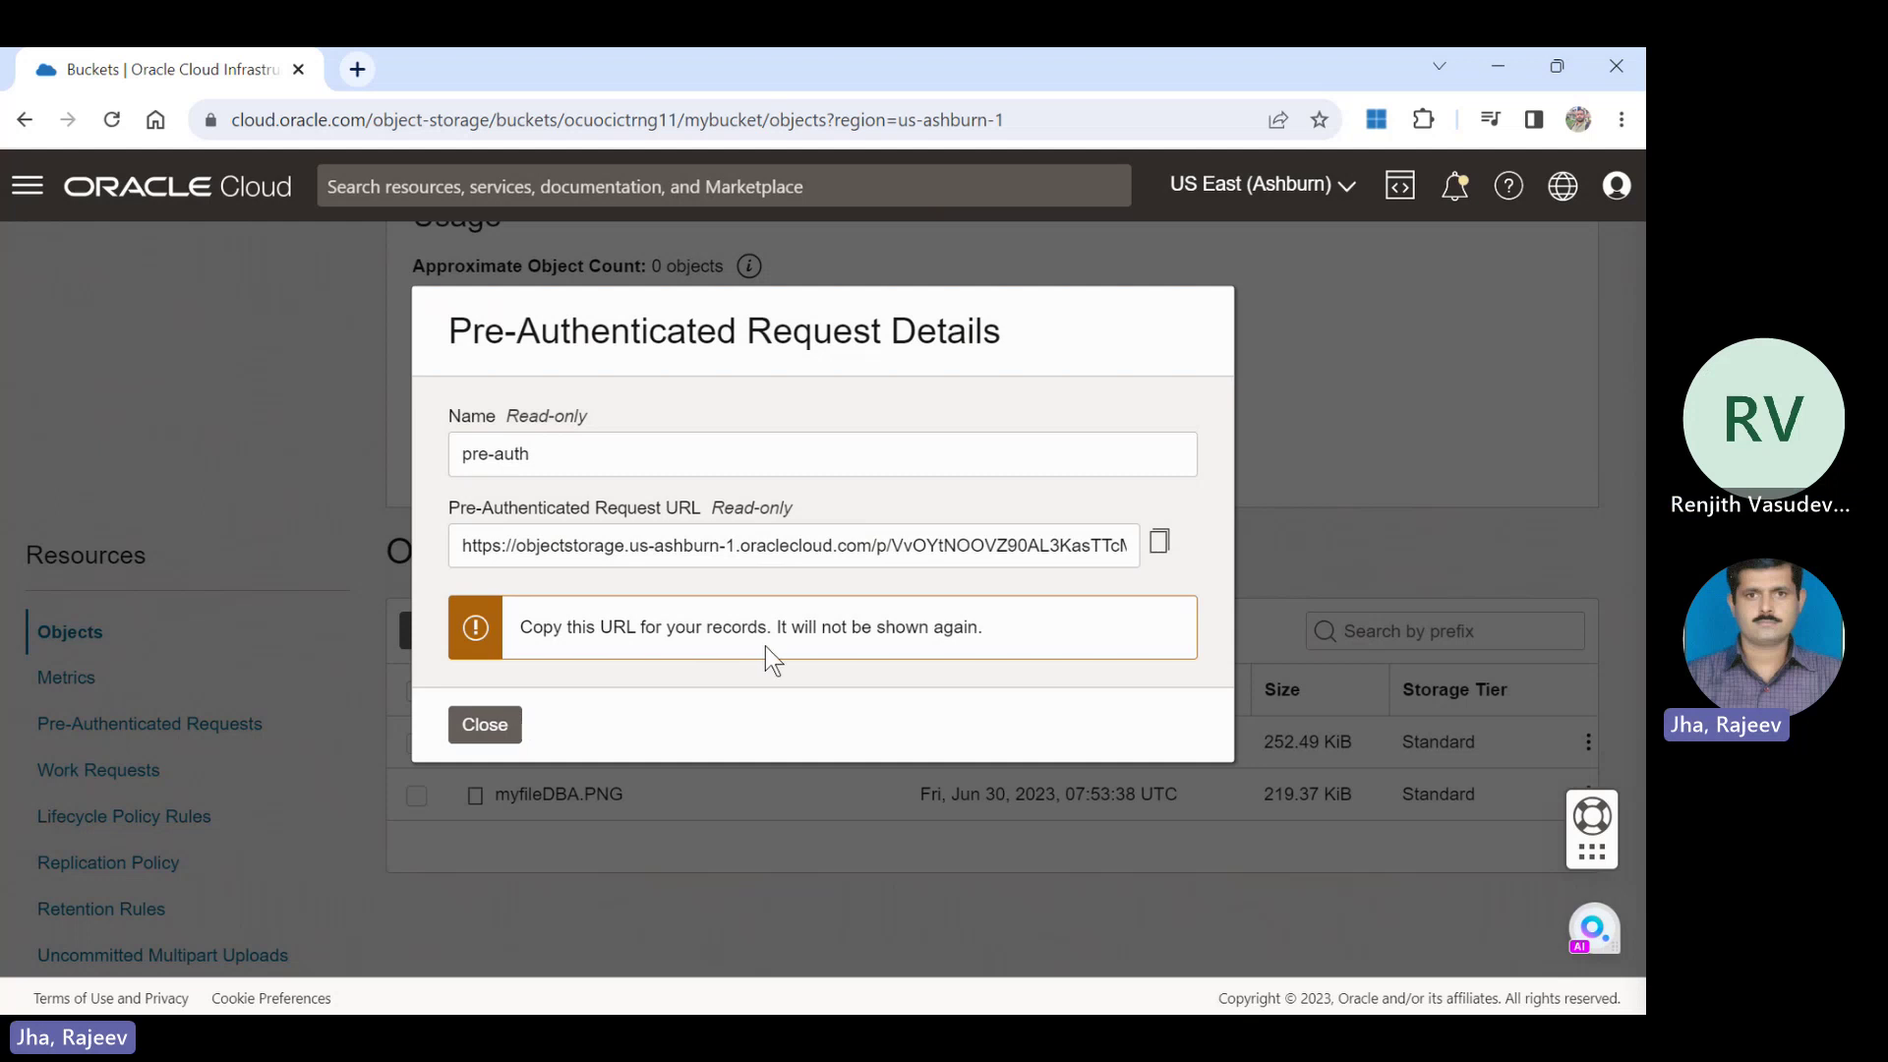
click(498, 722)
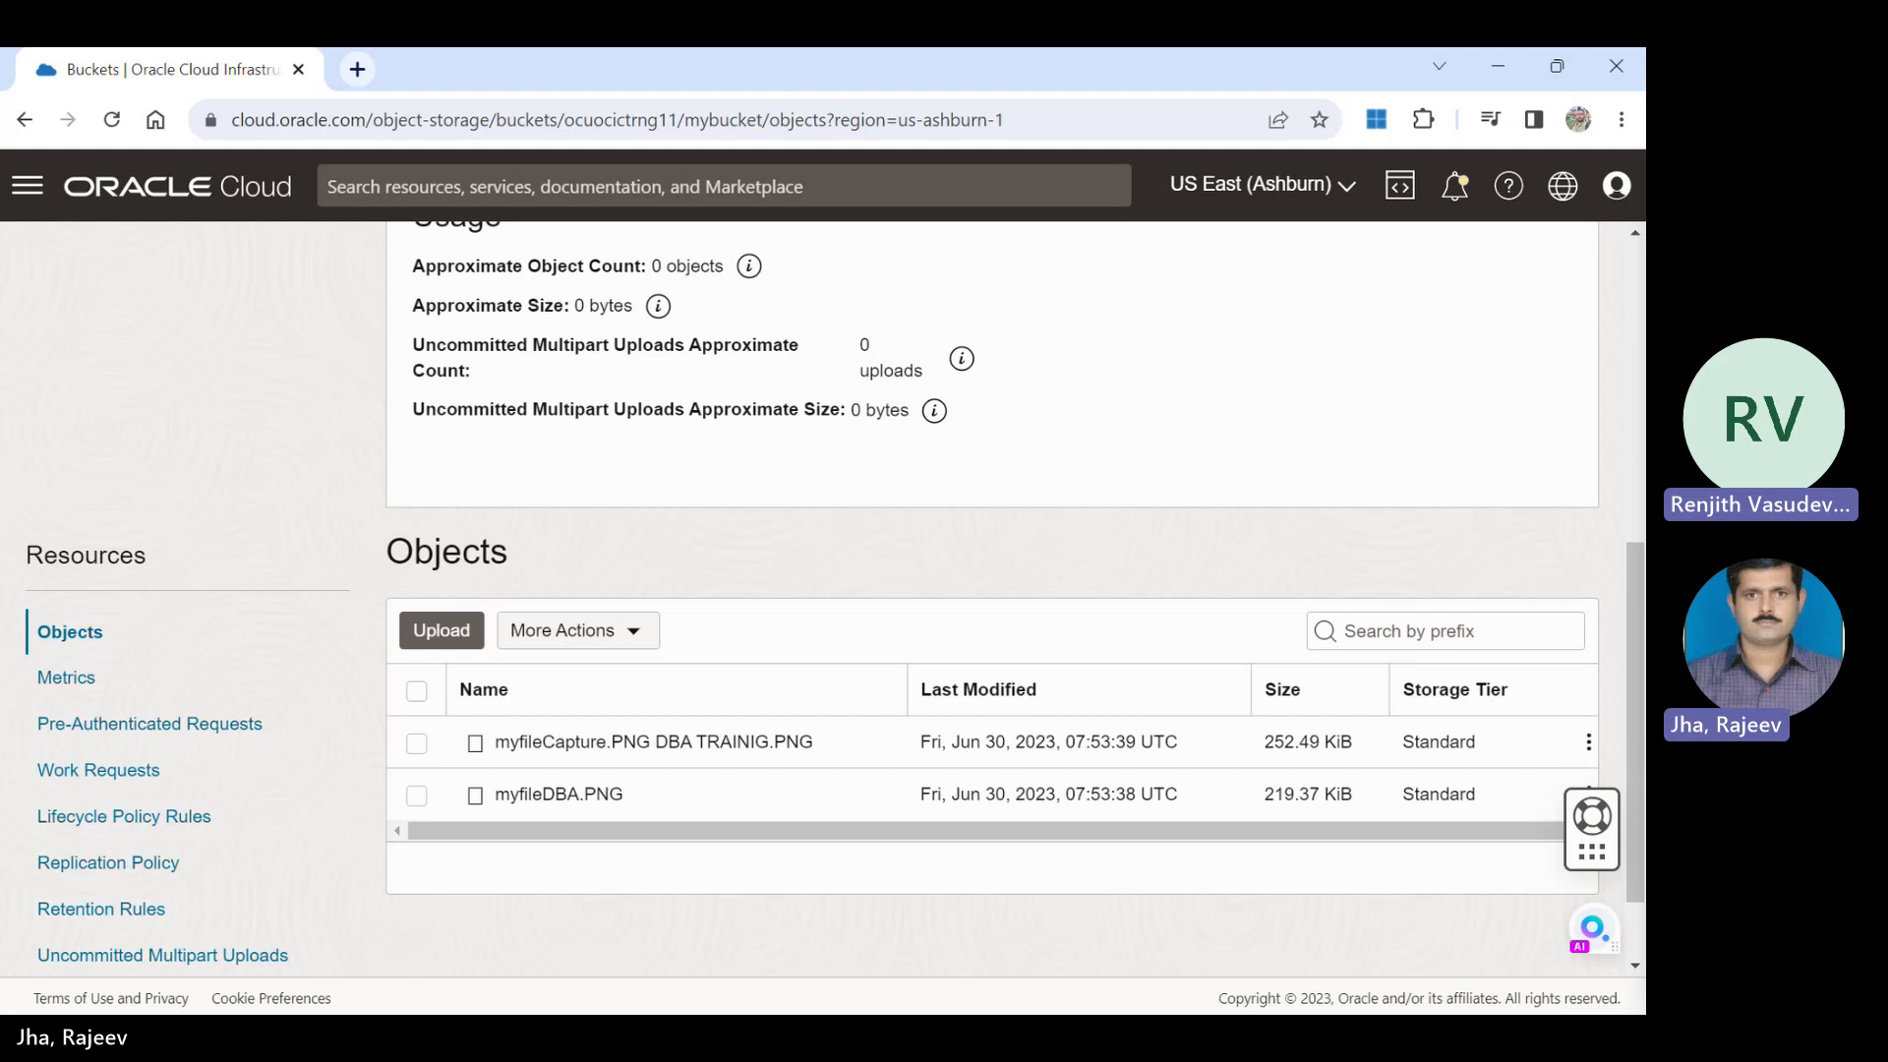
Tick myfileDBA.PNG, then list mybucket's Pre-Authenticated Requests showing pre-auth as Active.
click(798, 930)
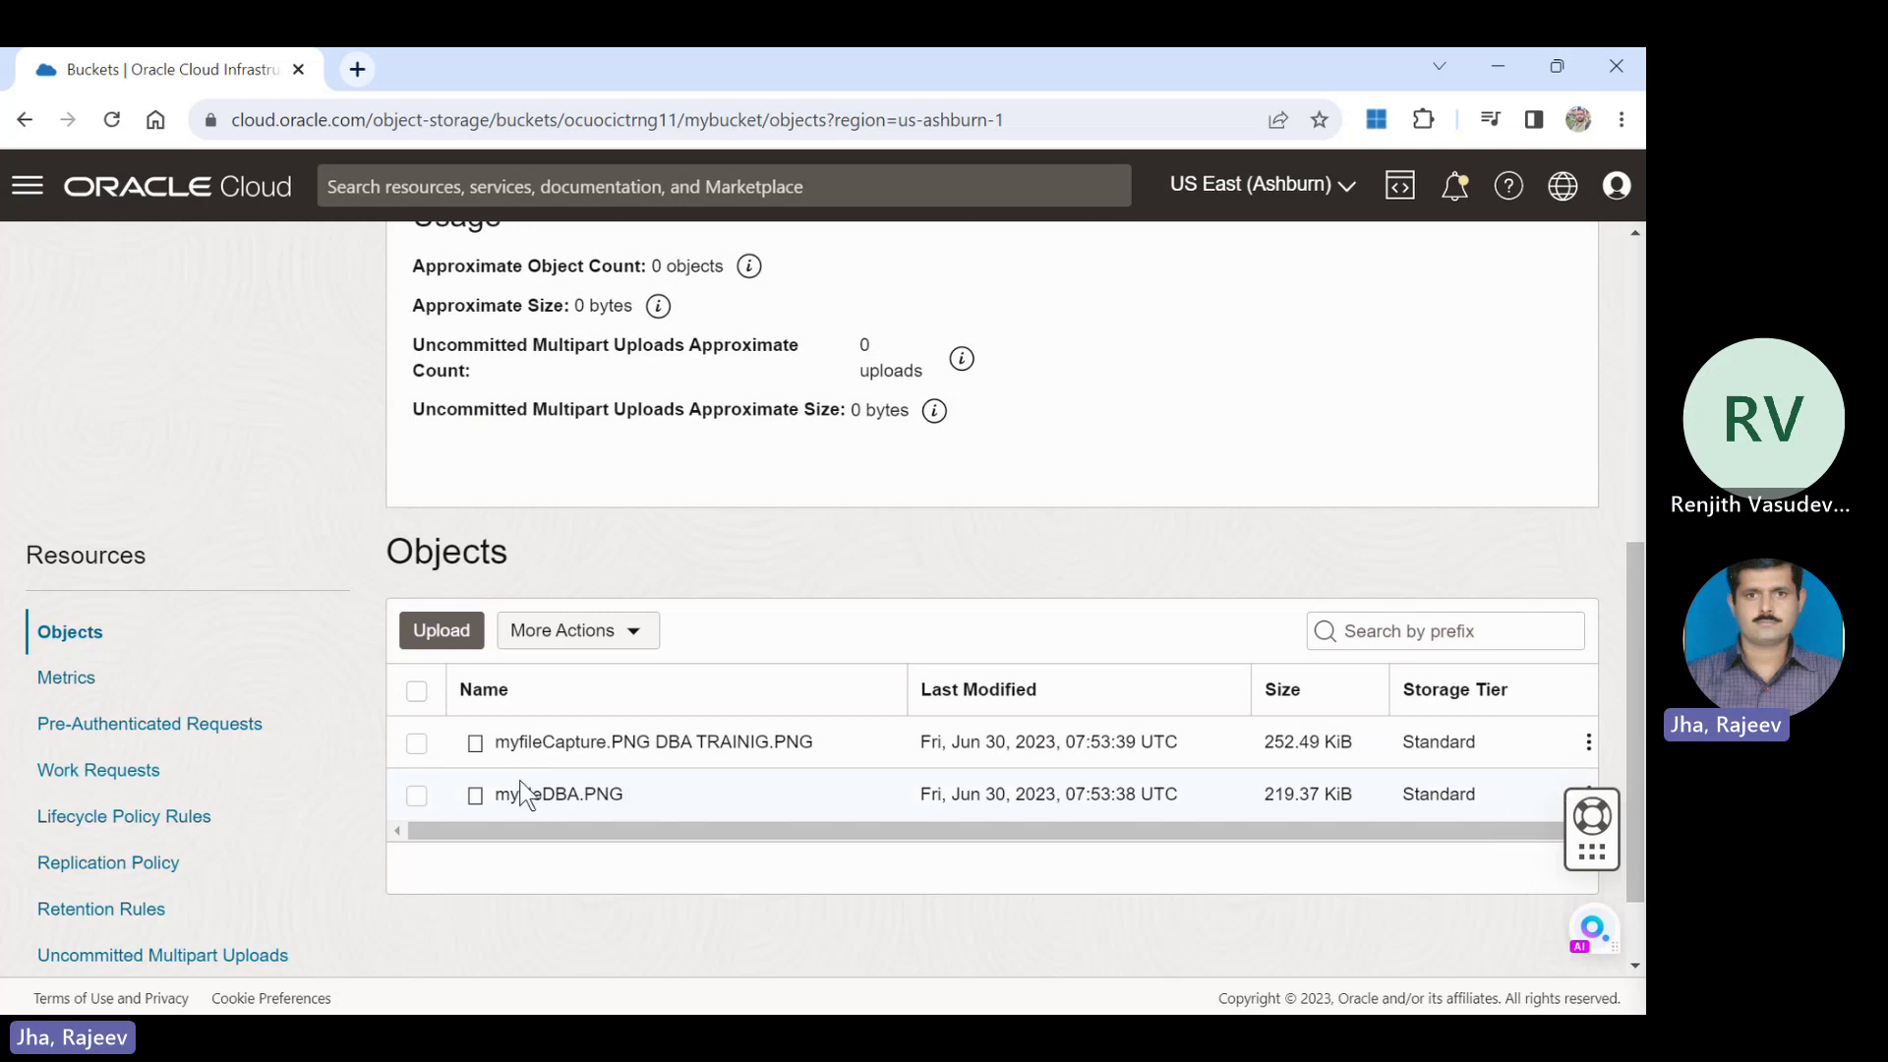
click(417, 796)
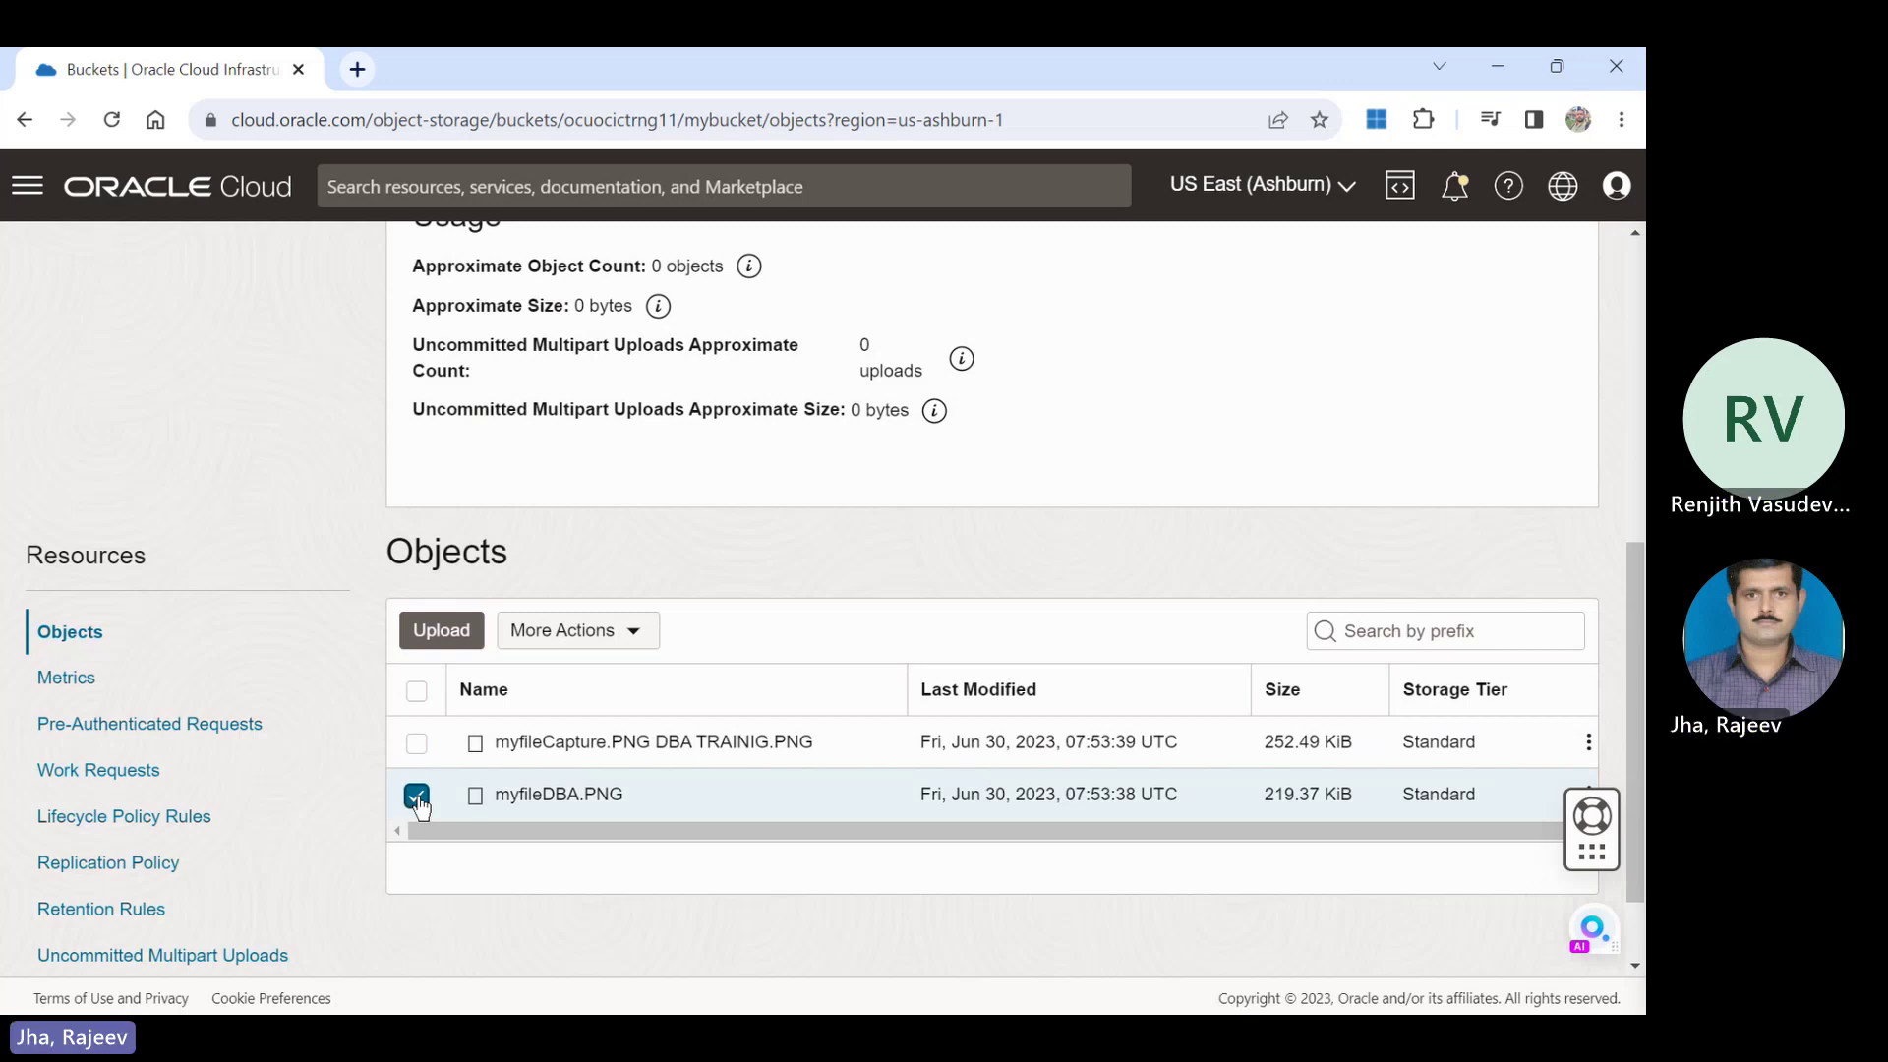
click(644, 627)
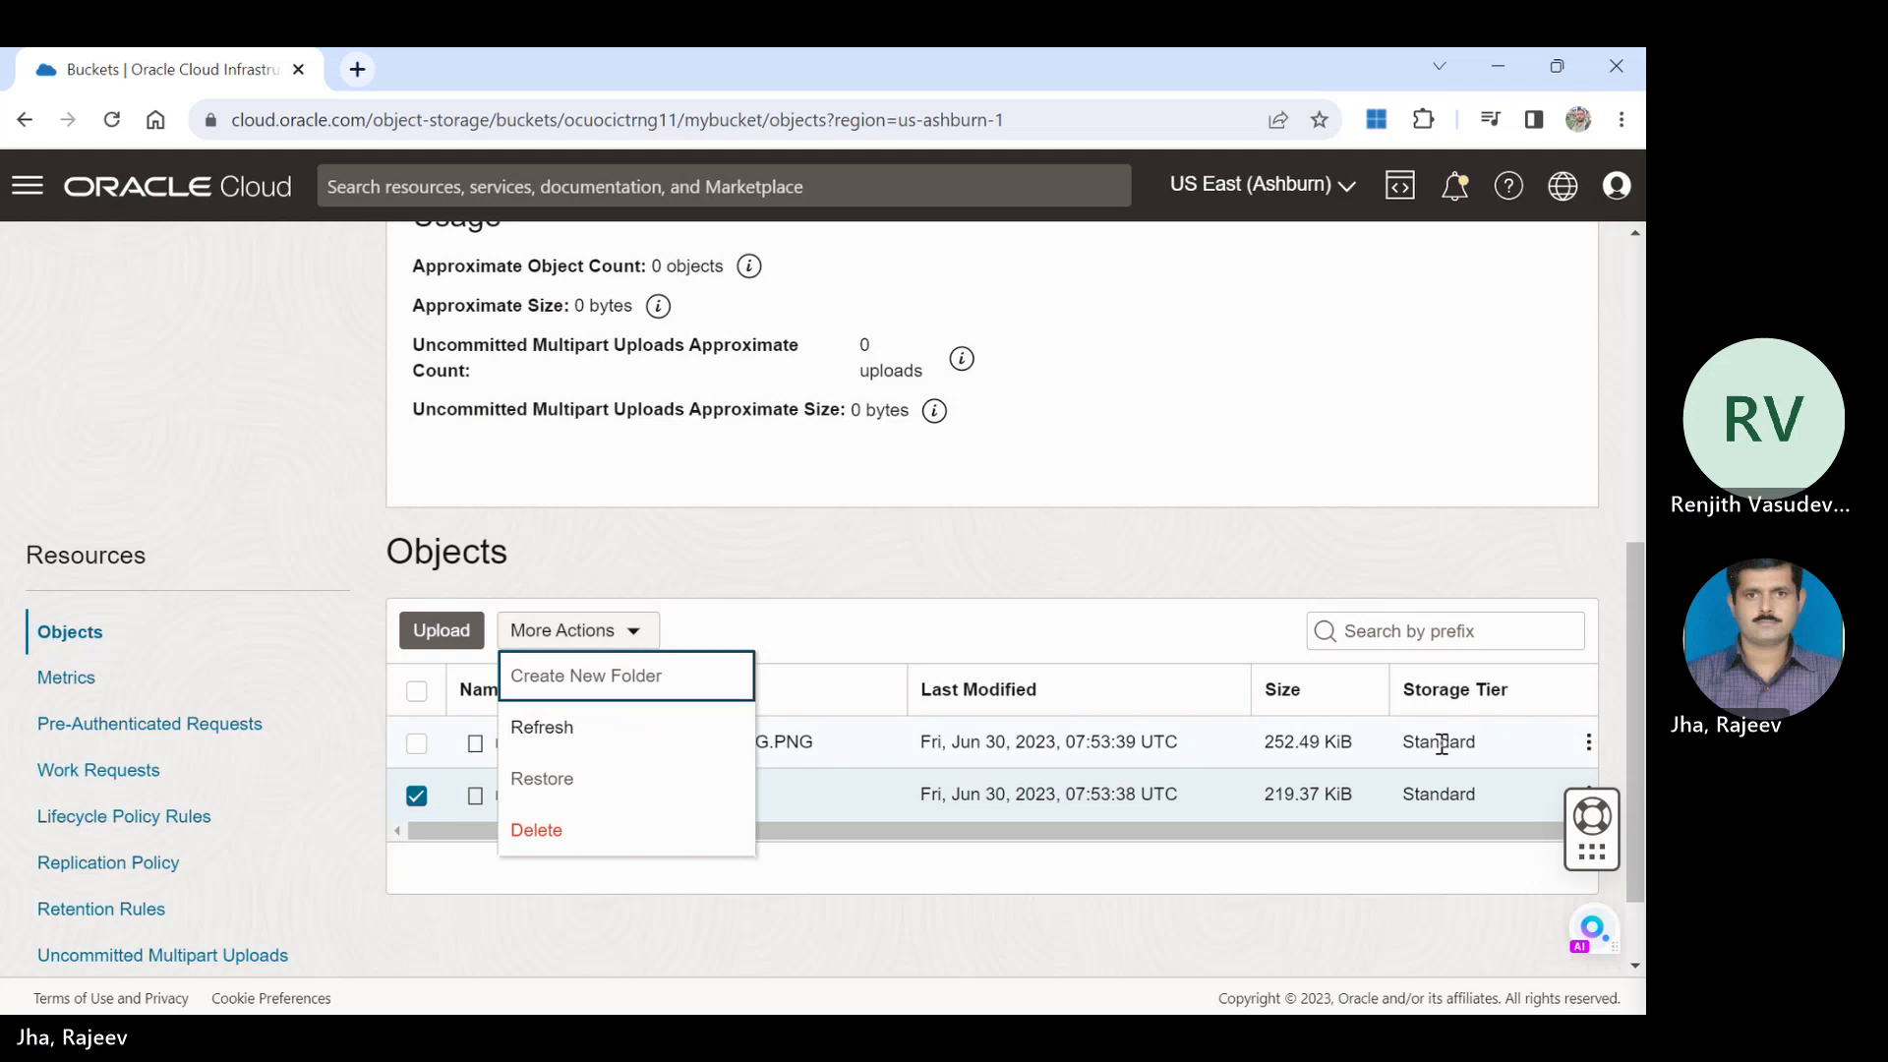
click(1590, 787)
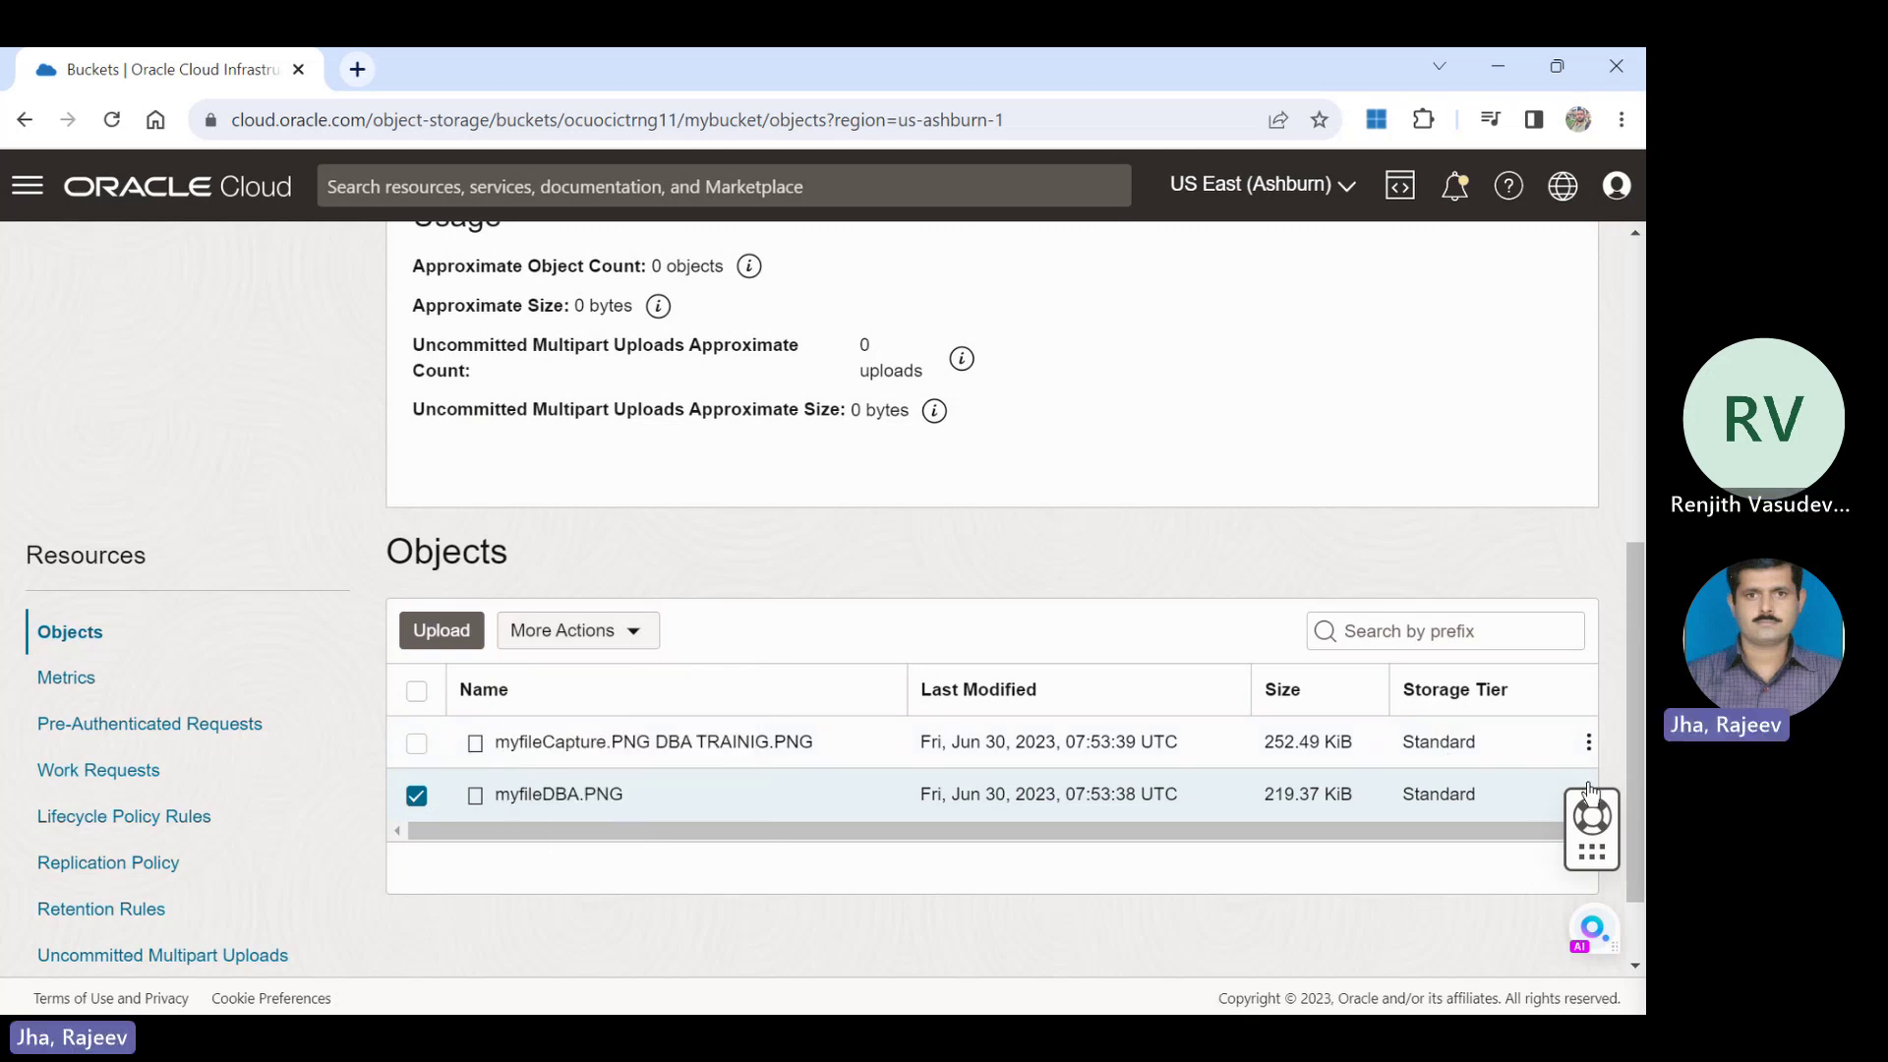
click(1590, 788)
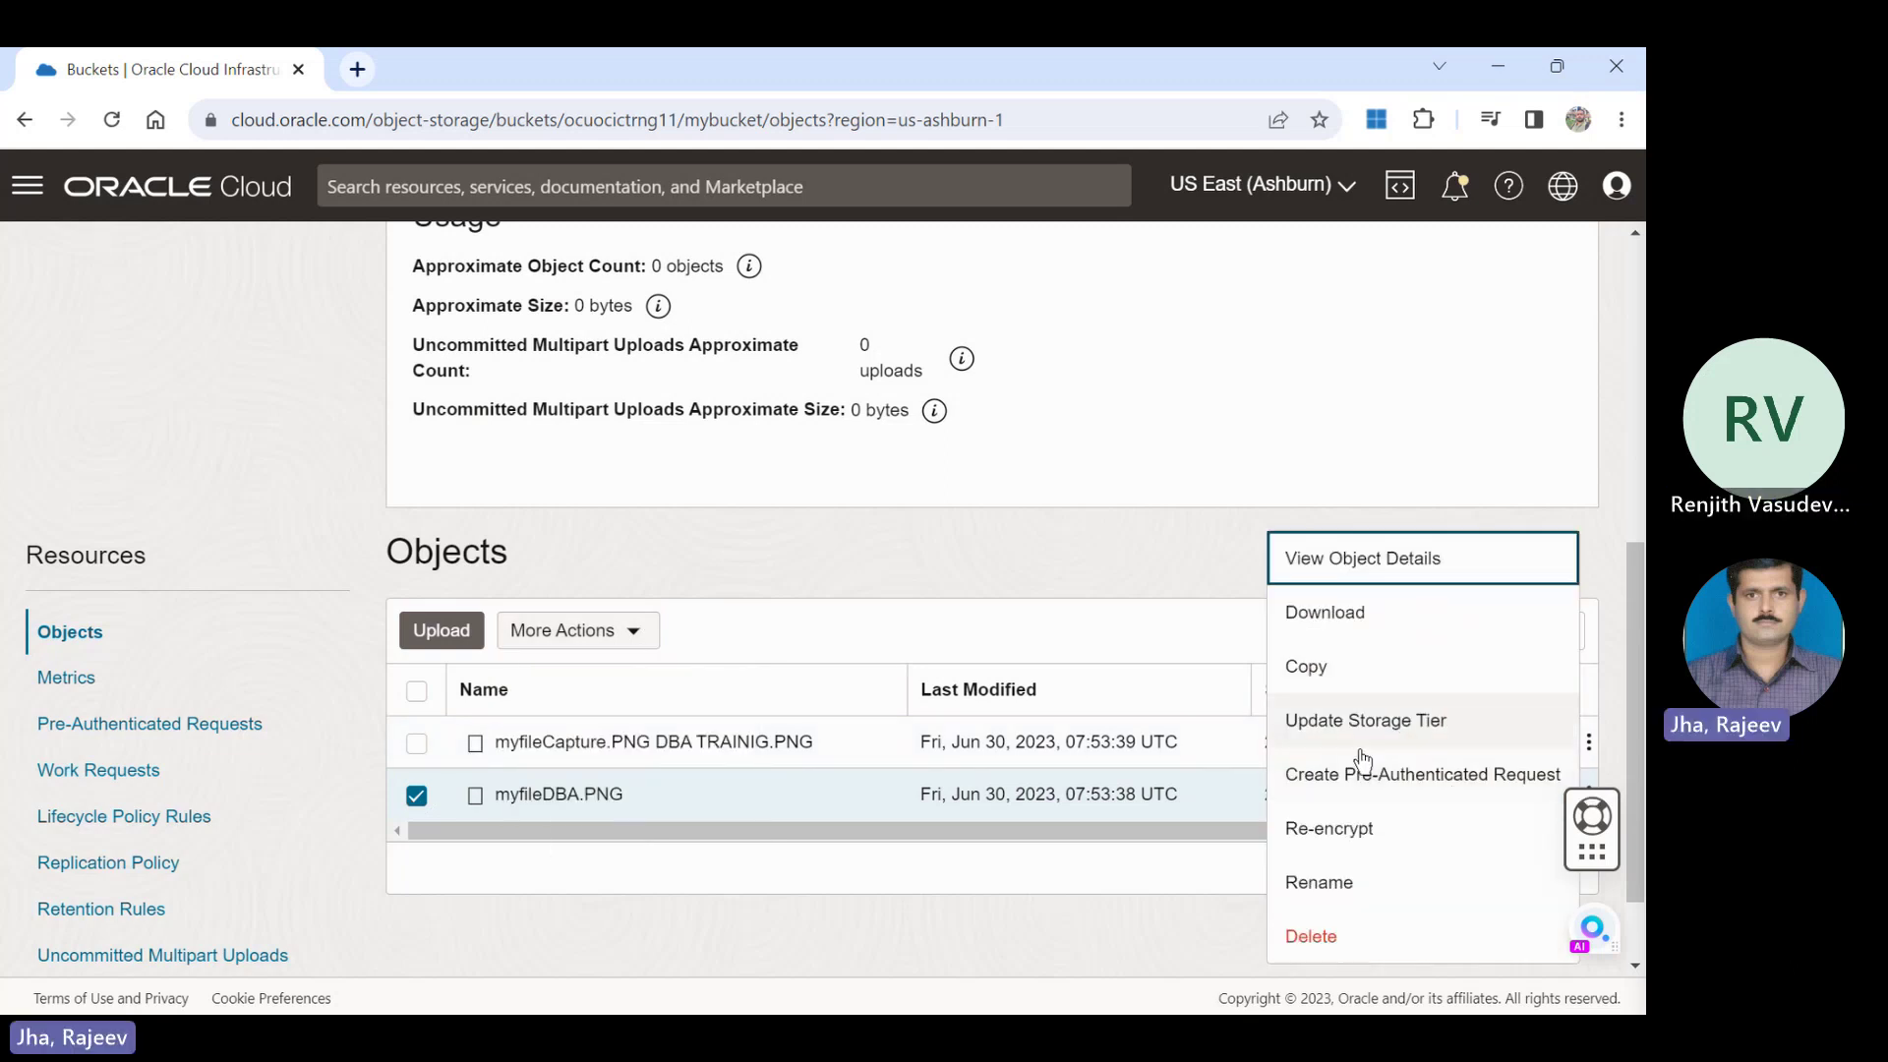
click(152, 725)
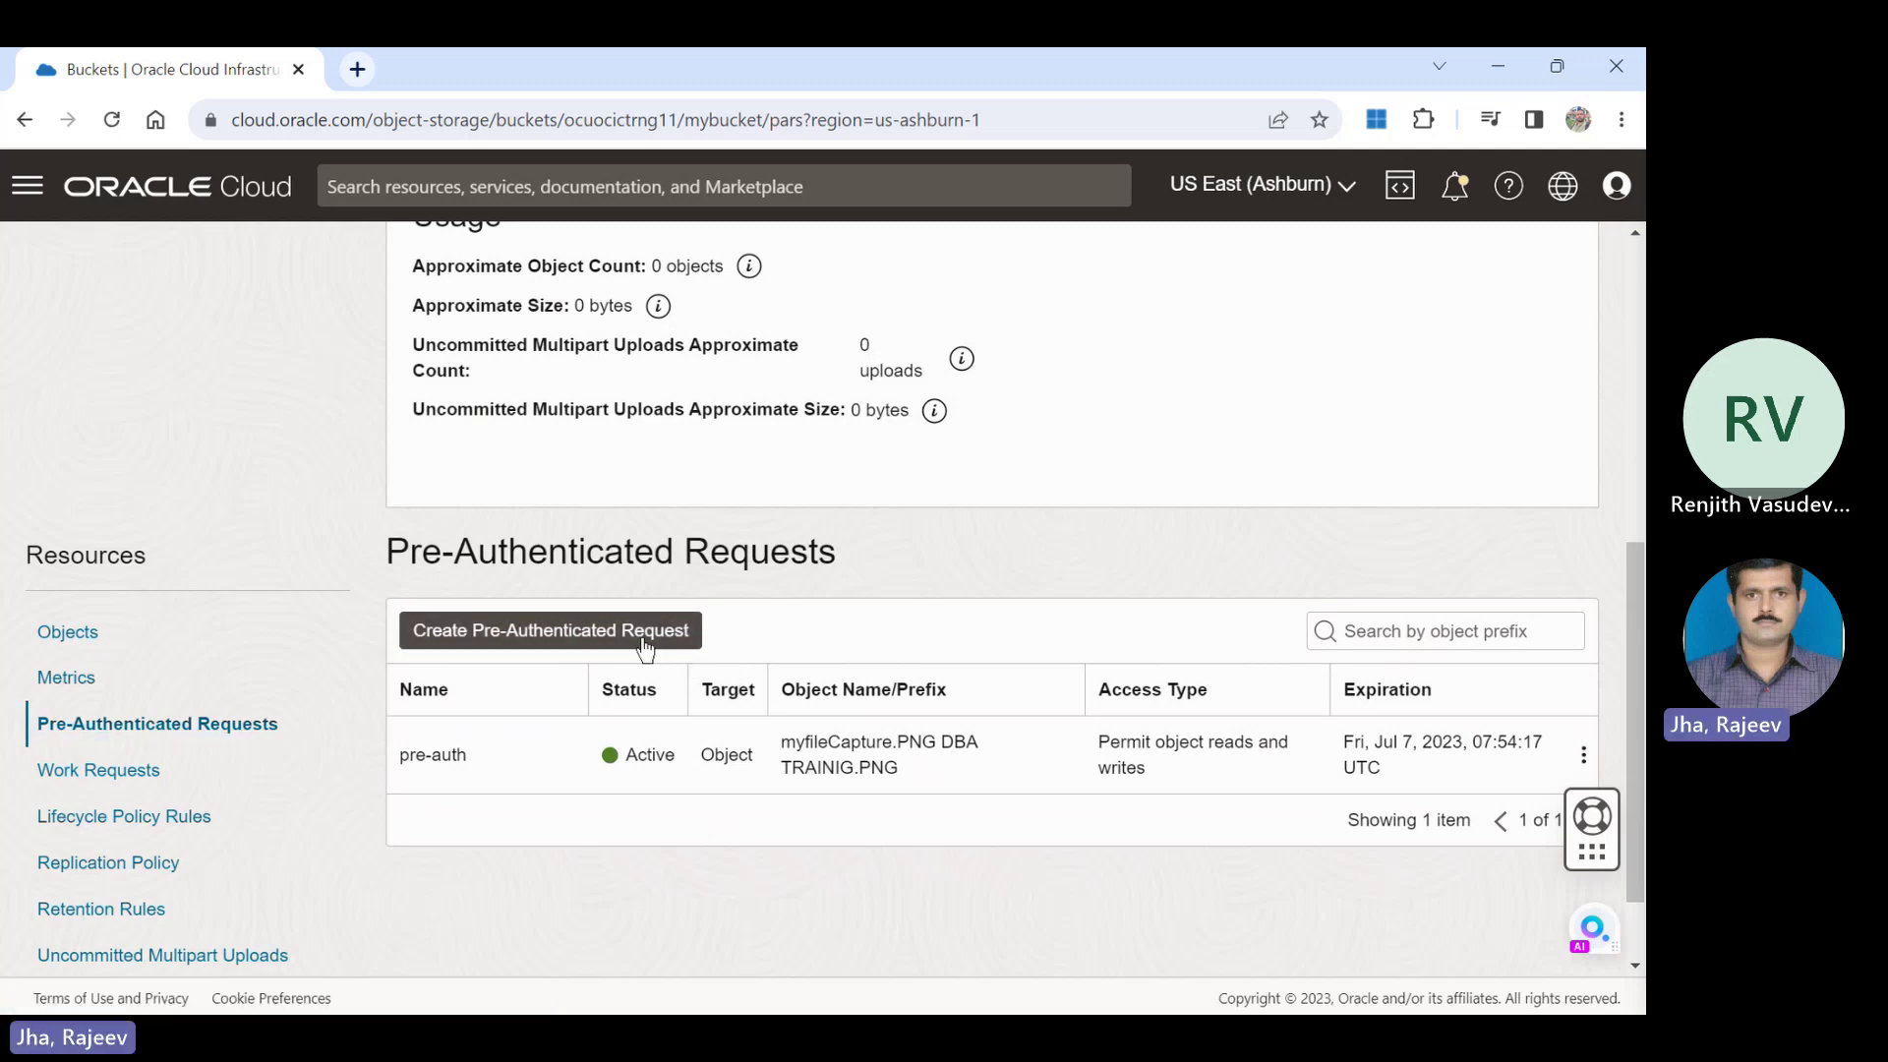
Create the bucket-target request 'test-auth' permitting object reads and writes.
click(640, 642)
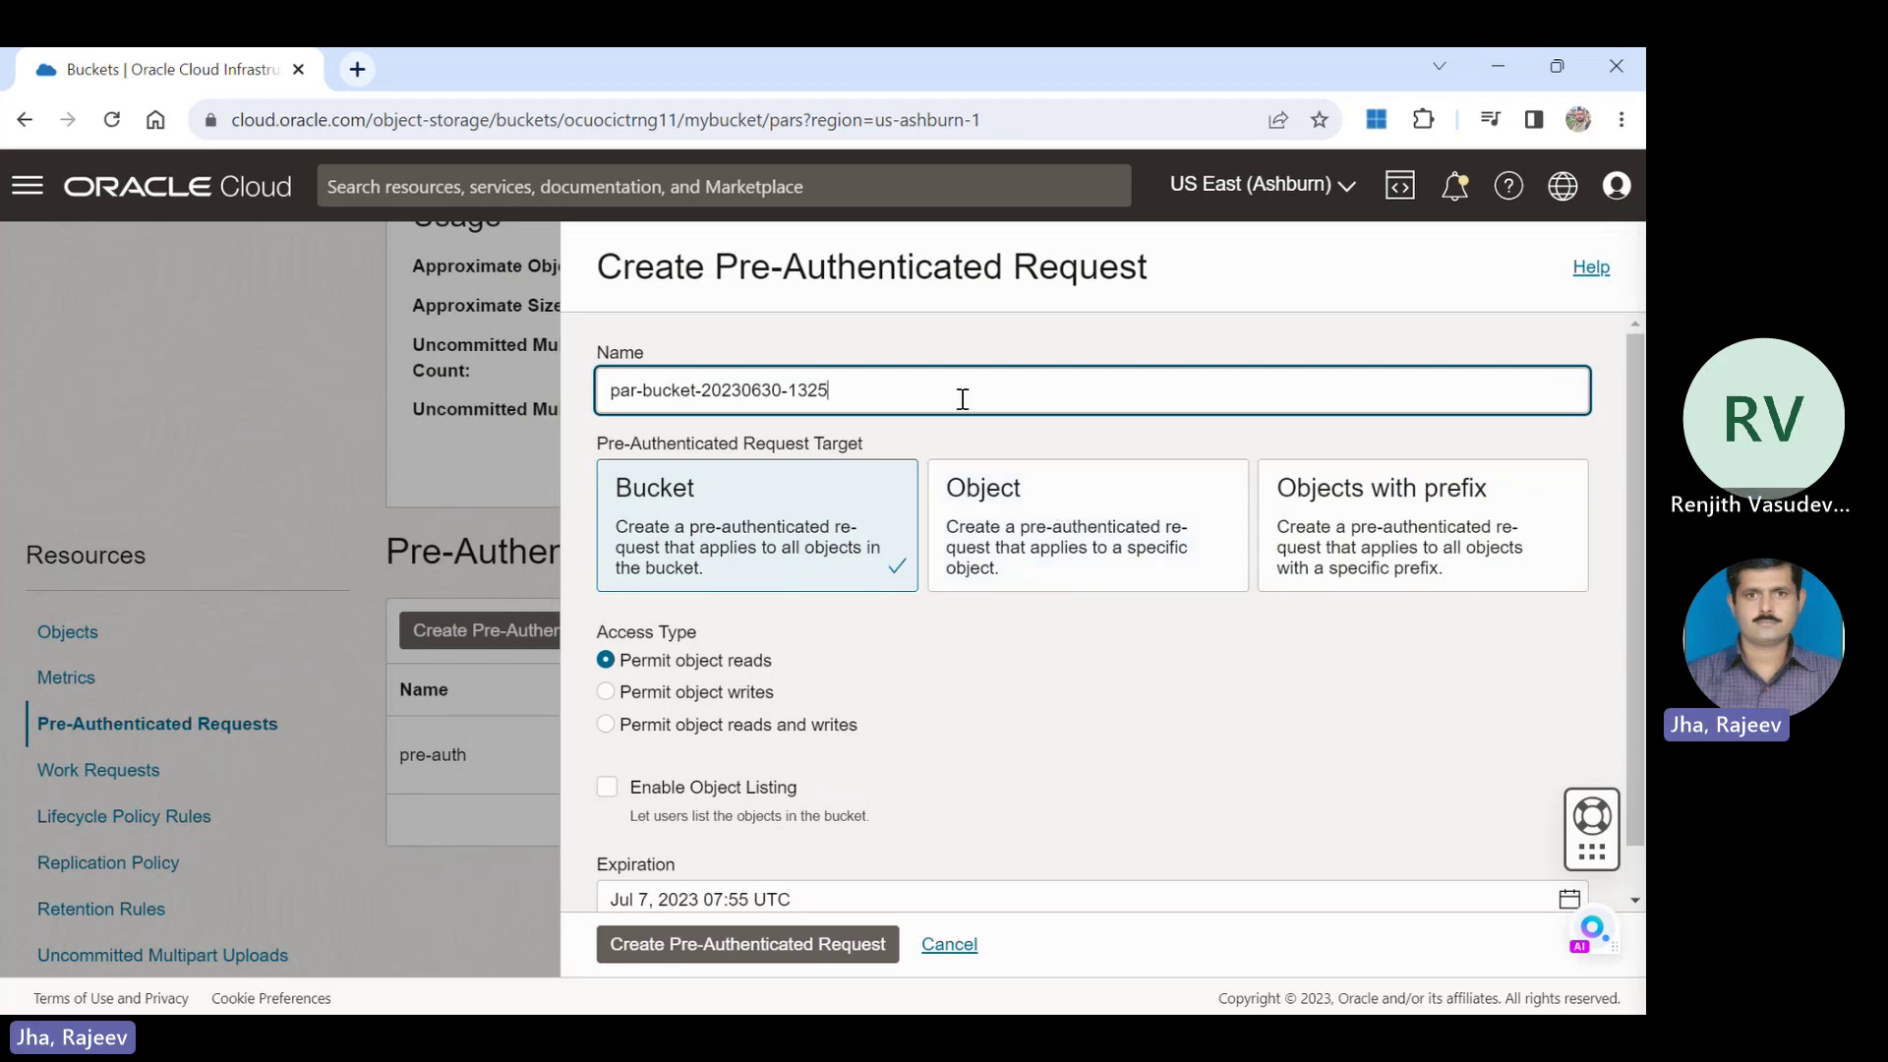
drag(919, 383, 507, 391)
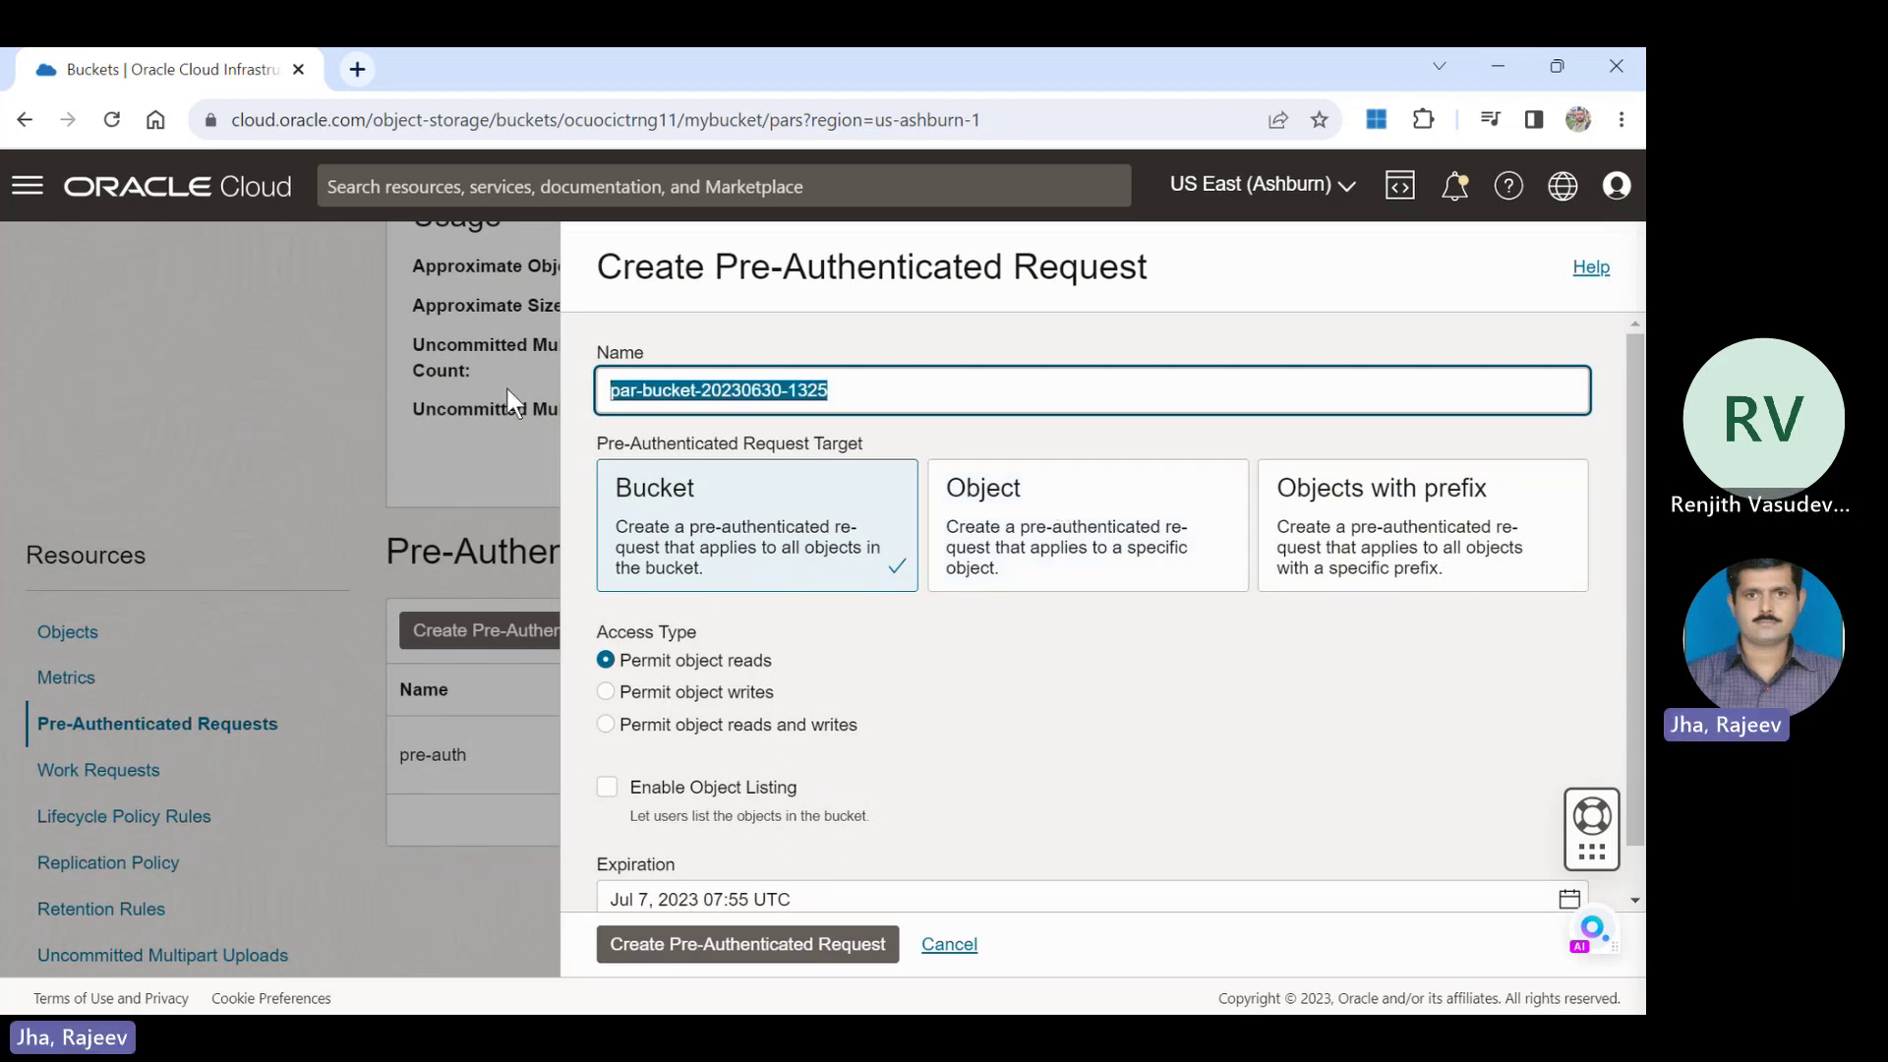
text(test)
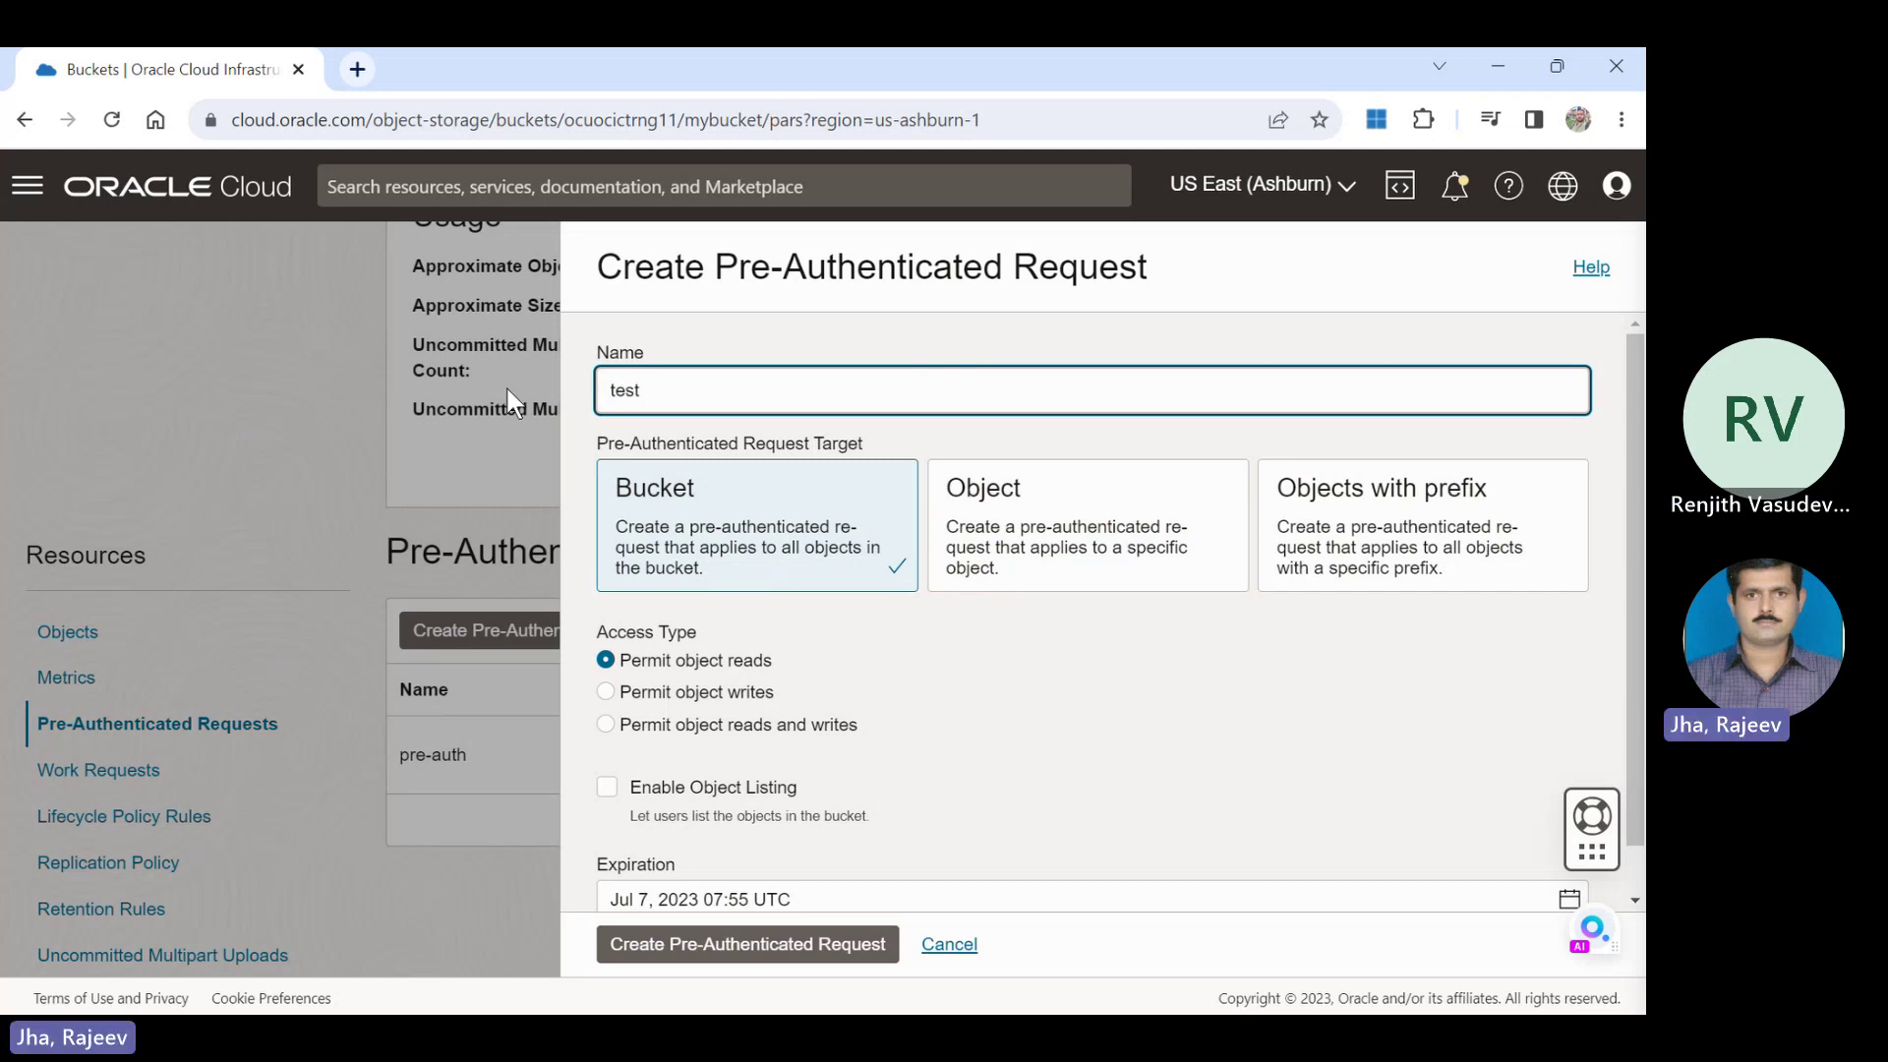
text(-auth)
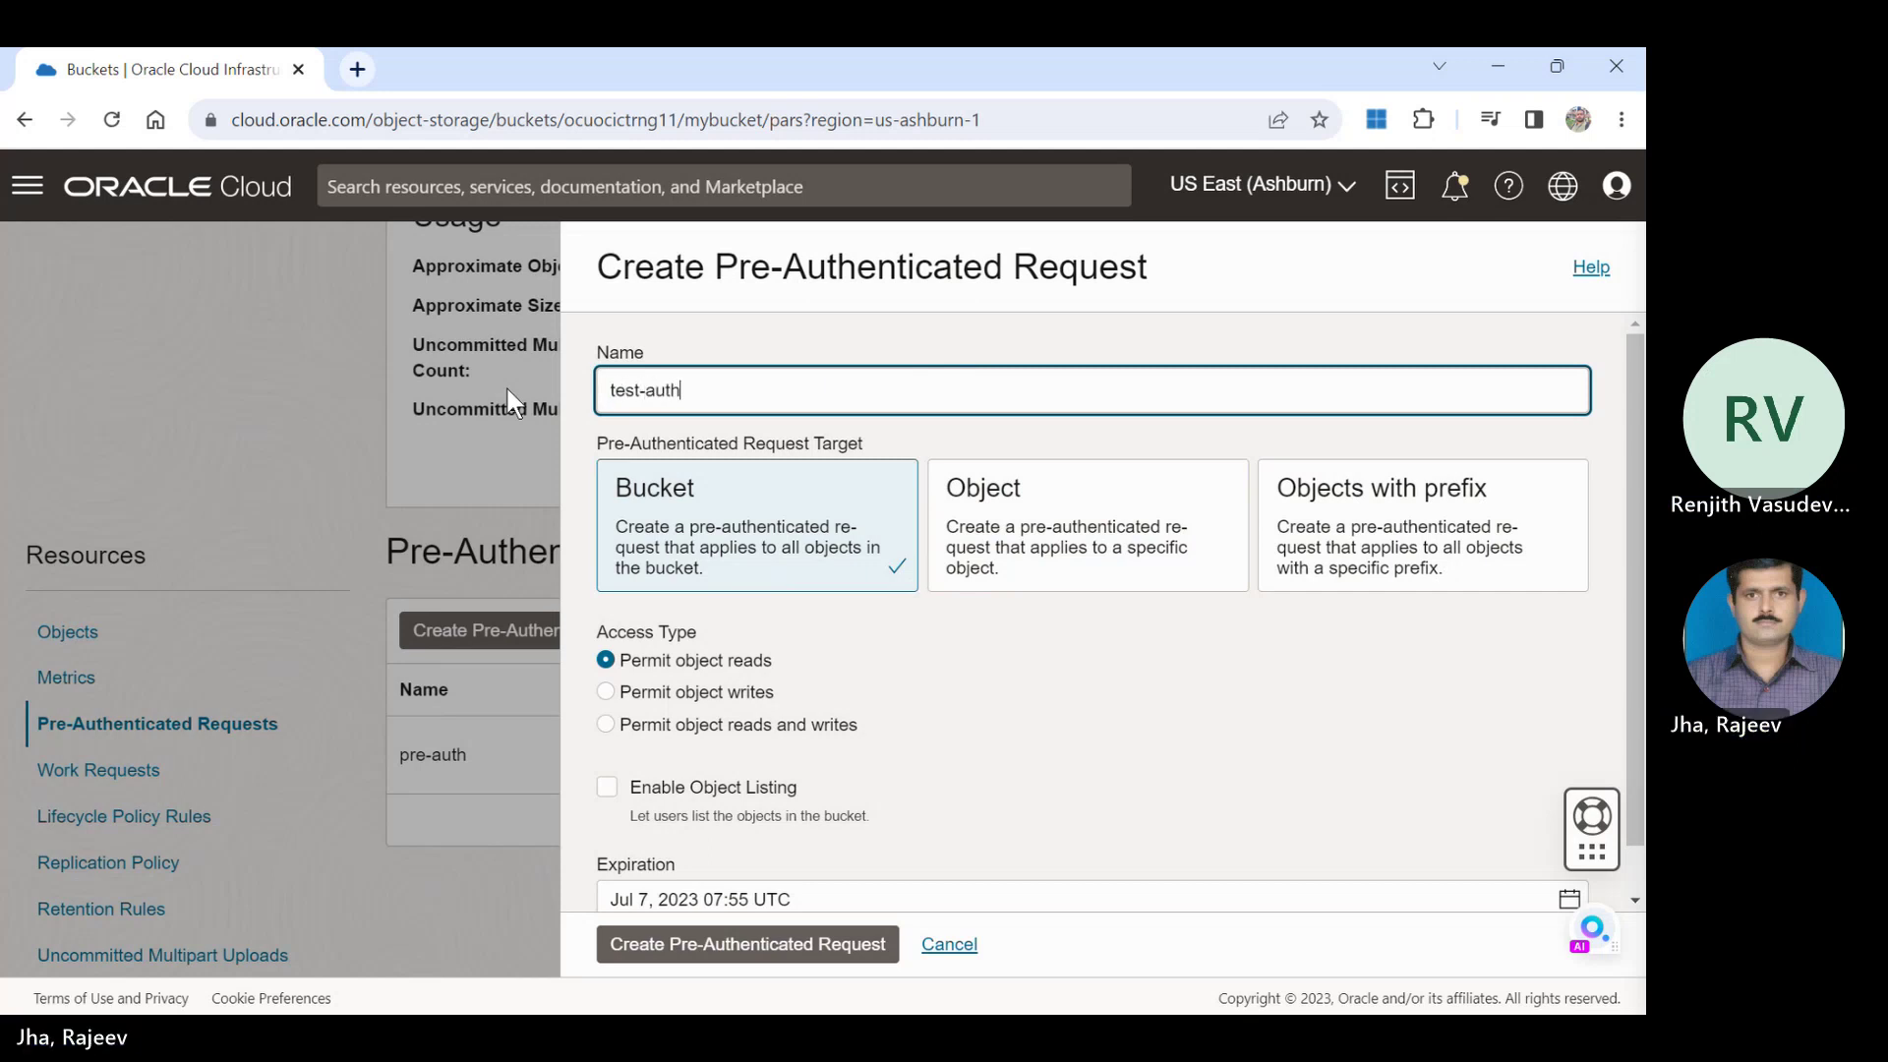
drag(1627, 545, 1640, 718)
click(1431, 746)
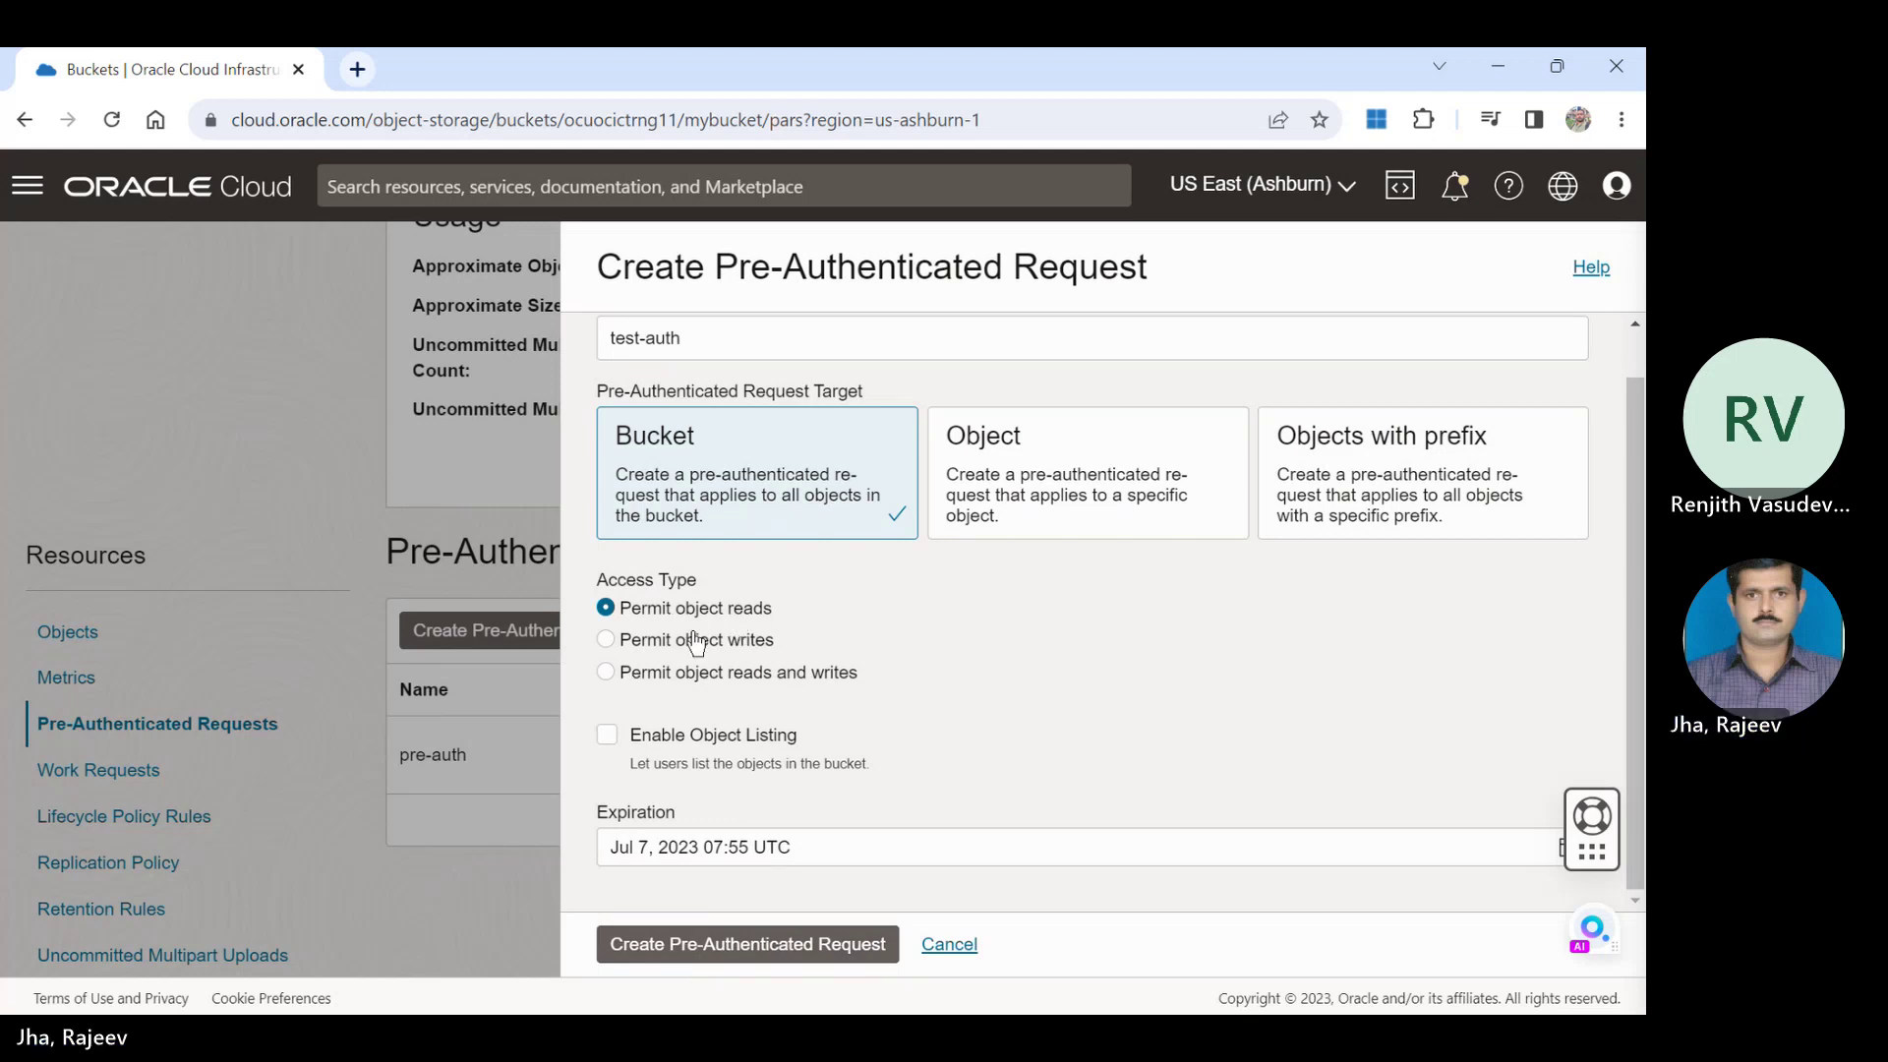
click(686, 678)
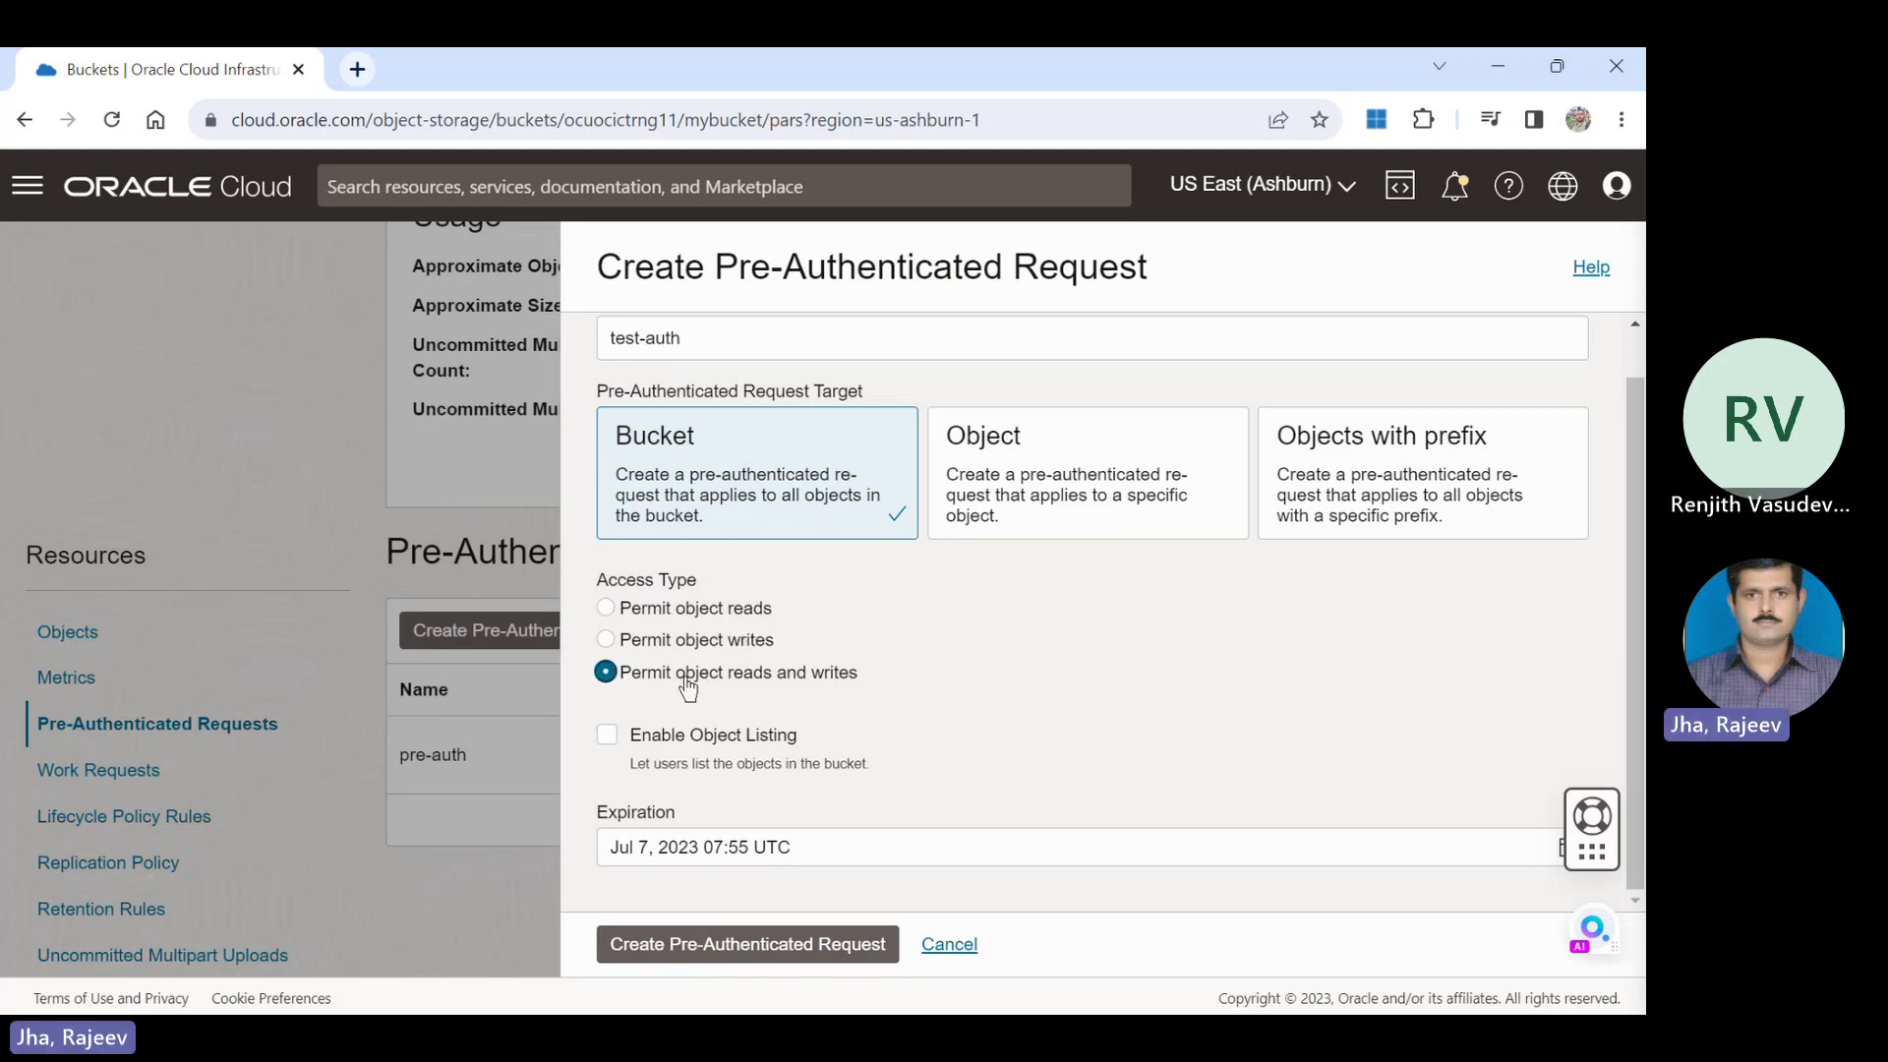
click(760, 949)
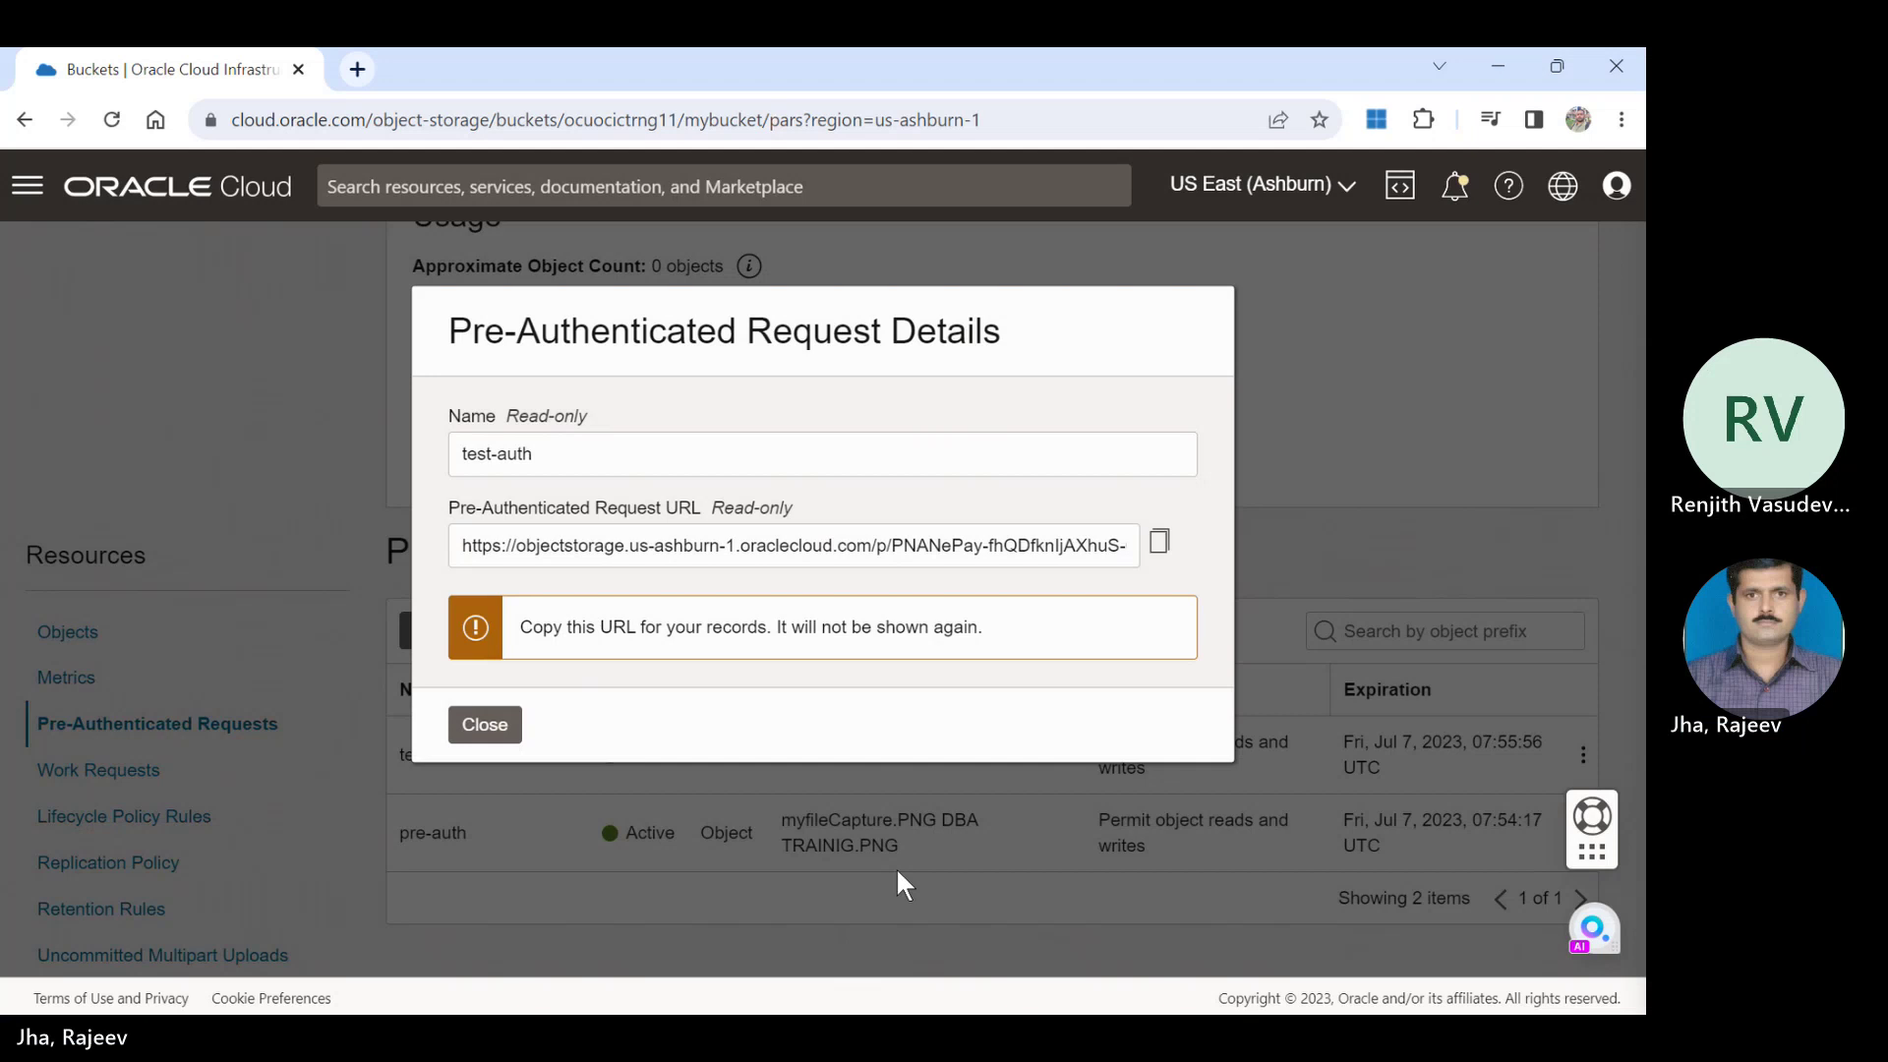
Close the test-auth details so both requests are listed, and open a new Chrome tab.
click(485, 723)
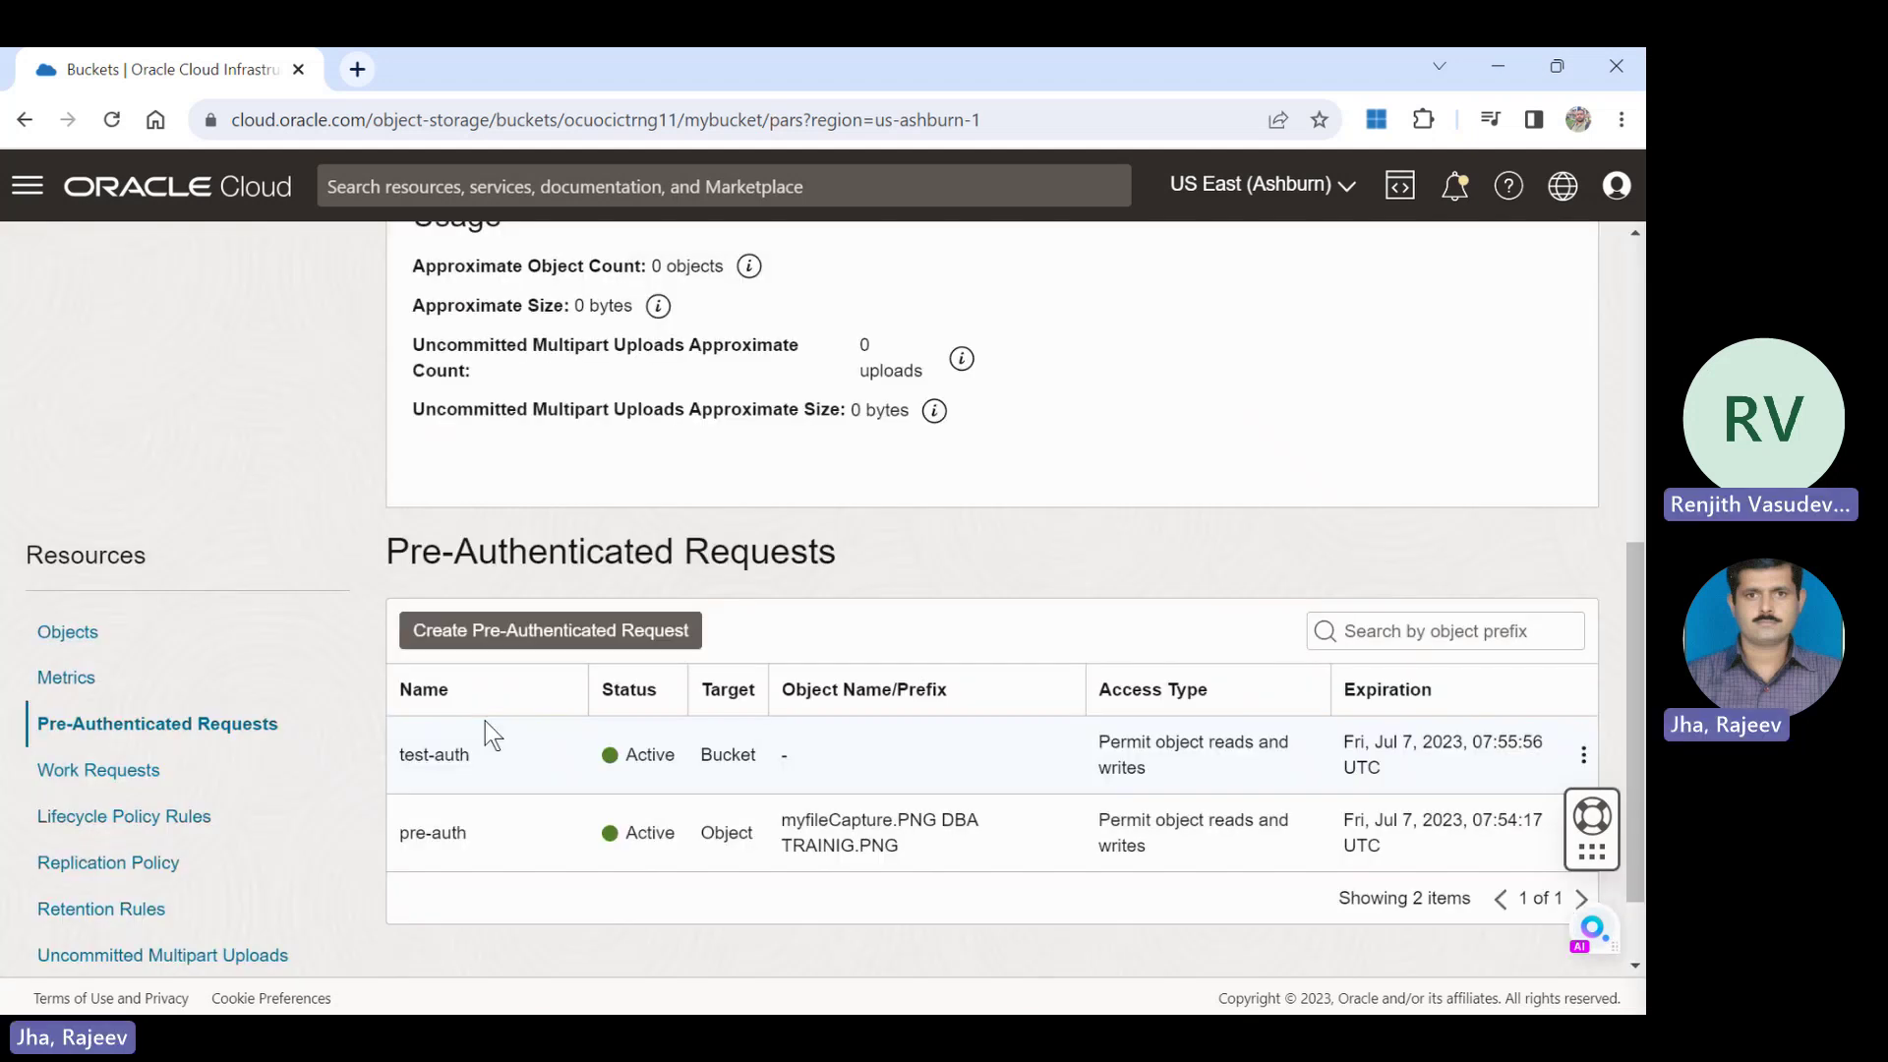
click(356, 69)
Load the copied request URL, see the BucketNotFound error, and return to the console tab.
key(ctrl+v)
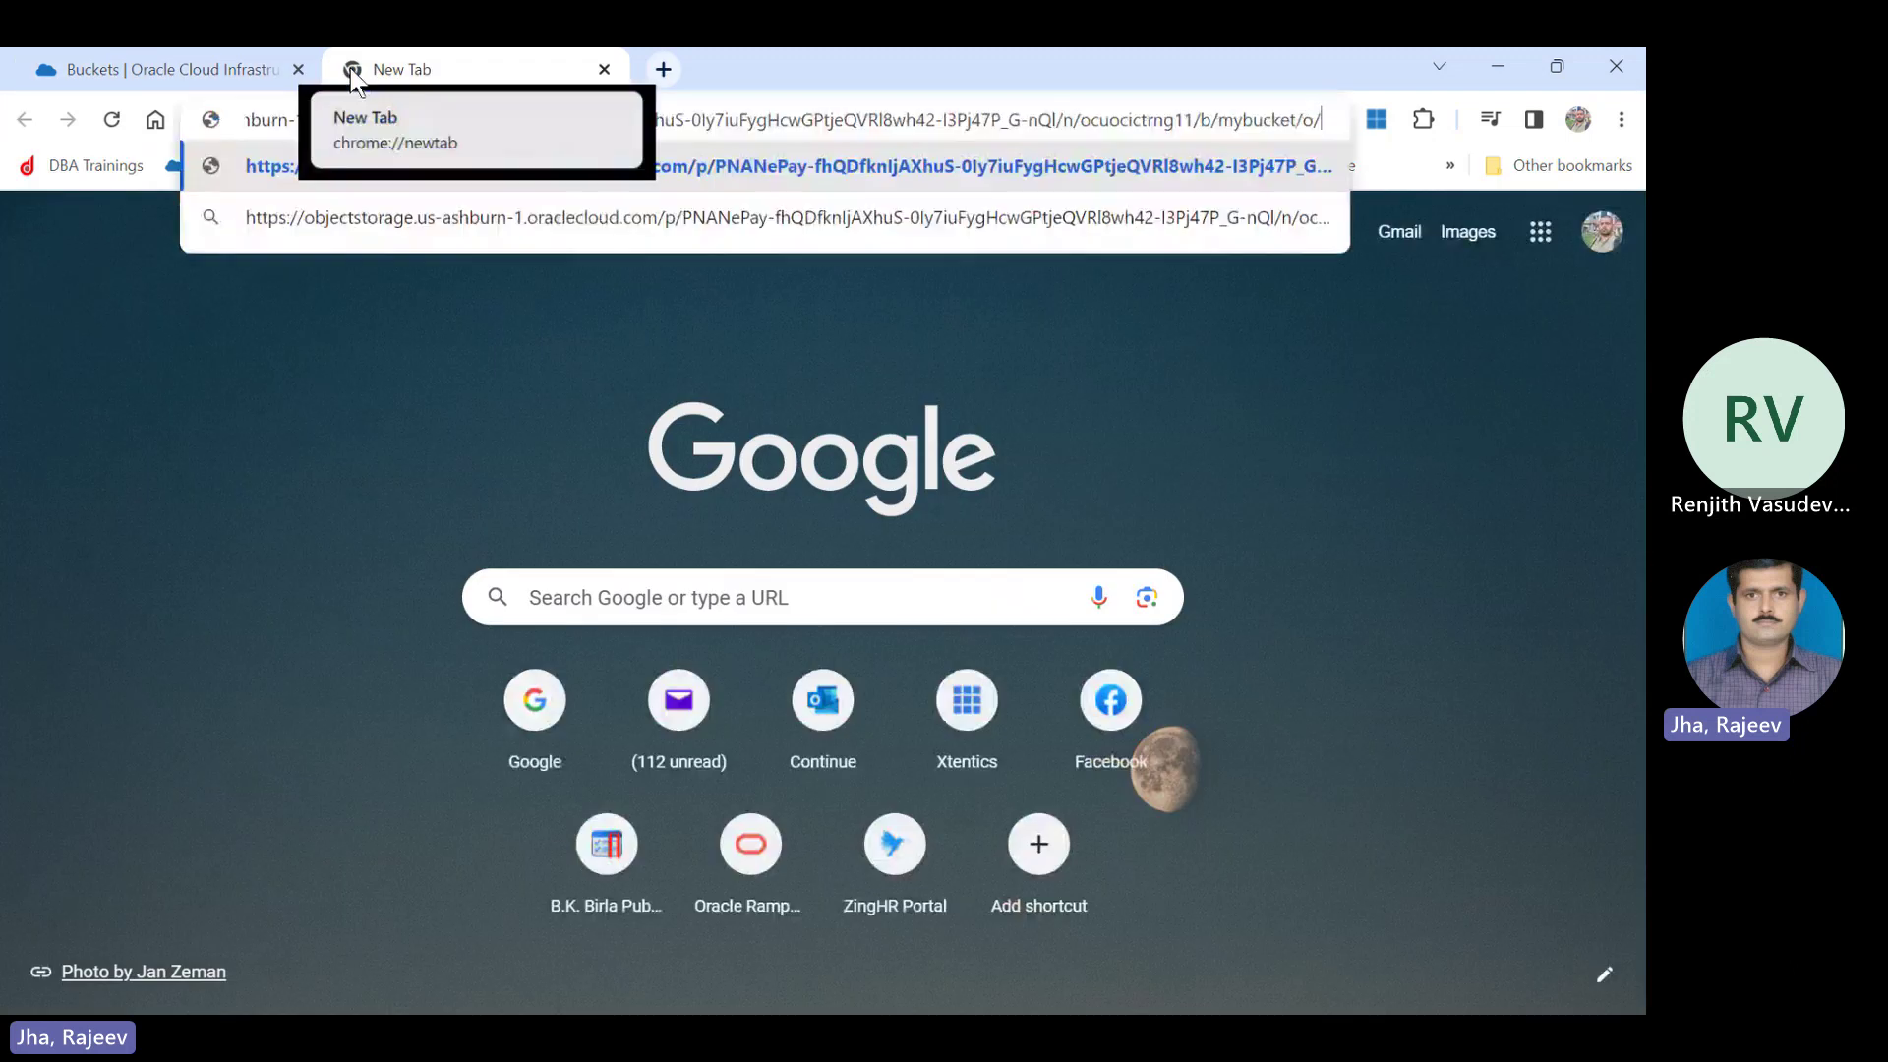
key(Return)
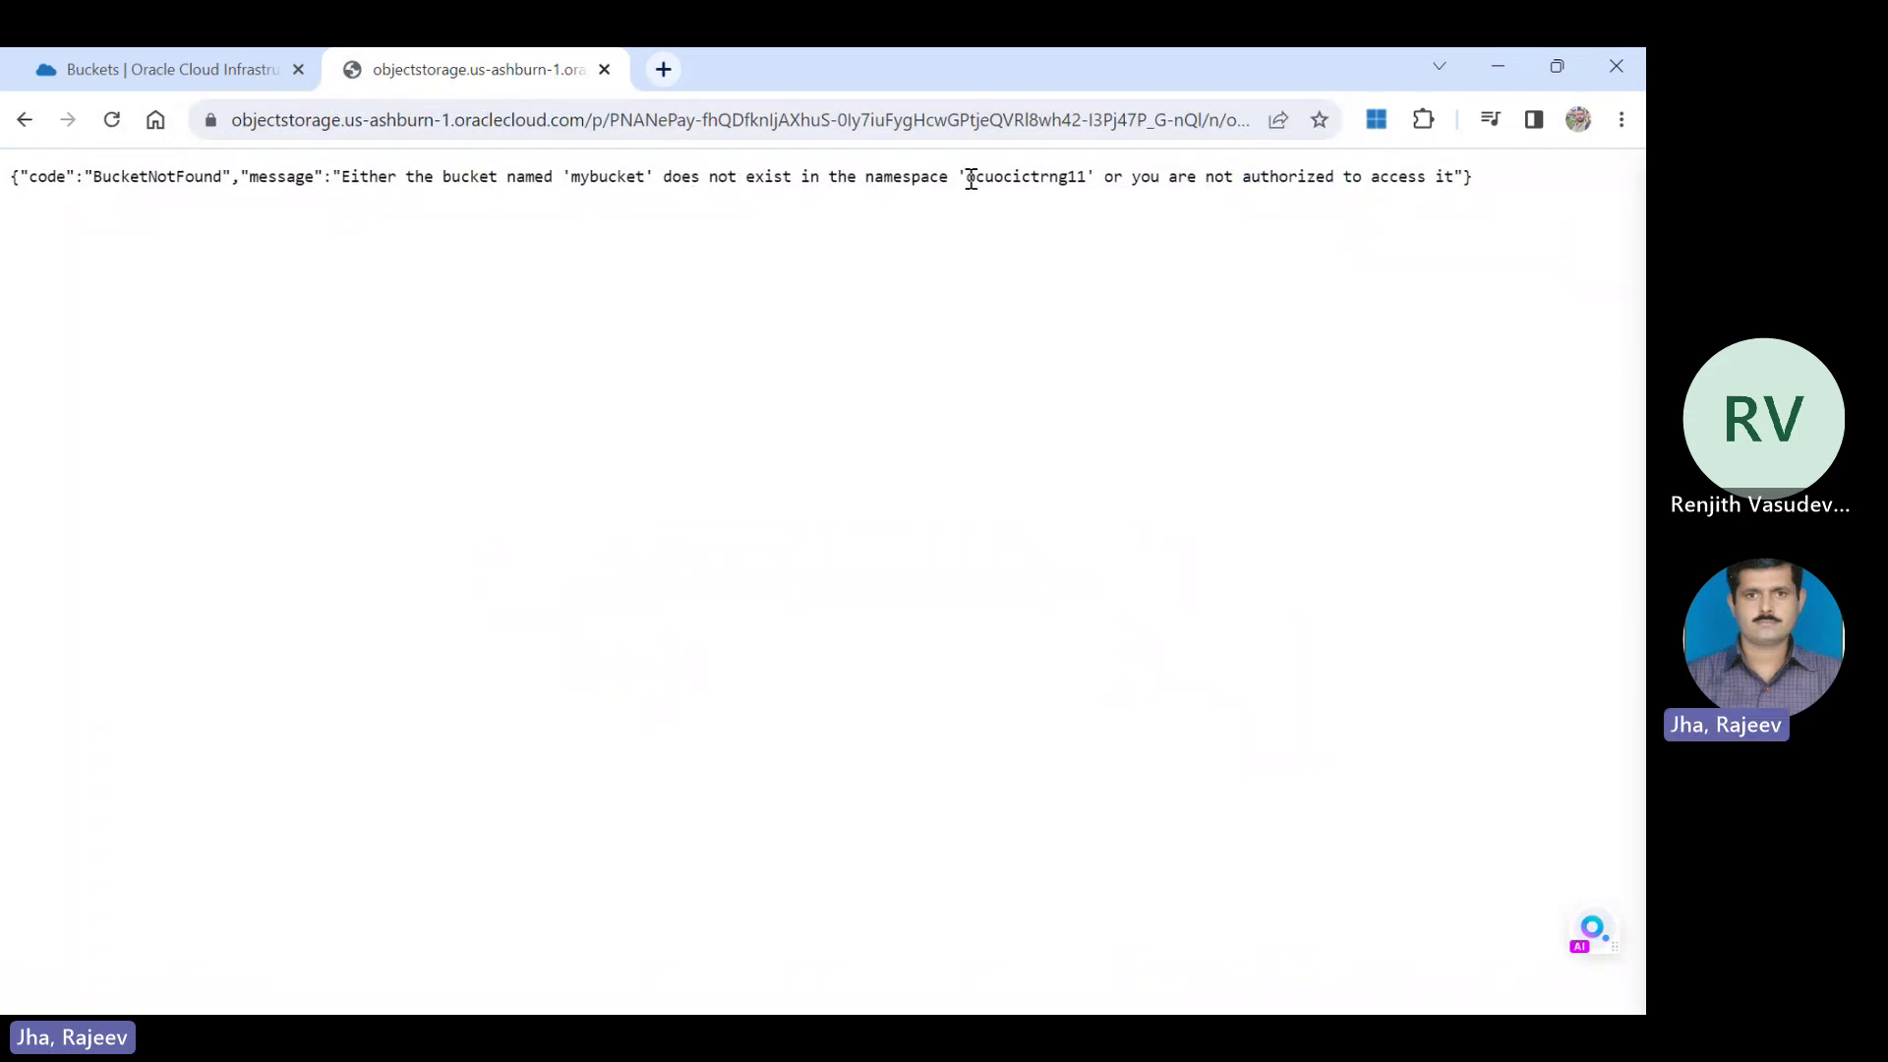
drag(971, 180, 1456, 209)
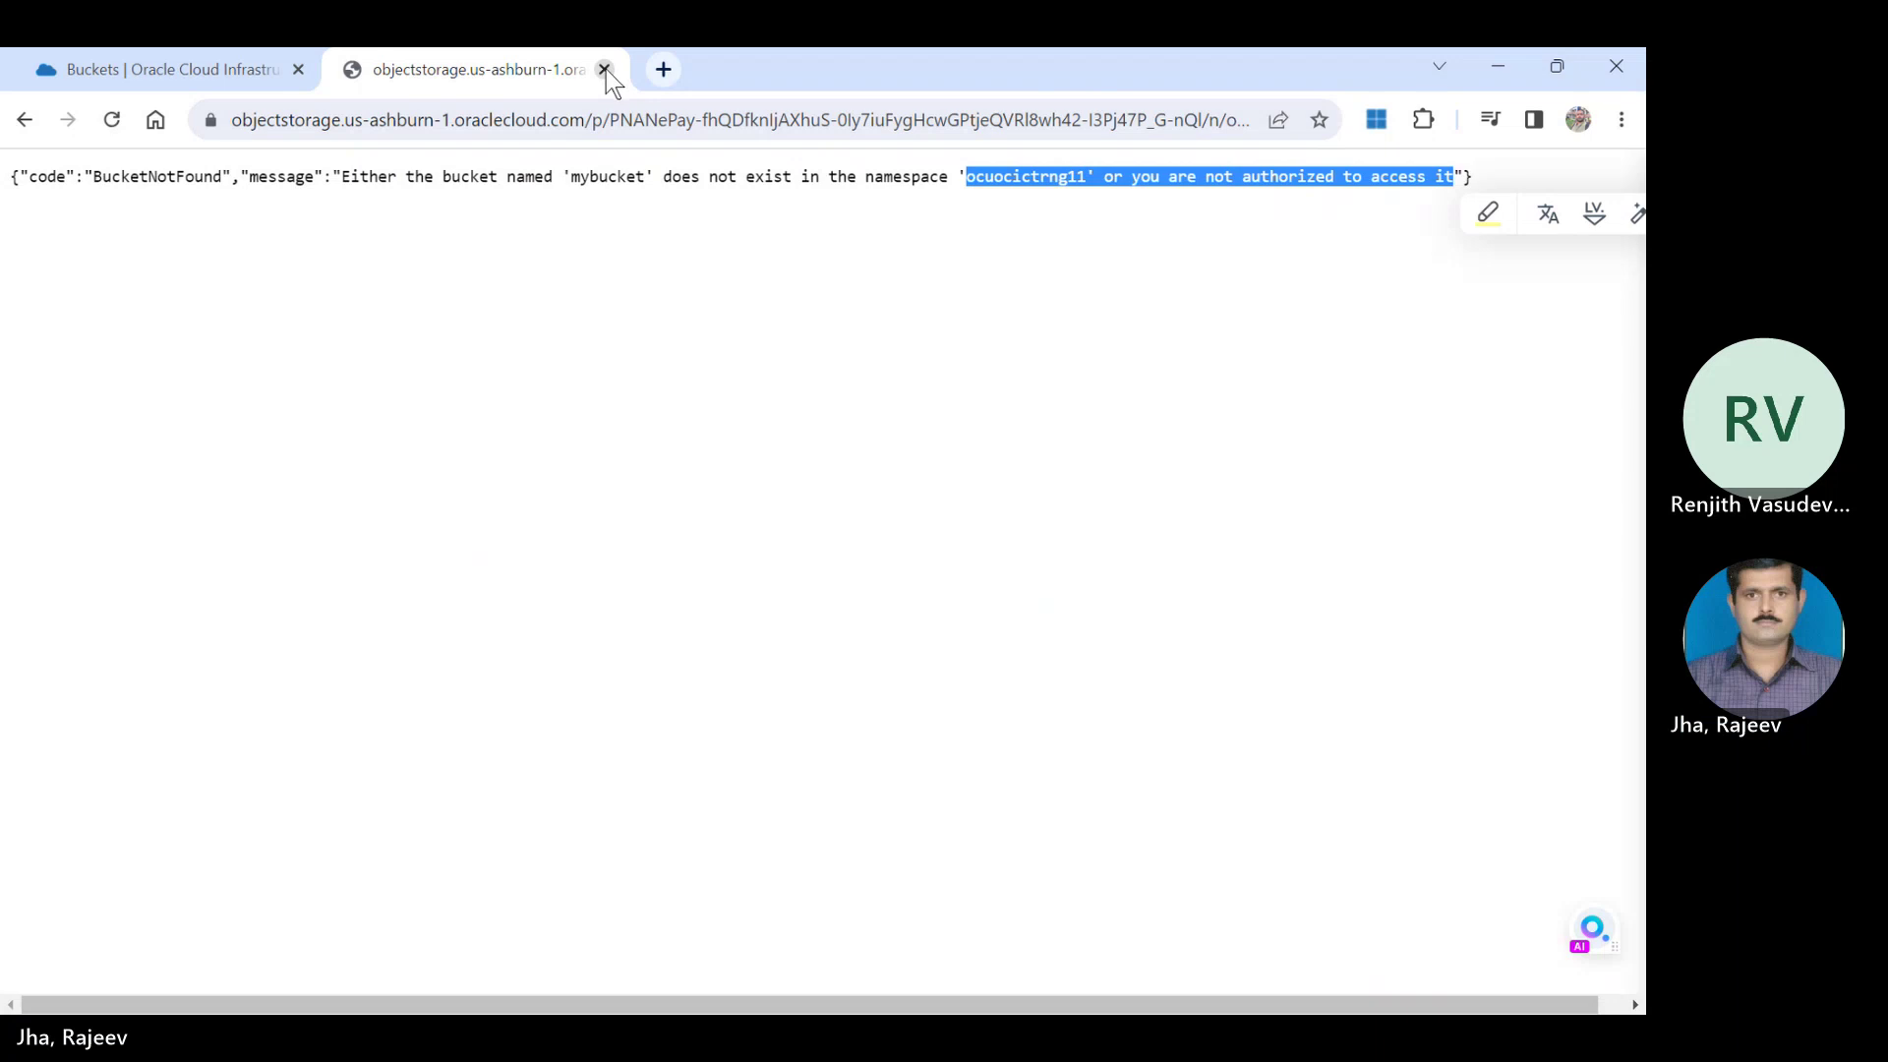
click(223, 73)
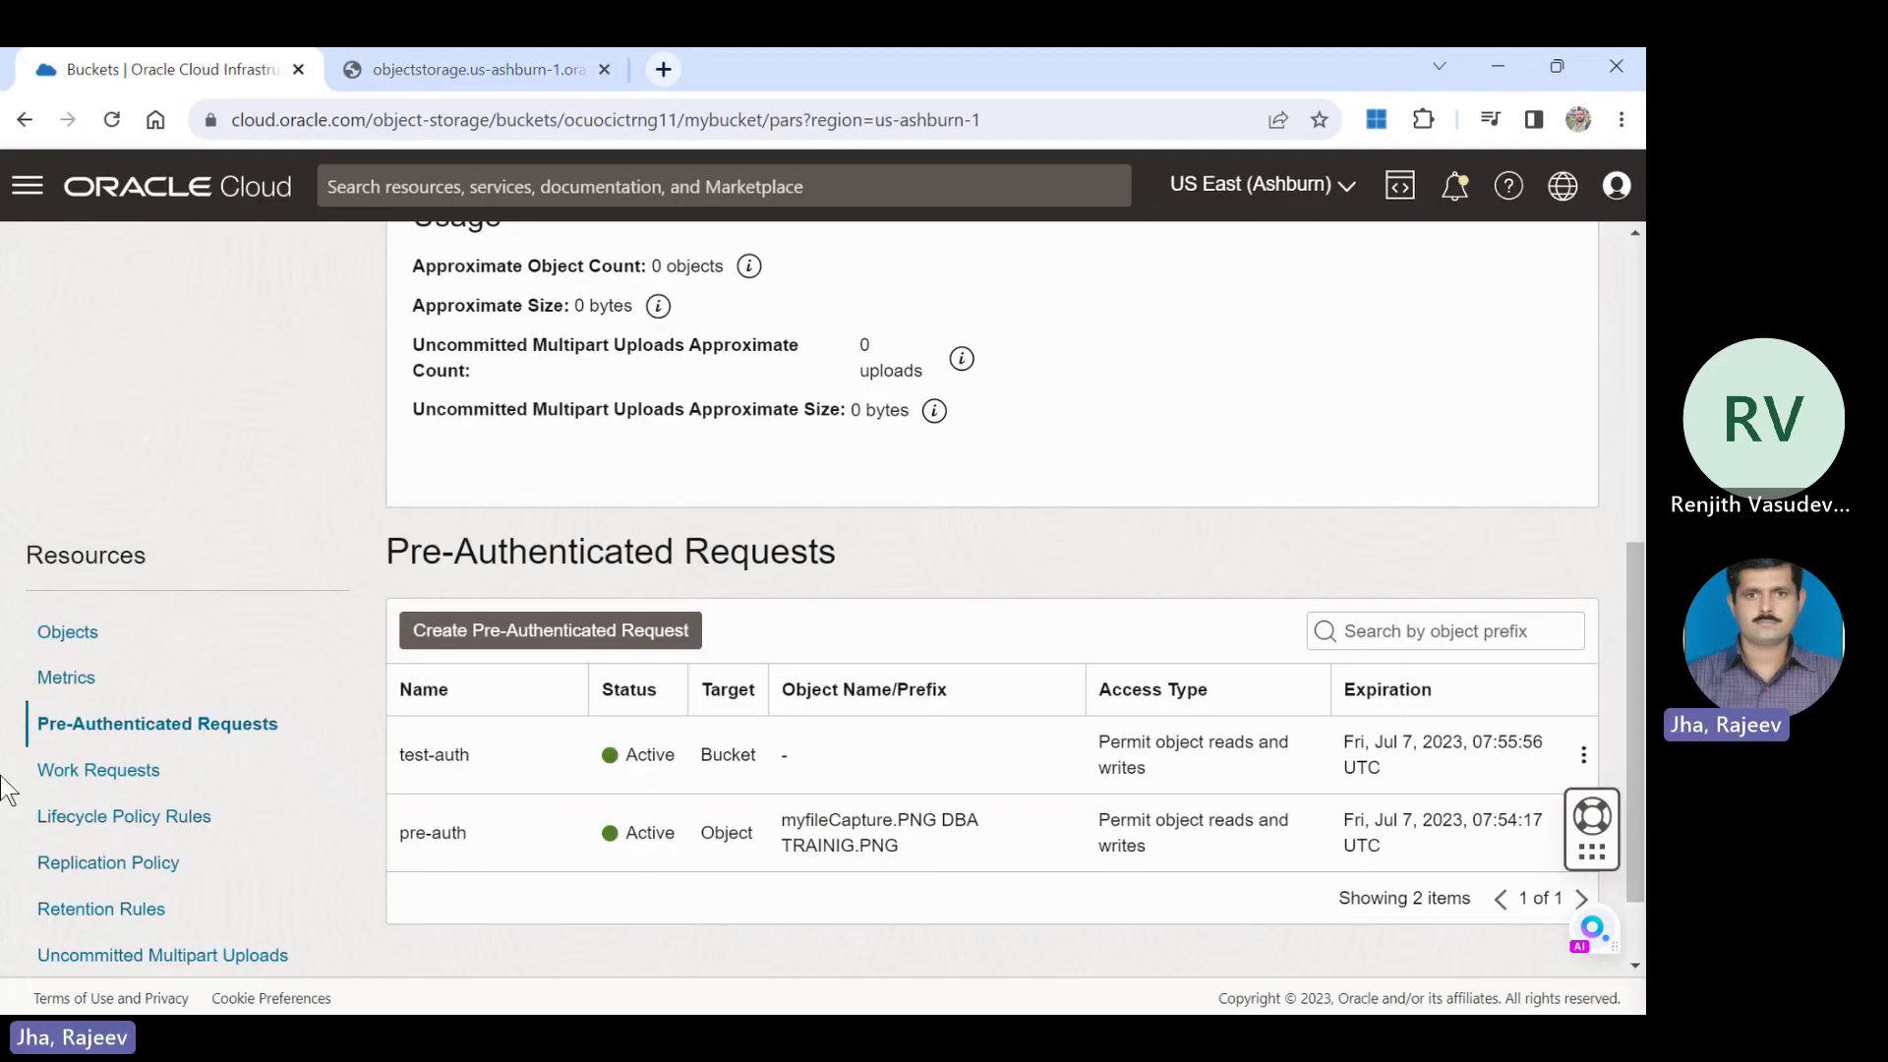
Go to mybucket's Lifecycle Policy Rules and start a new lifecycle rule.
click(123, 782)
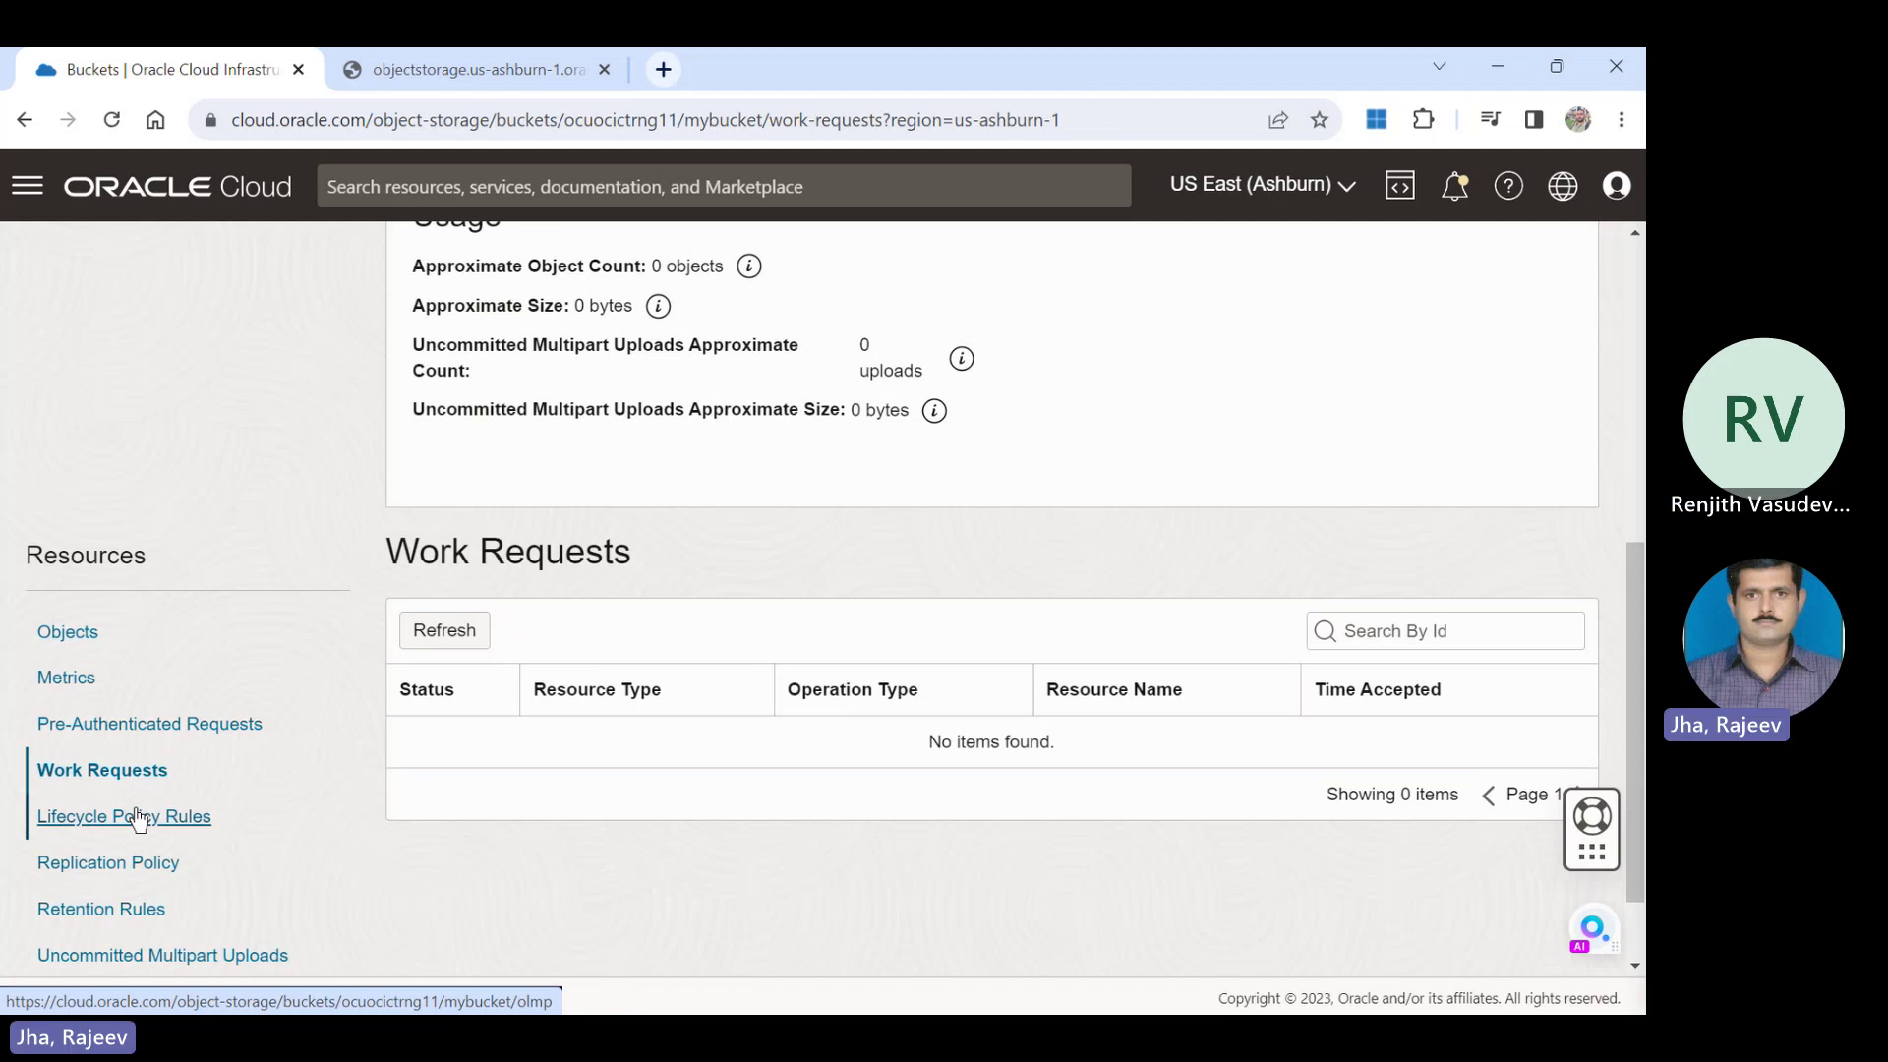
click(138, 819)
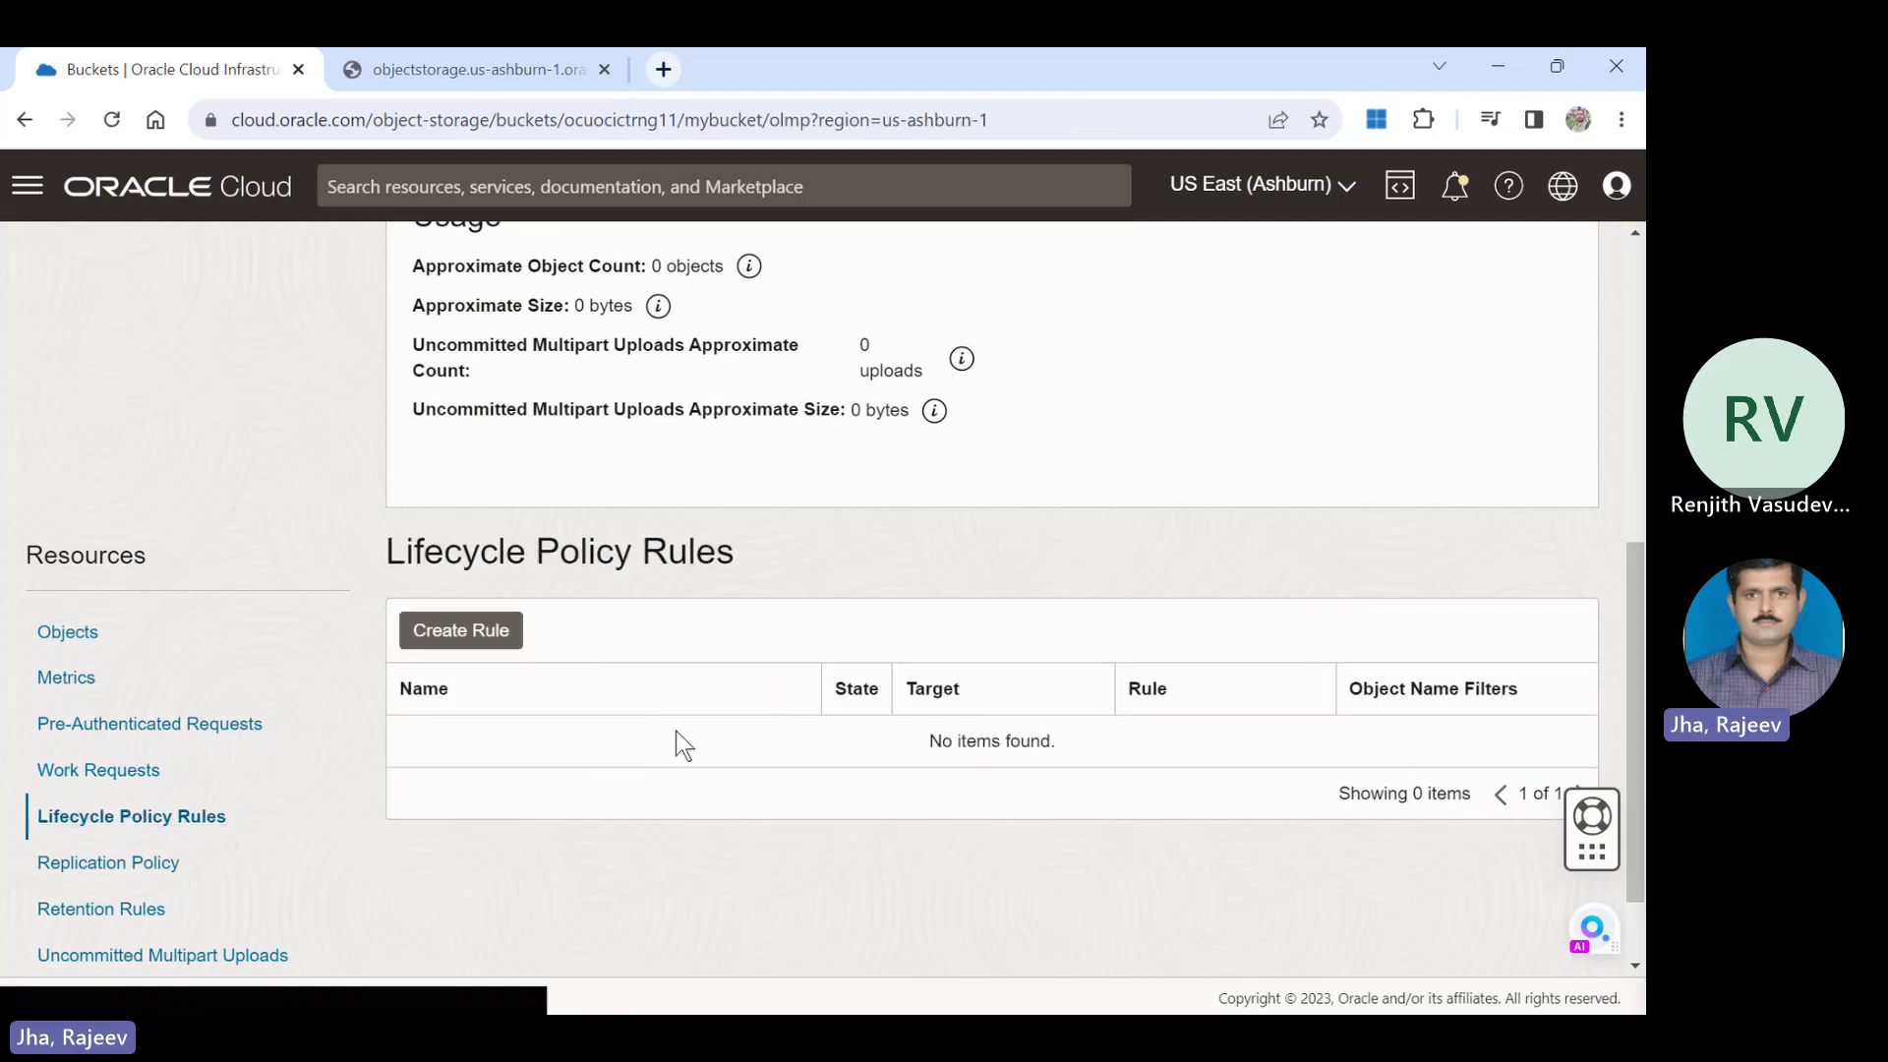
click(502, 629)
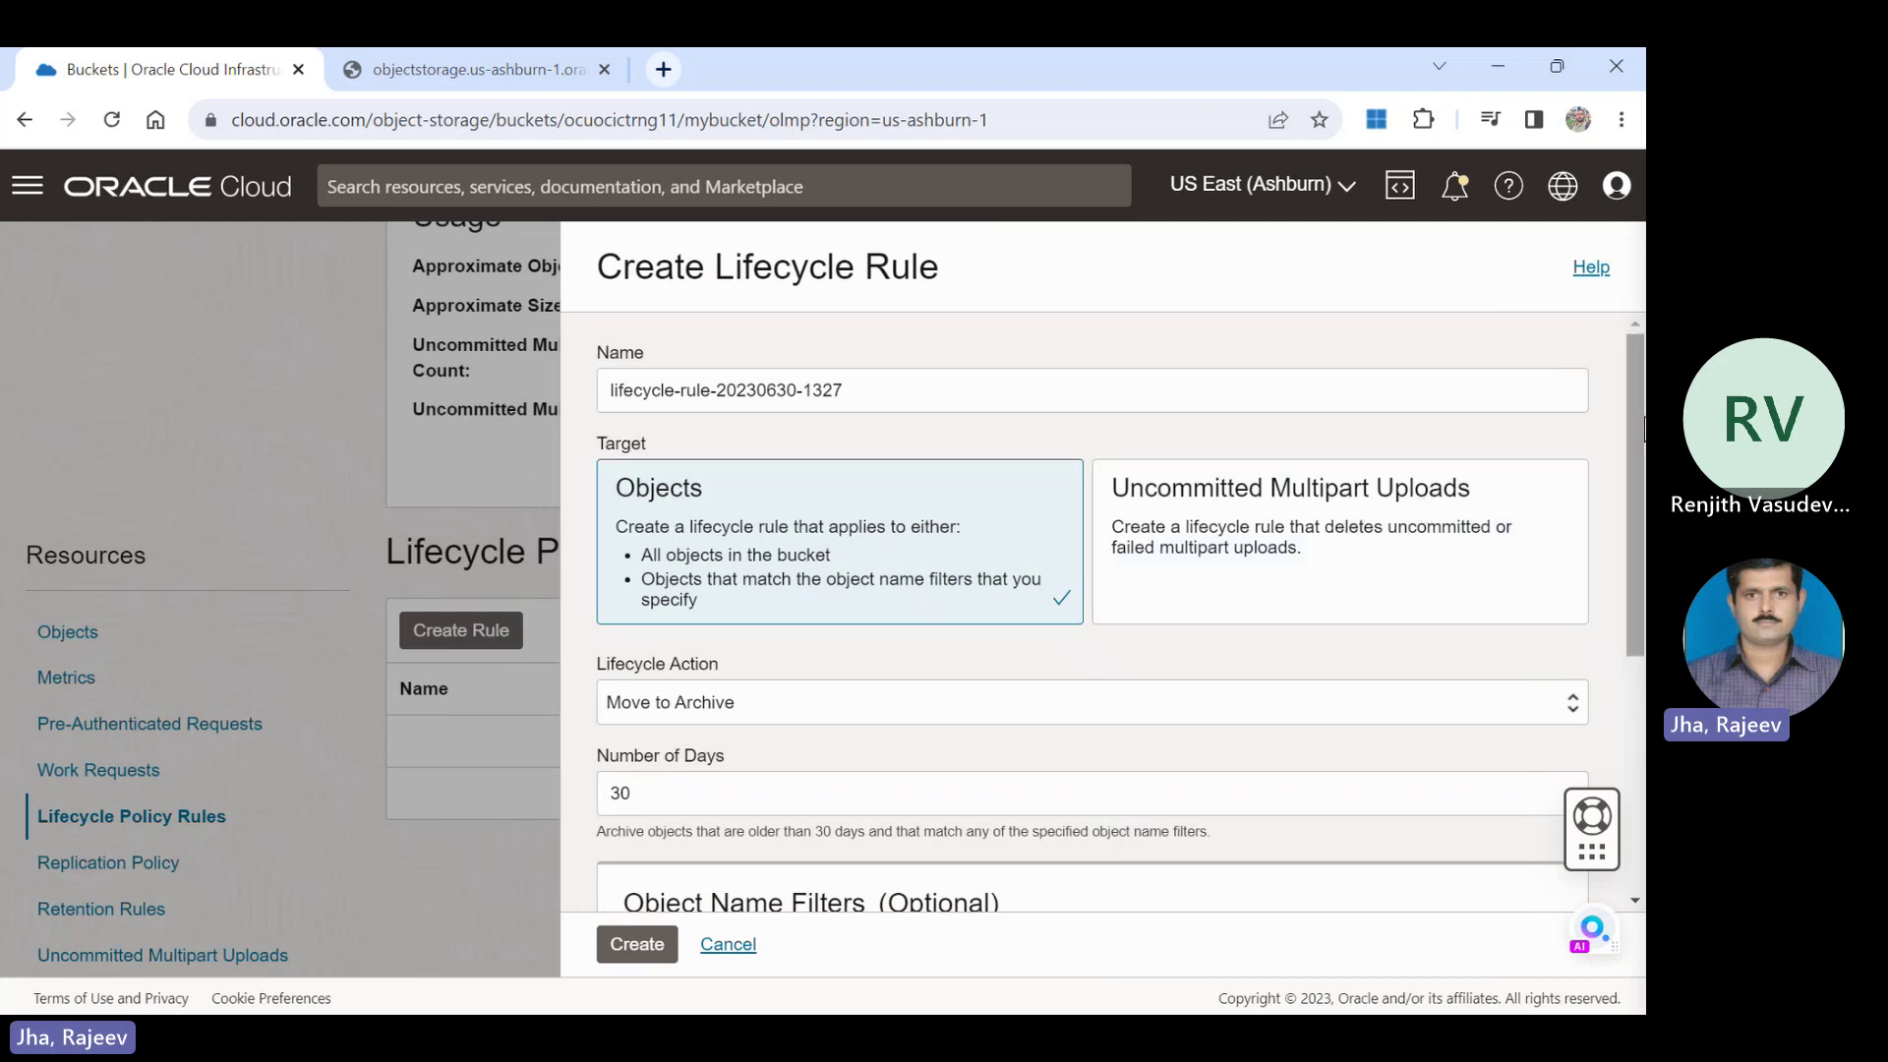
Create lifecycle rule 'Rule' moving all objects to Archive after 7 days.
scroll(1636, 442, down, 1)
drag(1638, 406, 1639, 517)
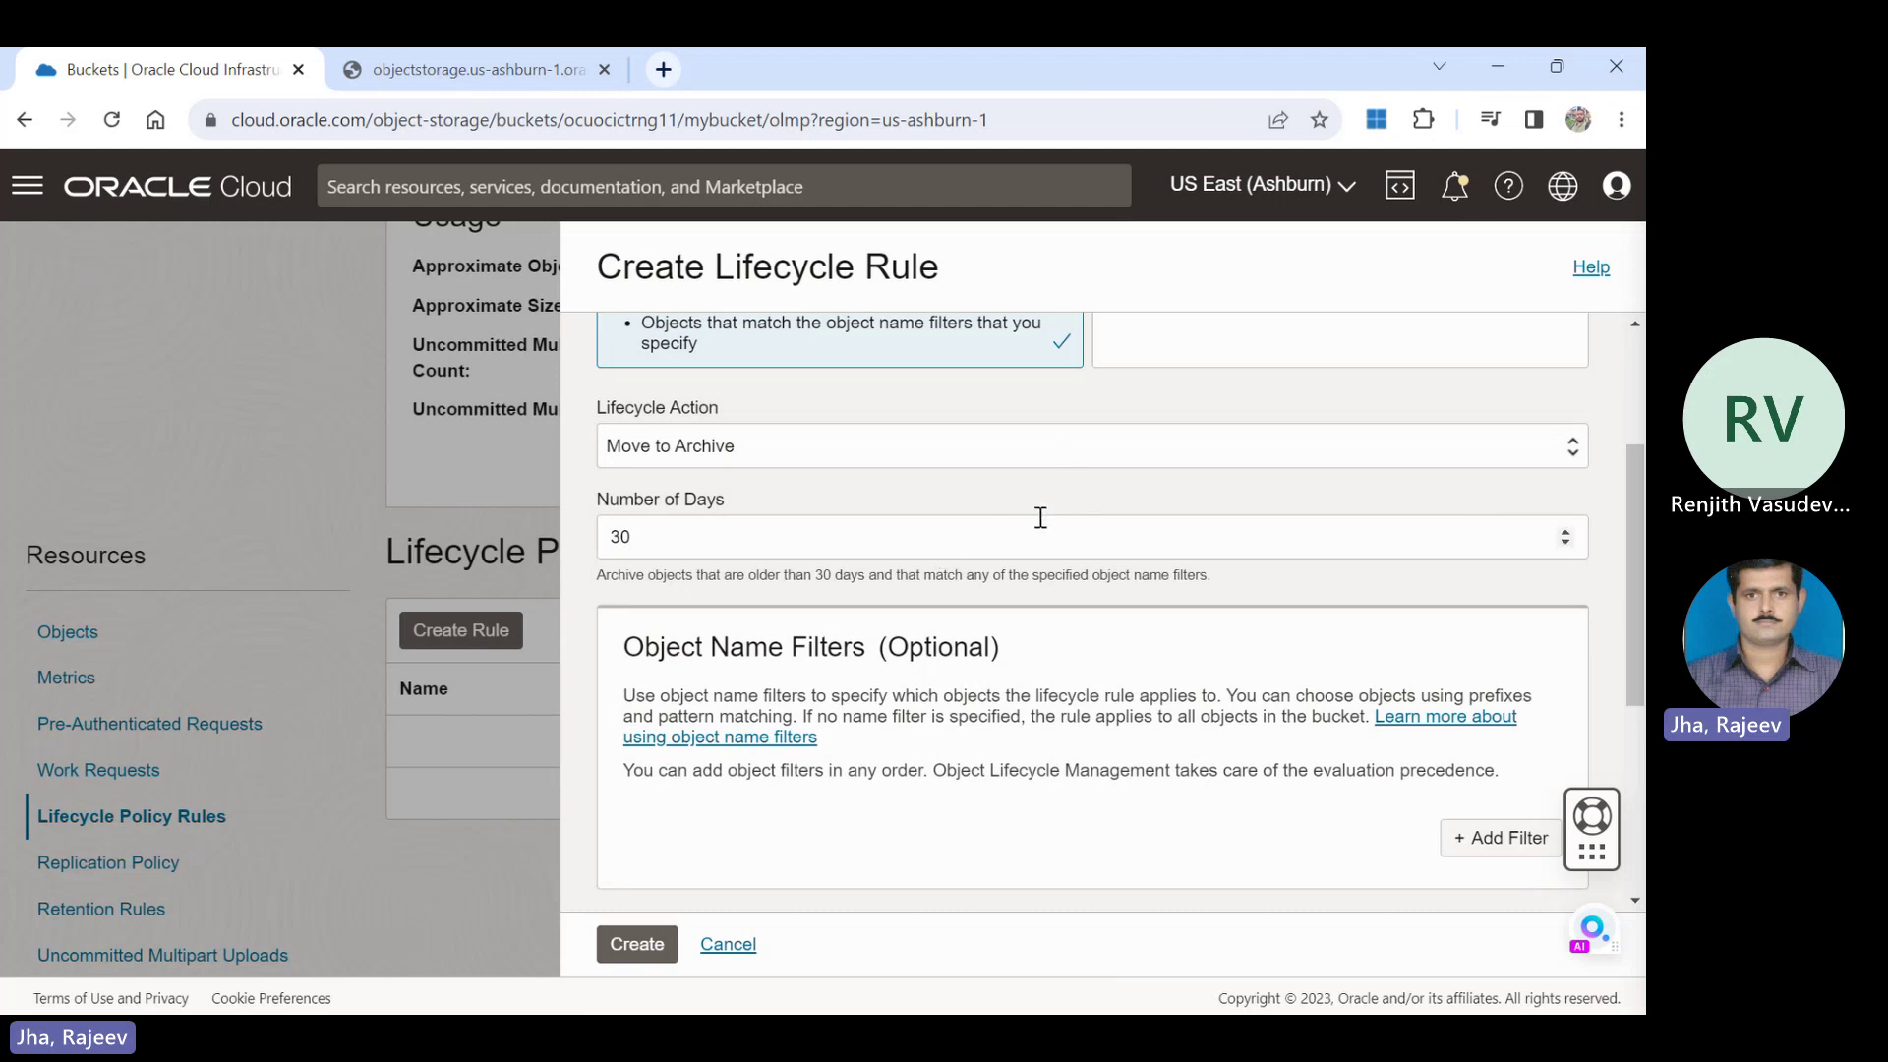
drag(1643, 639, 1643, 384)
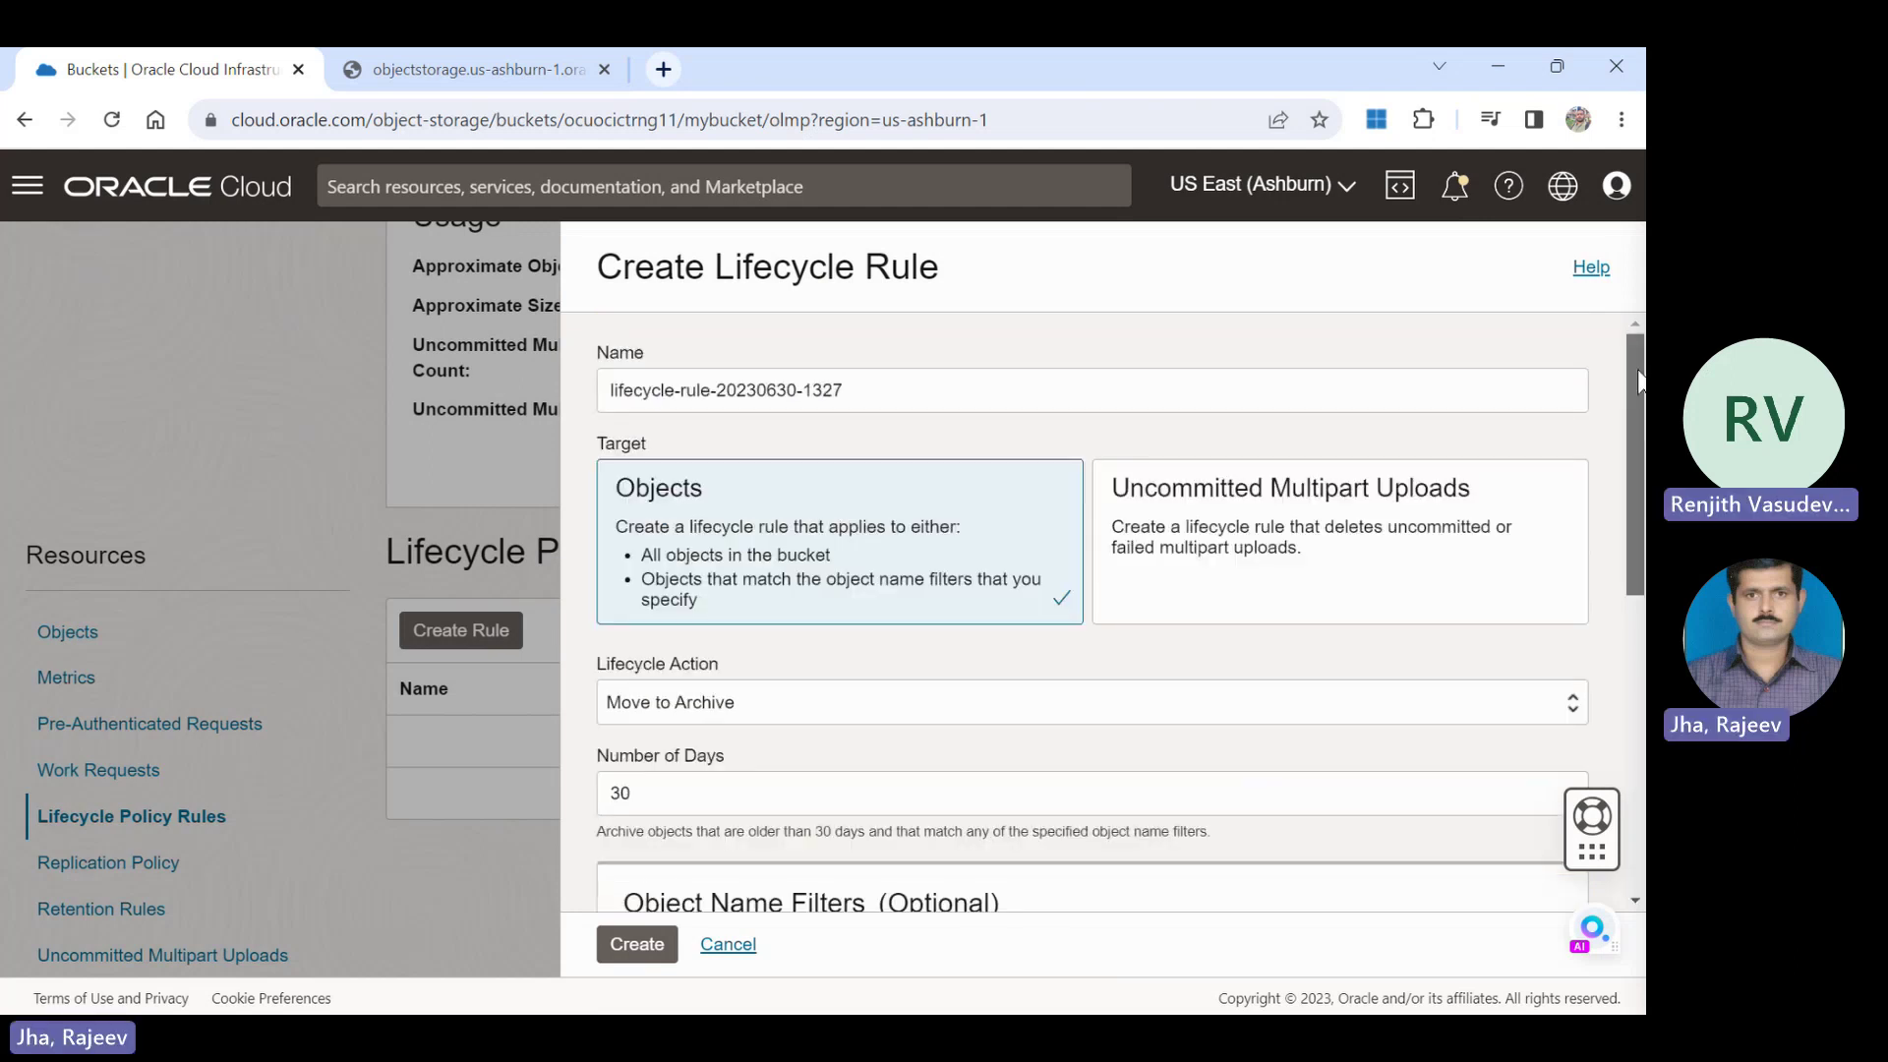
click(934, 393)
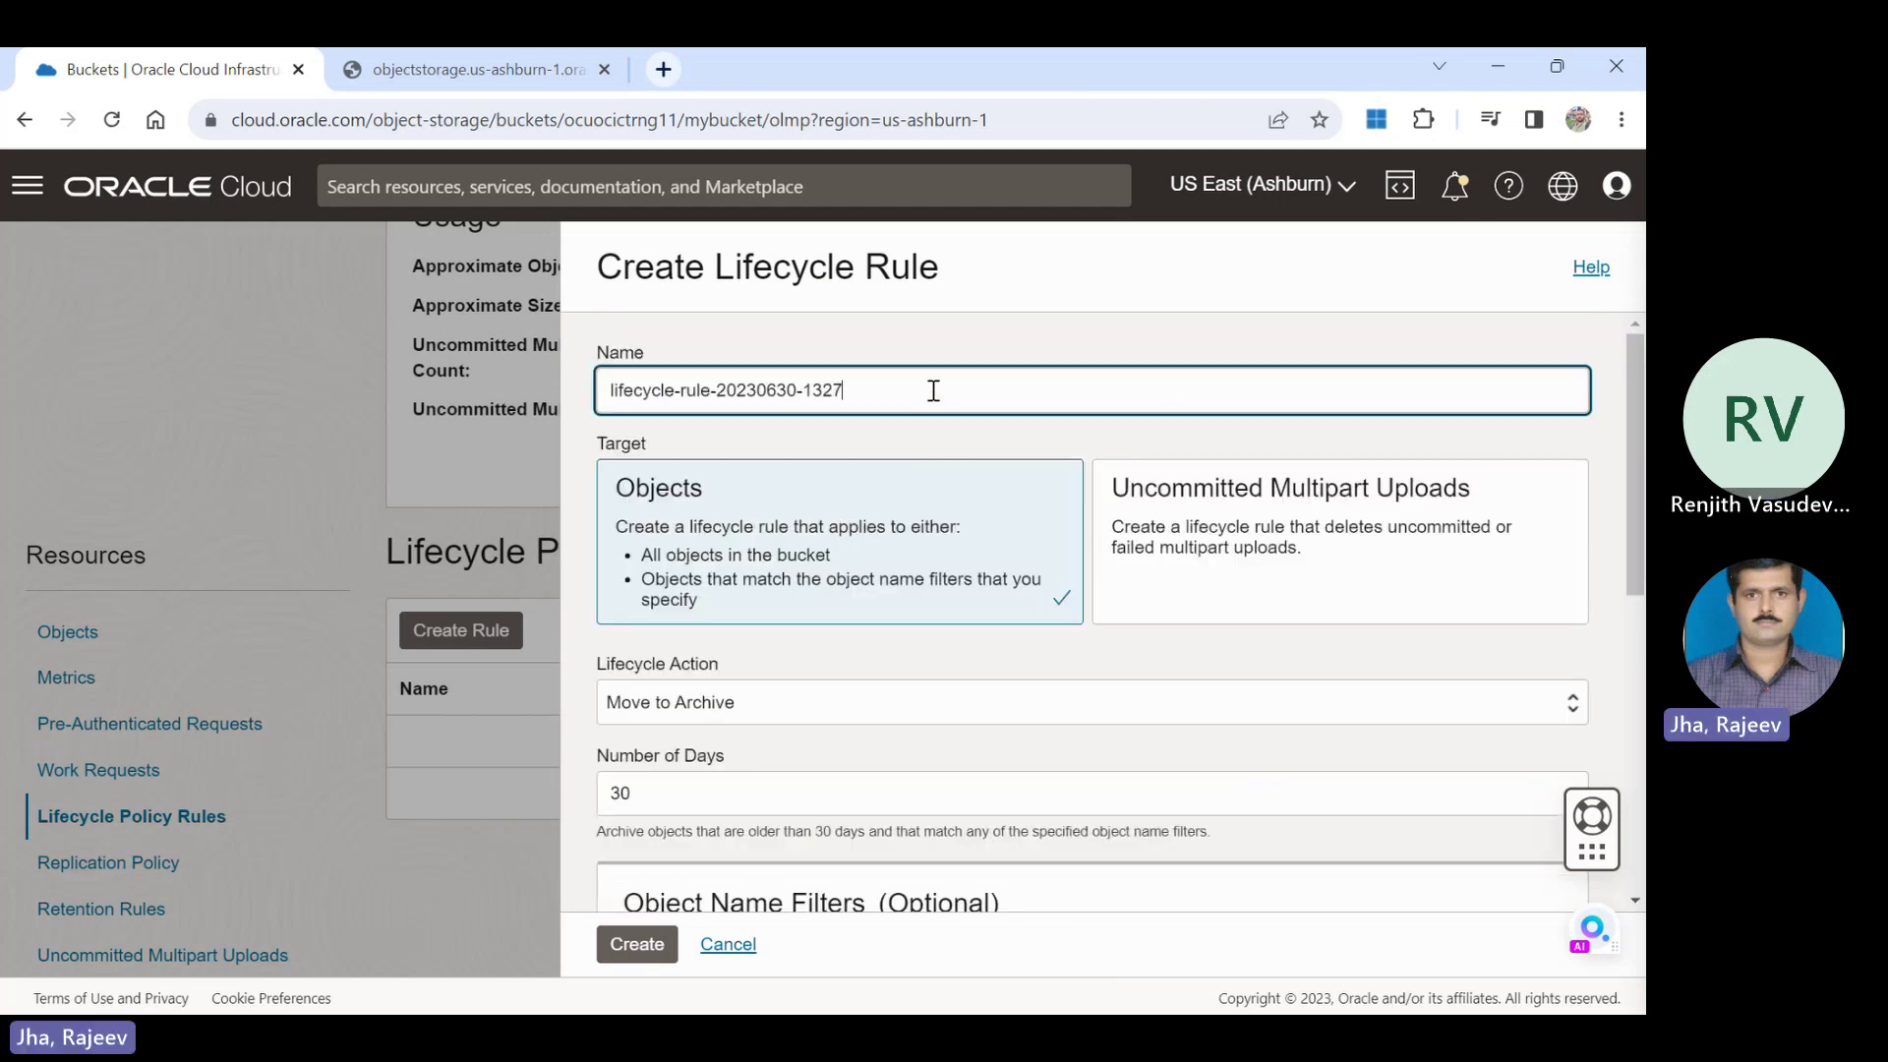
key(ctrl+a)
text(Rul)
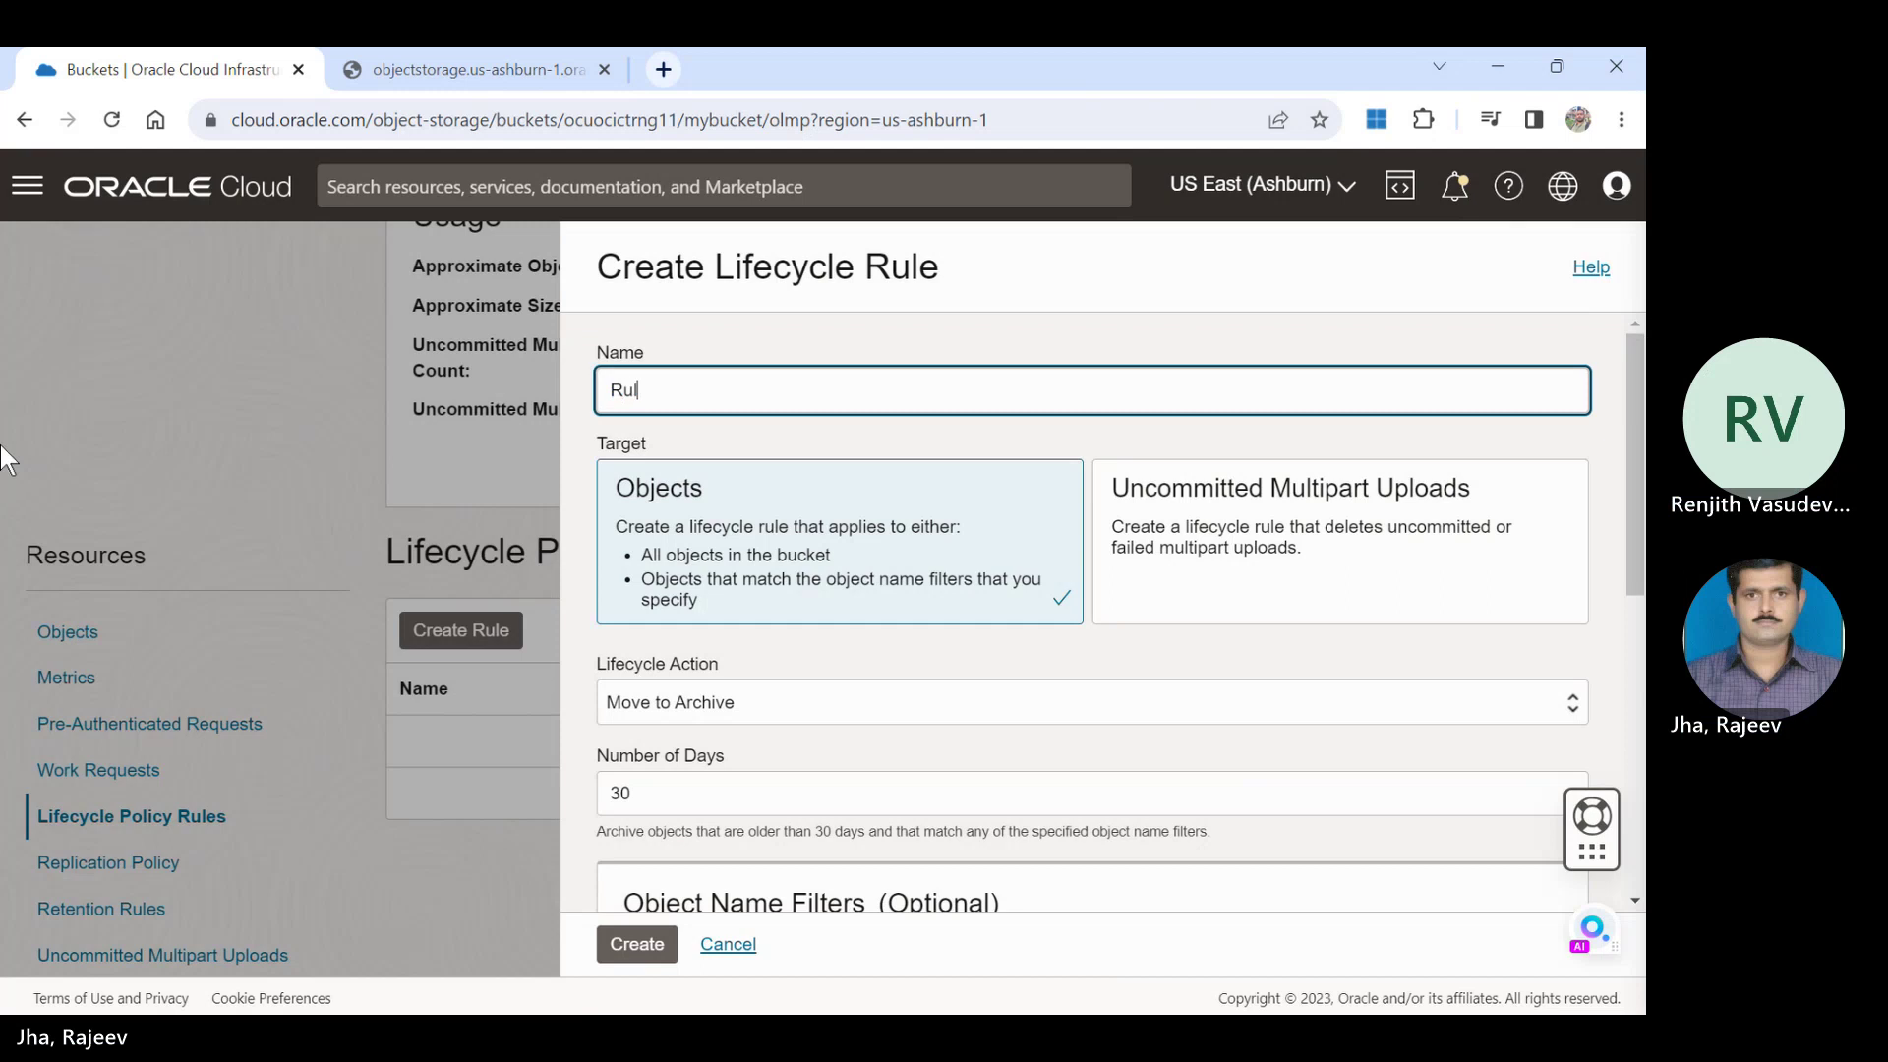
text(e)
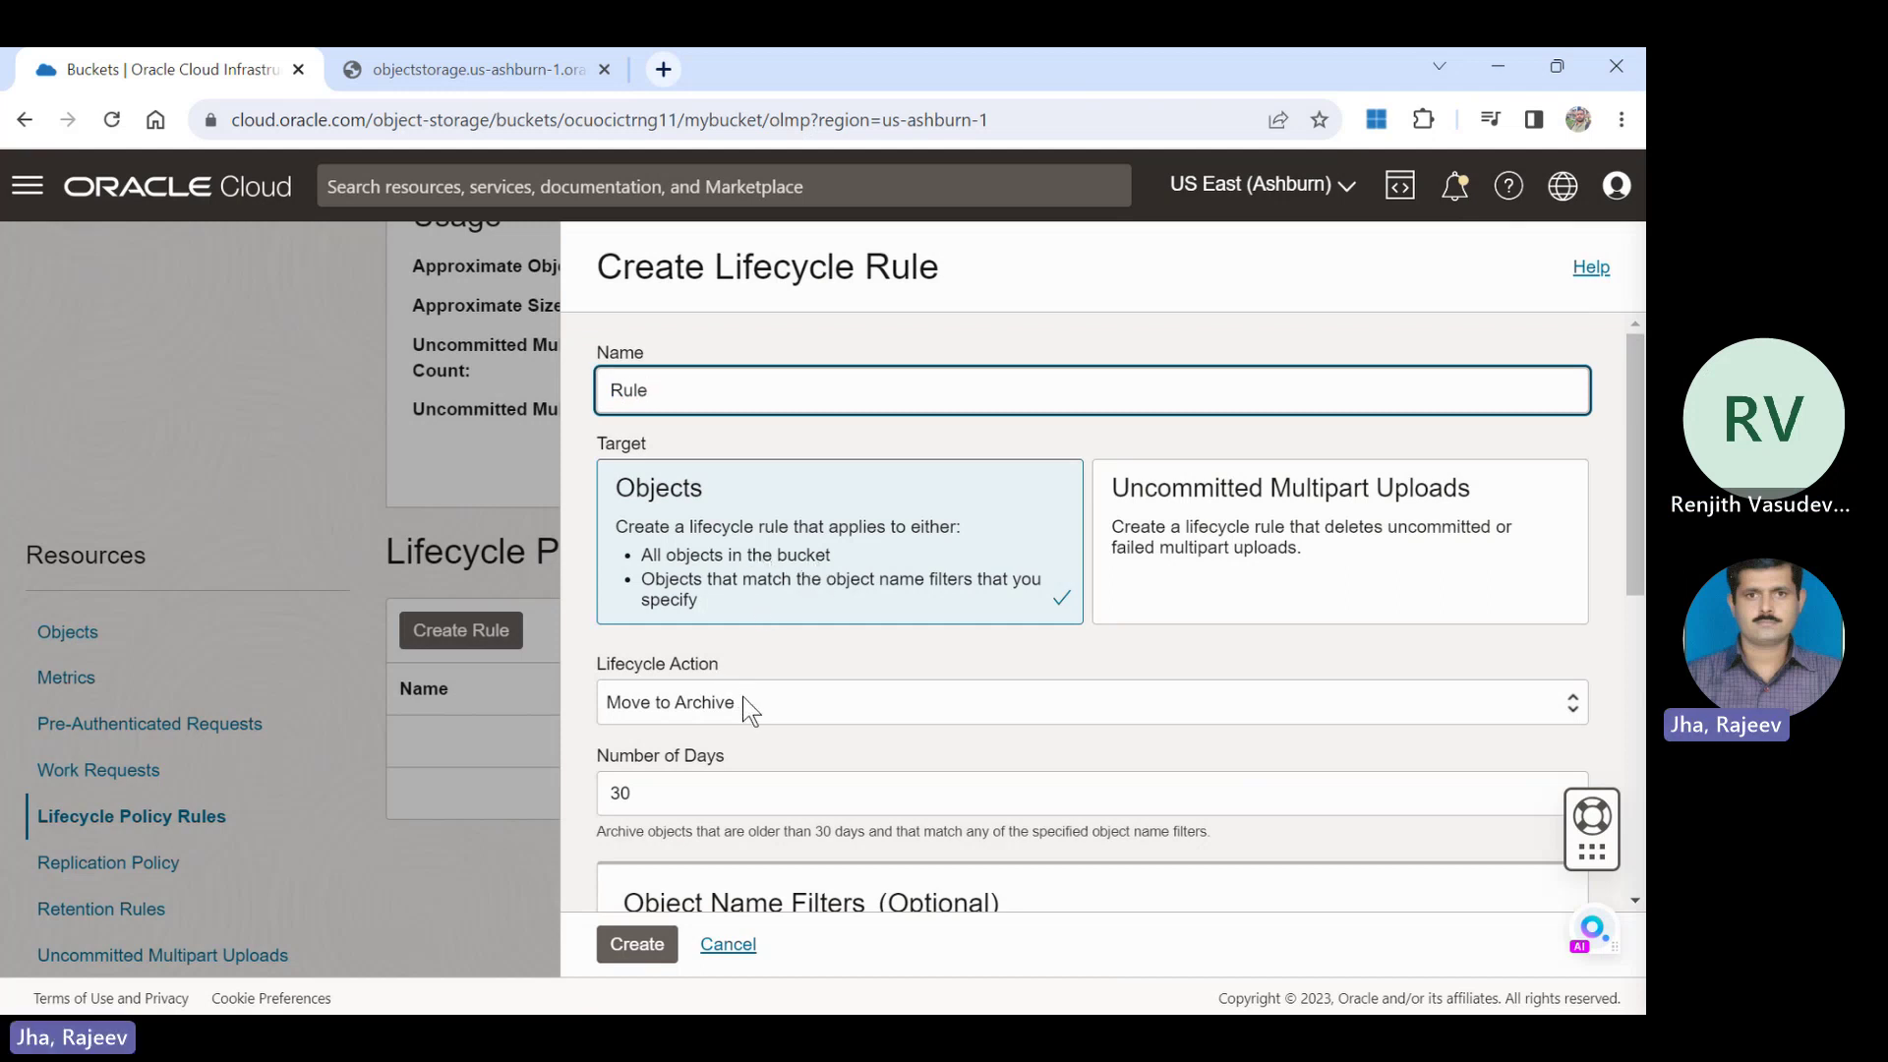
click(729, 793)
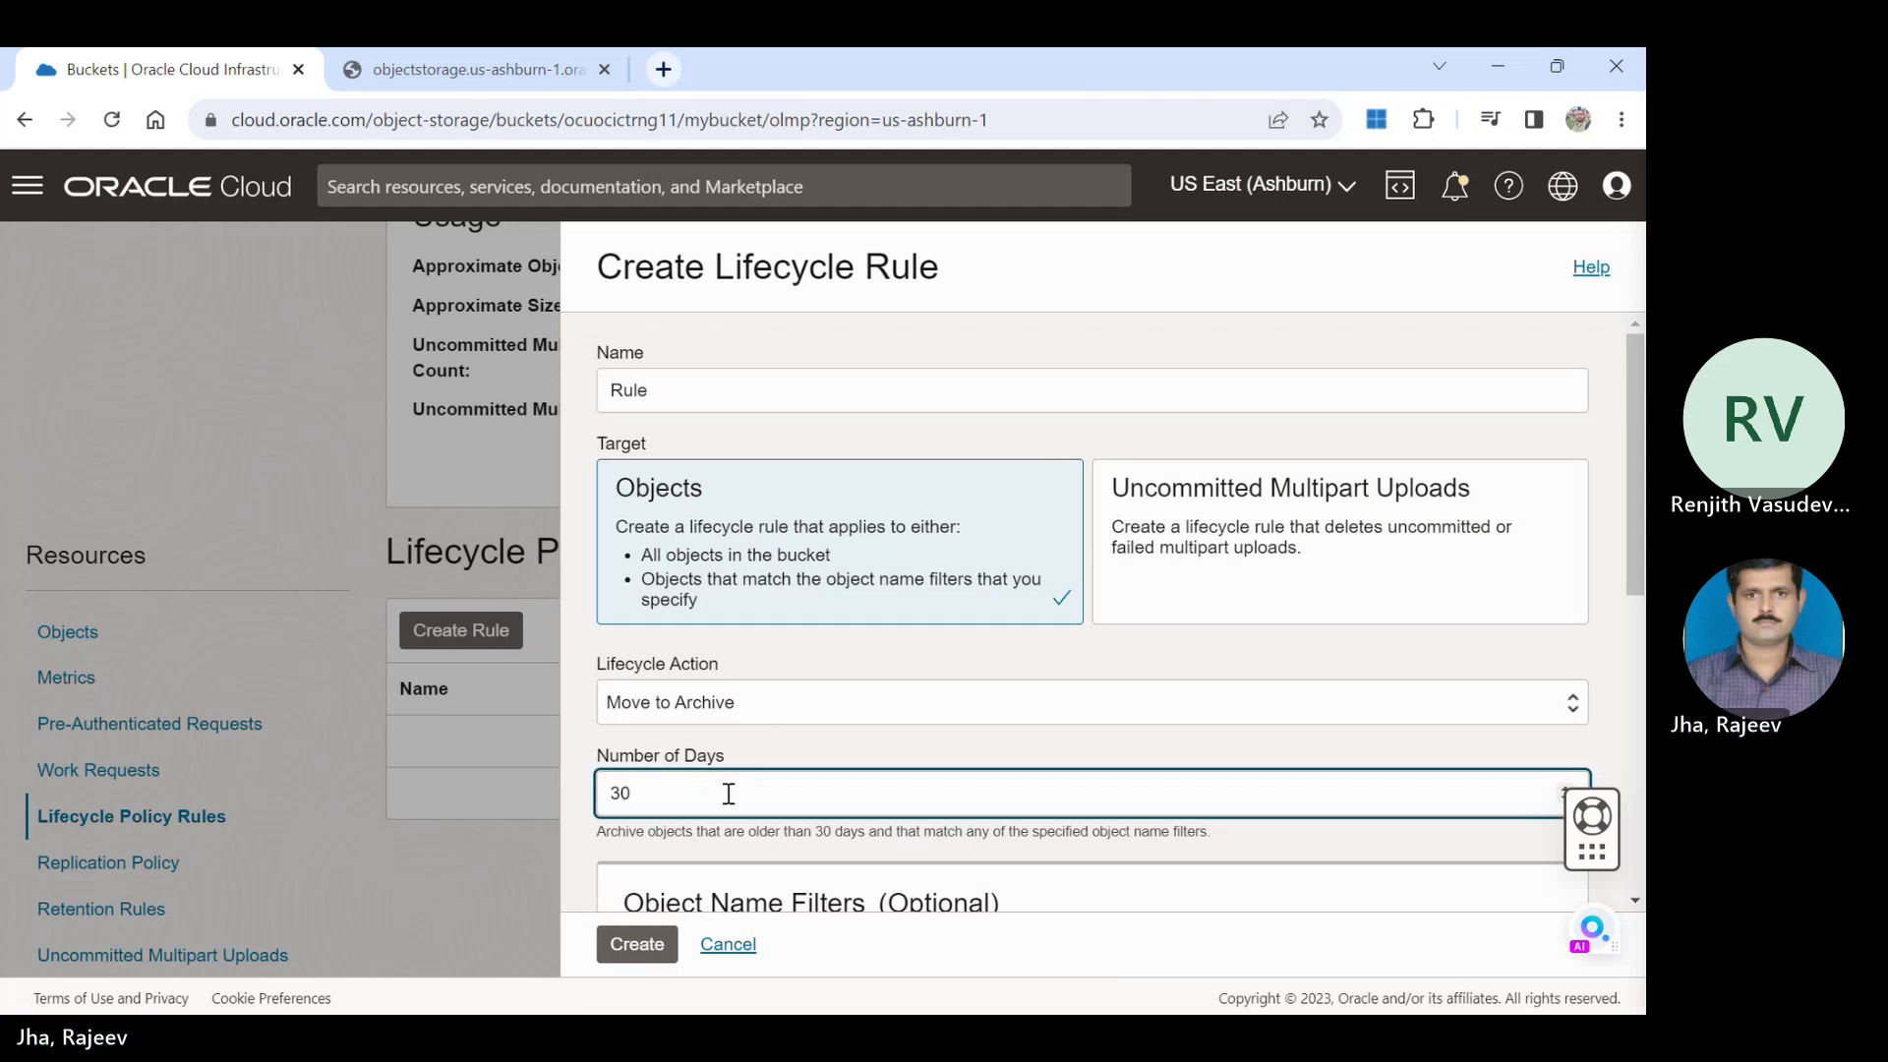
double_click(729, 793)
text(7)
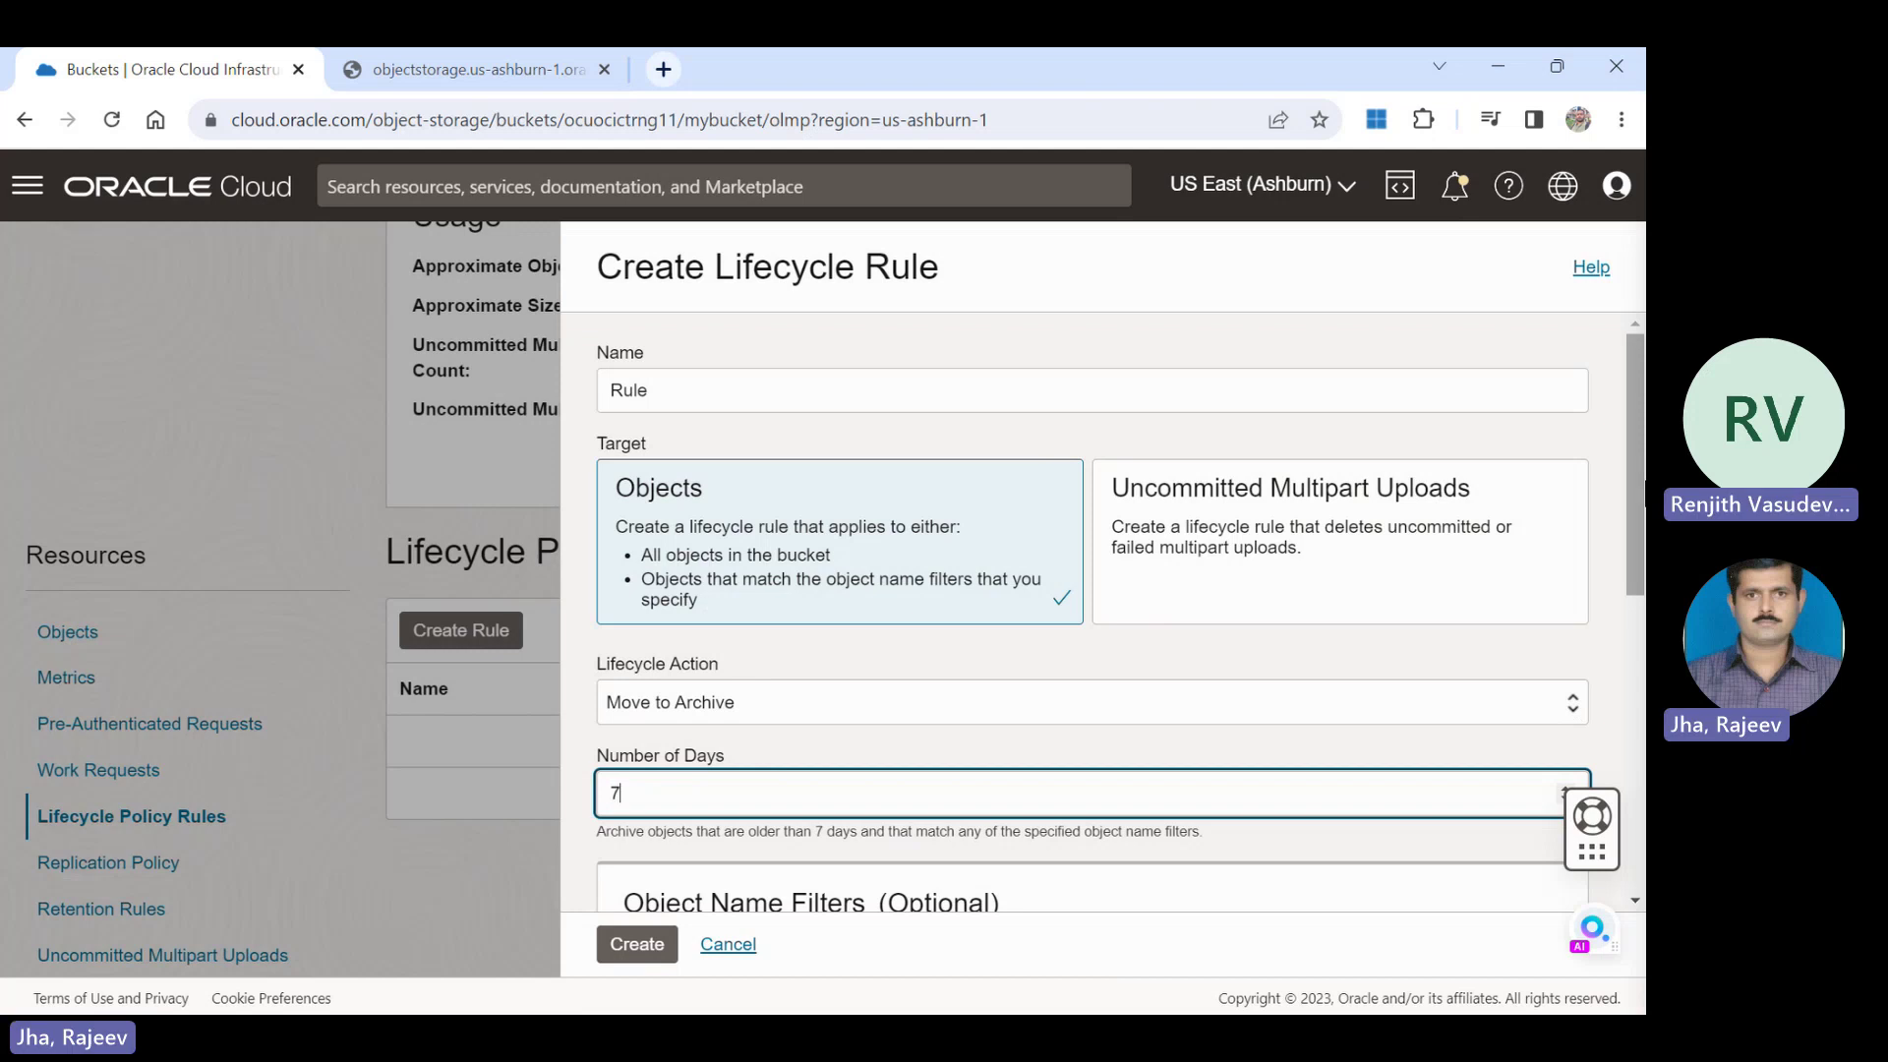
drag(1638, 467, 1597, 745)
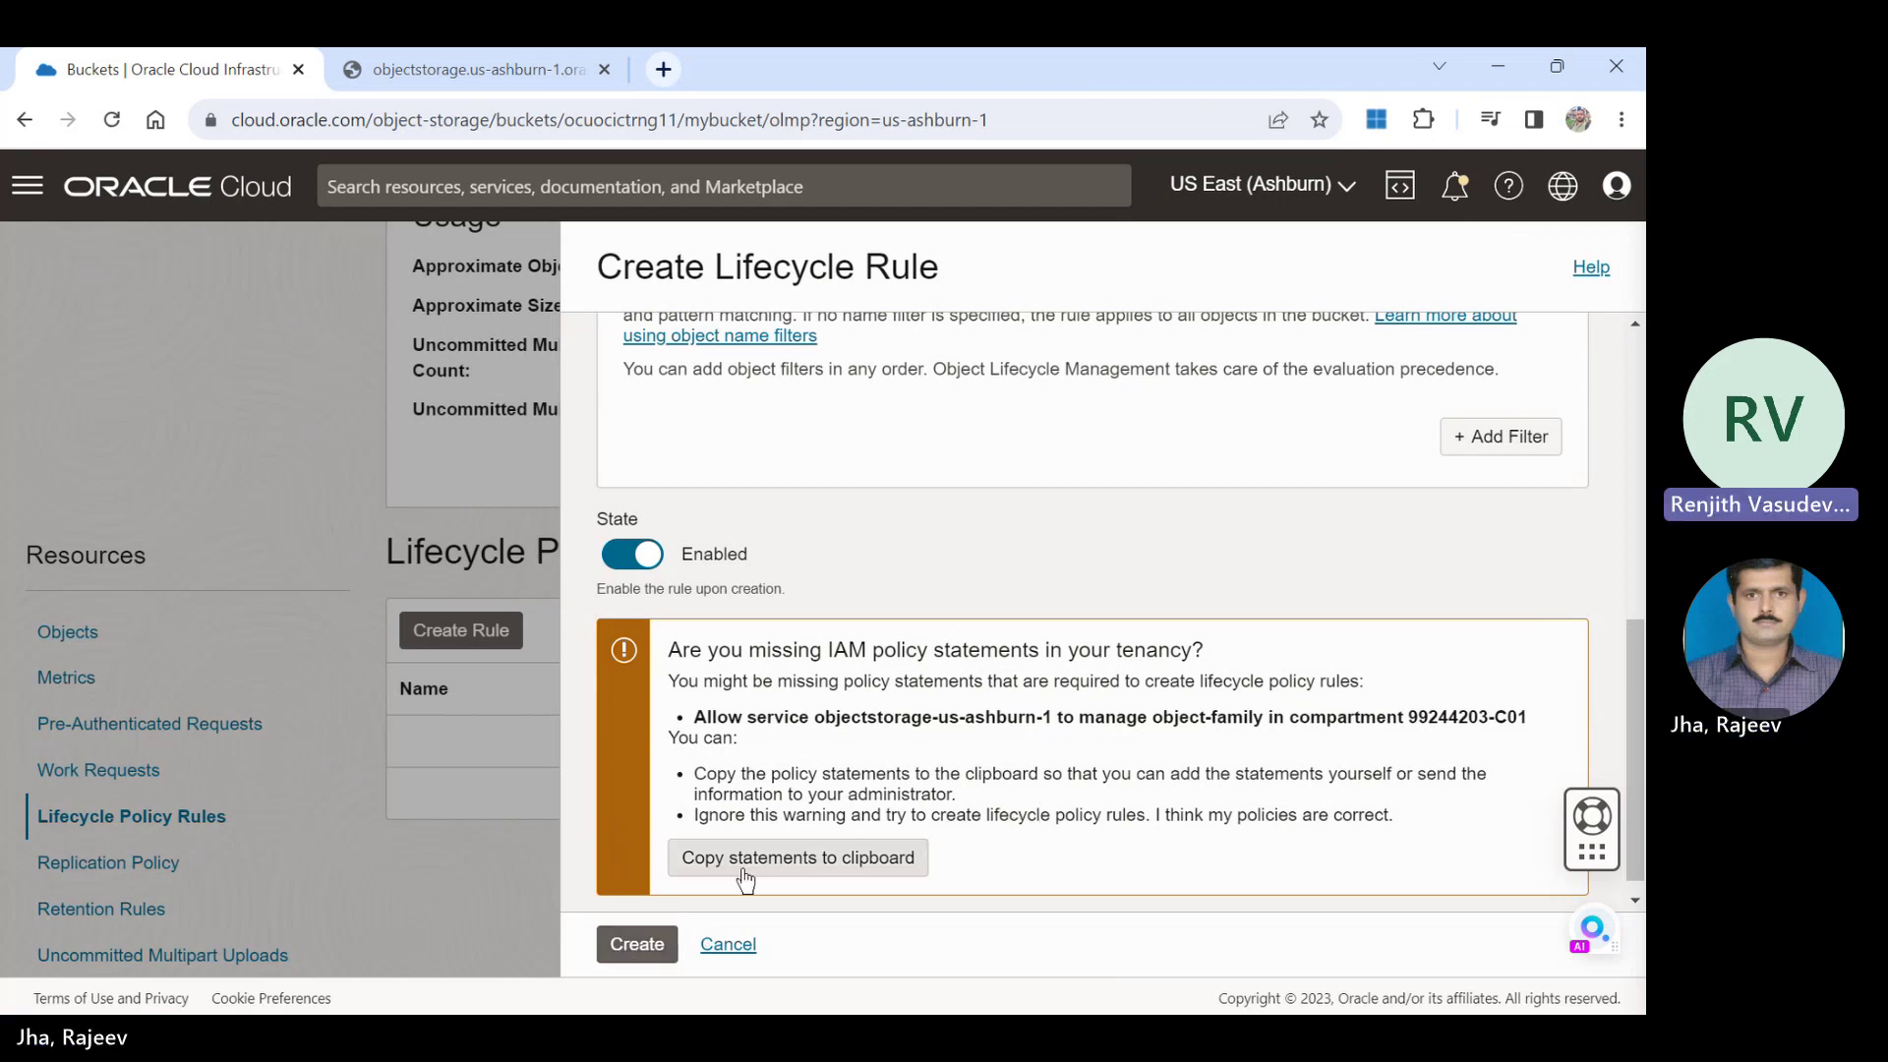
click(625, 945)
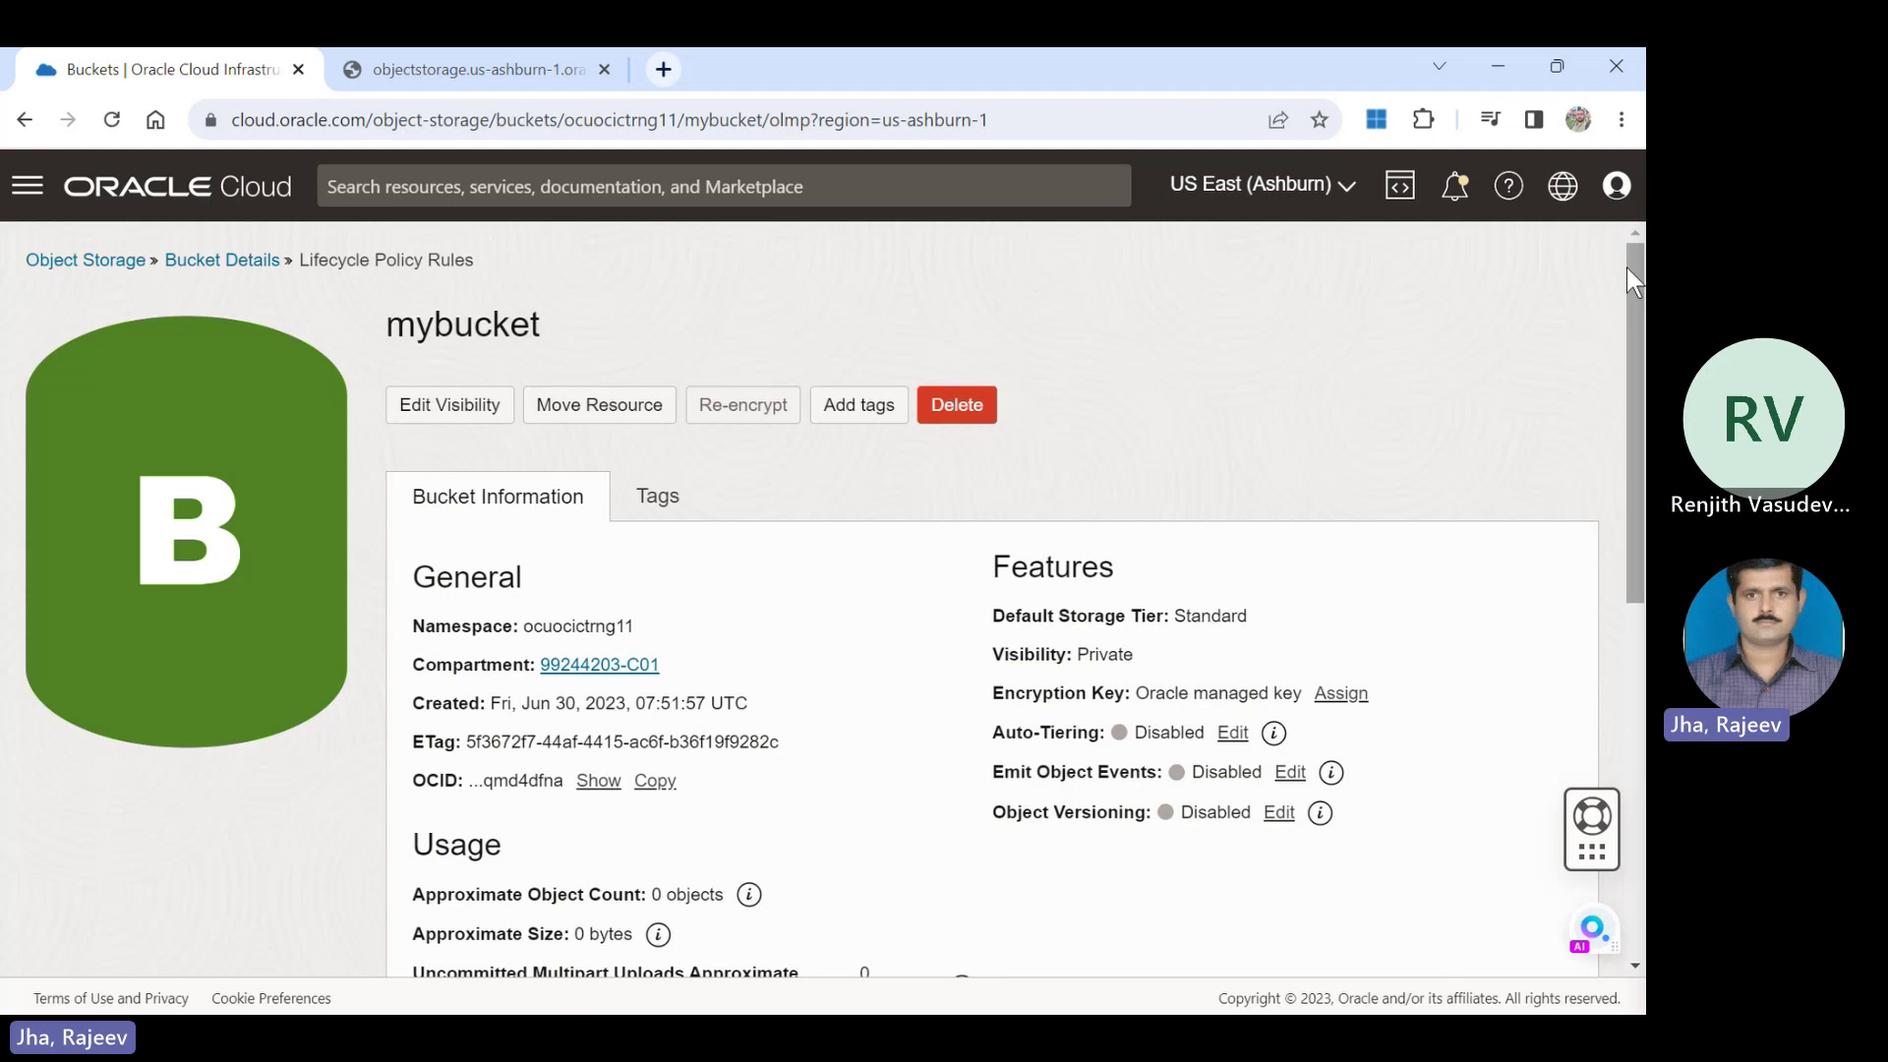
drag(1631, 270, 1608, 614)
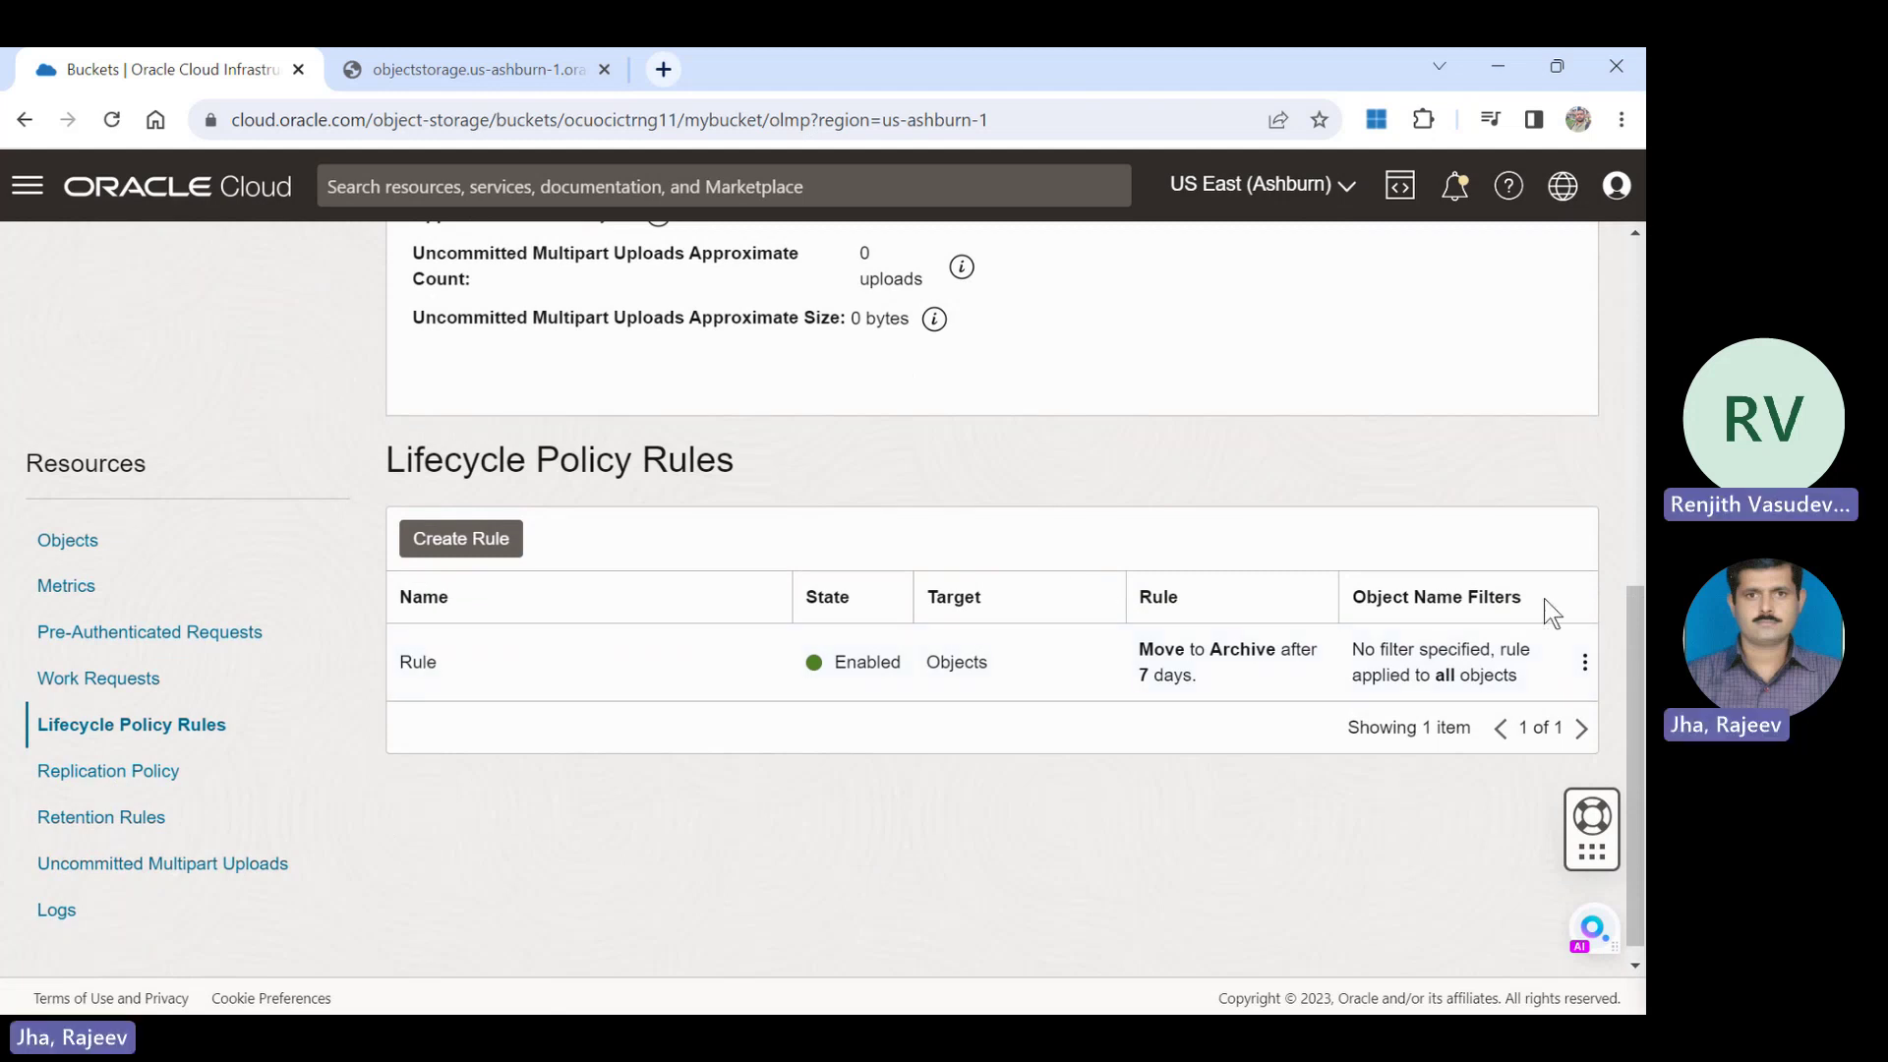
click(1585, 663)
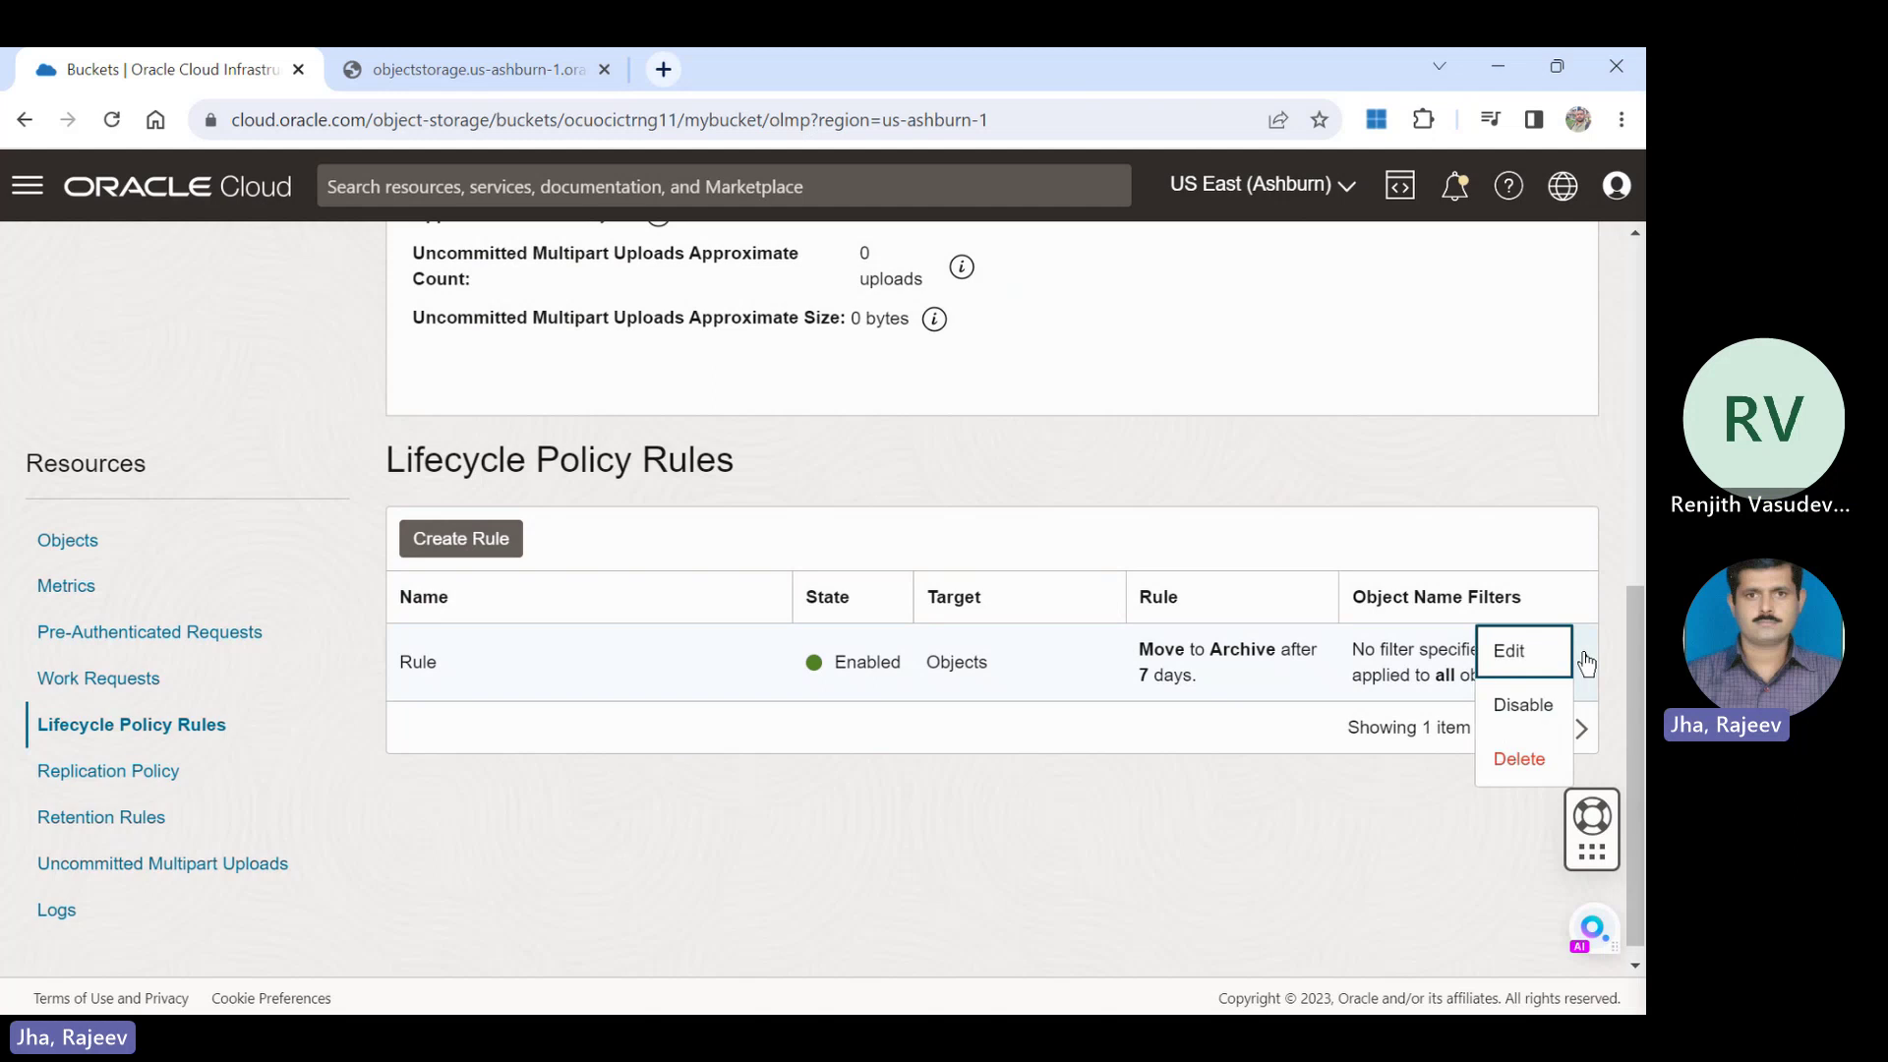
click(1546, 657)
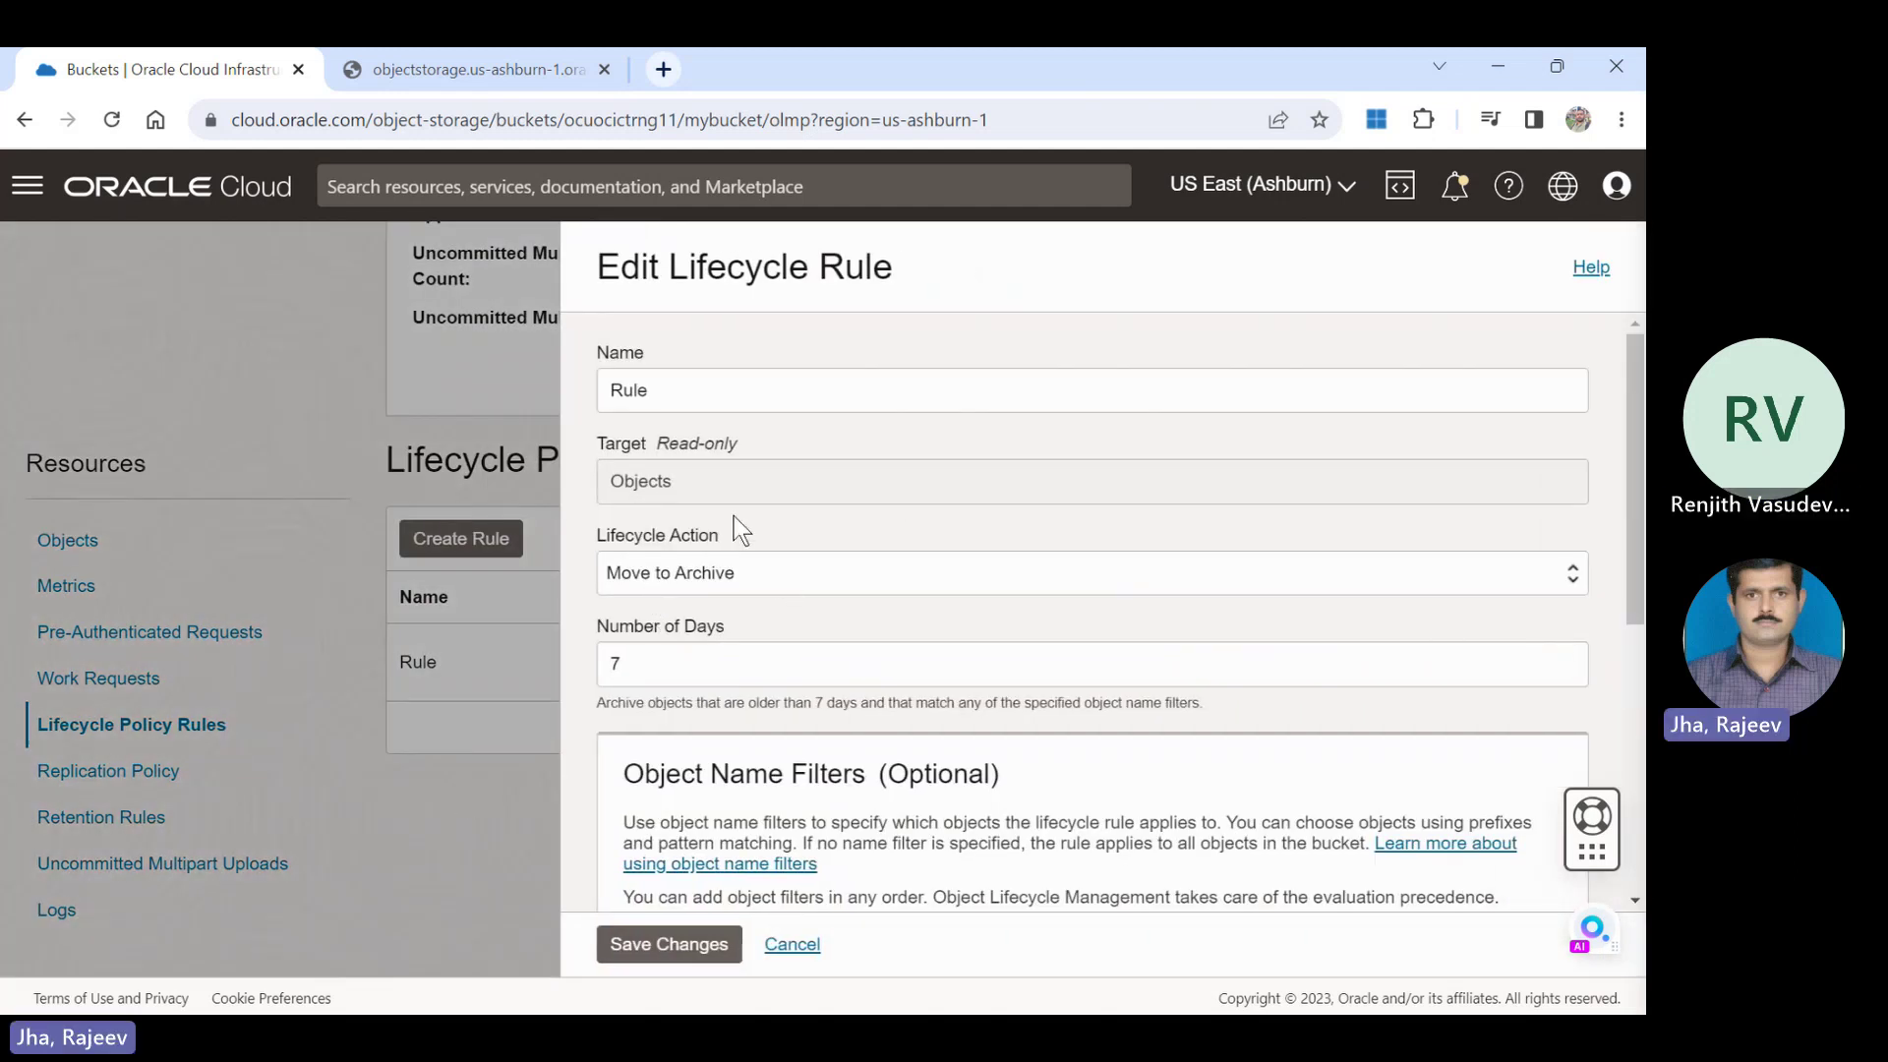
double_click(700, 382)
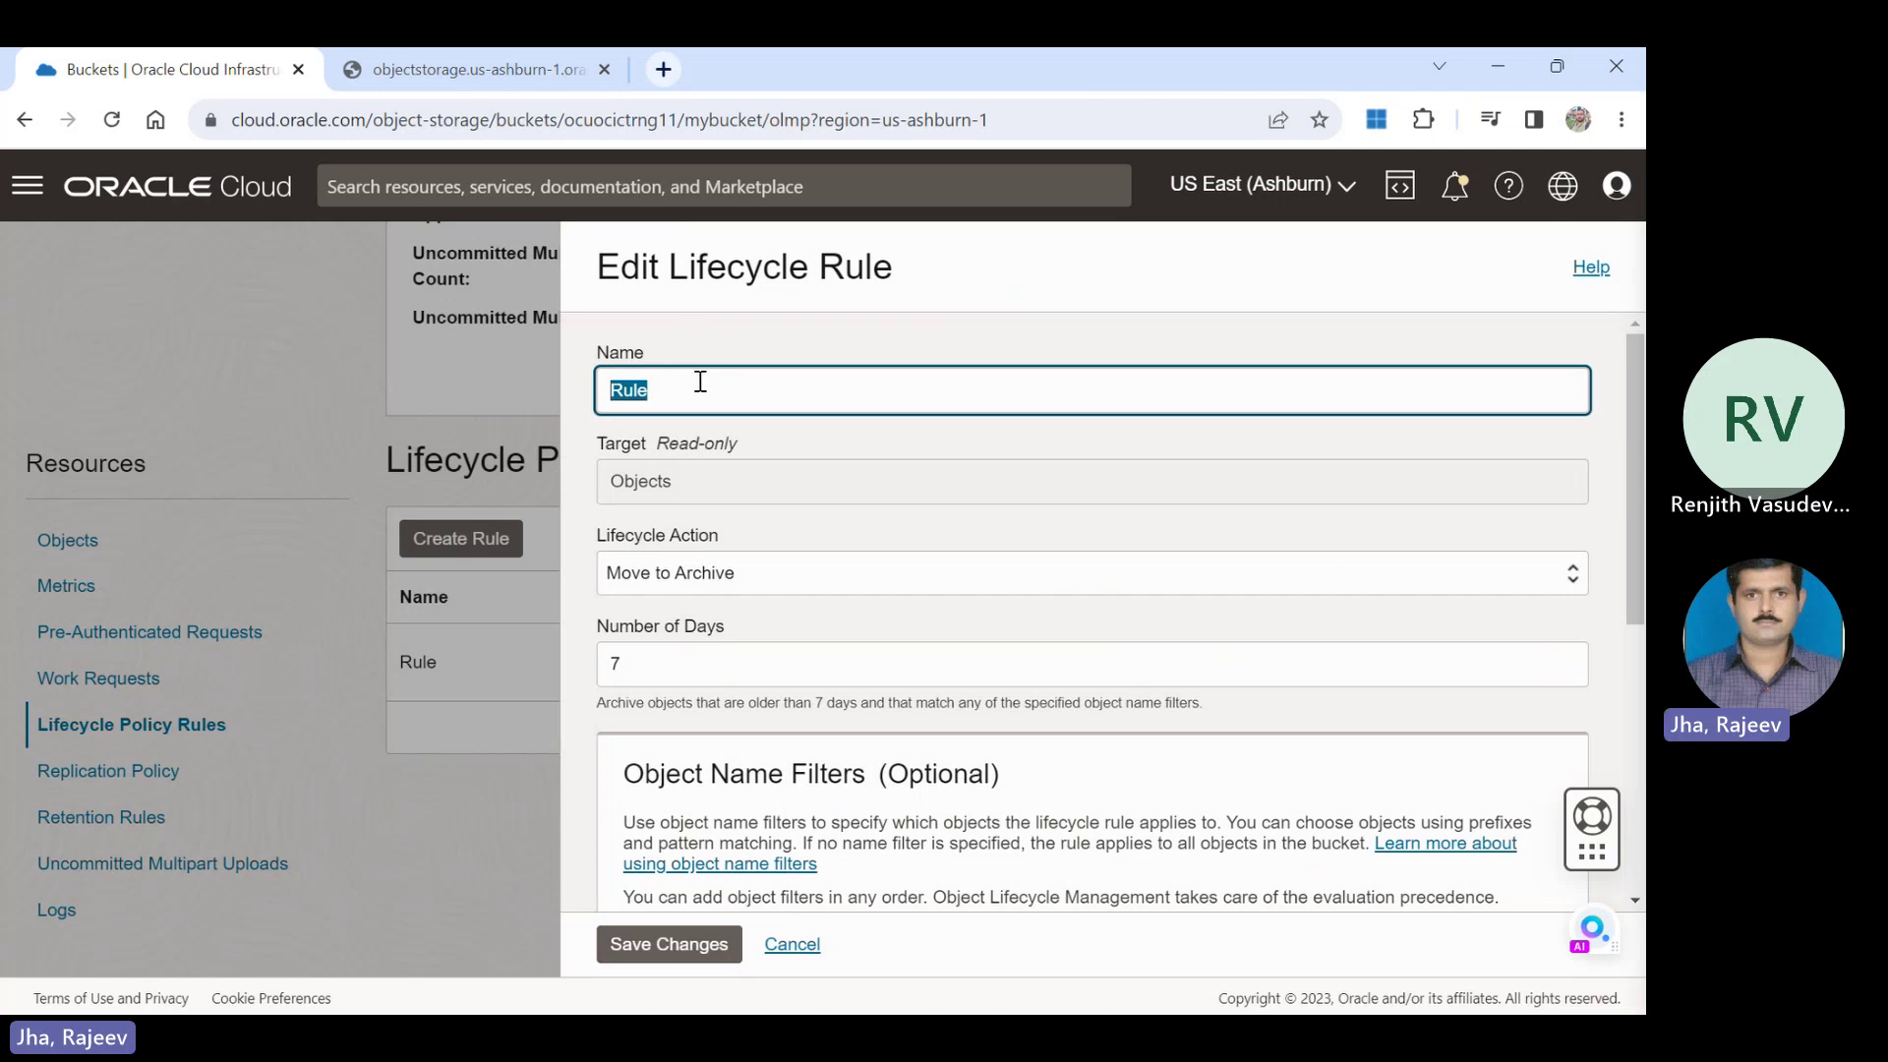
click(701, 382)
text(1)
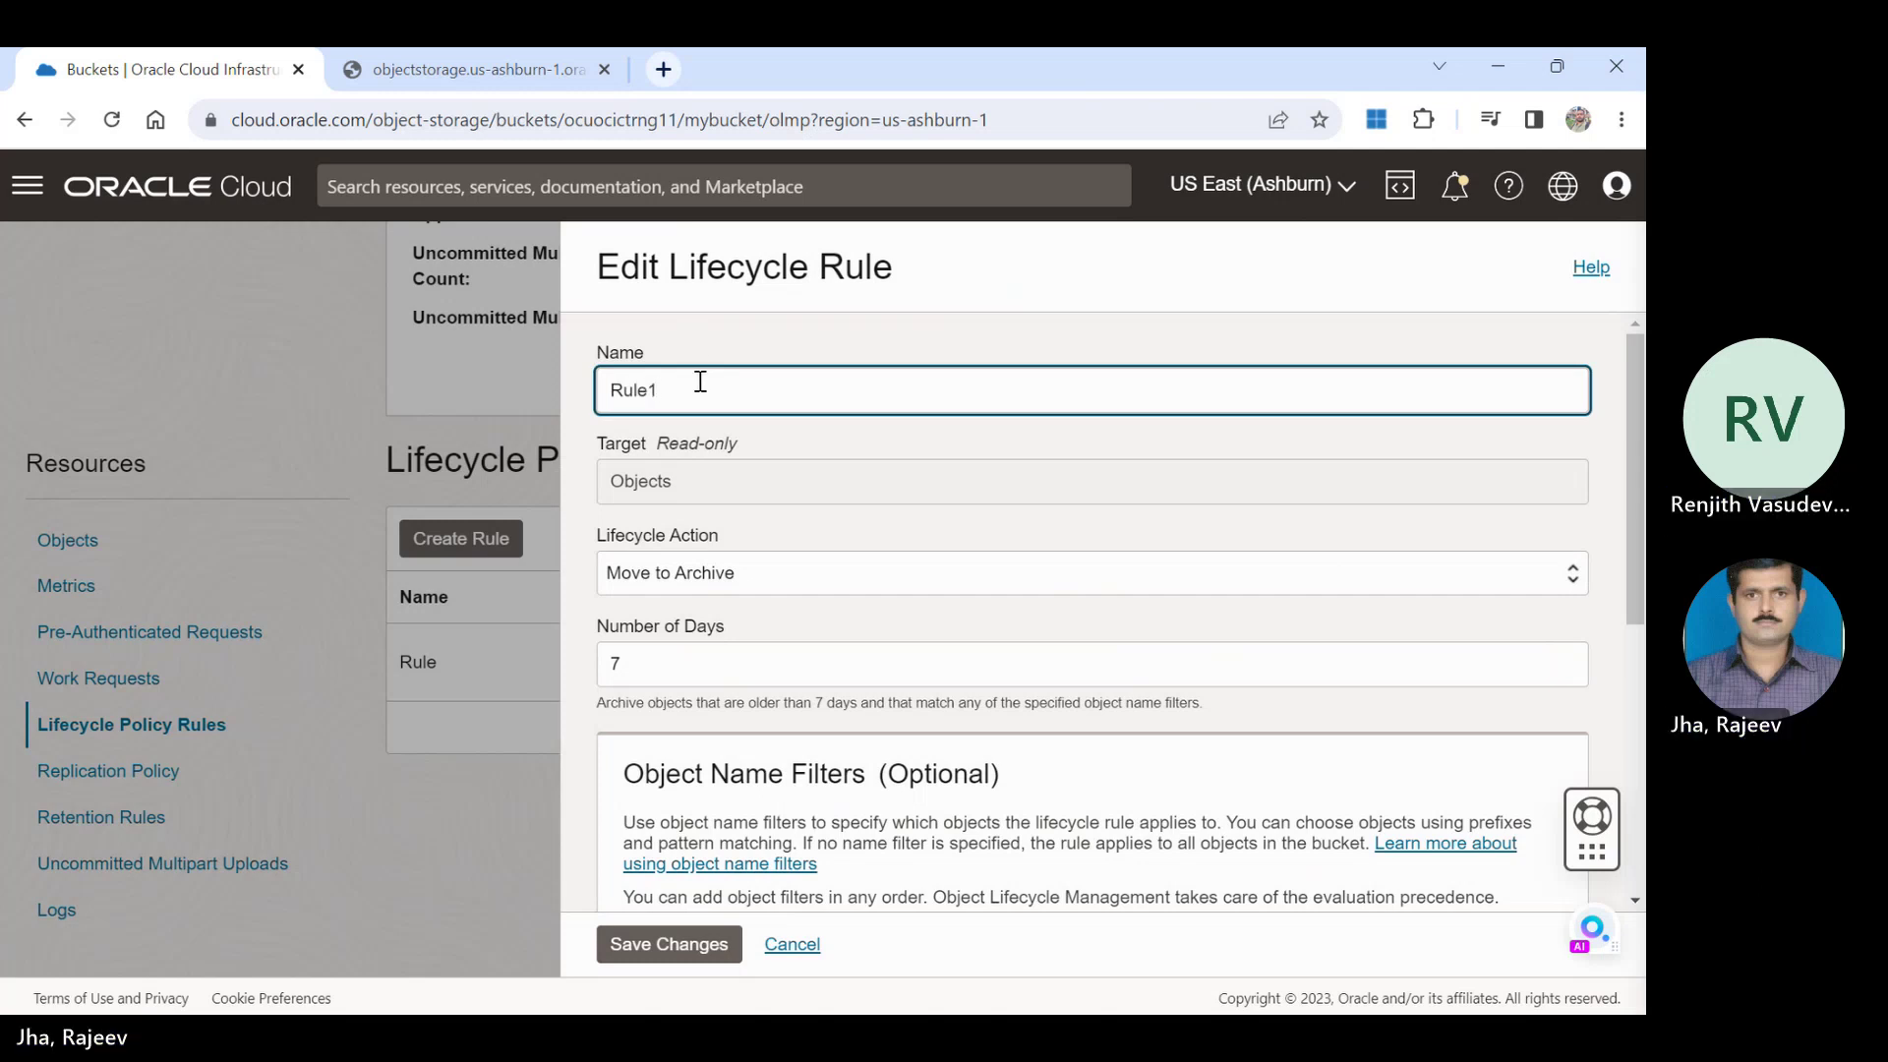
click(742, 574)
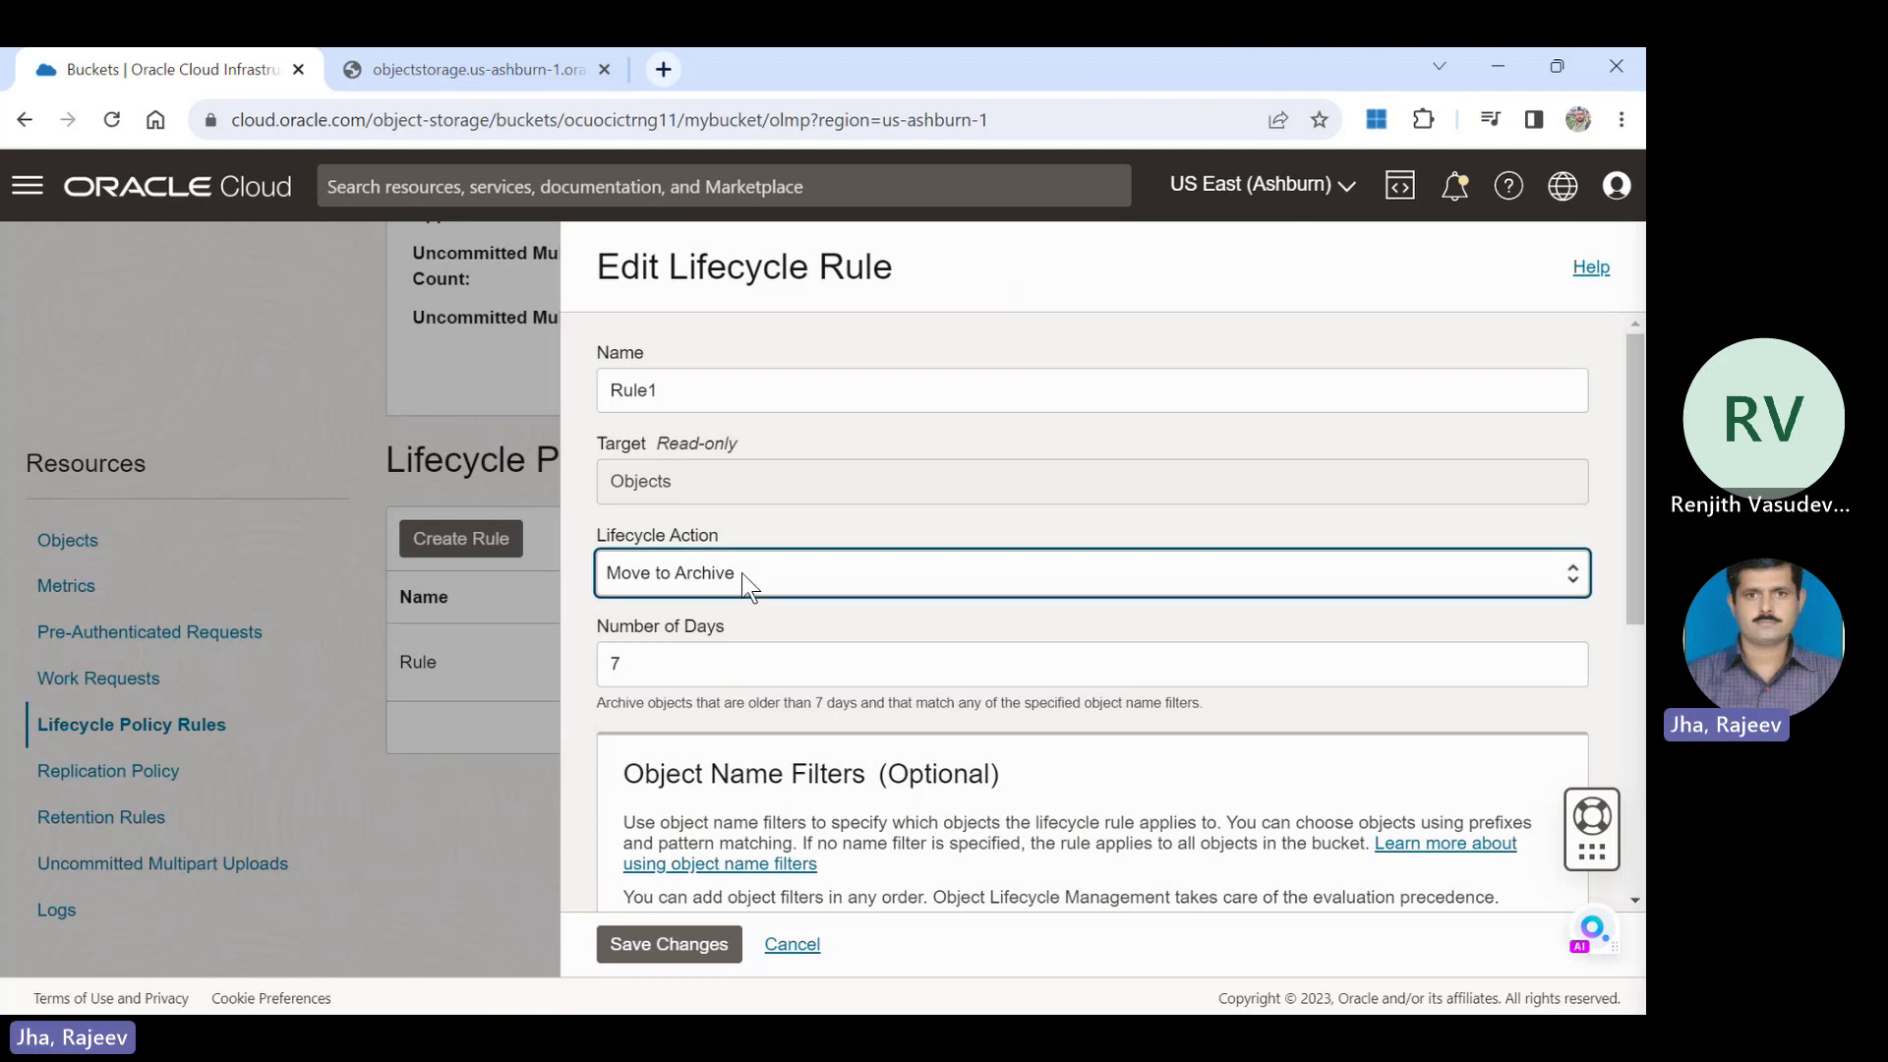
click(787, 637)
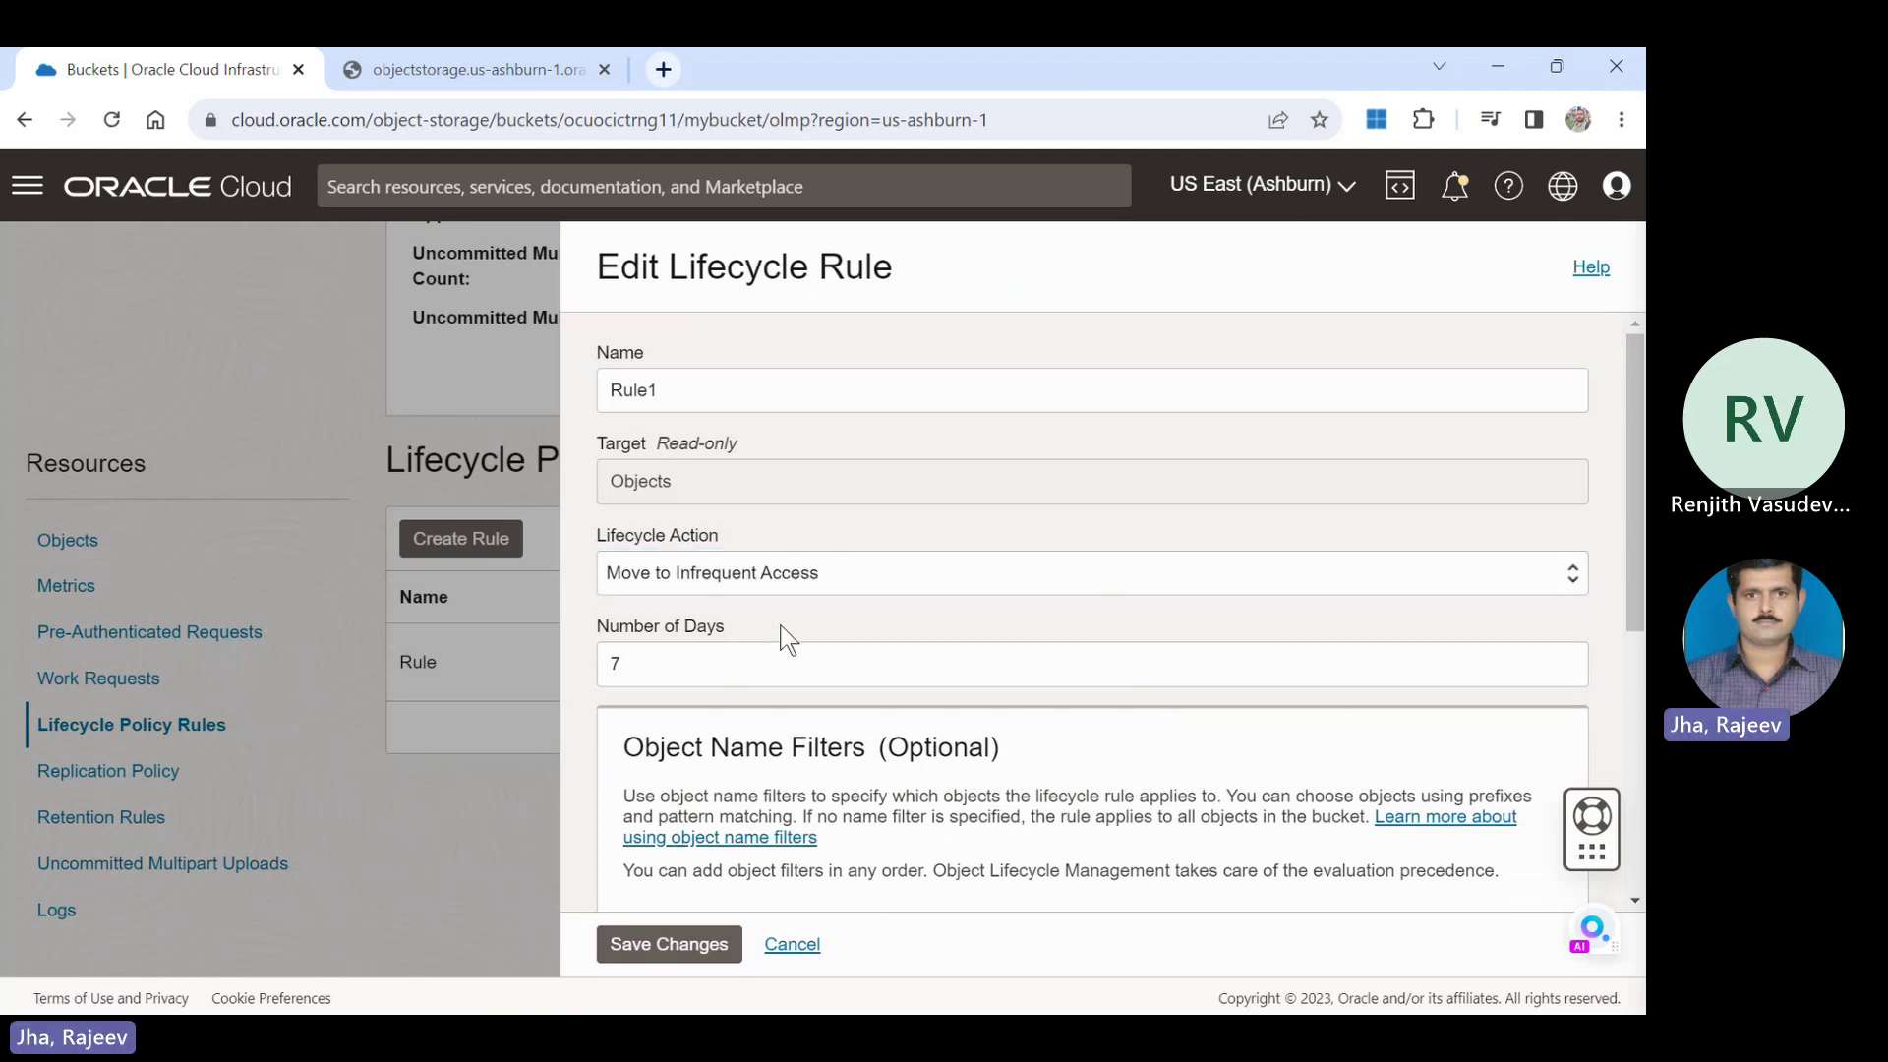
double_click(684, 389)
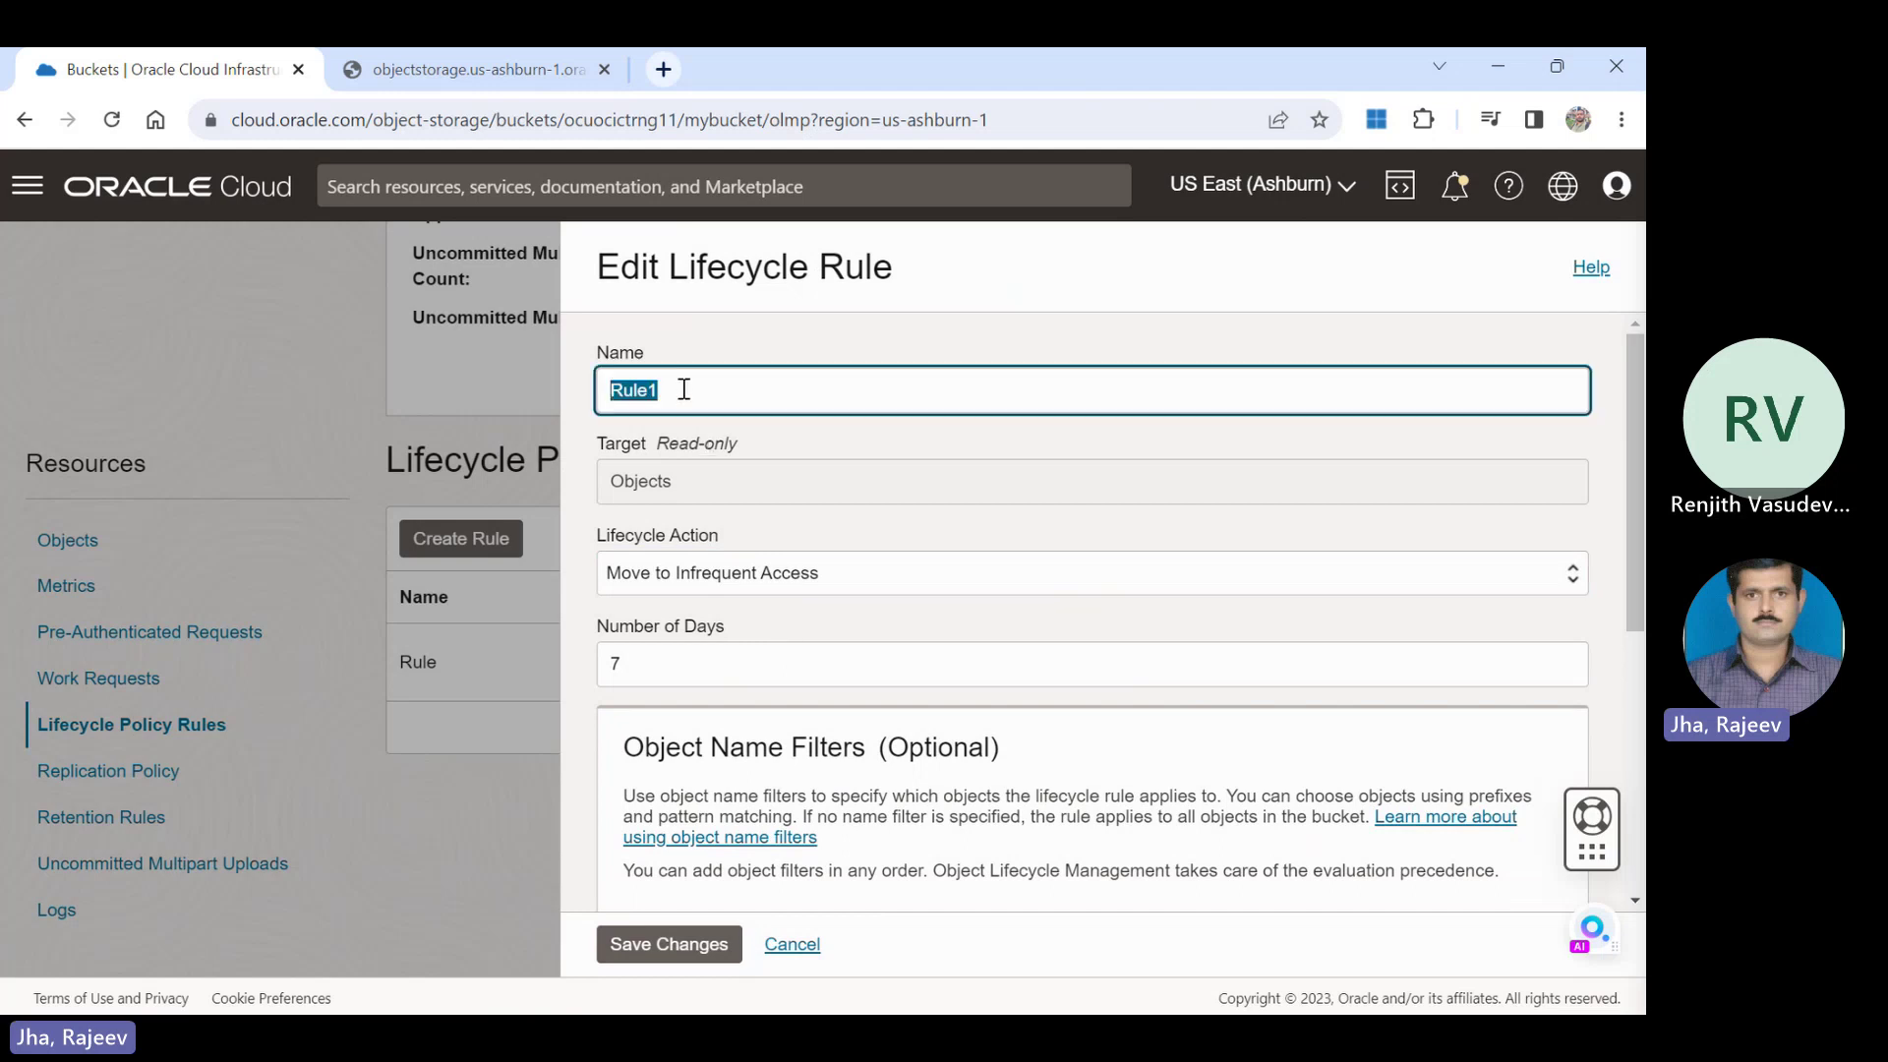
click(685, 390)
key(BackSpace)
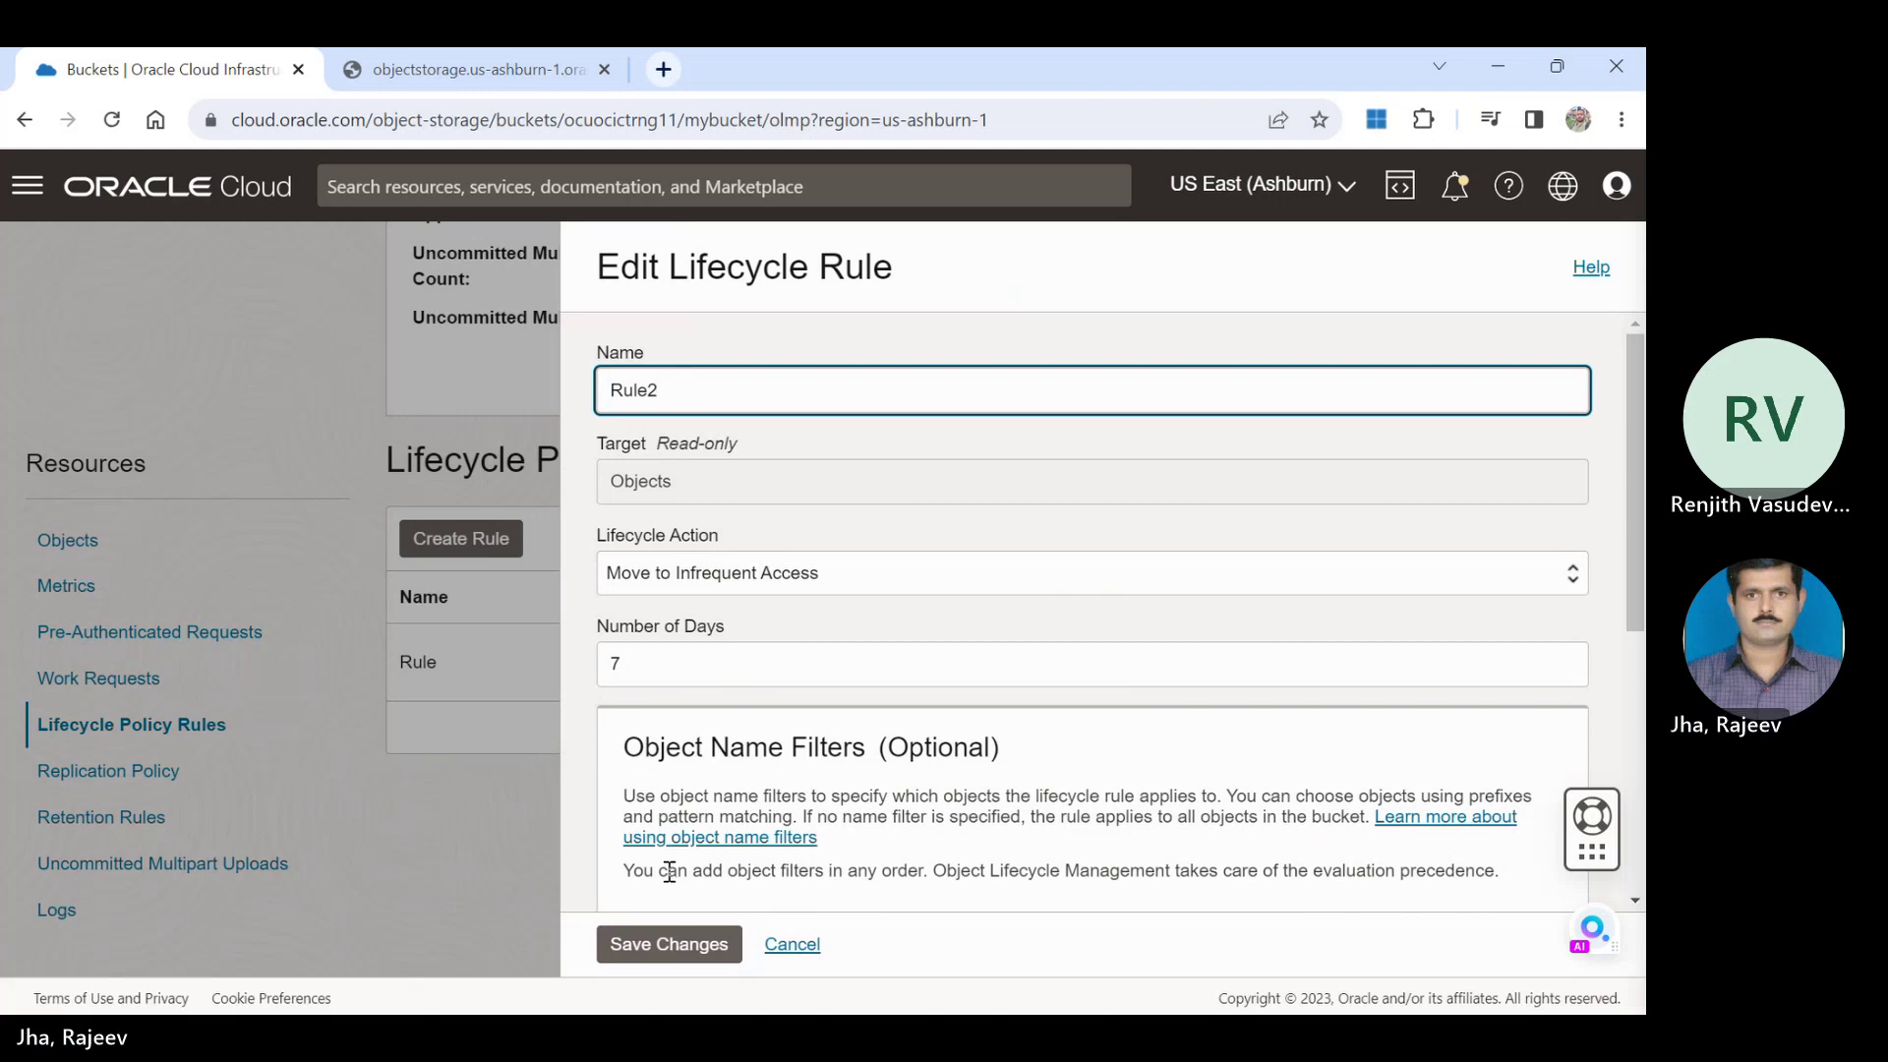
click(661, 944)
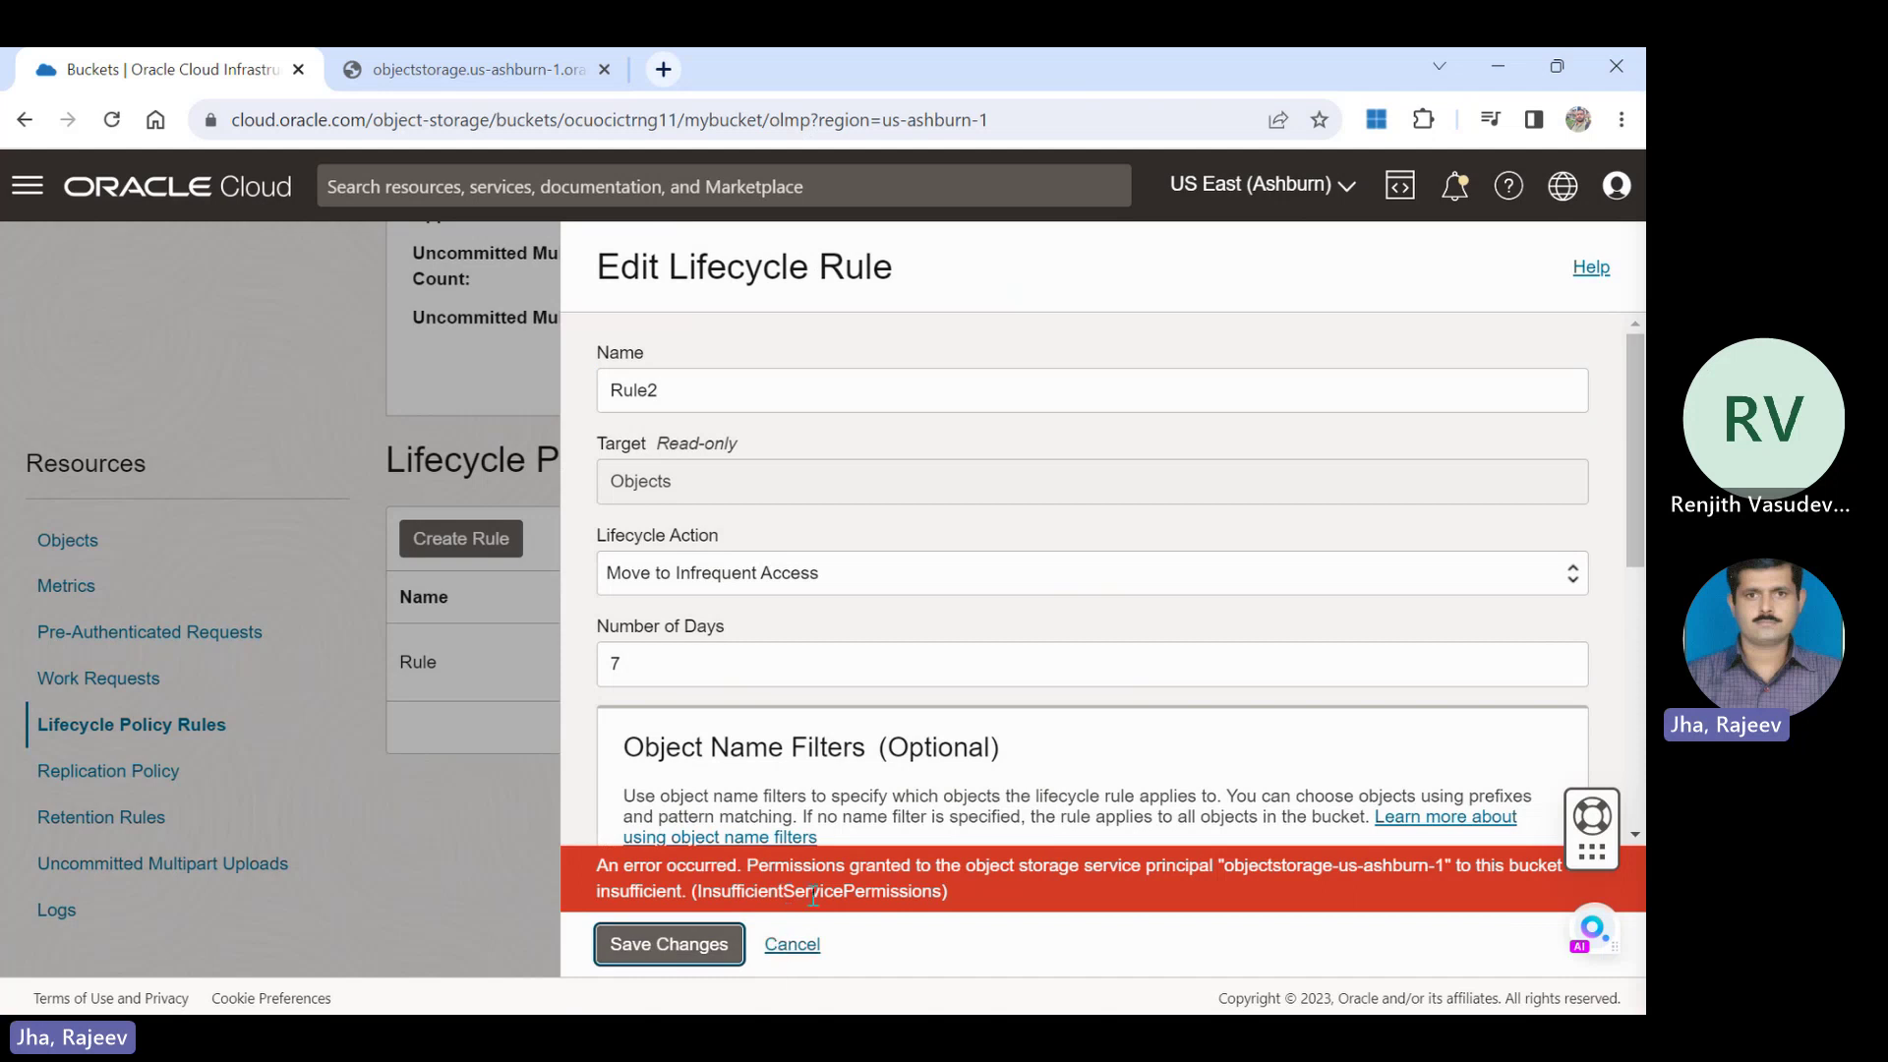
drag(816, 867, 800, 959)
click(795, 946)
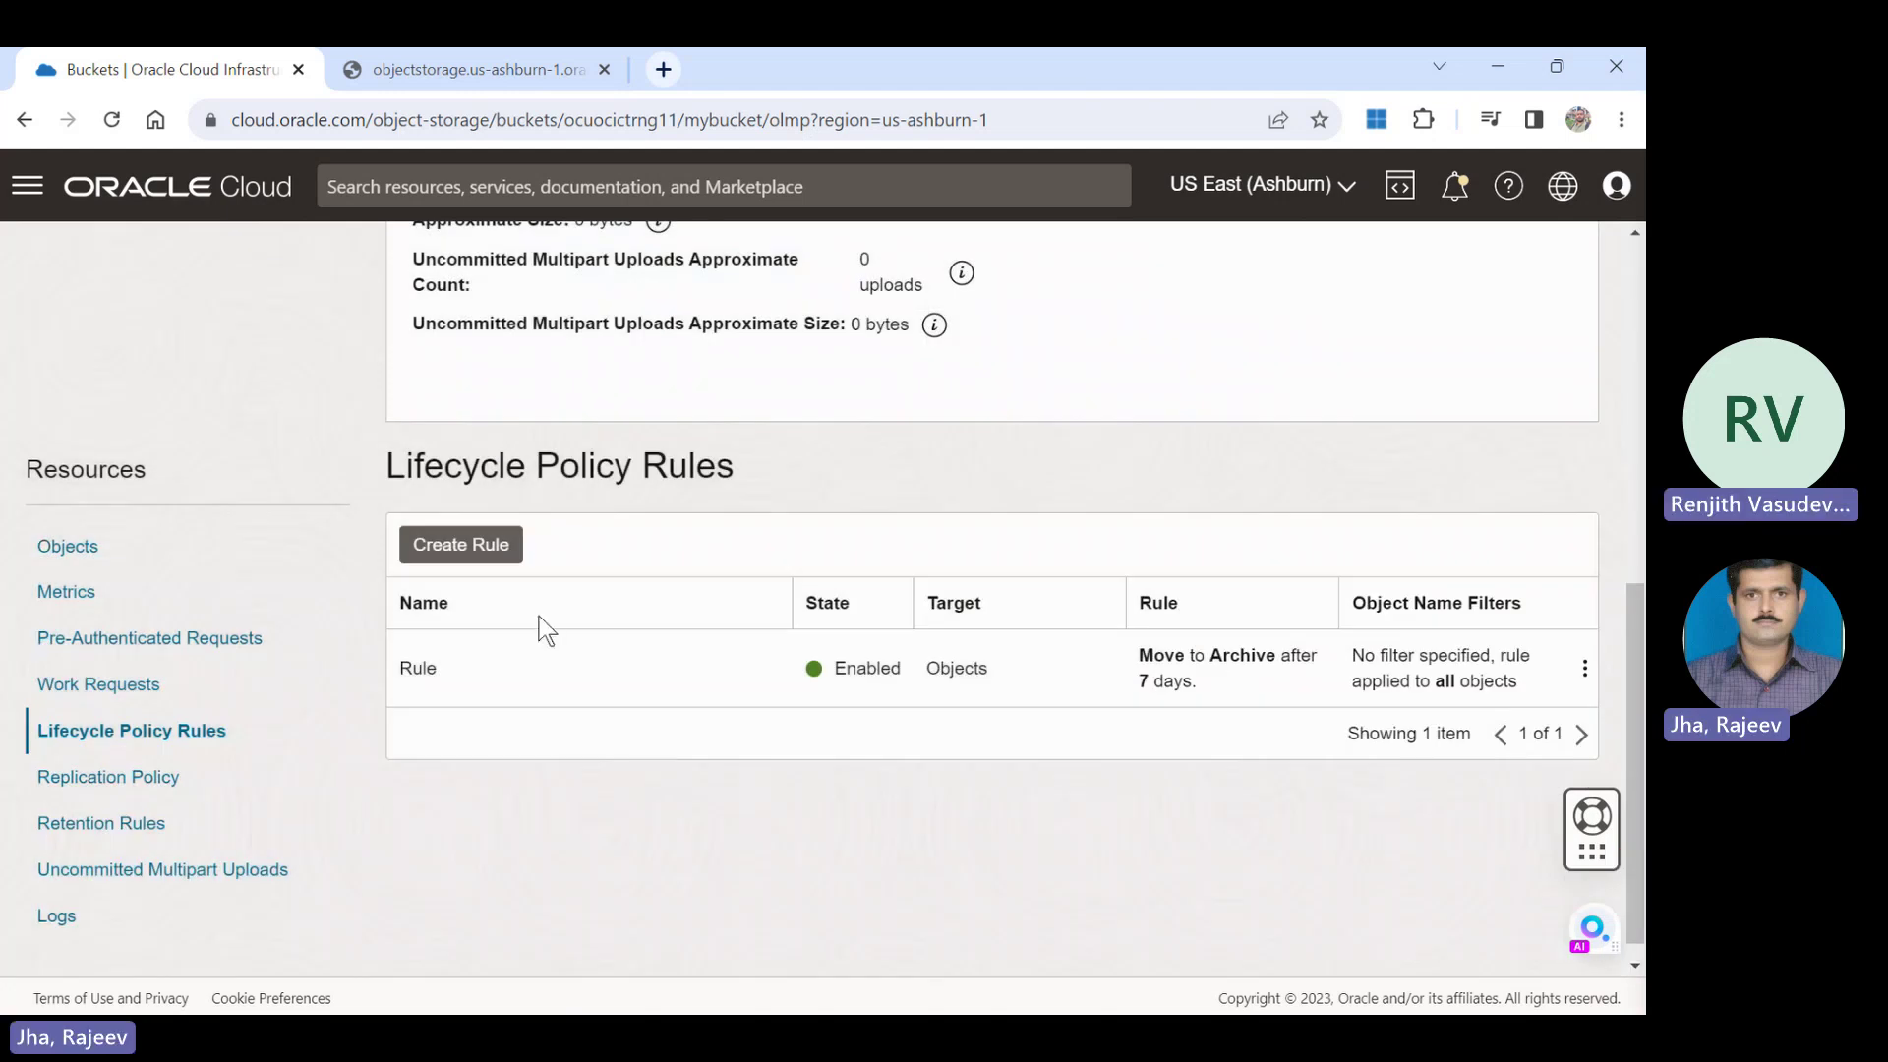
Create lifecycle rule 'Rule2' with the Delete action after 30 days.
click(462, 554)
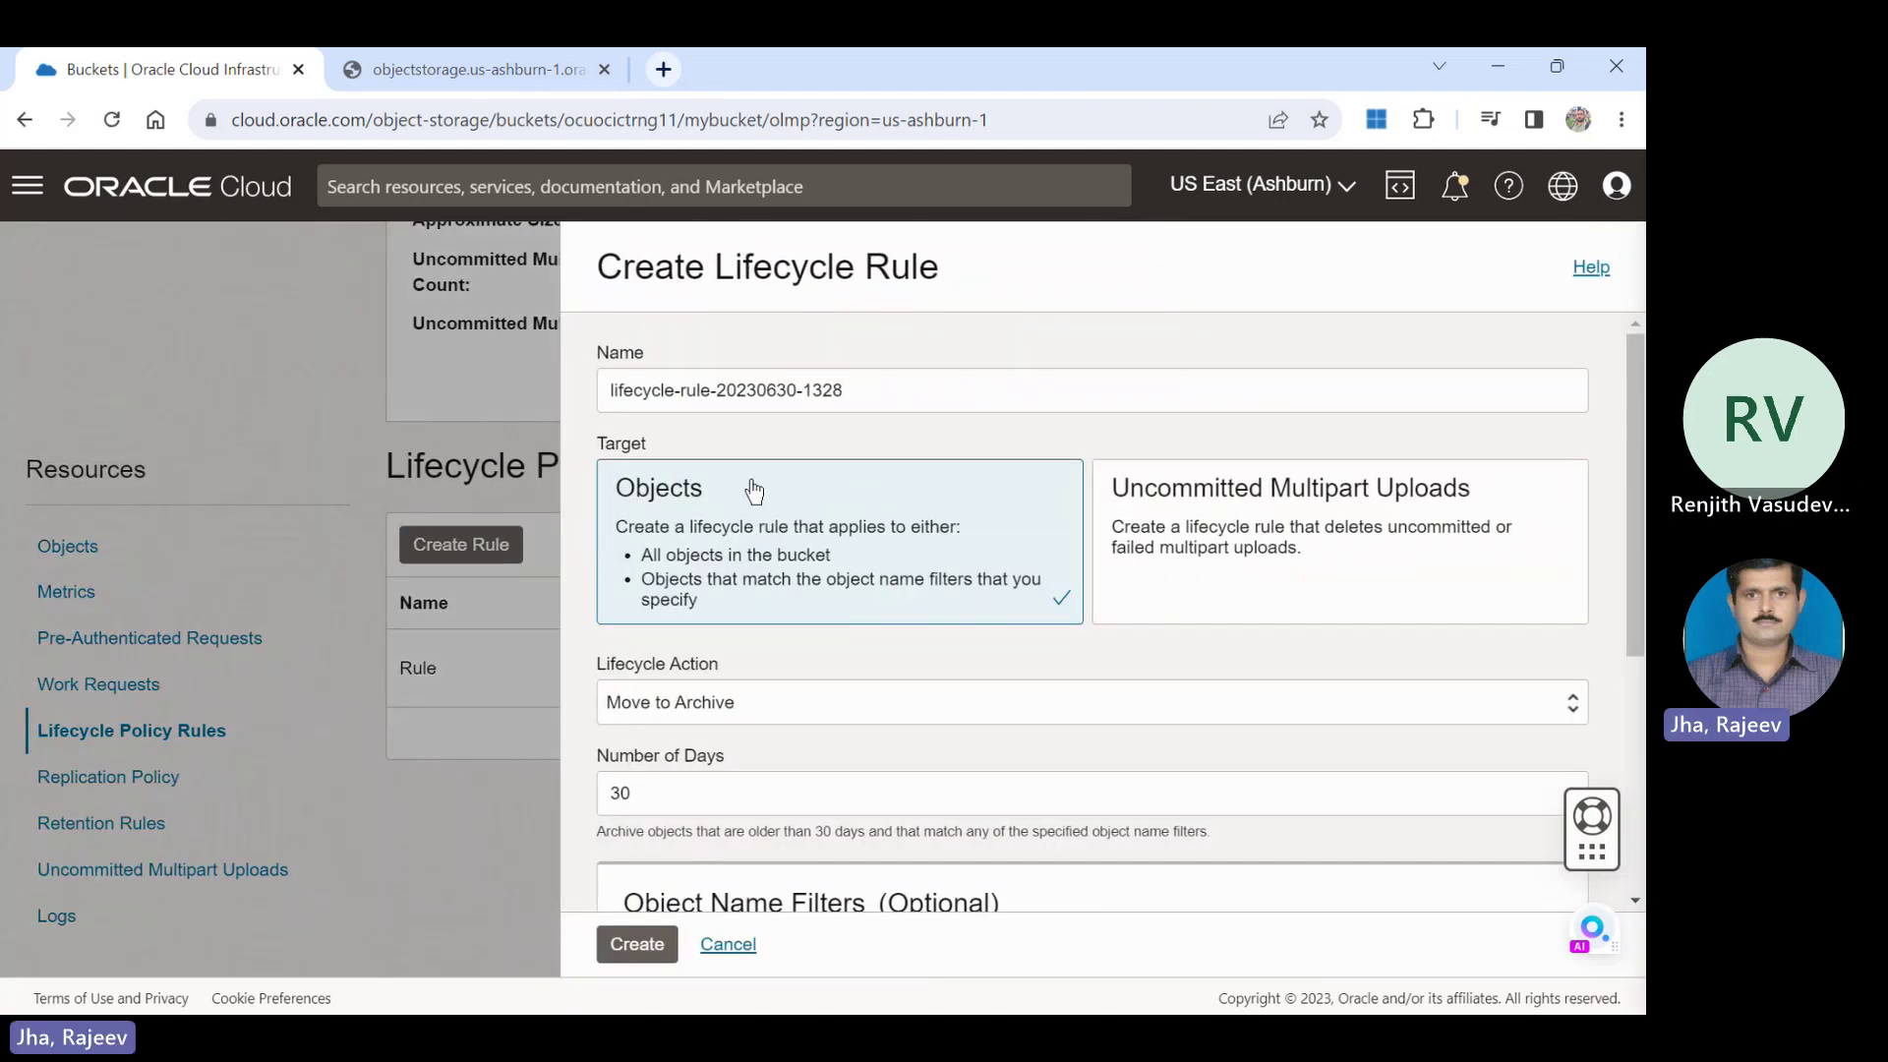
click(903, 391)
key(ctrl+a)
text(Rul)
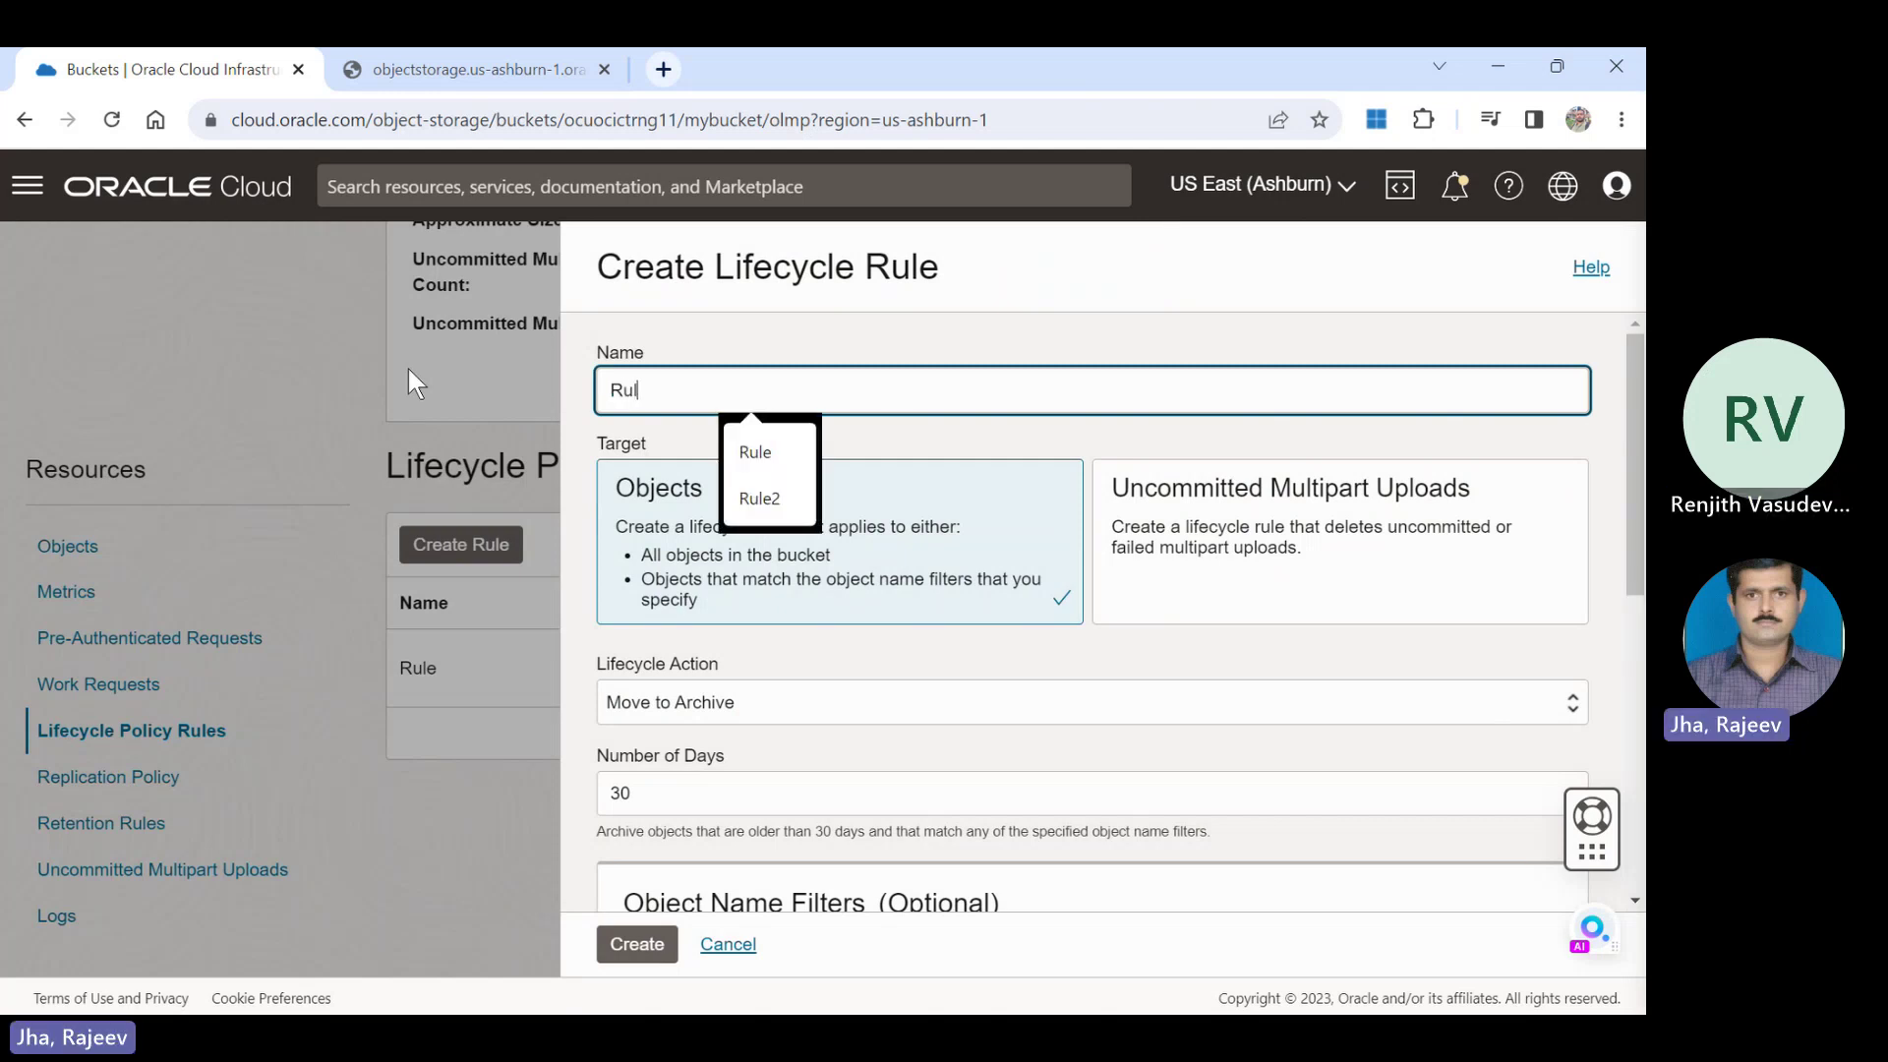
text(e2)
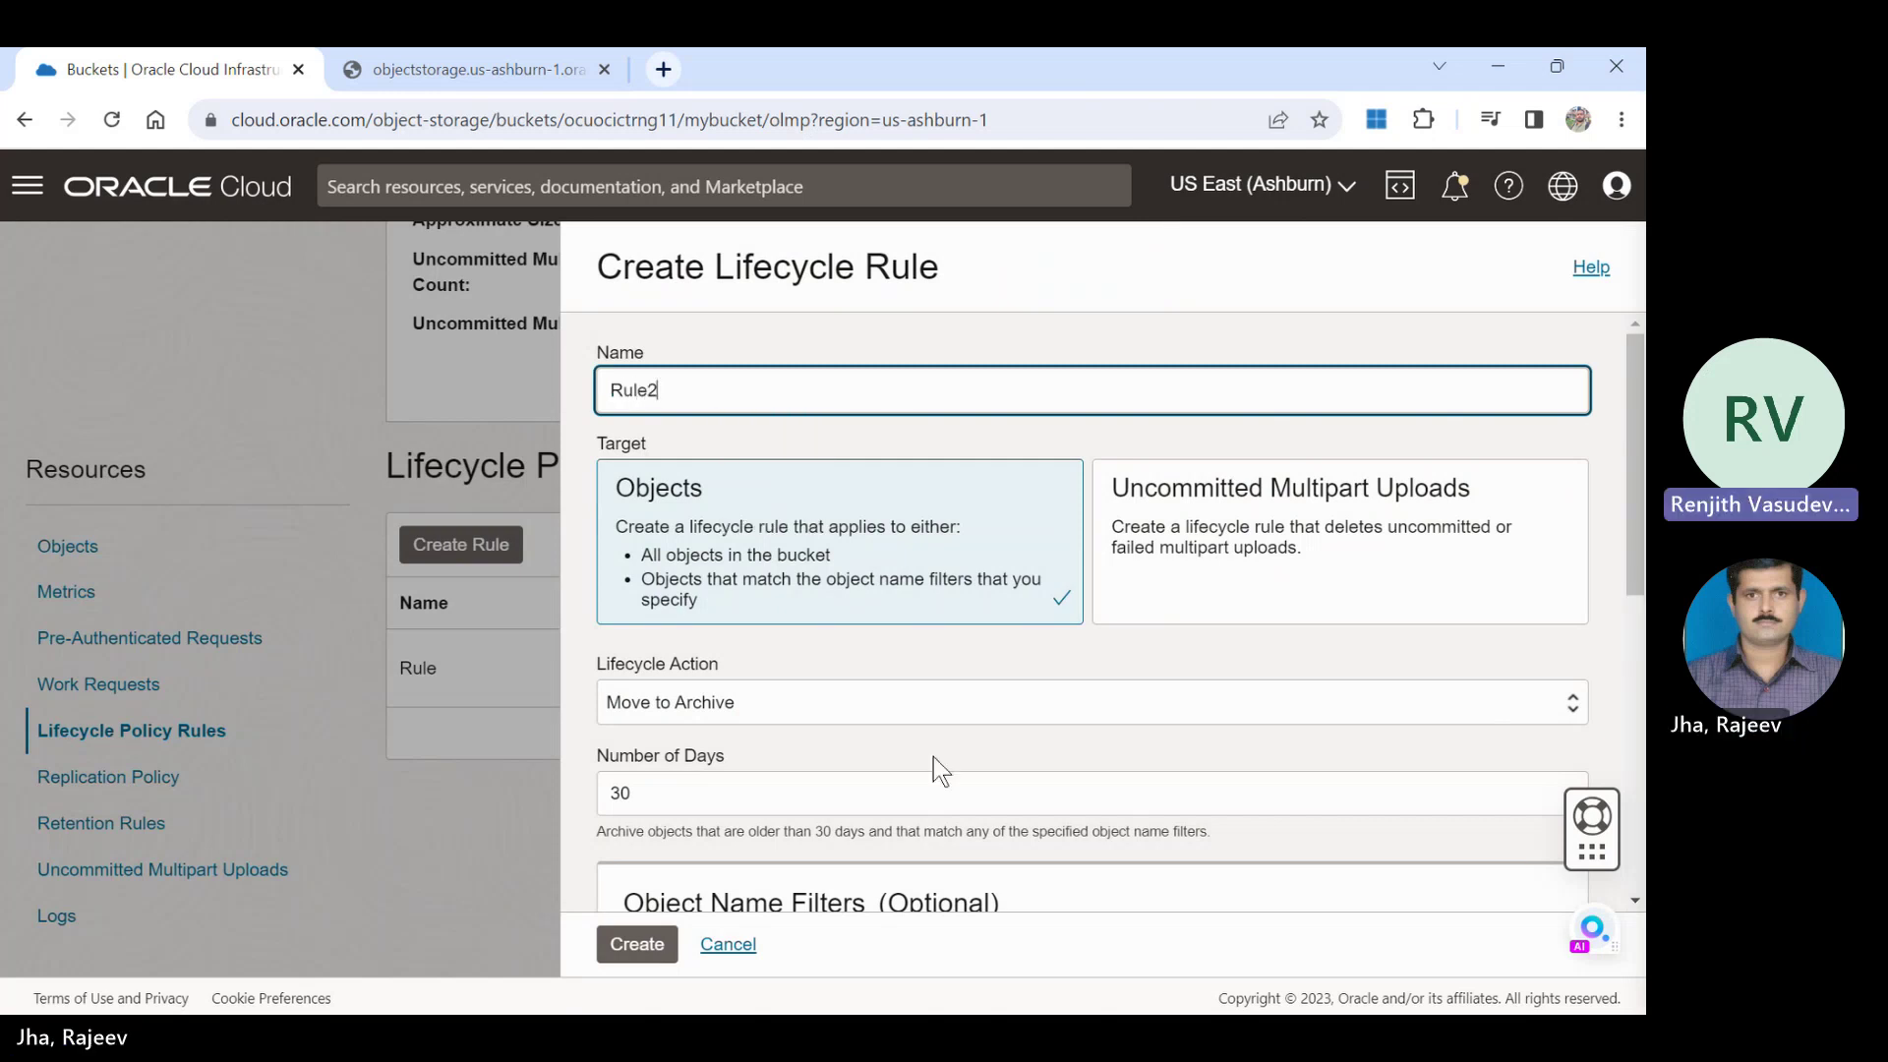
click(883, 699)
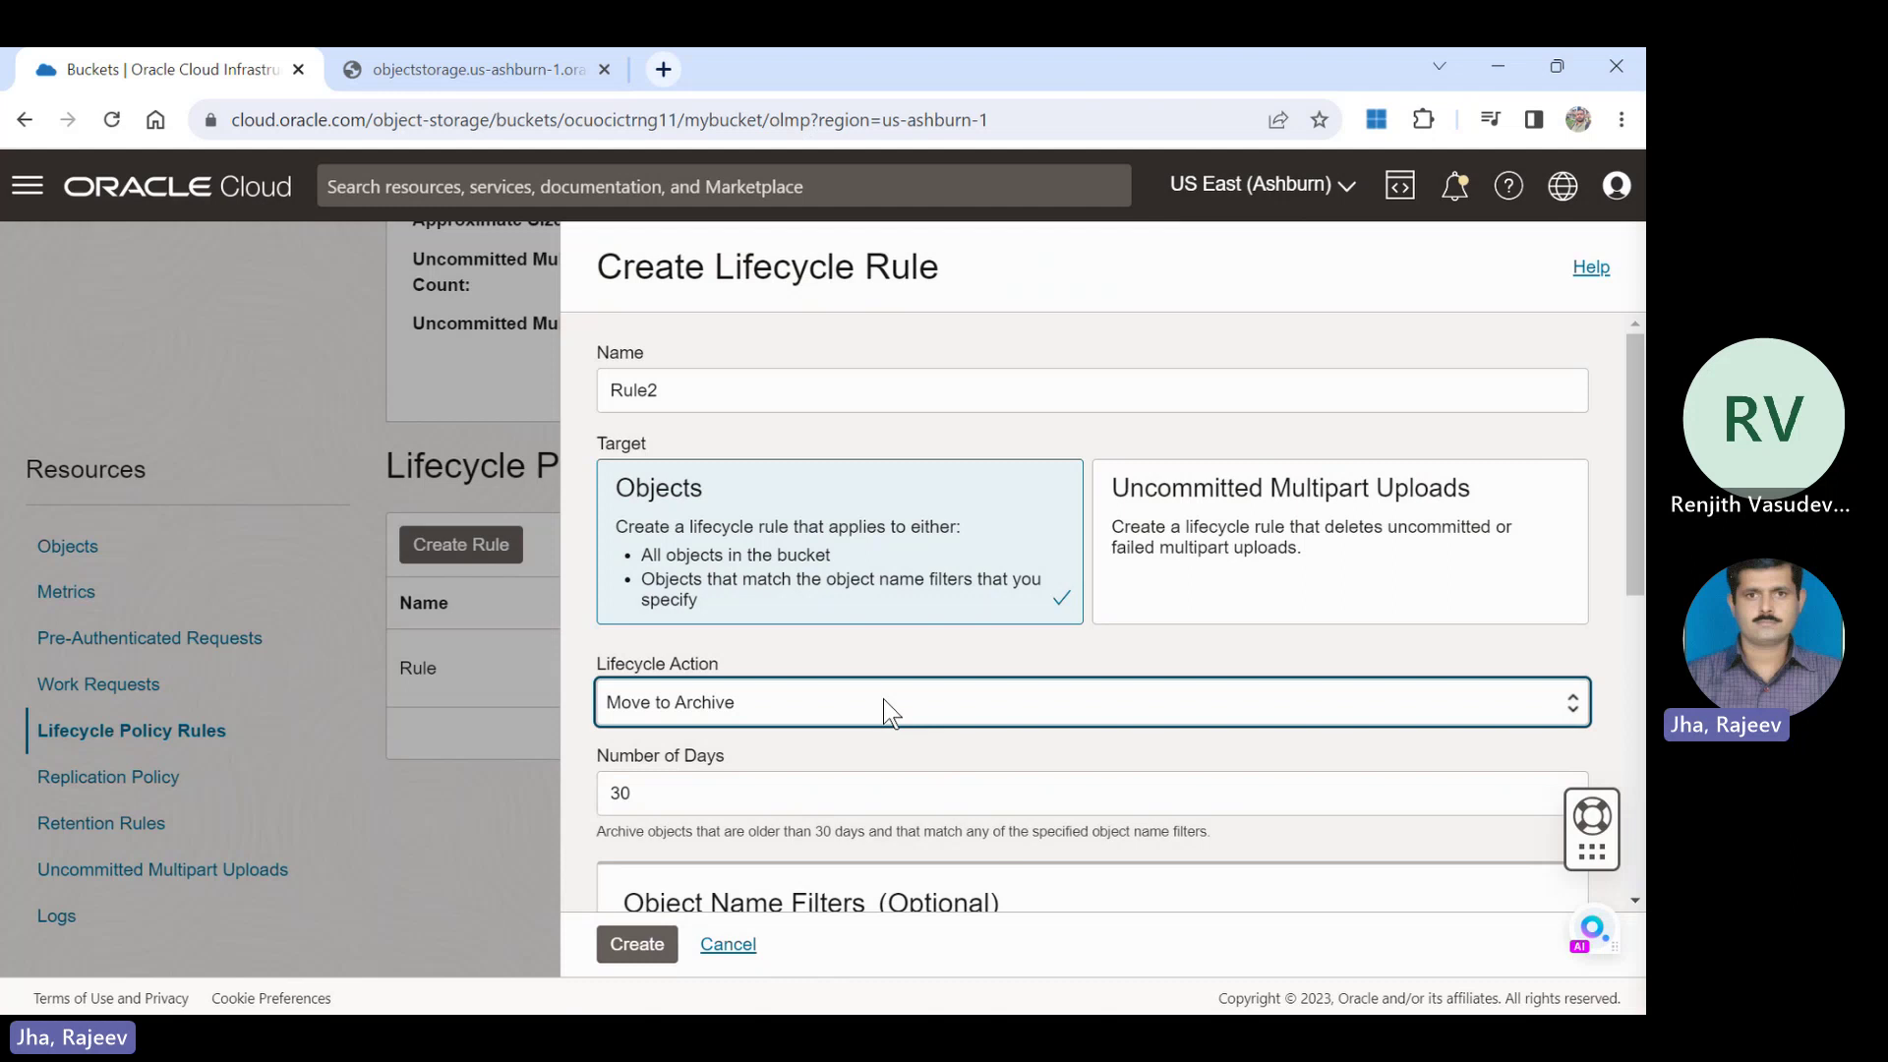
click(741, 797)
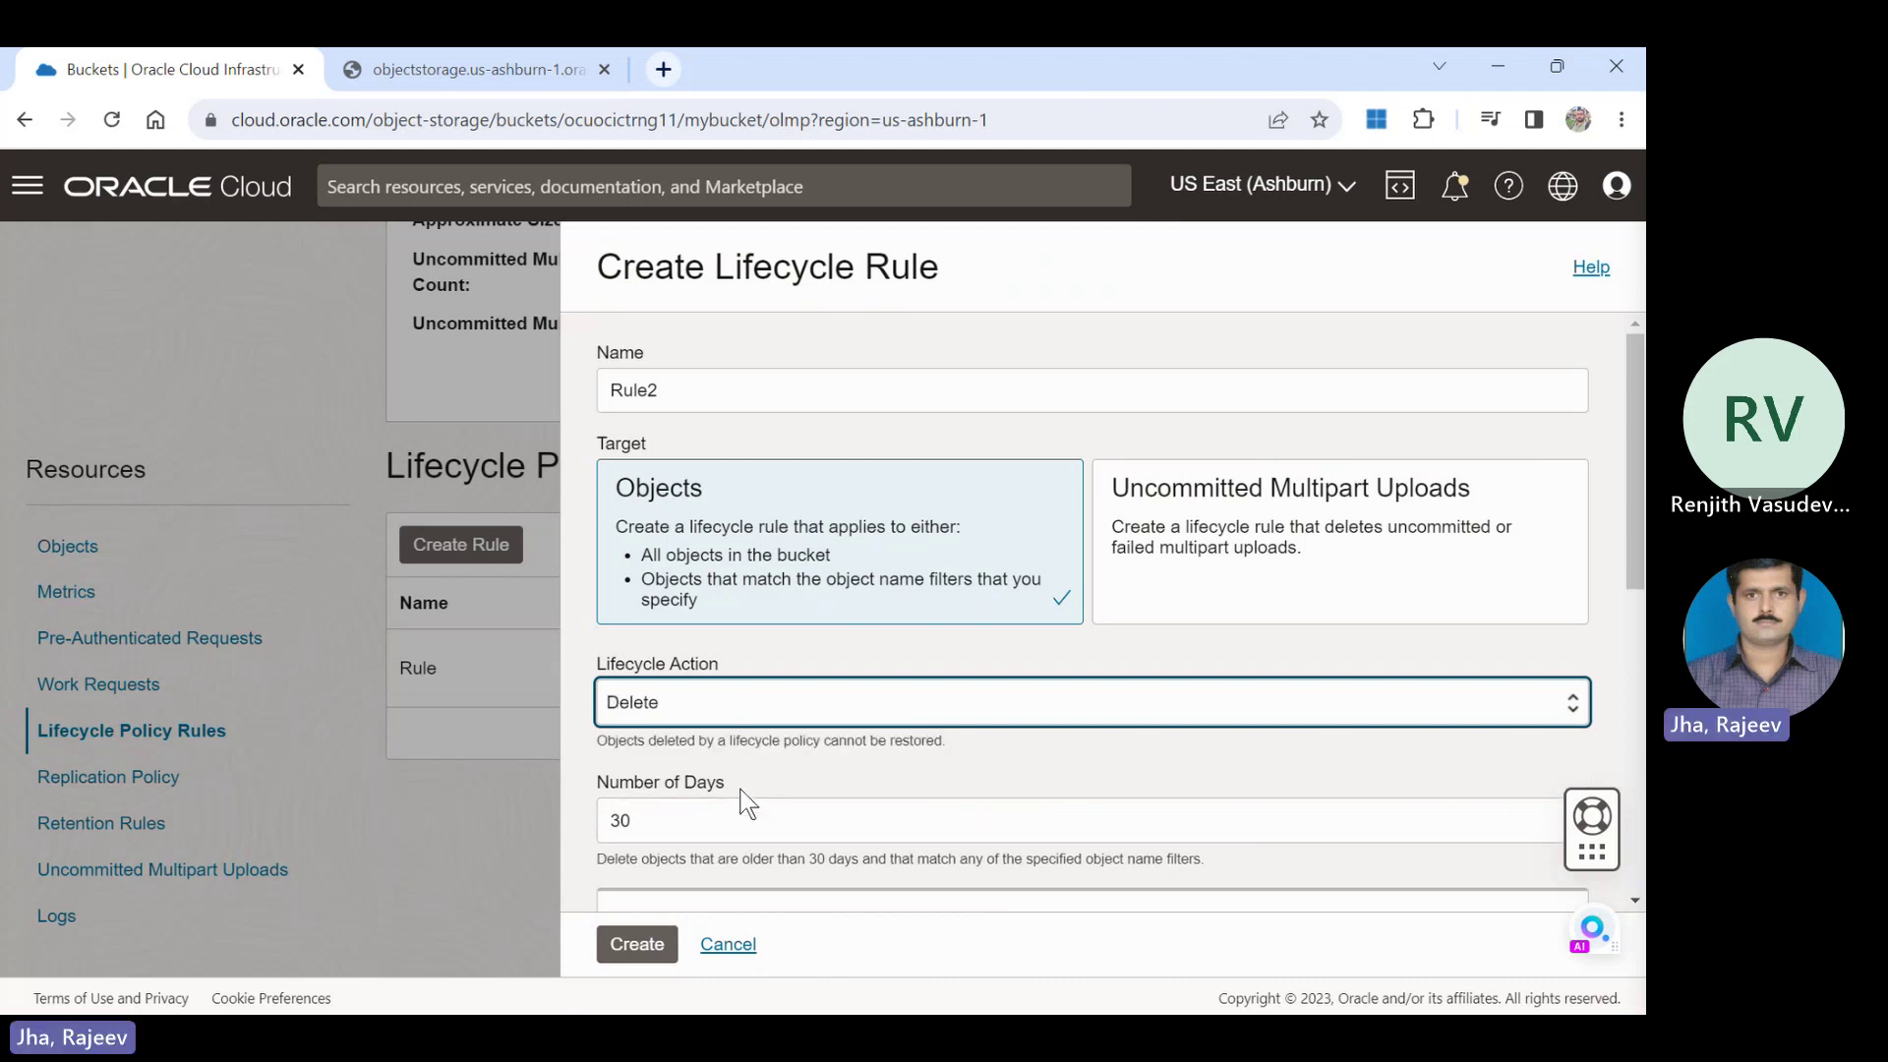
click(706, 820)
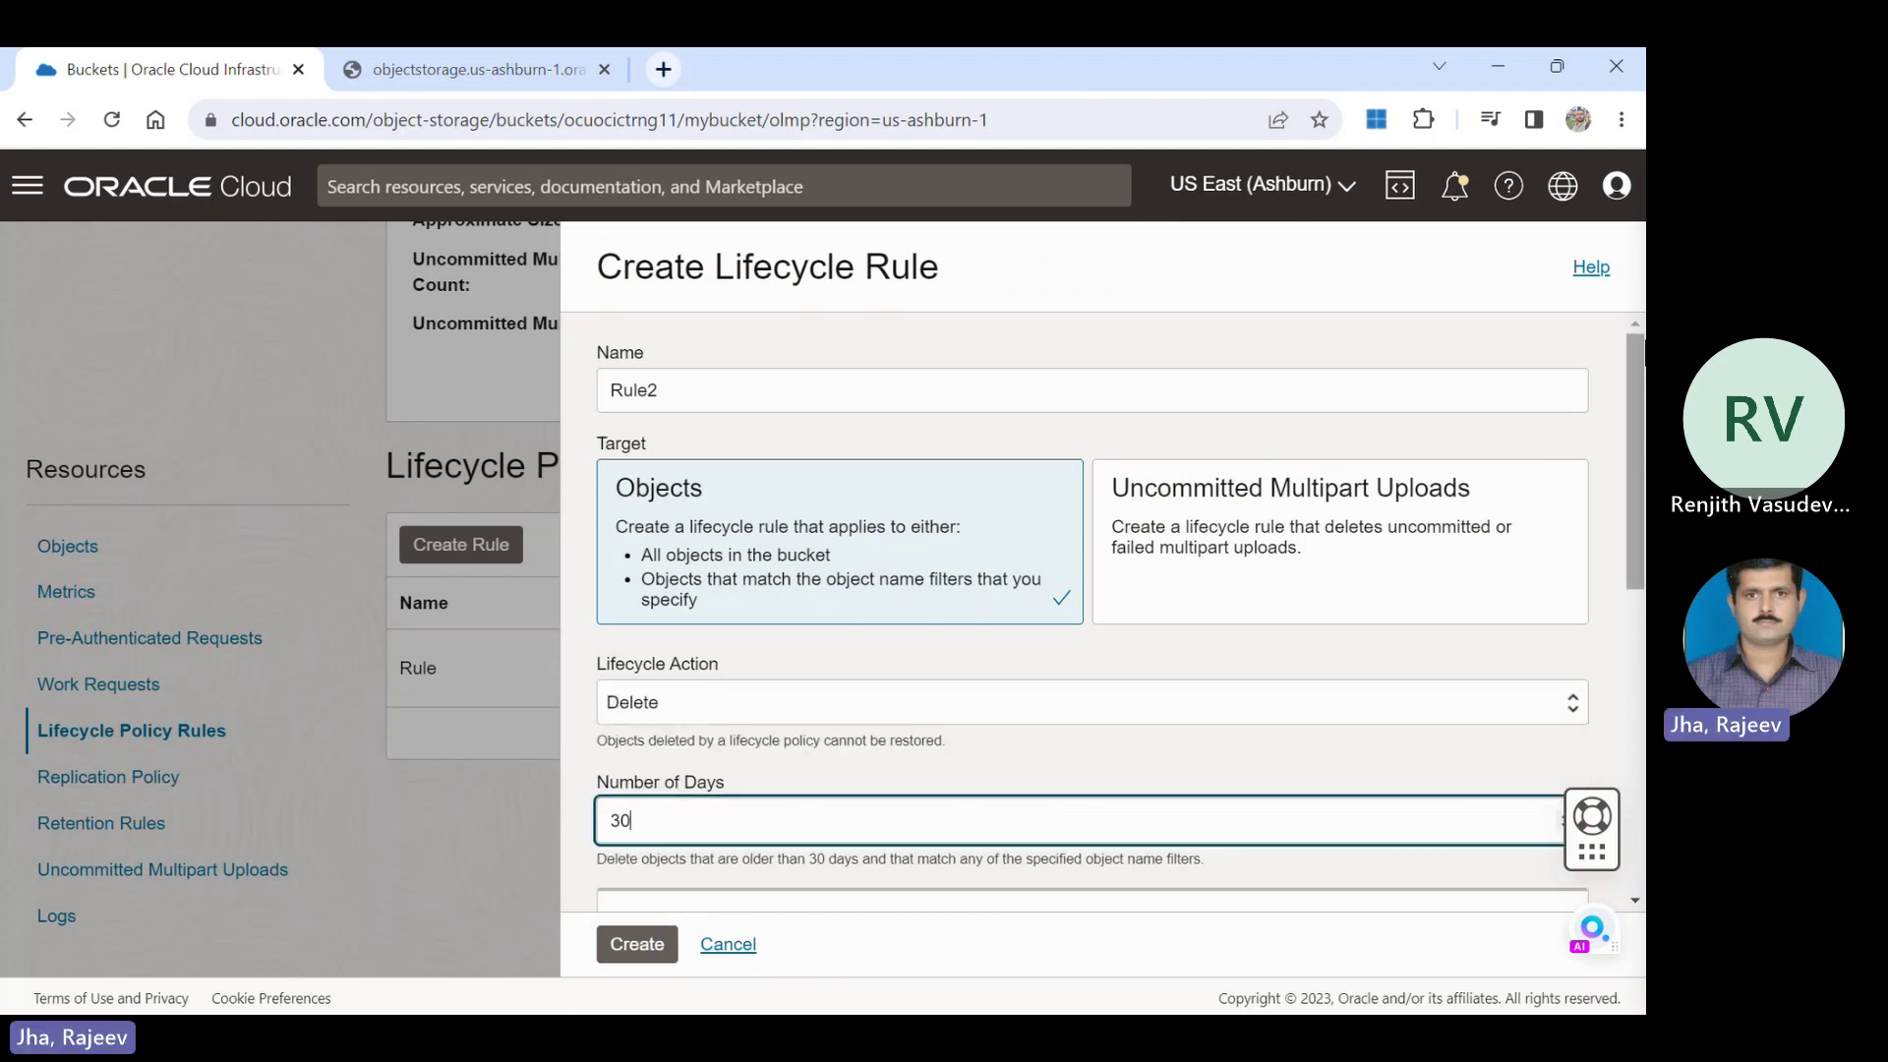
scroll(1595, 628, down, 10)
scroll(1595, 628, down, 1)
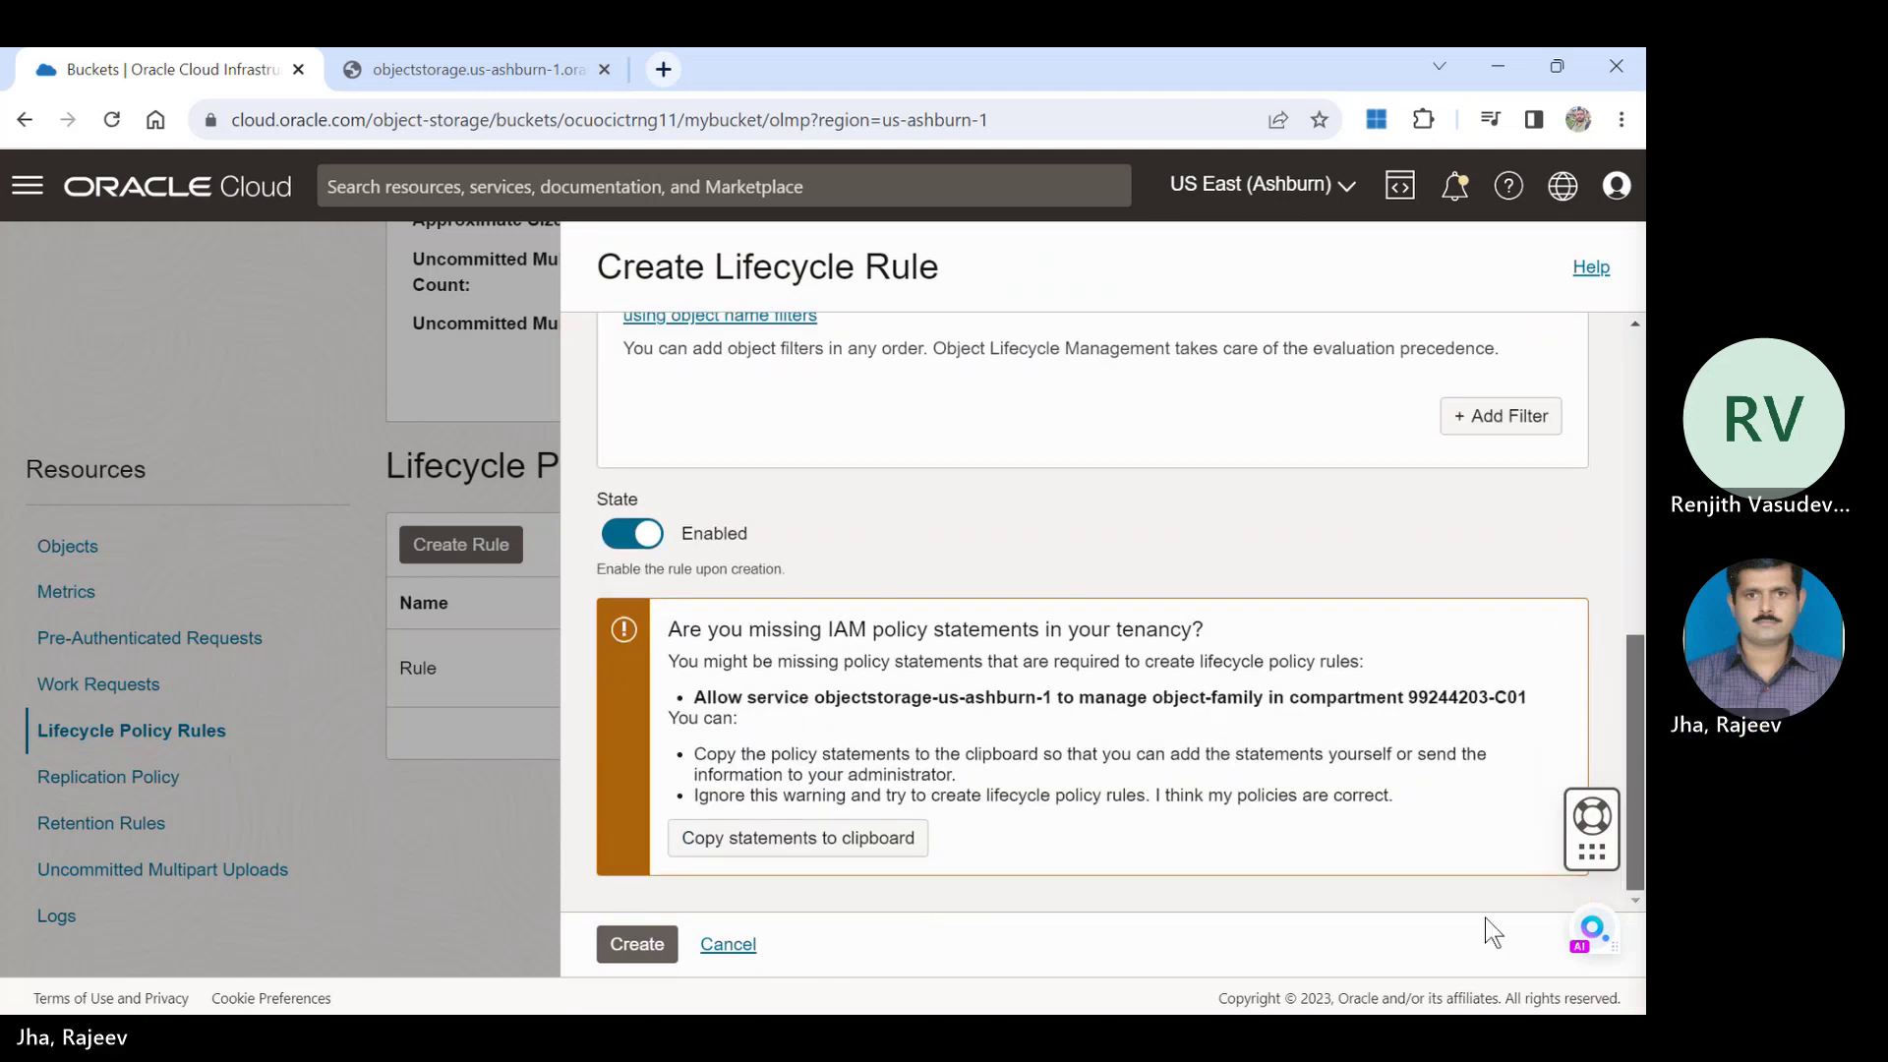
click(655, 946)
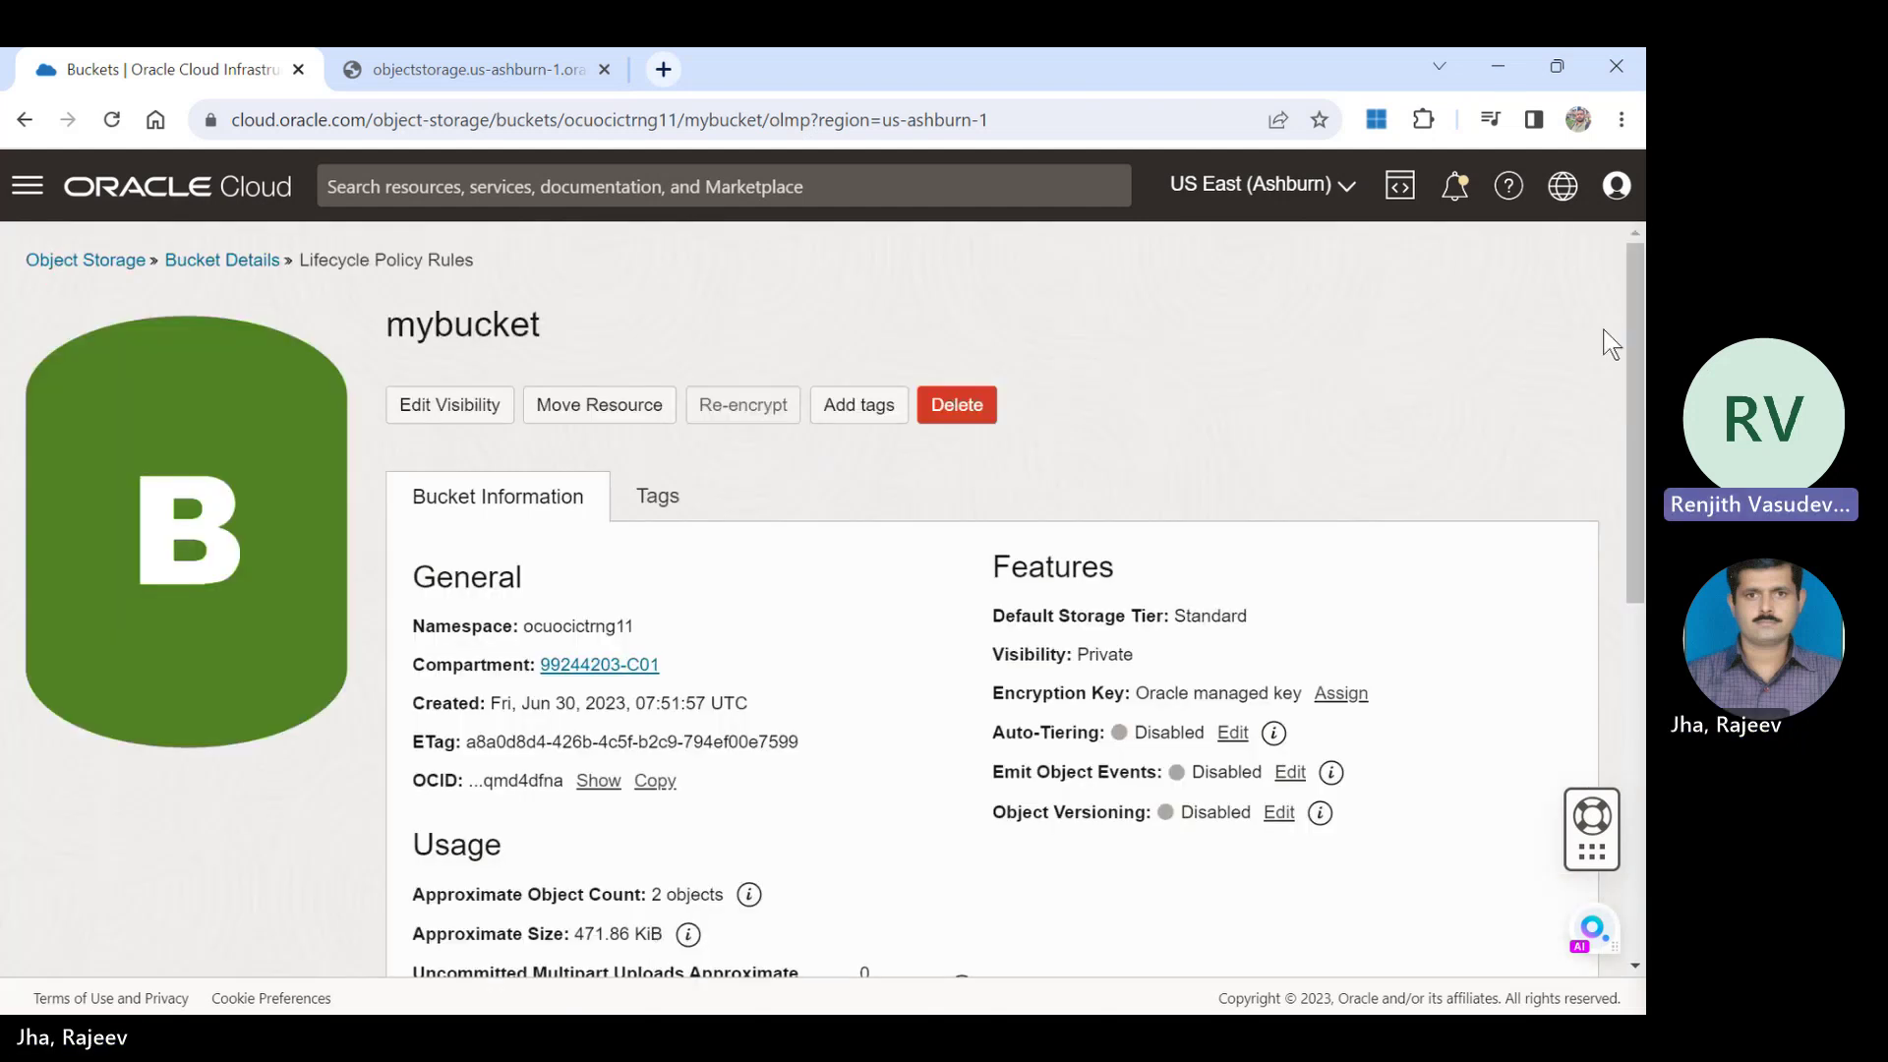
drag(1635, 316, 1645, 669)
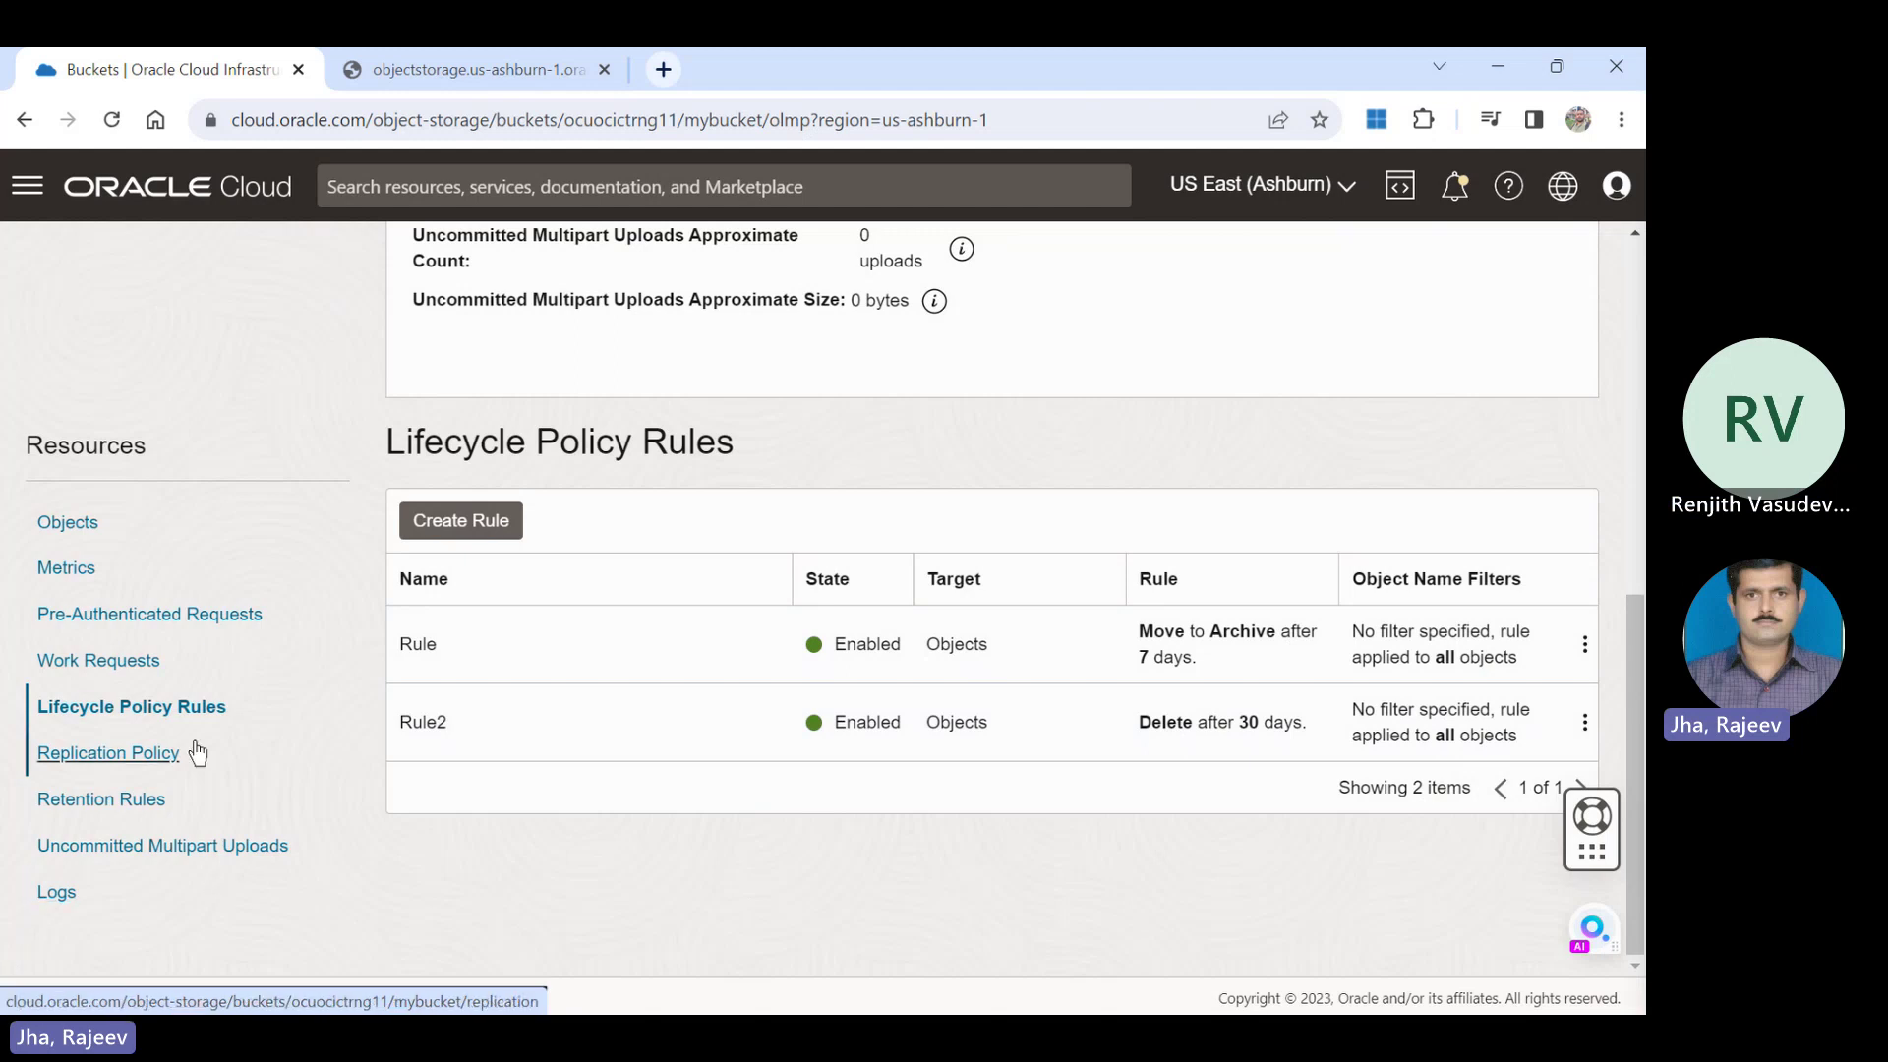
Start a new replication policy for mybucket and replace its default name.
click(148, 754)
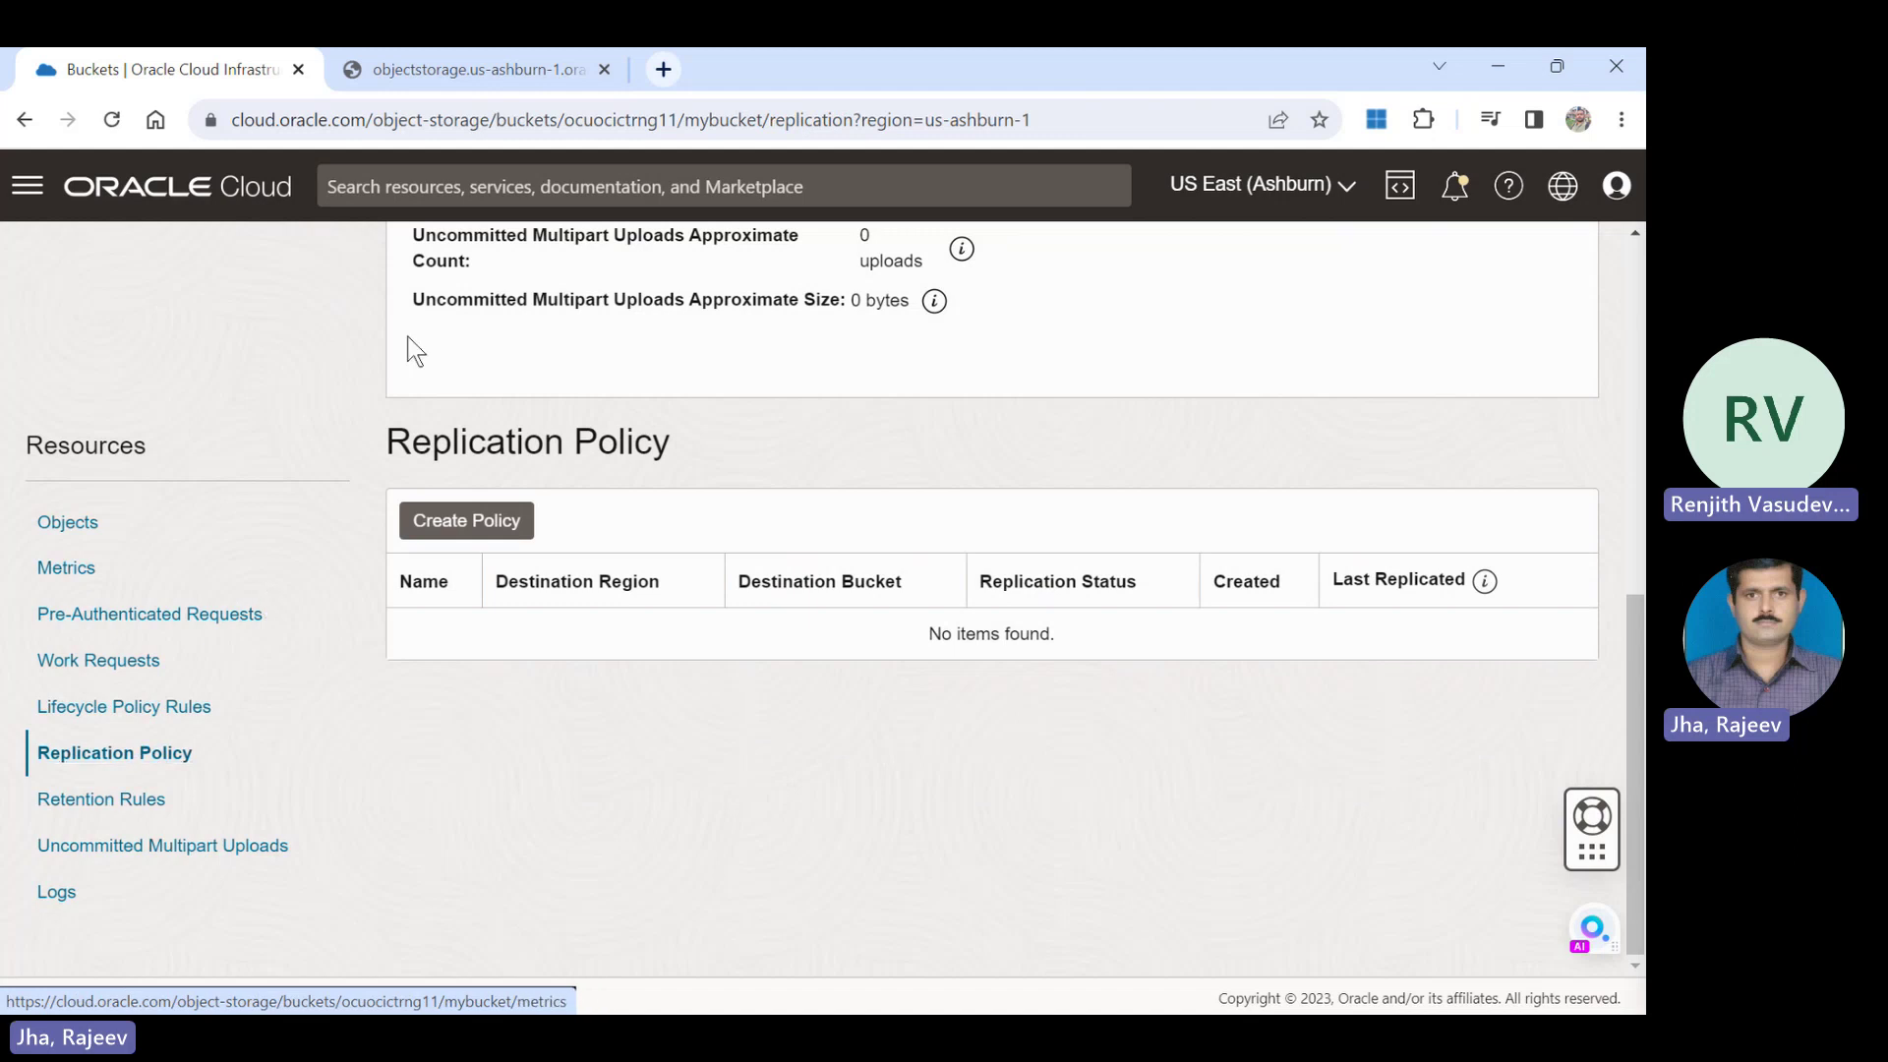
click(488, 520)
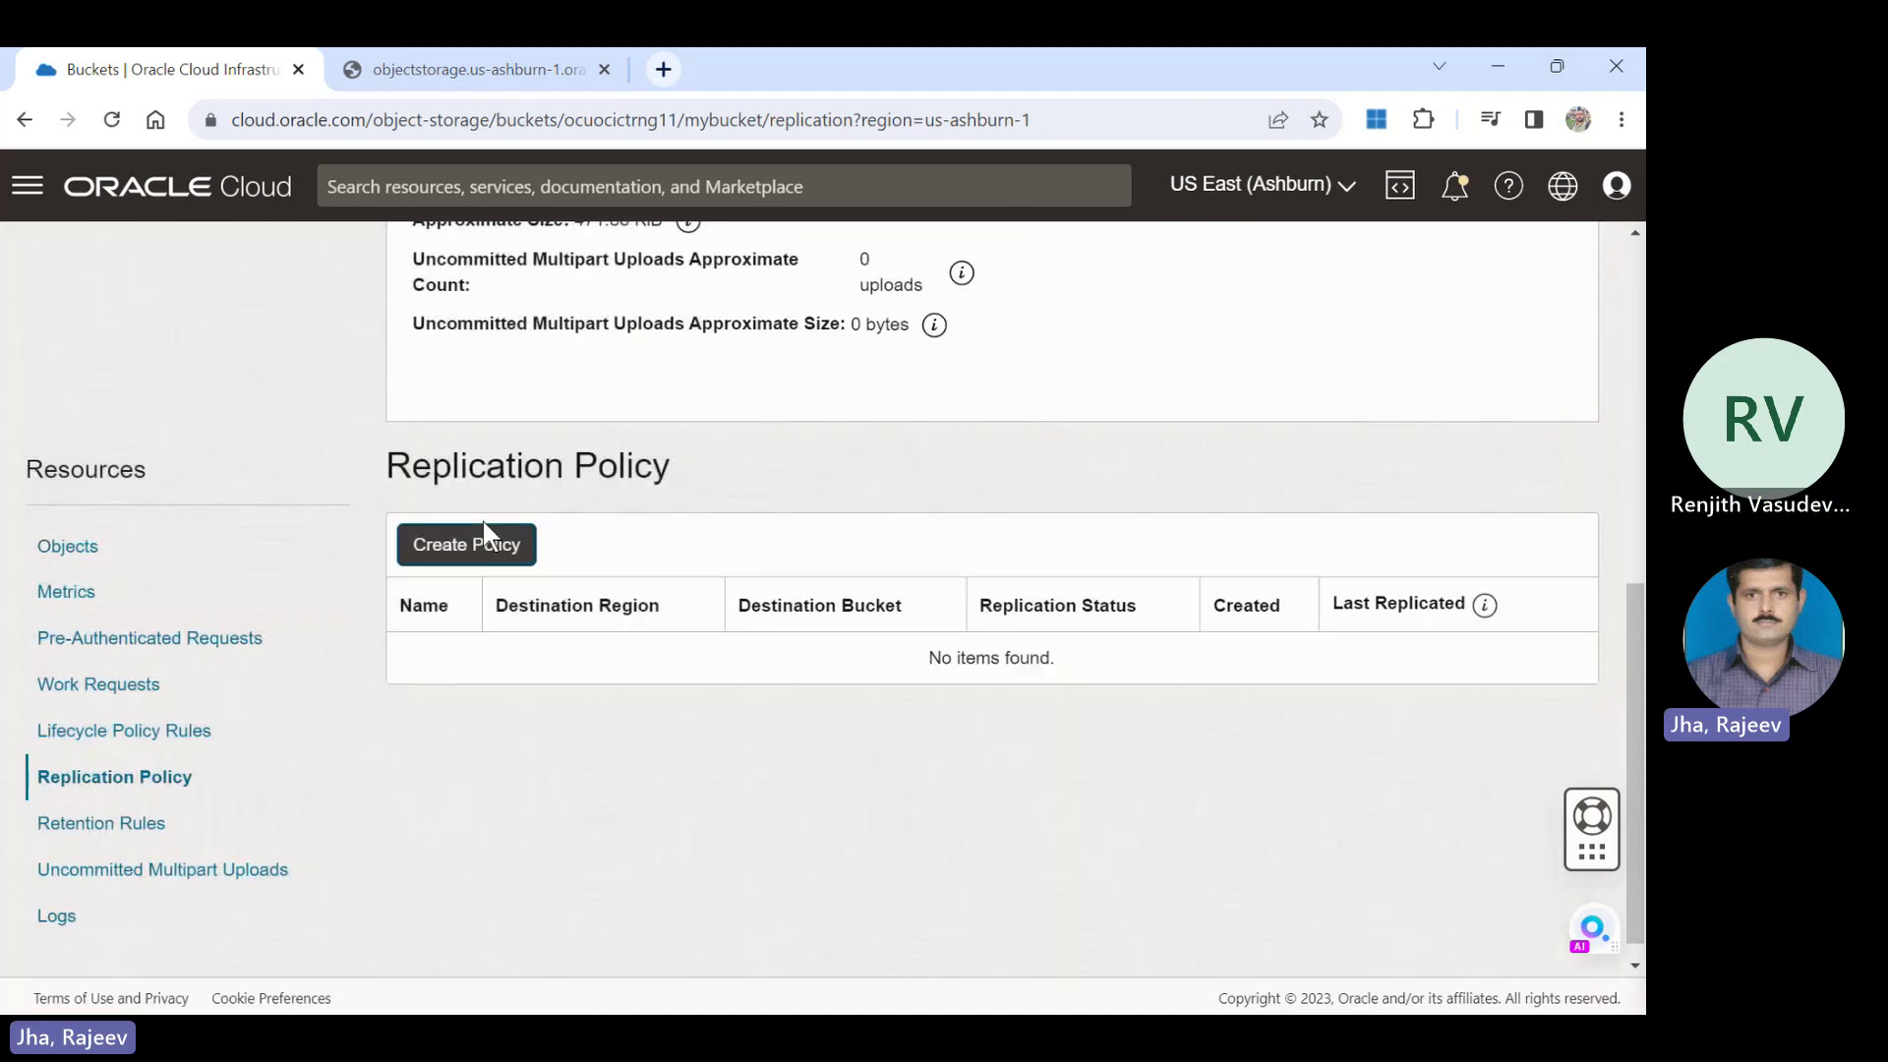
click(487, 537)
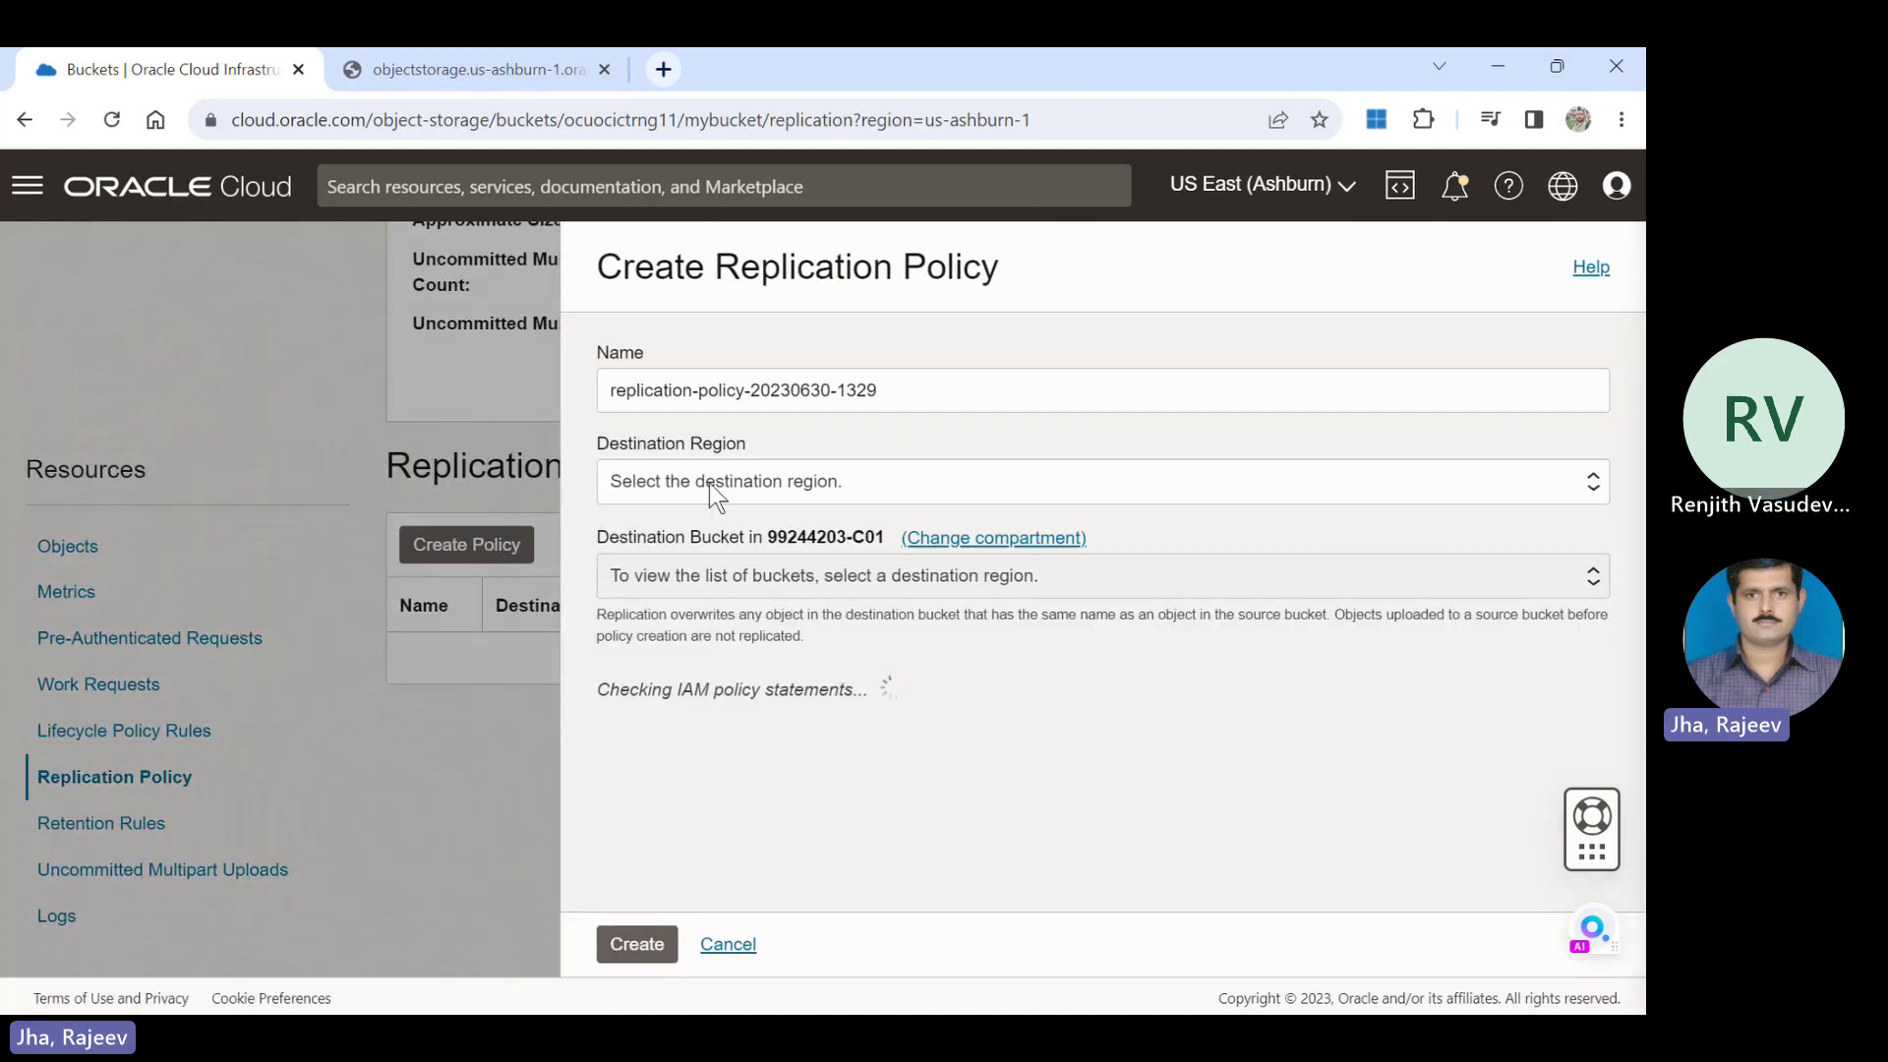
drag(977, 387, 433, 397)
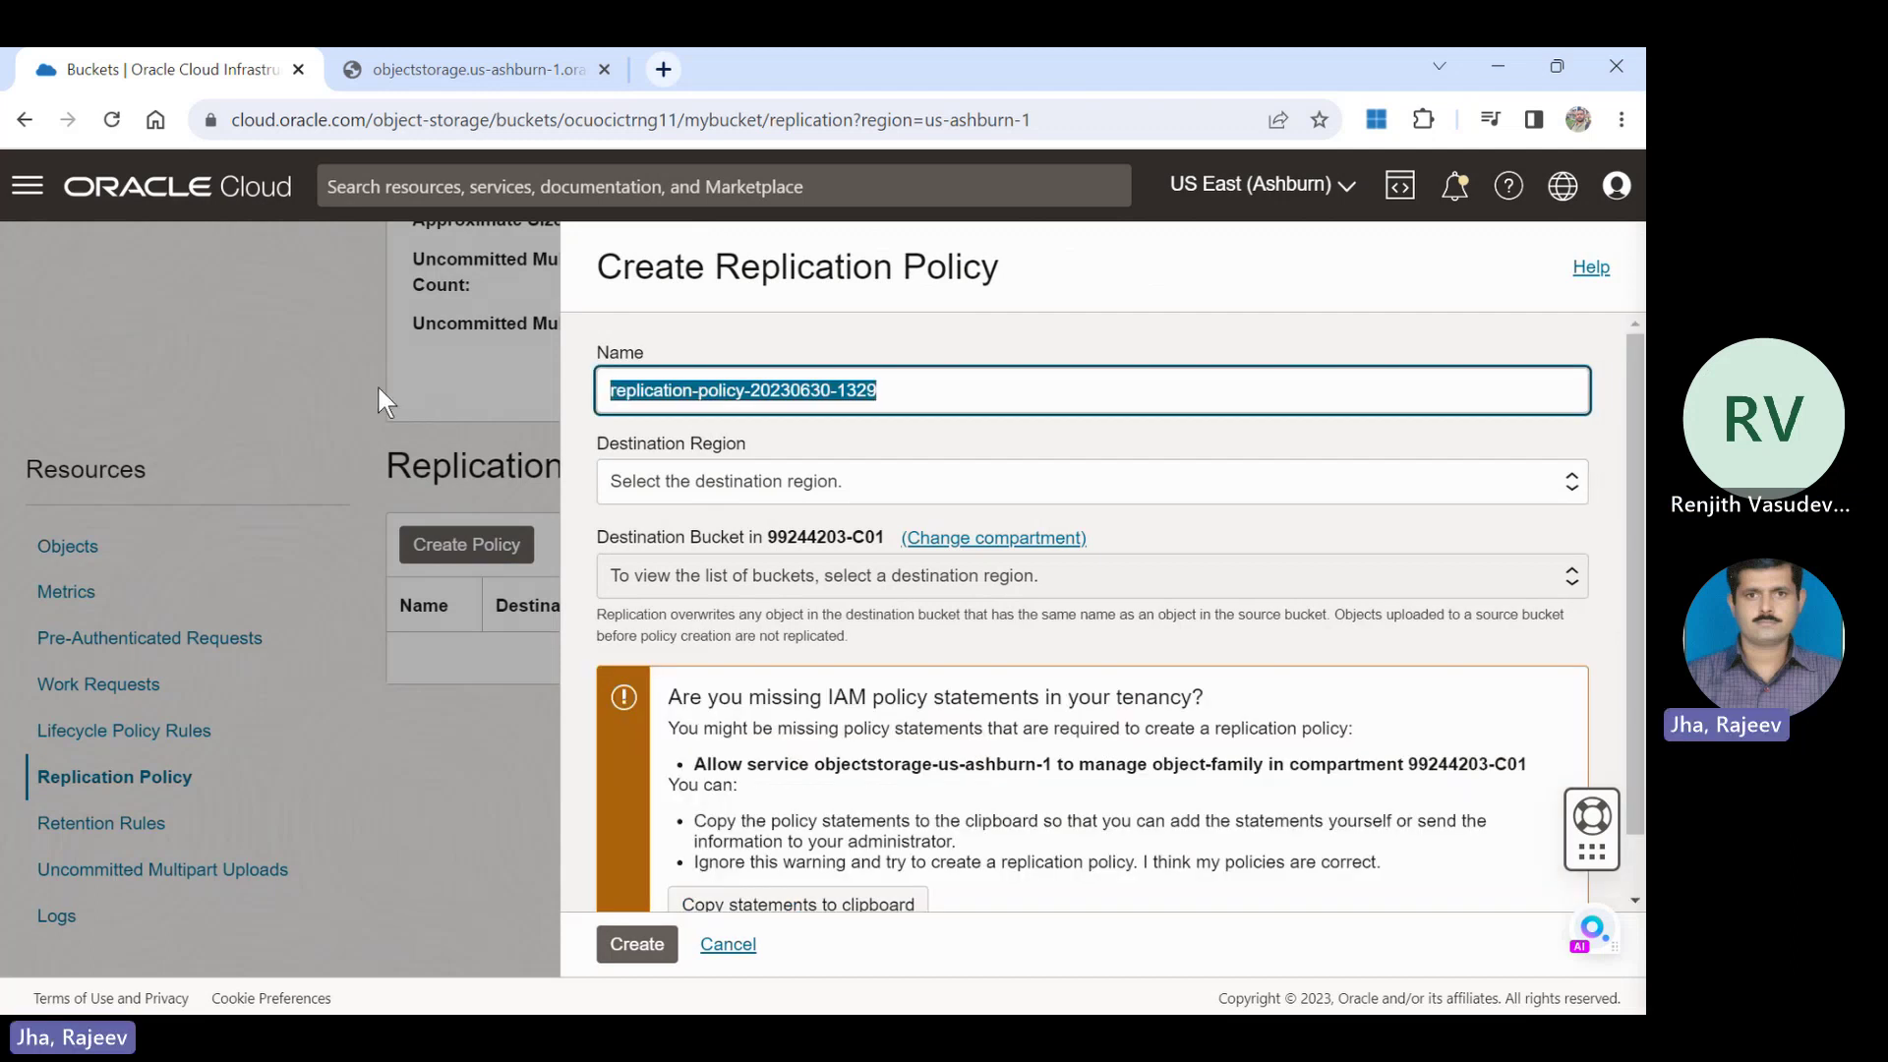
text(ret)
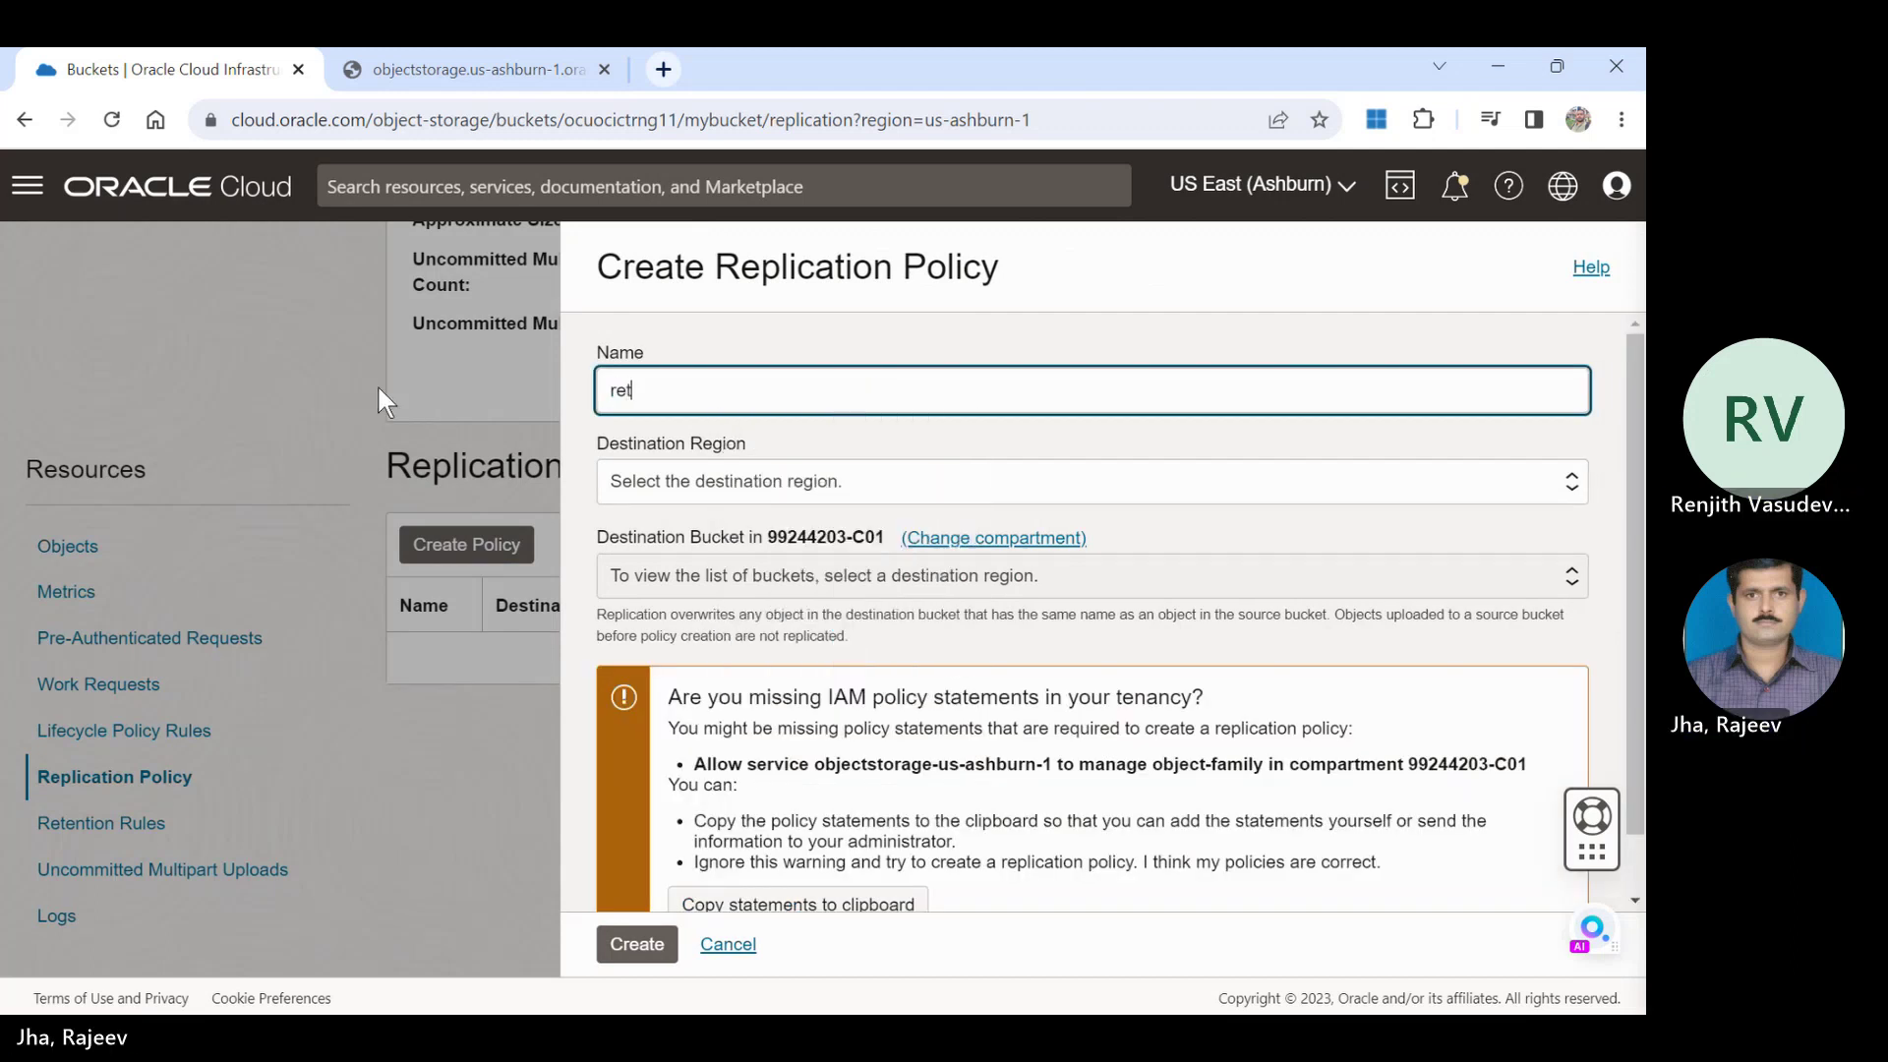
text(n)
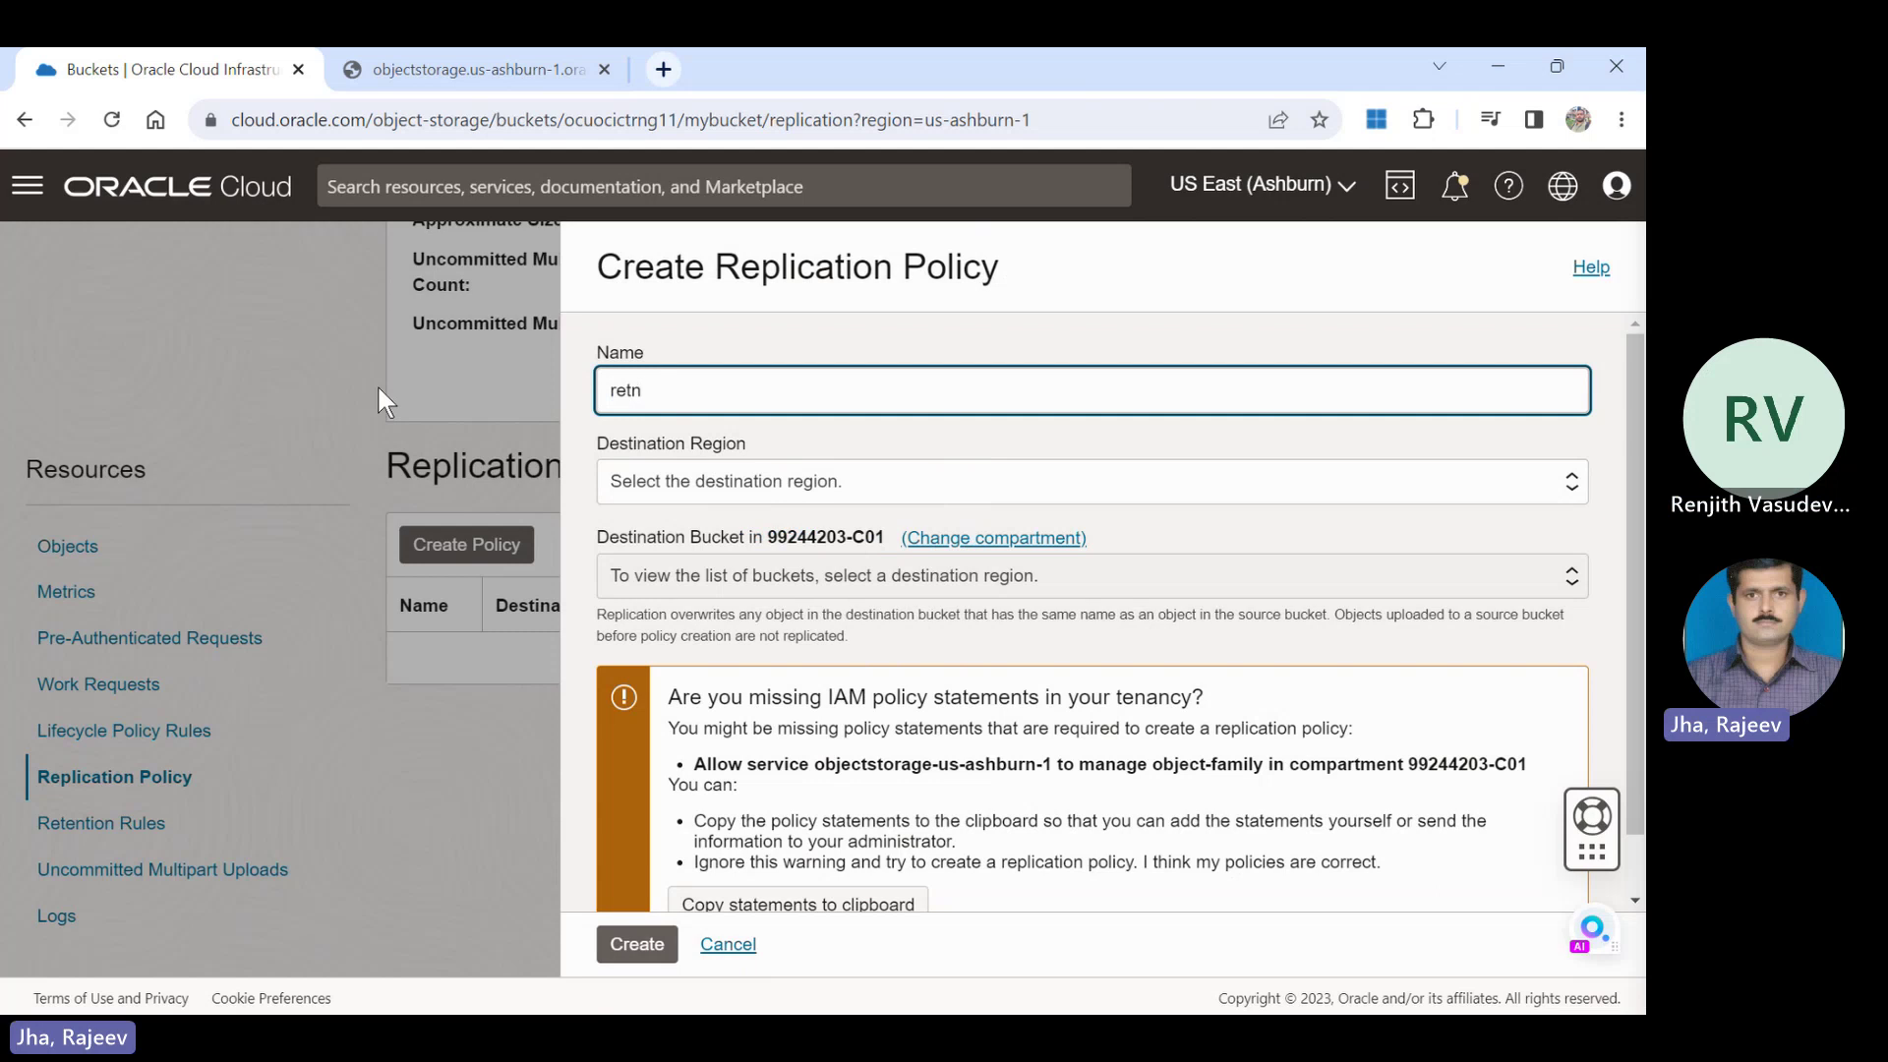
key(BackSpace)
key(BackSpace)
text(ten)
Pick US West (Phoenix) as the destination region, then cancel the draft policy.
click(771, 476)
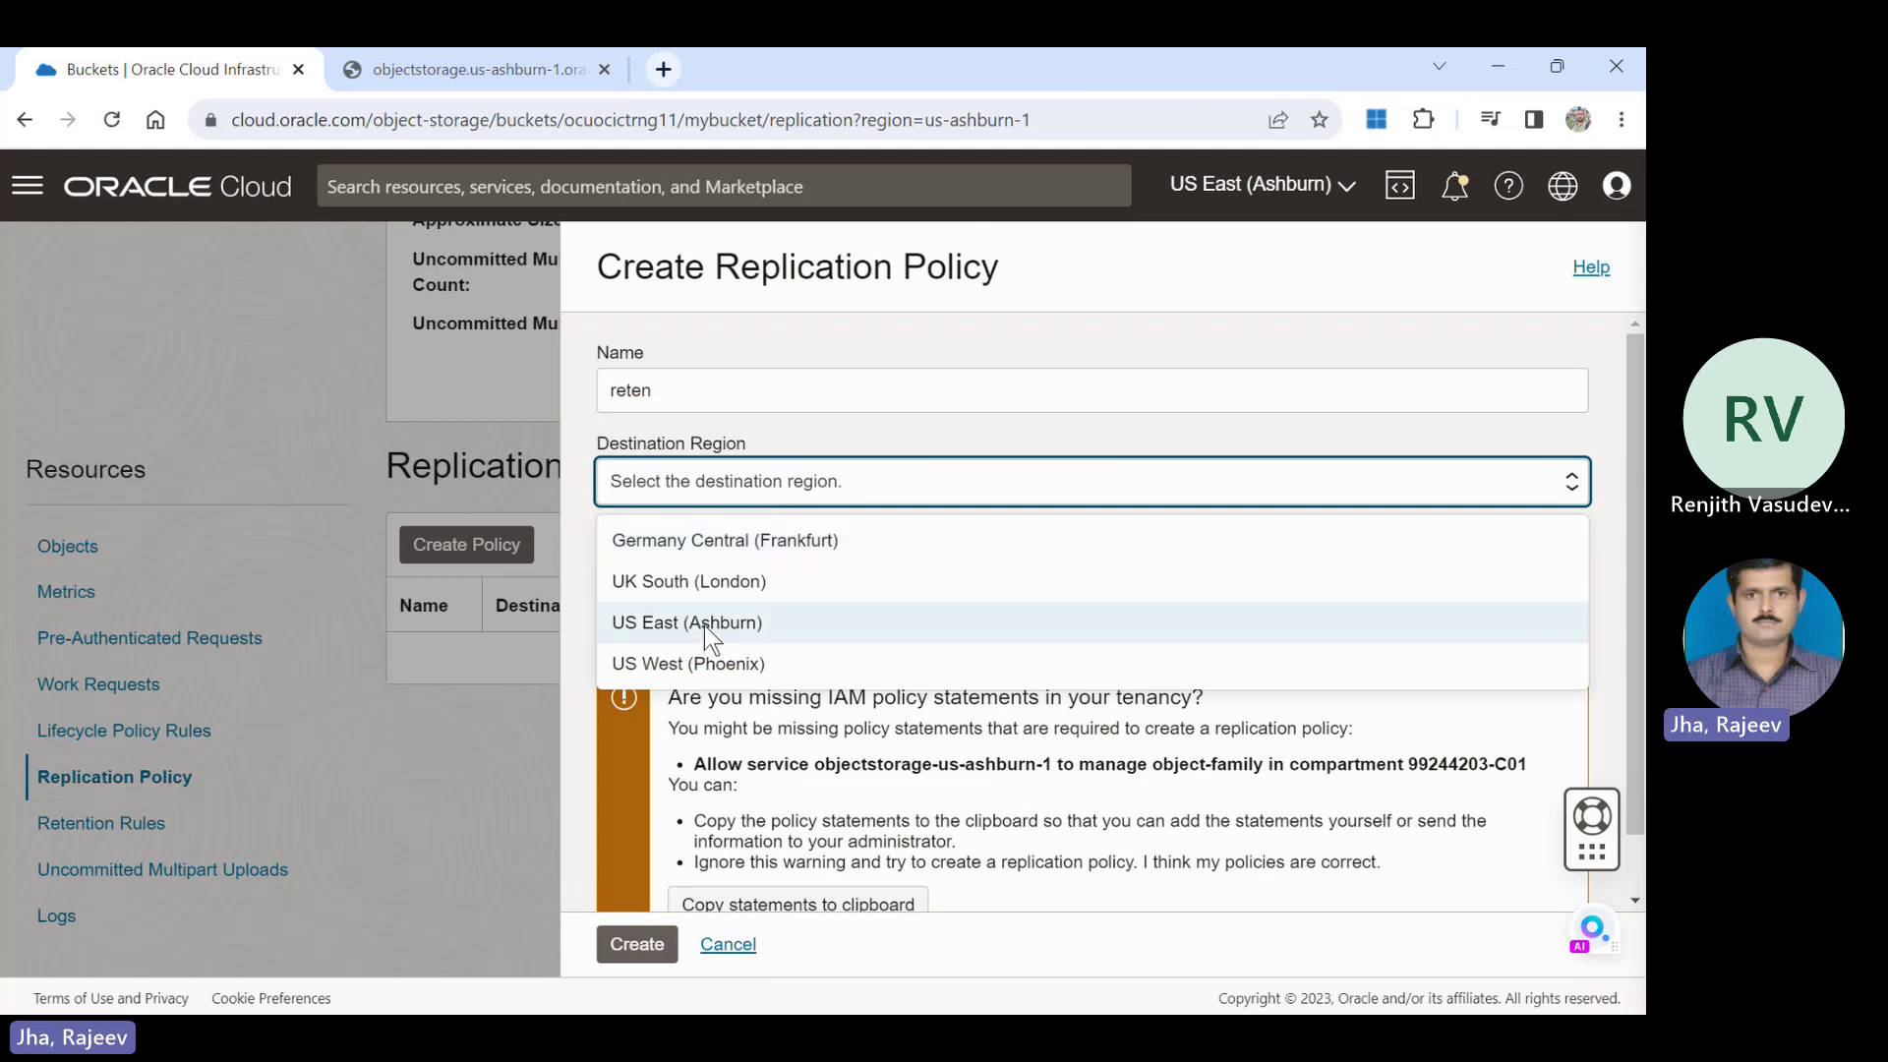
click(710, 659)
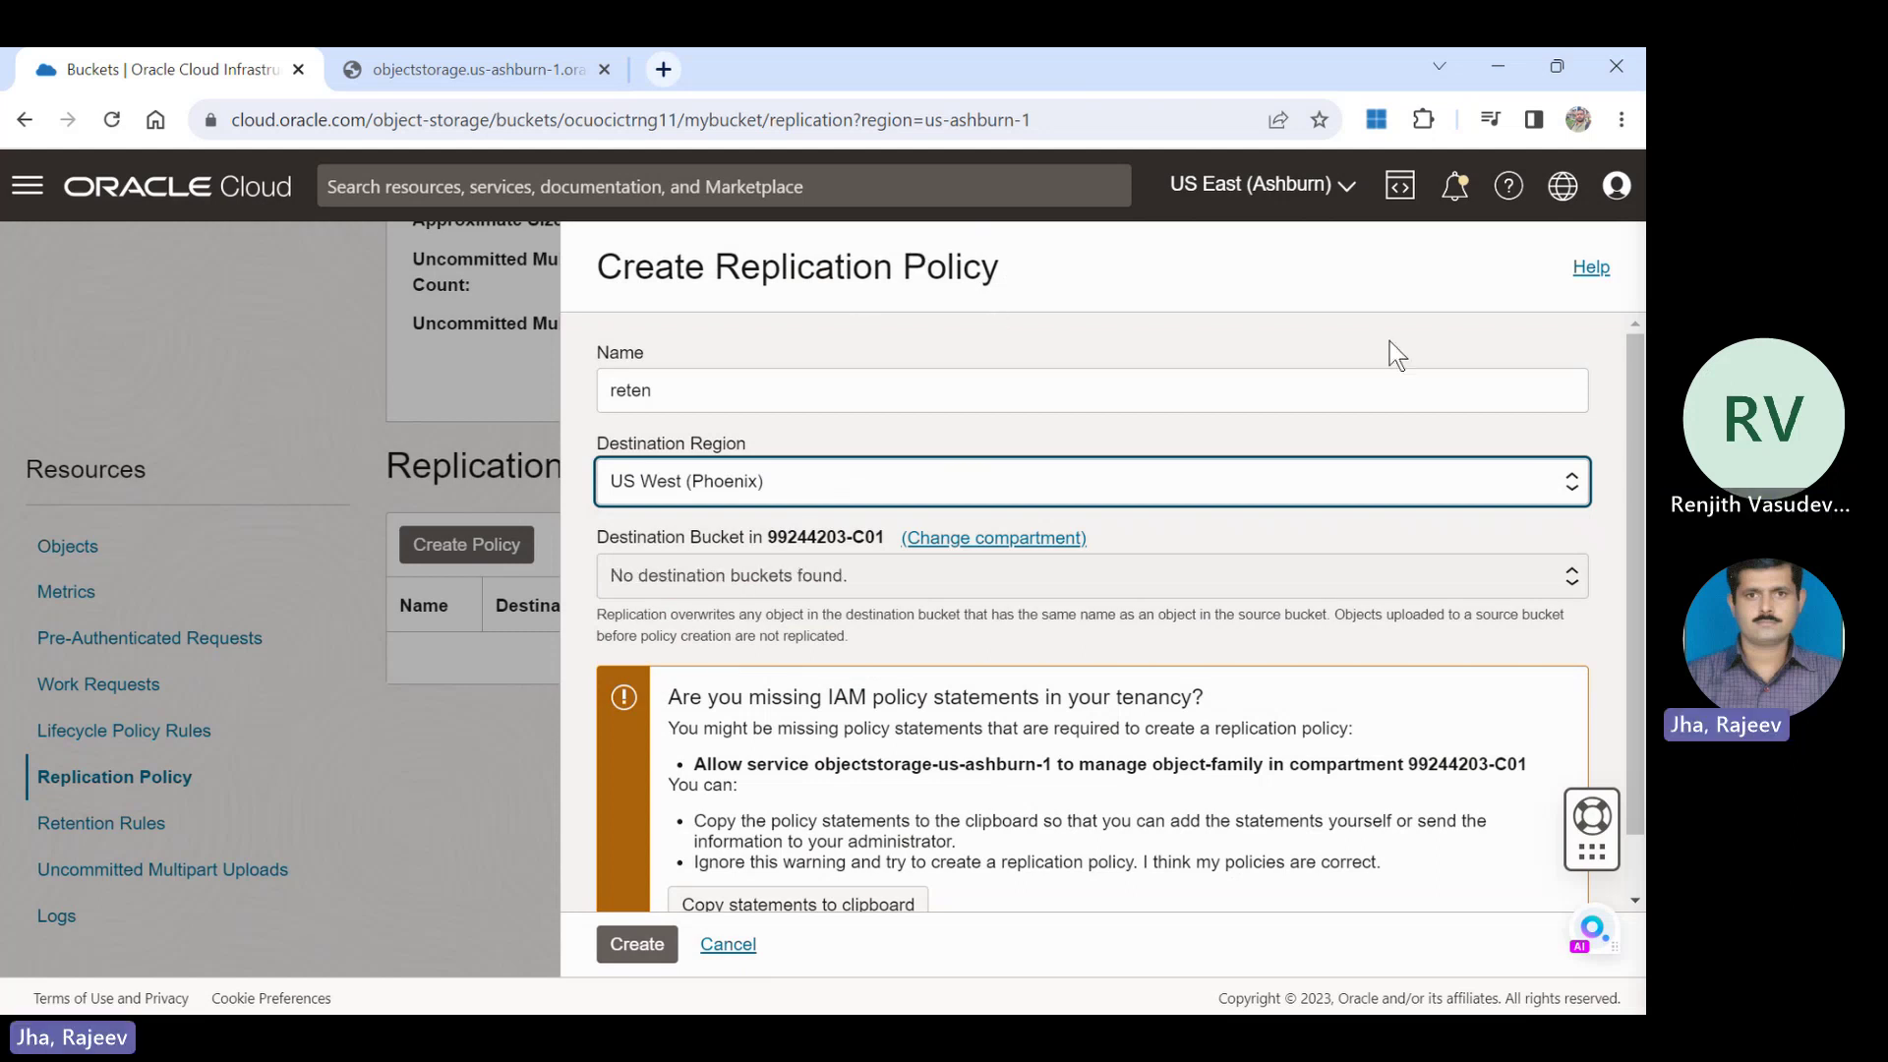
scroll(1389, 340, down, 1)
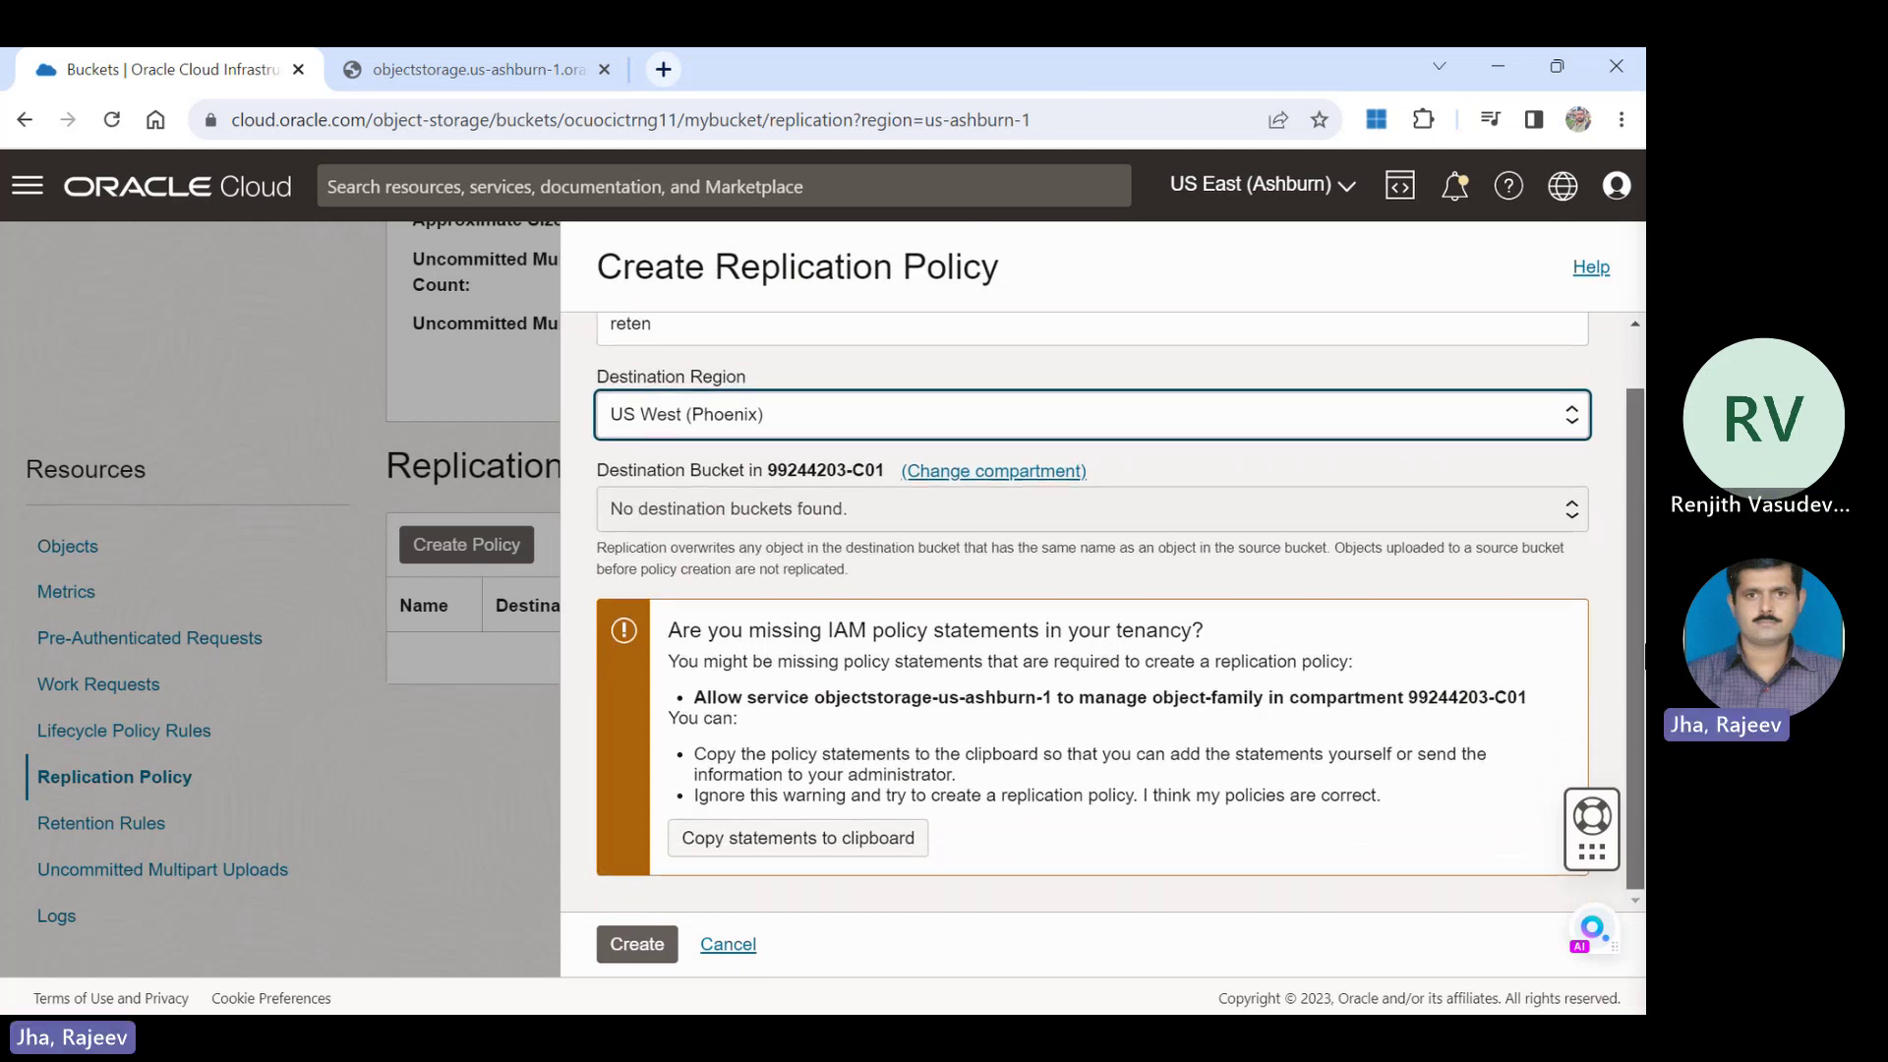
click(1293, 691)
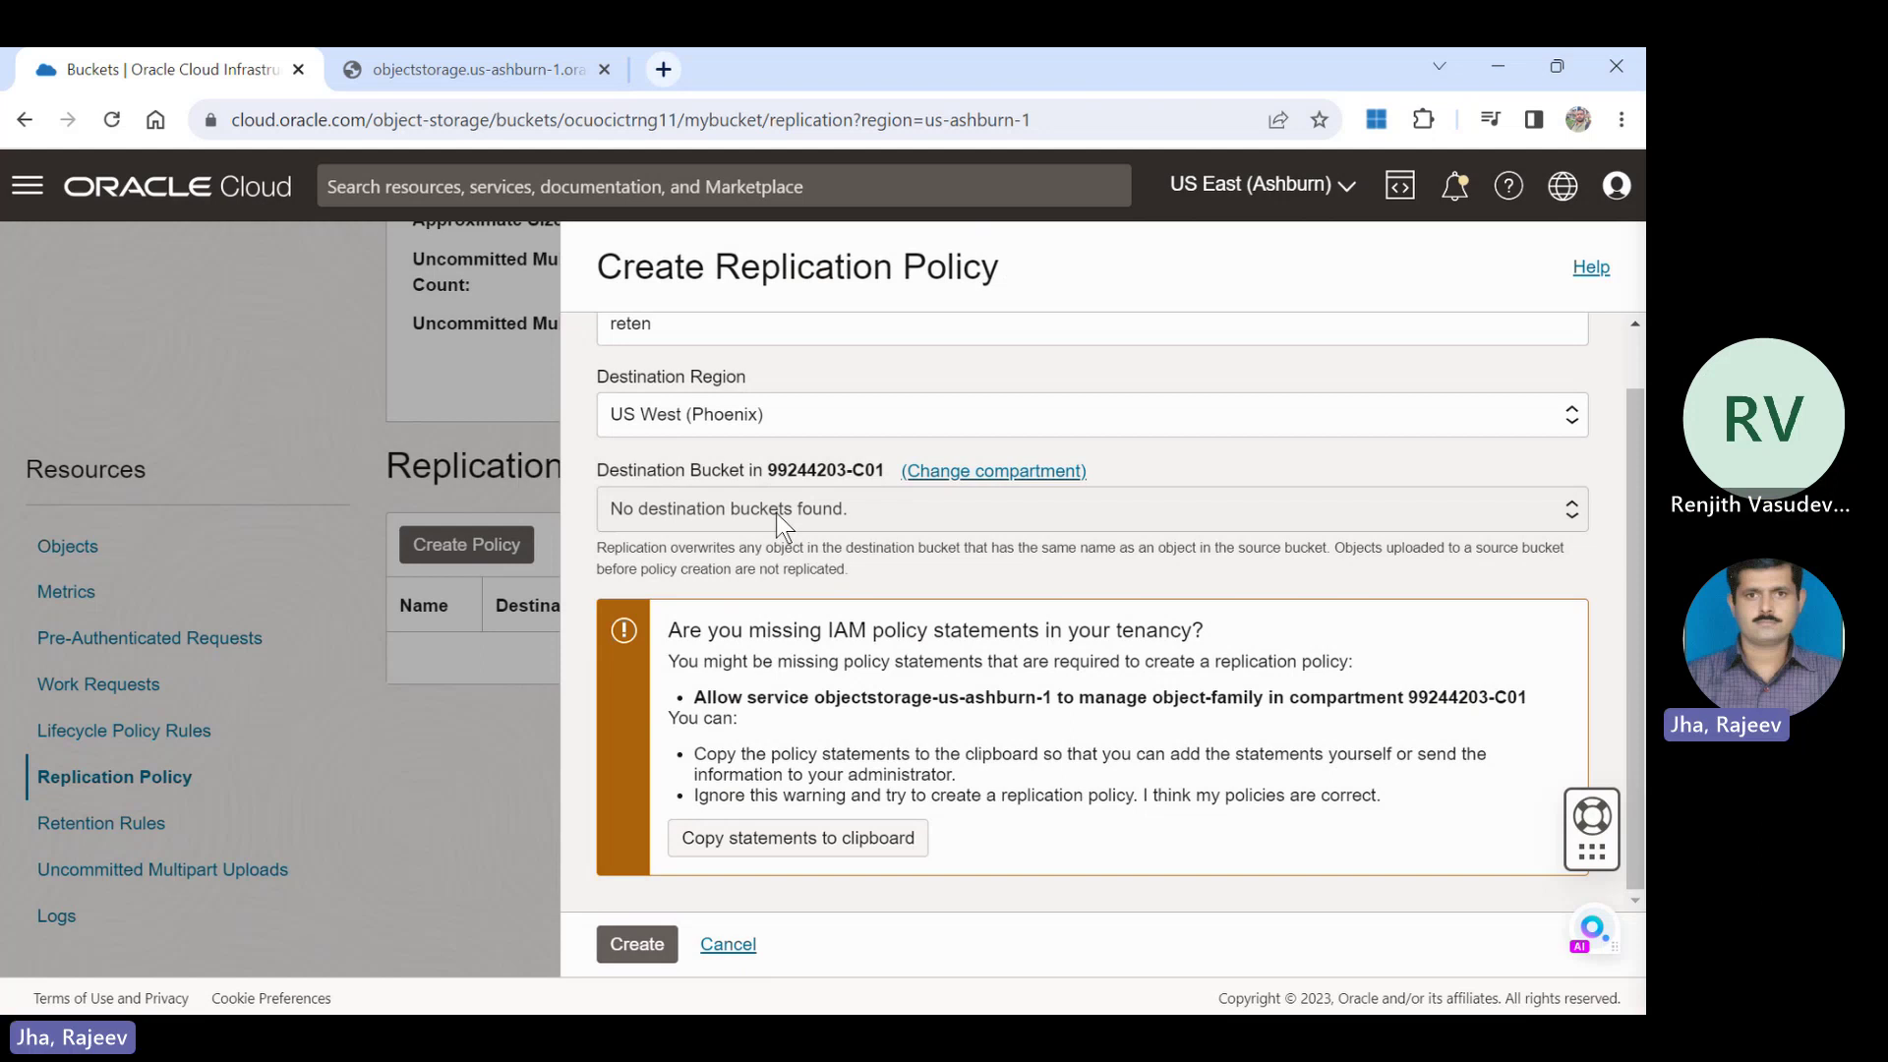
click(728, 946)
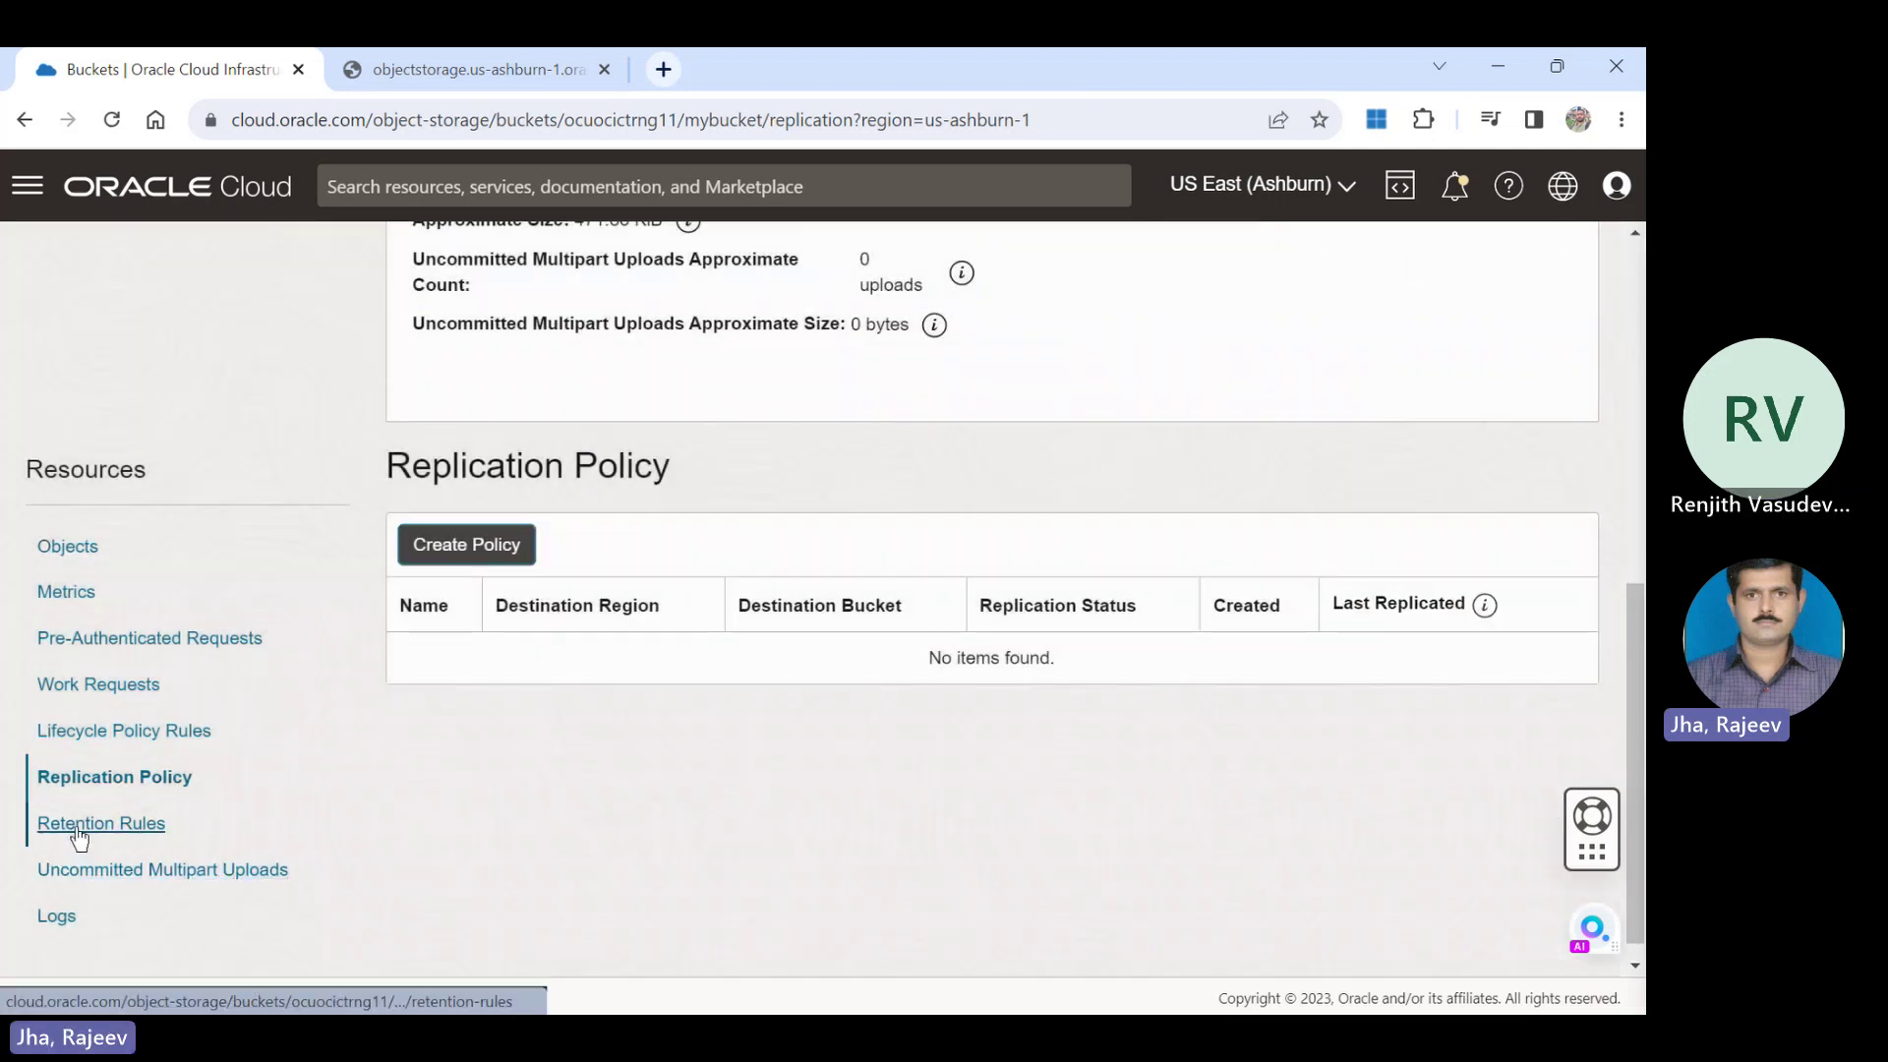
Draft a retention rule, review its Time-Bound amount and unit fields, and discard it.
click(78, 831)
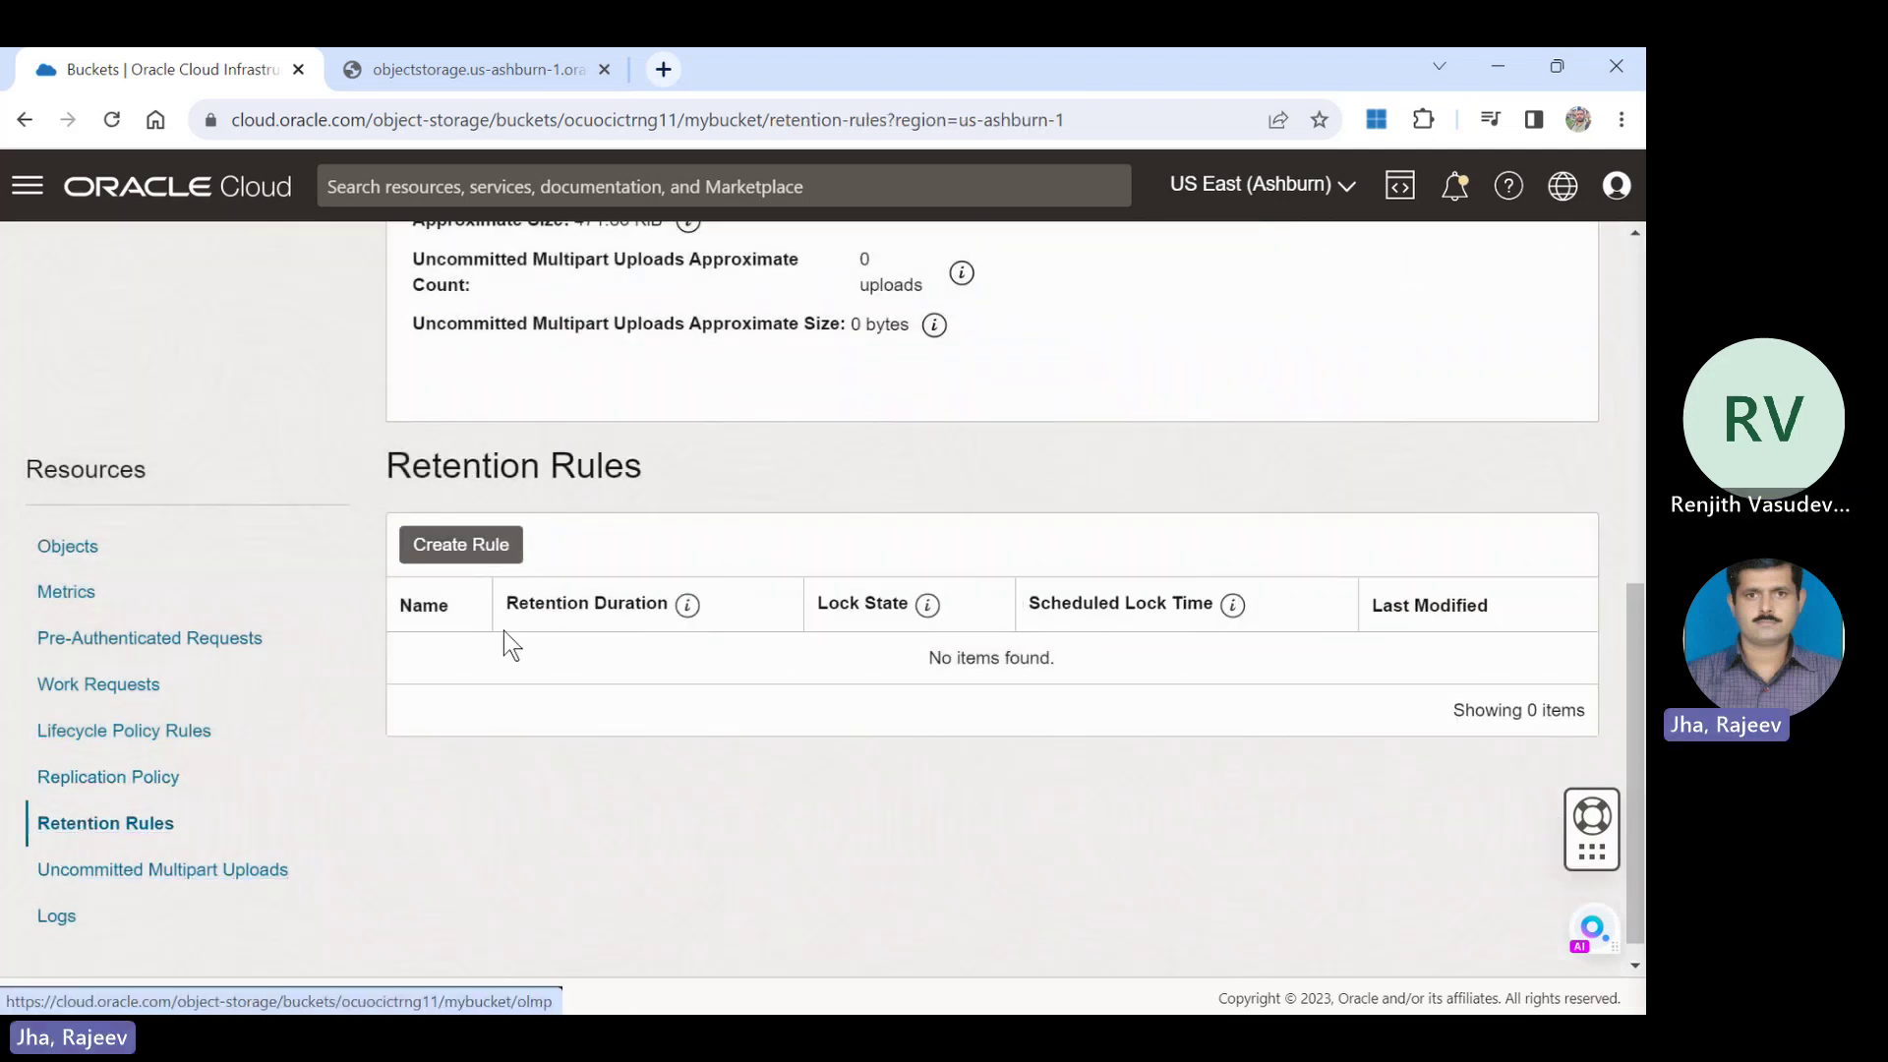
click(491, 557)
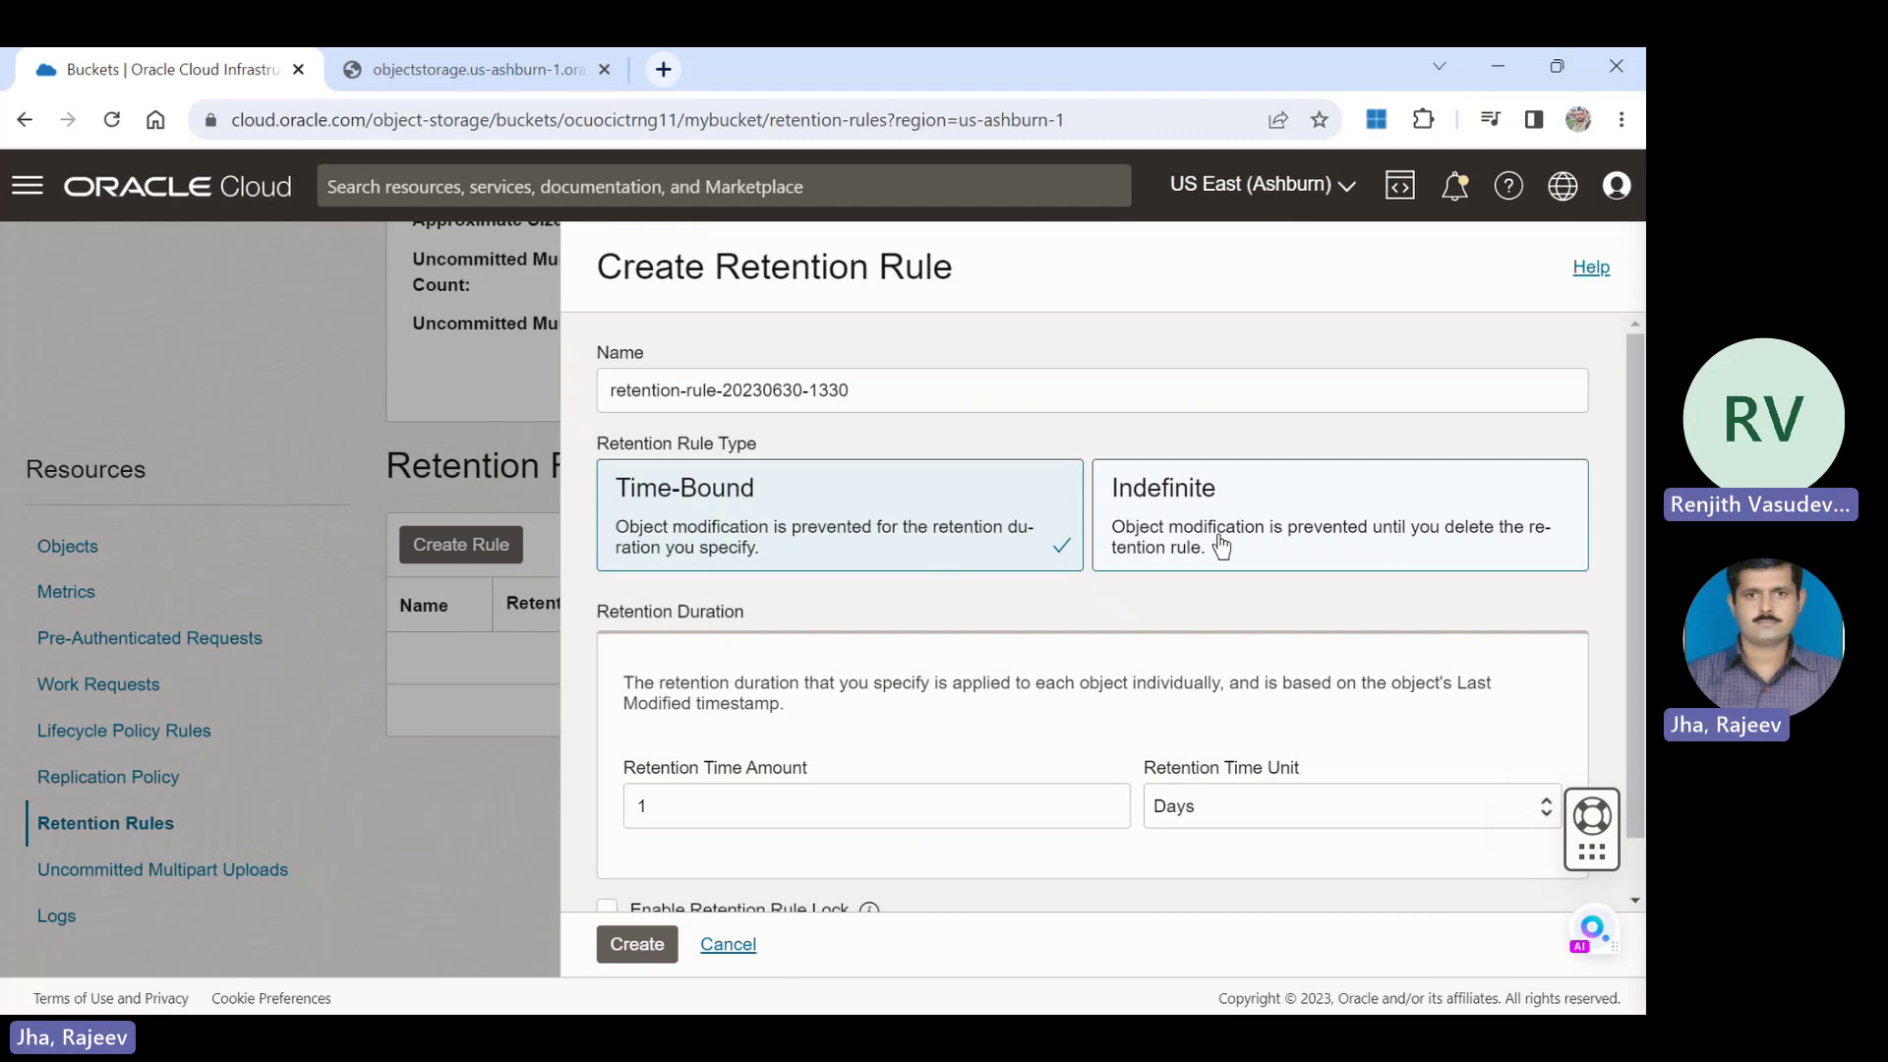
drag(1219, 536, 961, 915)
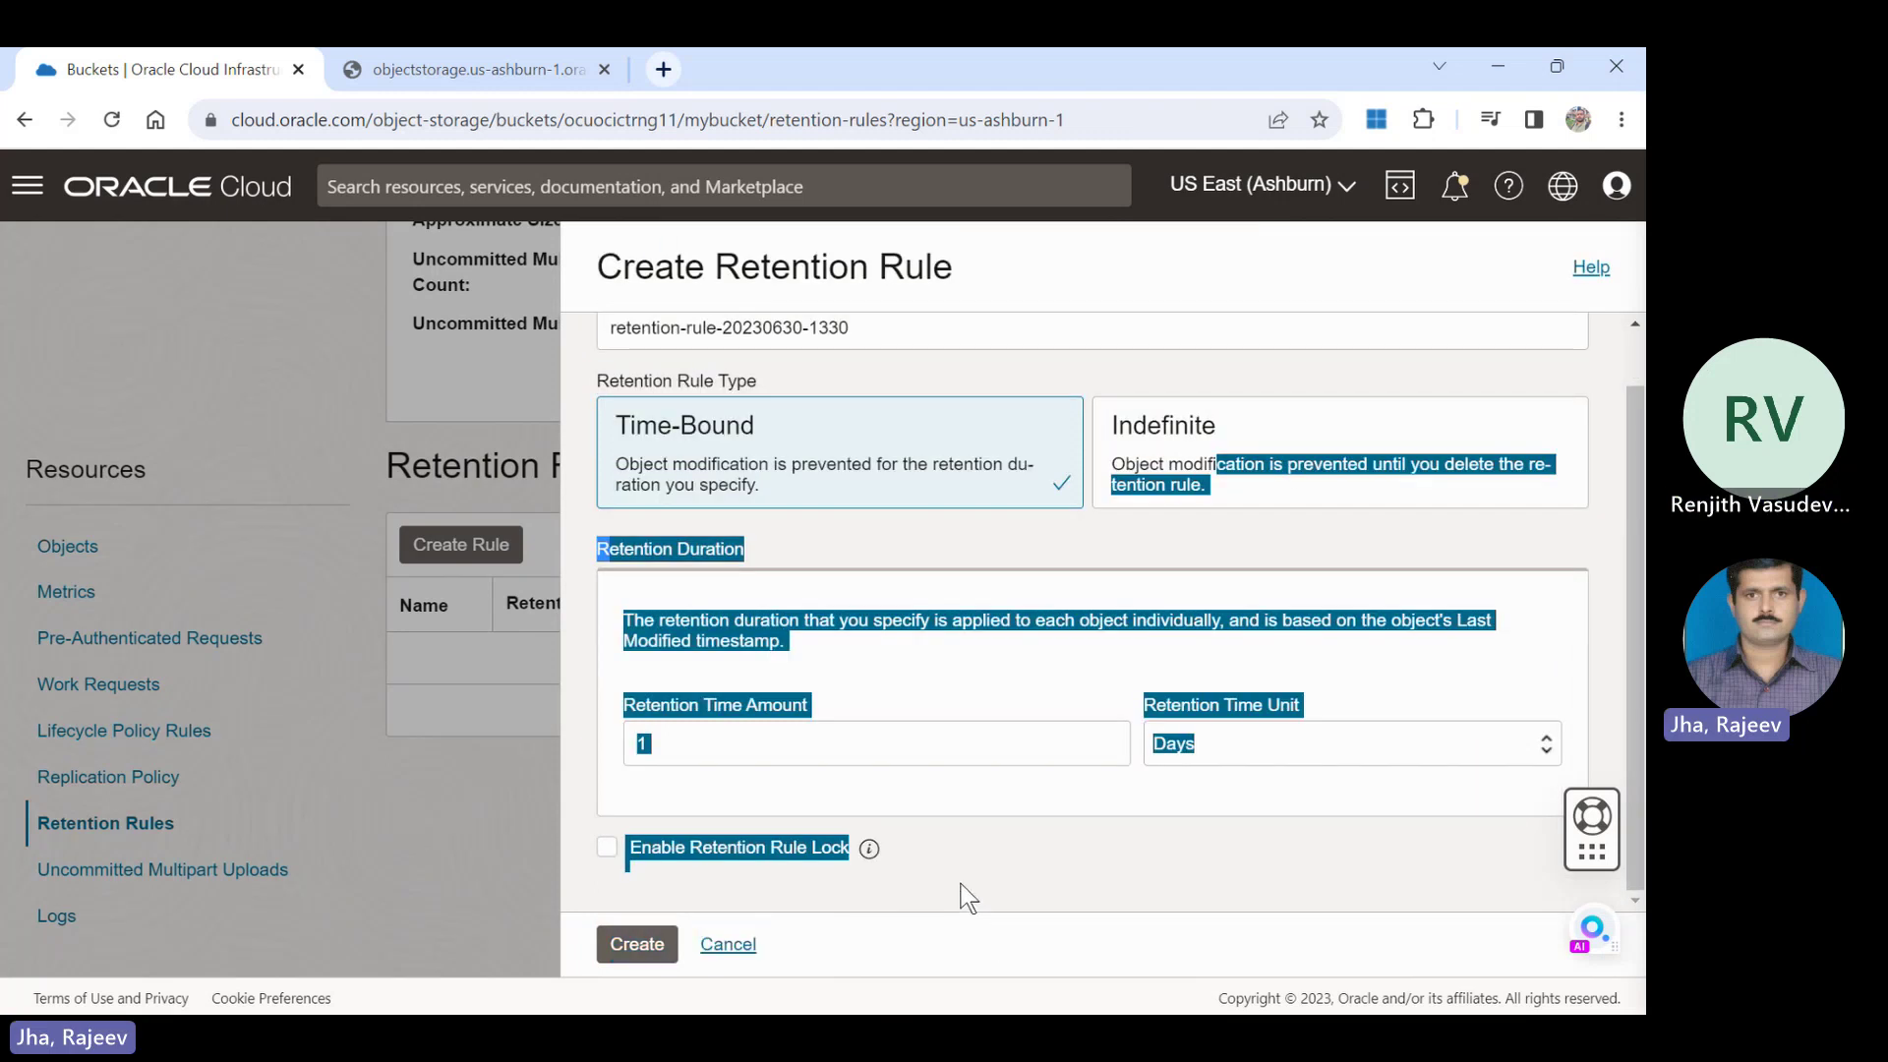
click(898, 743)
click(1234, 745)
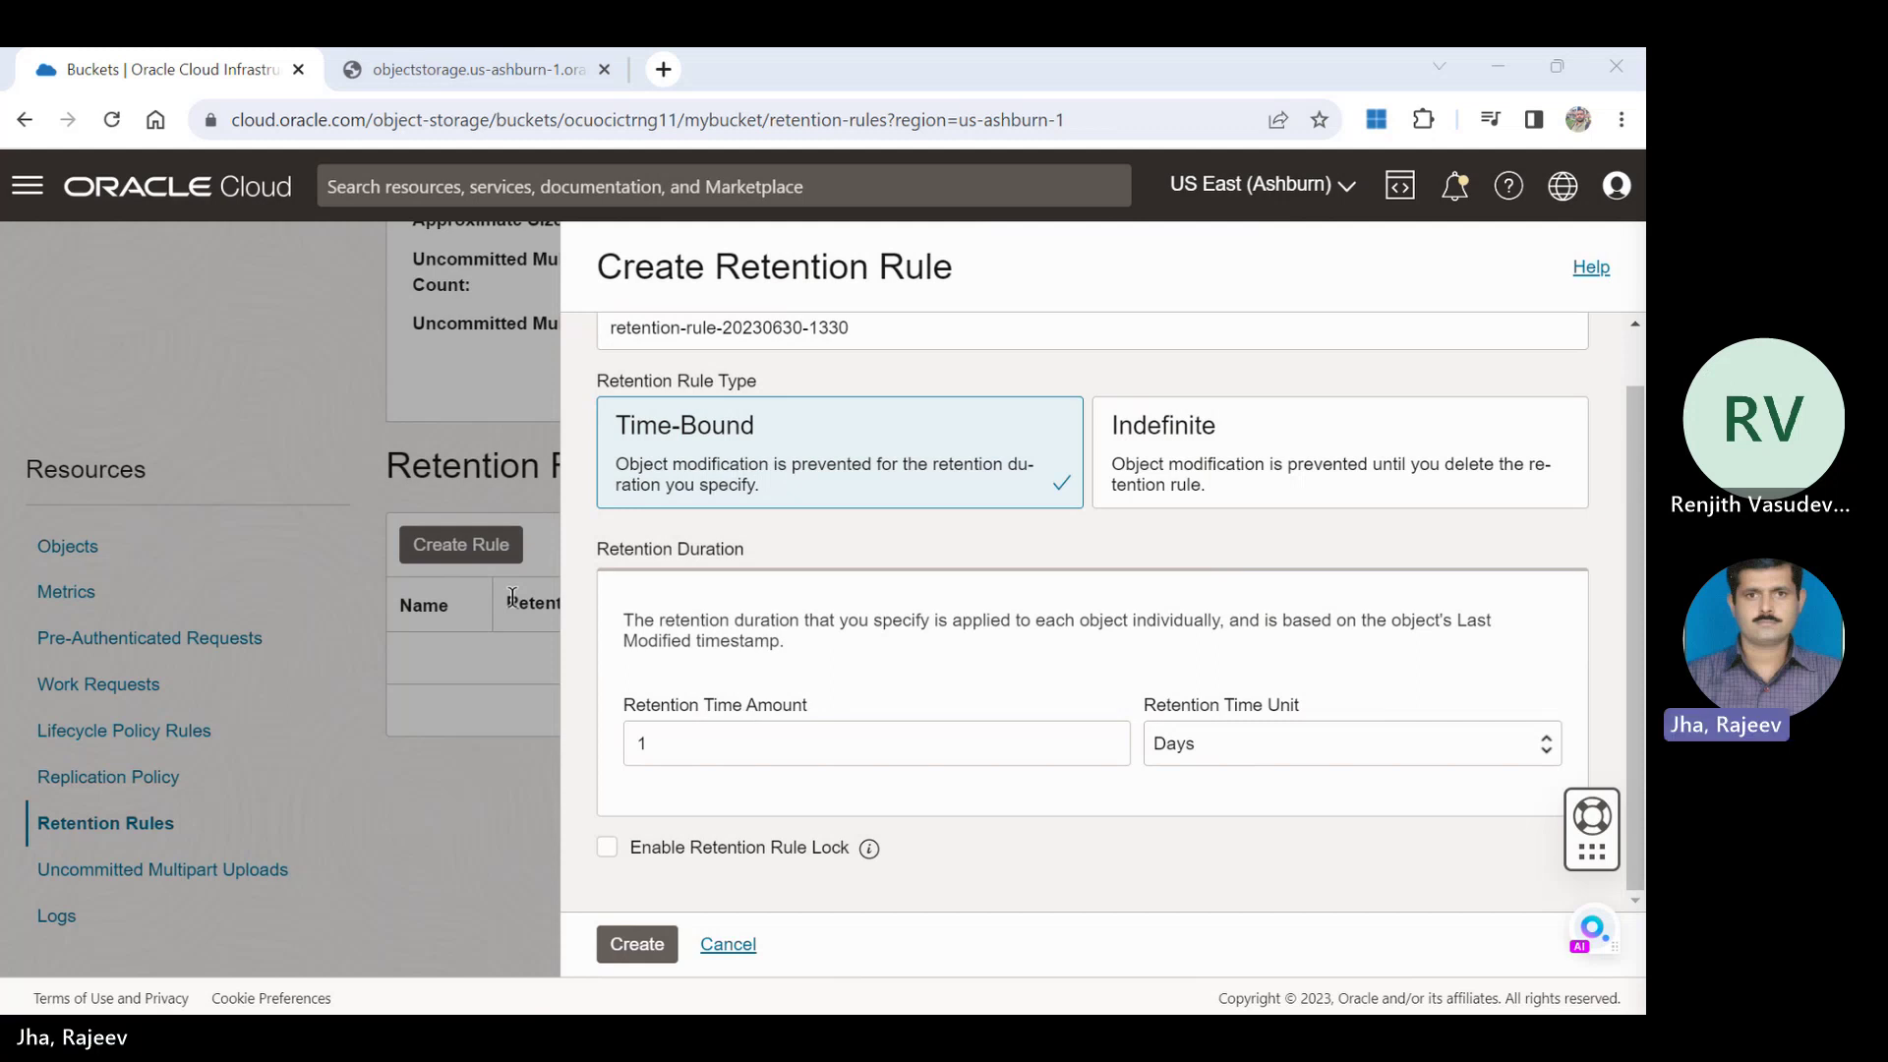
click(520, 615)
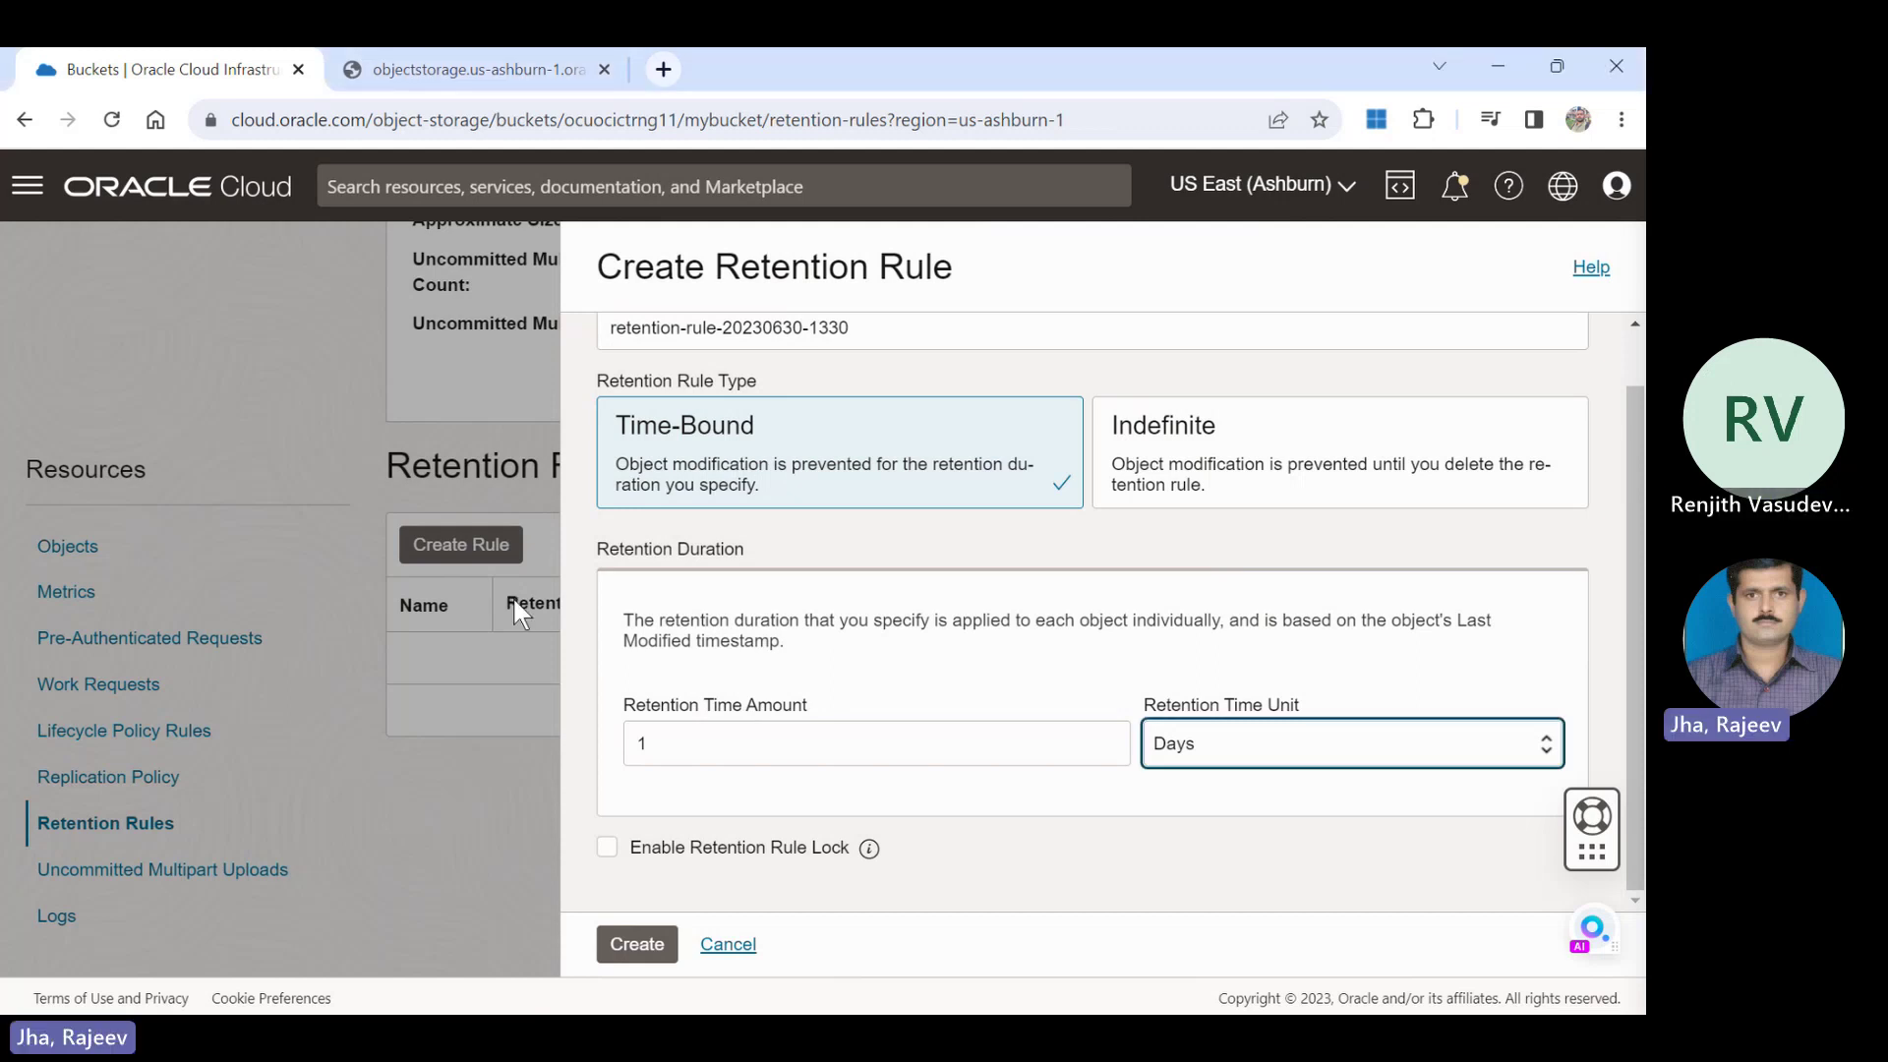
click(729, 946)
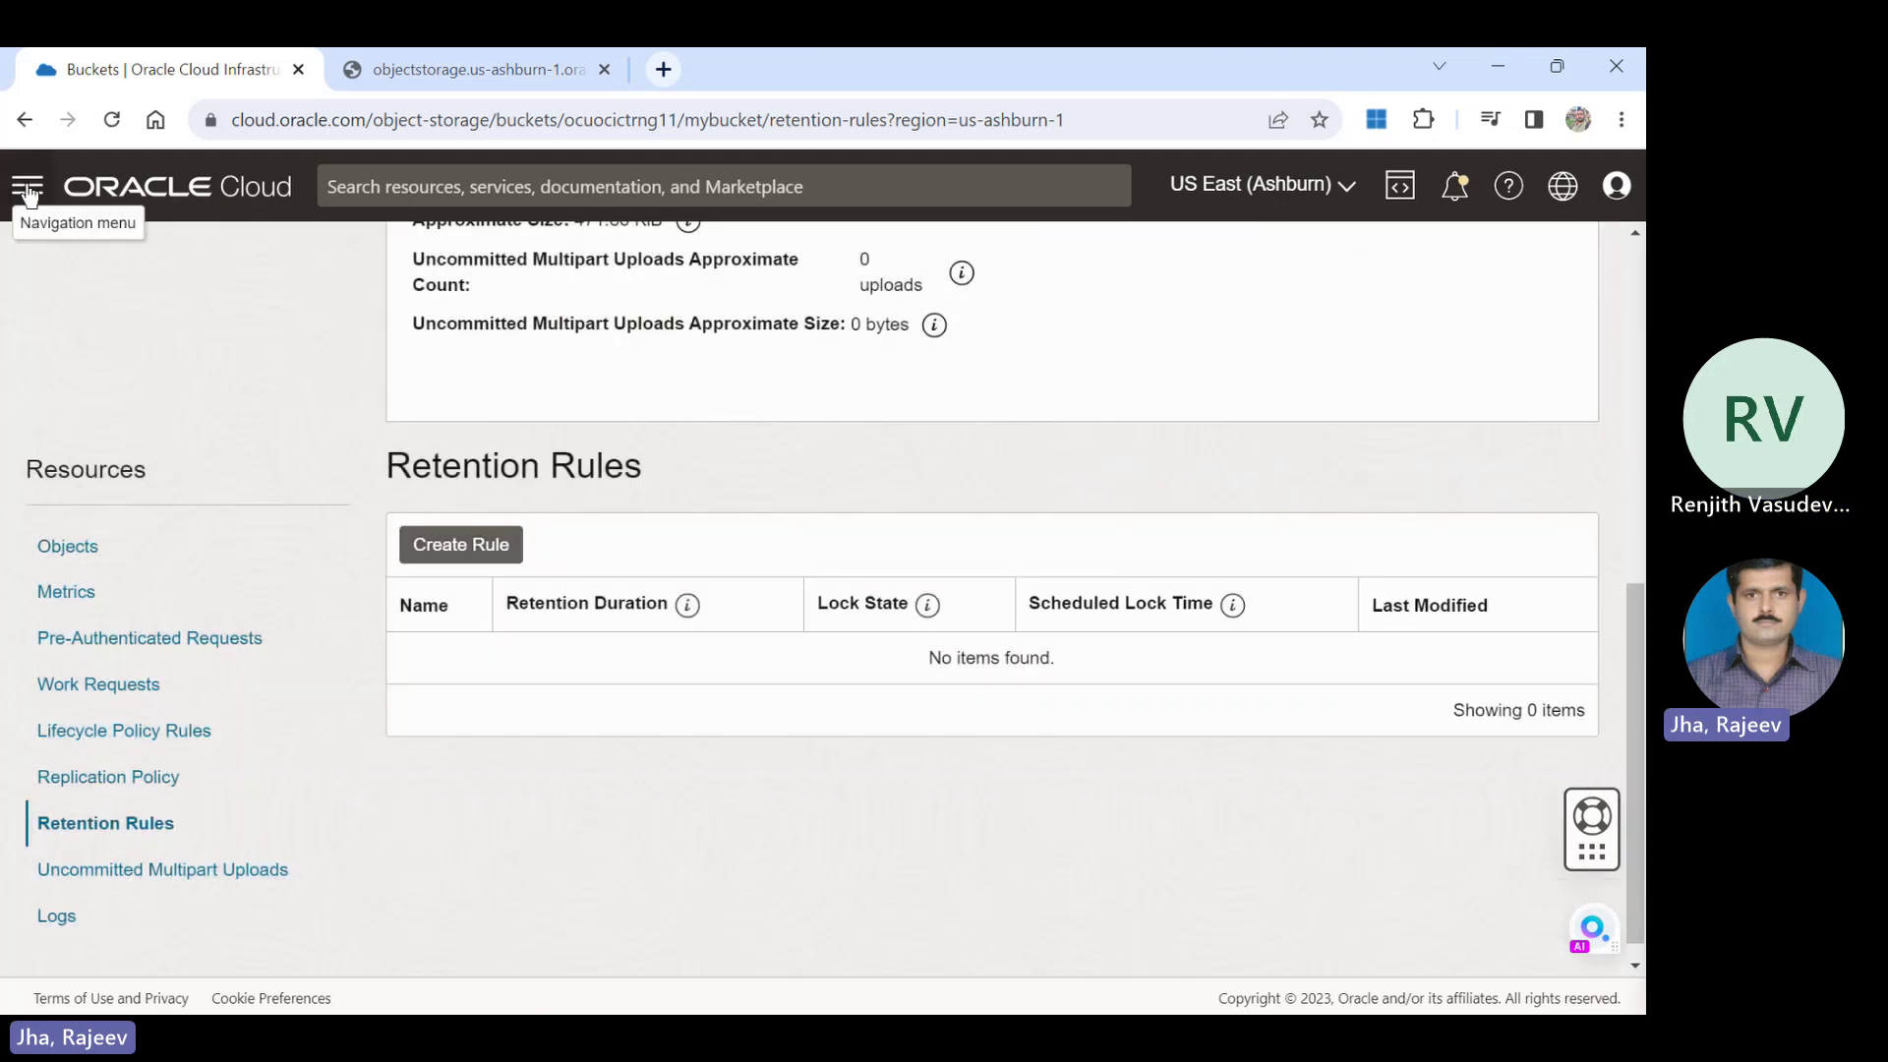
Go through Networking > Virtual cloud networks into myvcn and scroll to its subnets.
click(20, 193)
click(24, 194)
click(27, 194)
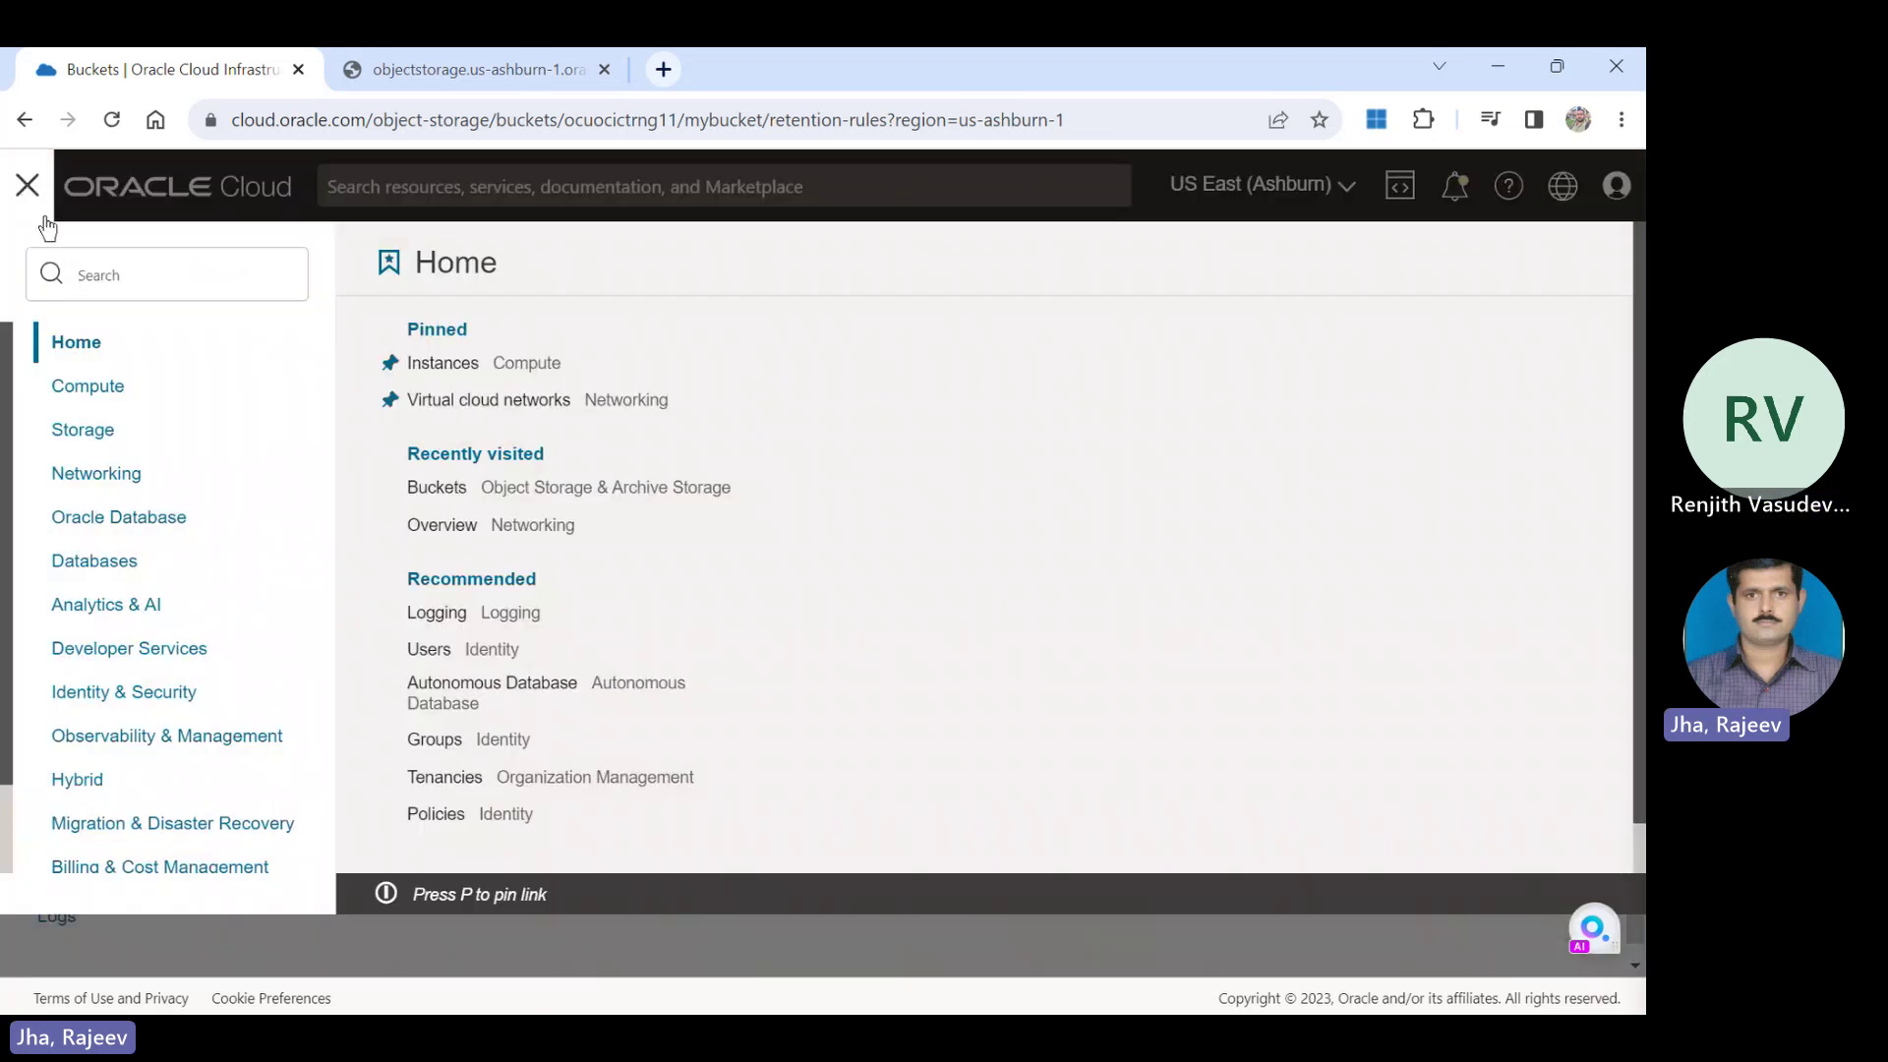
double_click(107, 475)
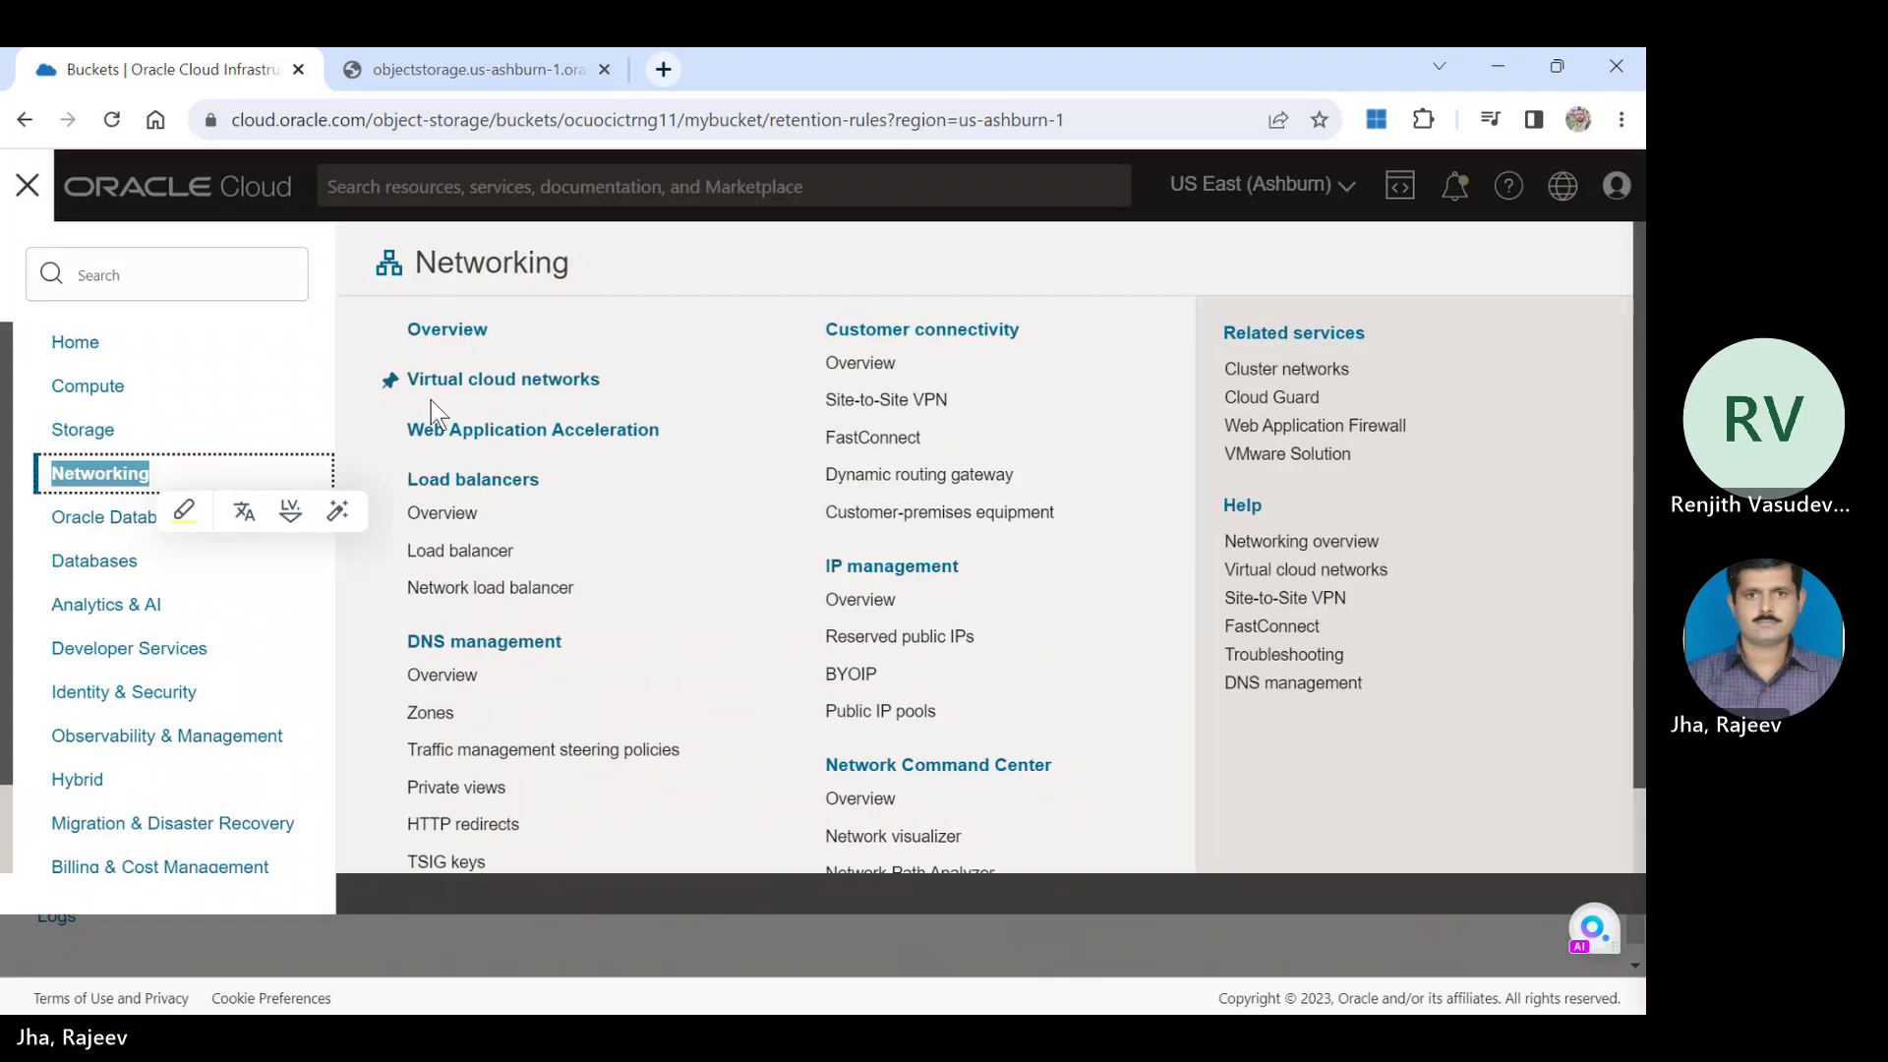
click(486, 387)
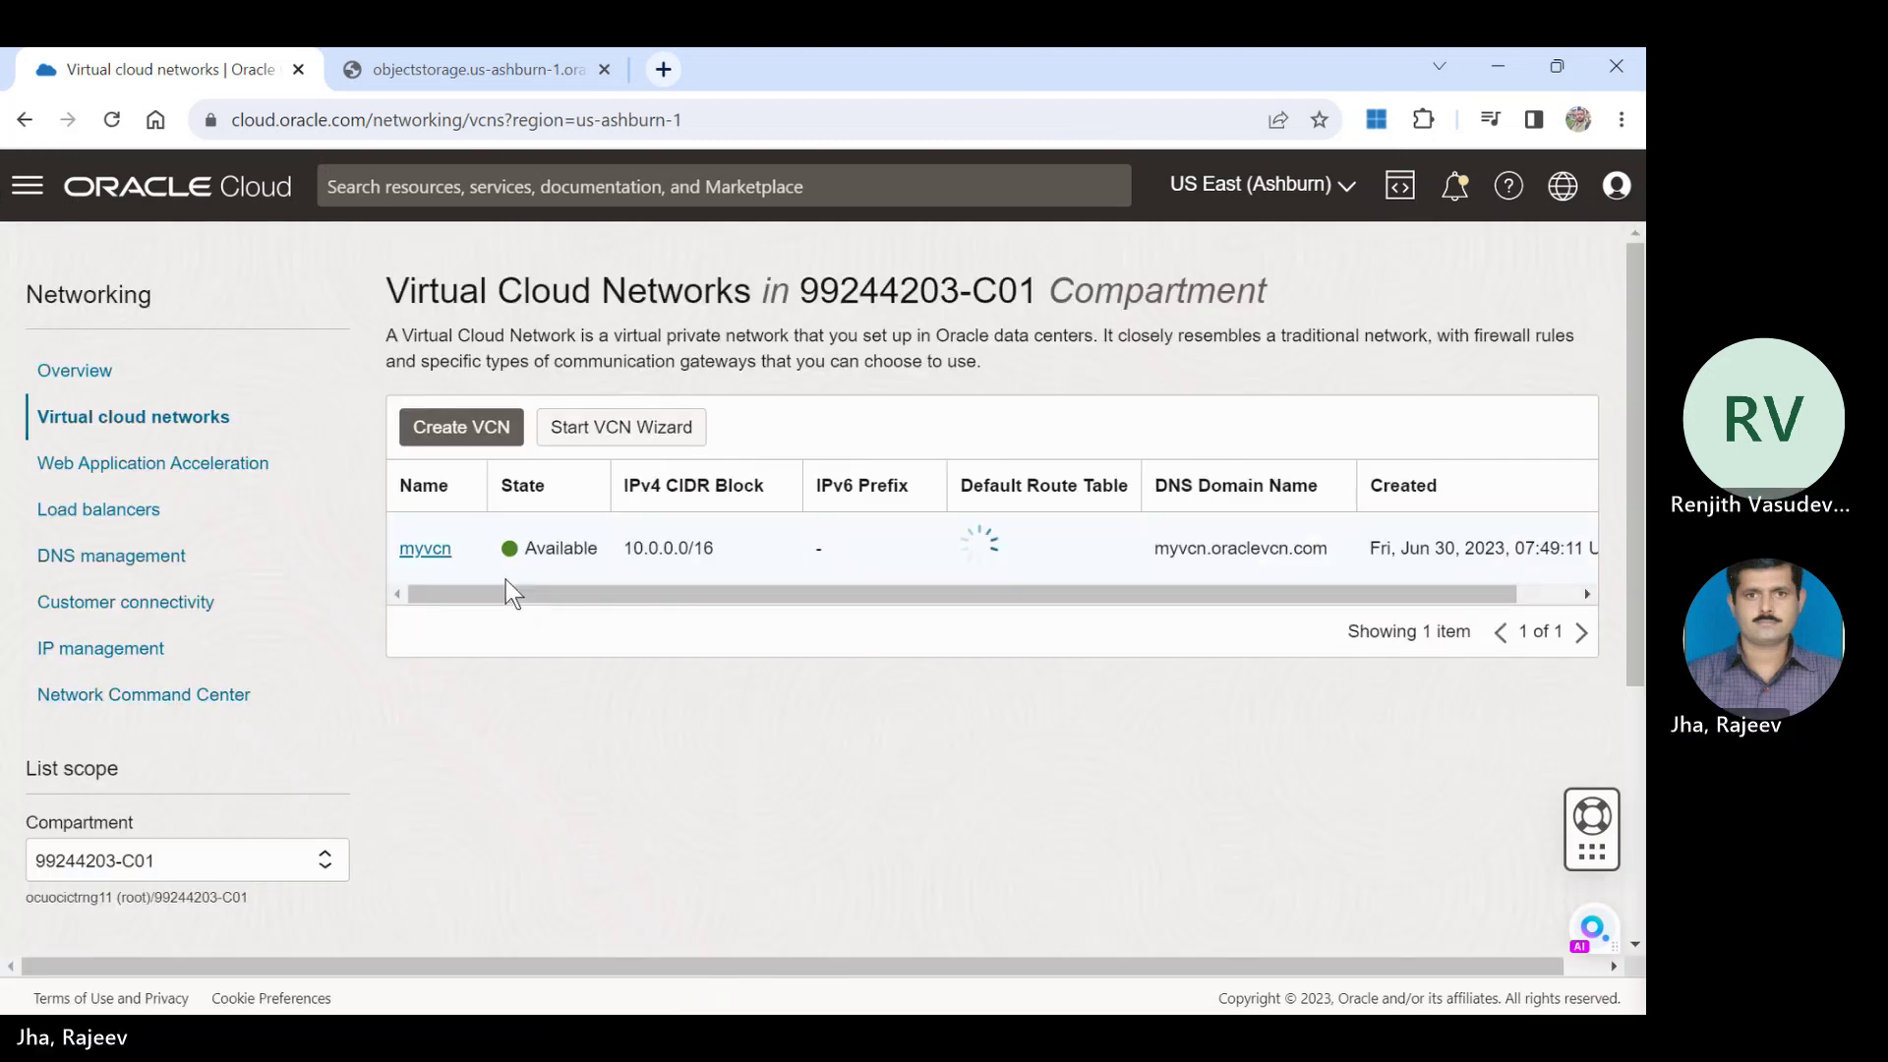
click(429, 540)
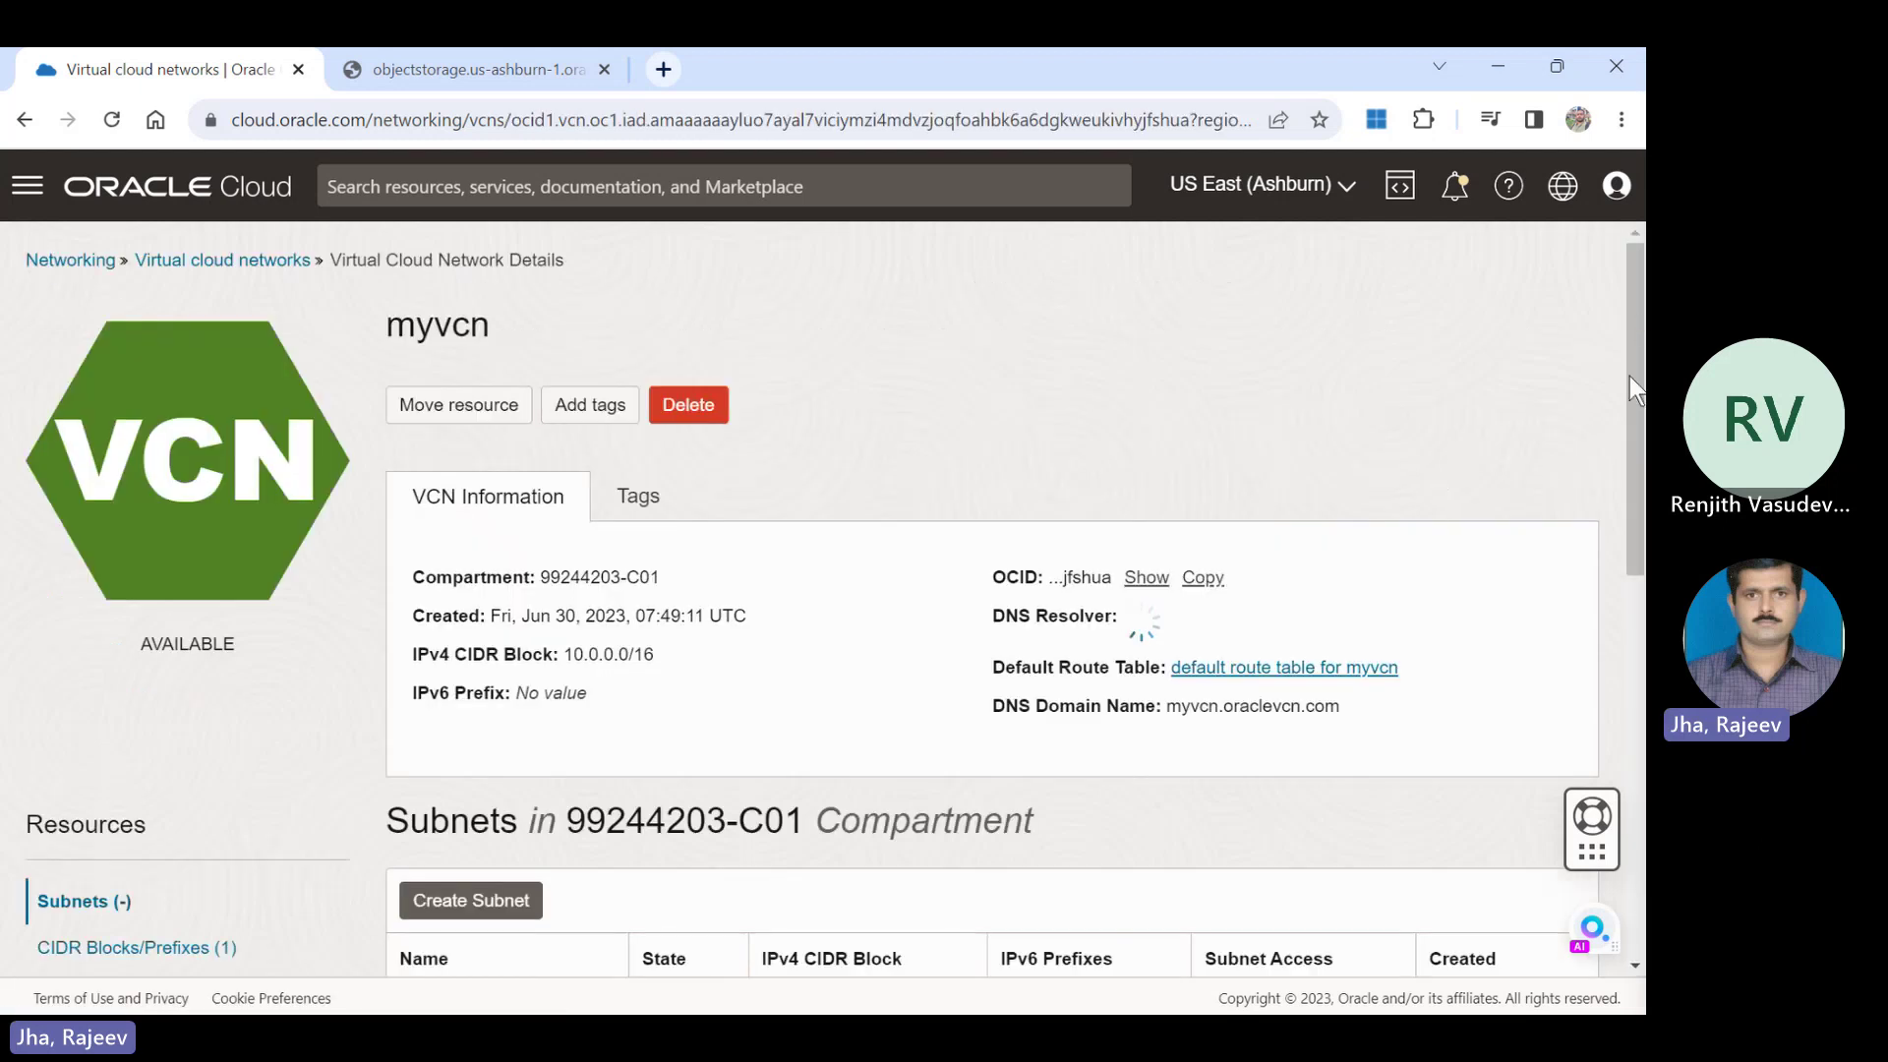
drag(1631, 376, 1638, 580)
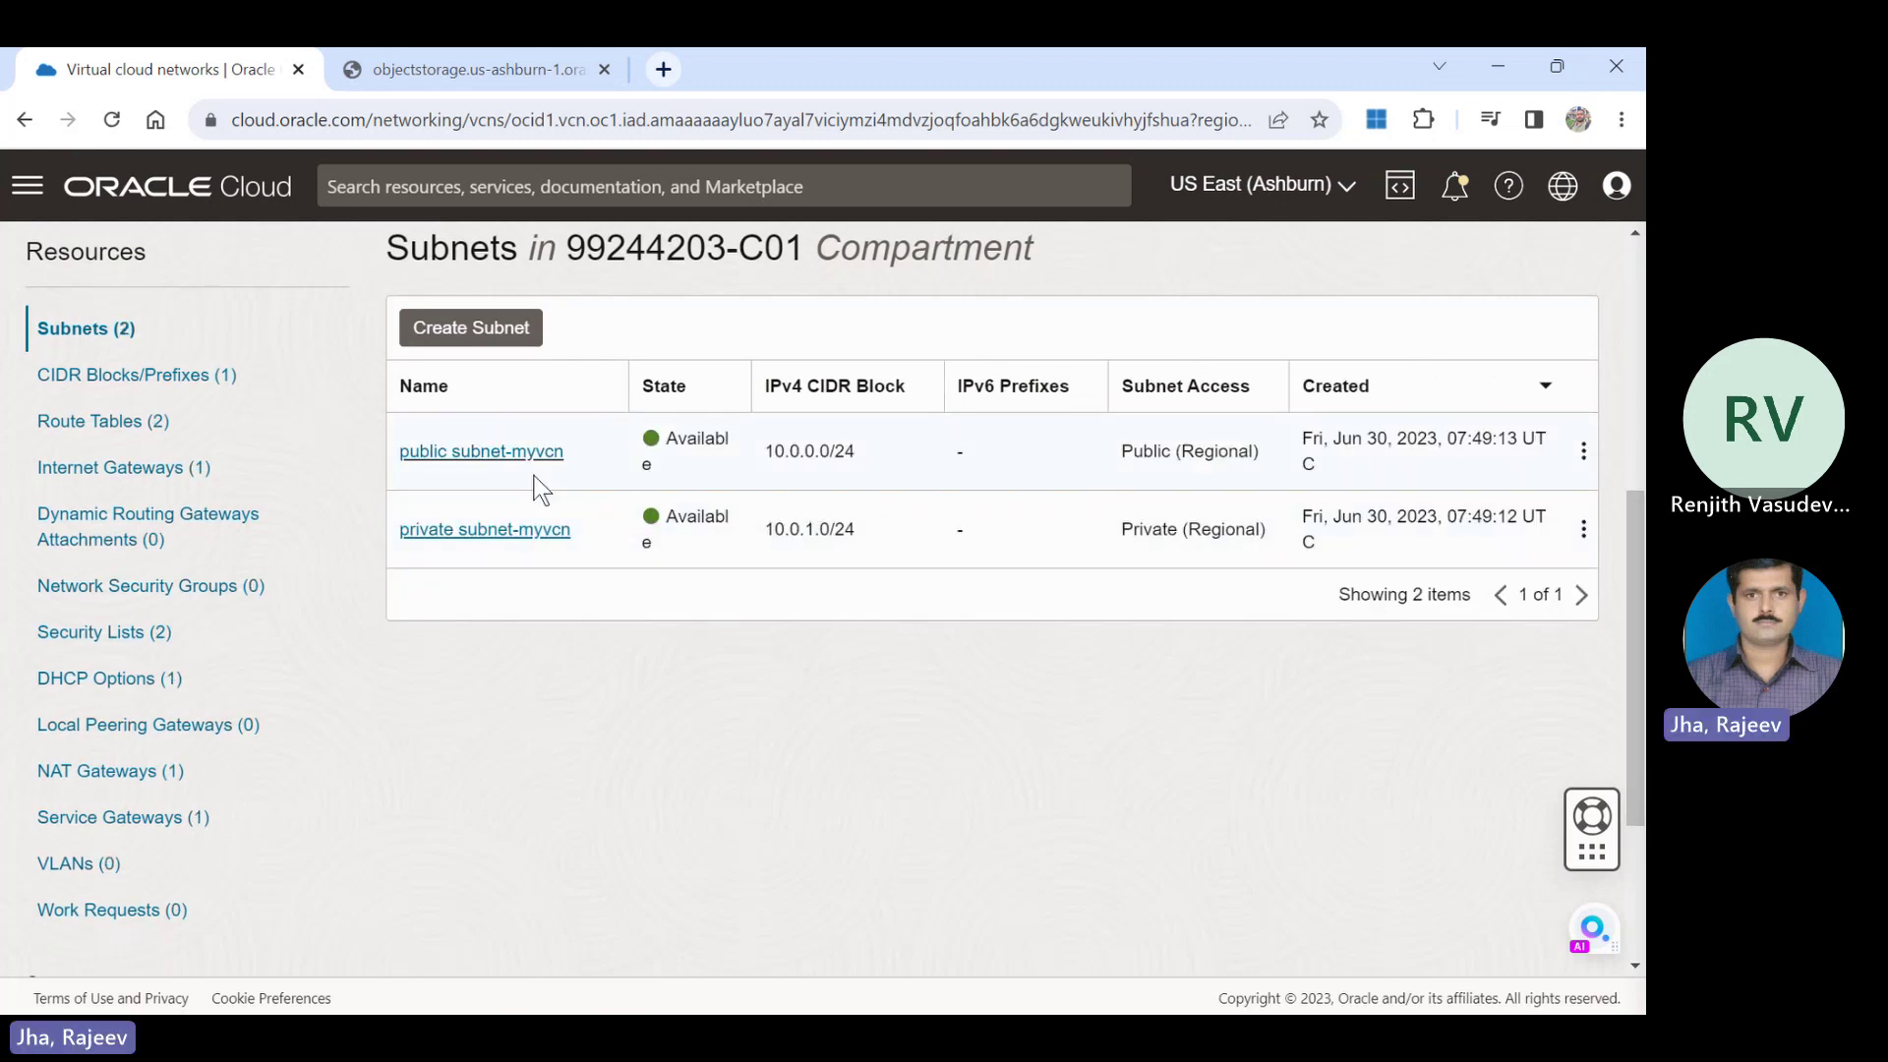
From public subnet-myvcn, reach Default Security List for myvcn and begin Add Ingress Rules.
click(509, 459)
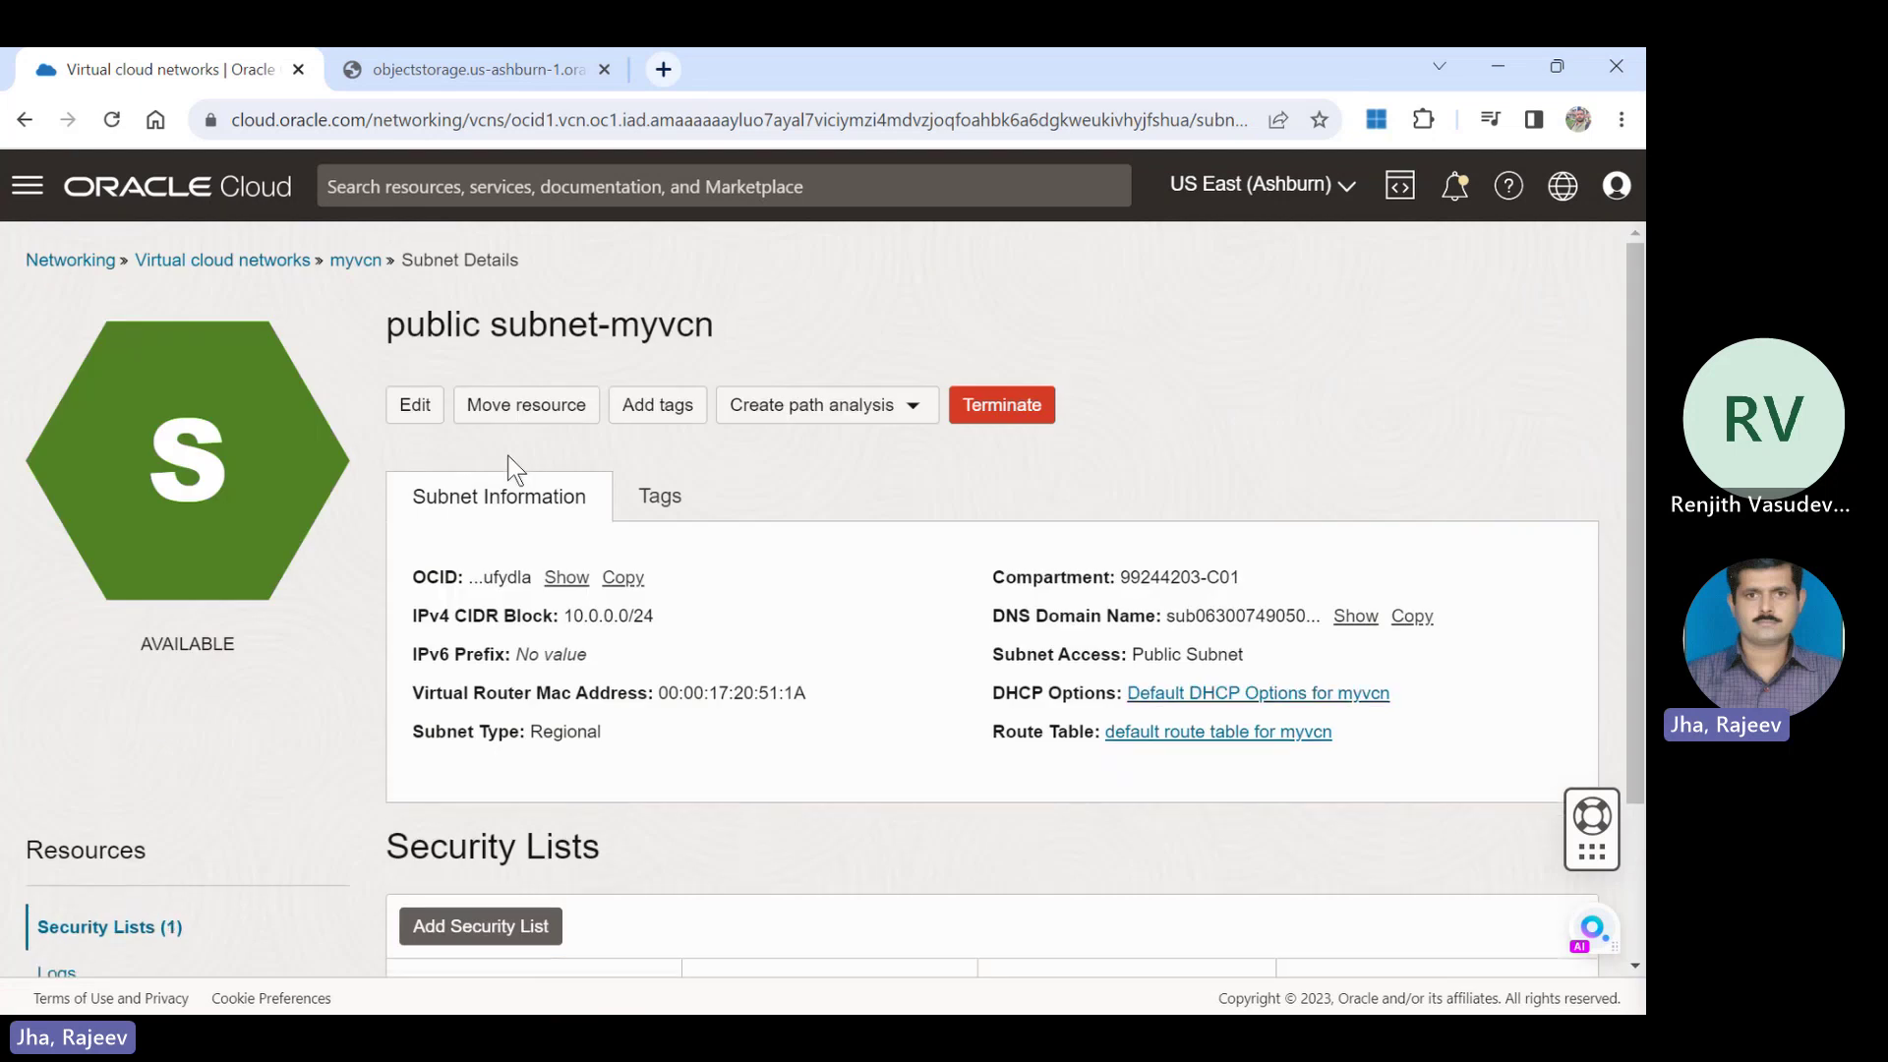
scroll(1638, 340, down, 3)
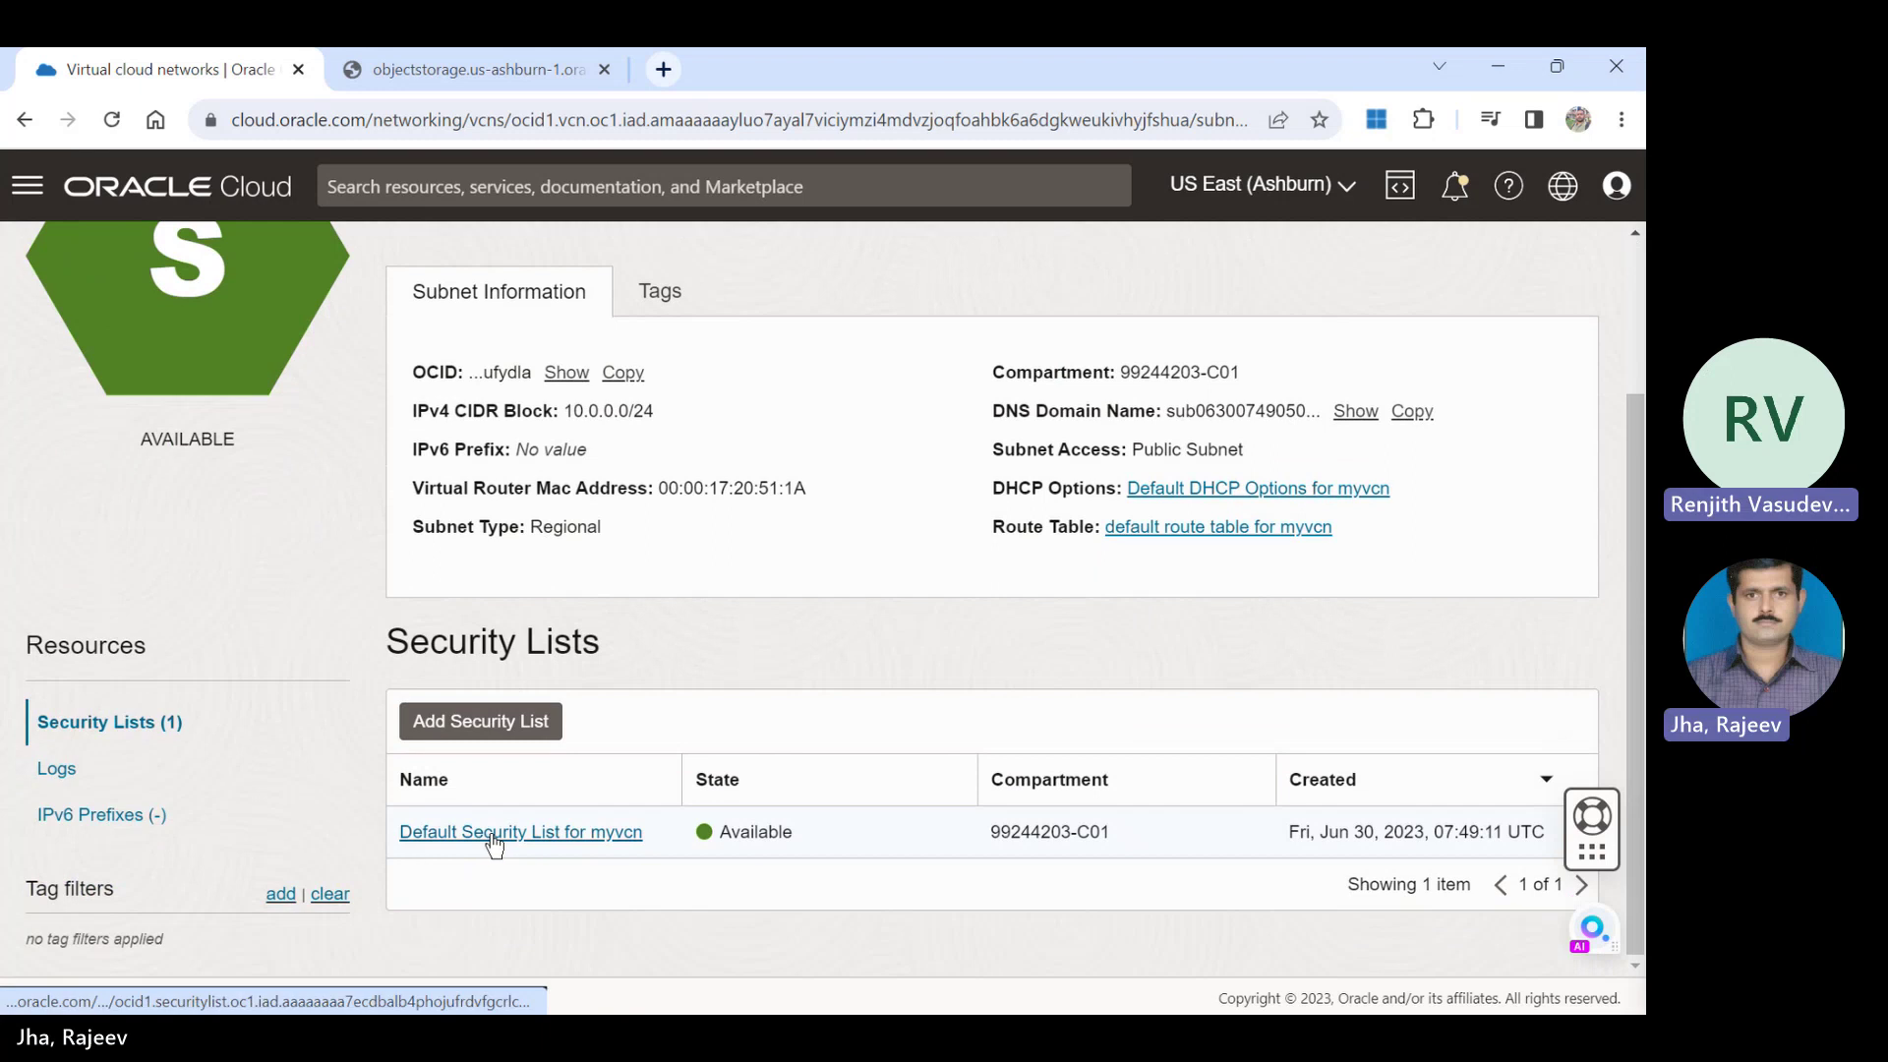
click(492, 834)
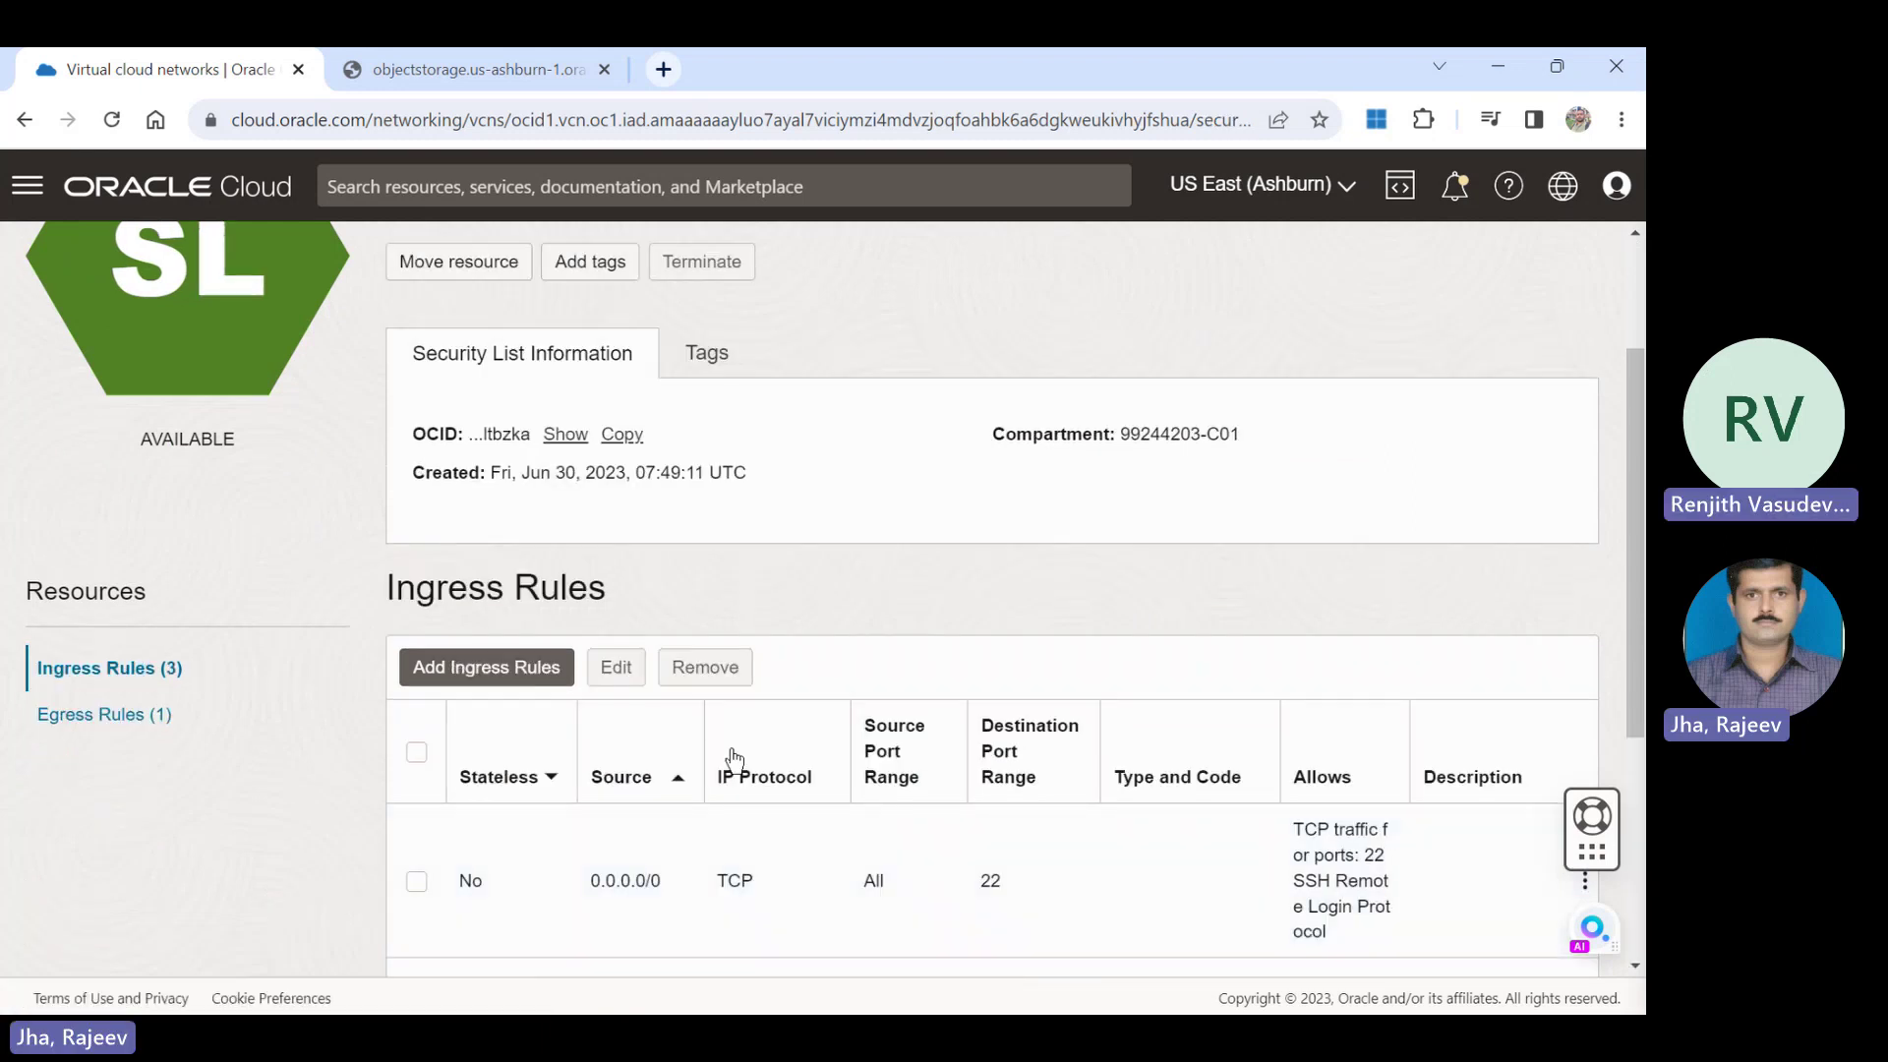
scroll(1643, 455, down, 1)
scroll(1642, 455, down, 3)
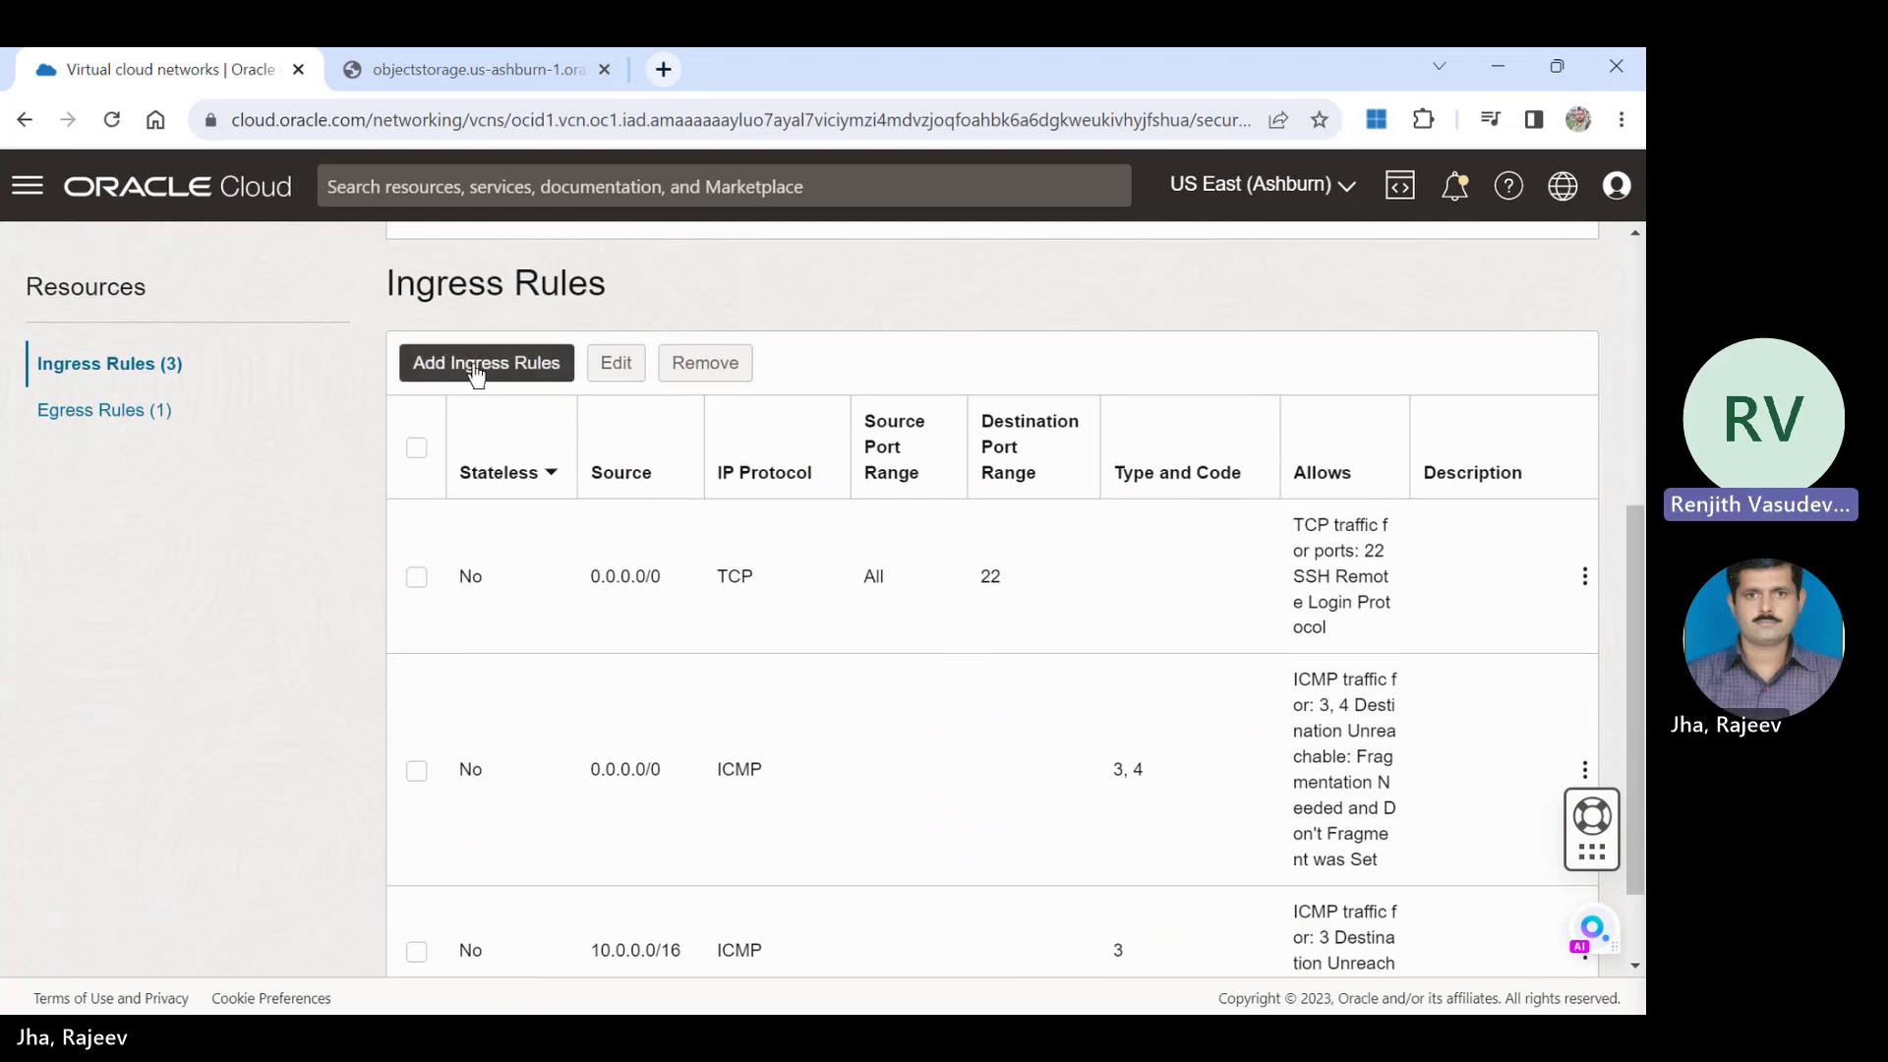
click(472, 363)
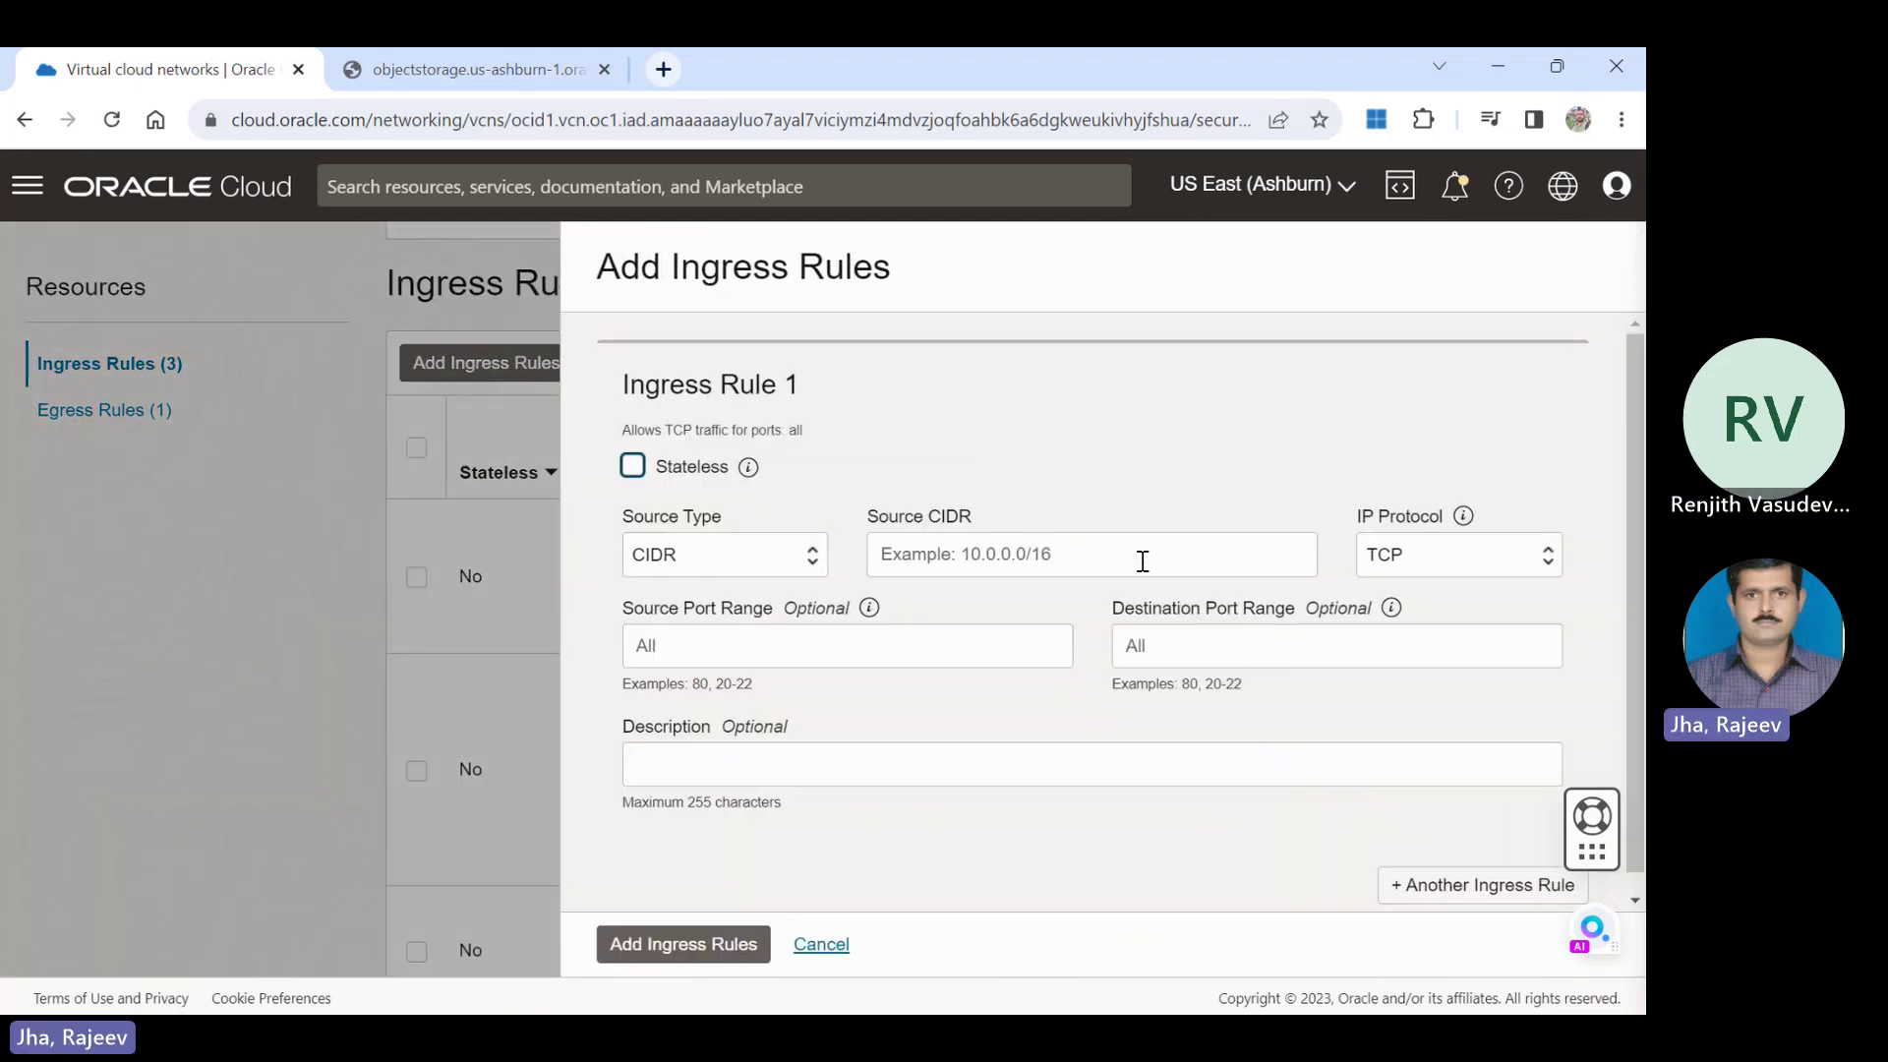
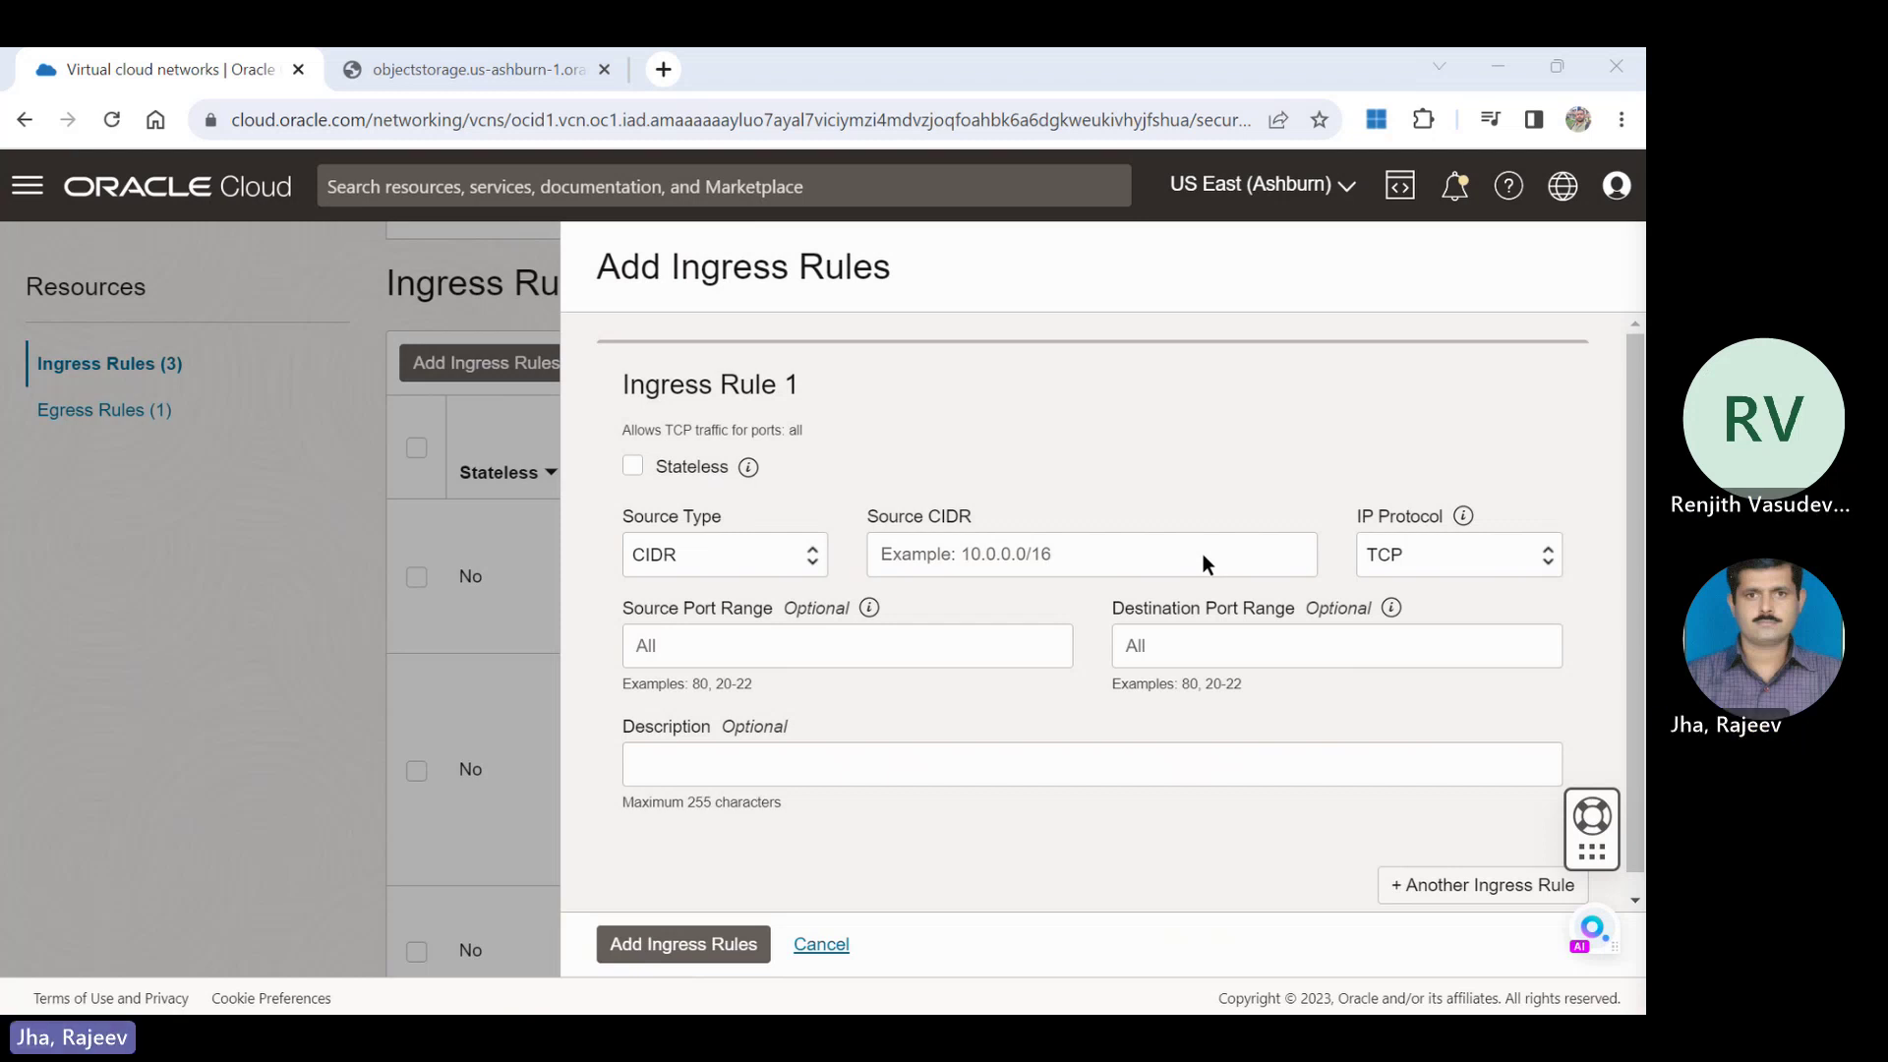
Enter destination port range 2048-2050 and description 'Storage access' for the new ingress rule.
key(alt+Tab)
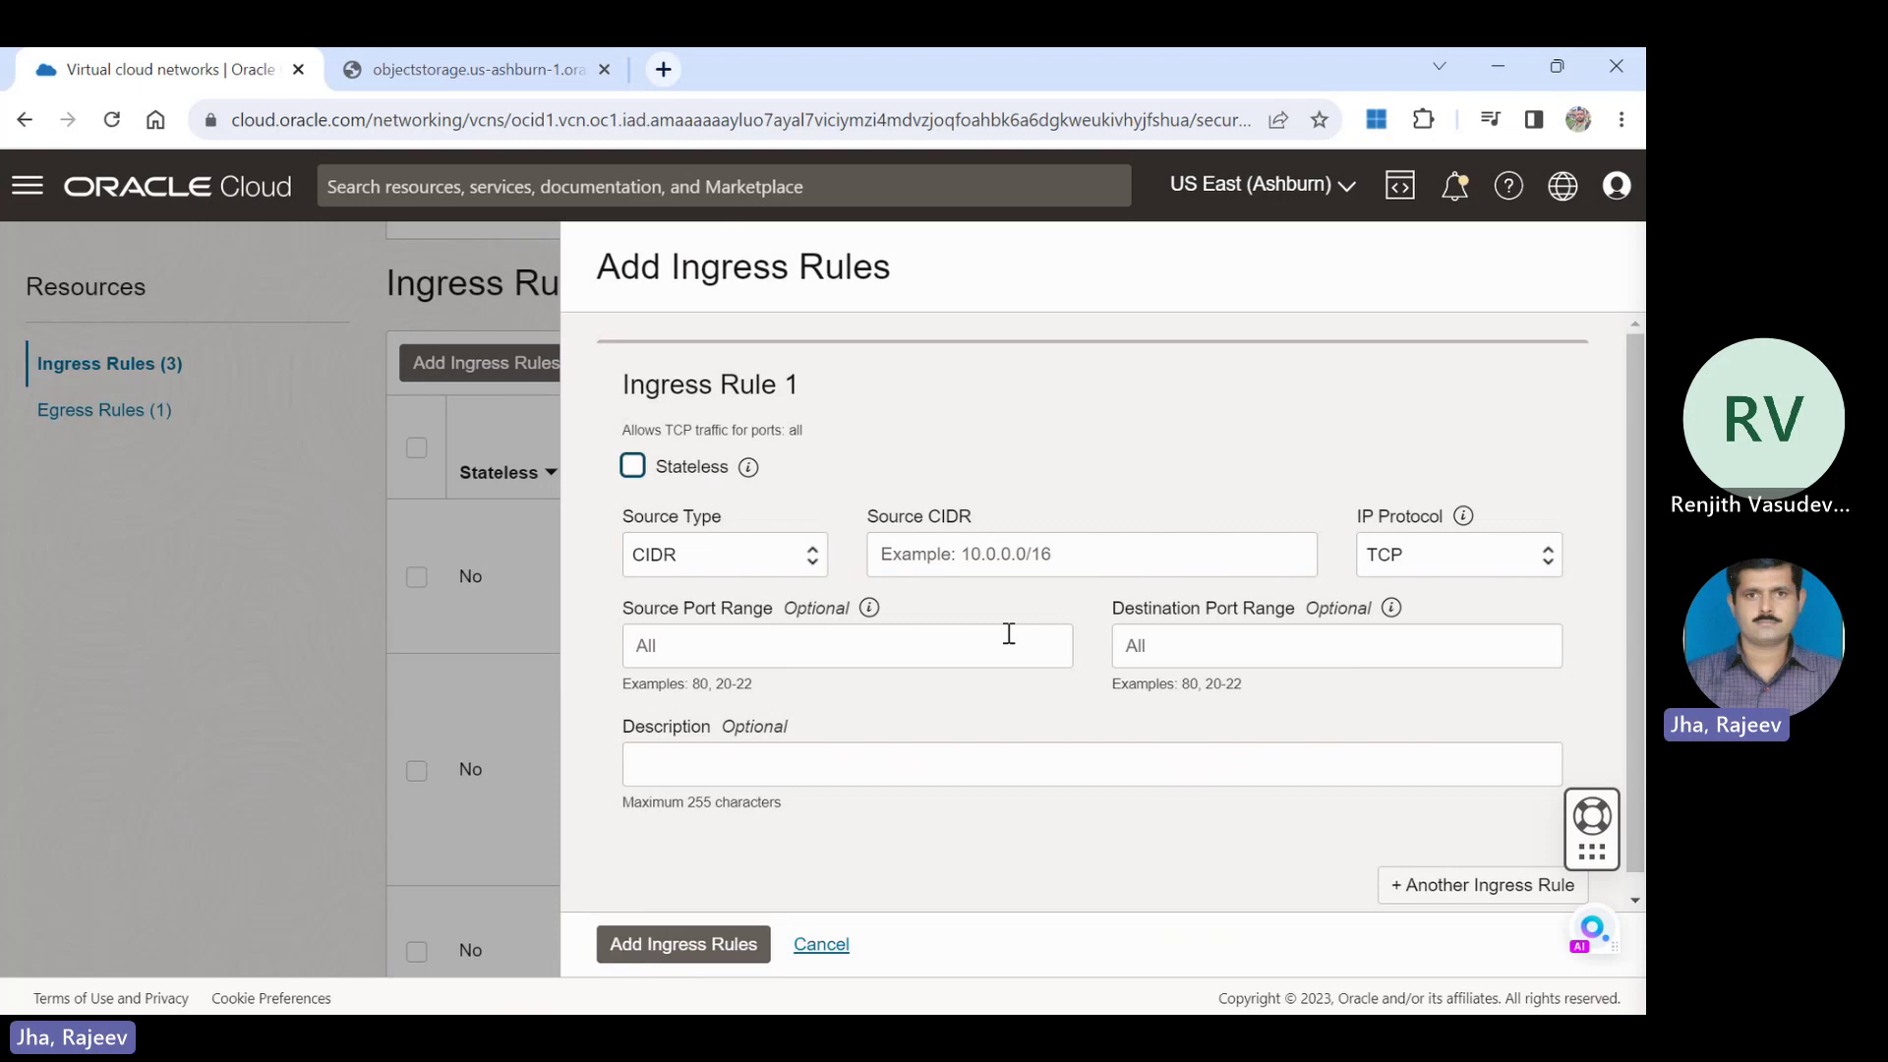
click(1229, 649)
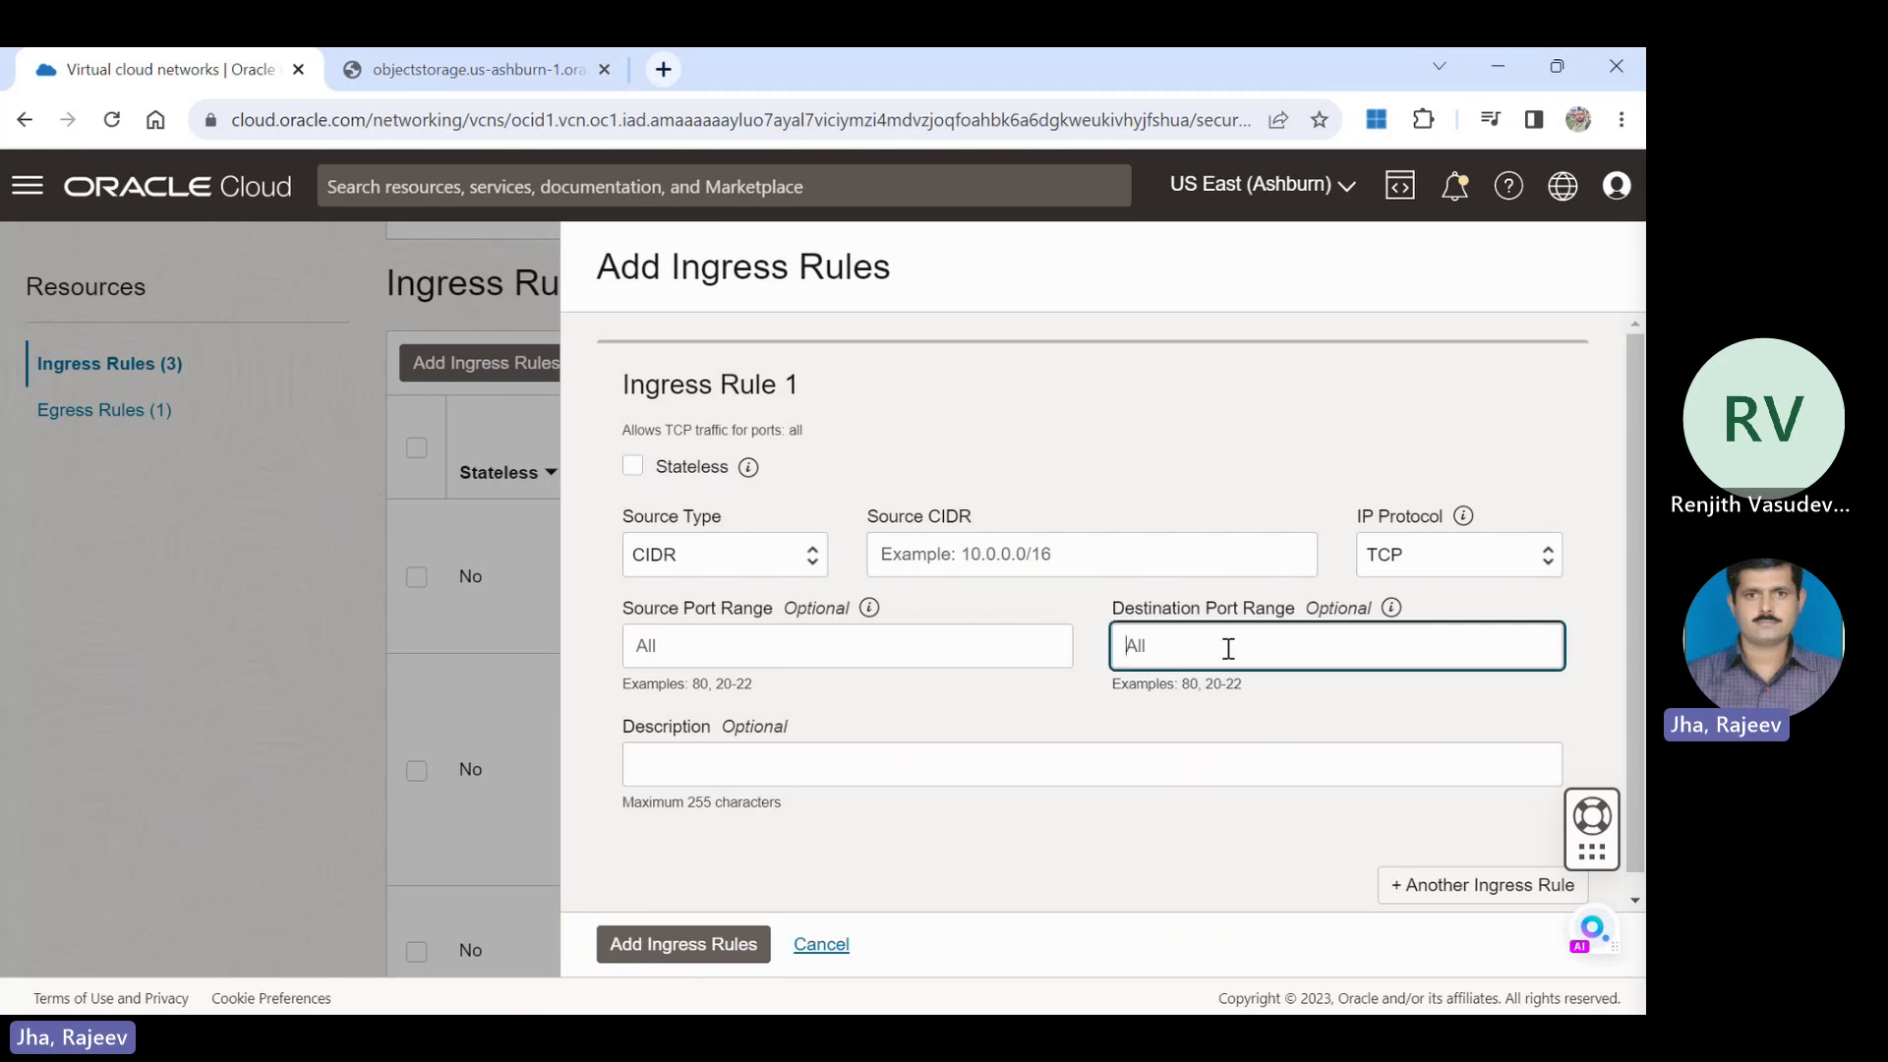
key(alt+Tab)
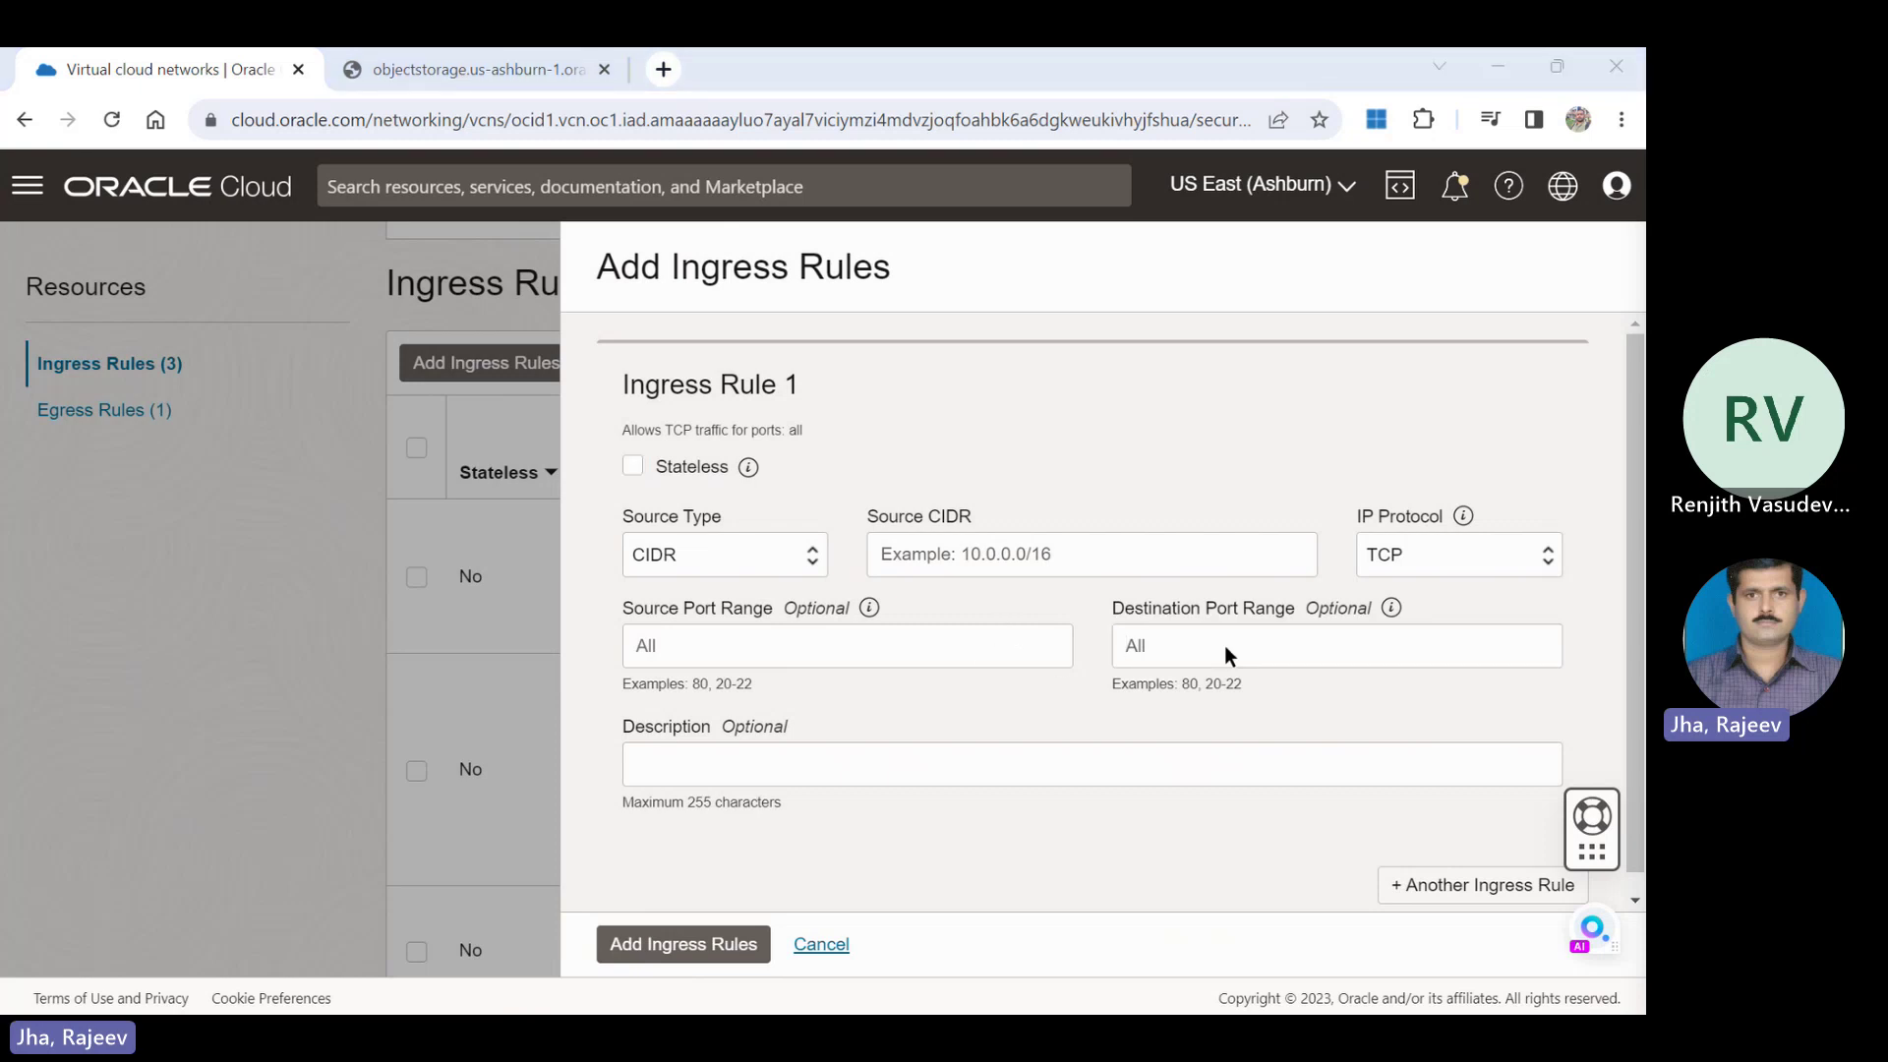
click(1224, 646)
text(2)
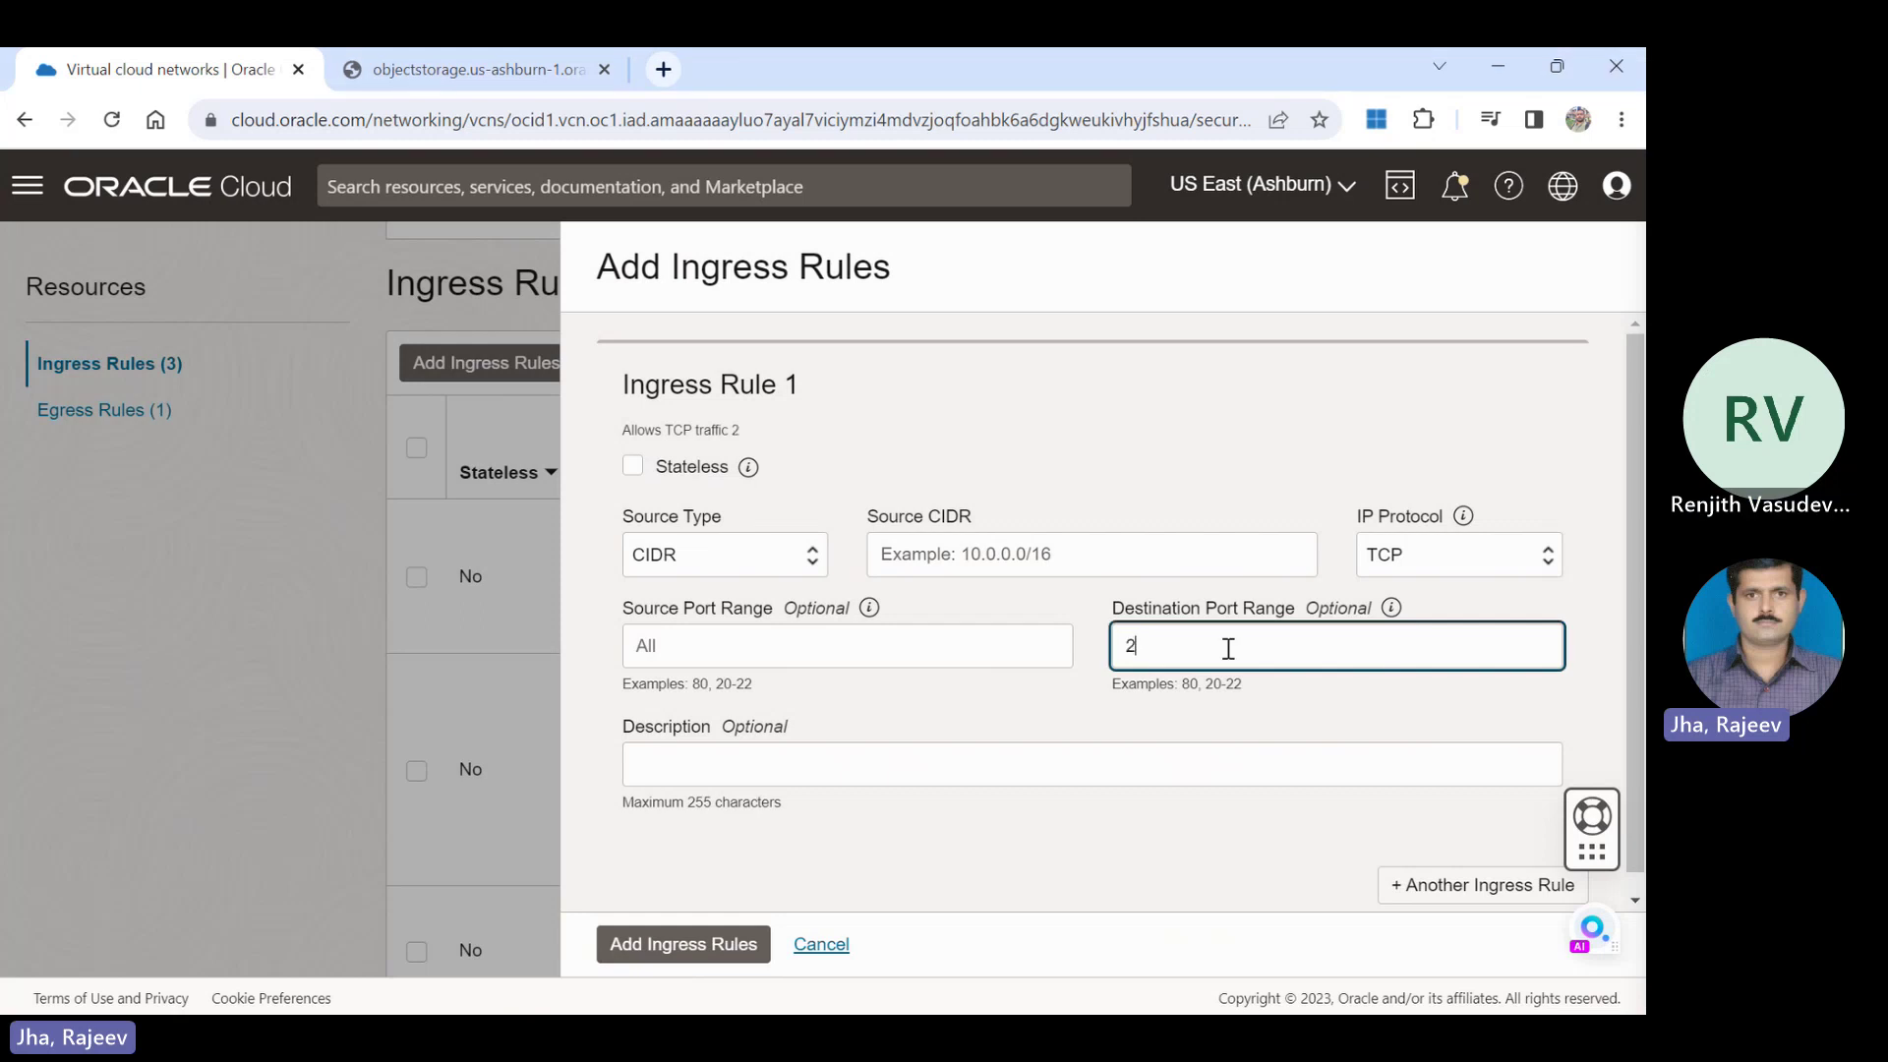
text(048-2)
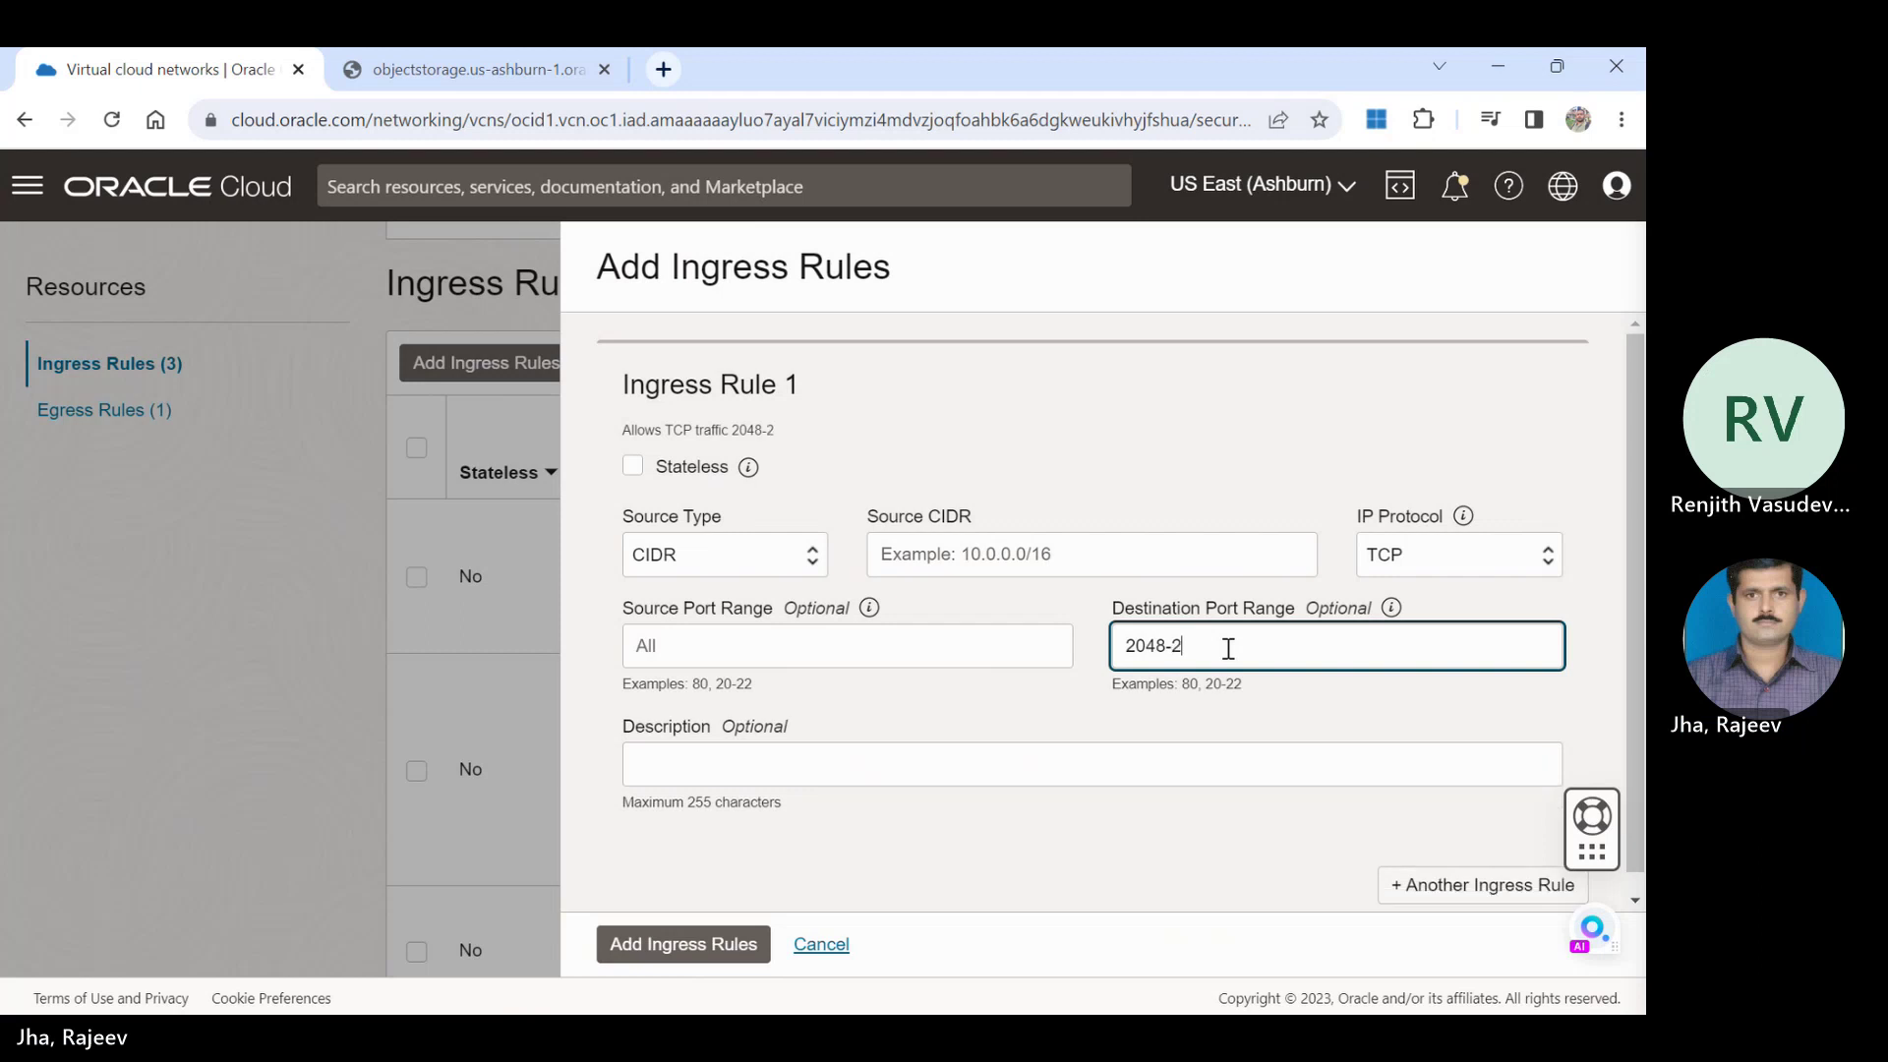
text(050)
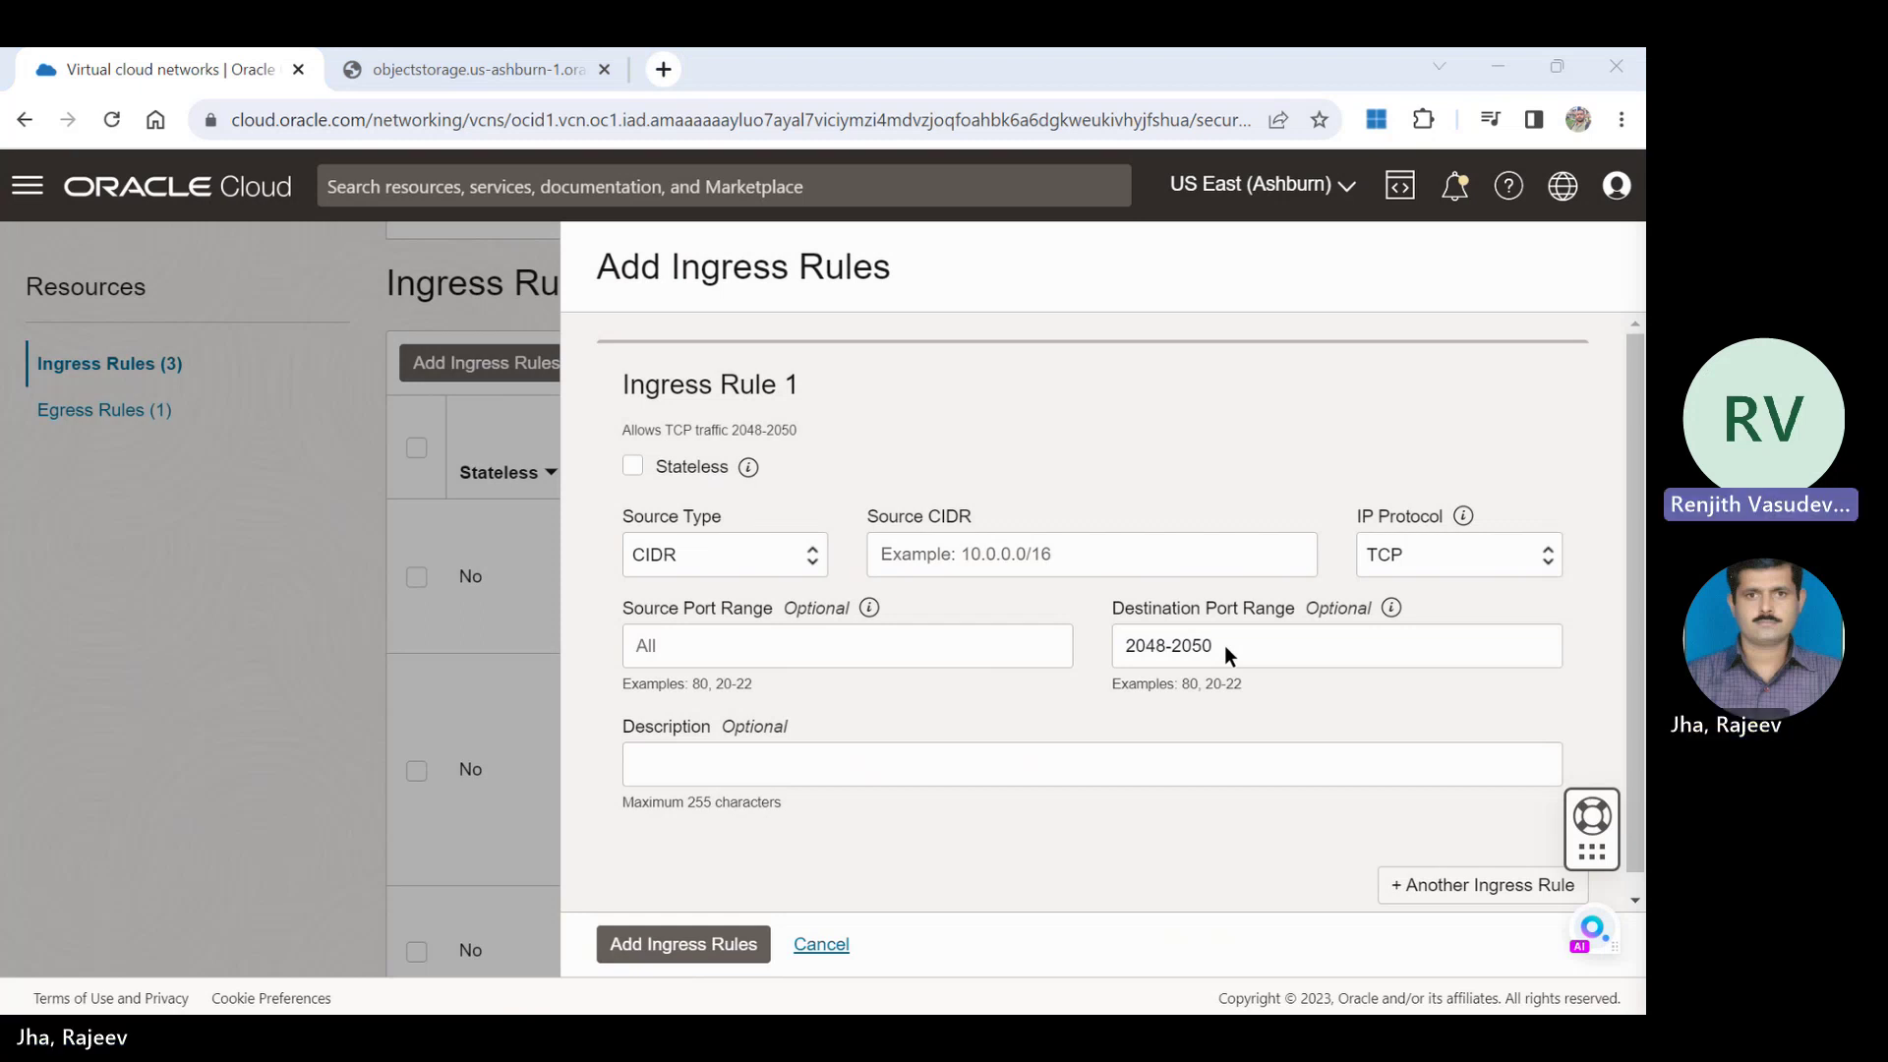
click(1225, 645)
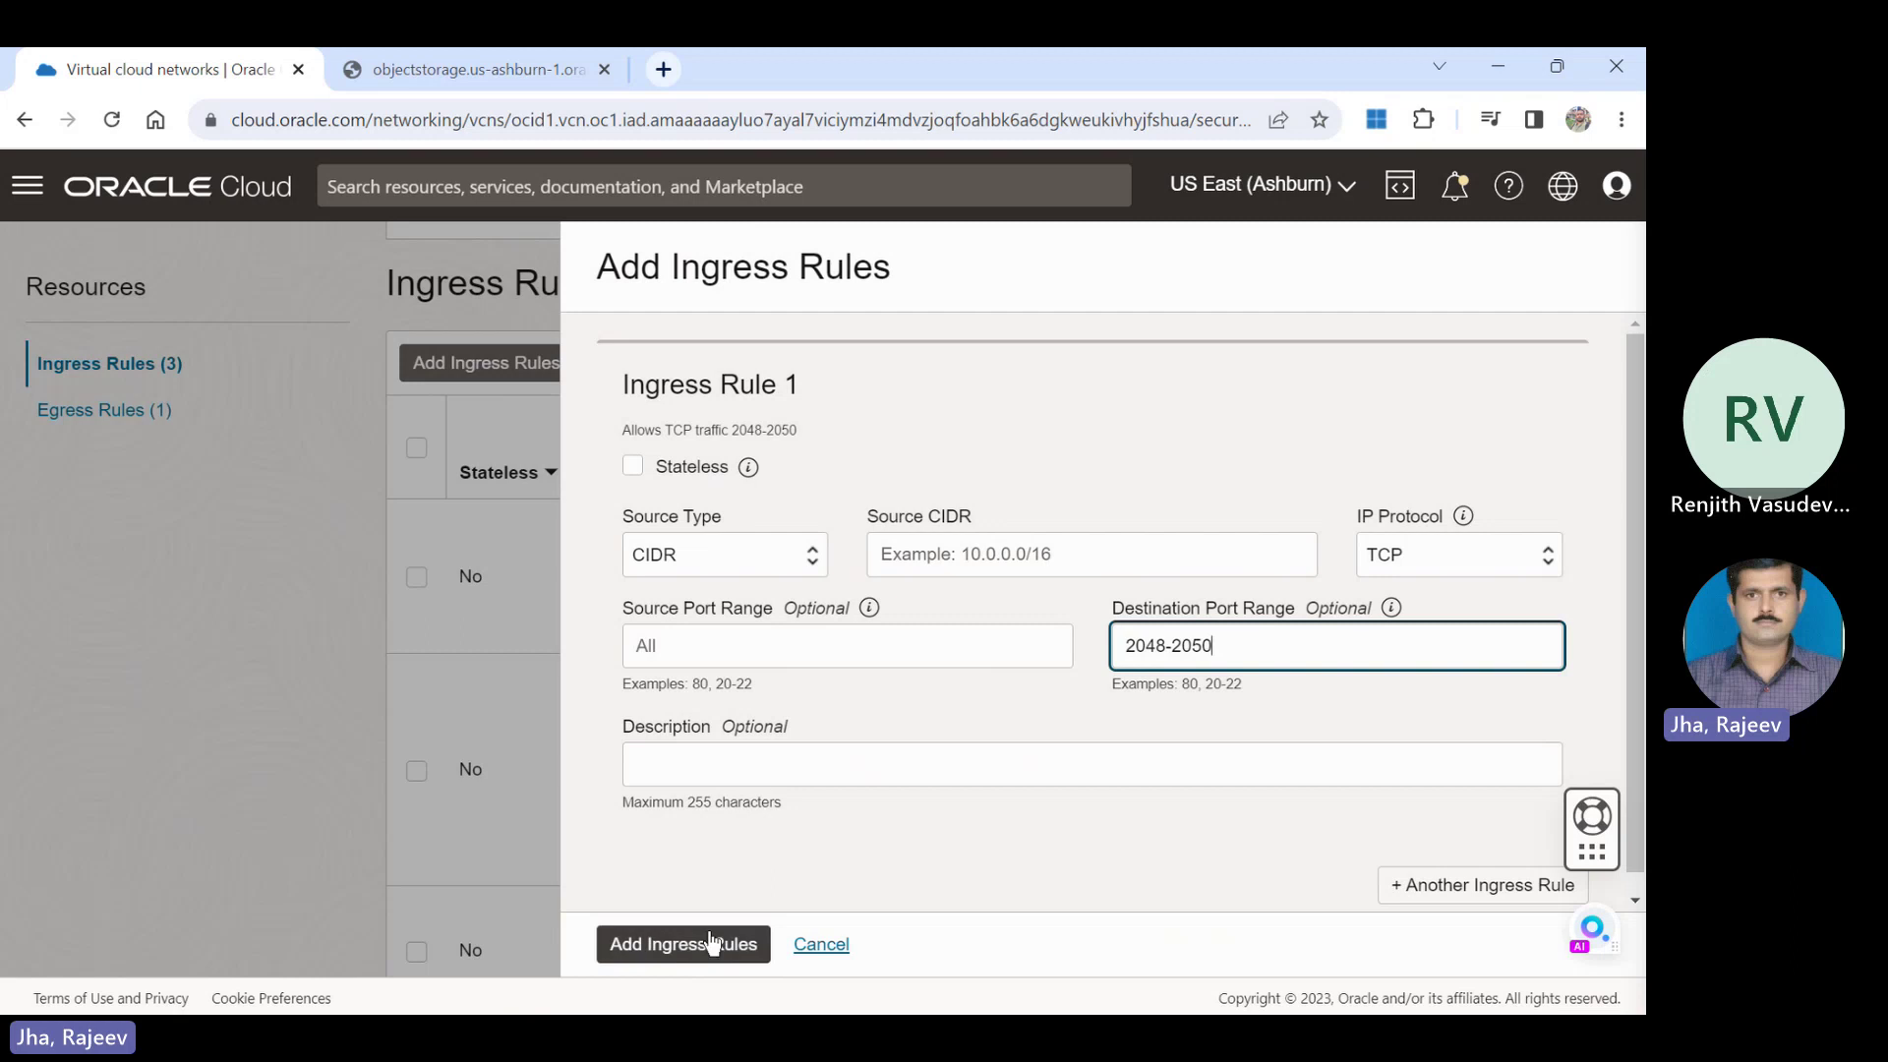
click(846, 764)
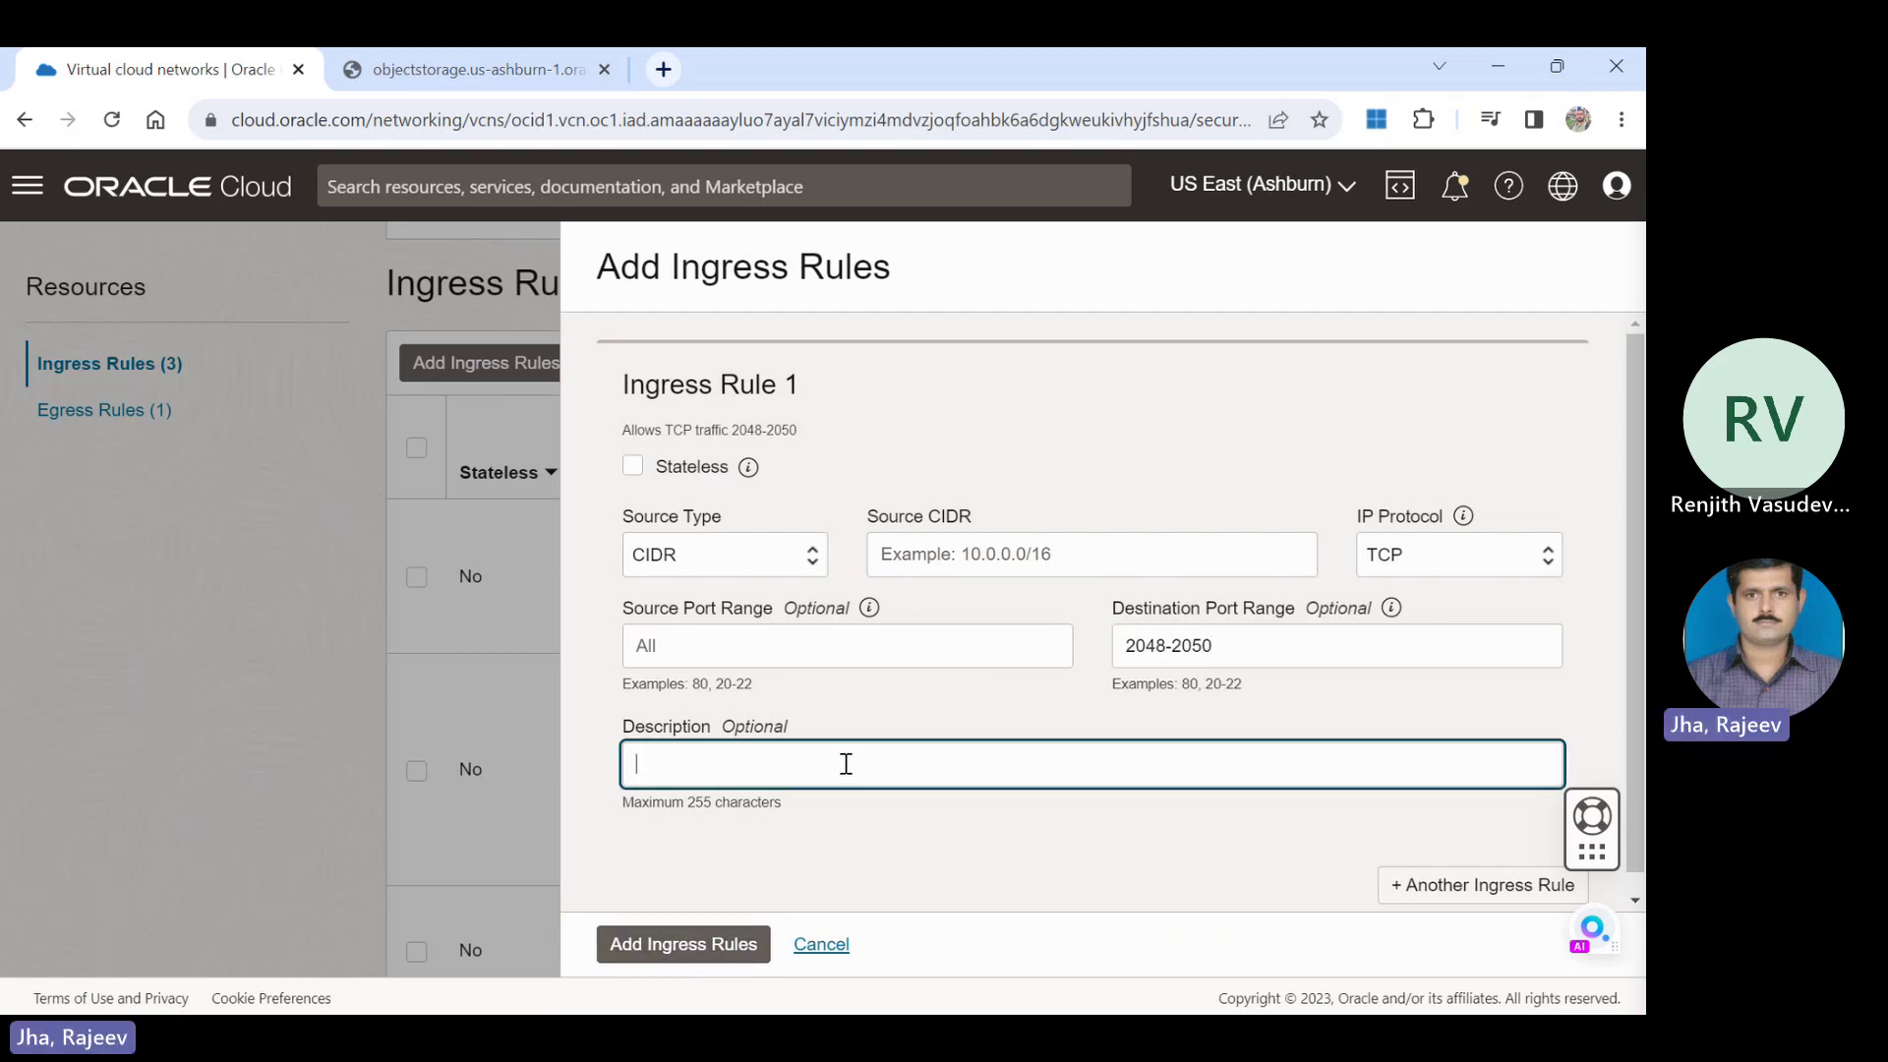
text(Storage access)
Fill in the required source CIDR 10.0.0.0/16 and save the TCP 2048-2050 rule.
click(708, 947)
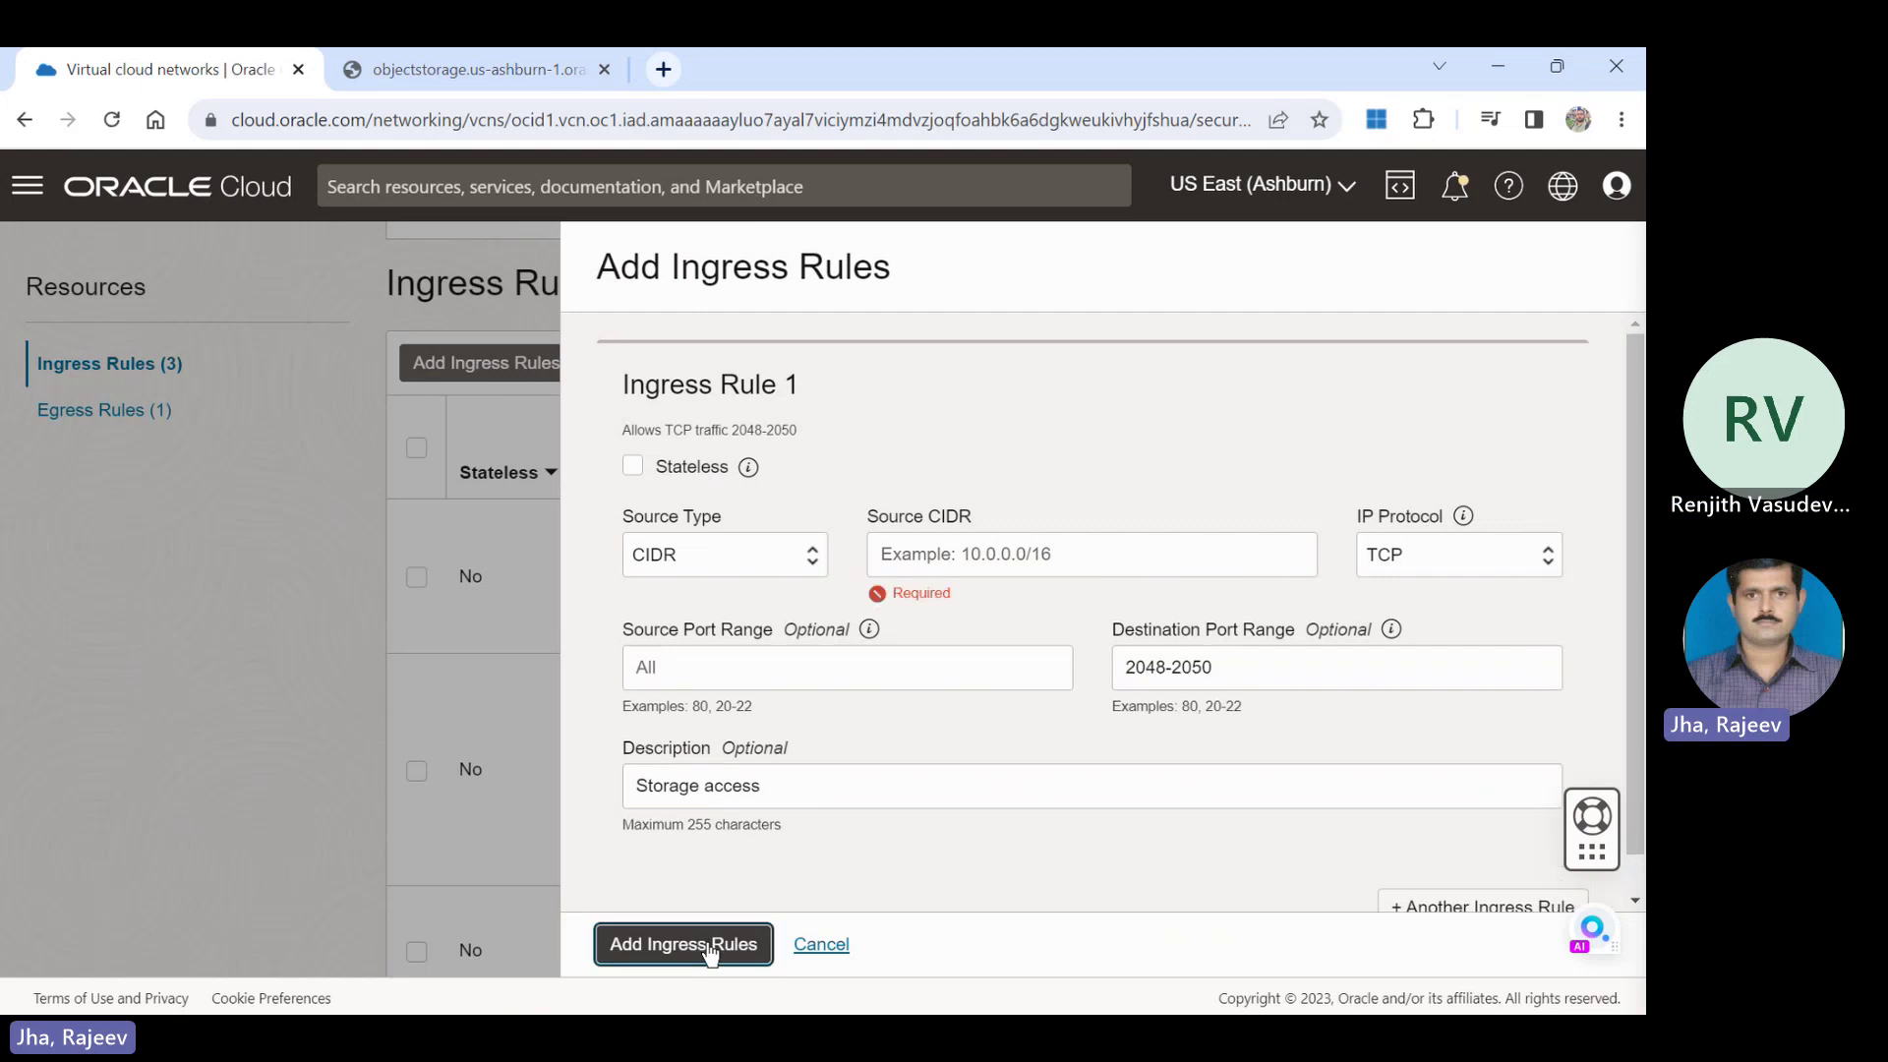
click(1032, 558)
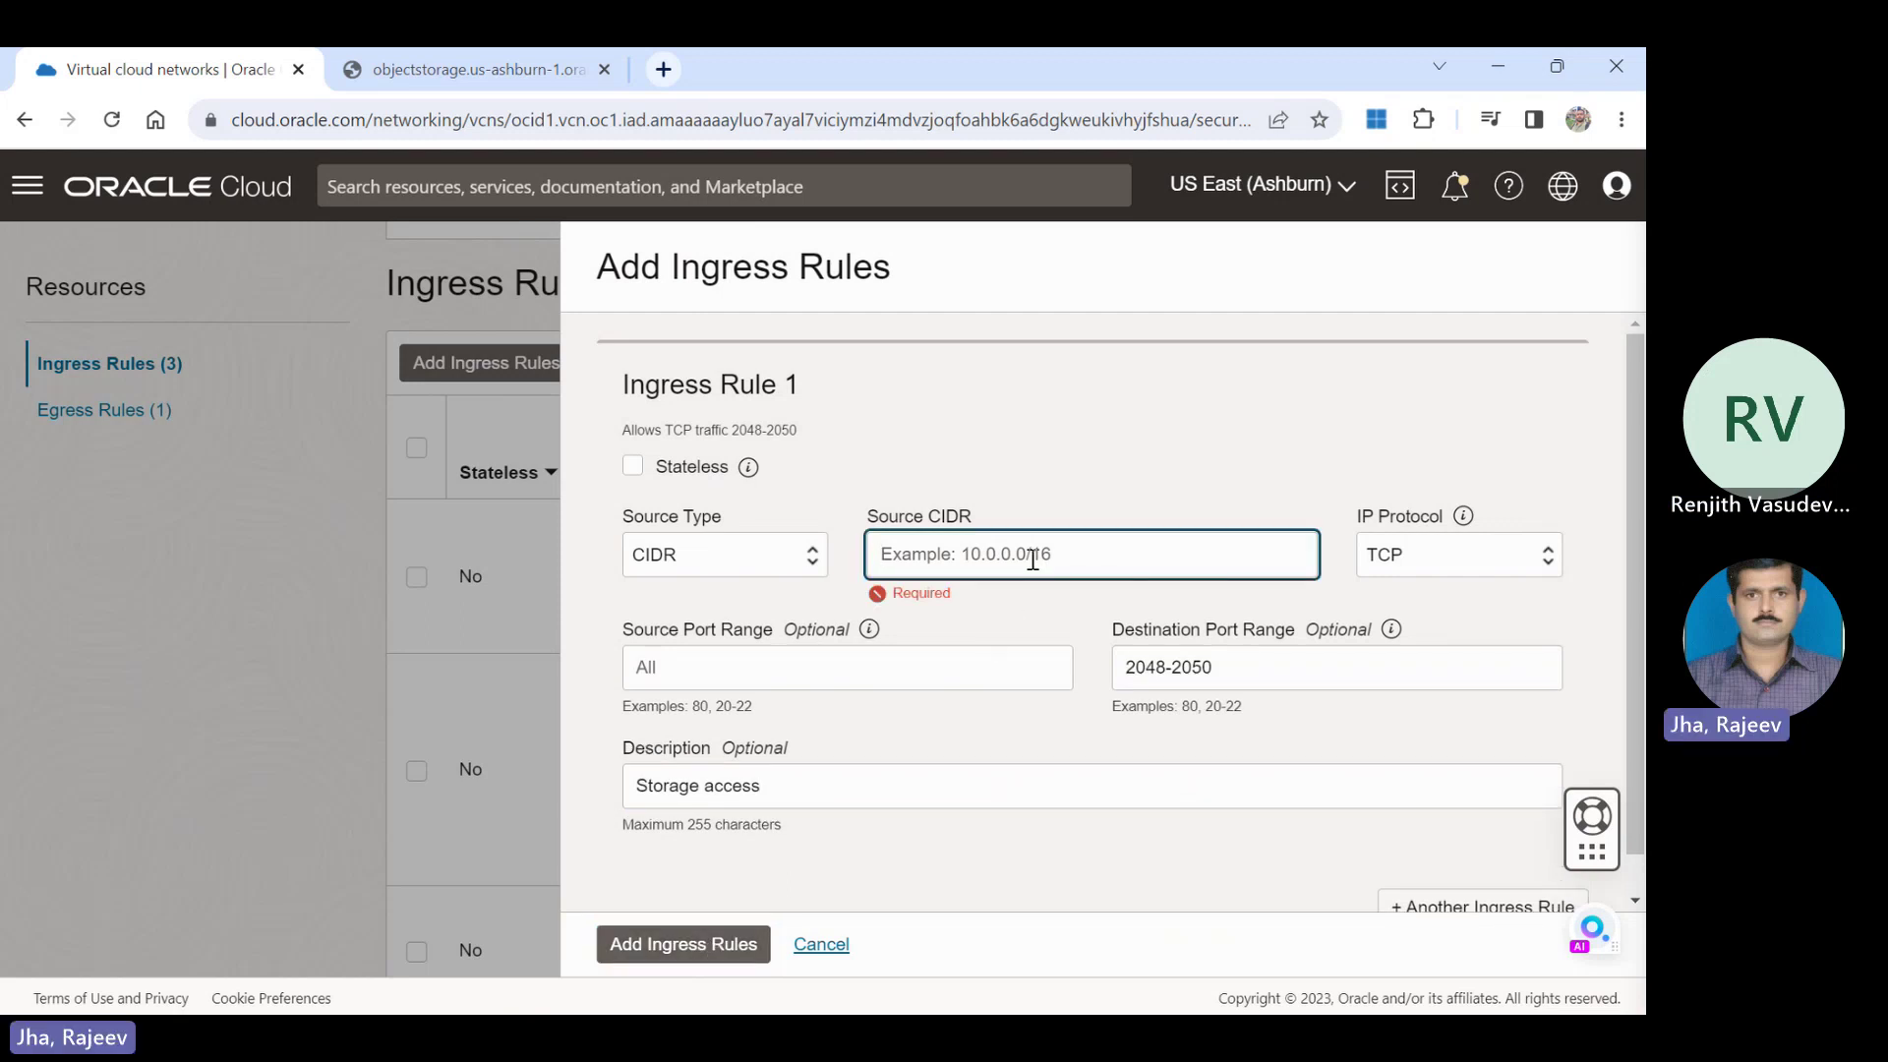
text(10.0.)
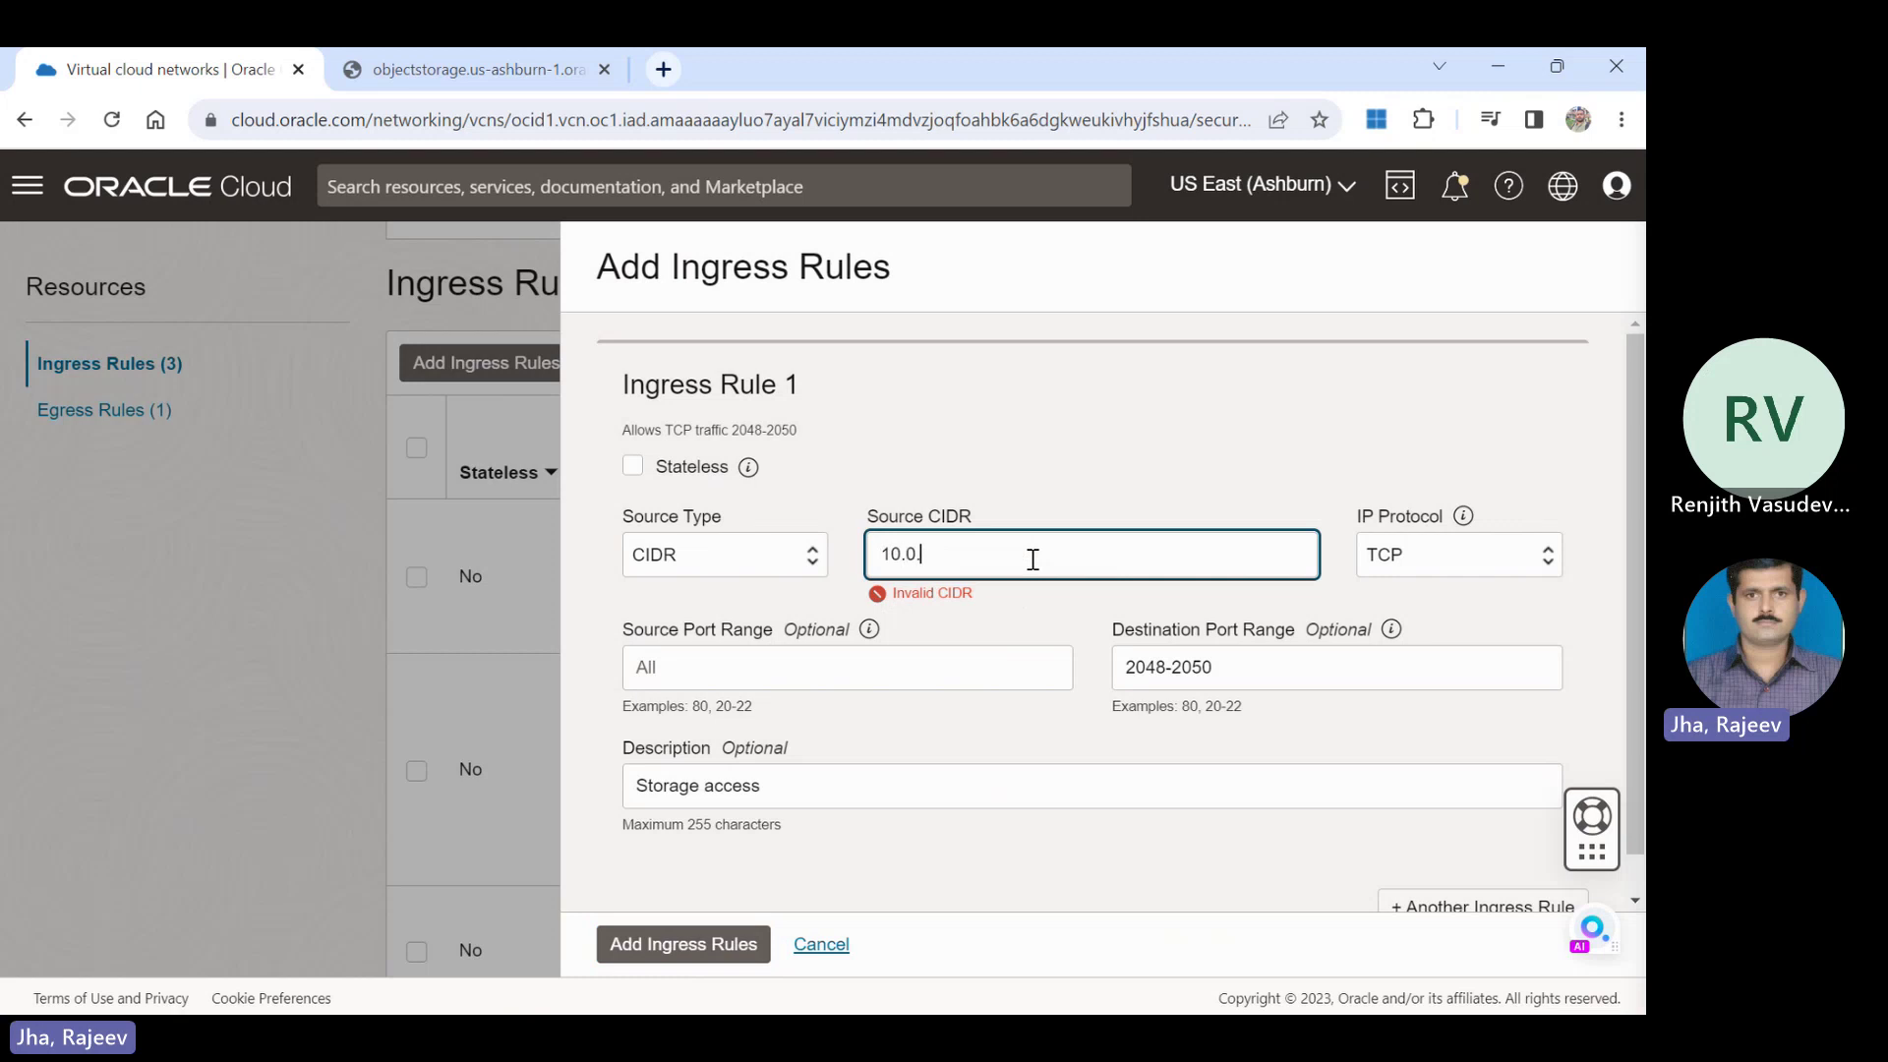
text(0.0/16)
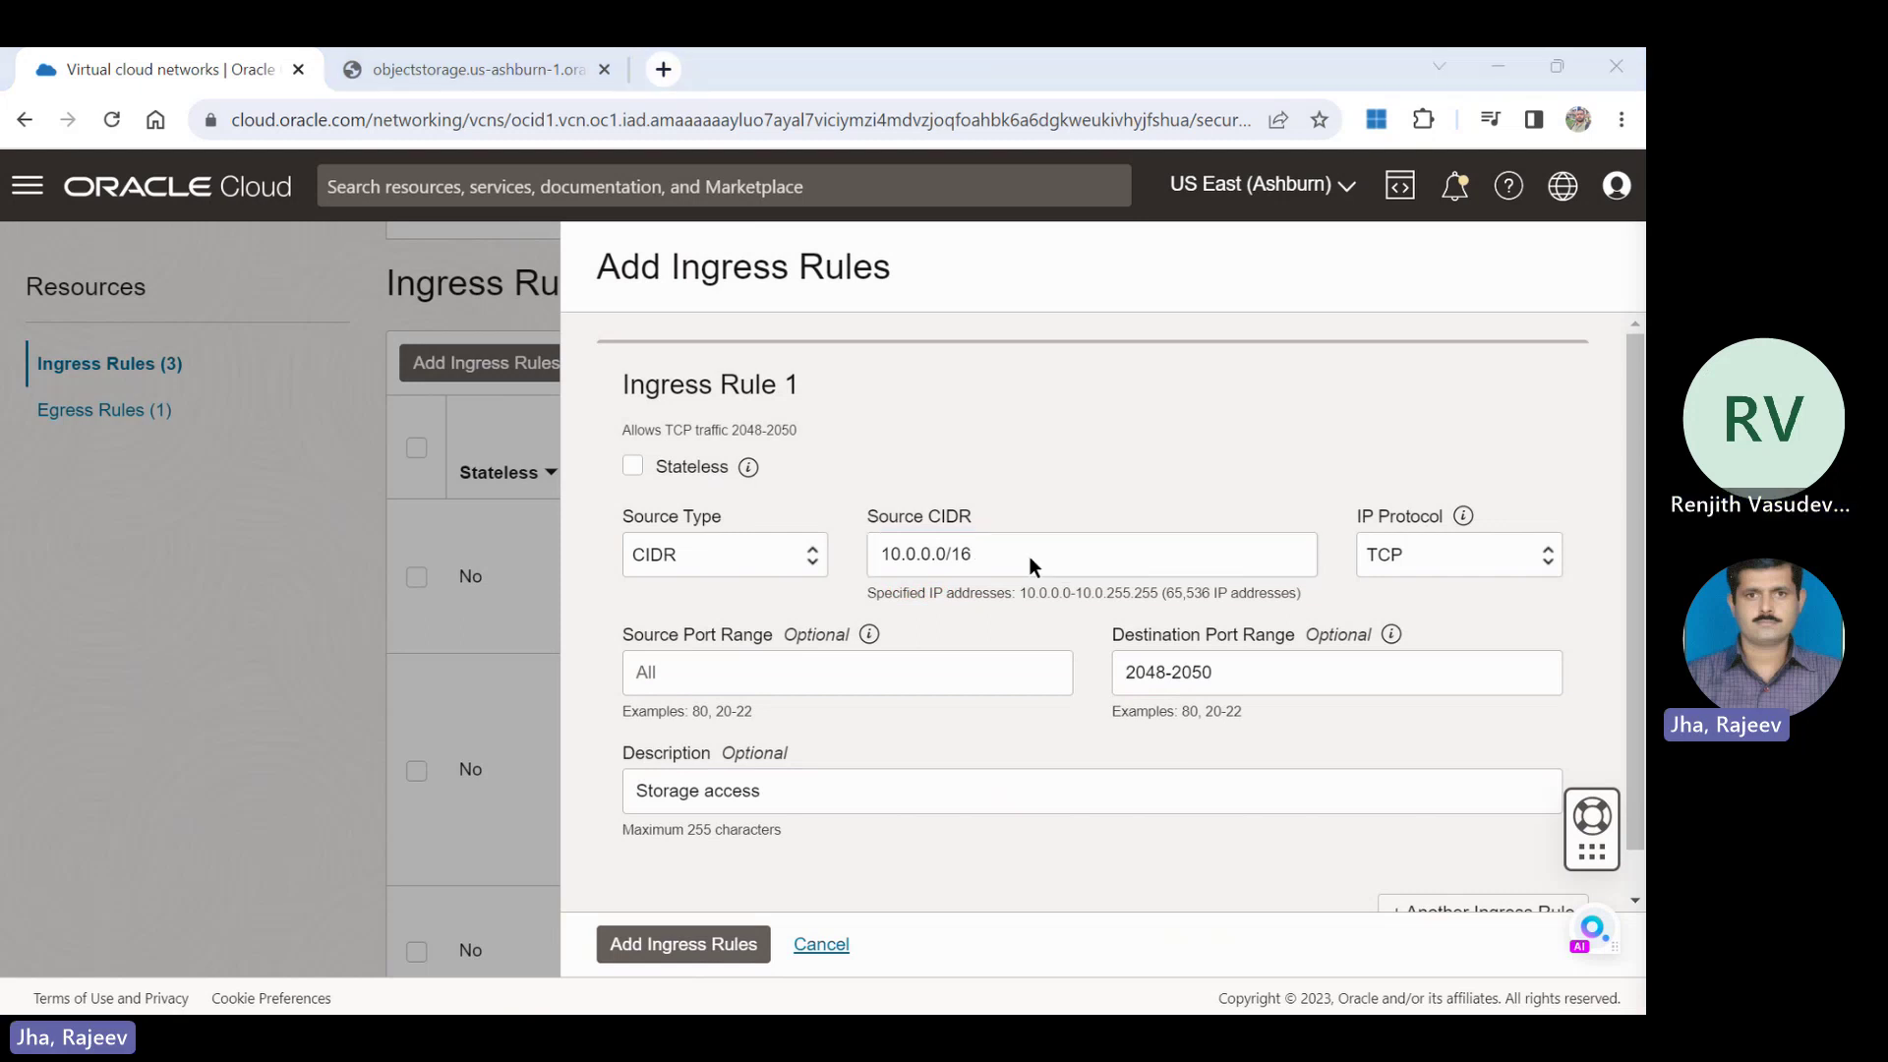
click(1029, 557)
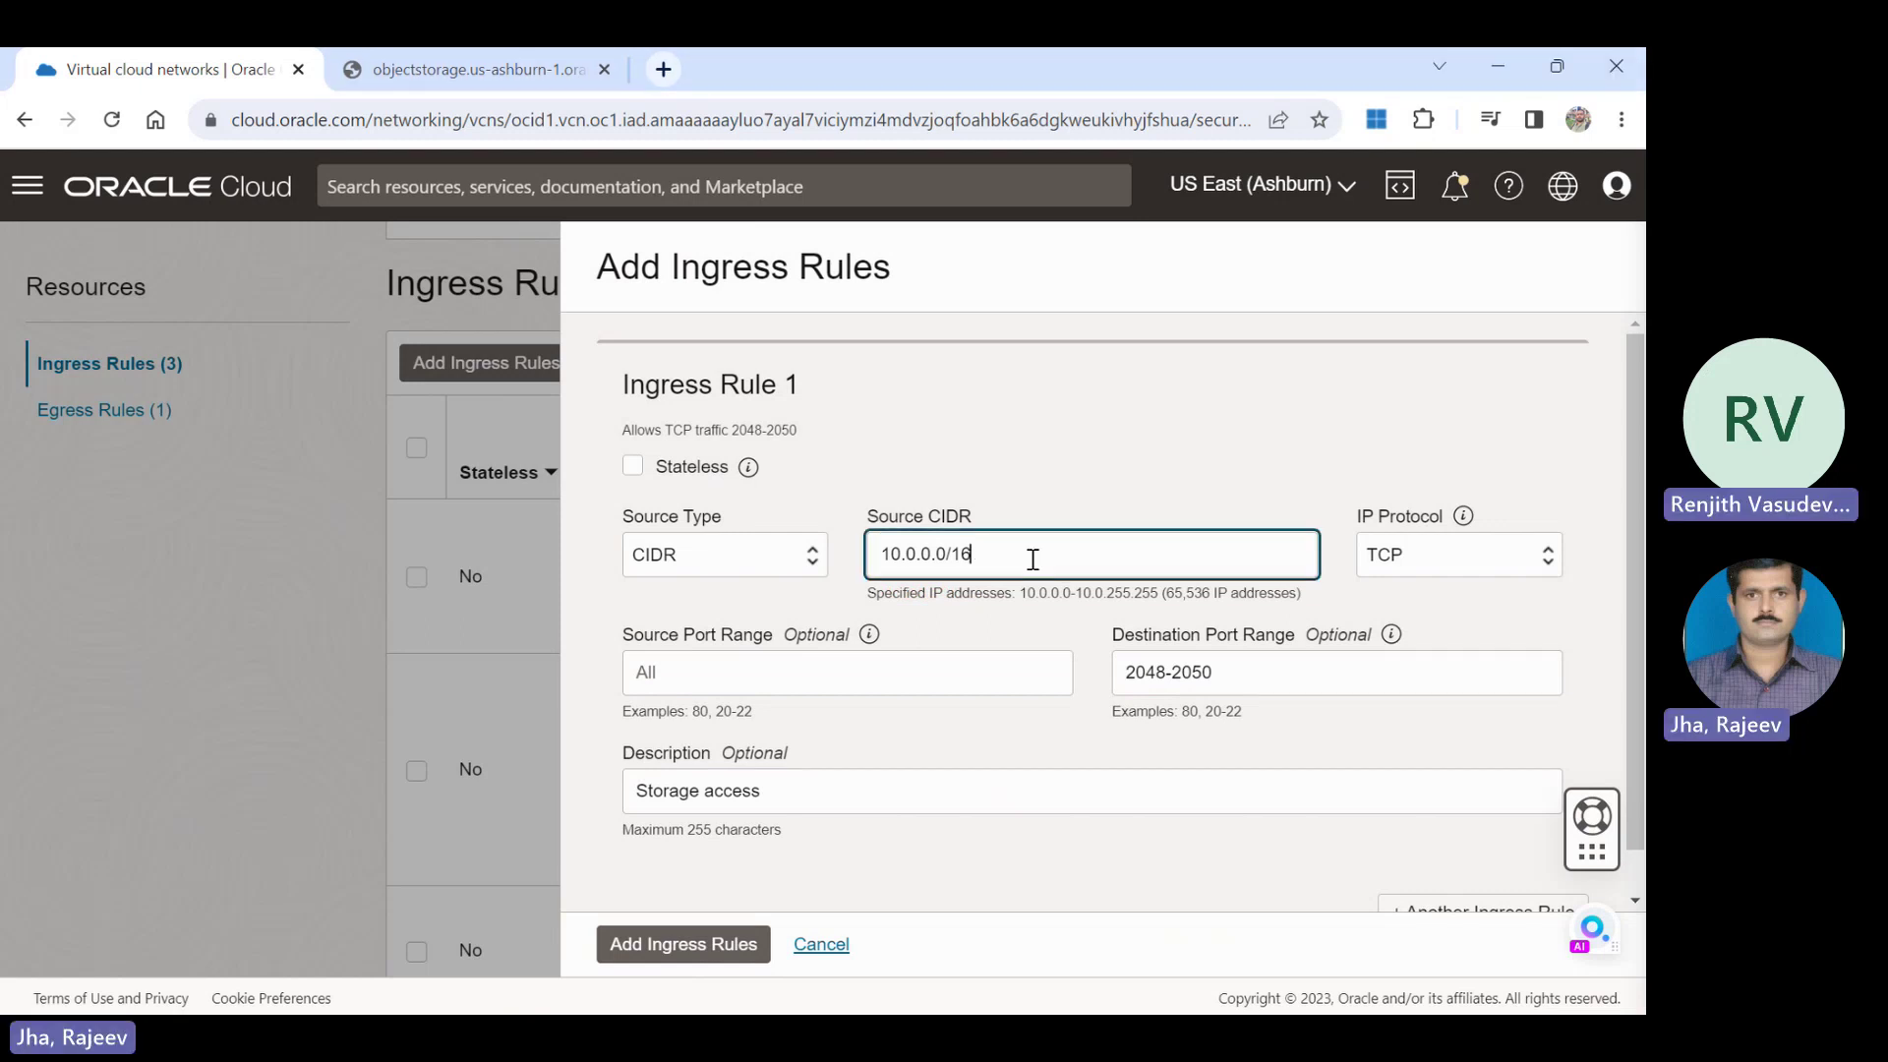
click(664, 950)
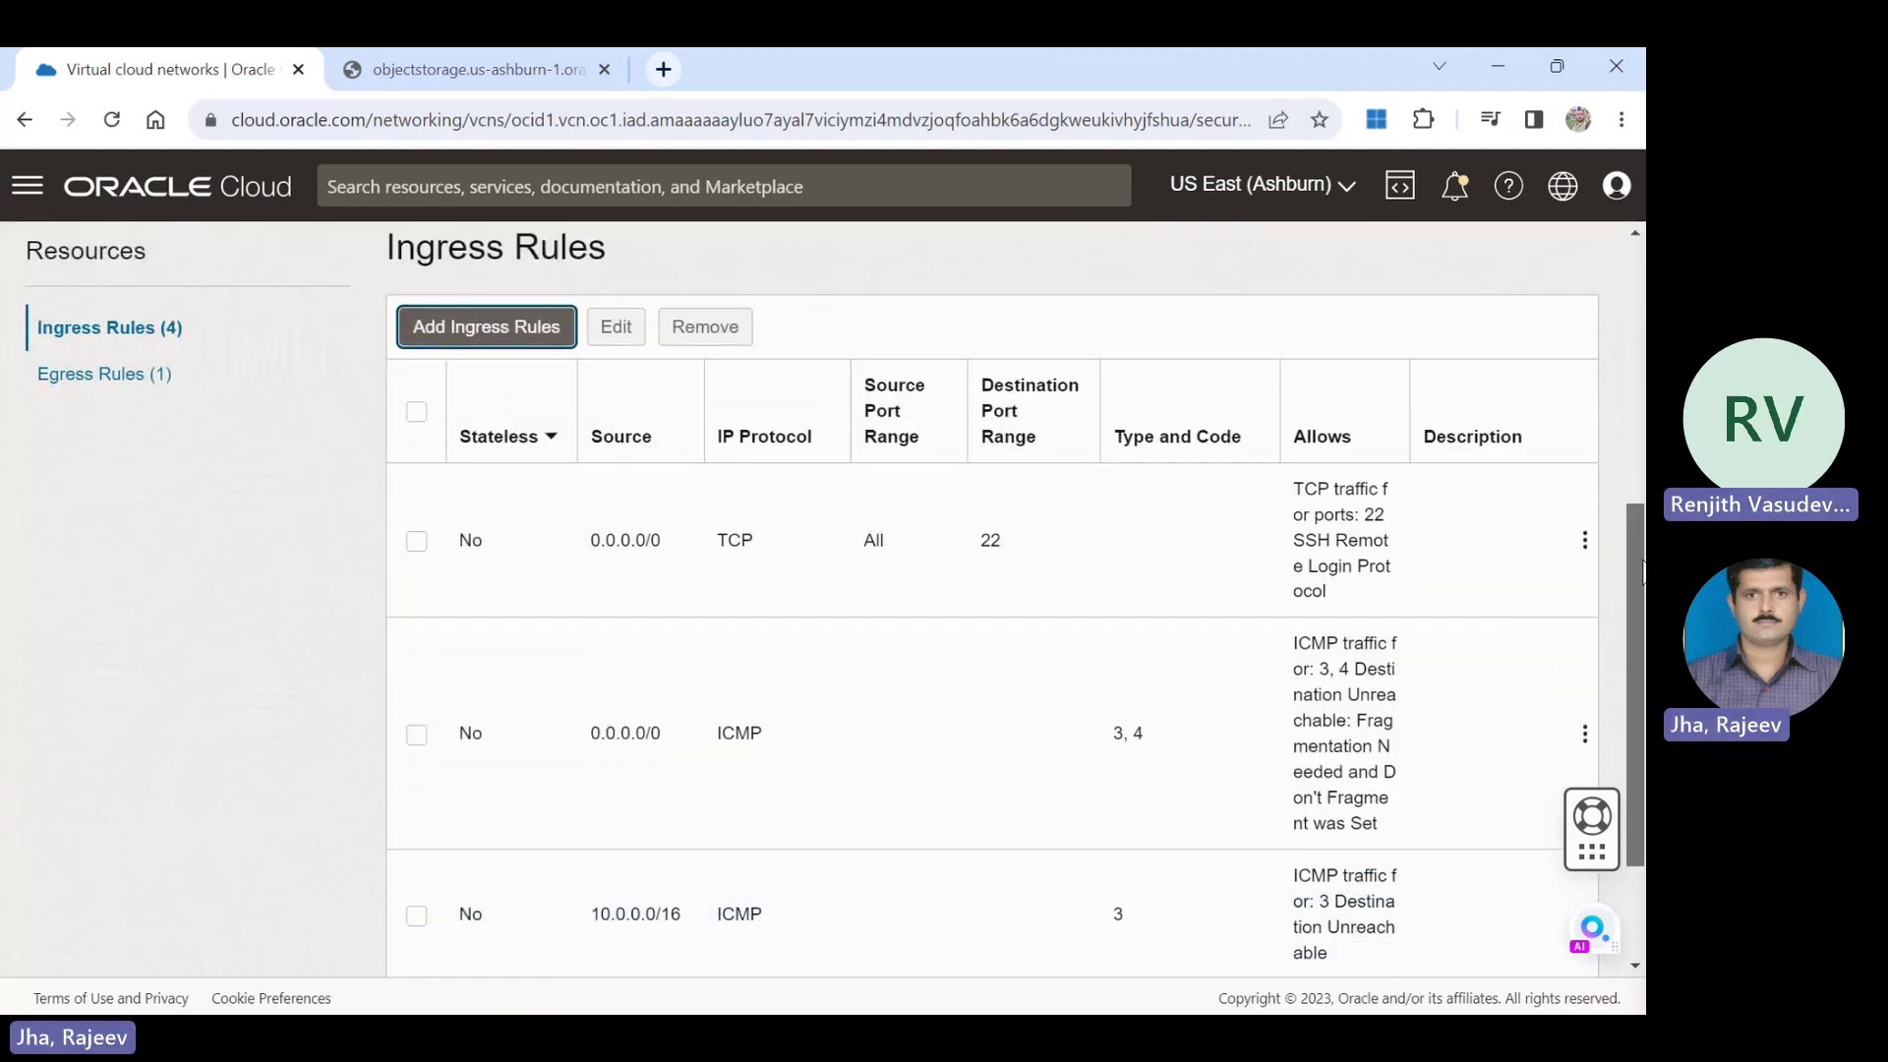
scroll(664, 946, down, 3)
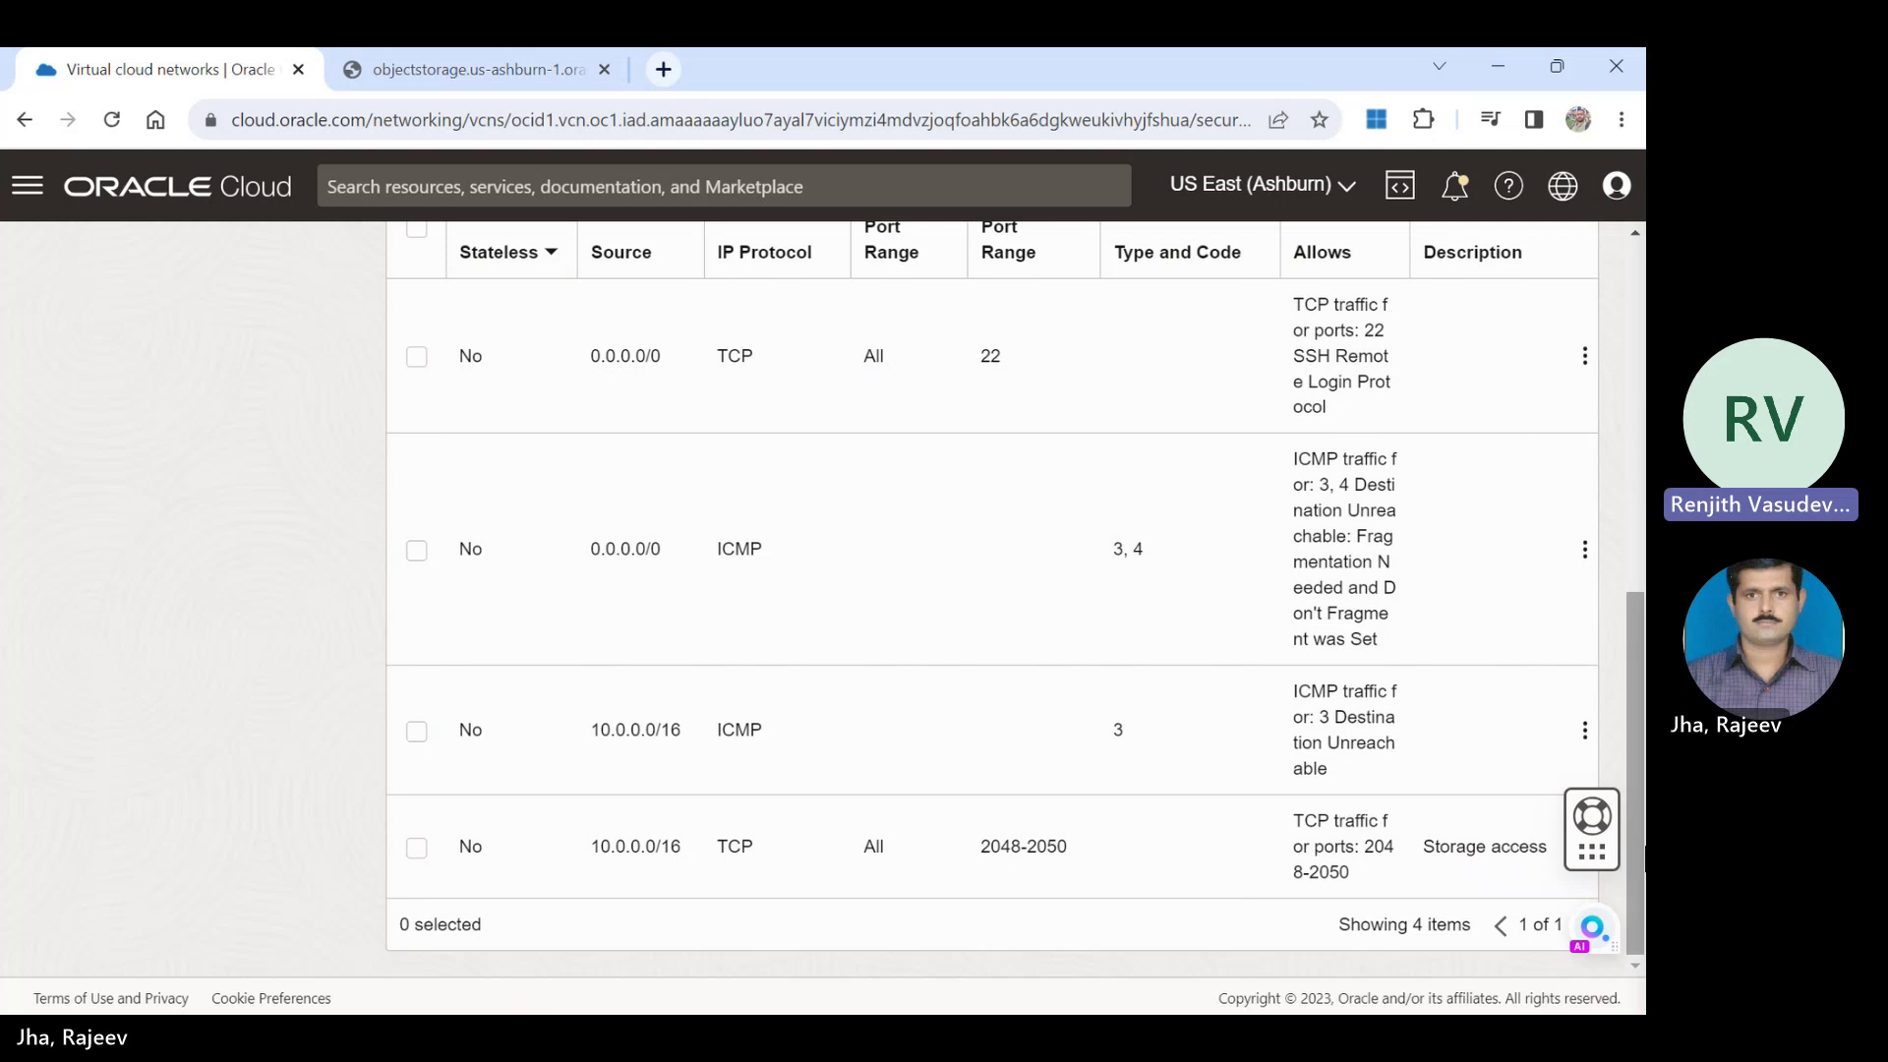
scroll(1640, 856, up, 3)
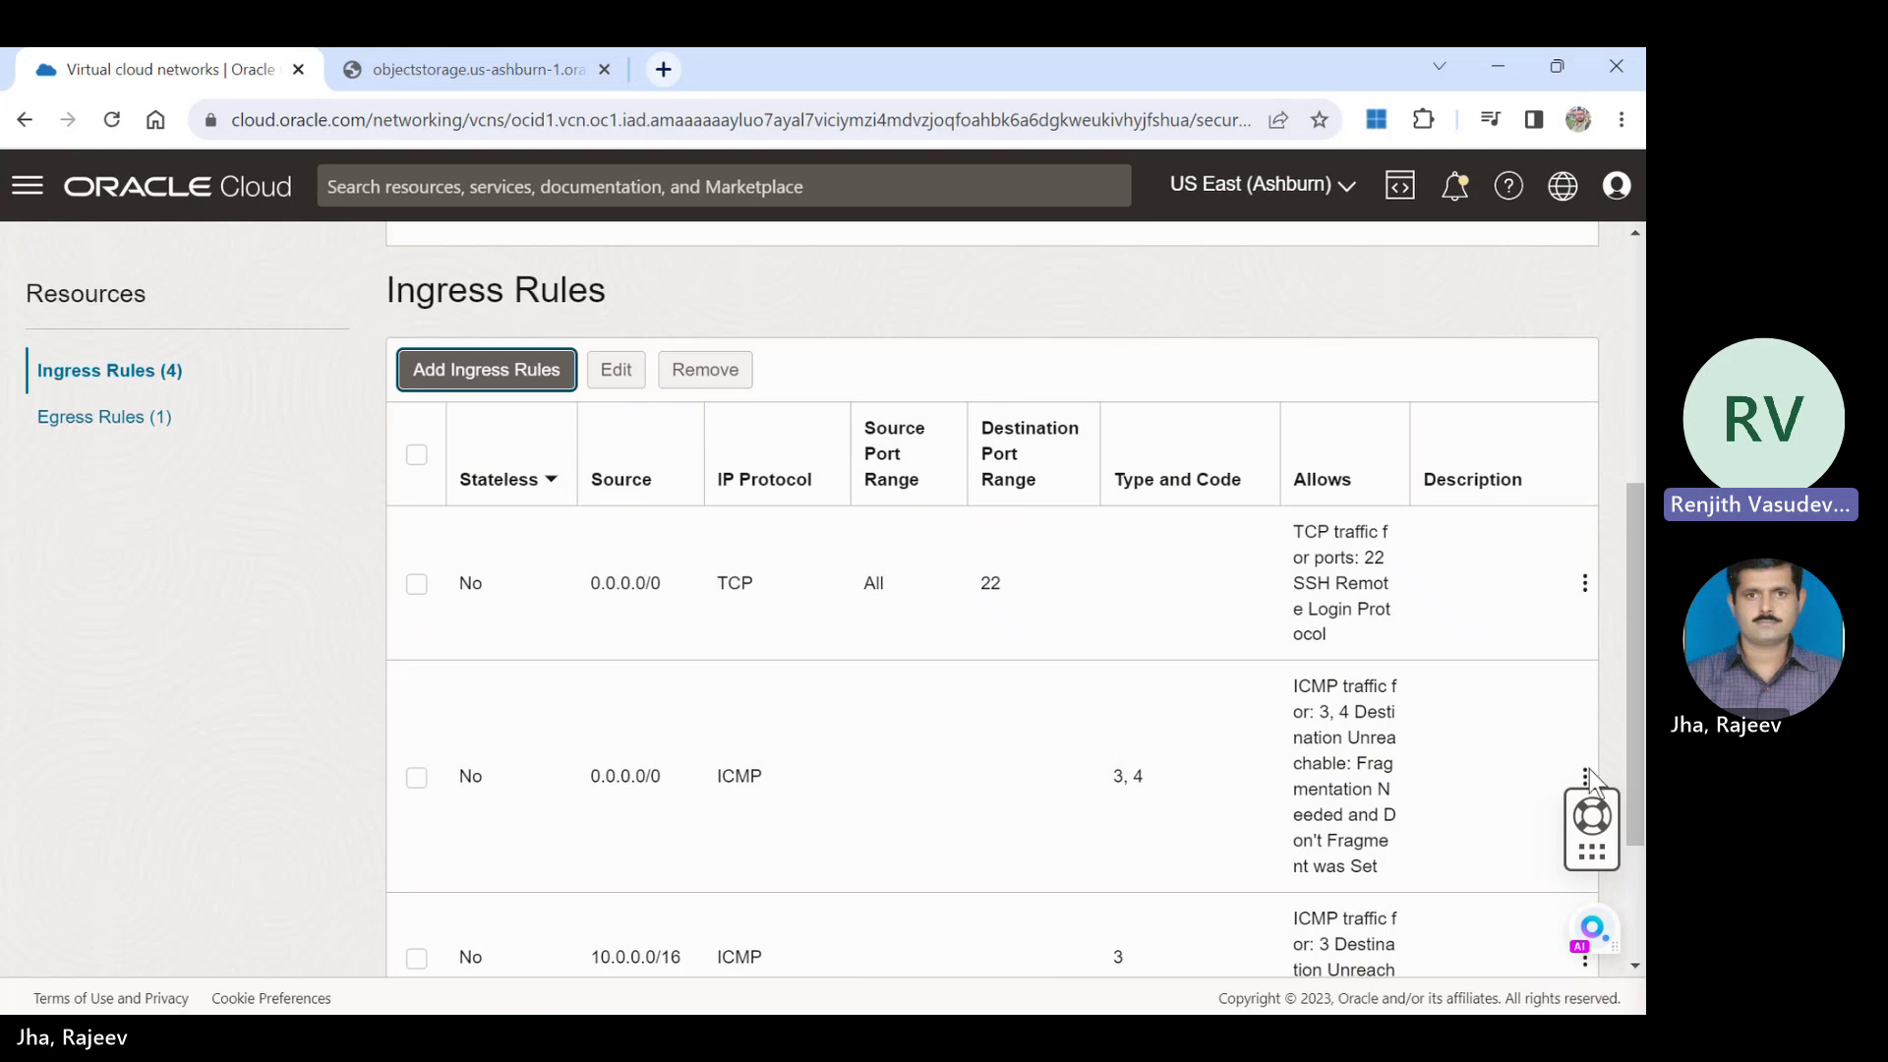
Add an ingress rule with source 10.0.0.0/16, protocol UDP and destination port 2048.
click(460, 379)
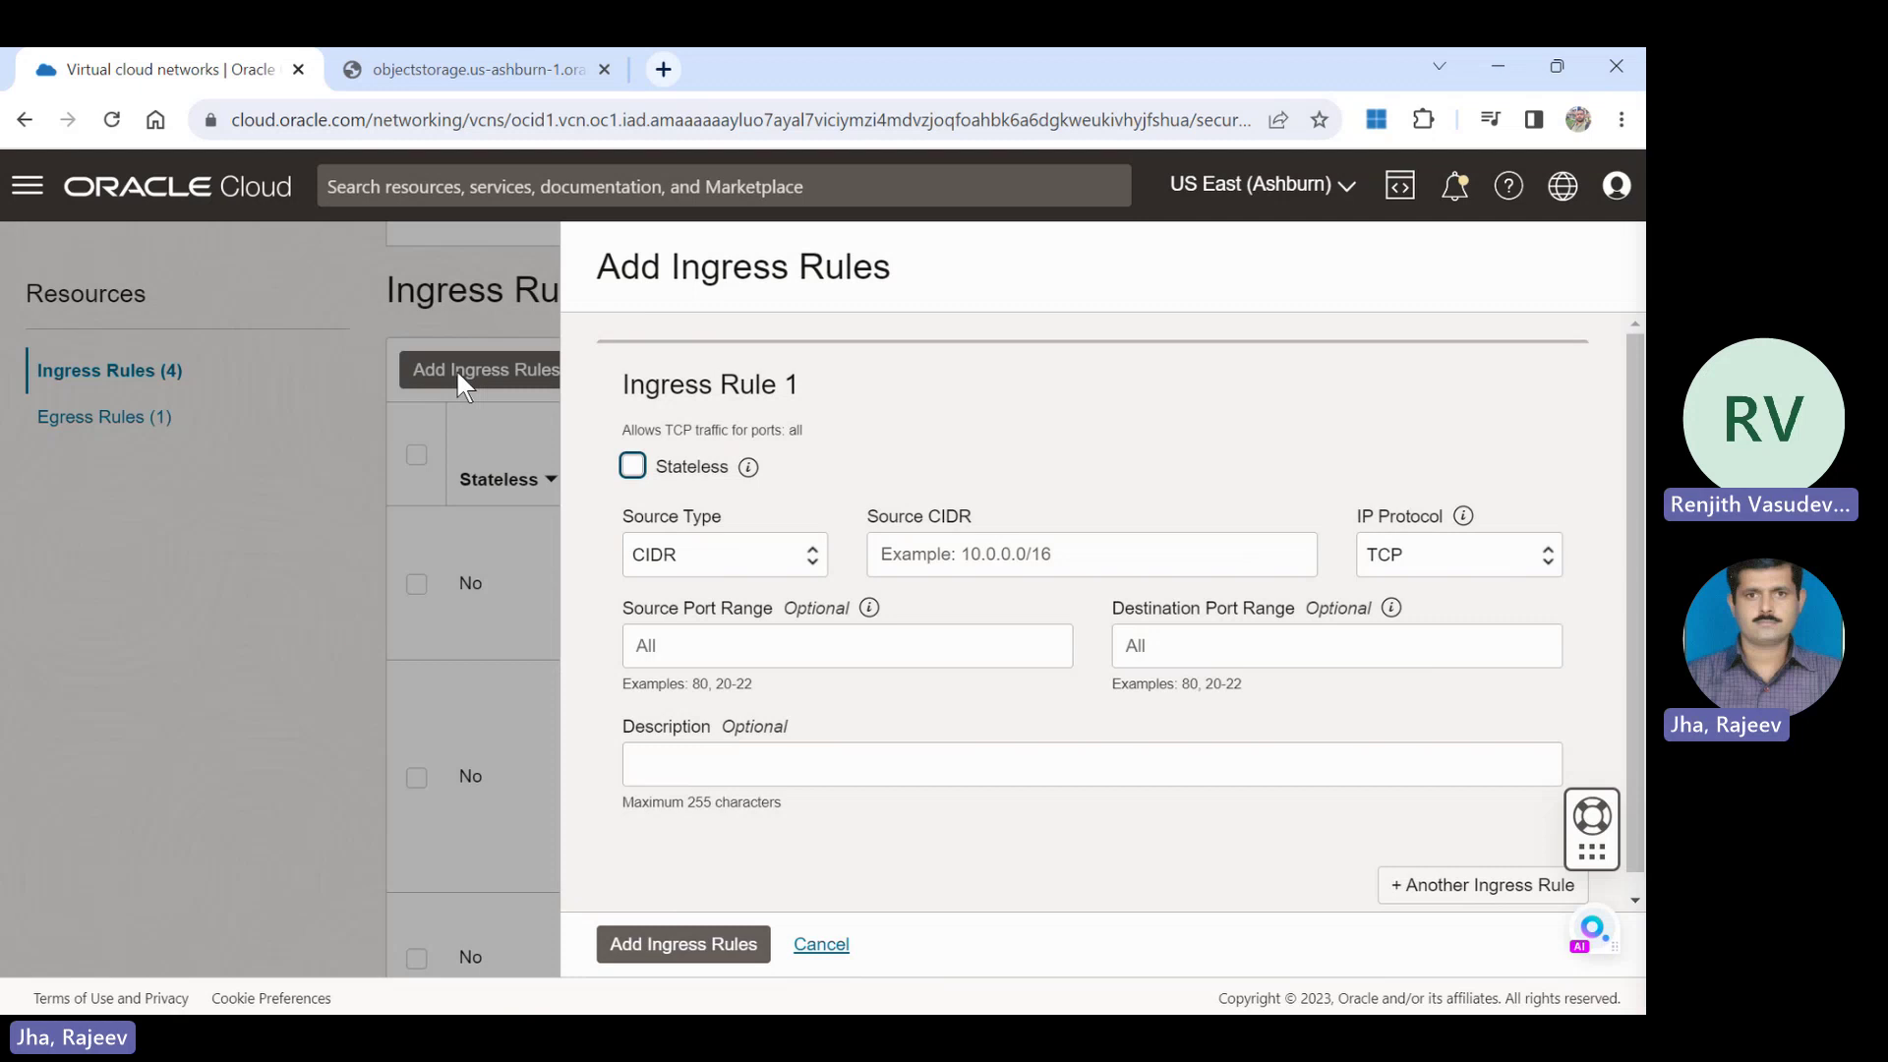
drag(458, 371, 782, 600)
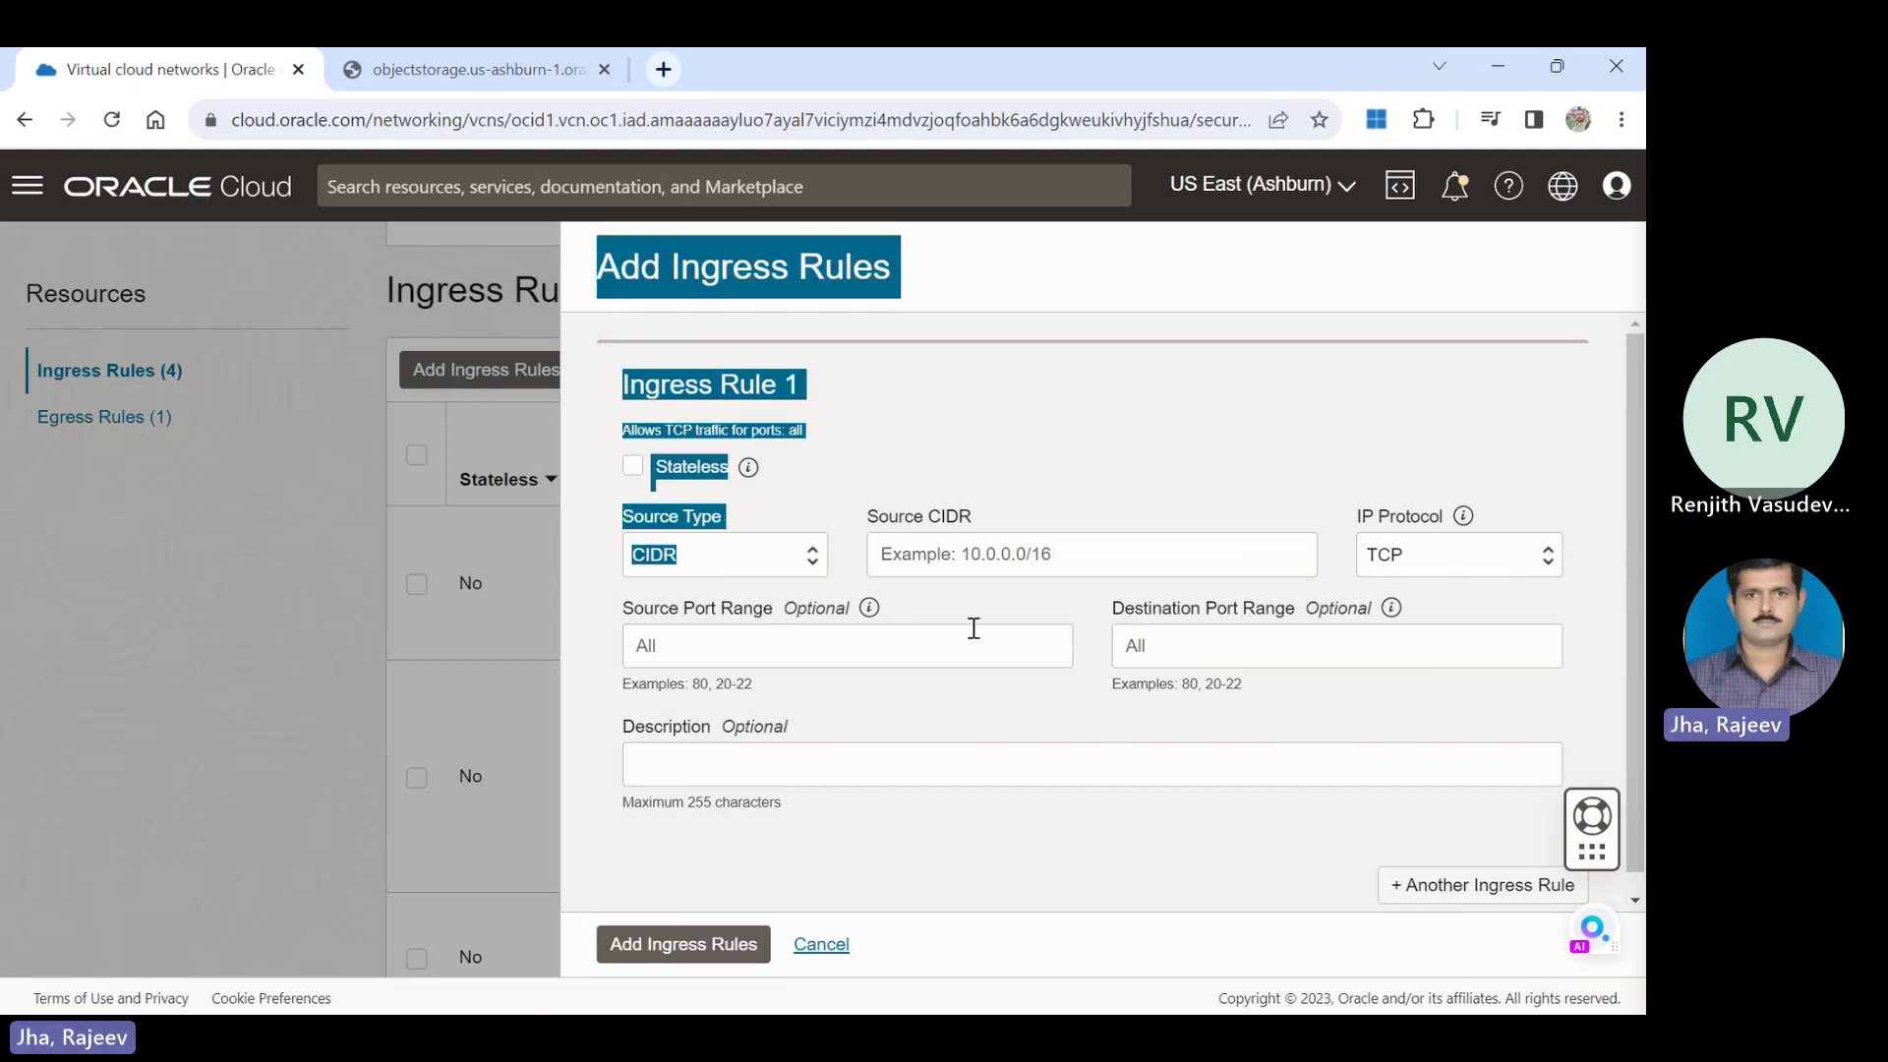
click(1013, 657)
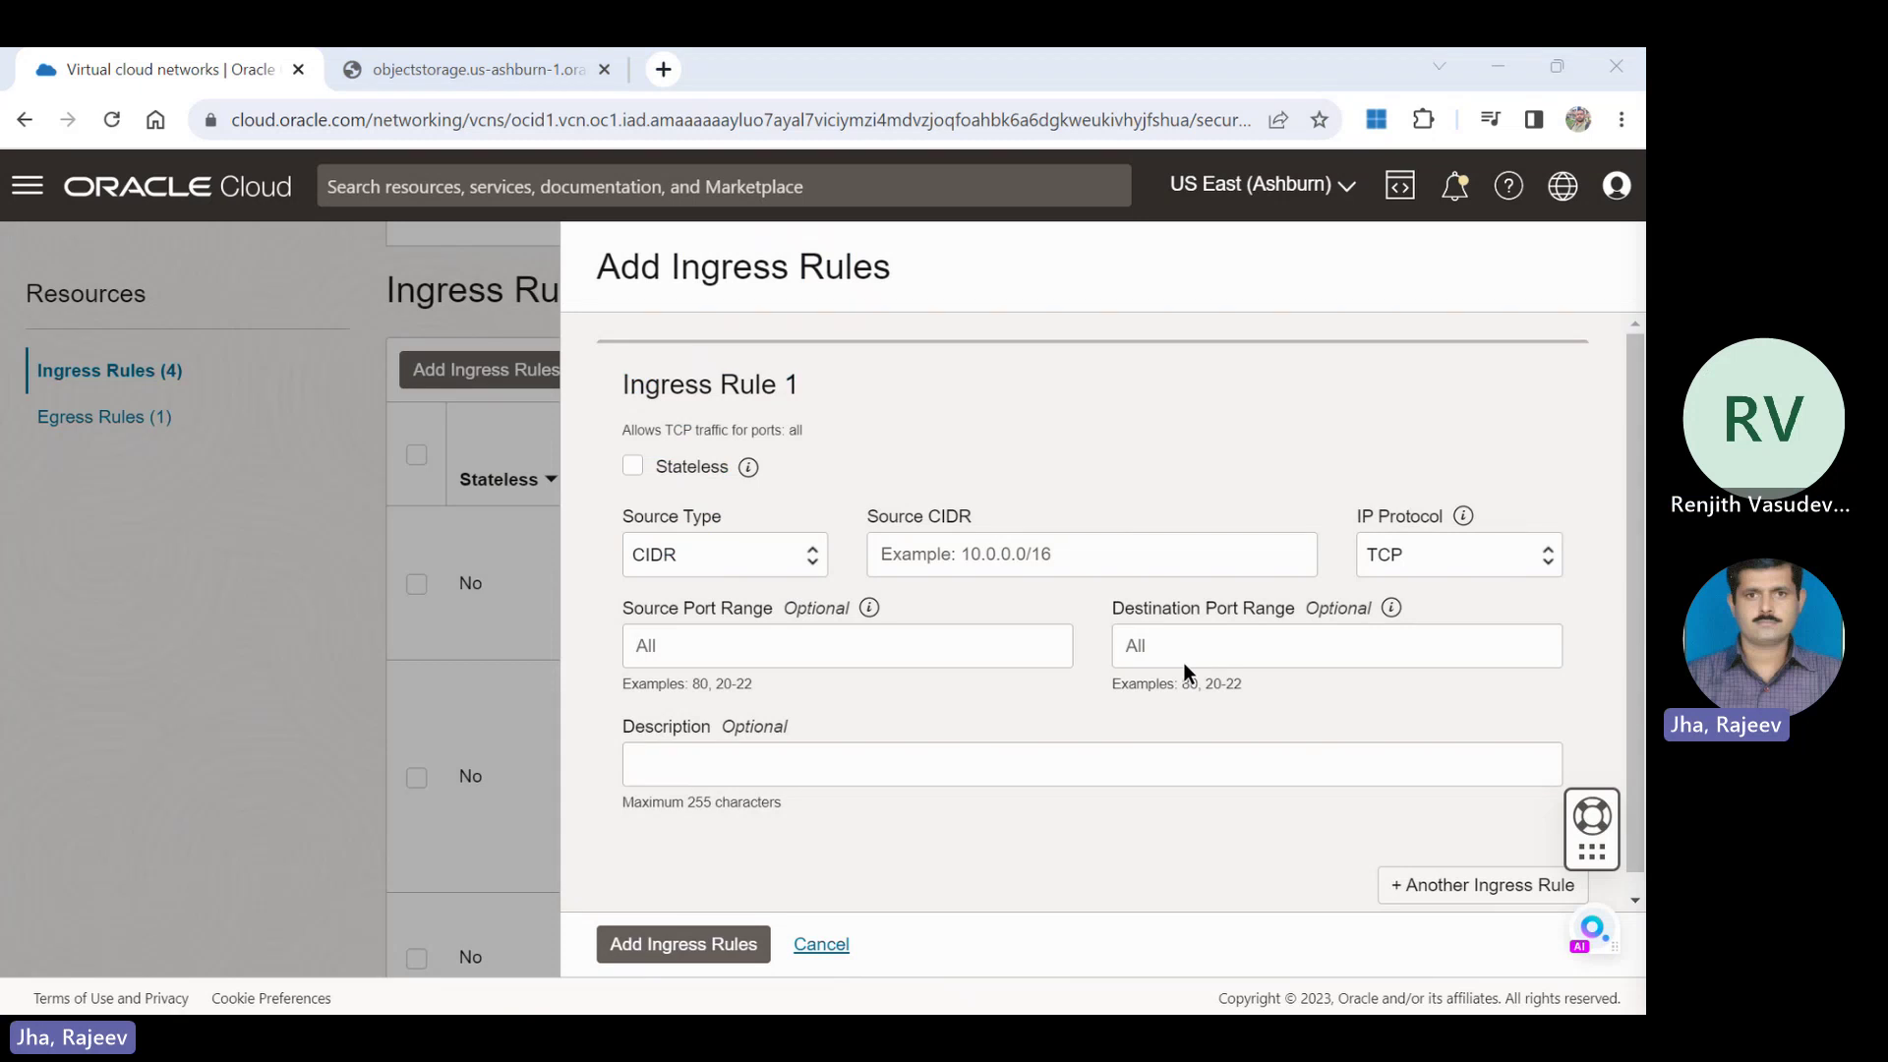
click(1090, 558)
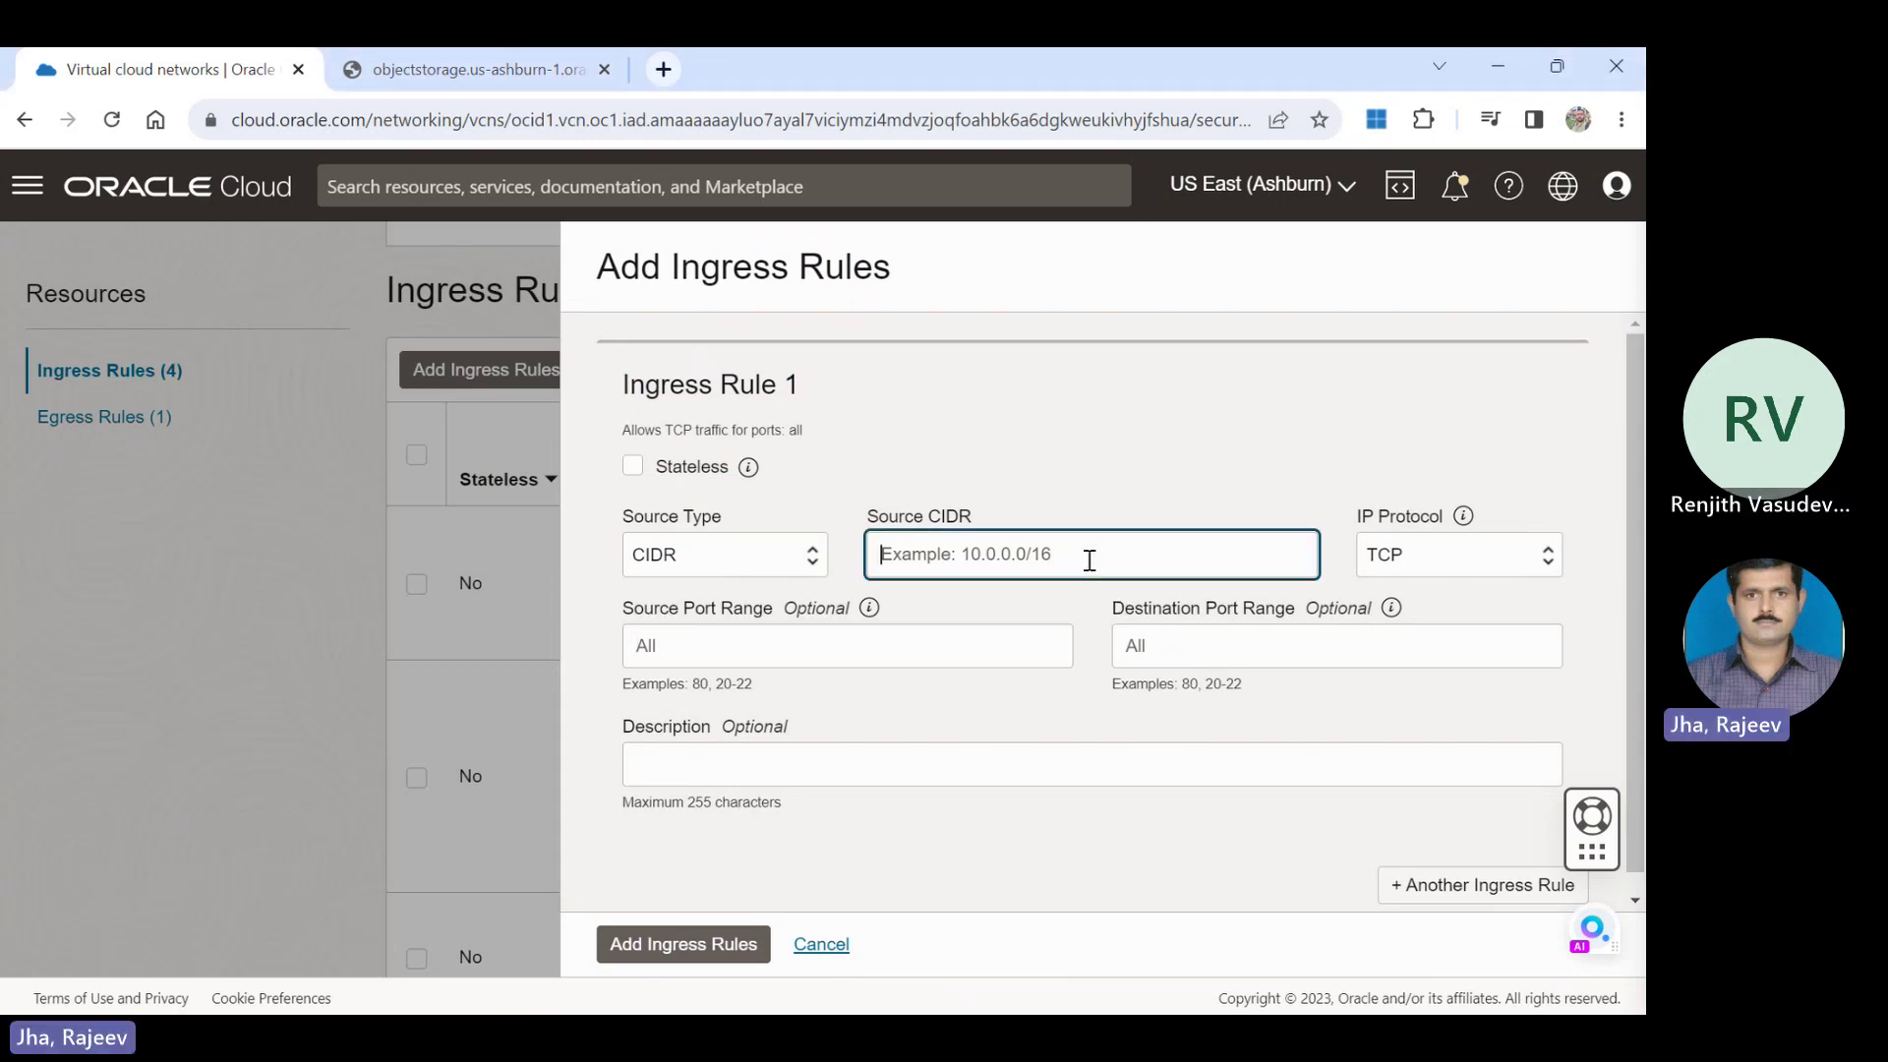
text(10.)
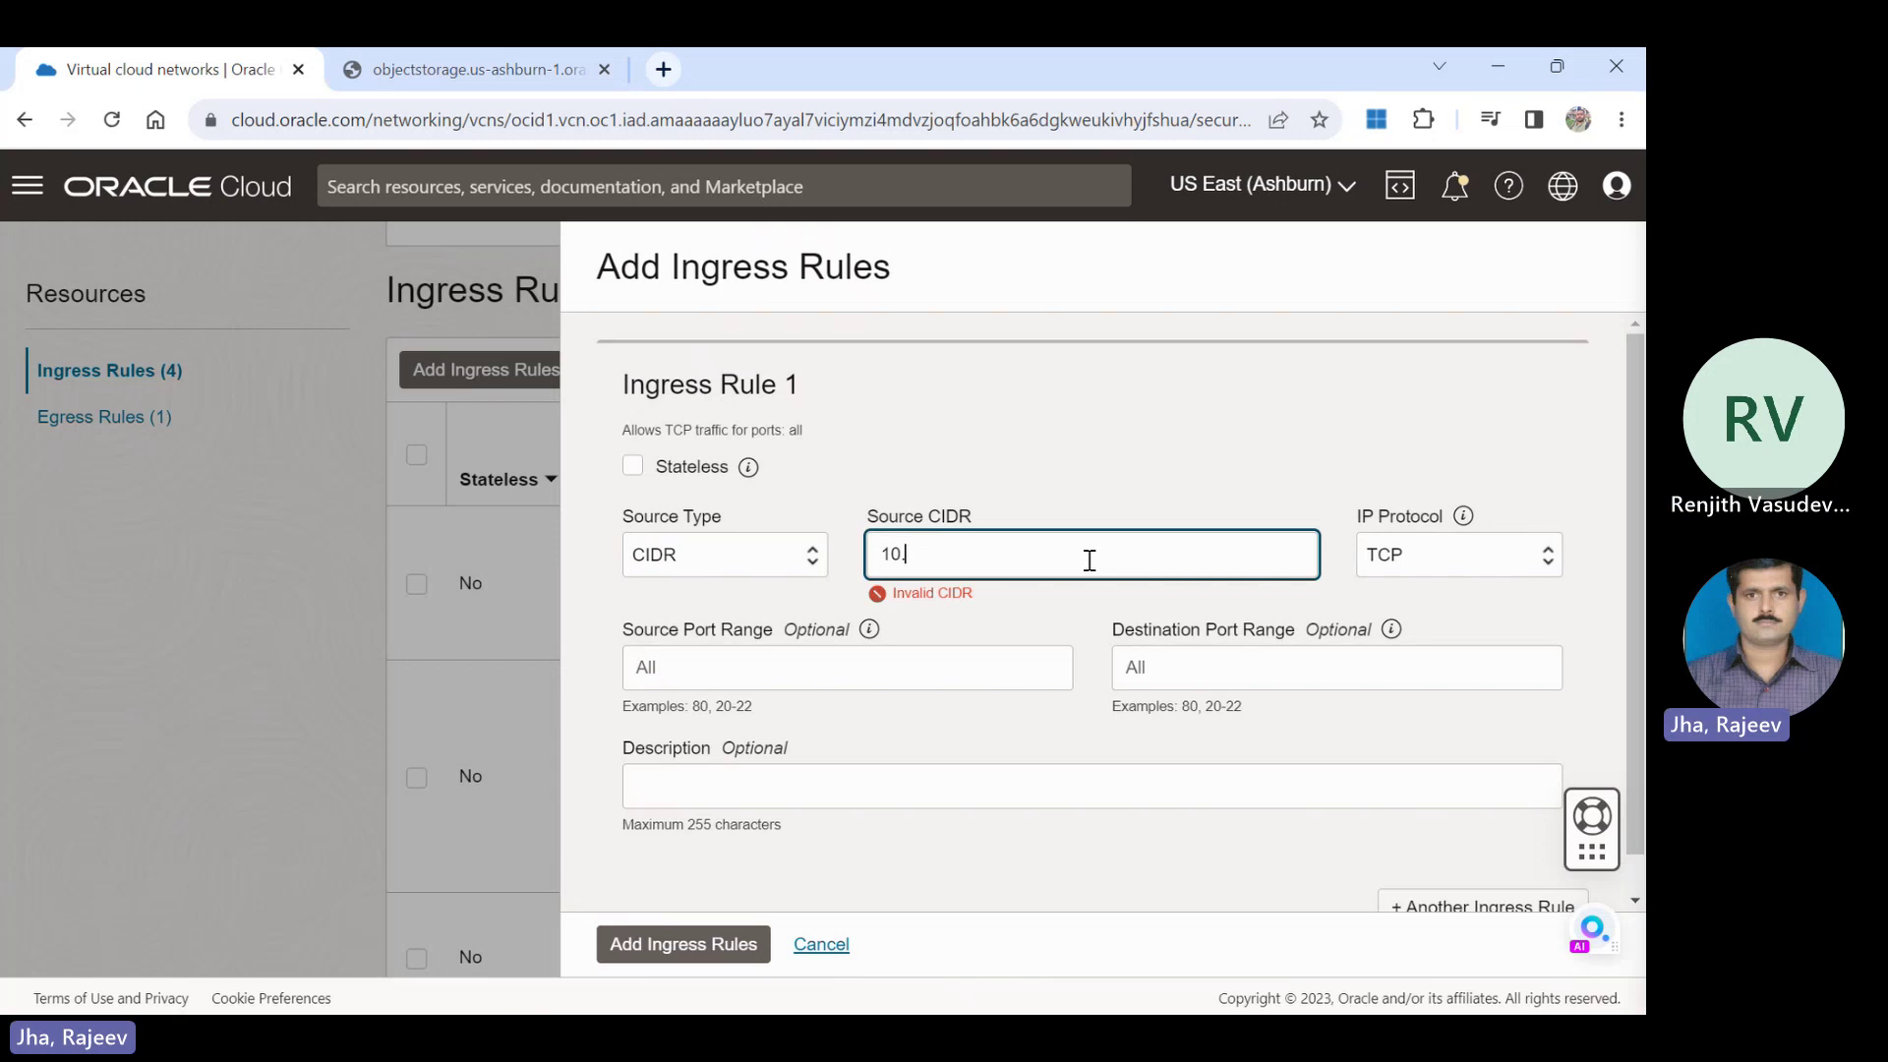
text(0.0.0/16)
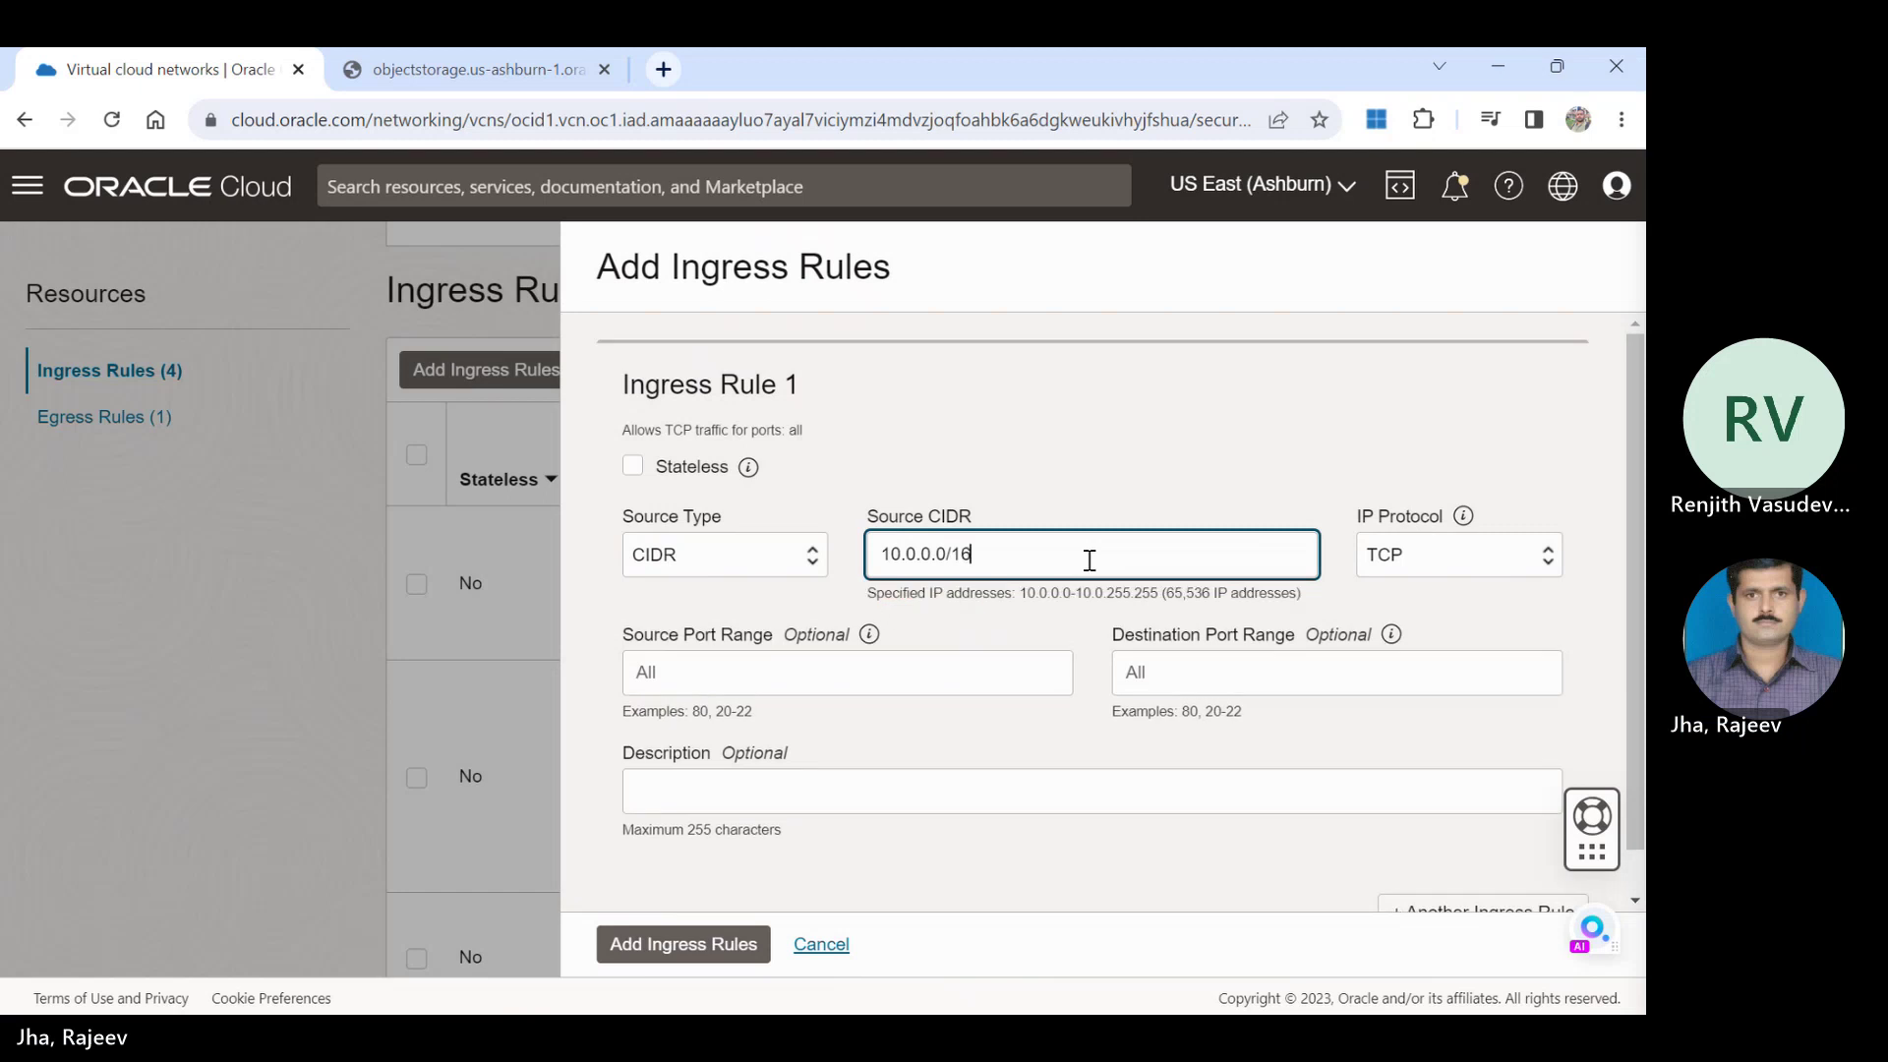
key(Tab)
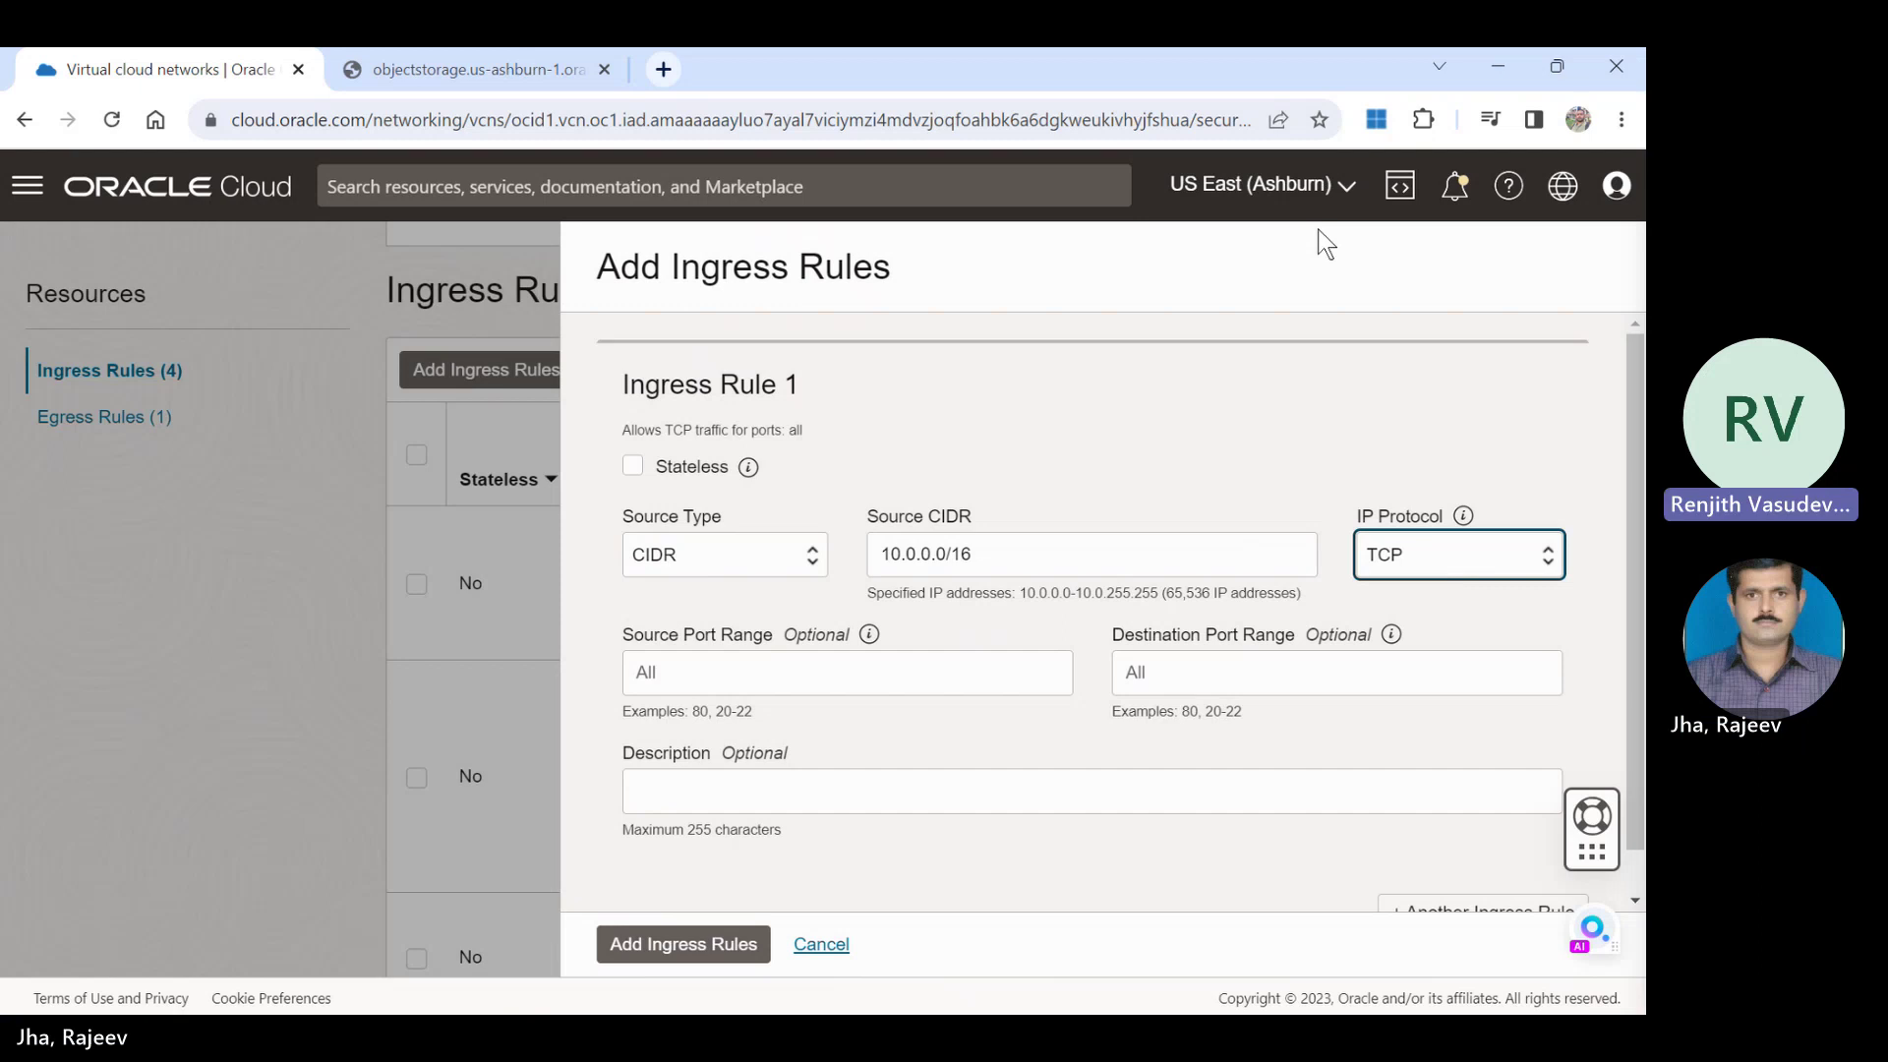
key(Down)
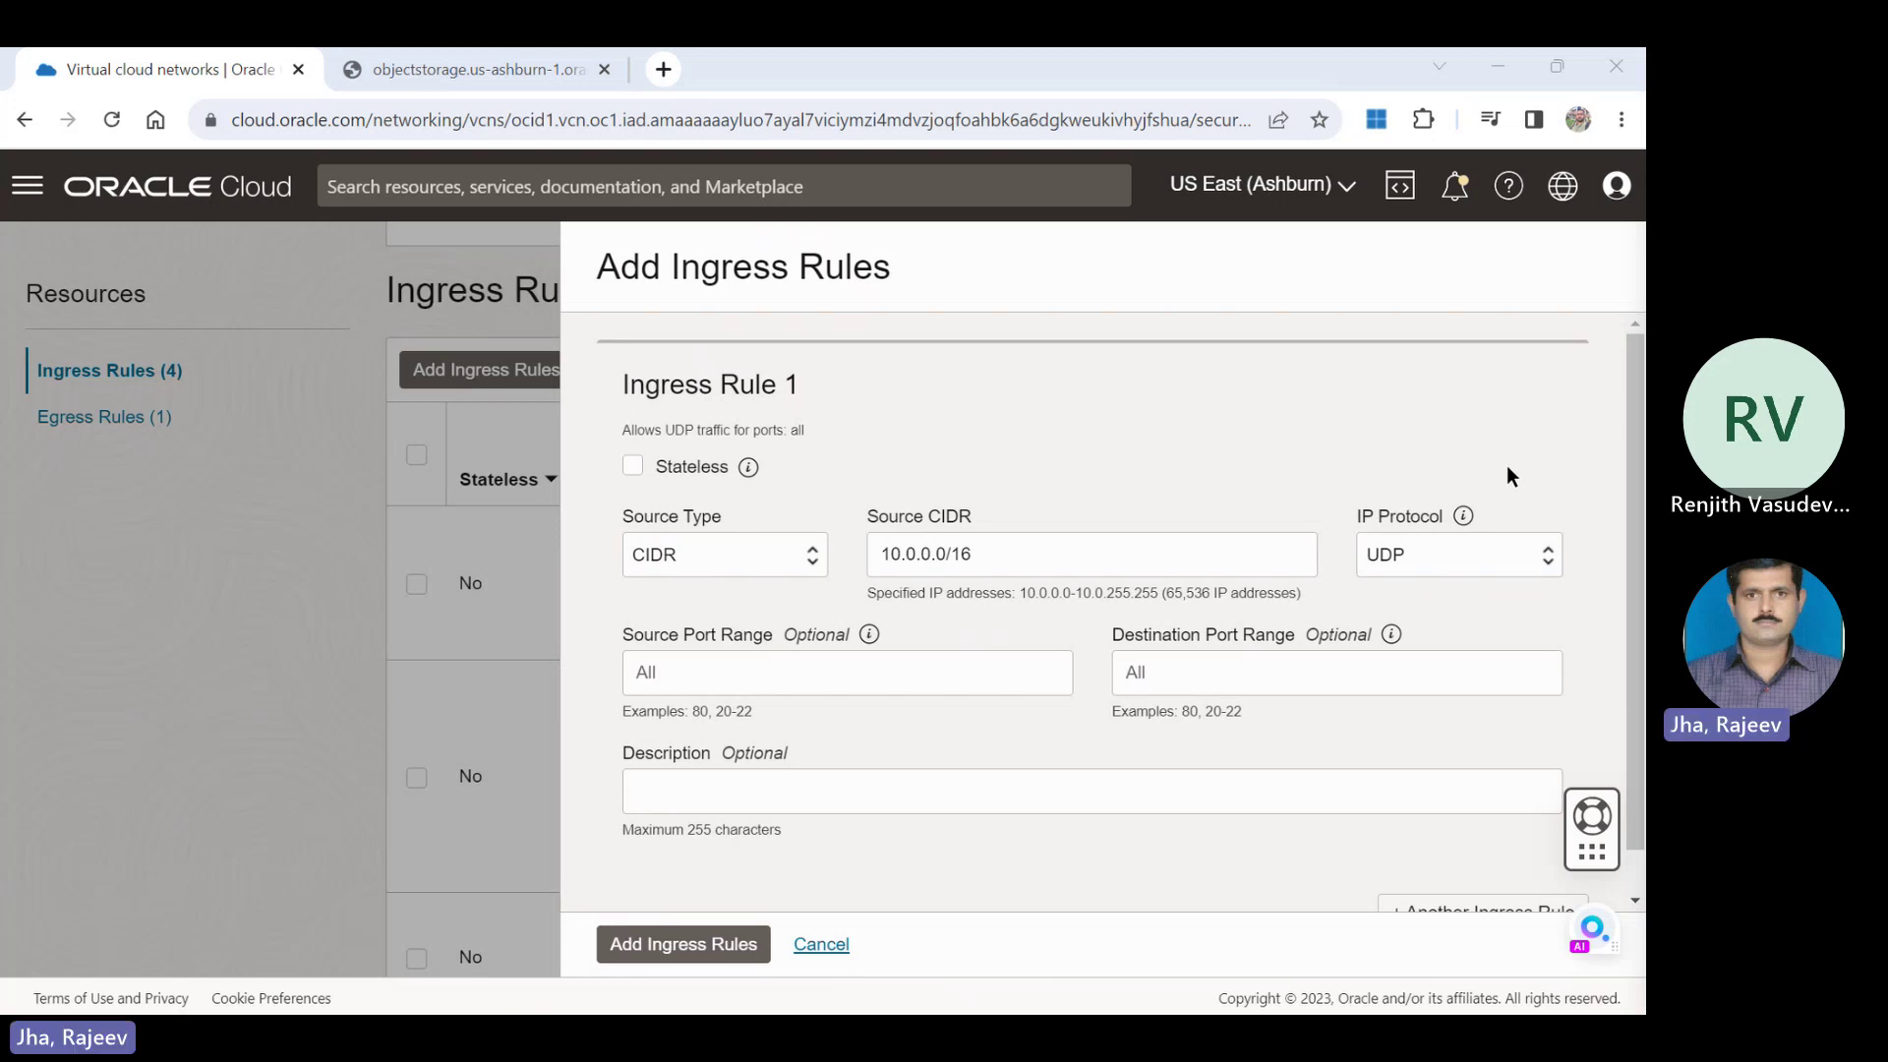
click(1281, 677)
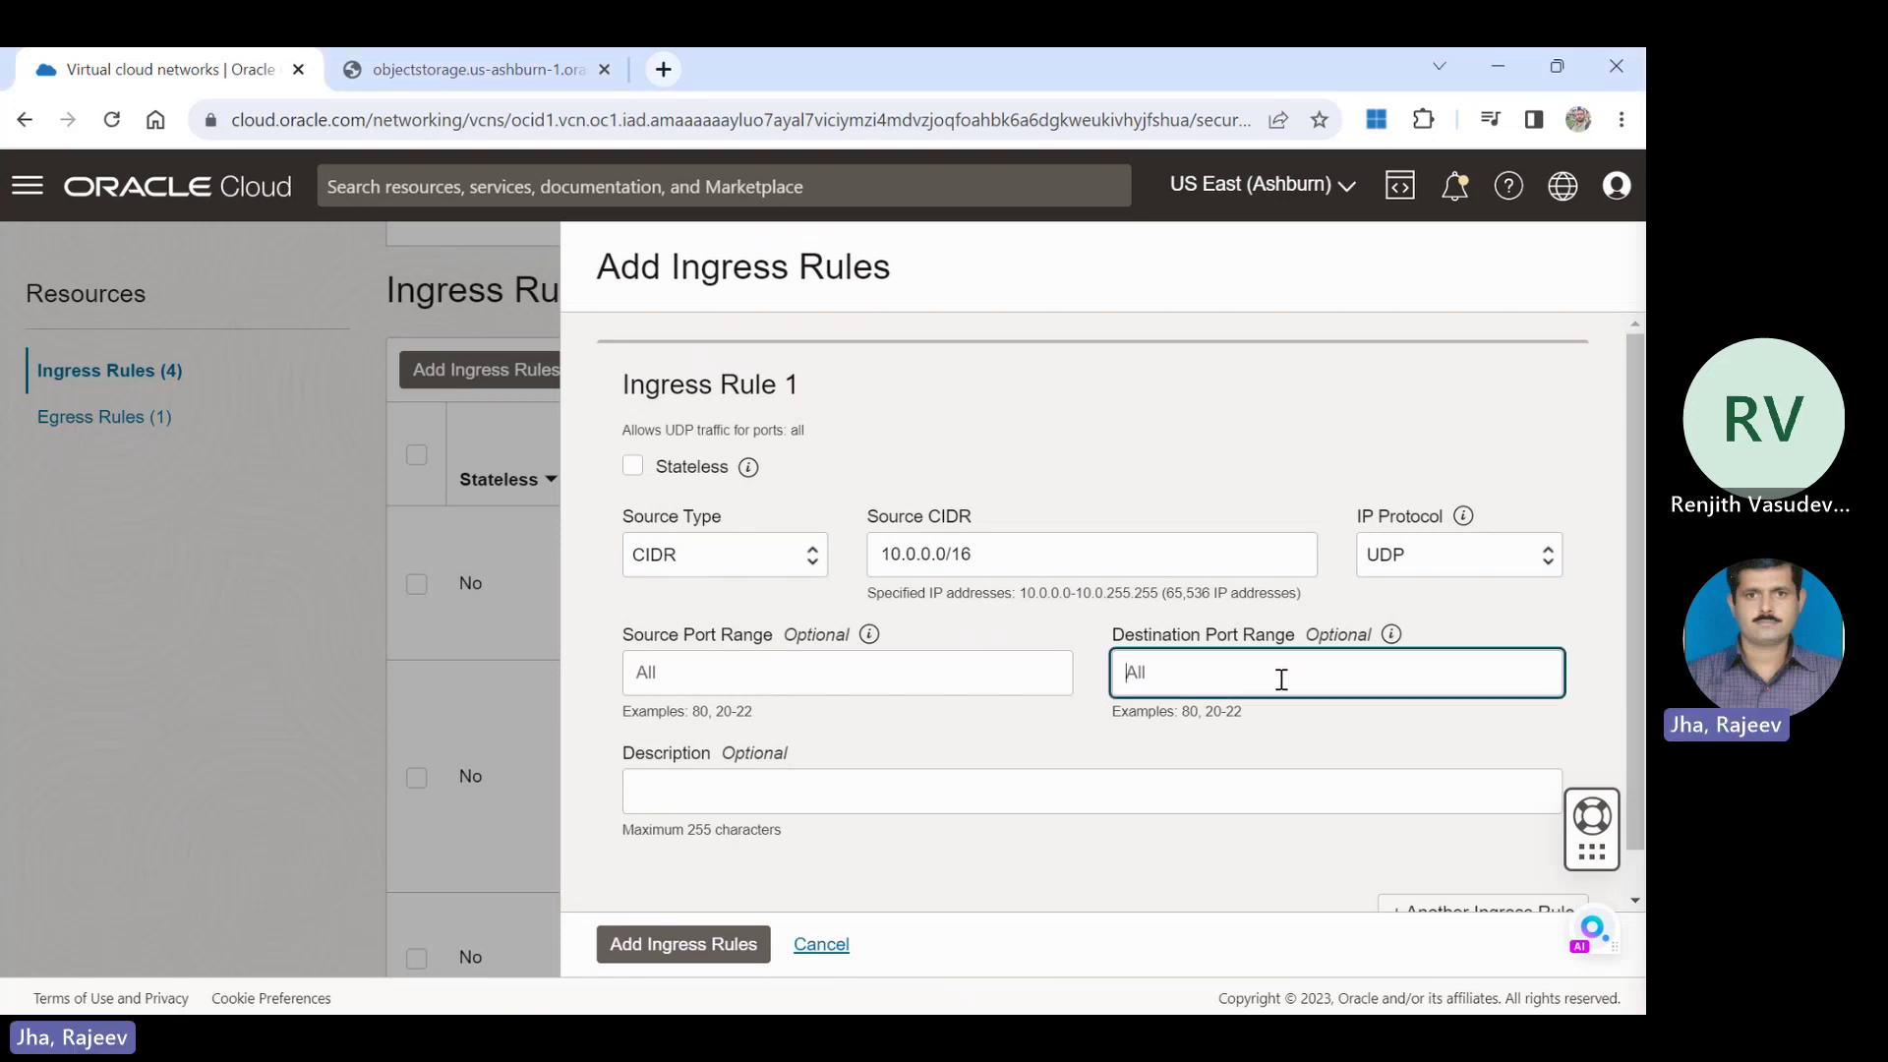
text(2048)
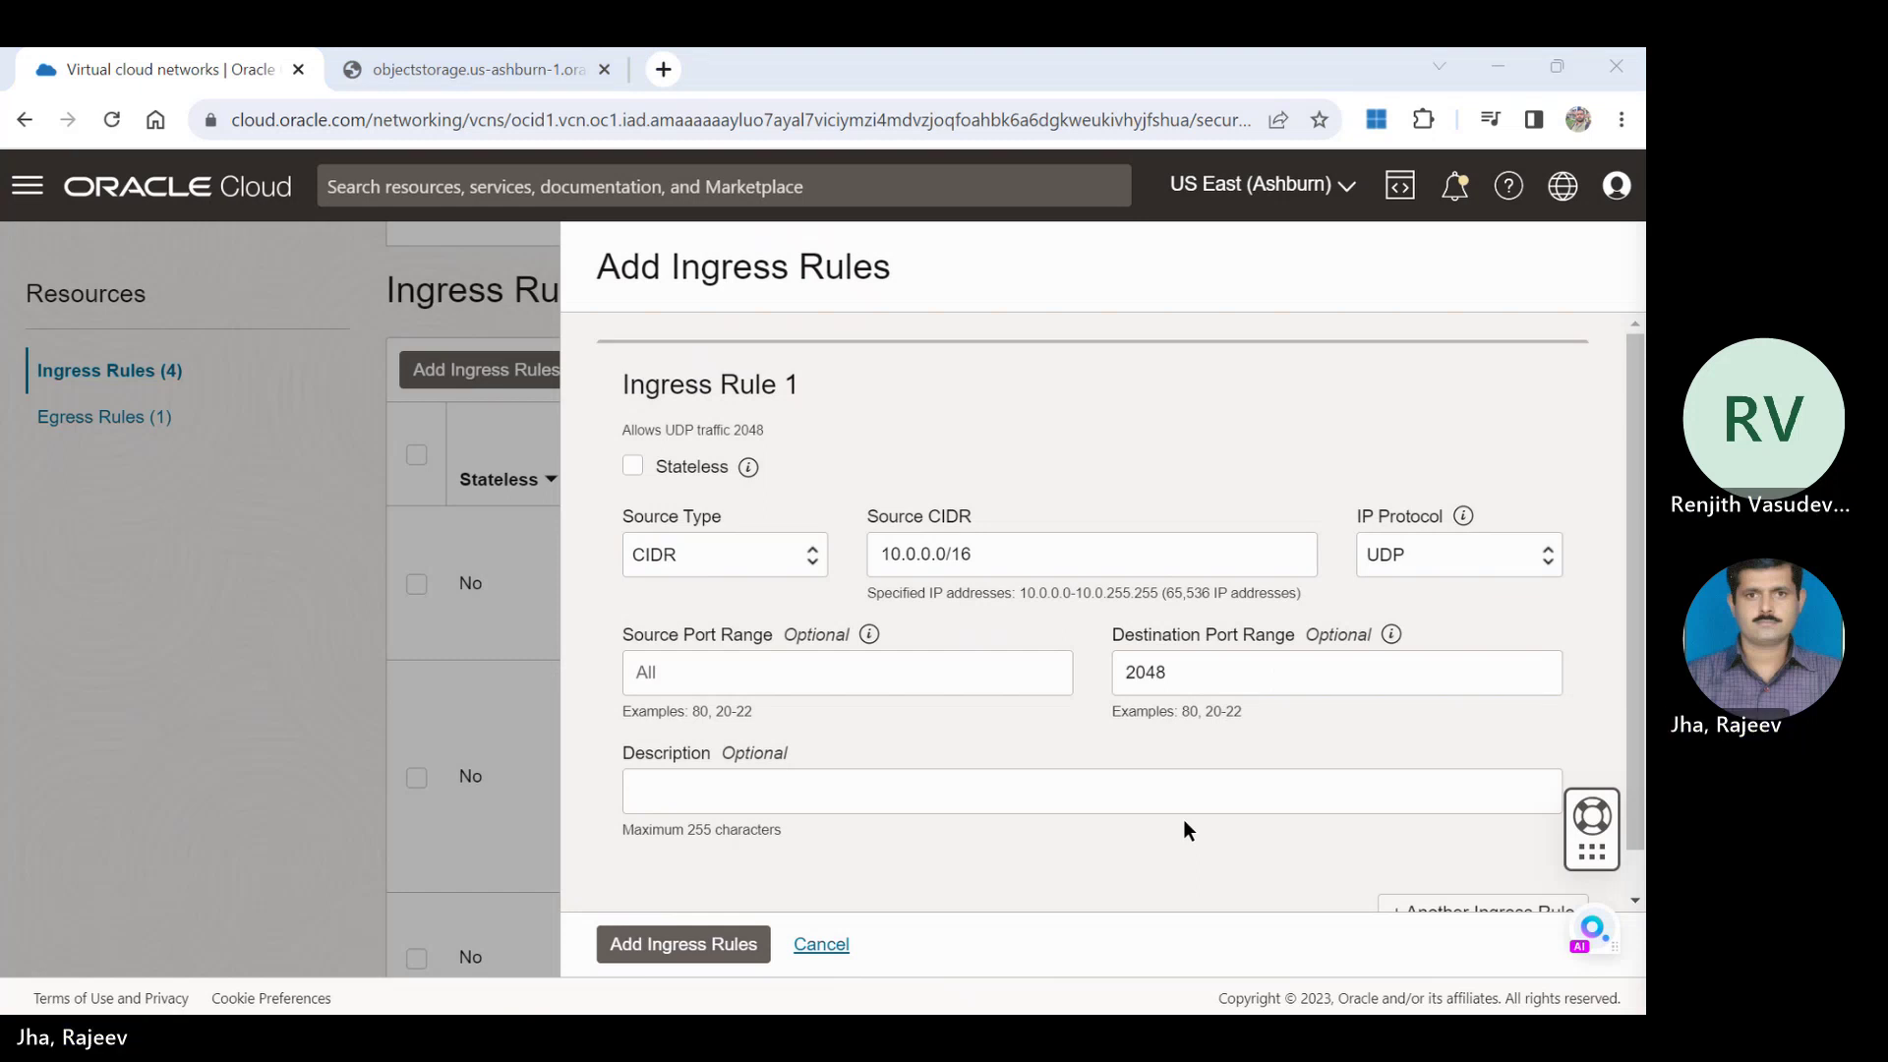
click(702, 950)
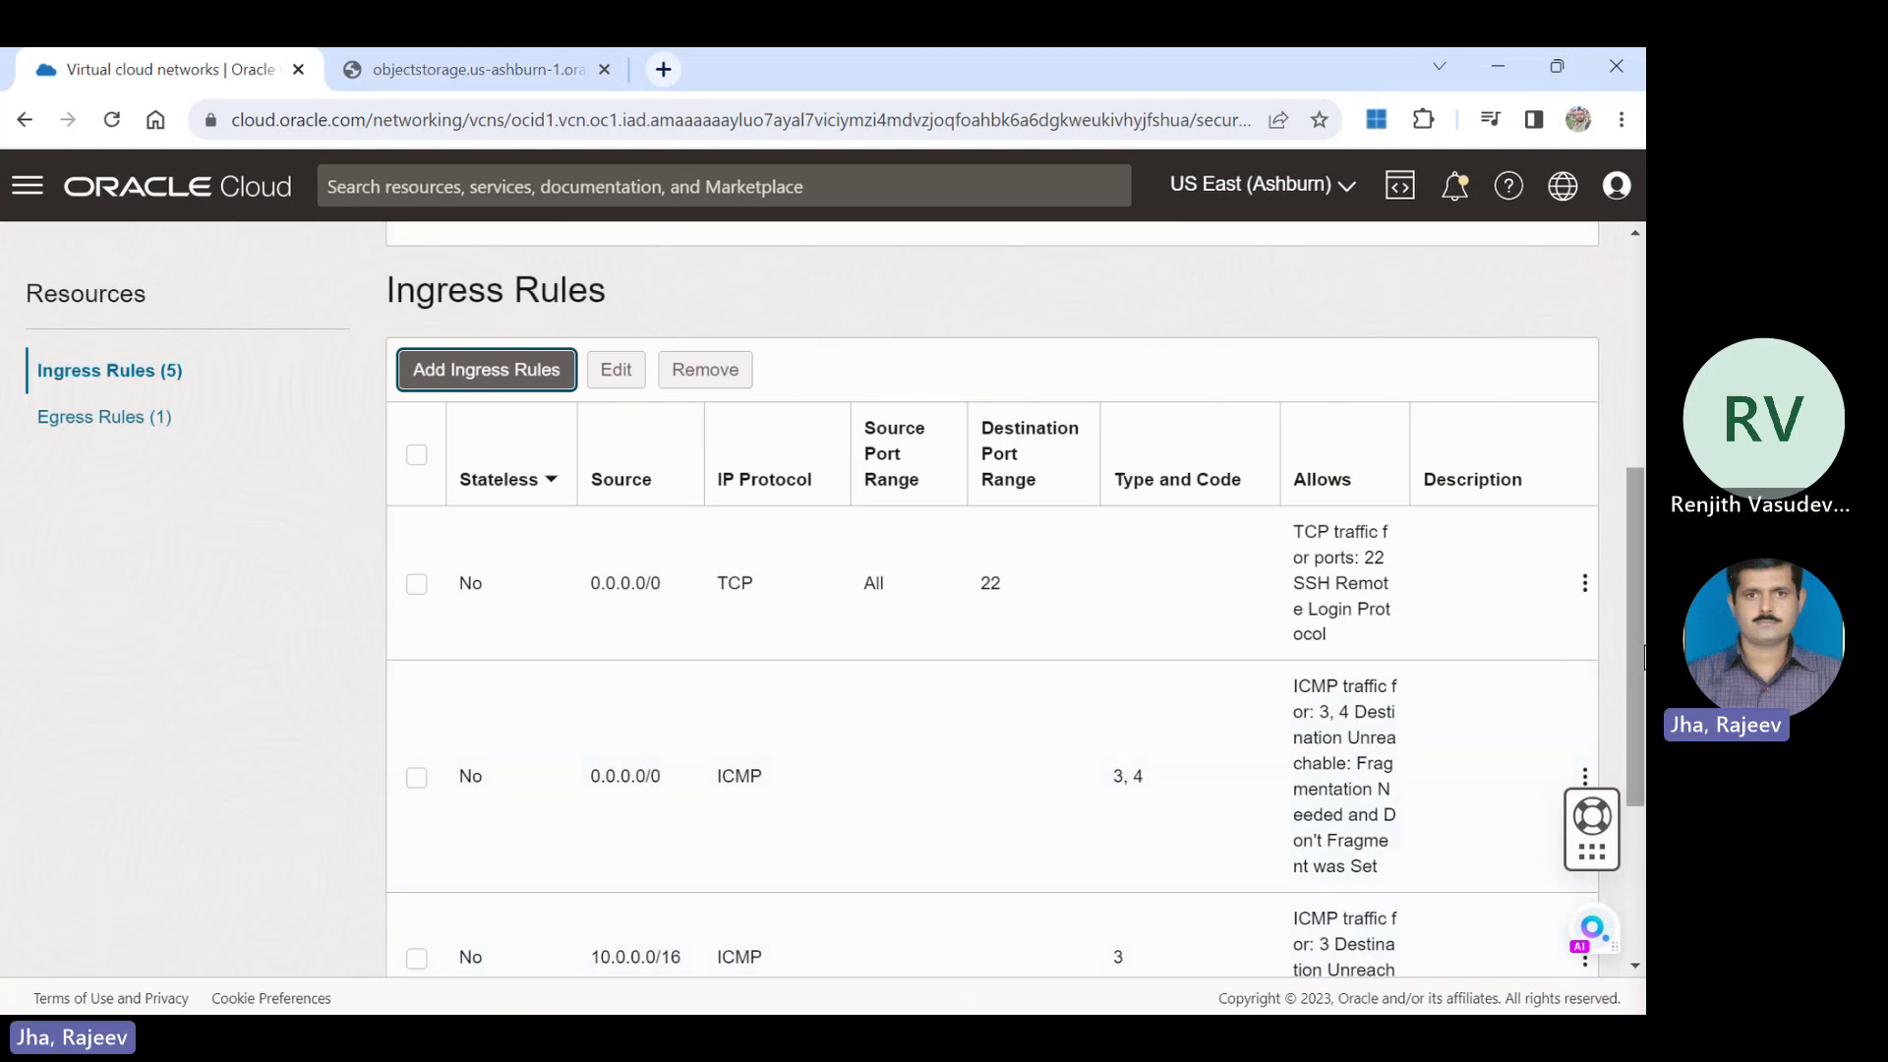
Review the five existing ingress rules, then bring up a blank Add Ingress Rules form.
scroll(993, 600, down, 3)
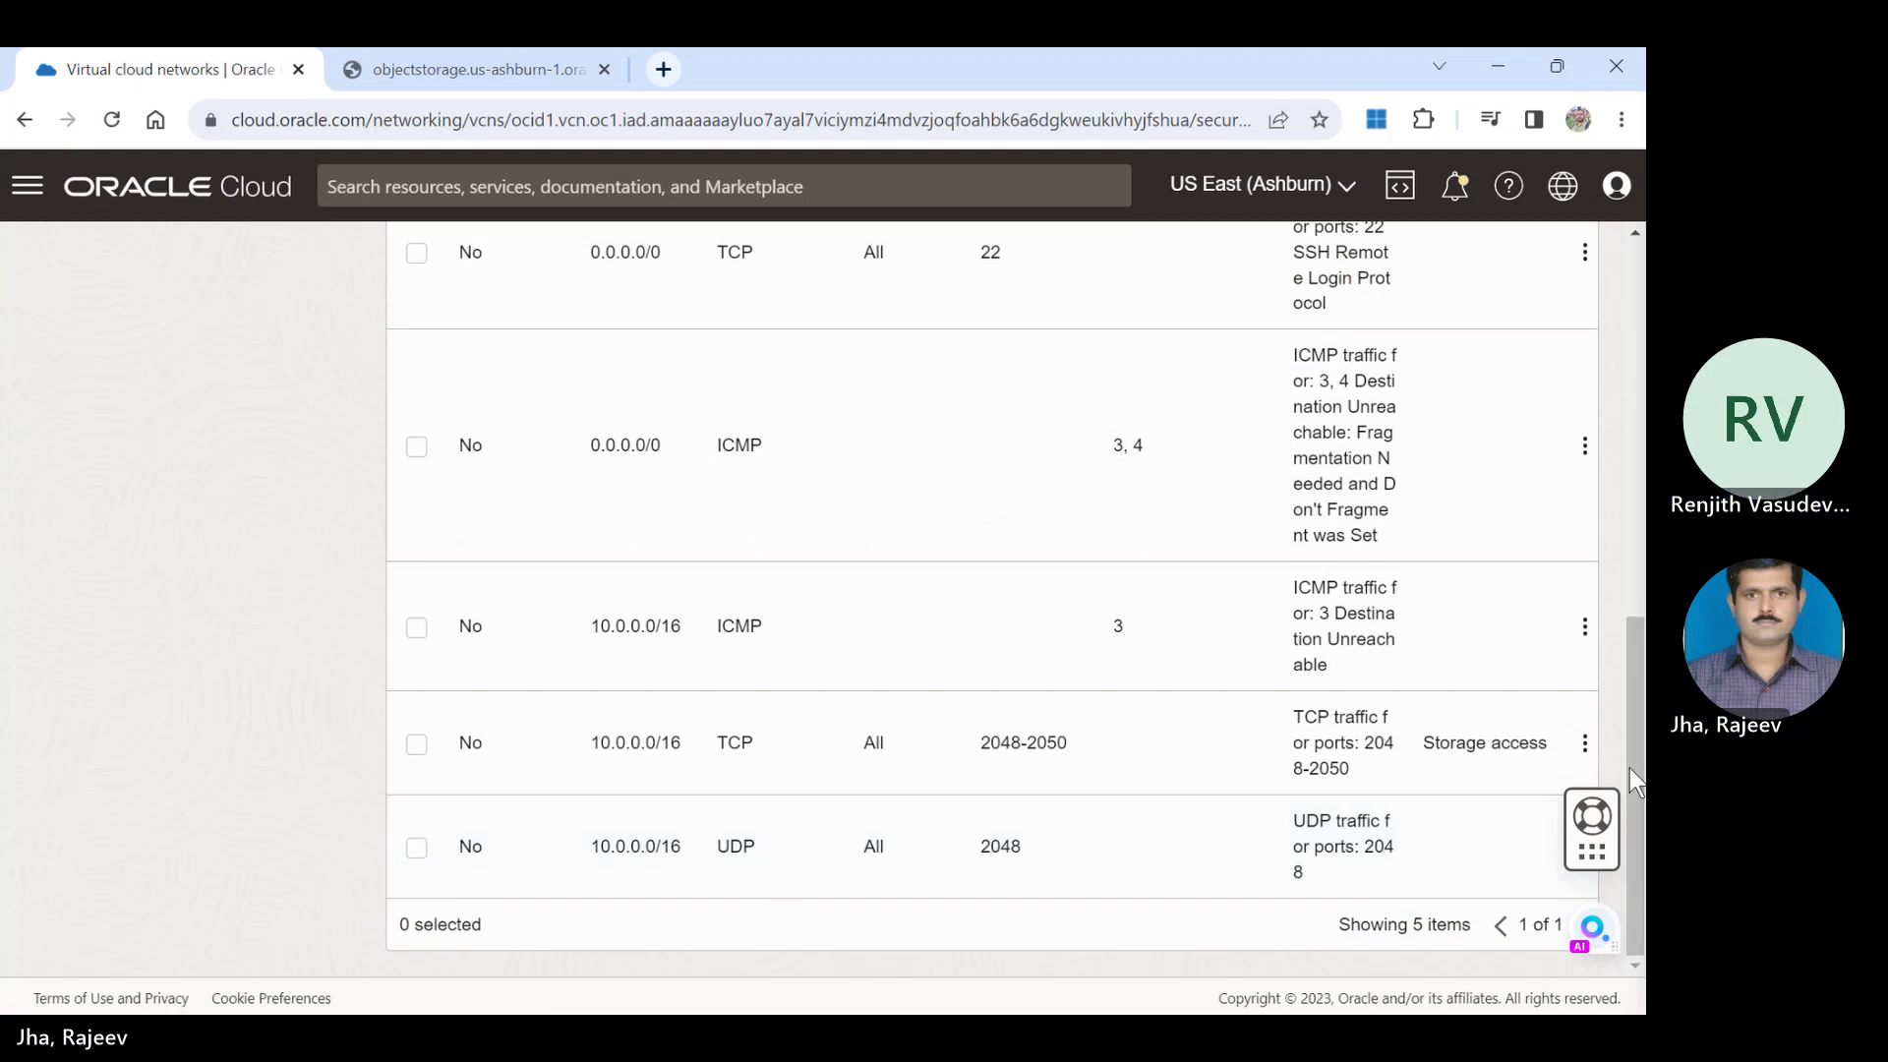
drag(1631, 769, 1630, 515)
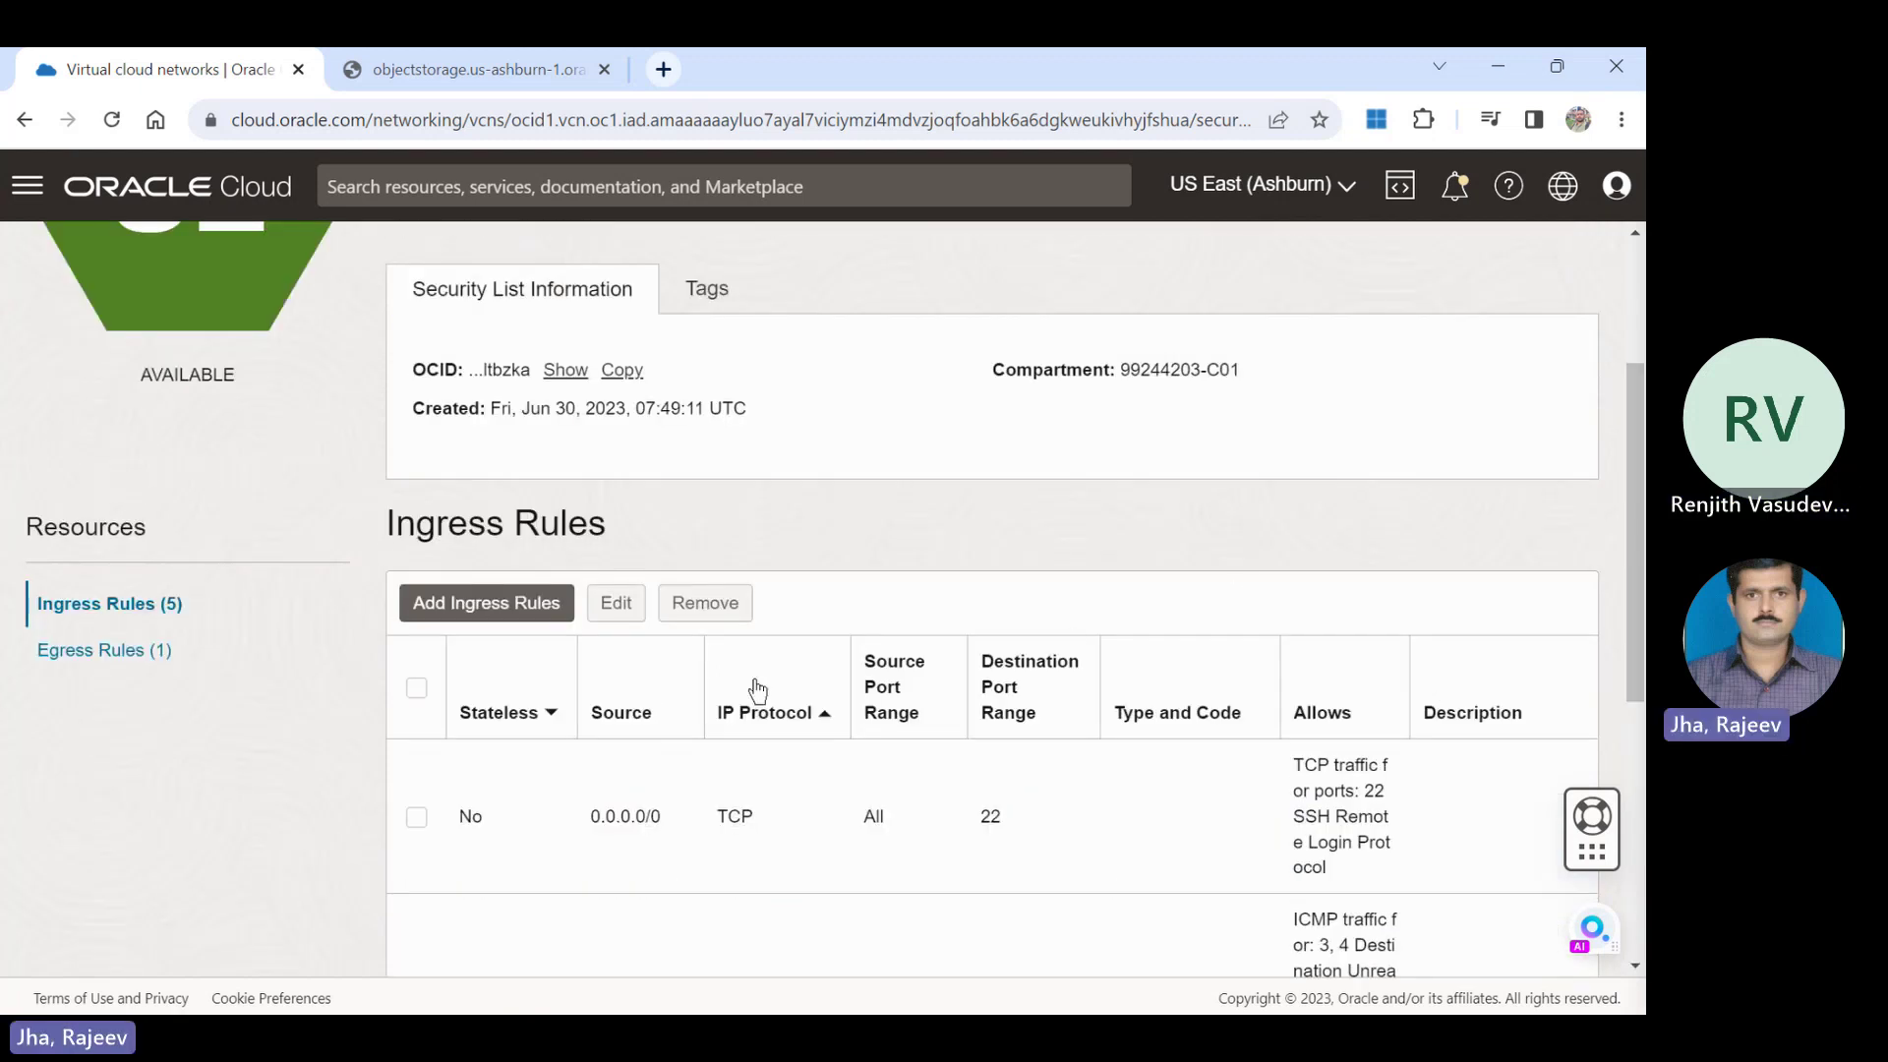
click(519, 606)
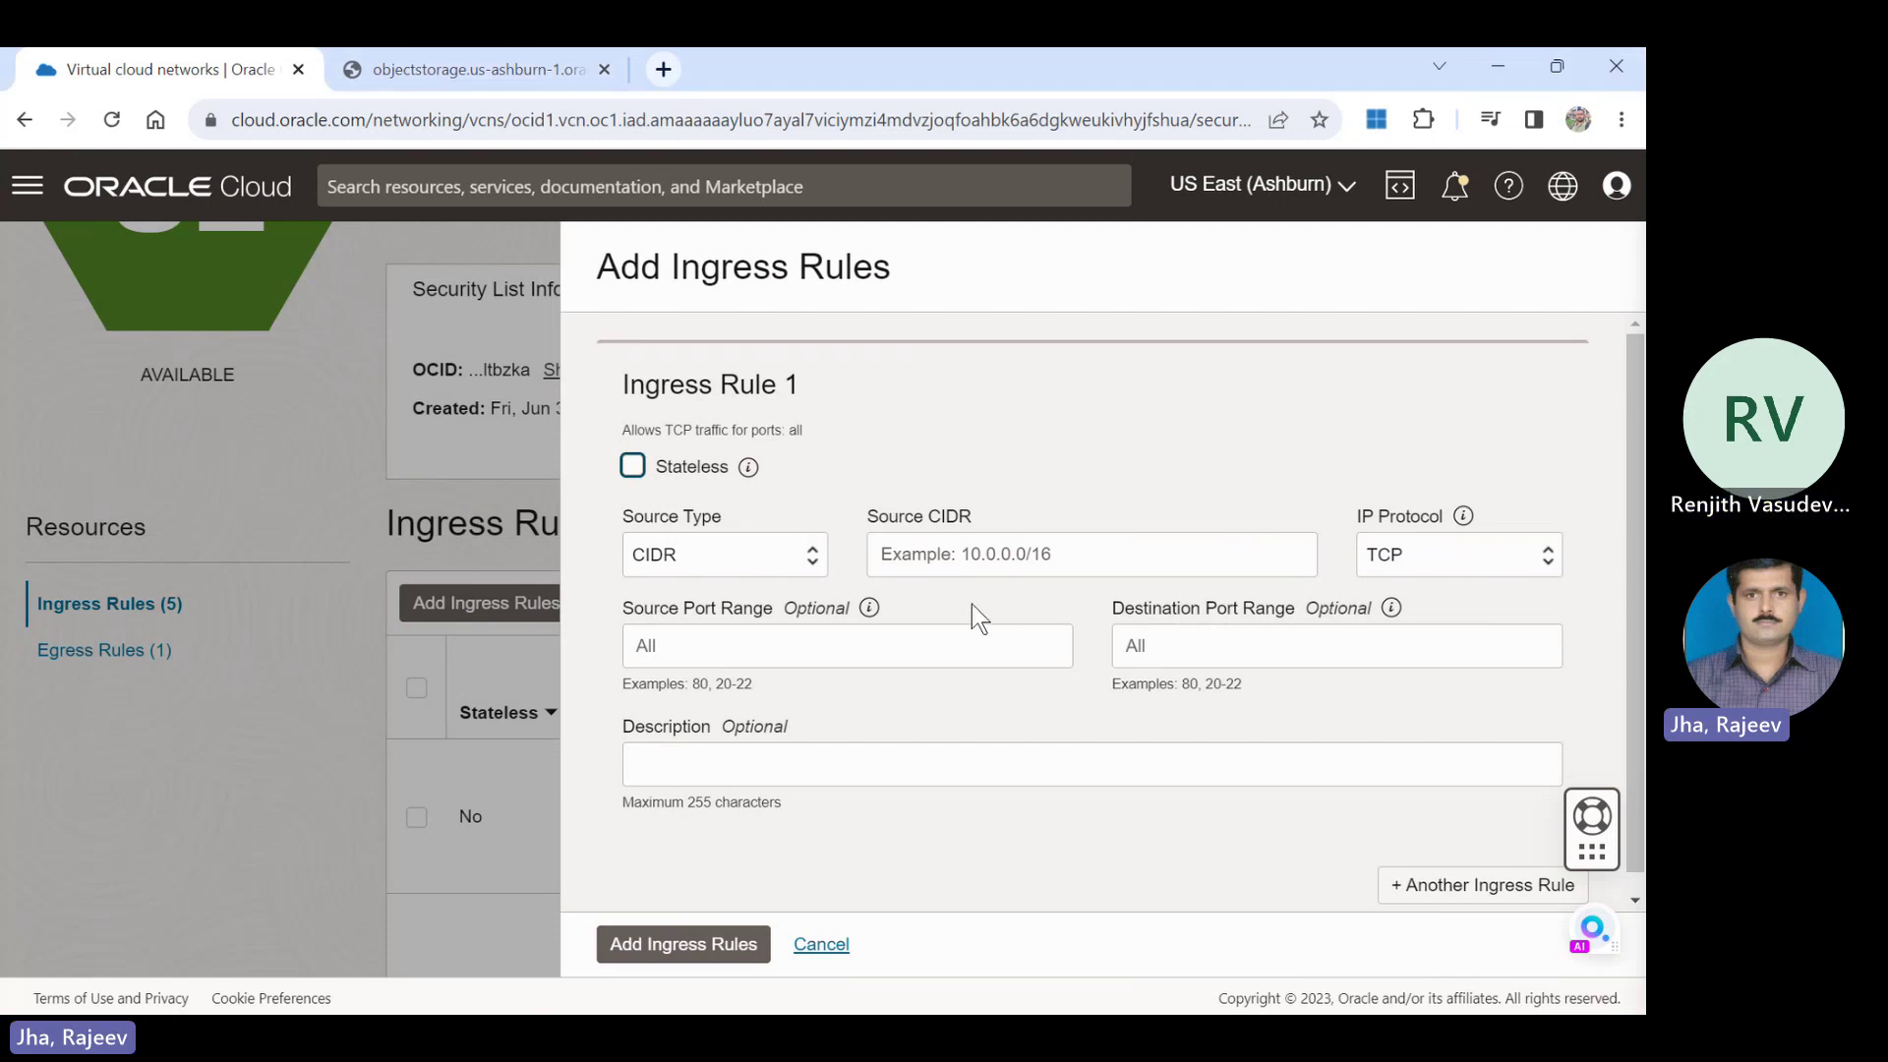
Save a TCP ingress rule with source CIDR 10.0.0.0/16 and destination port 111.
click(1126, 570)
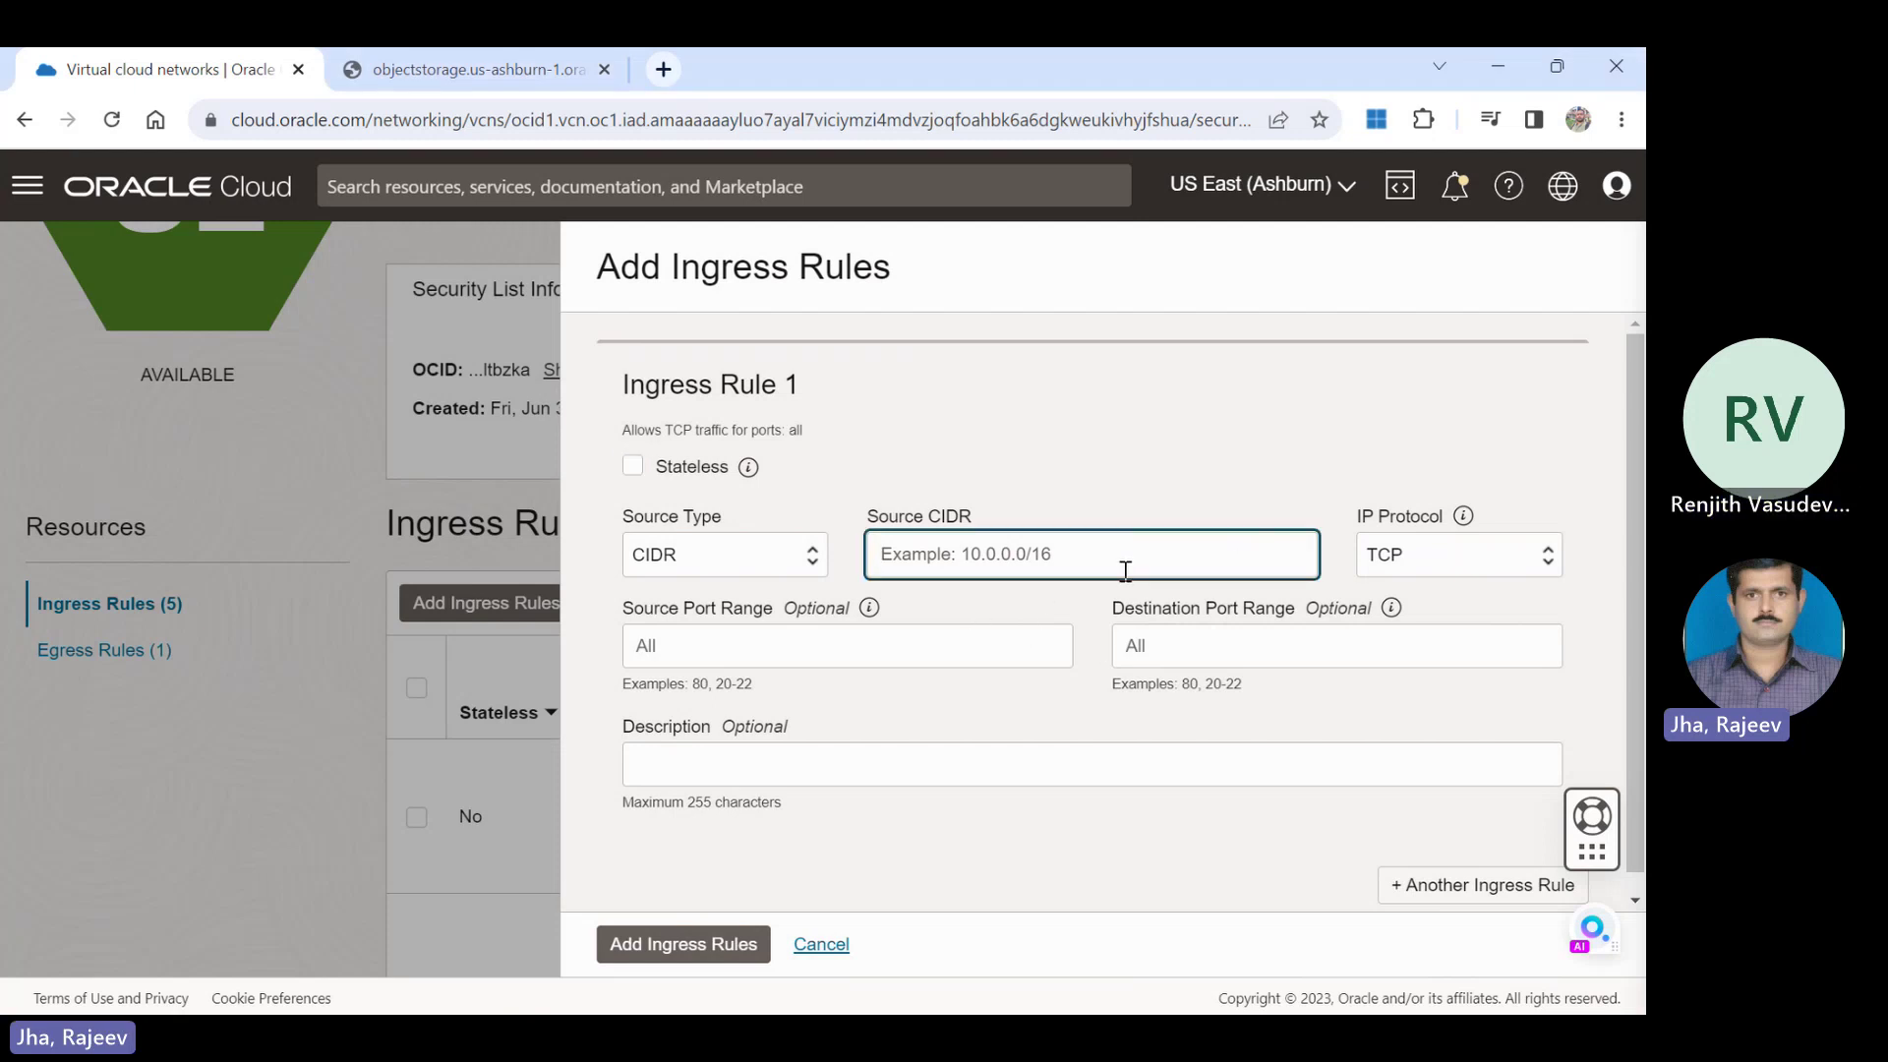
text(10.0.)
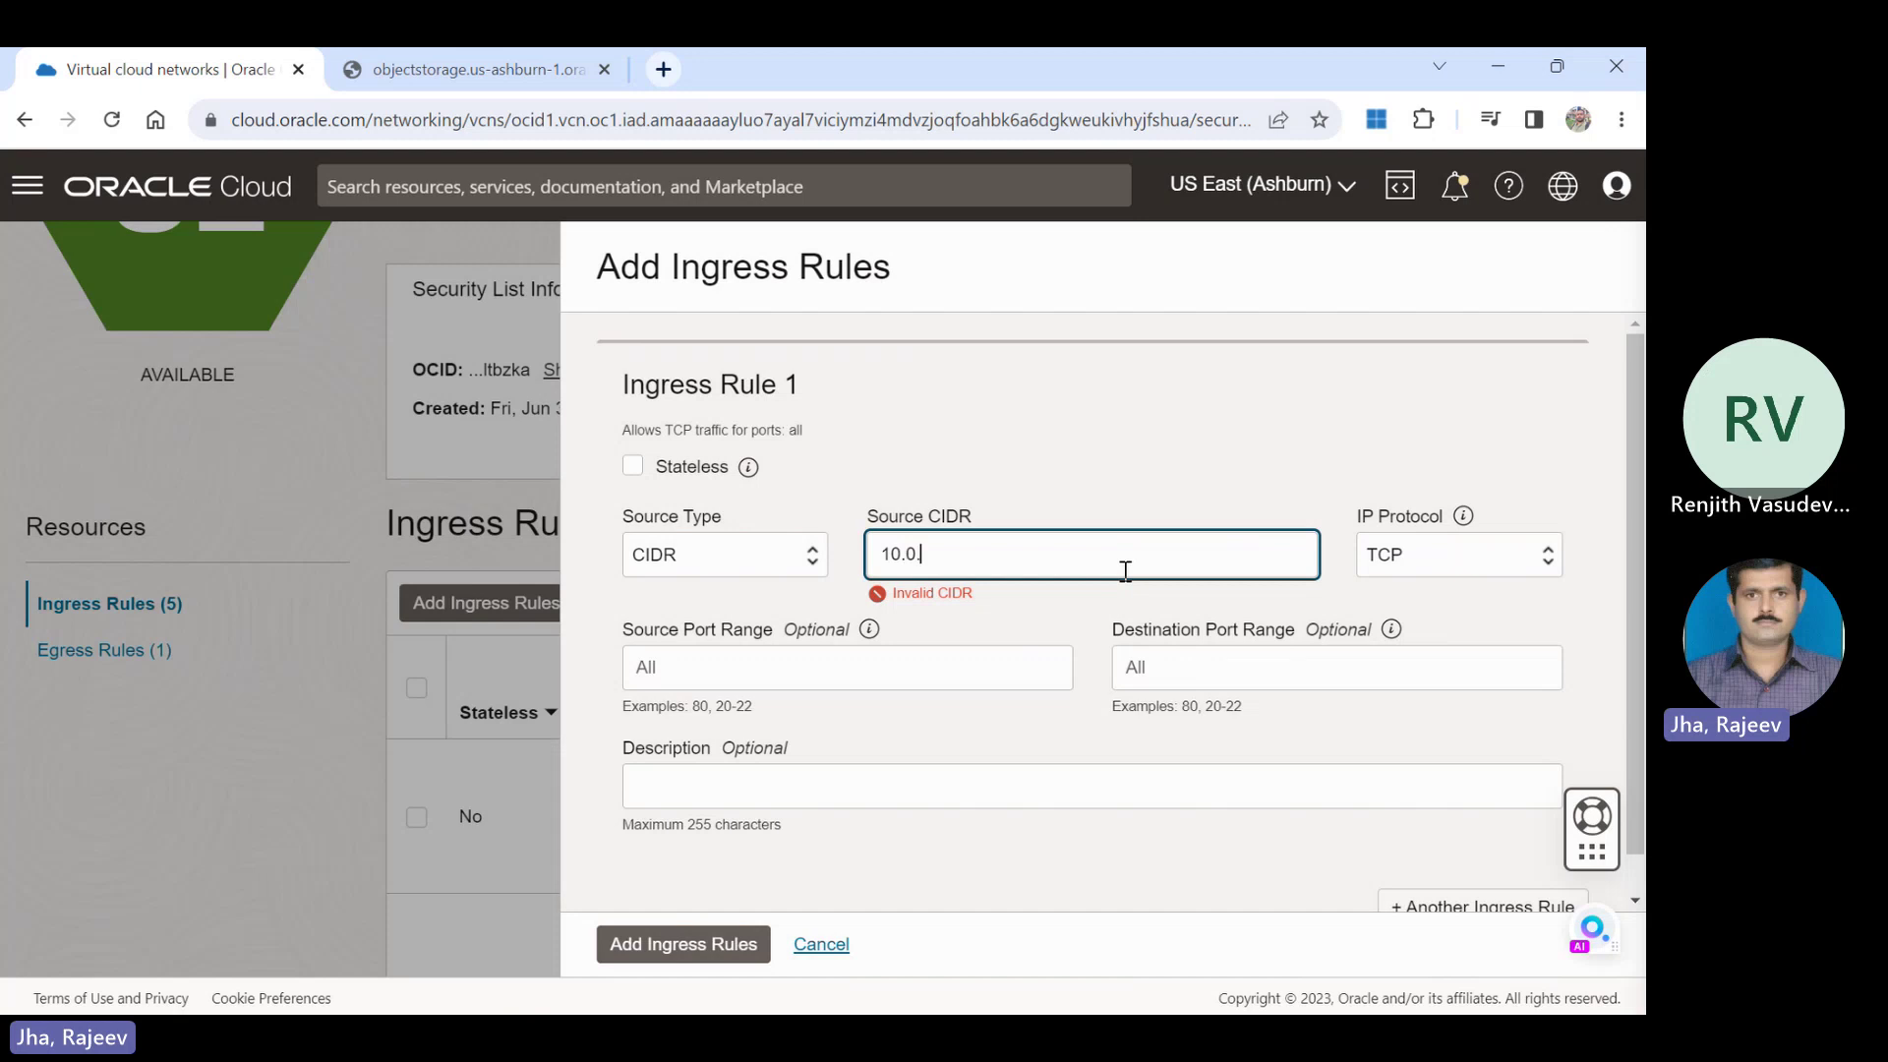
text(0.0/16)
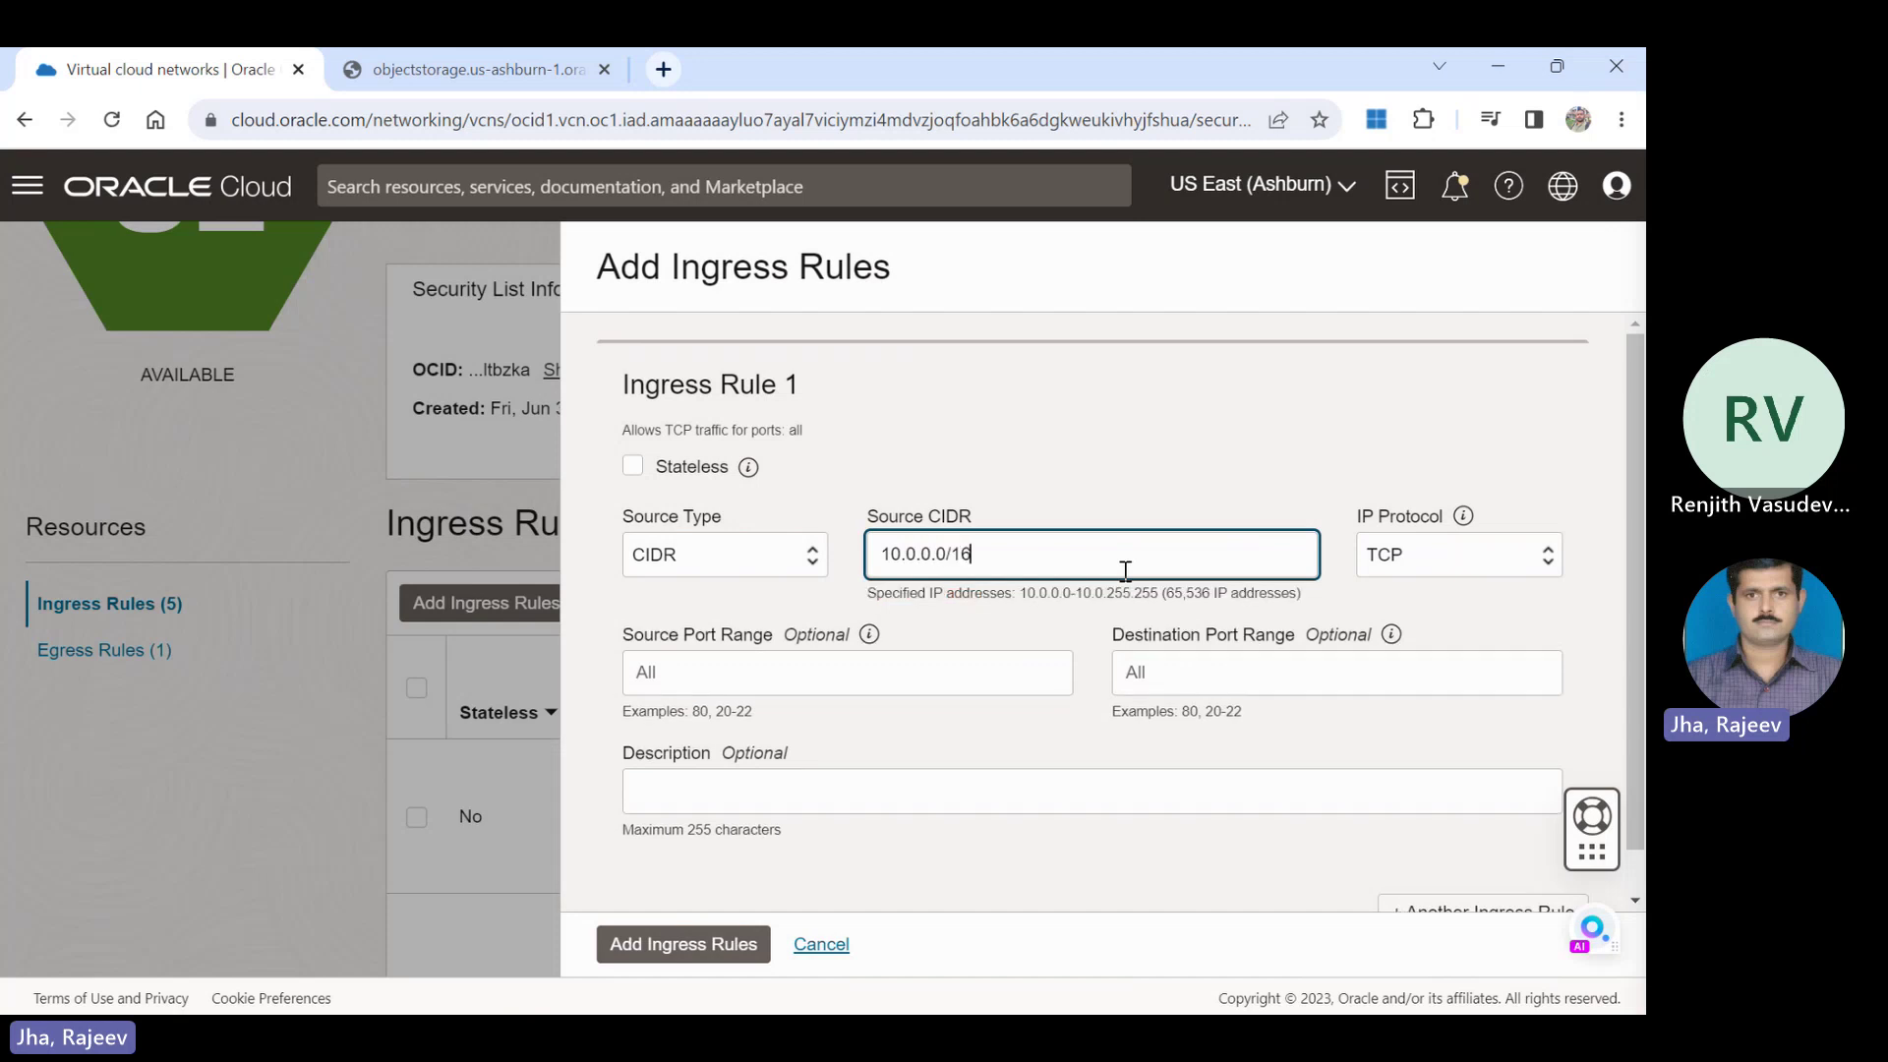
click(1162, 669)
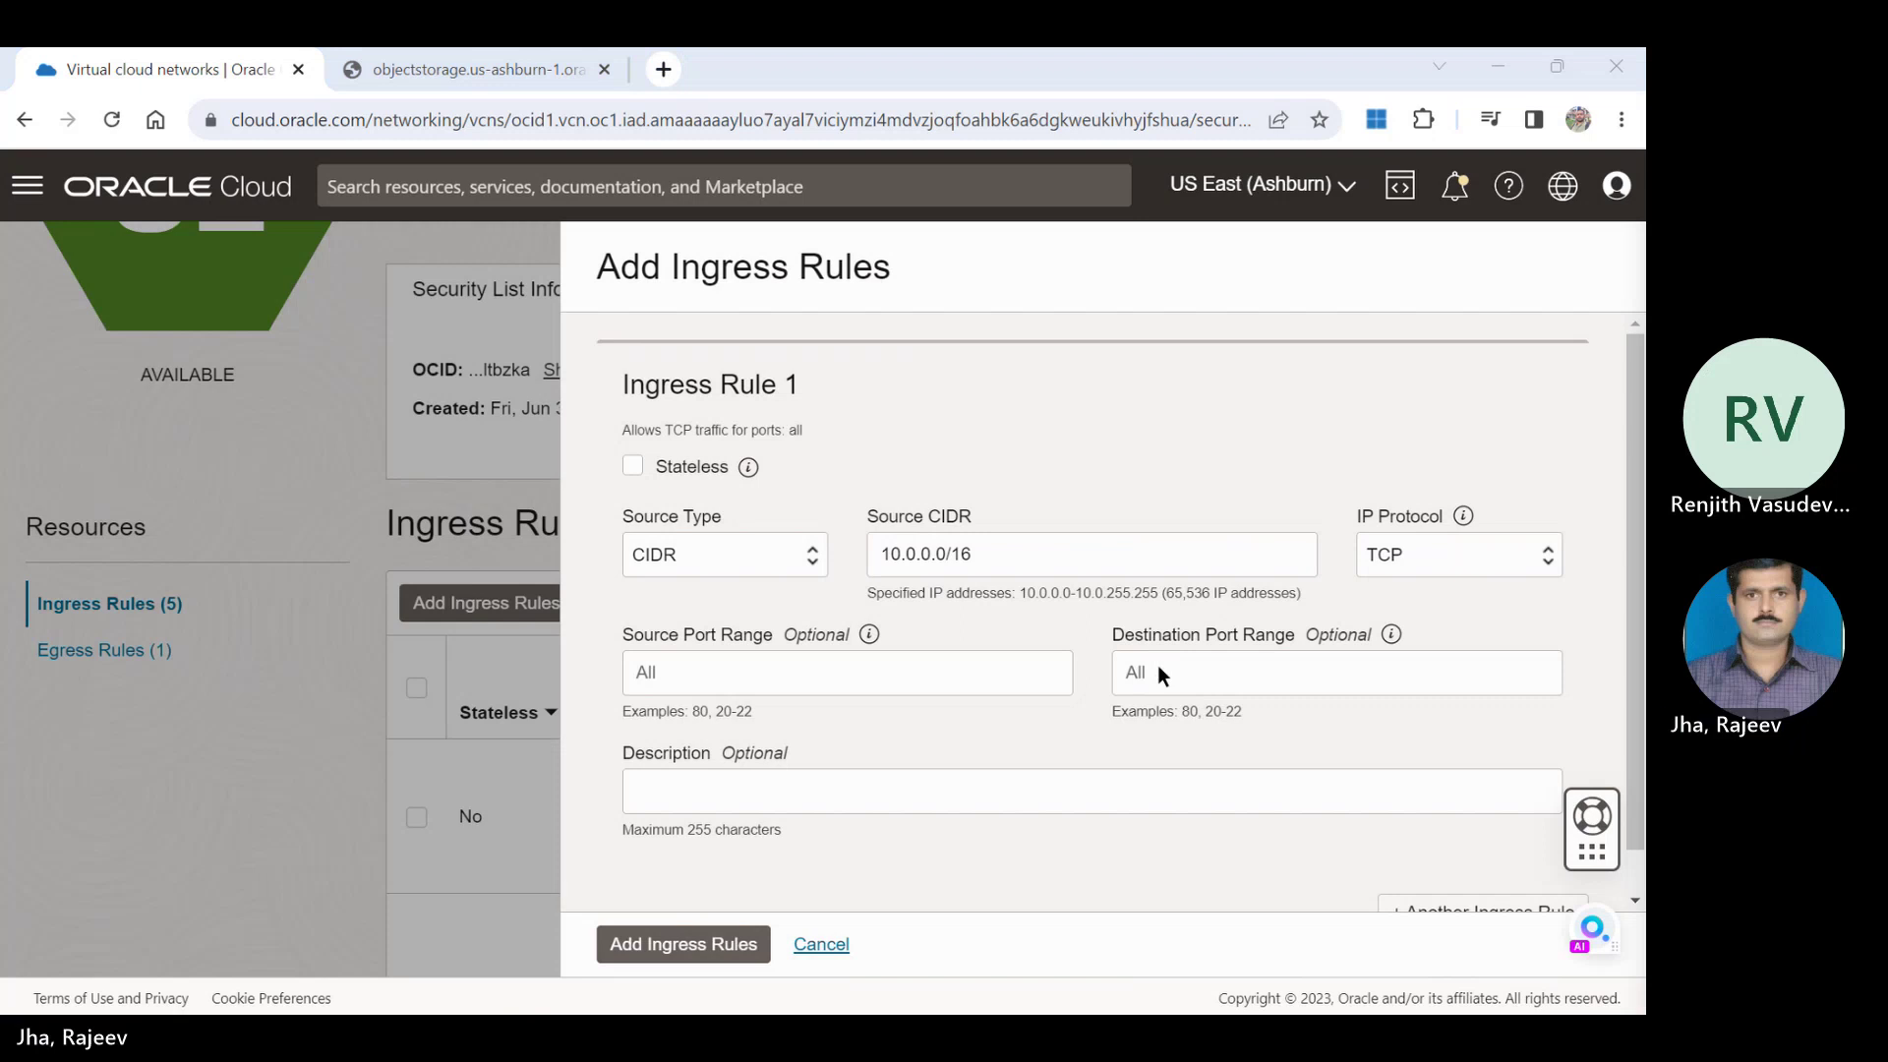
click(1161, 668)
text(111)
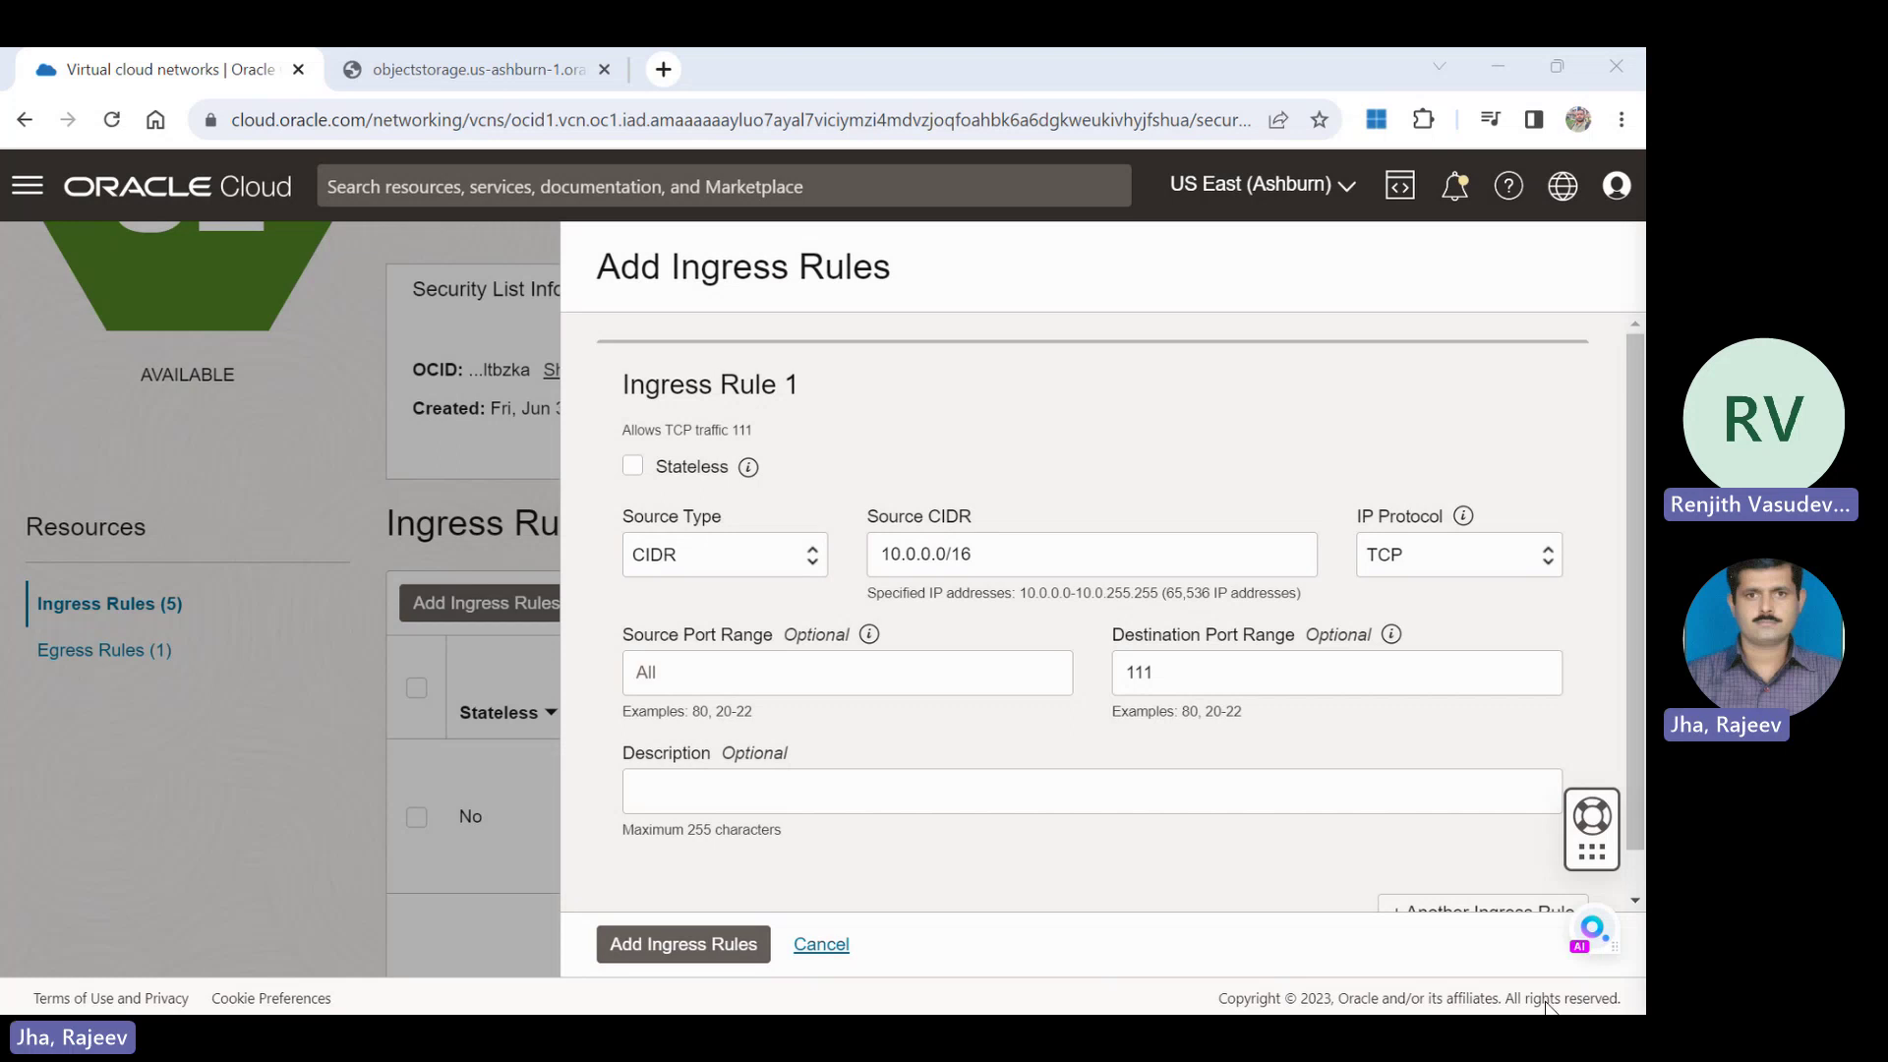
click(1295, 938)
click(656, 959)
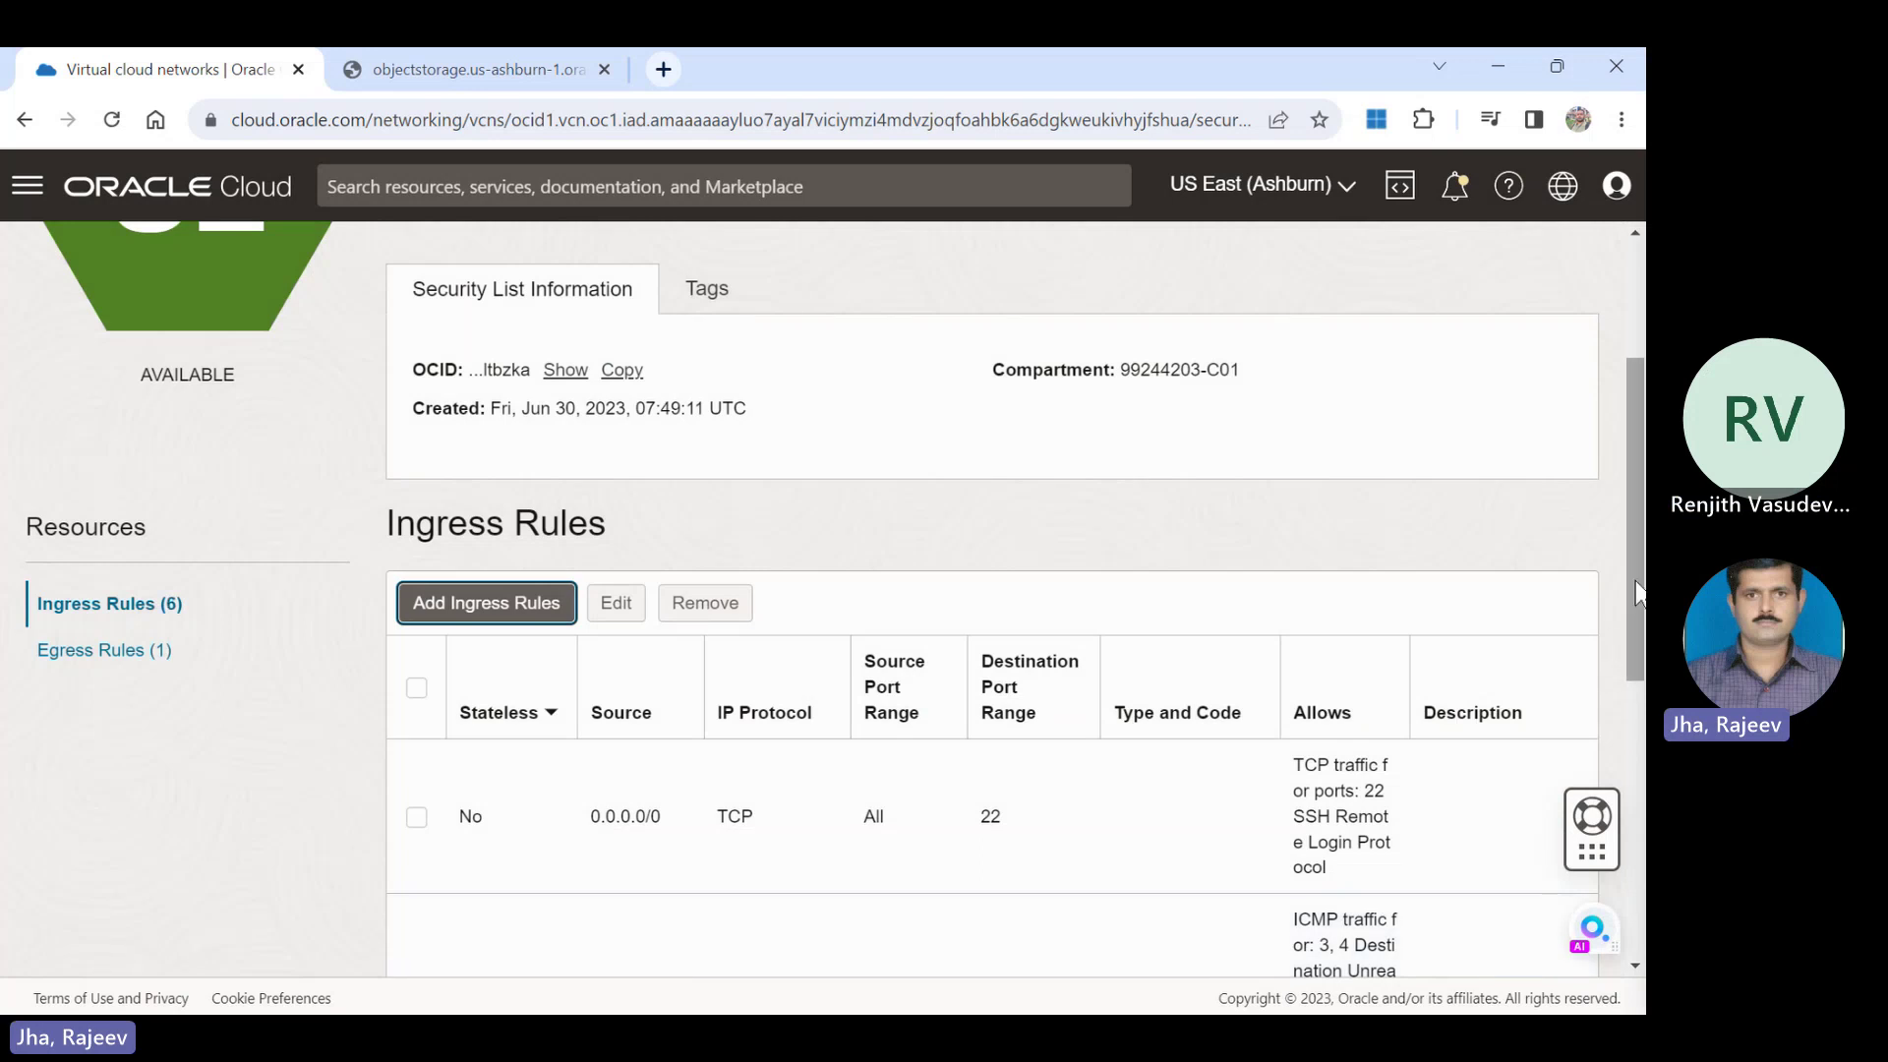
Open a new Add Ingress Rules form for another rule.
mouse_move(1636, 661)
mouse_down()
mouse_move(1635, 929)
mouse_move(1609, 754)
mouse_move(1617, 638)
mouse_up()
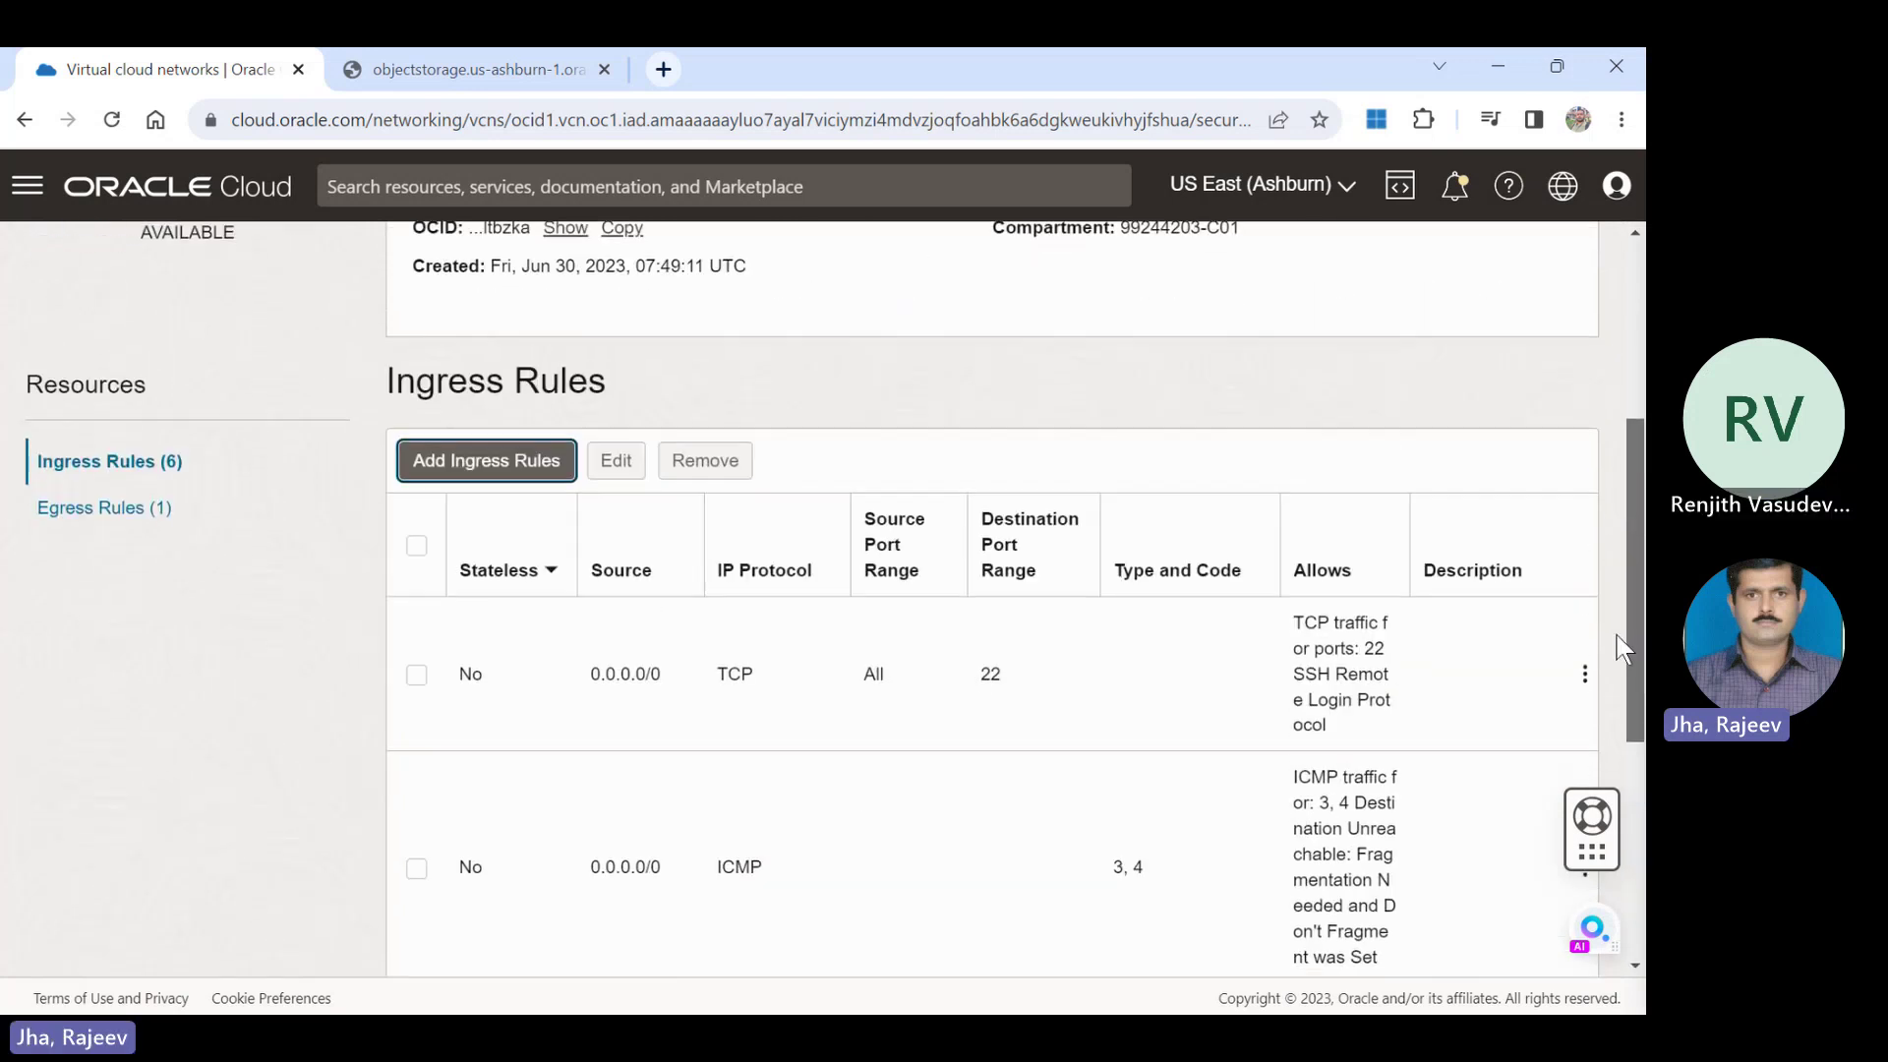
click(442, 469)
click(439, 466)
click(440, 465)
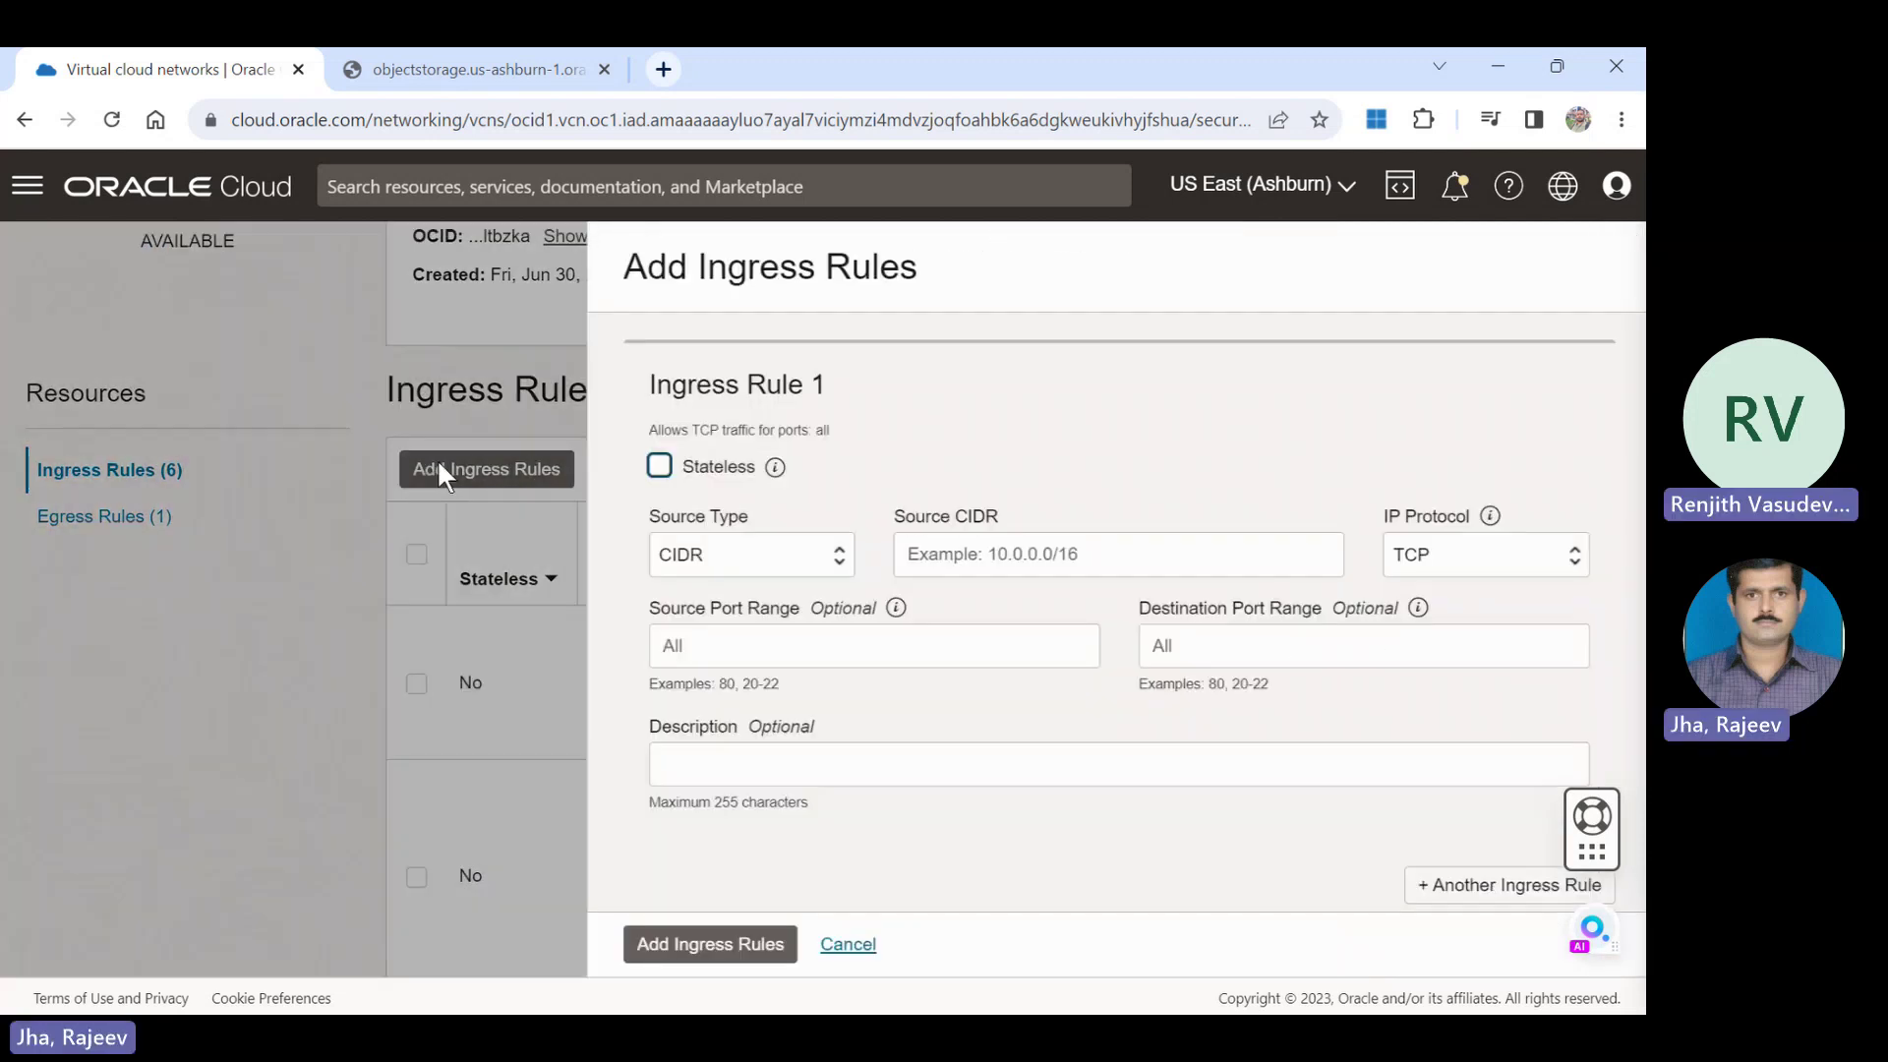
click(1395, 557)
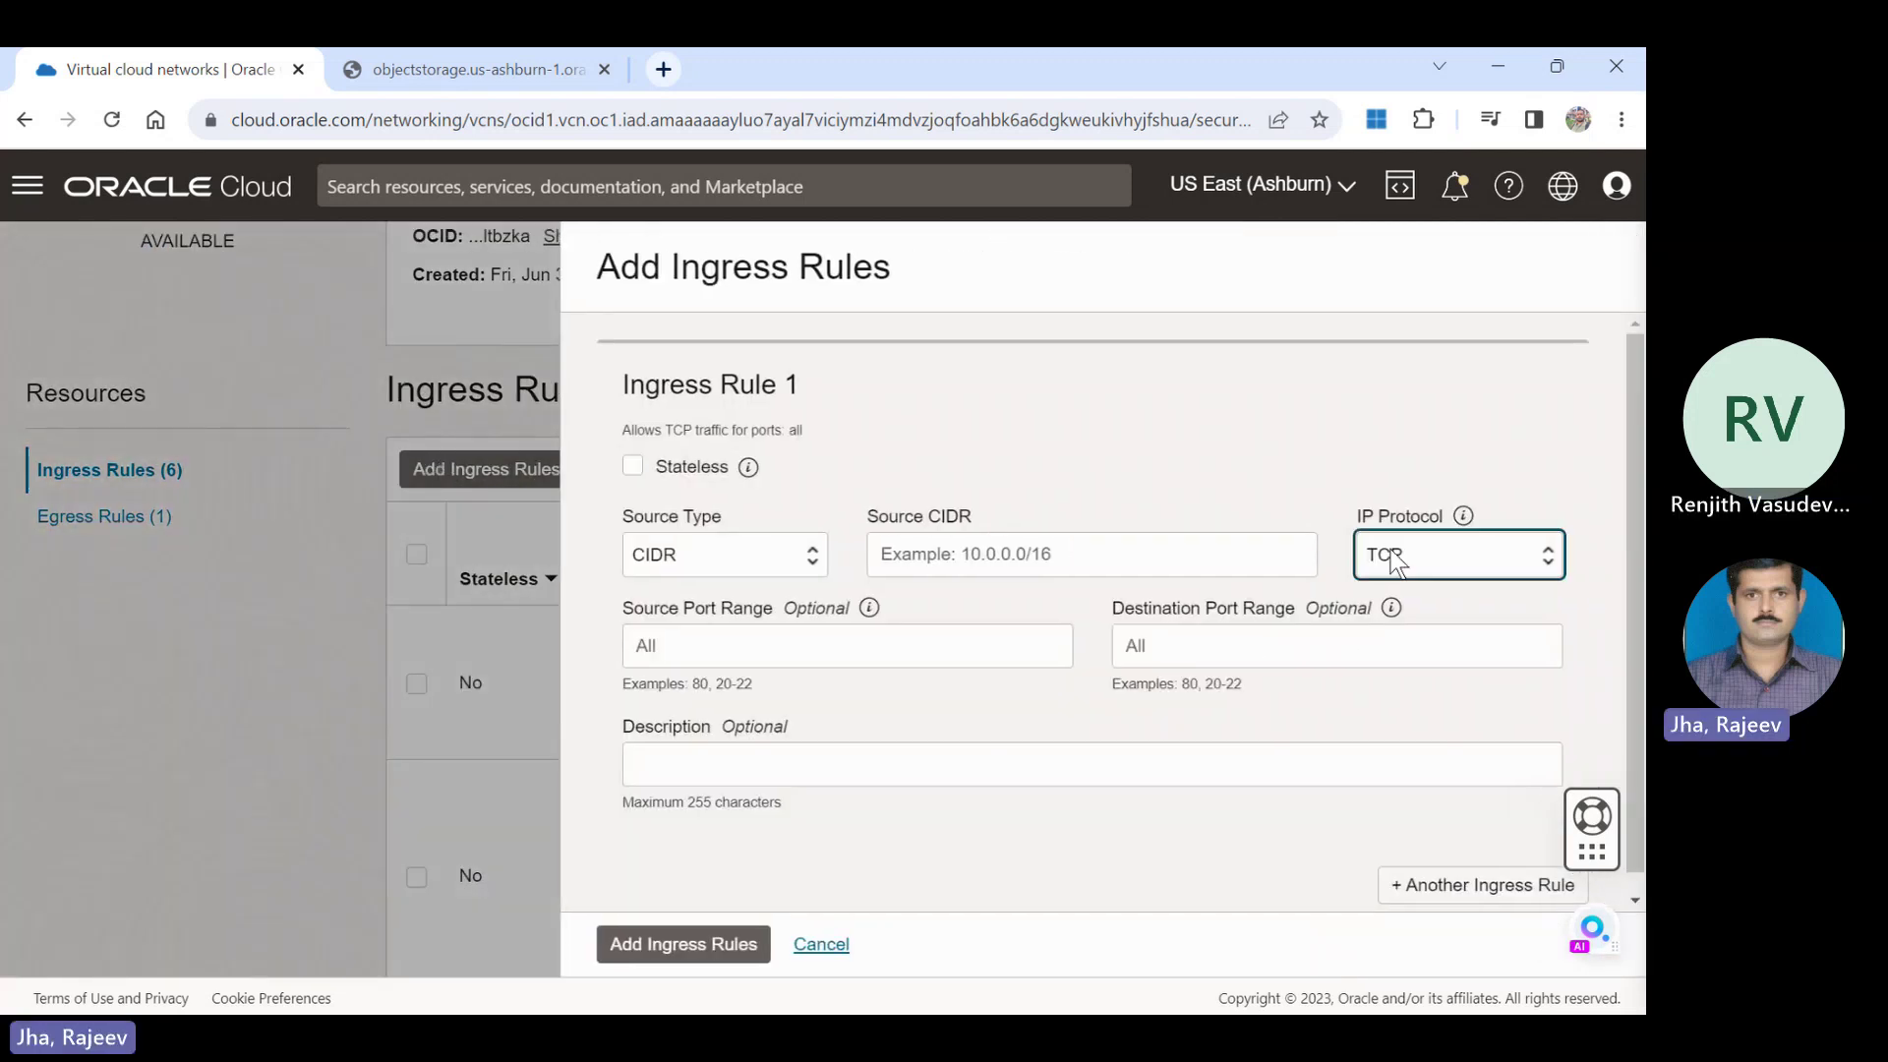
Save a UDP ingress rule with source 10.0.0.0/16 and destination port 111.
click(1098, 547)
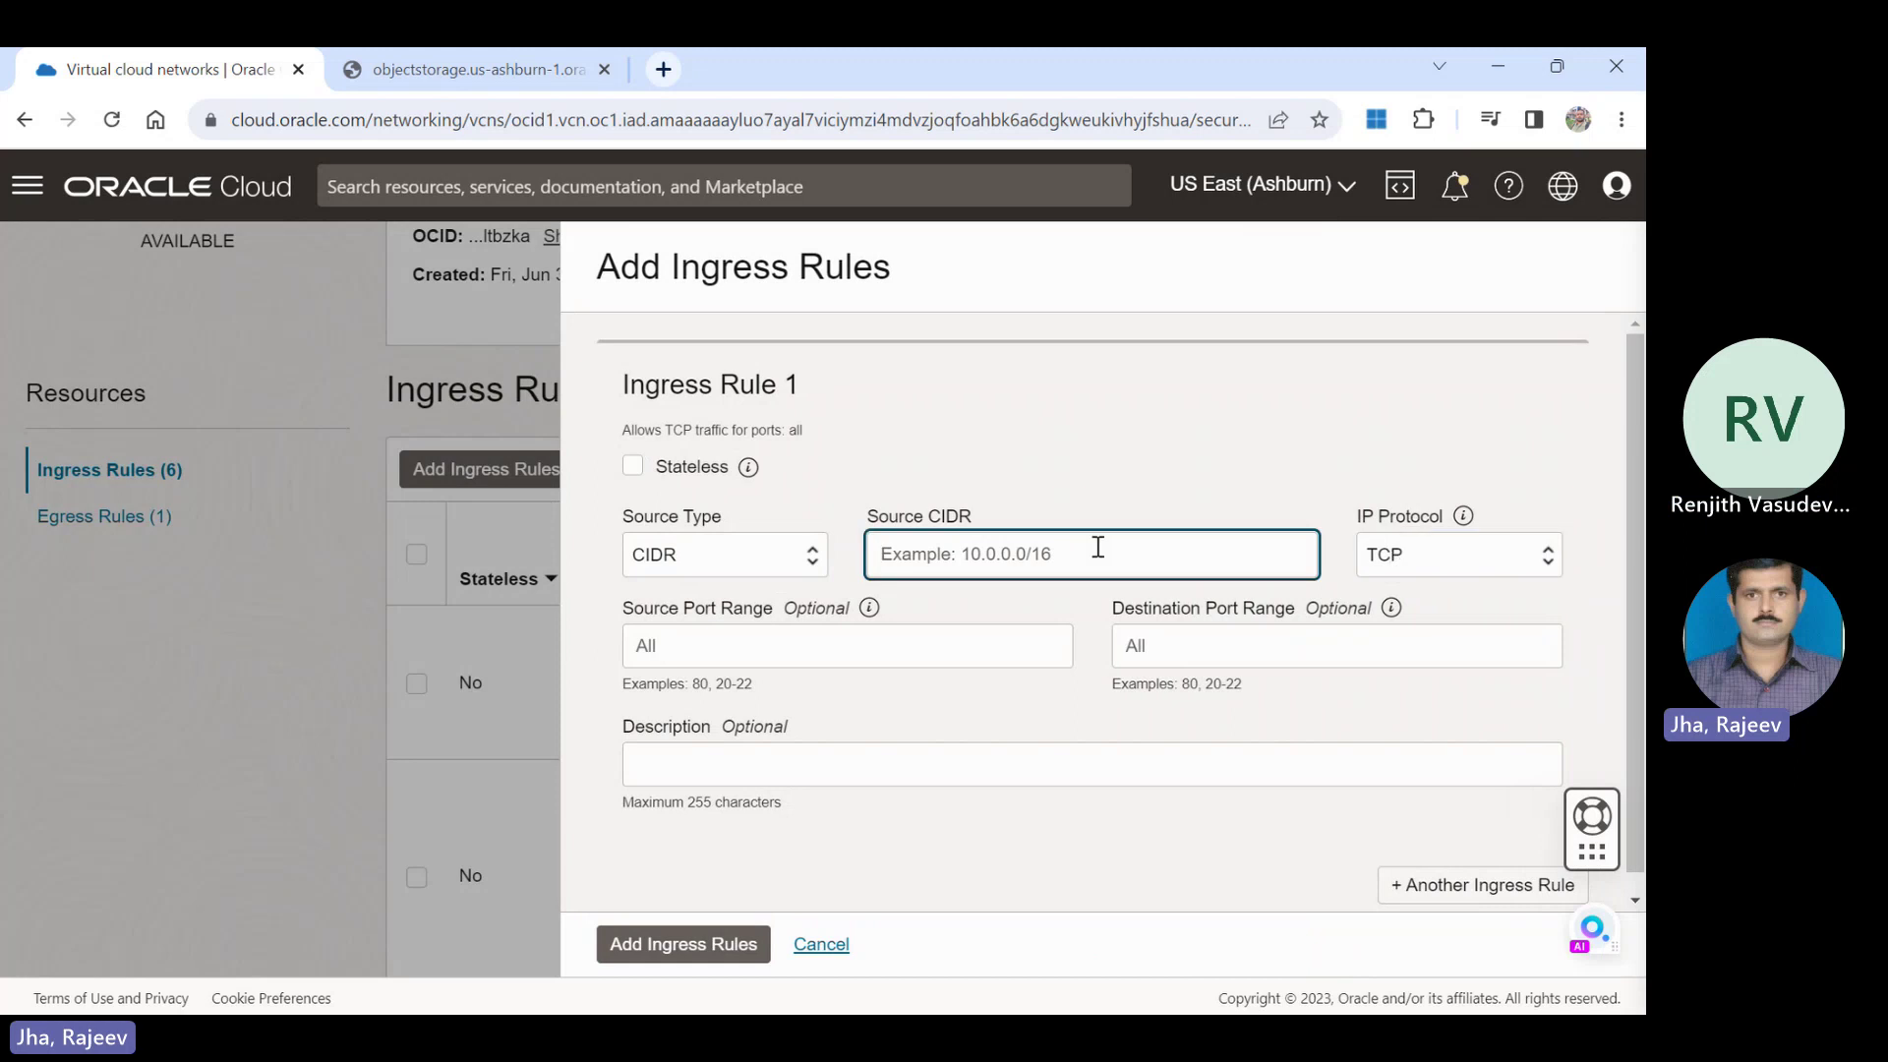
text(10.0.)
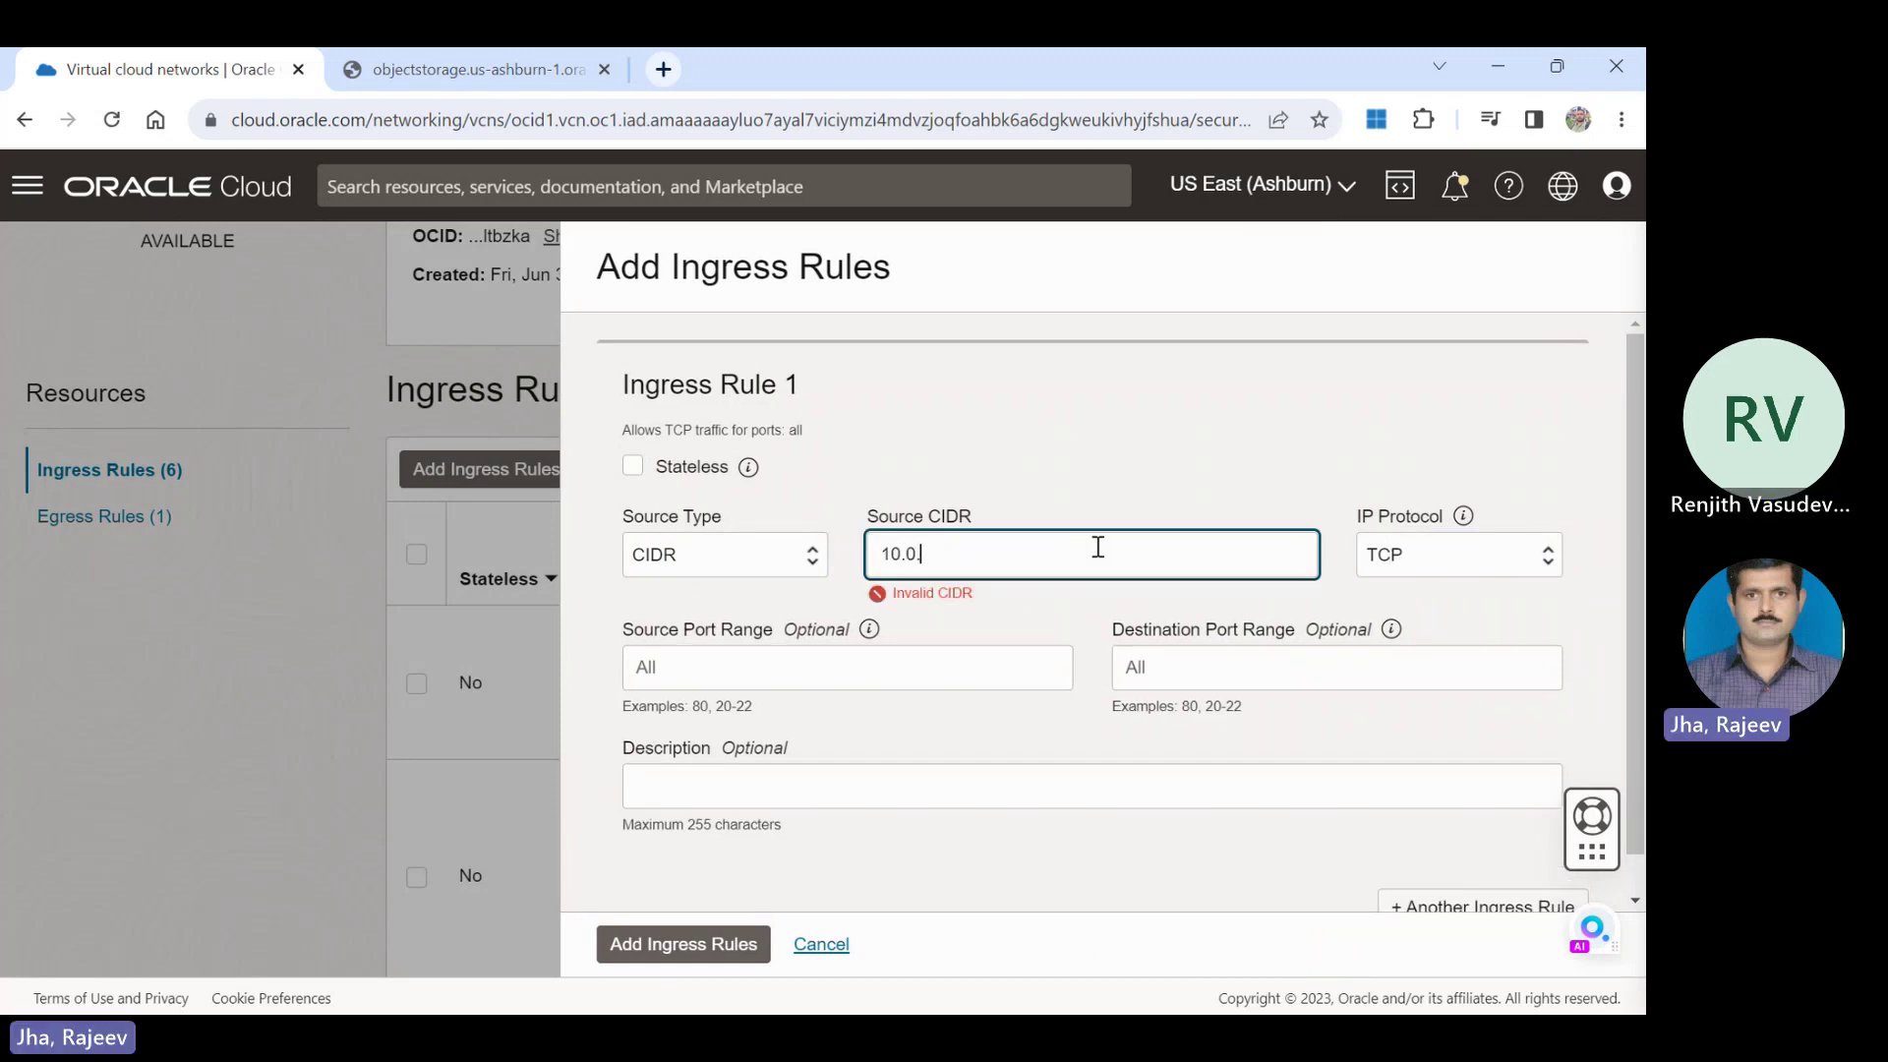
text(0.0/16)
key(Tab)
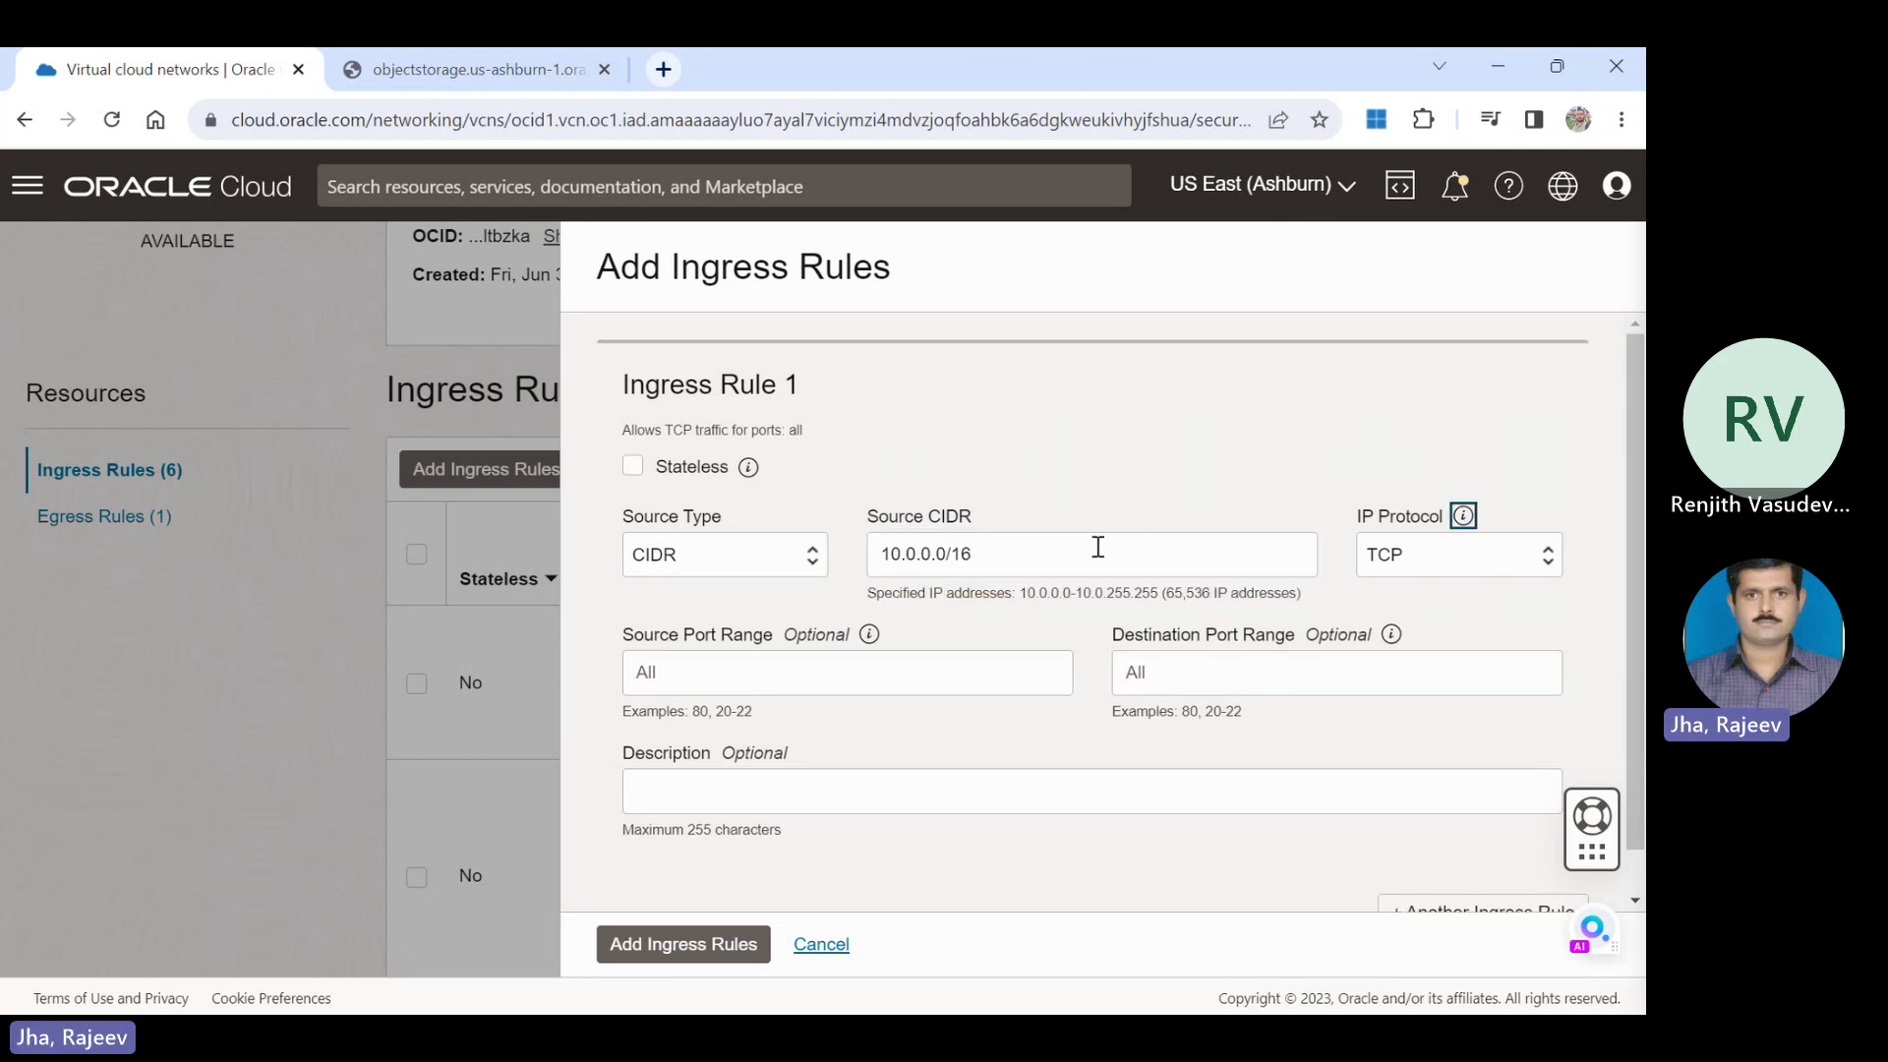
key(Tab)
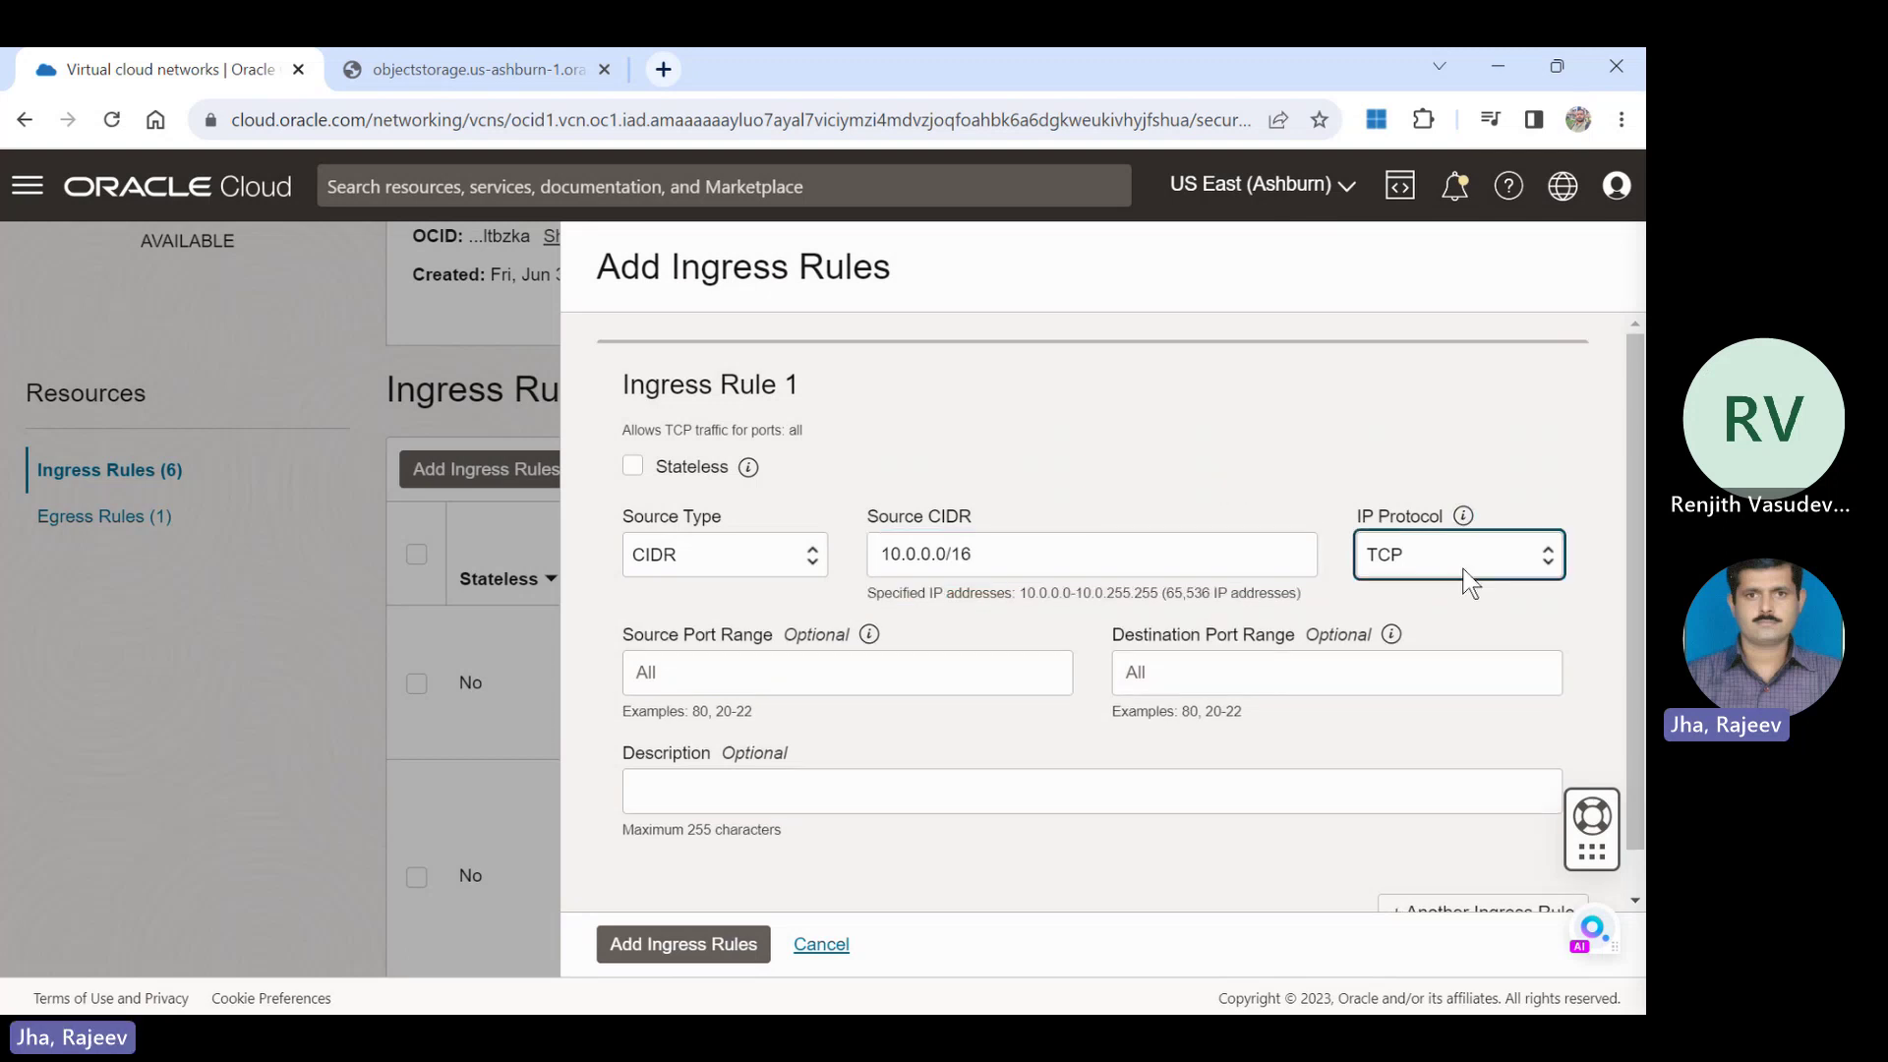
key(Down)
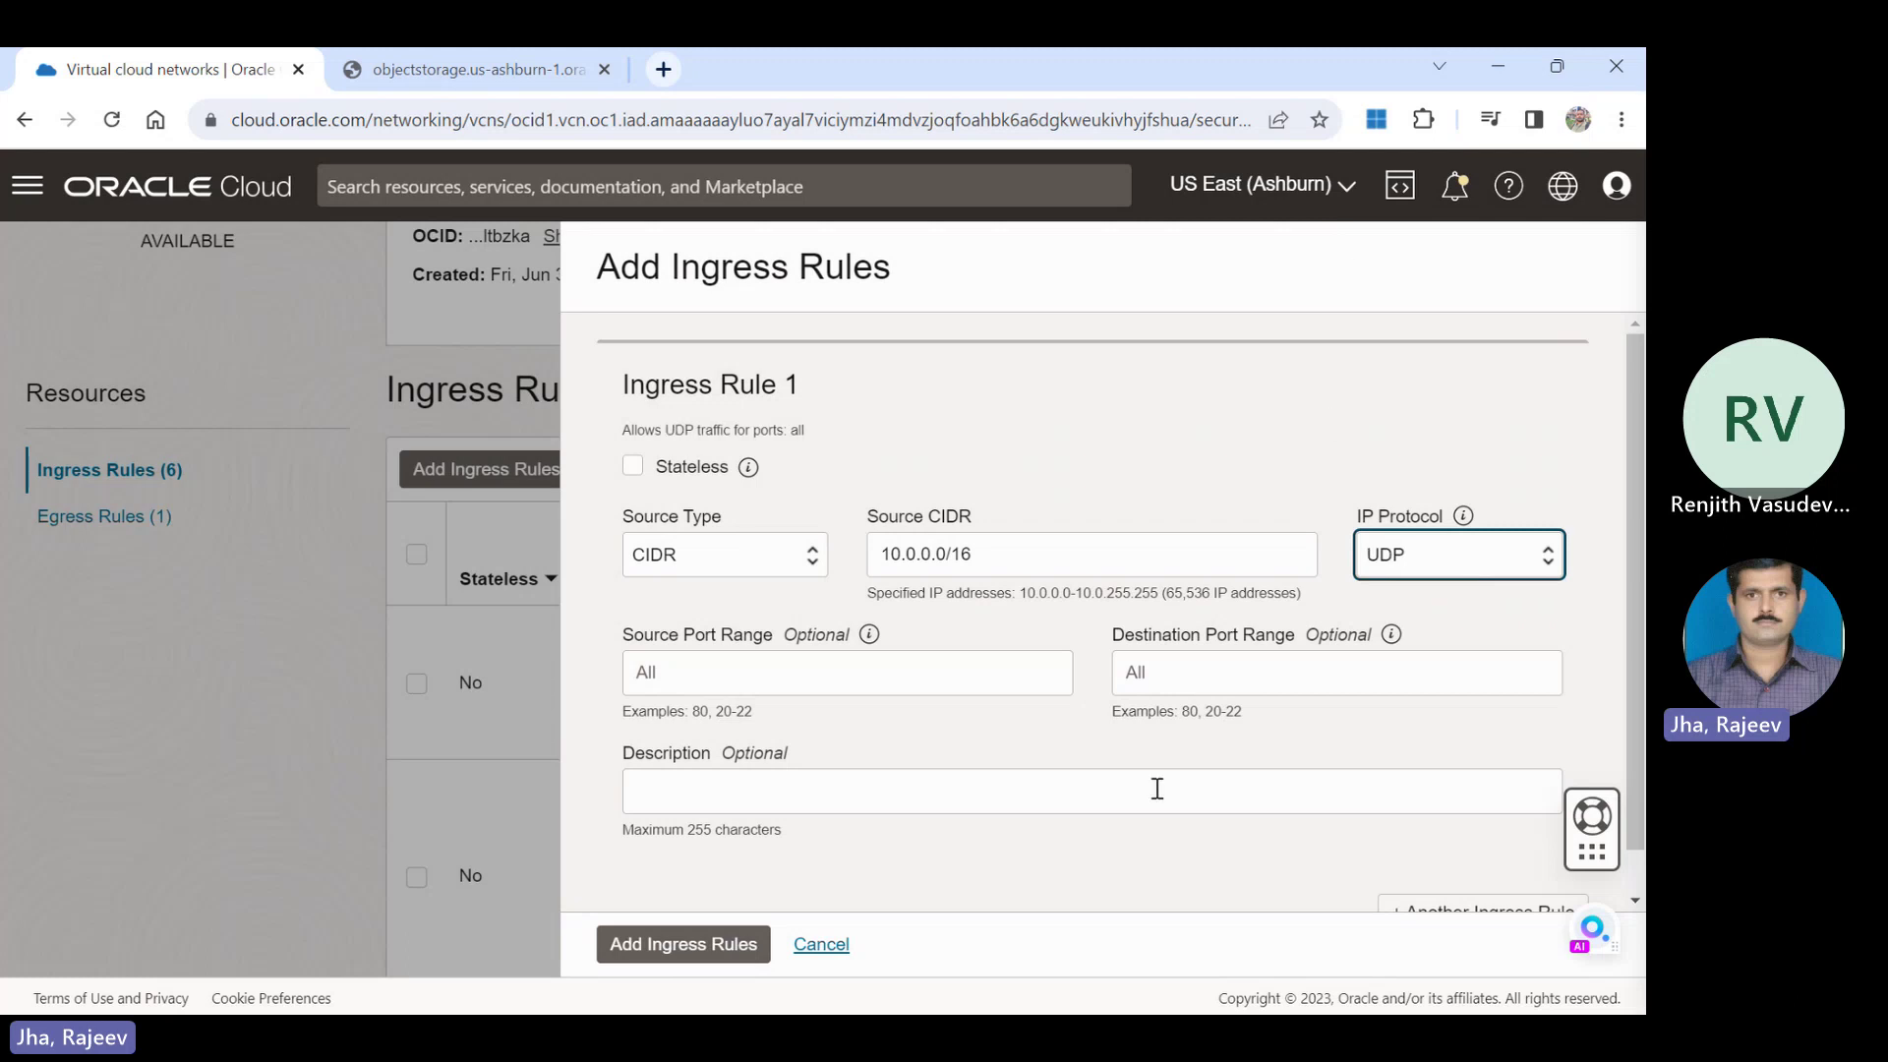
click(1199, 679)
text(1)
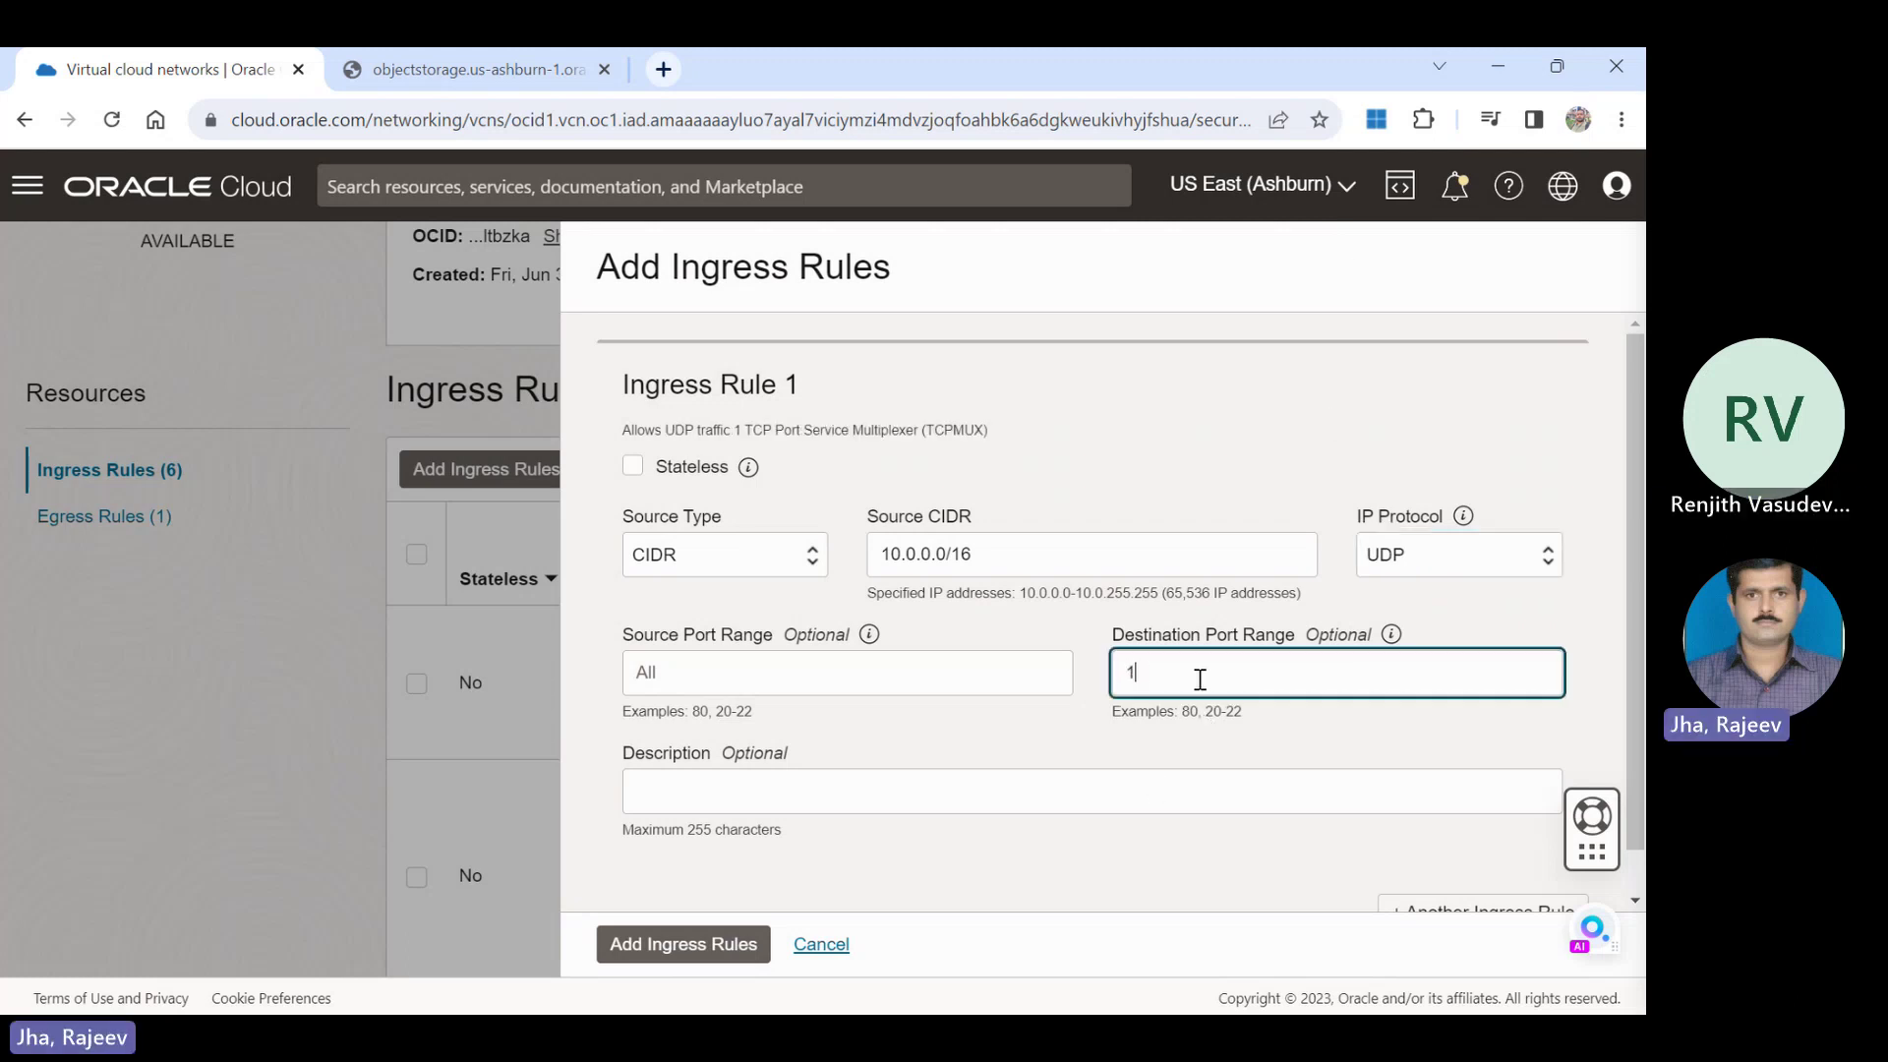
text(11)
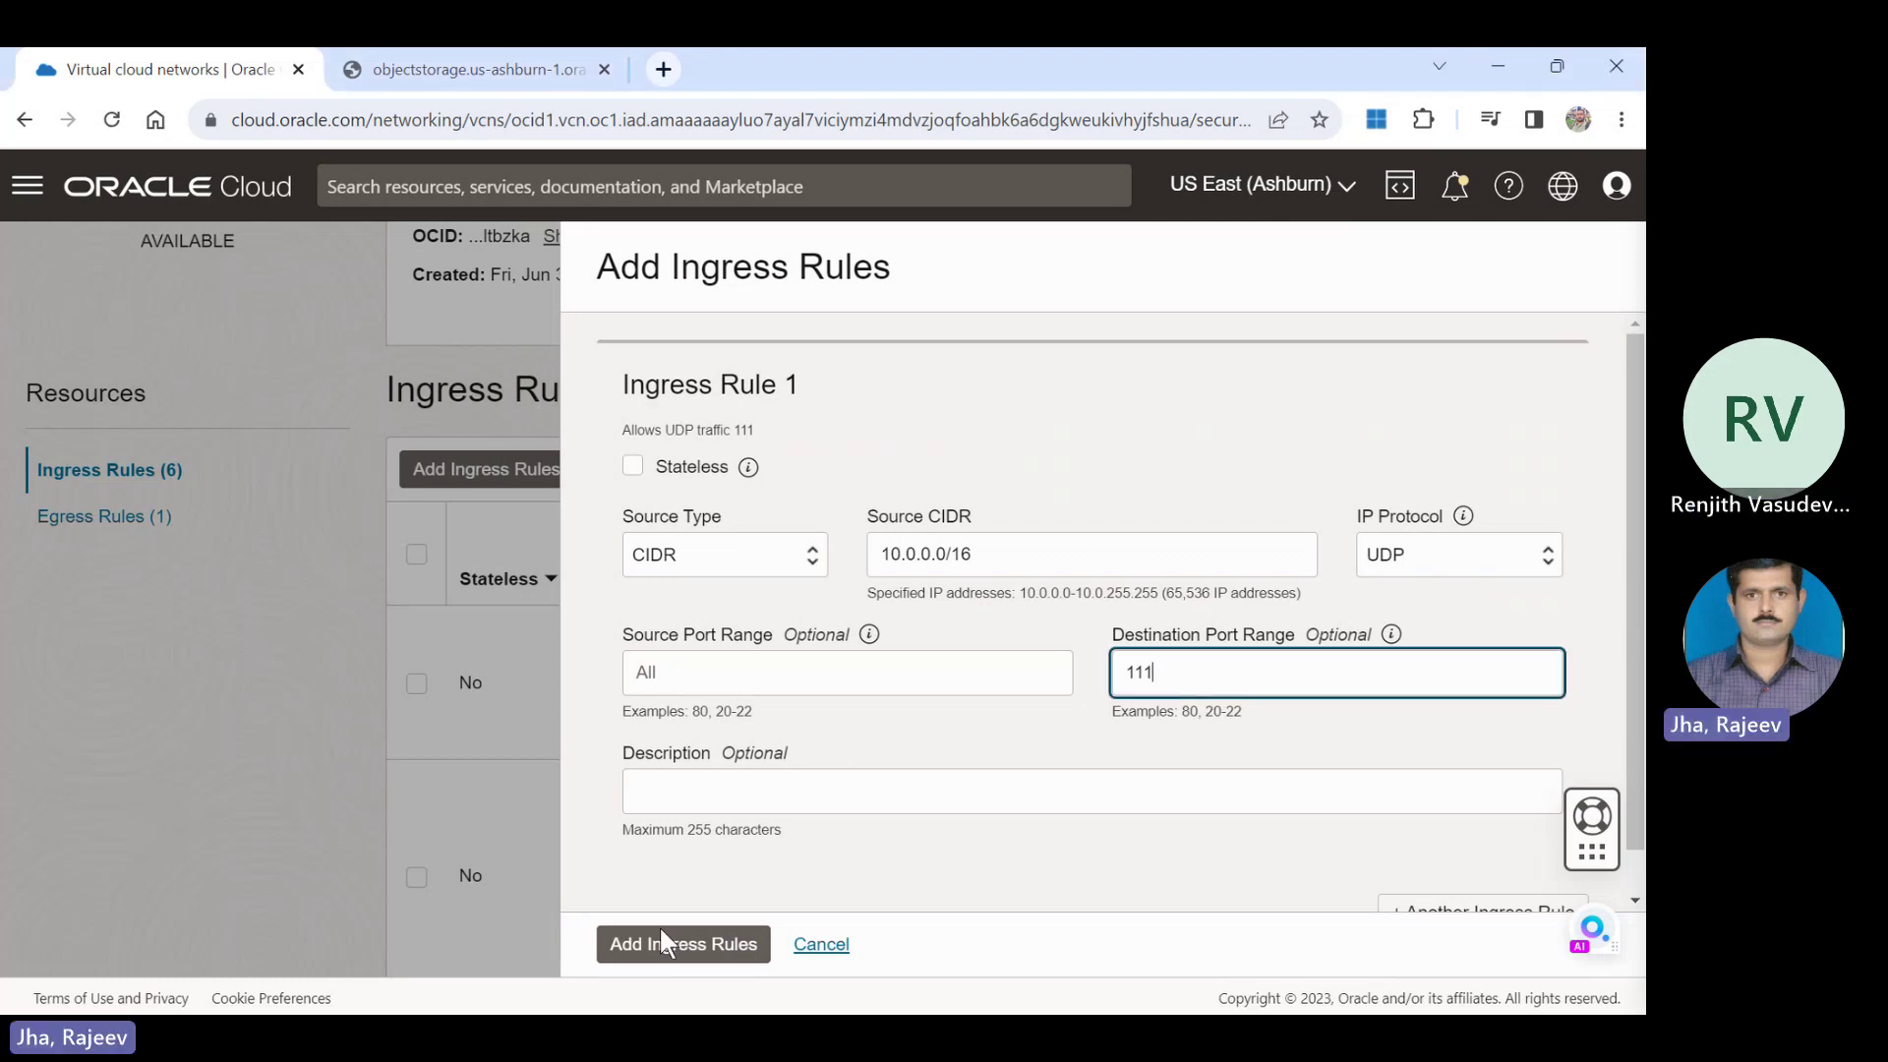
click(669, 955)
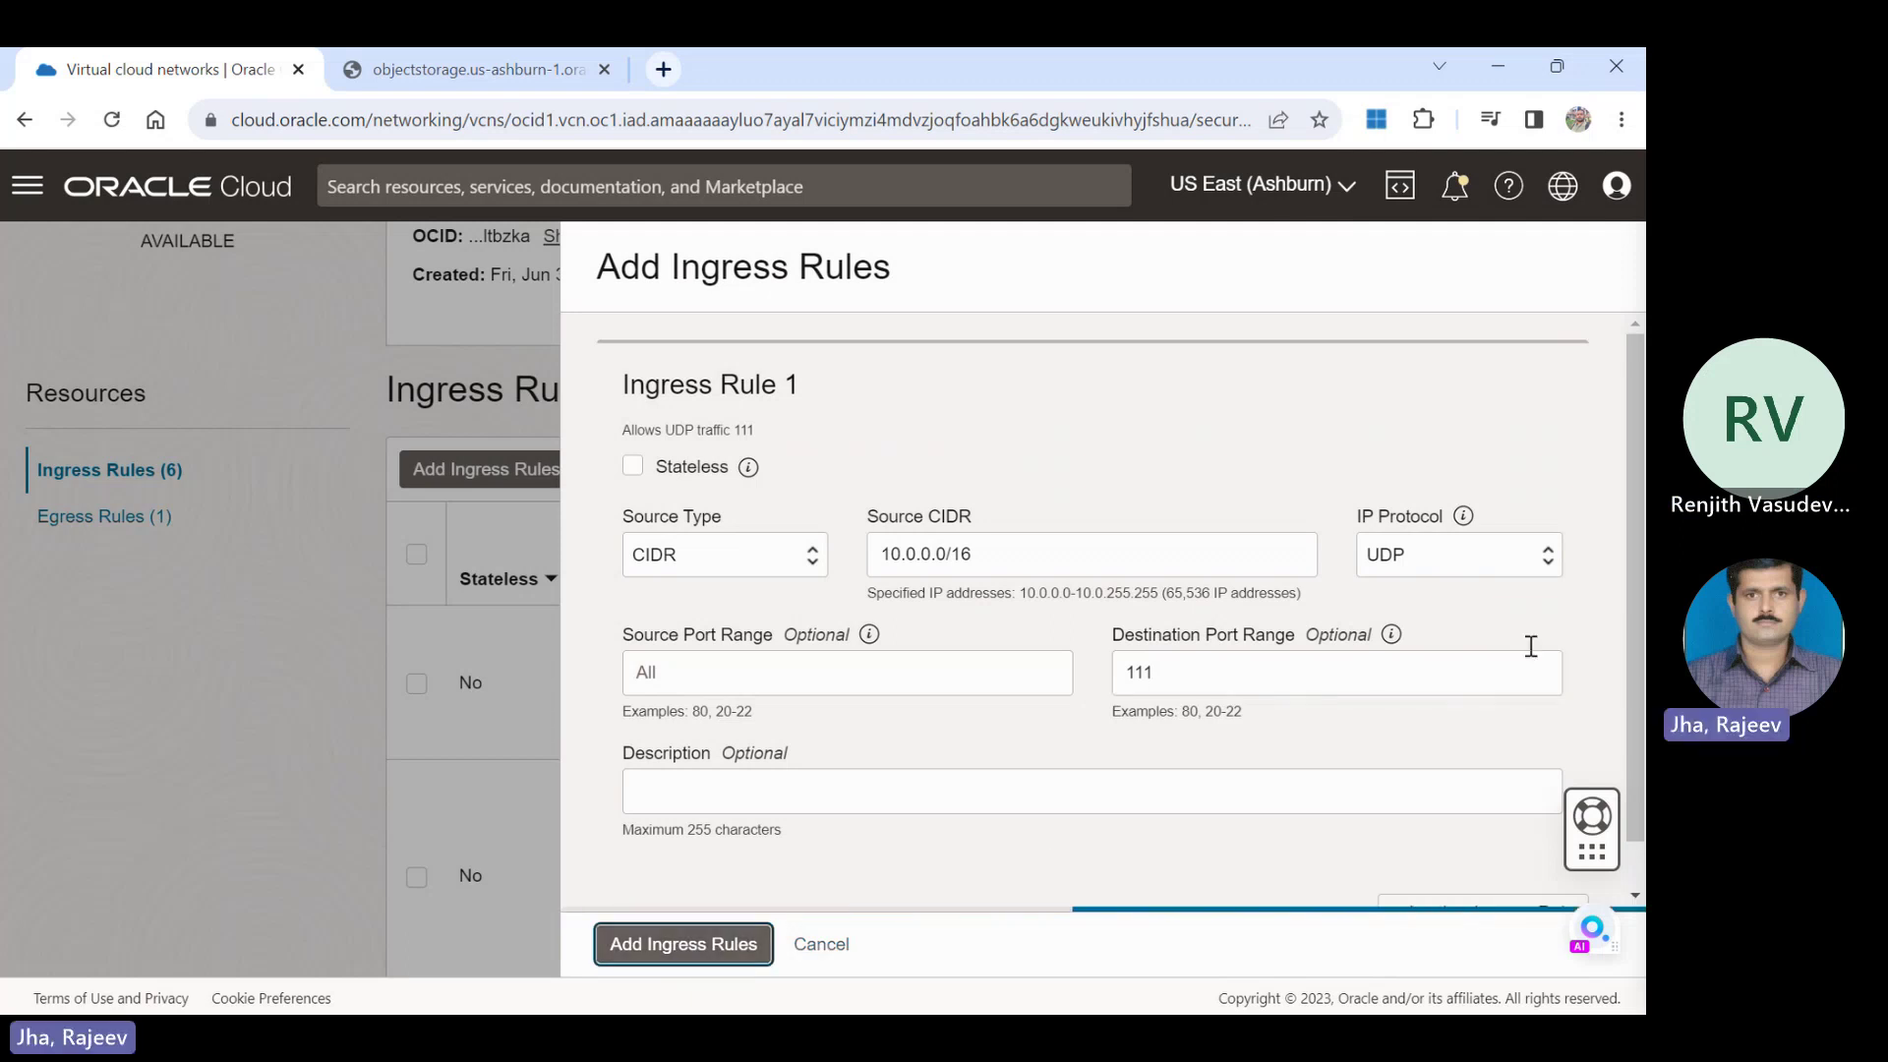
scroll(1641, 582, down, 5)
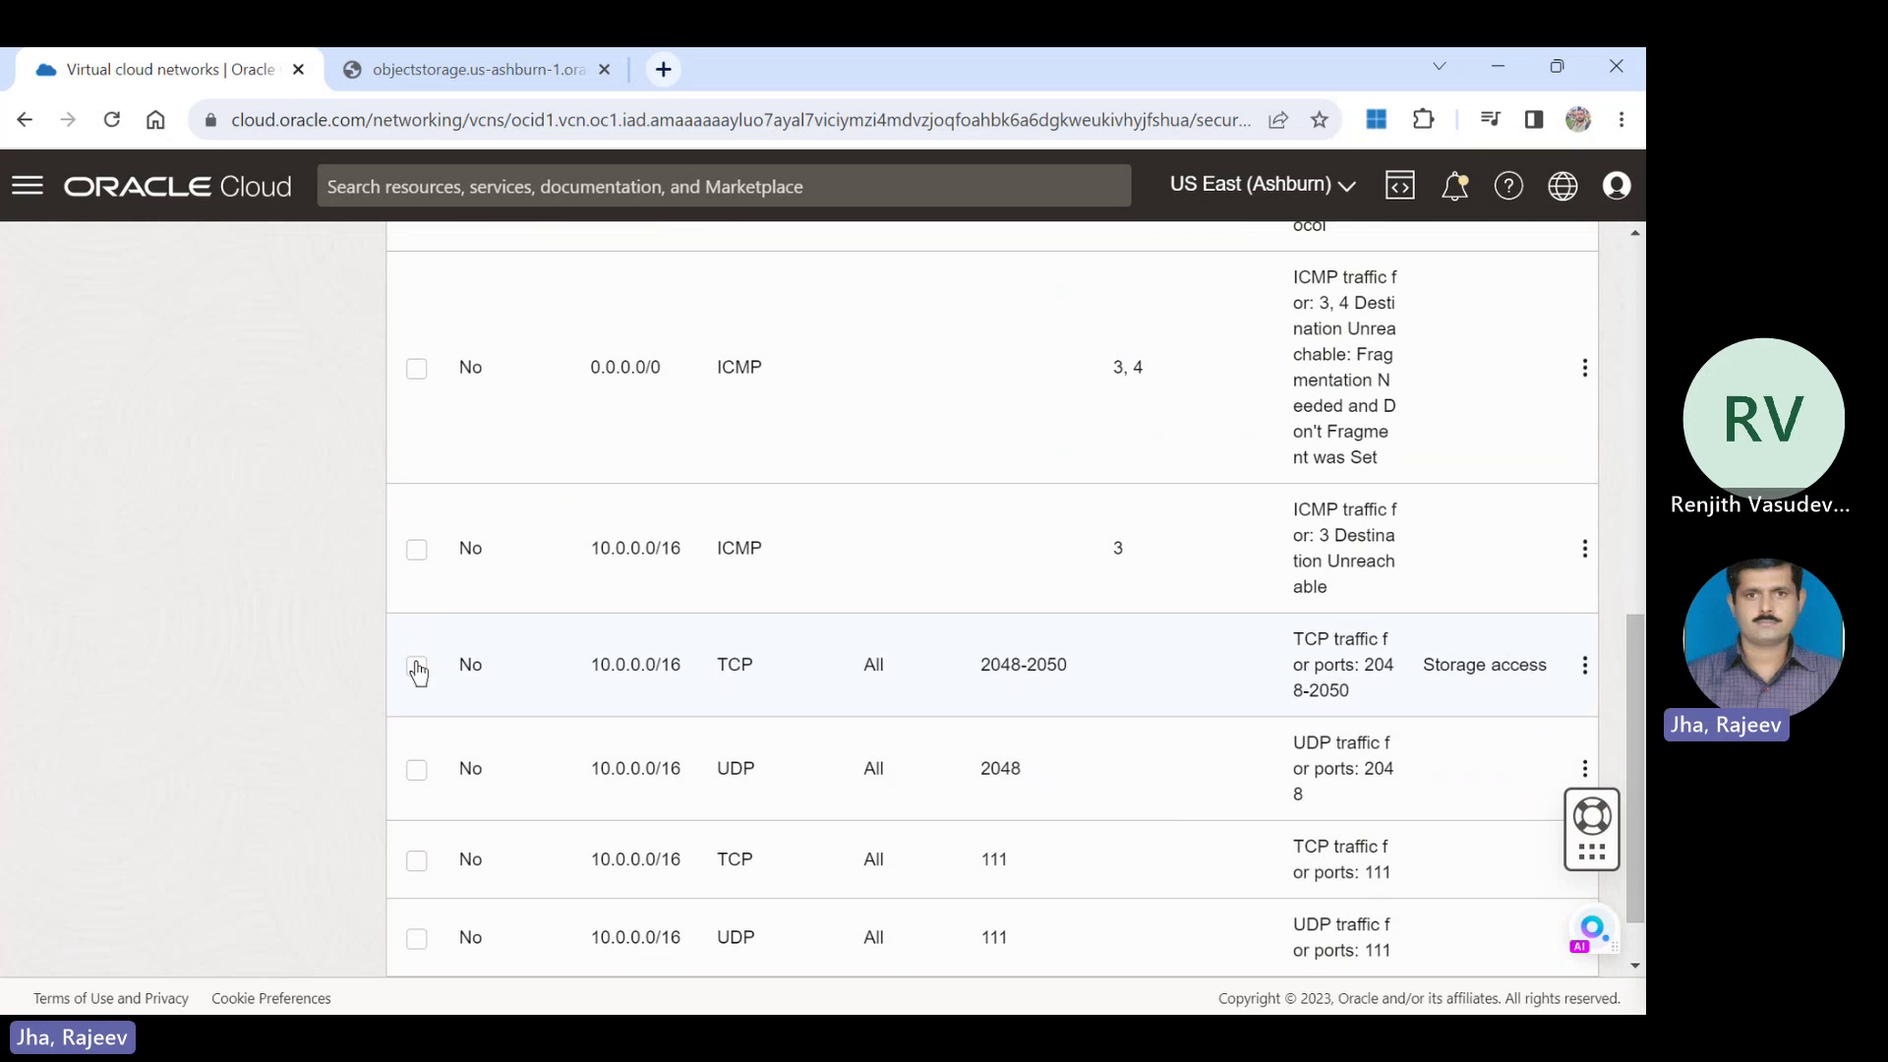
Check the port 2048 and 111 rows in the Ingress Rules table, then return to the top.
drag(401, 663, 1142, 919)
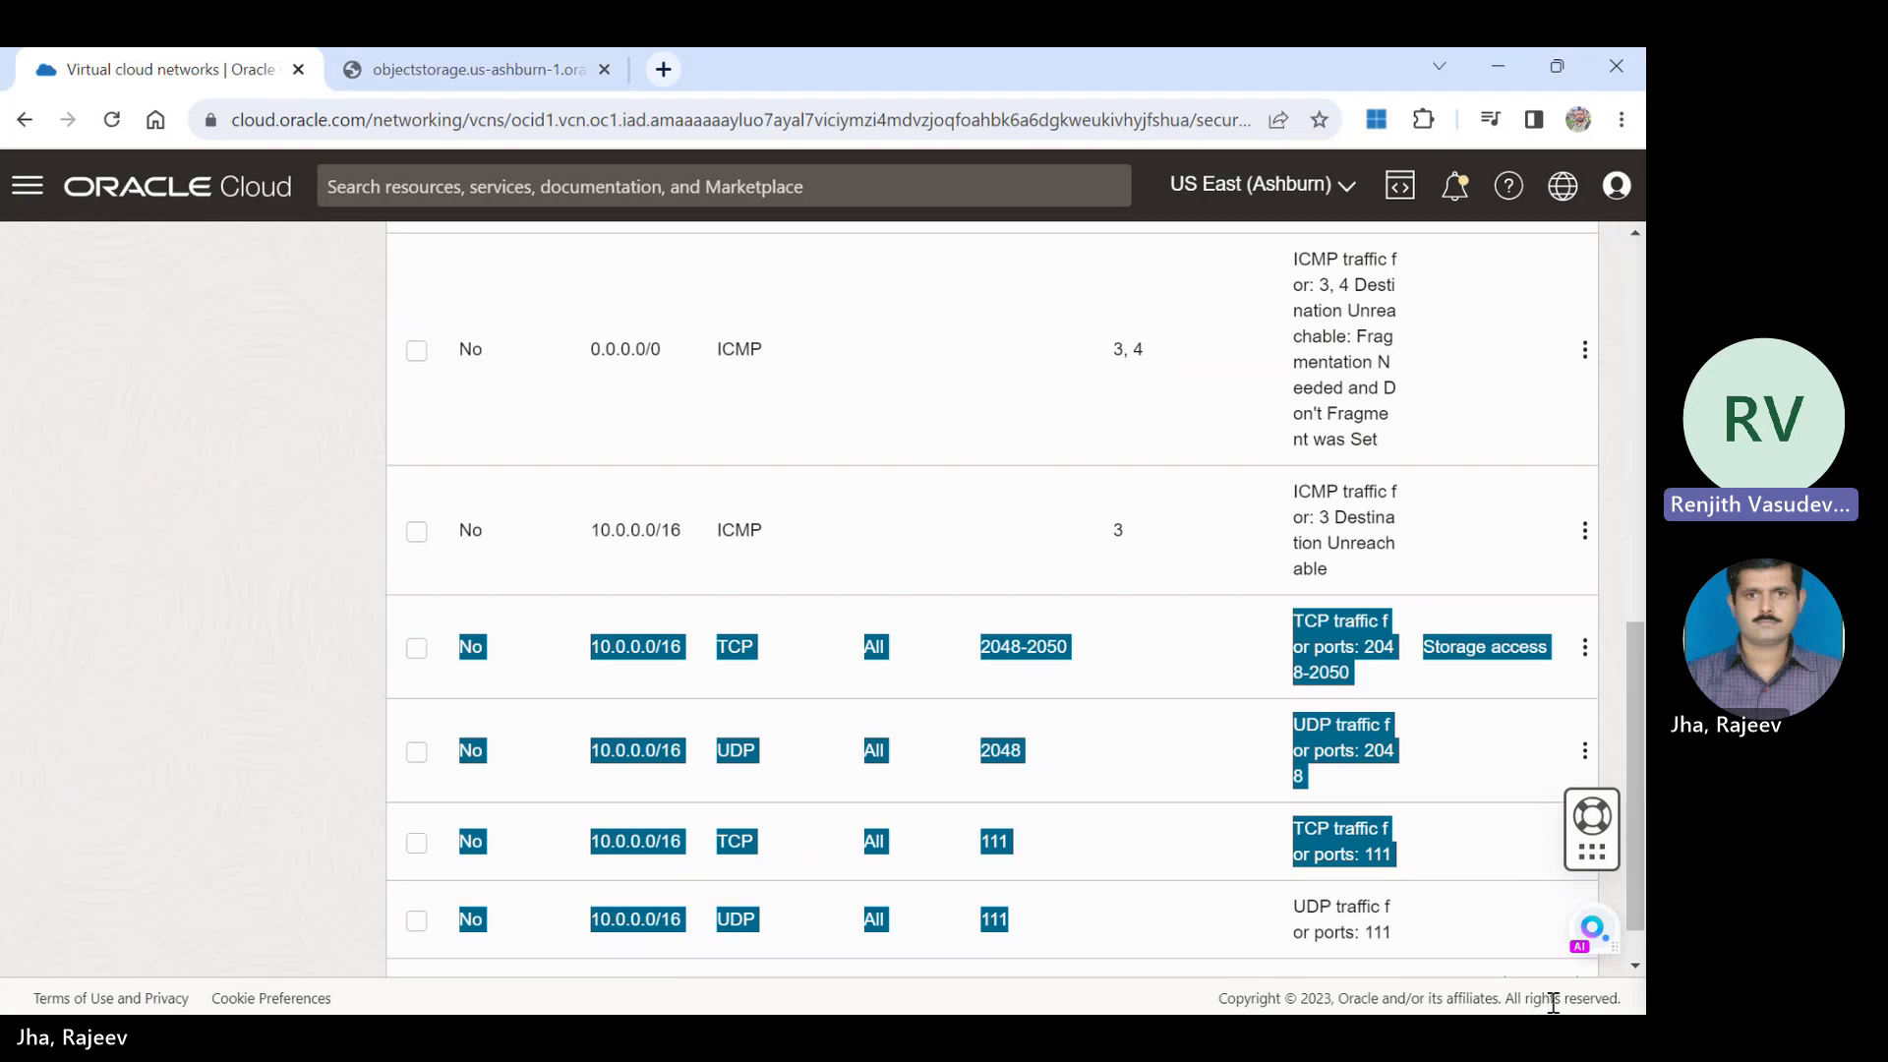
click(115, 625)
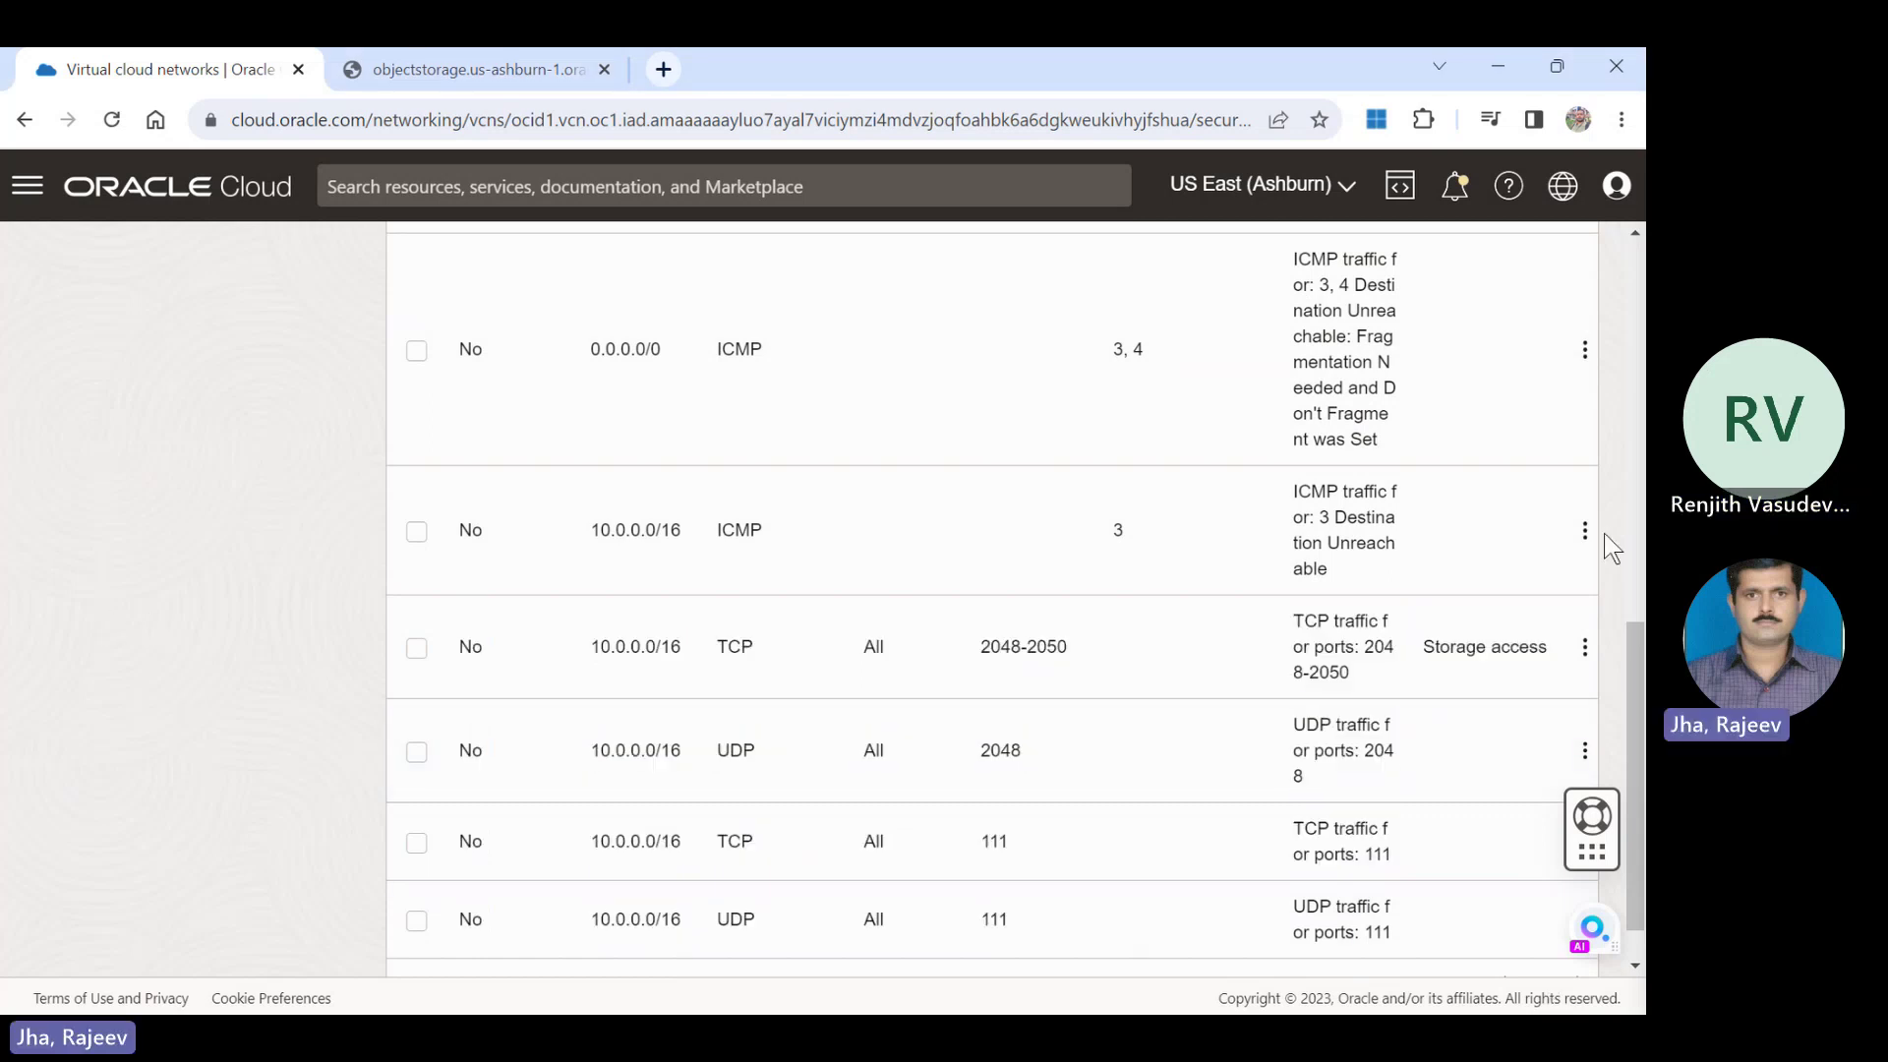
drag(1629, 710, 1633, 292)
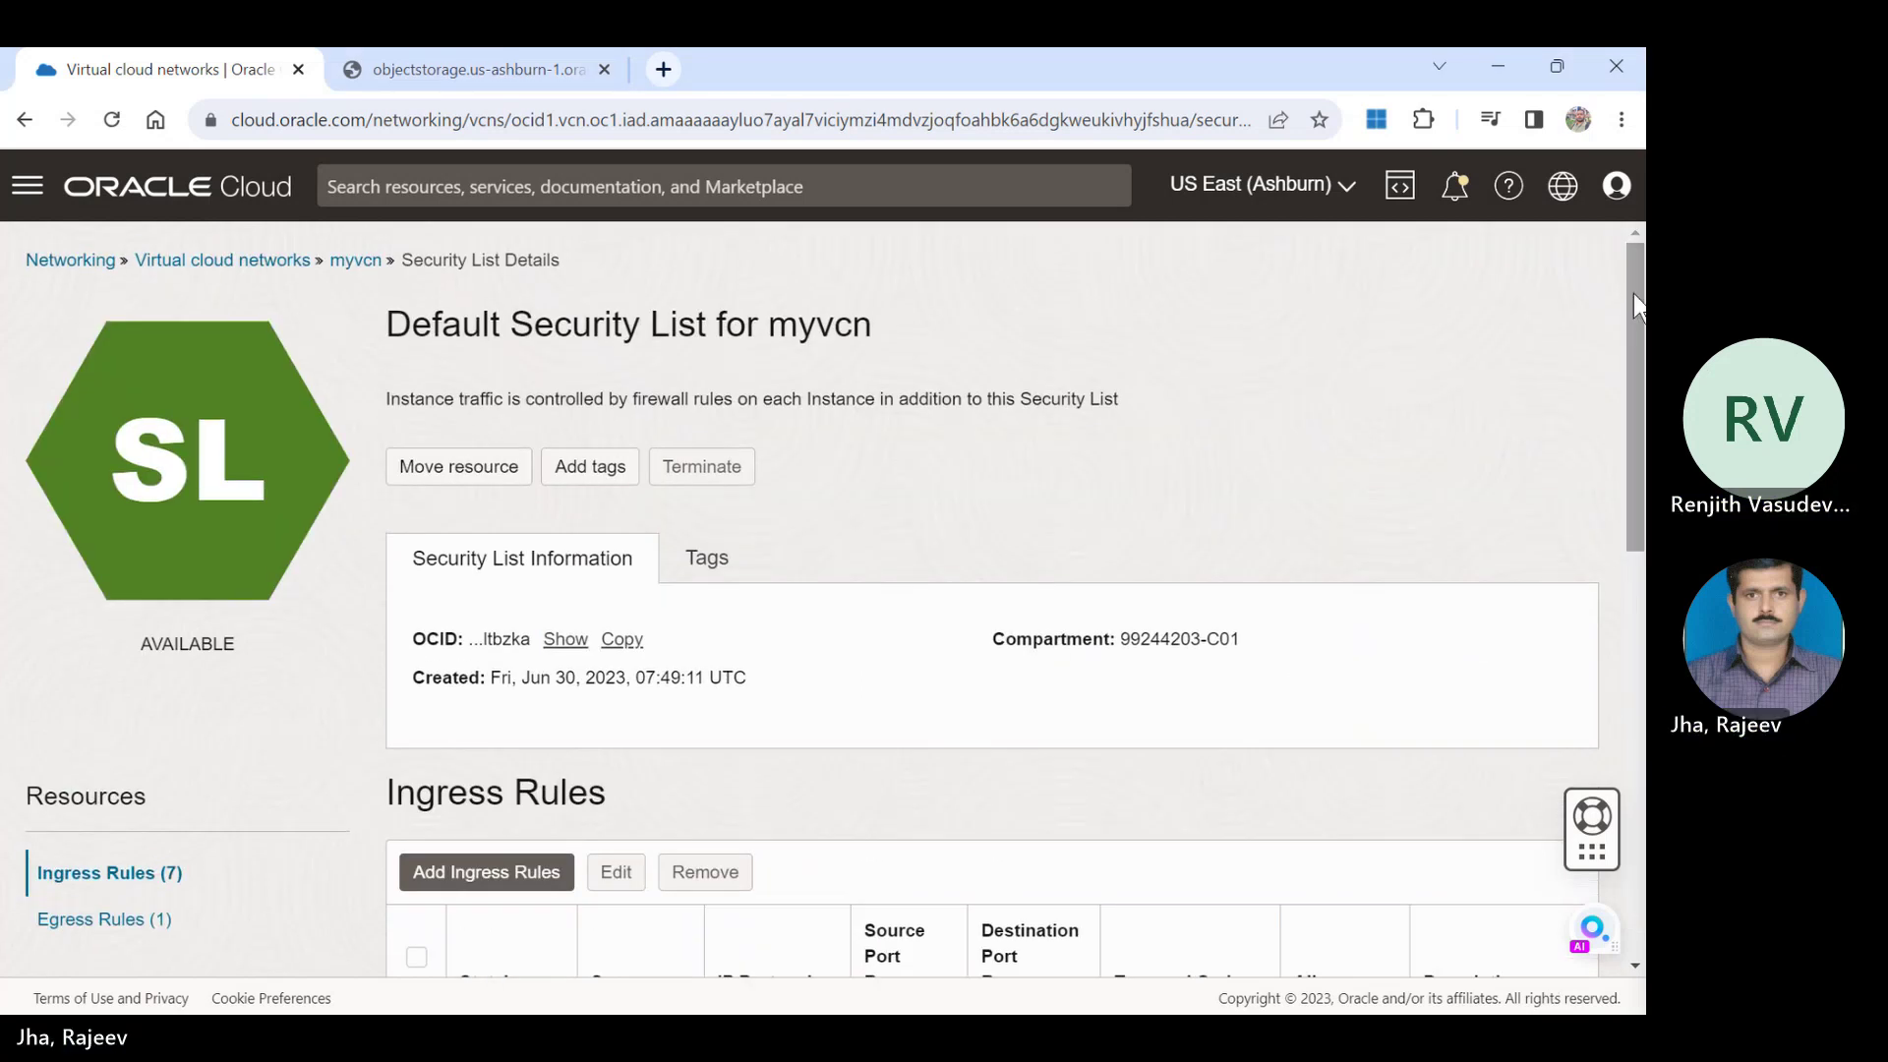
Go back through the myvcn and Virtual cloud networks breadcrumbs and show Storage in the navigation menu.
click(356, 261)
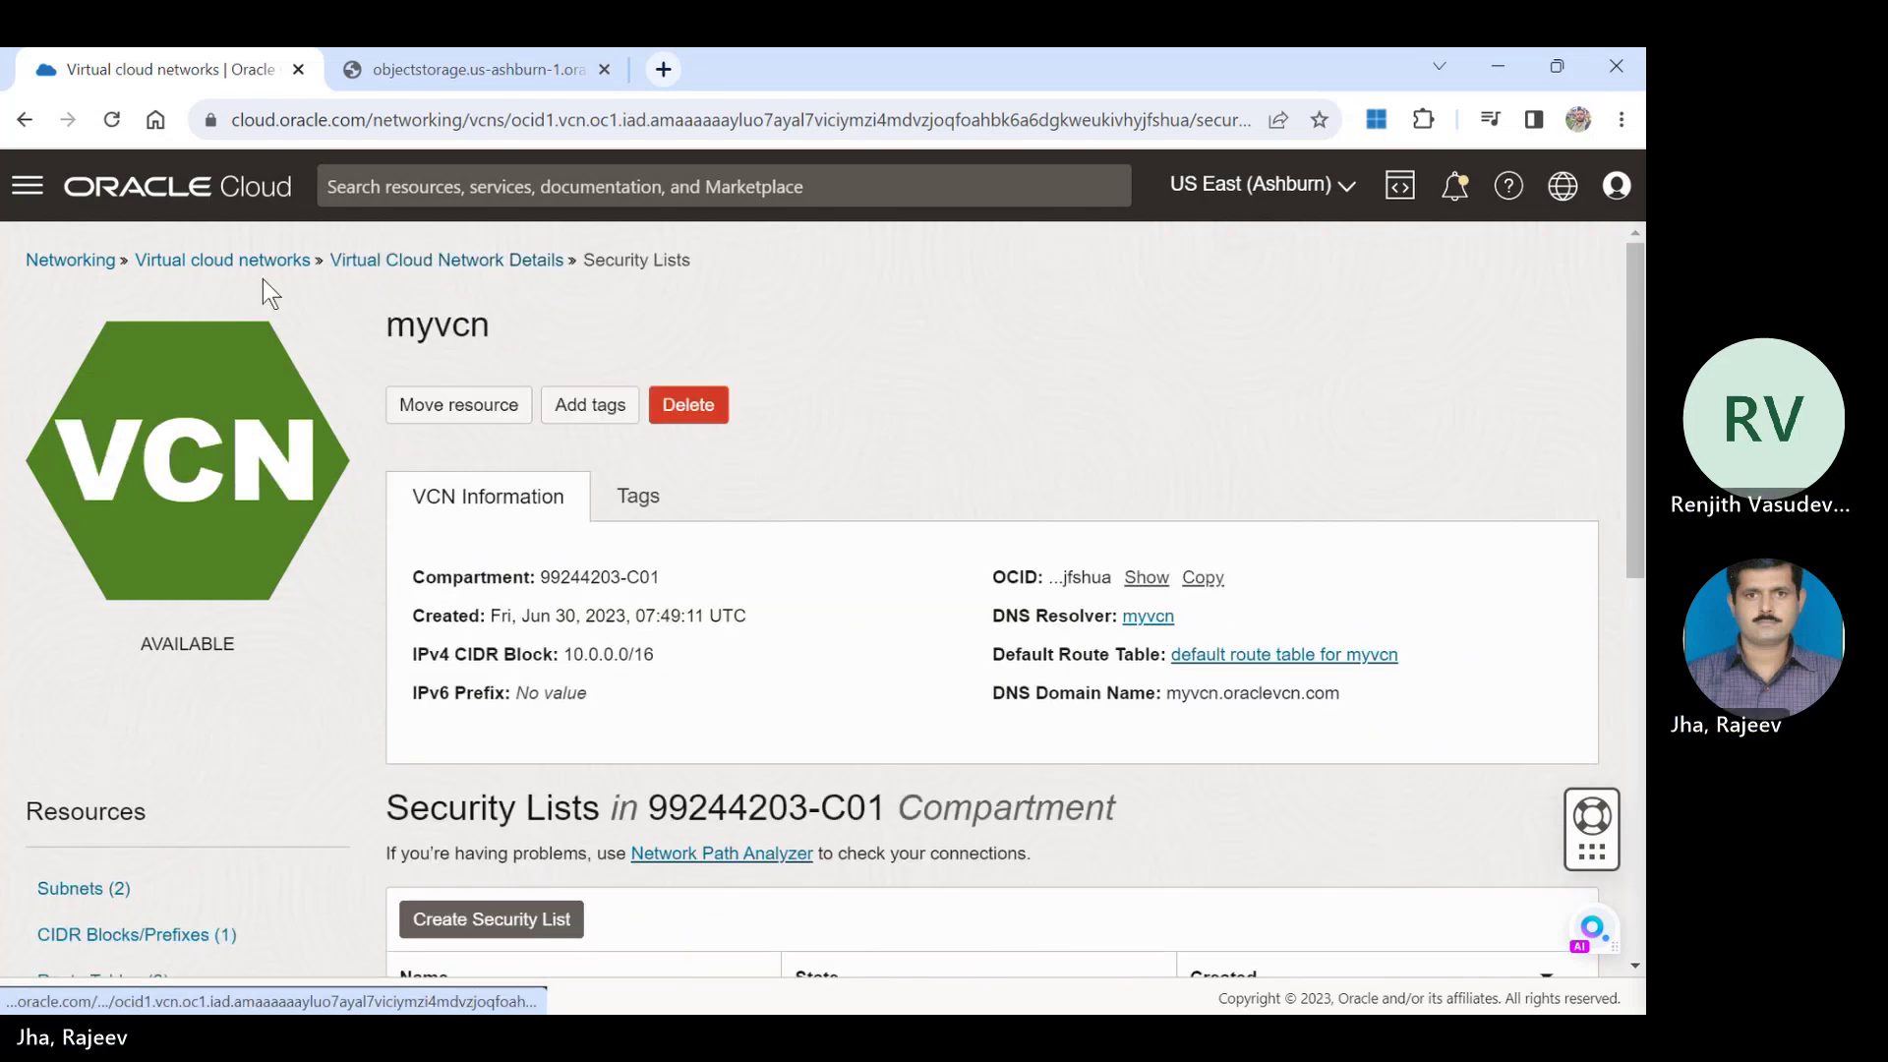
click(251, 263)
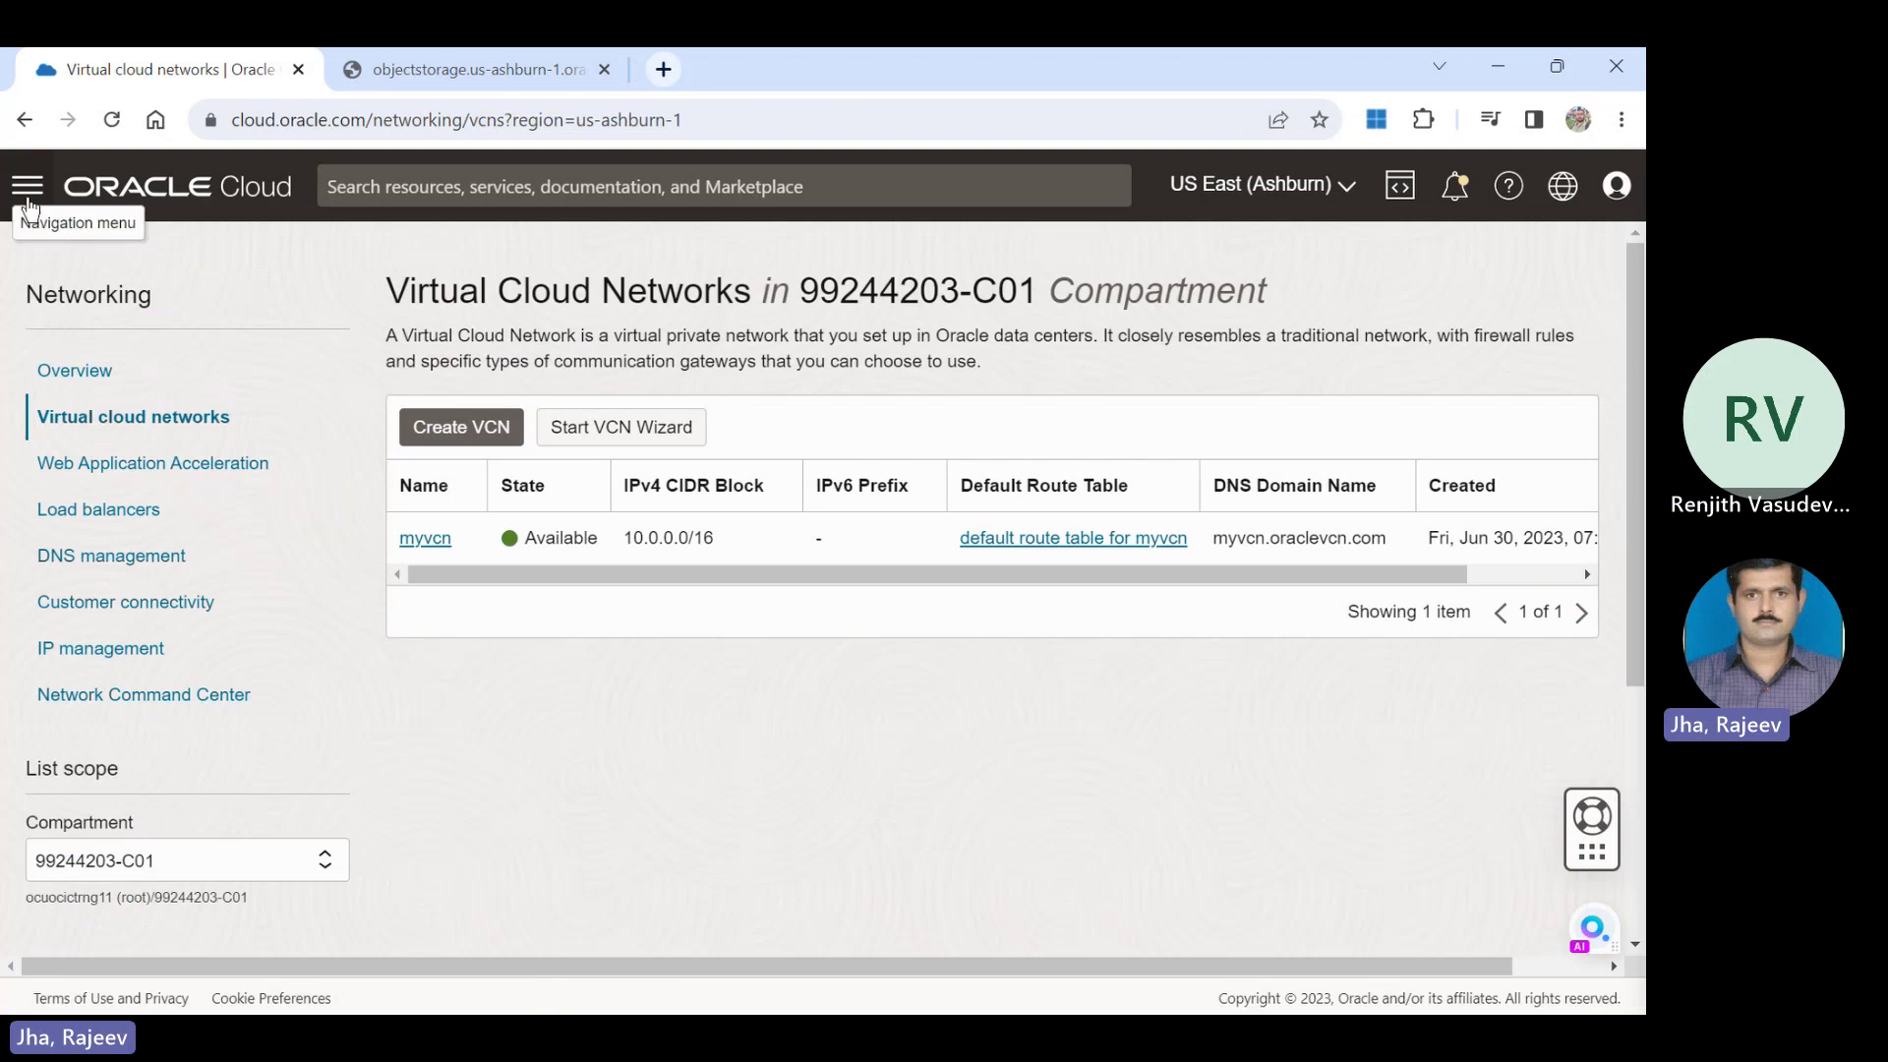
click(27, 197)
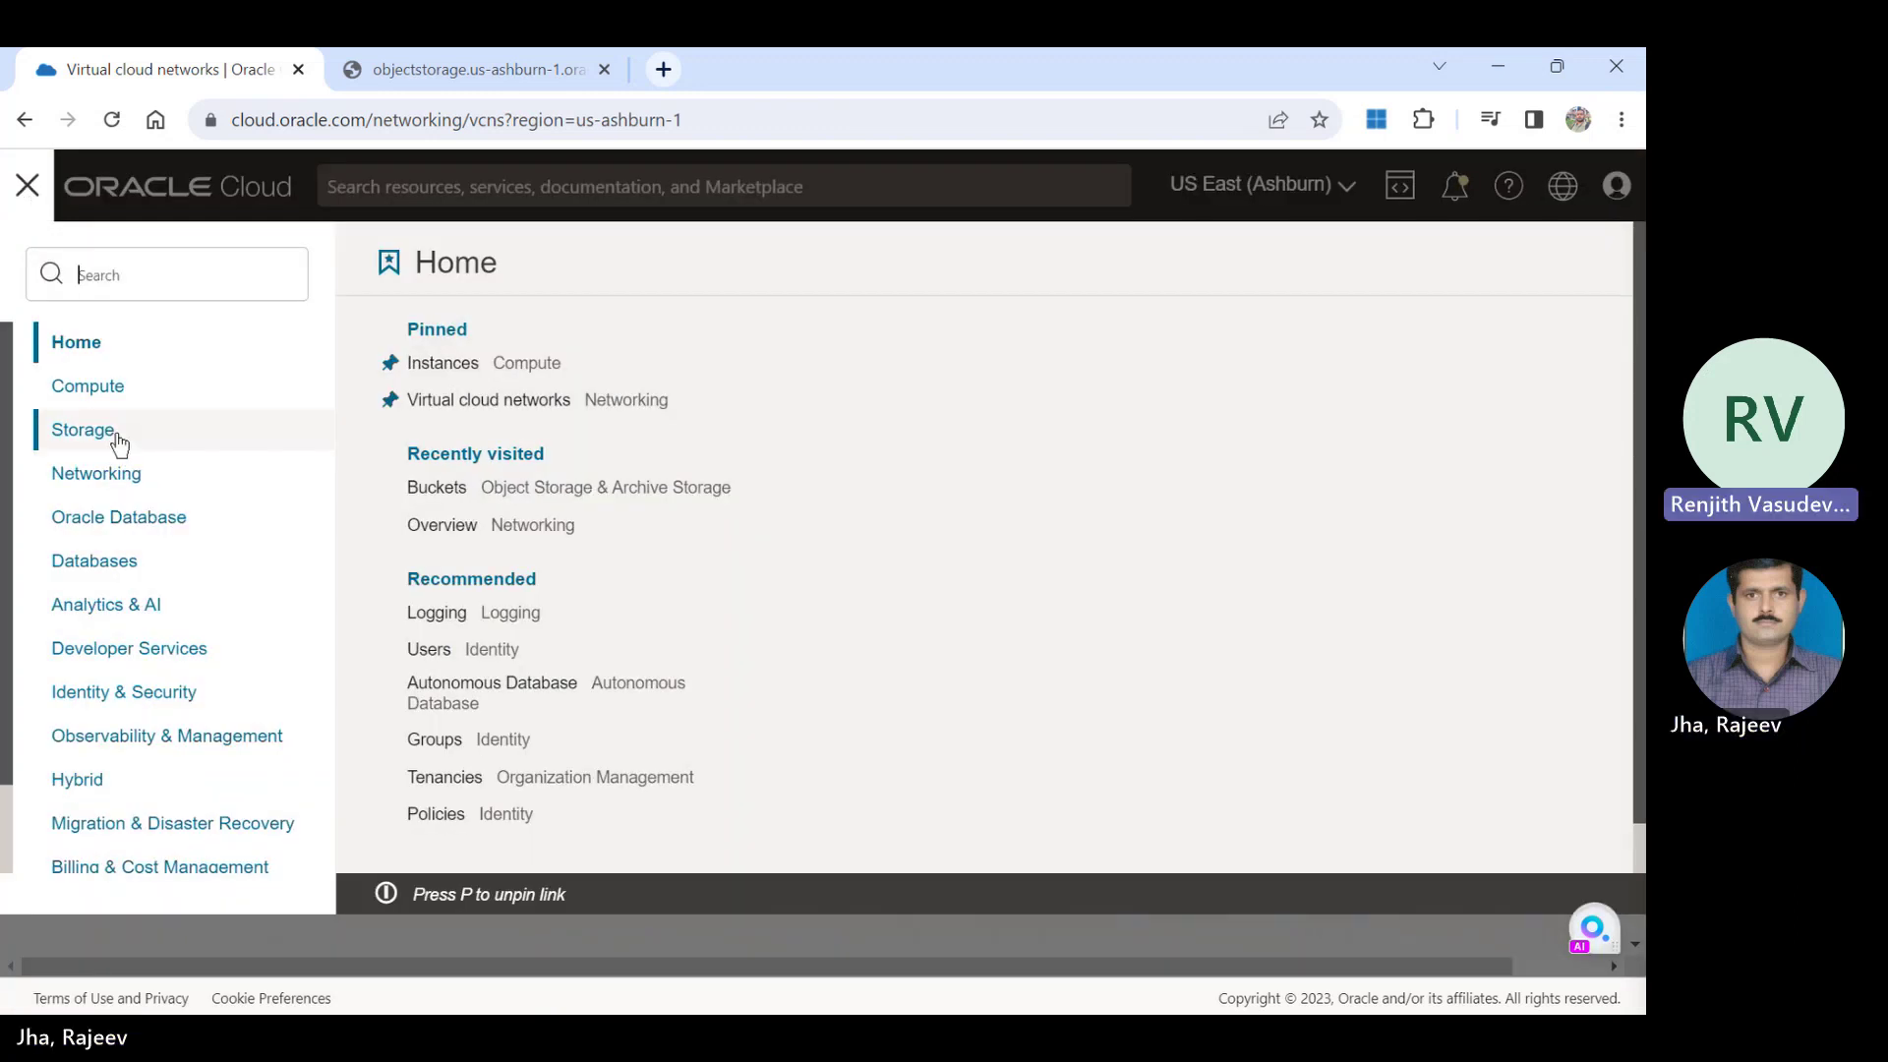
click(114, 438)
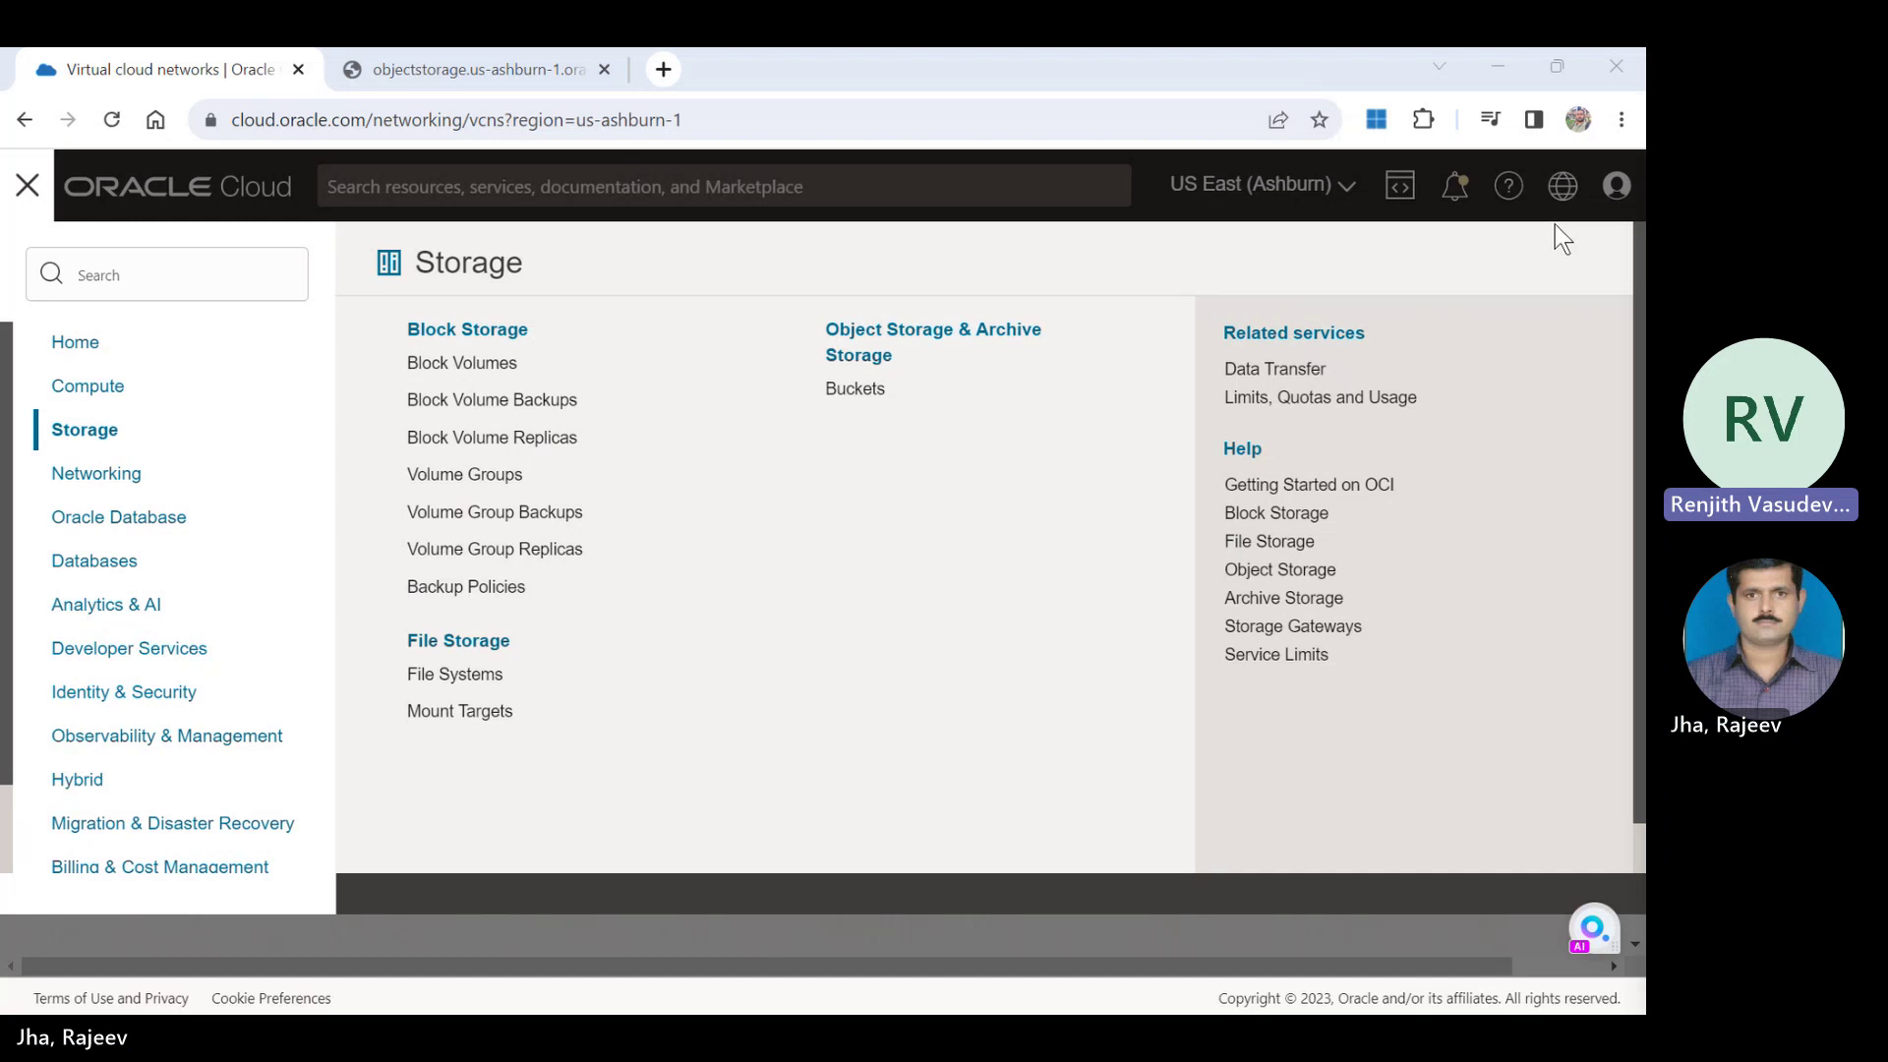
key(alt+Tab)
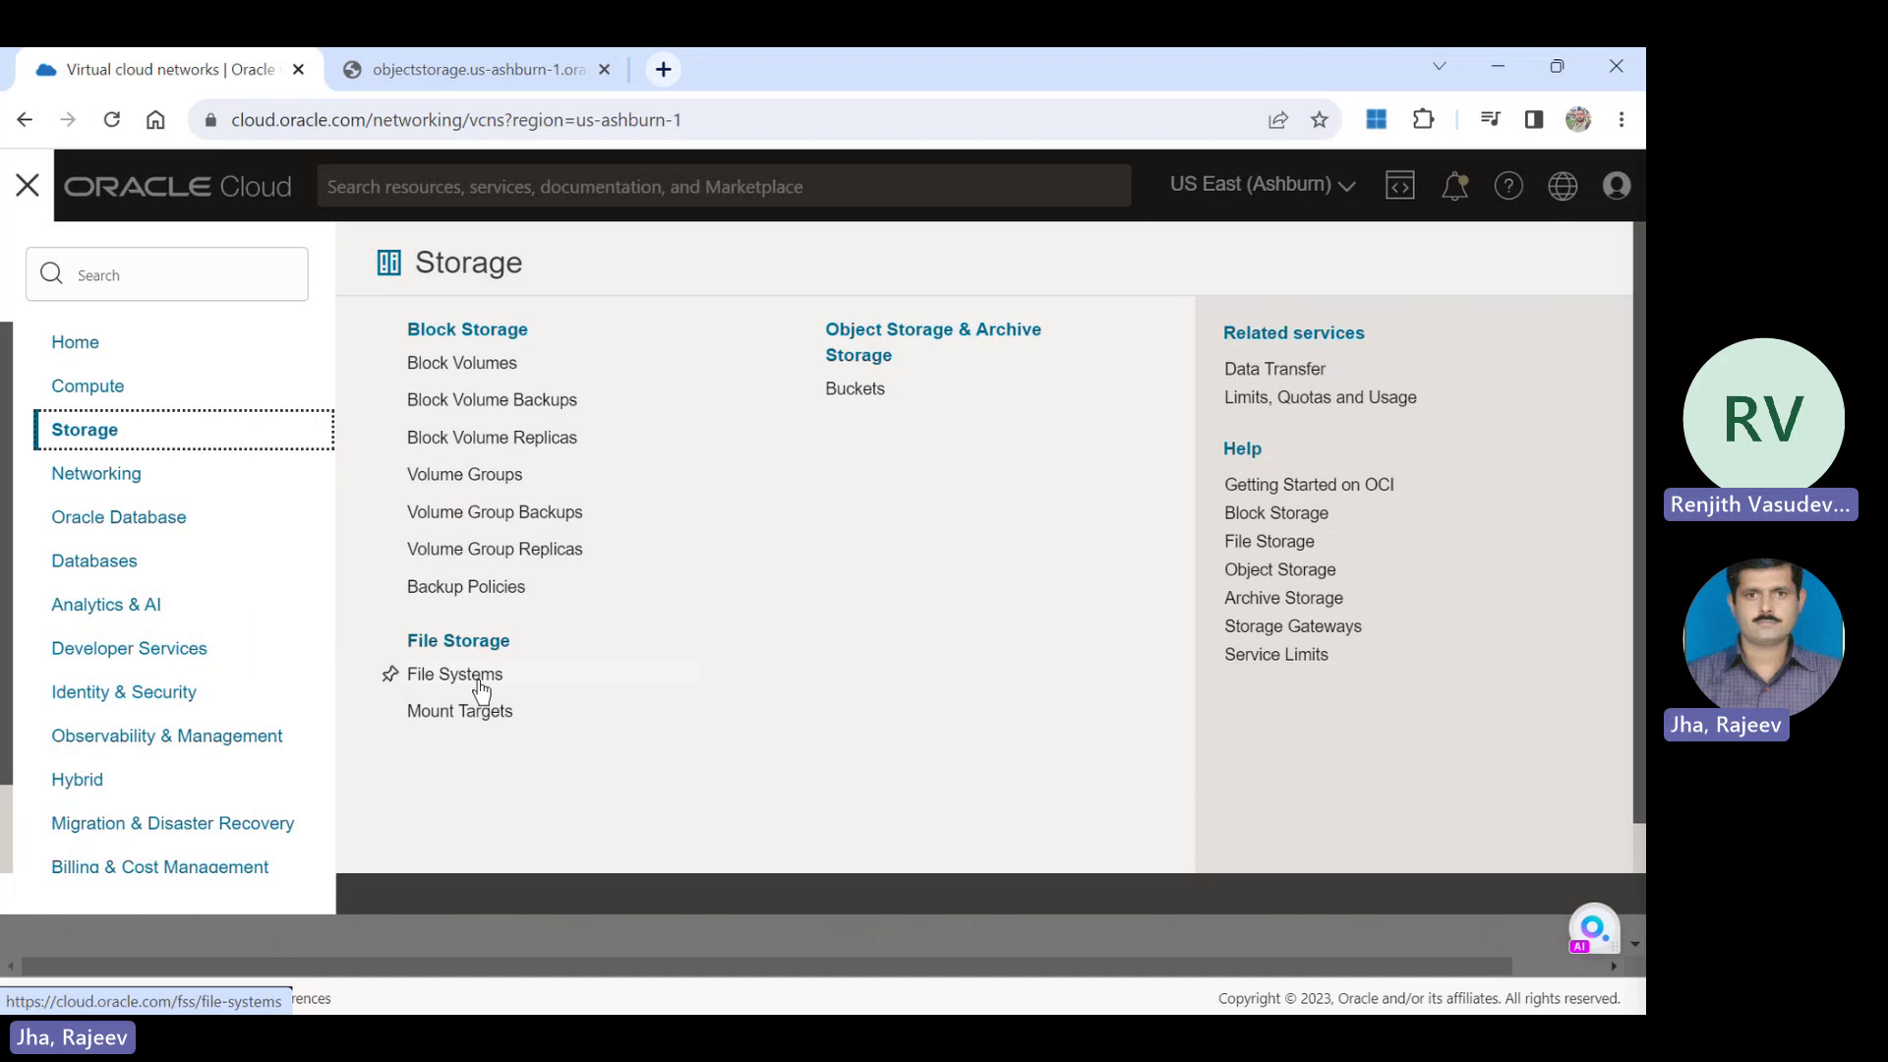
Go to File Systems and start a new file system, reviewing its default settings.
click(480, 680)
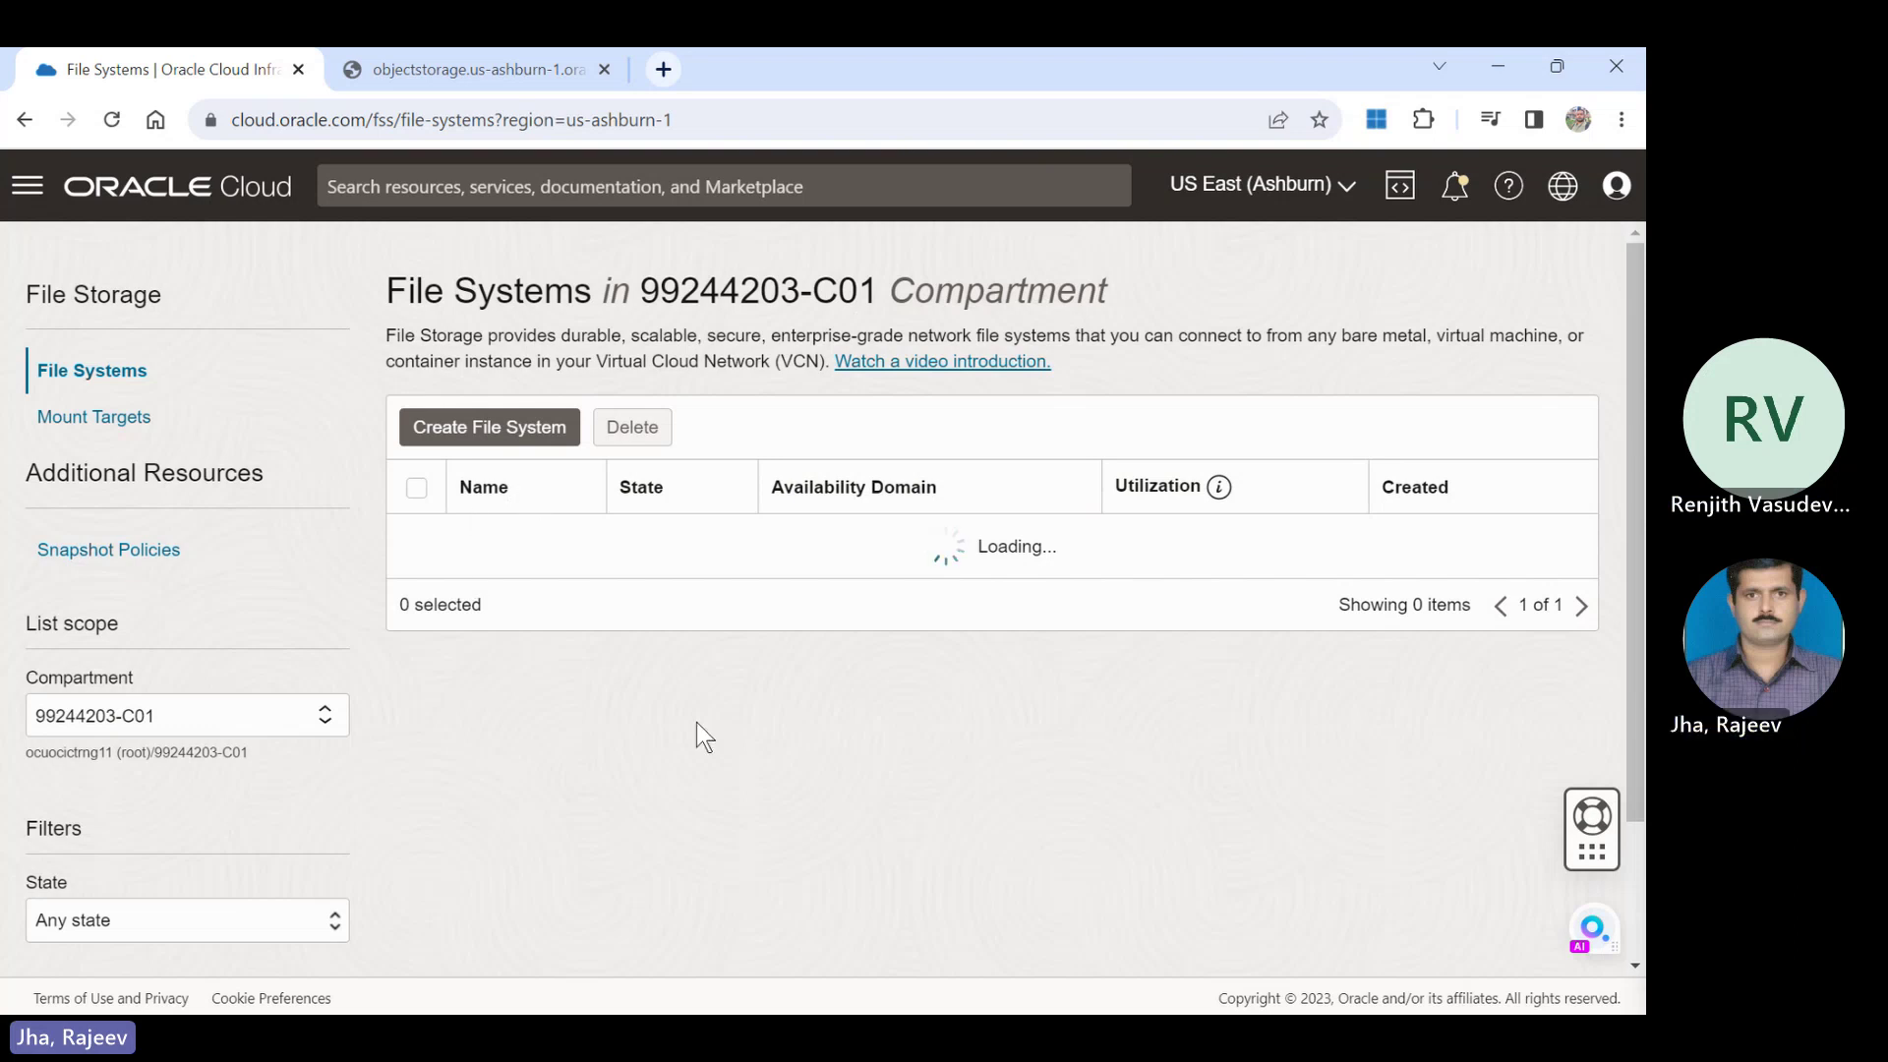
click(496, 433)
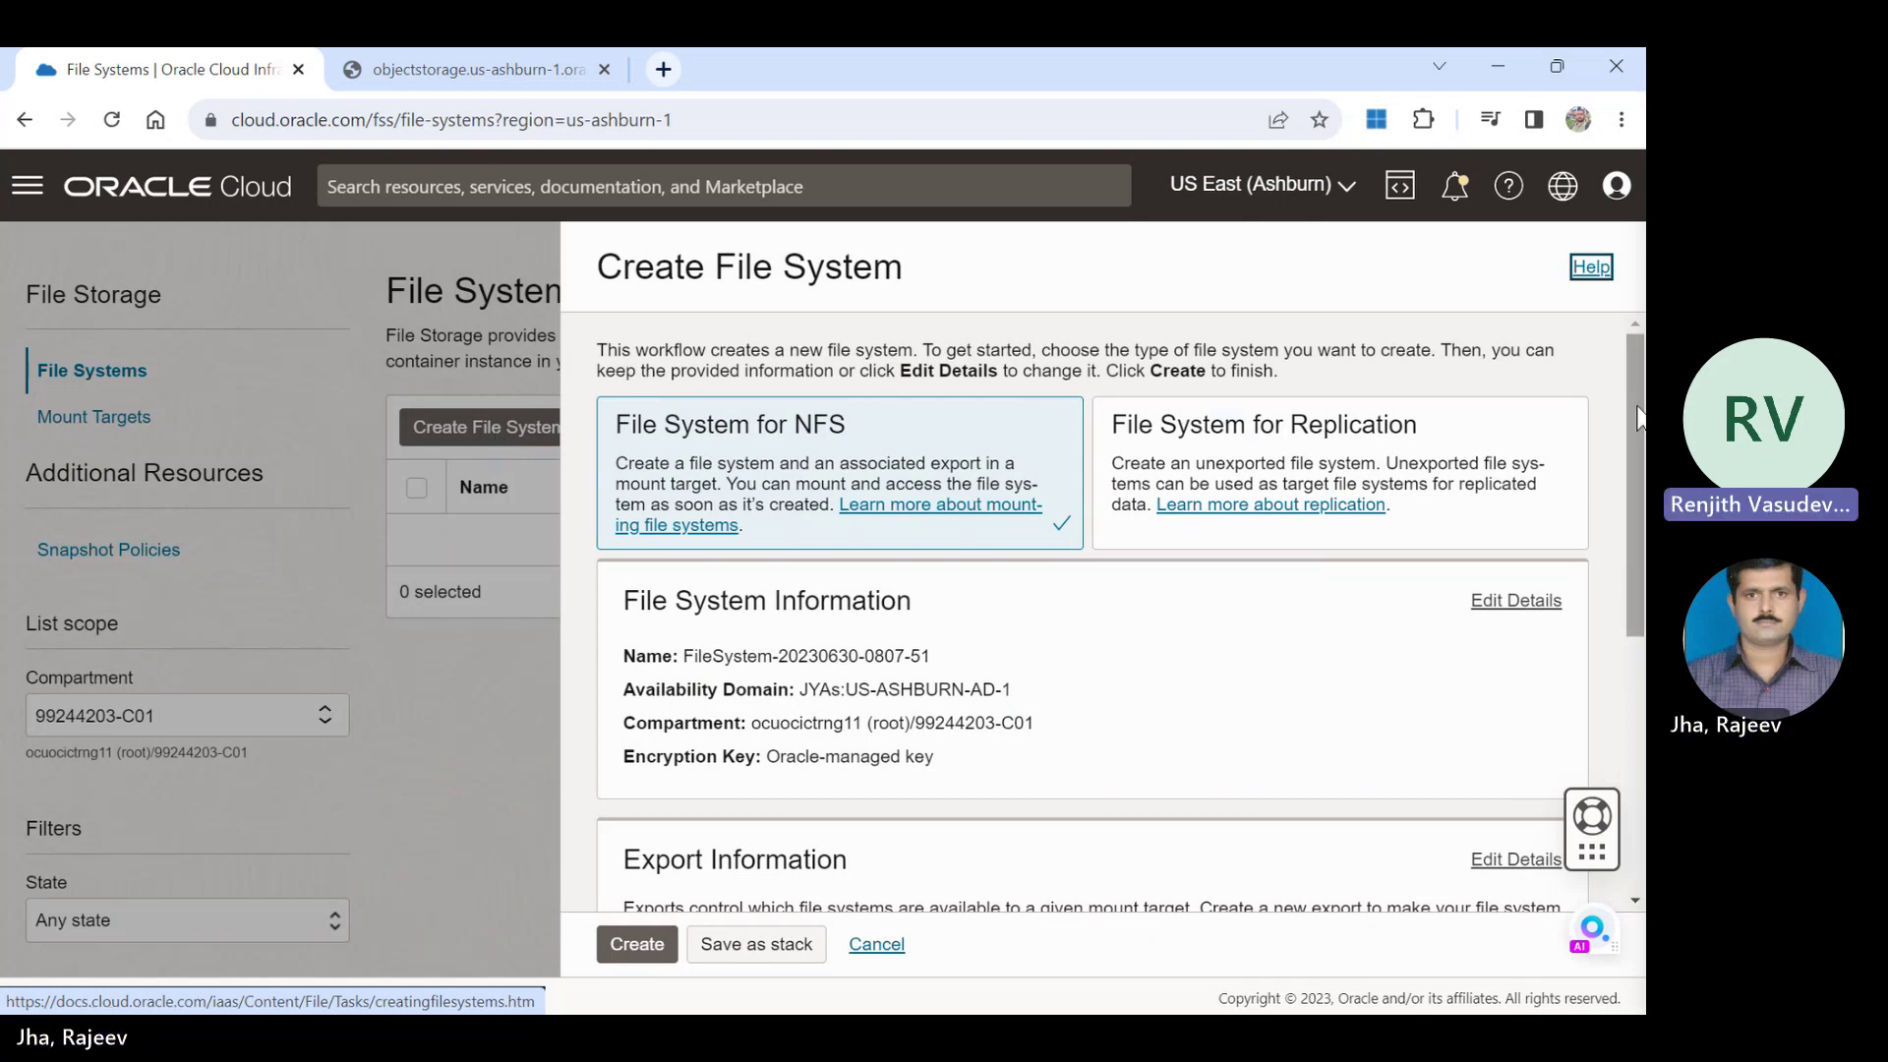
drag(1638, 430, 1637, 482)
scroll(1623, 550, down, 4)
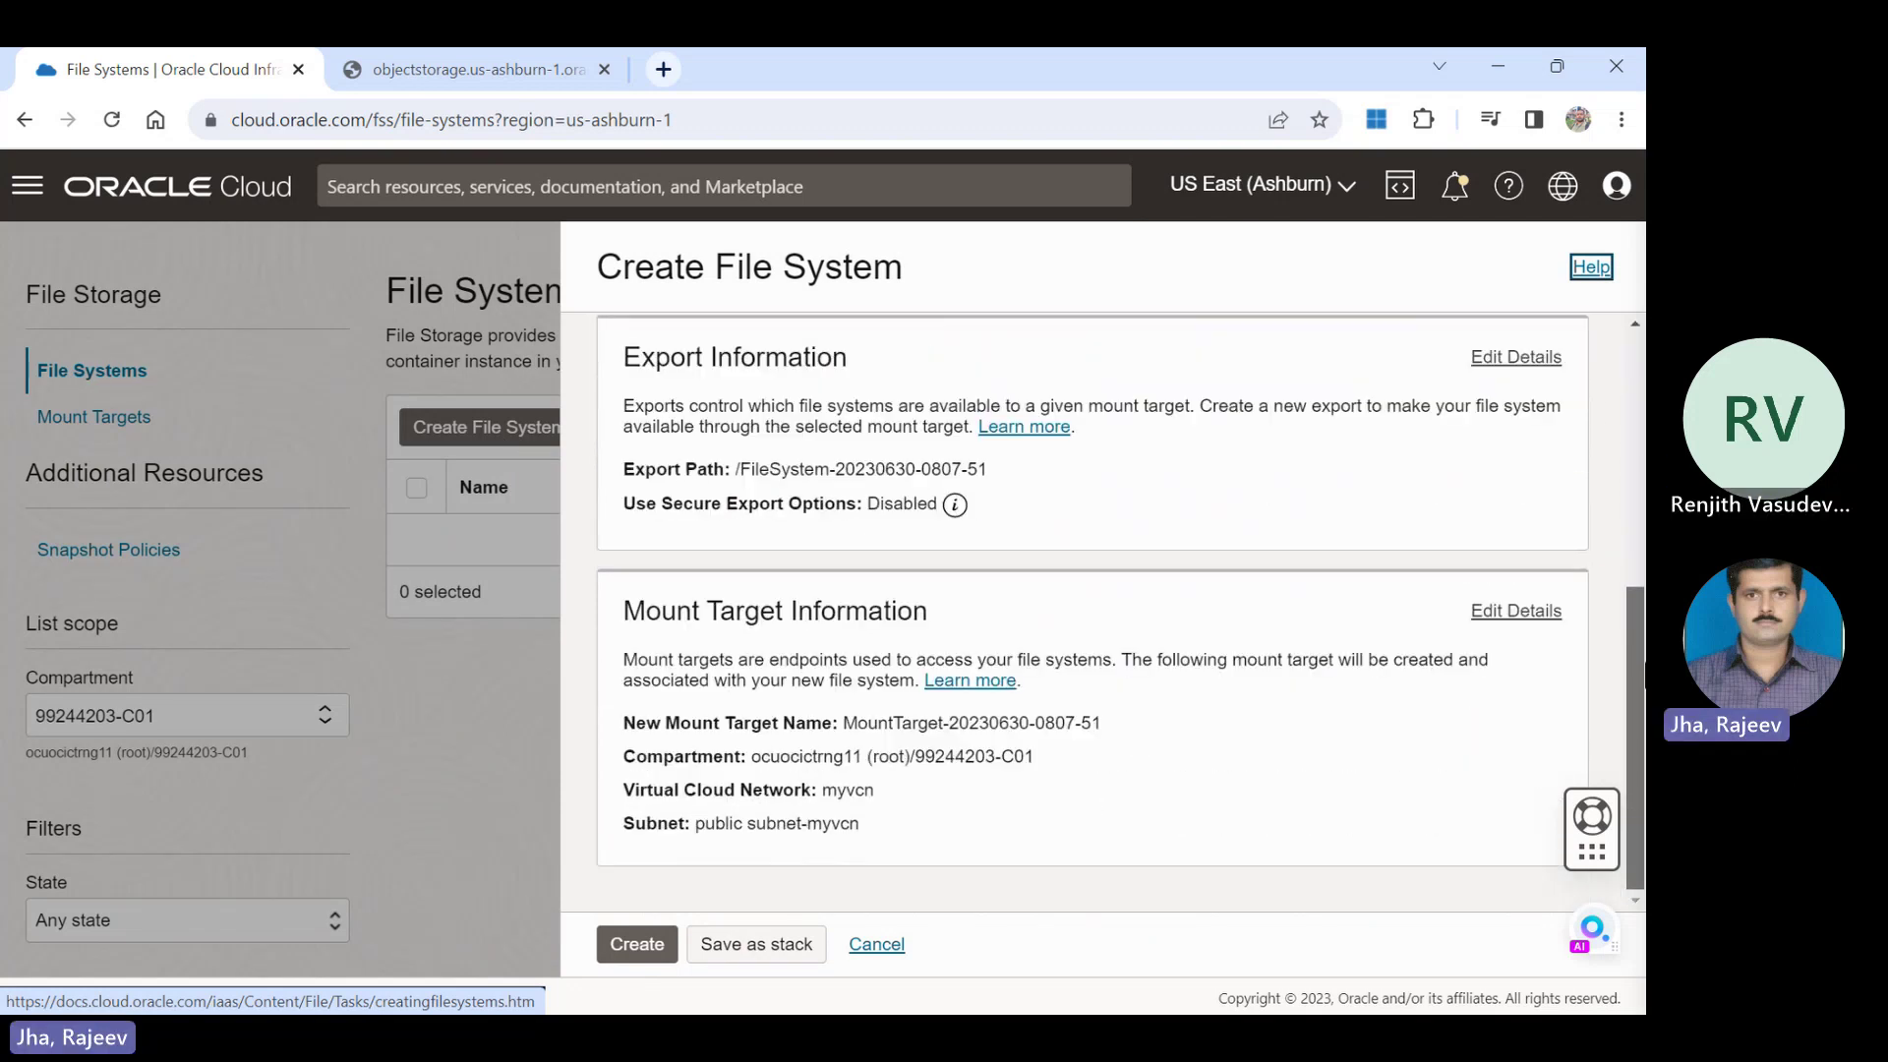
scroll(1613, 586, up, 5)
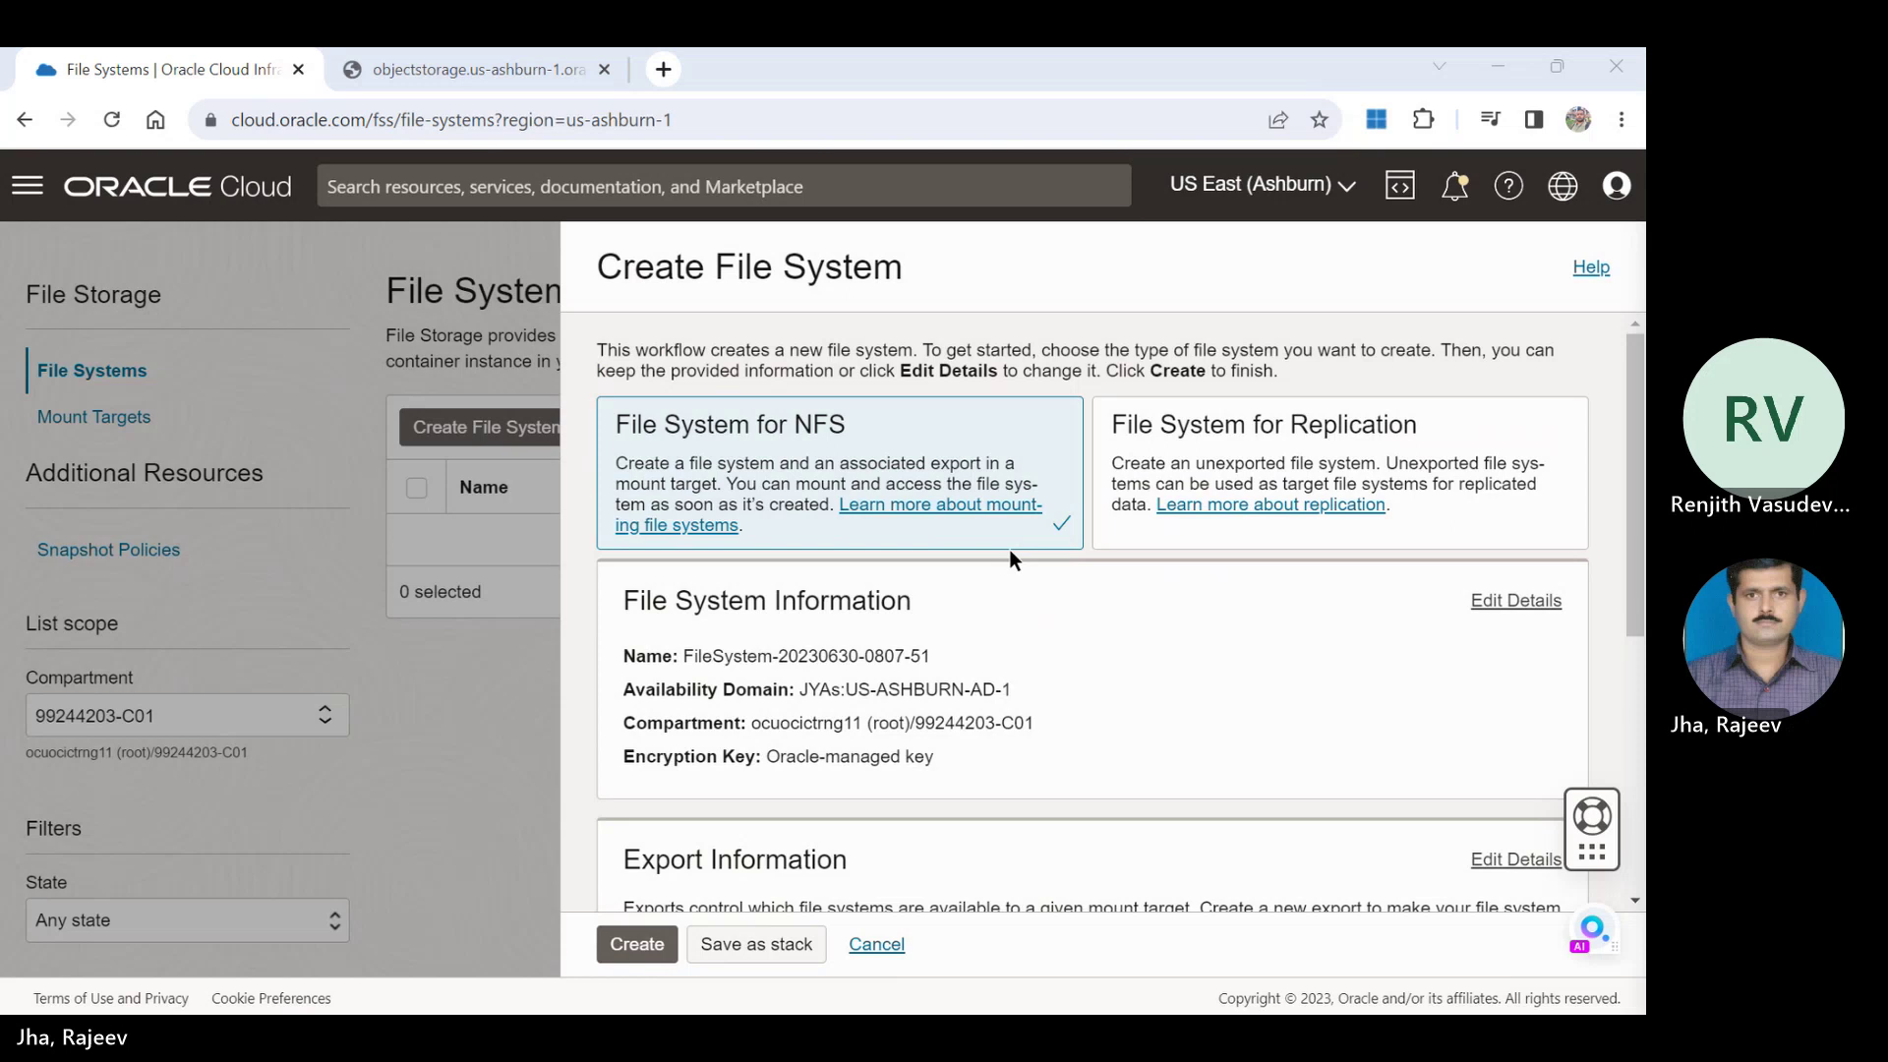
click(1011, 551)
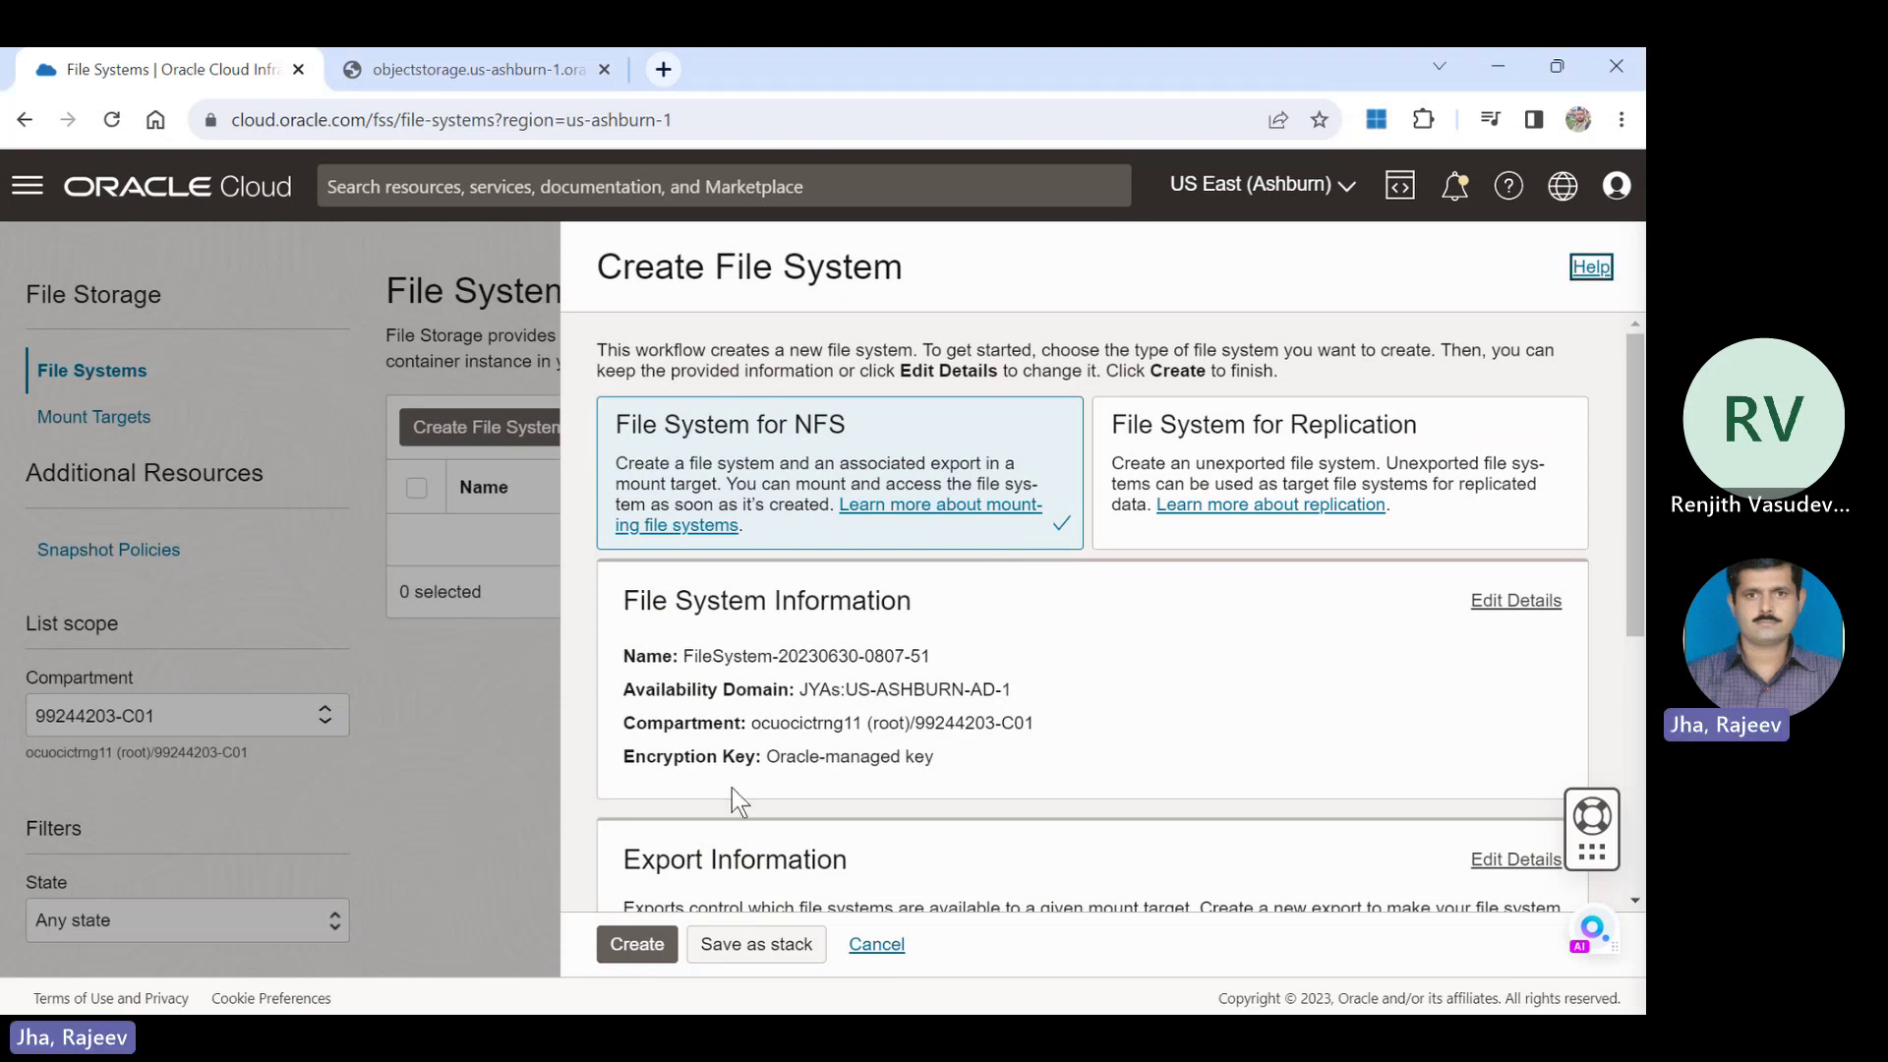
click(630, 947)
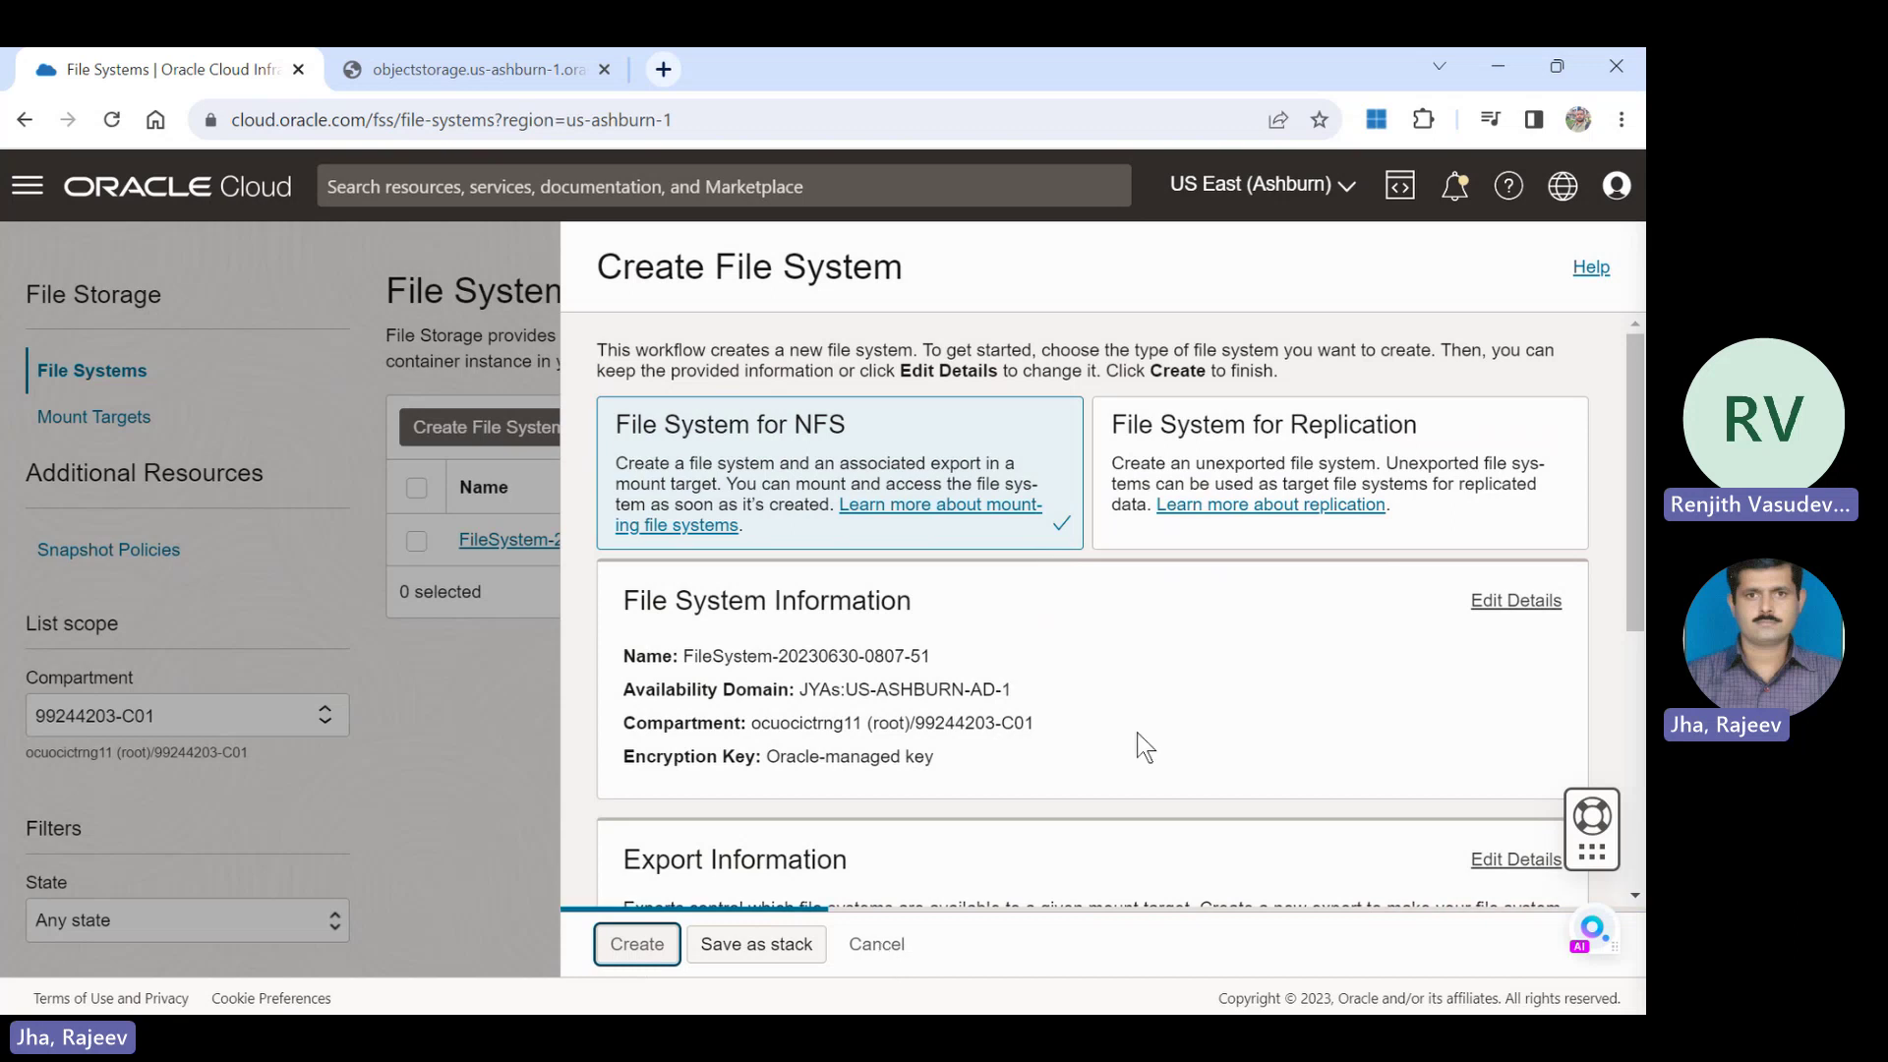
click(1500, 608)
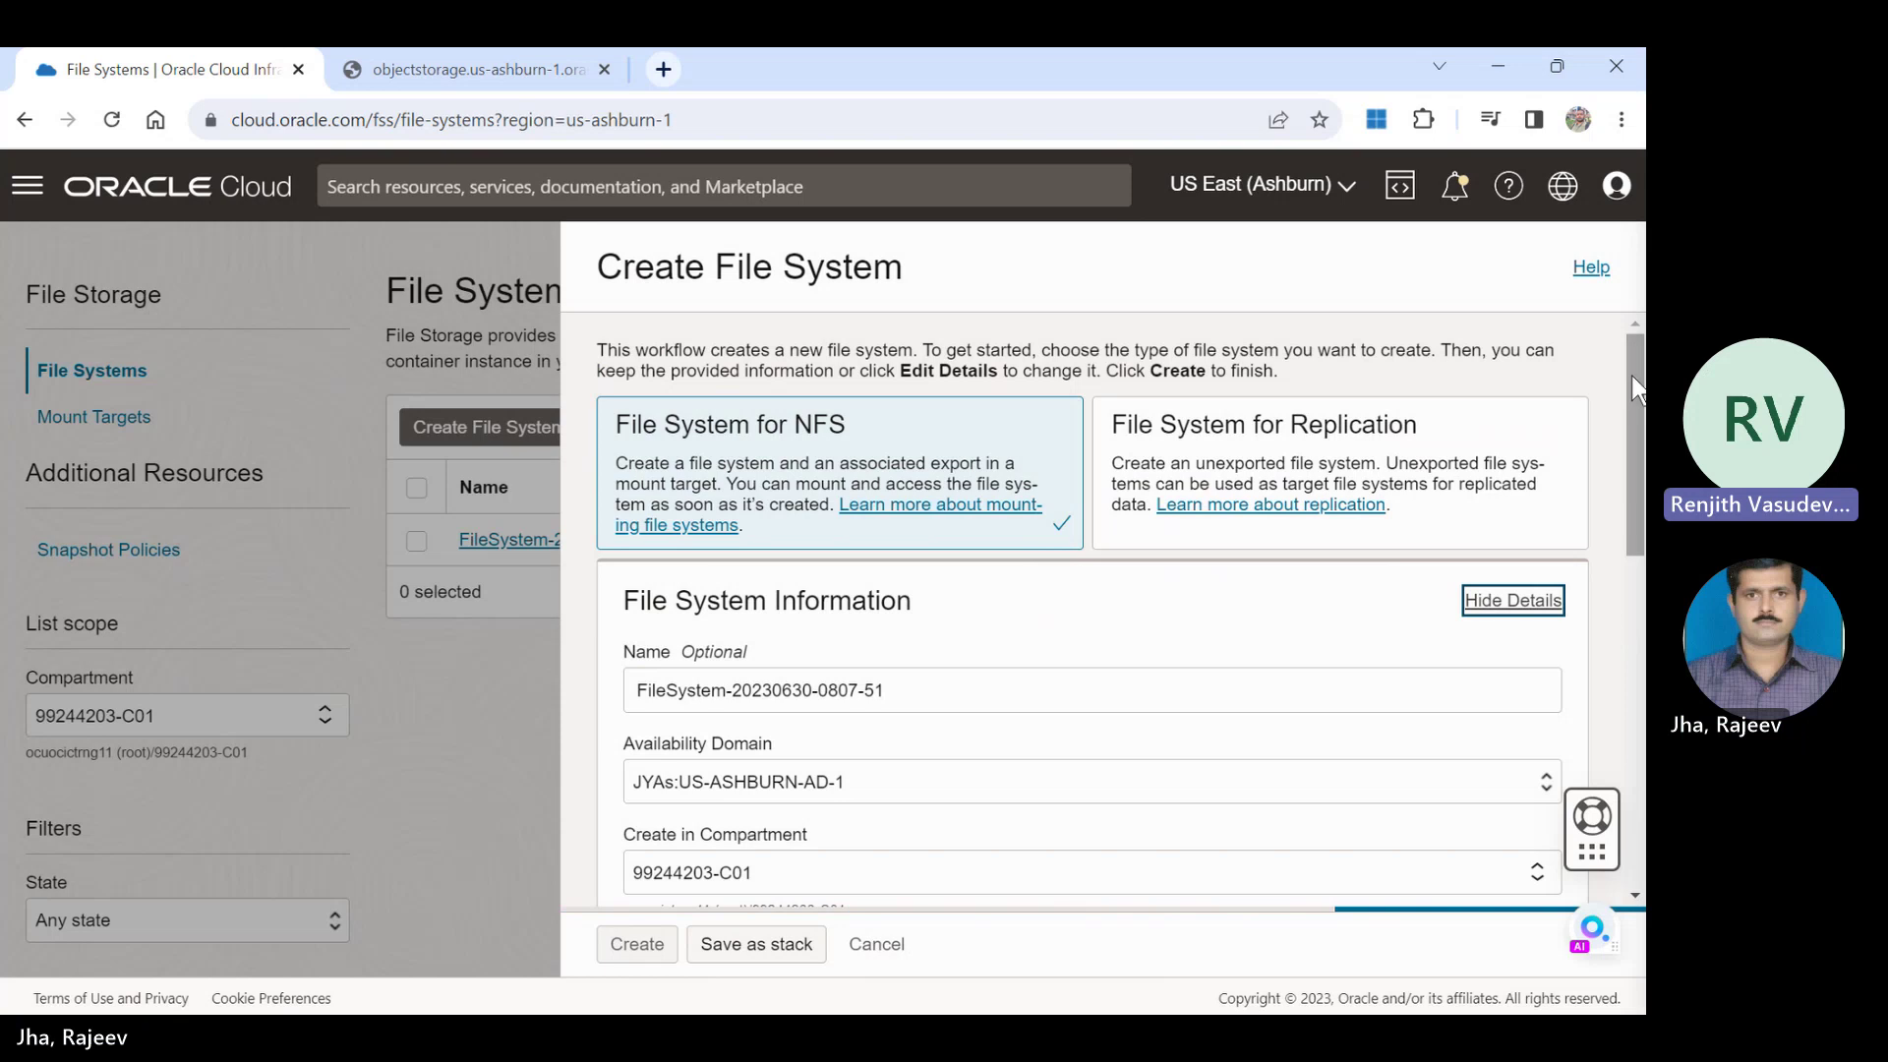
drag(1631, 375, 1638, 704)
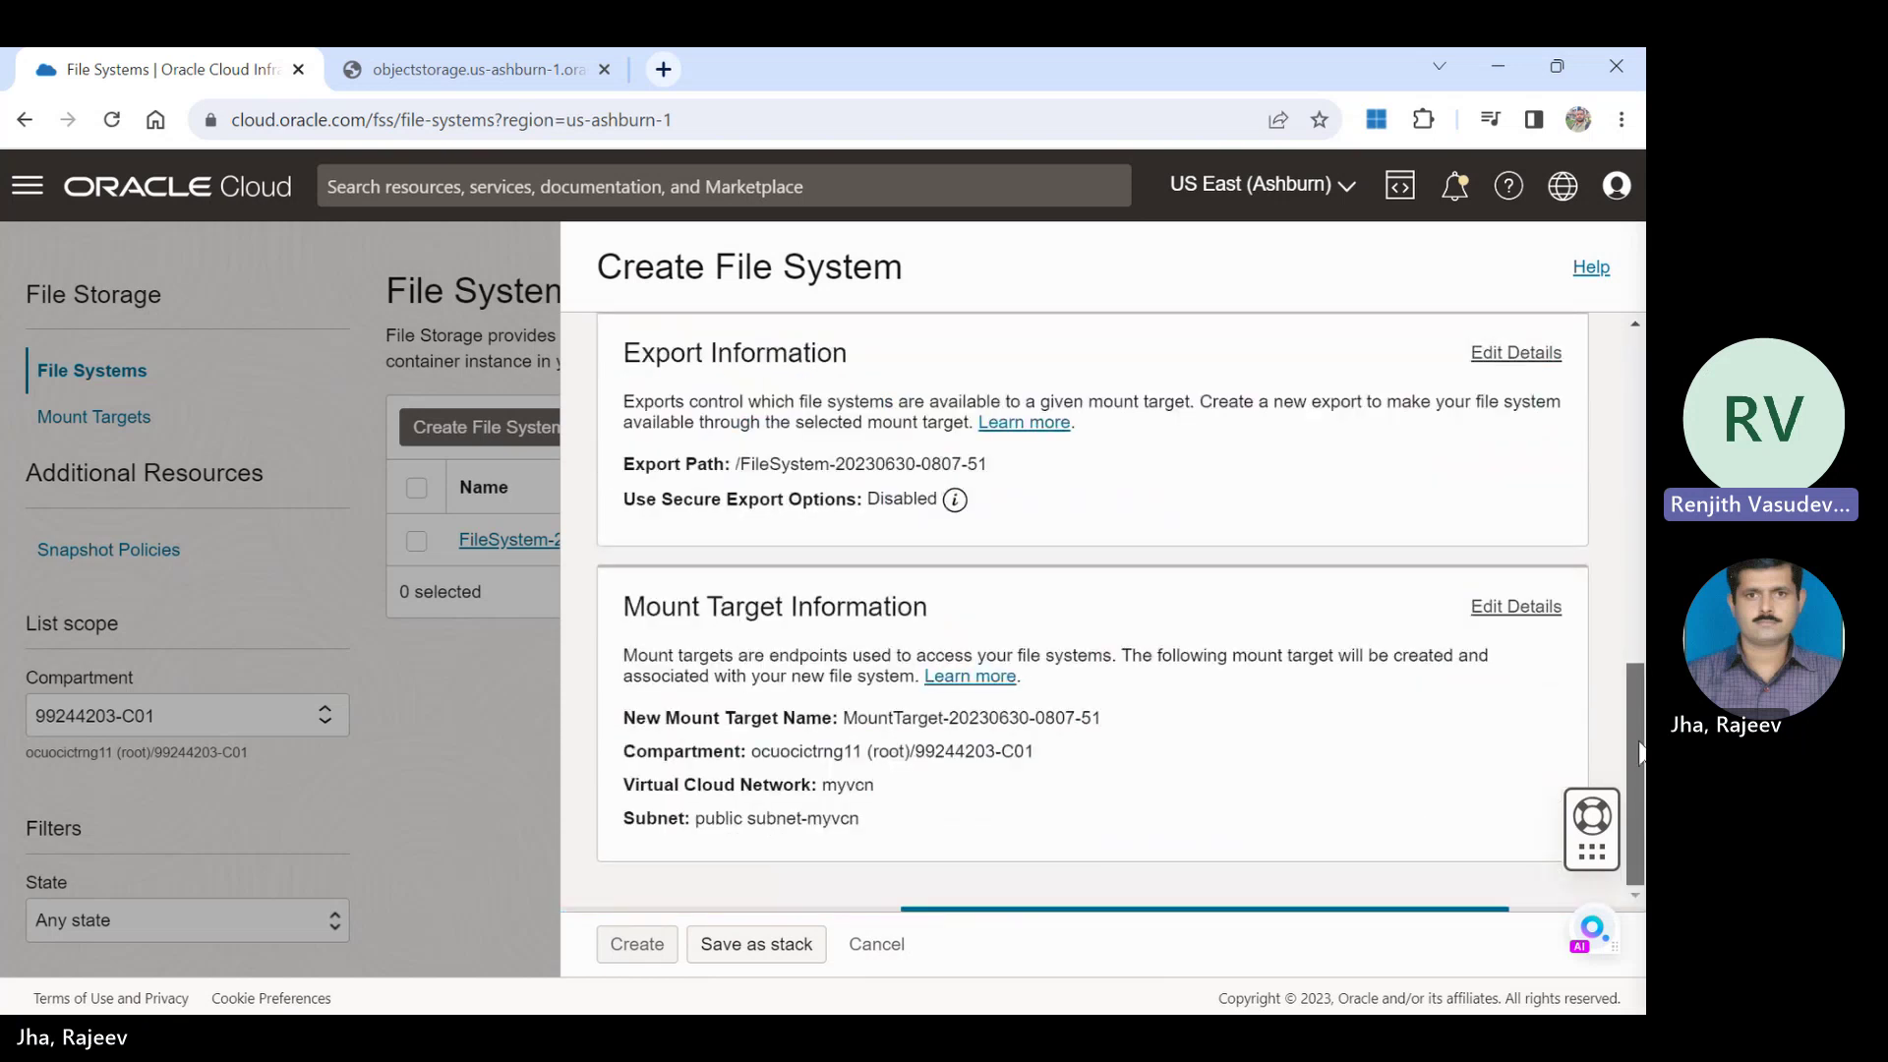
scroll(1631, 486, up, 2)
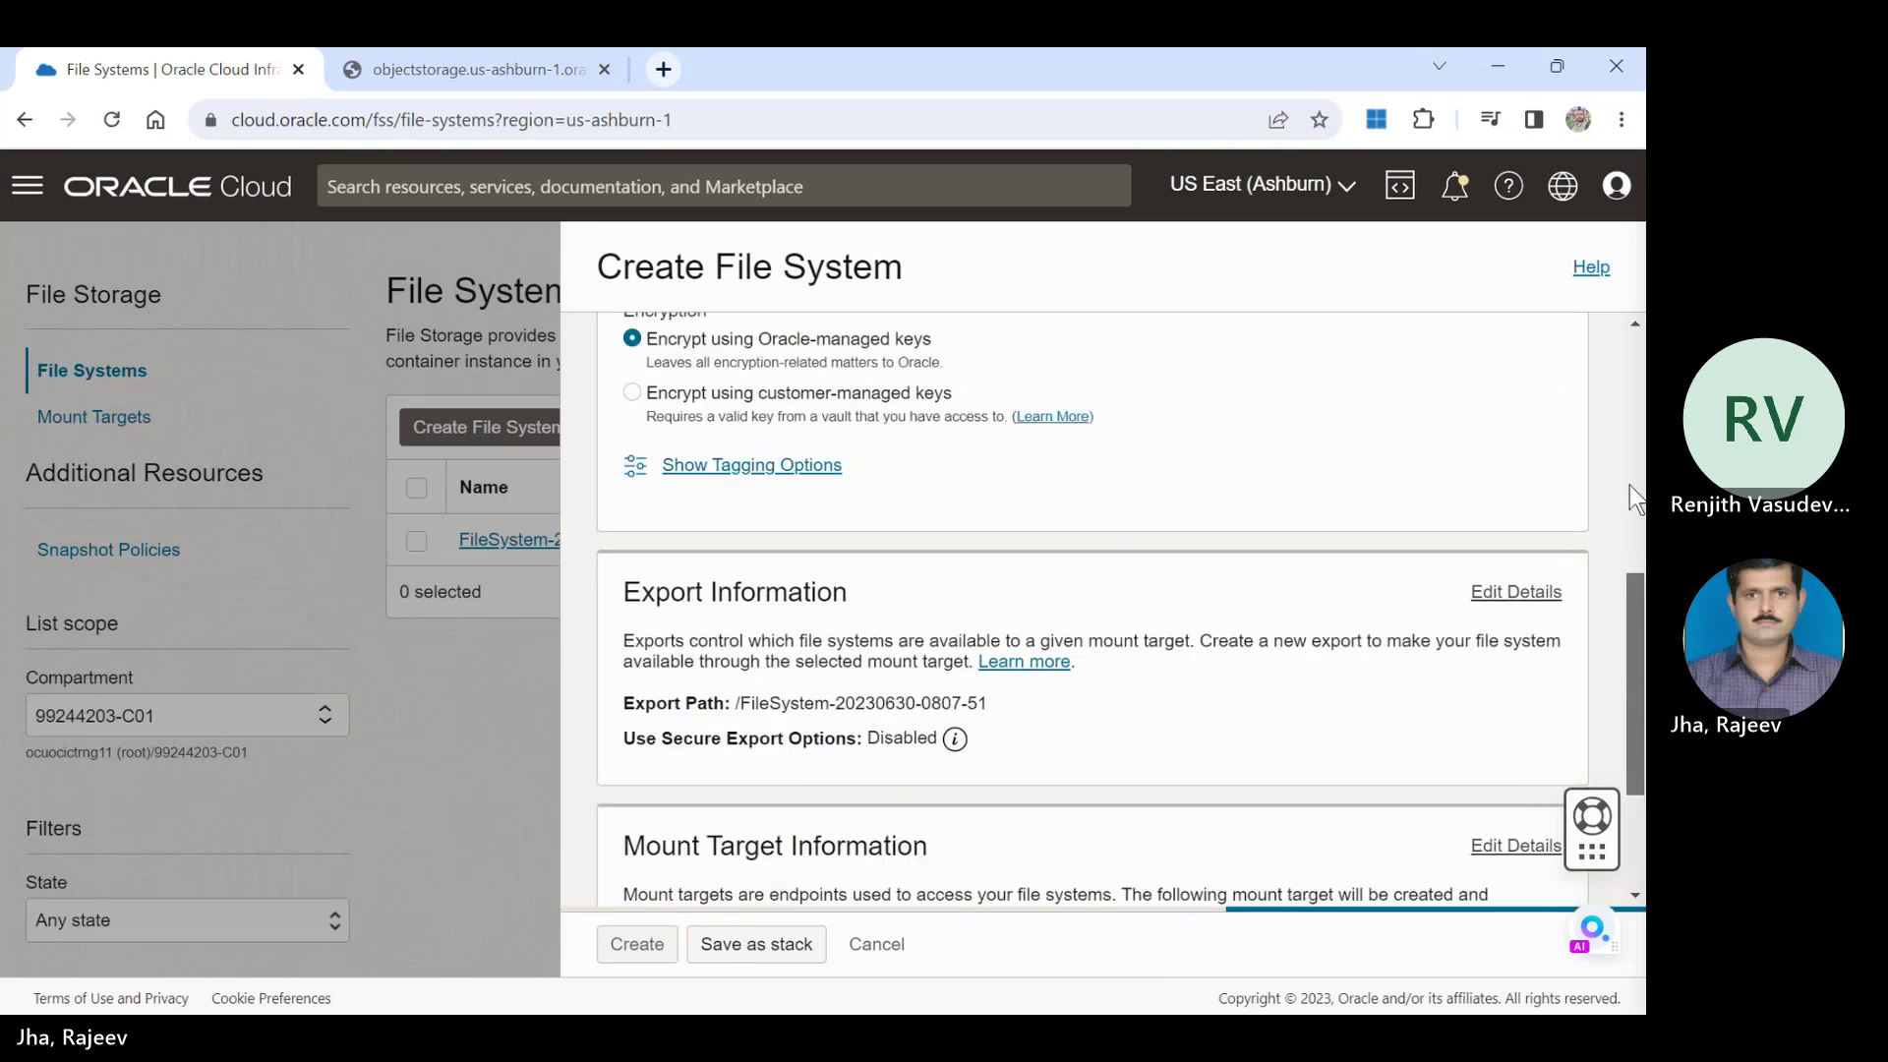
scroll(1631, 486, up, 6)
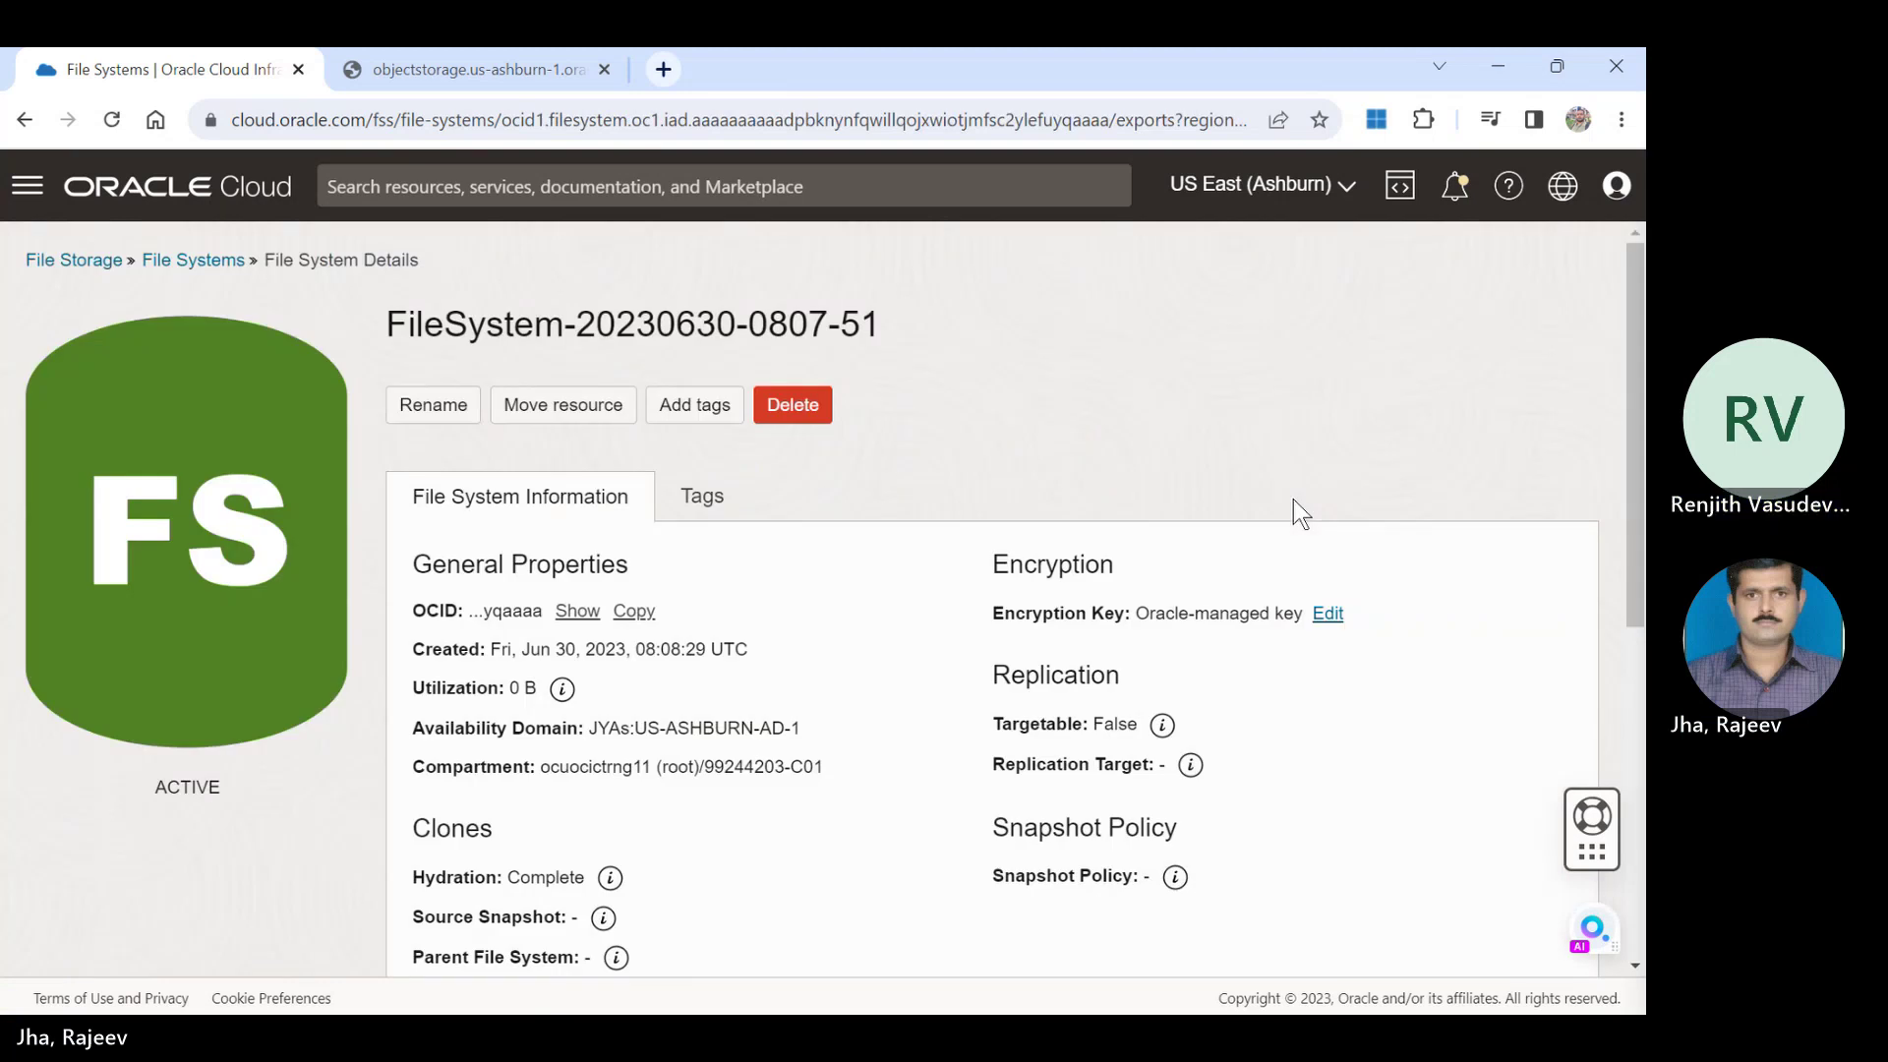
click(816, 403)
click(496, 549)
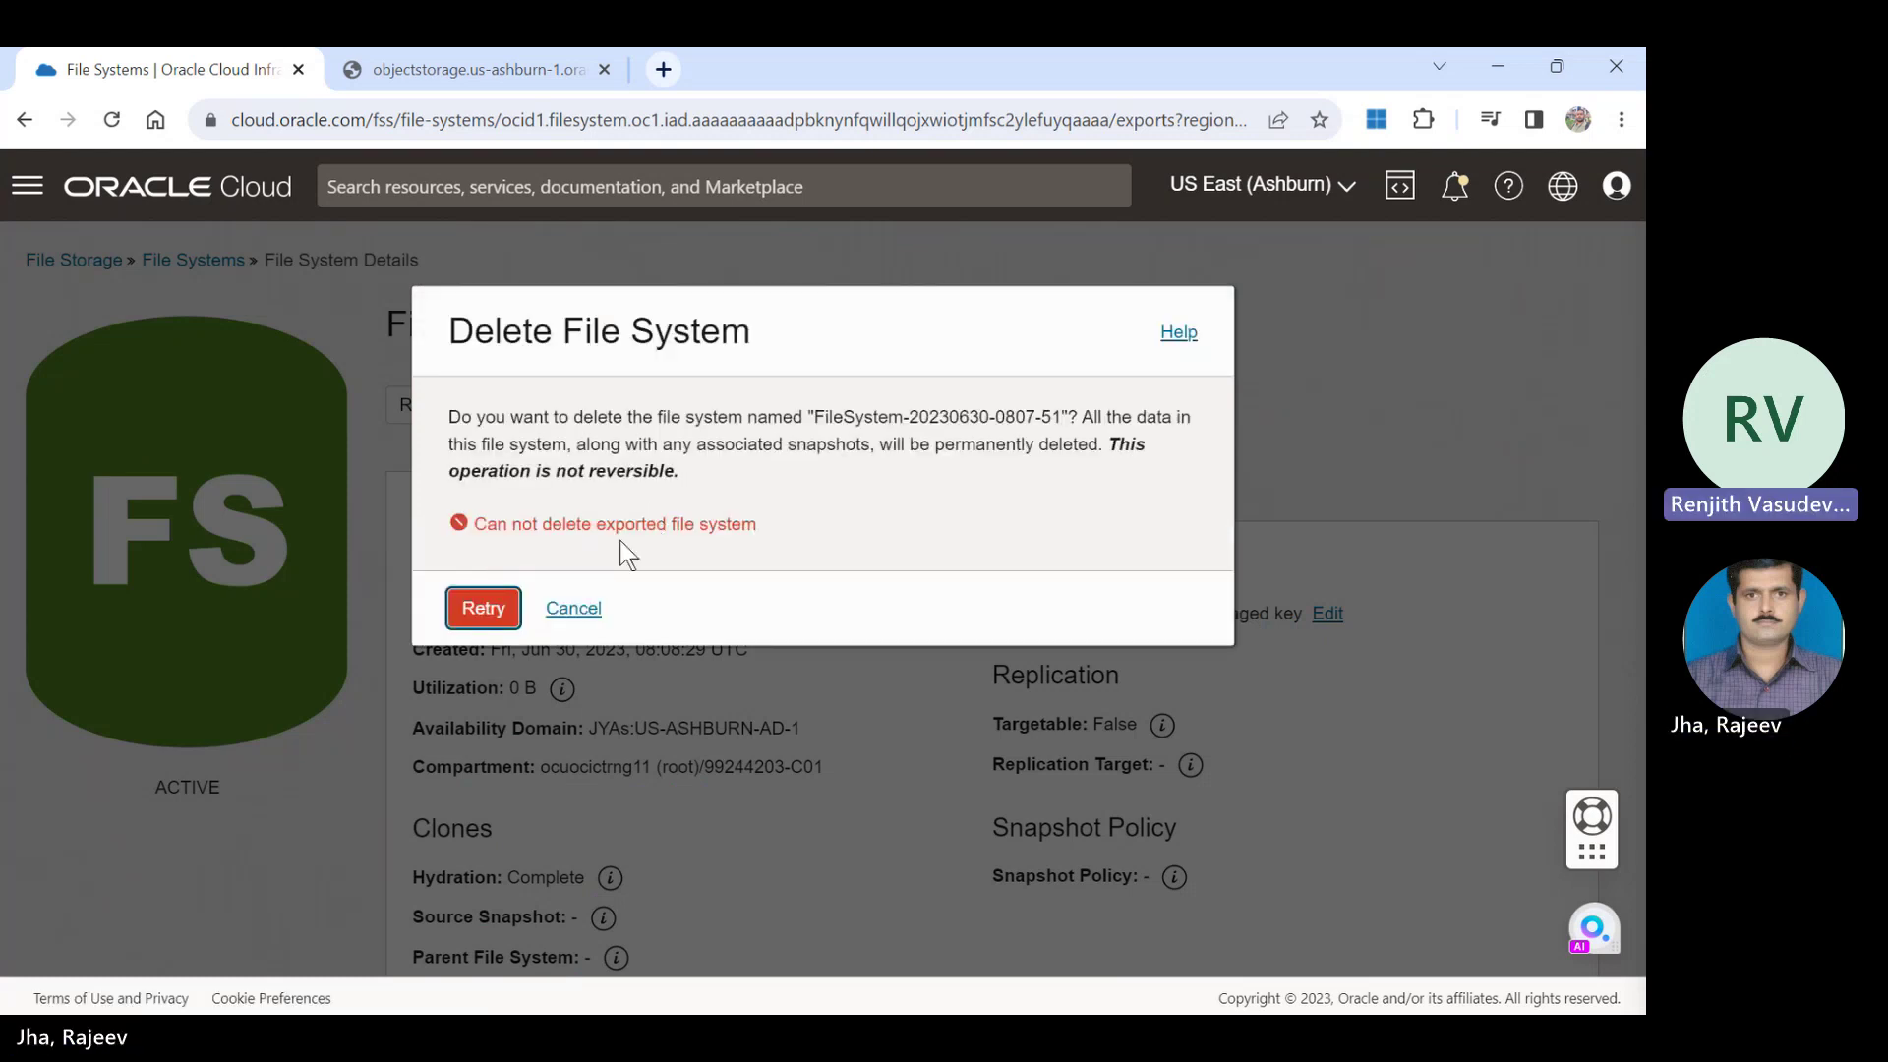
click(580, 610)
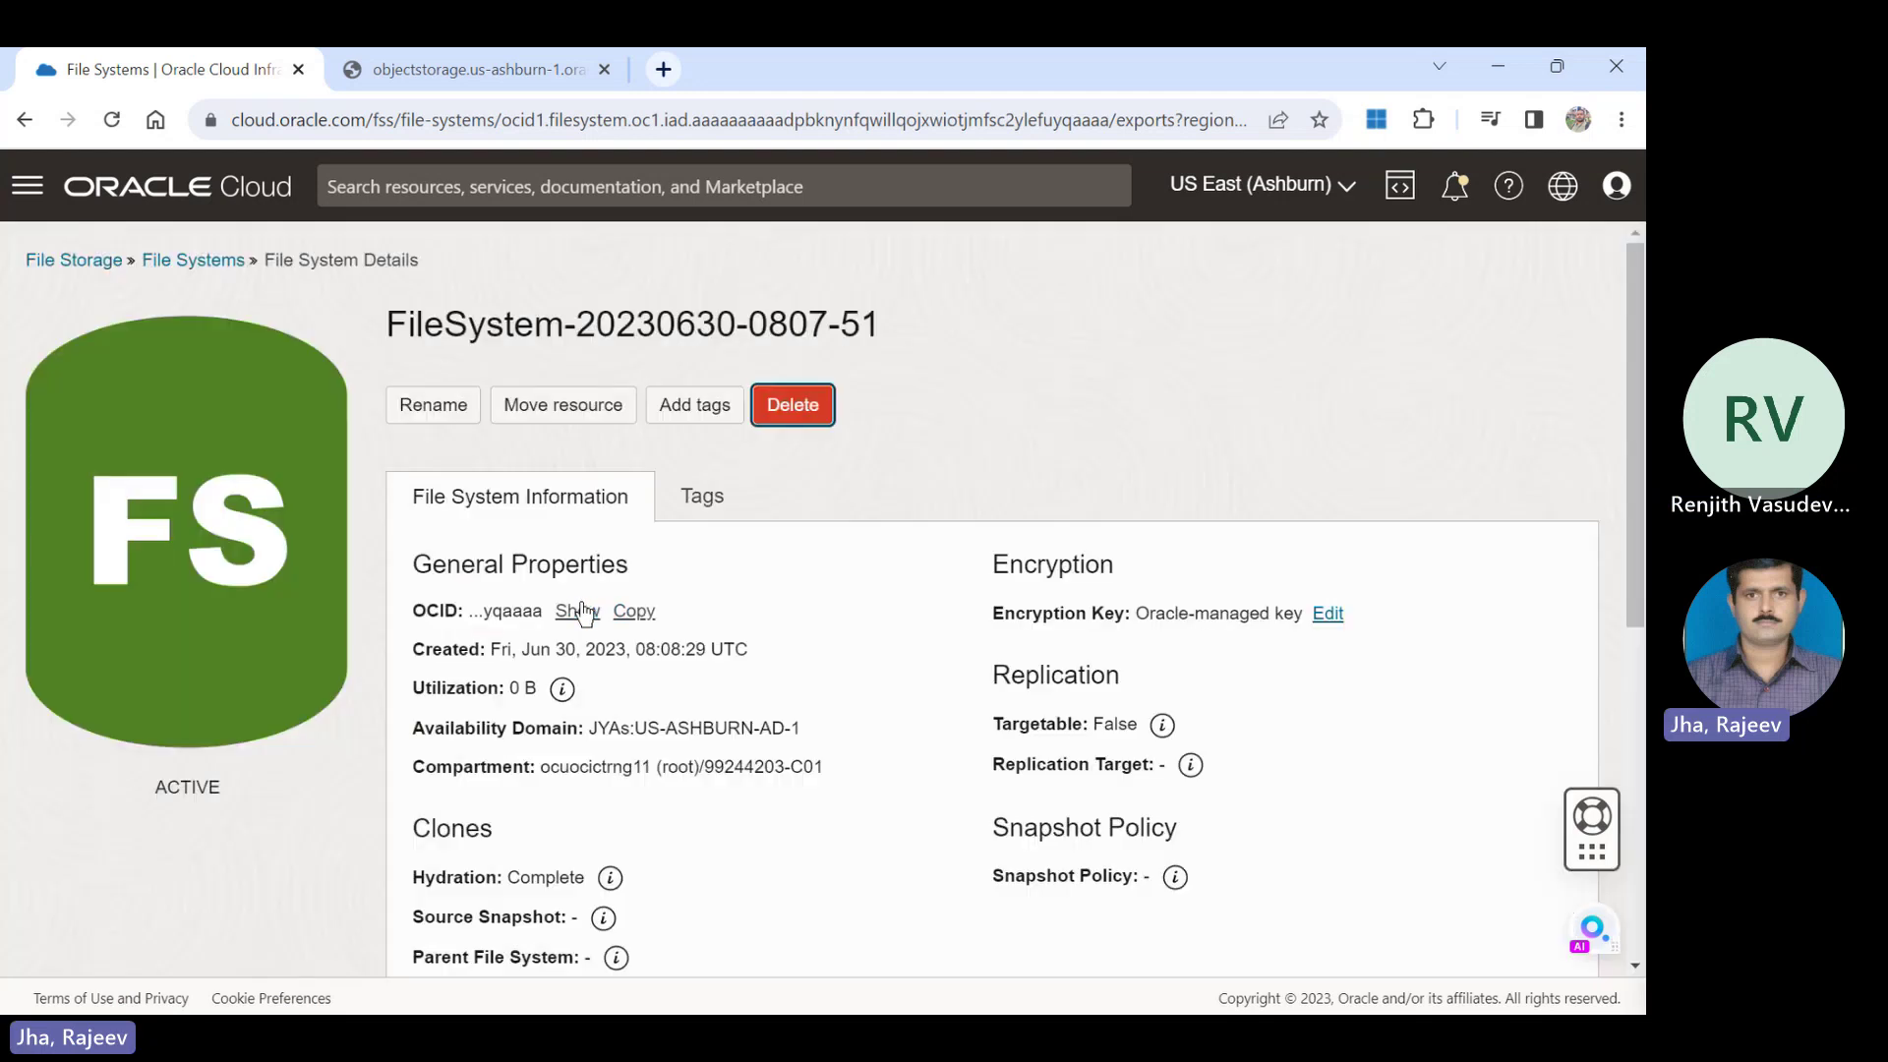
click(218, 264)
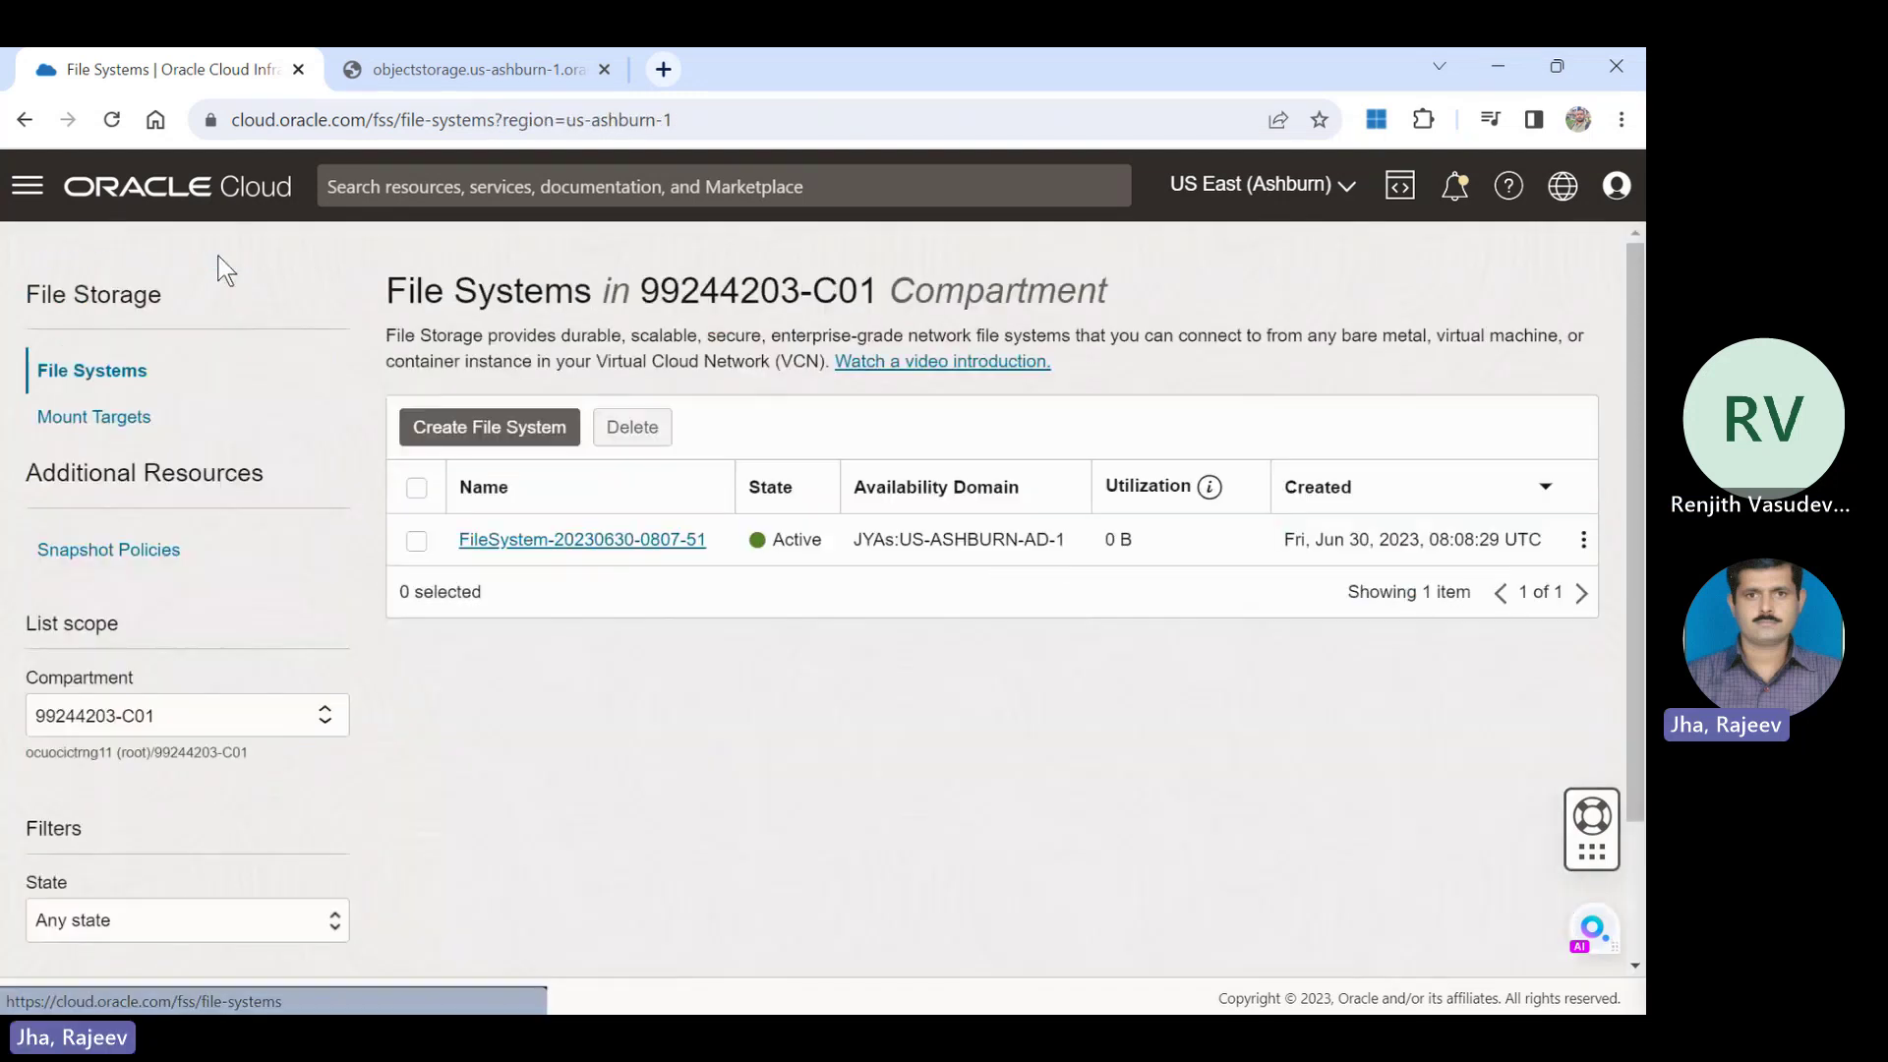
Start a new file system and rename it FSS-Storage.
click(499, 433)
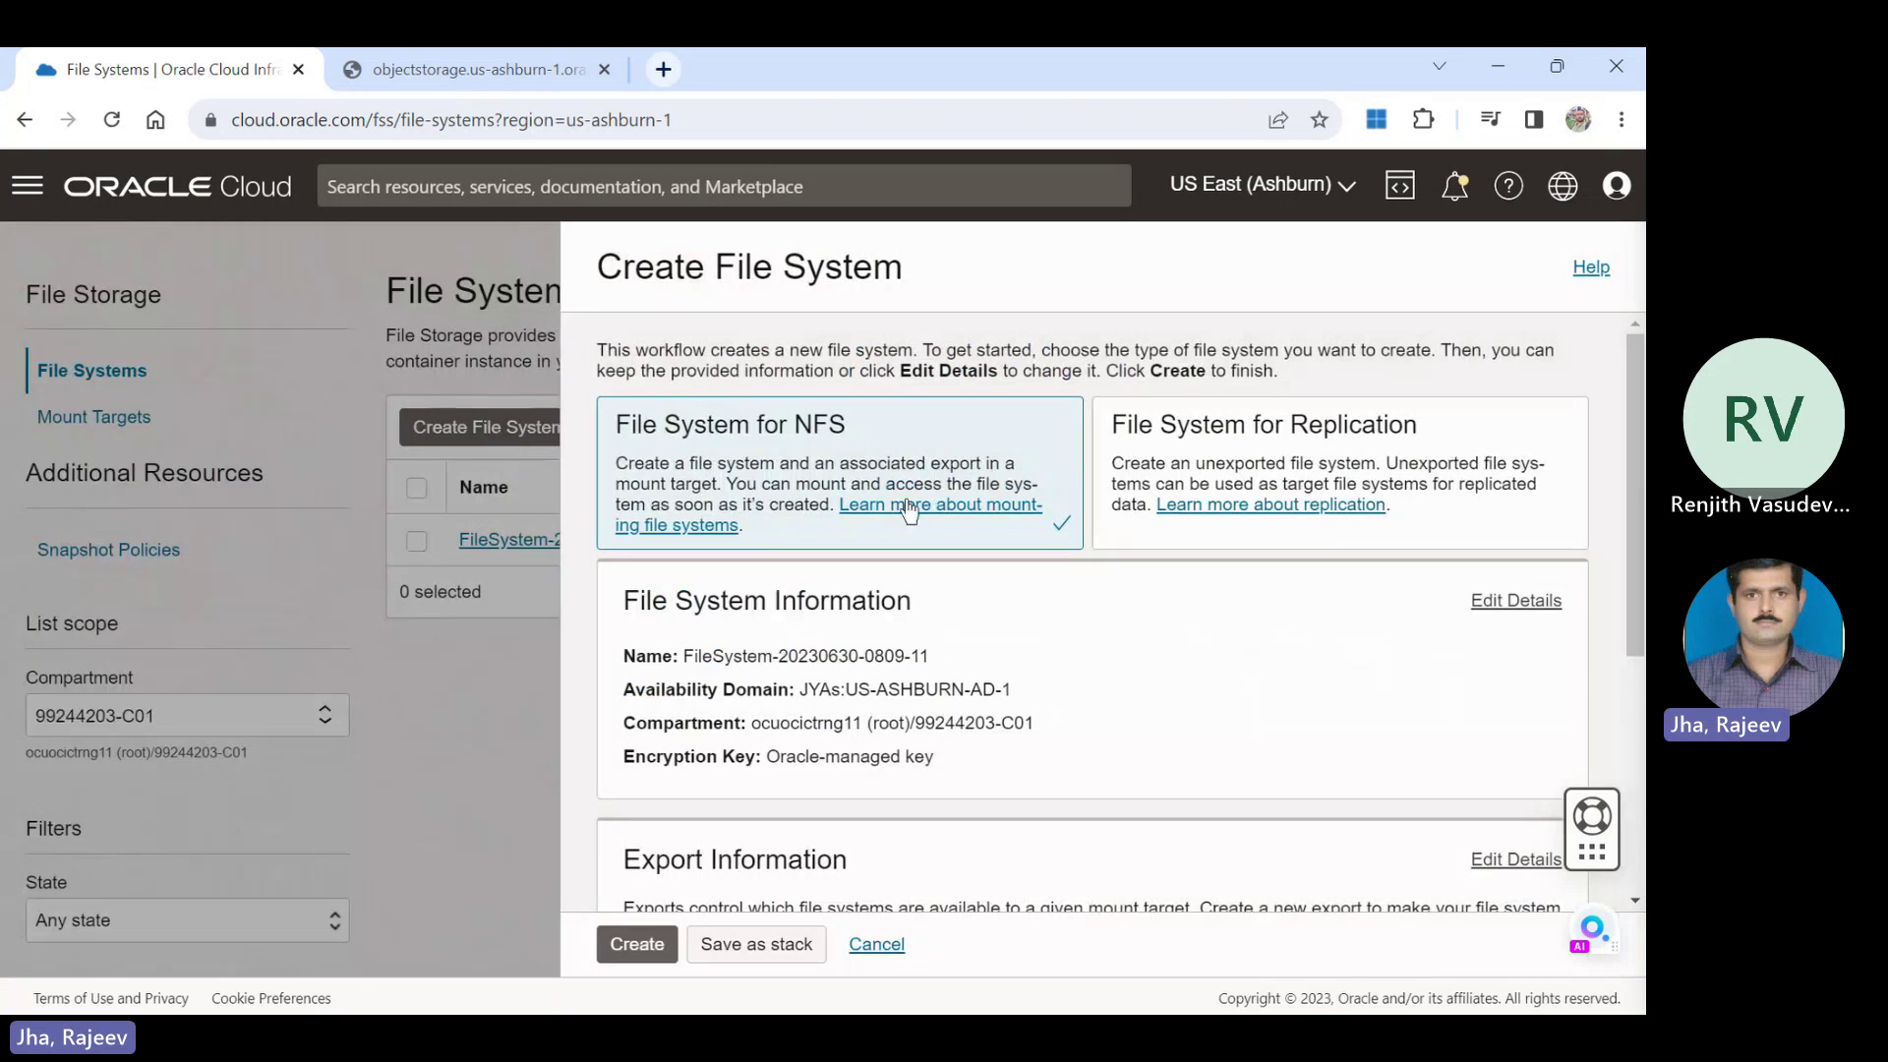
click(1495, 605)
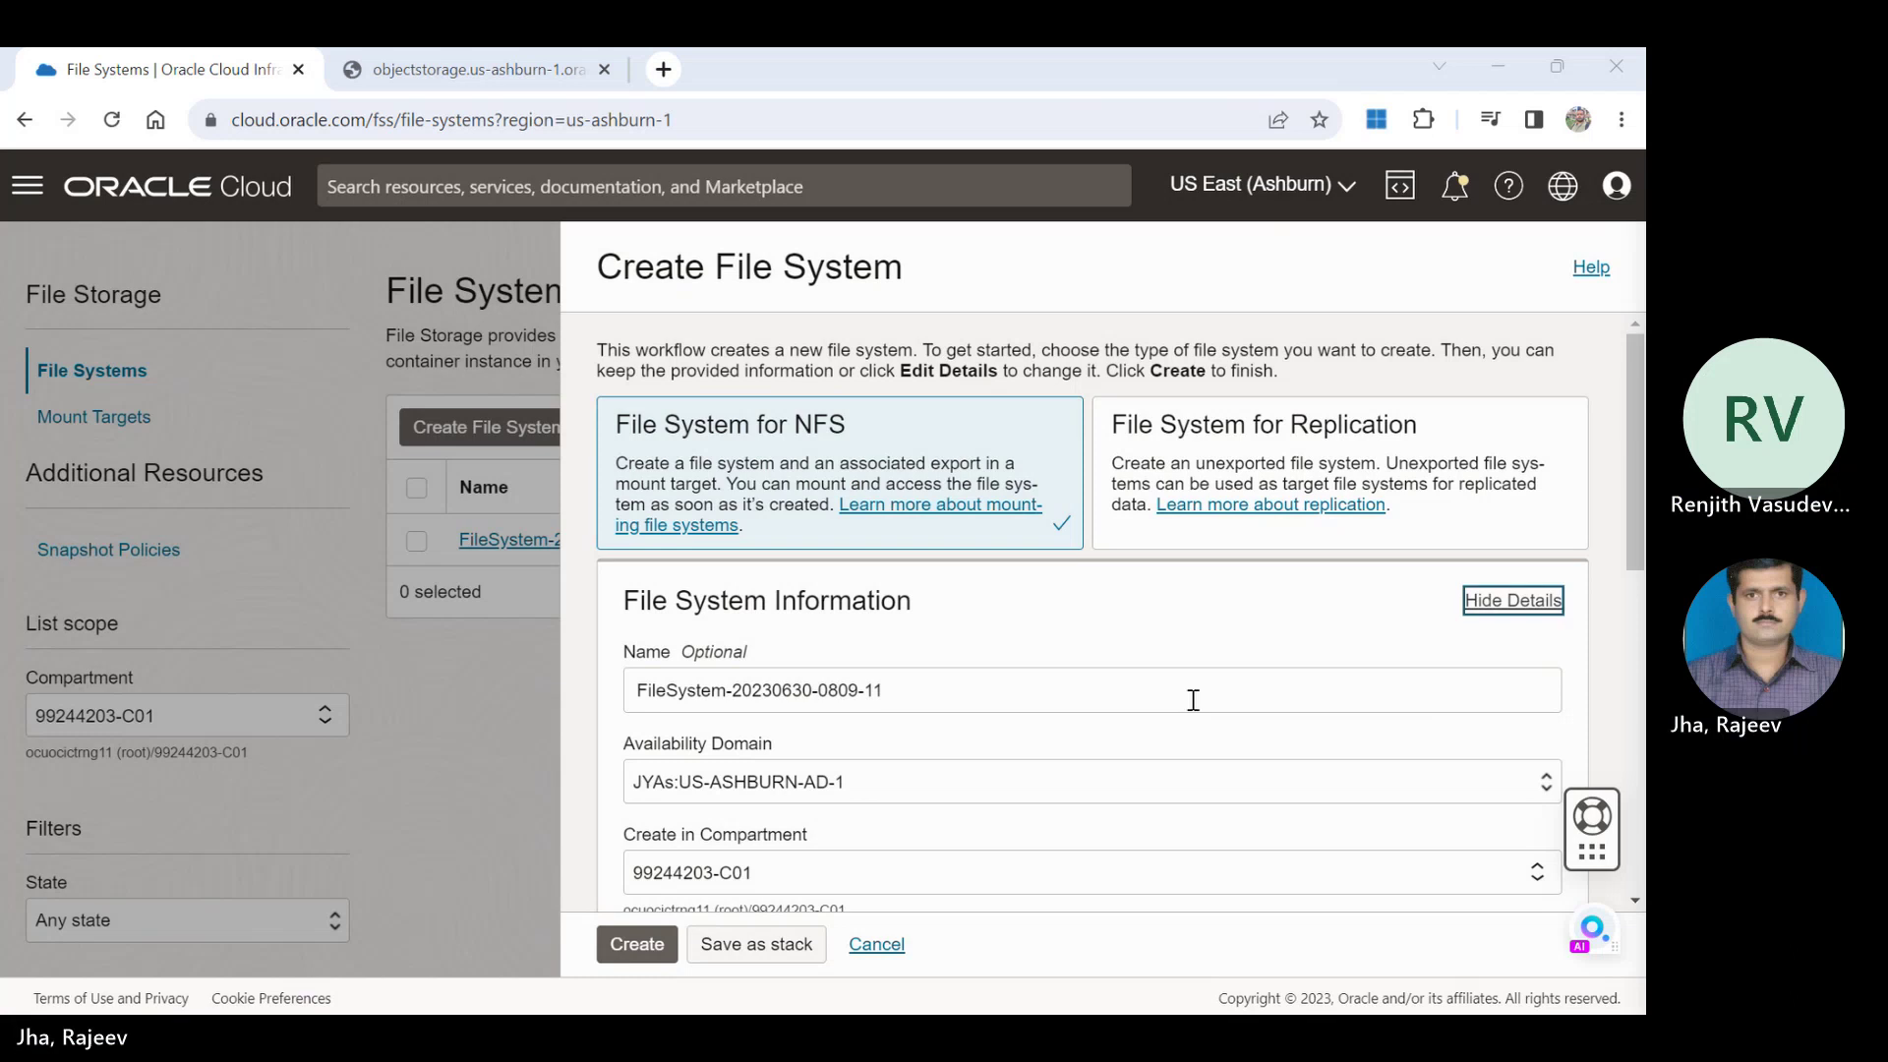
drag(1111, 693, 496, 639)
text(F)
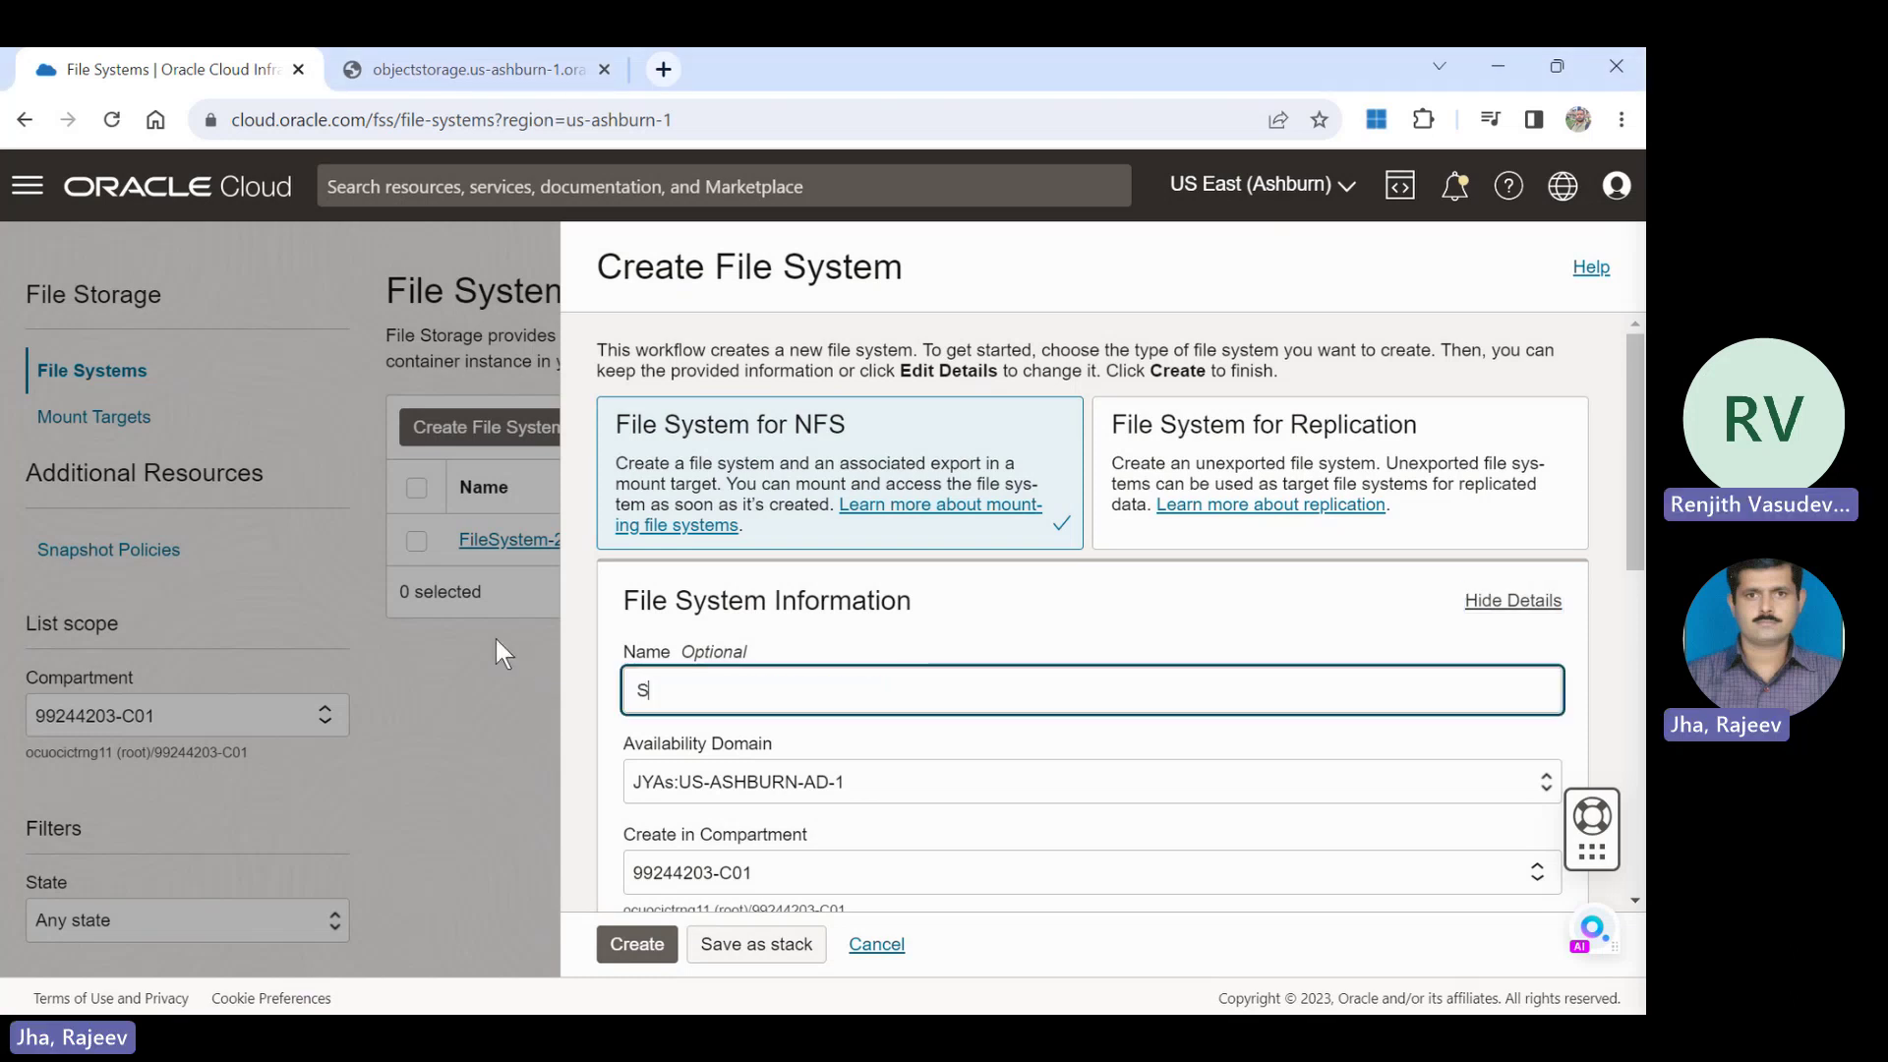
key(BackSpace)
text(FSS-Storage)
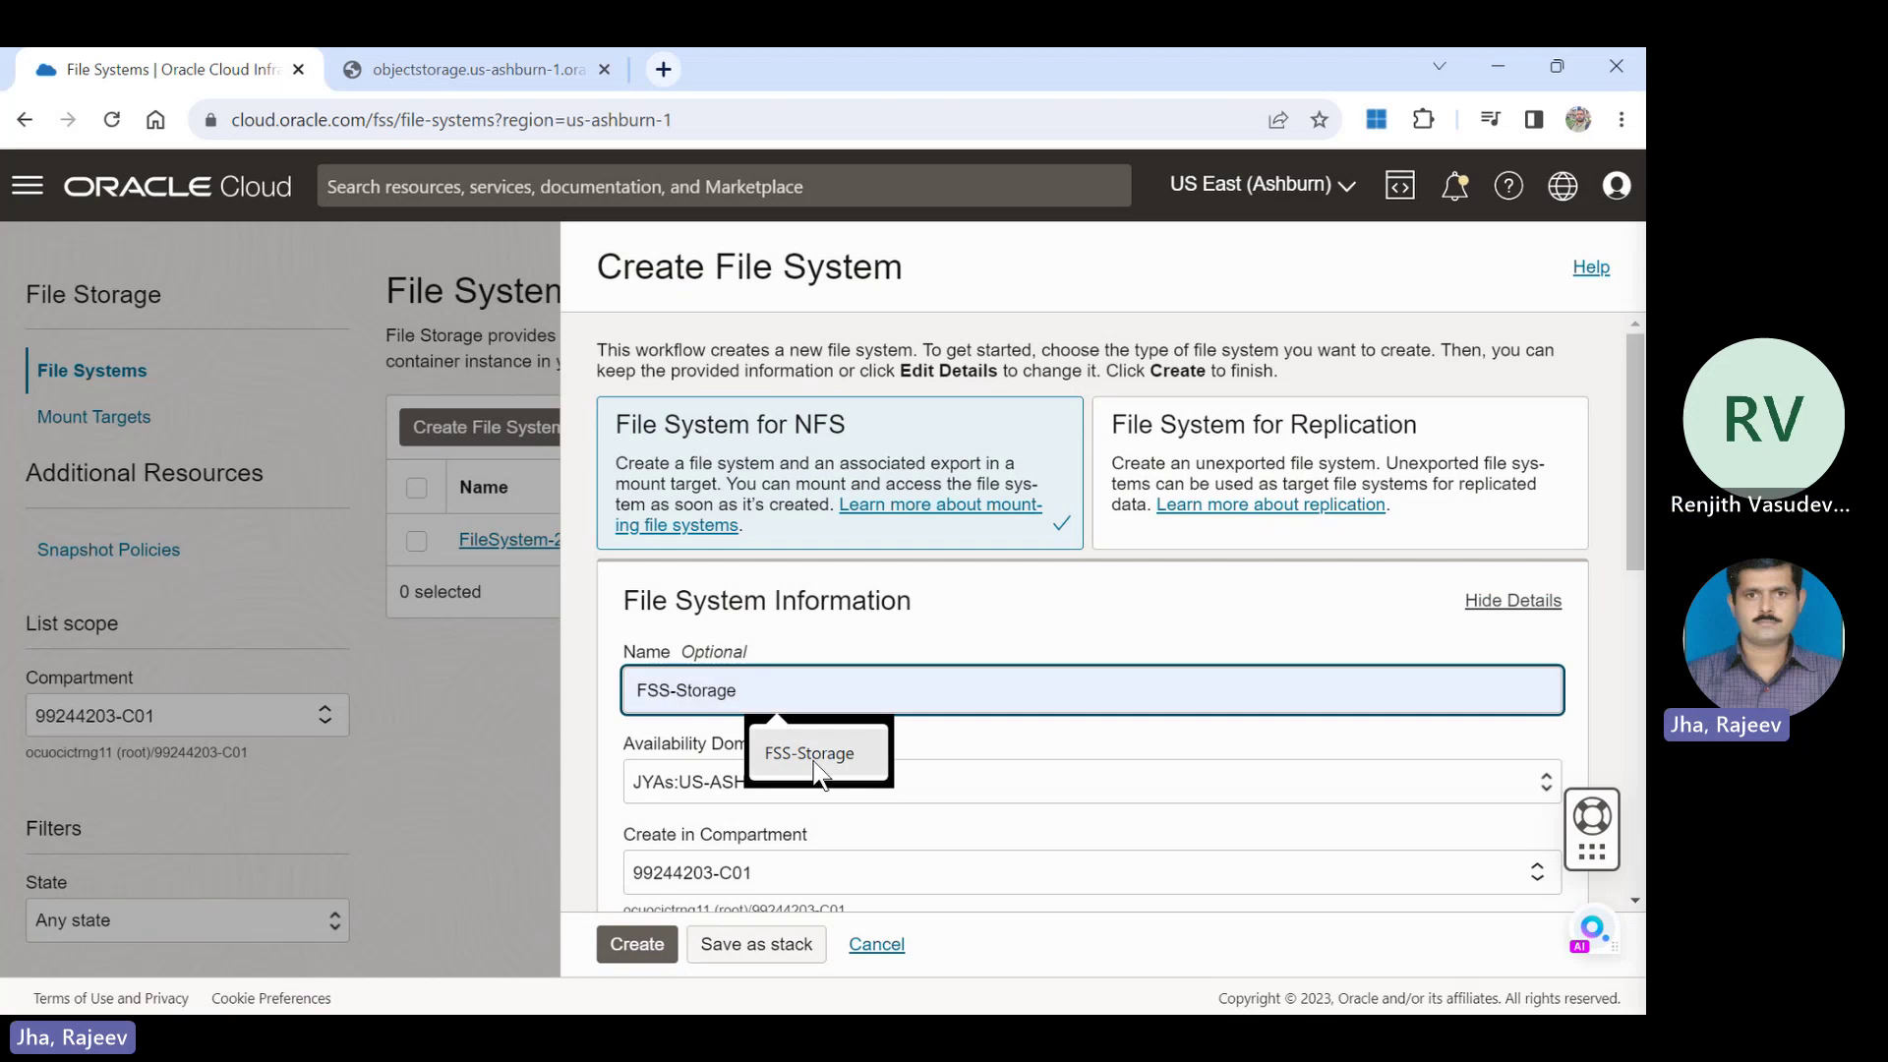
click(816, 765)
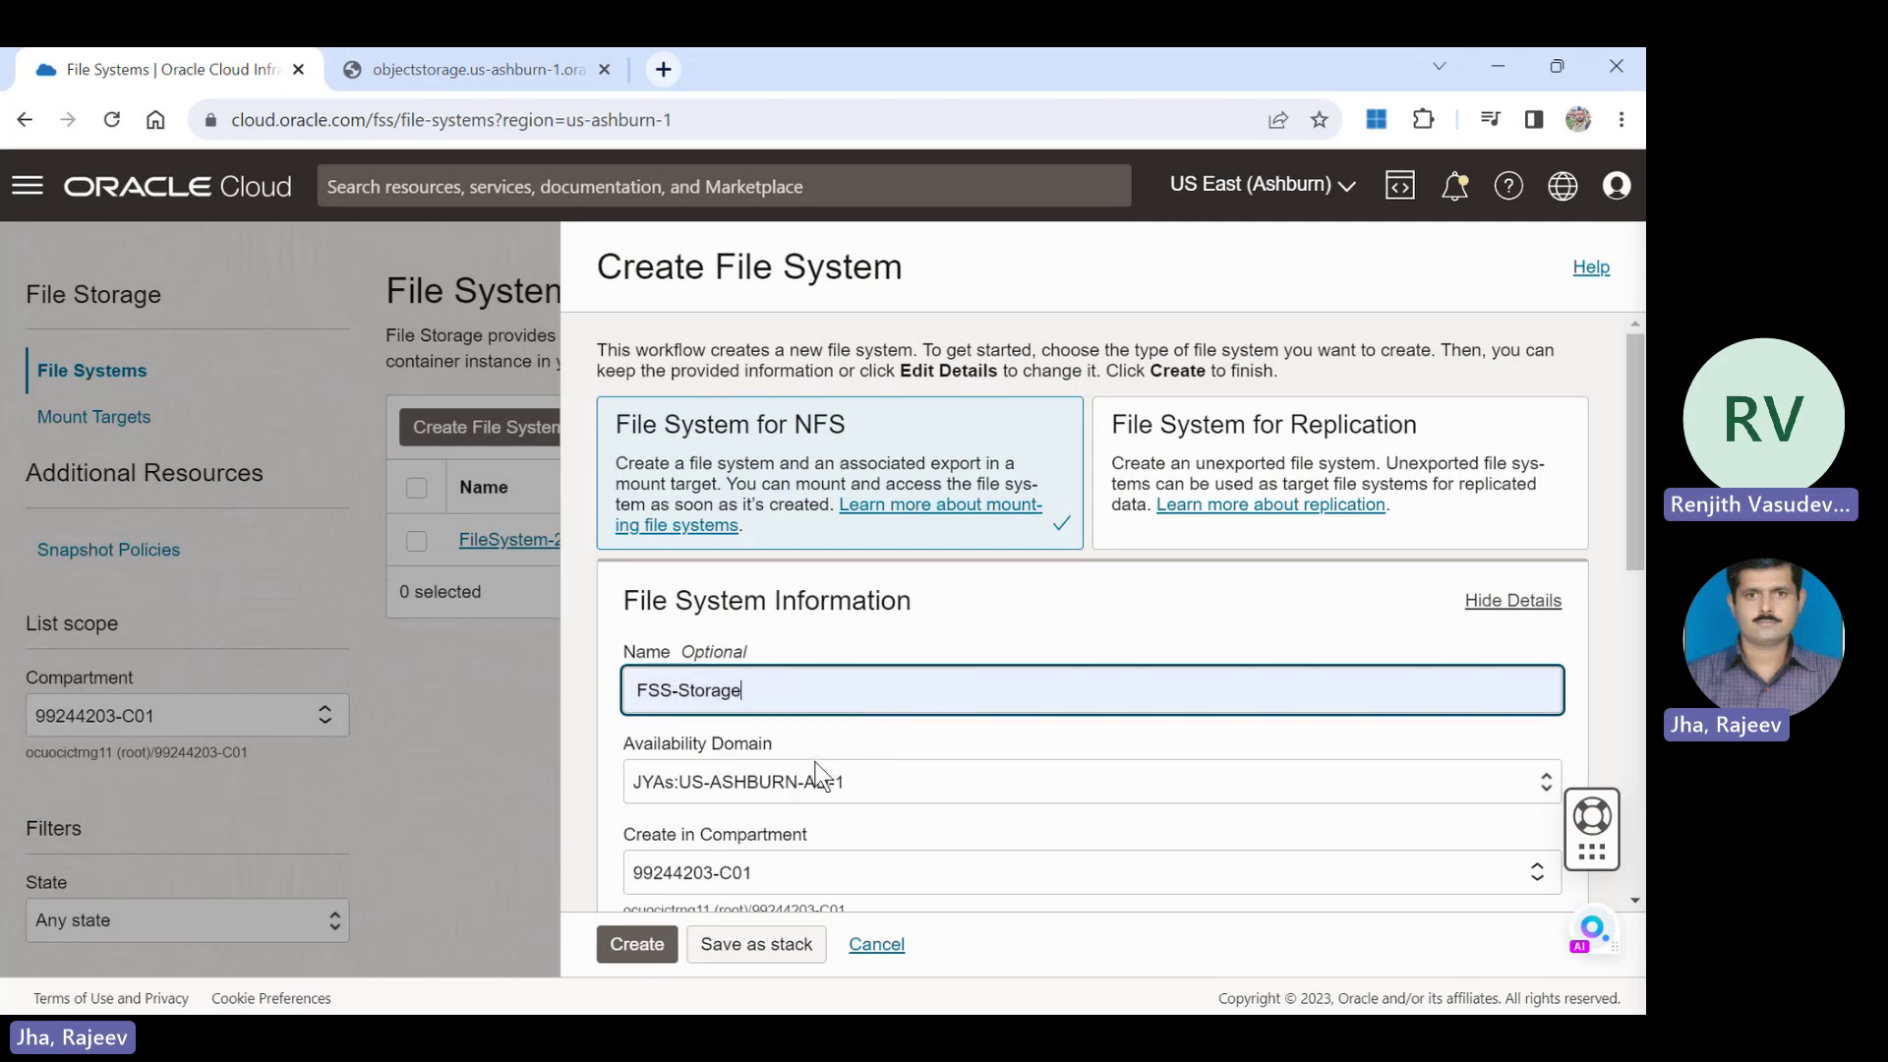
scroll(1638, 492, down, 1)
scroll(1640, 492, down, 3)
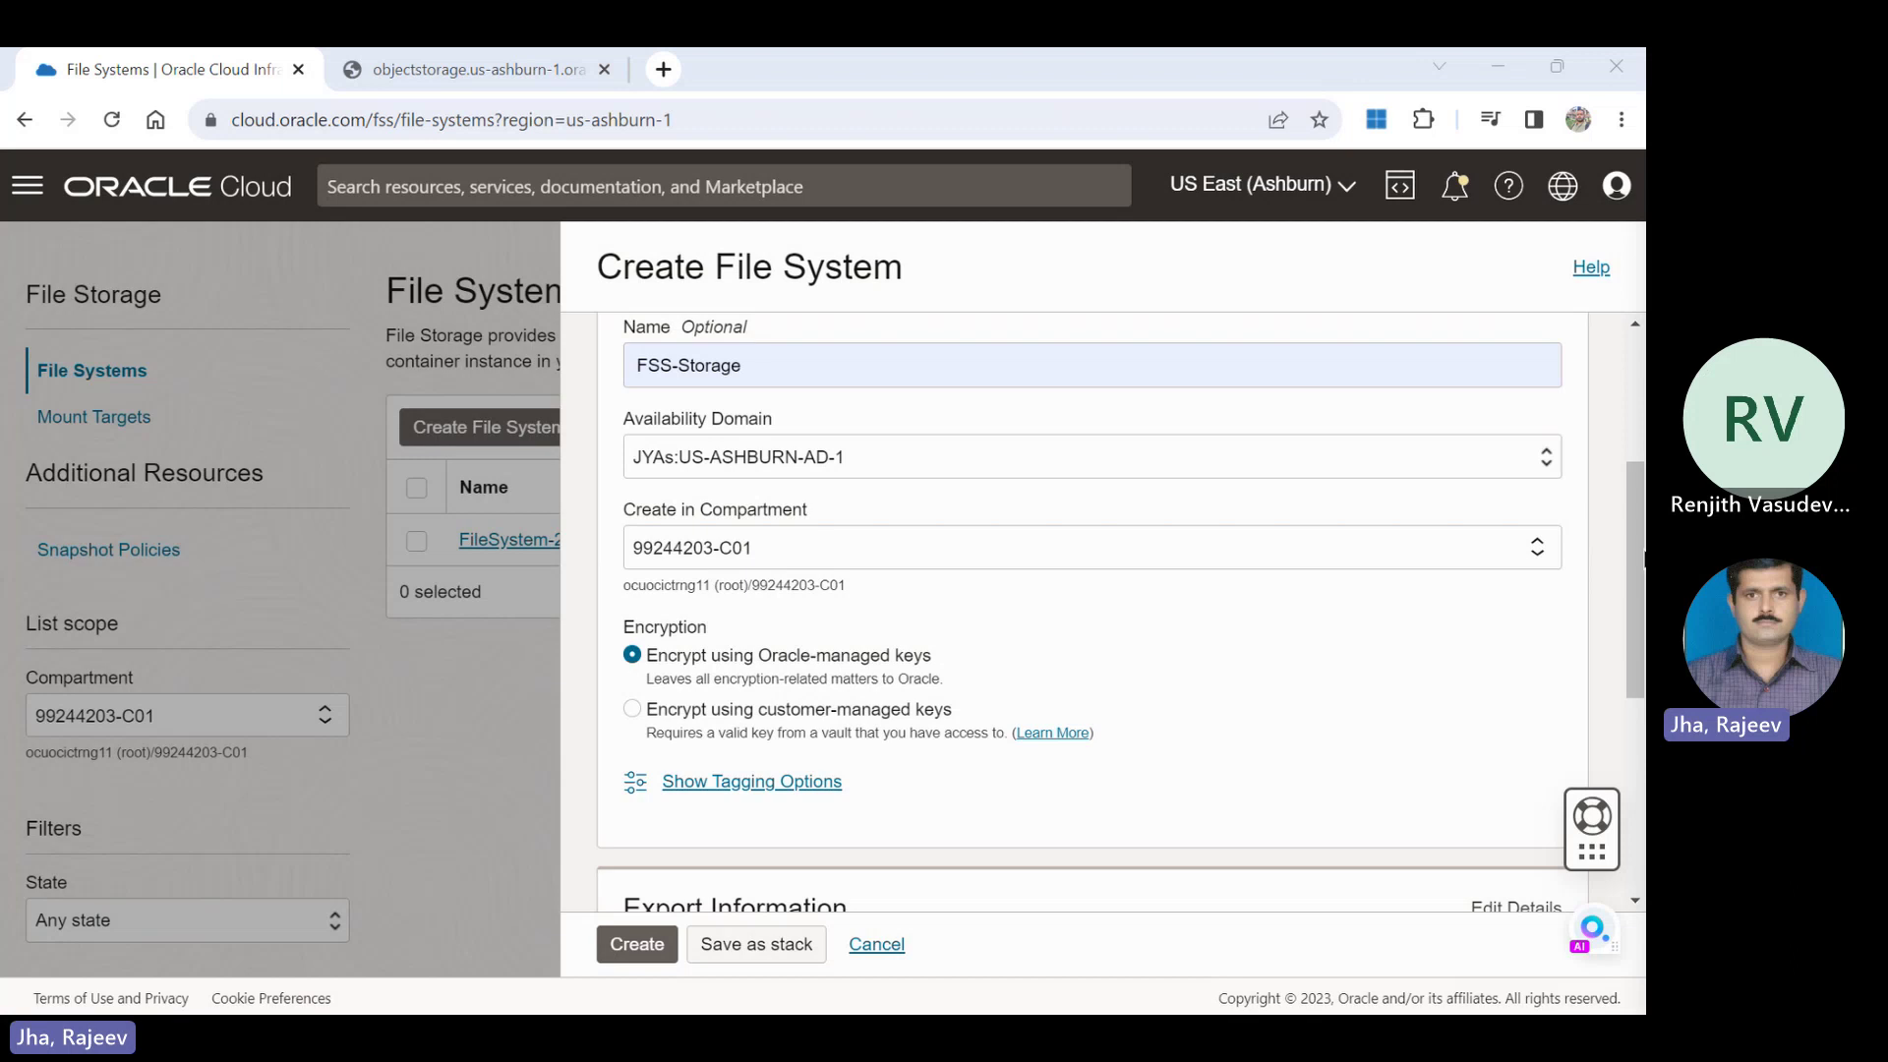
Verify the /FSS-Storage export path and create the FSS-Storage file system.
click(1247, 365)
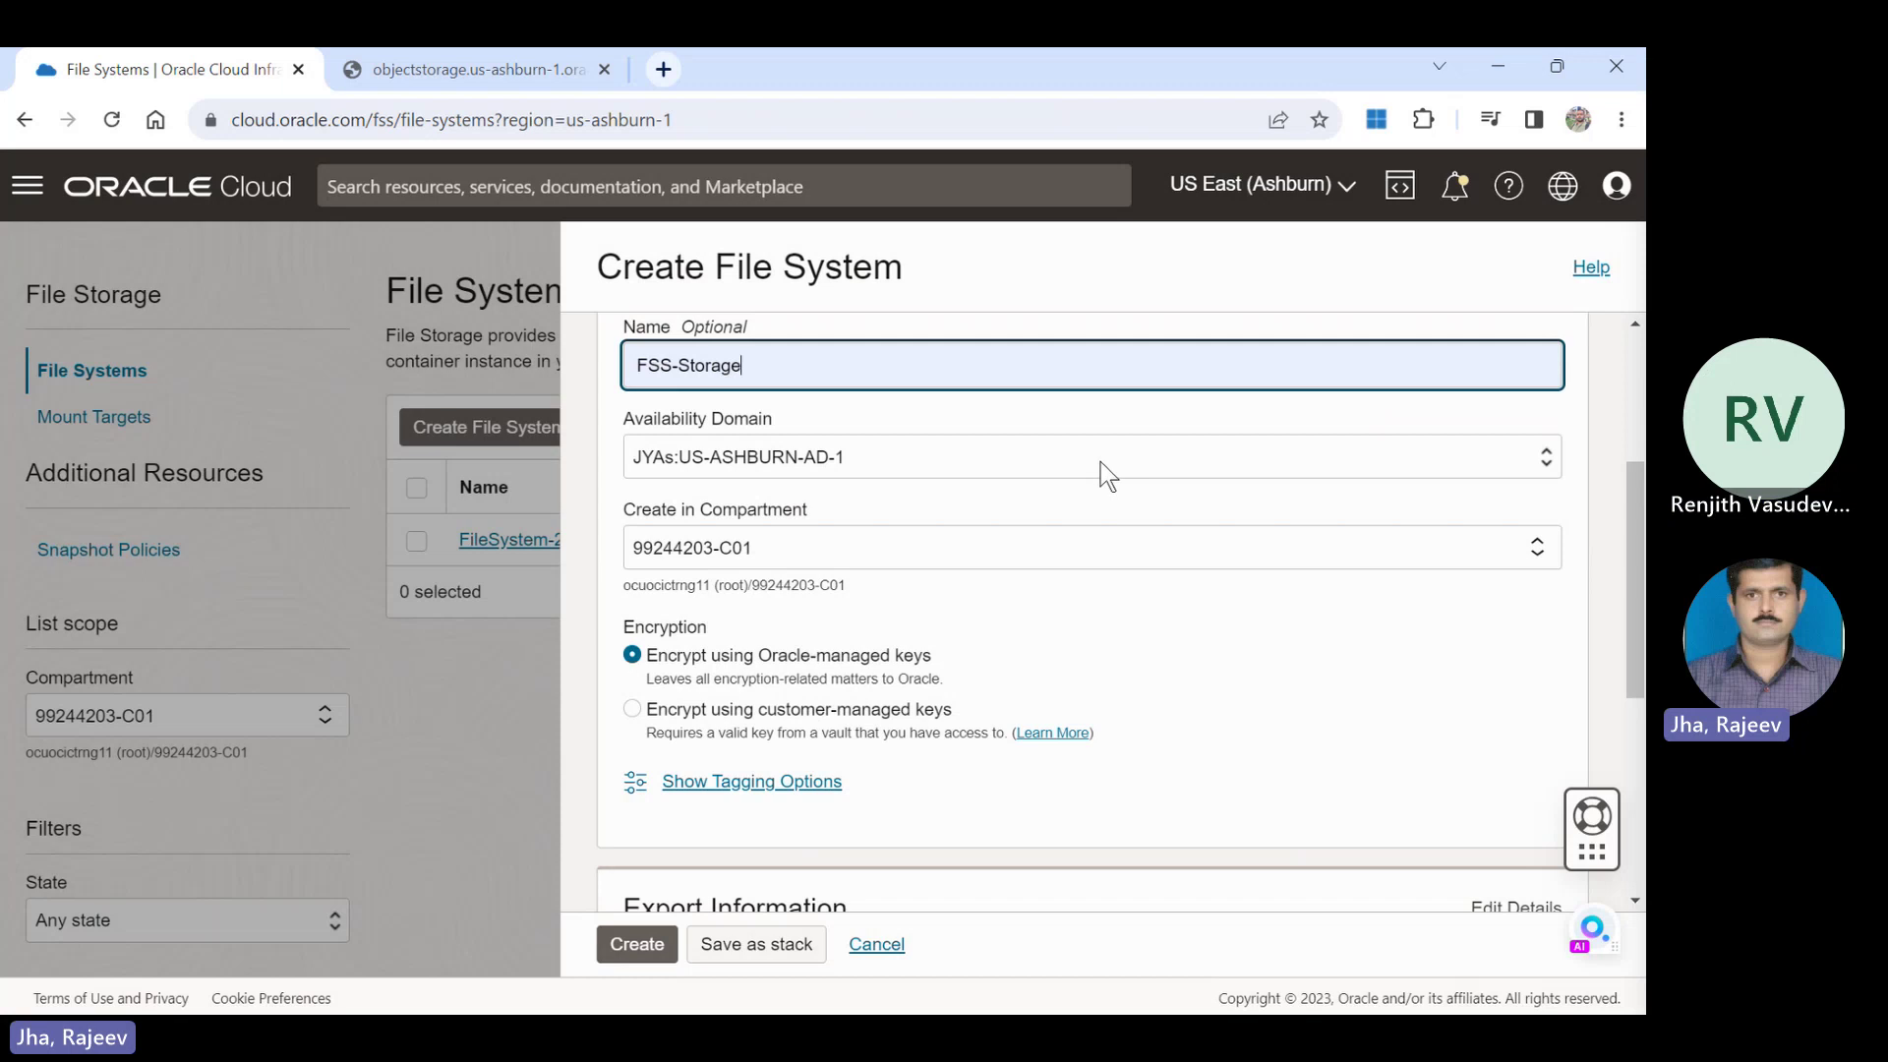
key(Tab)
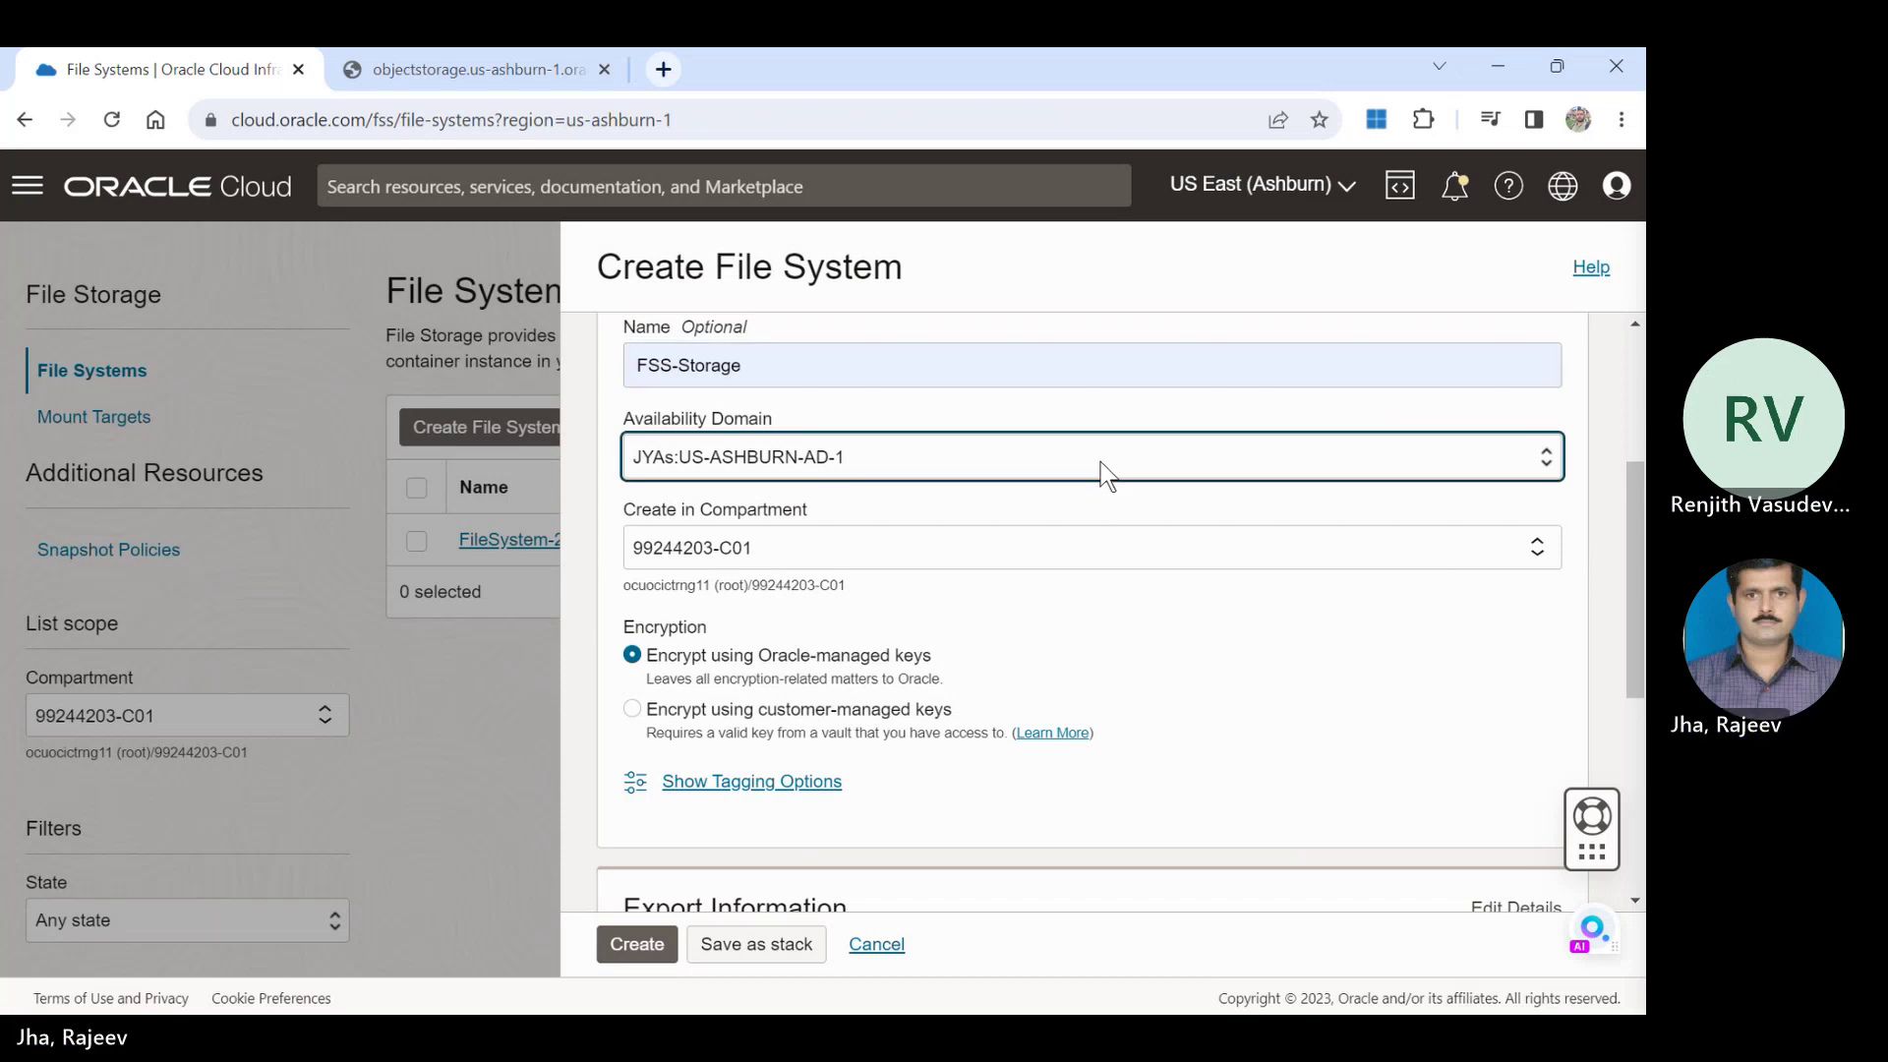
scroll(738, 570, down, 5)
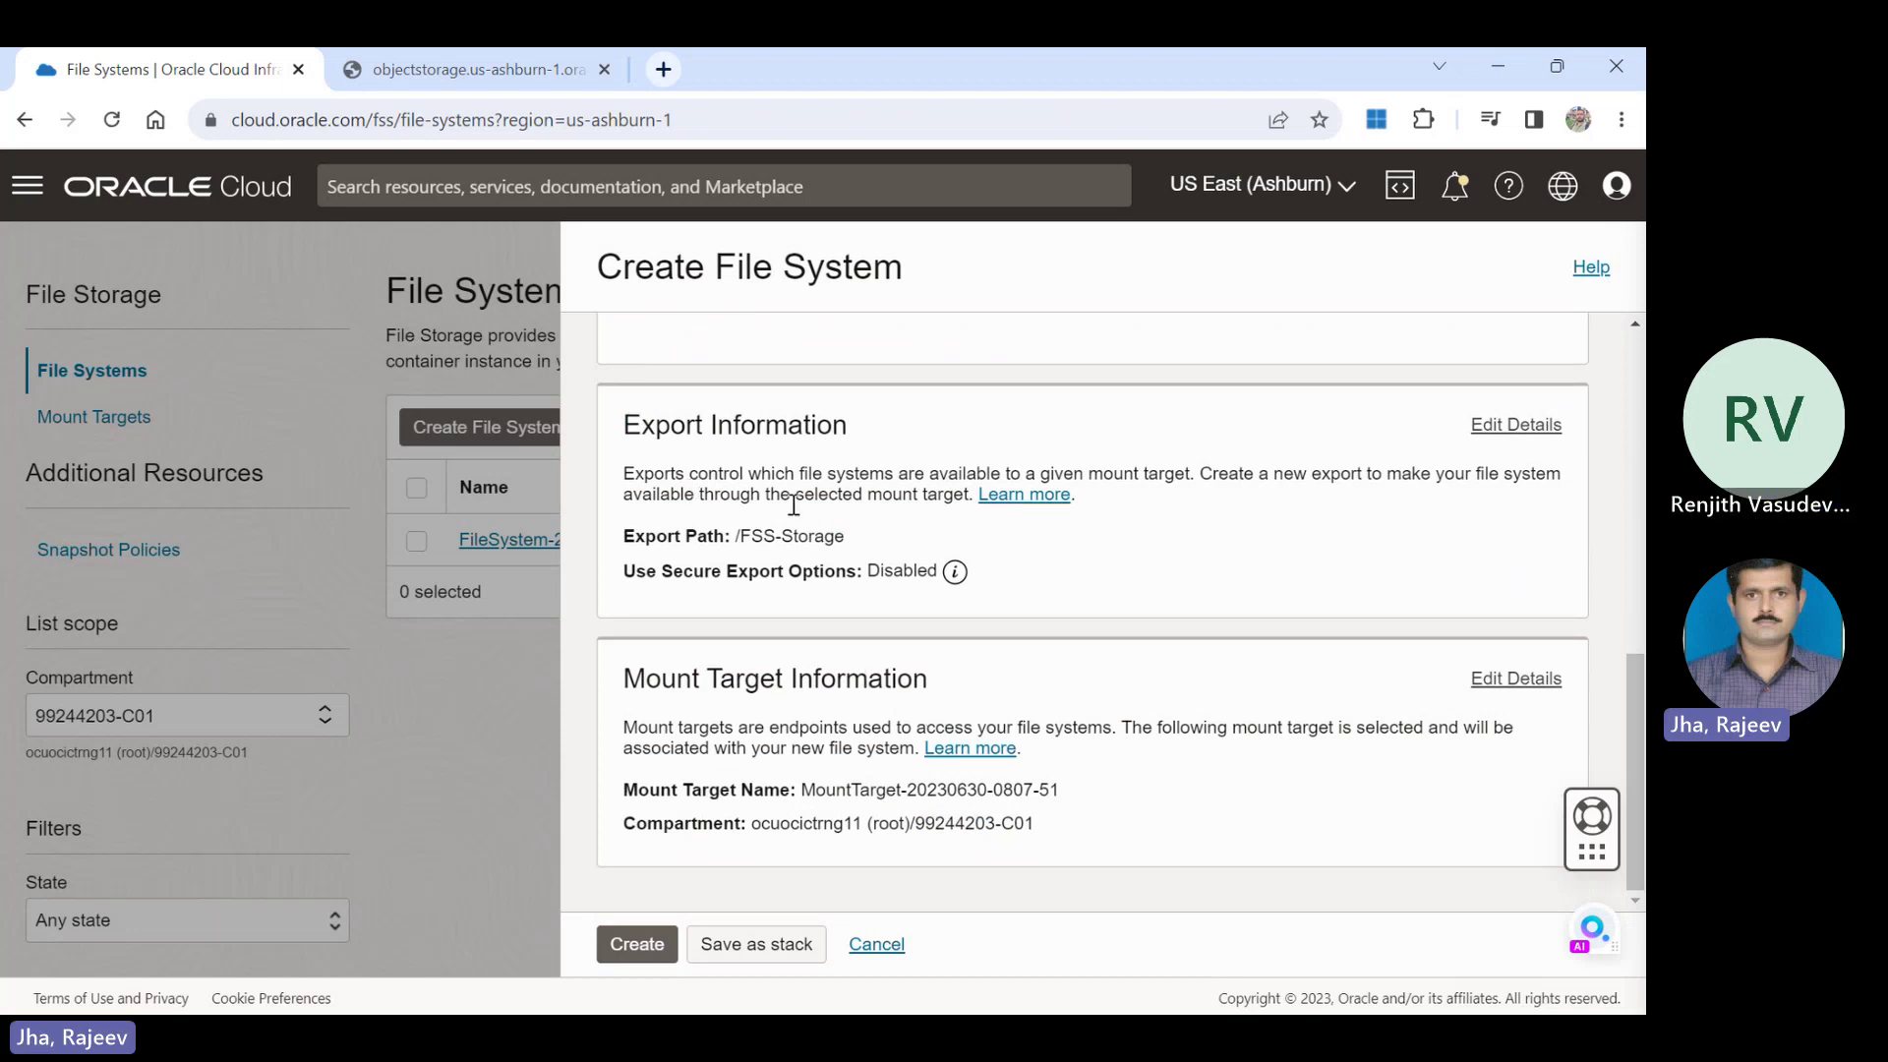
drag(855, 542, 733, 544)
click(633, 946)
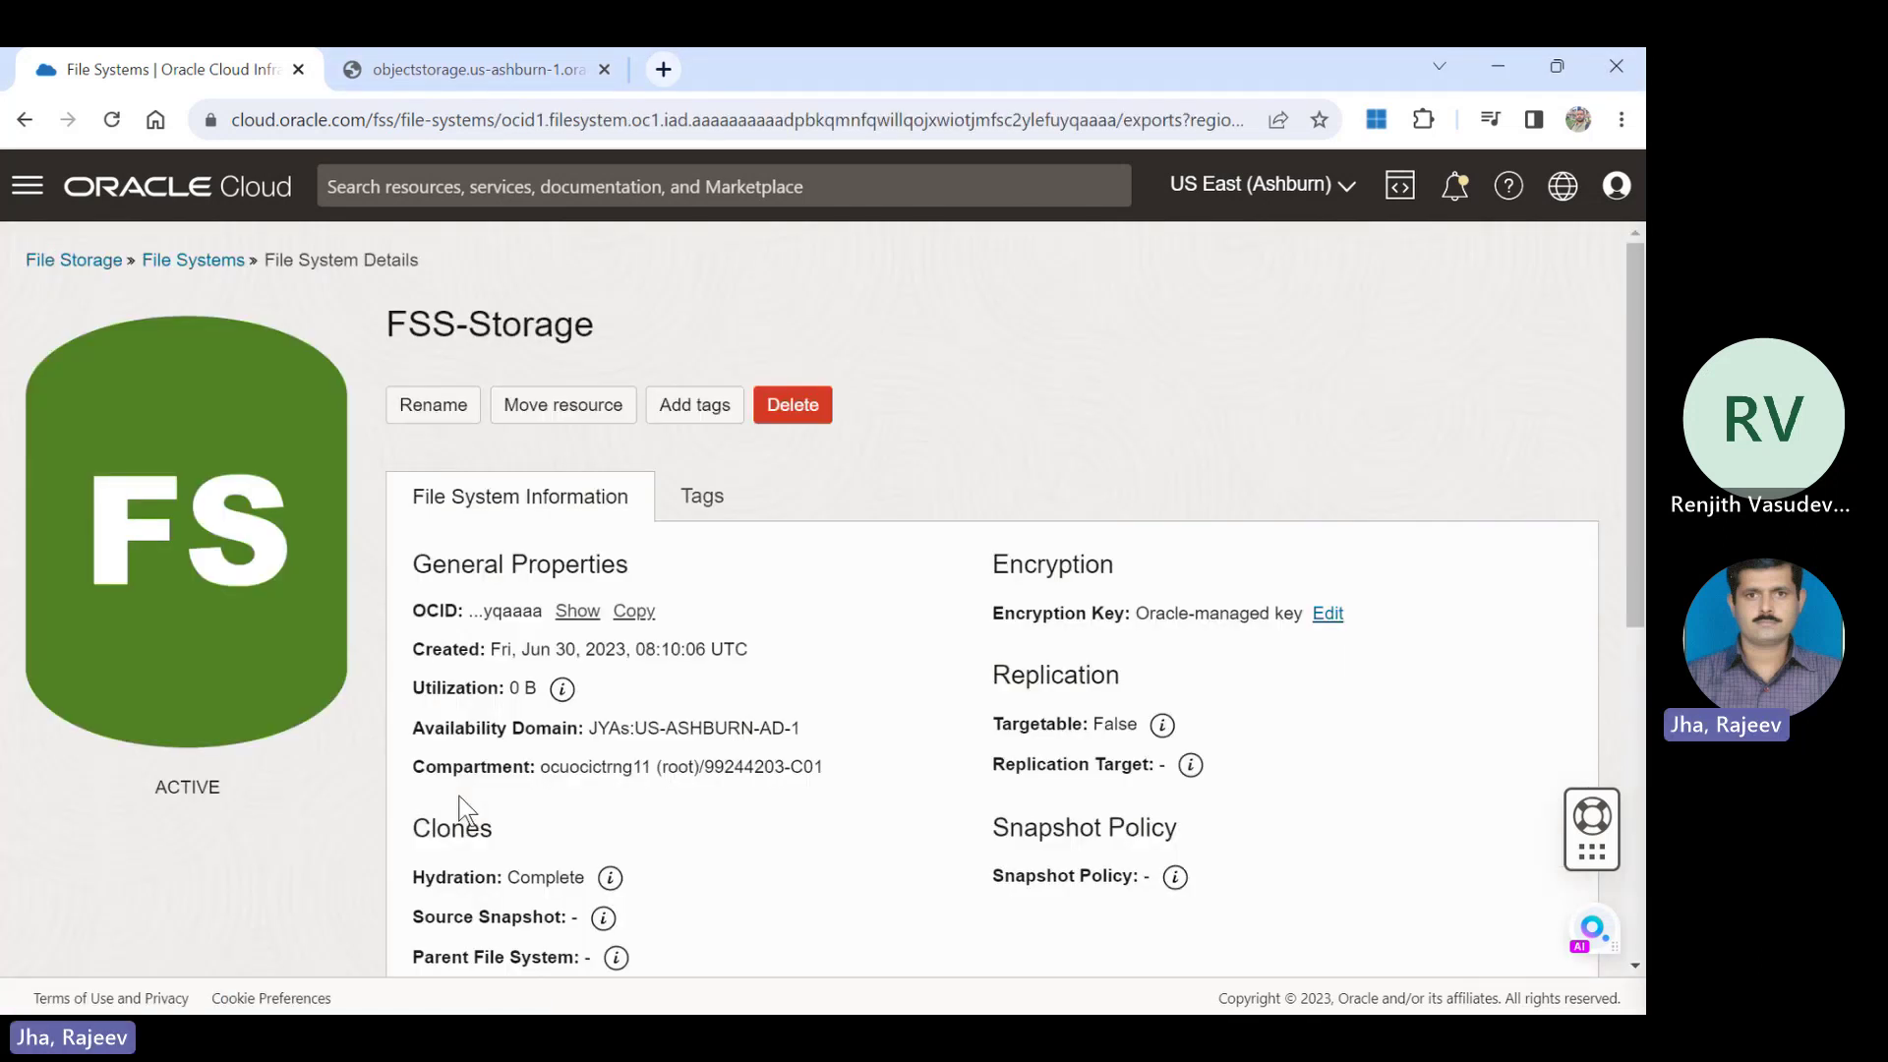
Start another file system from the File Systems list and name it FSS-Mount.
click(208, 263)
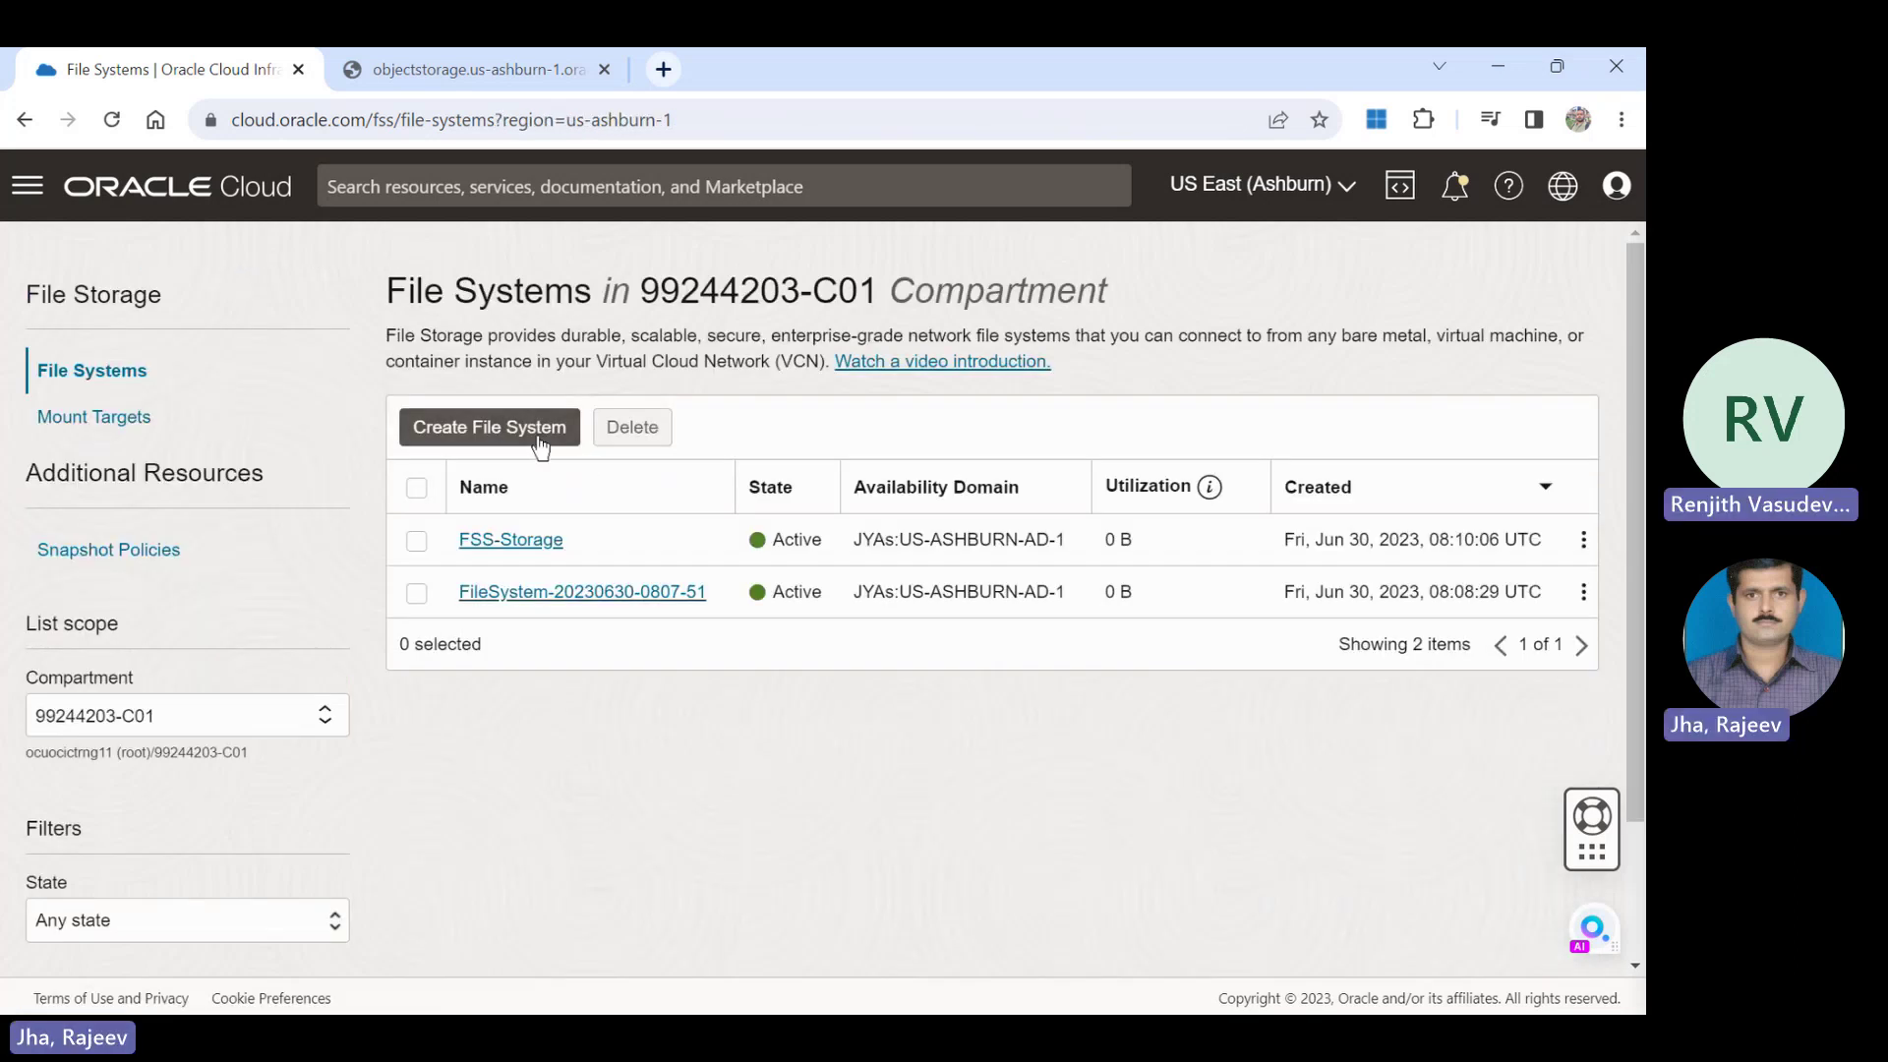
click(511, 429)
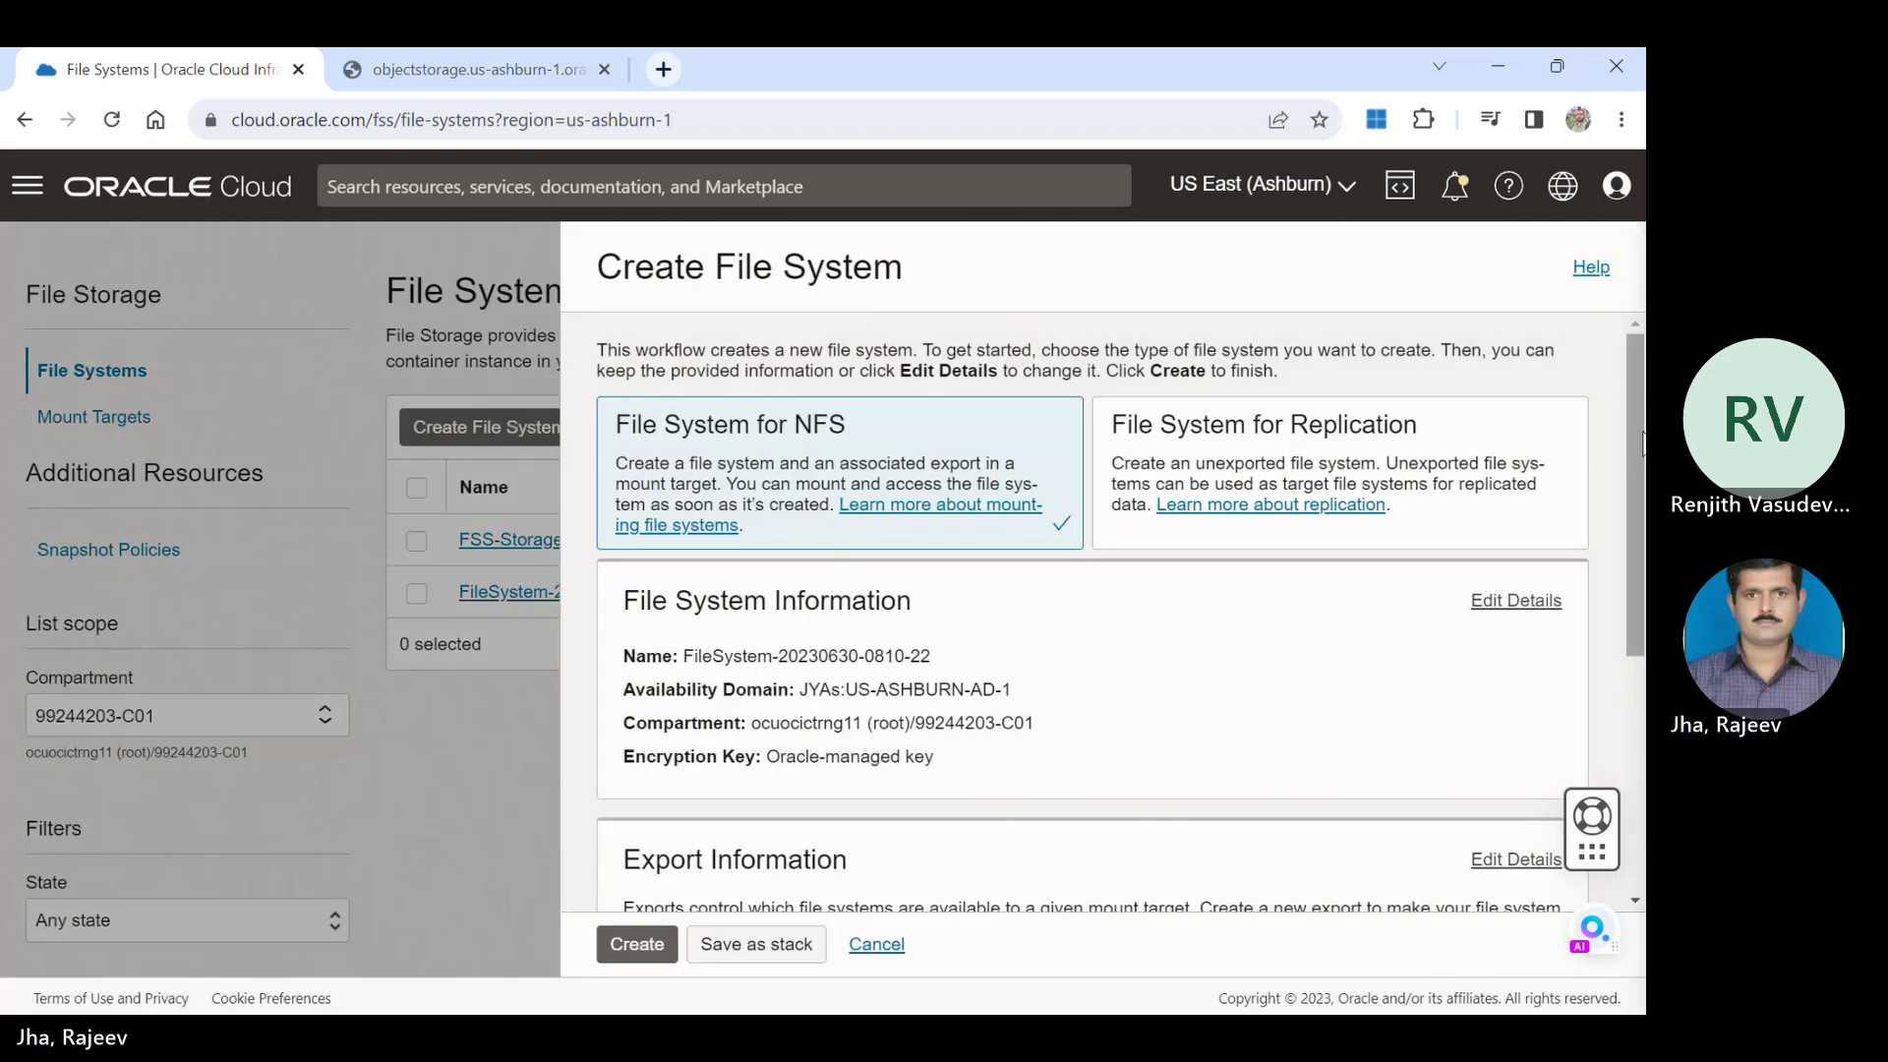
drag(1641, 448, 1640, 549)
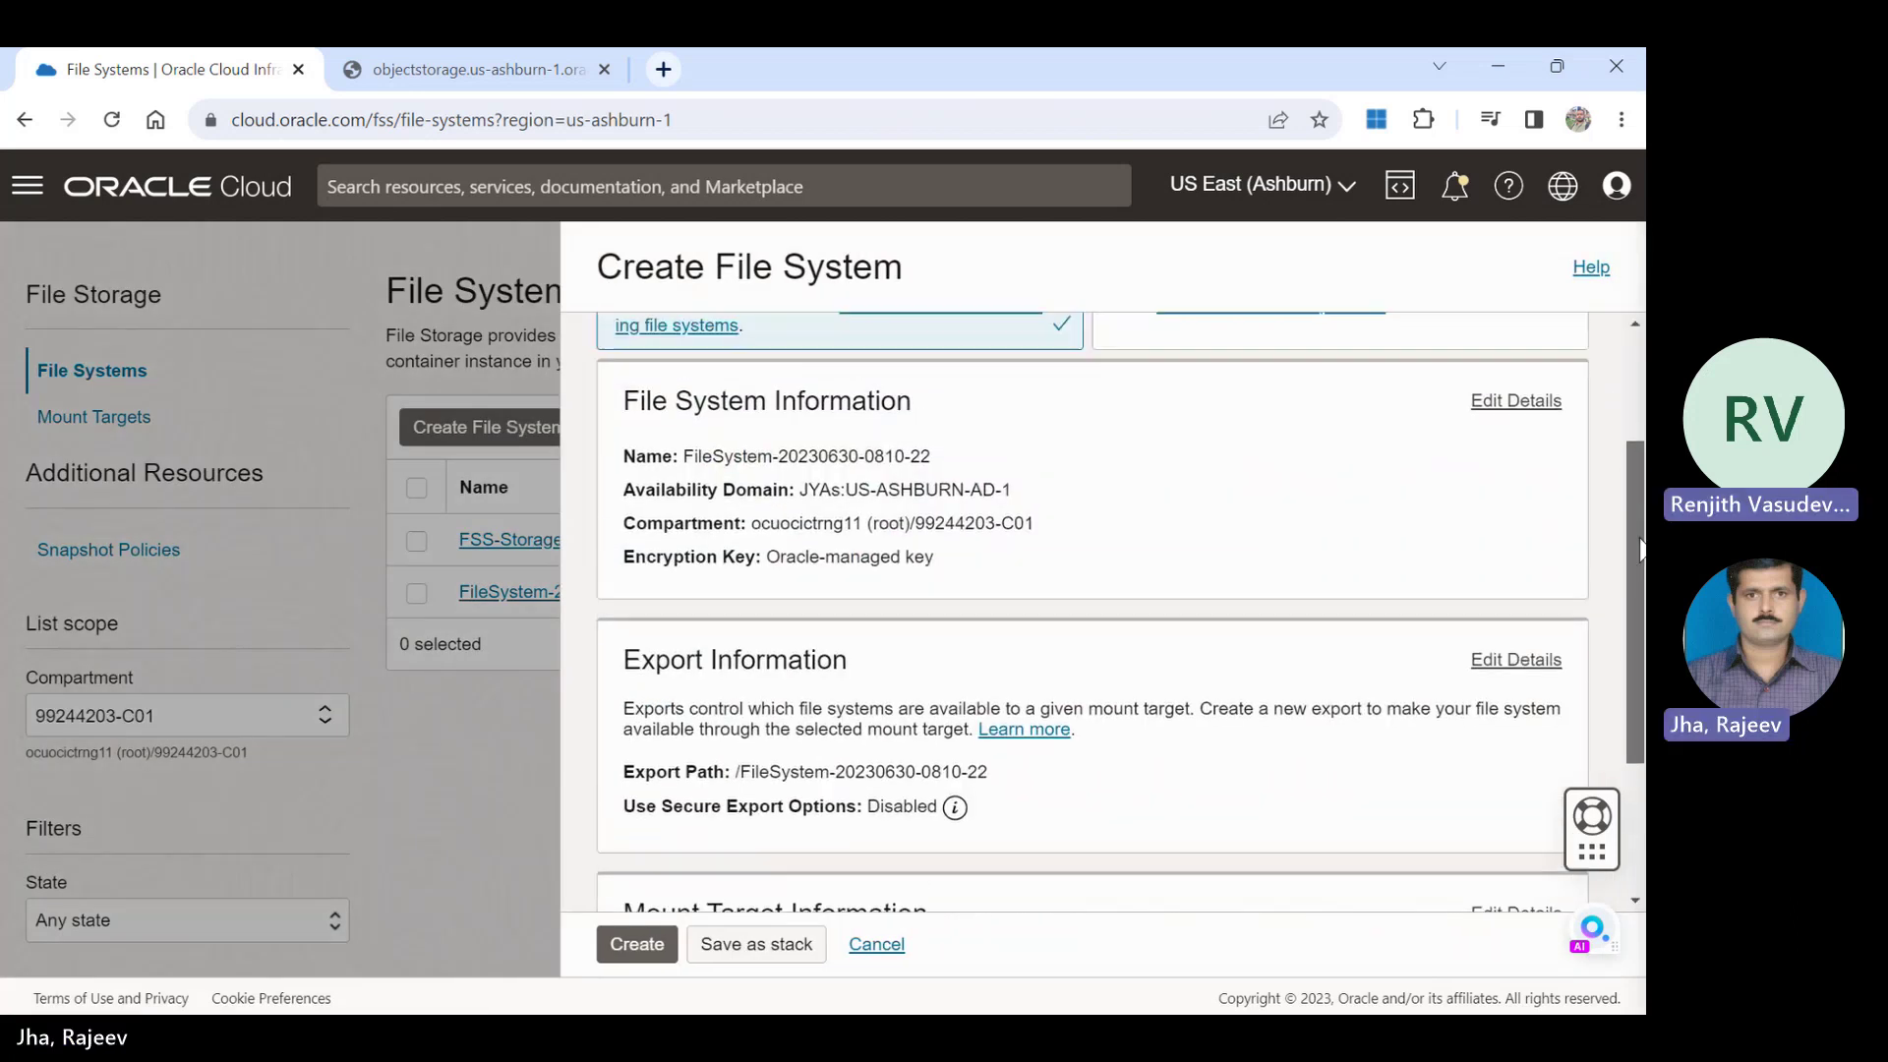
click(1515, 402)
drag(1082, 505, 535, 487)
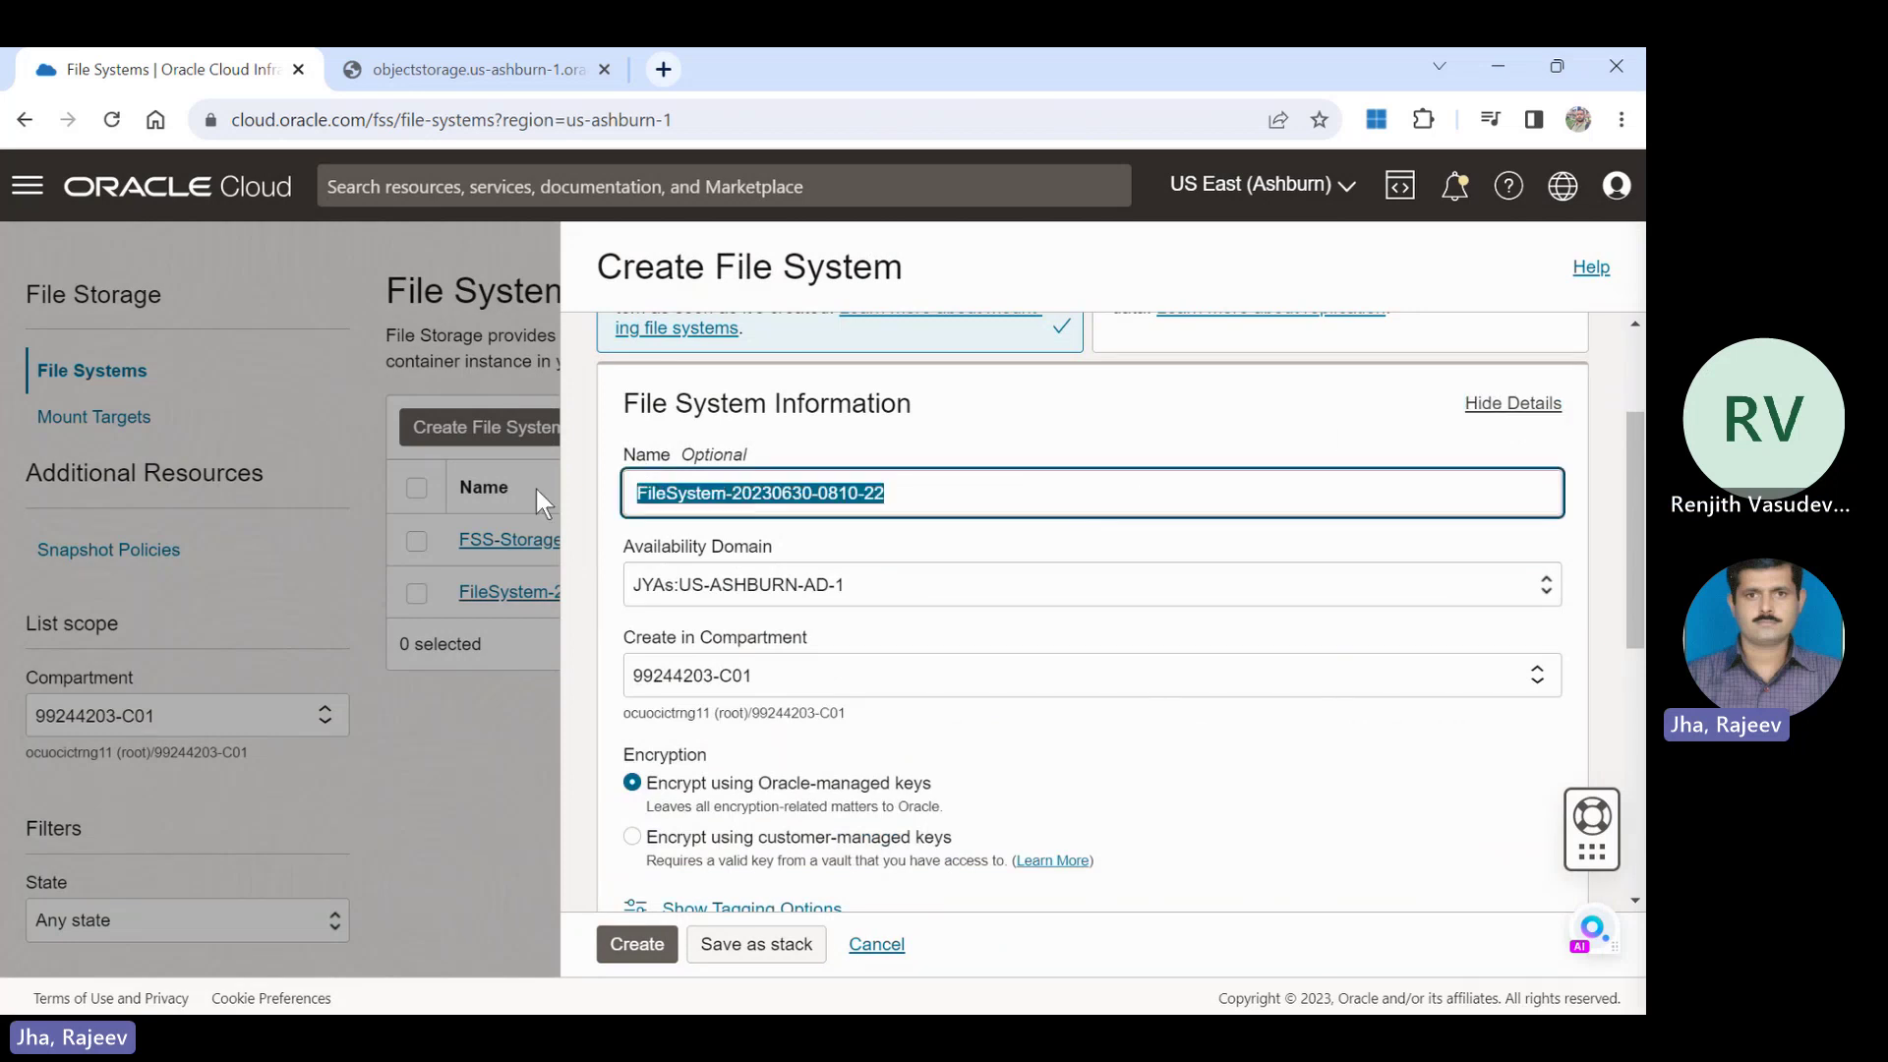
text(FSS)
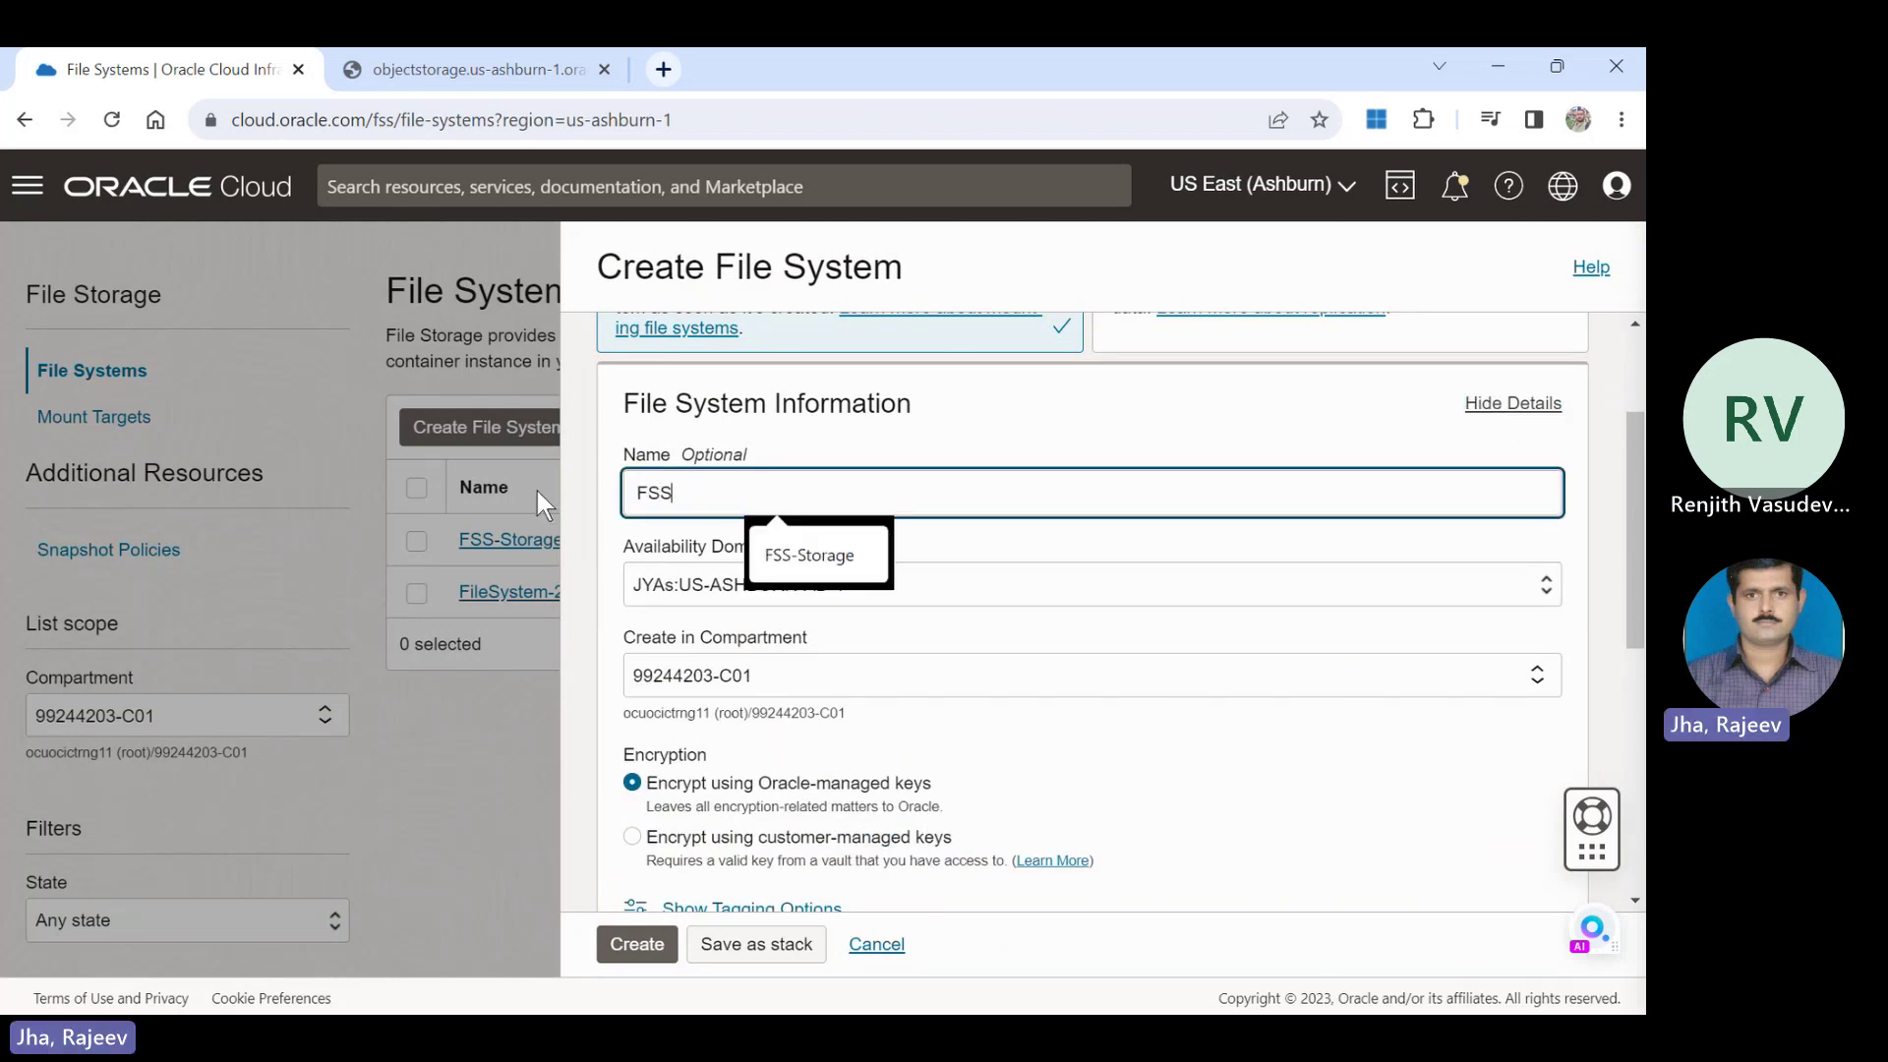
text(-Mo)
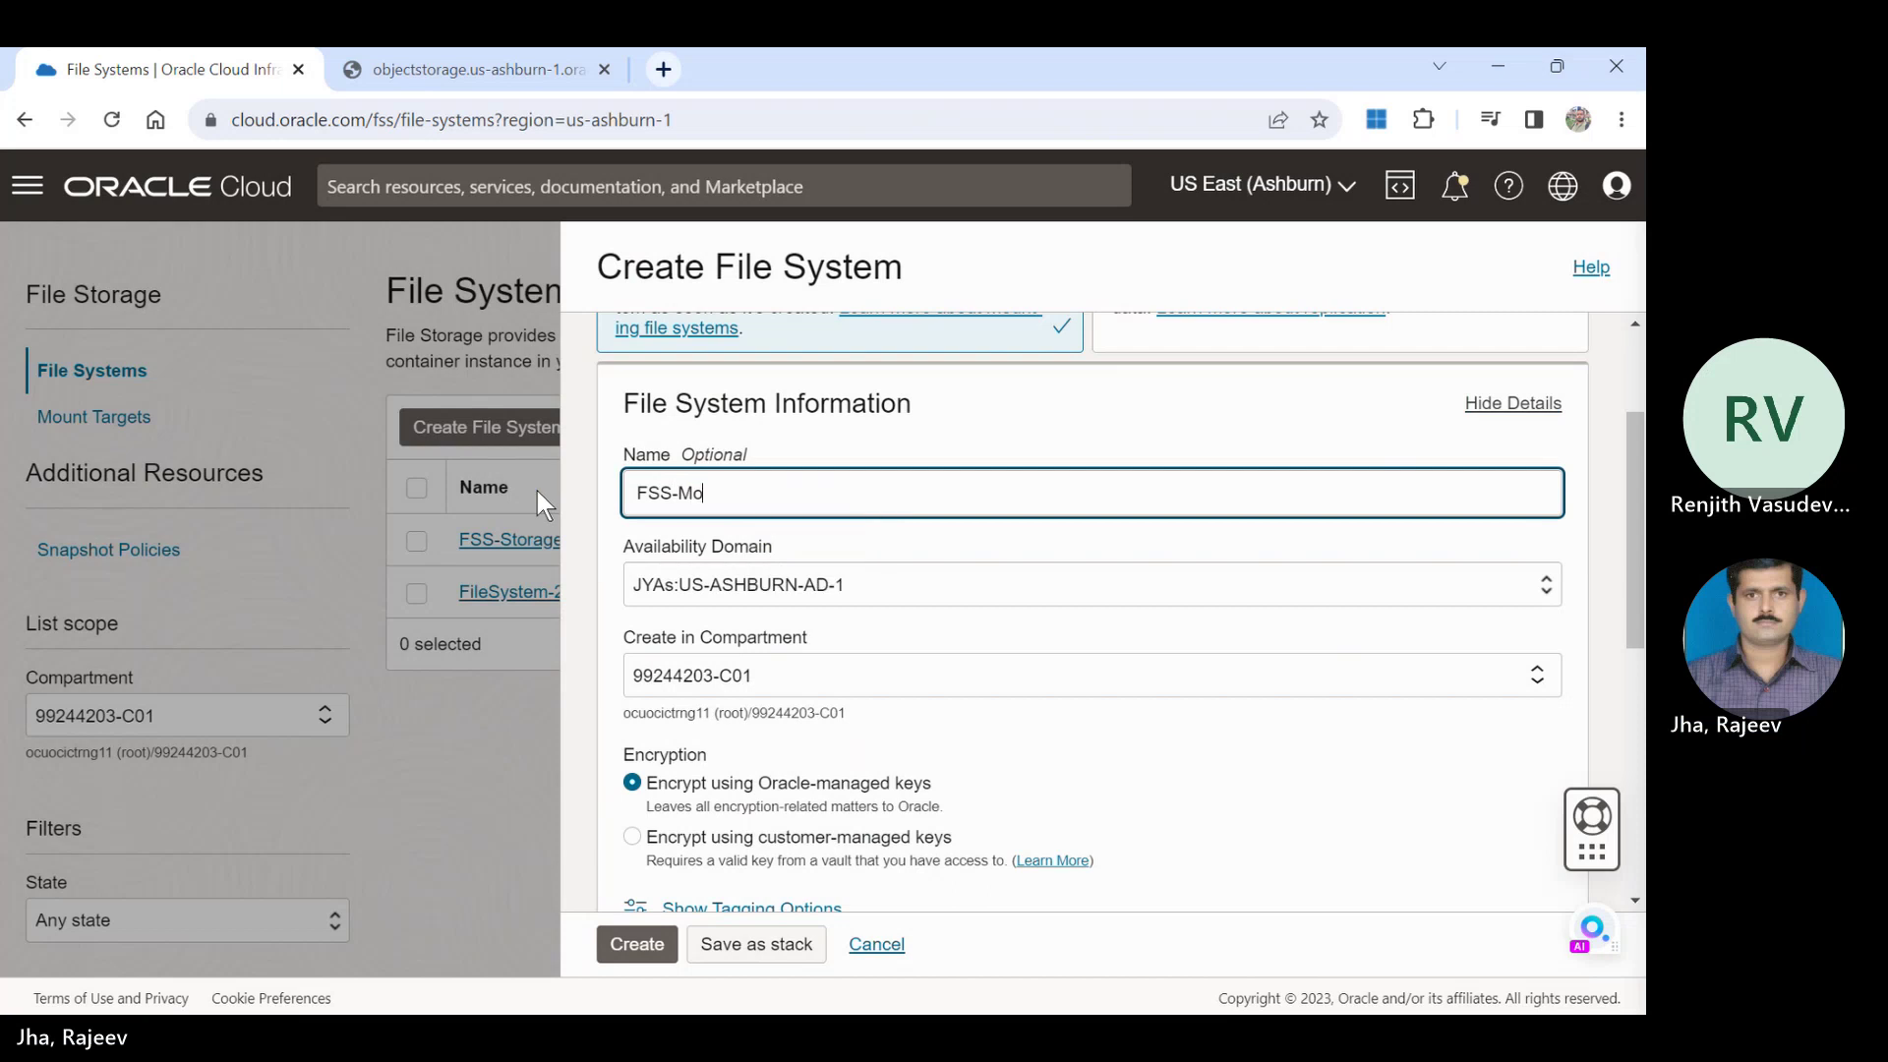
text(unt)
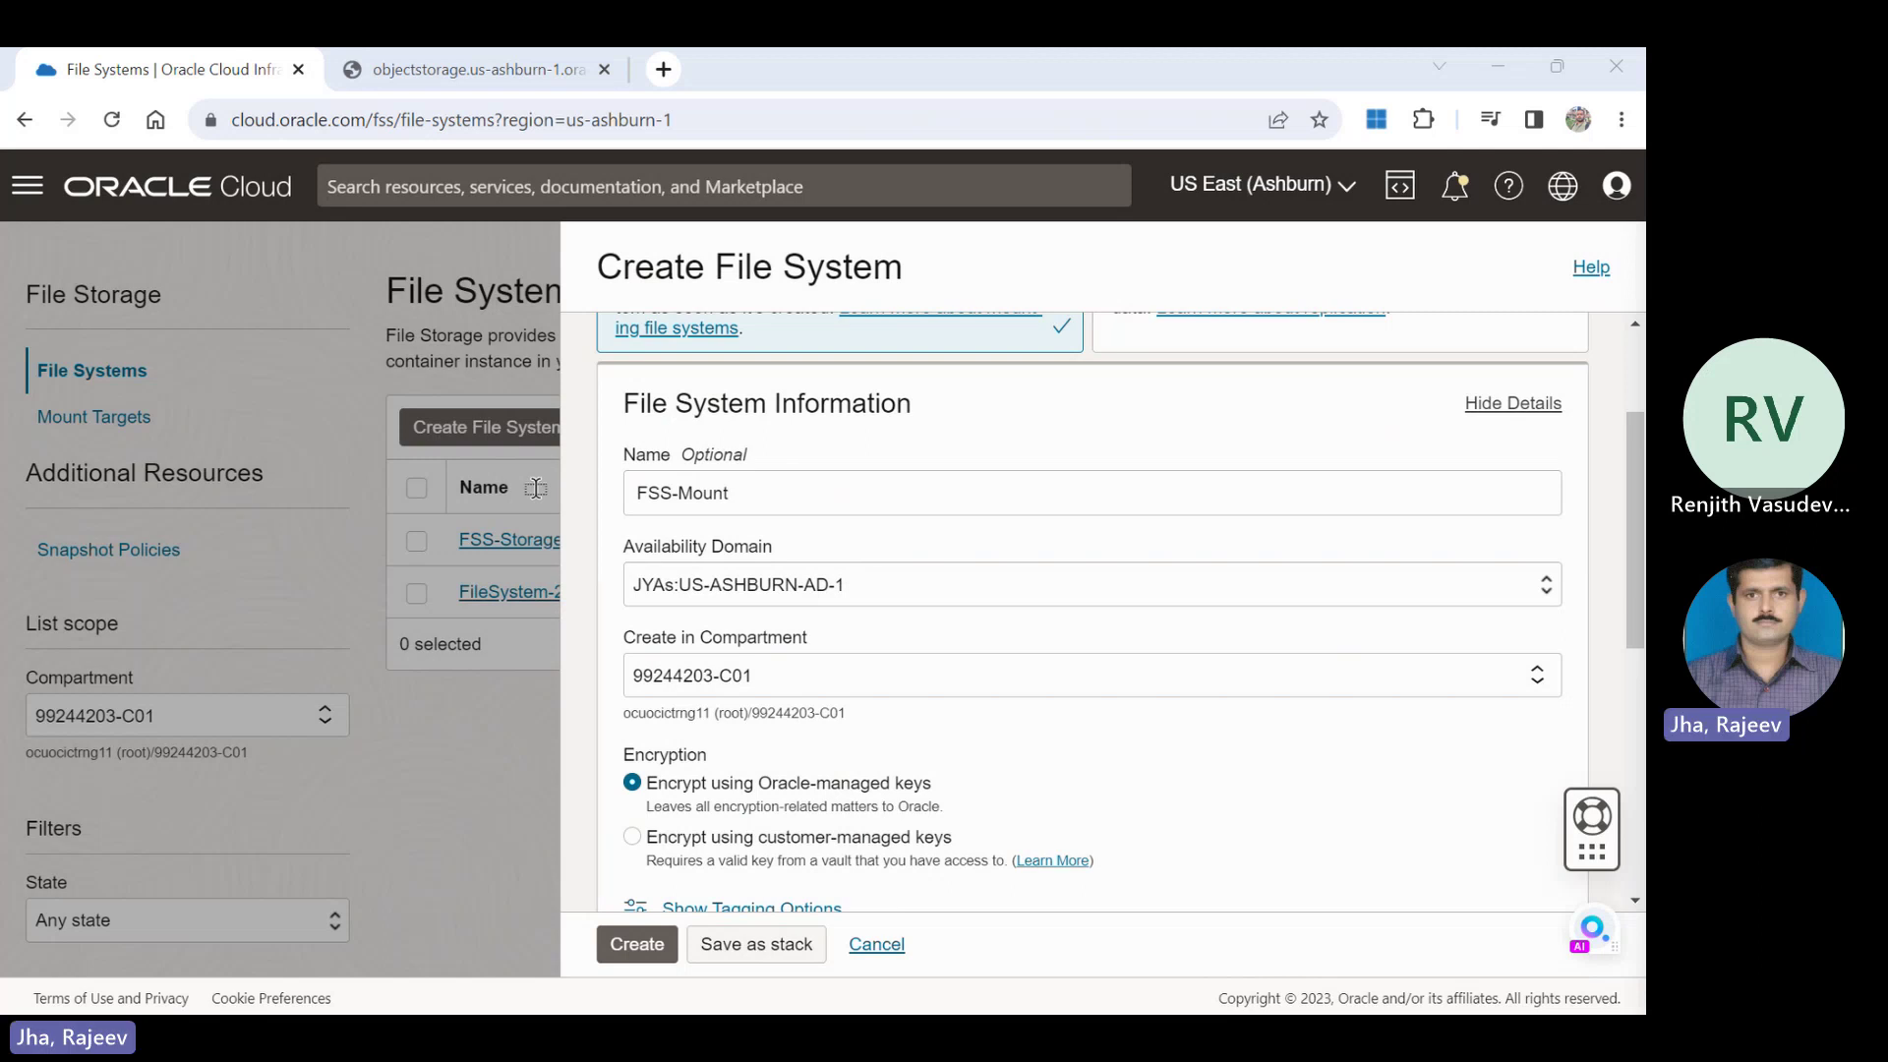
Confirm the /FSS-Mount export path on the existing mount target and create the file system.
click(536, 489)
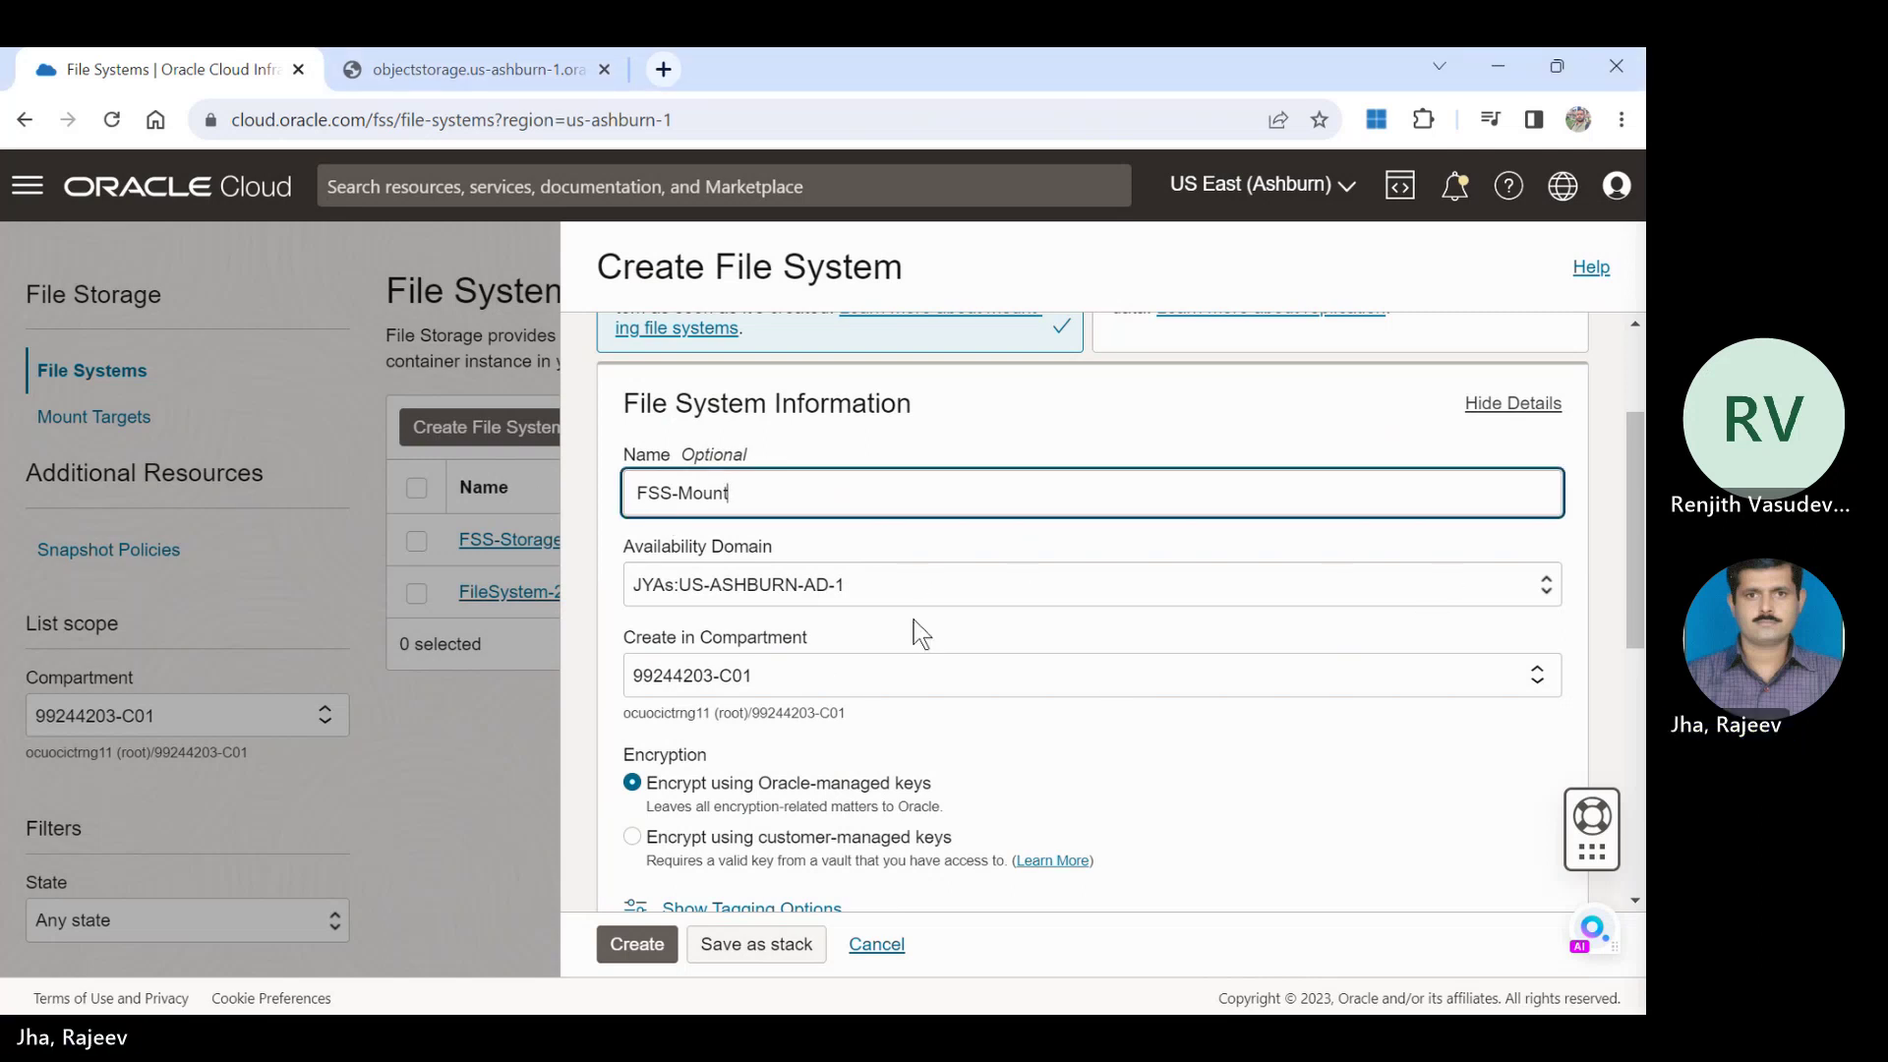
drag(1638, 480, 1645, 687)
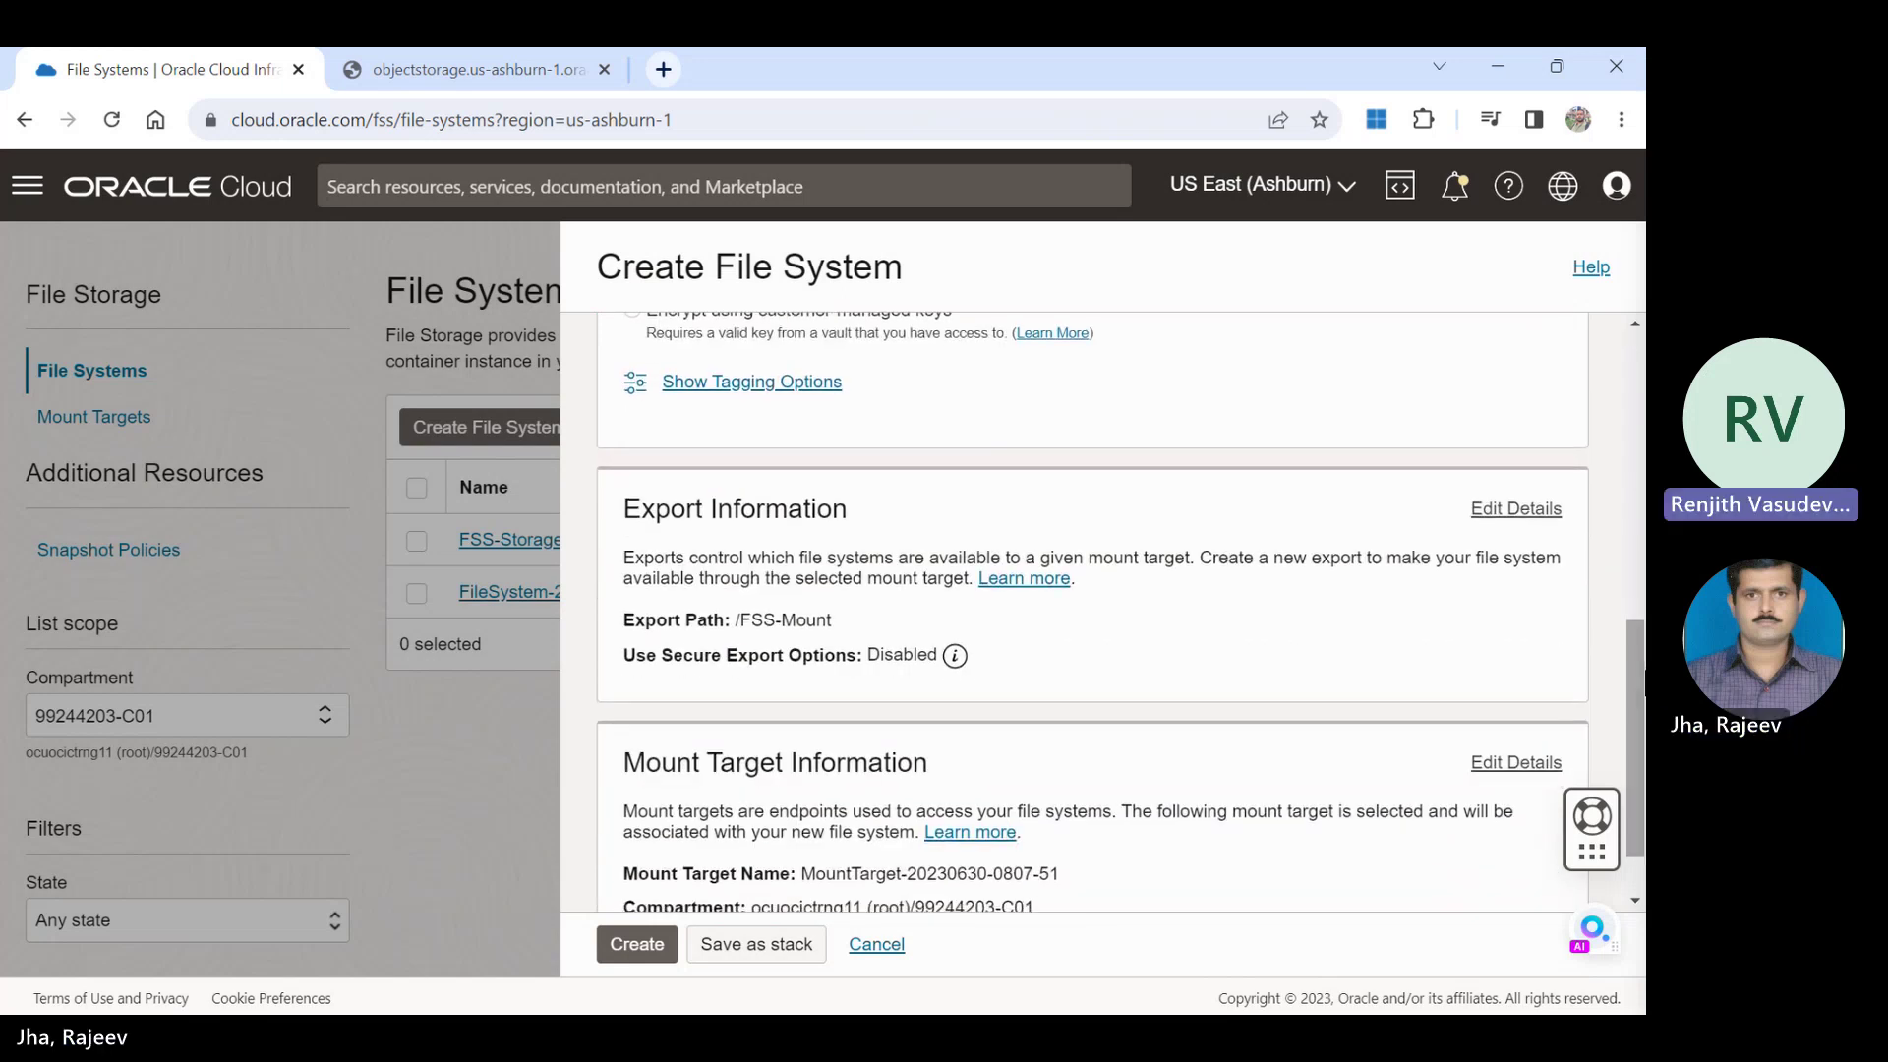
click(1531, 528)
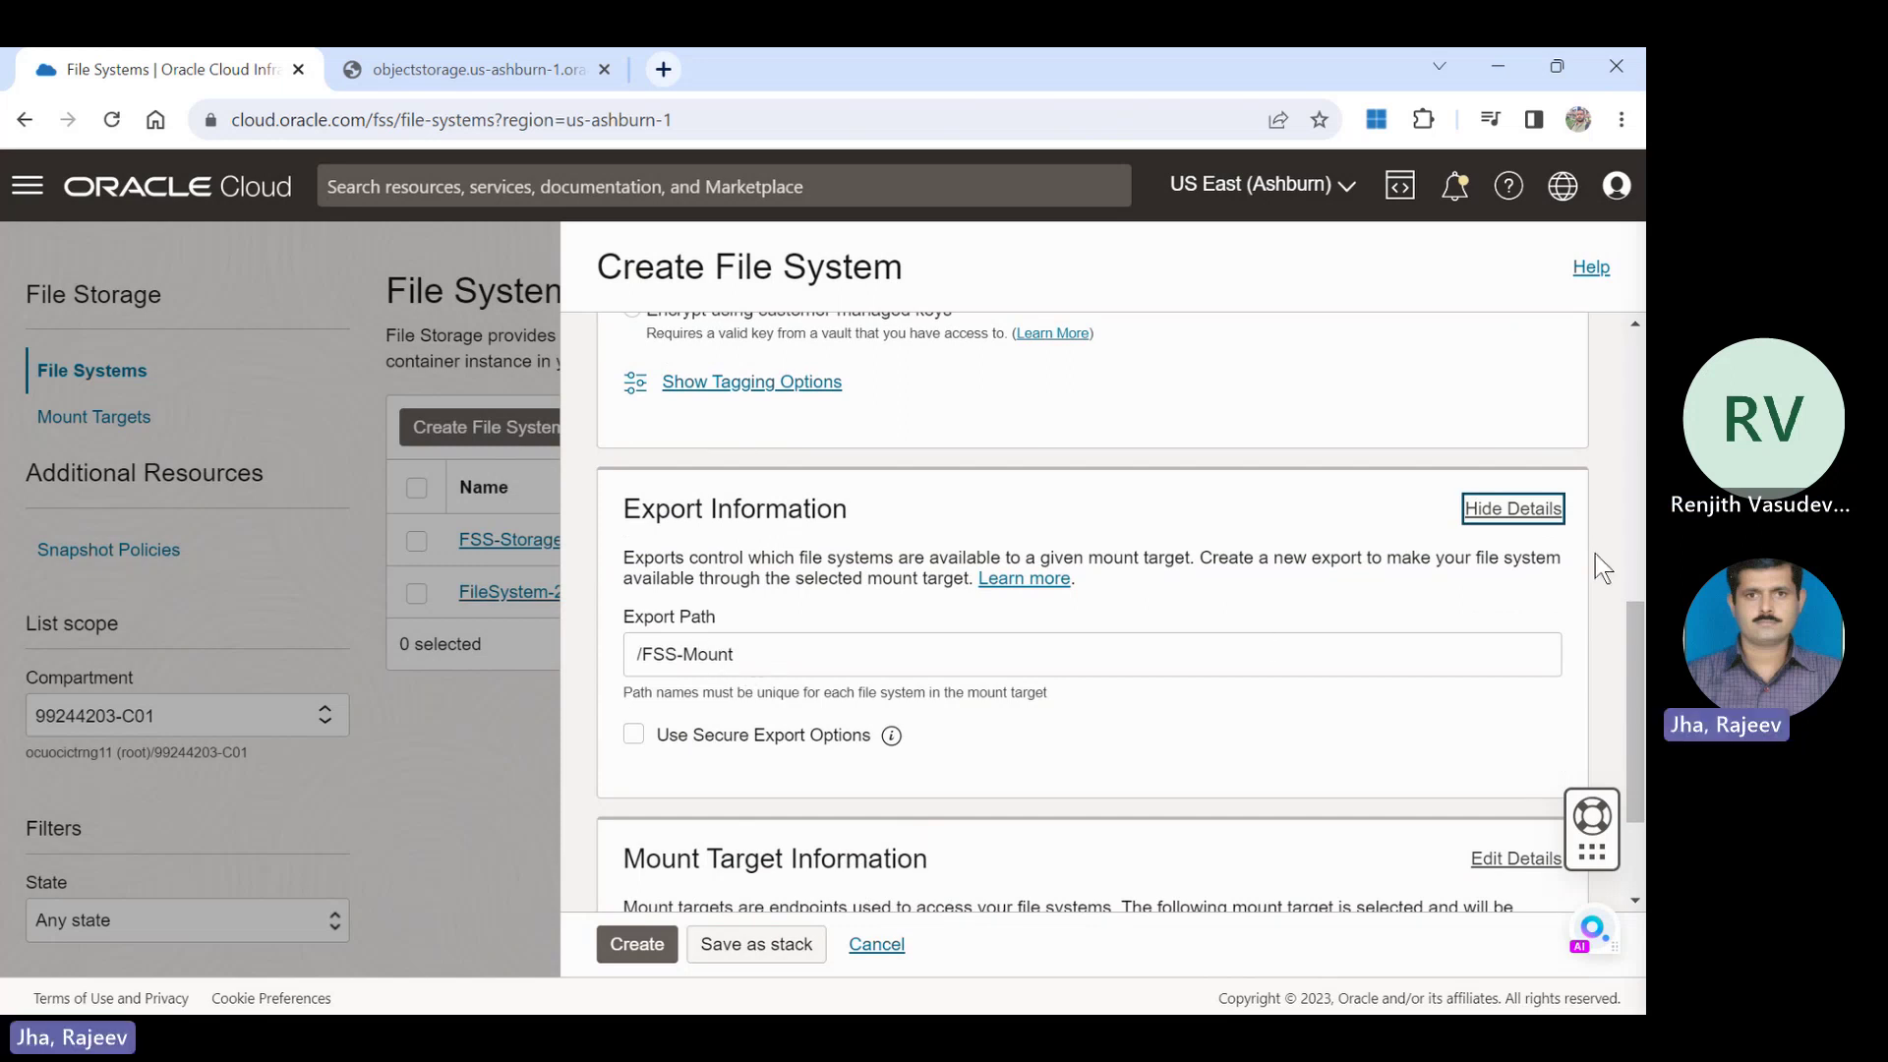
scroll(1636, 708, down, 2)
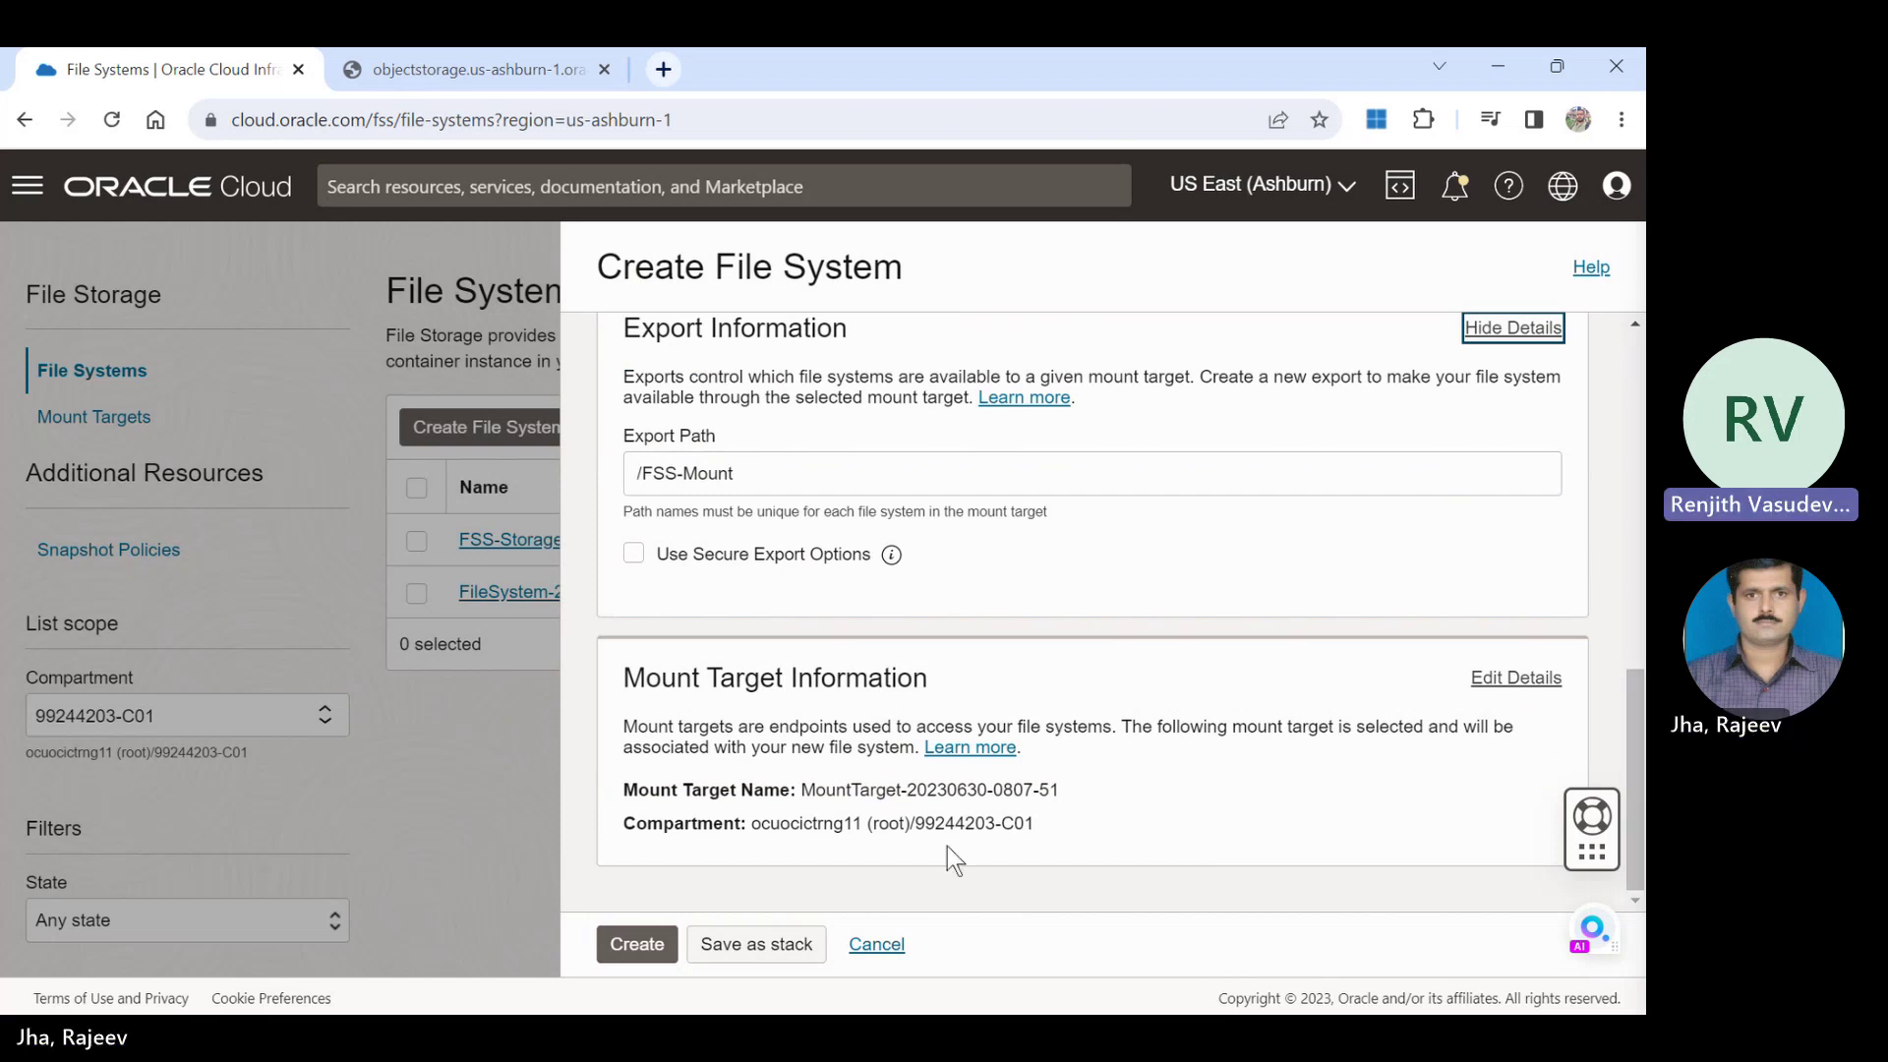
click(644, 946)
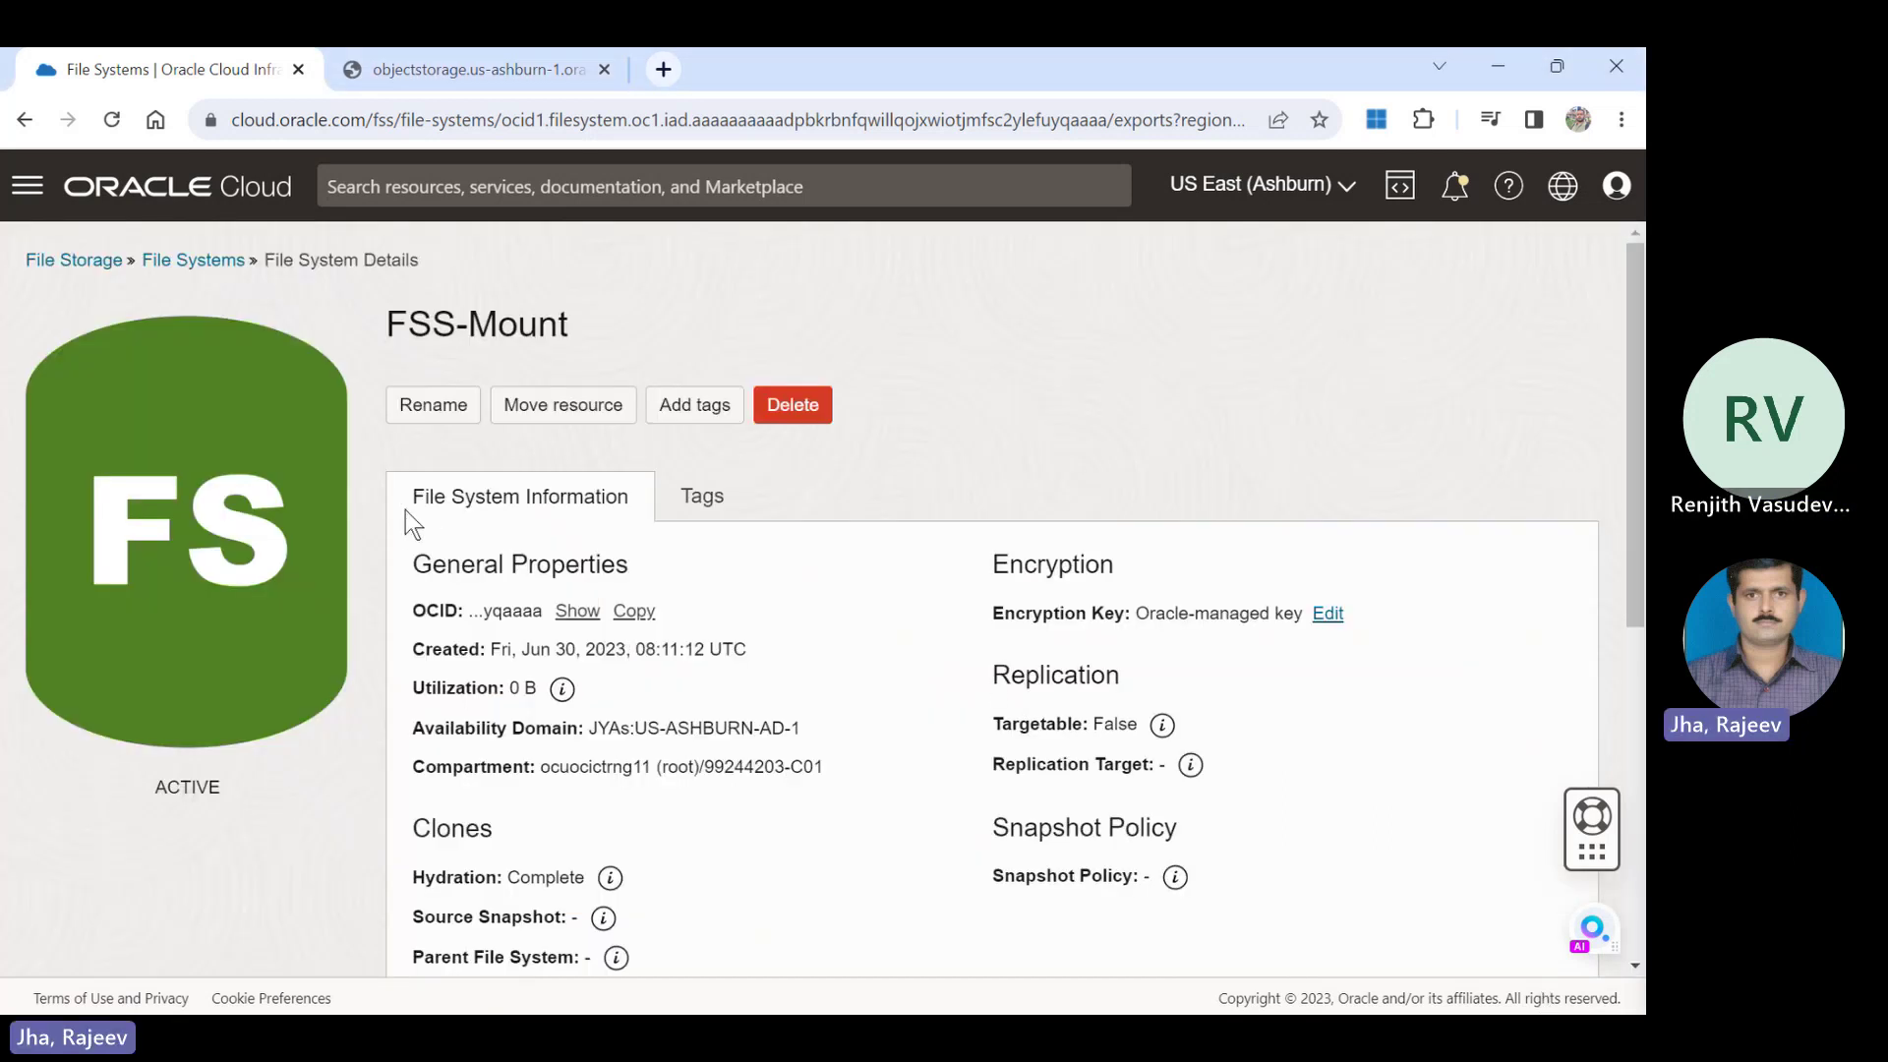
click(221, 259)
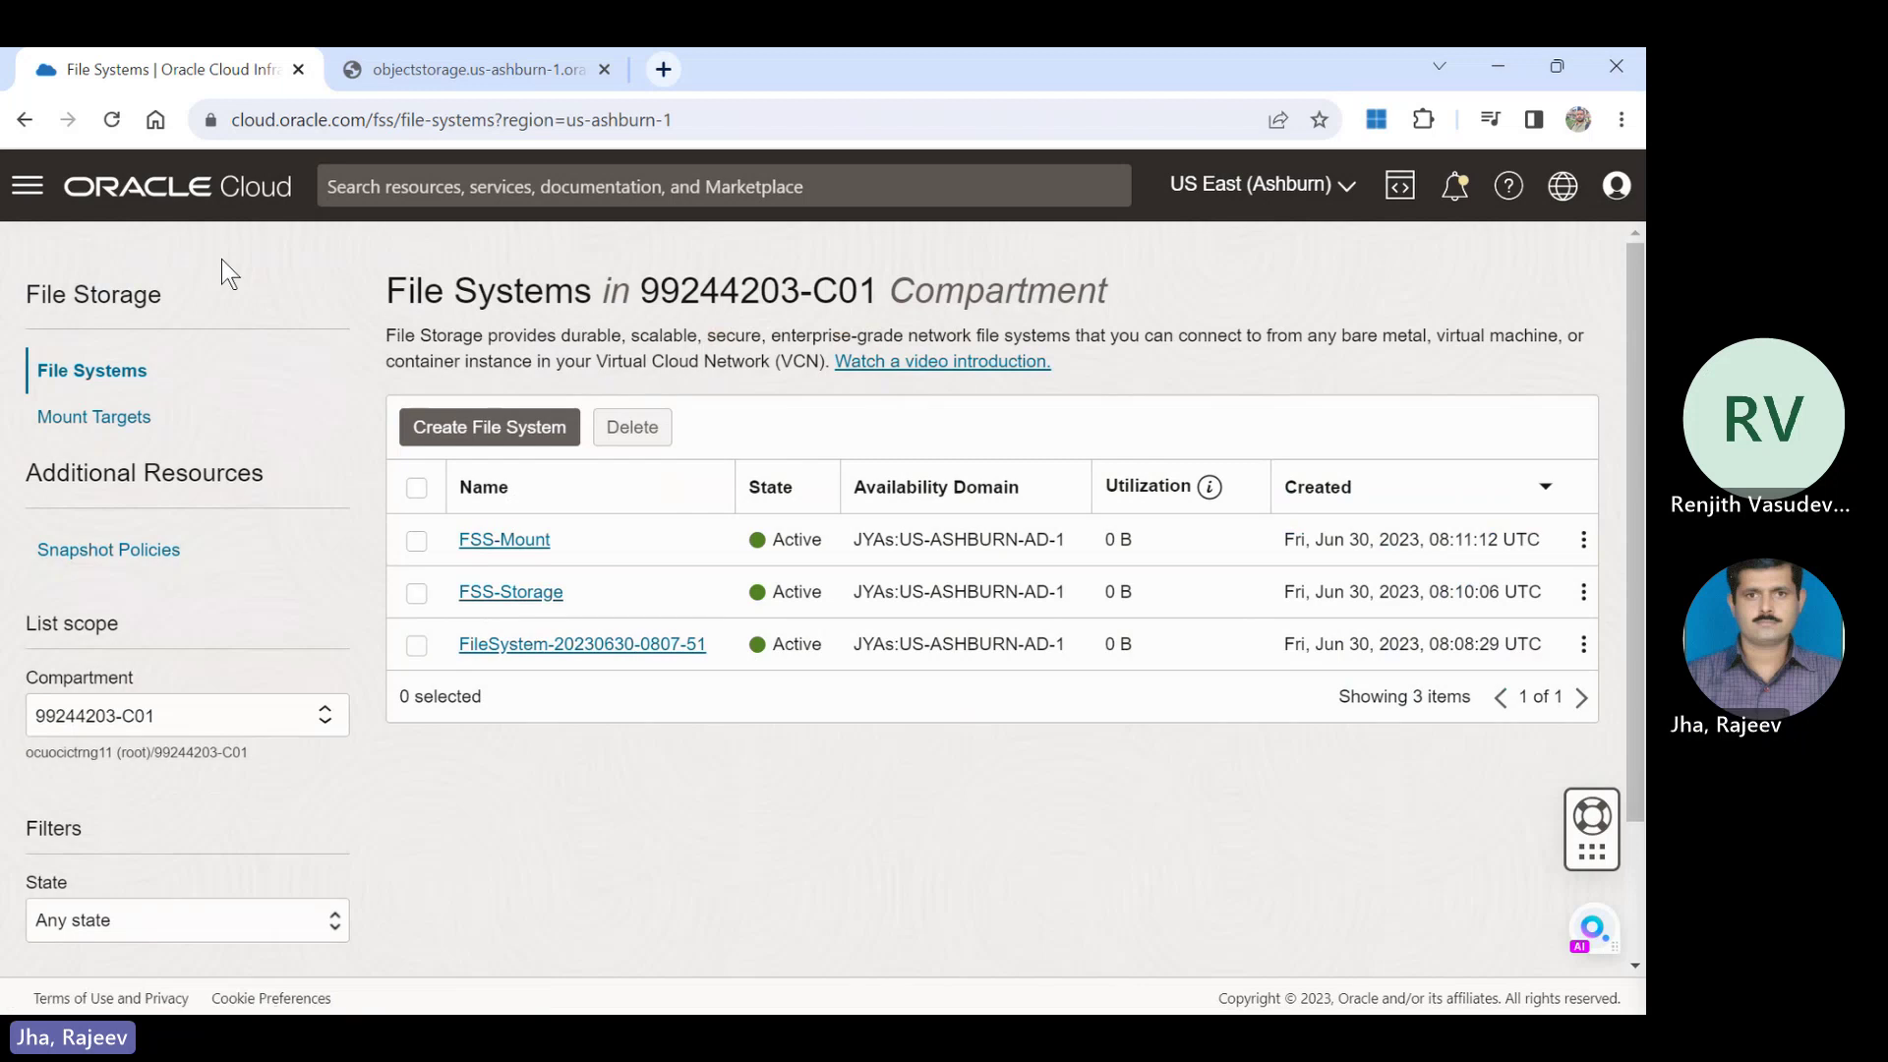
Open FSS-Storage's details and scroll down to its /FSS-Storage export.
click(509, 597)
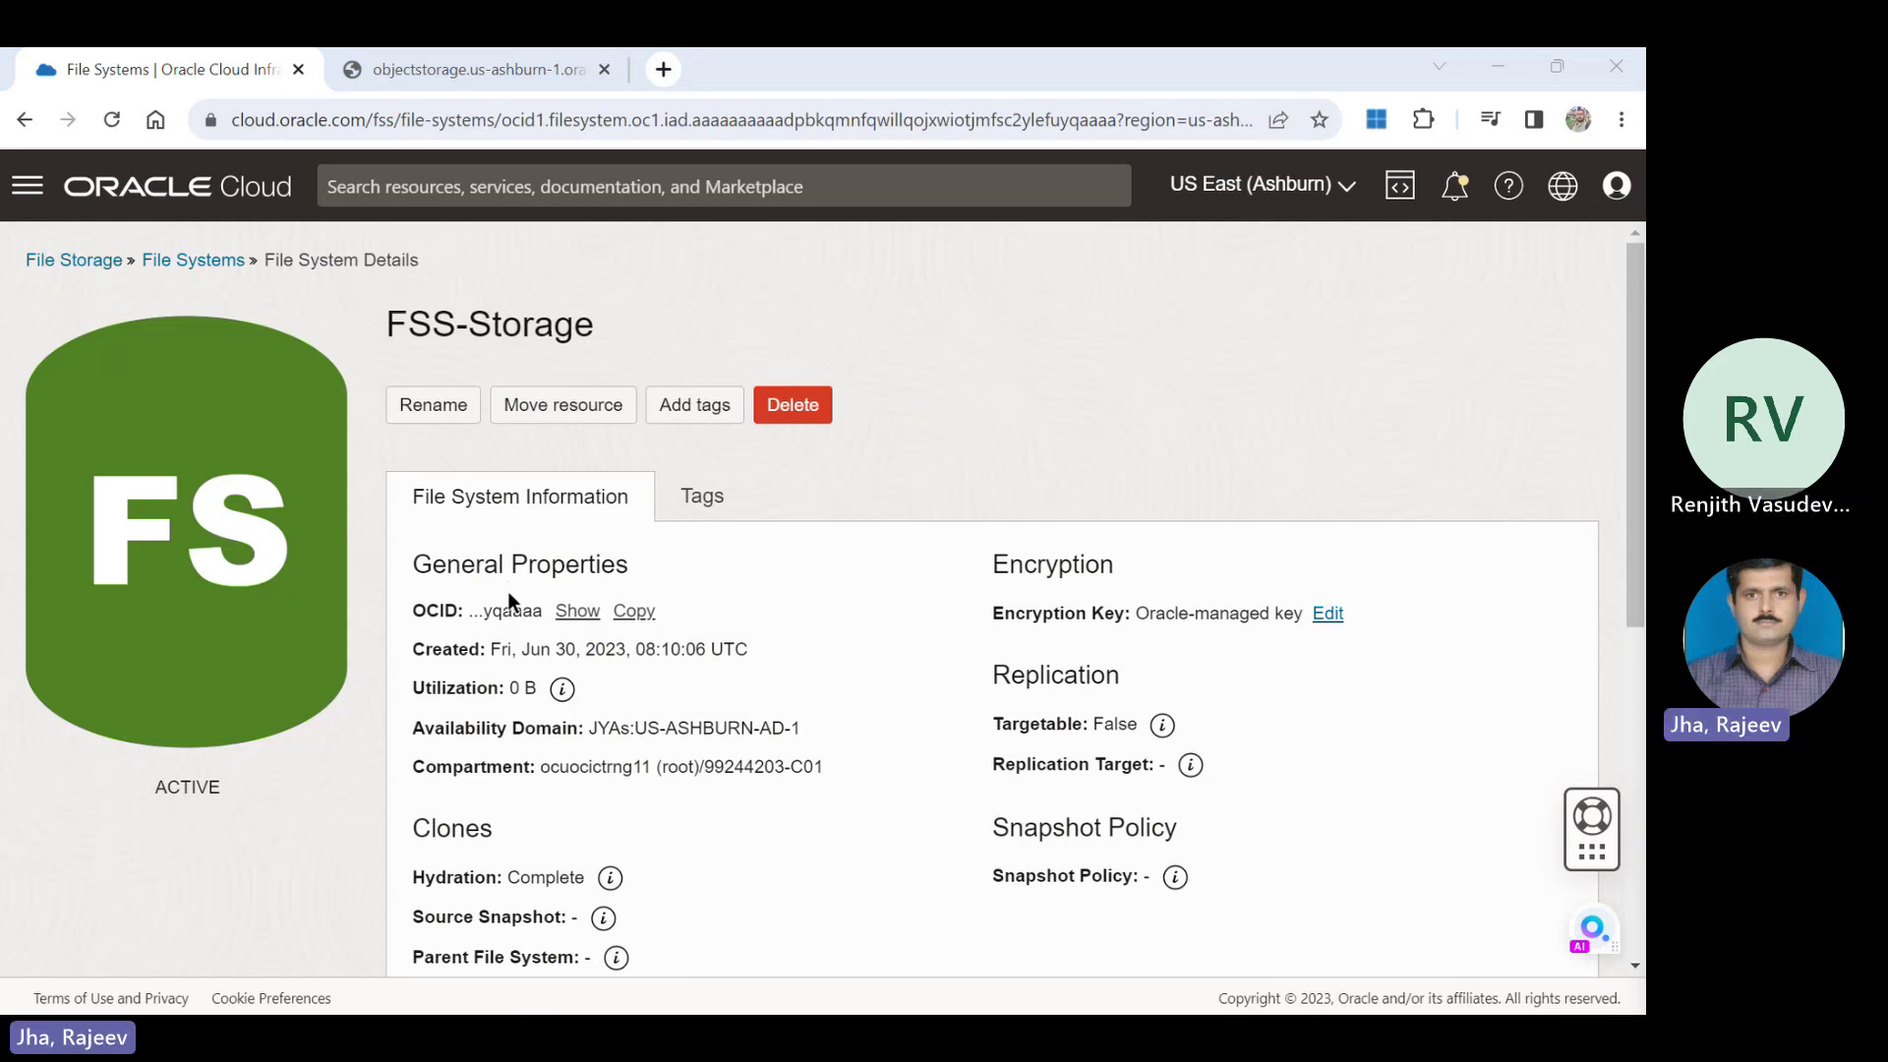
drag(1635, 413, 1641, 708)
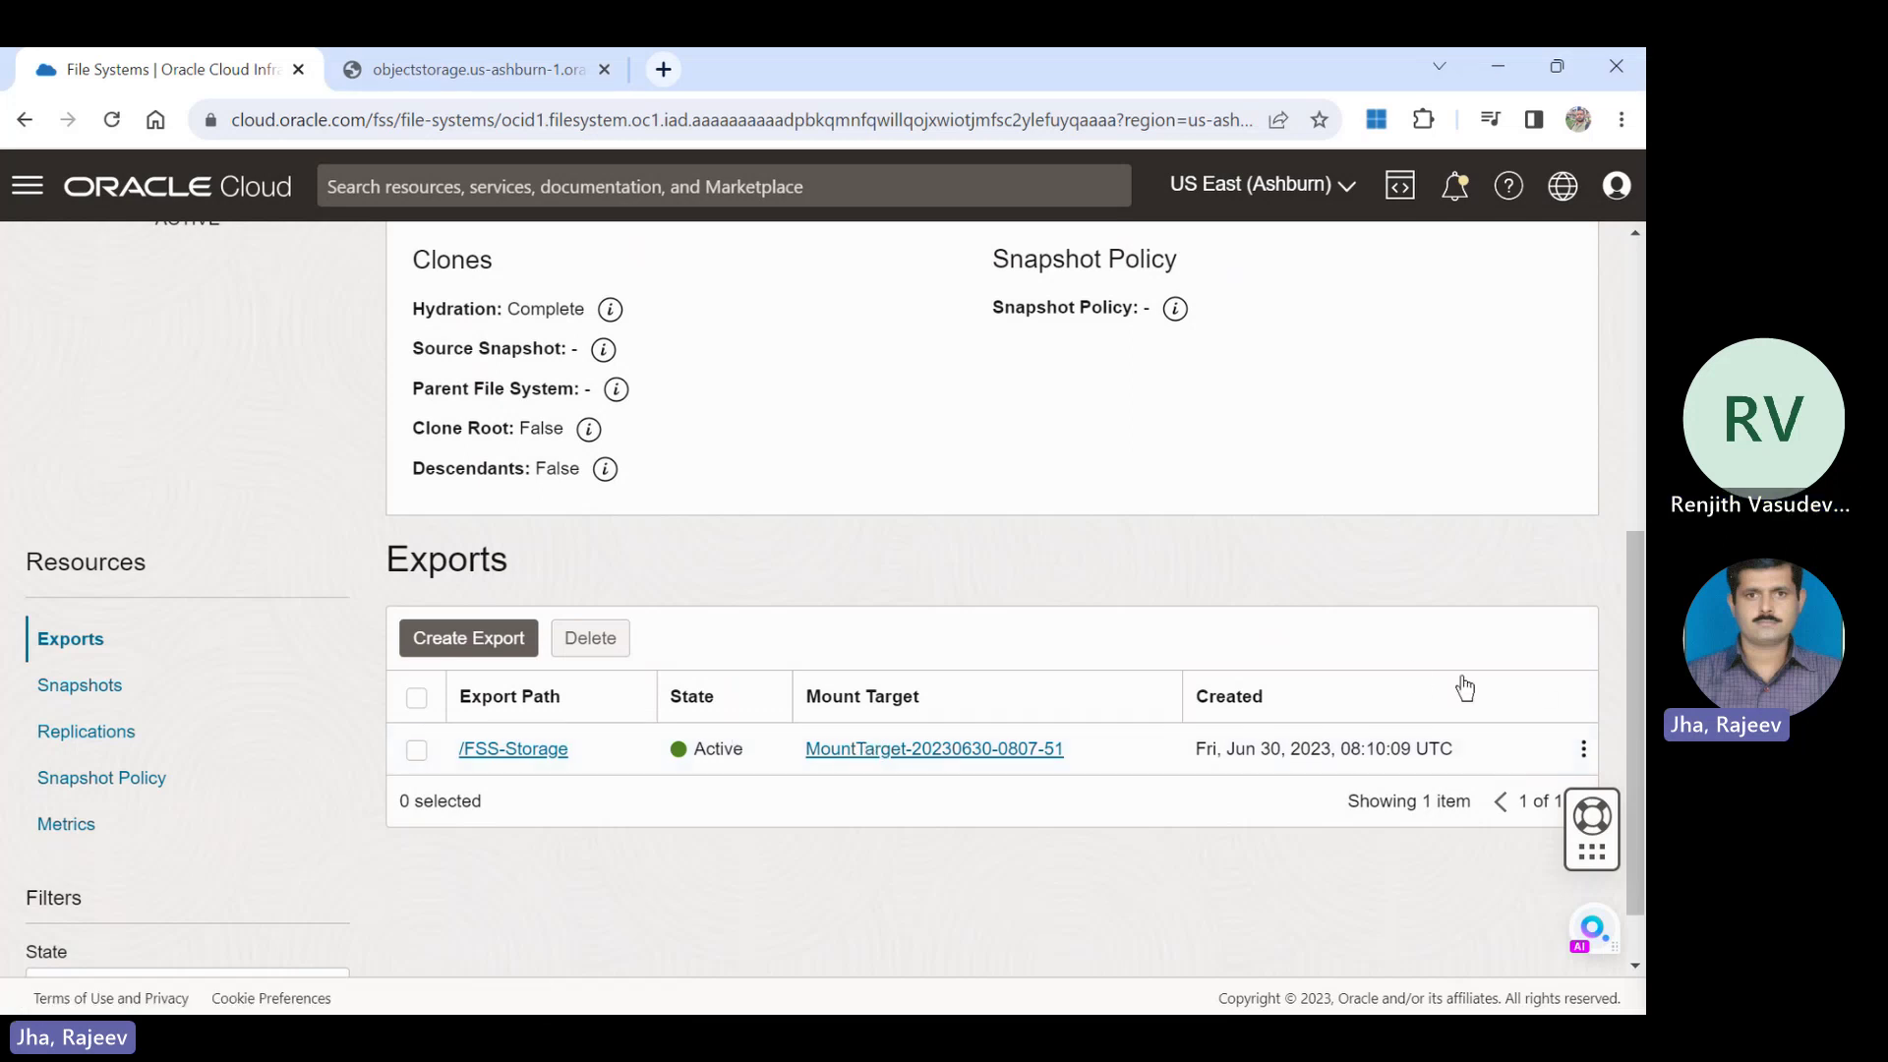
Open the /FSS-Storage export, check its 0.0.0.0/0 Read/Write client options, and reveal its OCID.
click(494, 748)
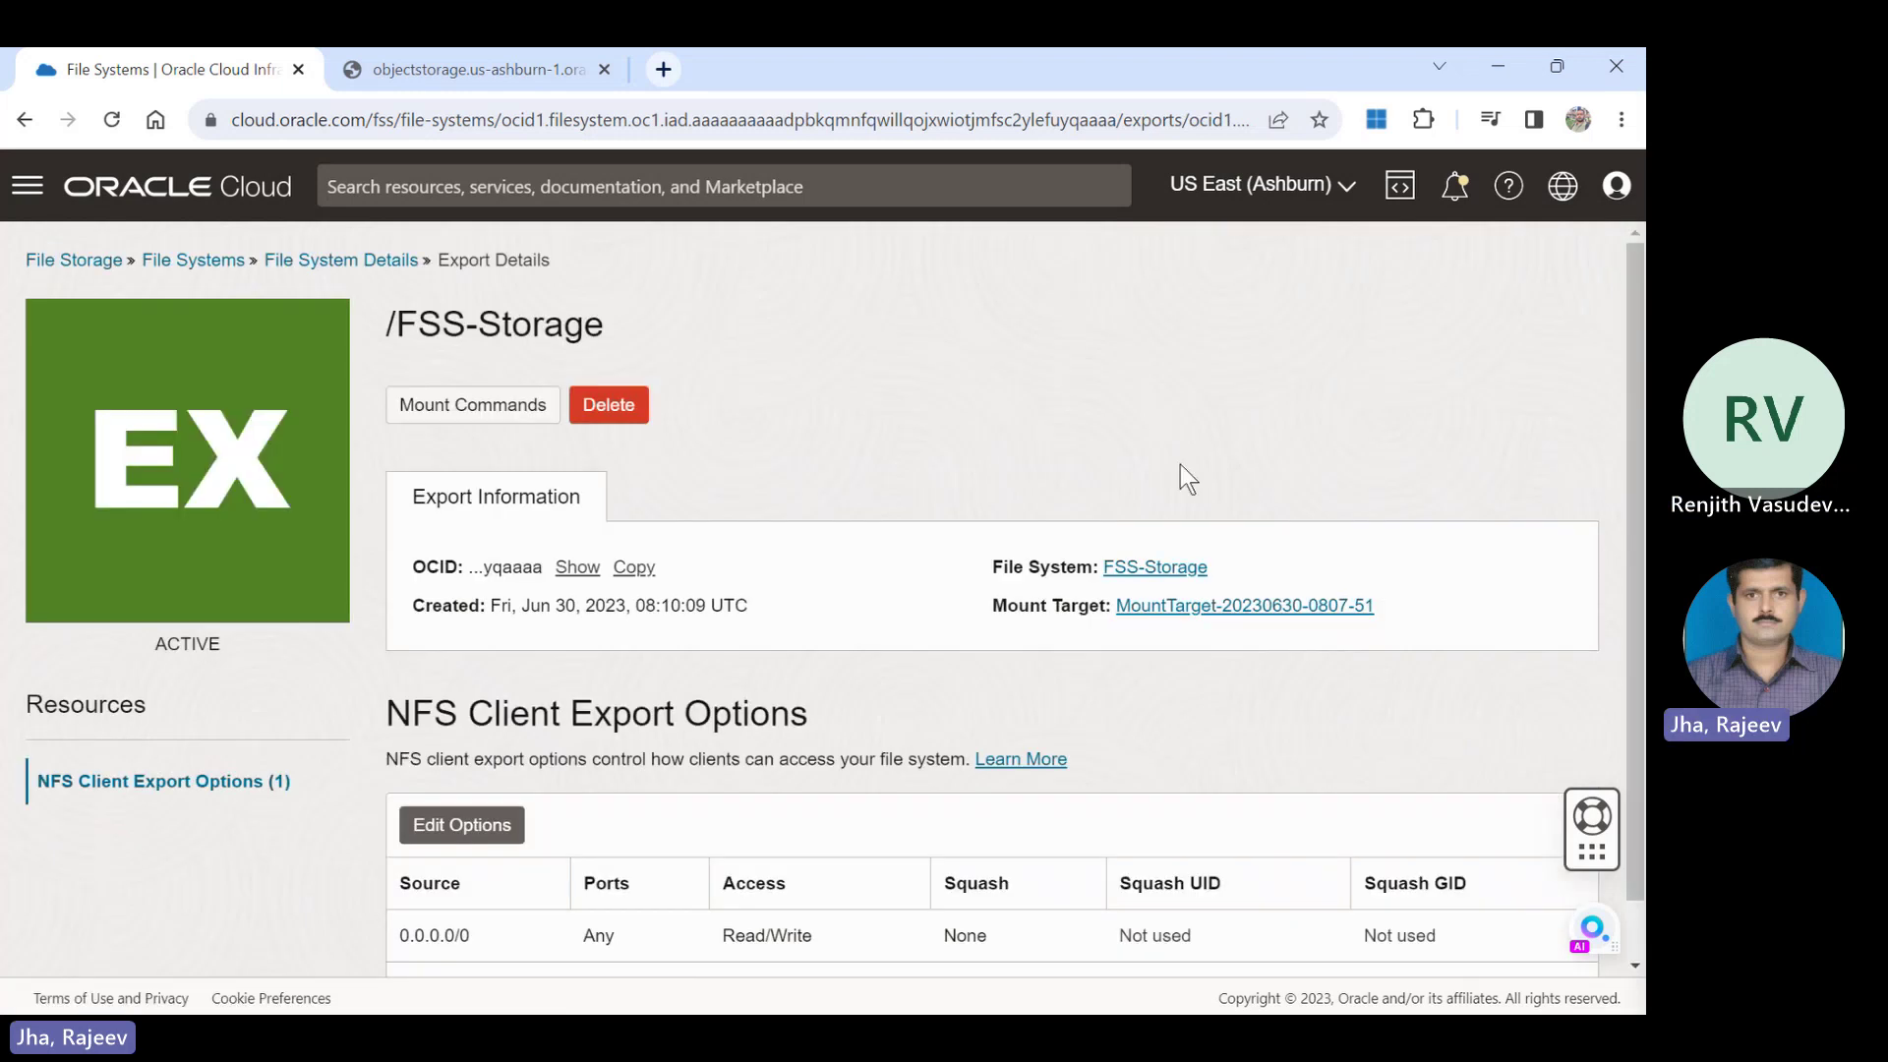
scroll(1631, 356, down, 1)
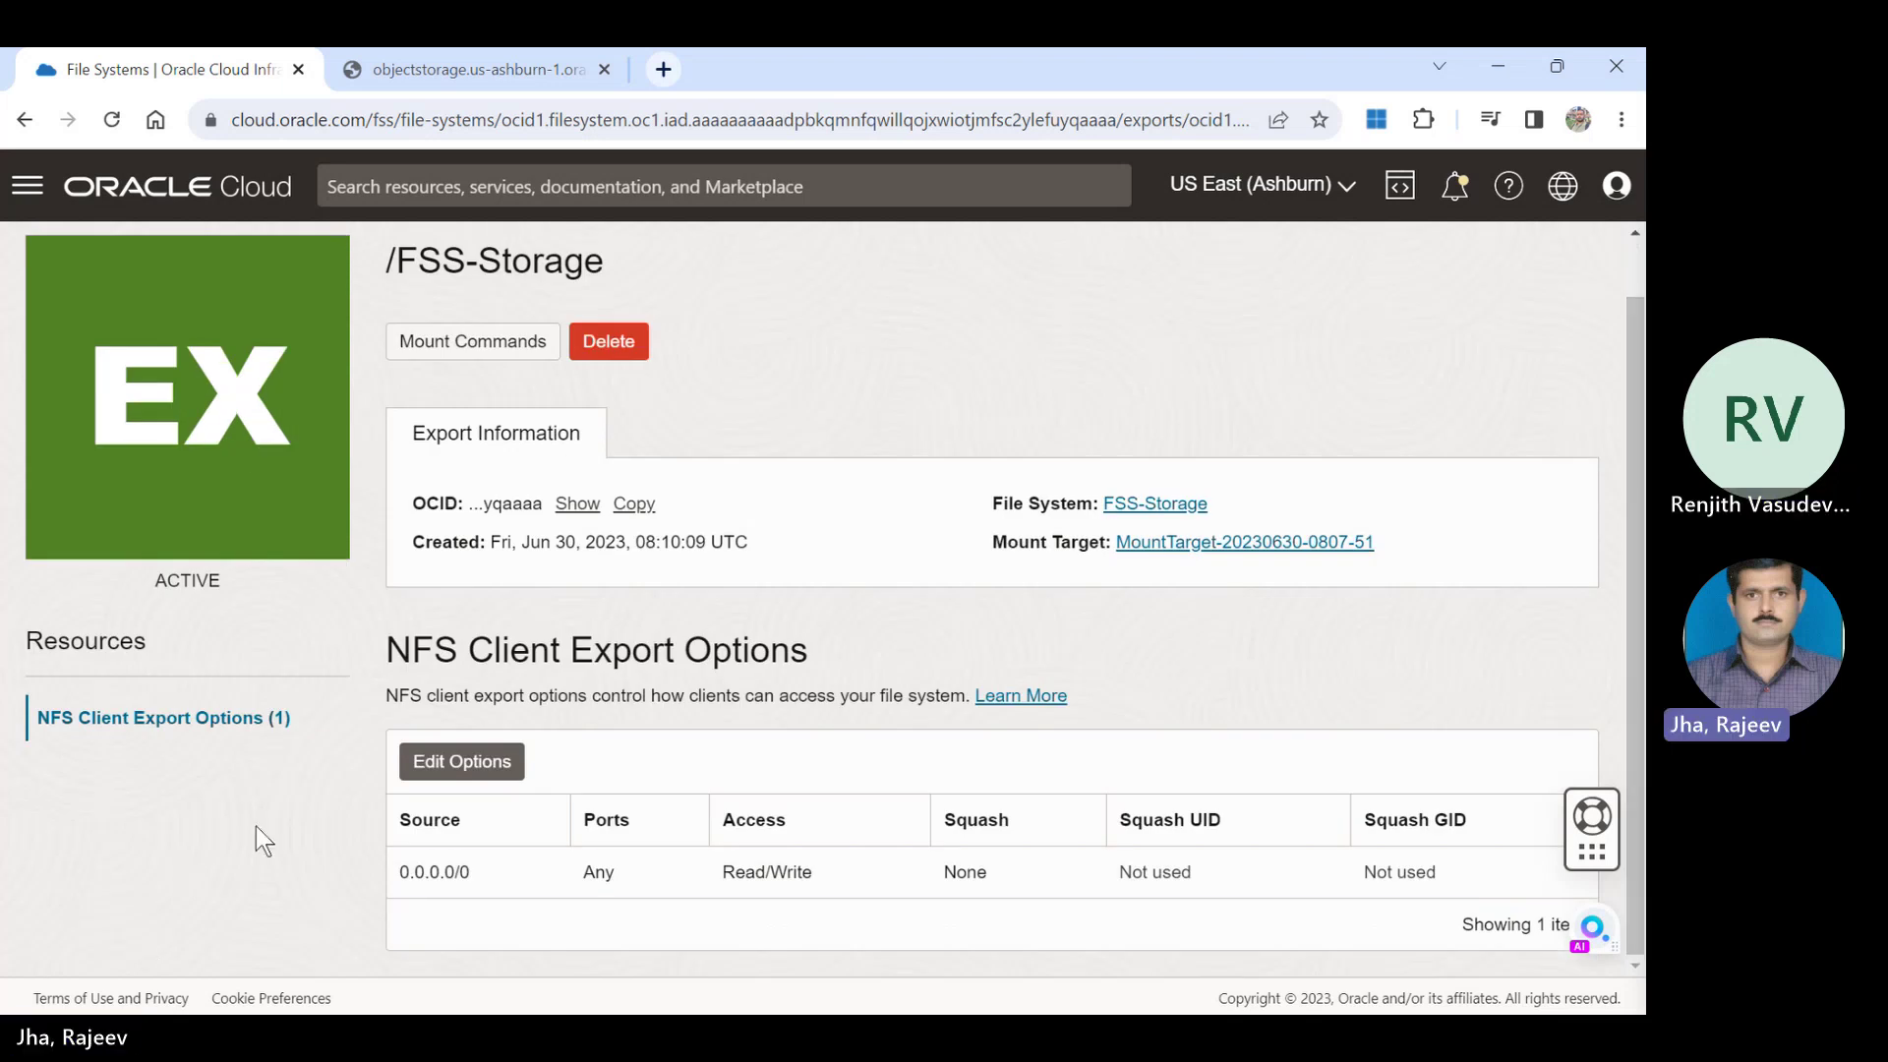
drag(469, 872, 389, 875)
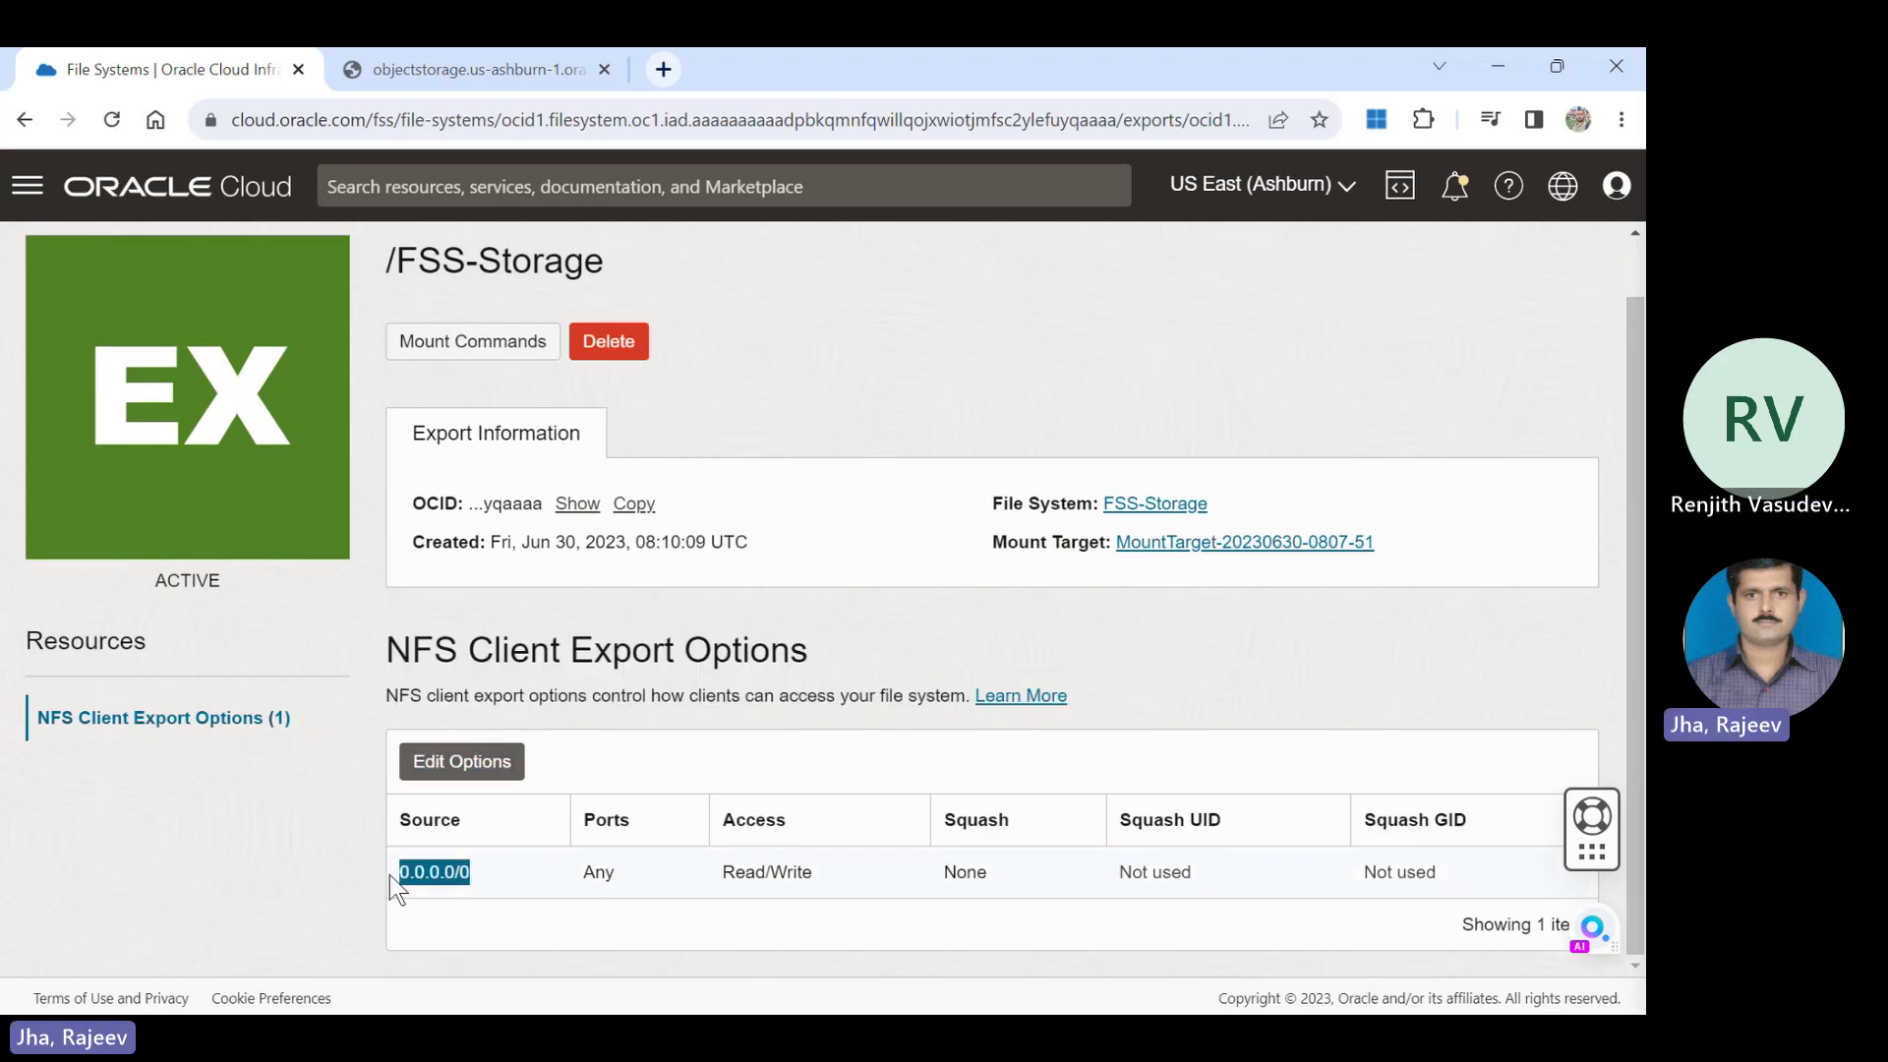
drag(832, 872, 685, 870)
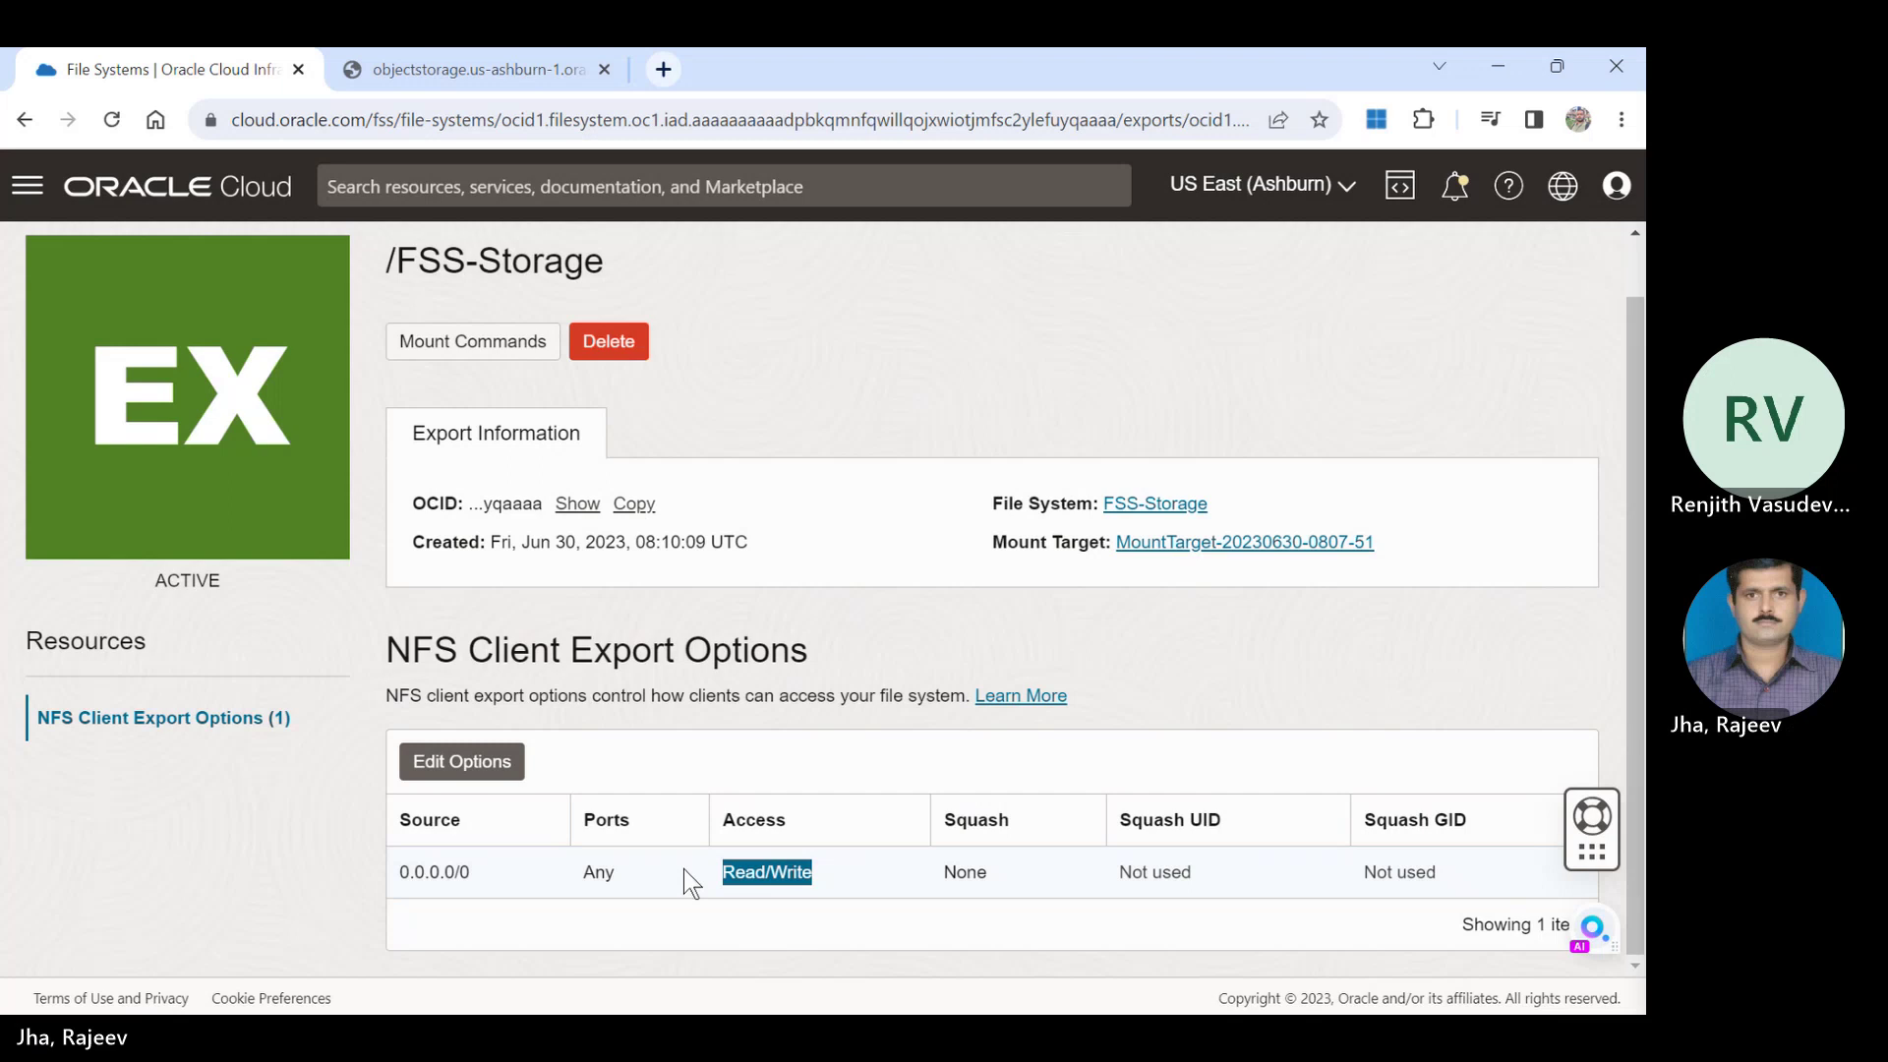
click(580, 504)
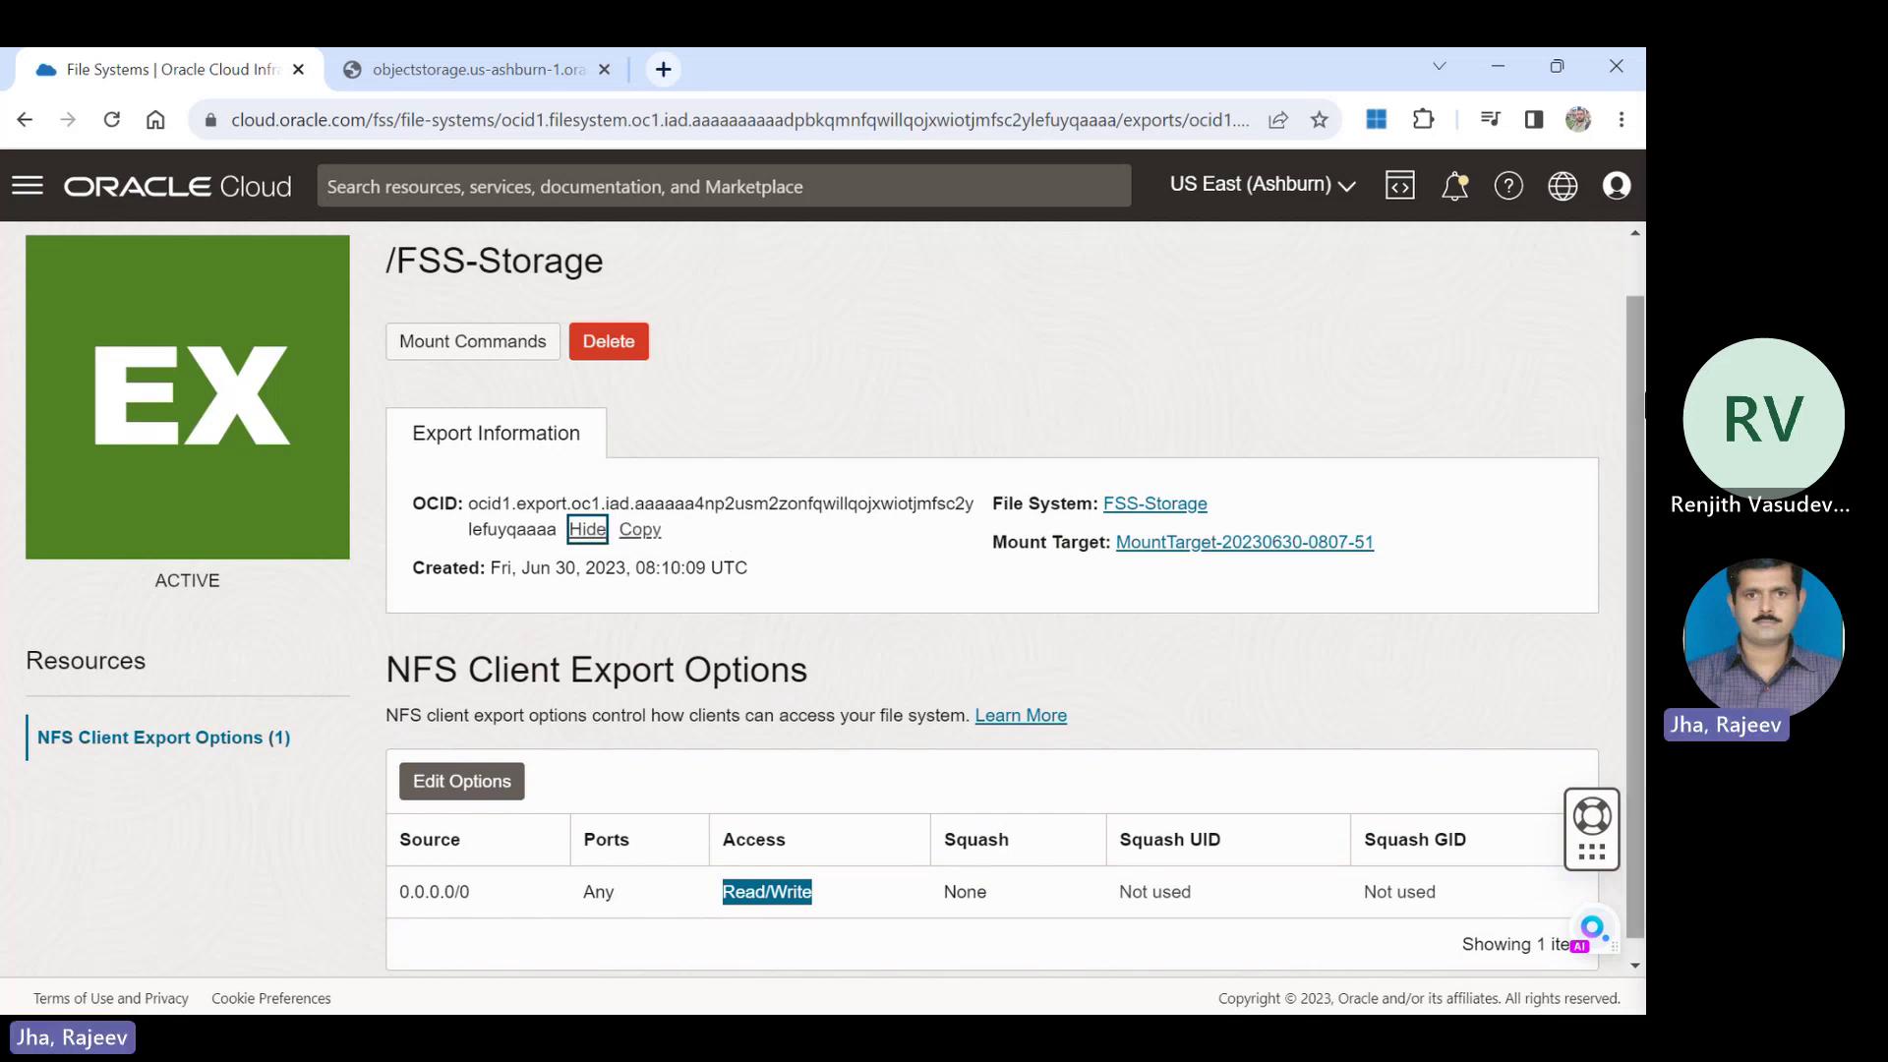
scroll(1638, 462, down, 1)
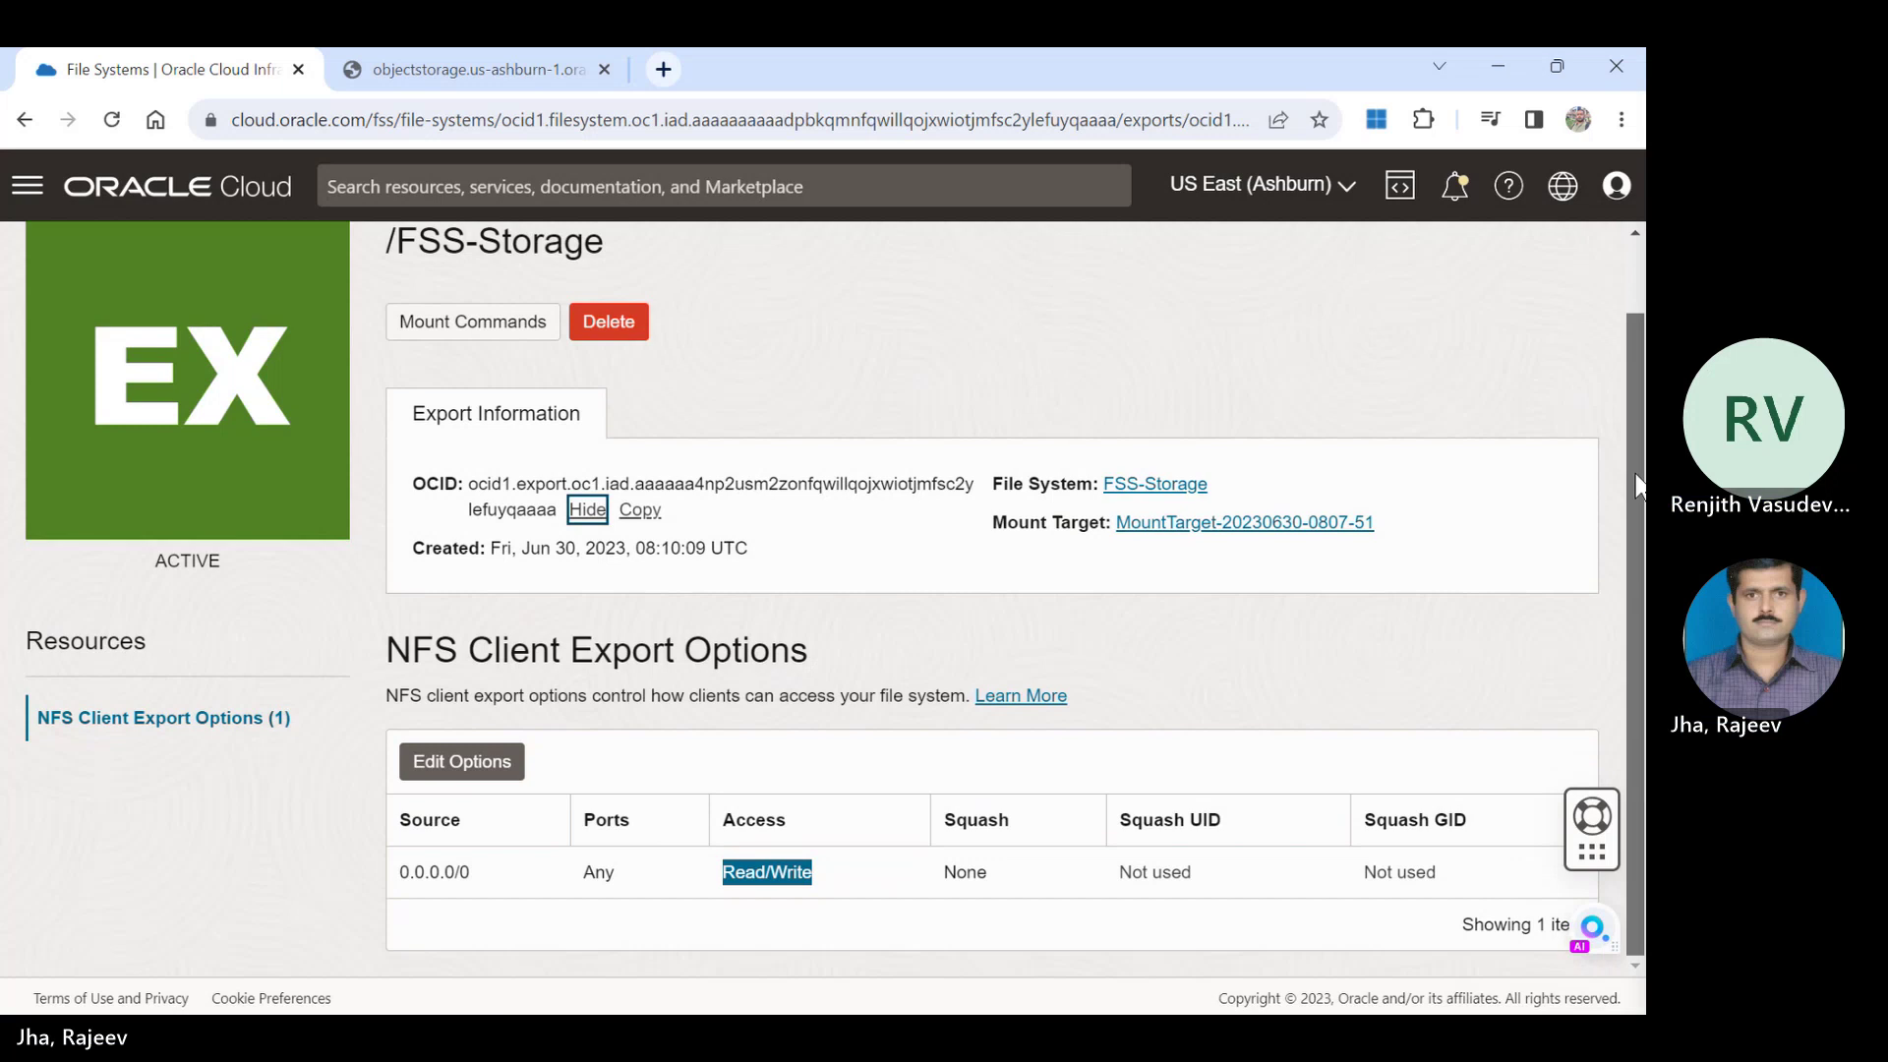
scroll(1638, 486, up, 1)
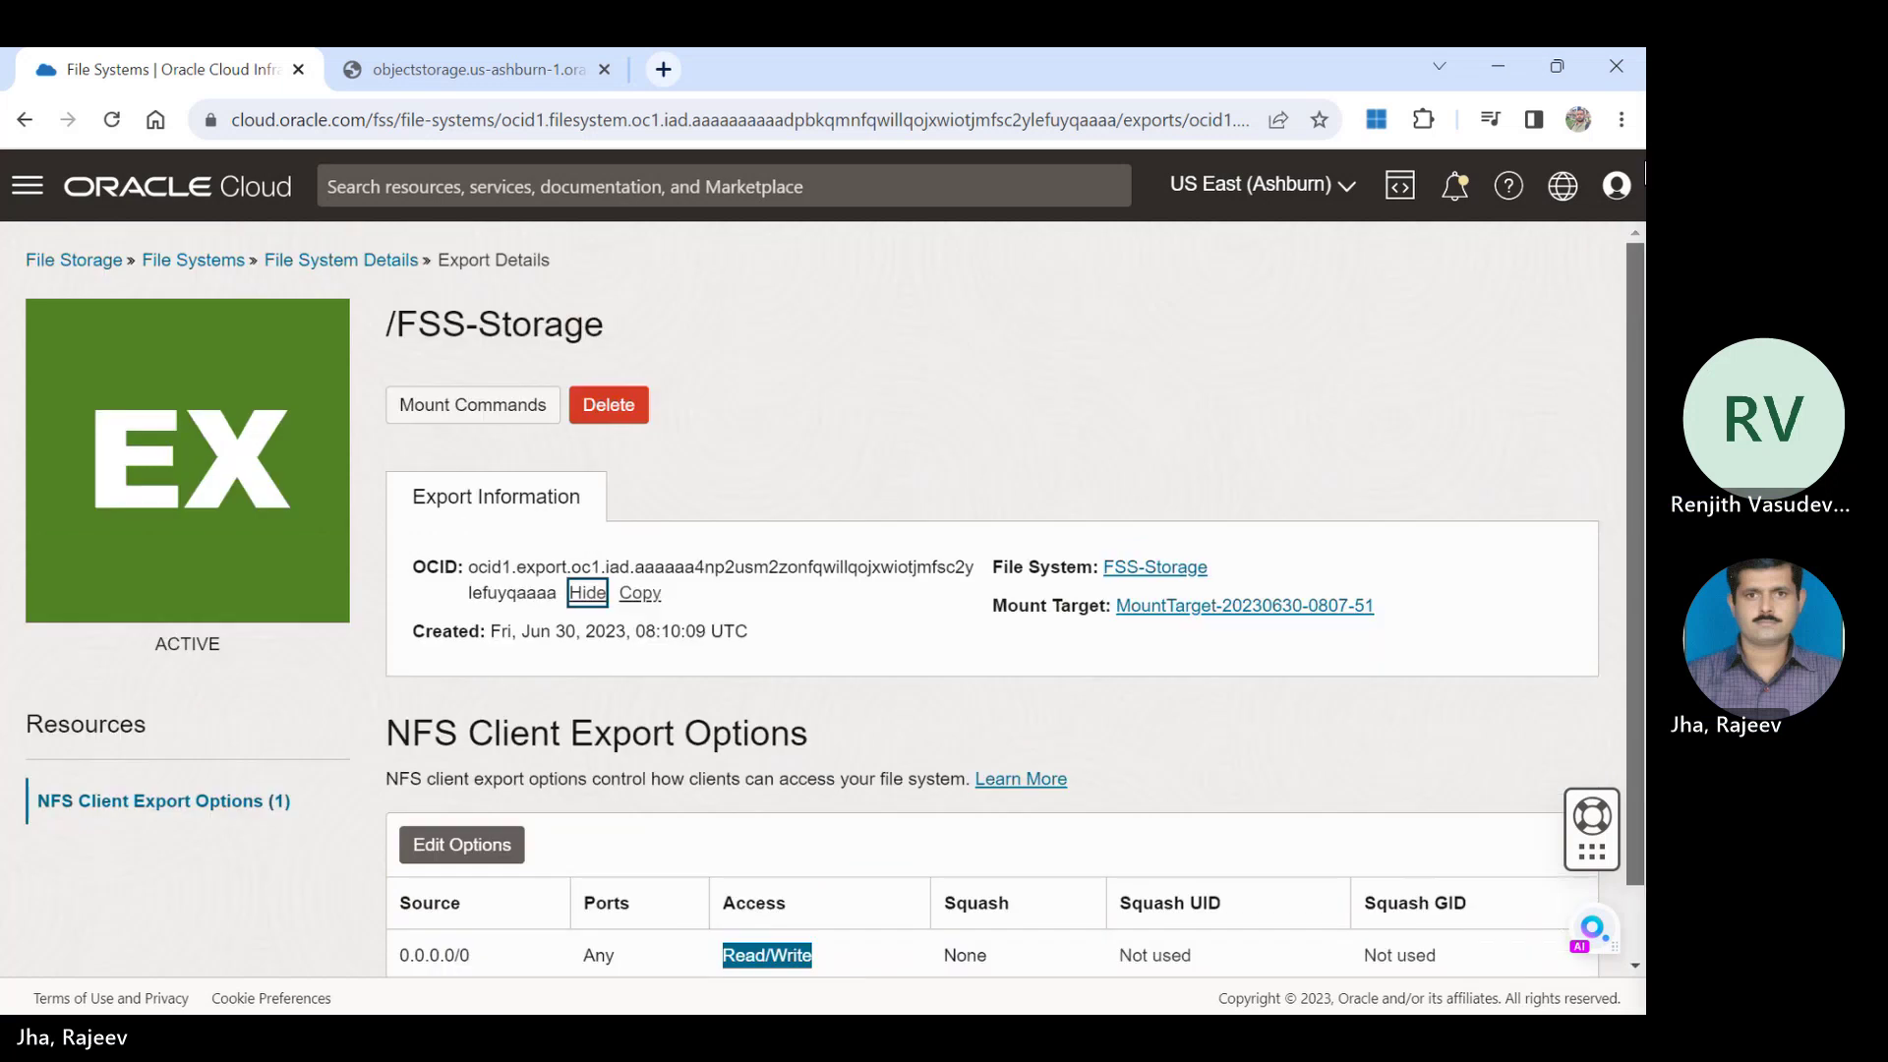
Back on FSS-Storage's details, view its Snapshots, Replications and Snapshot Policy sections.
click(342, 262)
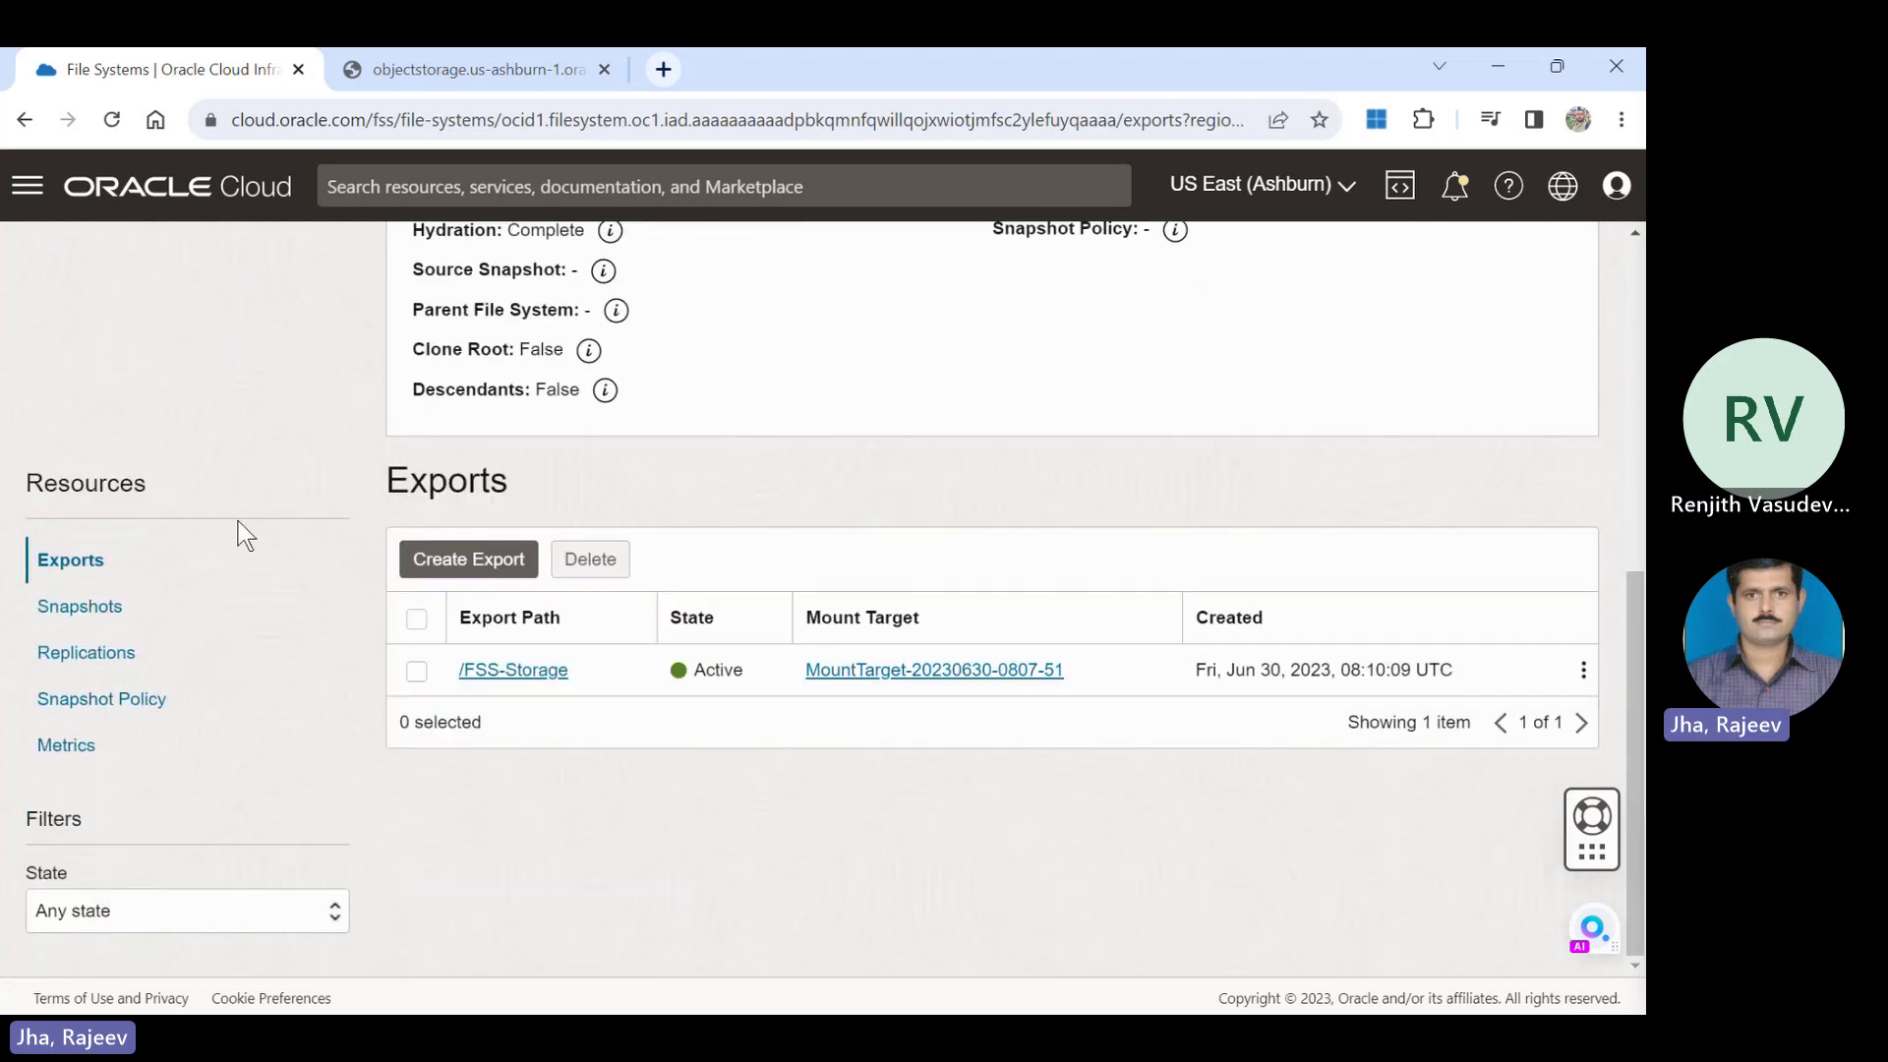
click(70, 620)
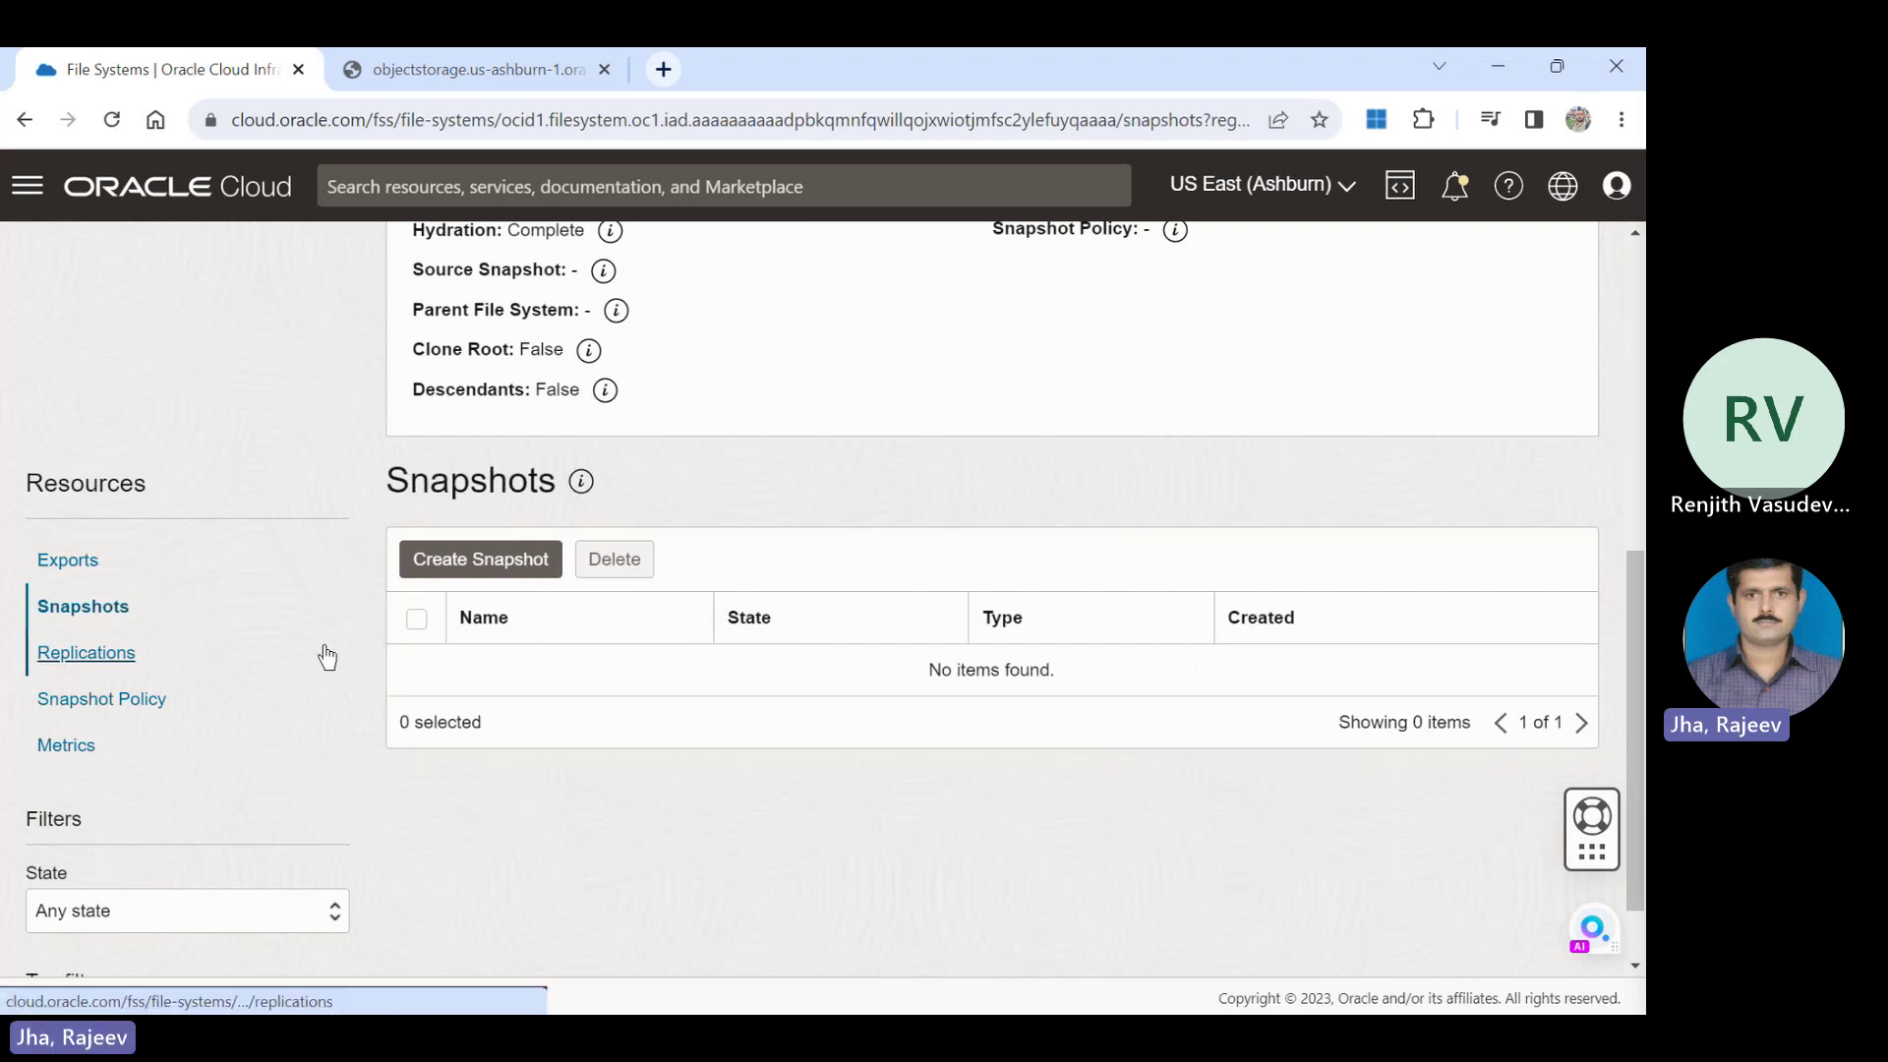
click(133, 661)
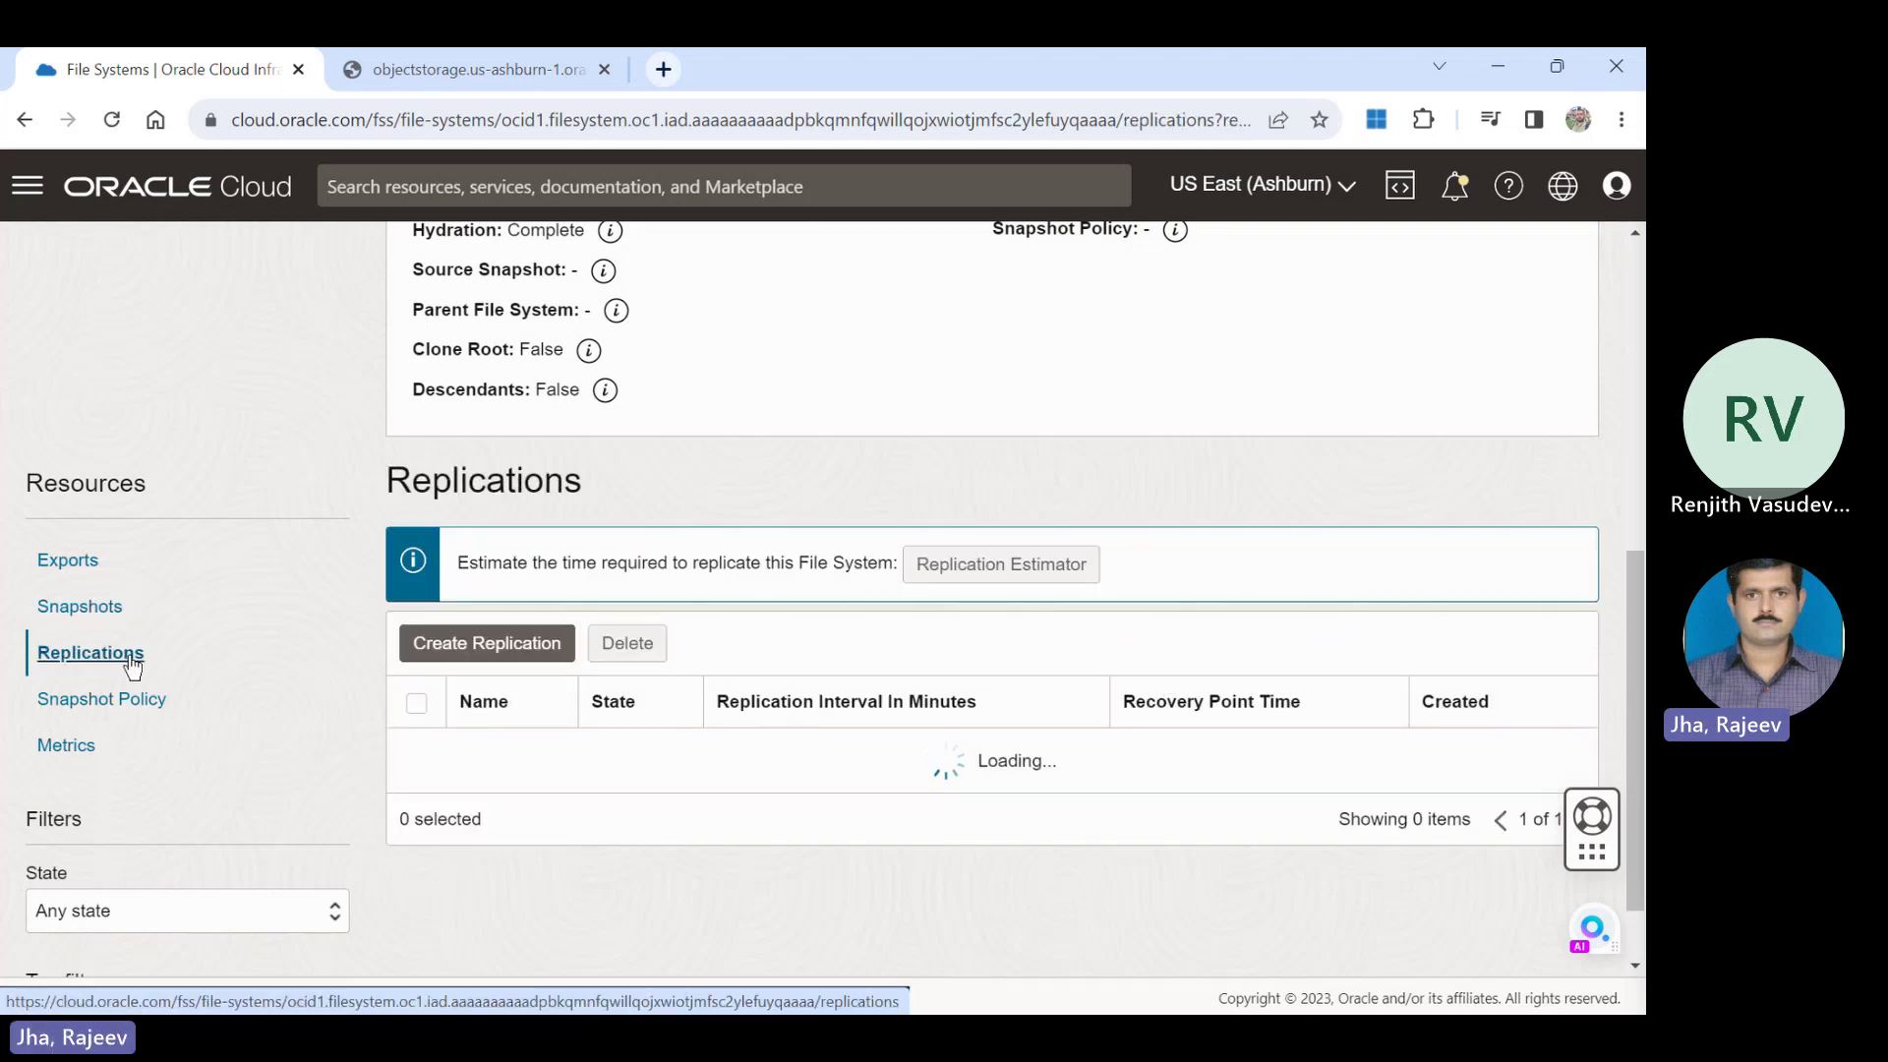
click(115, 693)
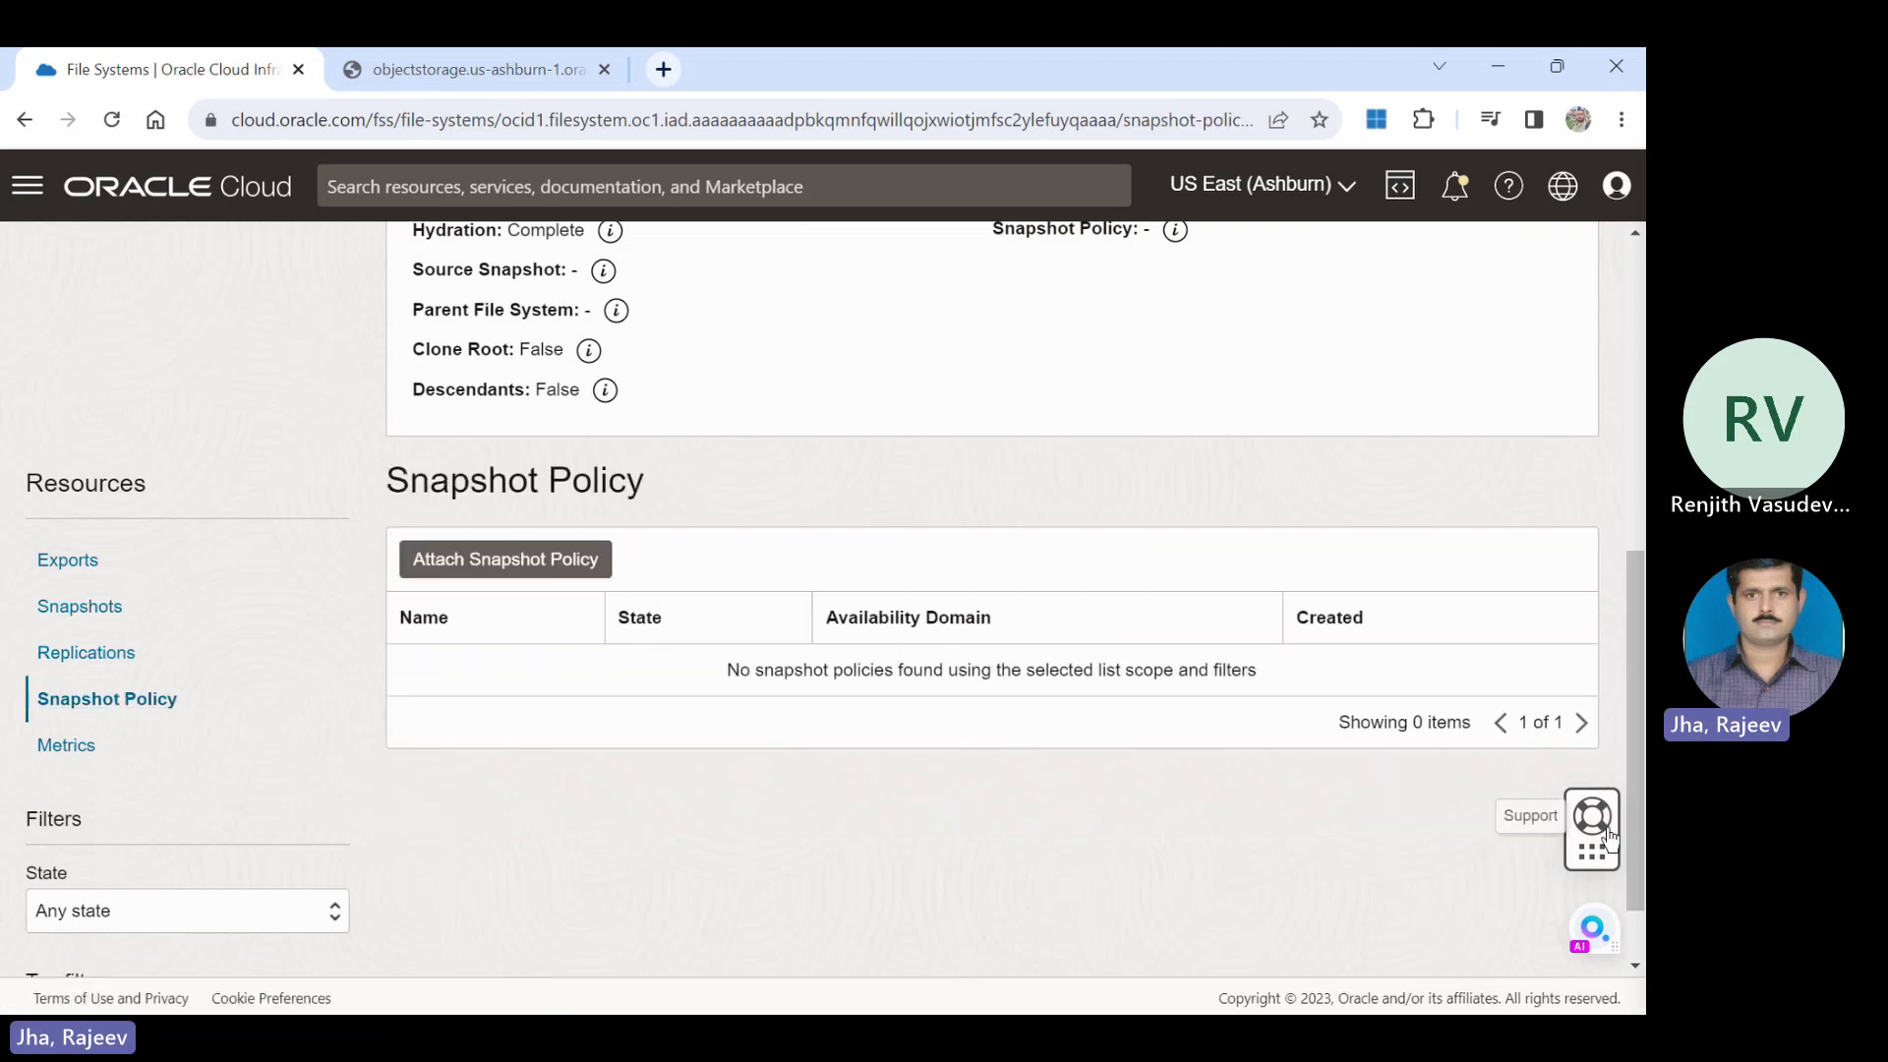
scroll(1631, 649, up, 1)
scroll(1629, 619, up, 2)
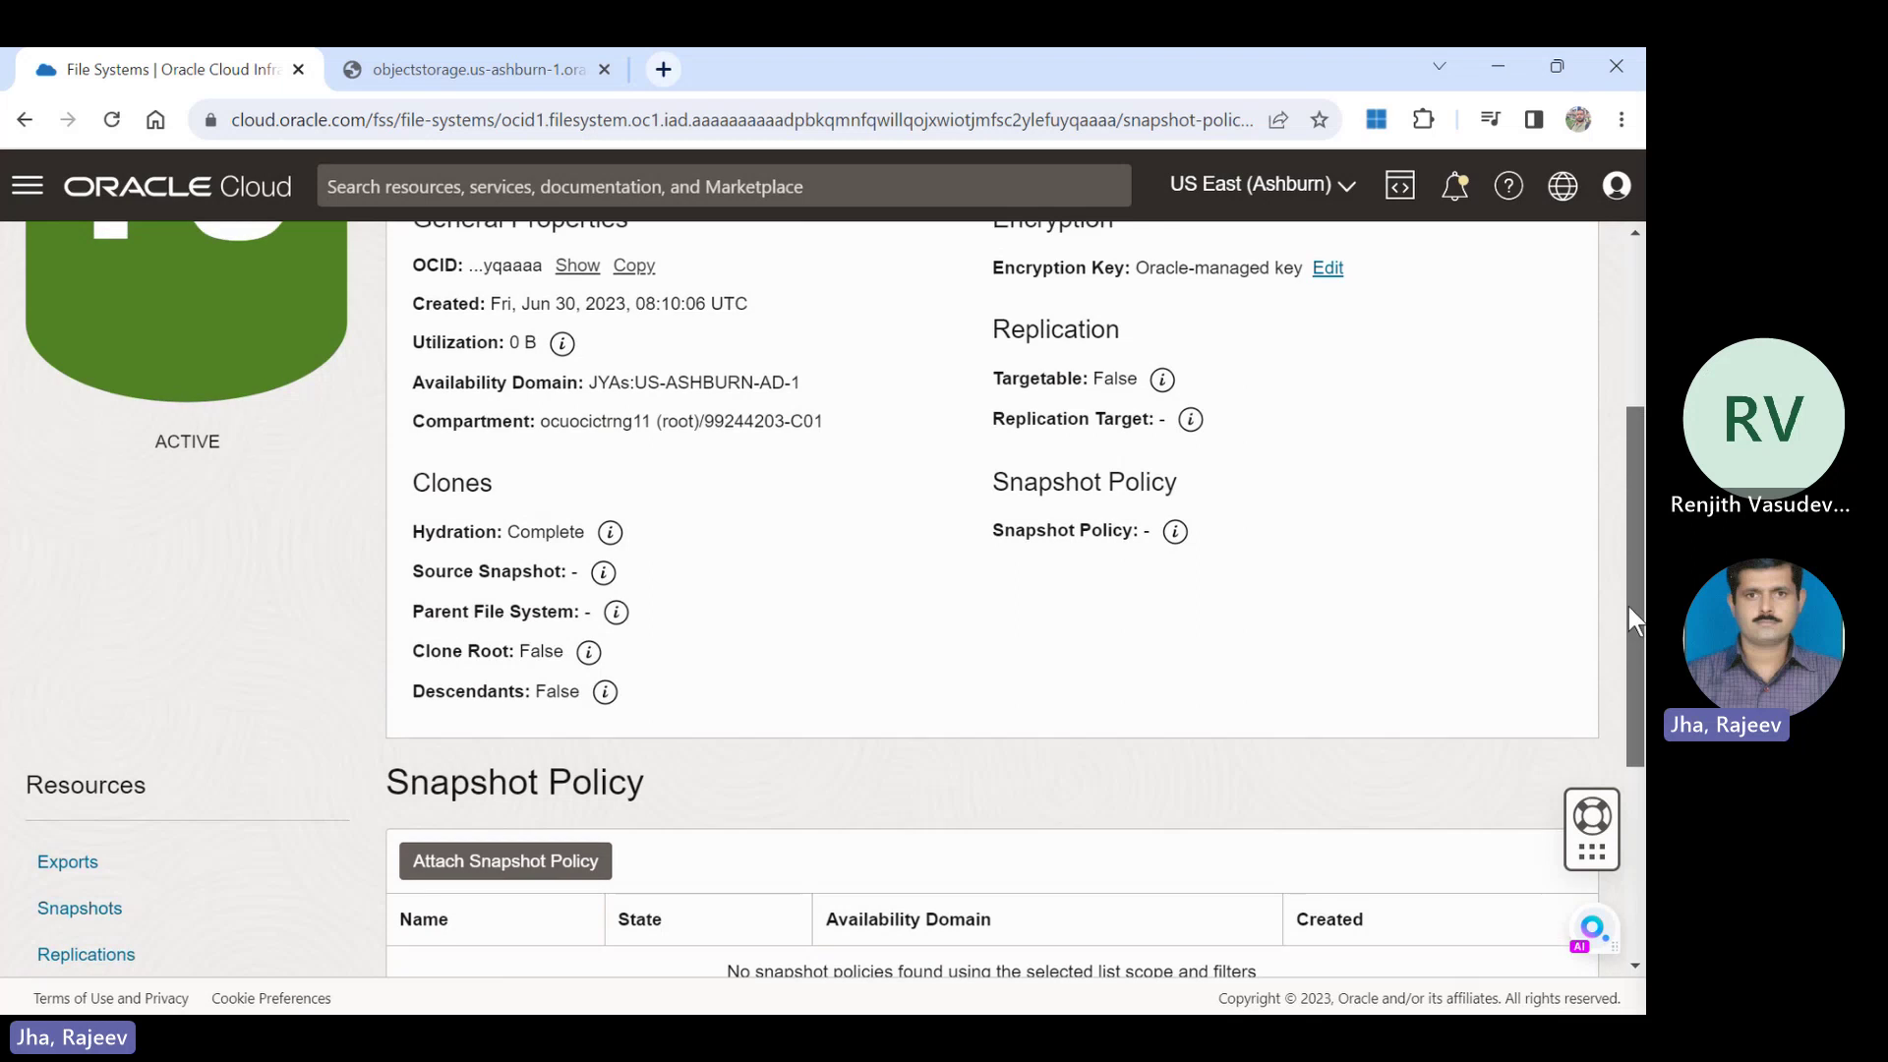
scroll(1628, 620, up, 1)
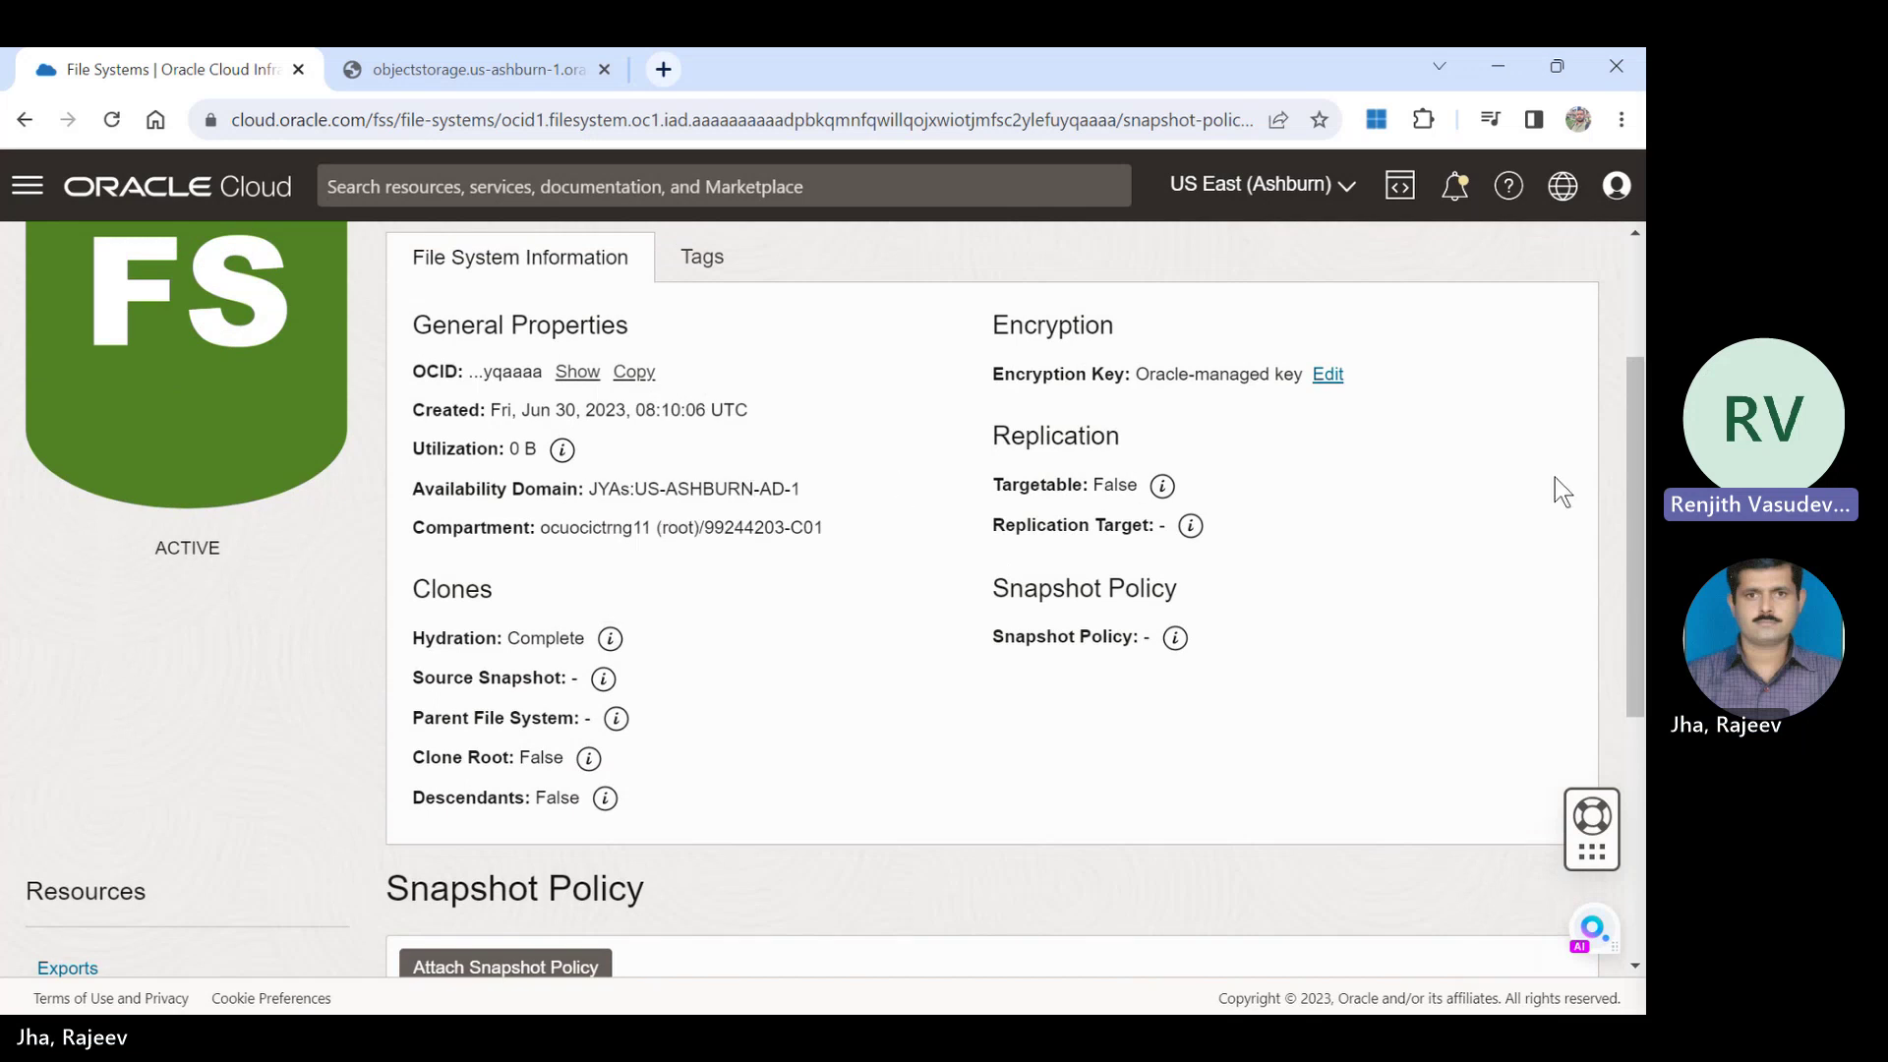
scroll(1613, 502, up, 2)
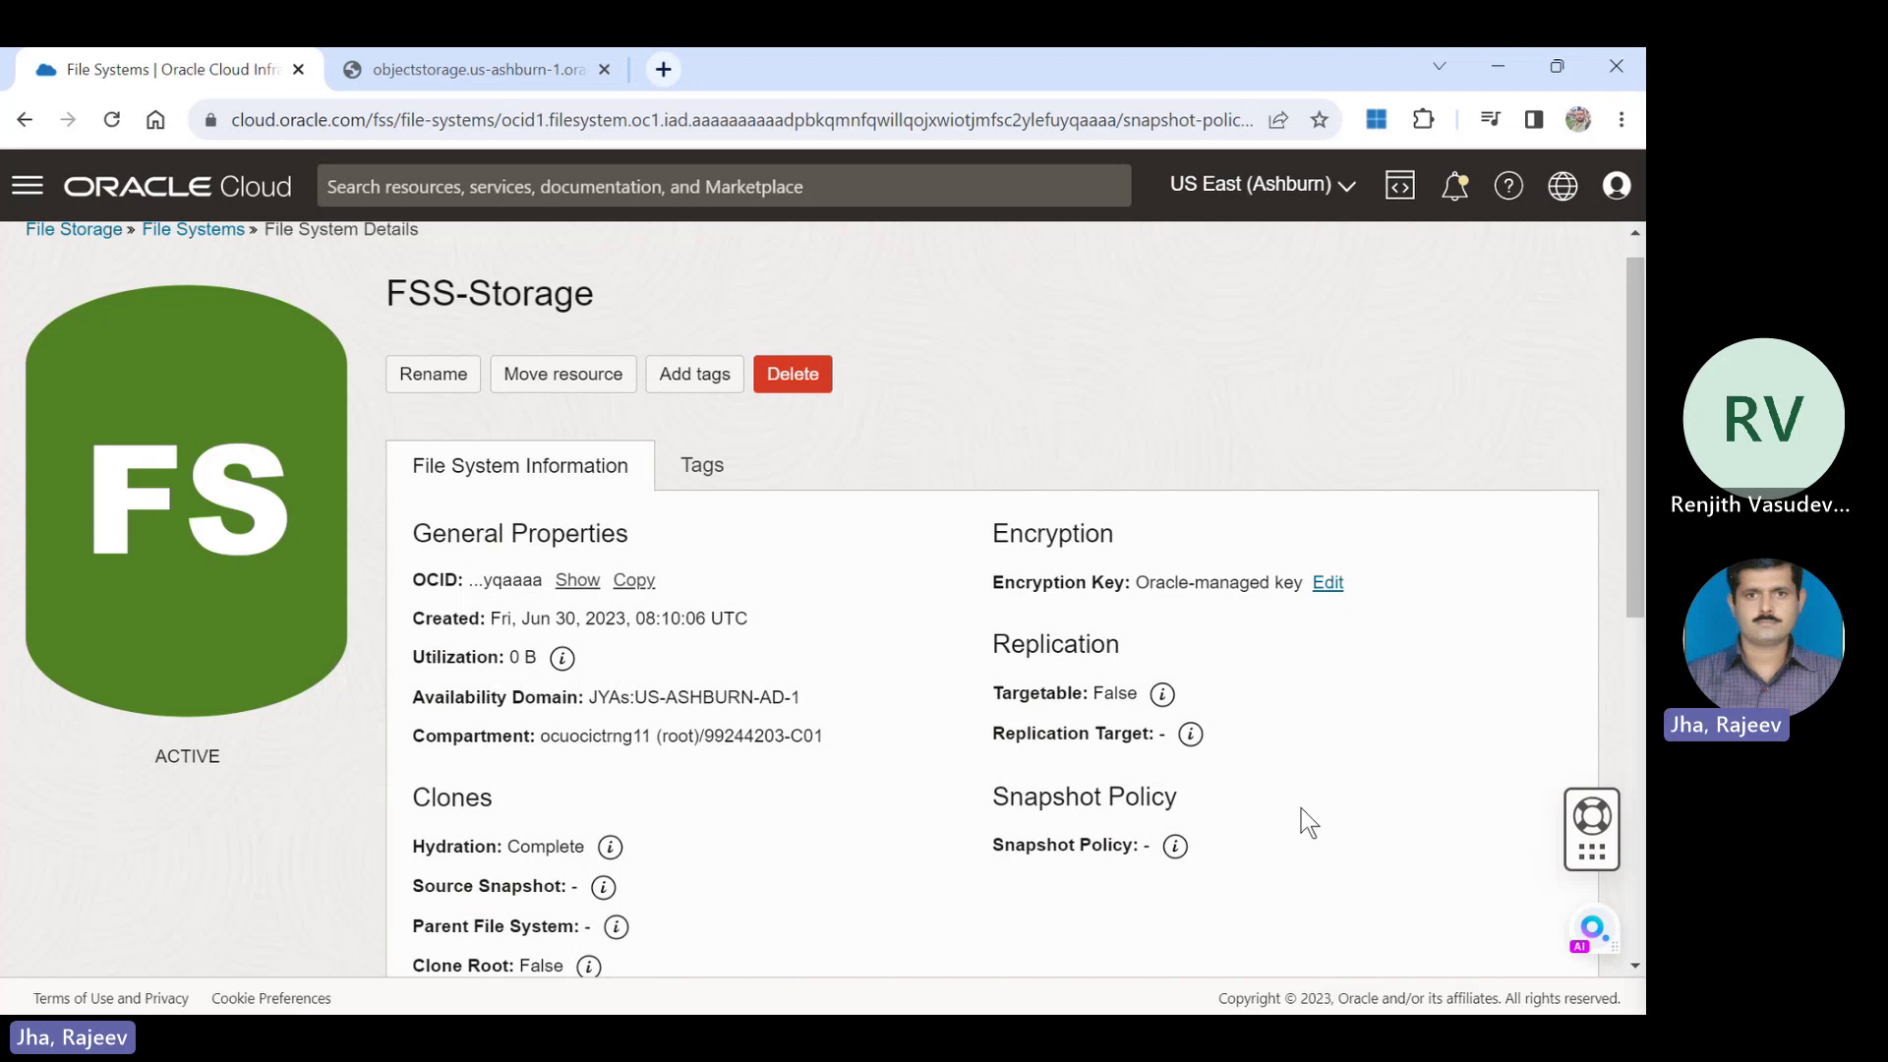
click(1190, 734)
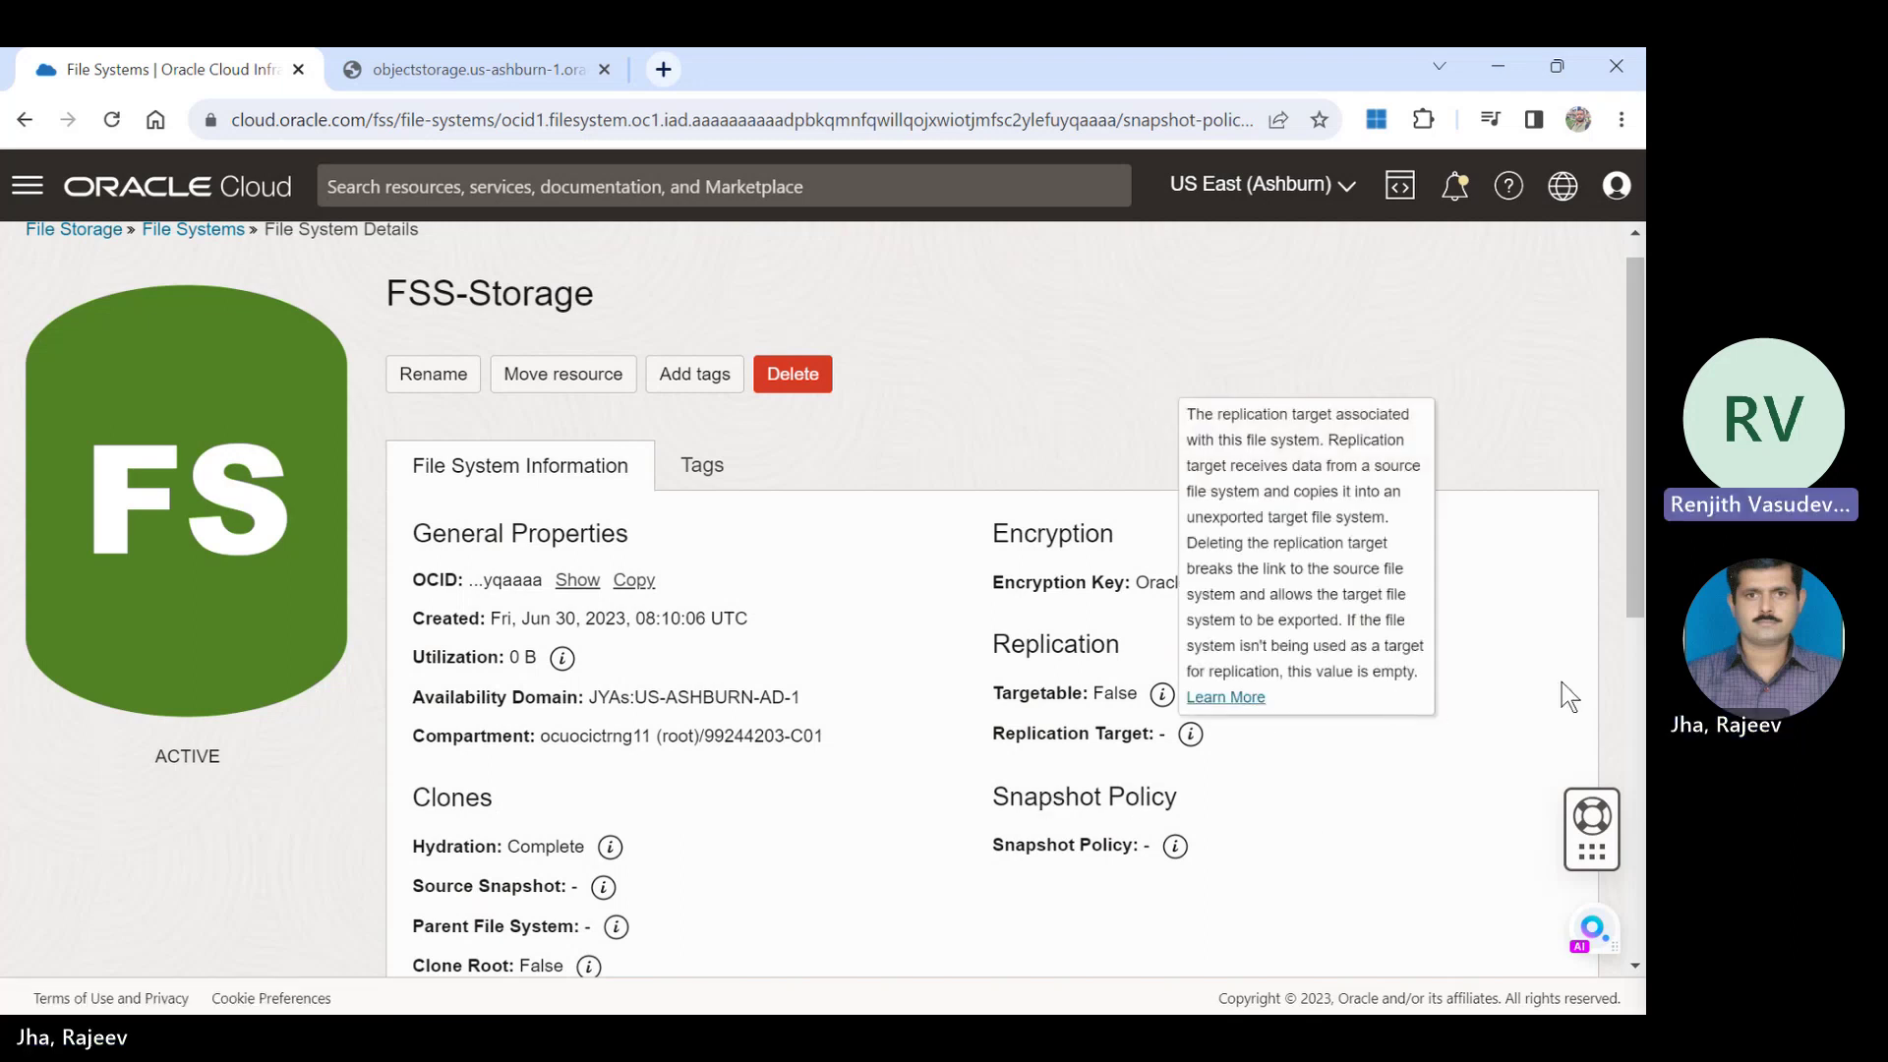
click(1466, 745)
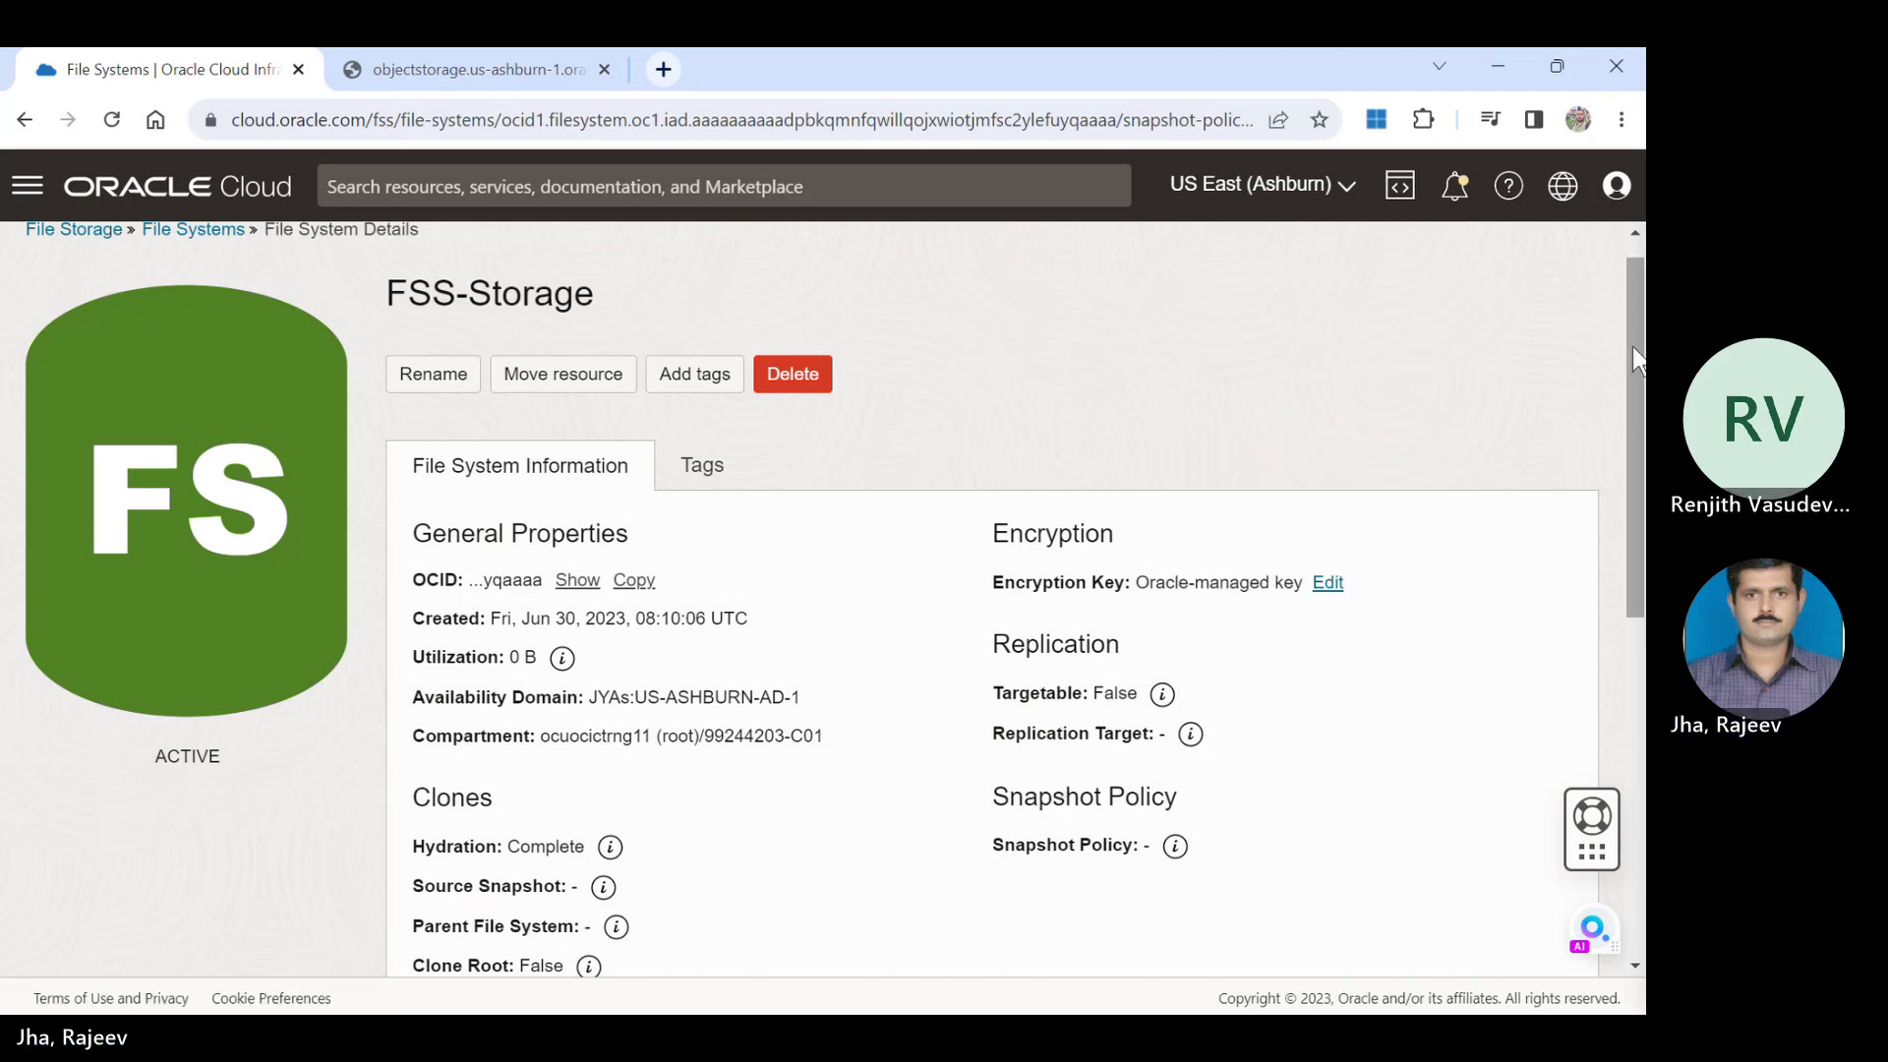
drag(1639, 356, 1644, 634)
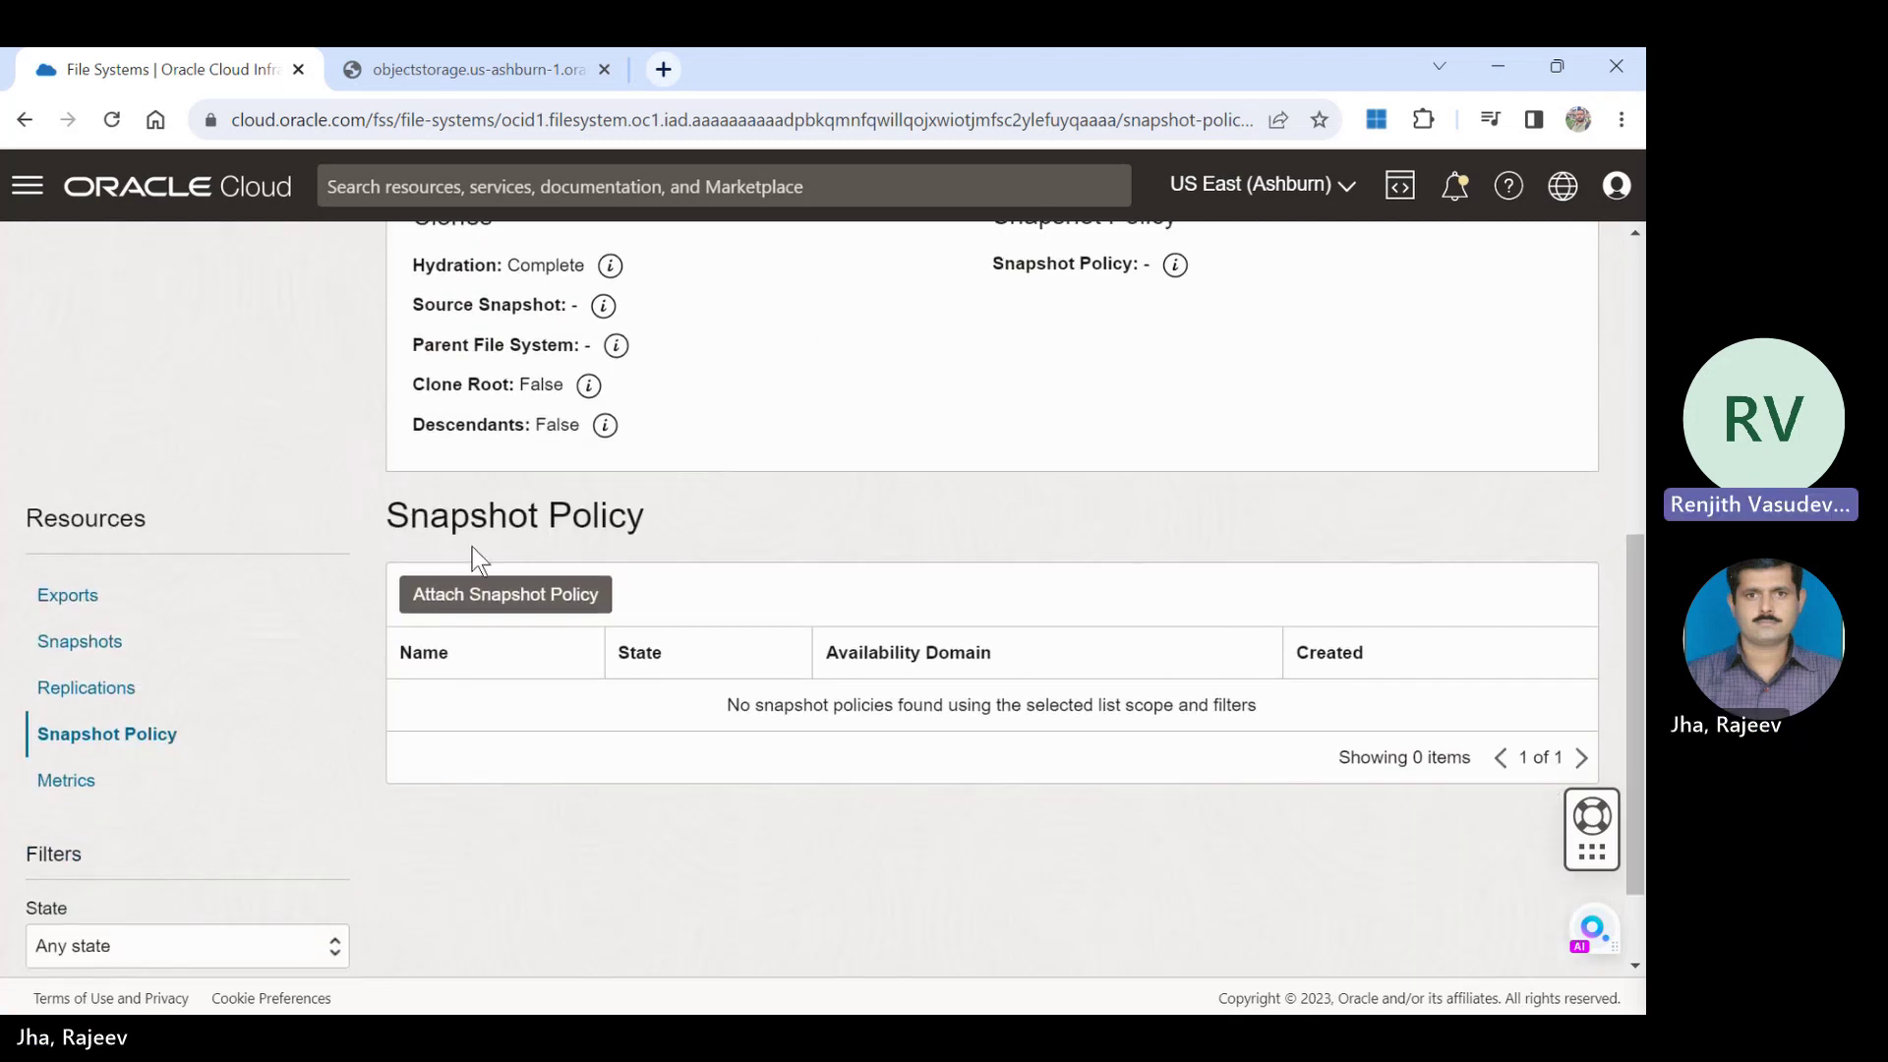
drag(1634, 559, 1628, 264)
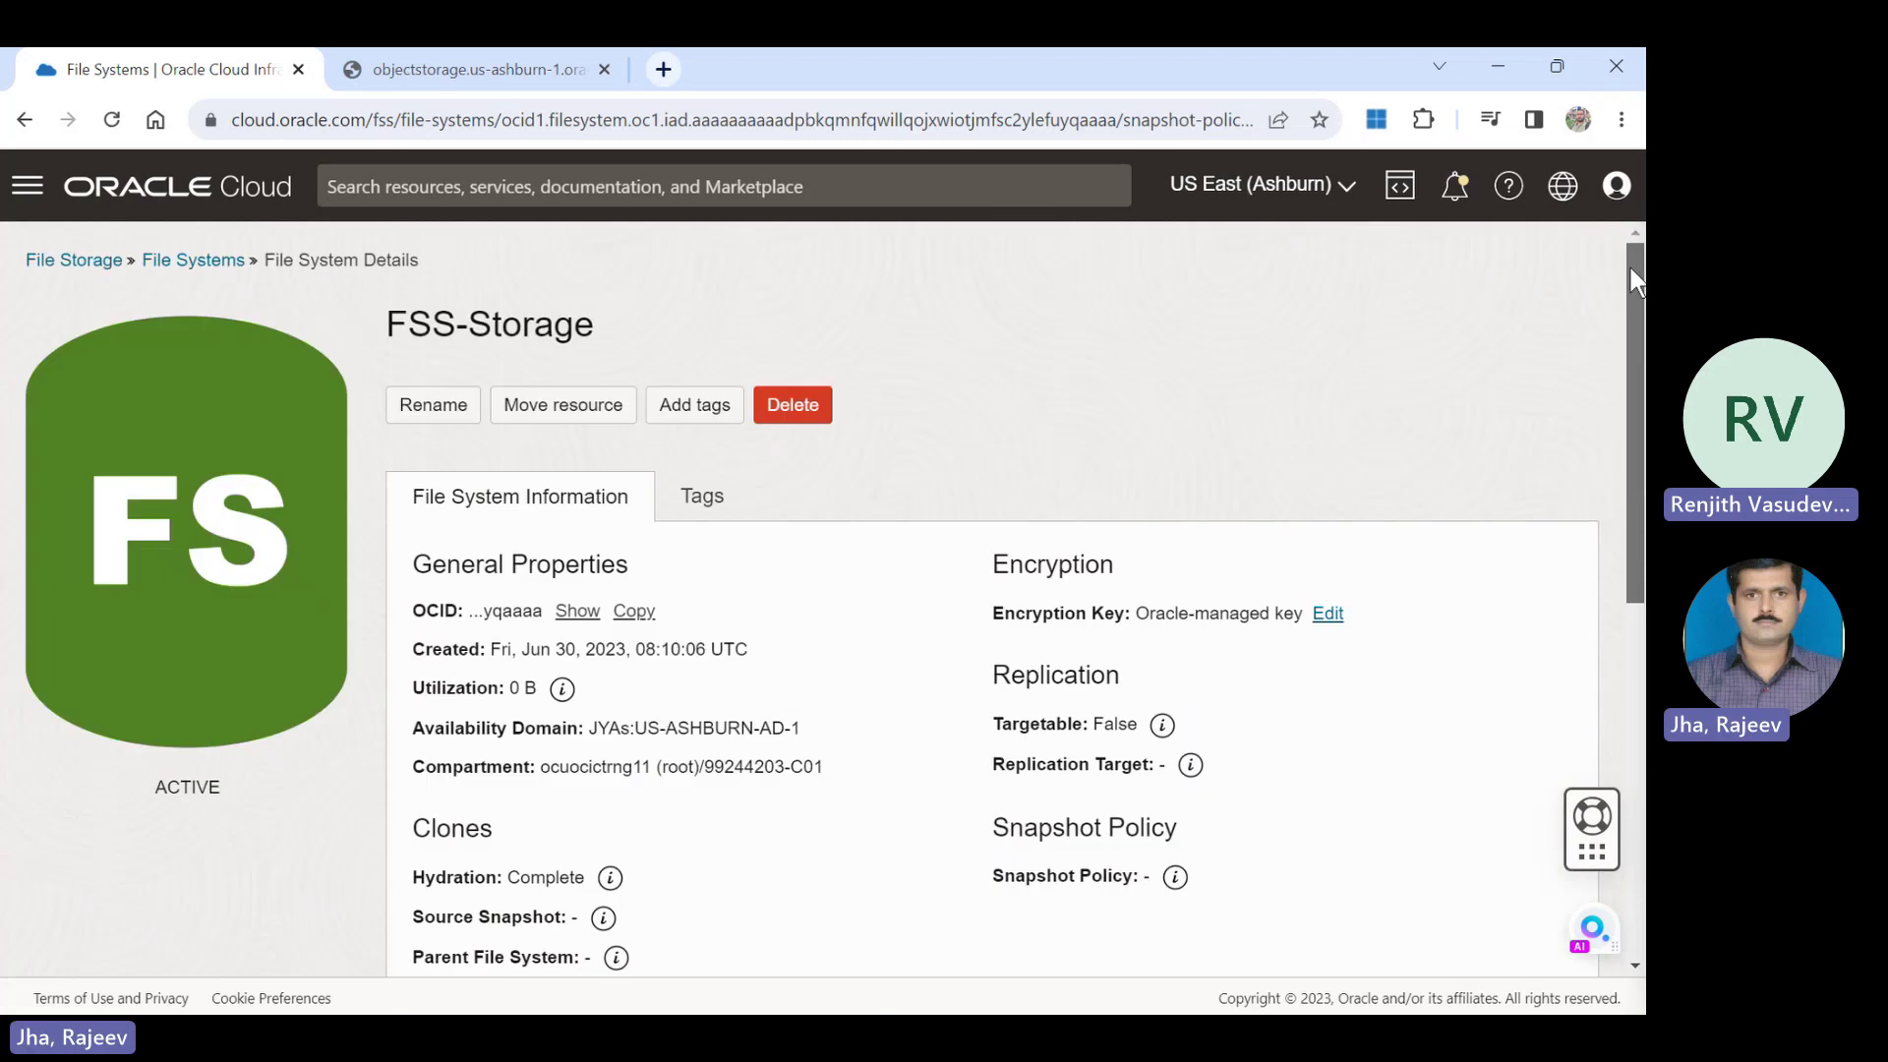
Return to the File Systems list and open the FSS-Storage row's actions menu.
click(193, 260)
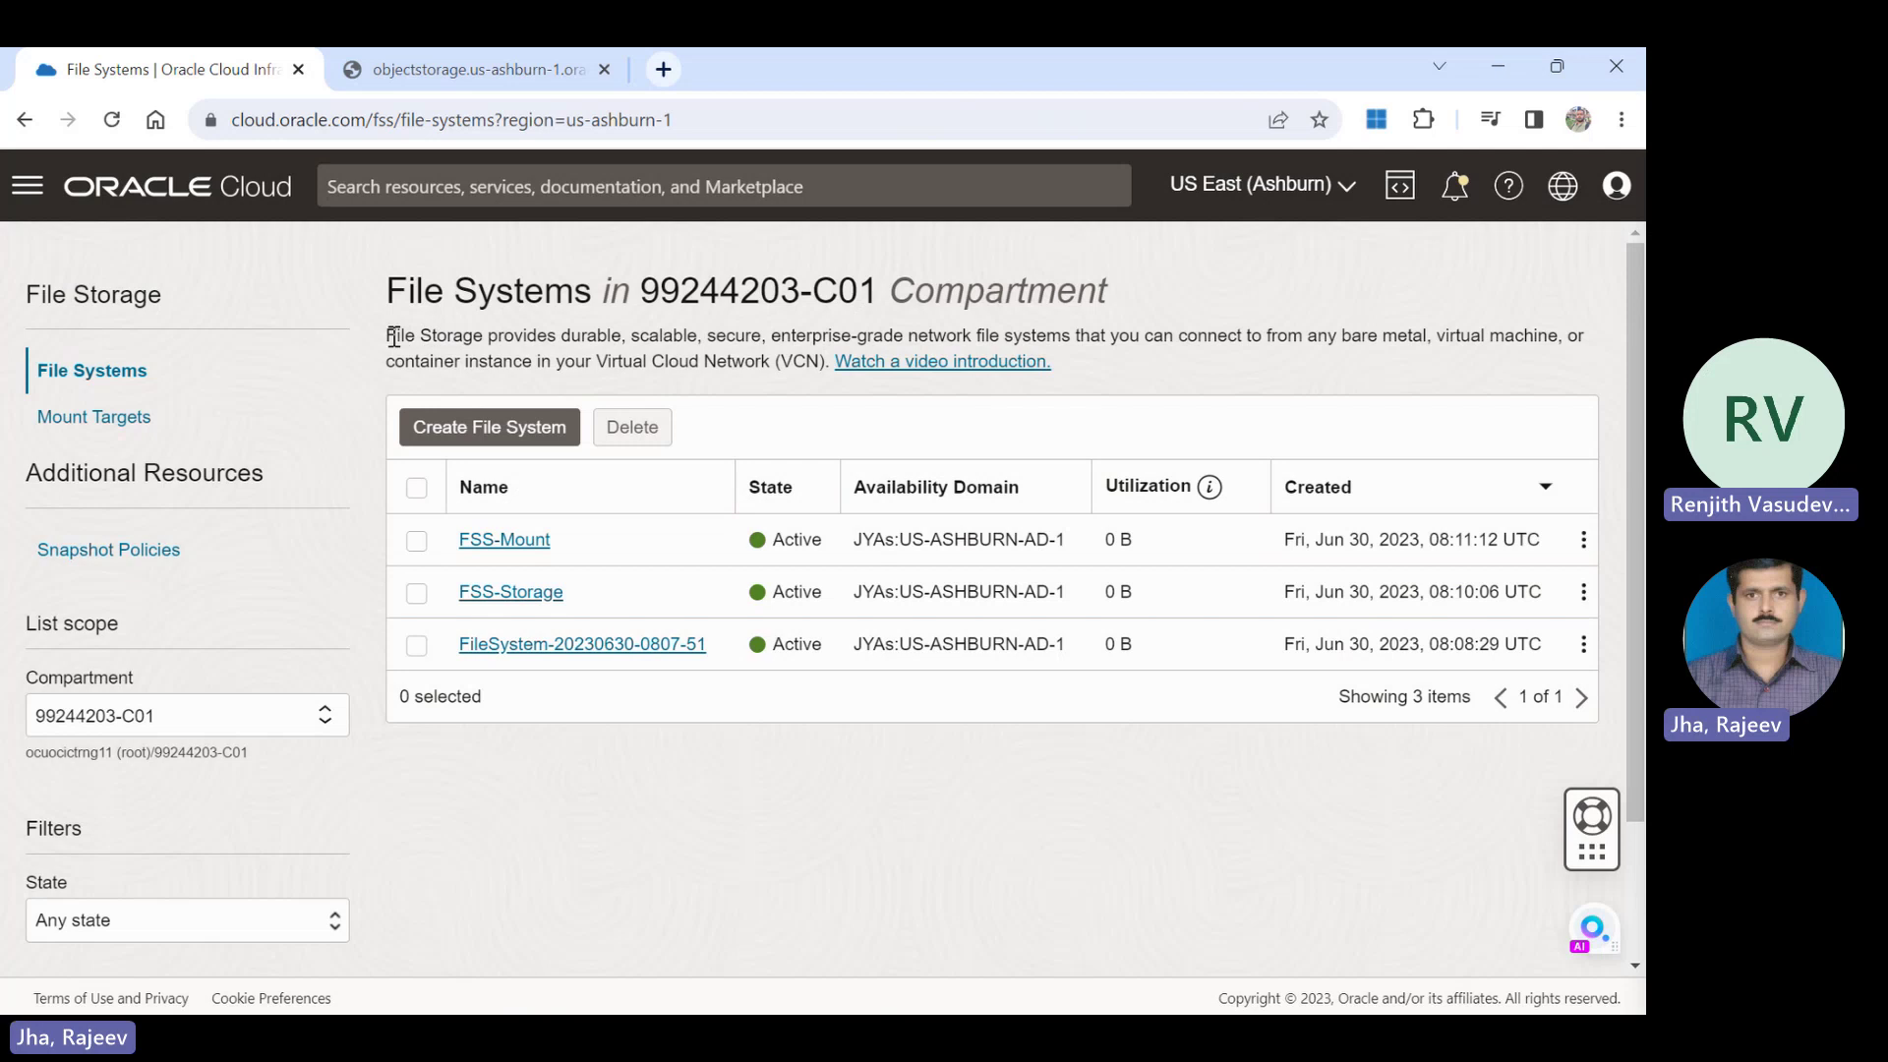
drag(396, 336, 834, 357)
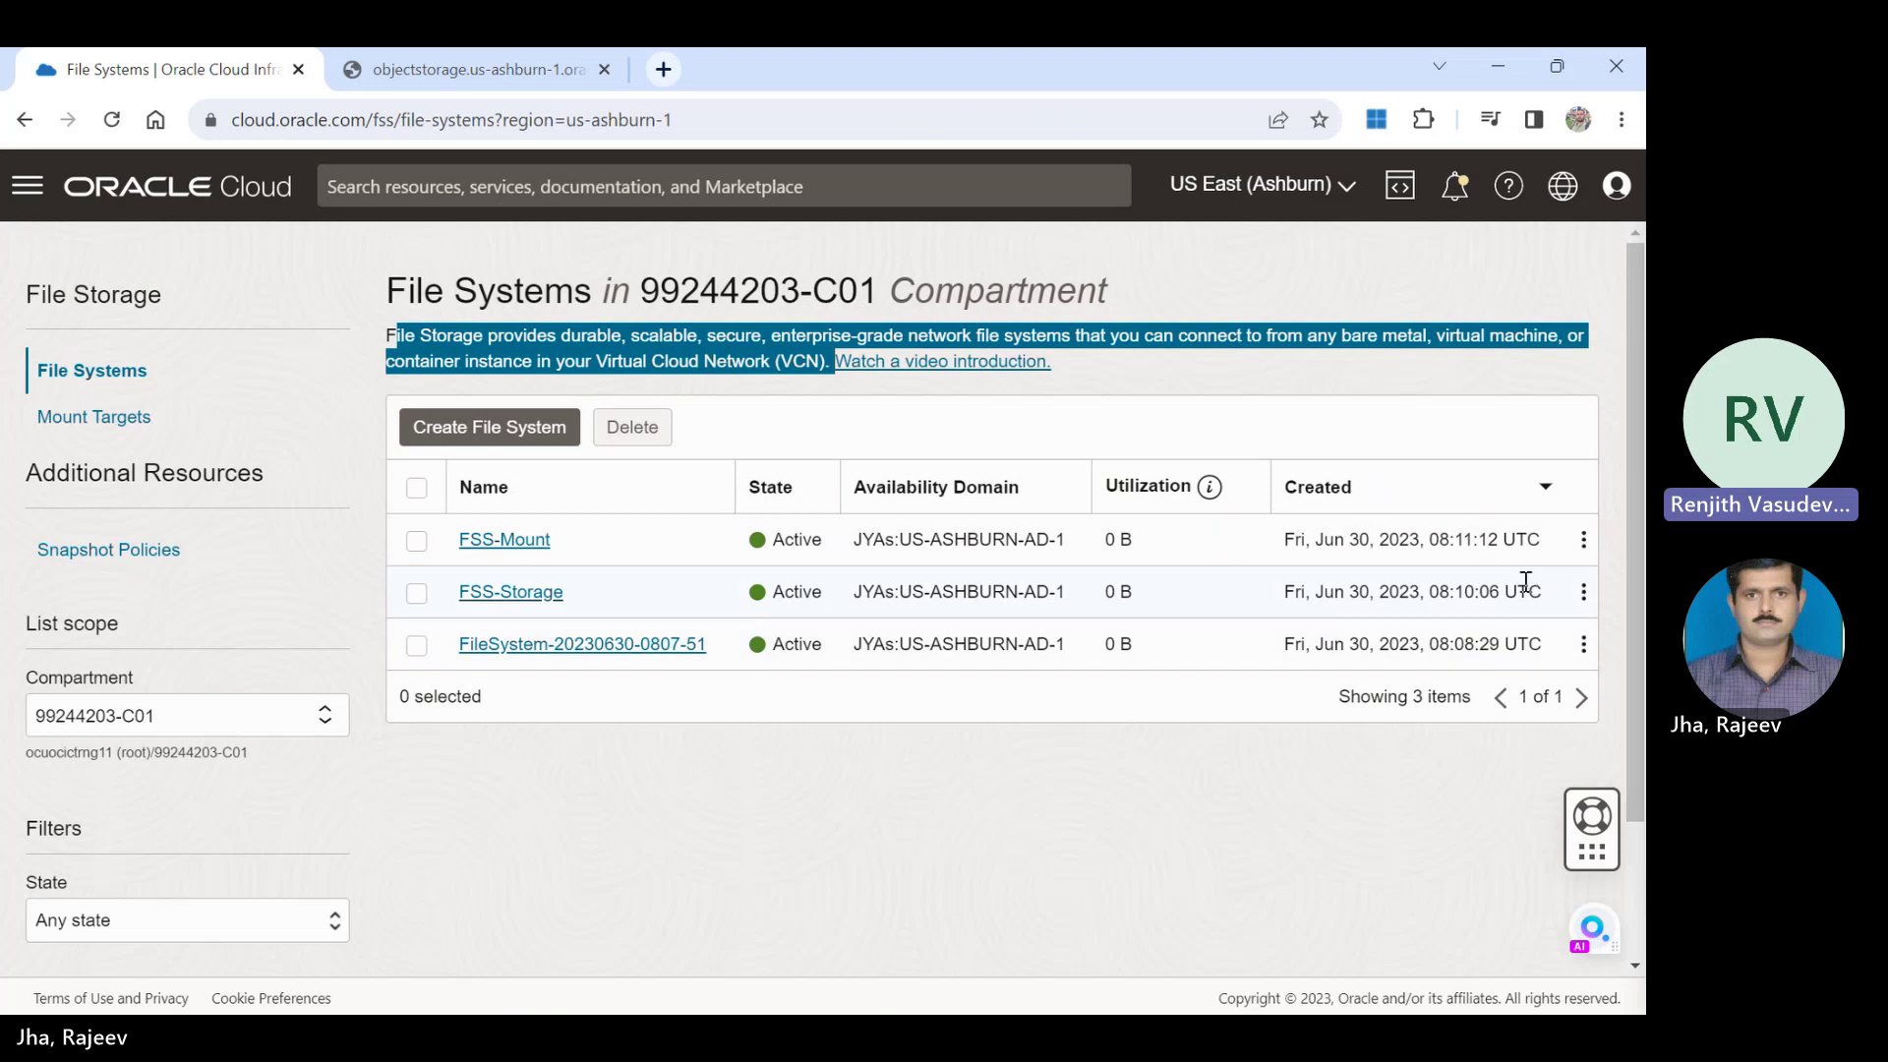
click(1585, 594)
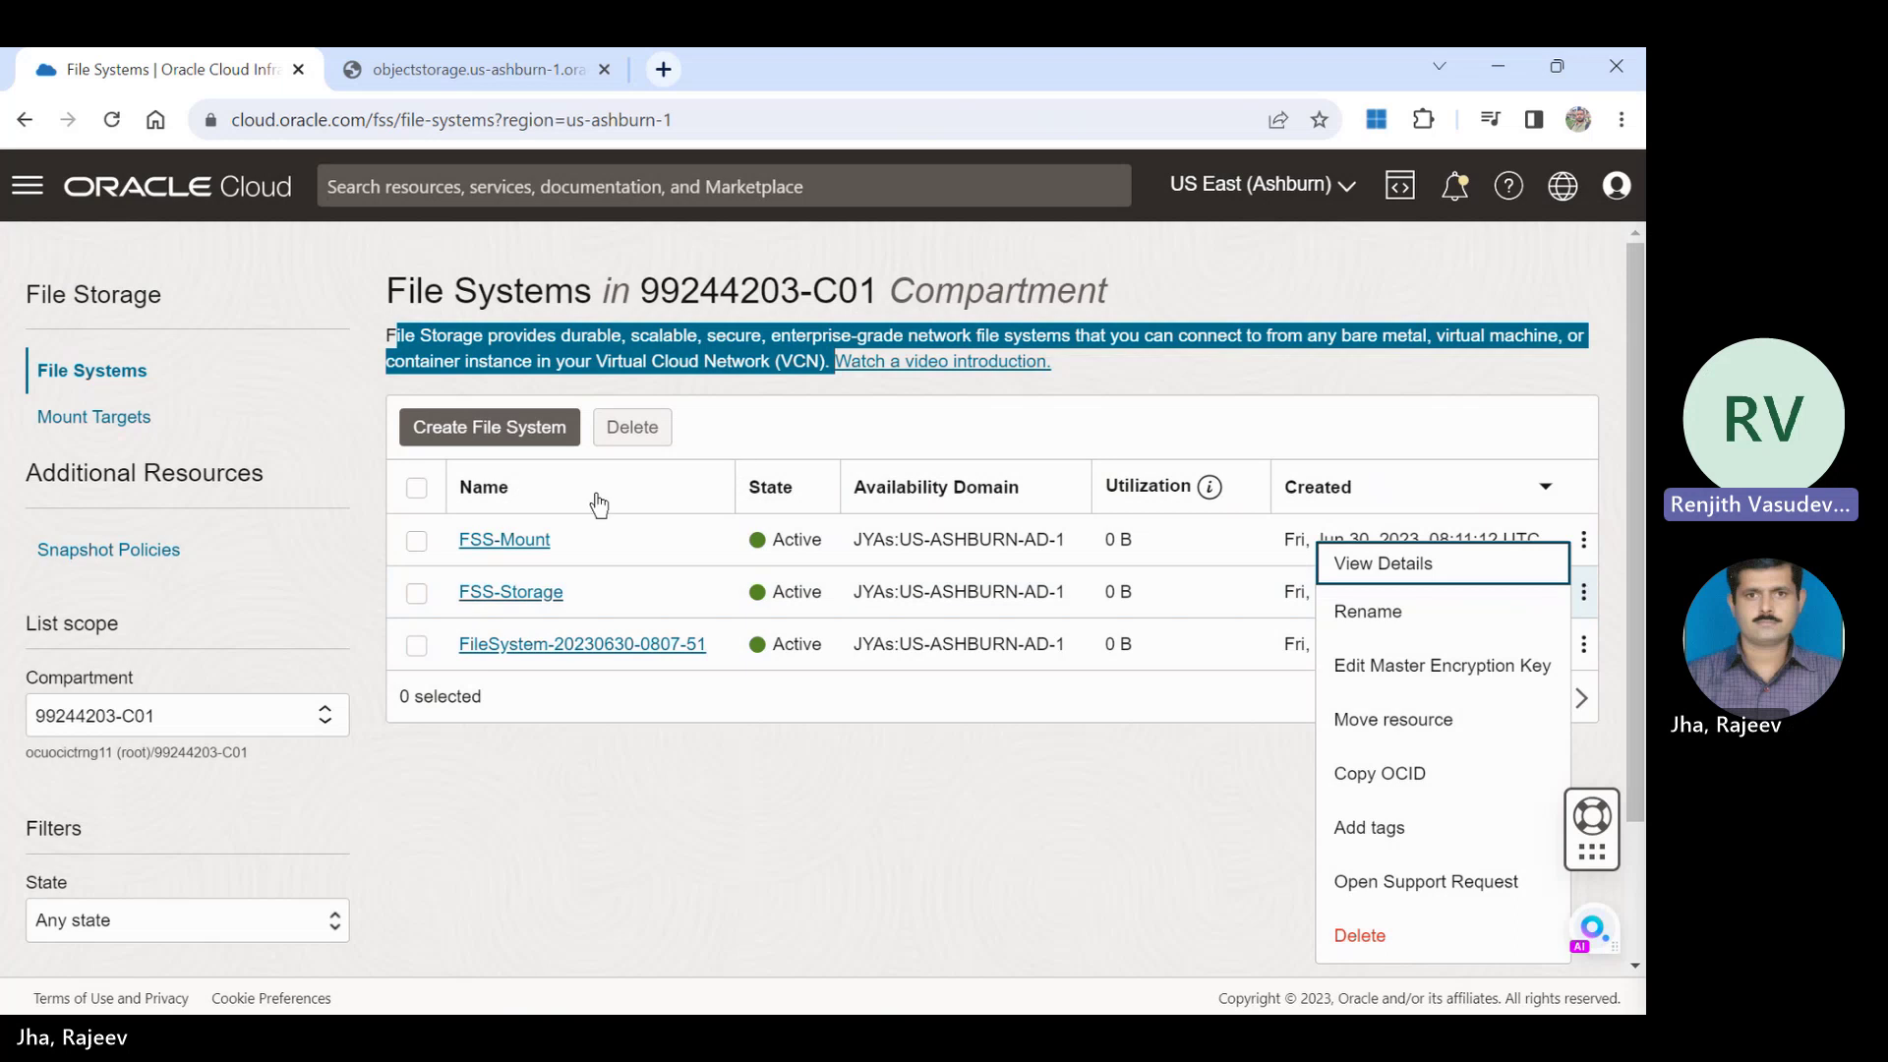
click(489, 596)
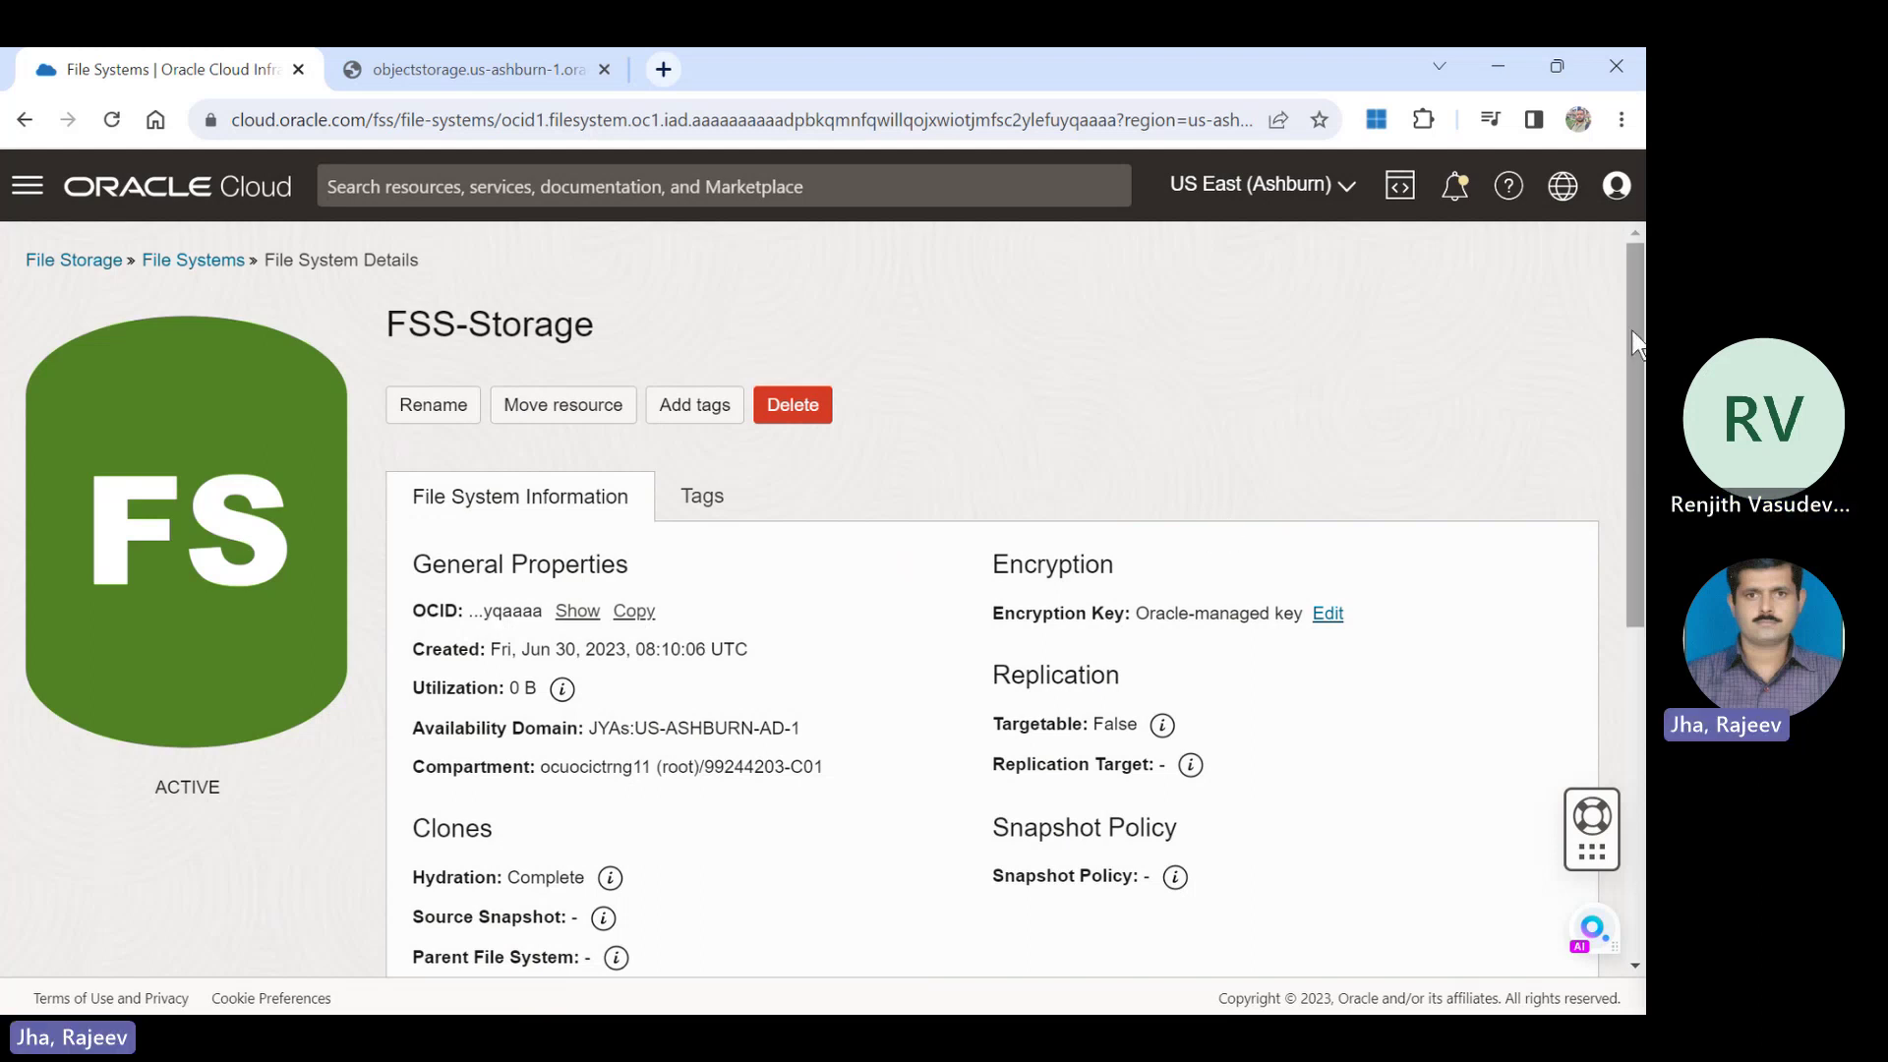
drag(1632, 328, 1642, 628)
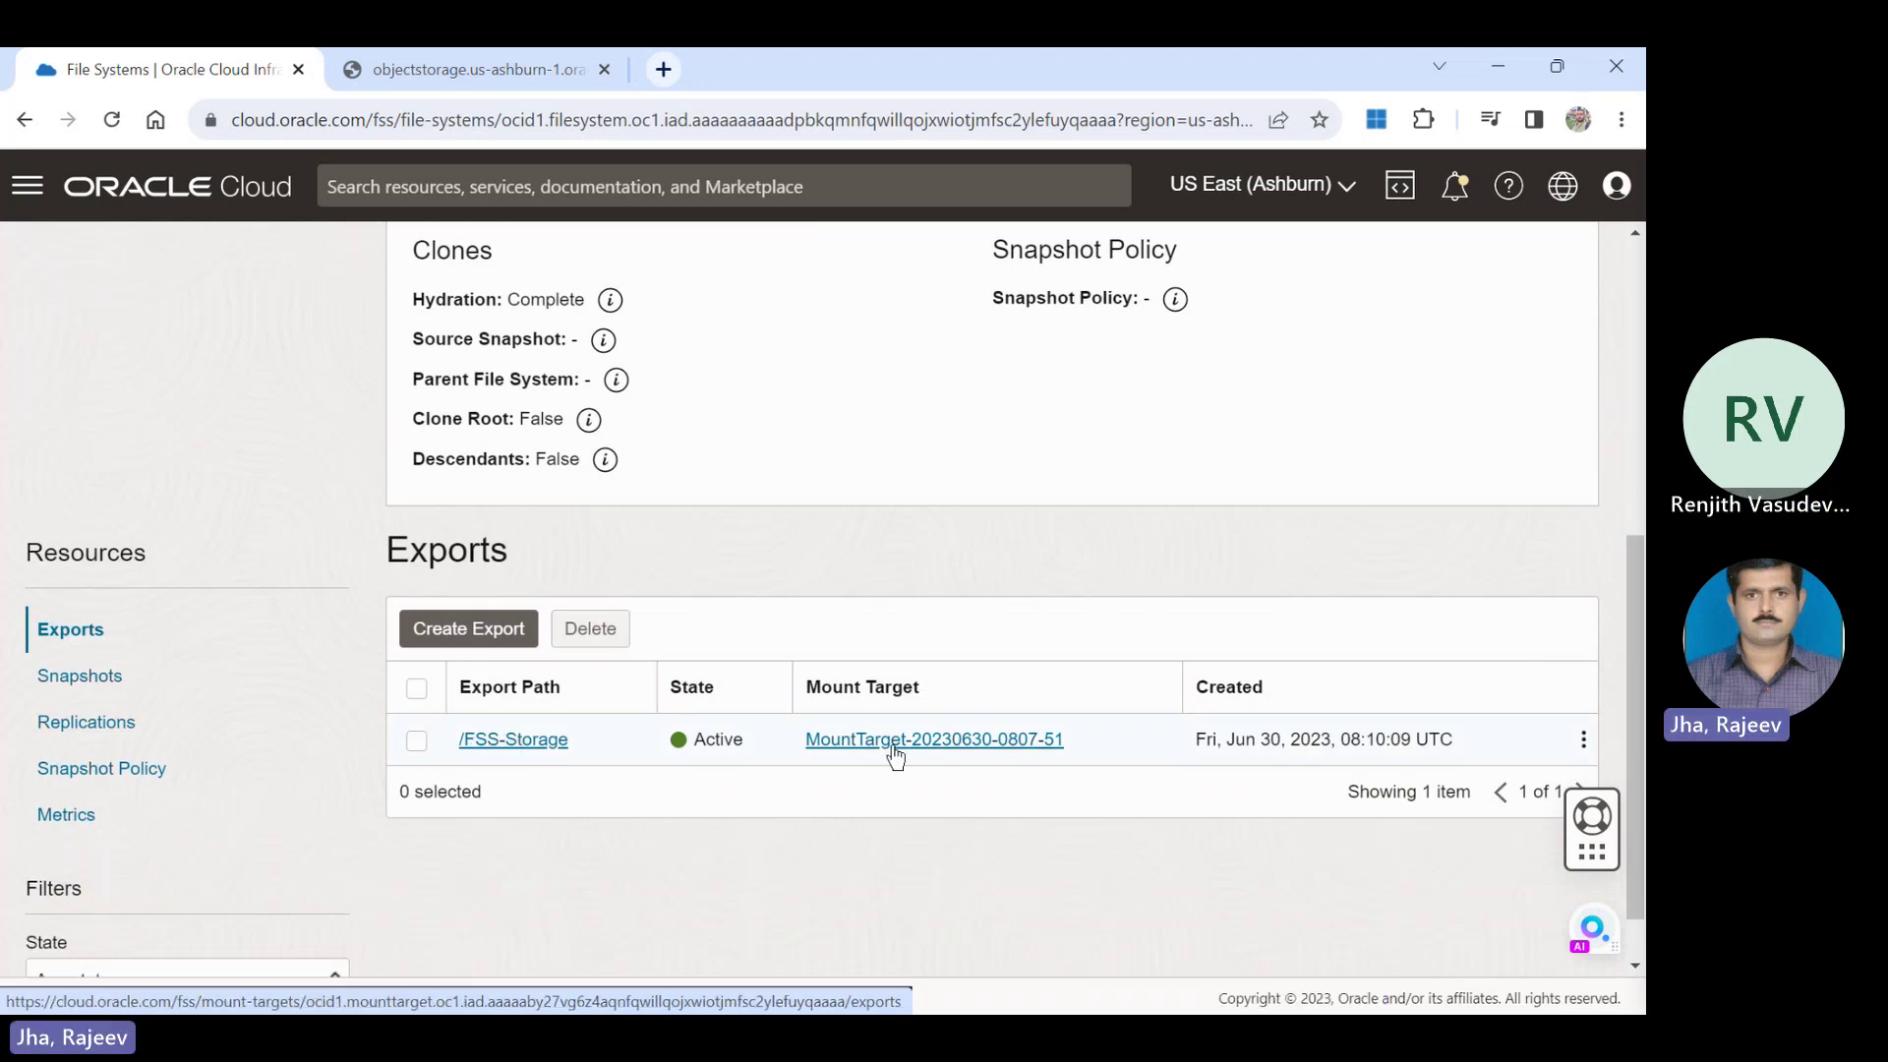
click(535, 743)
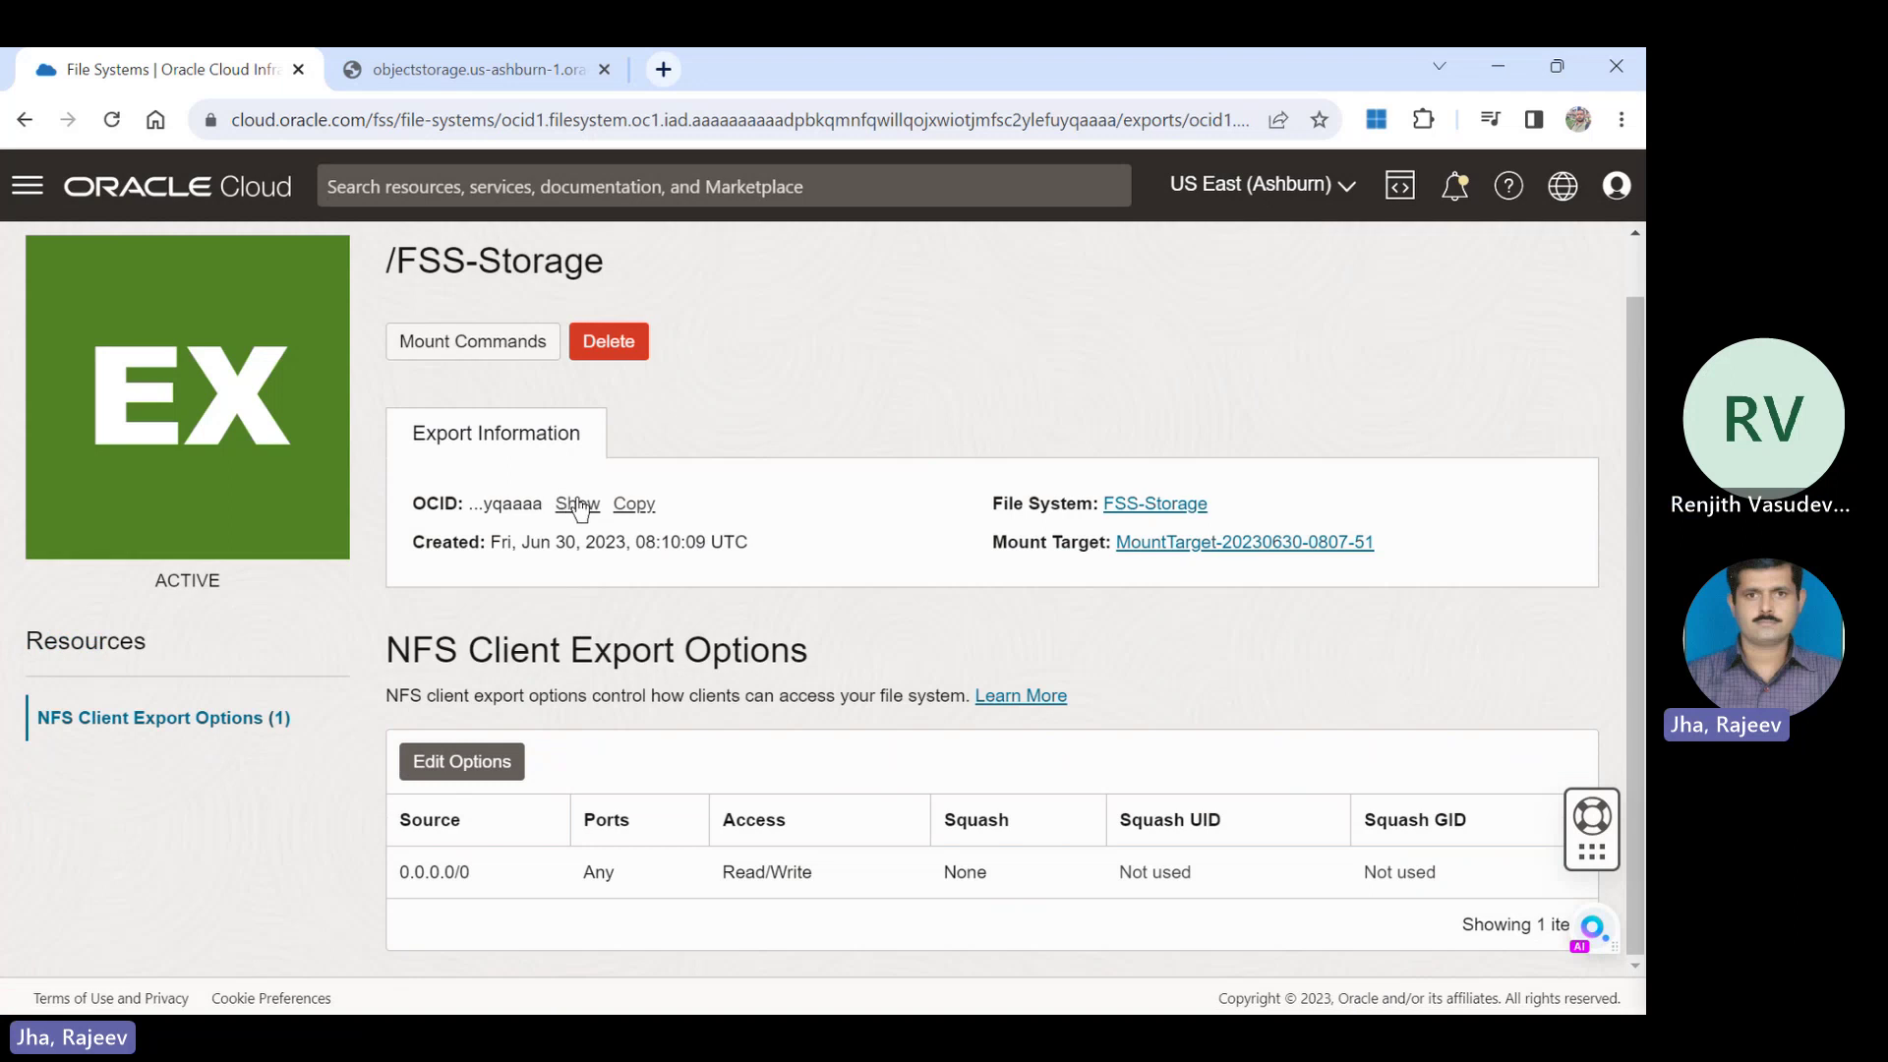
click(578, 504)
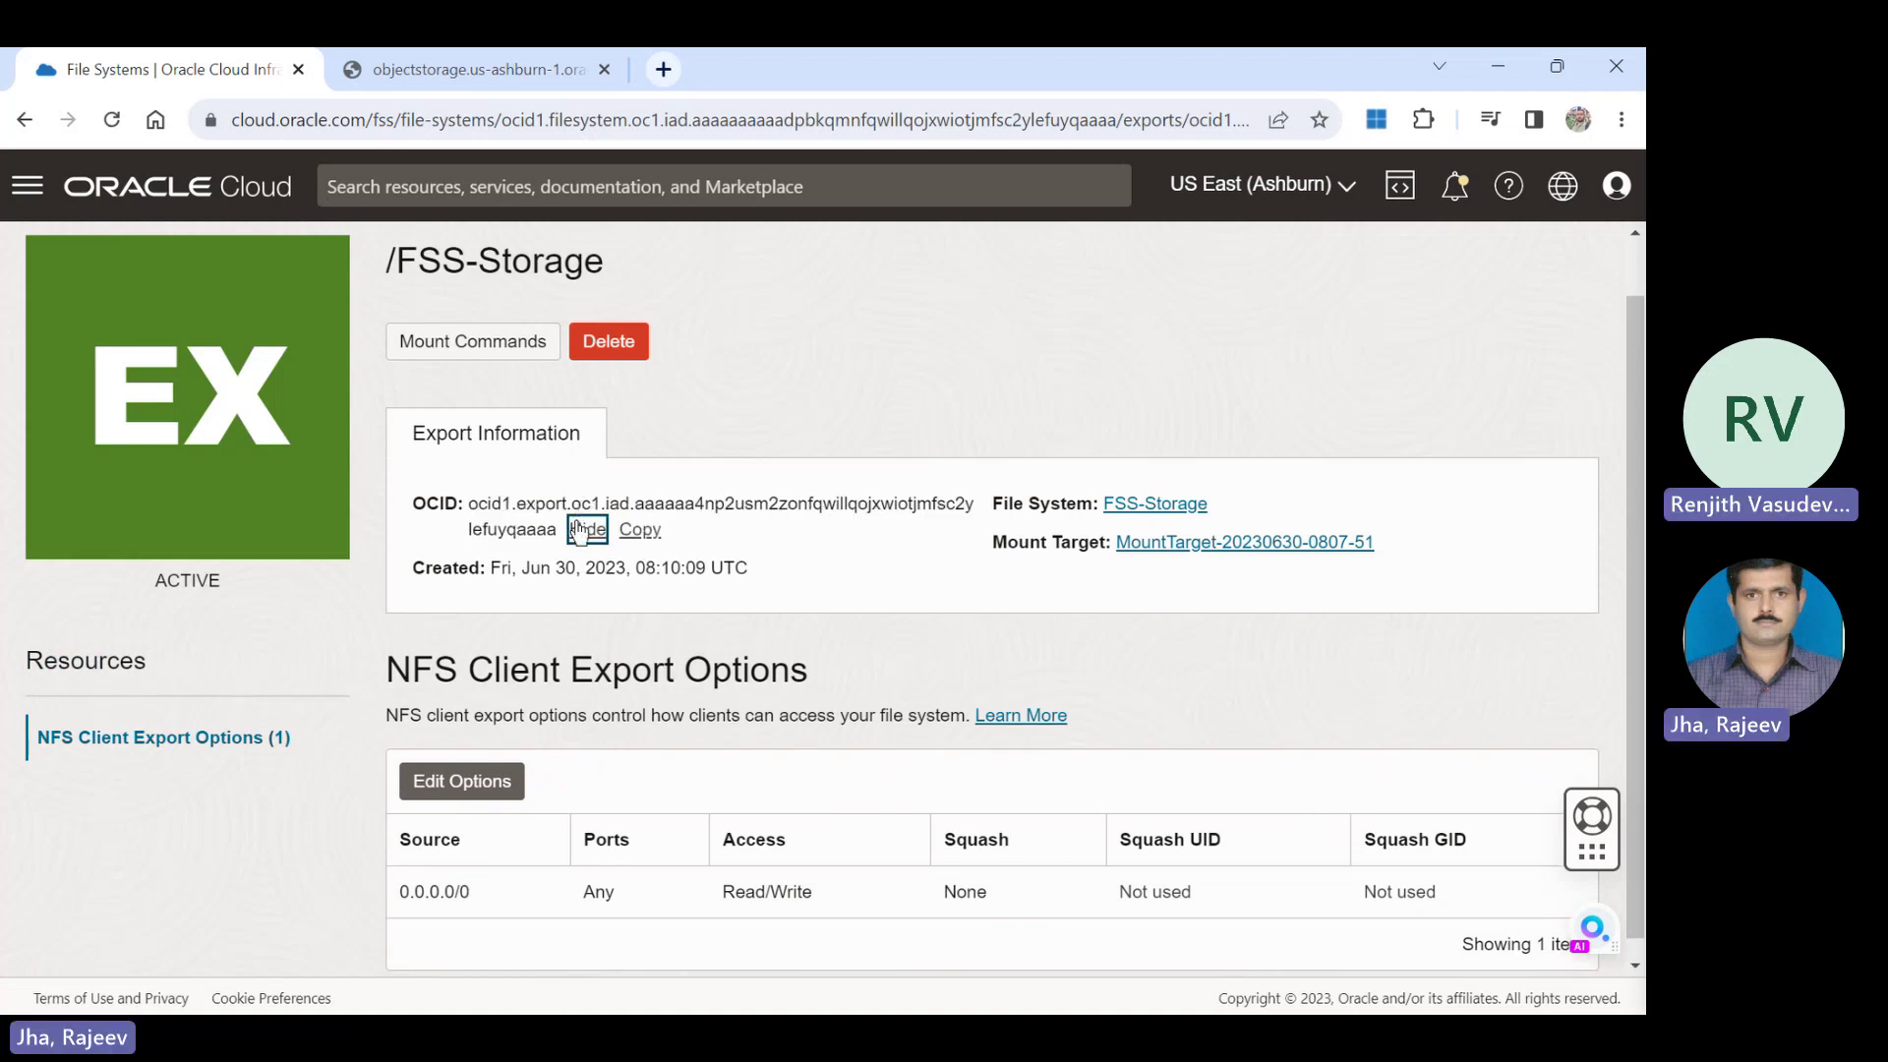
click(640, 532)
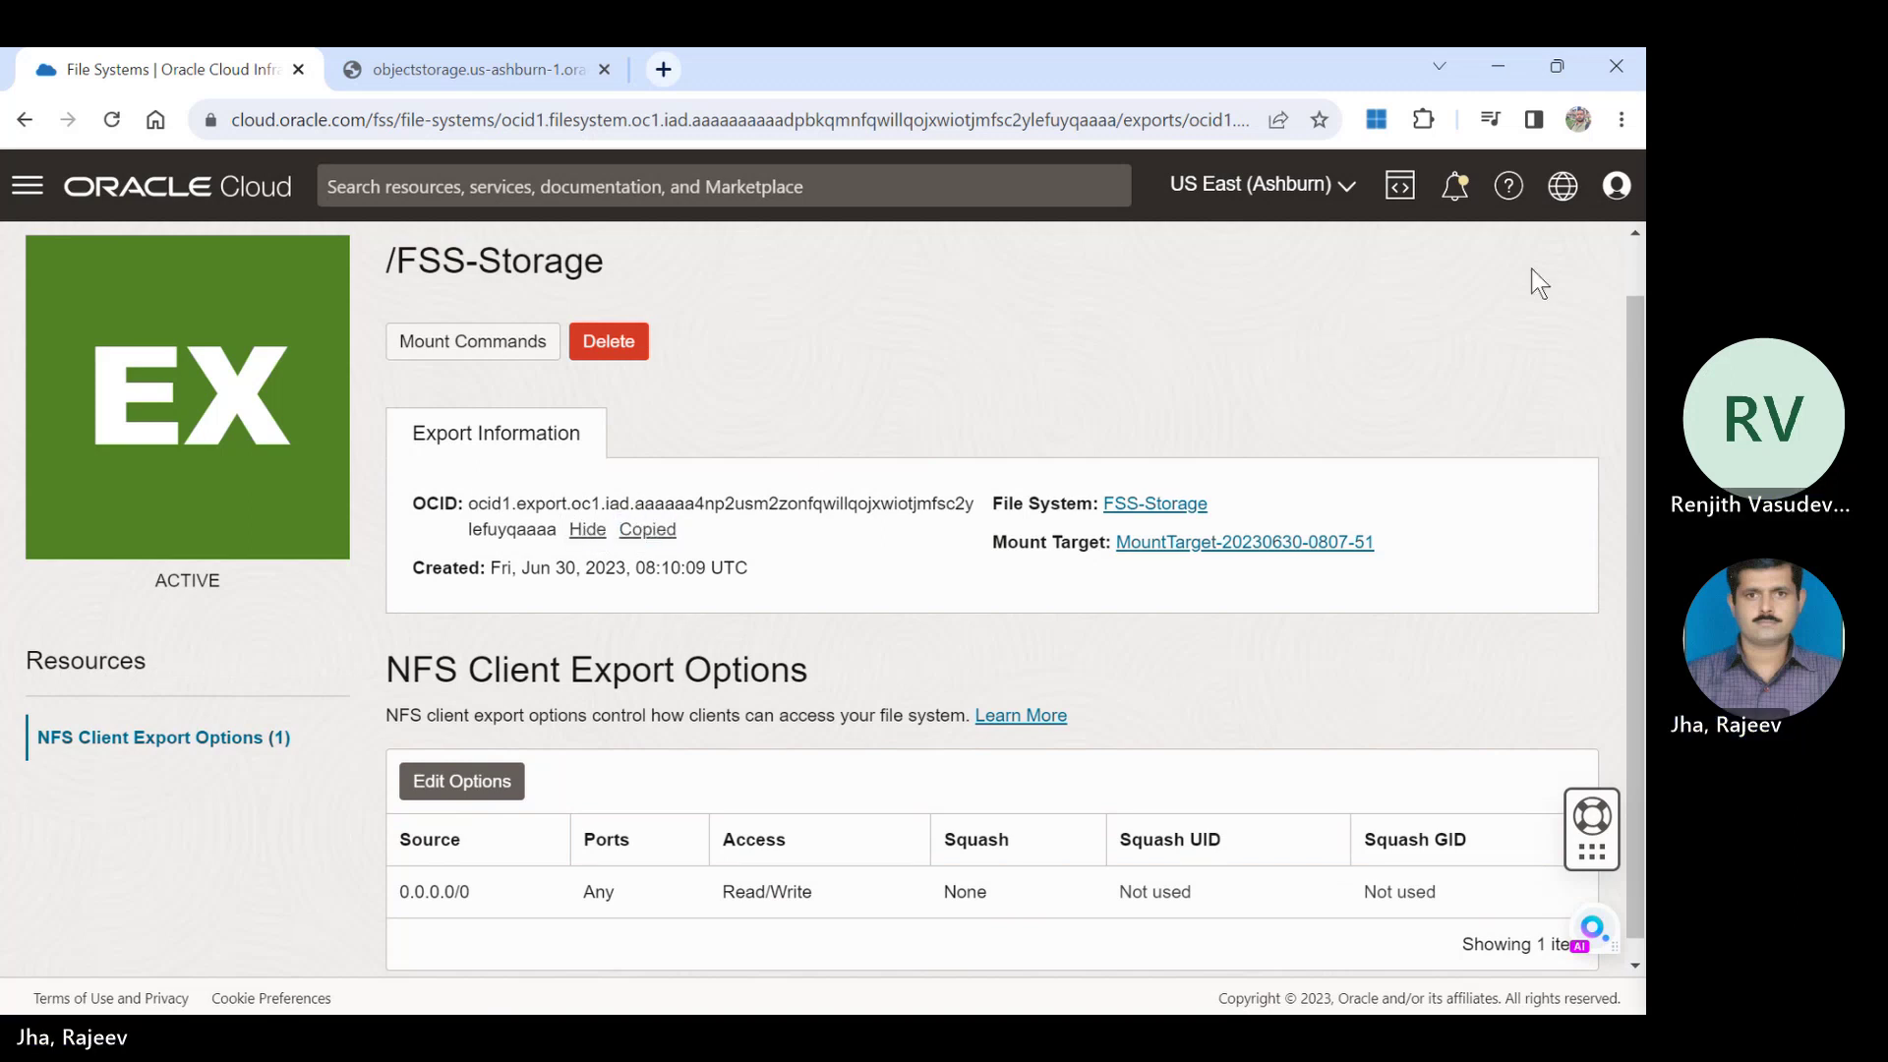
drag(1637, 303, 1637, 320)
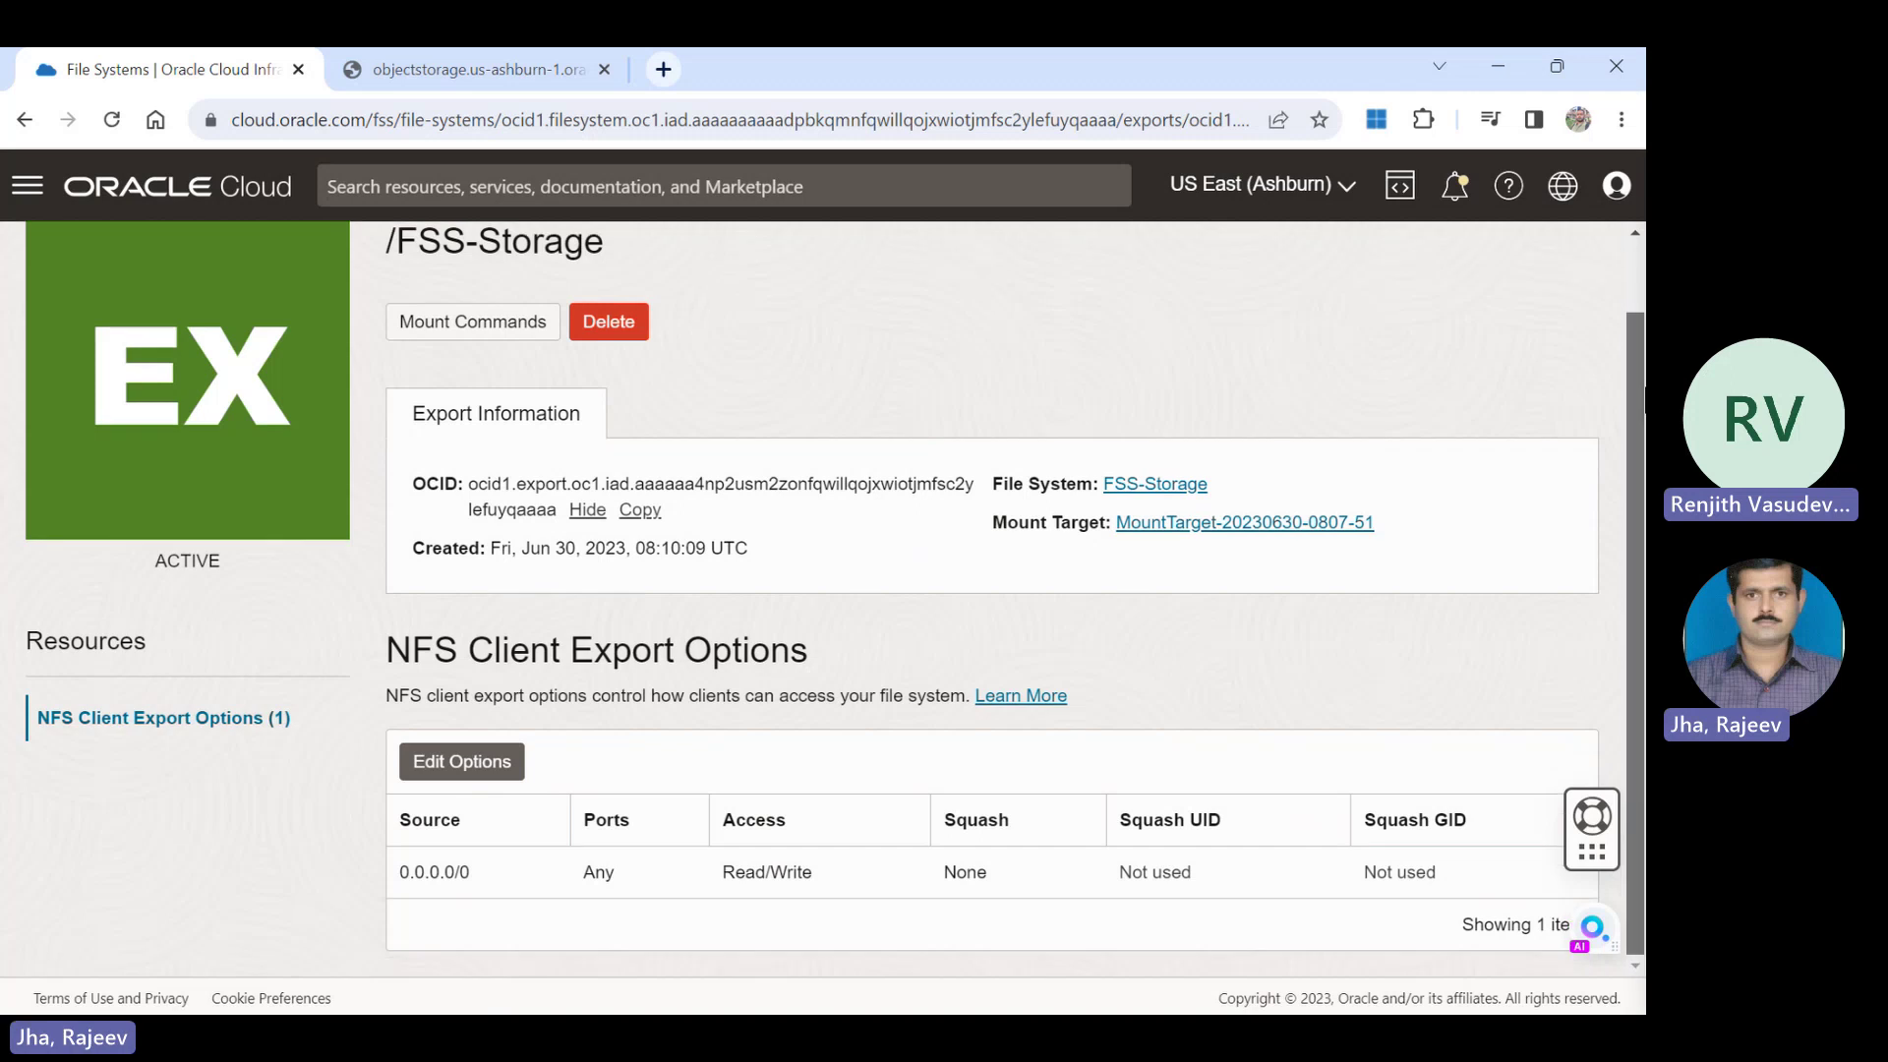
drag(1642, 437, 1640, 246)
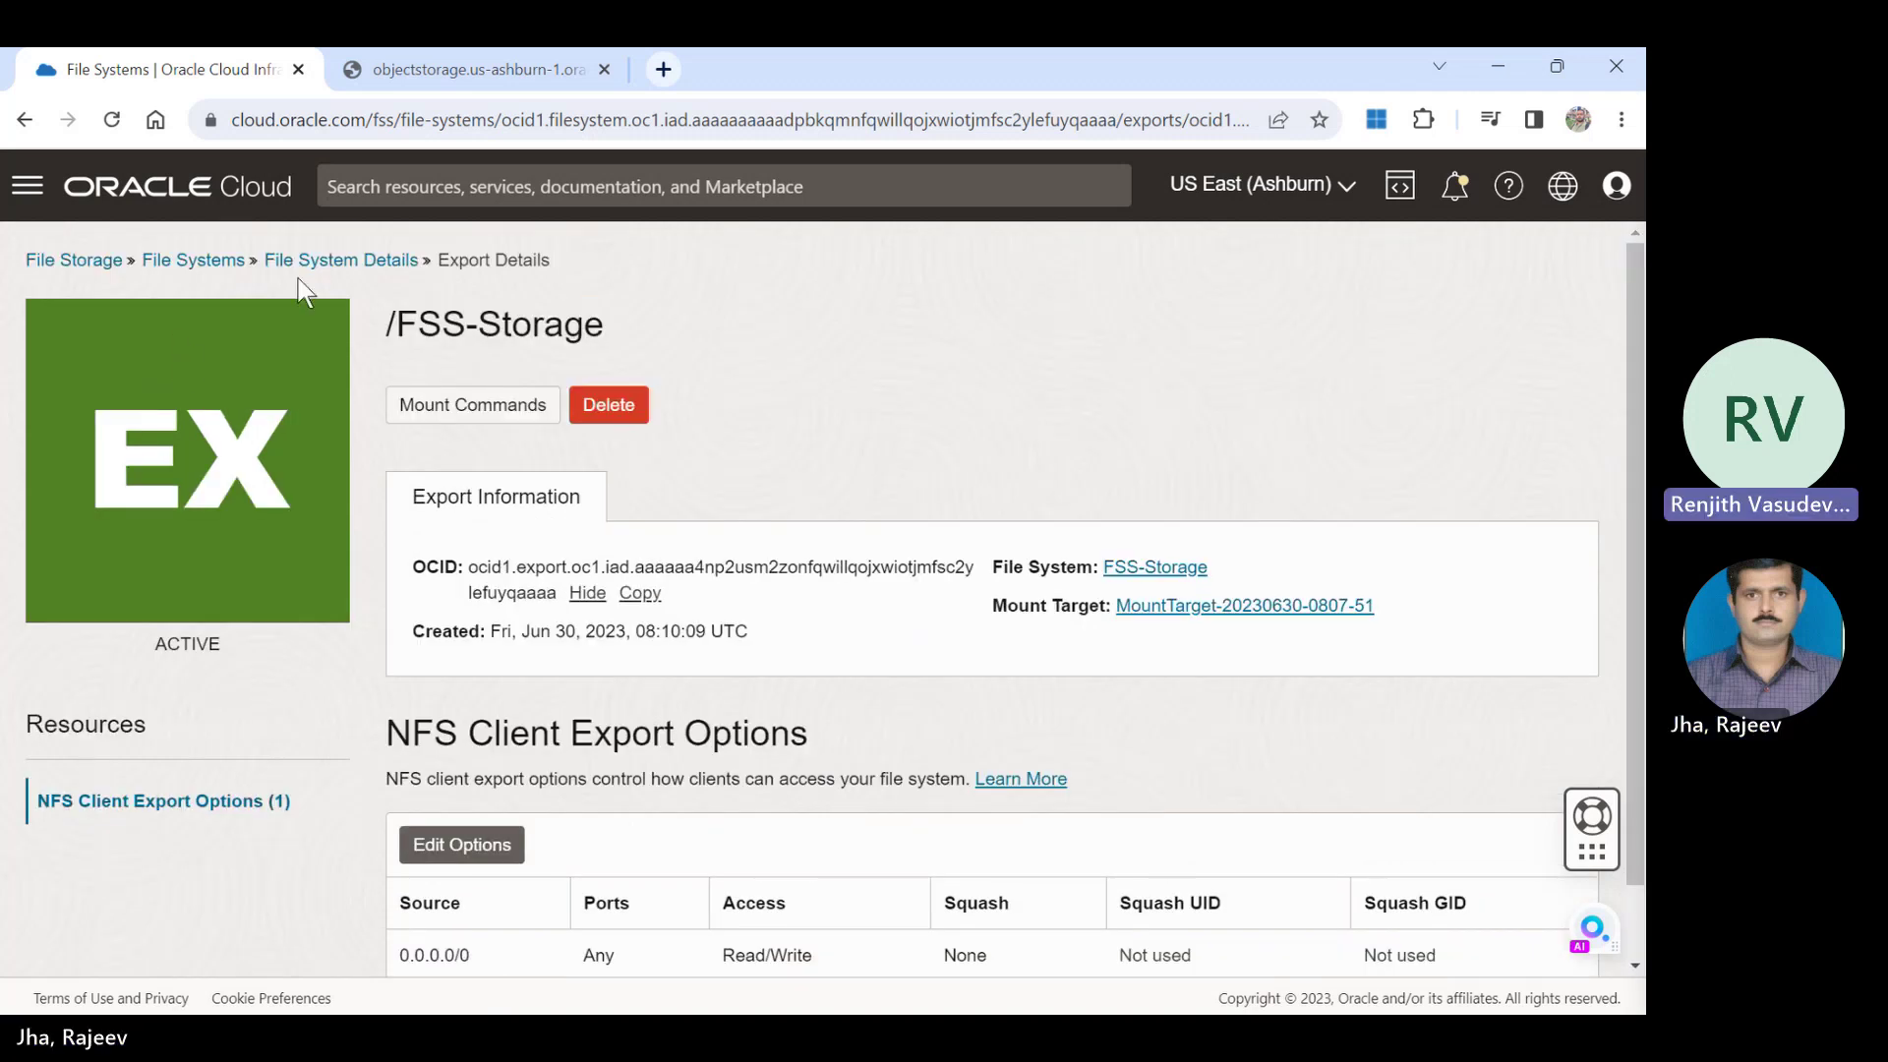
Return to the File Systems list and highlight parts of the File Storage description.
click(193, 260)
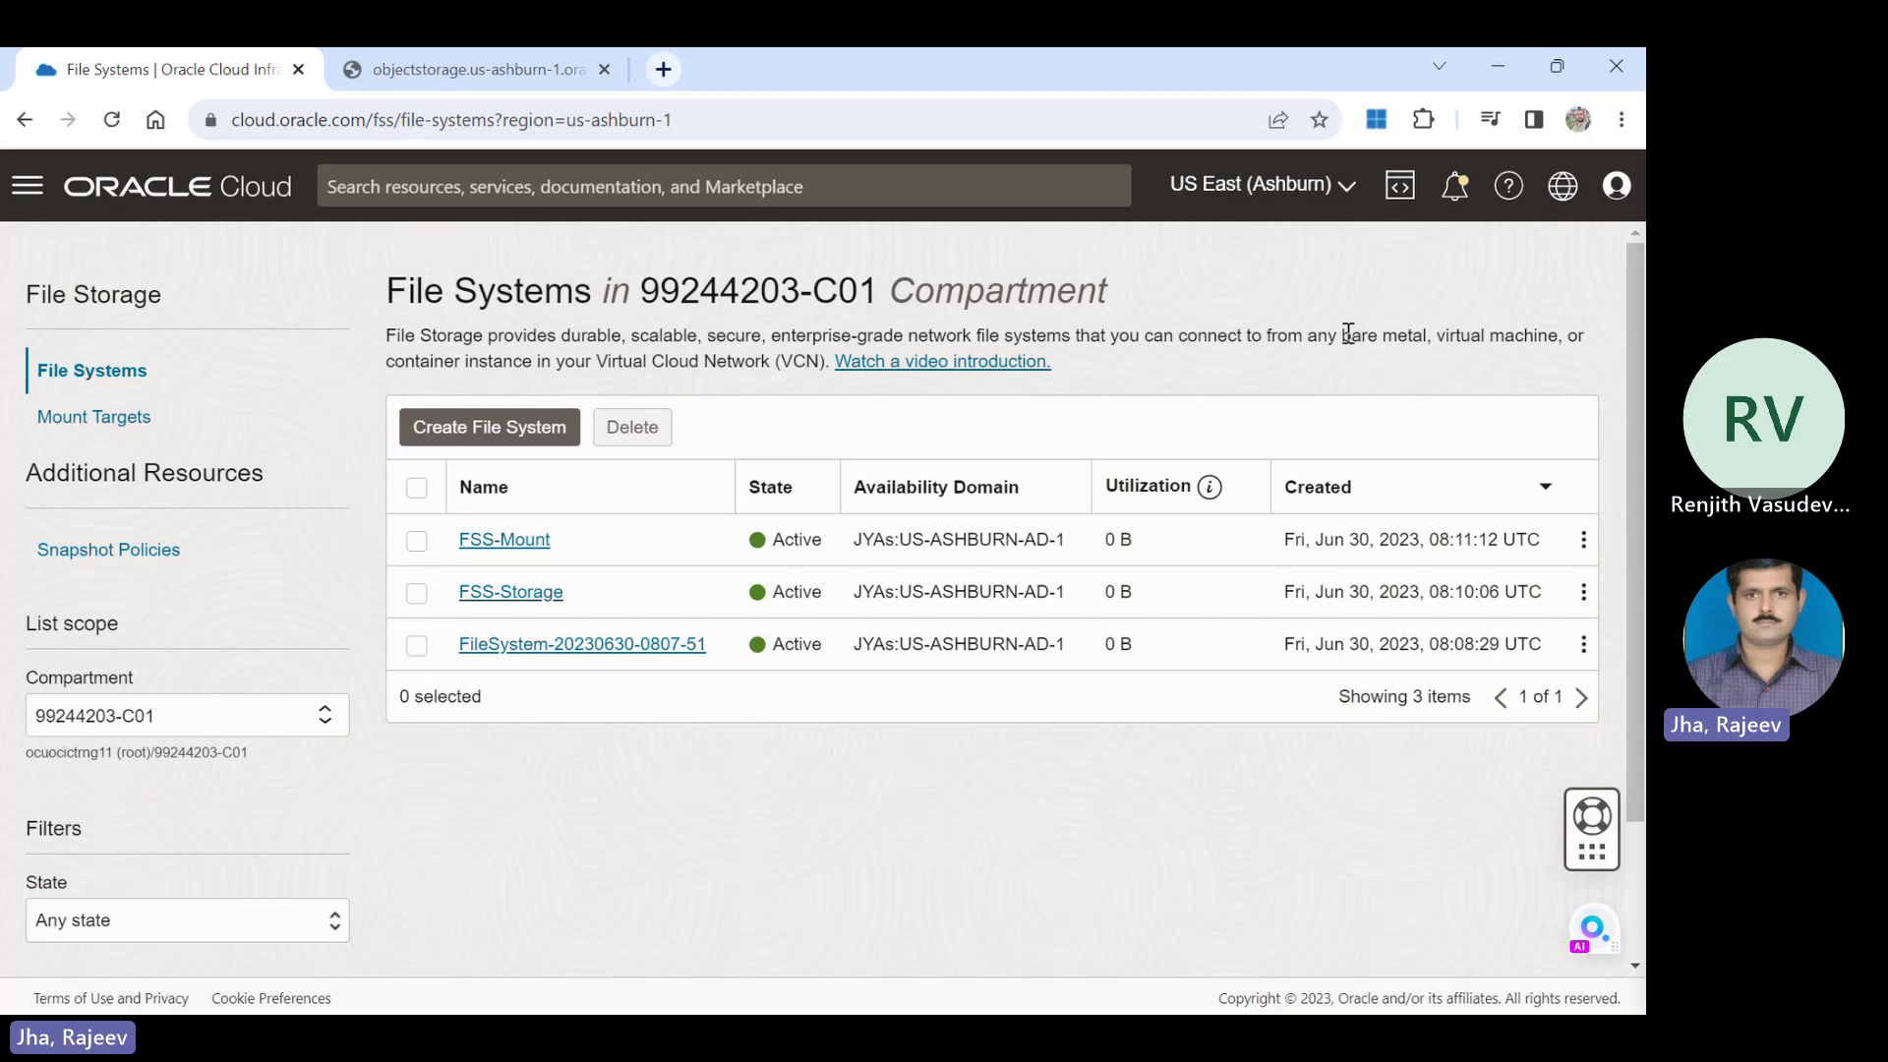
drag(1348, 334, 1541, 337)
click(1284, 332)
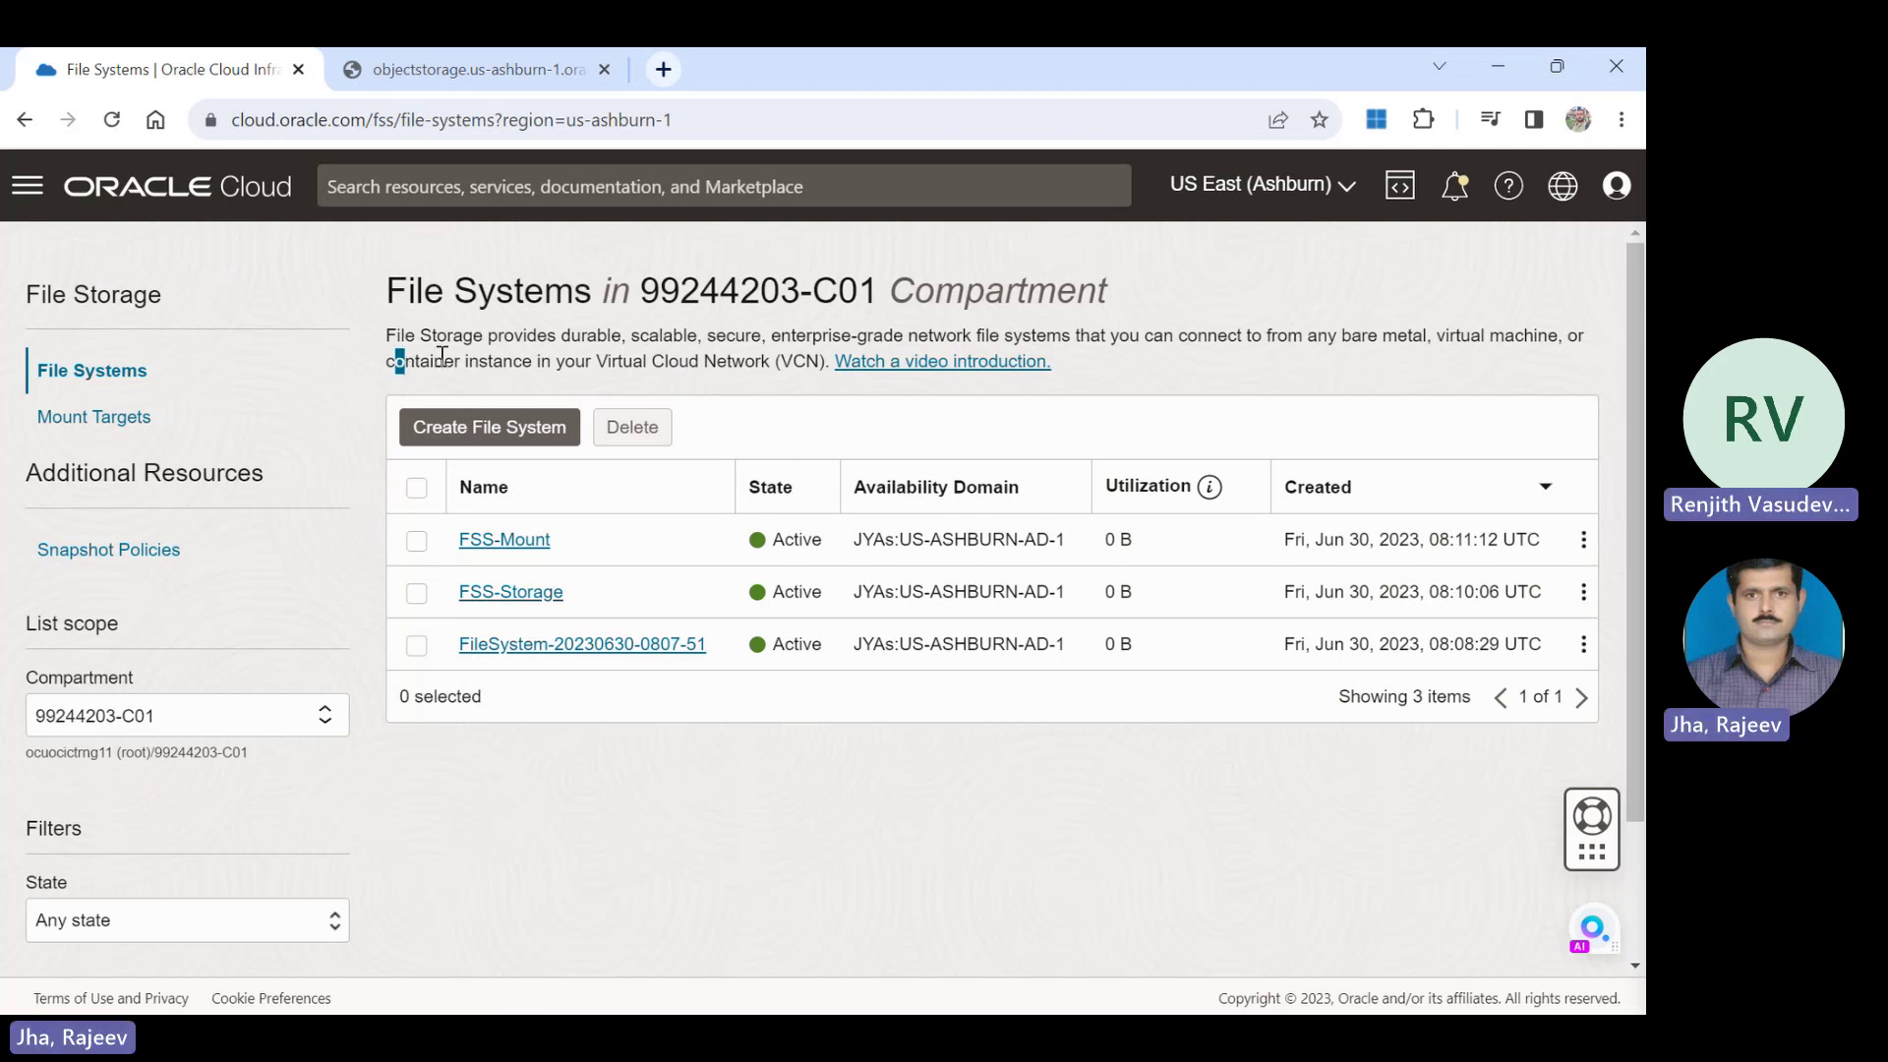
drag(396, 361, 646, 361)
Web-search the export OCID from the object storage tab, then close that tab.
click(519, 64)
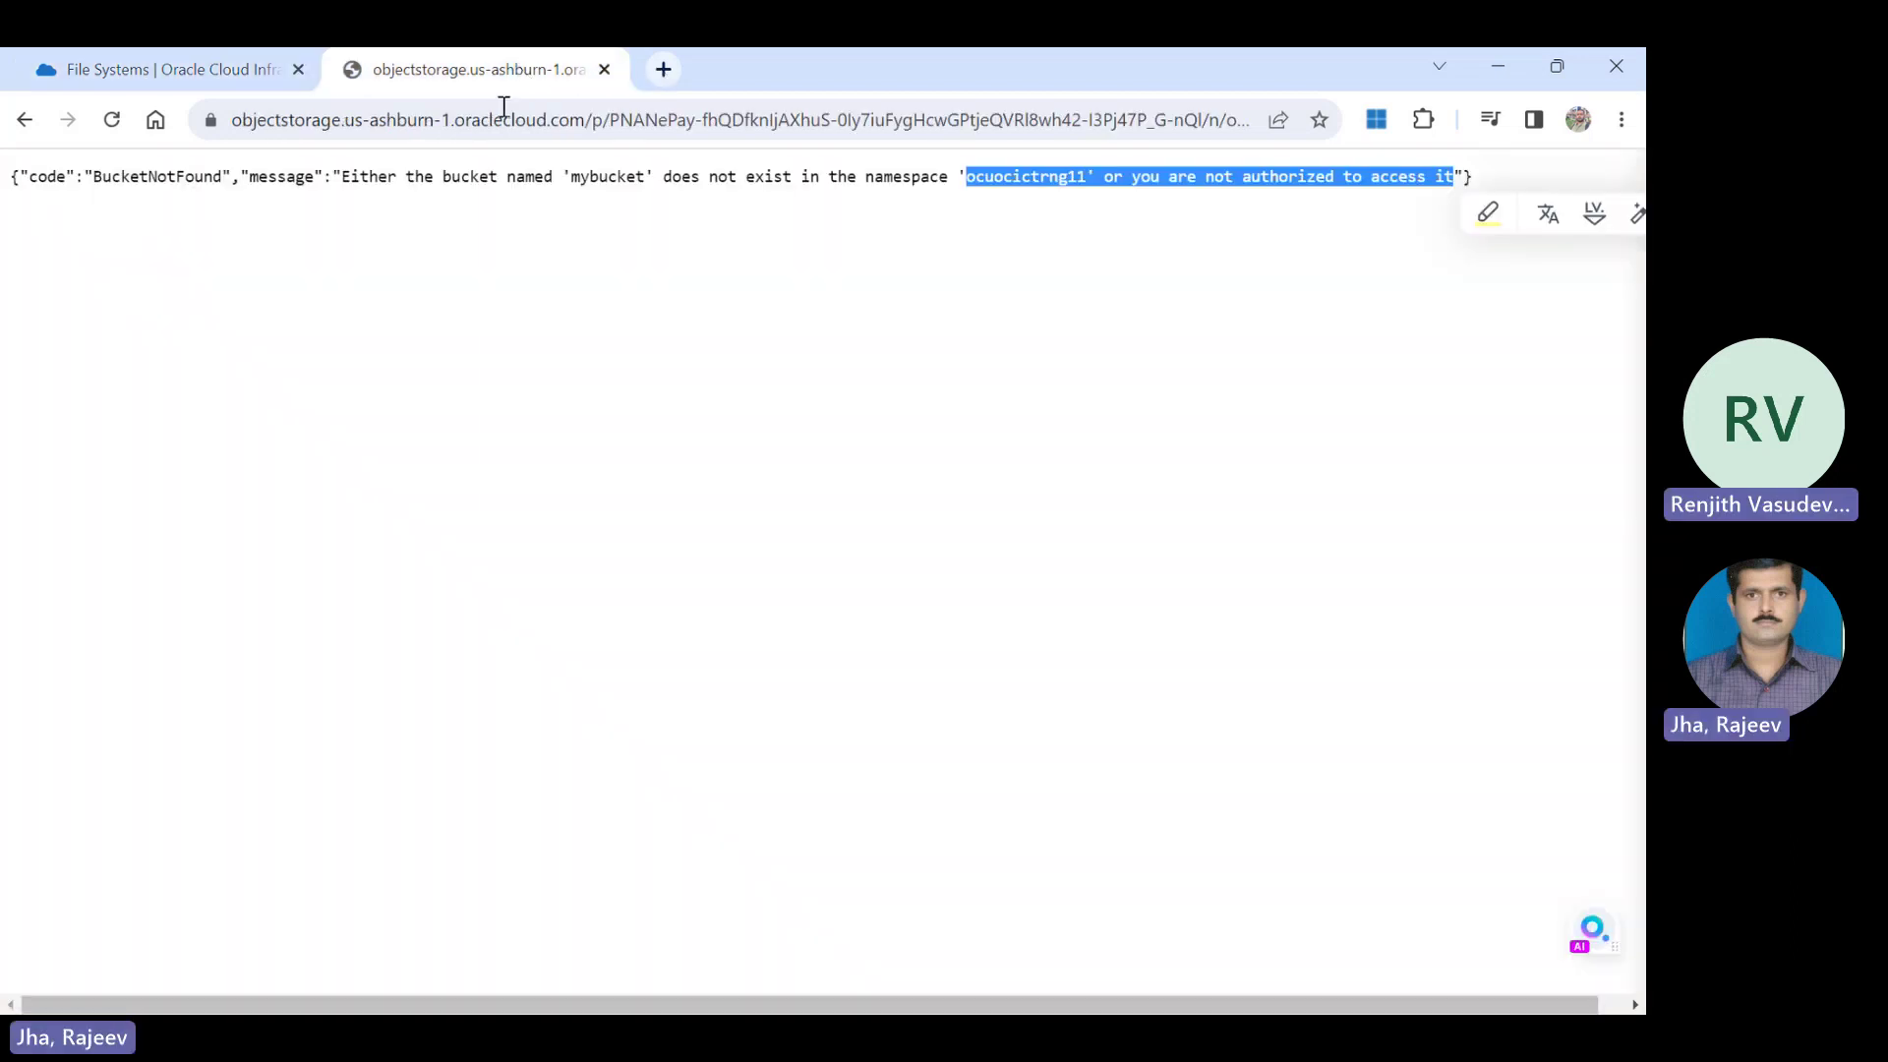
click(511, 120)
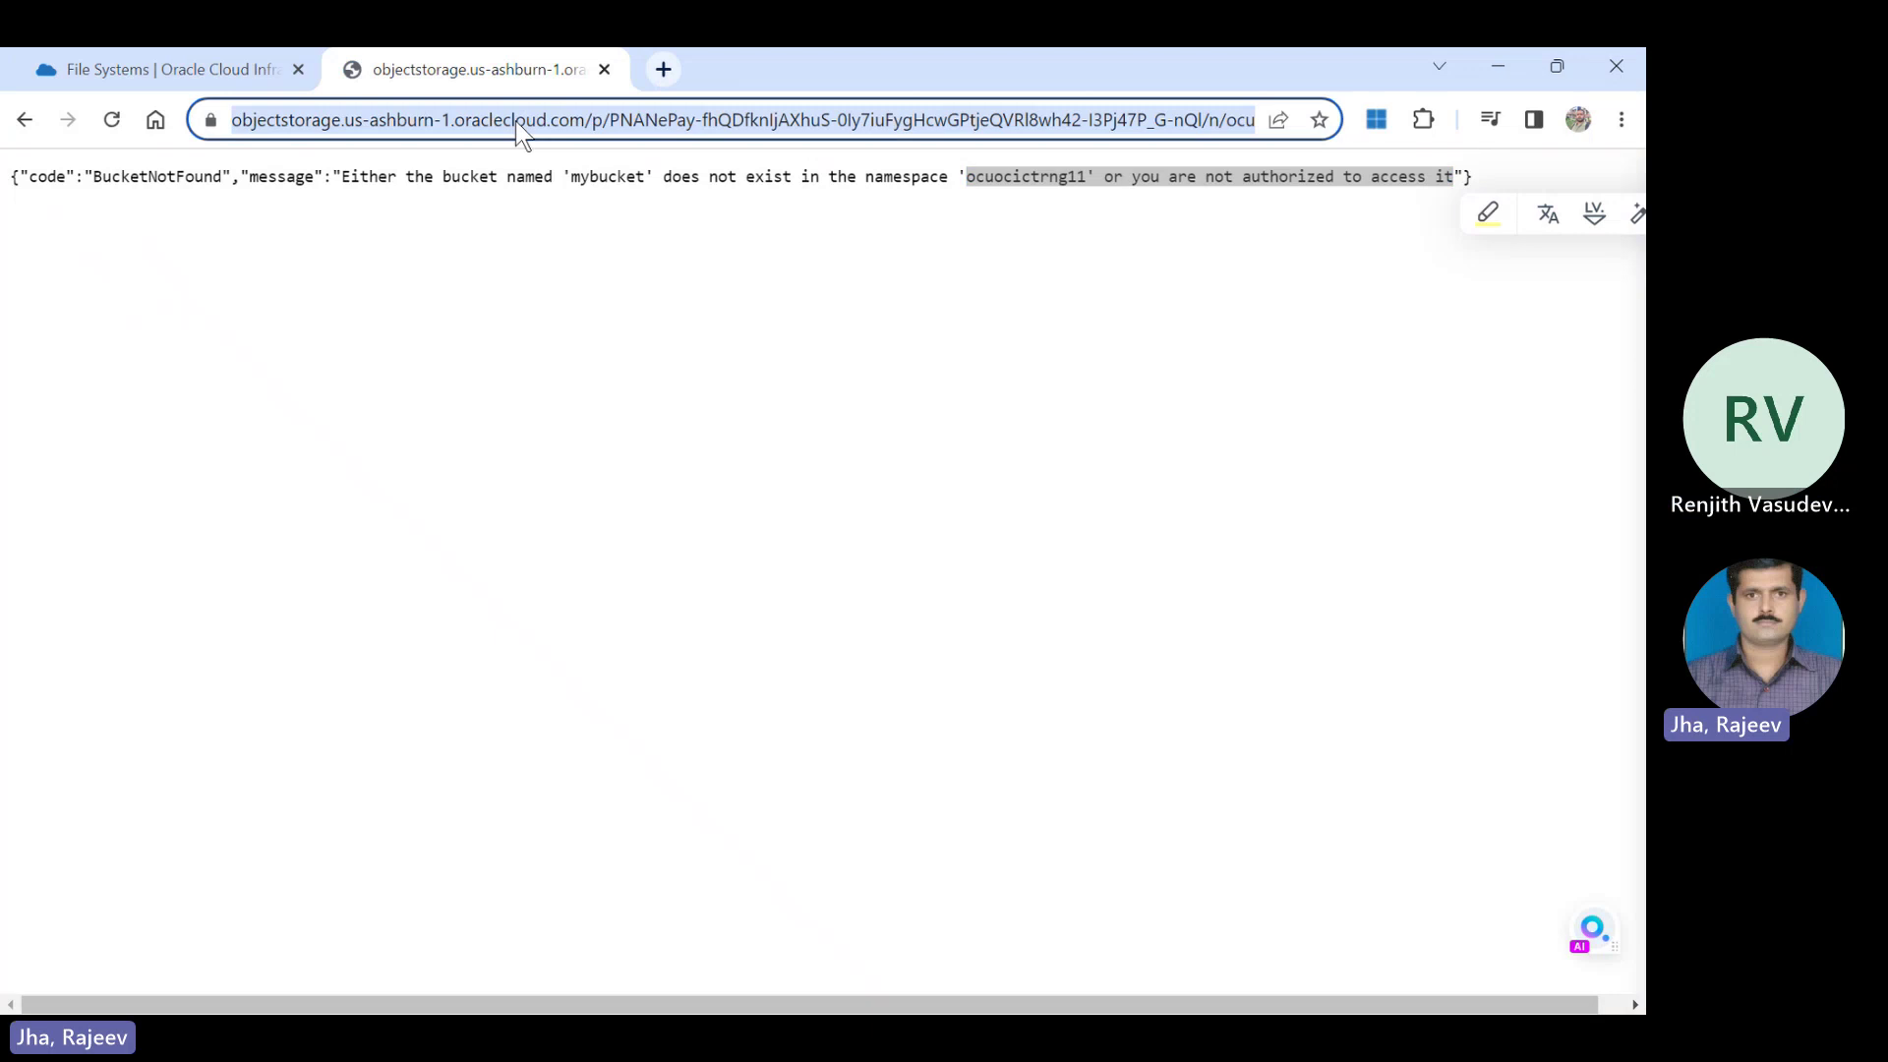
text(ocid1.export.oc1.iad.aaaaaa4np2usm2zonfqwillqojxwiotjmfsc2ylefuyqaaaa)
key(Return)
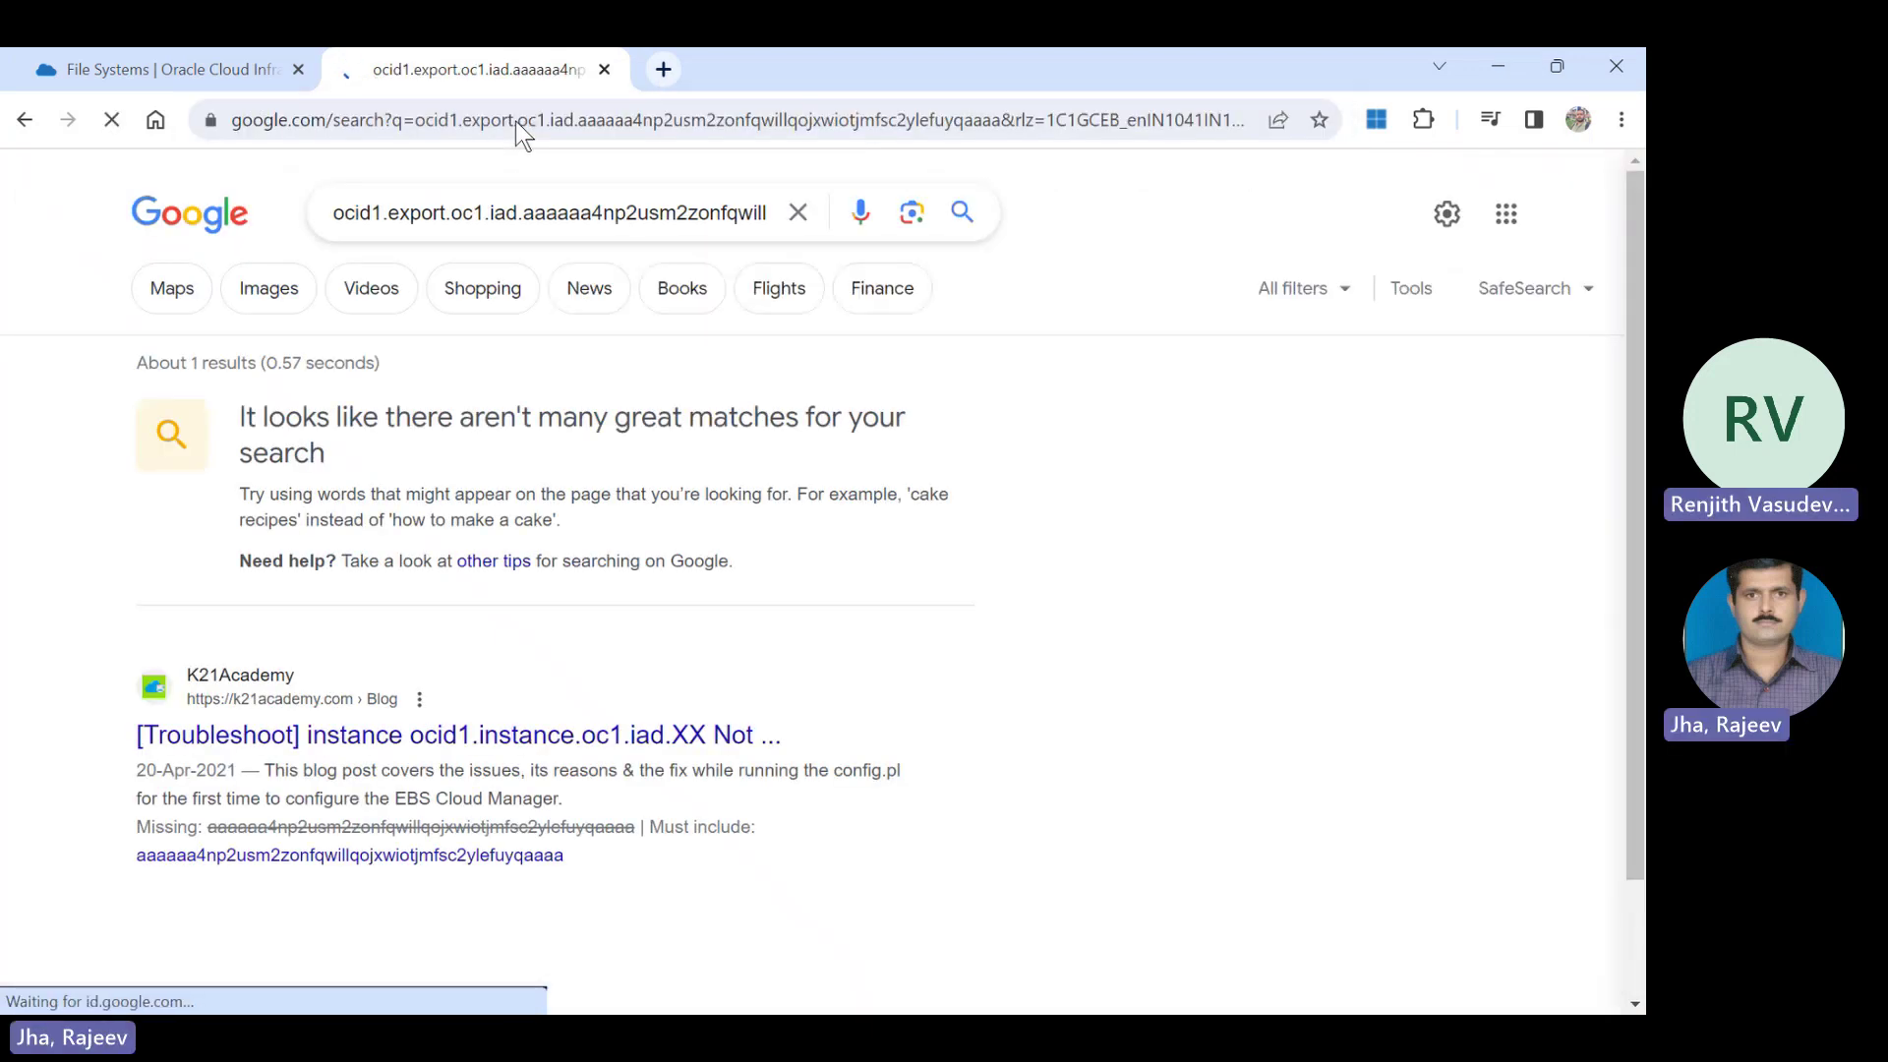
click(604, 68)
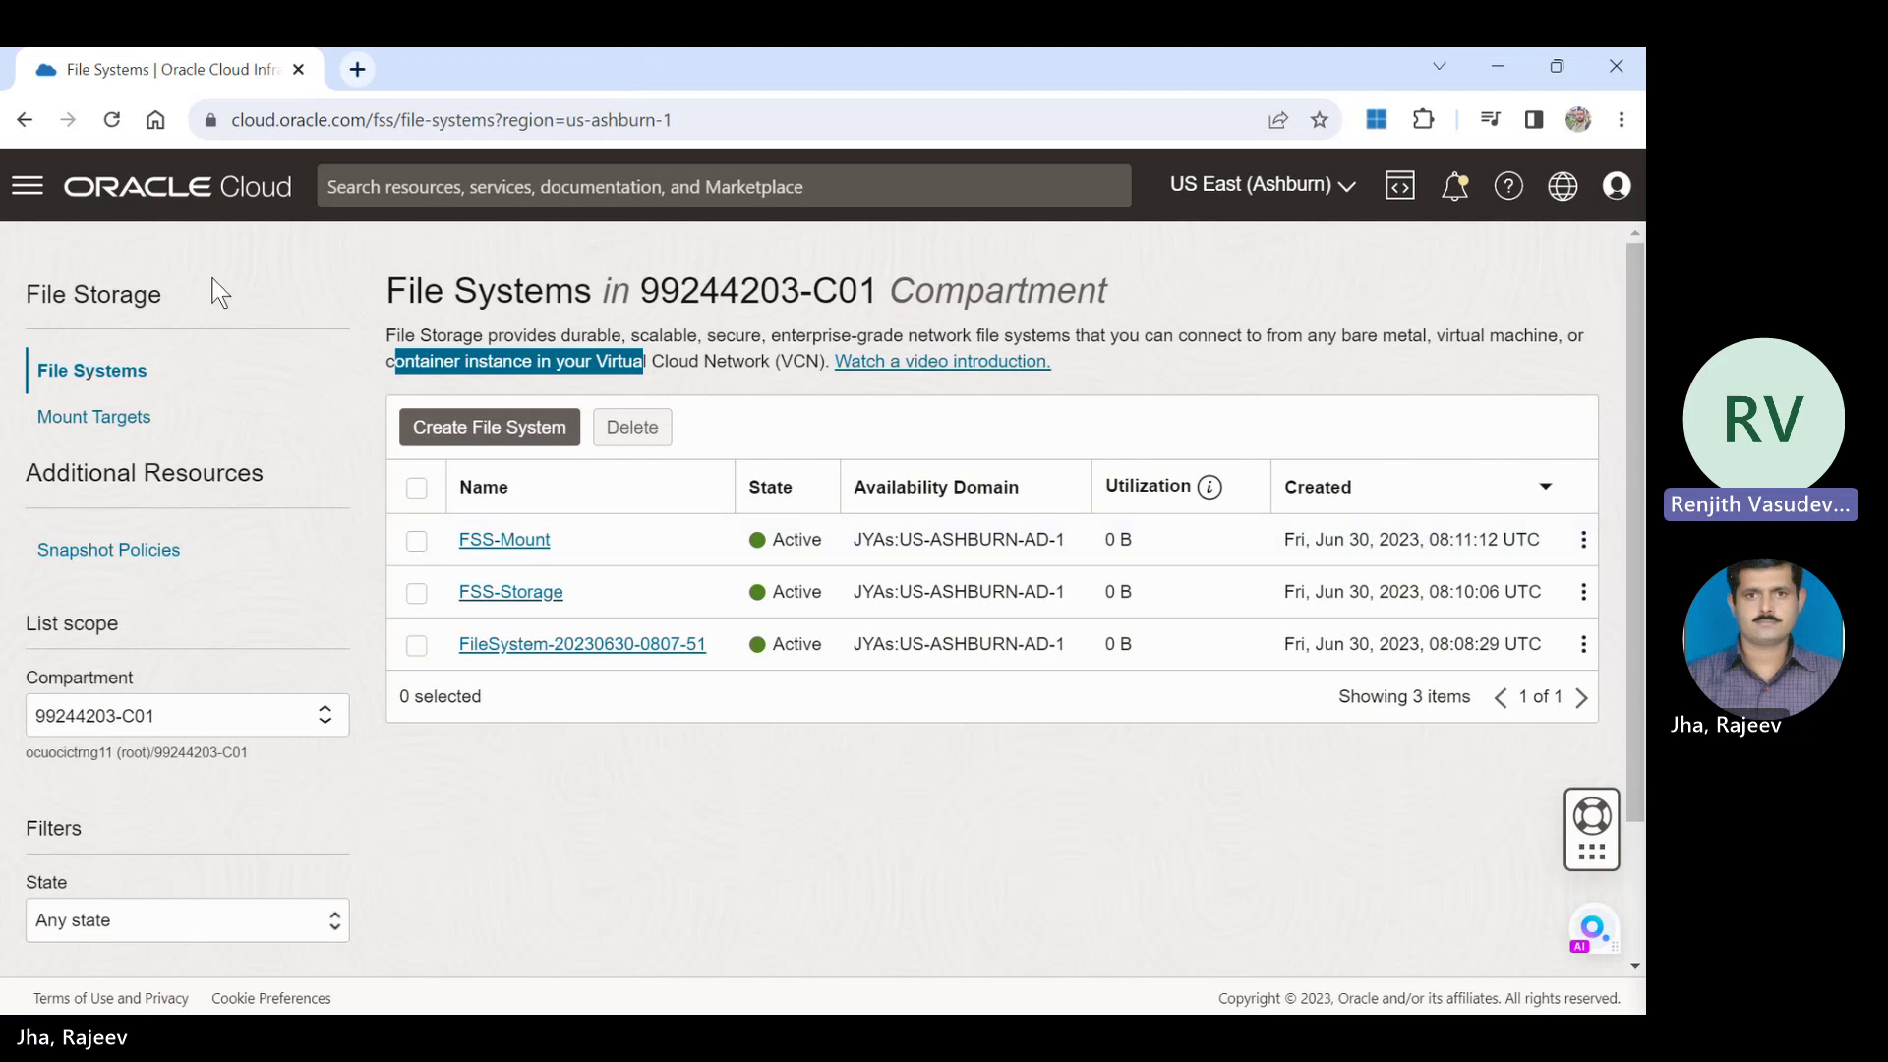
Go to Compute > Instances for compartment 99244203-C01 through the navigation menu.
click(29, 189)
click(28, 189)
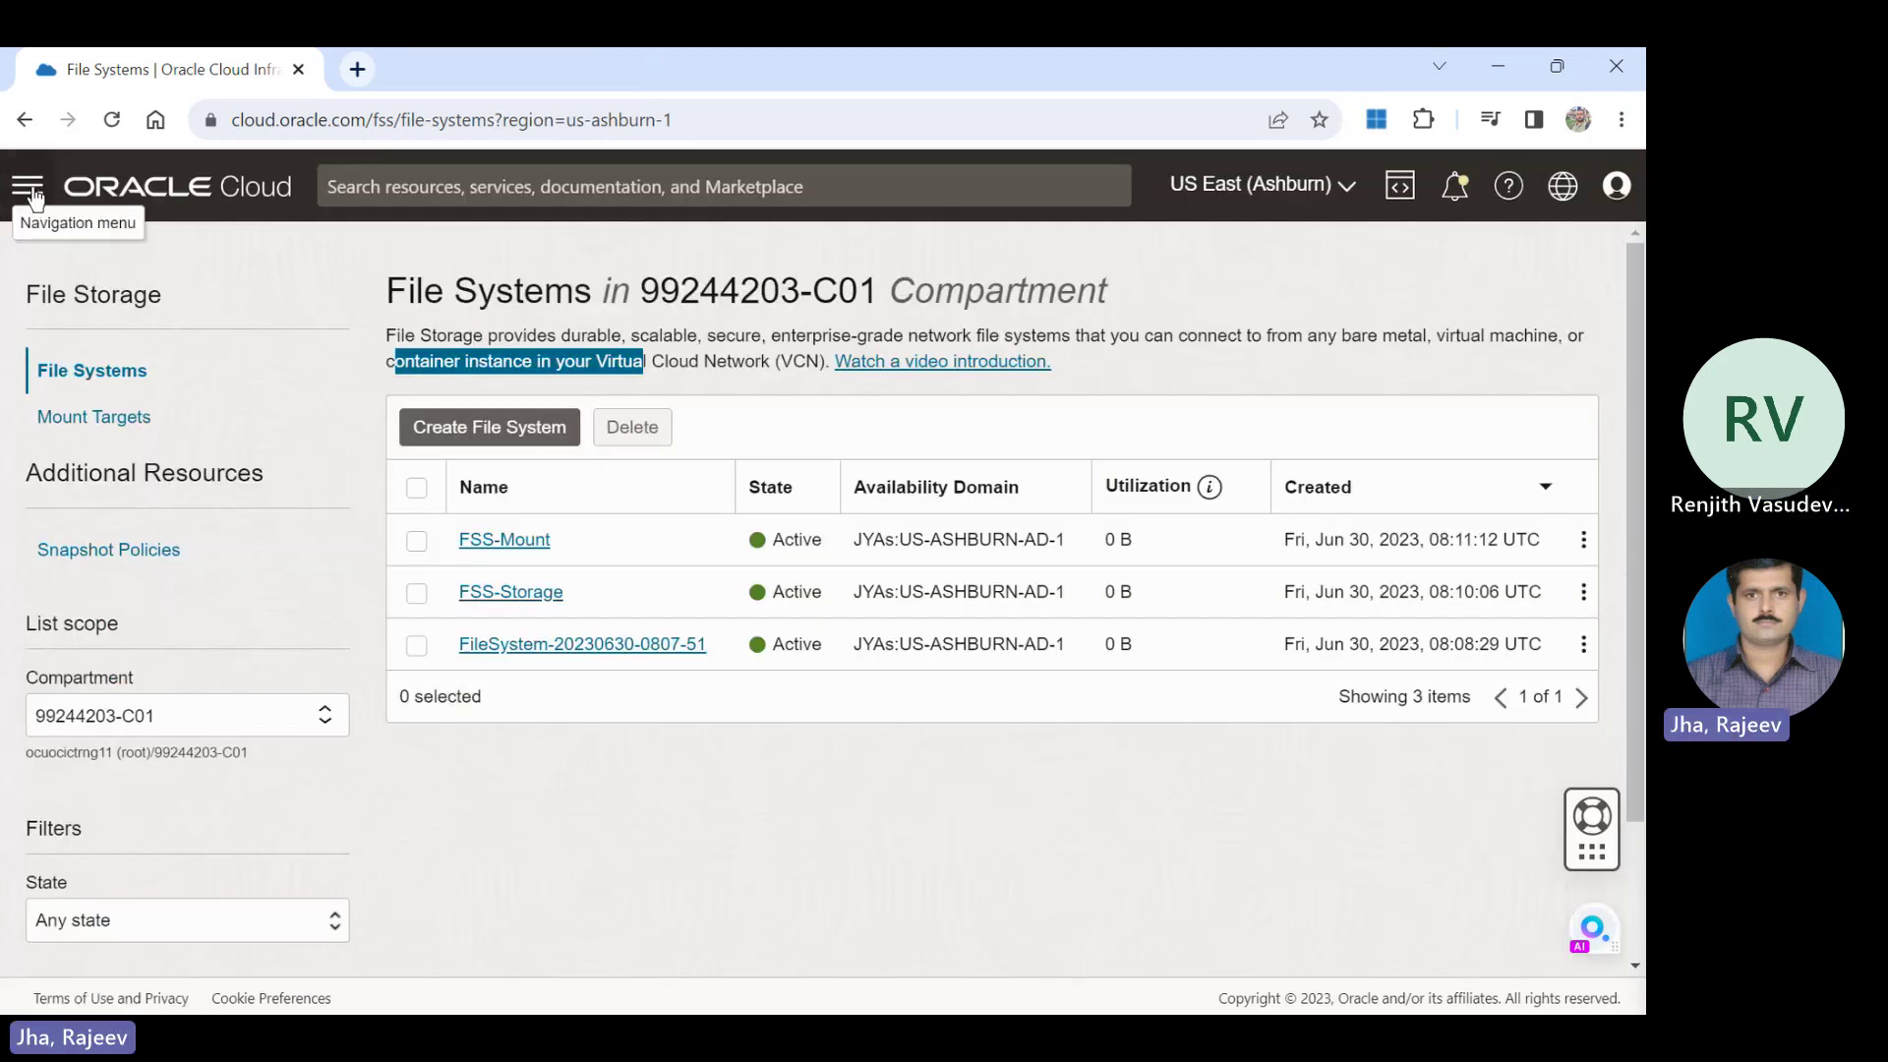
click(28, 189)
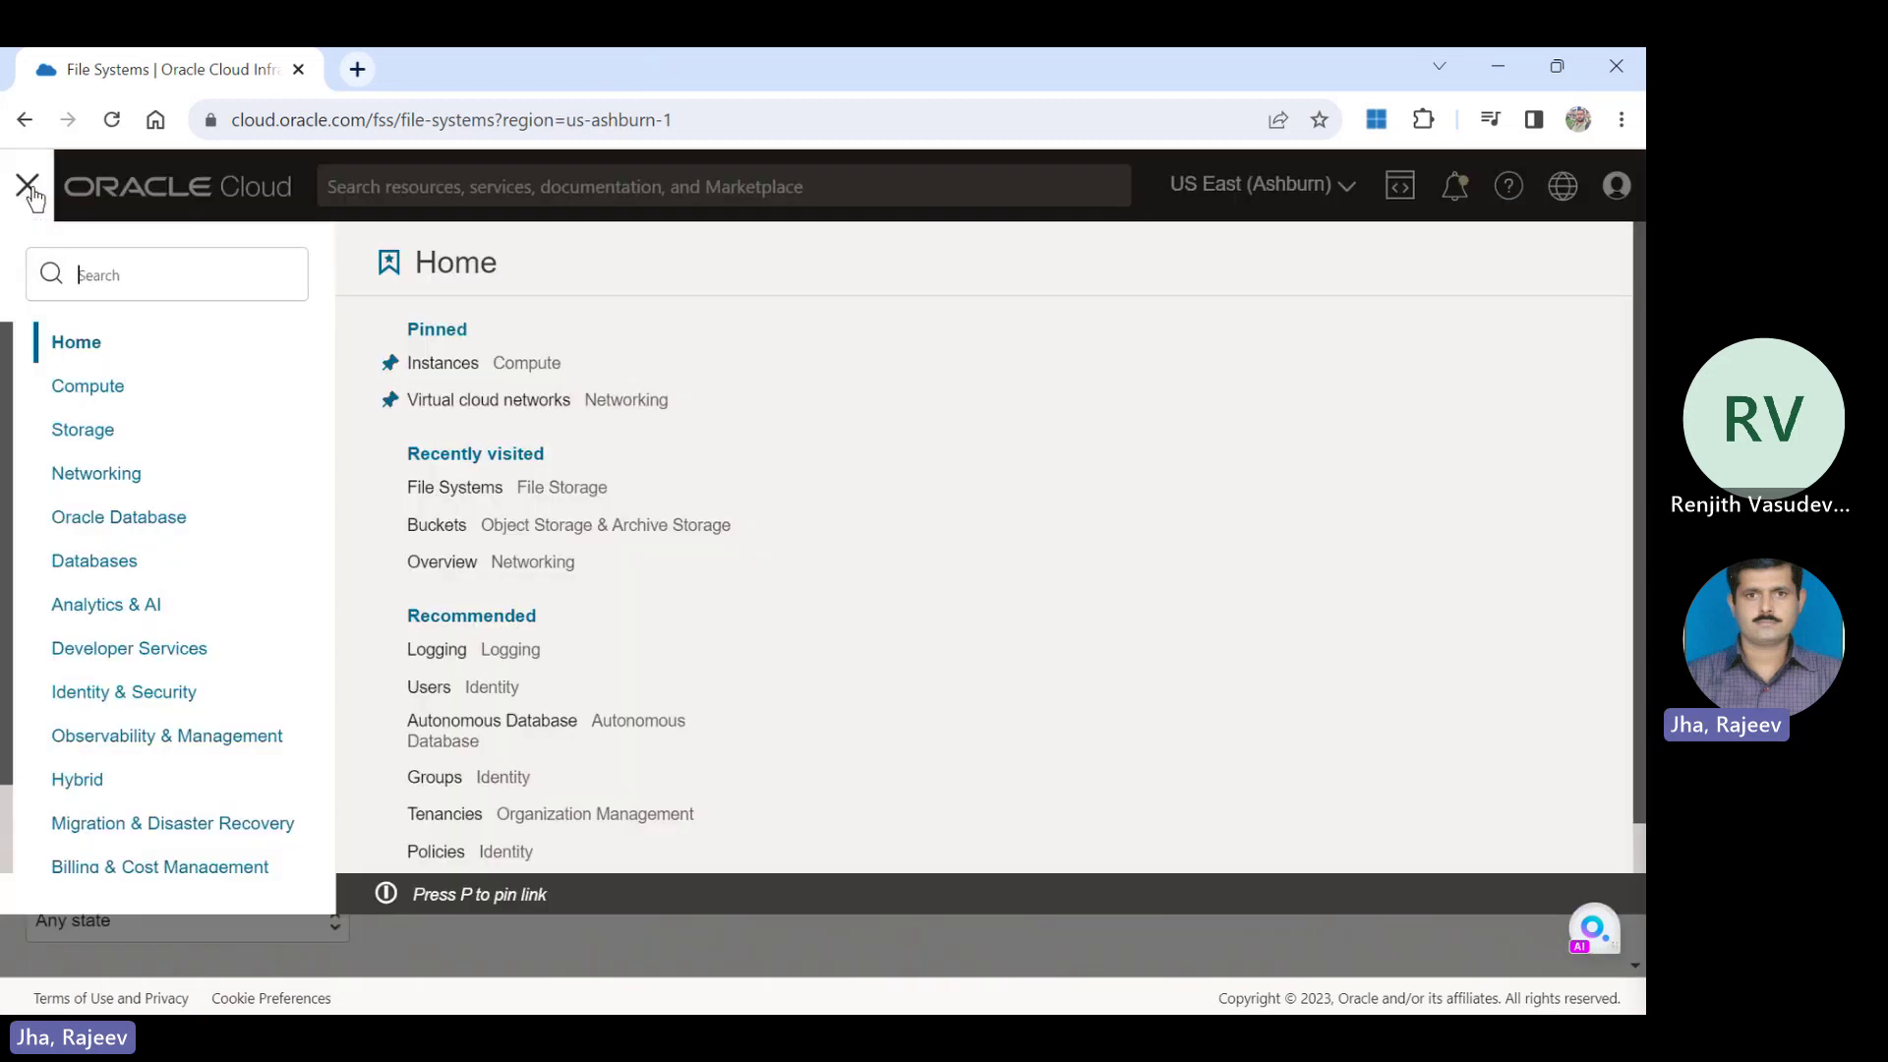
mouse_move(84, 391)
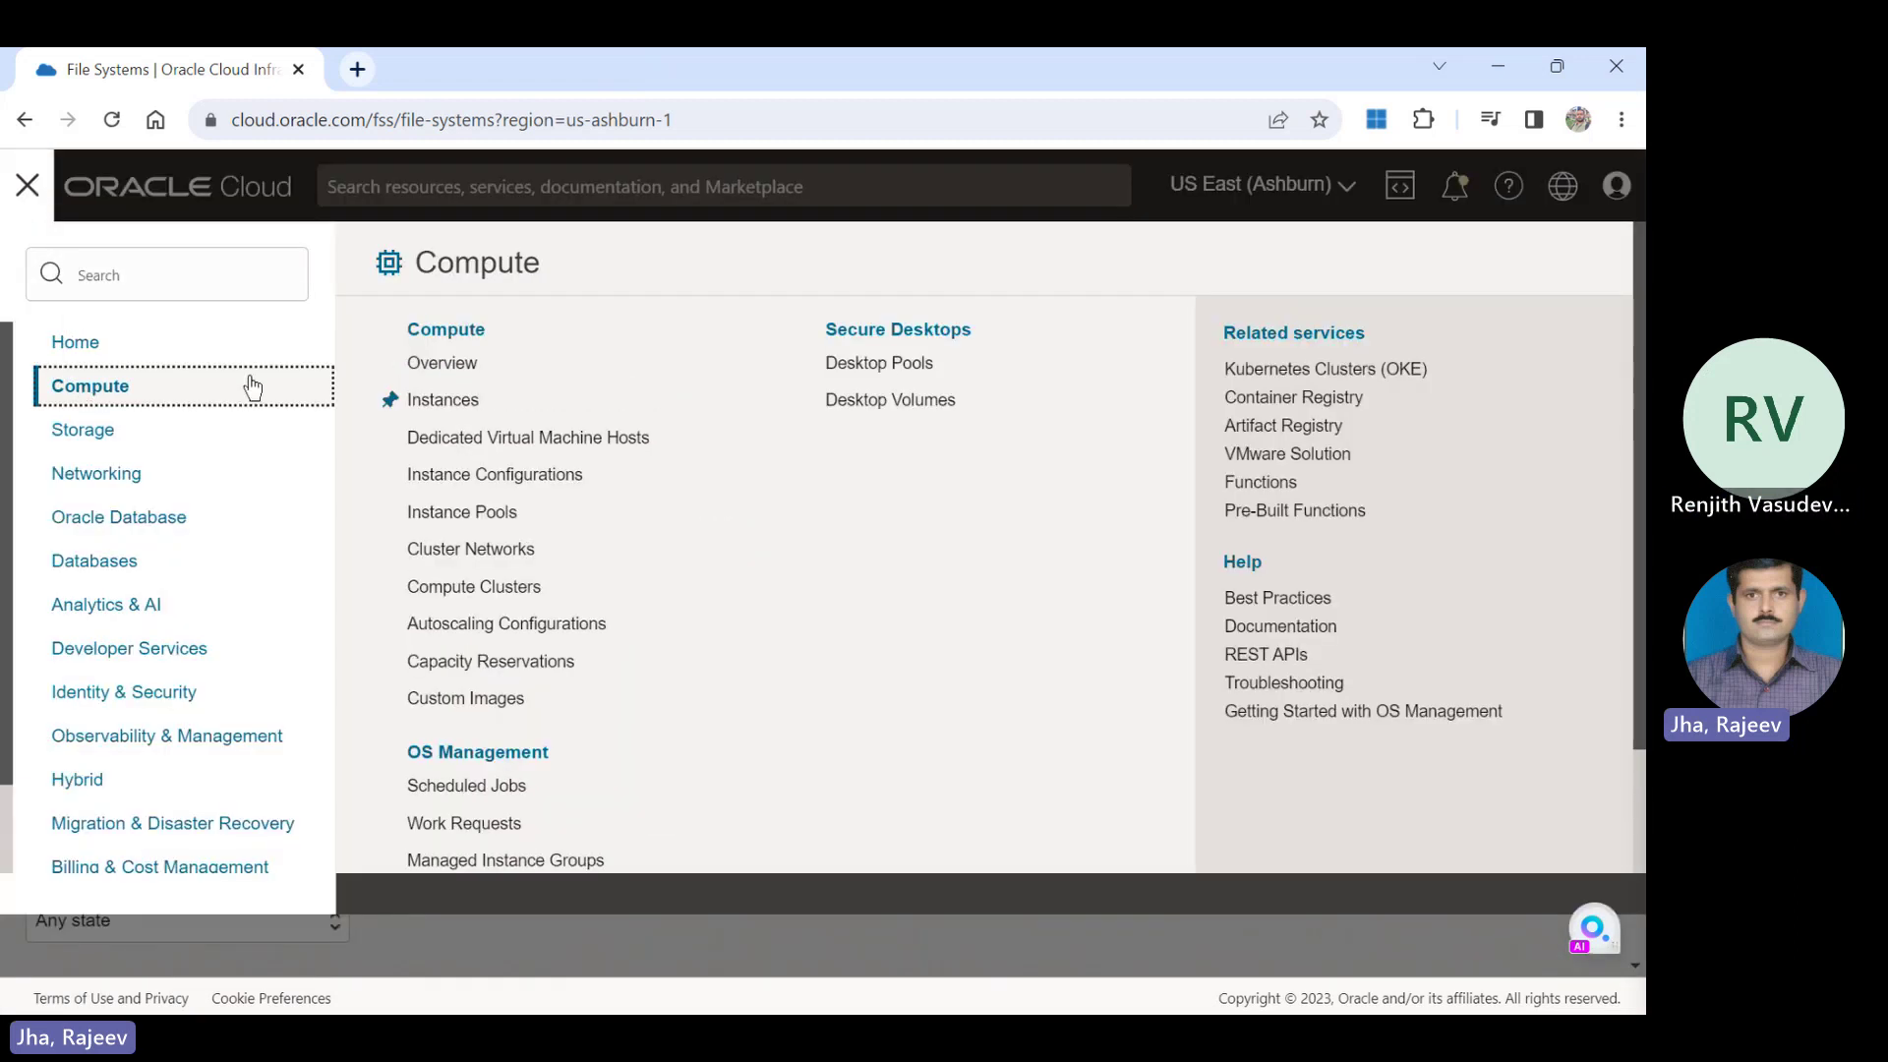
click(412, 402)
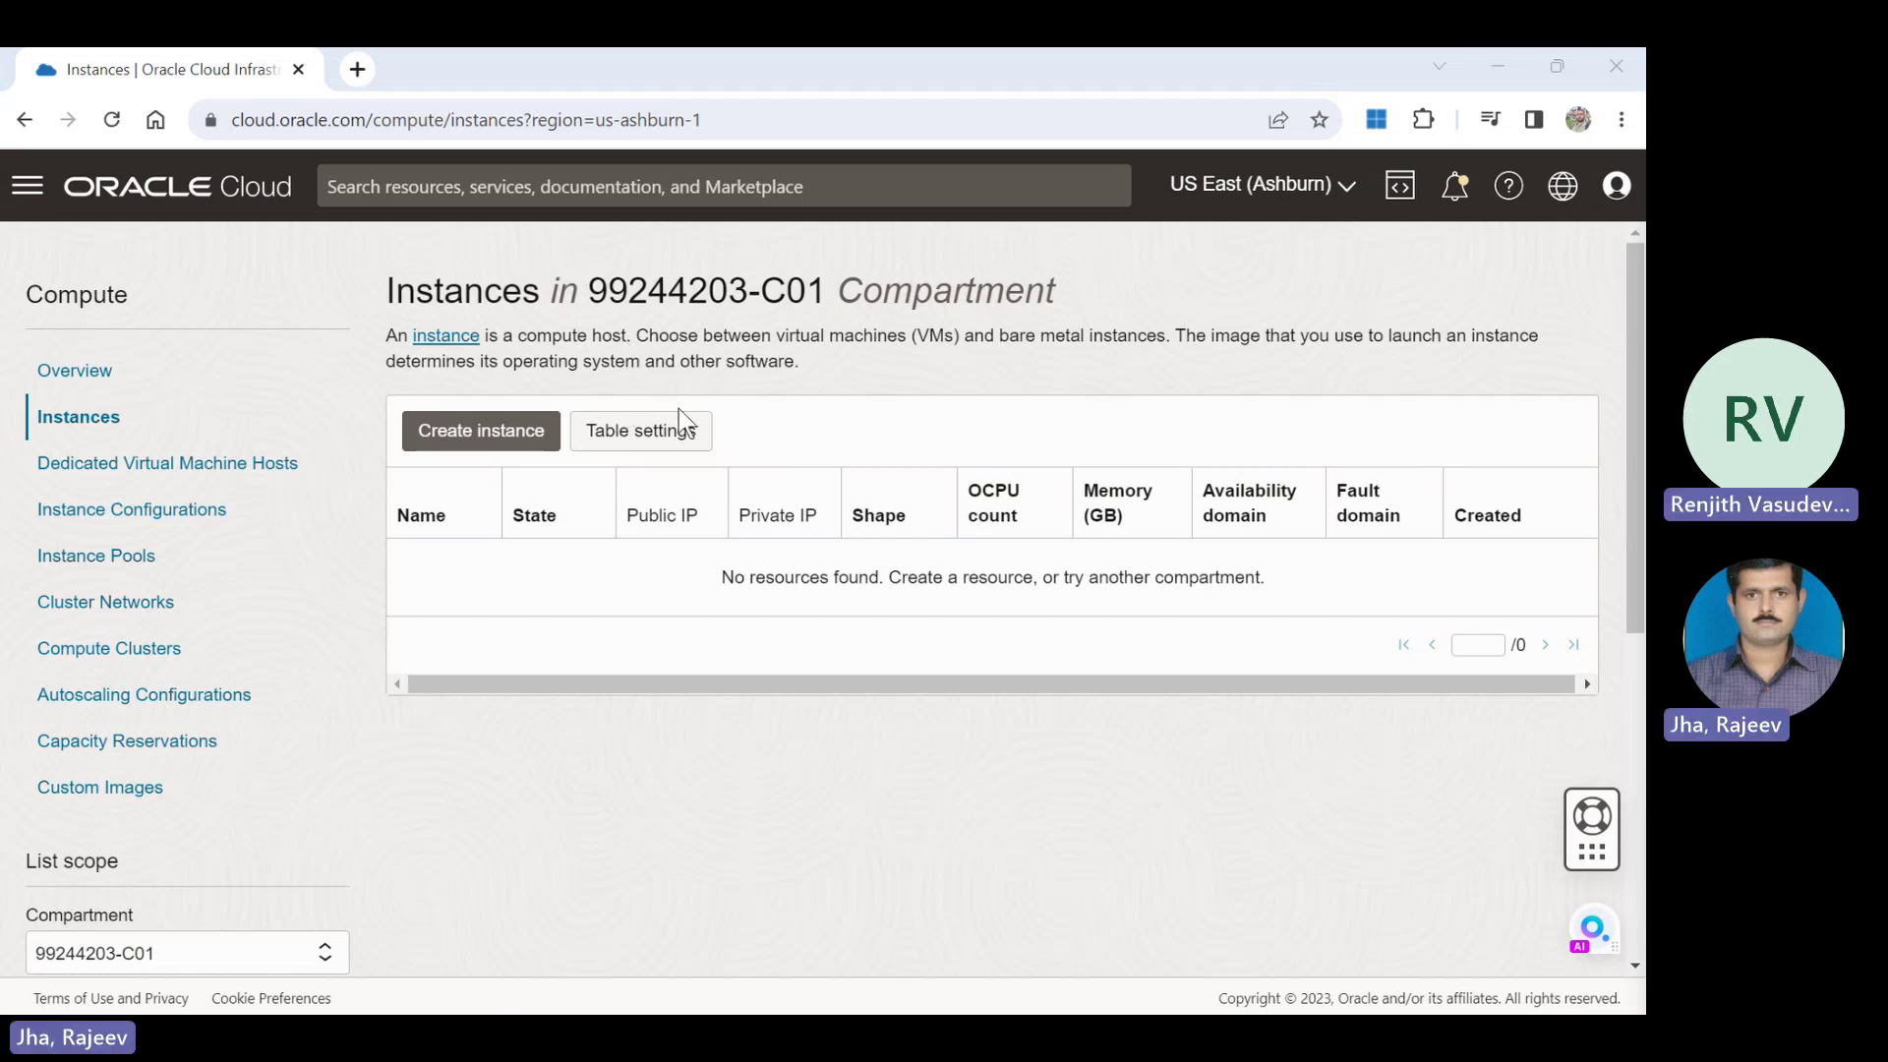
click(89, 374)
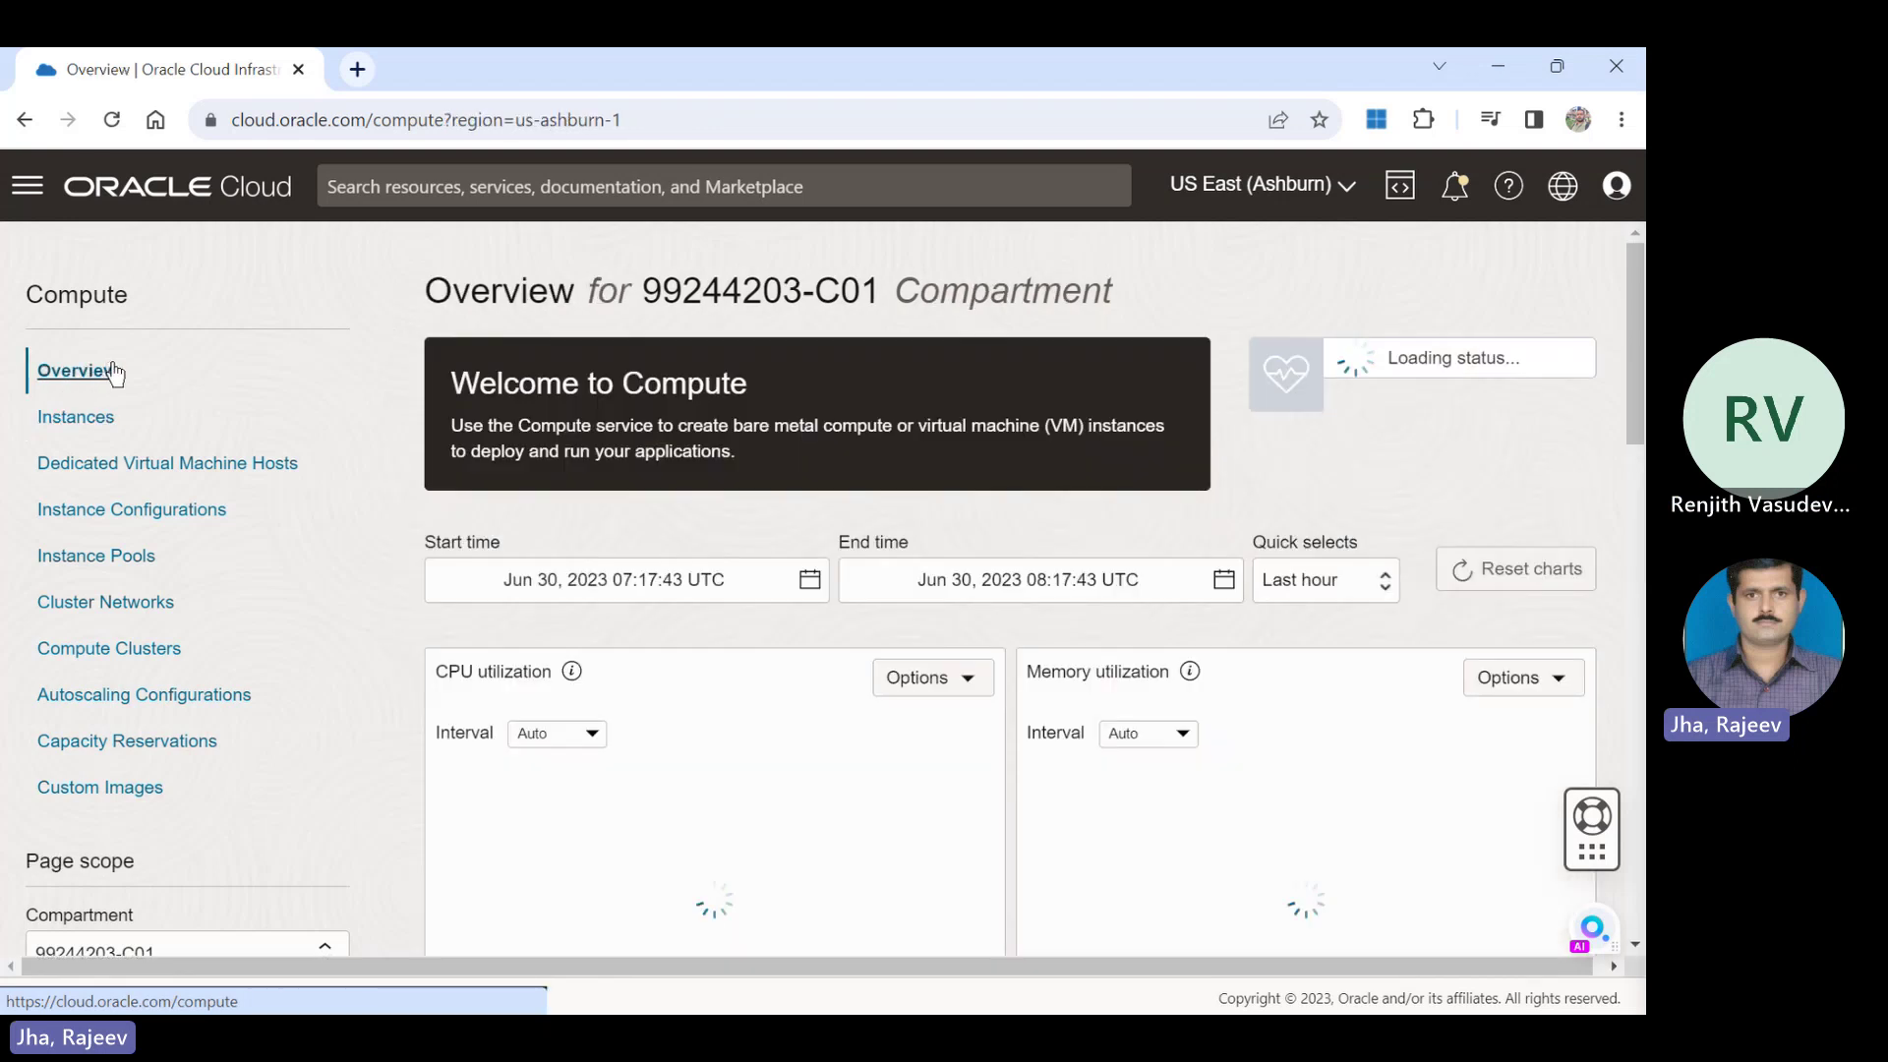
click(27, 186)
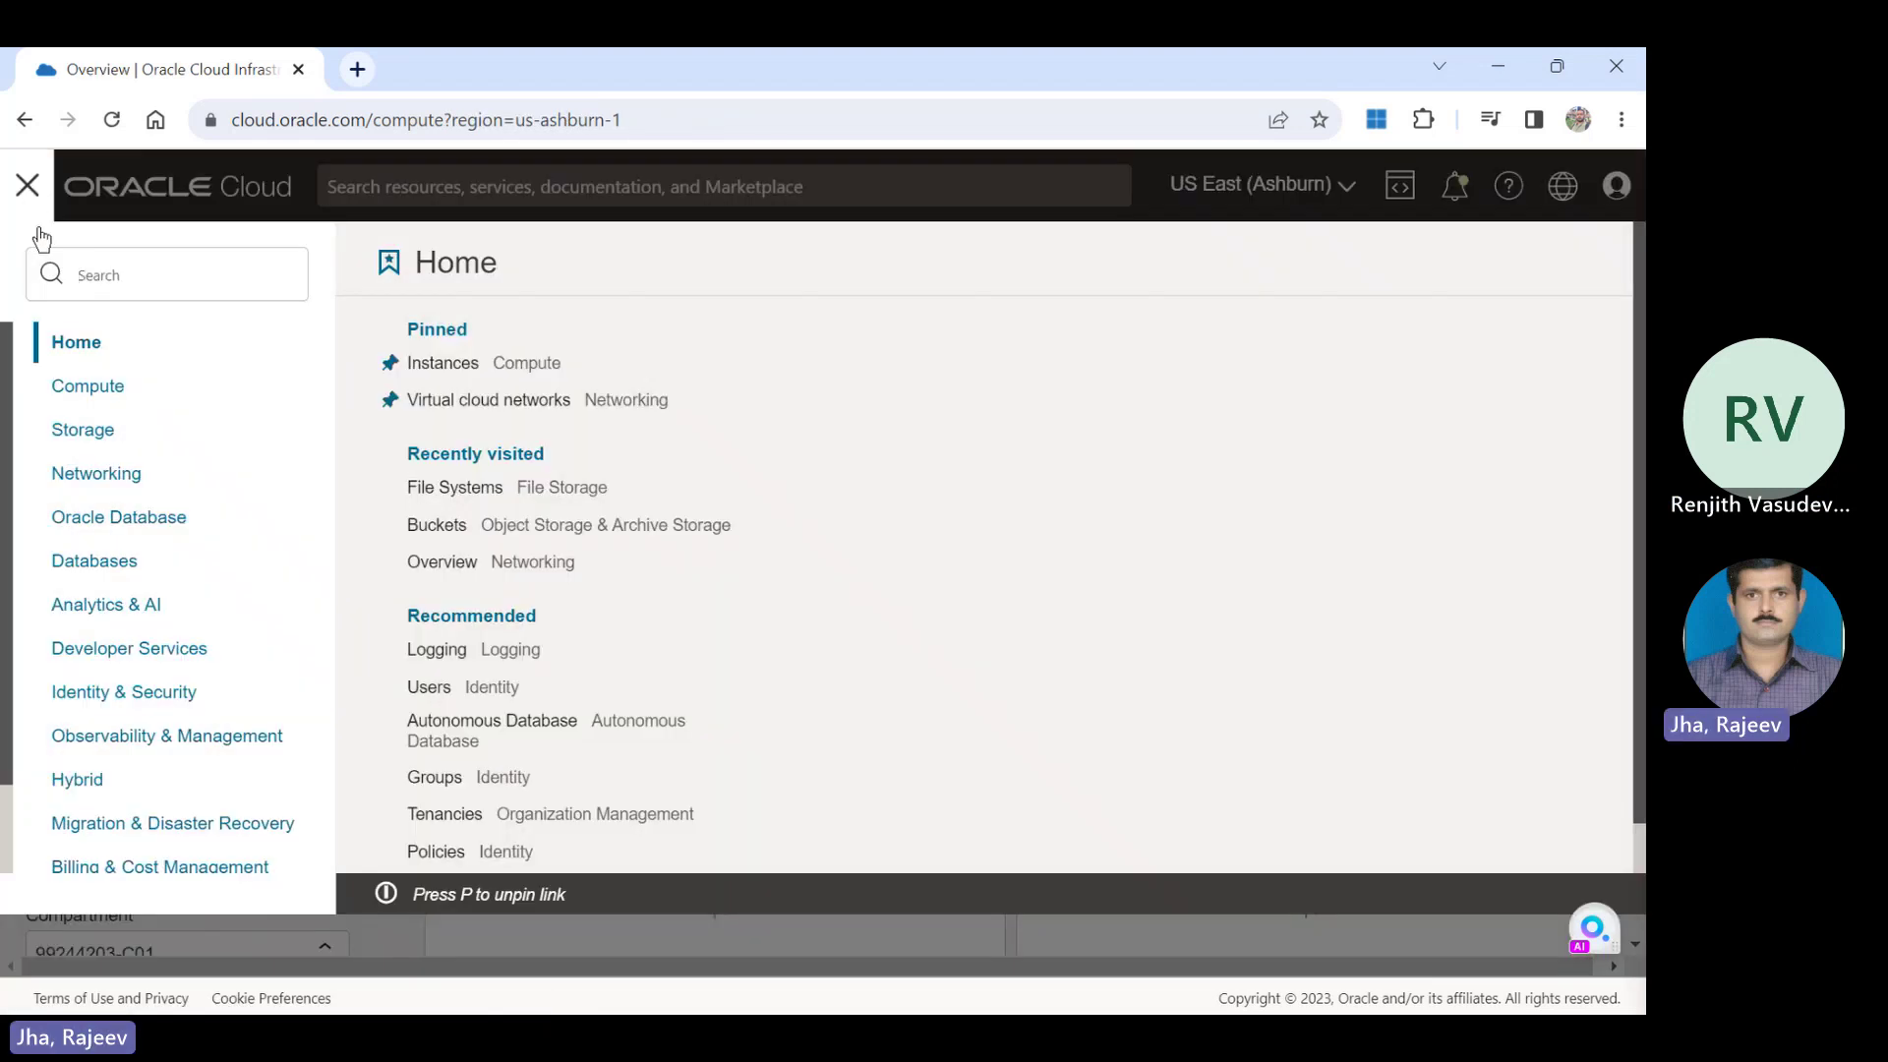
click(118, 480)
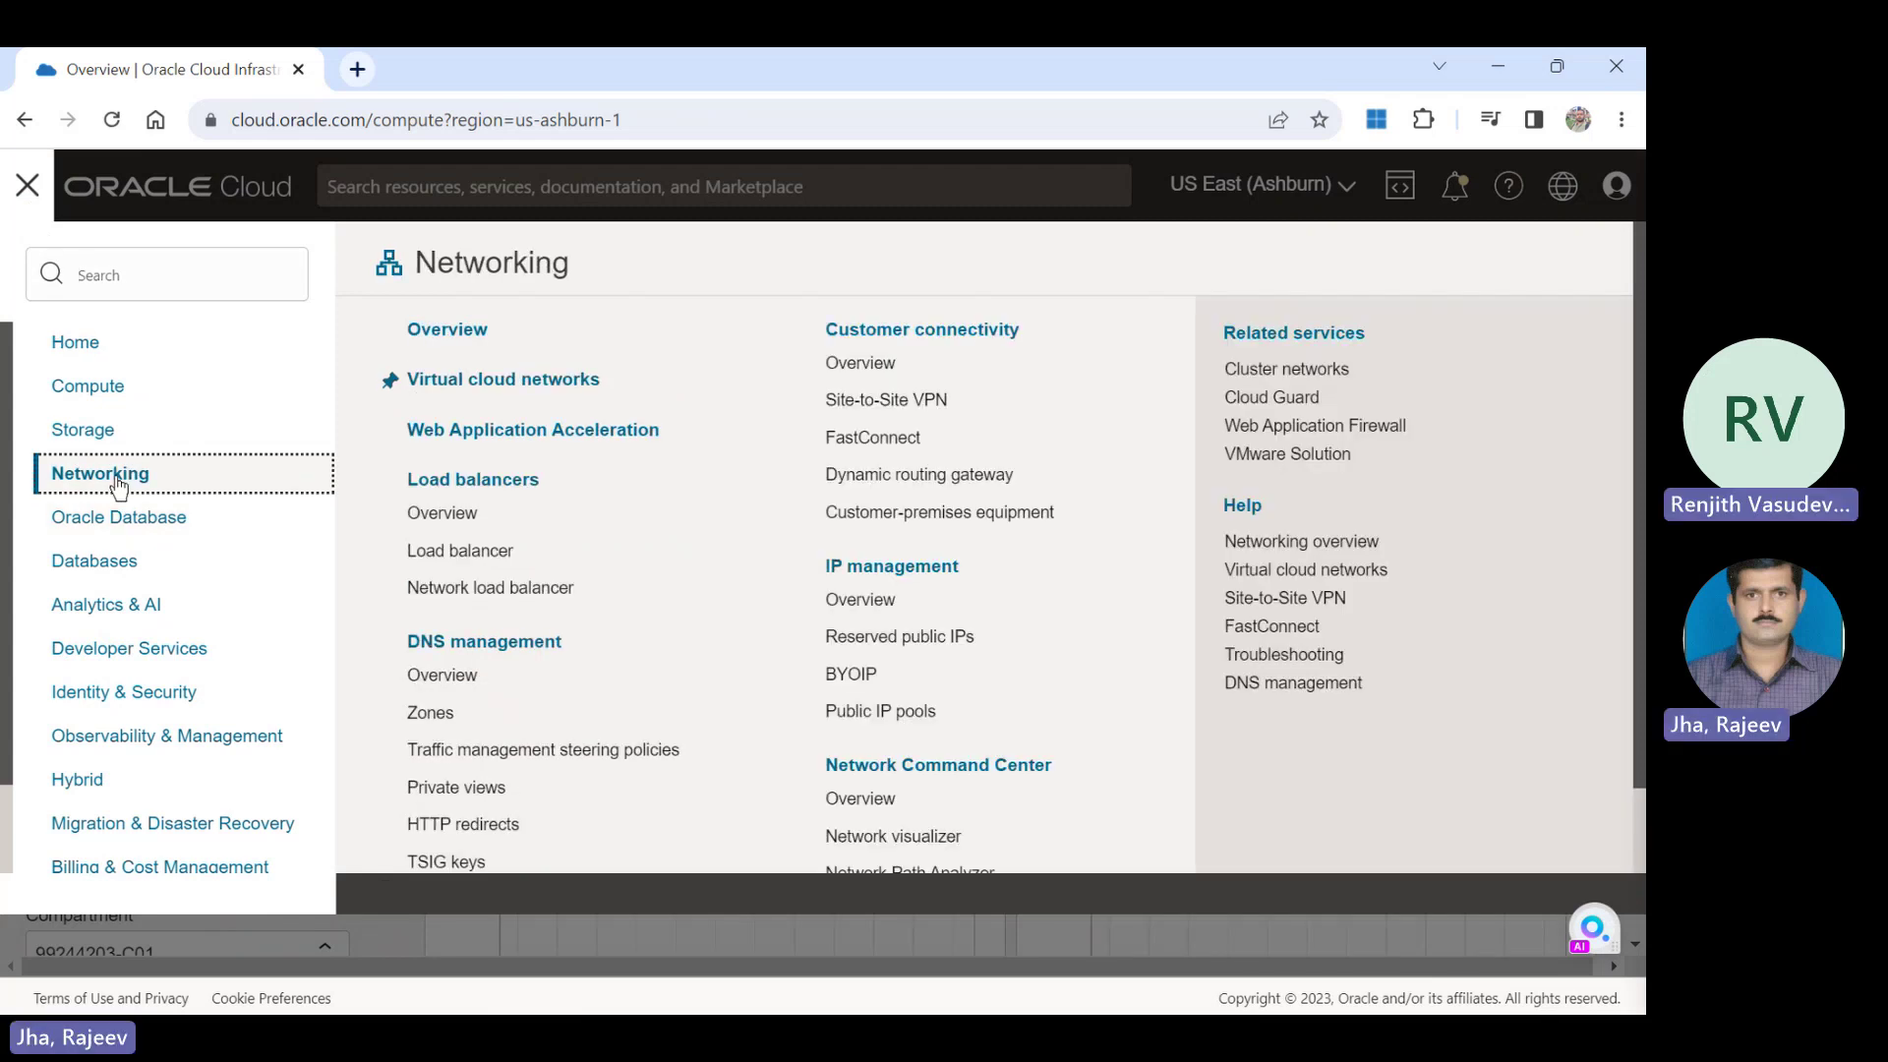
click(98, 432)
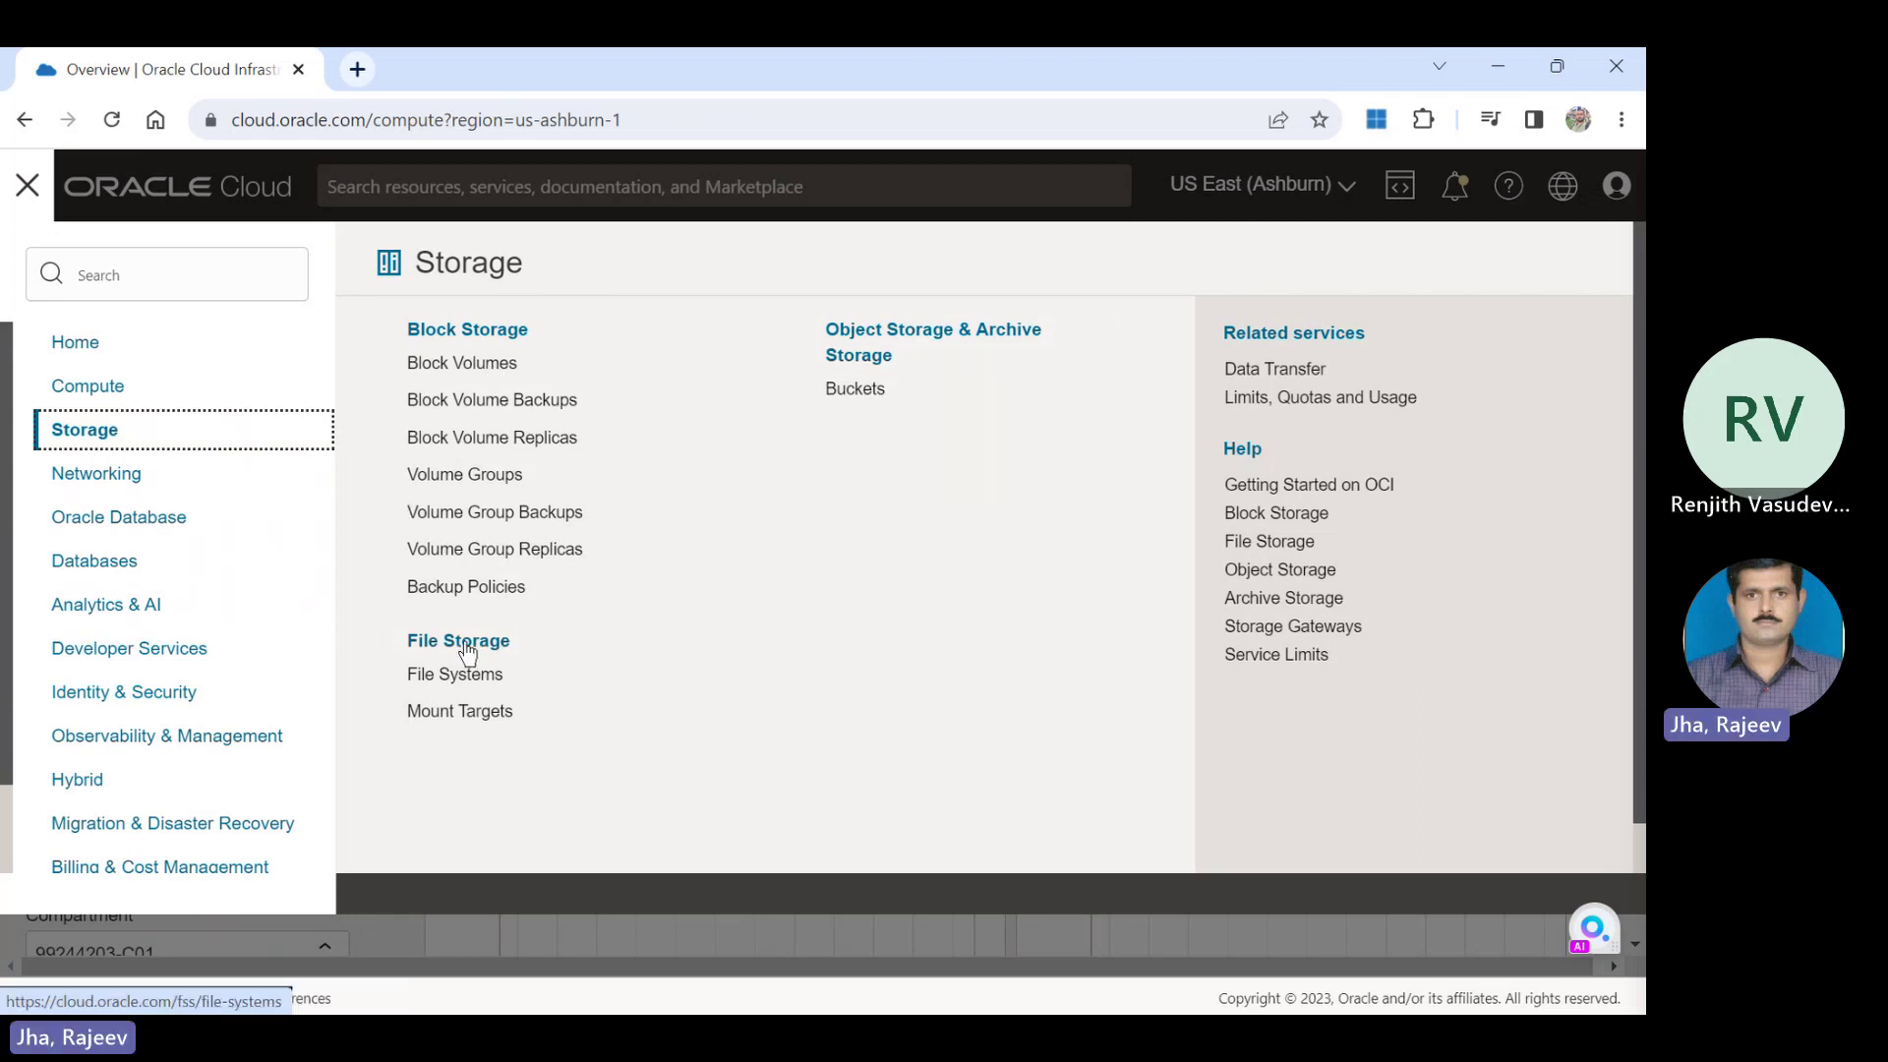
click(447, 721)
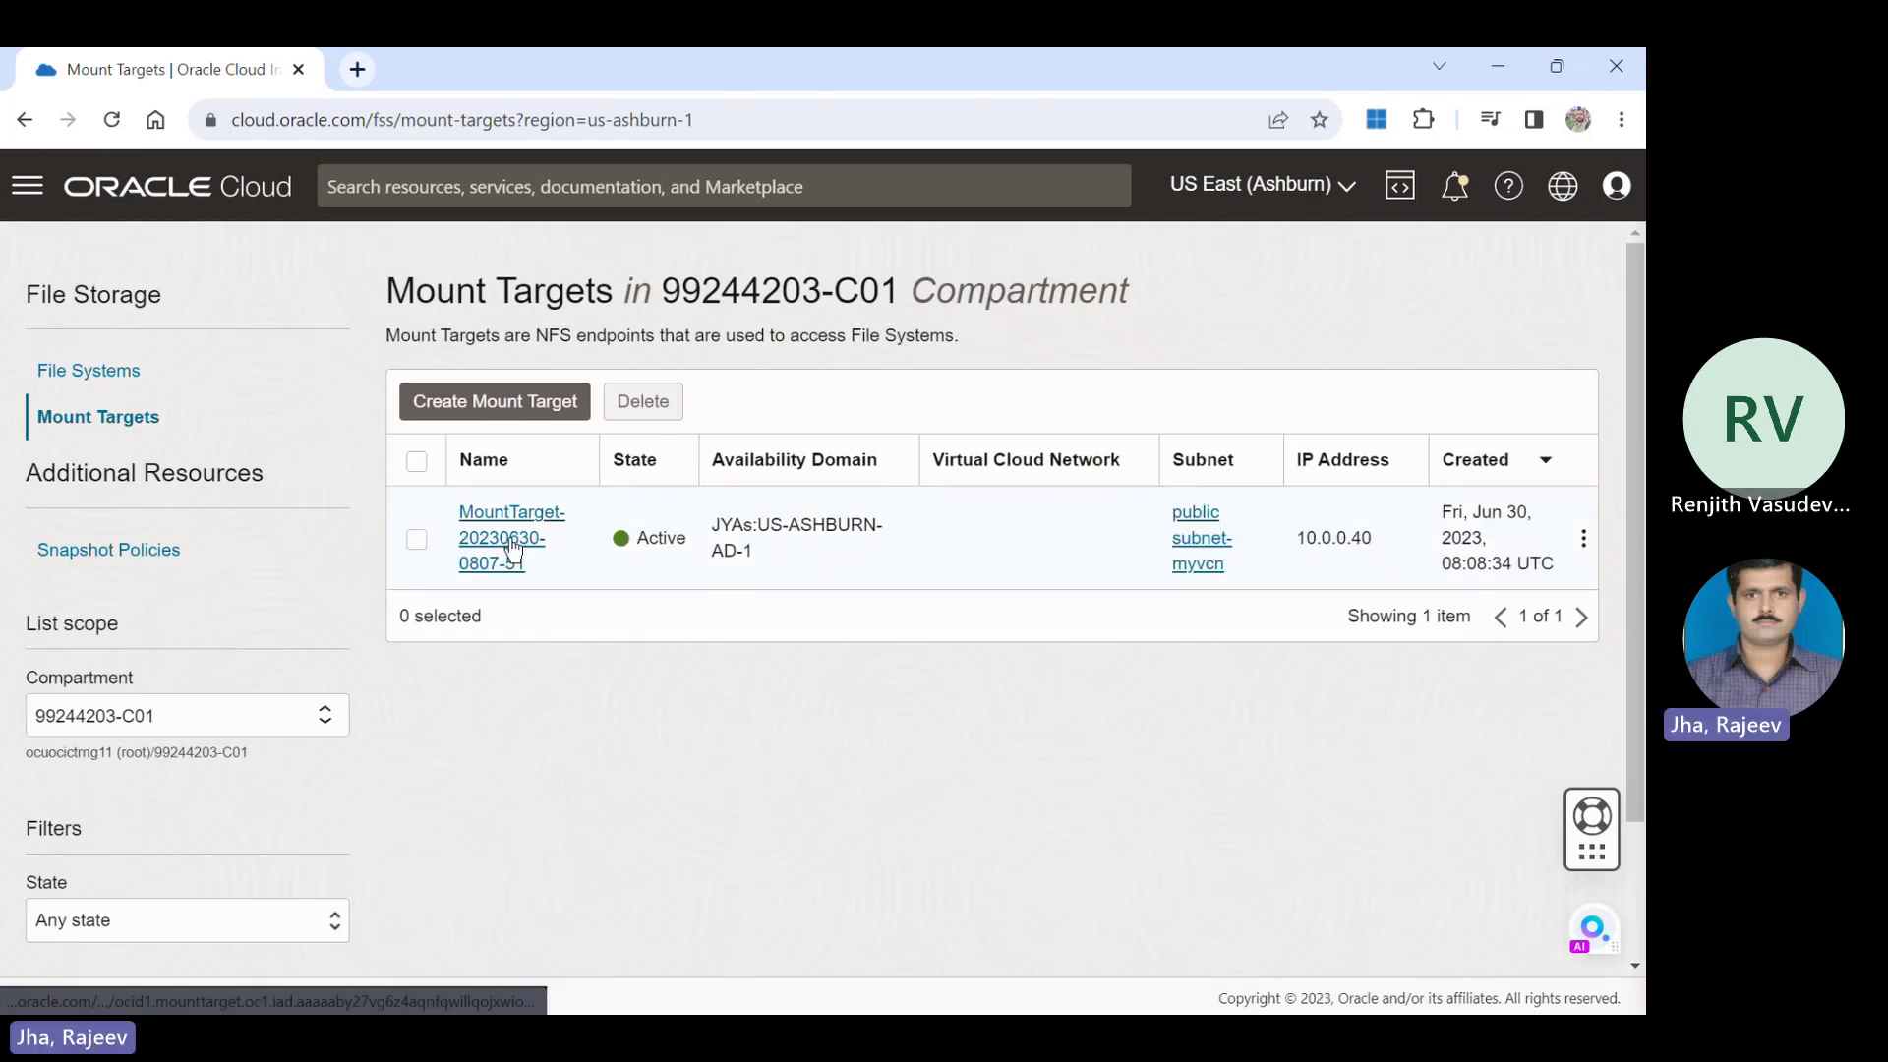
click(512, 547)
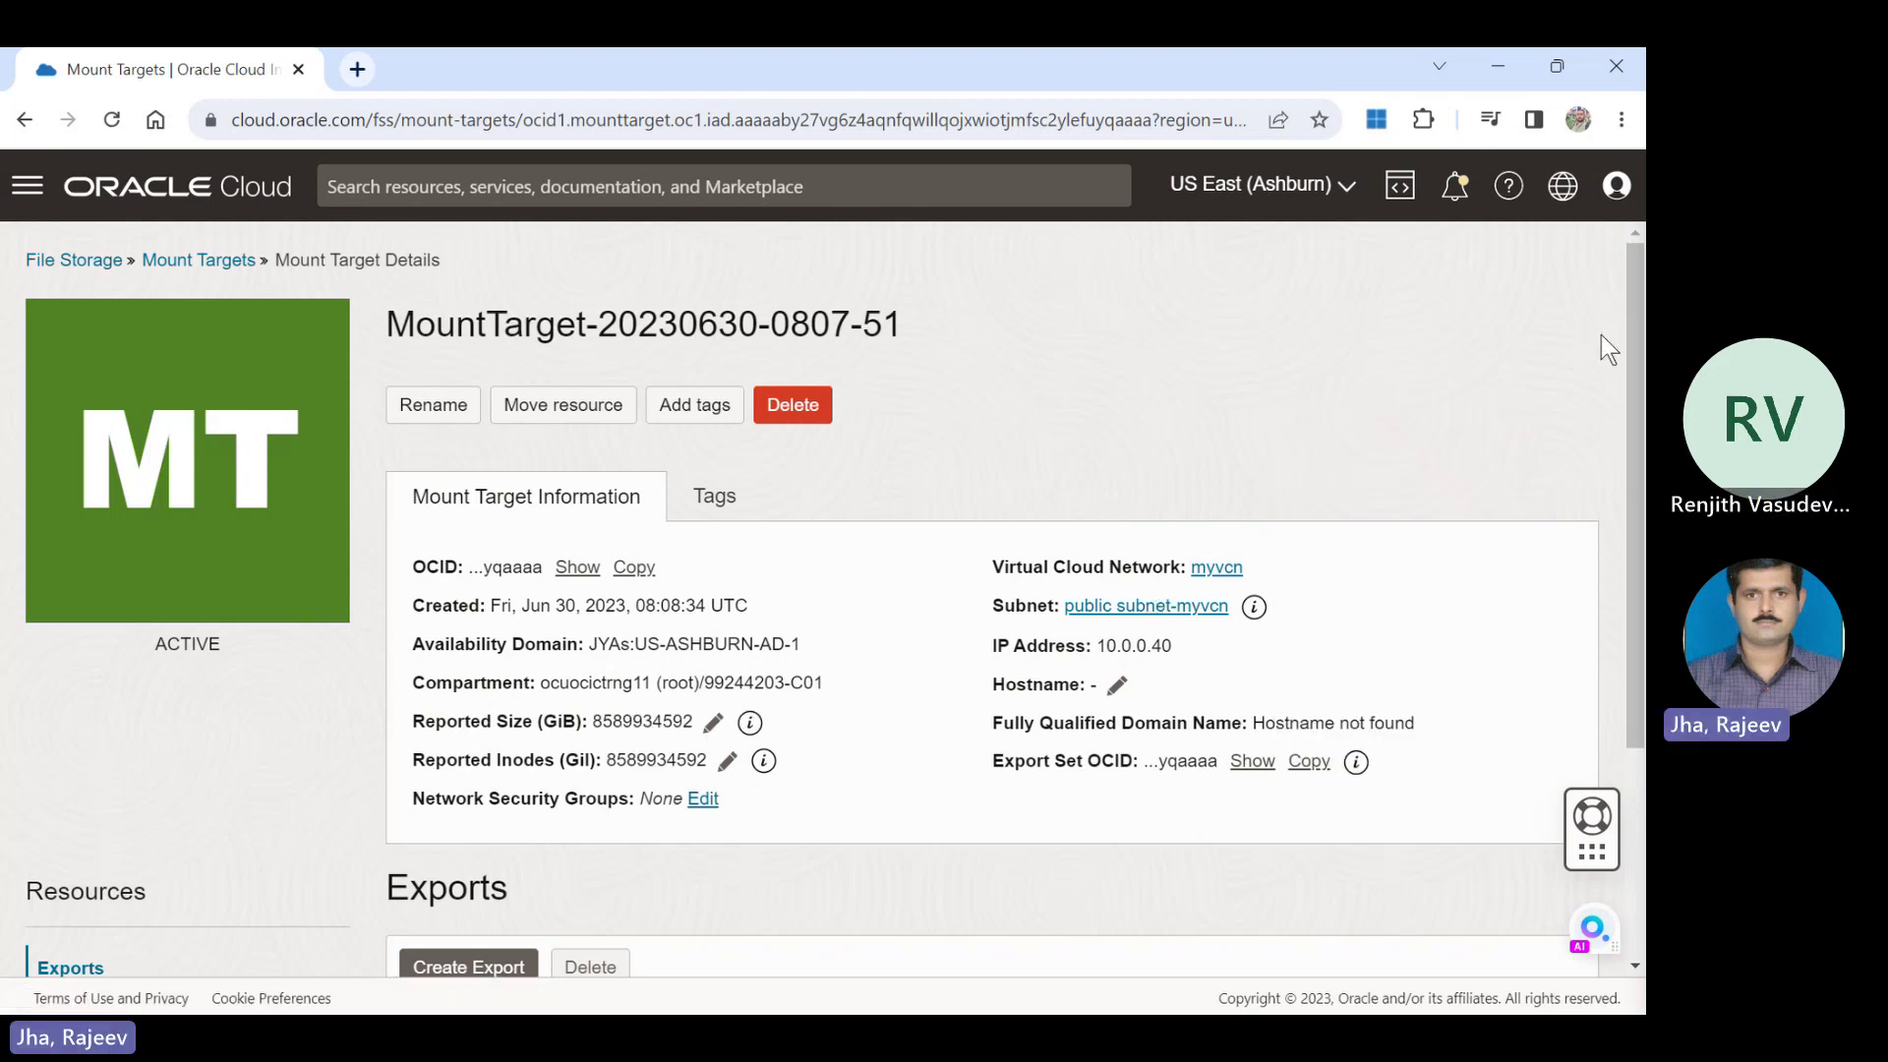
drag(1634, 333, 1635, 539)
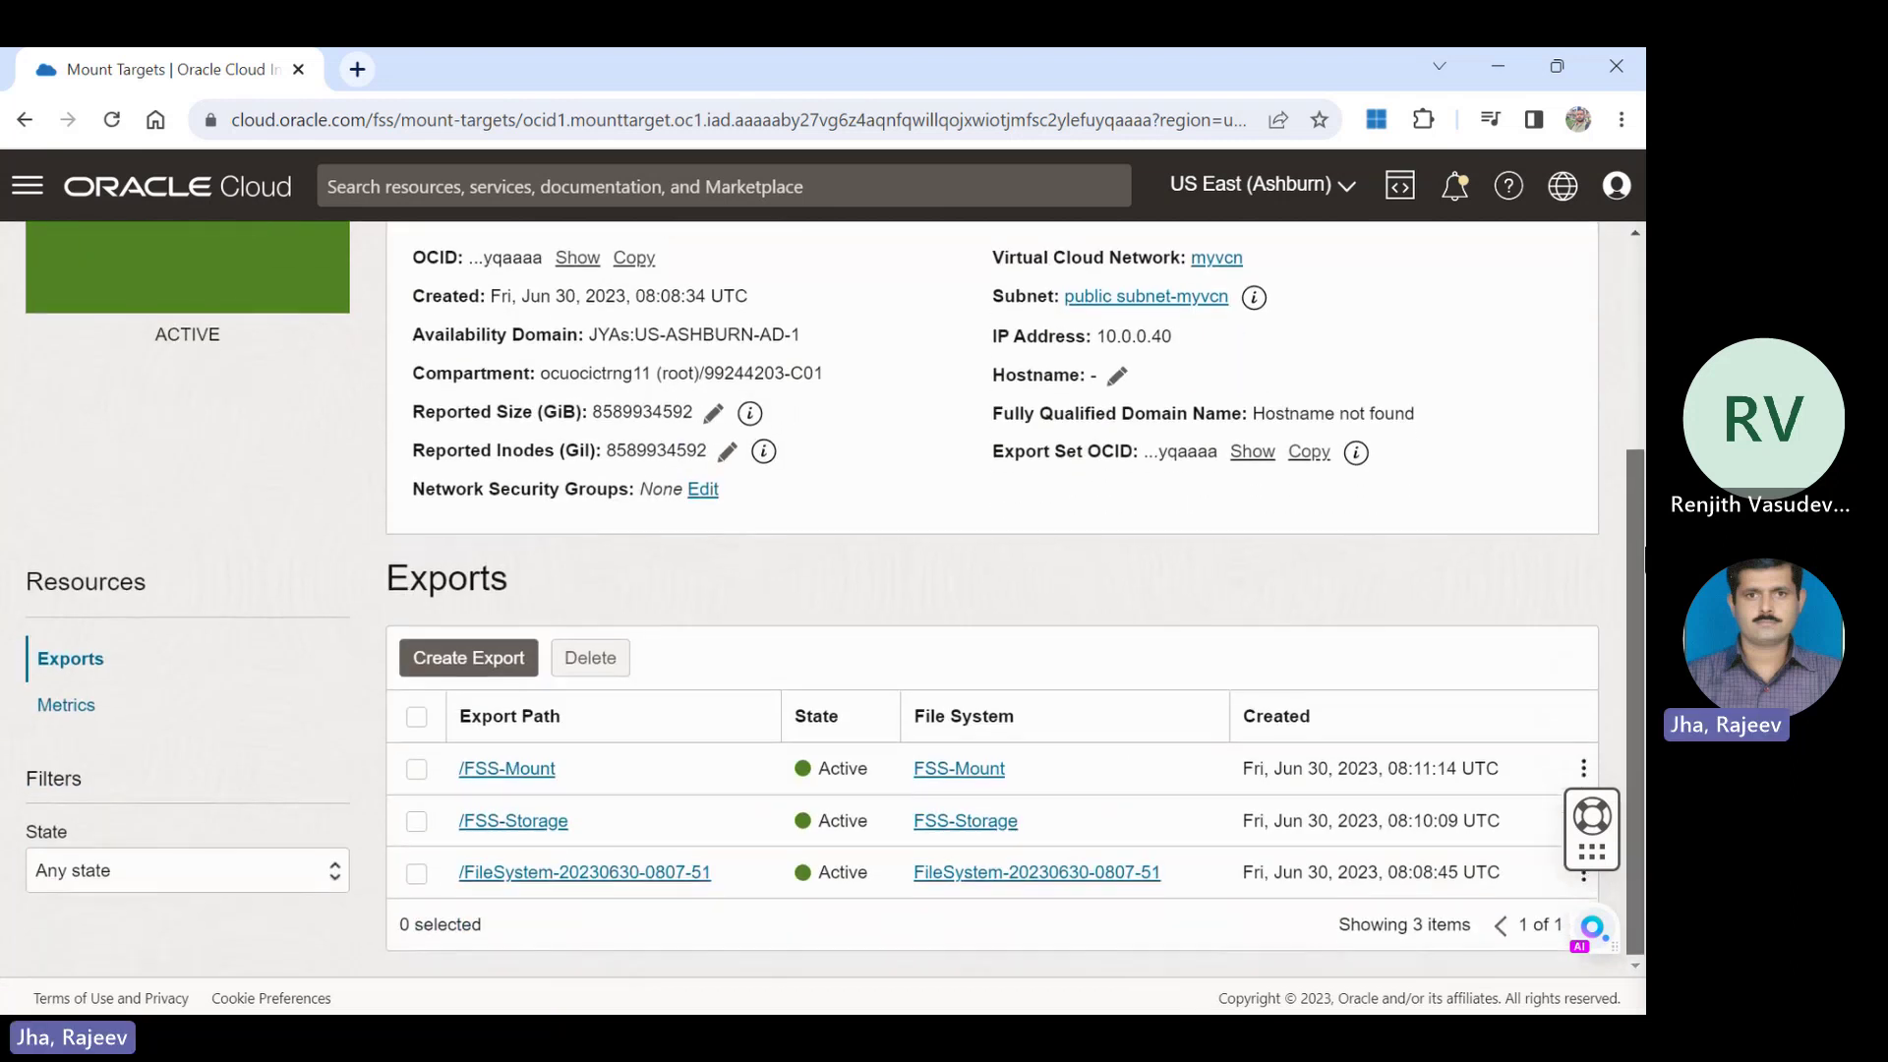
drag(1630, 452, 1614, 310)
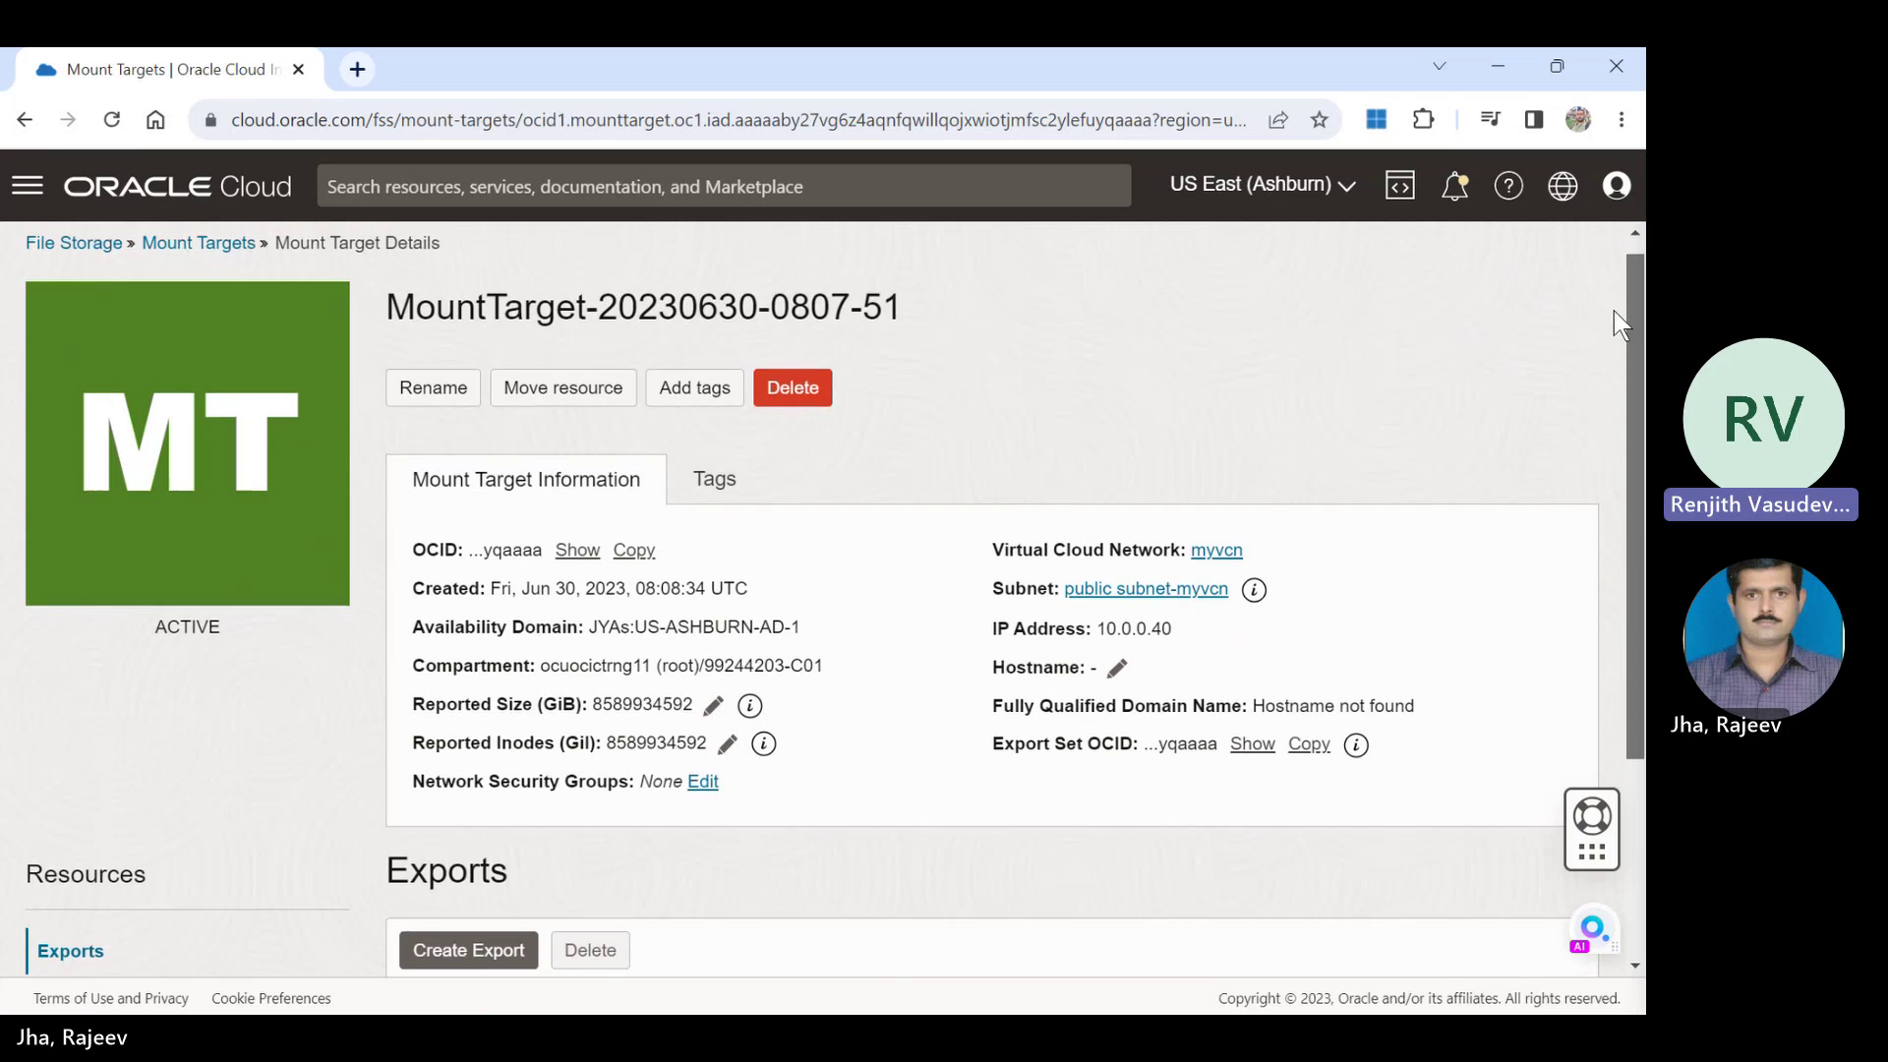
click(417, 389)
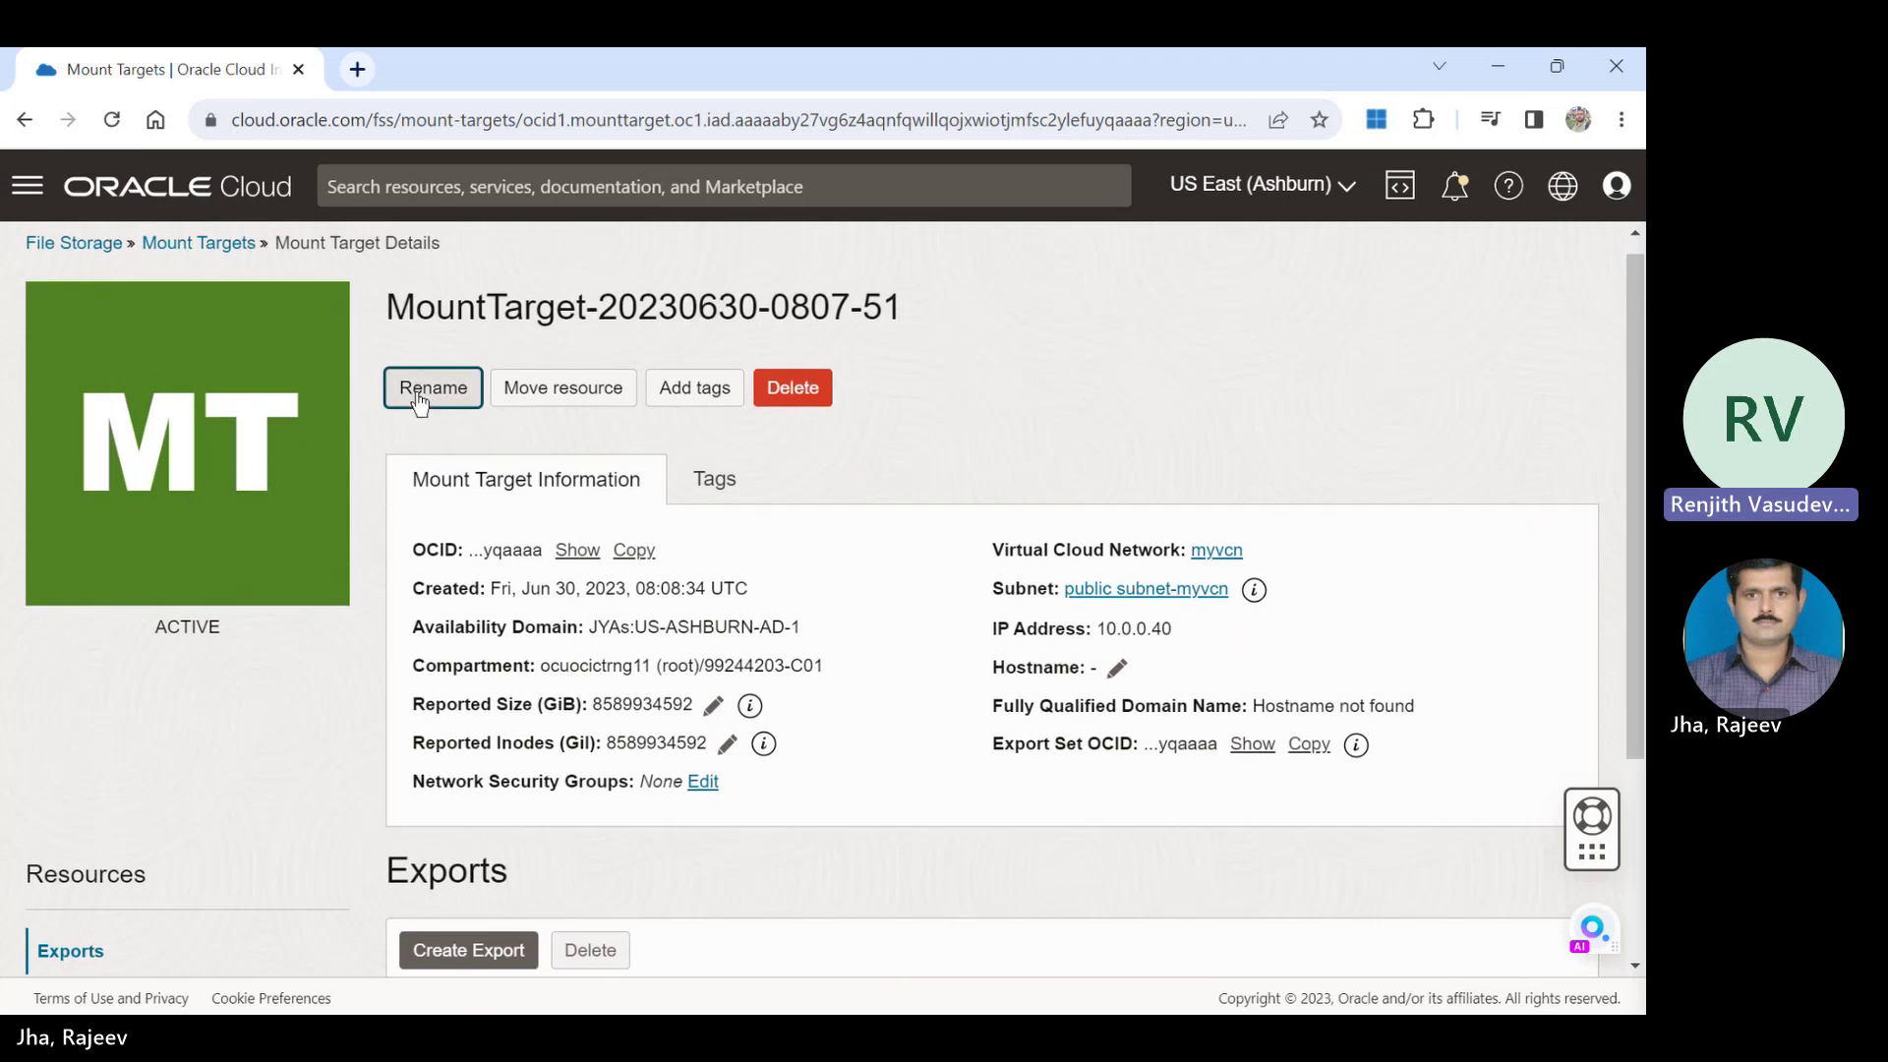
click(746, 453)
drag(746, 453, 274, 515)
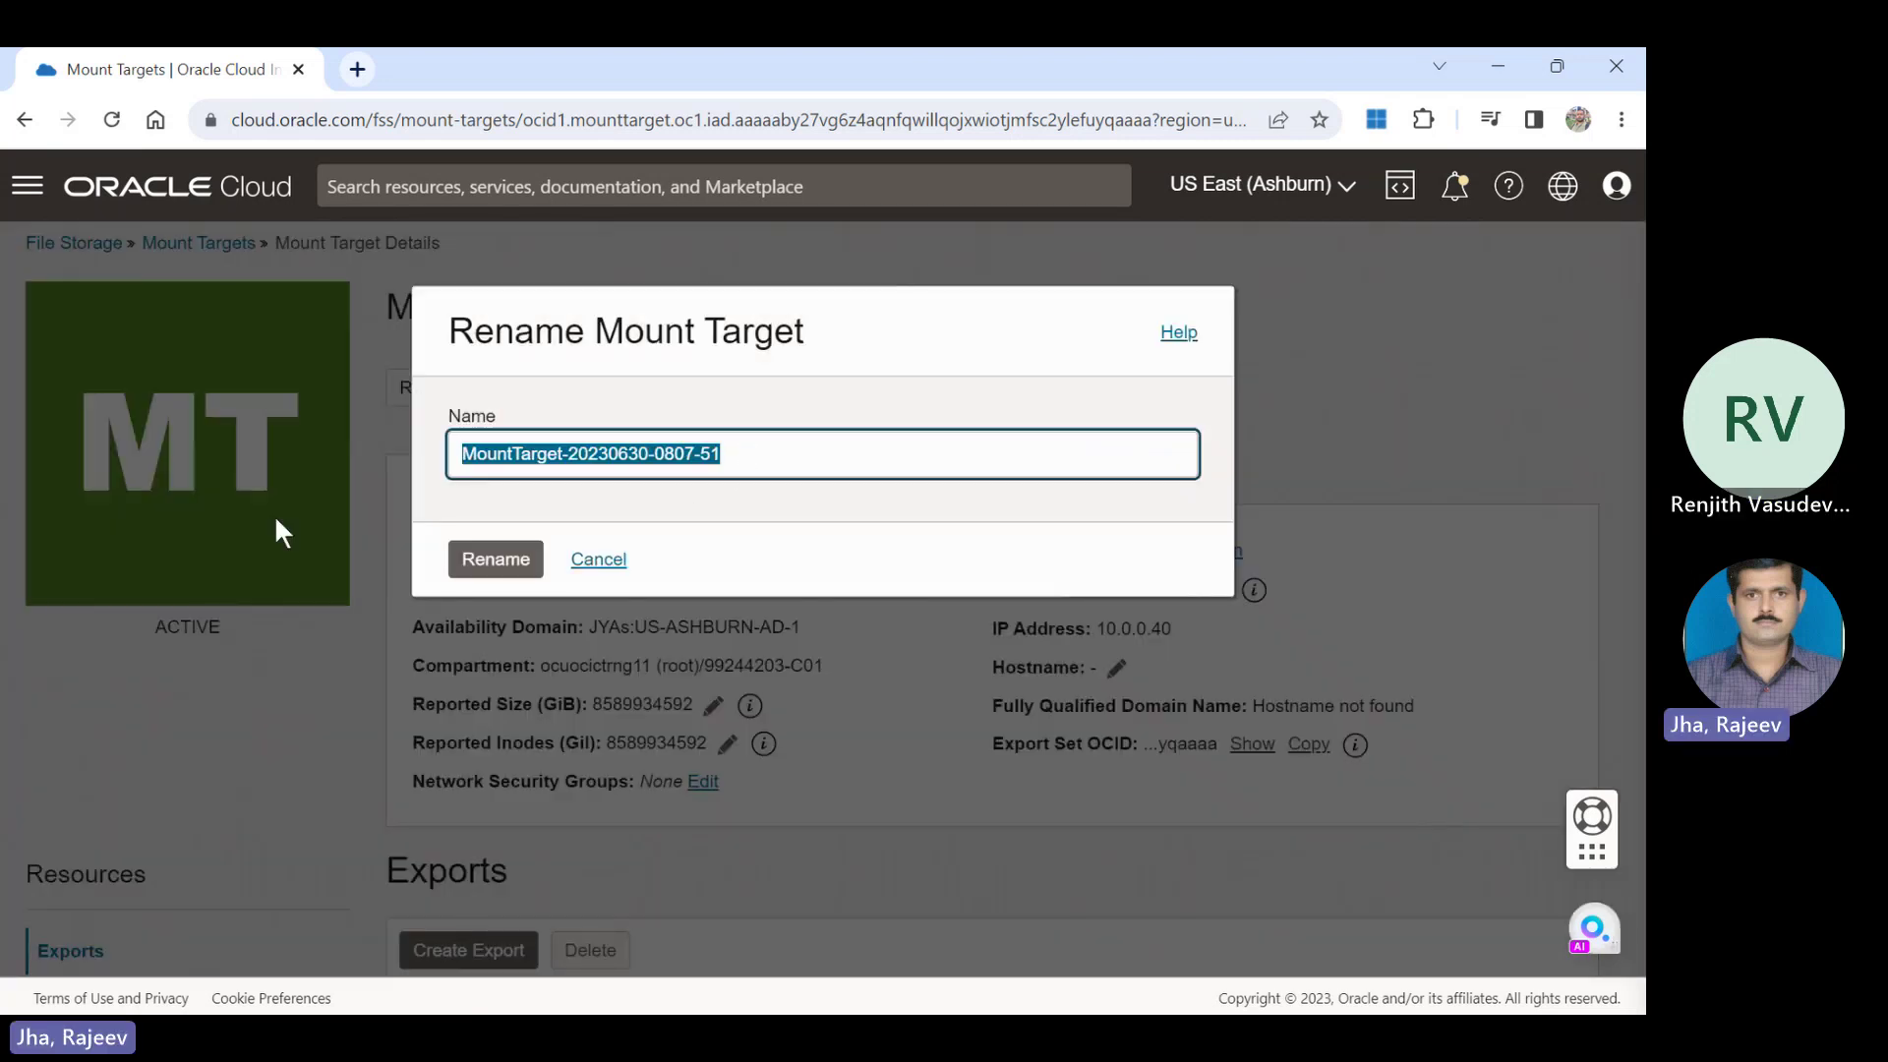
text(My)
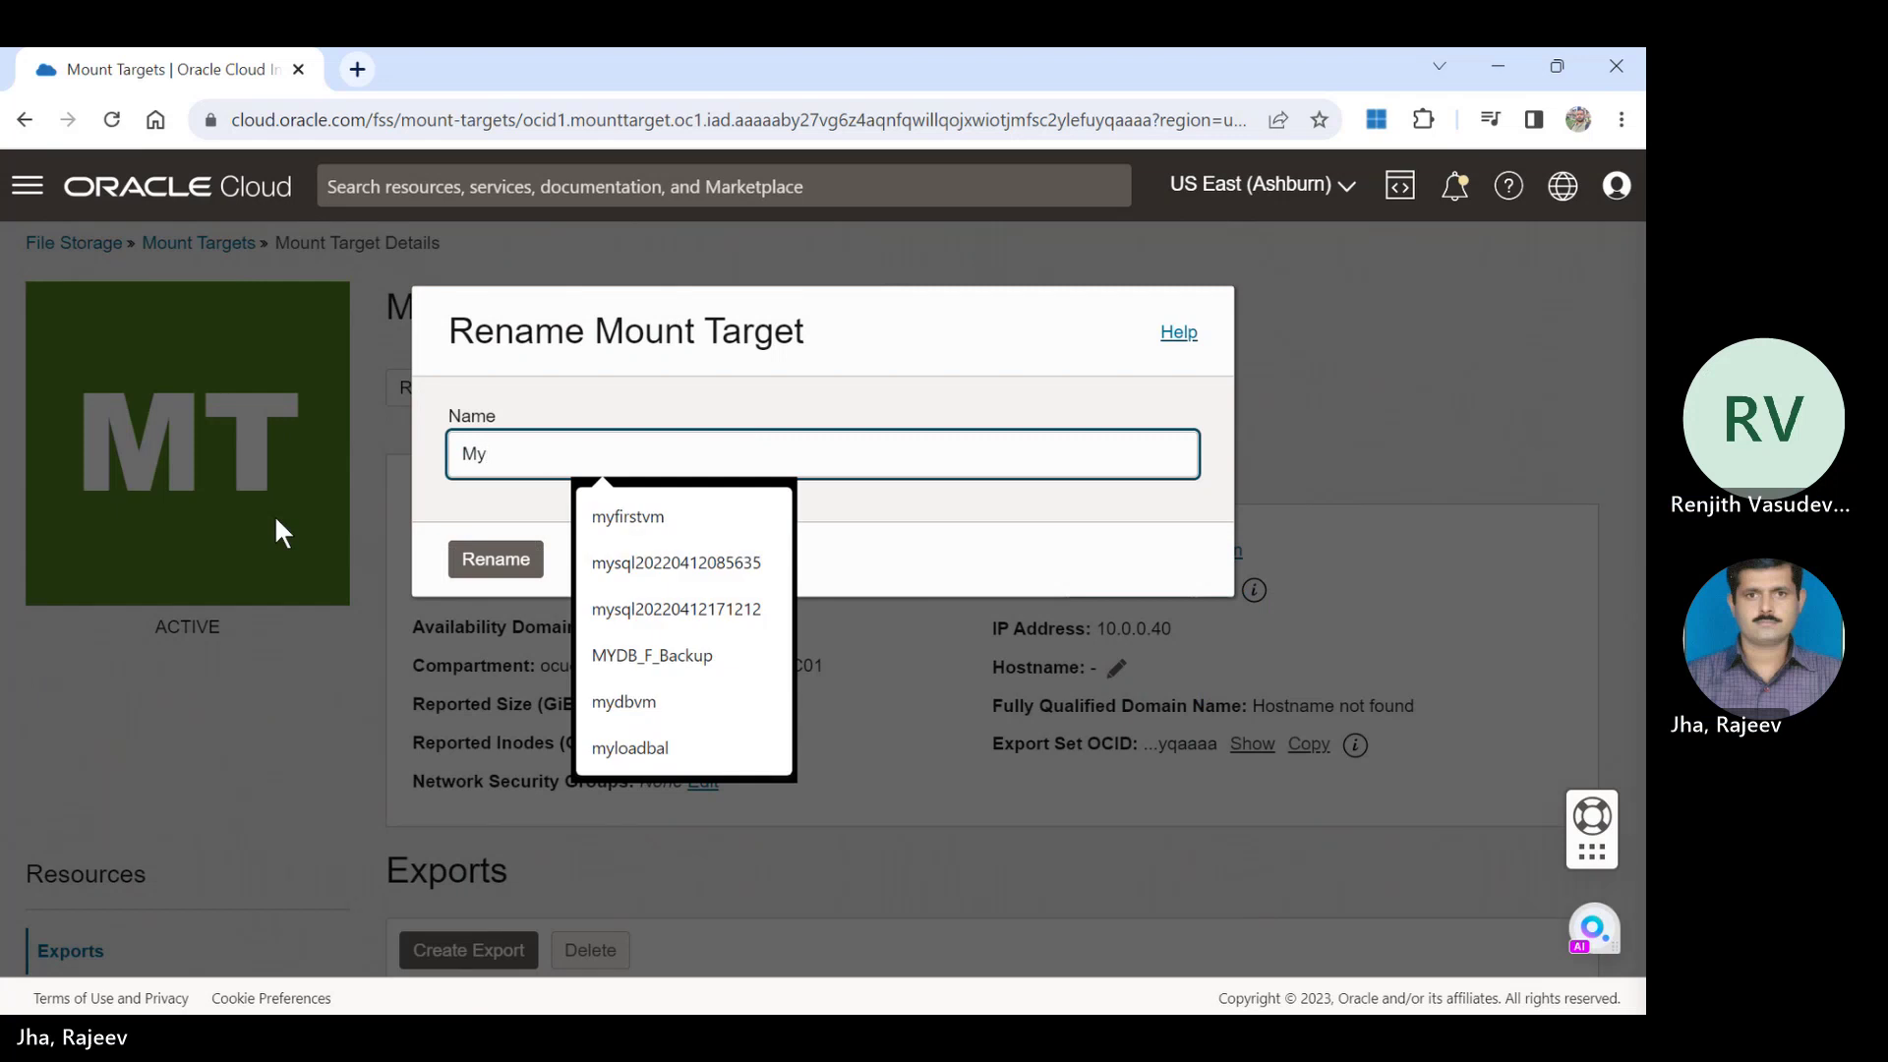
text(f)
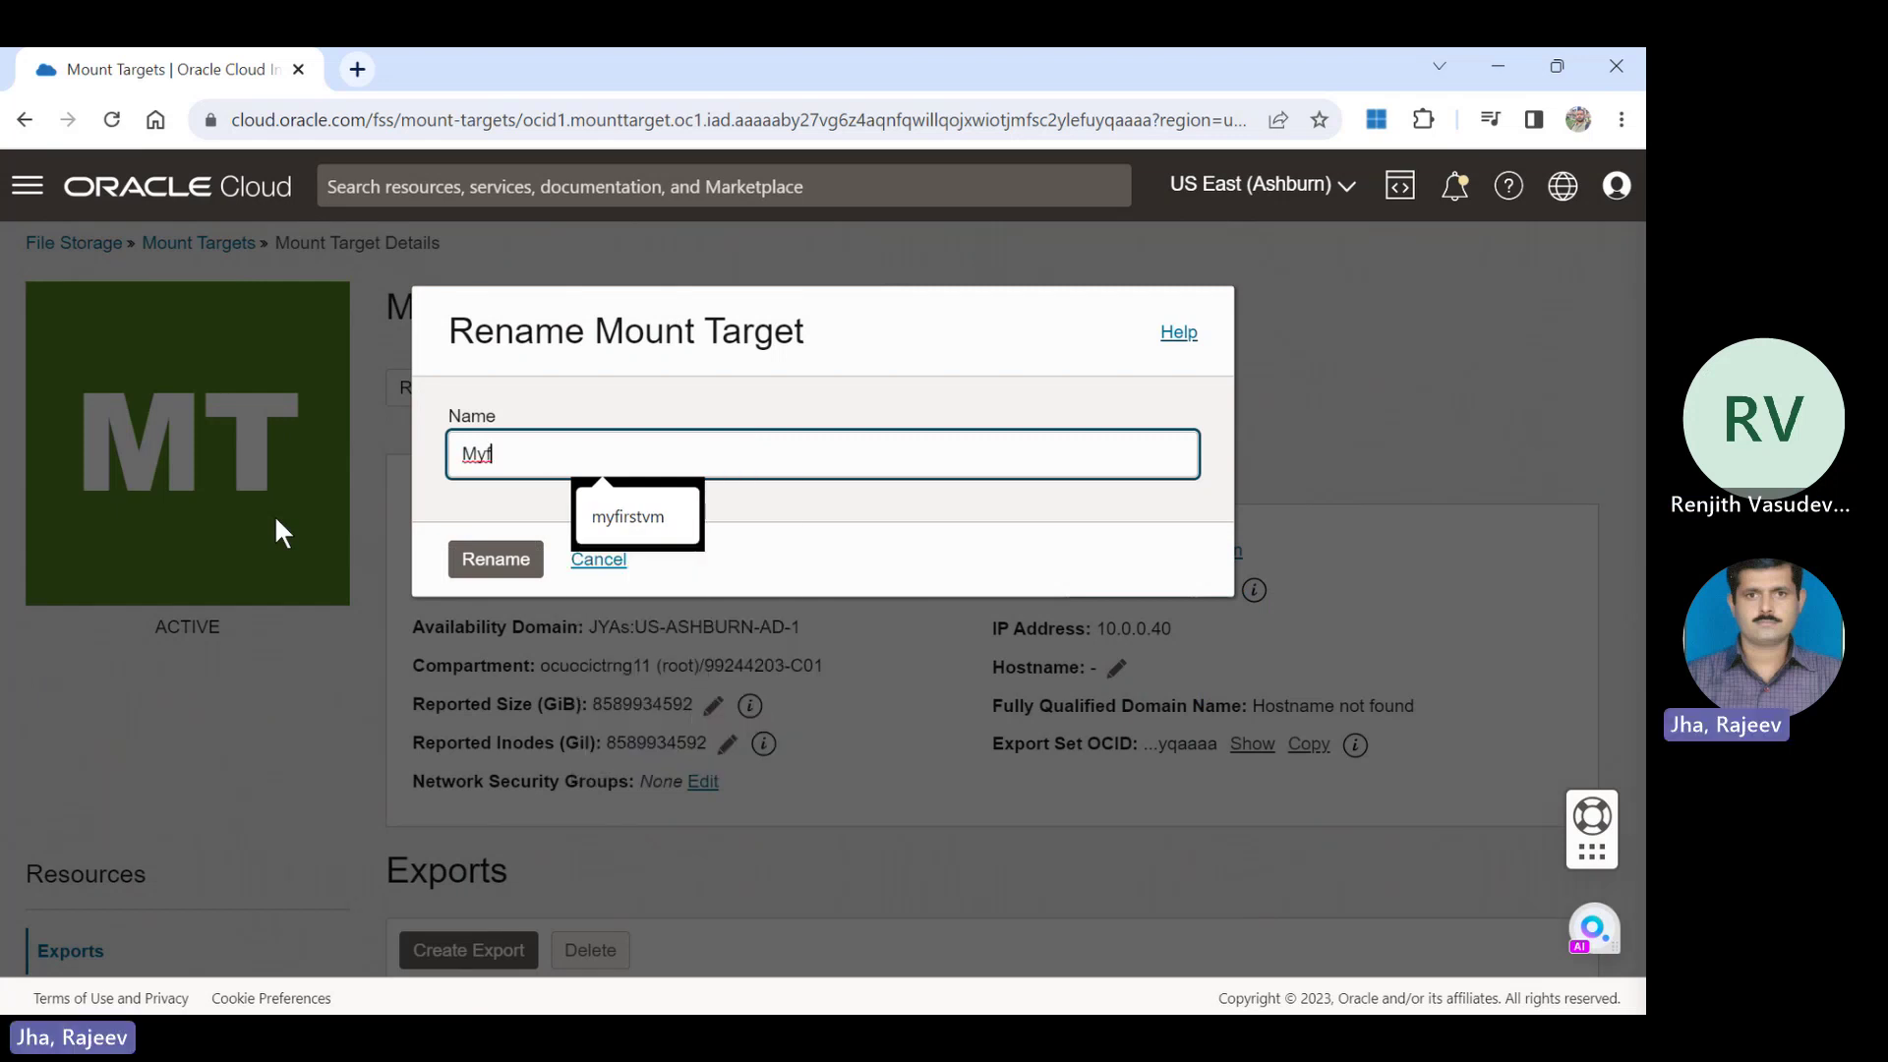
key(BackSpace)
text(storage)
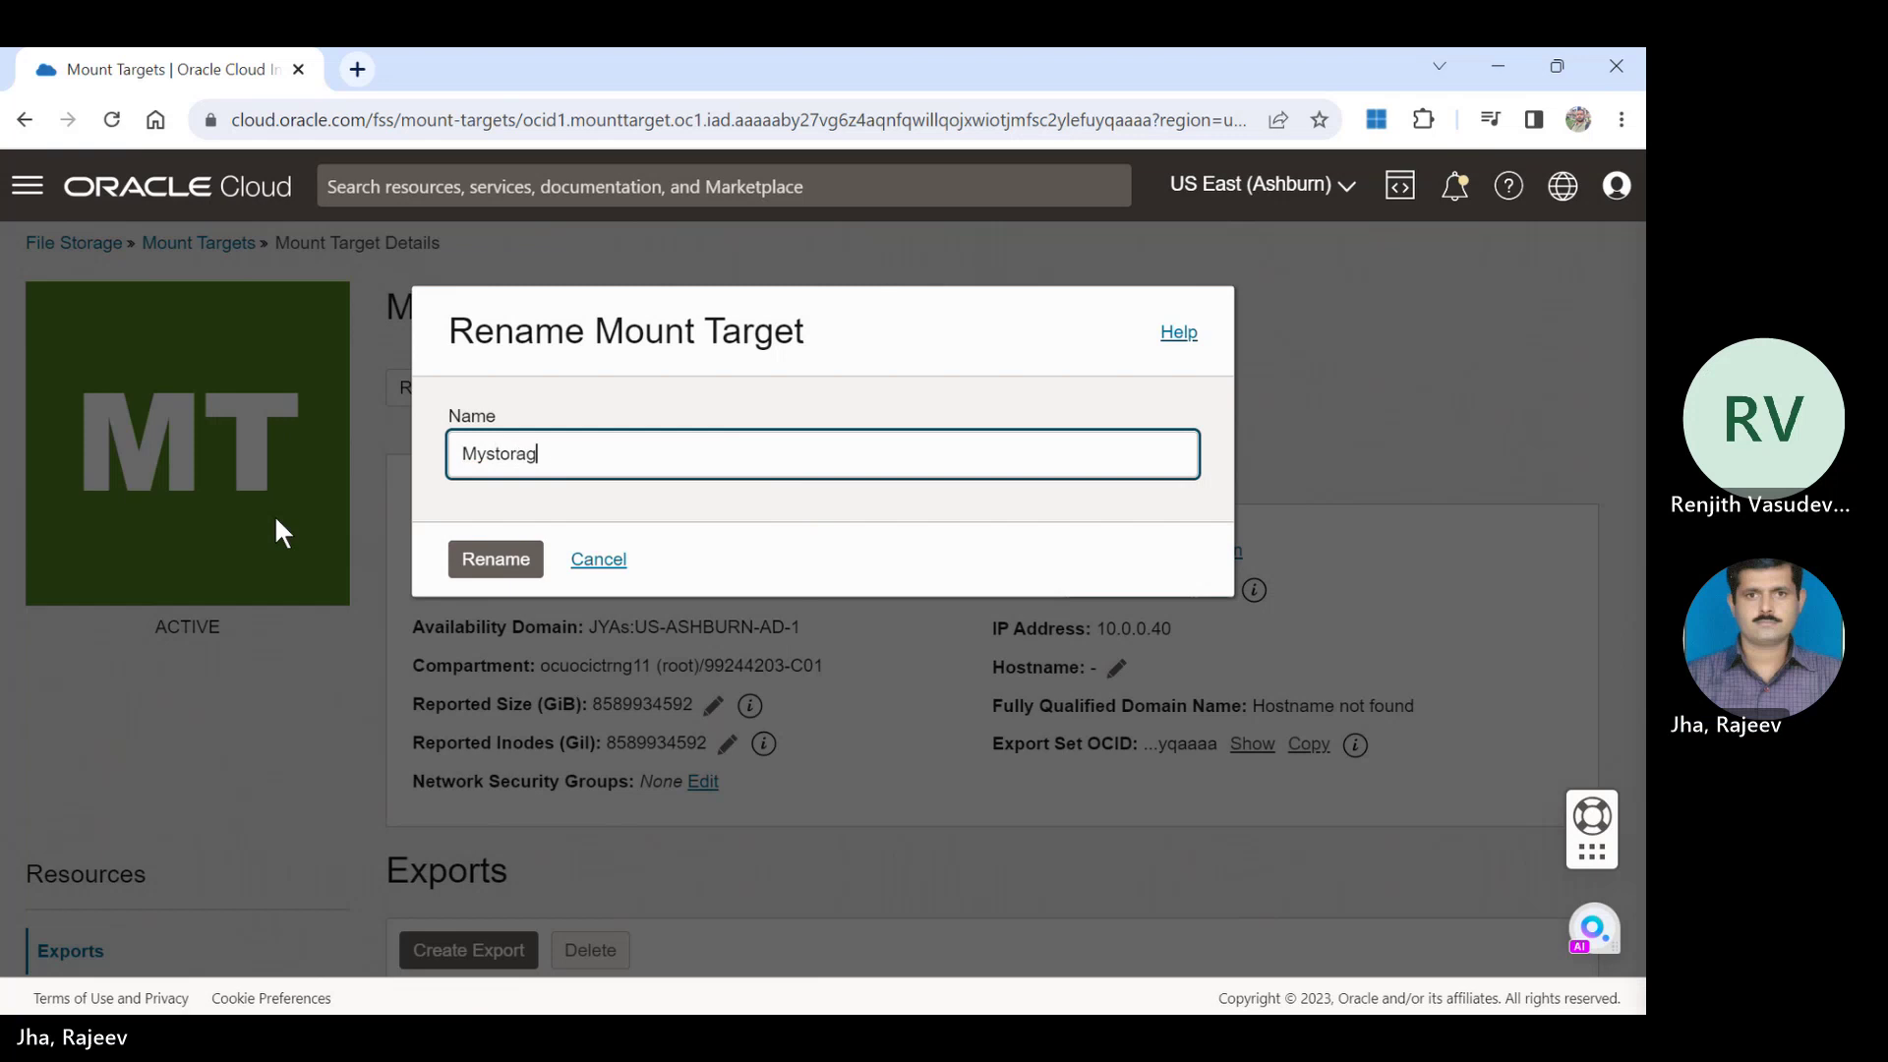
click(477, 573)
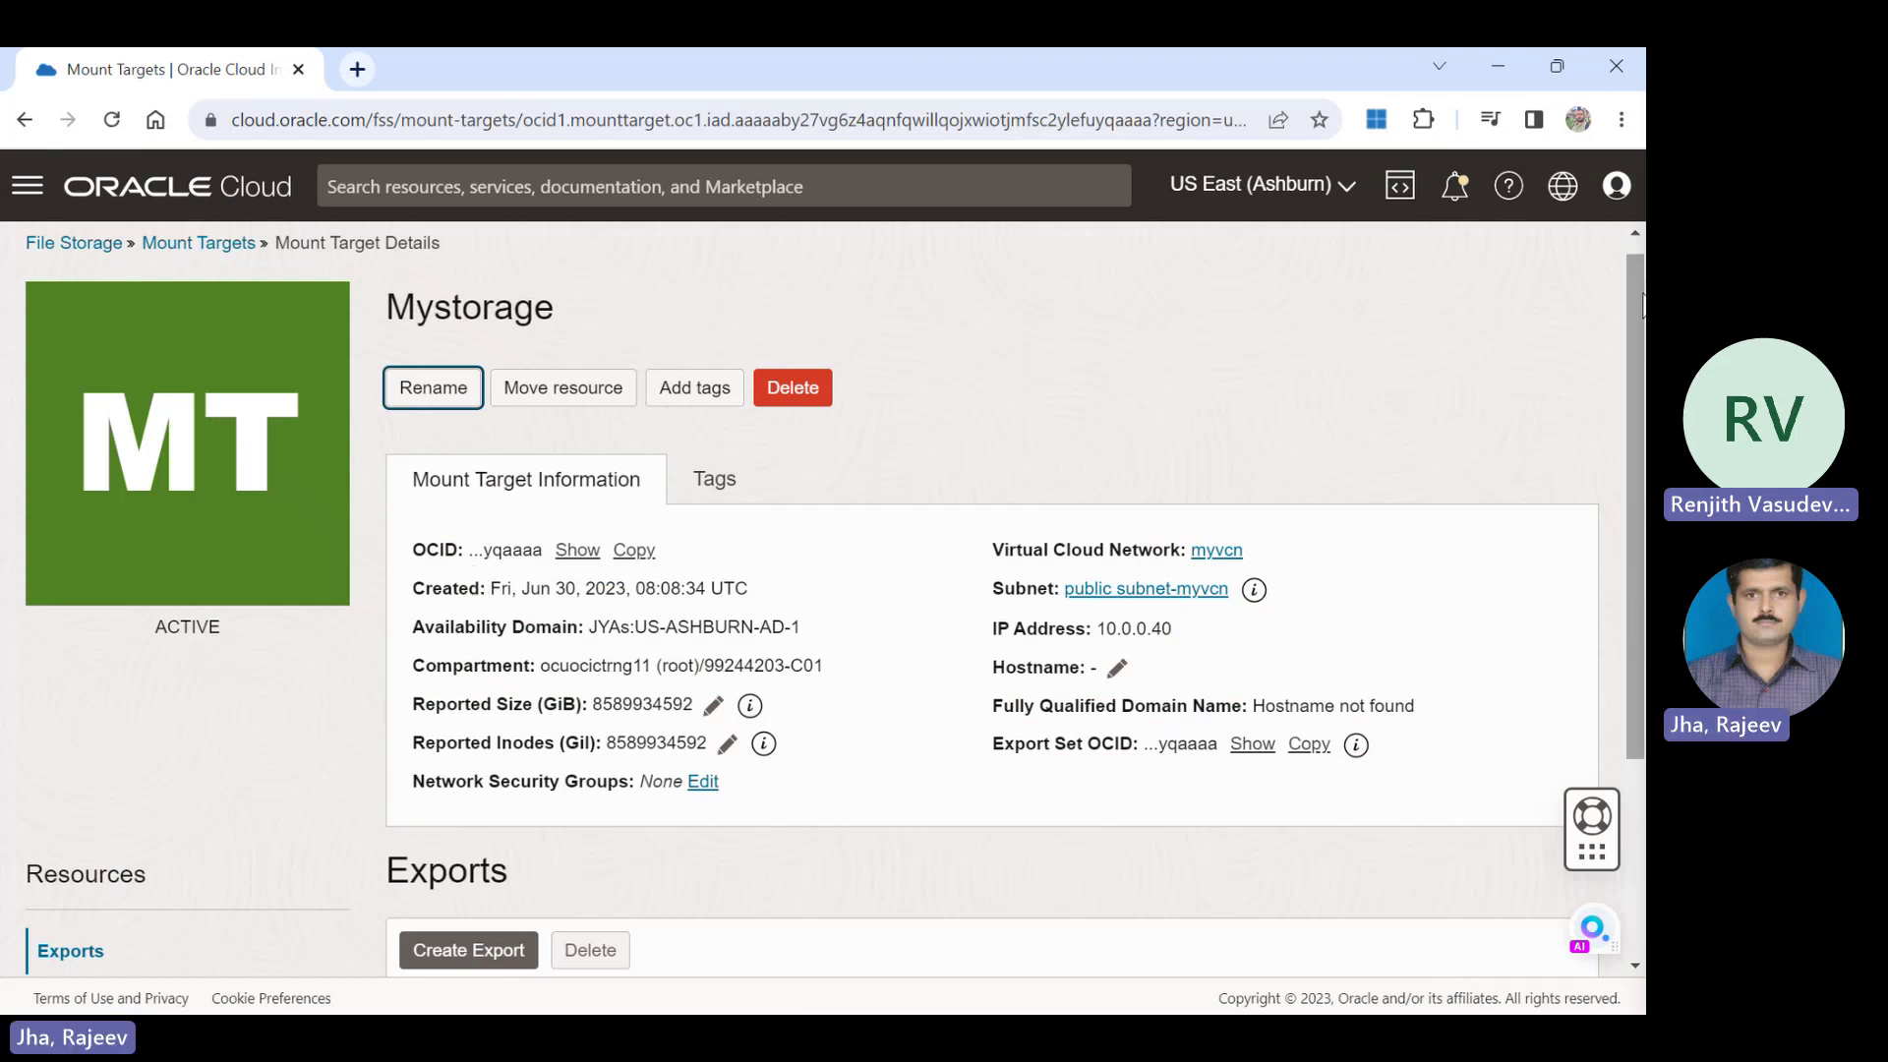
drag(1640, 304, 1643, 531)
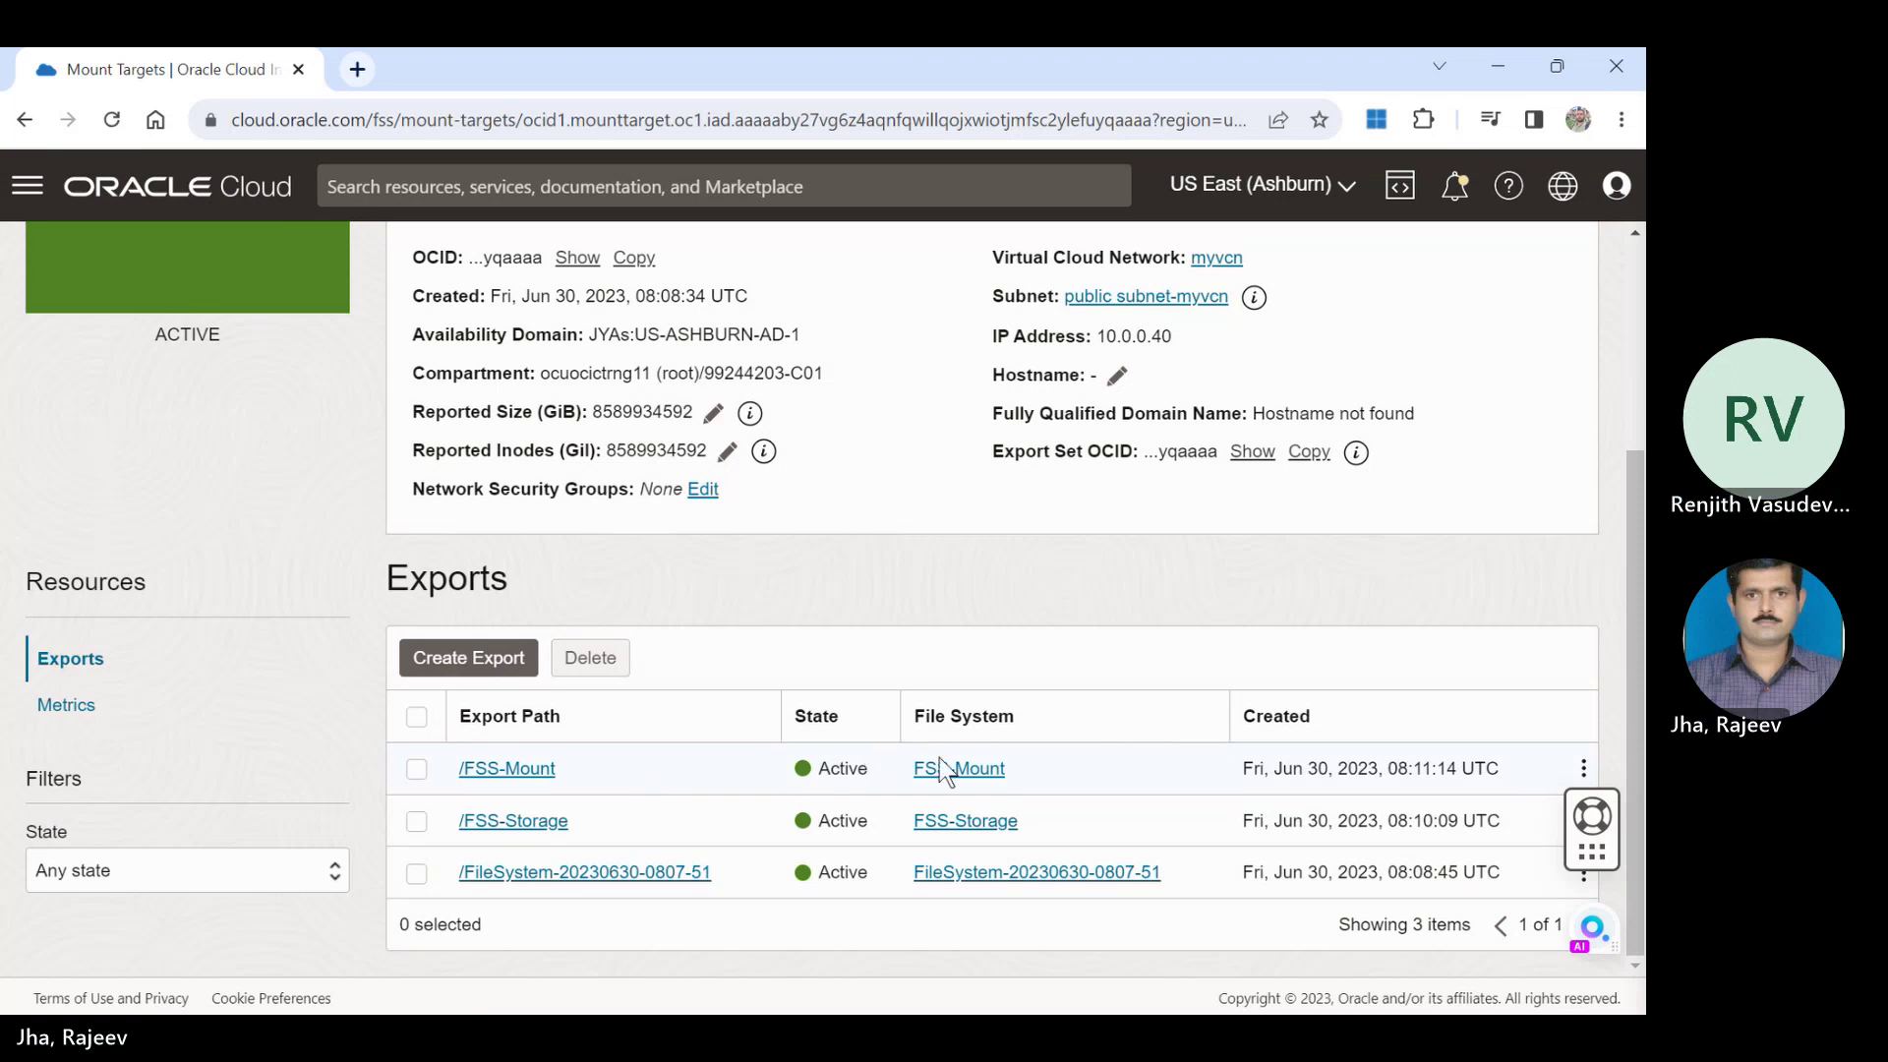
Open the /FSS-Storage export under Mystorage and show its Mount Commands.
click(550, 822)
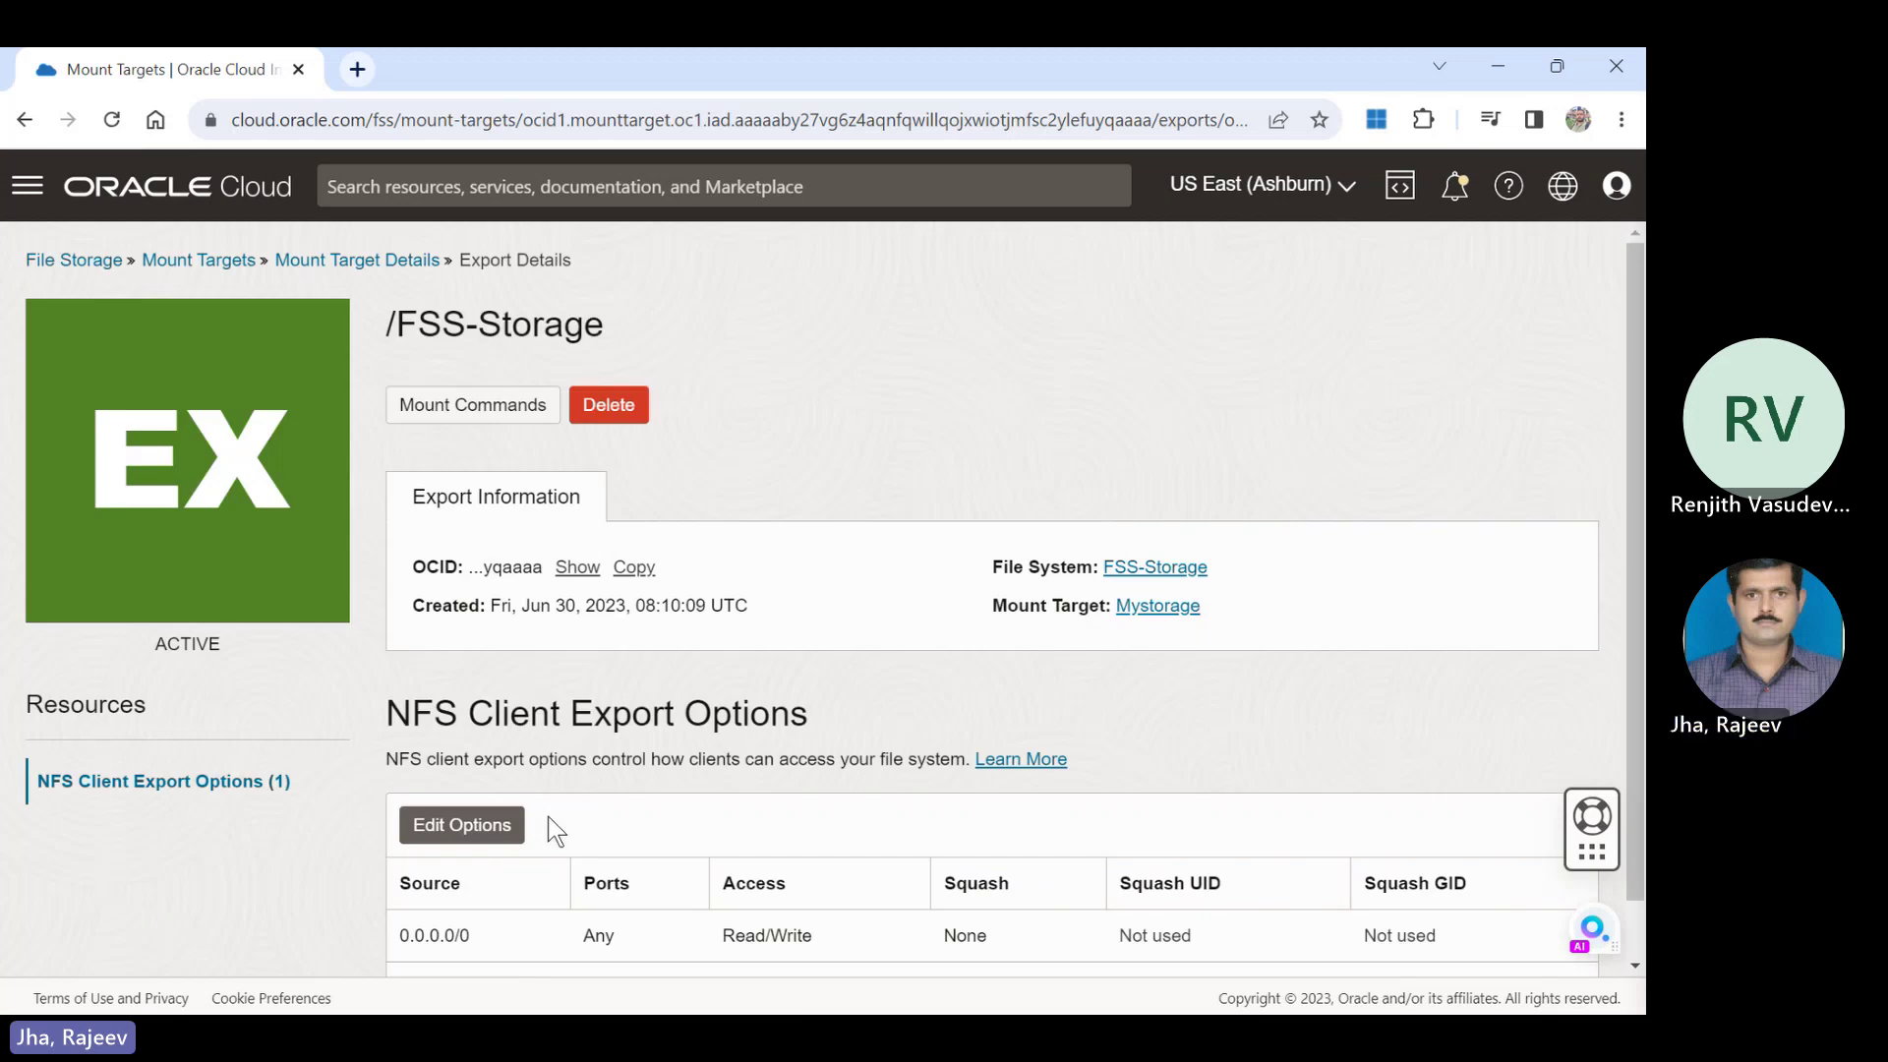
drag(1639, 452, 1615, 645)
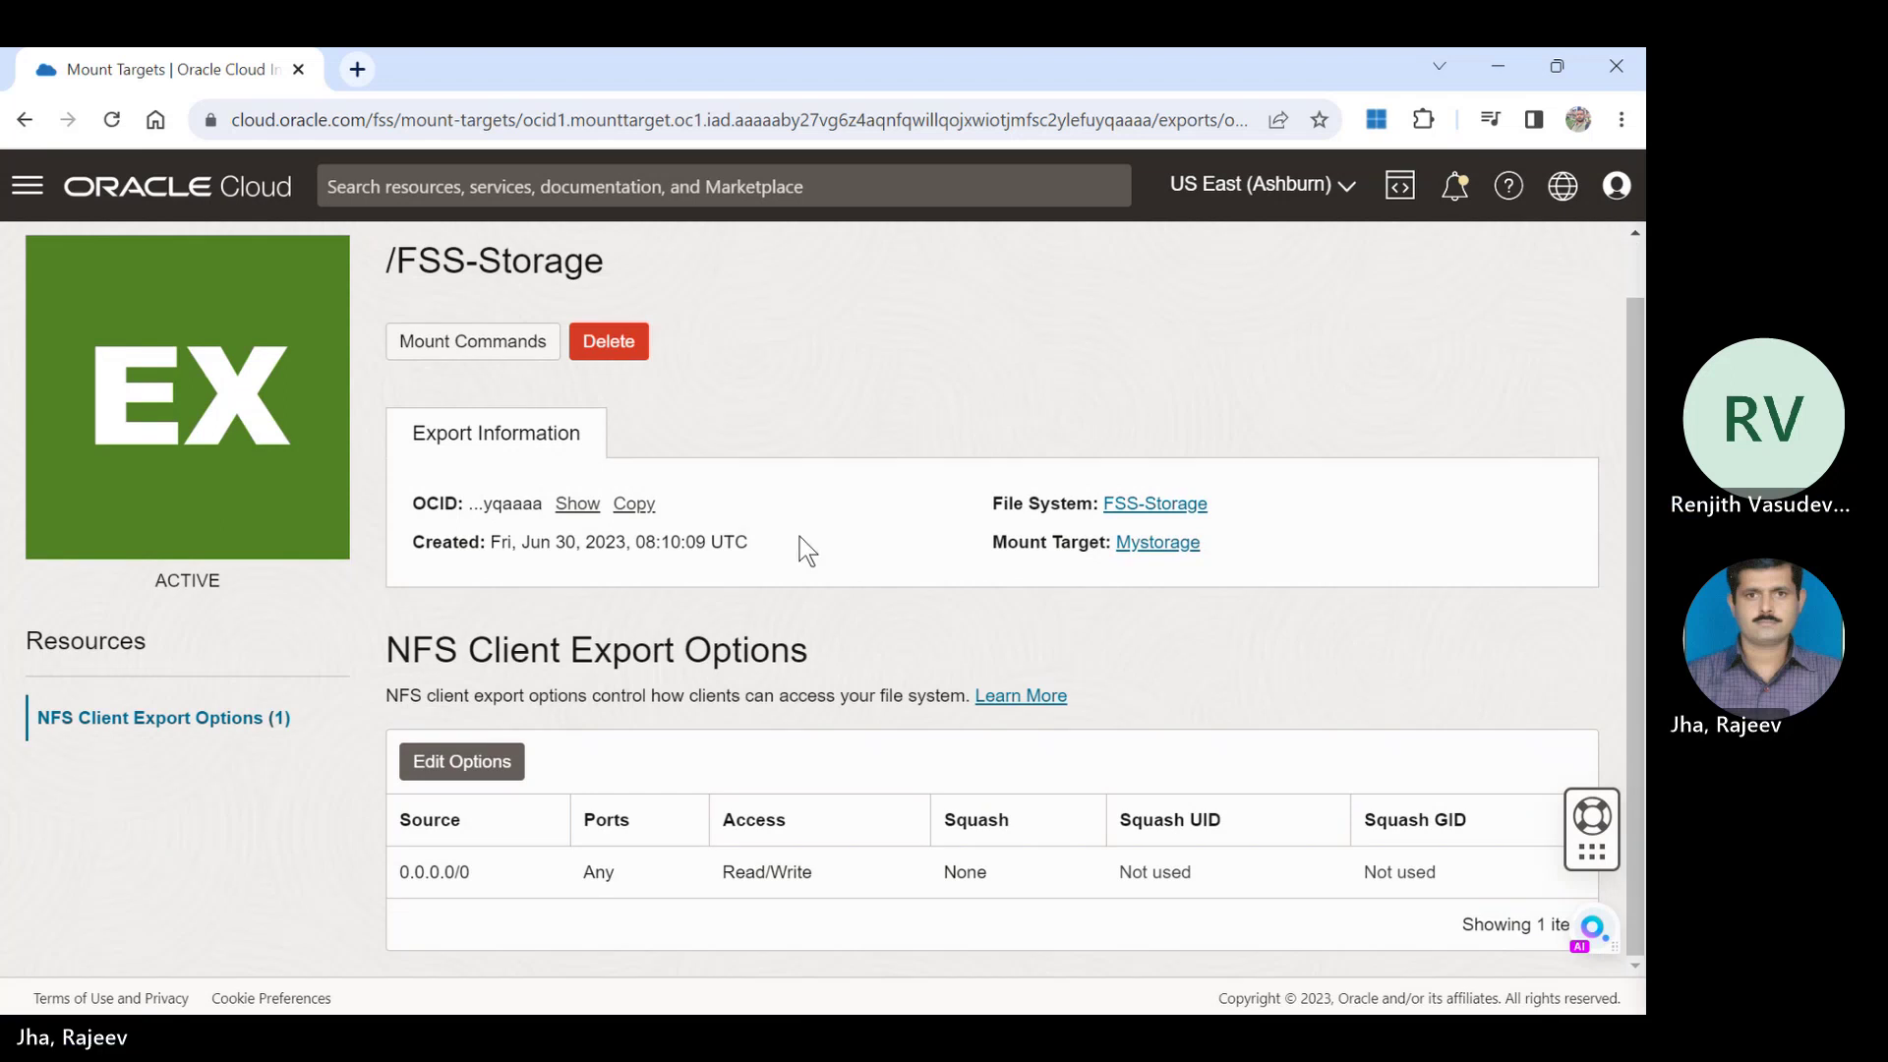
double_click(450, 342)
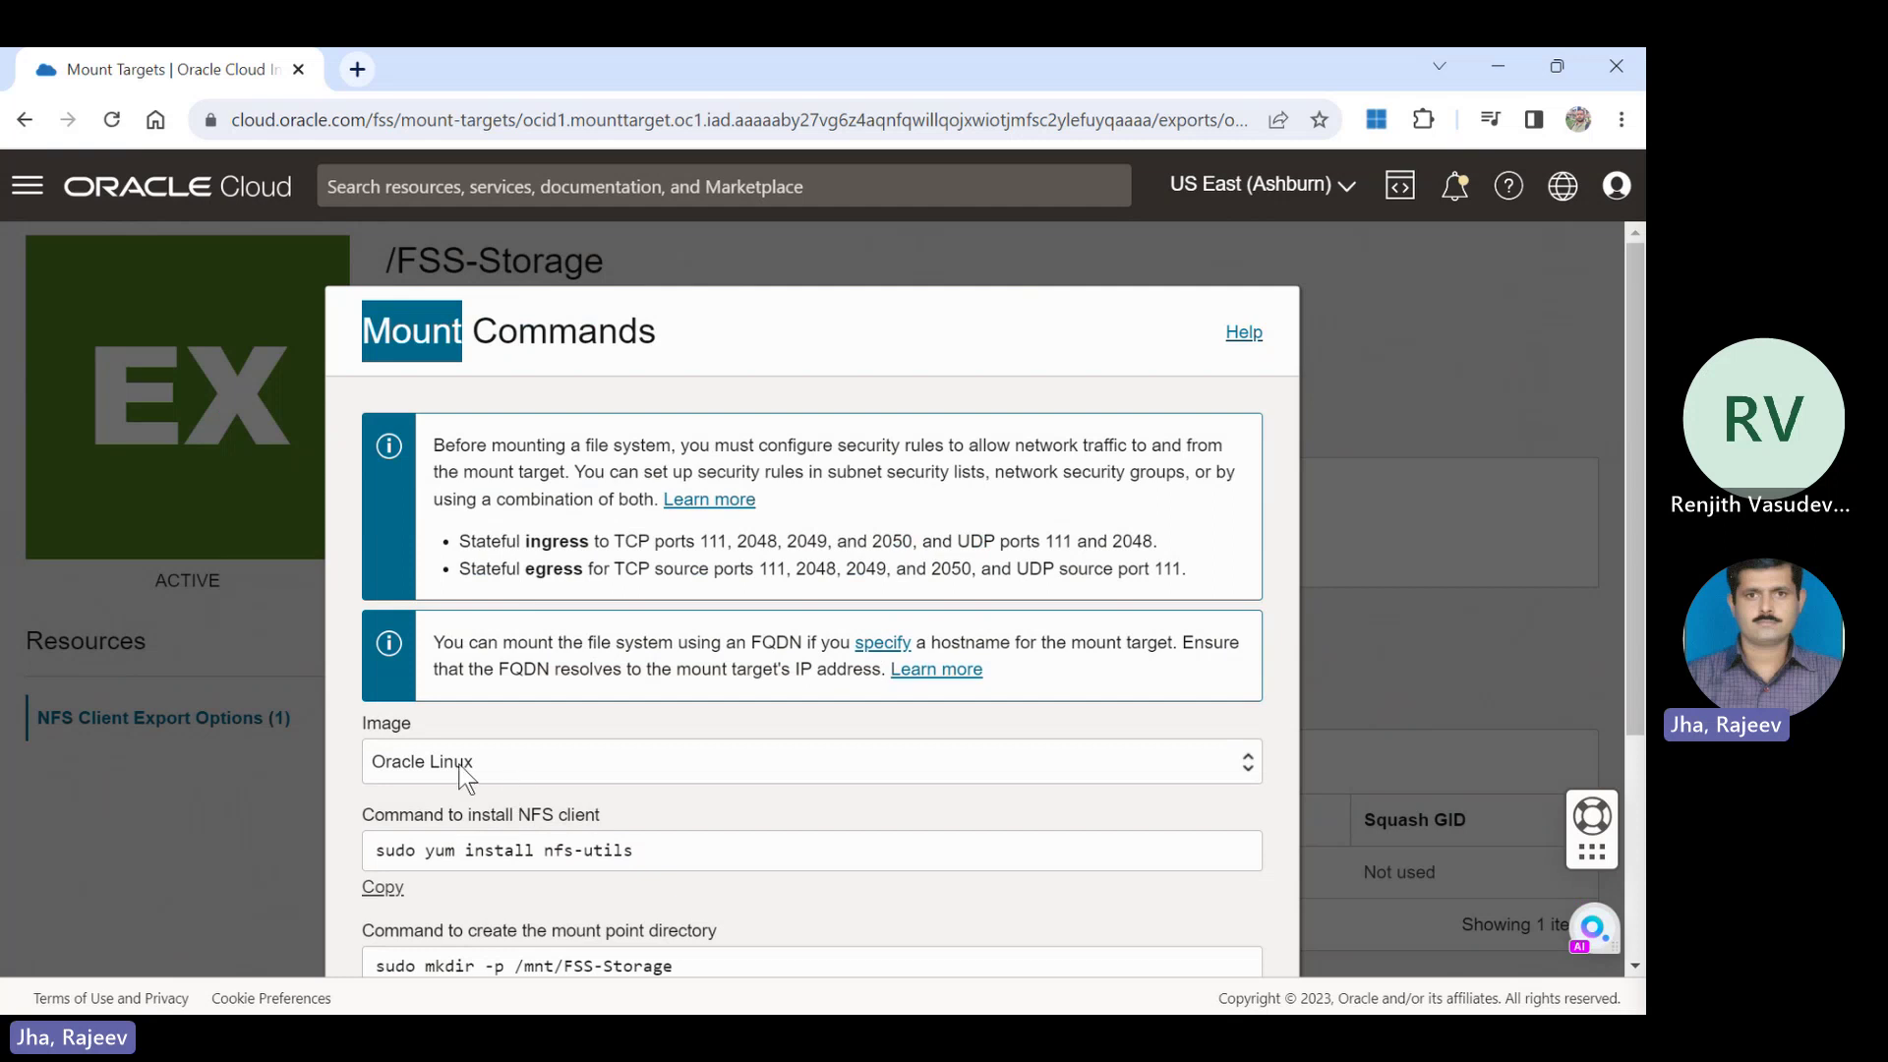
Select the nfs-utils install, mkdir /mnt/FSS-Storage and mount commands in turn.
scroll(1638, 289, down, 3)
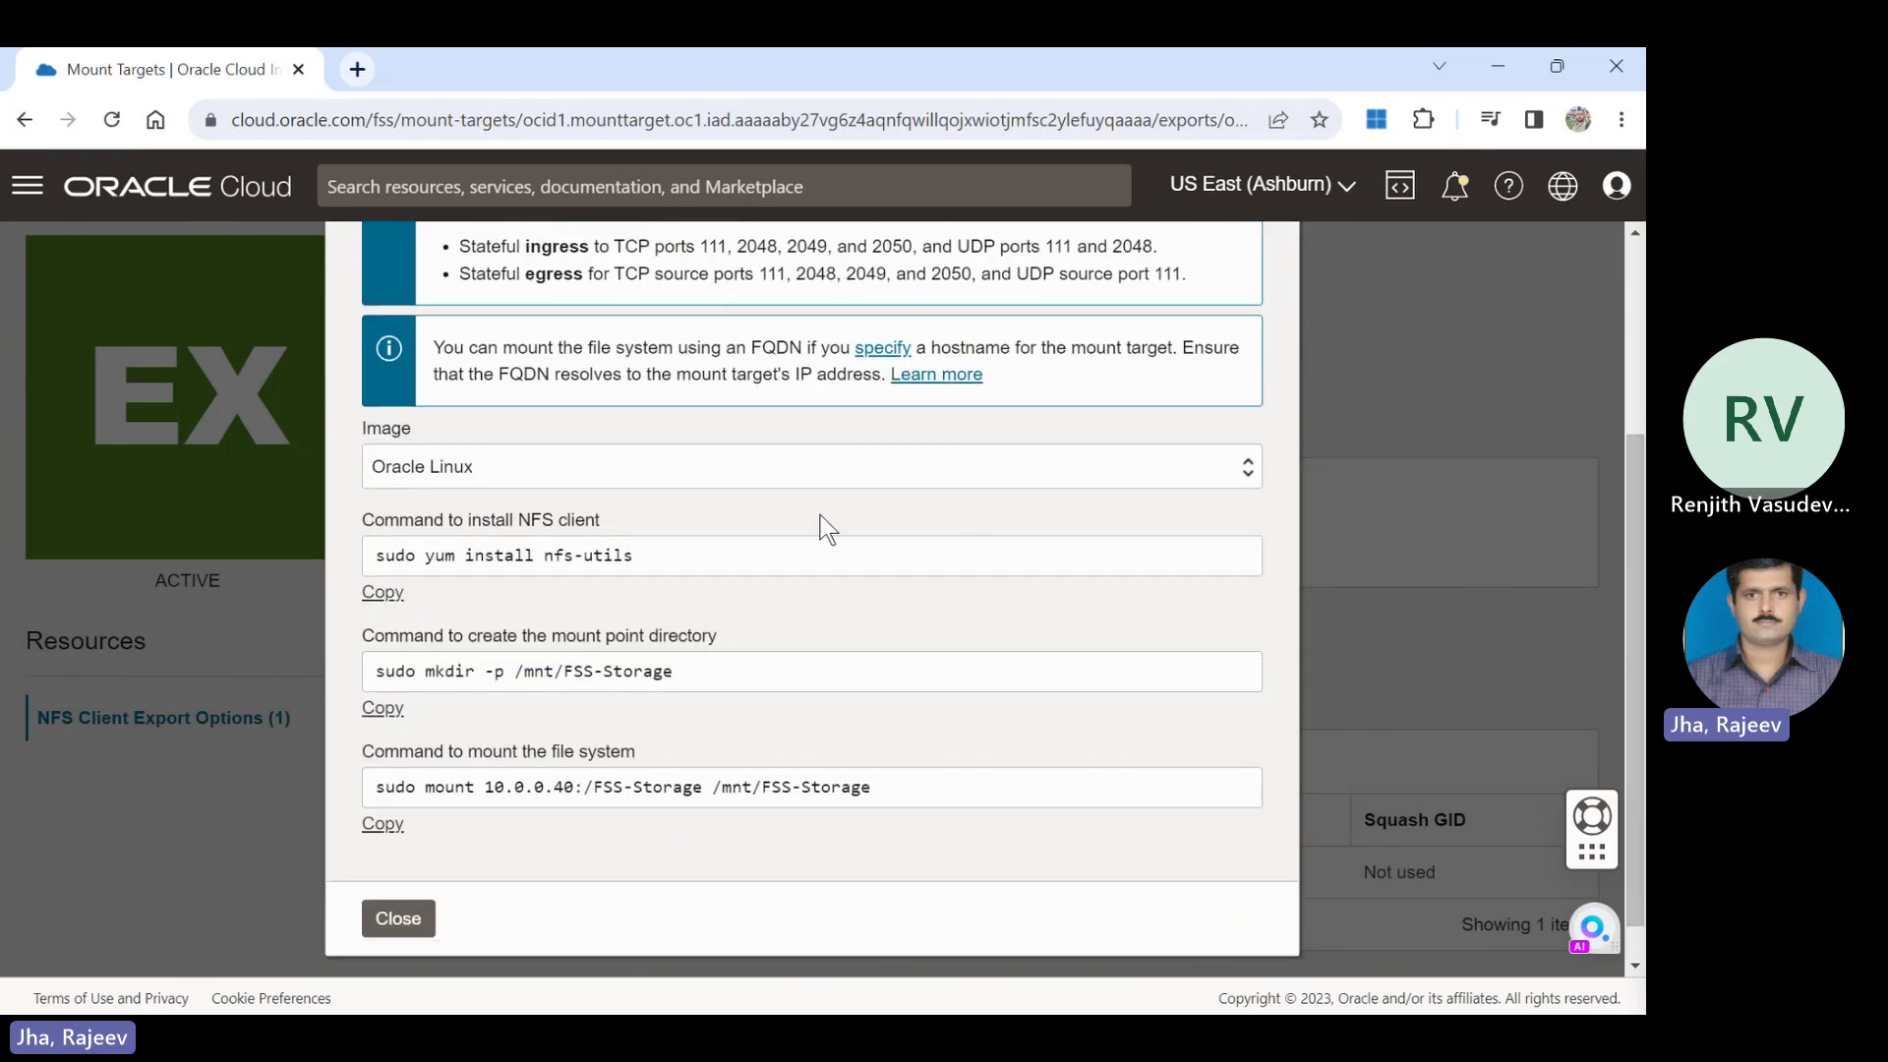
click(685, 555)
drag(685, 555, 328, 567)
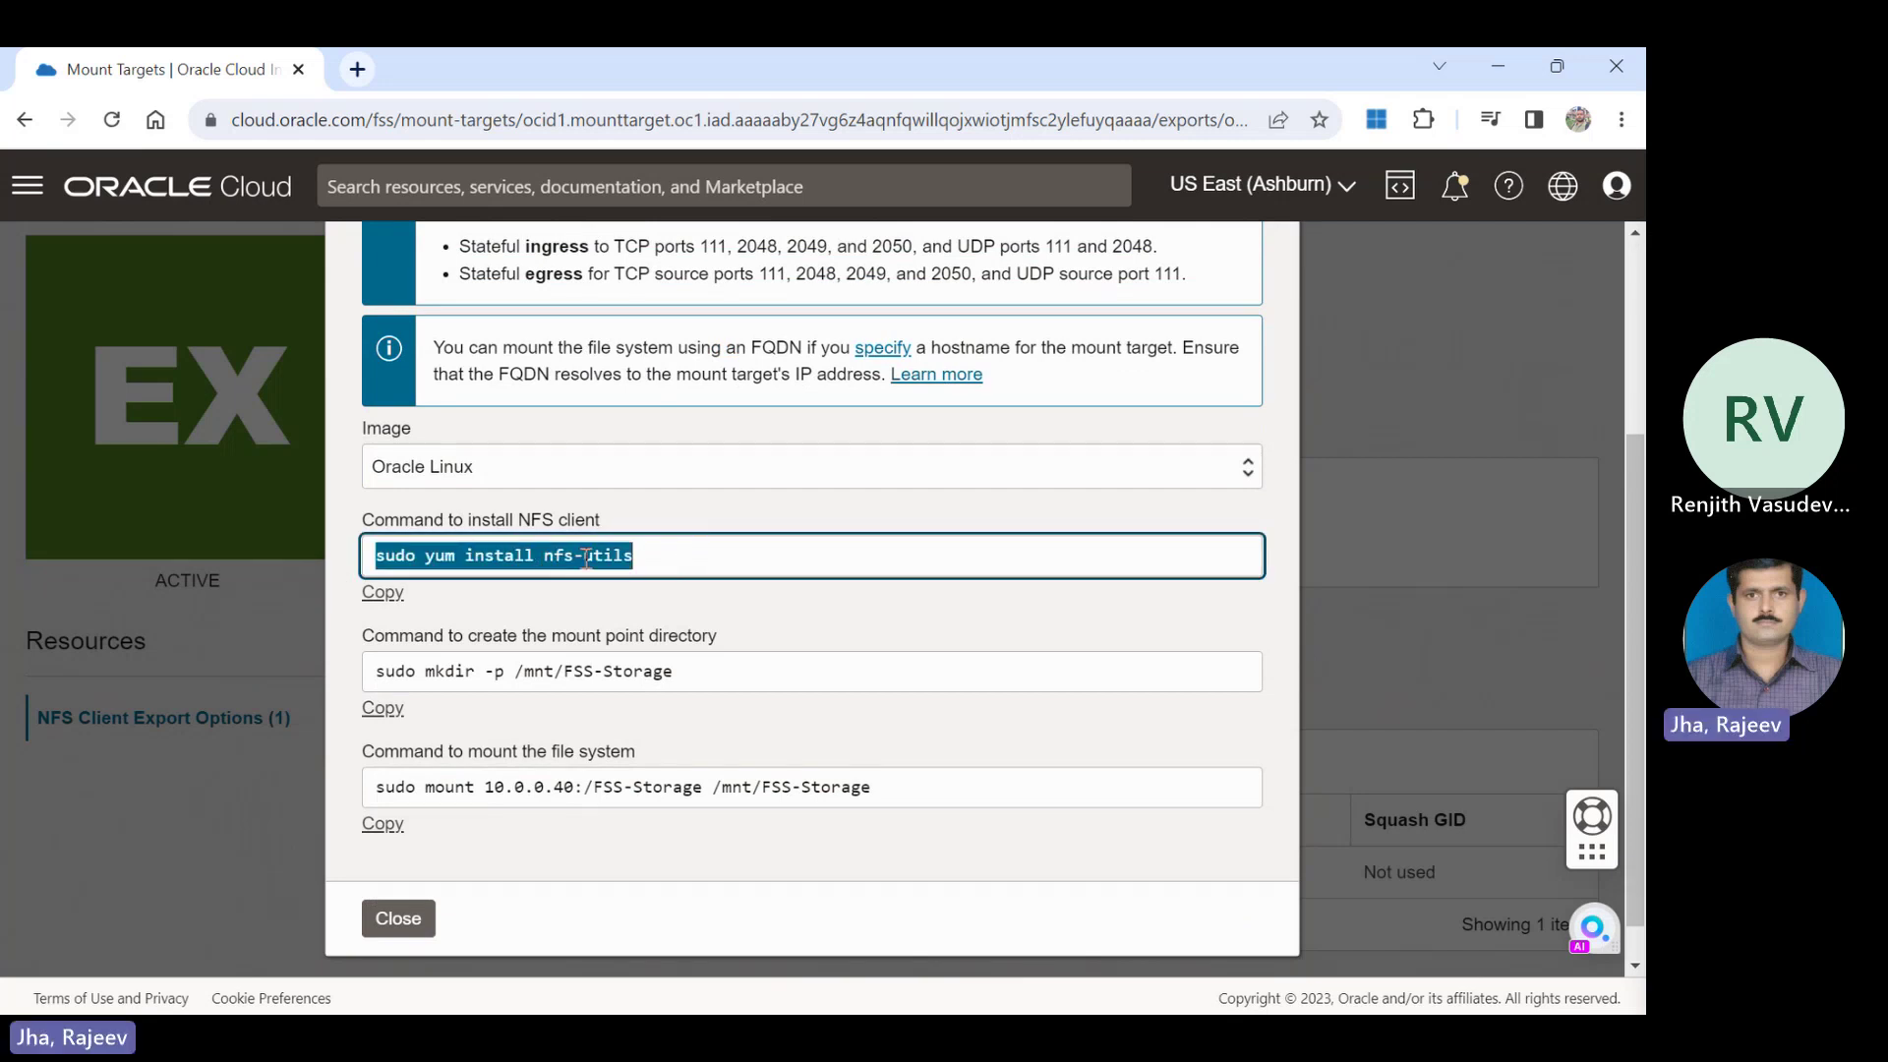
click(718, 673)
drag(718, 673, 372, 661)
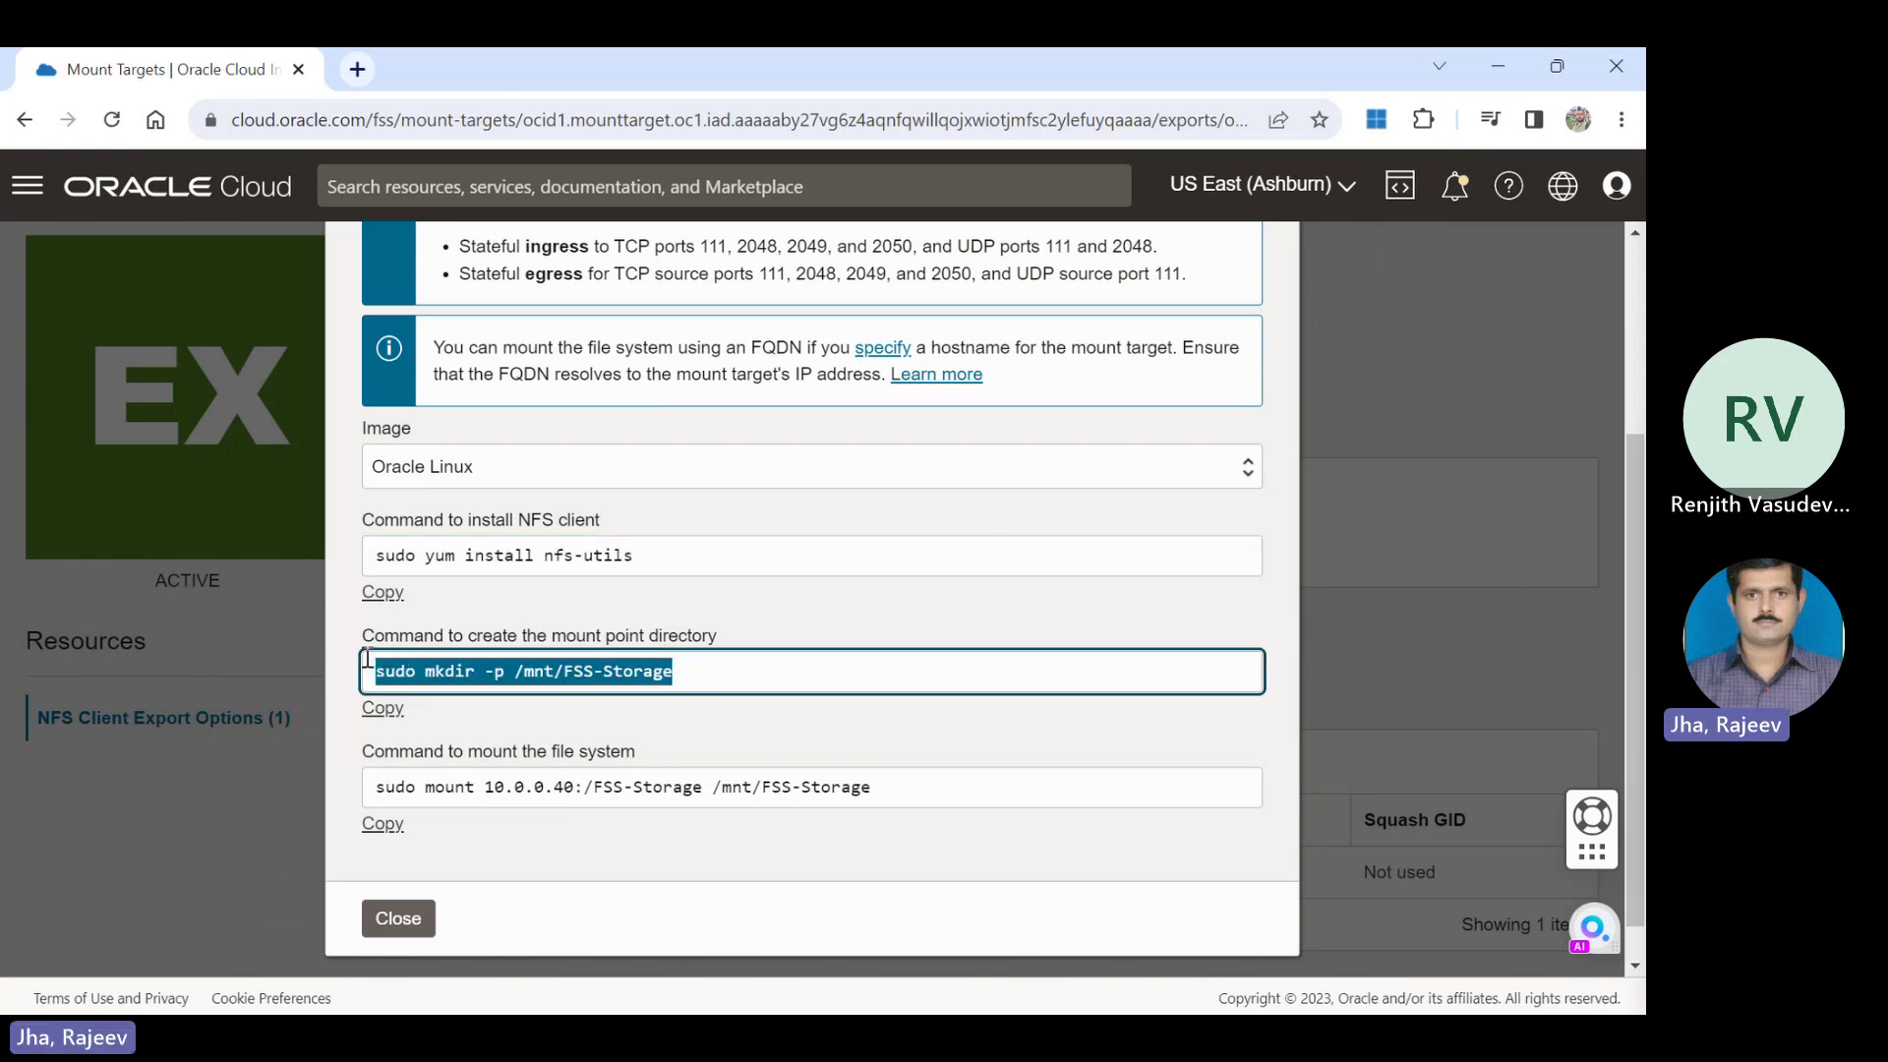
drag(973, 803, 366, 795)
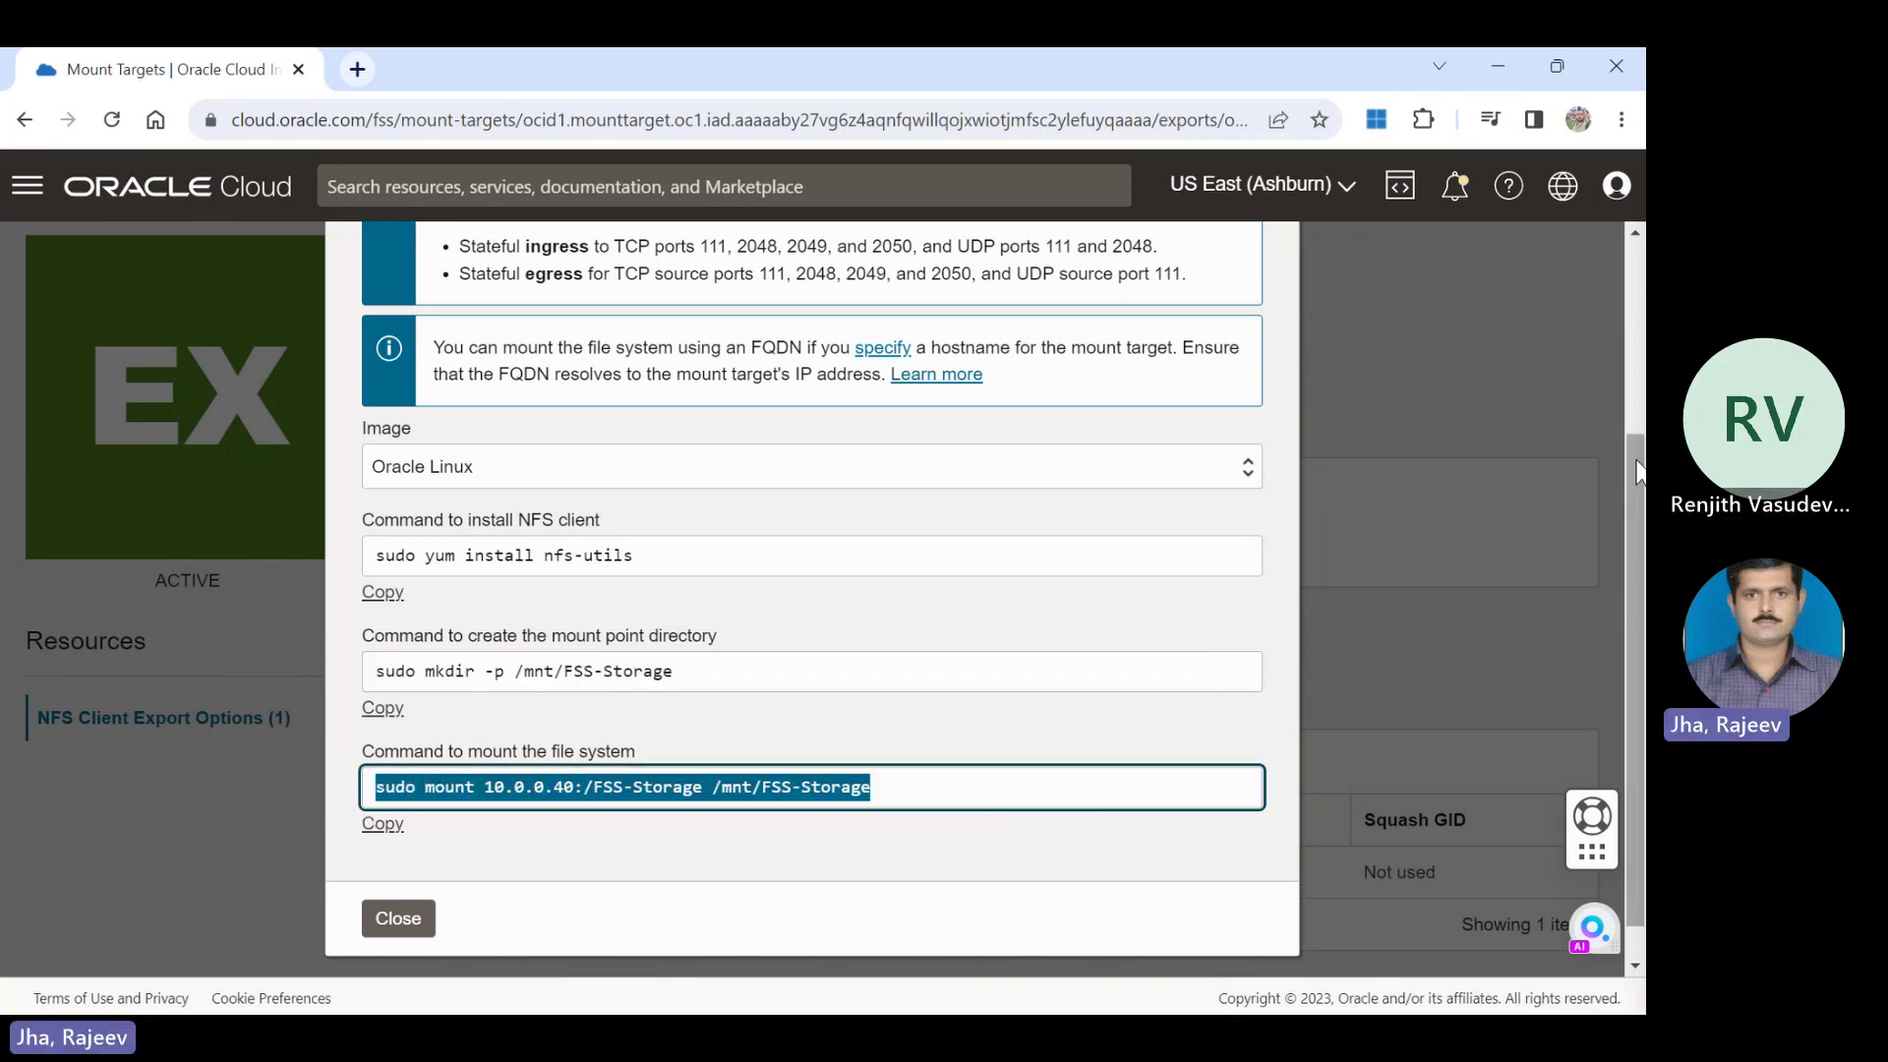
Switch the image to Red Hat Linux, point out the FQDN resolution note, then close.
scroll(1637, 472, up, 1)
click(1190, 522)
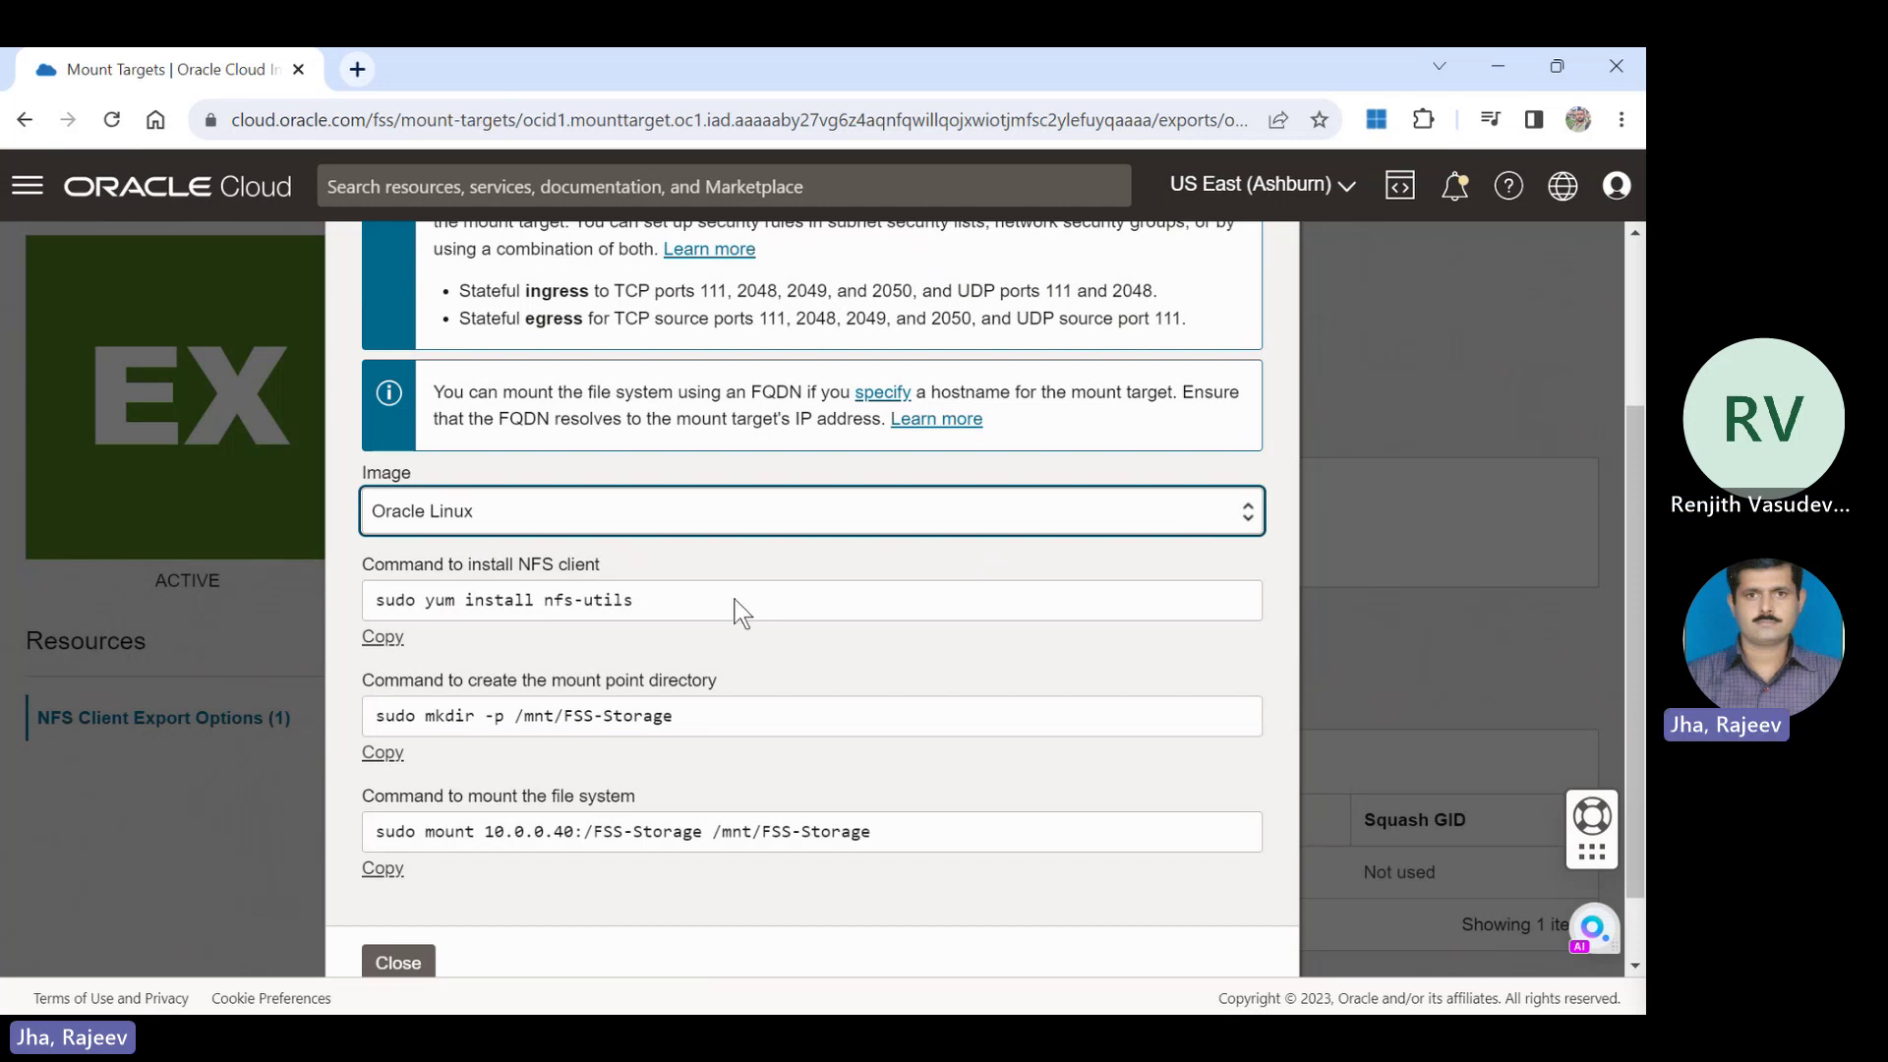
key(Down)
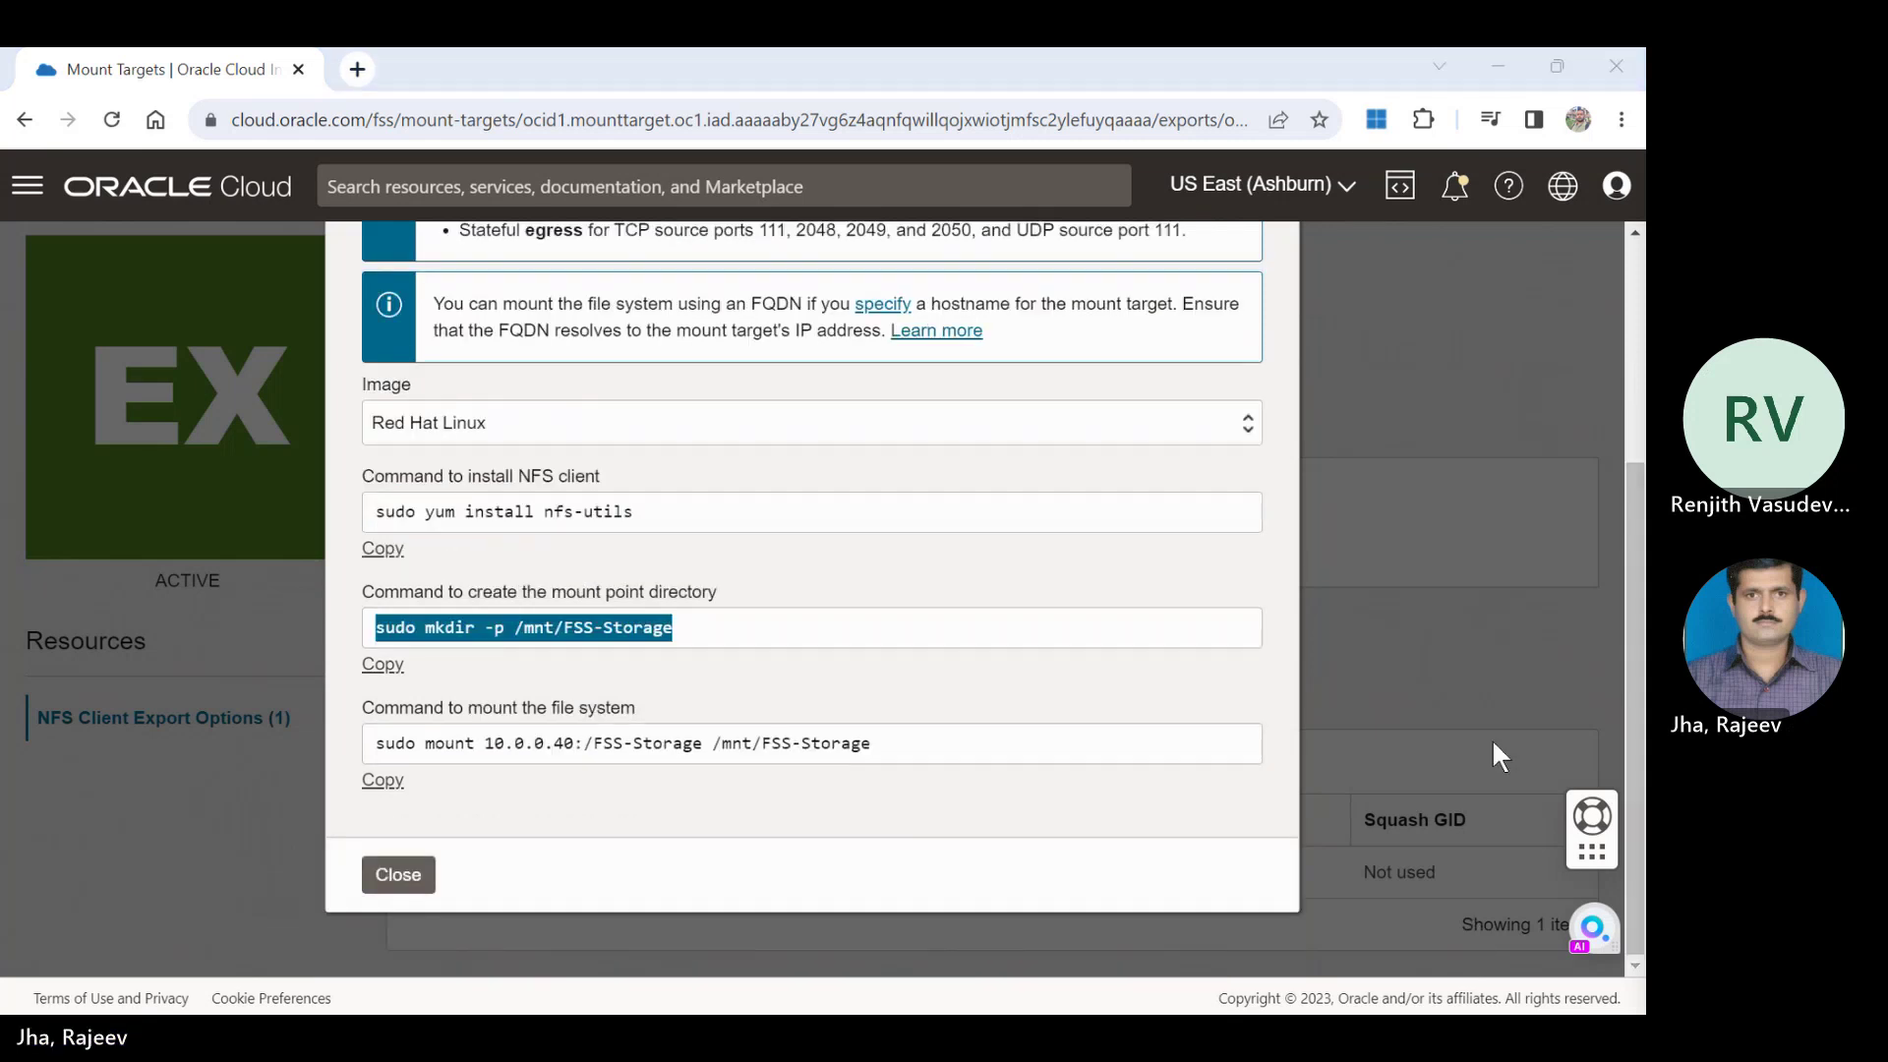
double_click(1486, 281)
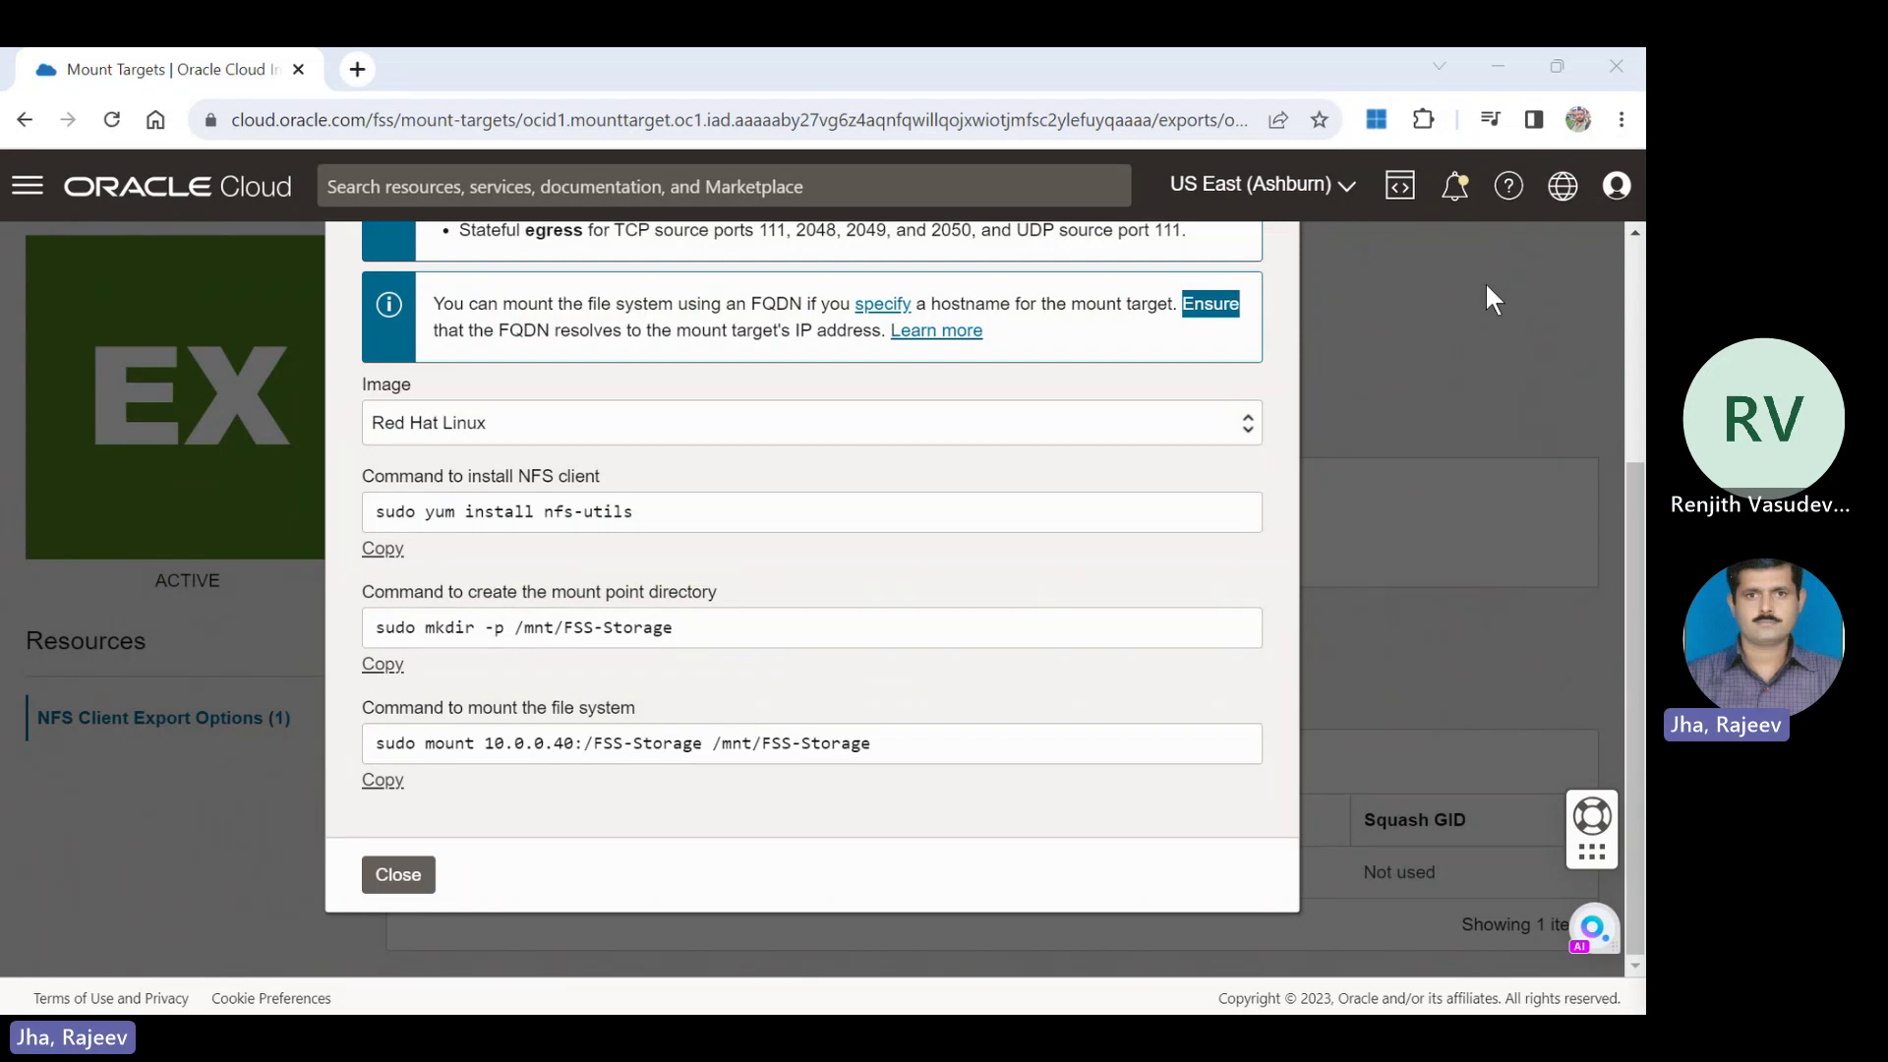
click(1487, 287)
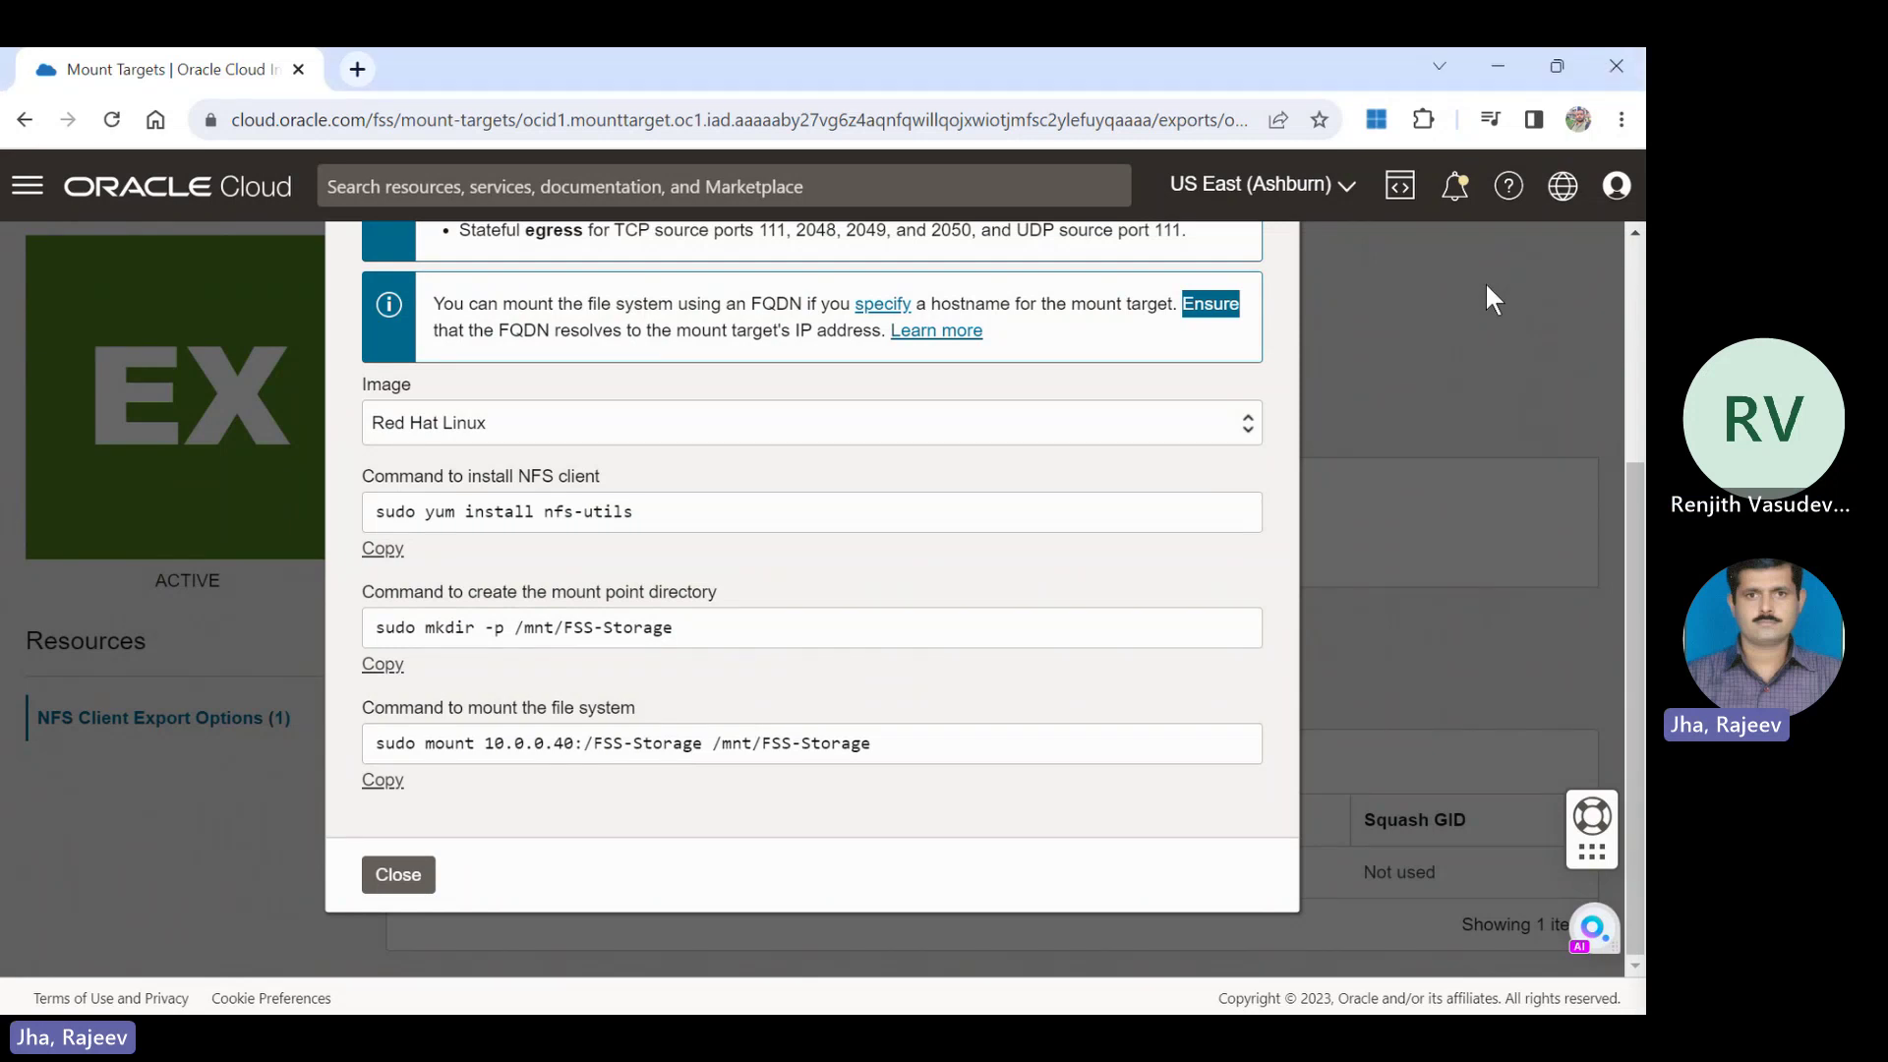
click(411, 878)
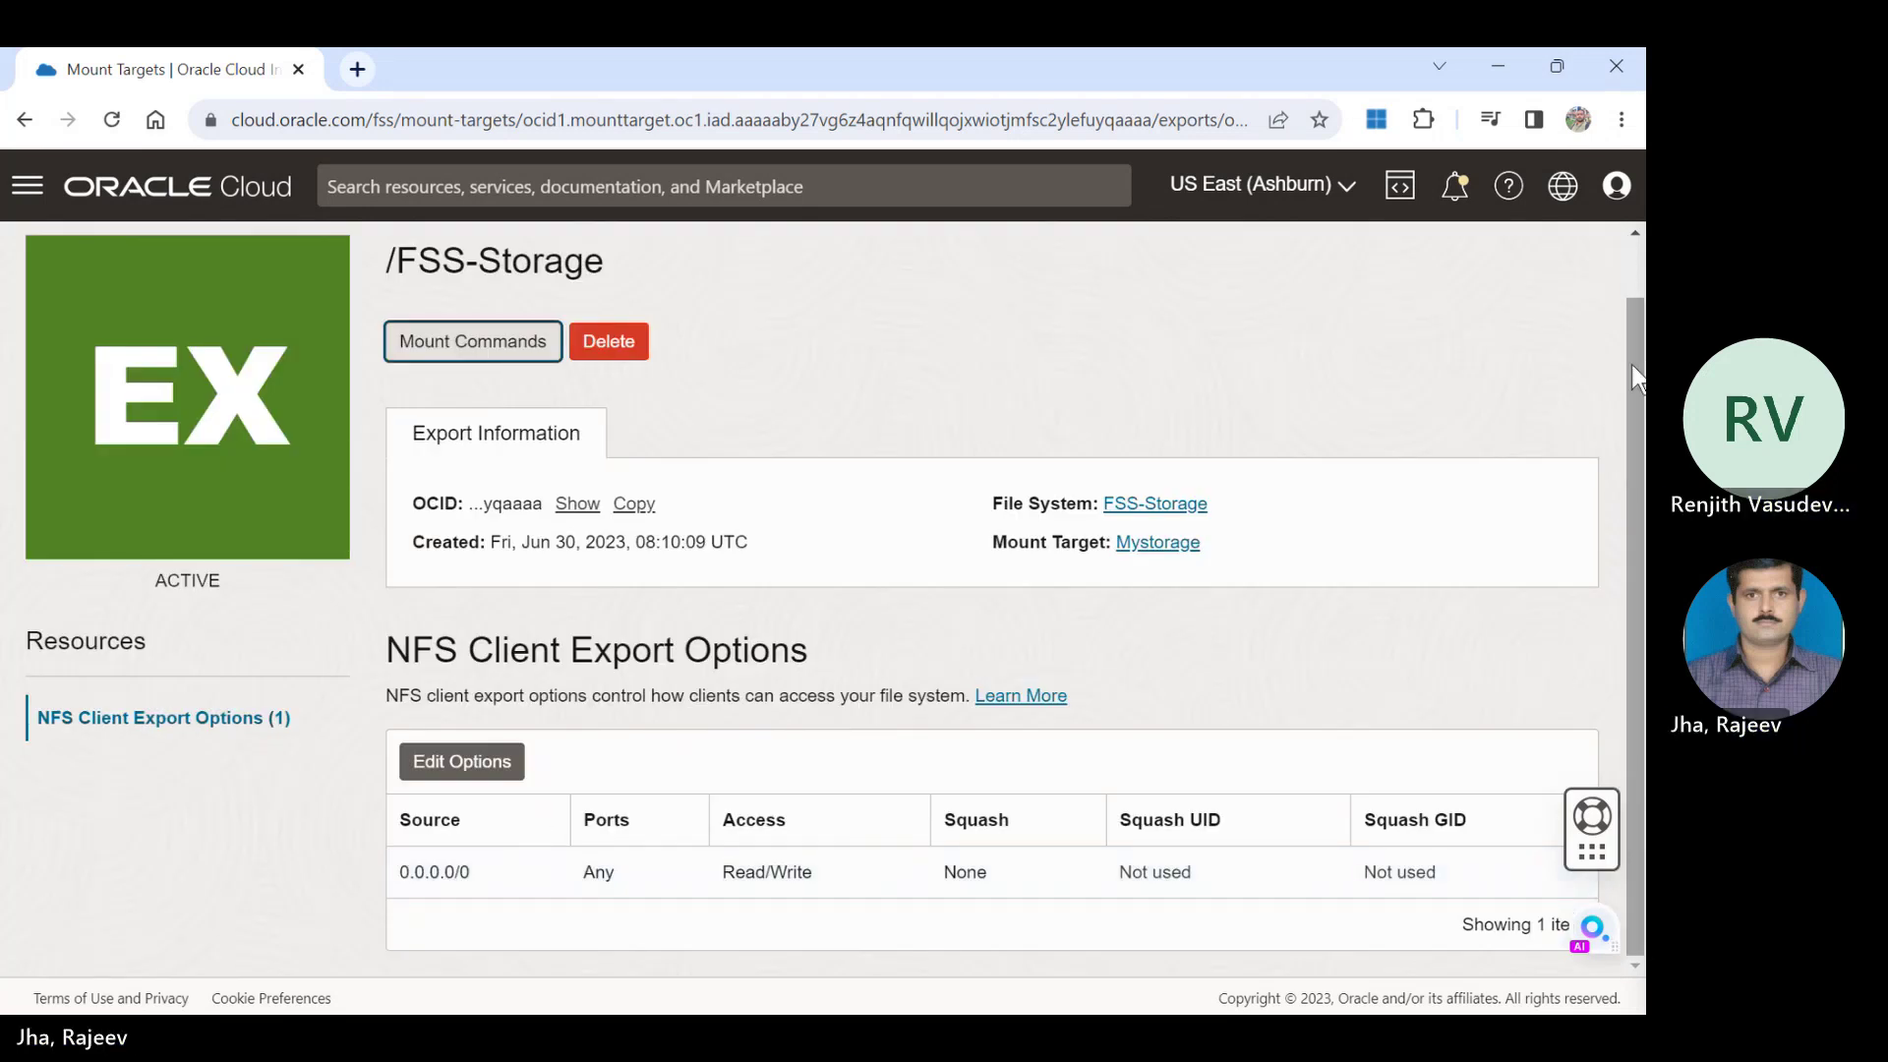
Navigate via Mount Targets and File Systems to FSS-Storage, then show /FSS-Storage's mount commands.
drag(1635, 340, 1636, 285)
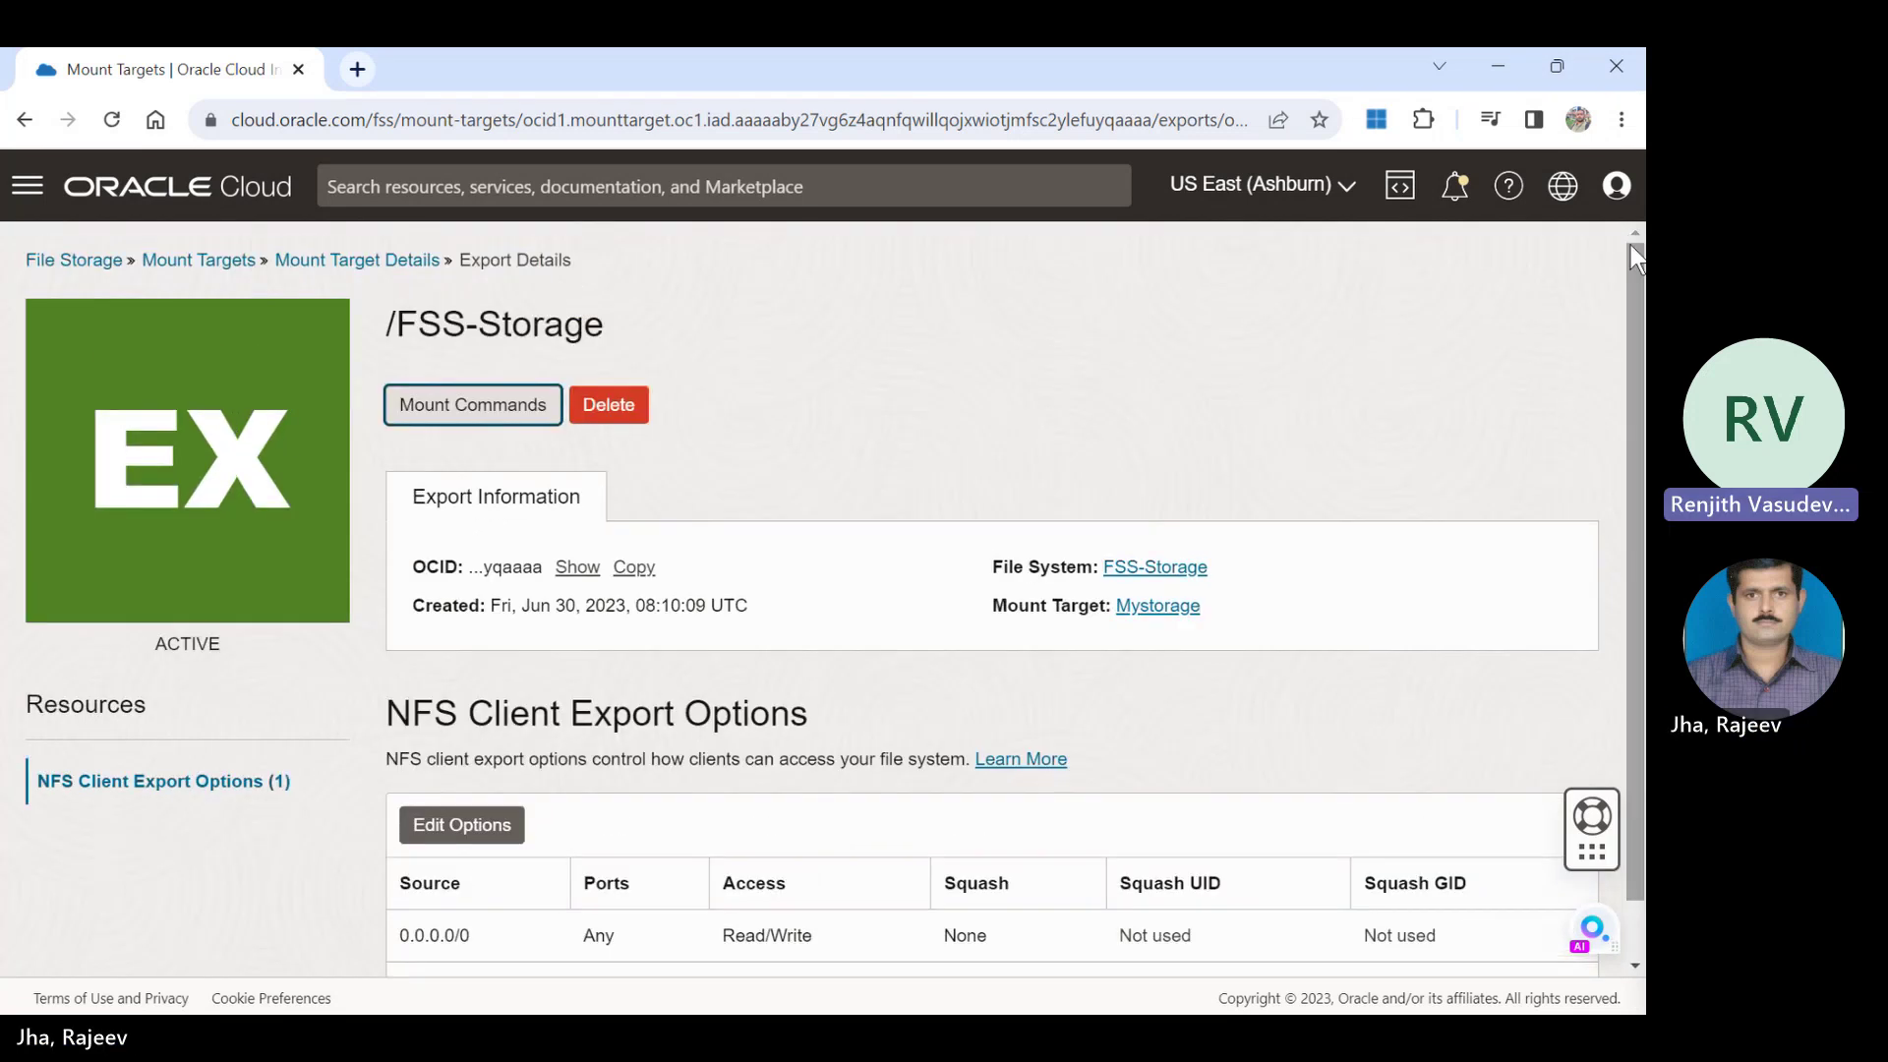
click(322, 262)
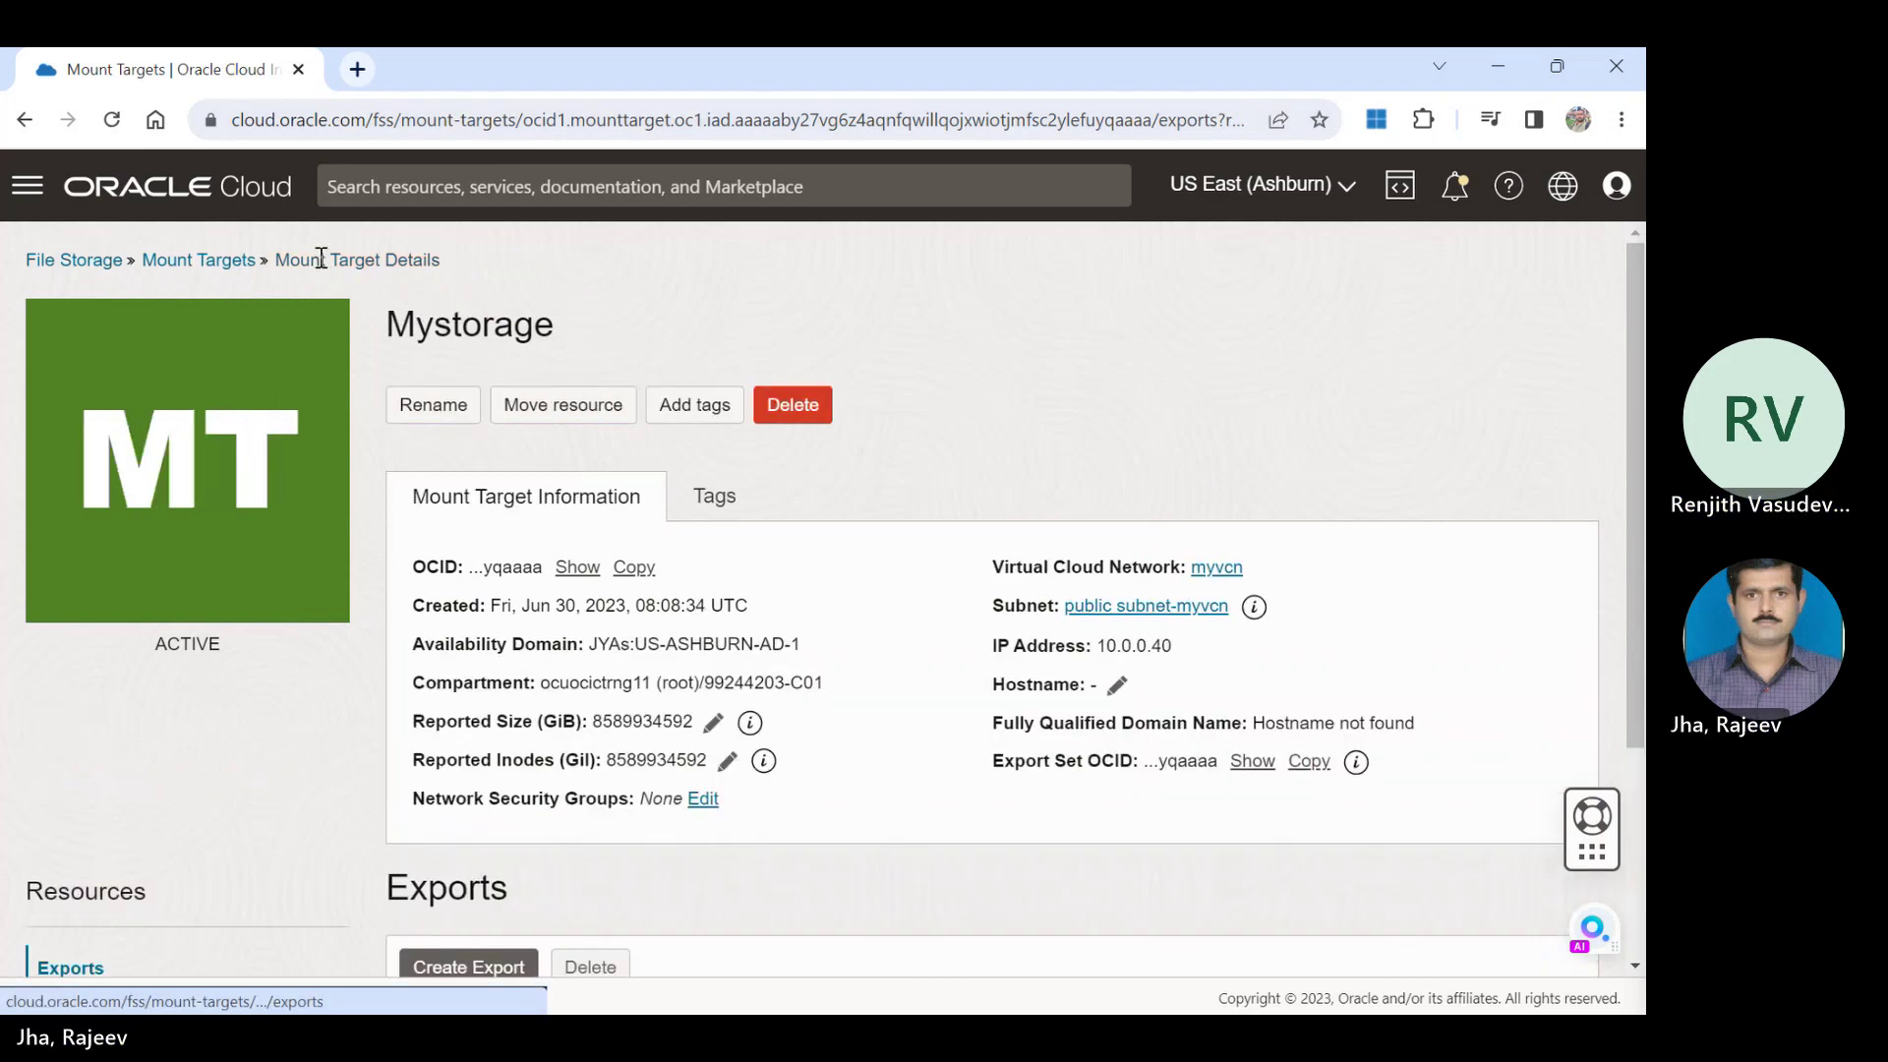
click(216, 261)
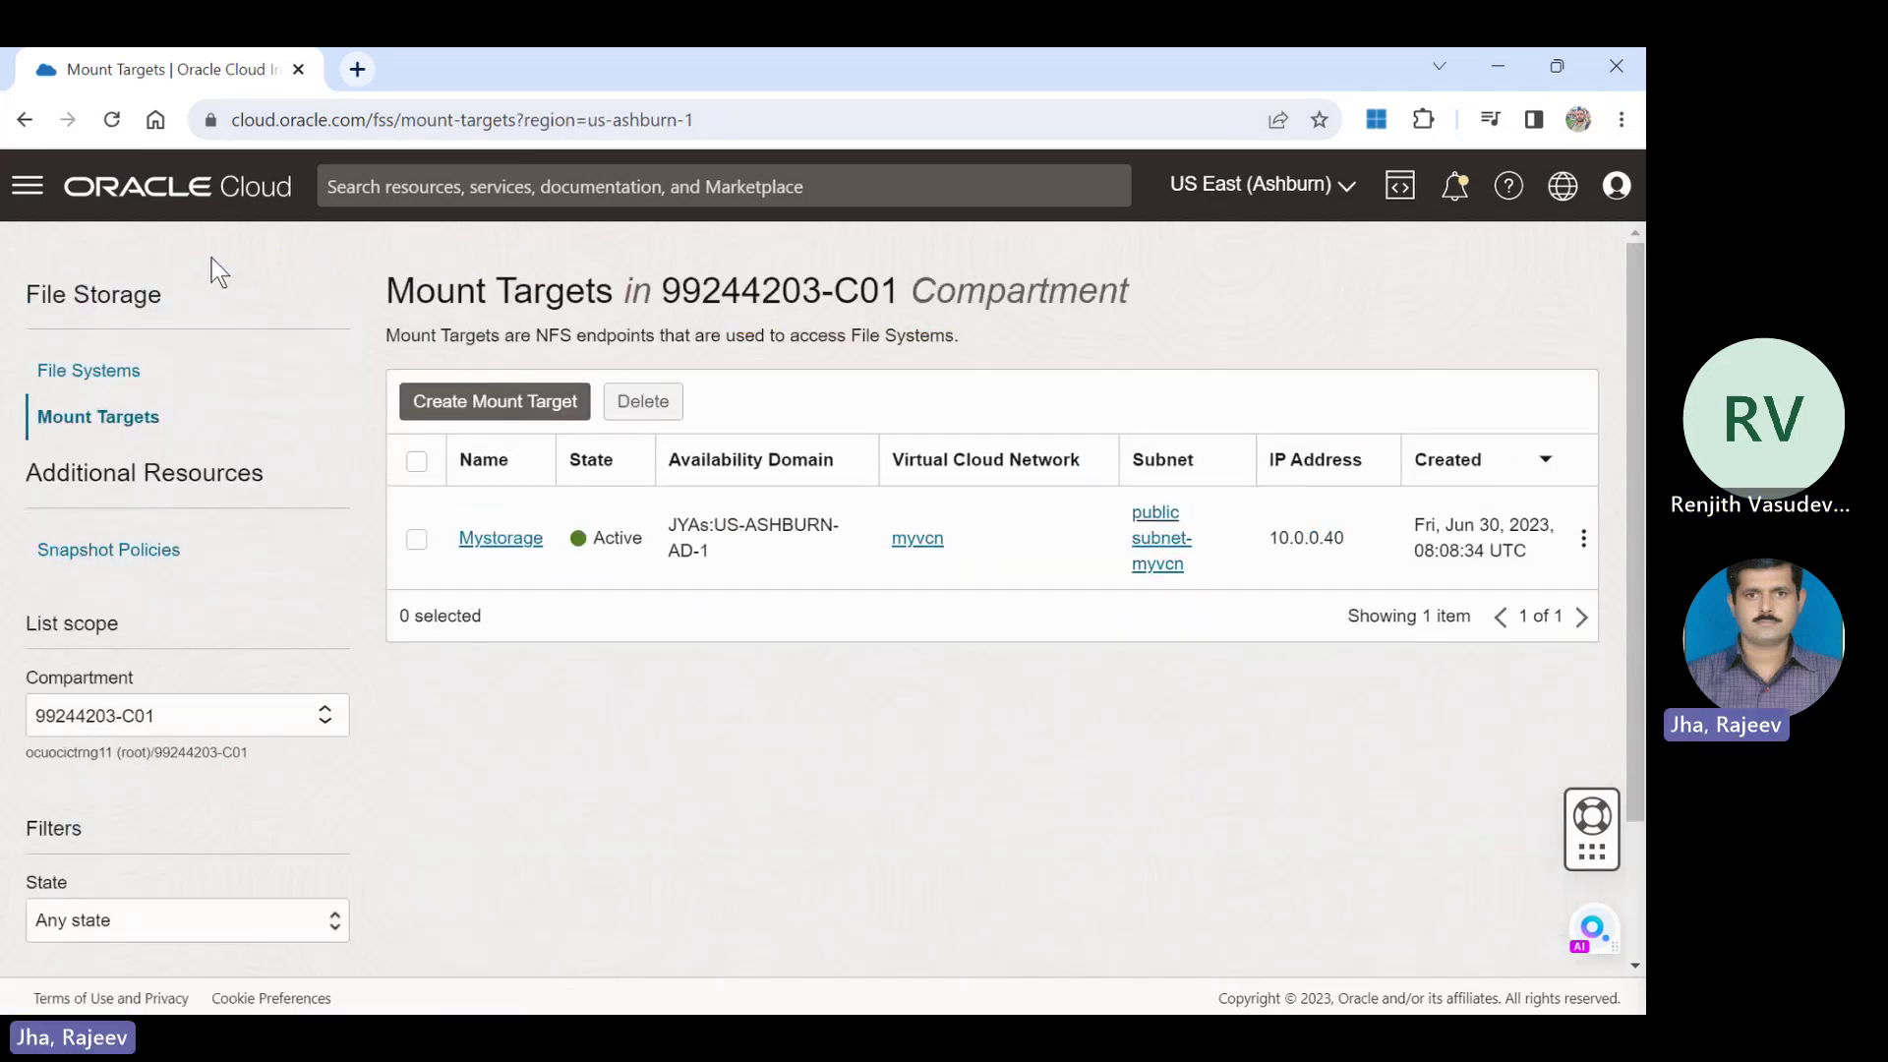
click(104, 378)
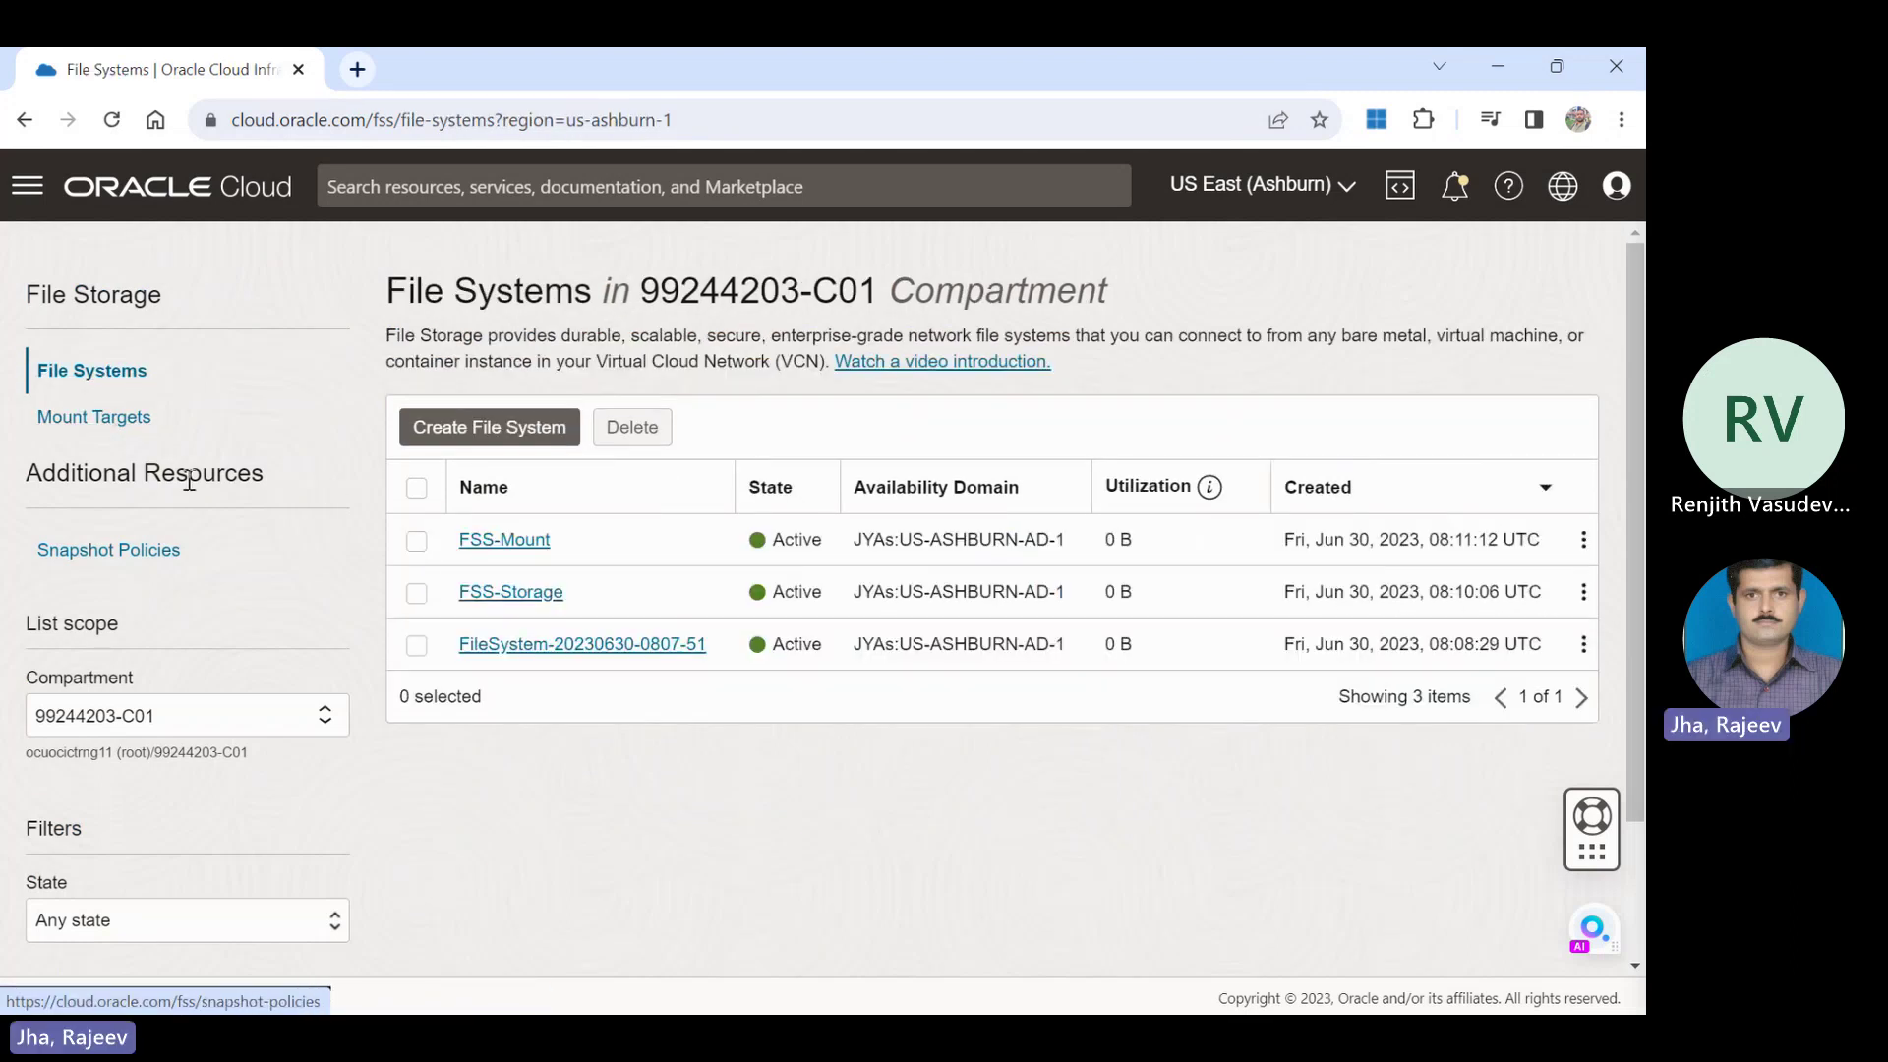
click(519, 594)
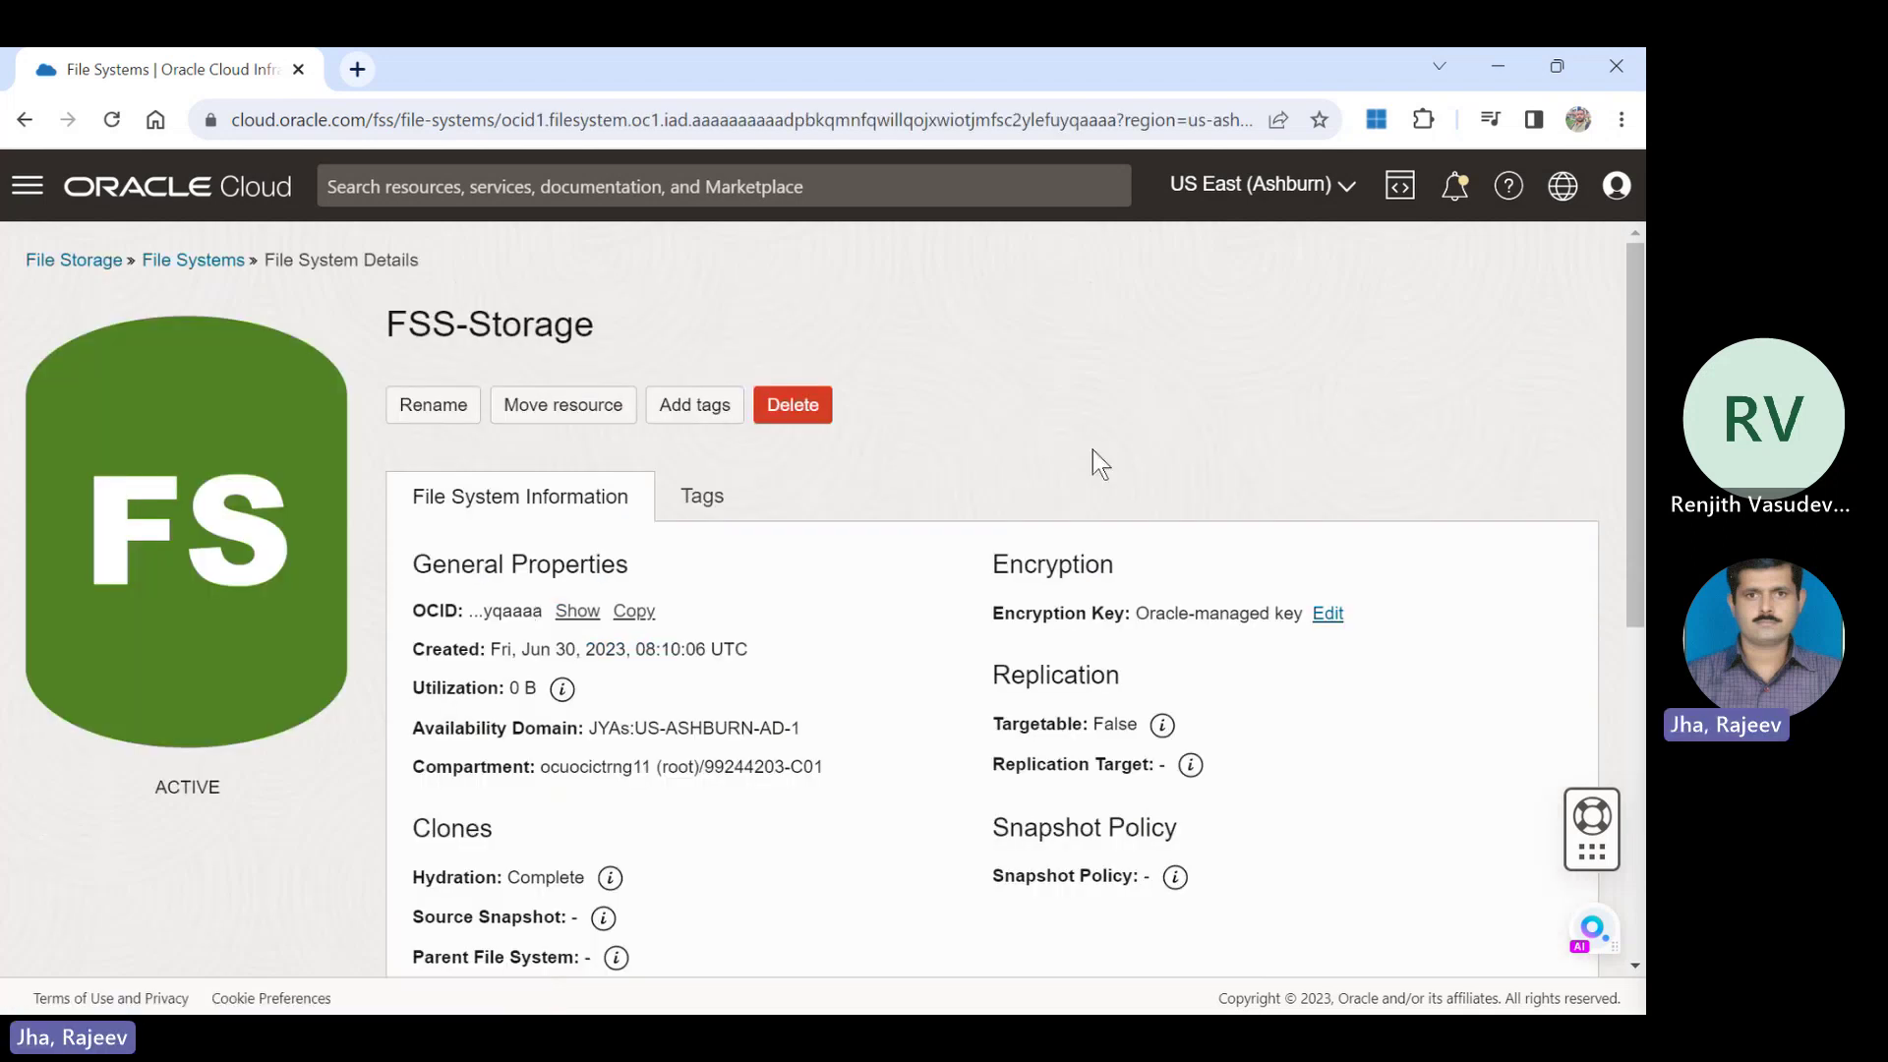
drag(1639, 300, 1644, 654)
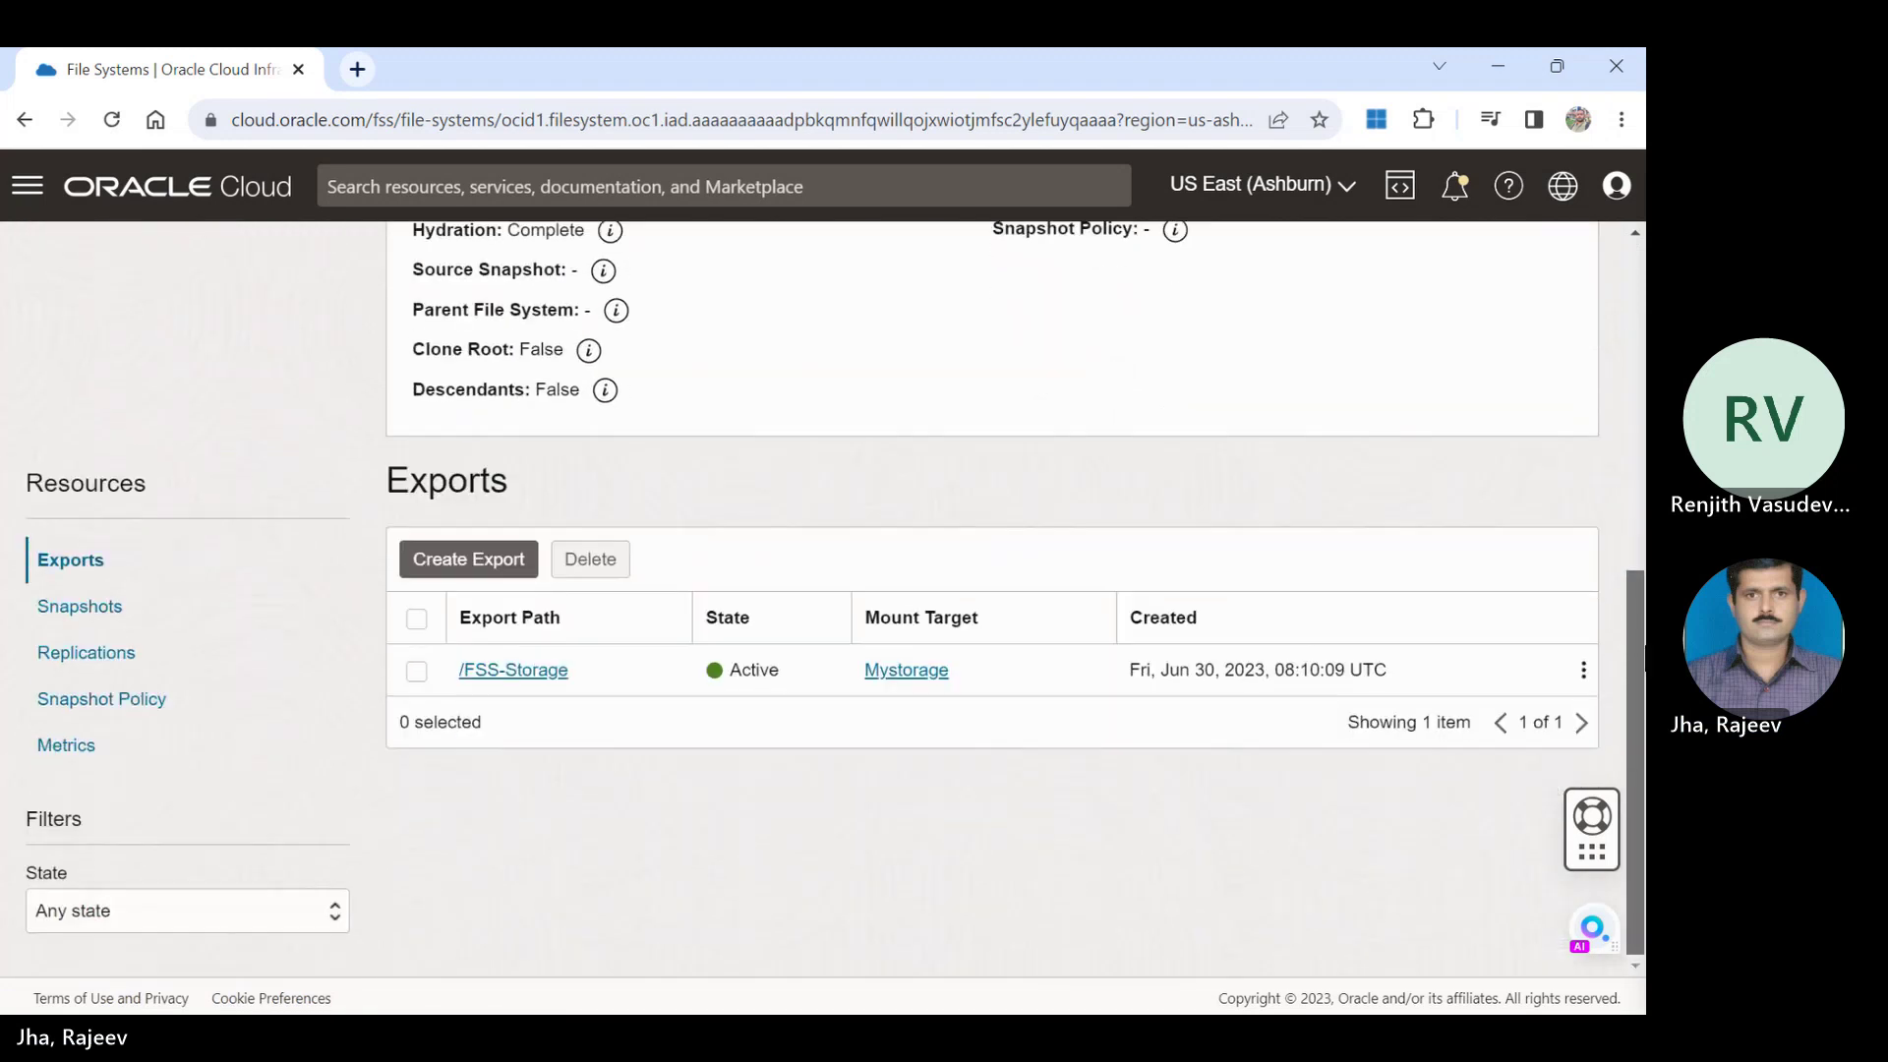
click(517, 670)
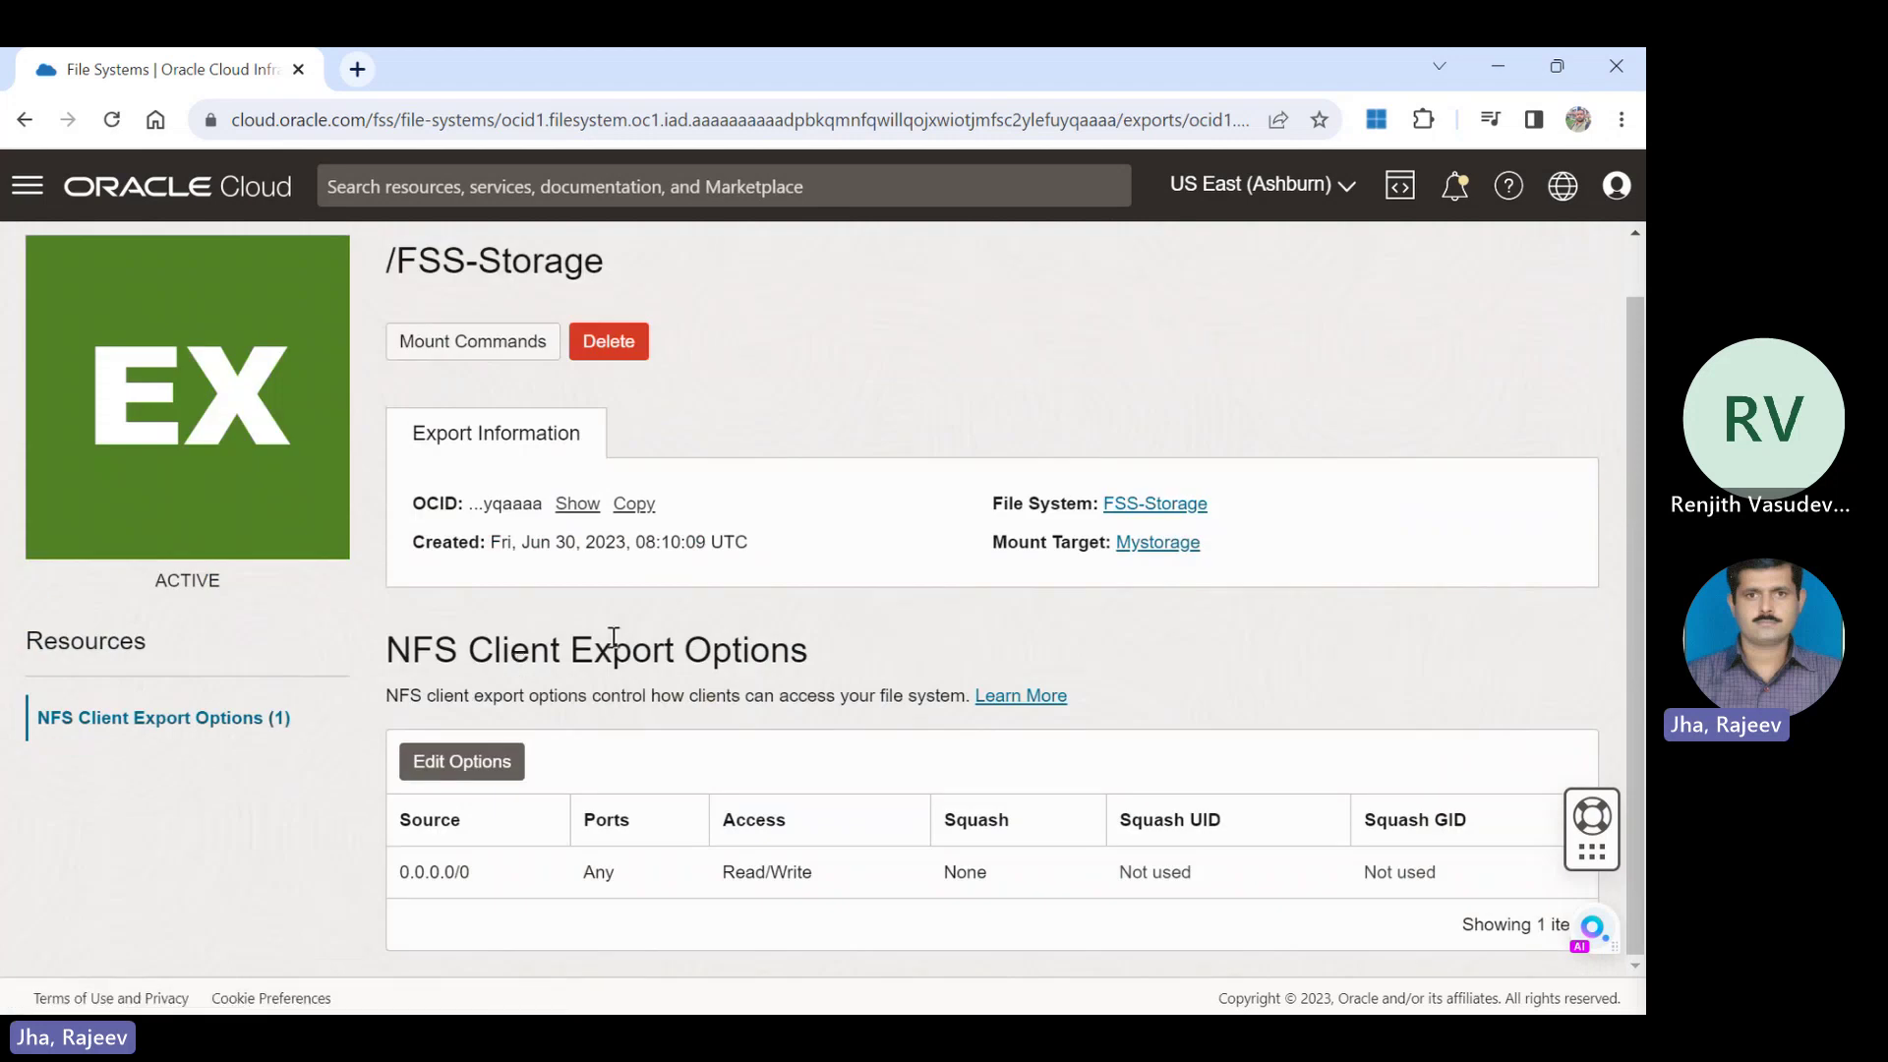
double_click(490, 354)
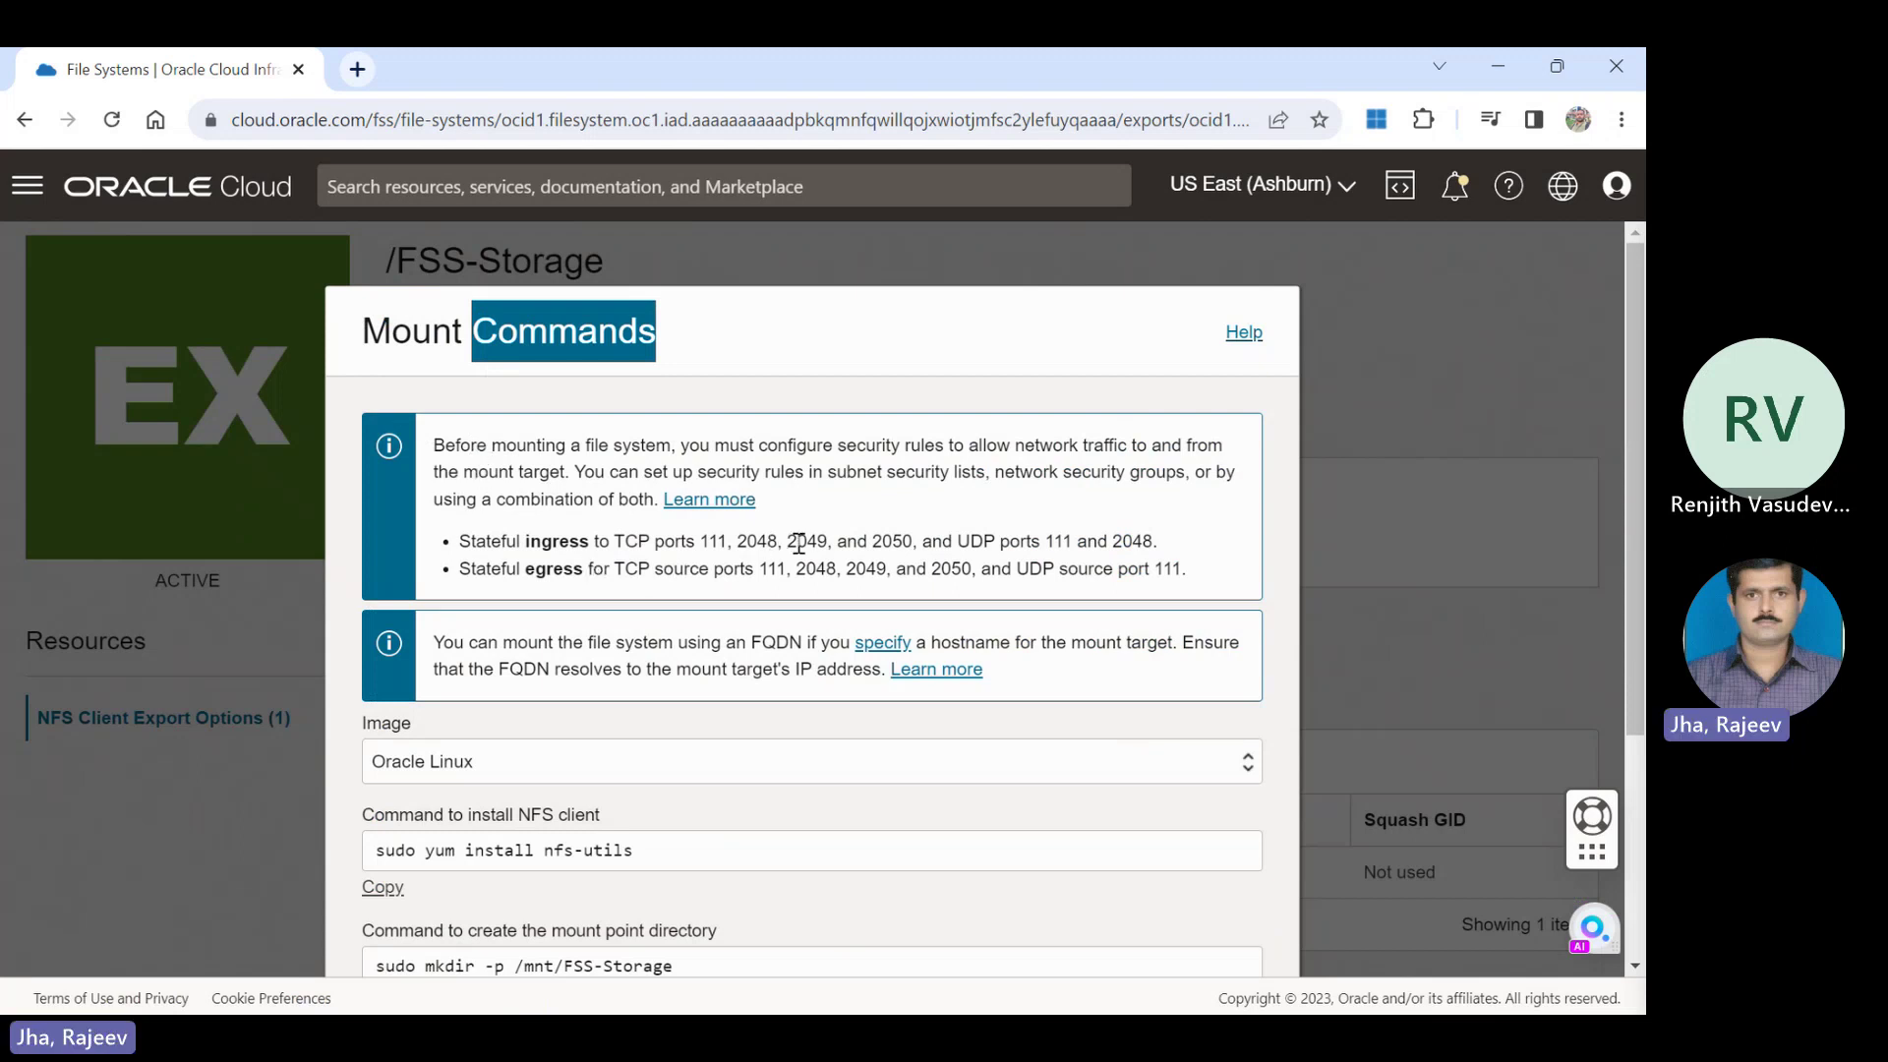
Highlight the required ingress ports (TCP list, UDP 111 and 2048) and the egress ports.
drag(1155, 542, 457, 541)
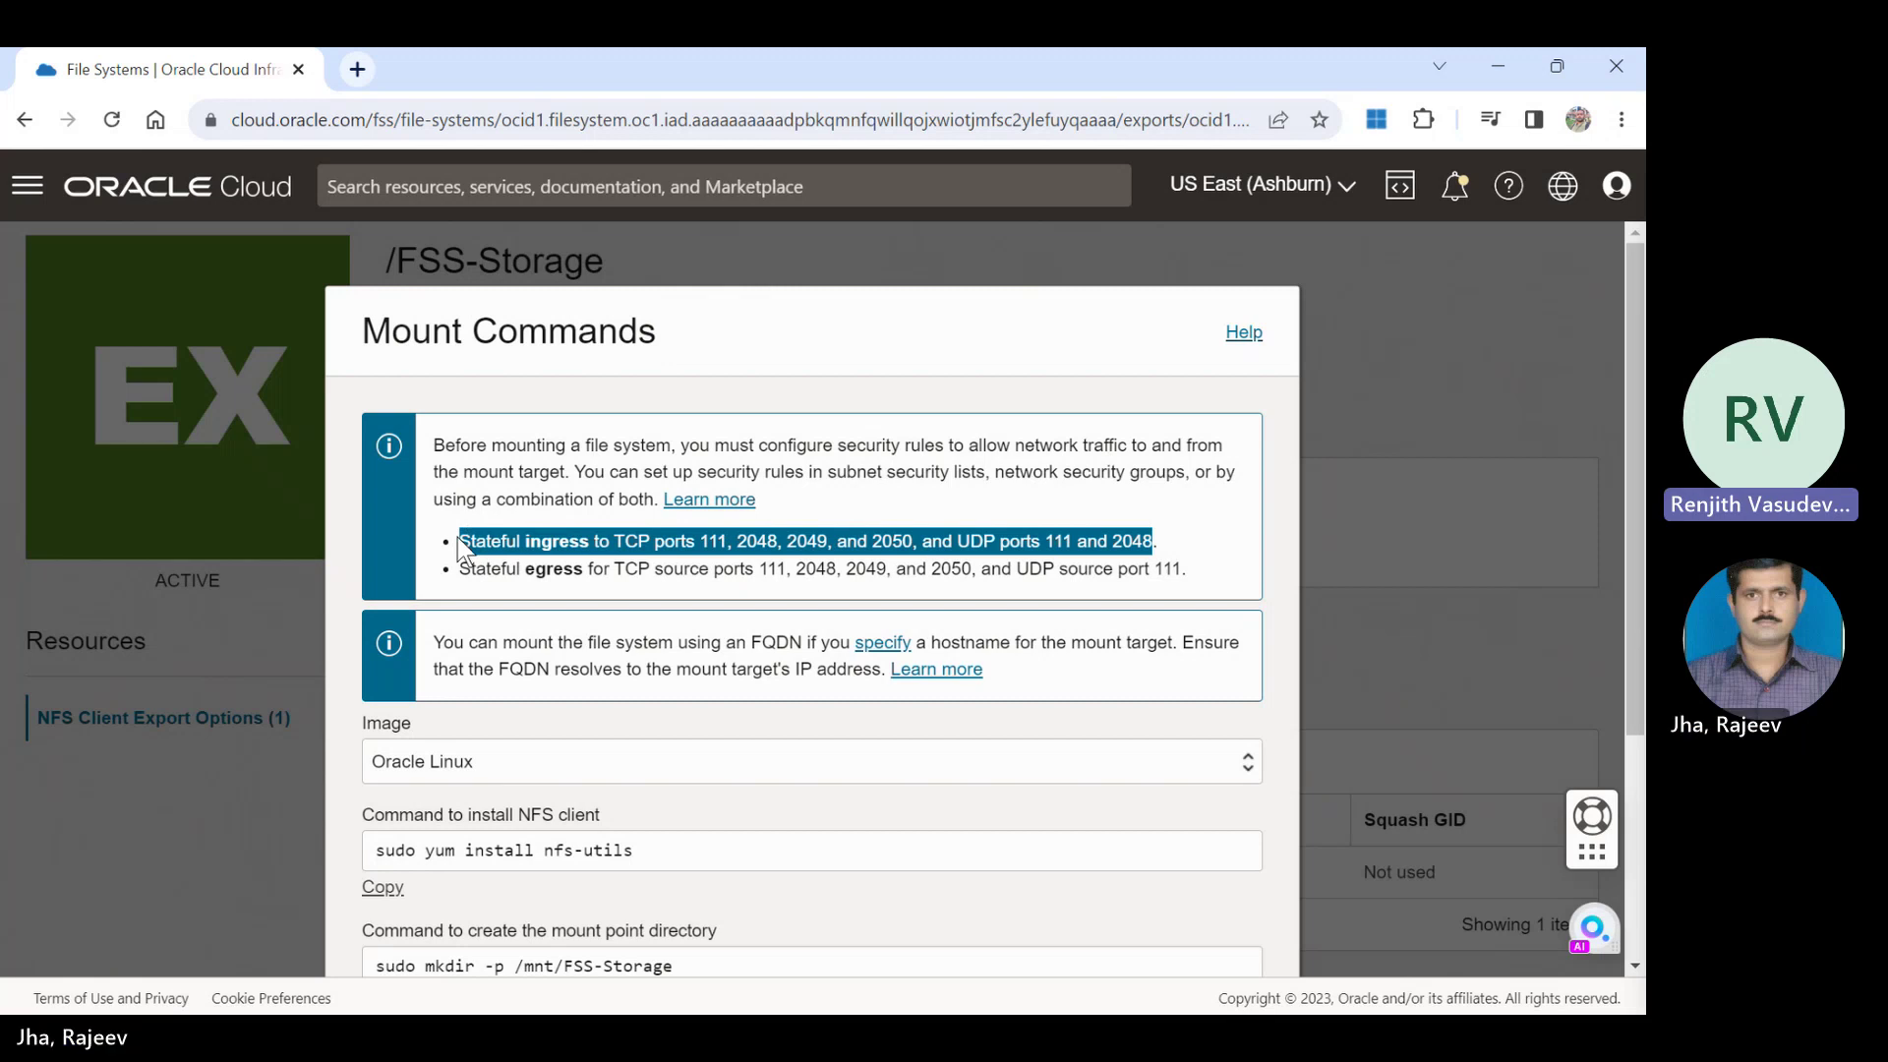
drag(1192, 568, 466, 569)
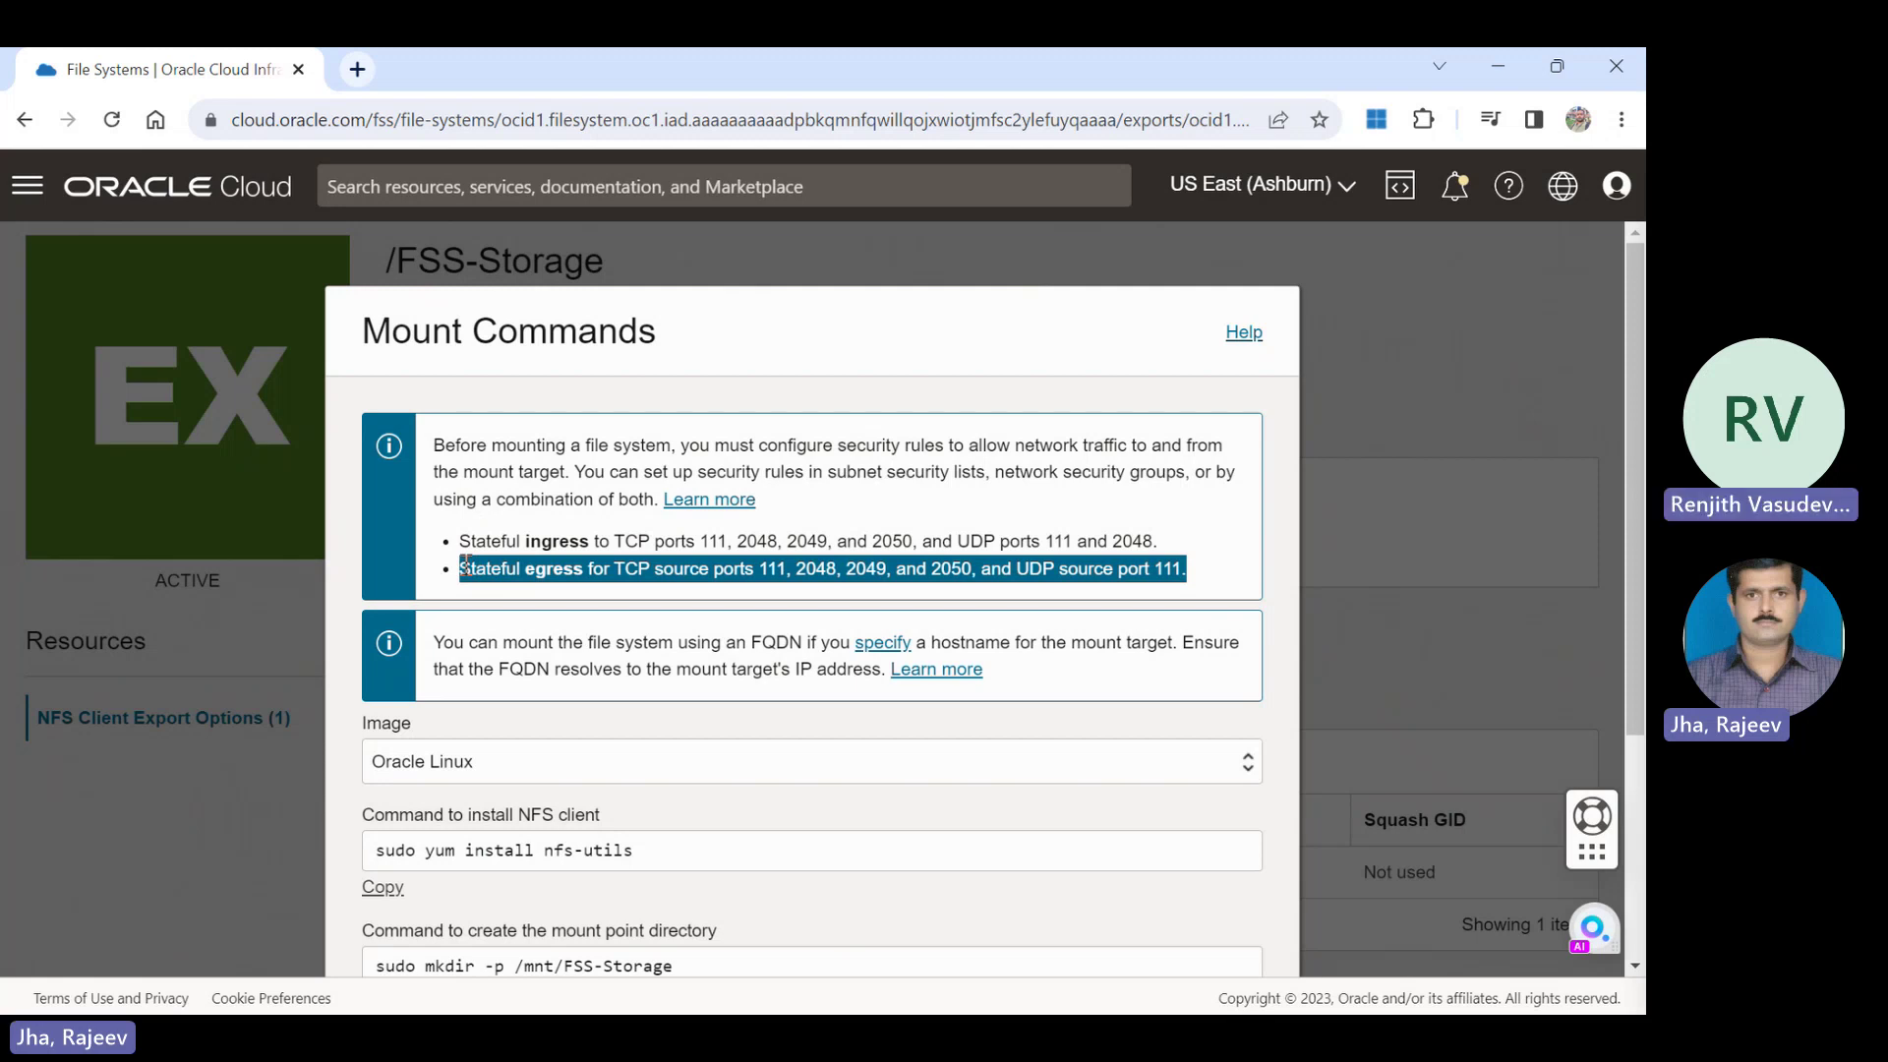
drag(699, 541, 925, 541)
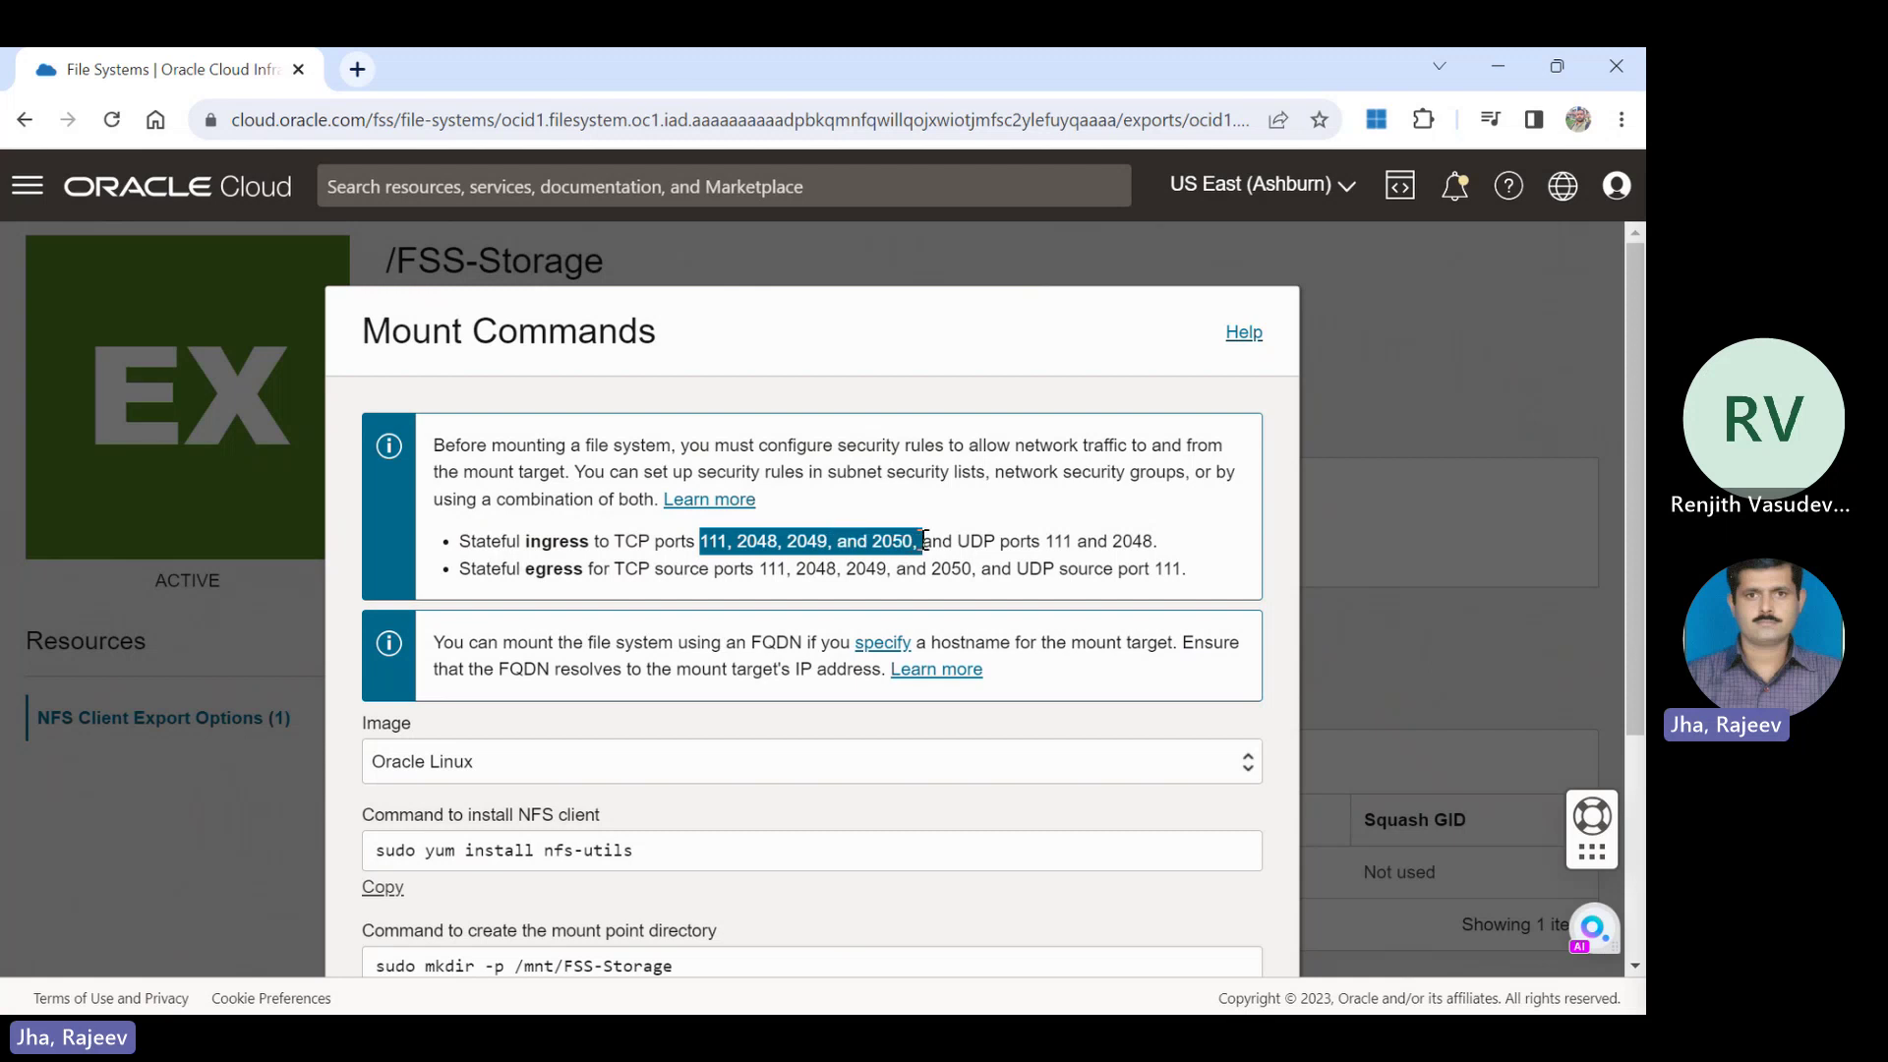
drag(1042, 540, 1148, 539)
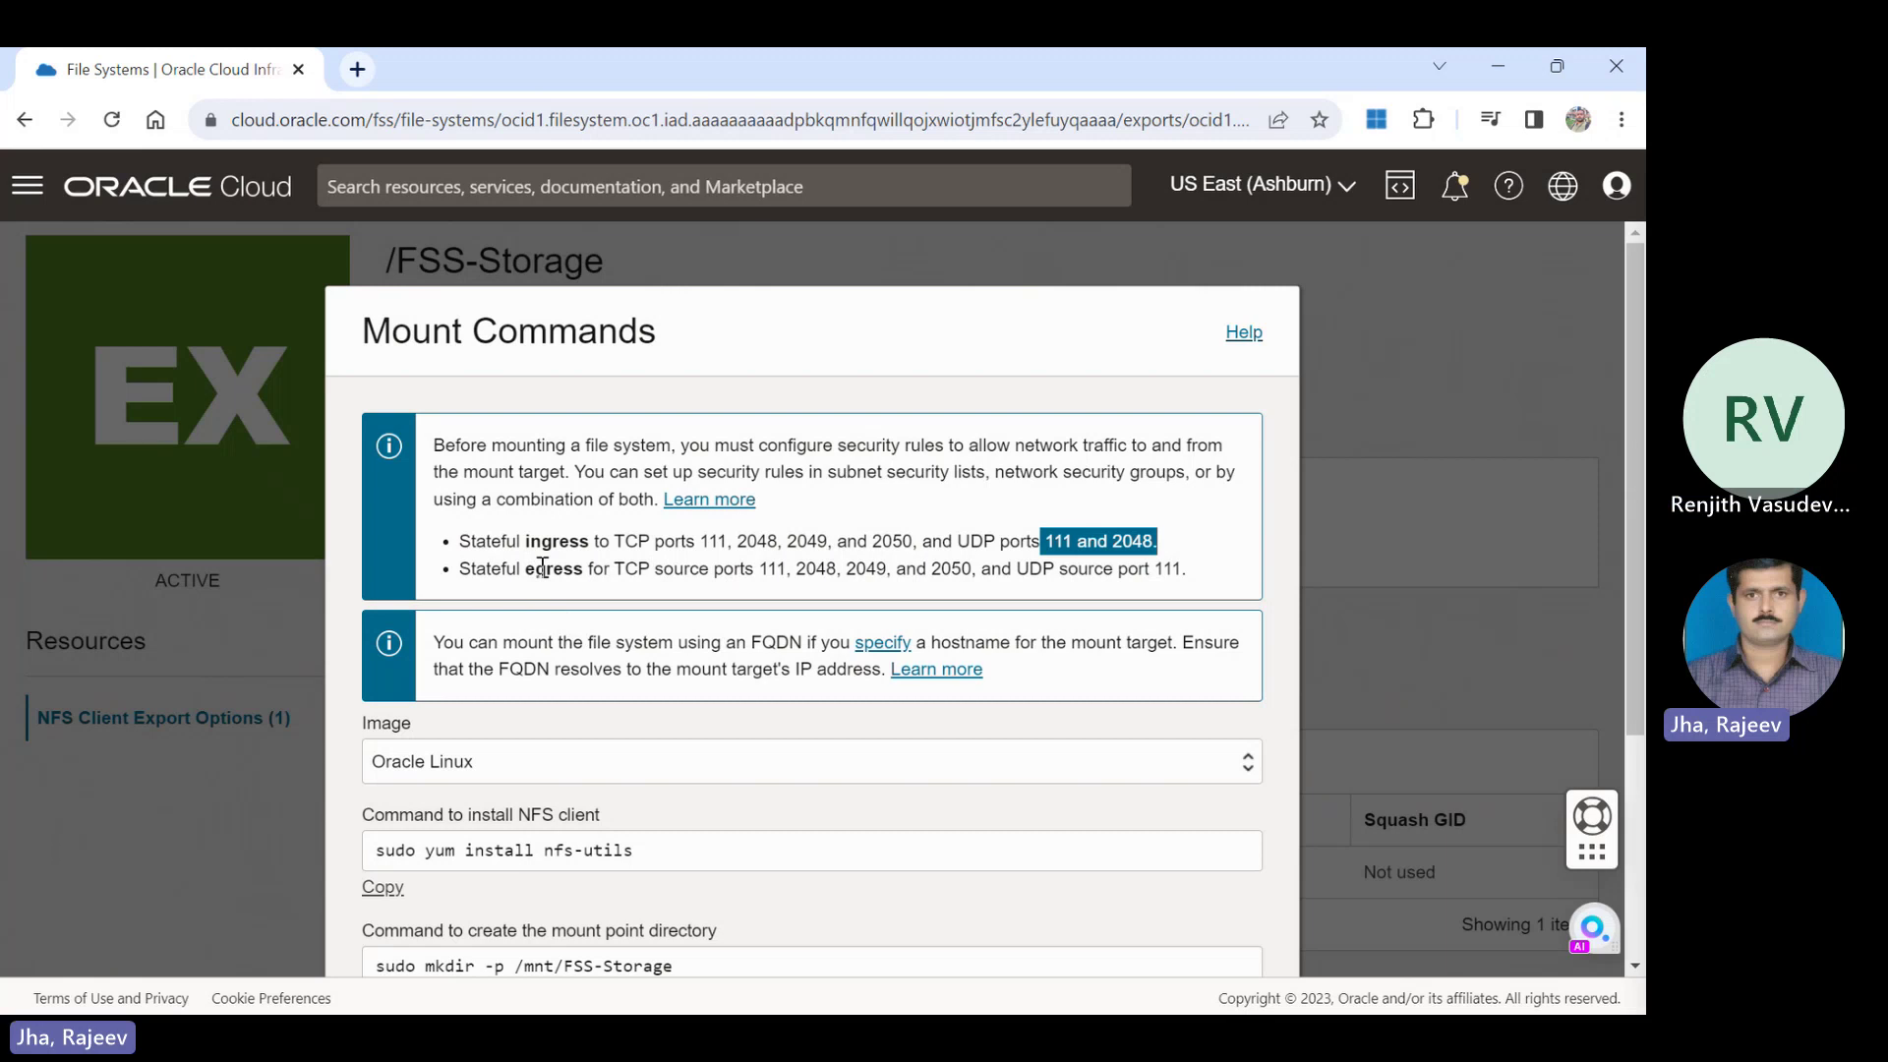
drag(544, 569, 1195, 565)
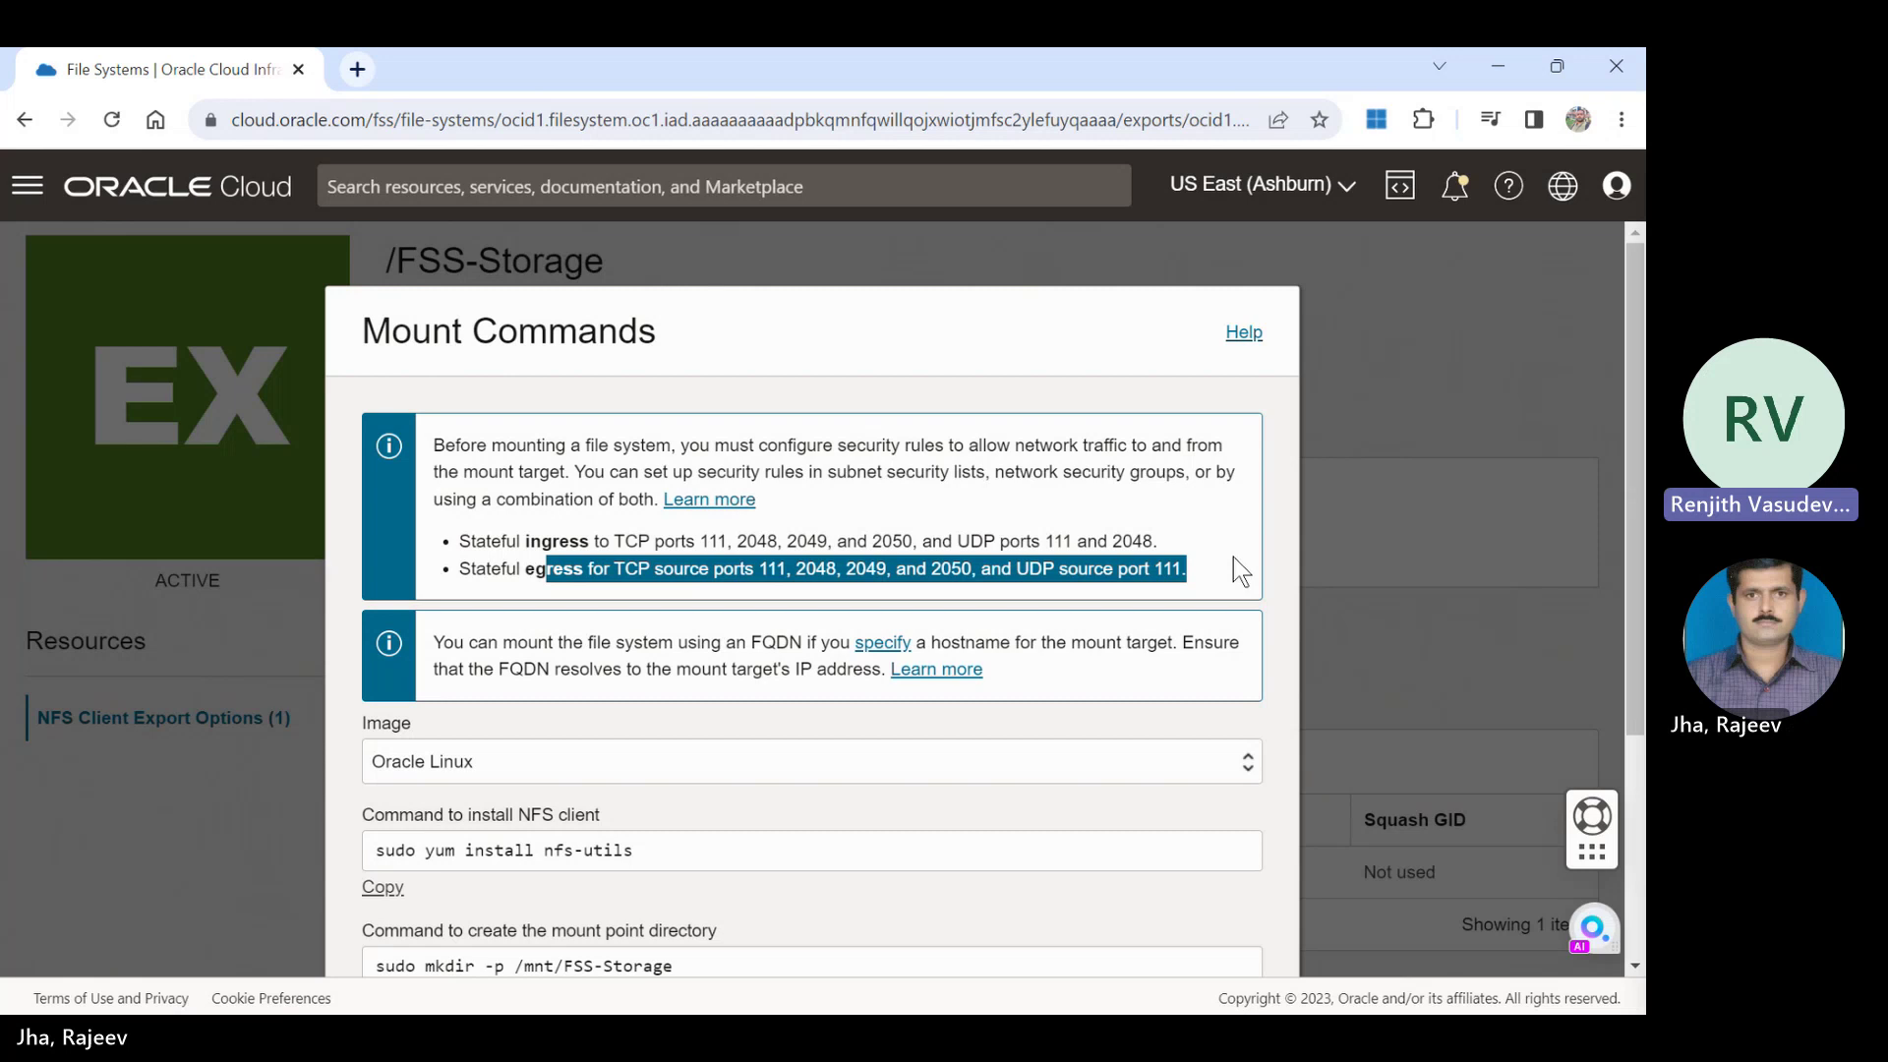
Select the full mount command and close the Mount Commands dialog.
drag(1639, 494, 1641, 679)
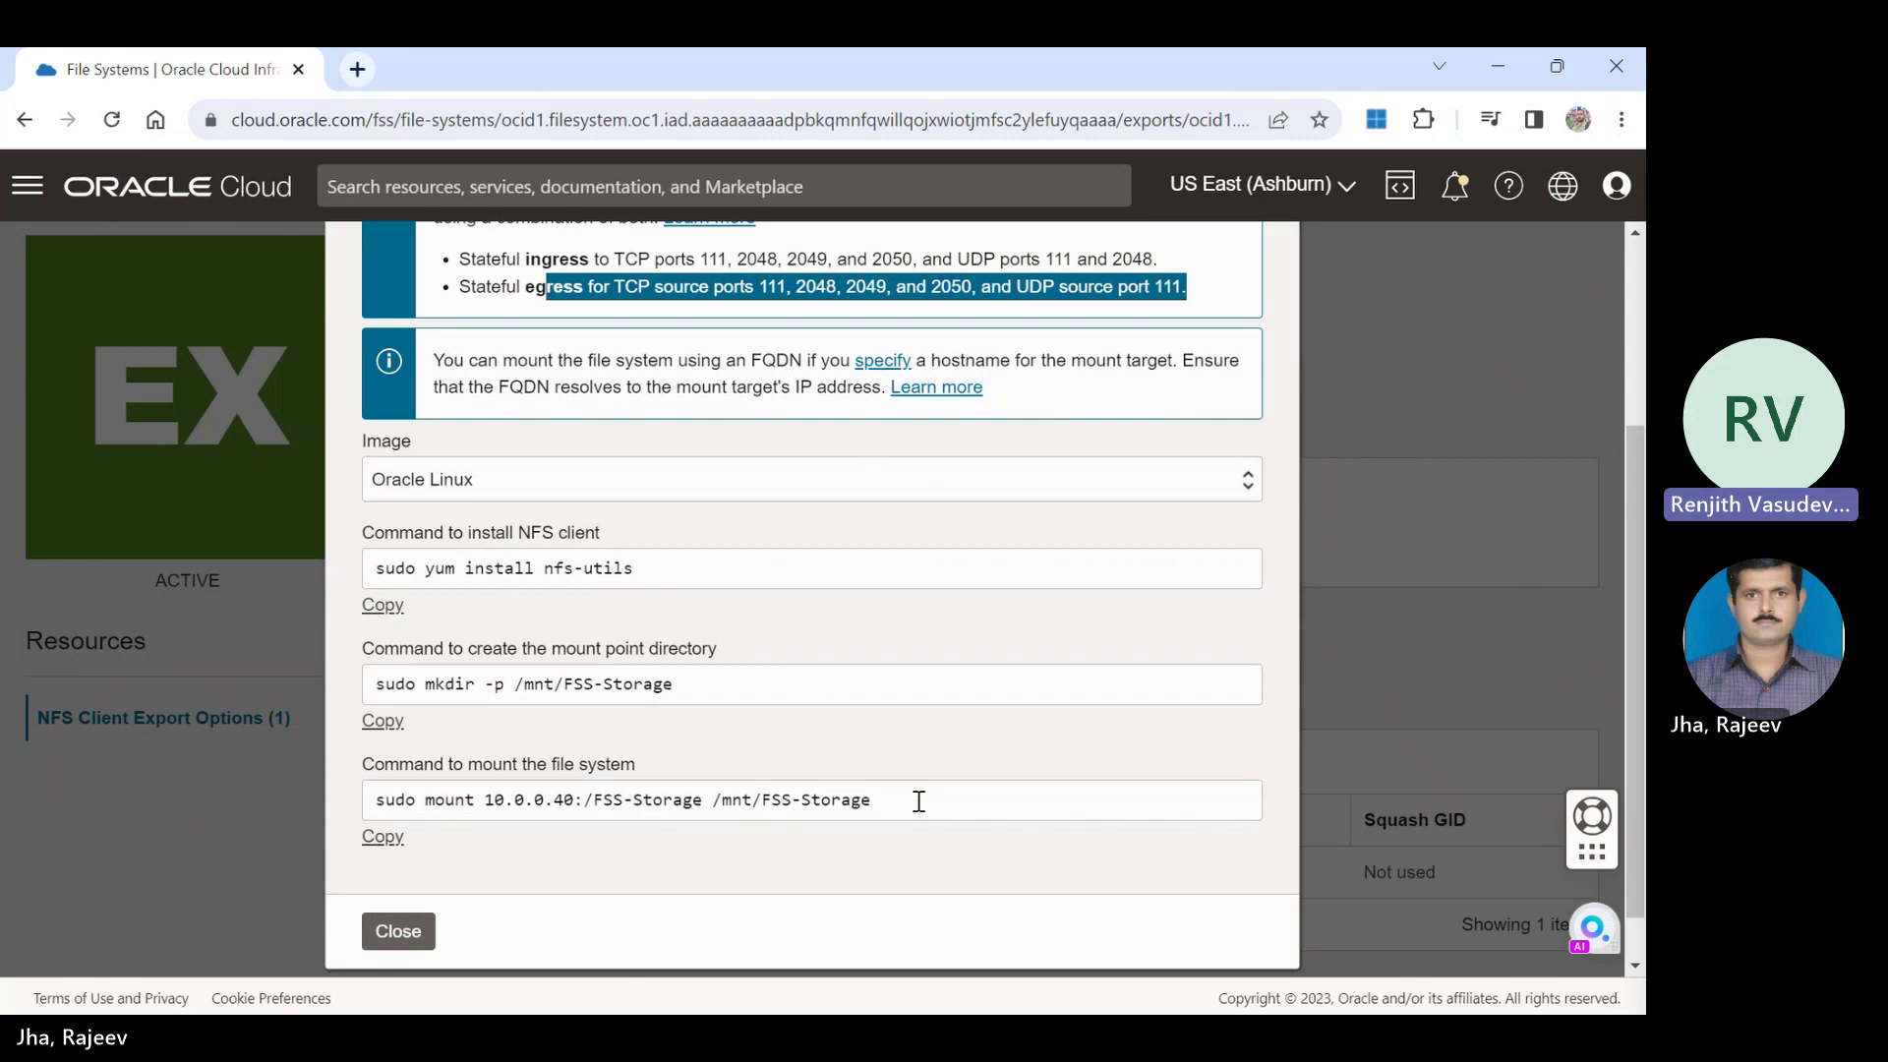
click(918, 801)
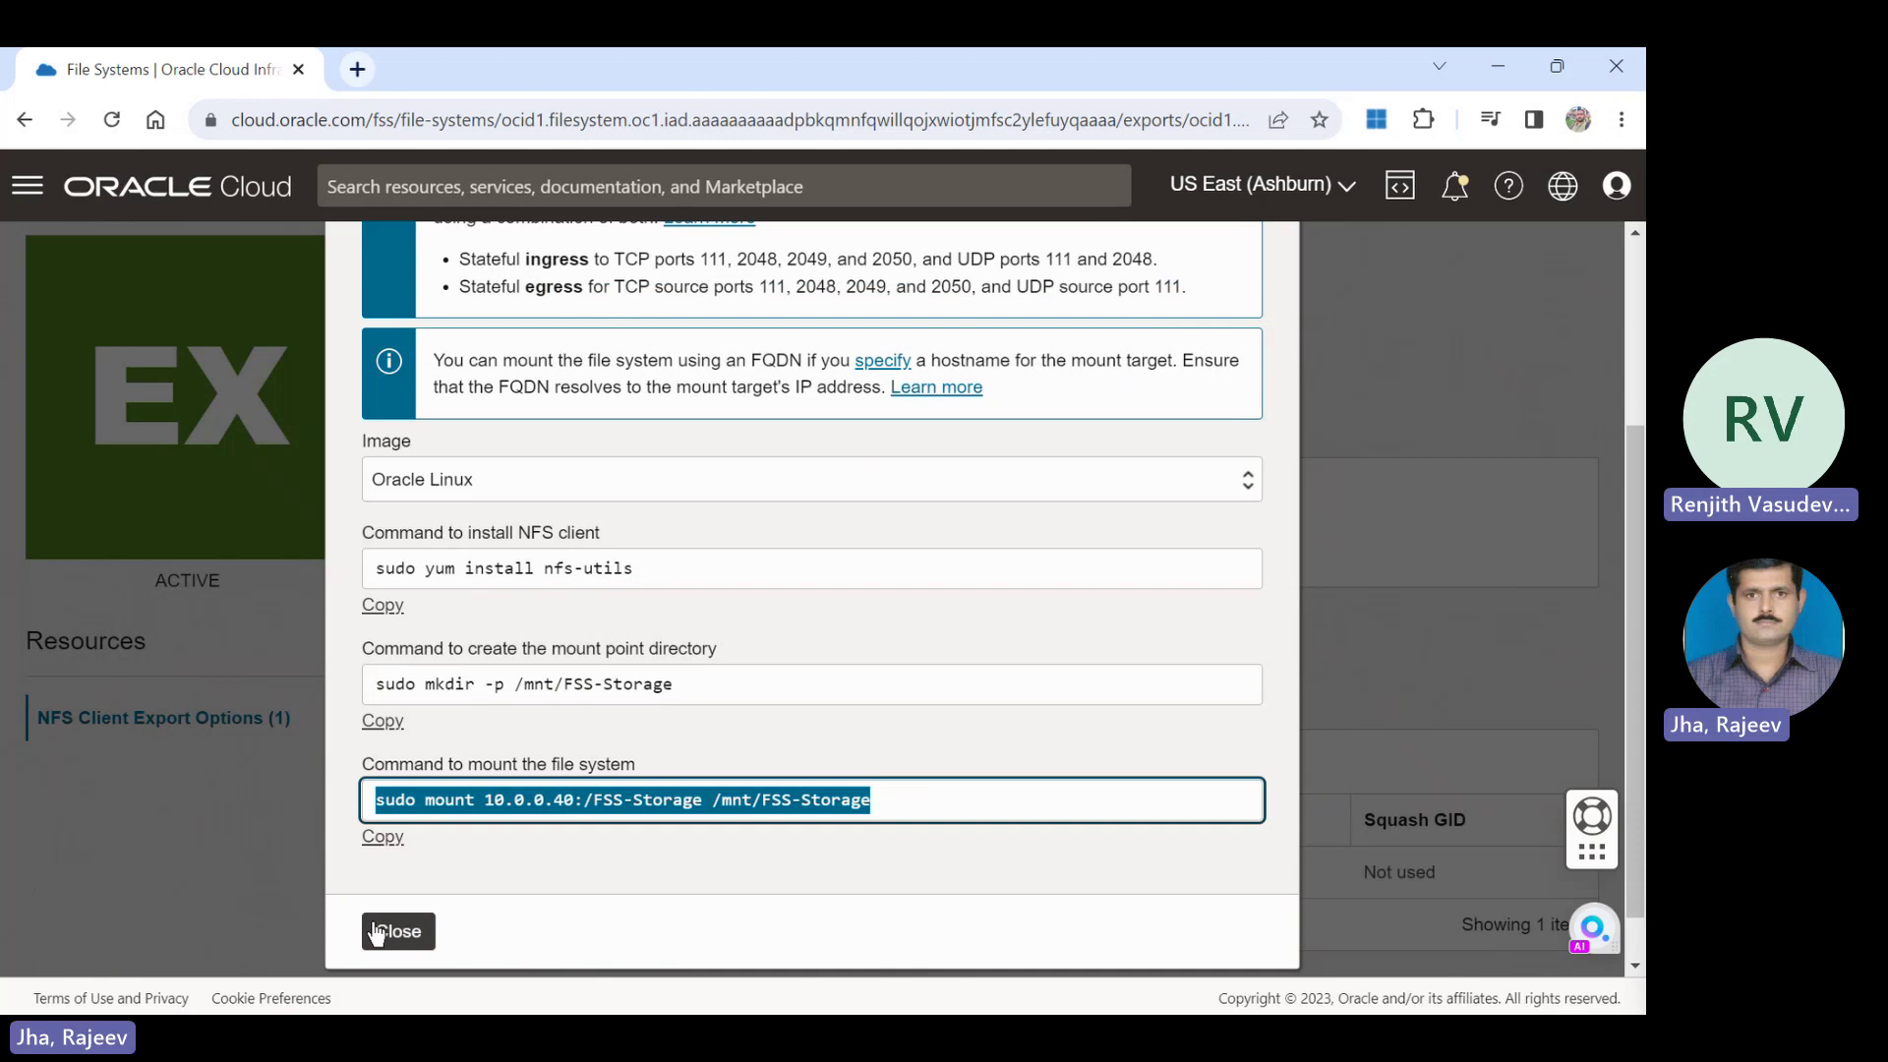
click(394, 932)
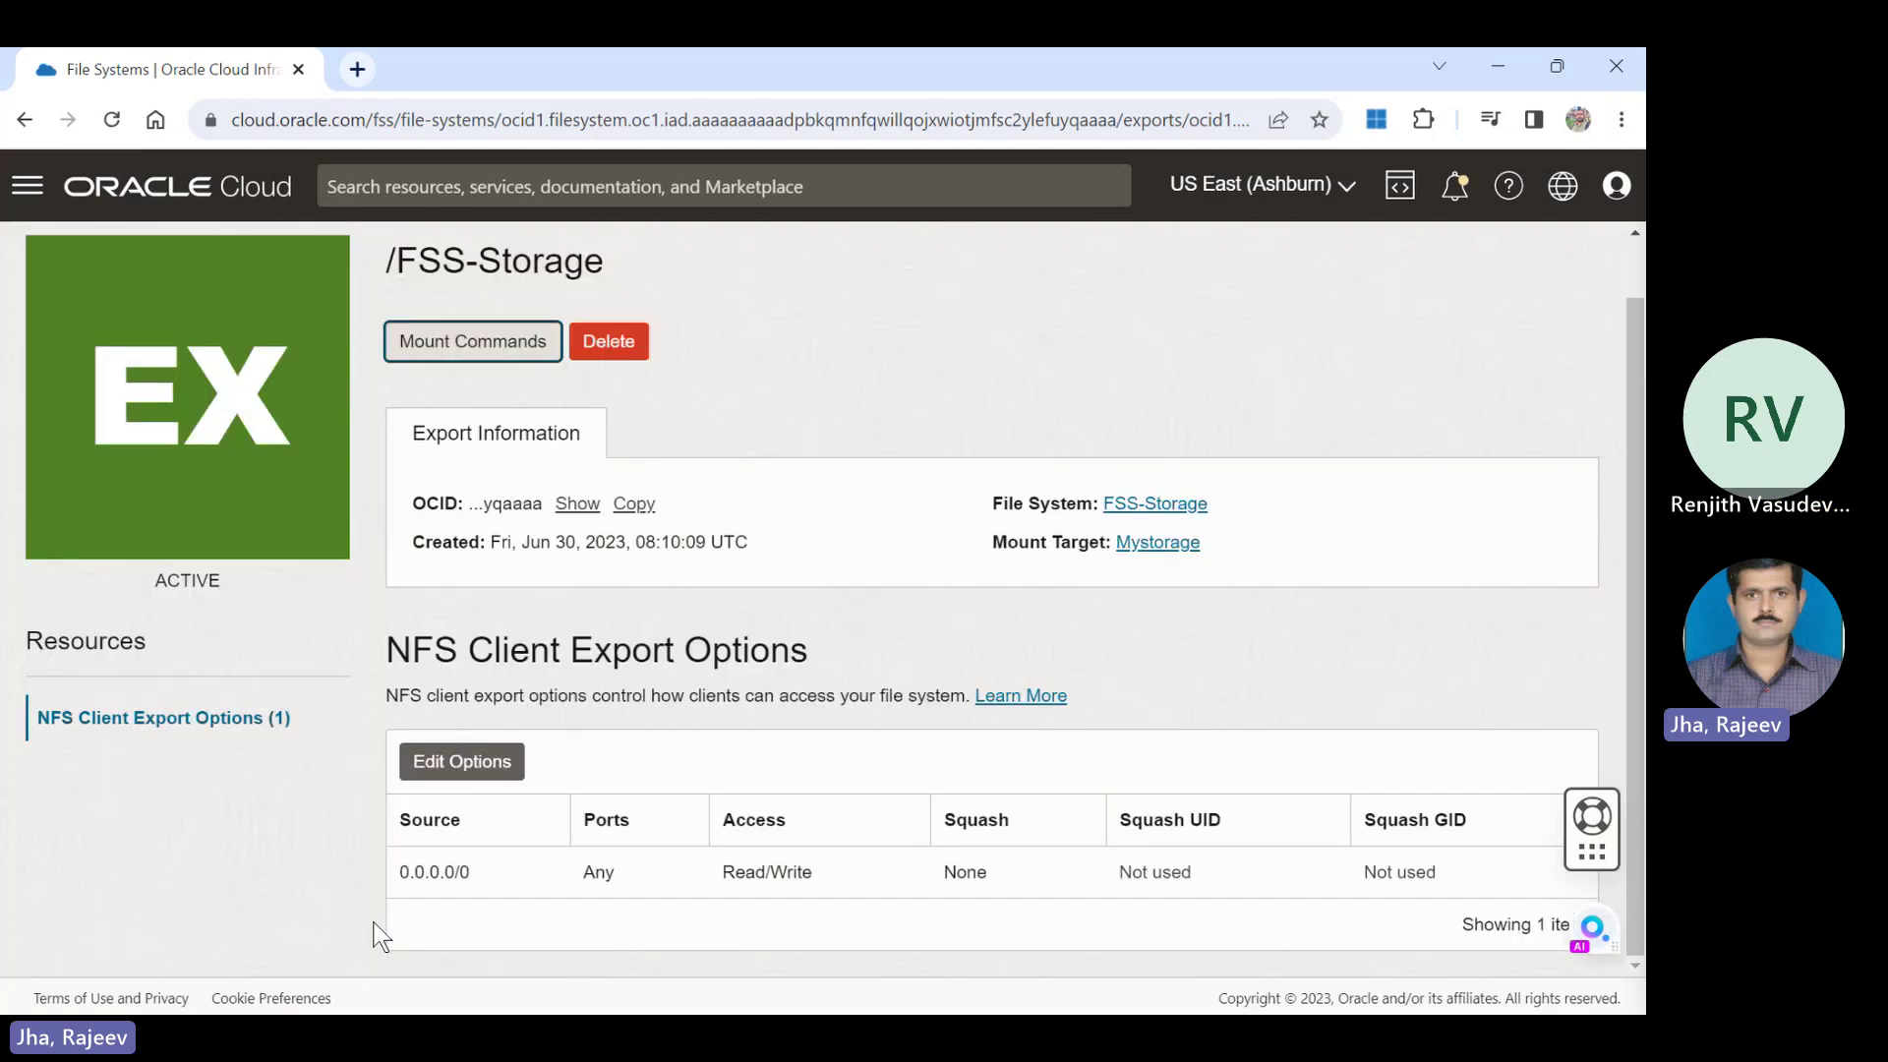
Navigate through the console menu to Networking's Virtual cloud networks list.
click(22, 192)
click(22, 192)
click(22, 190)
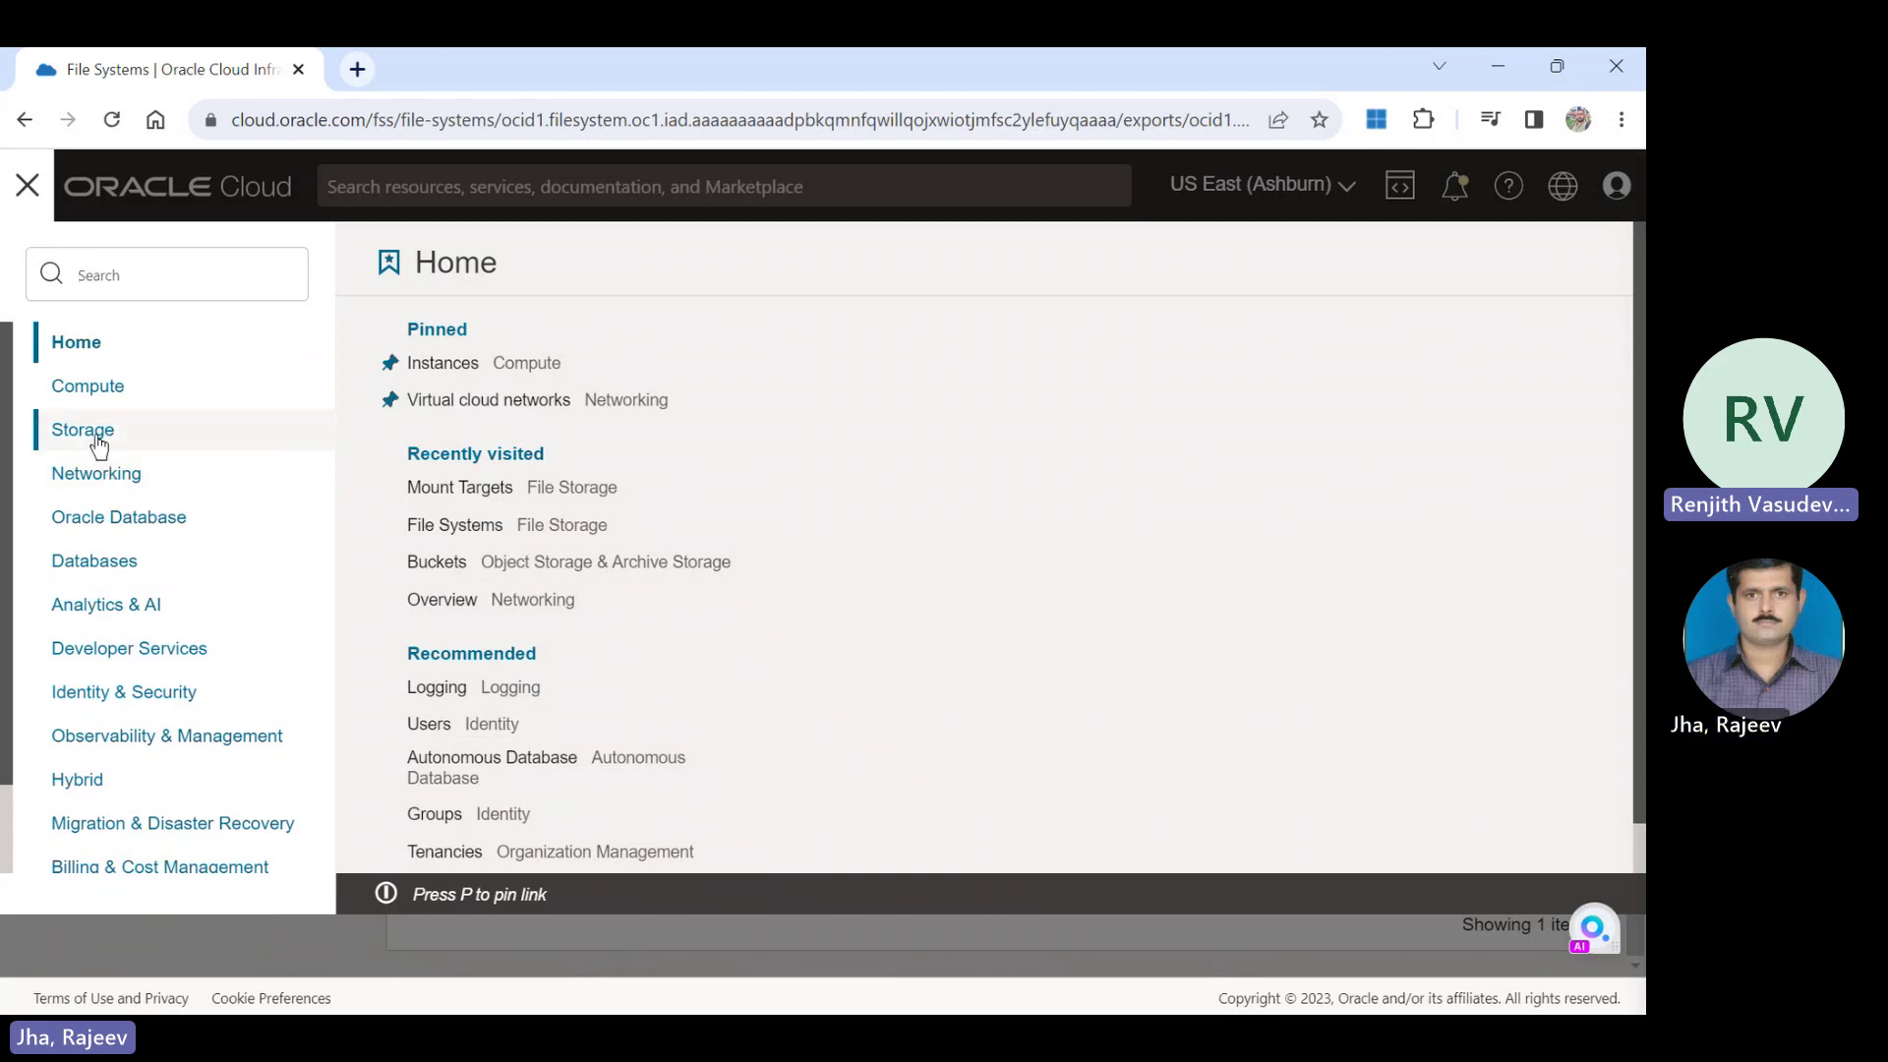
double_click(101, 476)
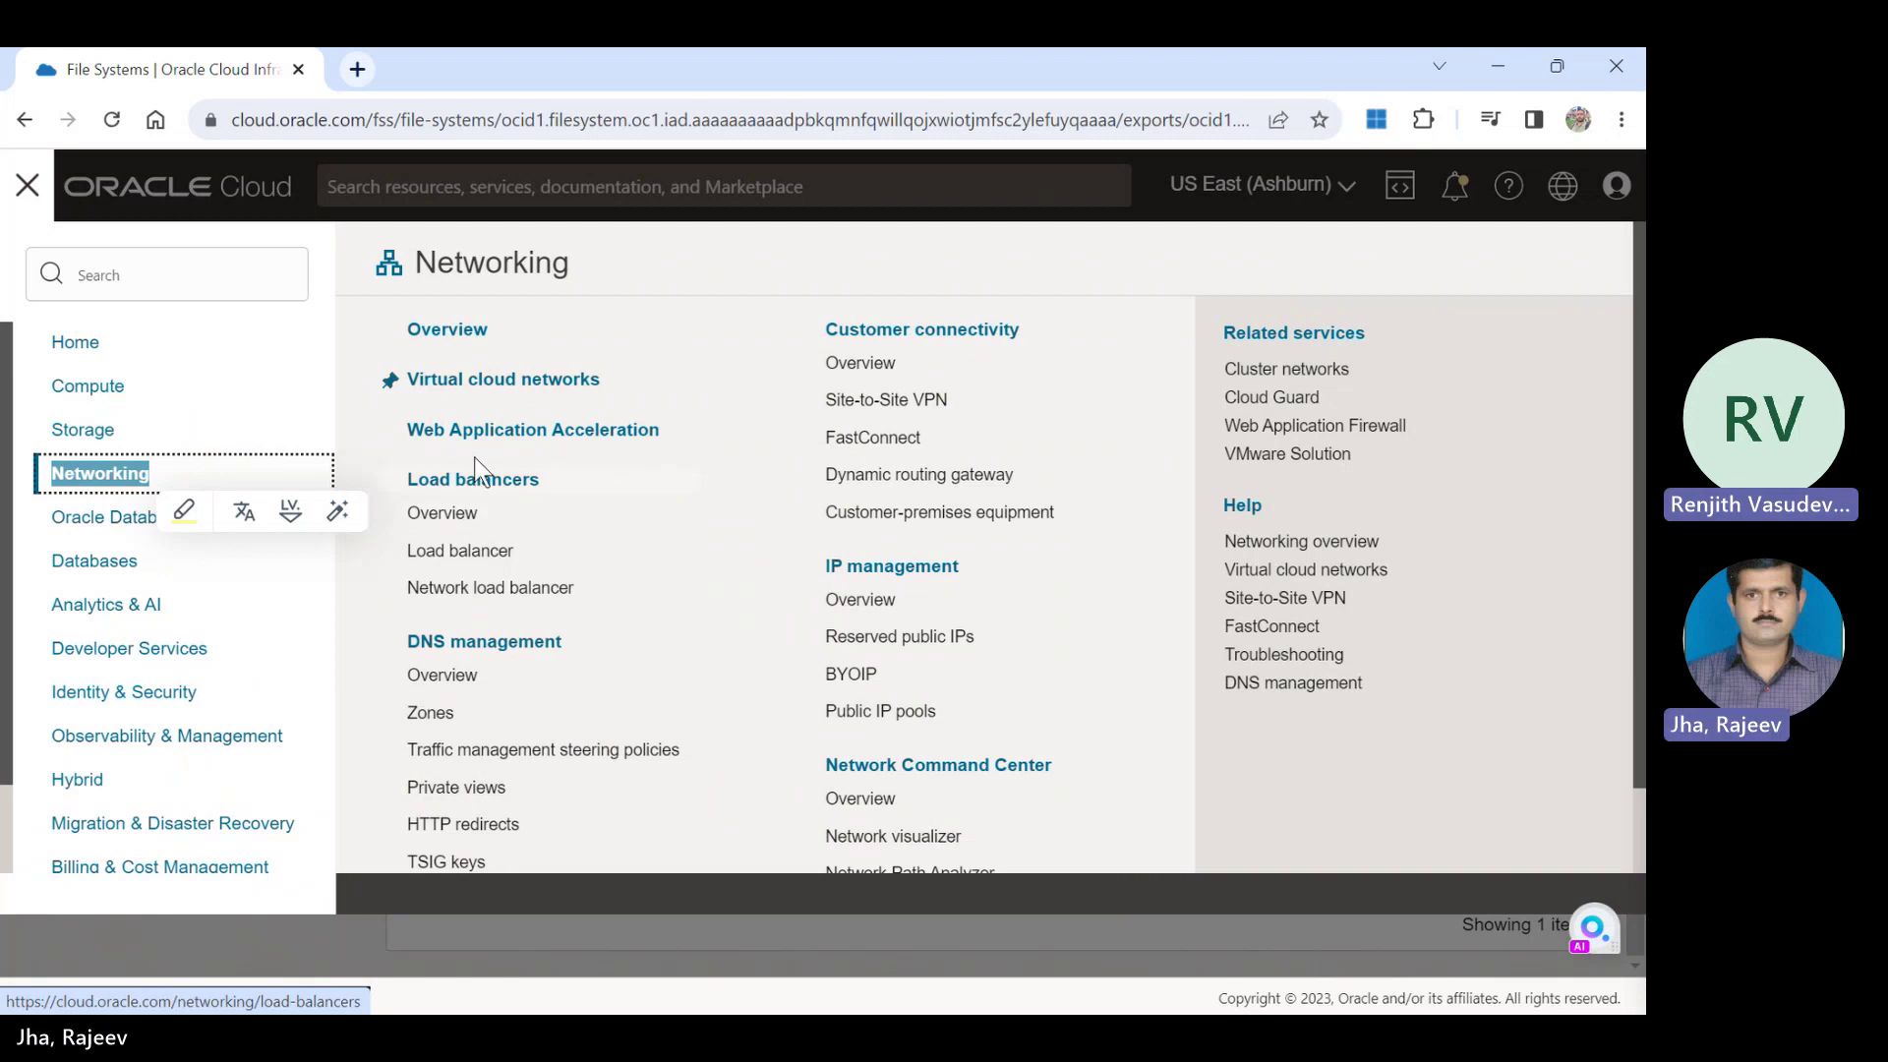
click(494, 384)
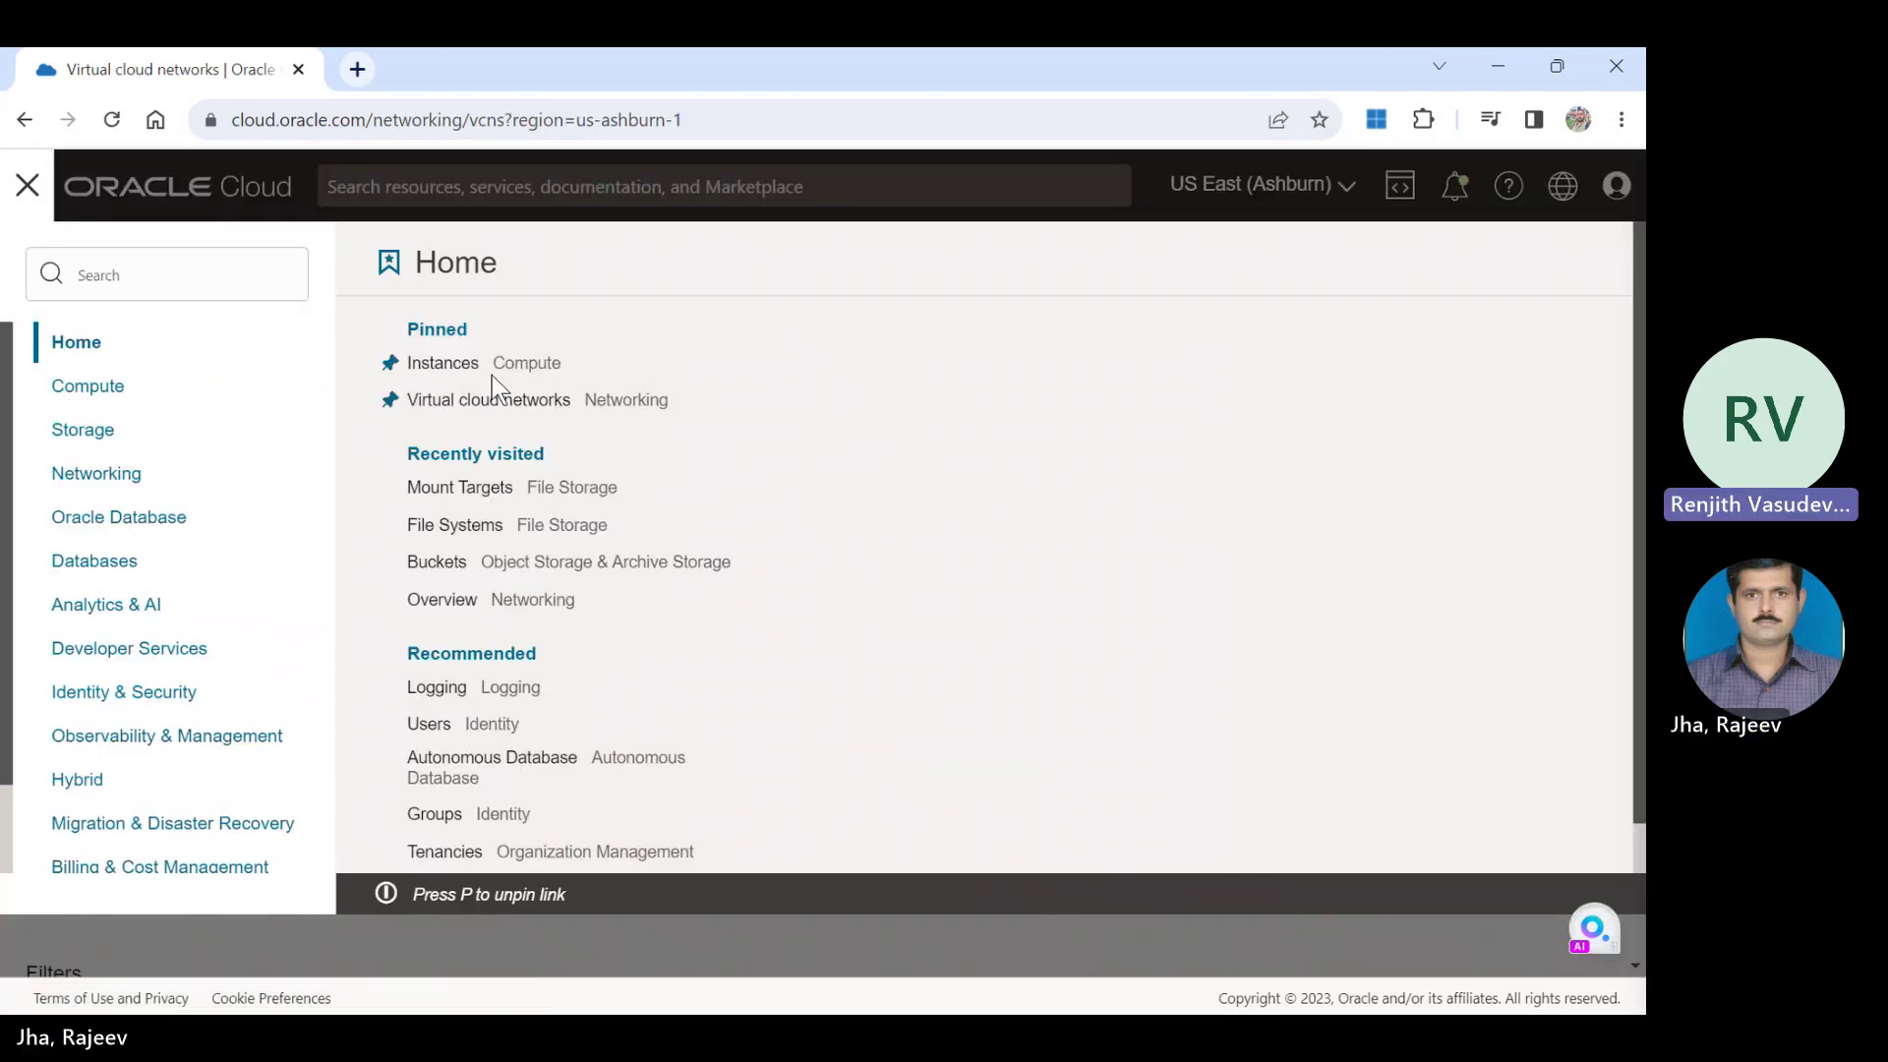
click(454, 362)
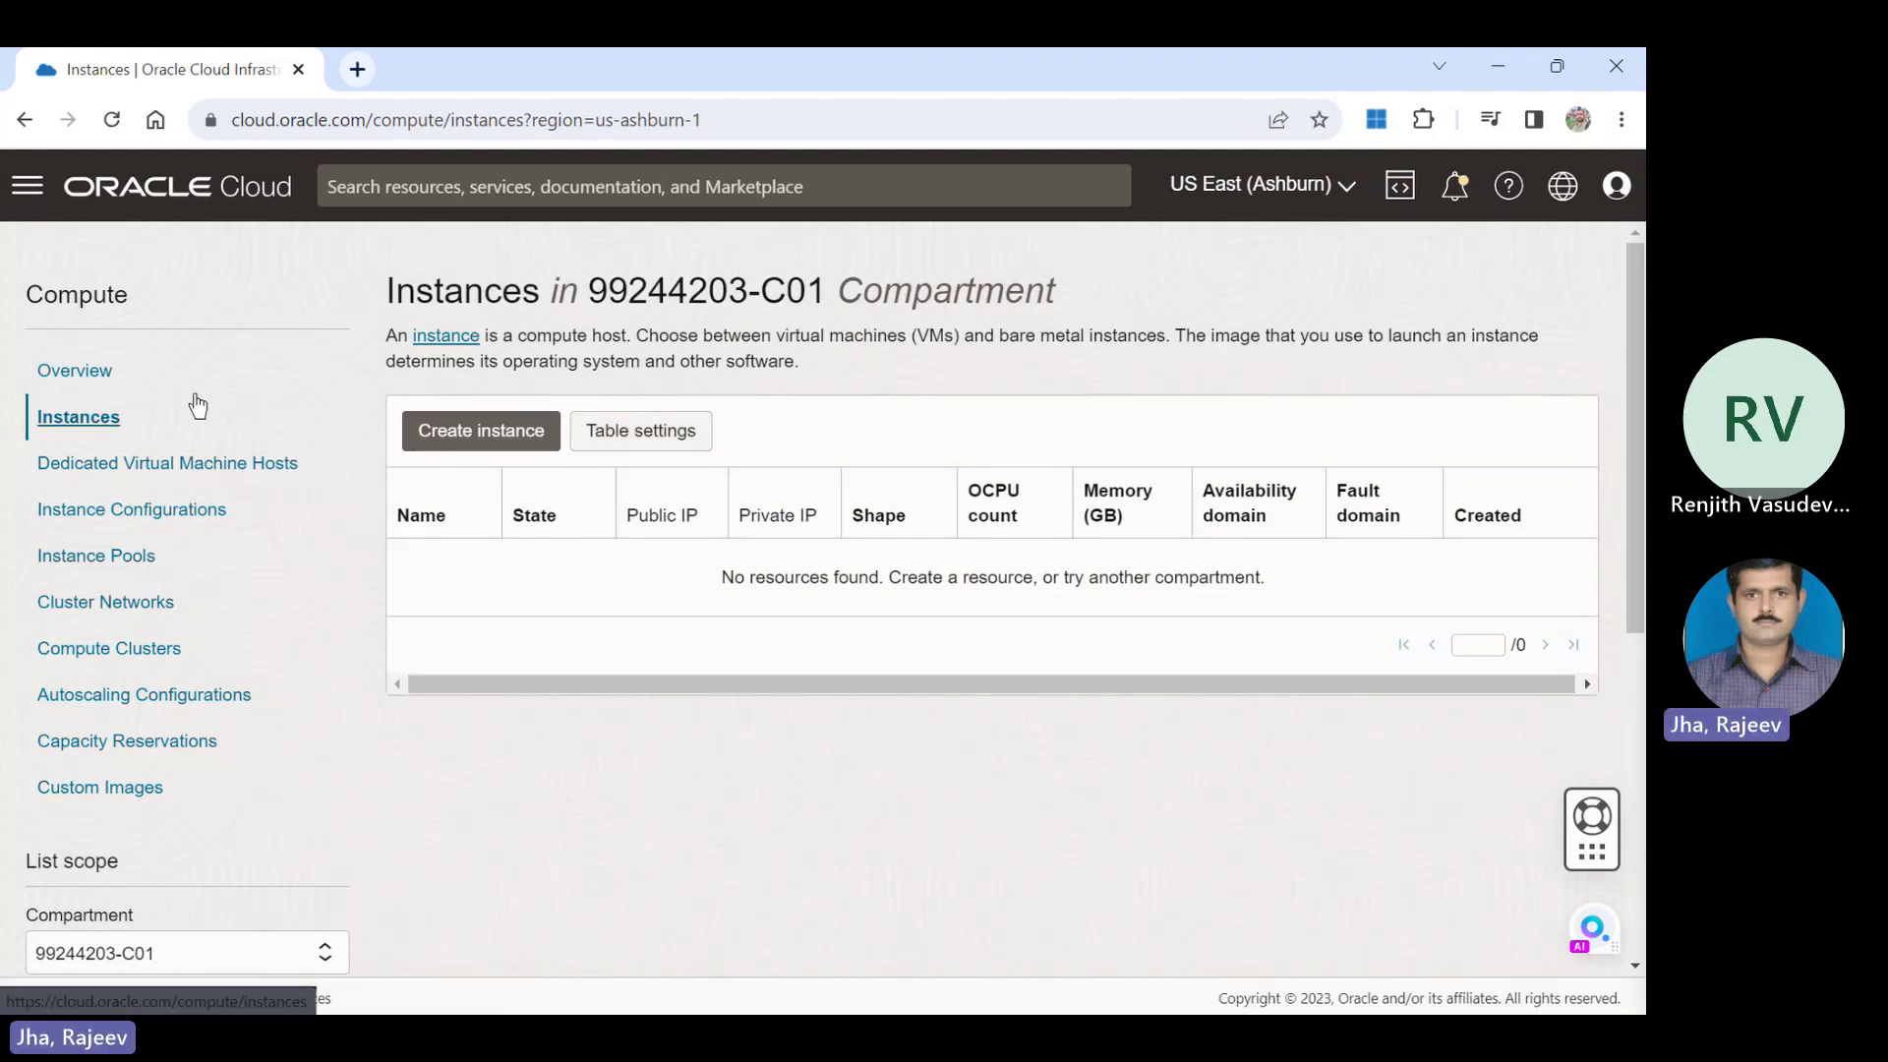
Return to Networking > Virtual cloud networks and open myvcn's details.
click(33, 194)
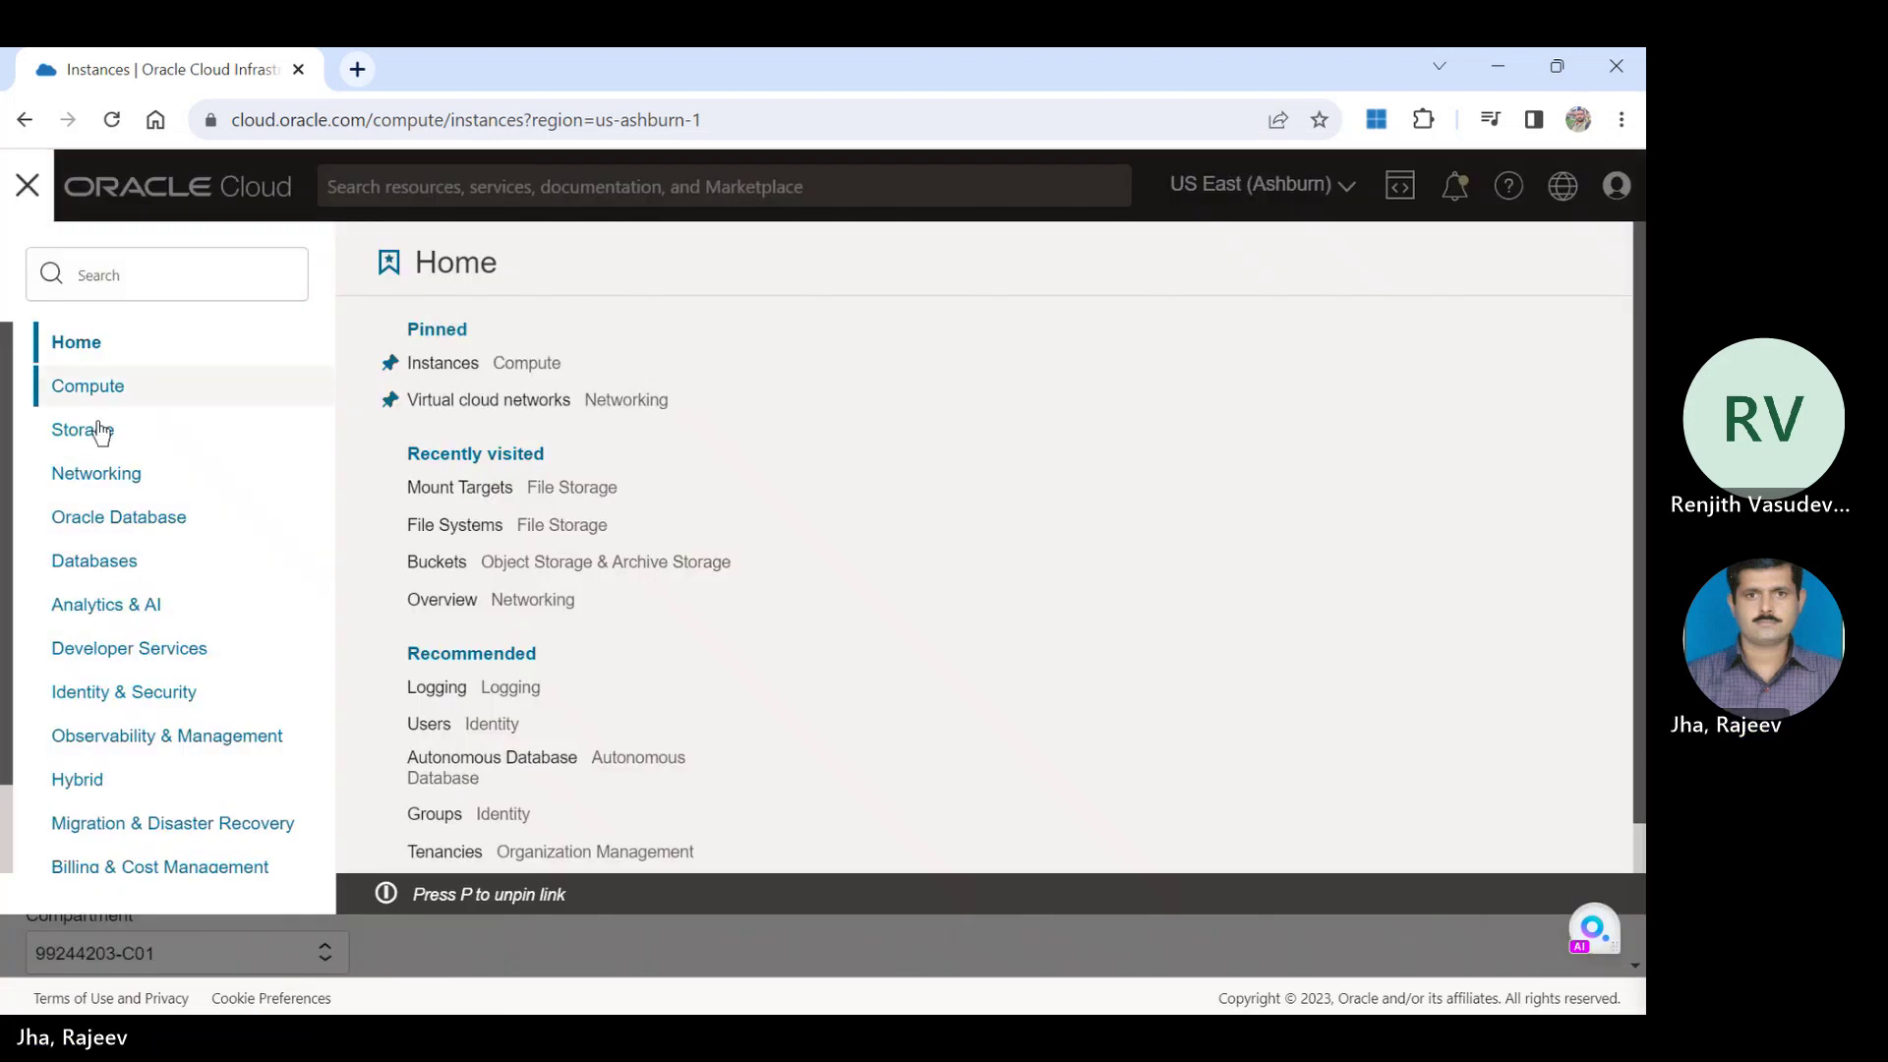
double_click(124, 484)
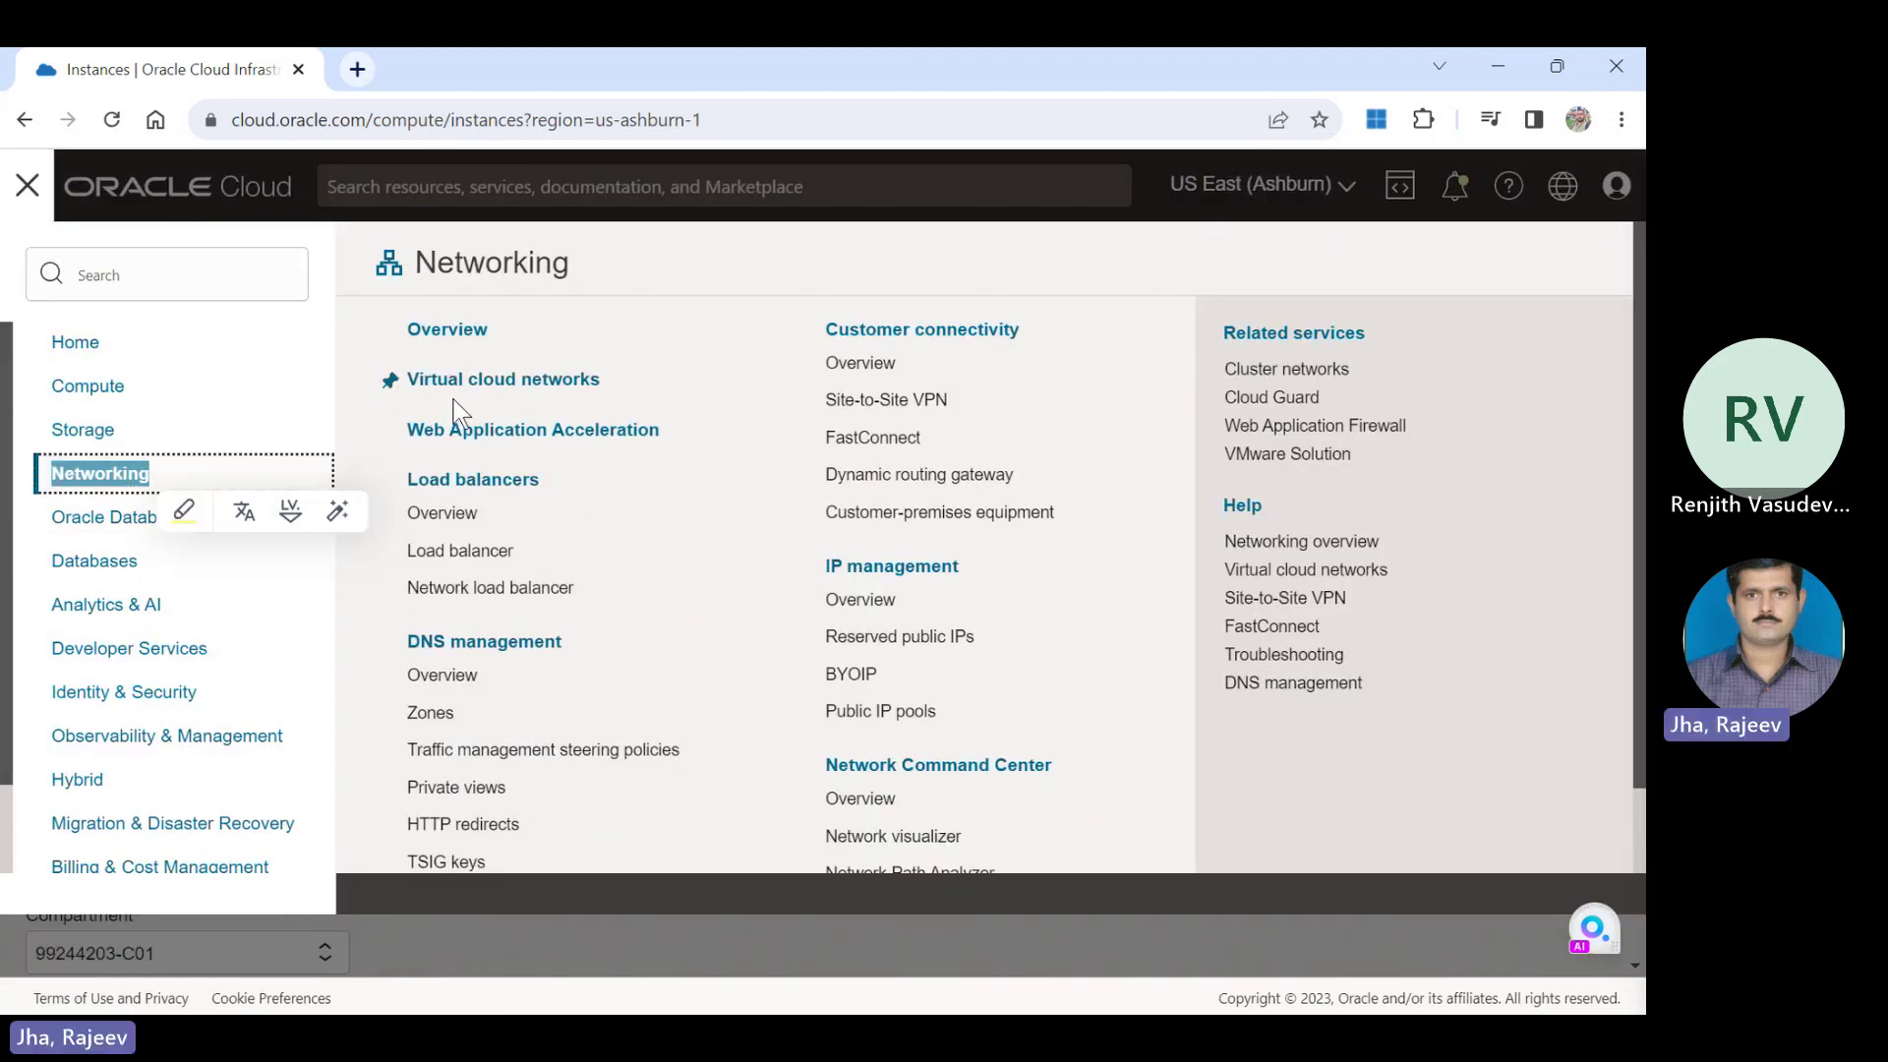
click(511, 390)
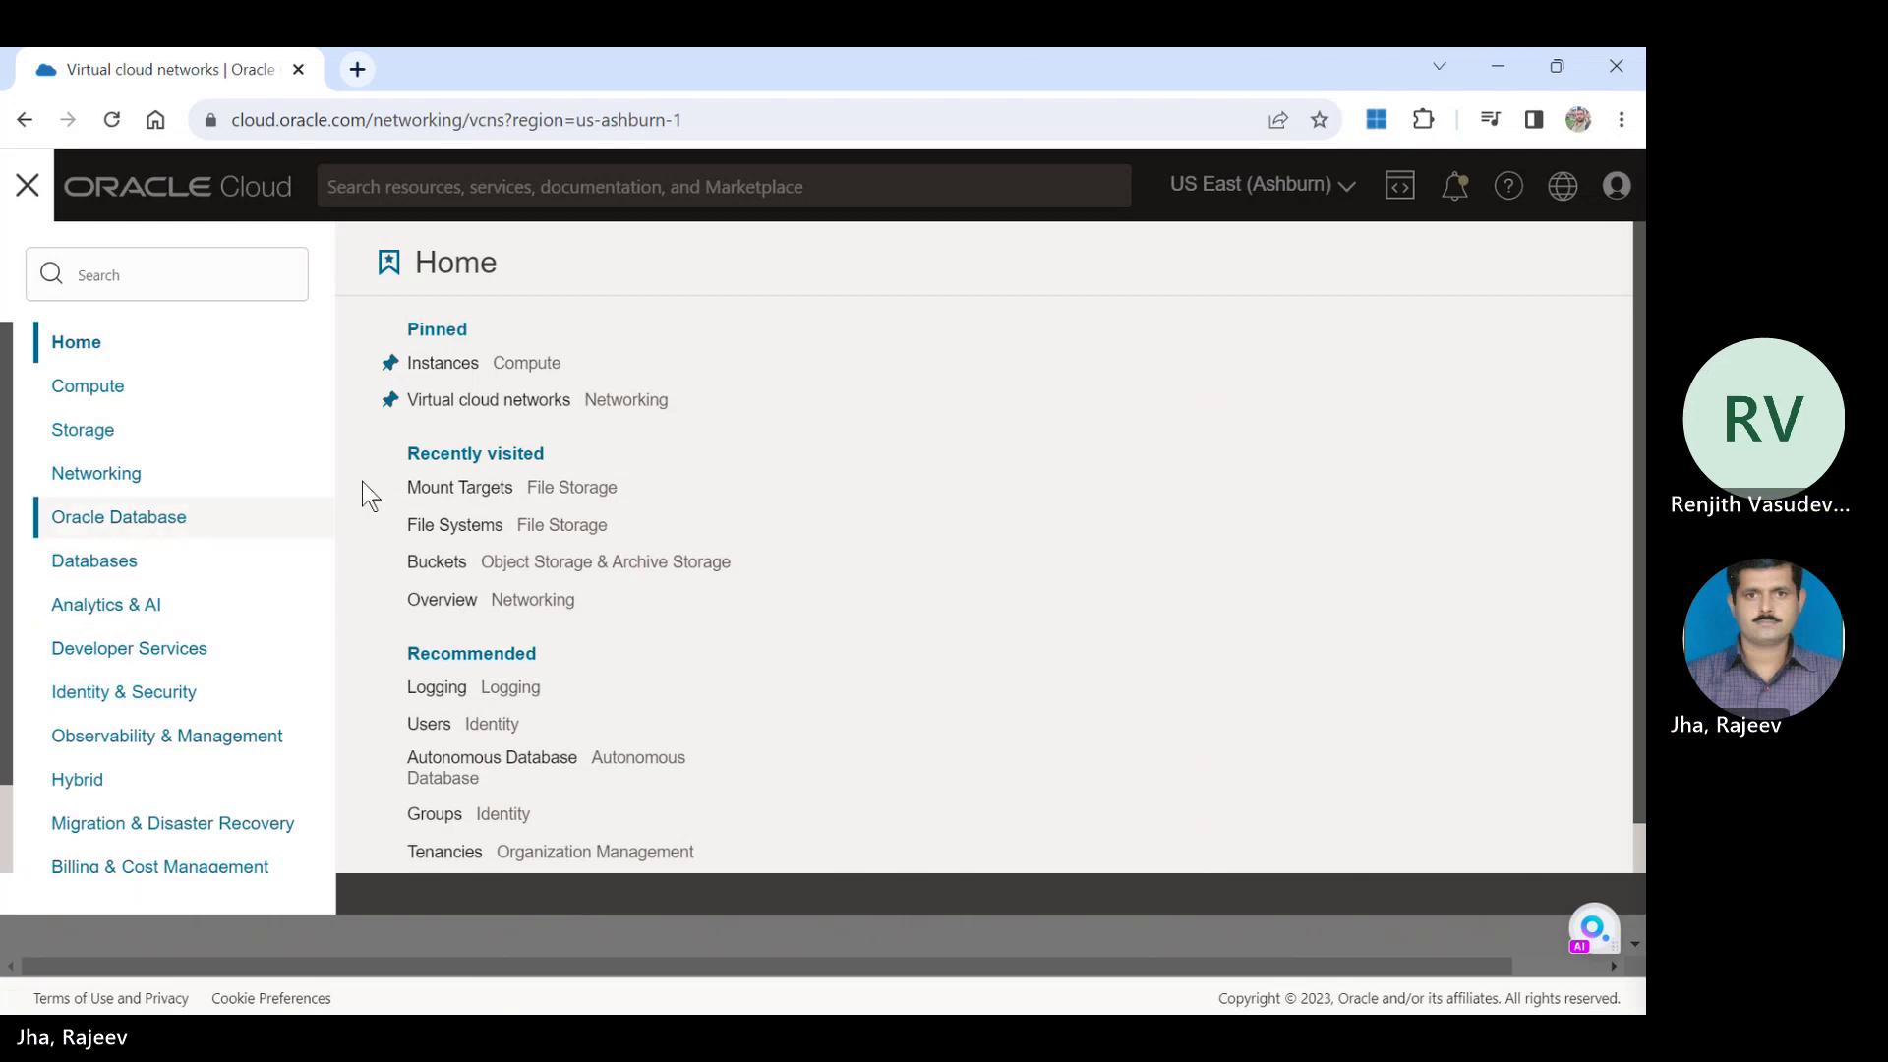
click(507, 398)
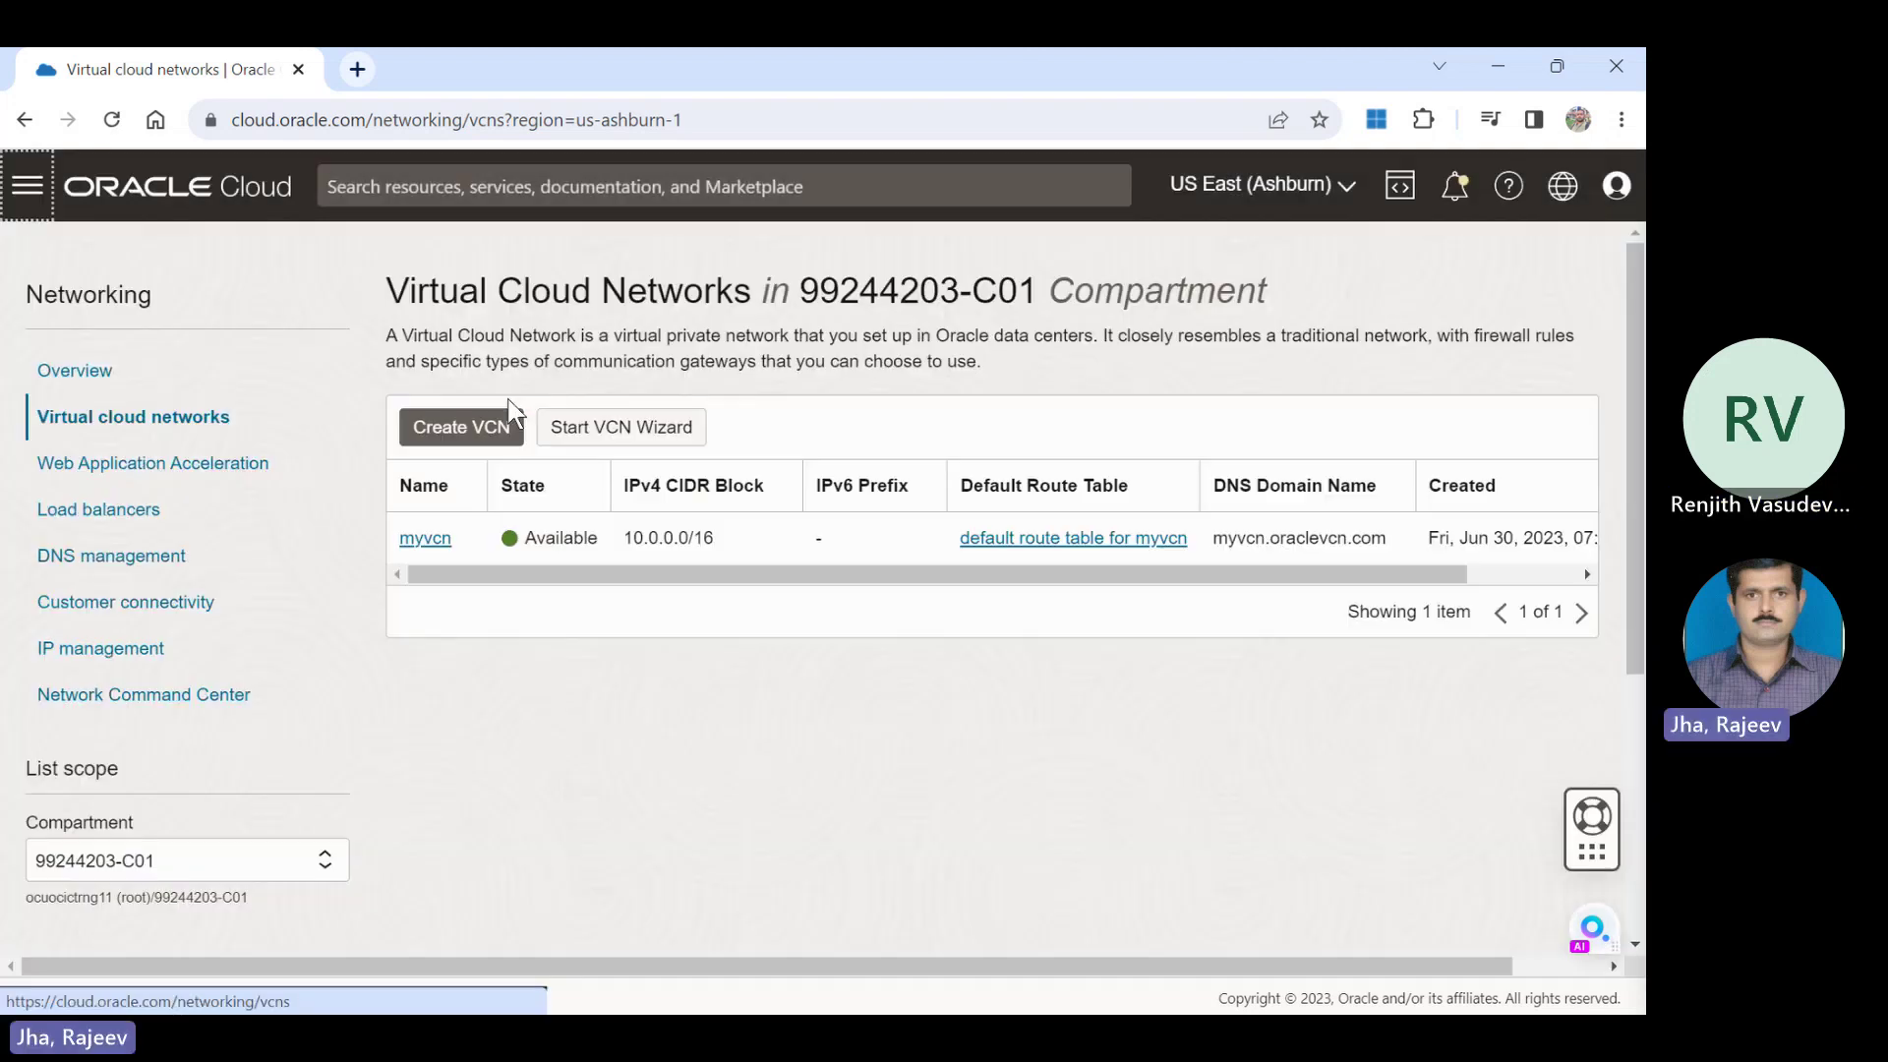
click(409, 536)
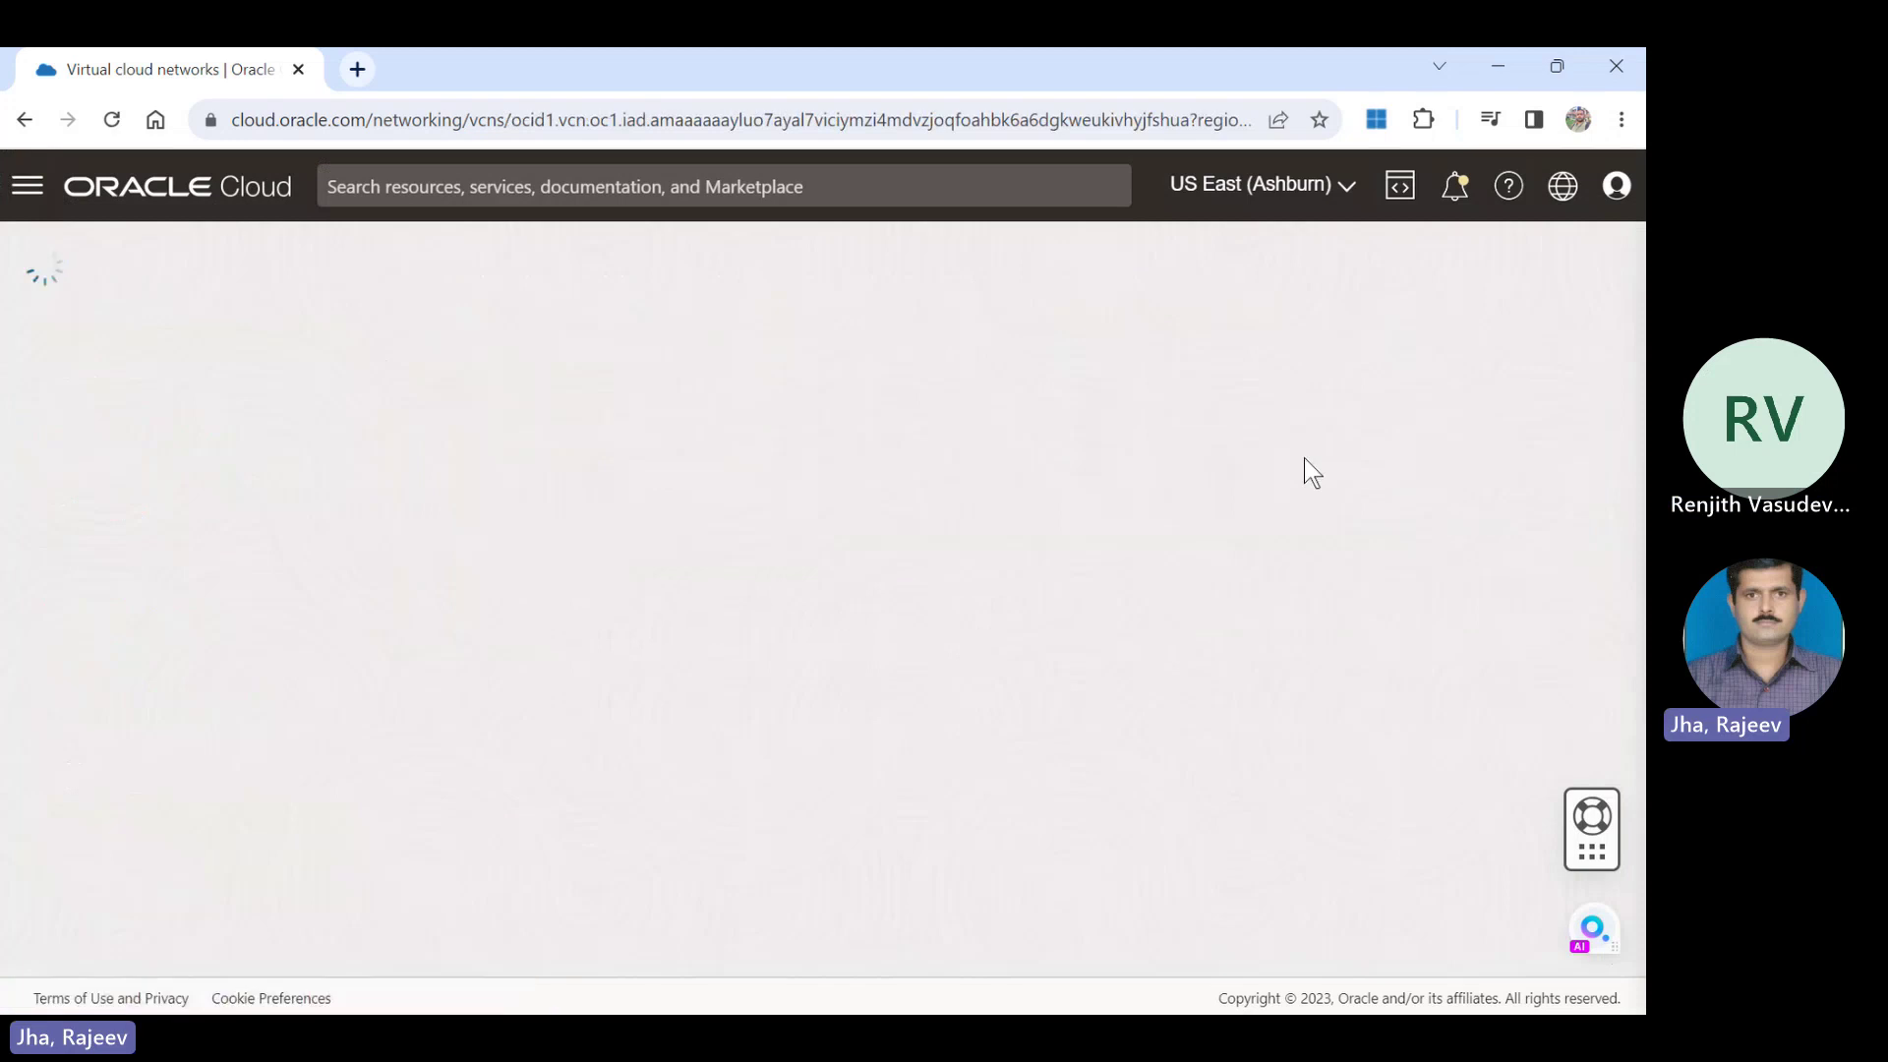
Go from public subnet-myvcn to the Default Security List for myvcn and view its egress rules.
drag(1640, 327, 1629, 232)
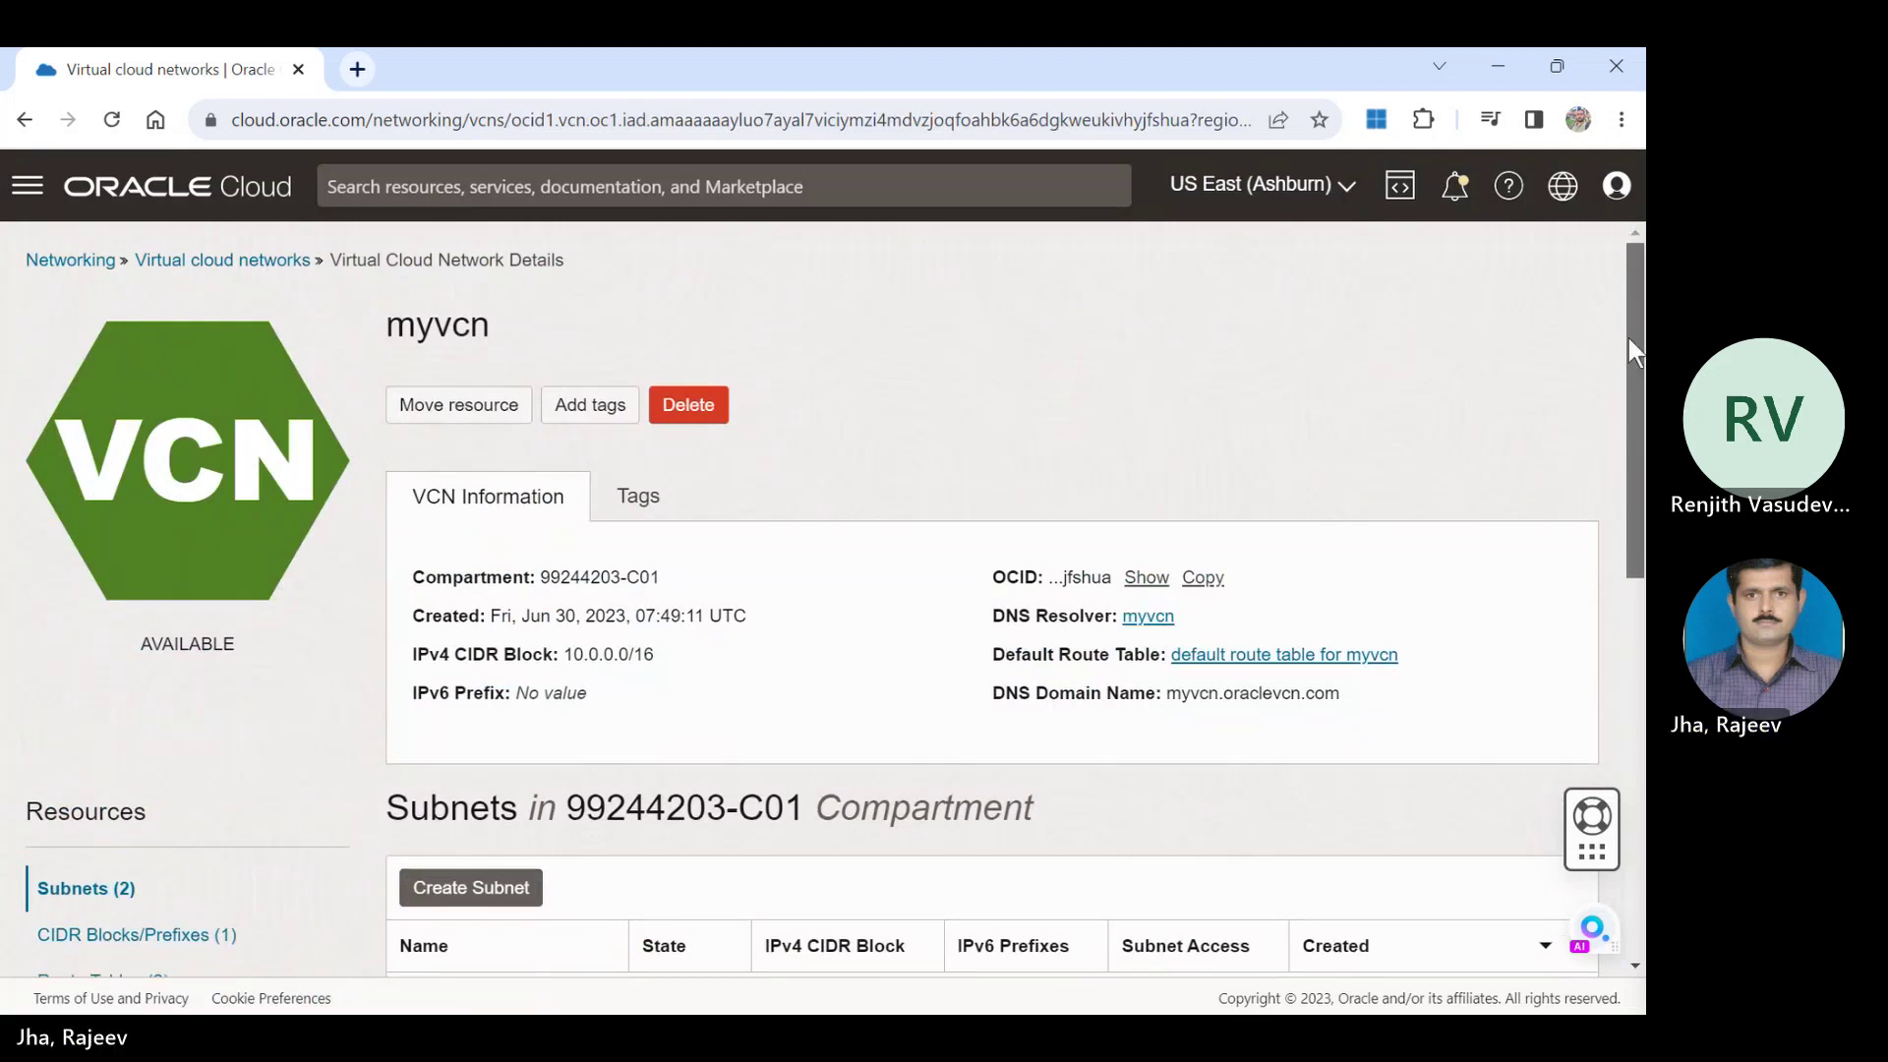
drag(1629, 339, 1635, 487)
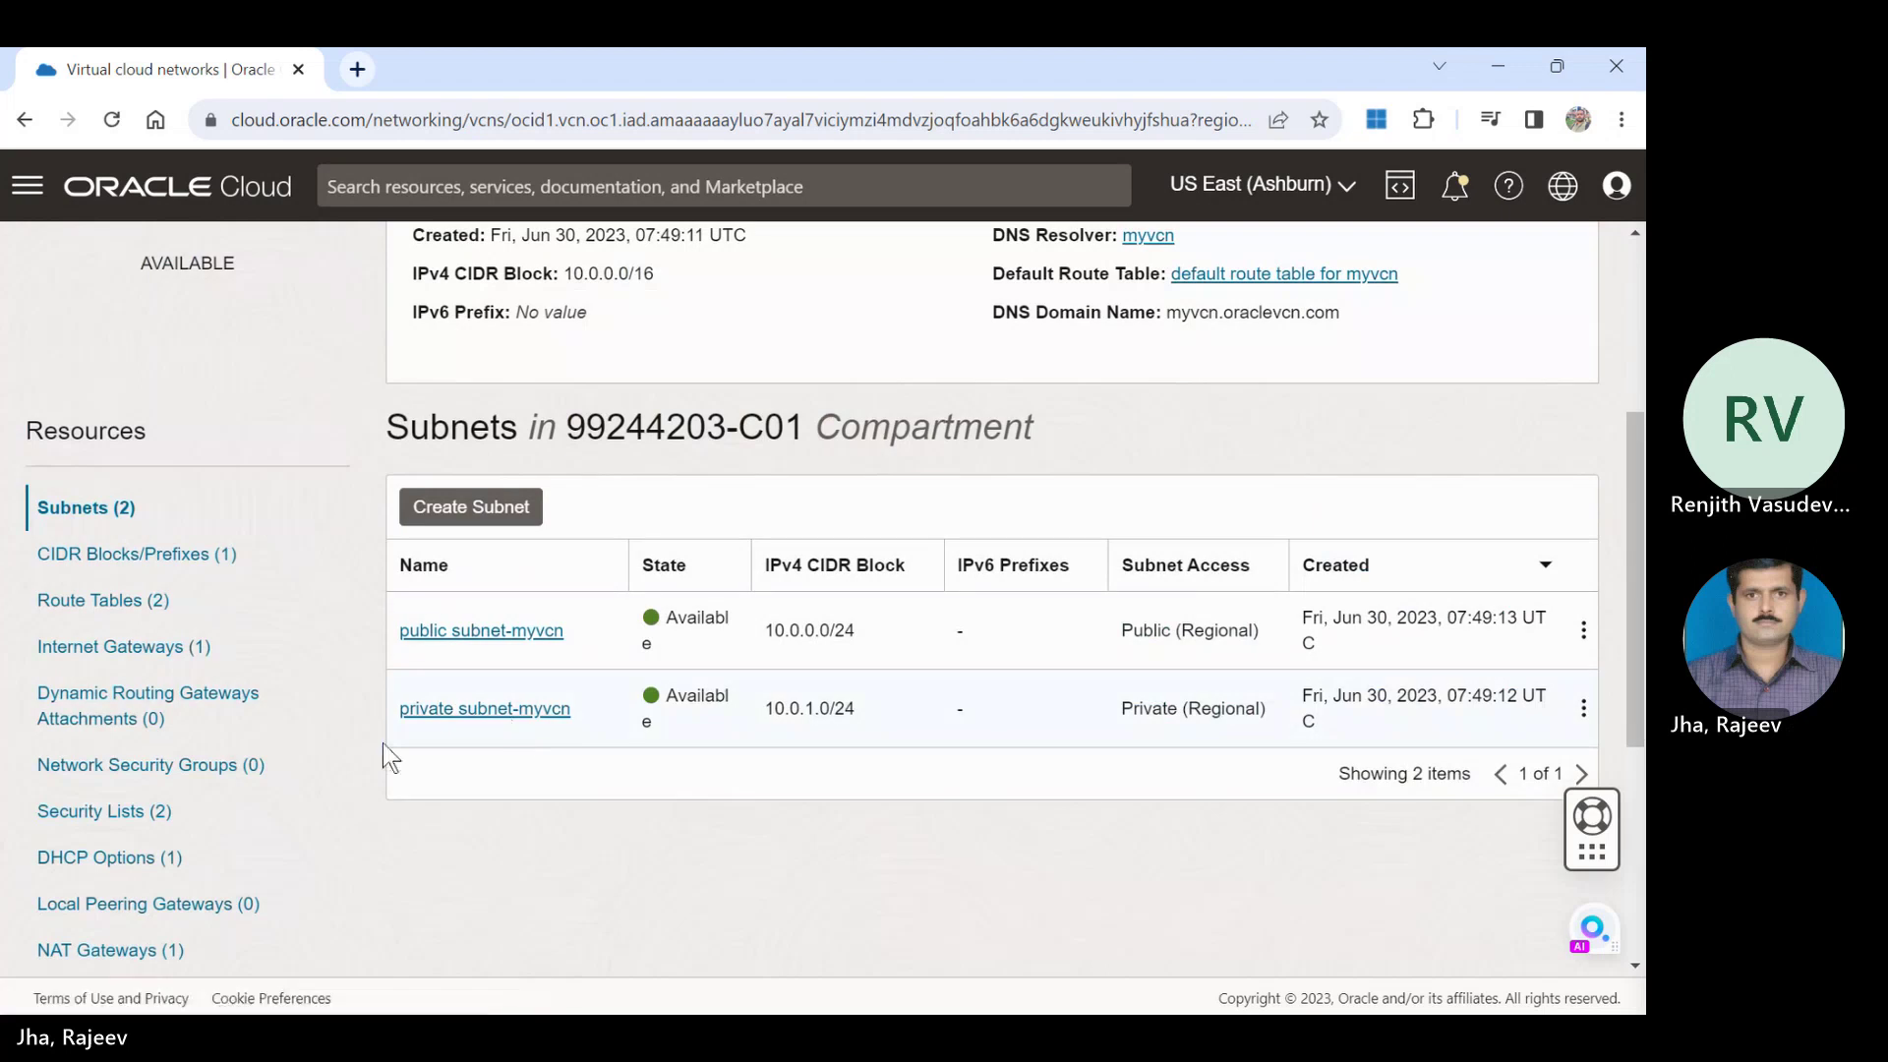
click(455, 630)
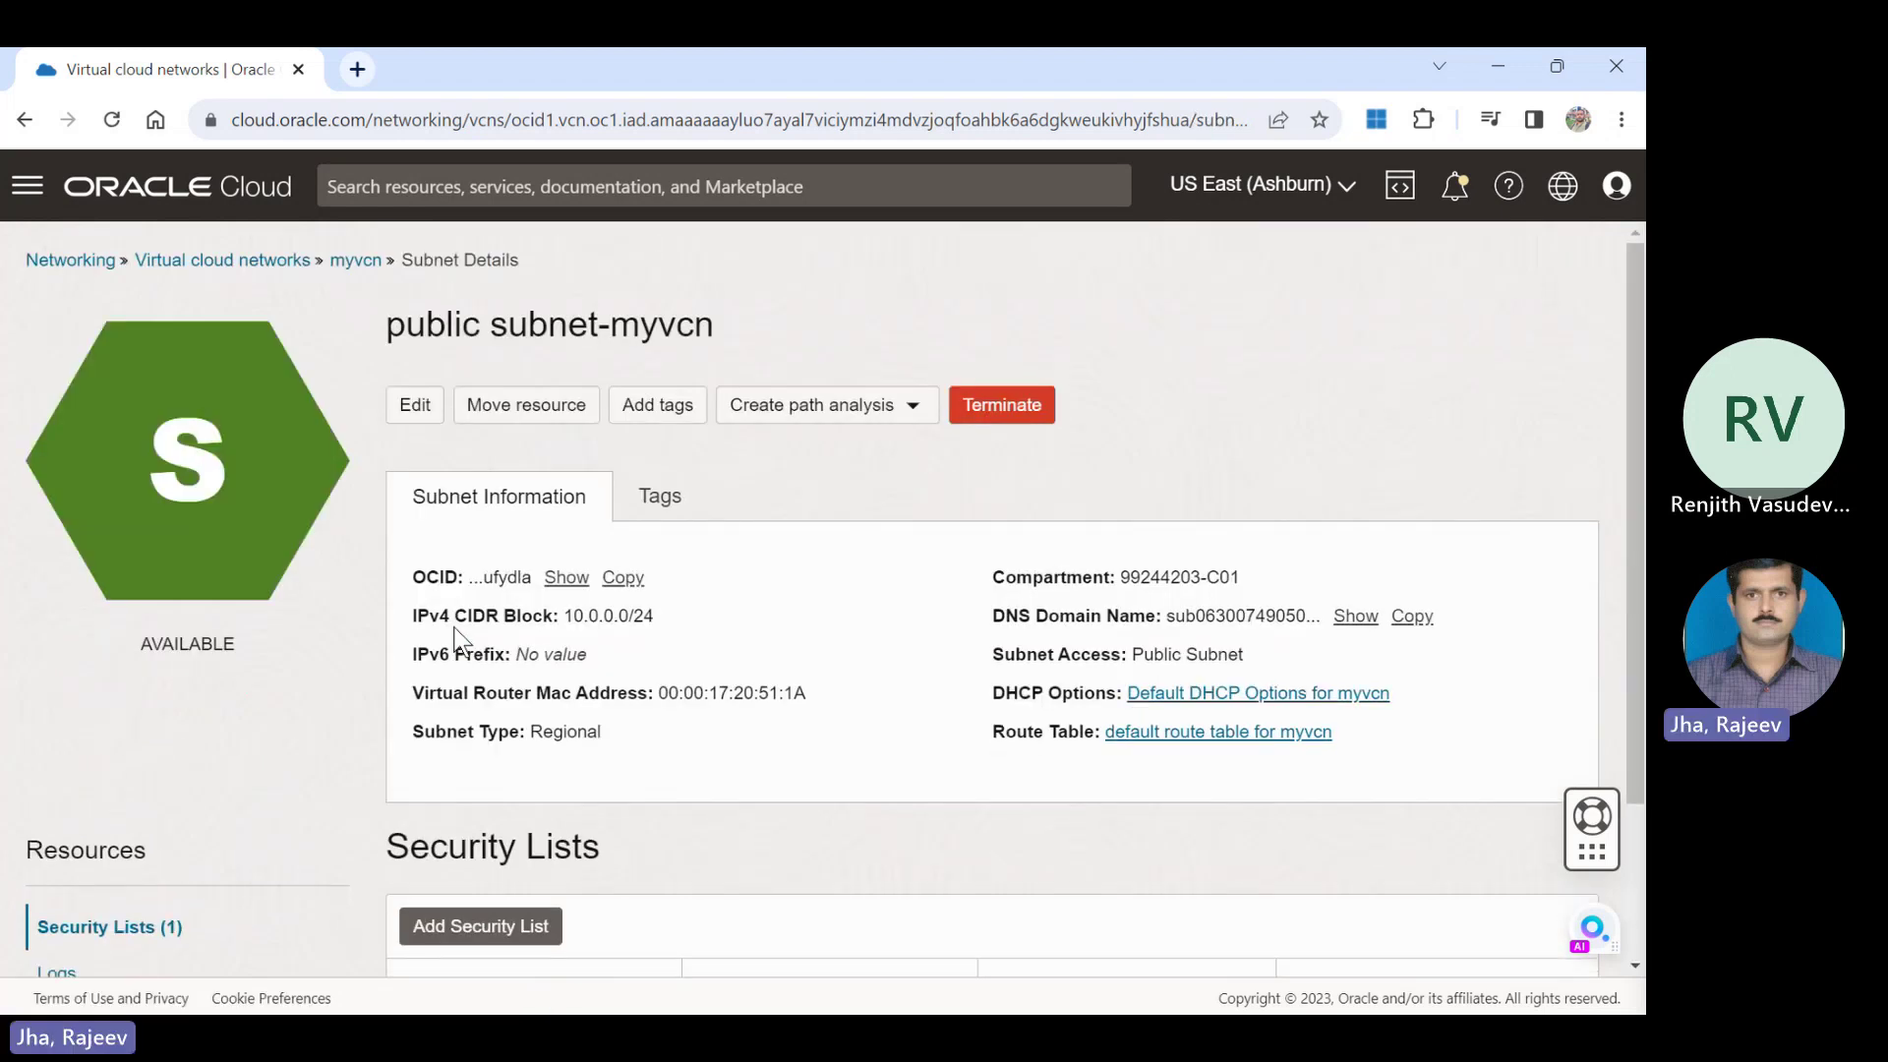
scroll(1629, 462, down, 3)
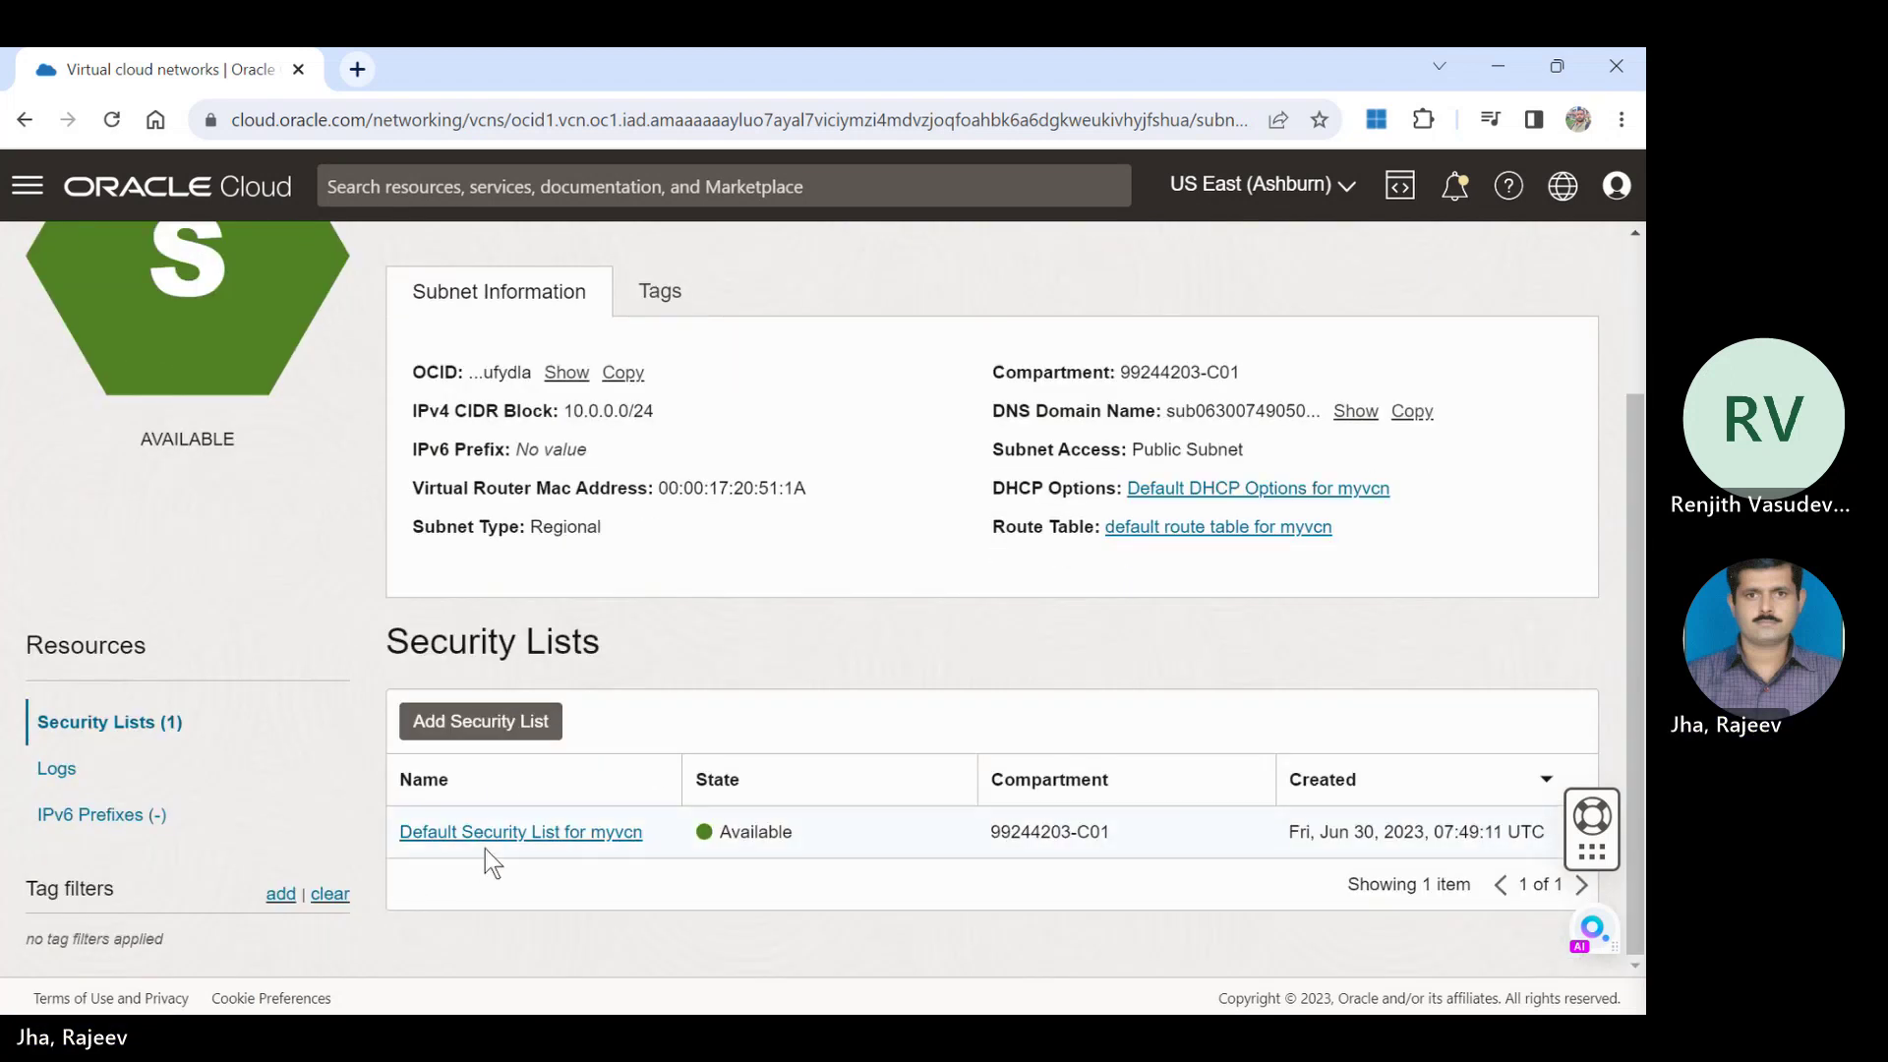
click(497, 832)
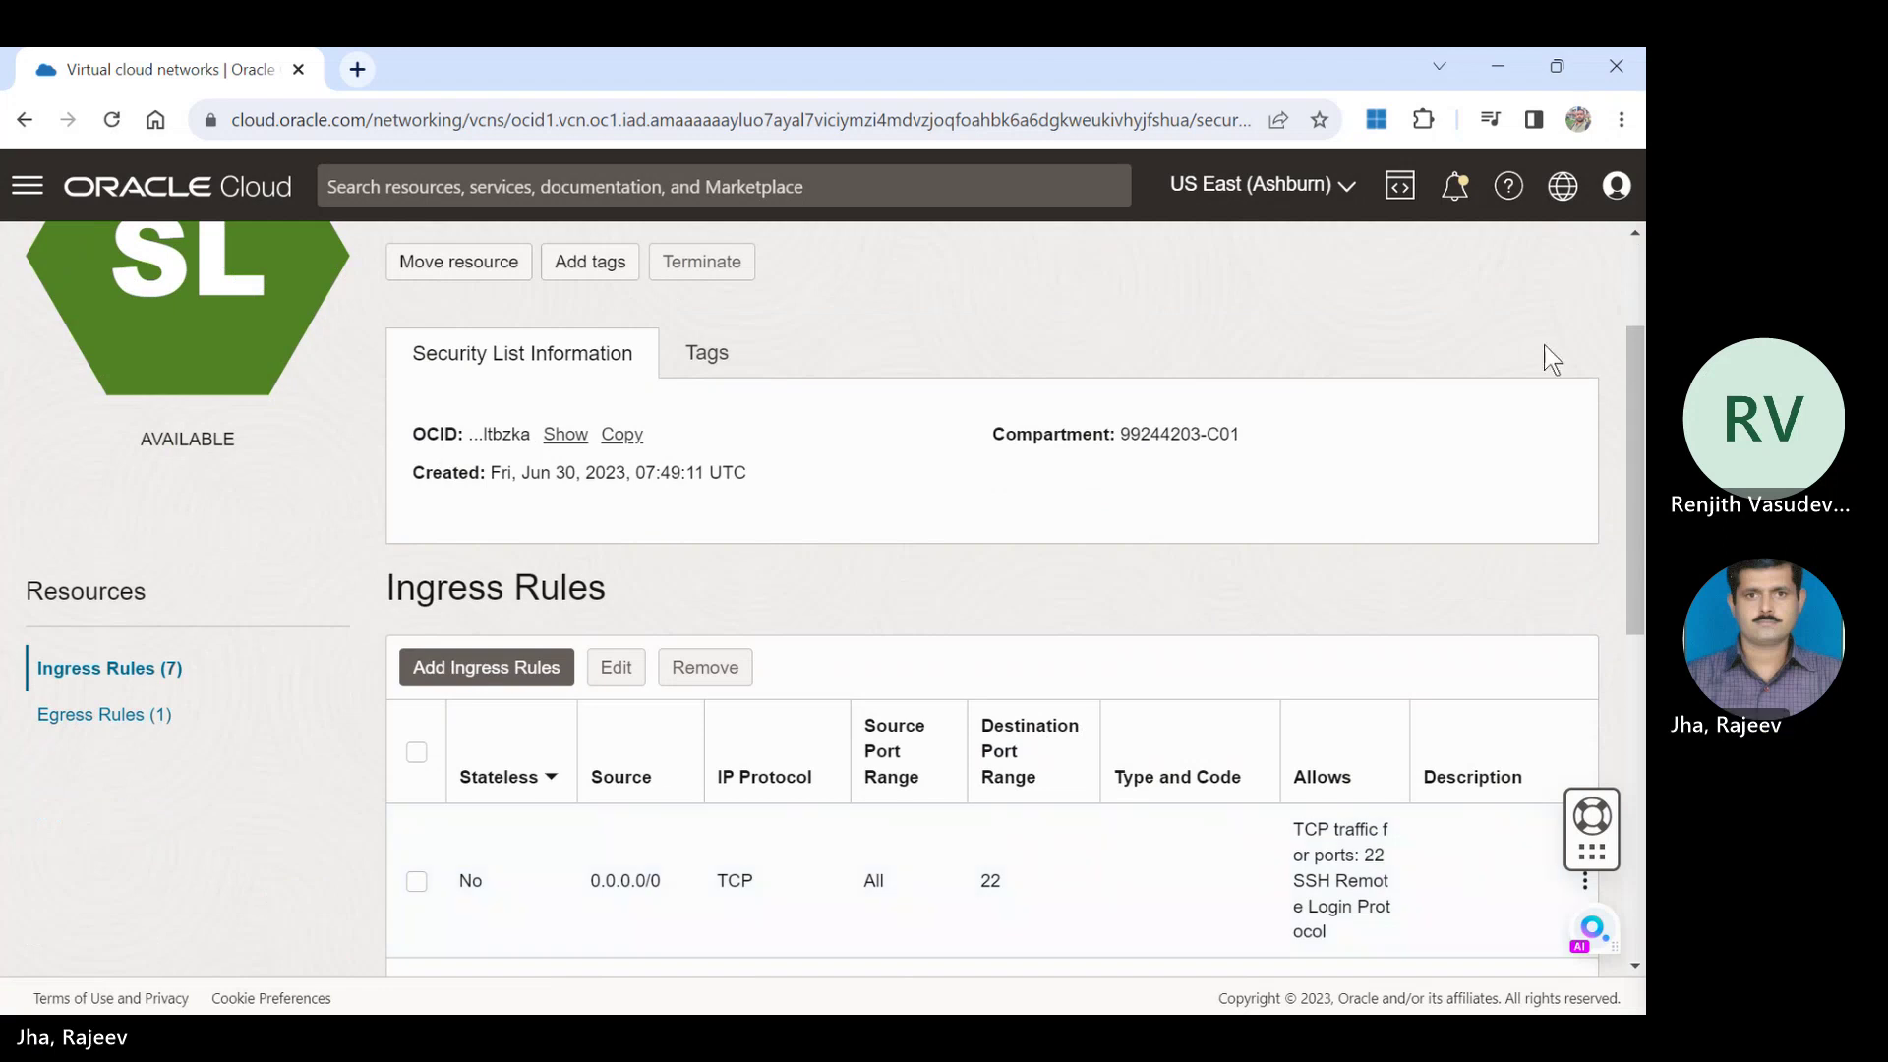
drag(1644, 382, 1614, 322)
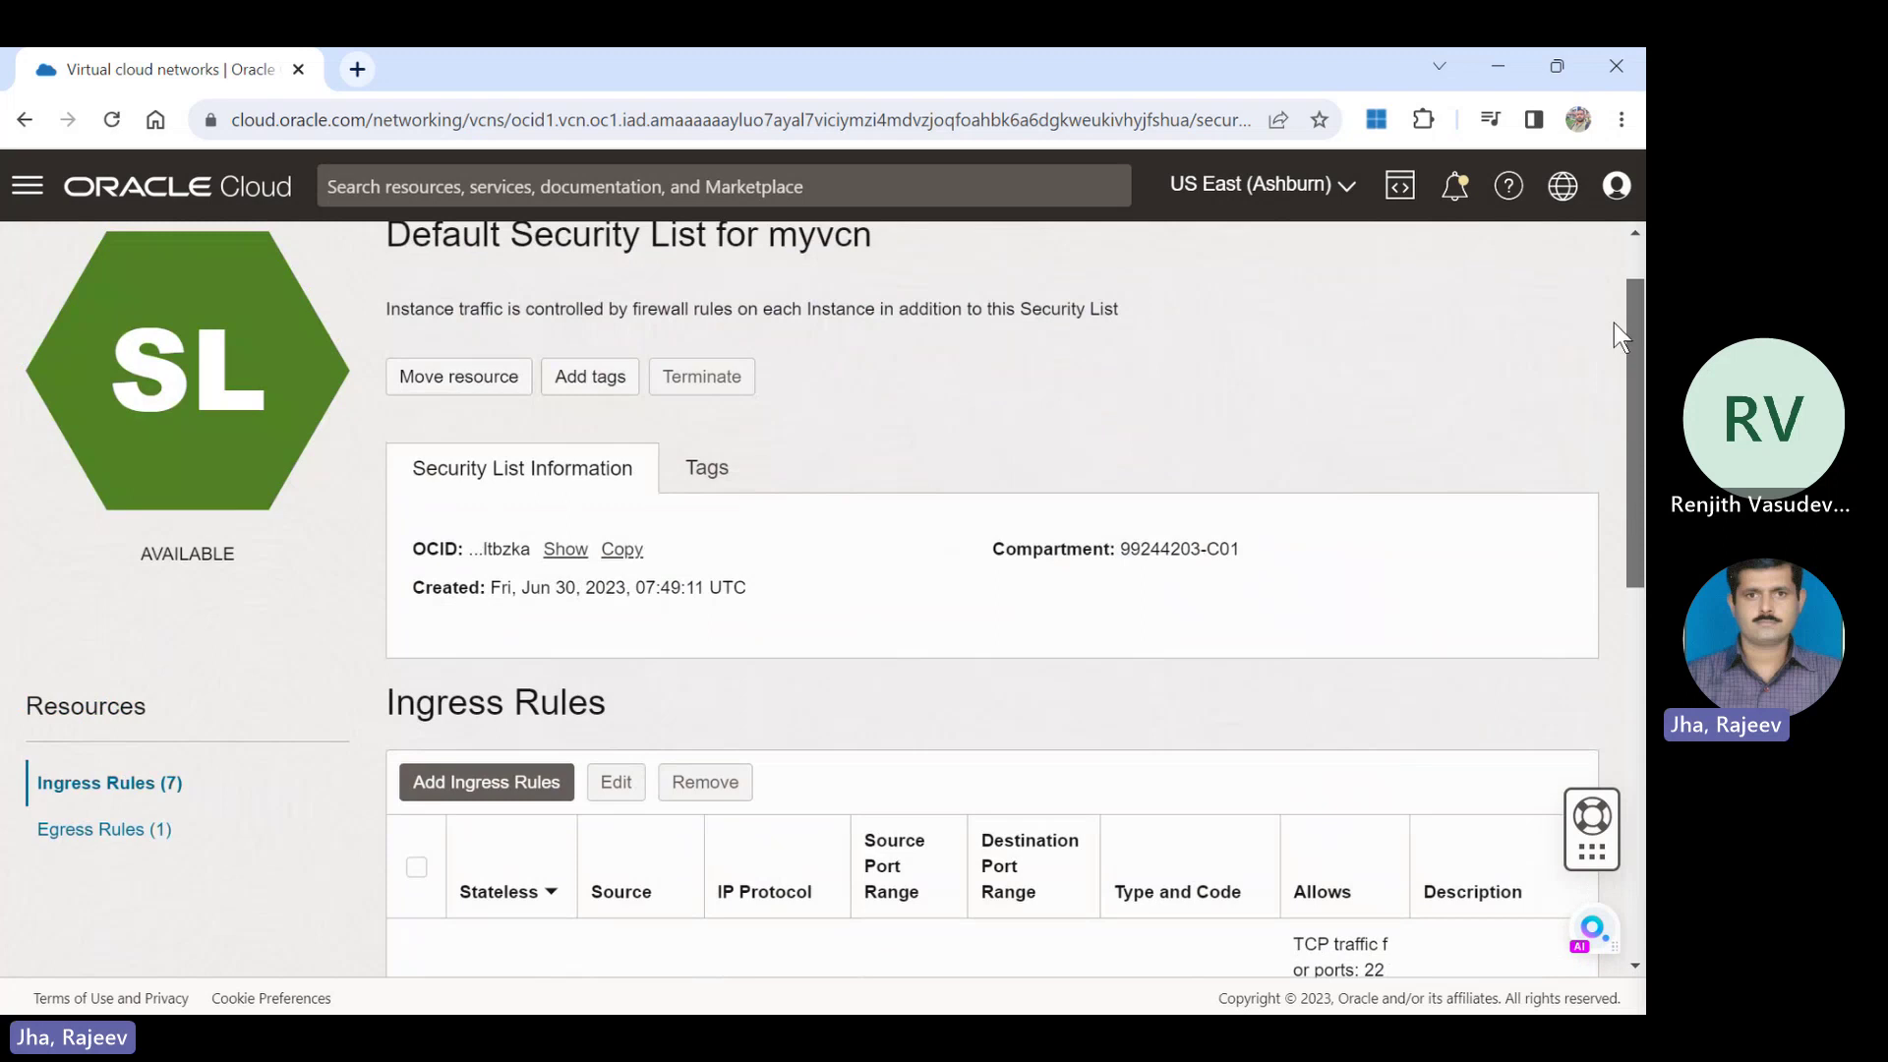
click(85, 829)
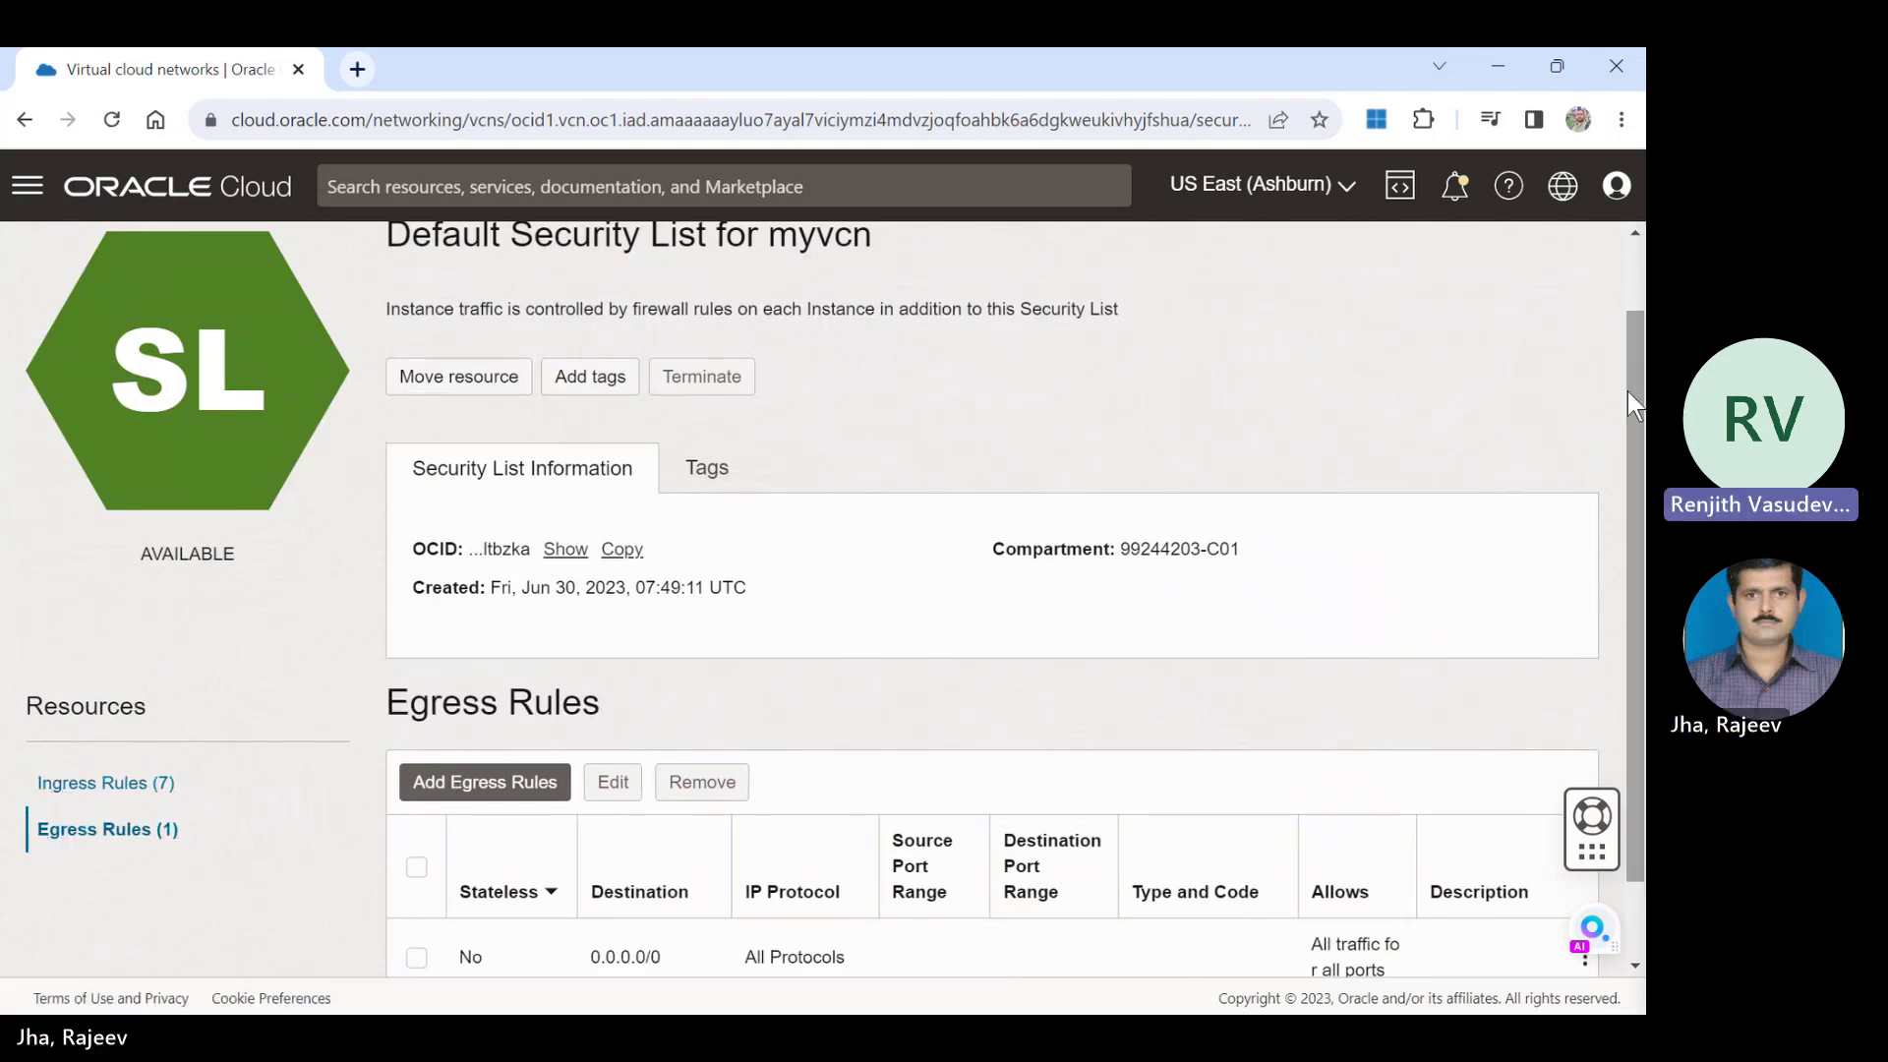
scroll(1632, 404, down, 1)
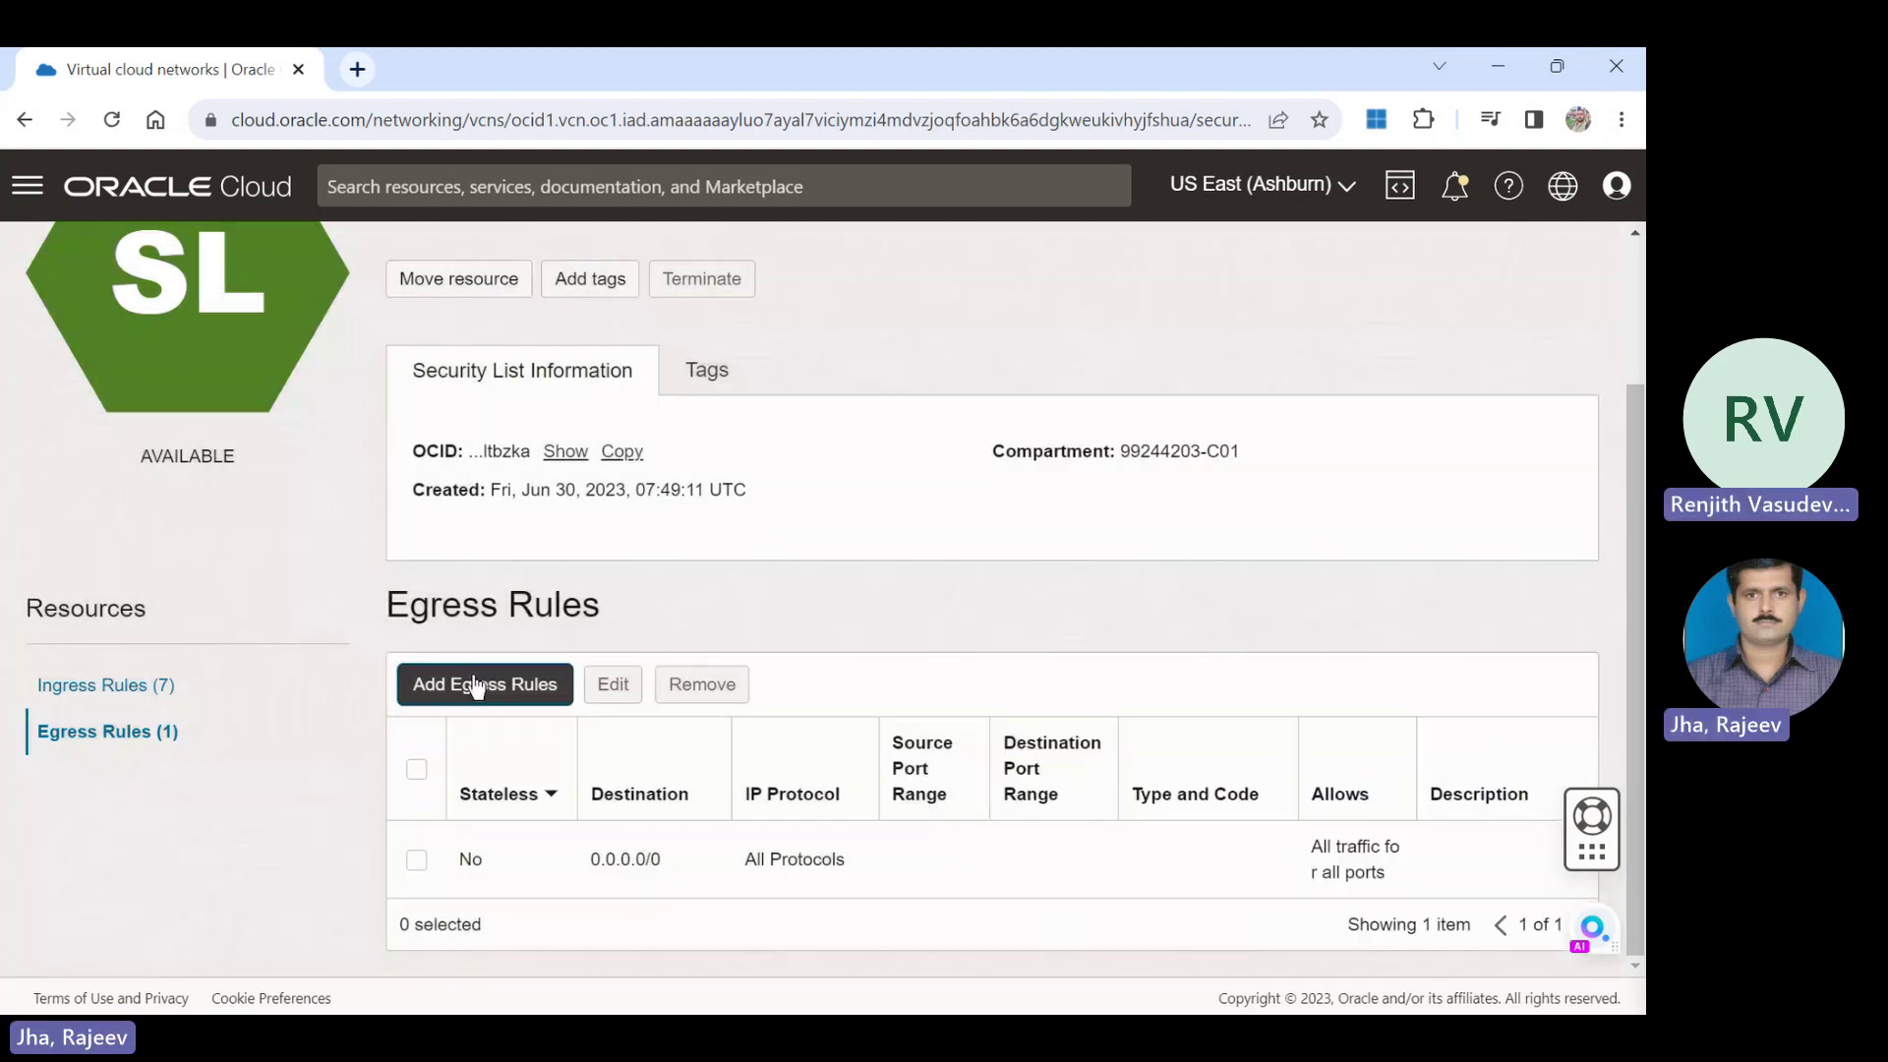
Add a TCP egress rule with destination 0.0.0.0/0 and destination port 111.
click(476, 687)
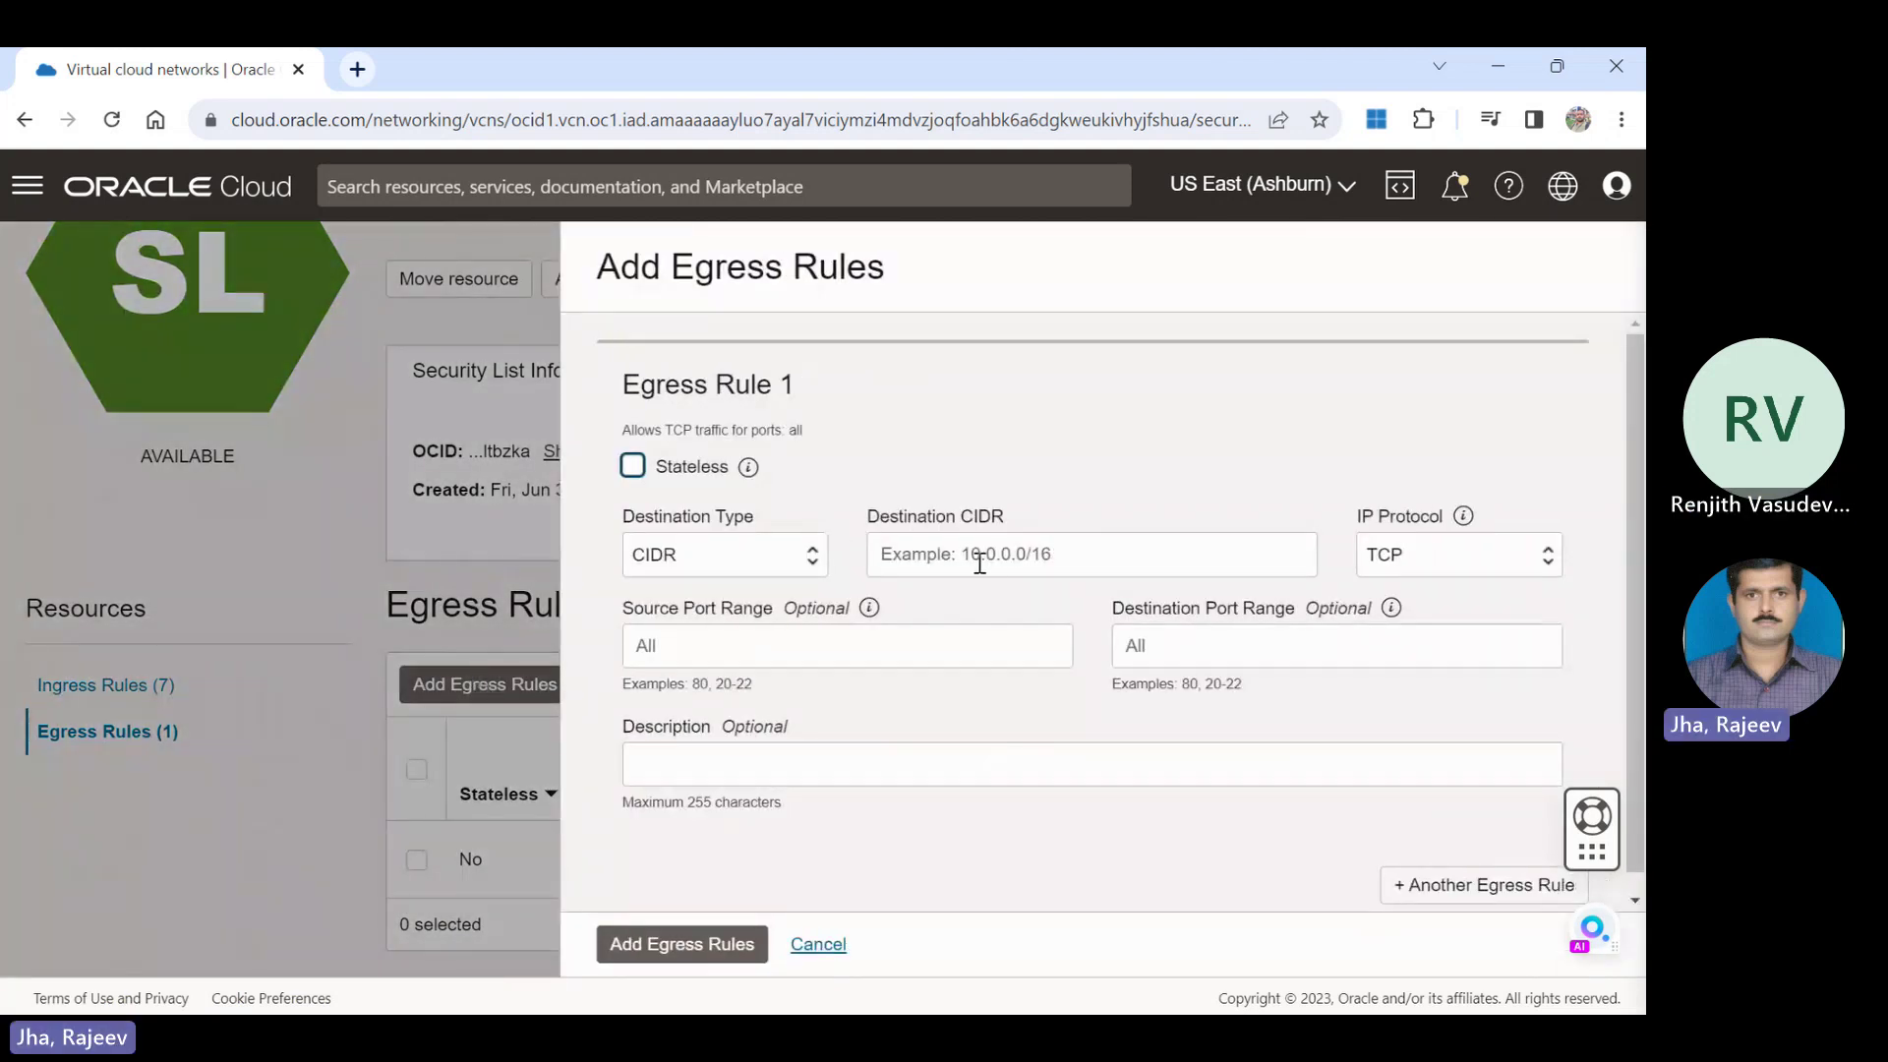
click(1114, 567)
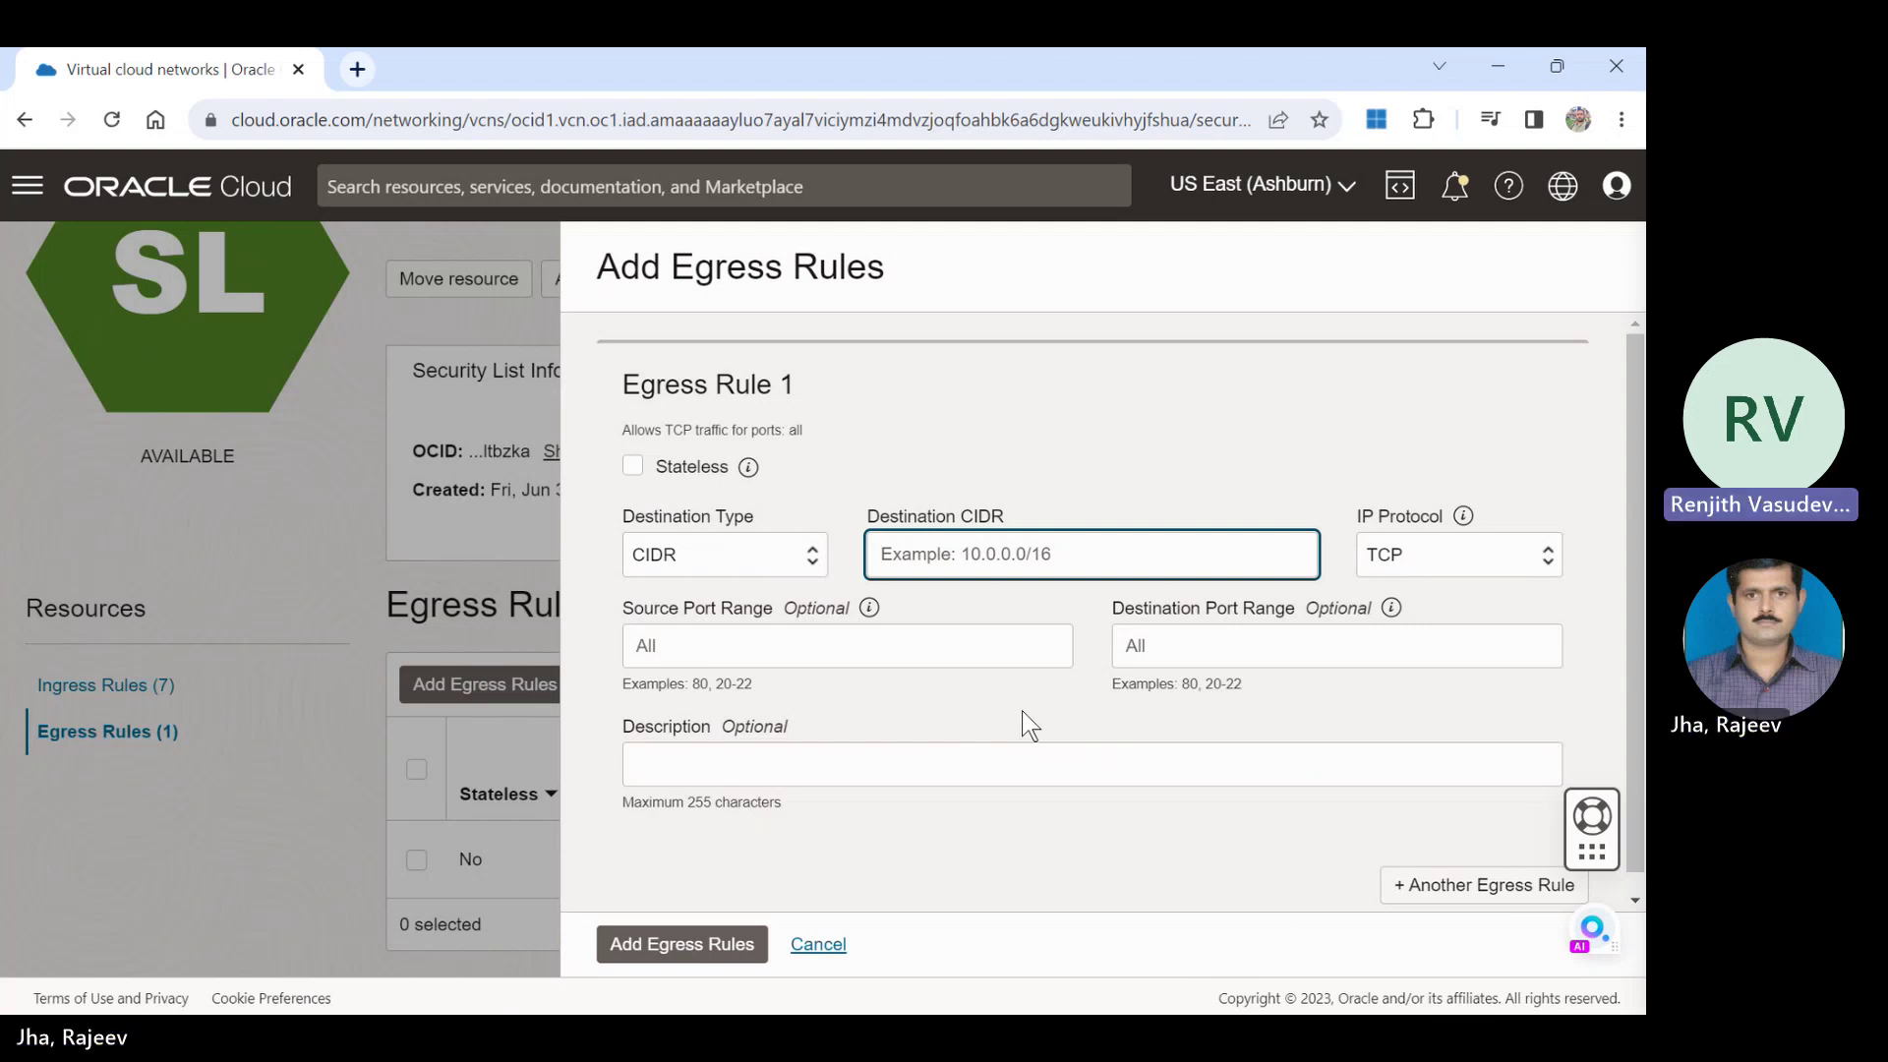
text(0.0)
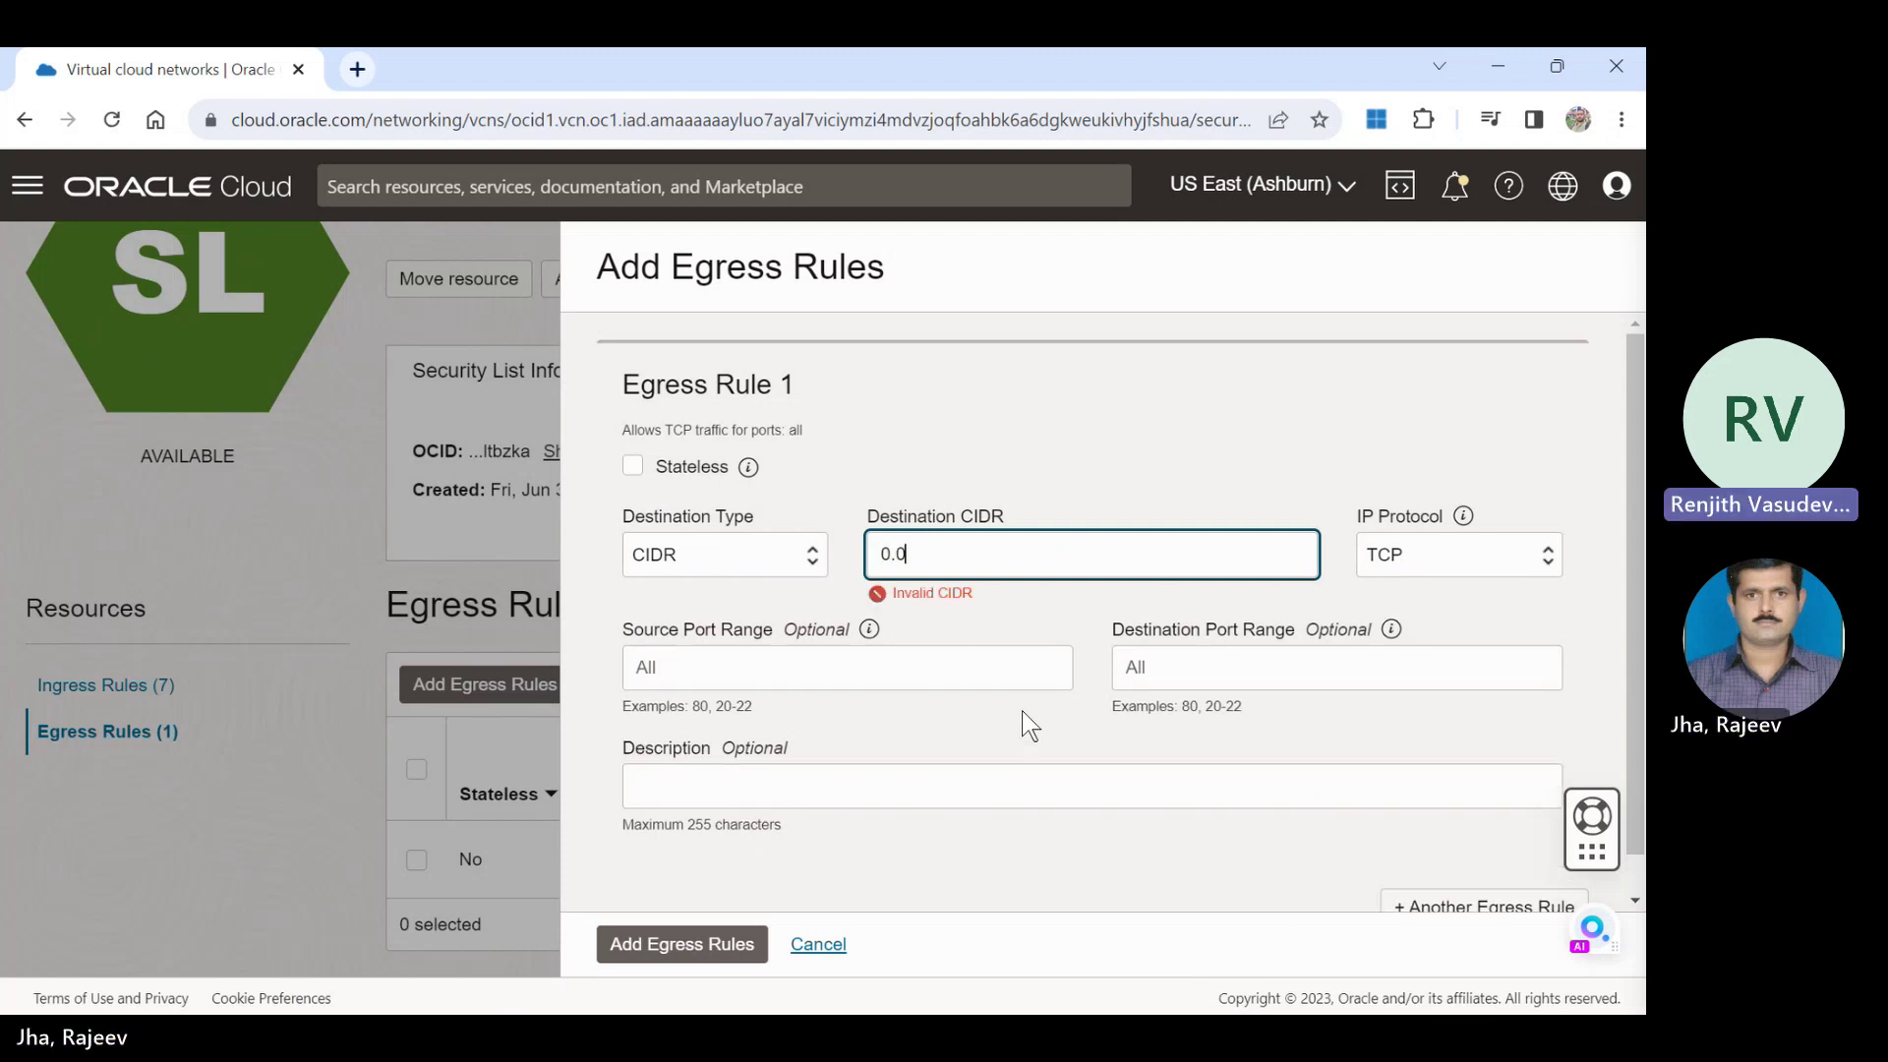
text(.0.)
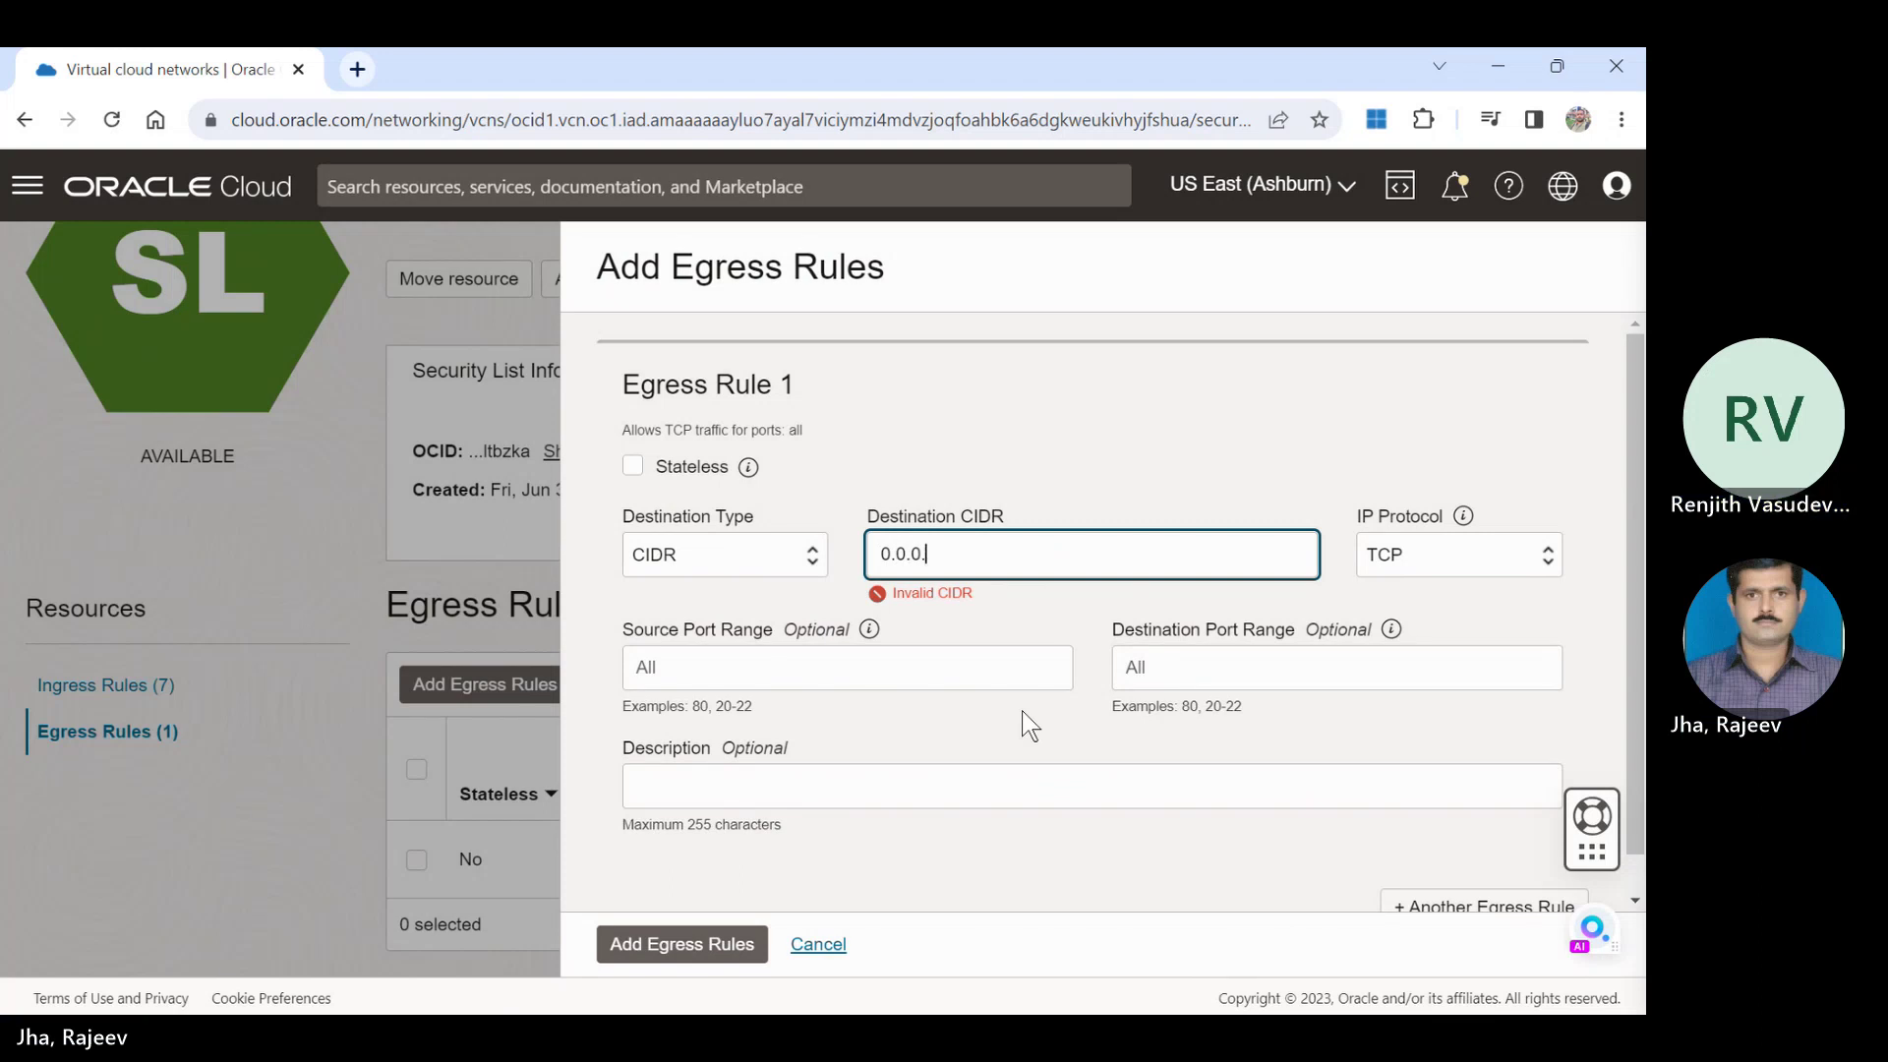
text(0/0)
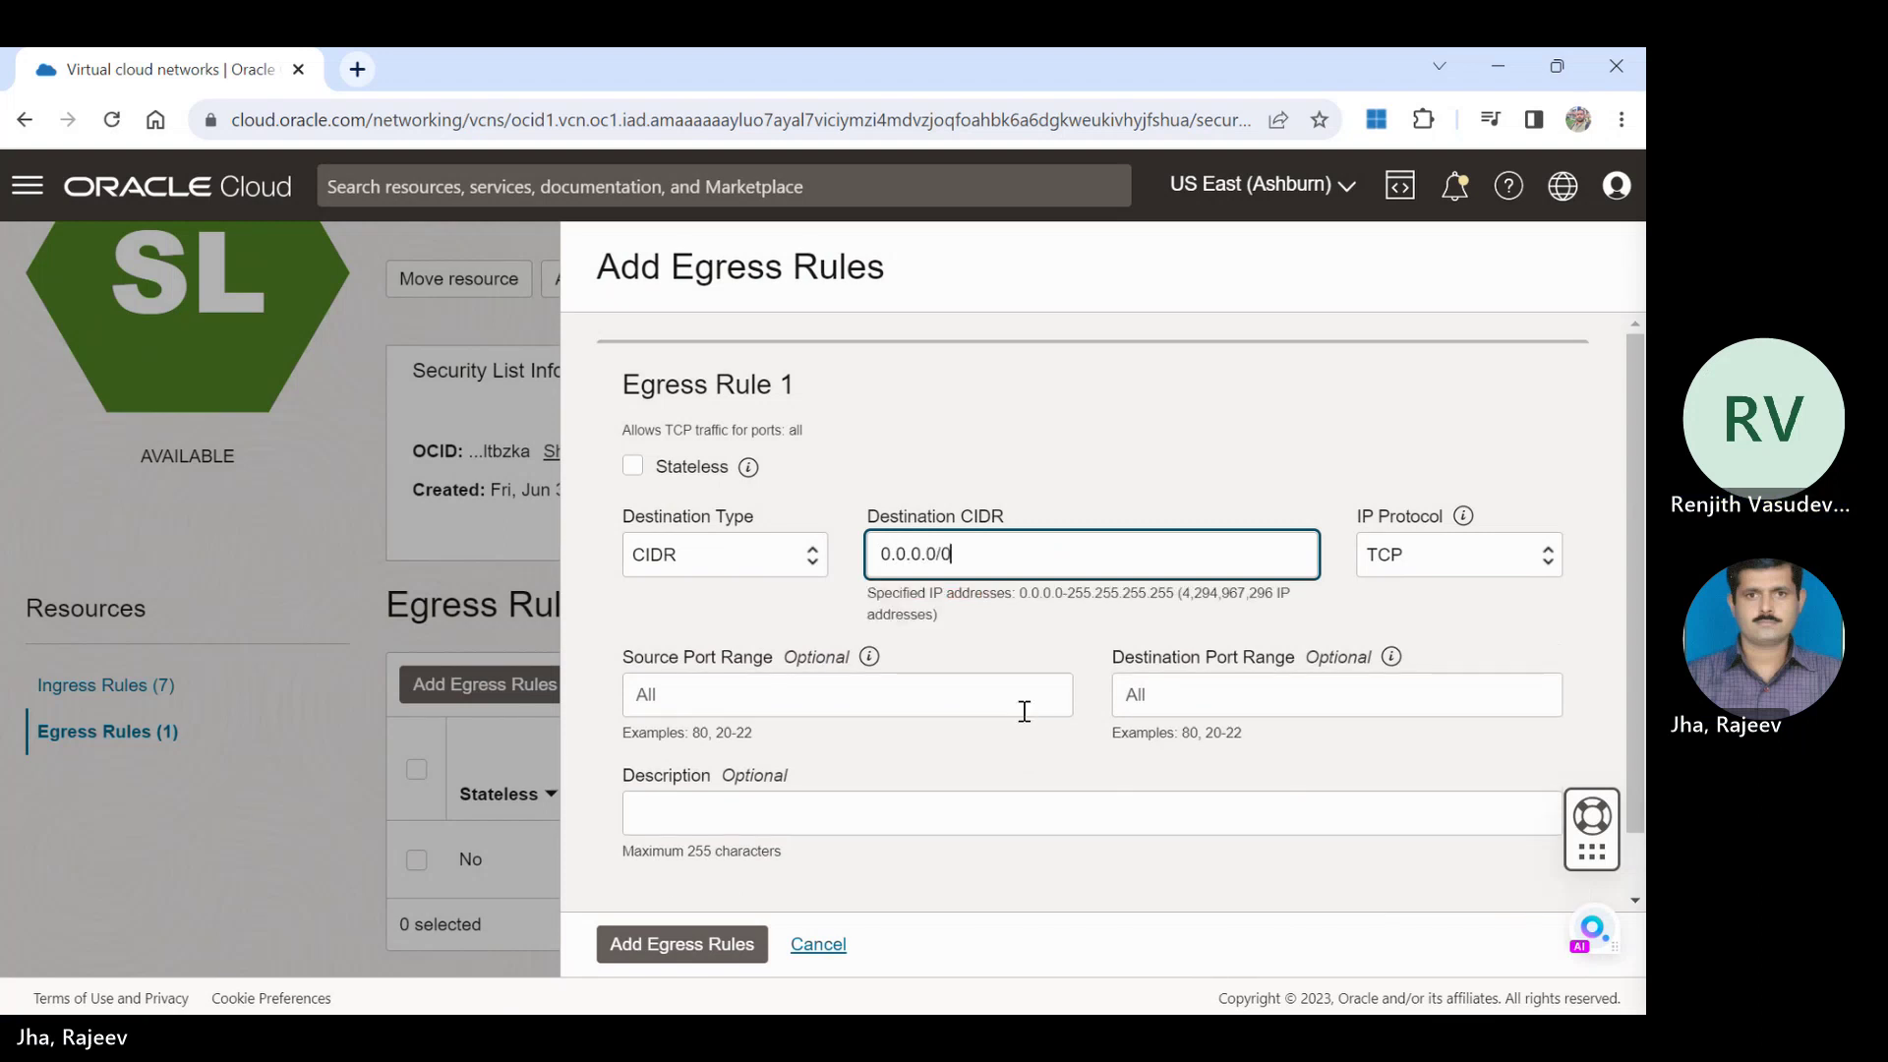
click(1170, 697)
text(111)
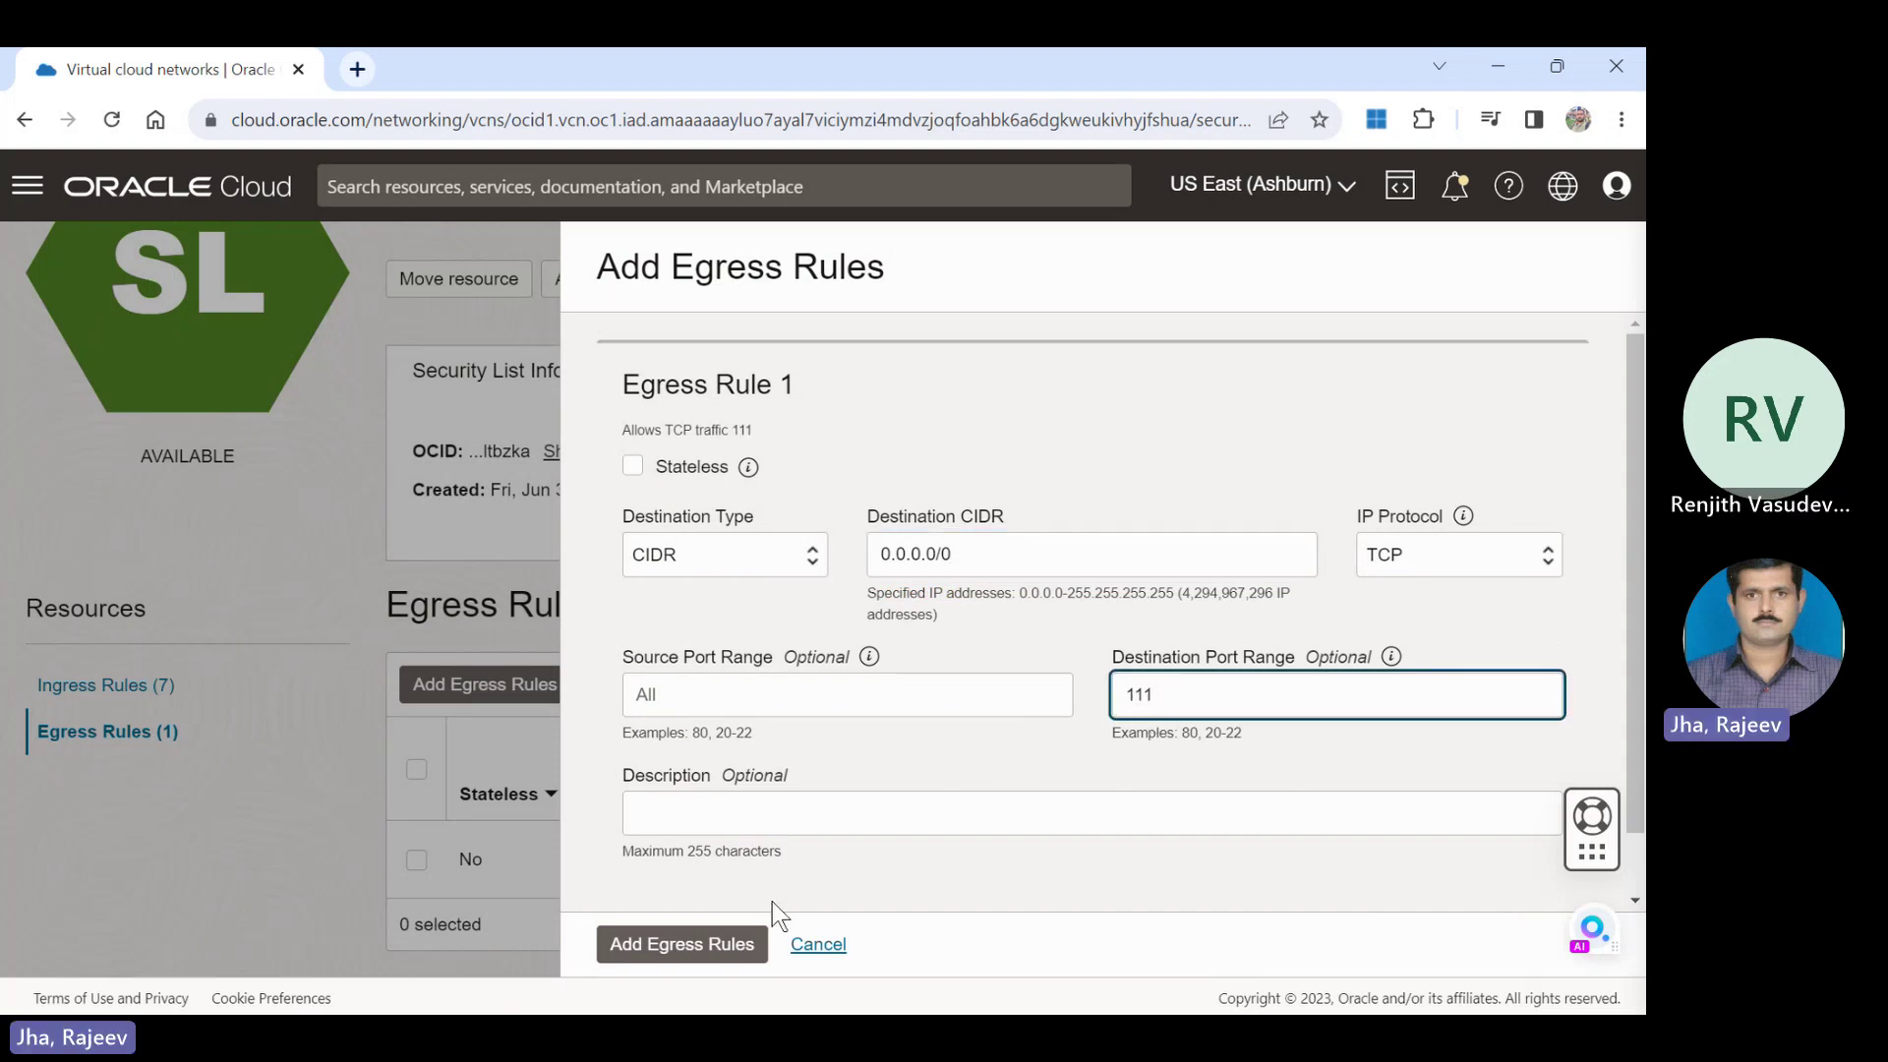
click(718, 950)
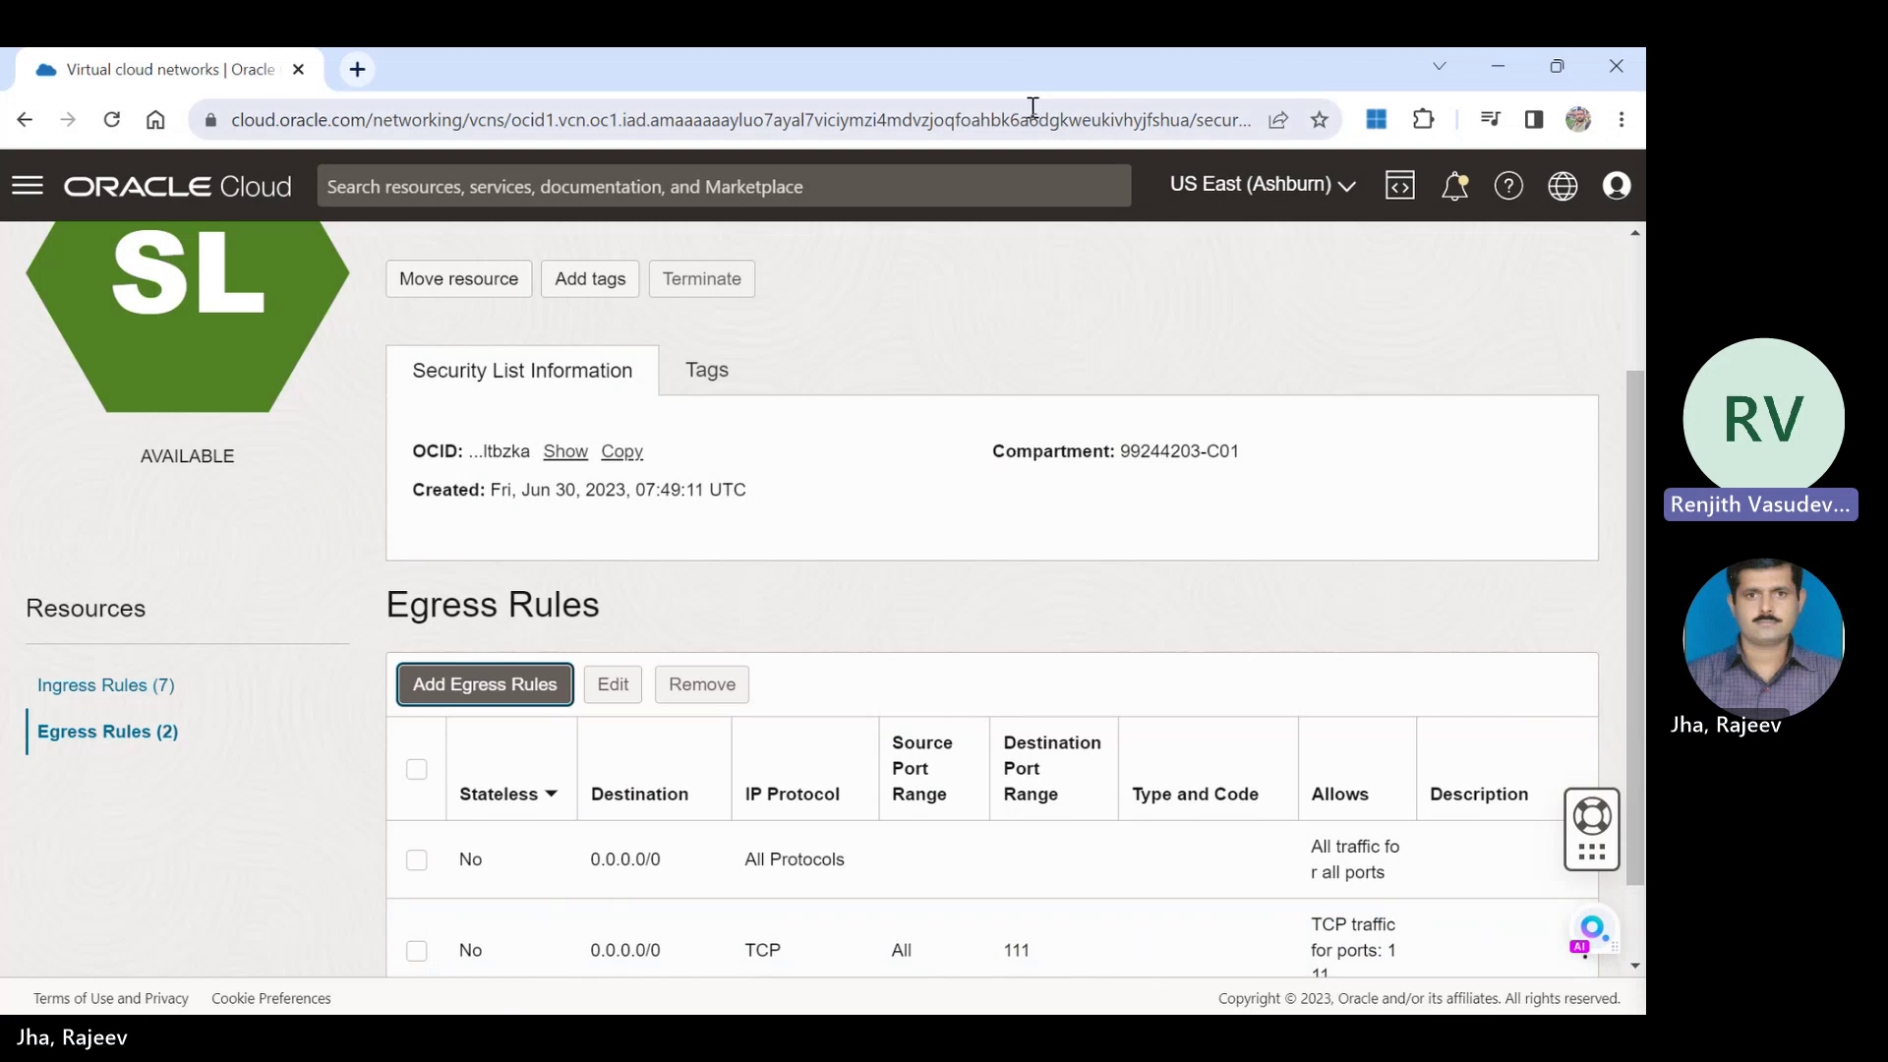
Show Ingress Rules and highlight the UDP 2048 rule and the 2048-2050 TCP port range.
scroll(1635, 413, up, 3)
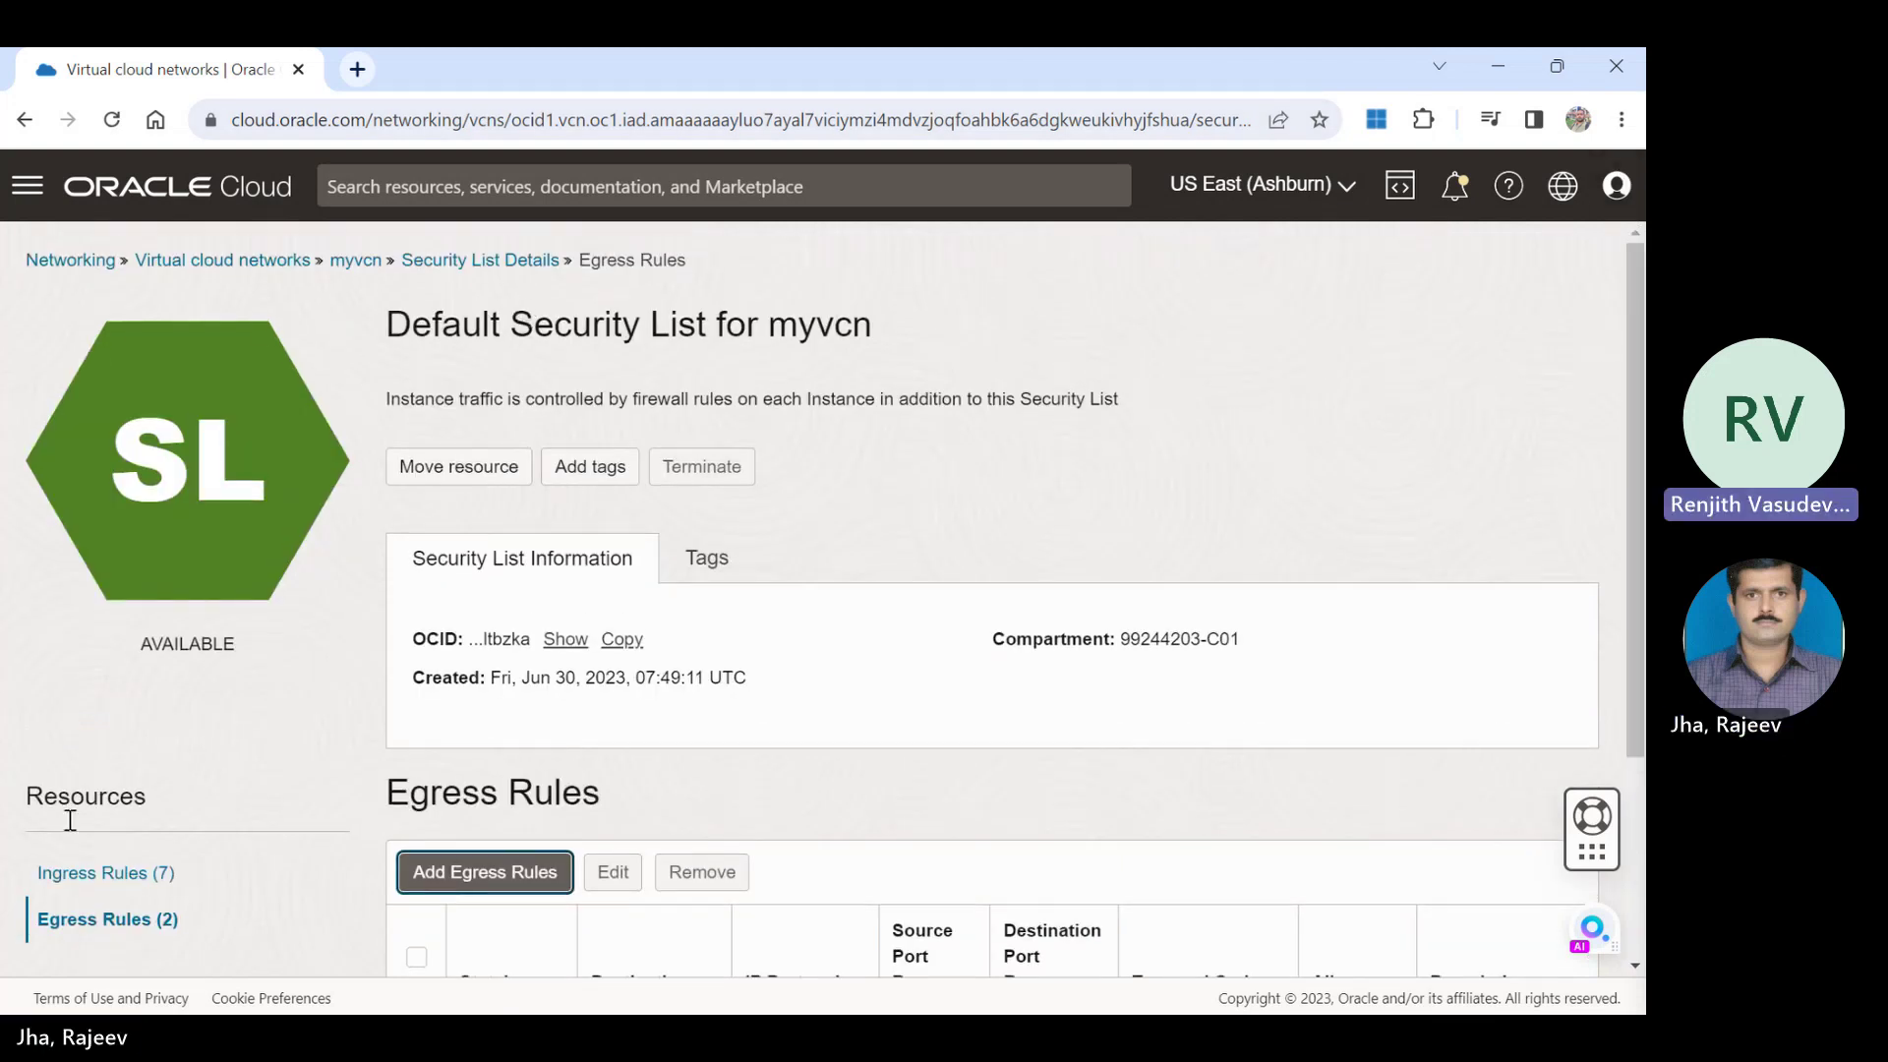
click(92, 873)
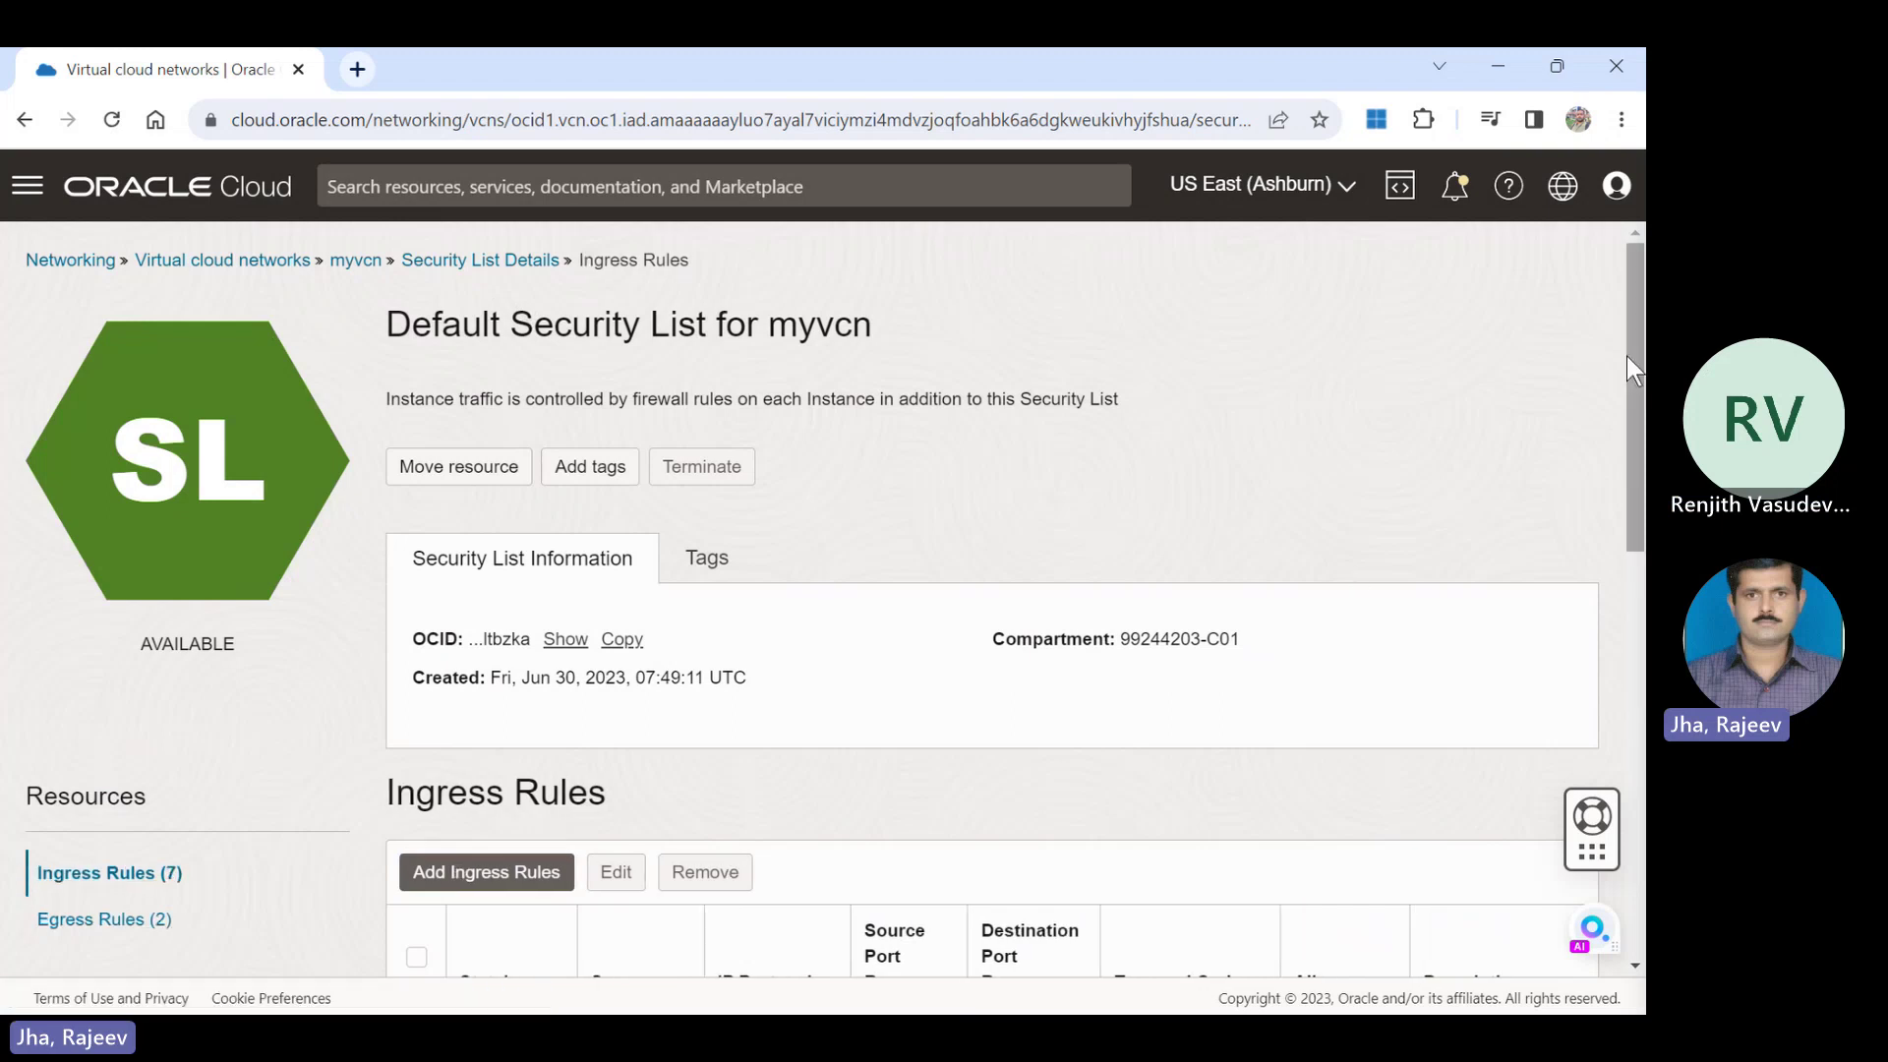
scroll(1628, 356, down, 8)
scroll(991, 590, down, 2)
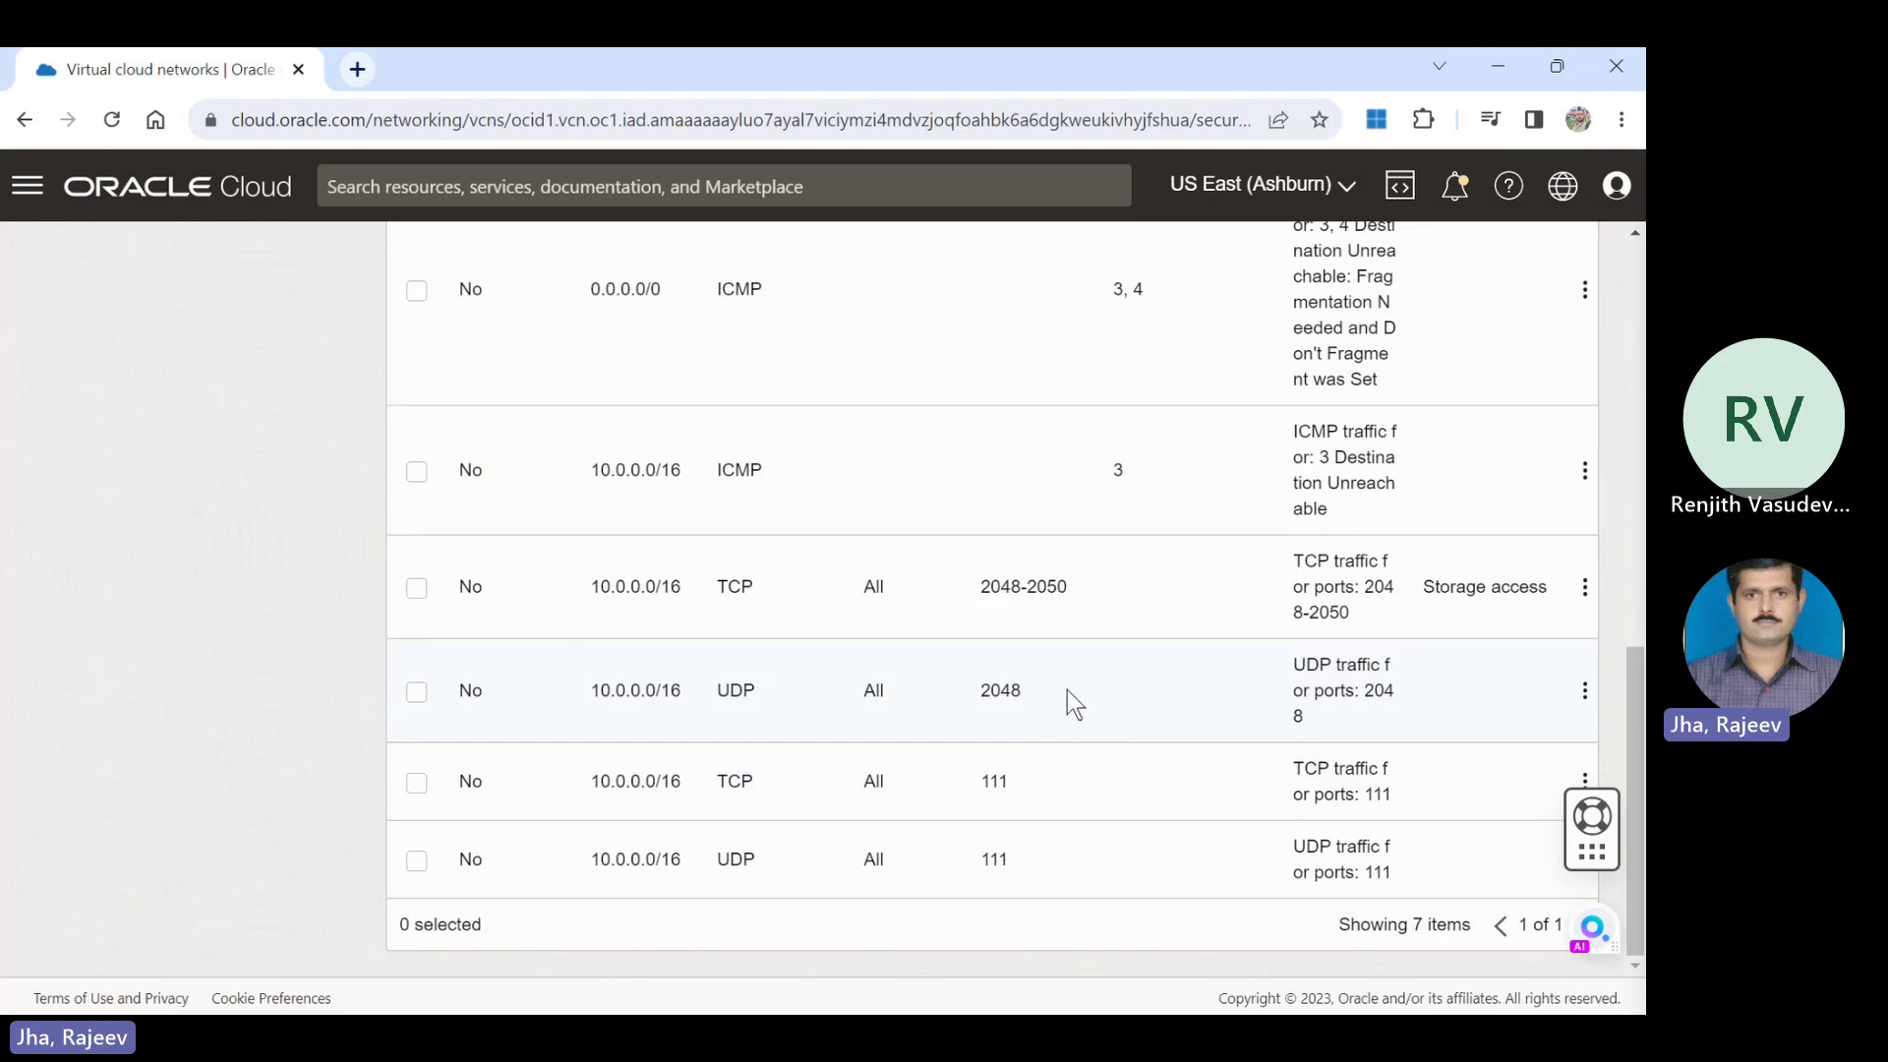
drag(1066, 689, 824, 671)
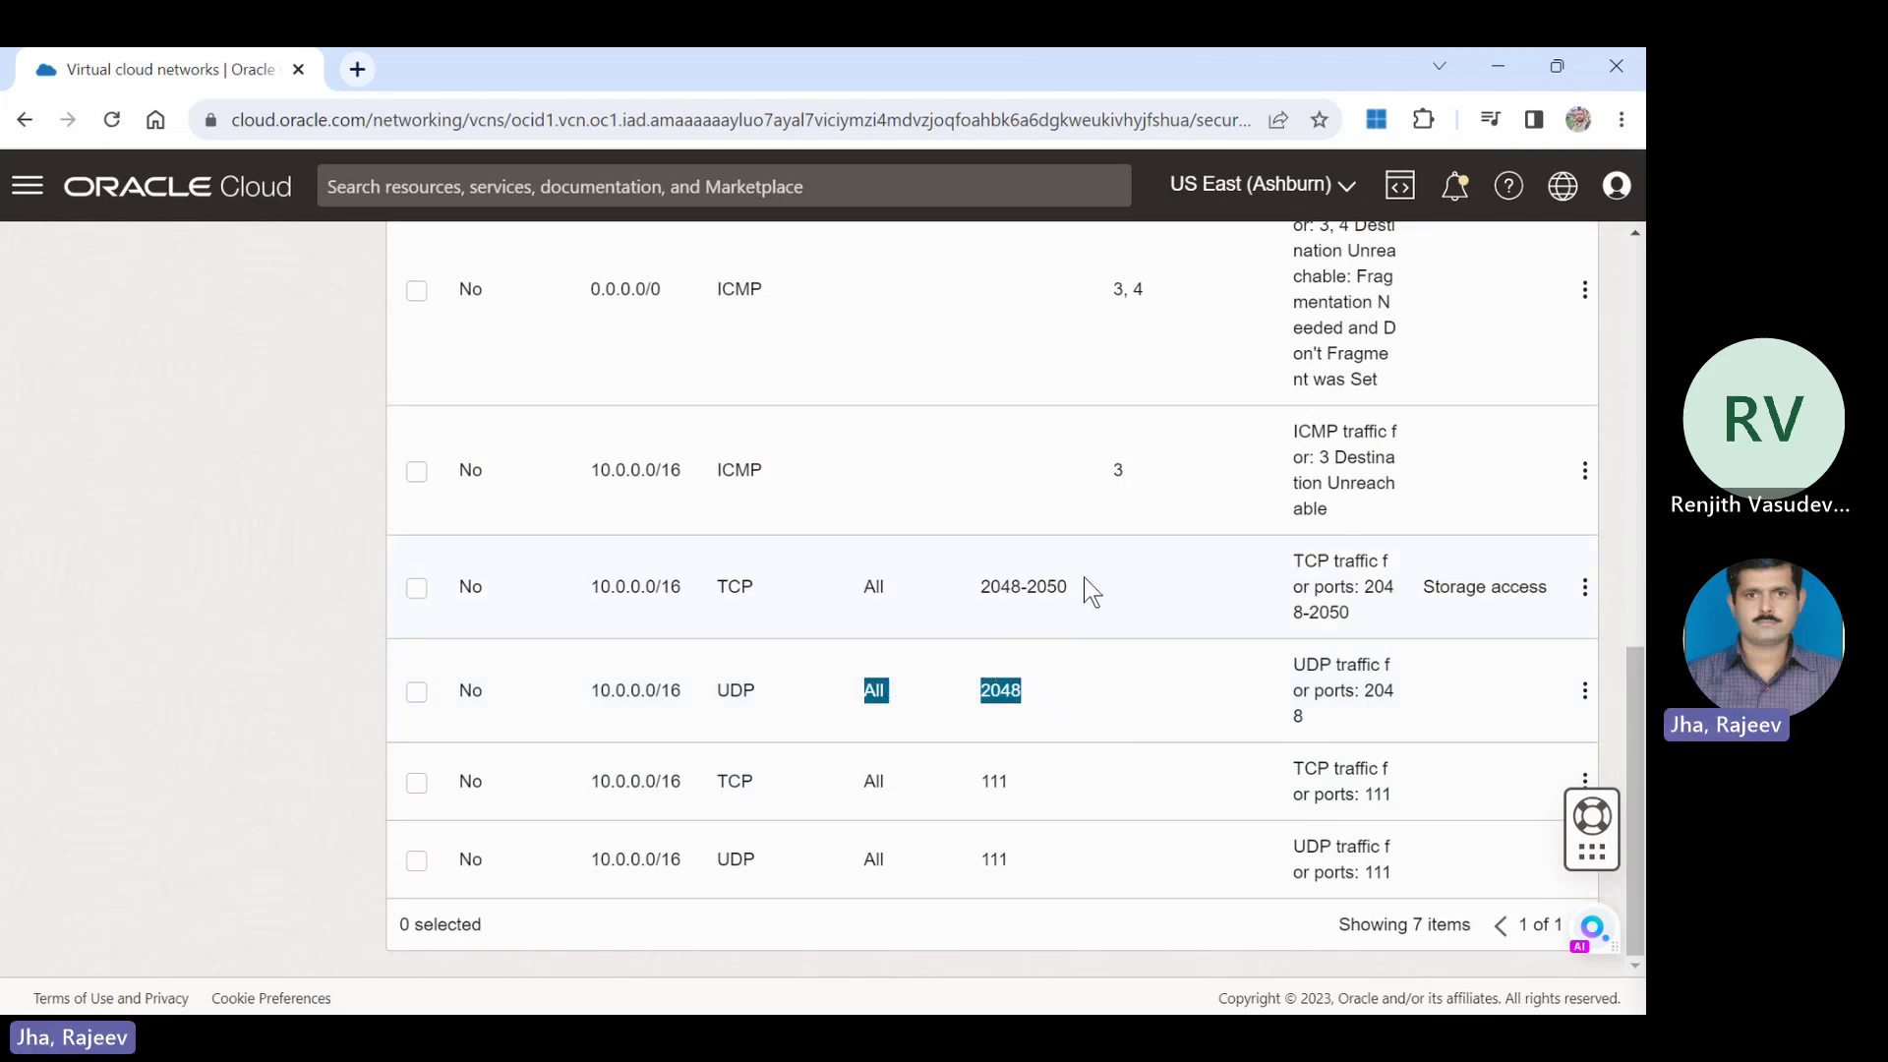
drag(1087, 590, 982, 602)
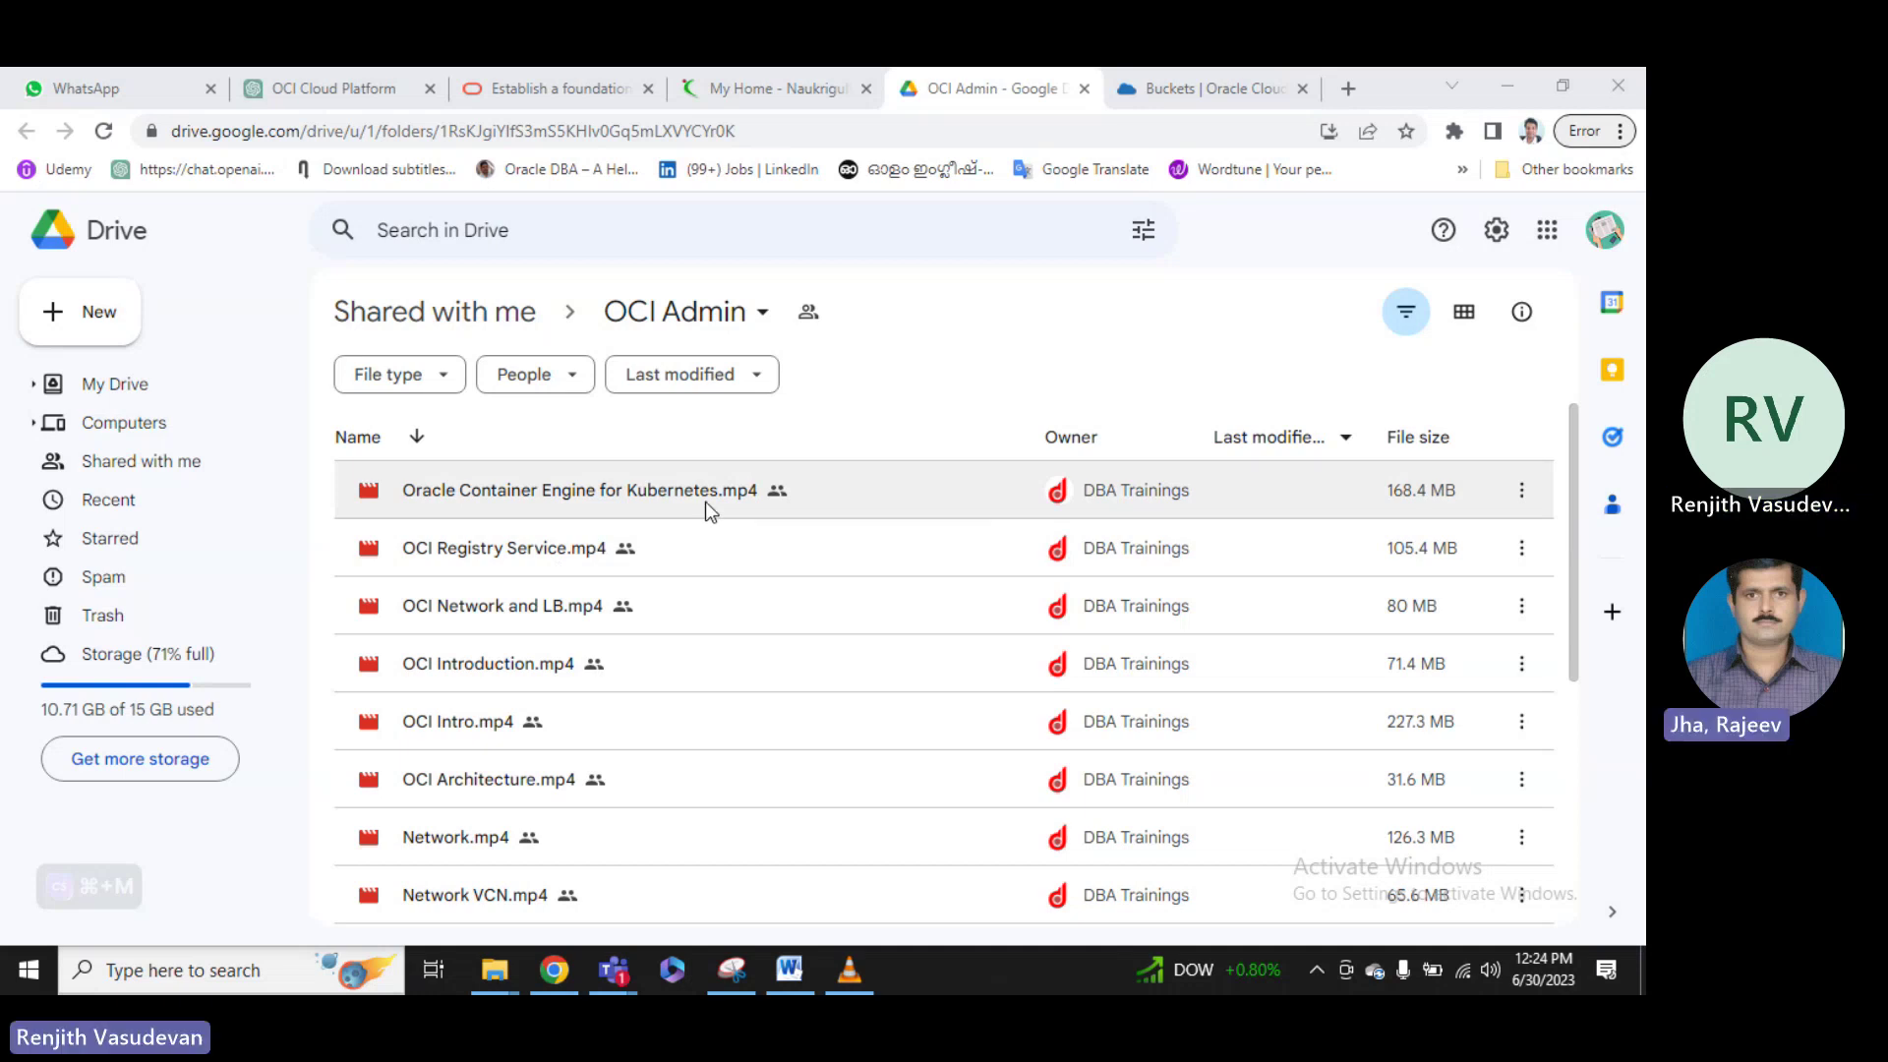
Scroll through the OCI Admin video files listed in Google Drive.
scroll(725, 677, down, 3)
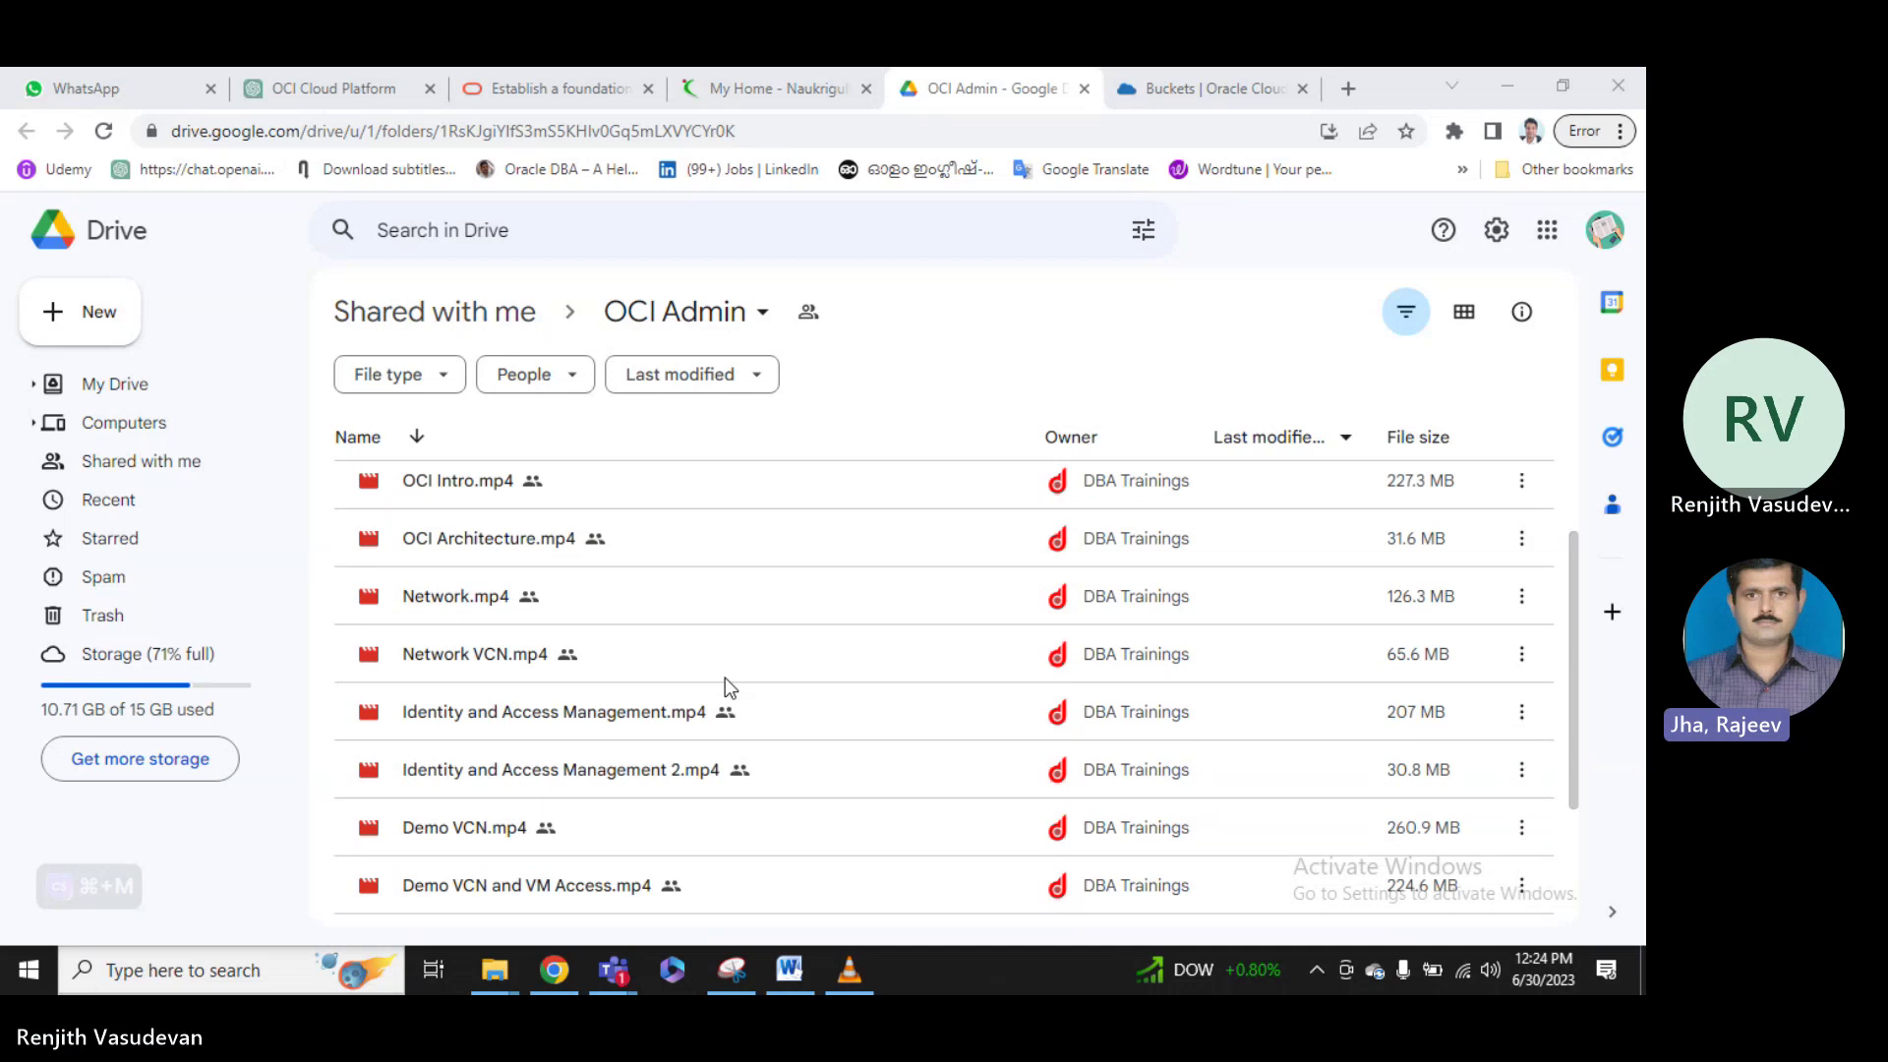
scroll(729, 686, up, 3)
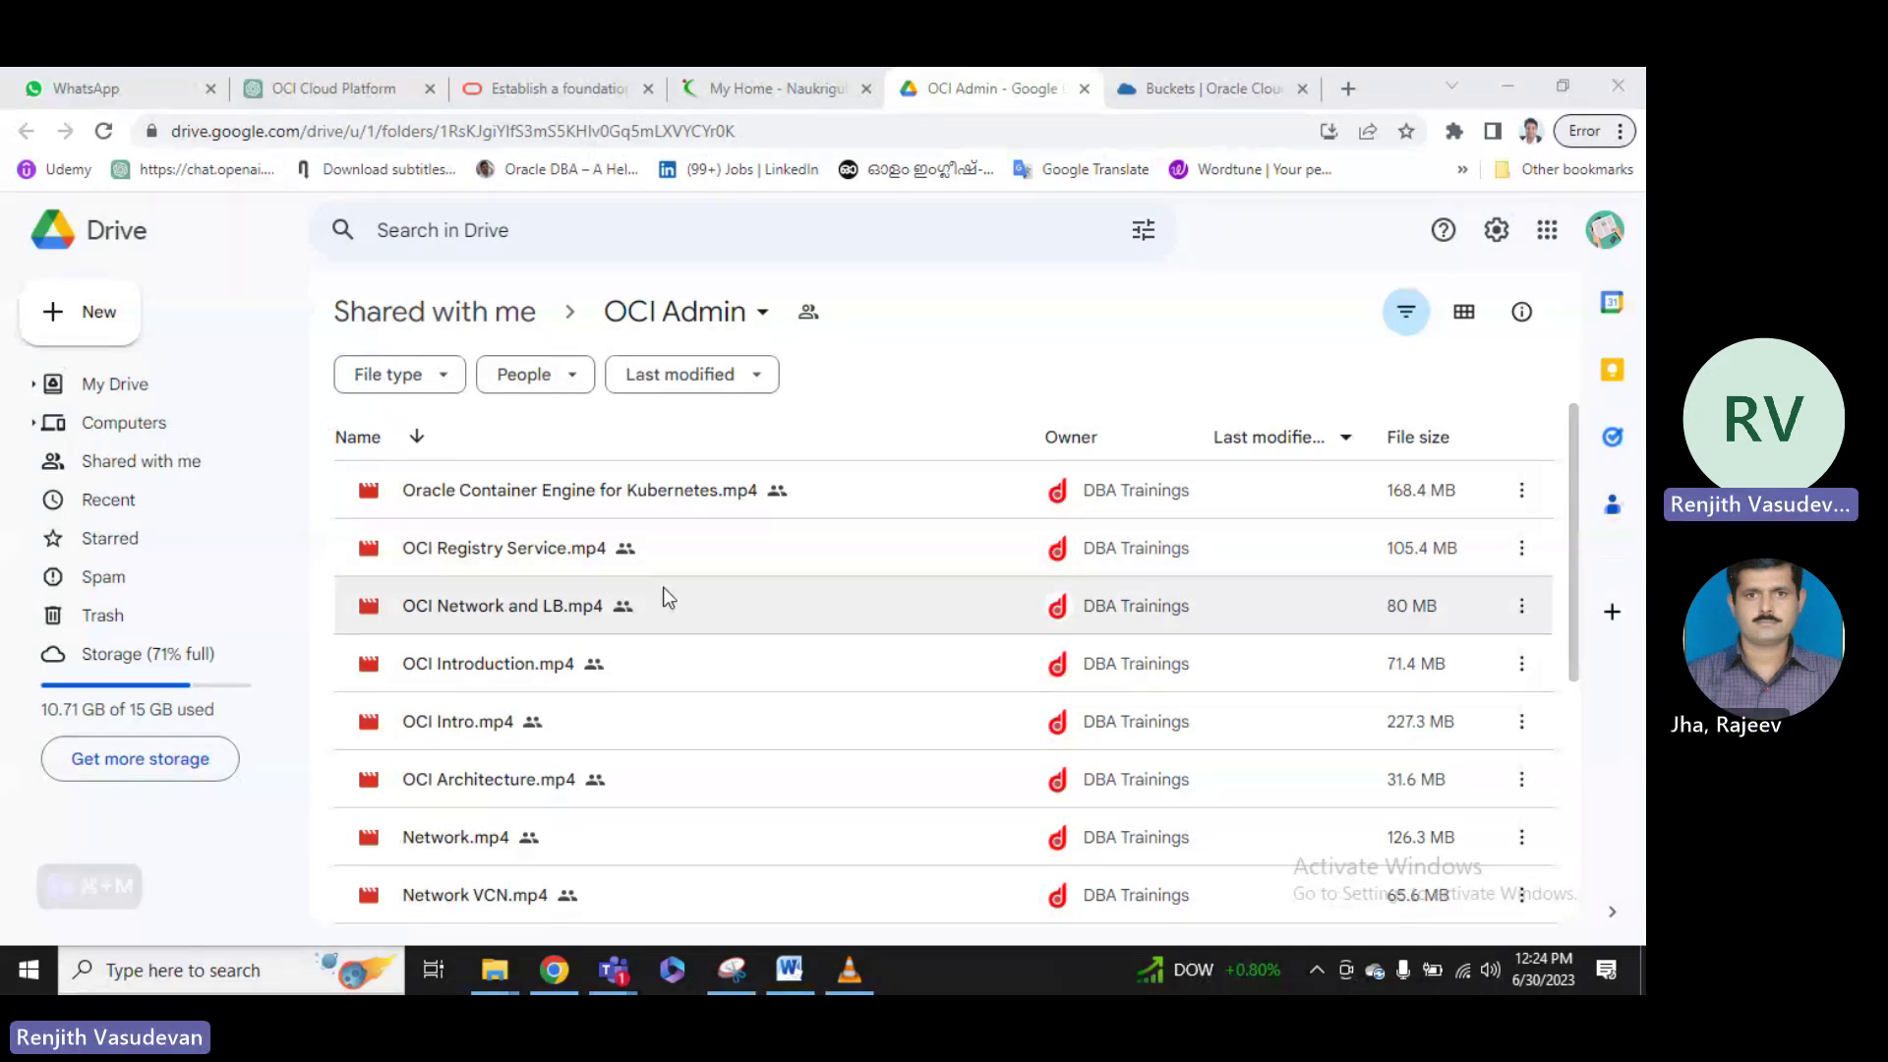
scroll(758, 552, down, 2)
scroll(757, 563, up, 2)
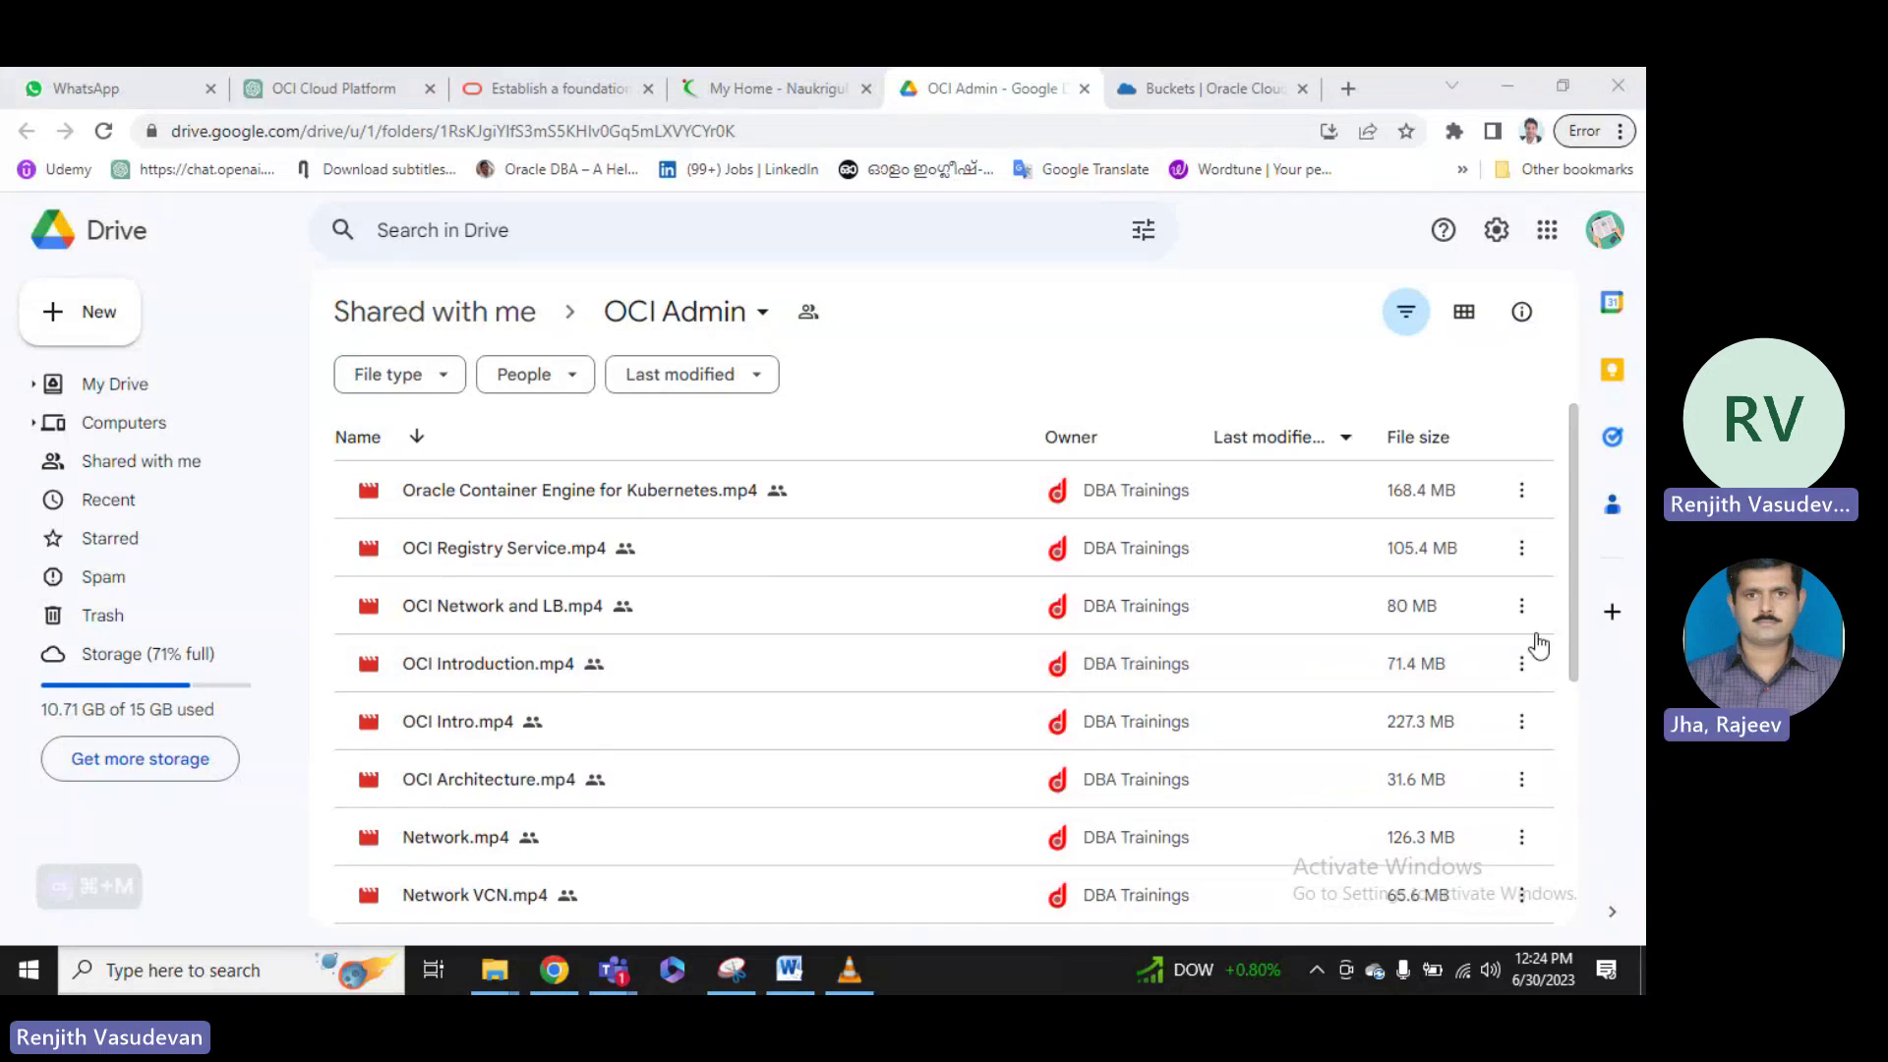
Minimize Chrome and bring up the Teams meeting window showing the shared Object Storage links.
click(1524, 89)
mouse_move(614, 971)
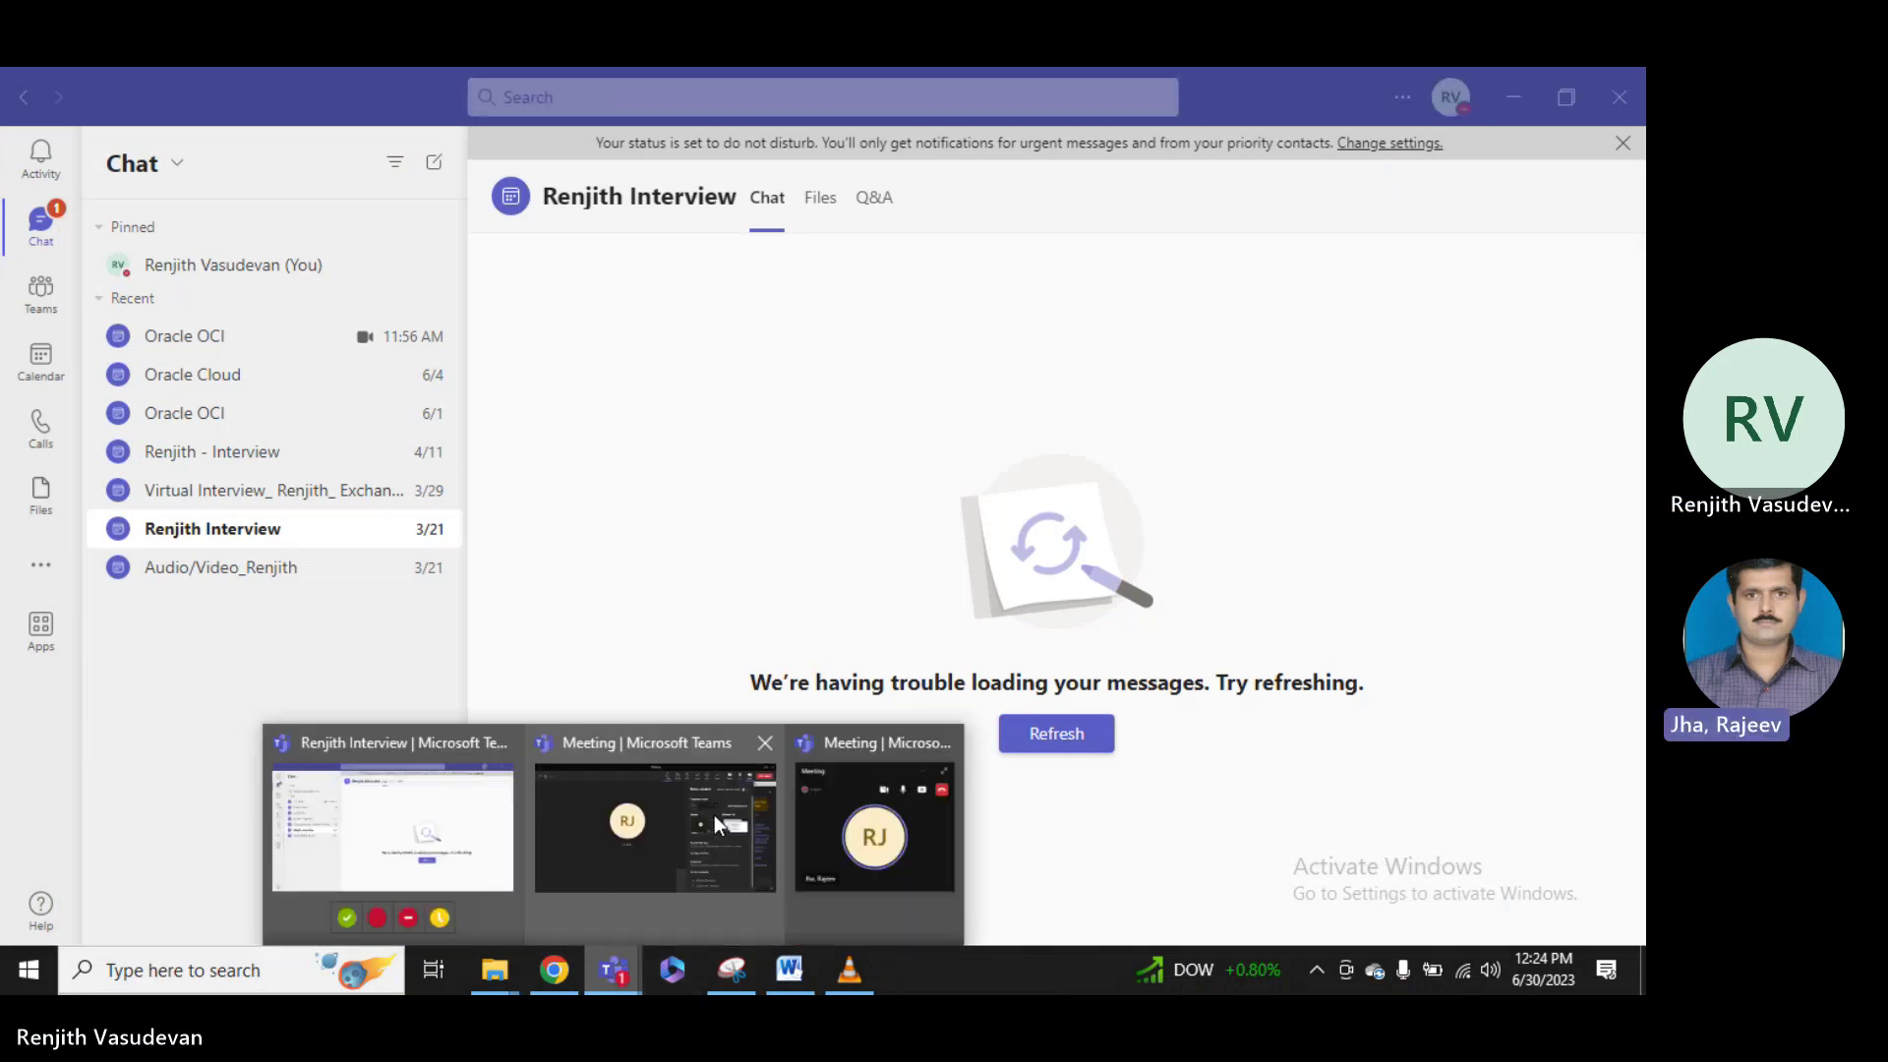
click(673, 812)
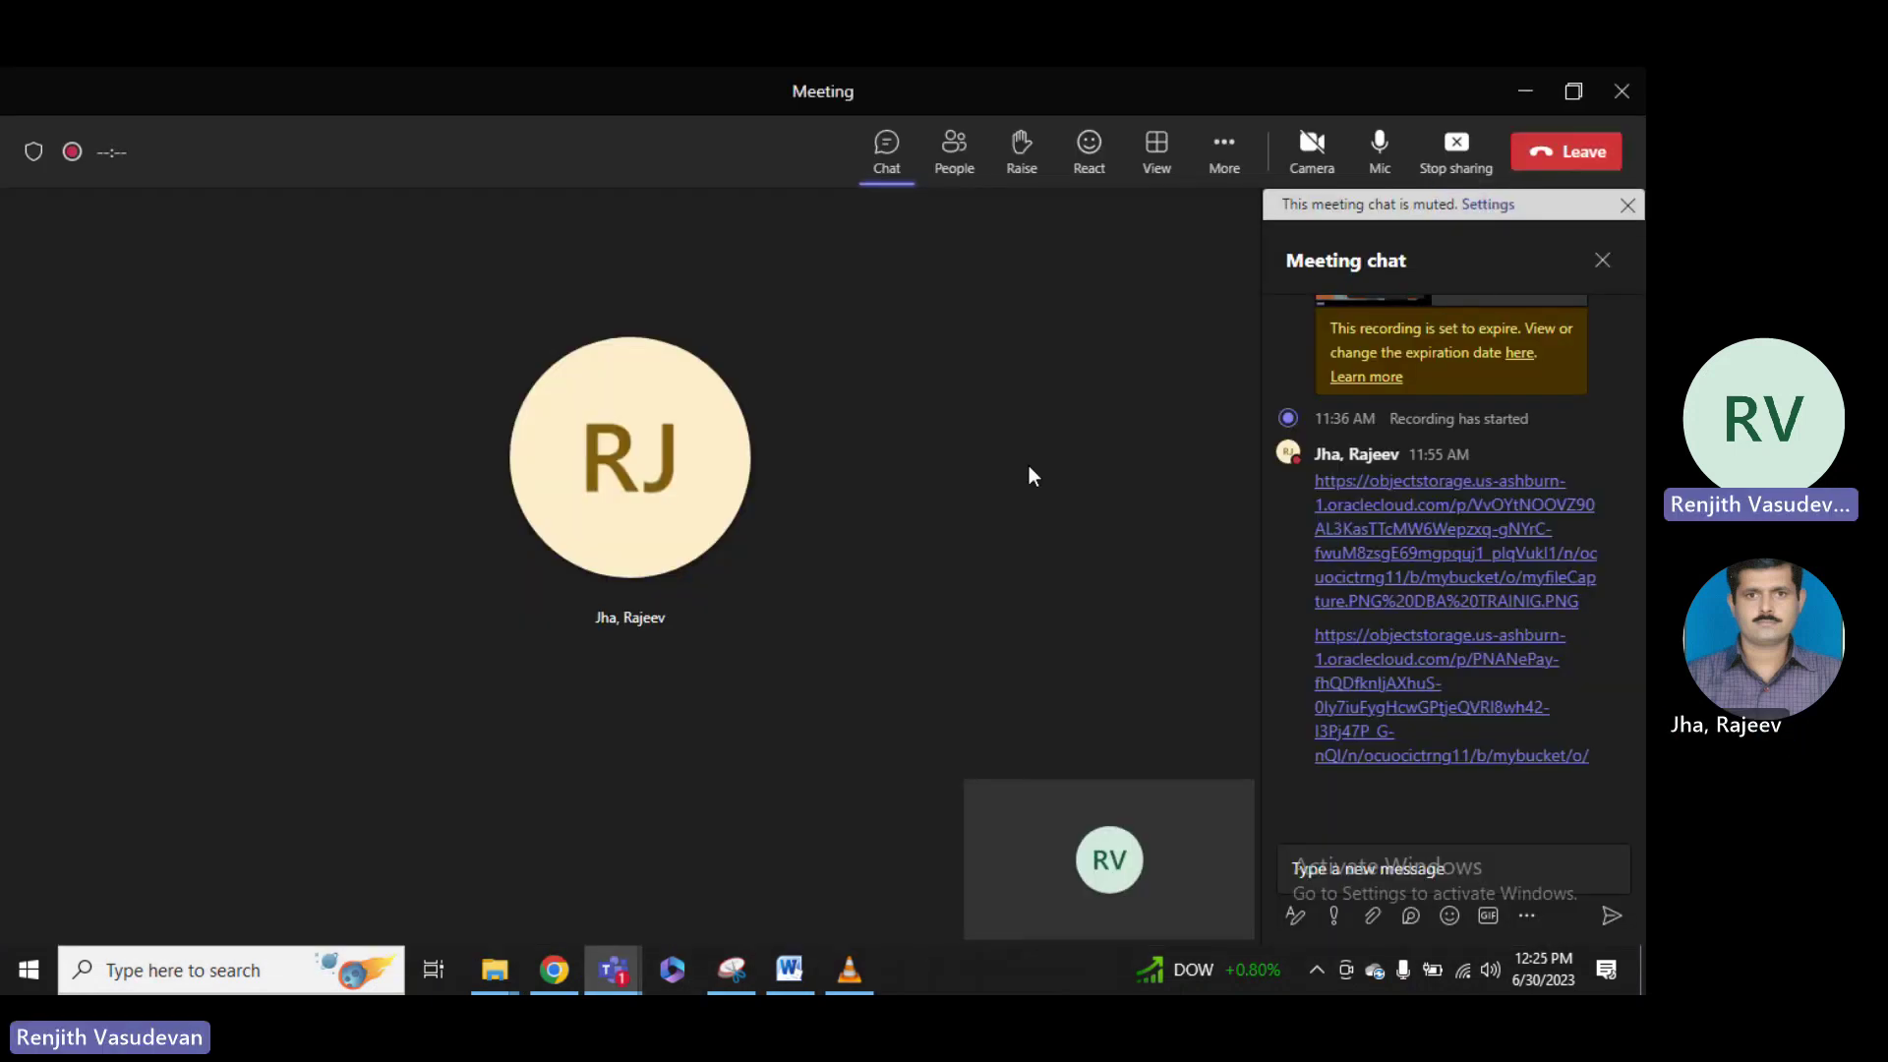